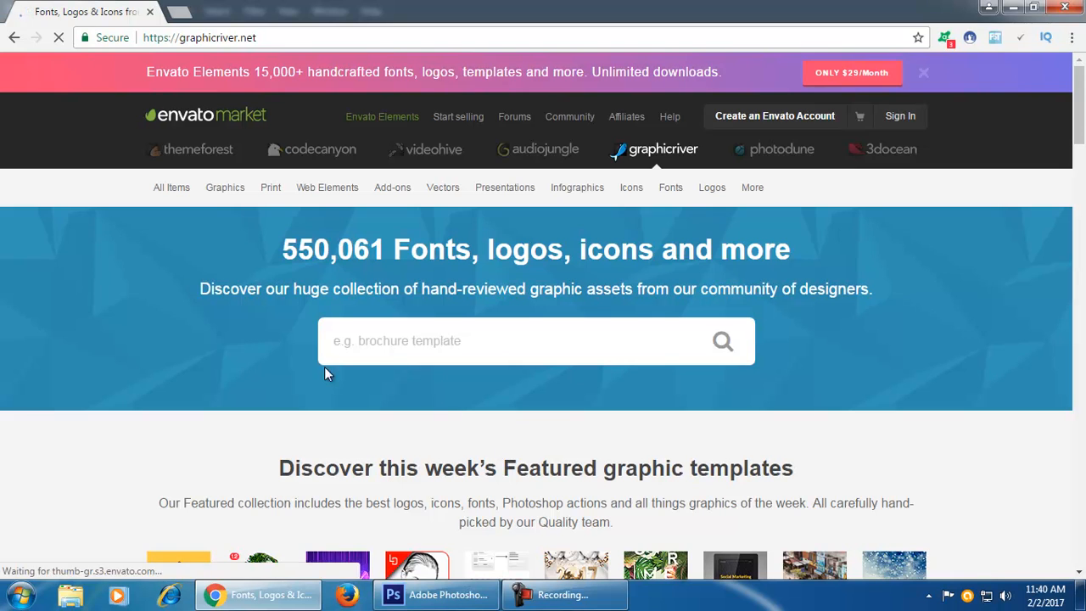
# - Search GraphicRiver for "Flyer design"
pyautogui.click(379, 349)
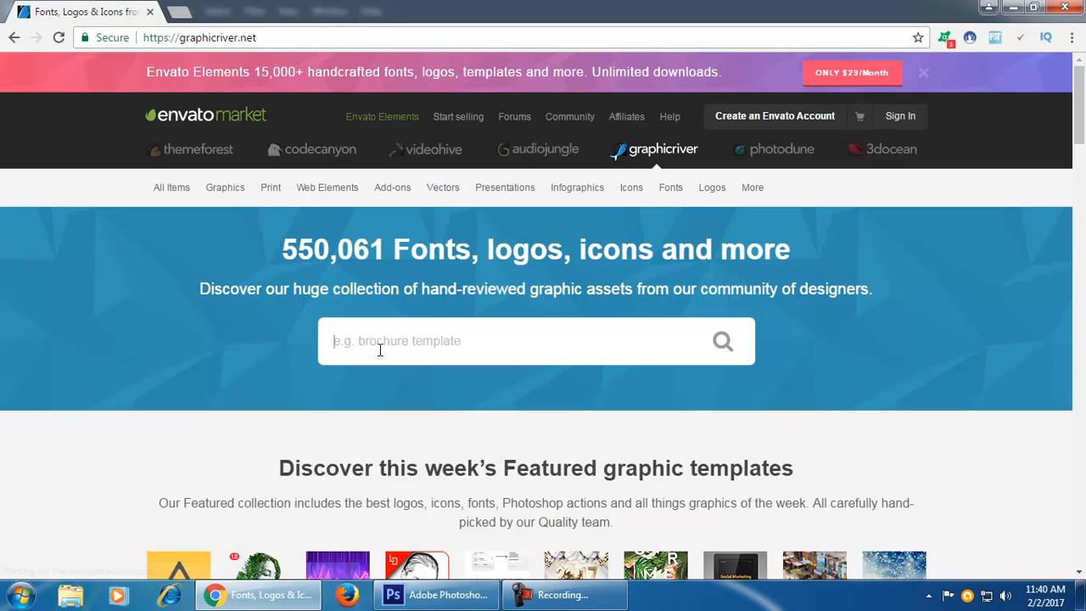
pyautogui.write('Flyer')
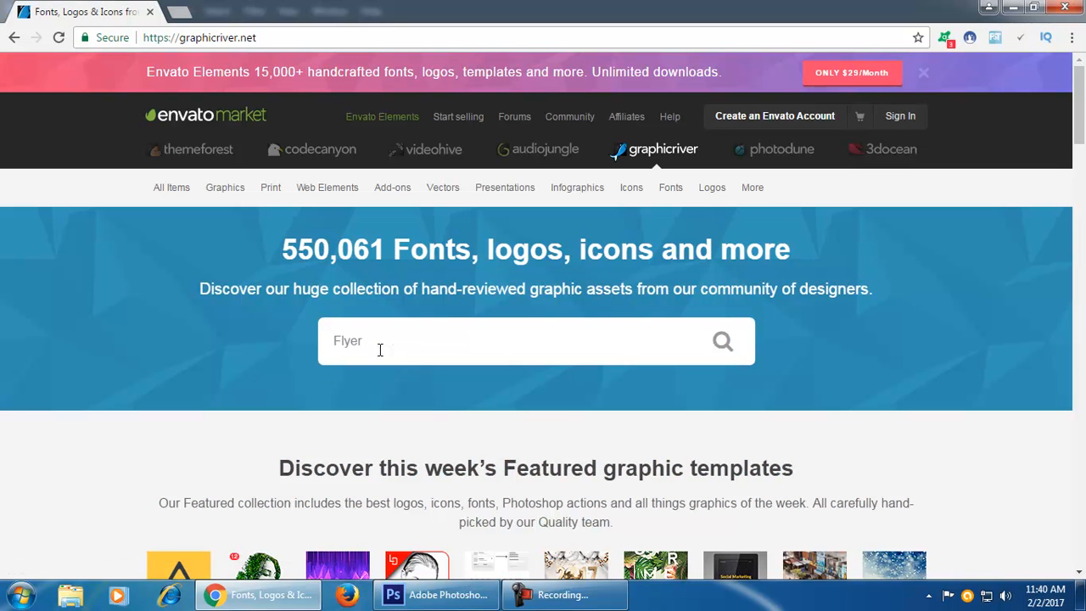
pyautogui.write(' design')
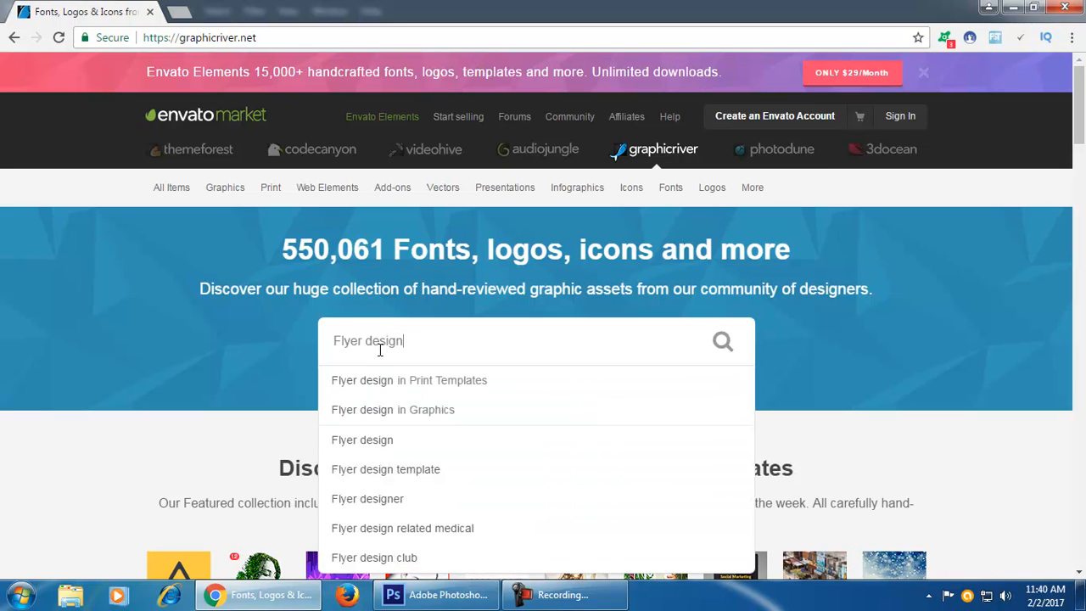
pyautogui.press('Return')
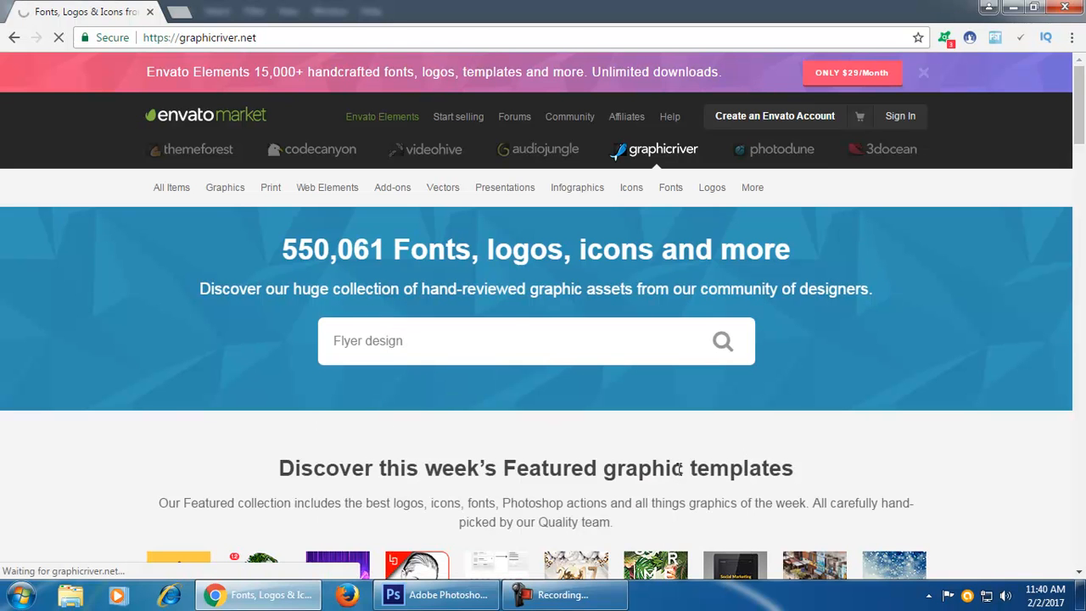
# - Open the first Multipurpose Corporate Flyer Designs item from the search results and view its preview image
pyautogui.scroll(-2, 645, 514)
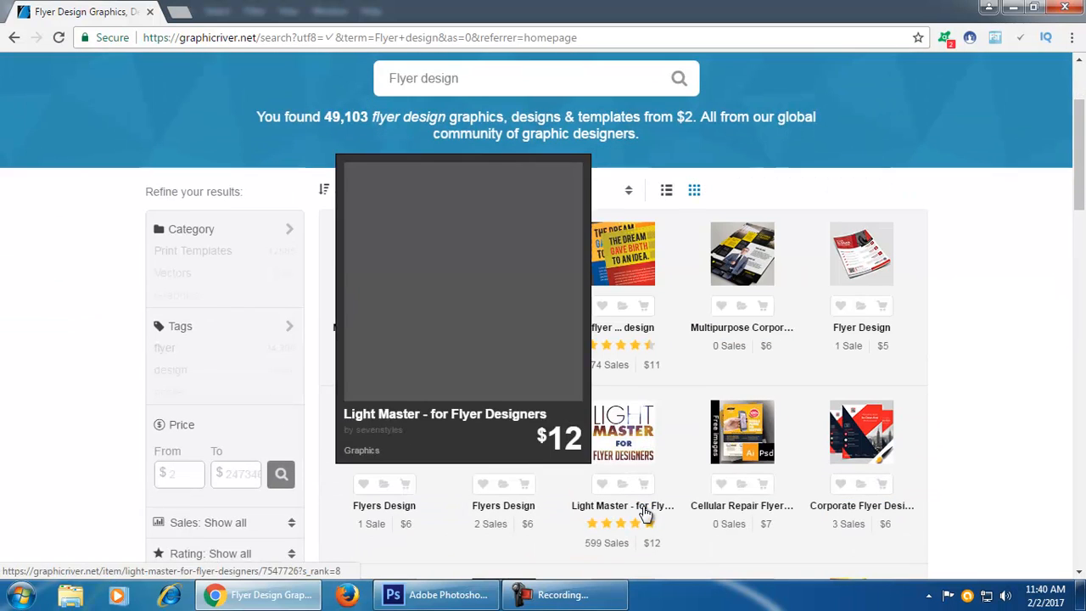
pyautogui.moveTo(371, 273)
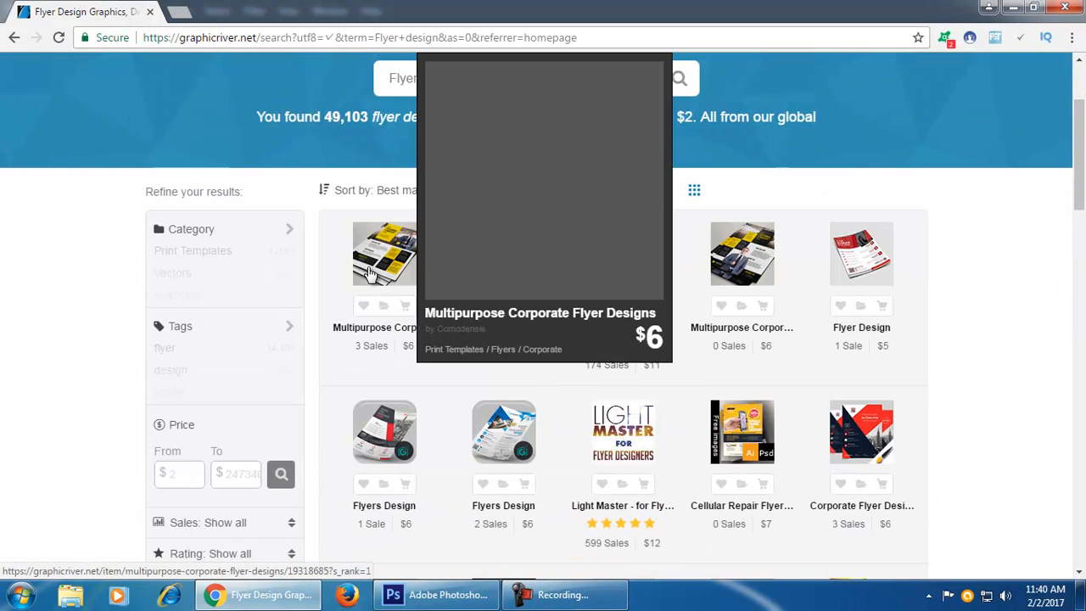
pyautogui.click(371, 273)
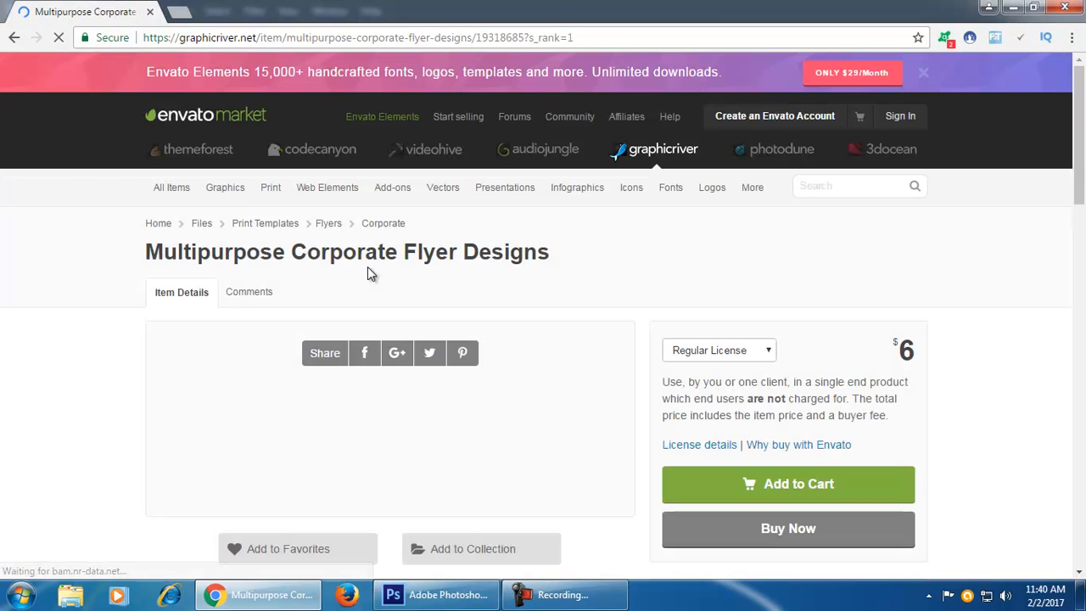
pyautogui.scroll(-2, 632, 398)
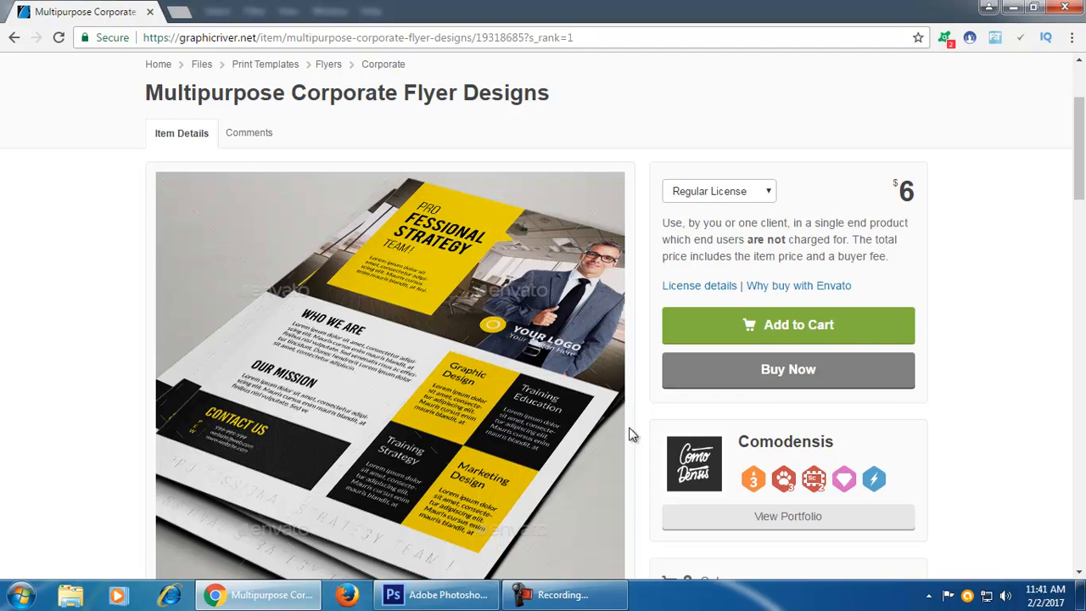
pyautogui.scroll(-1, 620, 457)
pyautogui.scroll(1, 620, 463)
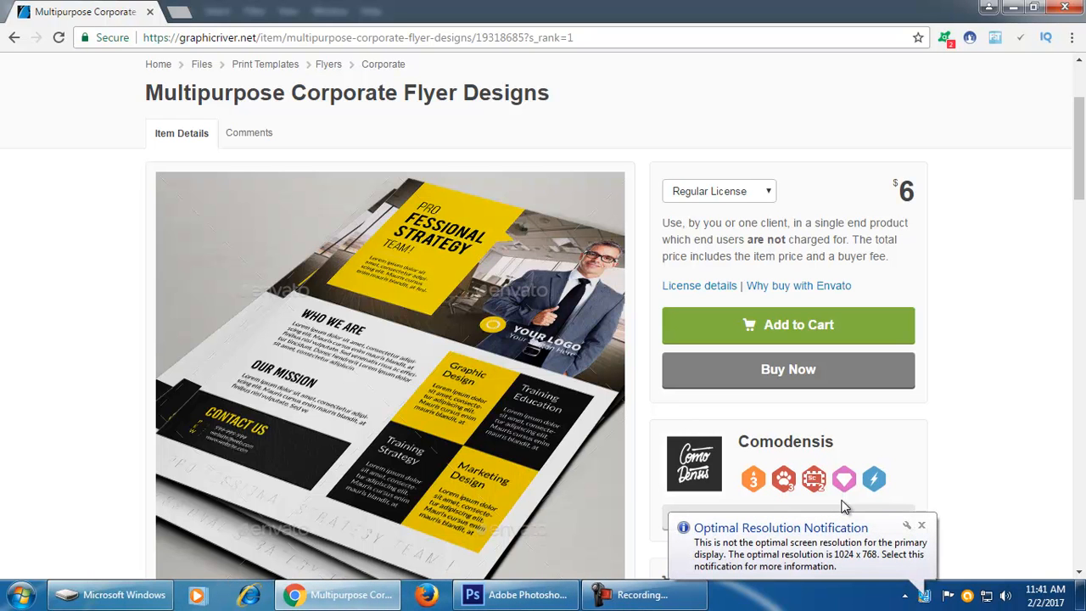
# - Open Removable Disk (I:) to view its files and minimize the folder window
pyautogui.click(136, 604)
pyautogui.click(693, 170)
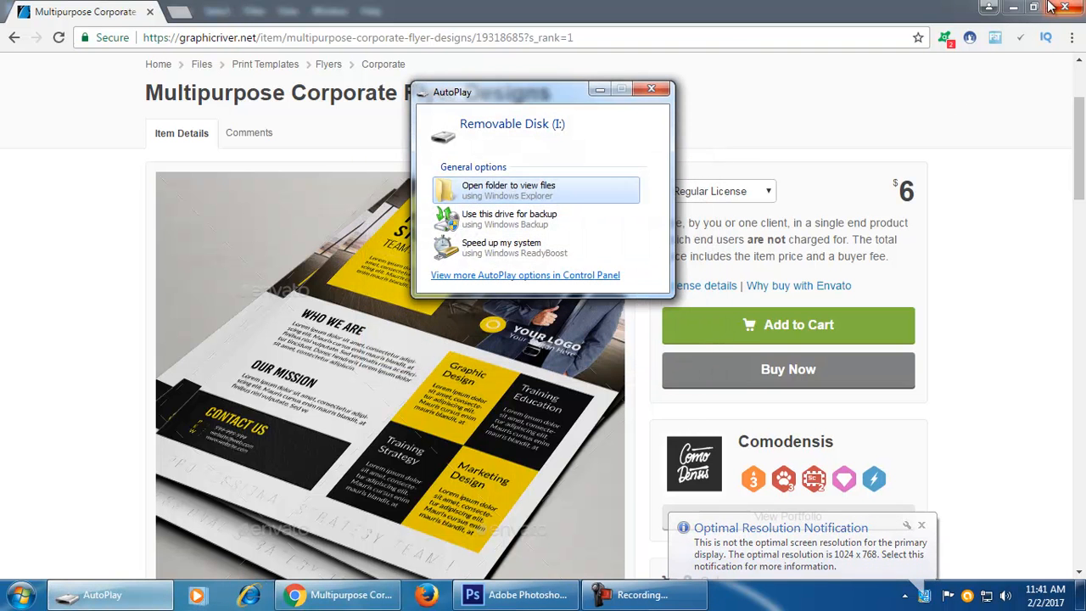
pyautogui.click(499, 190)
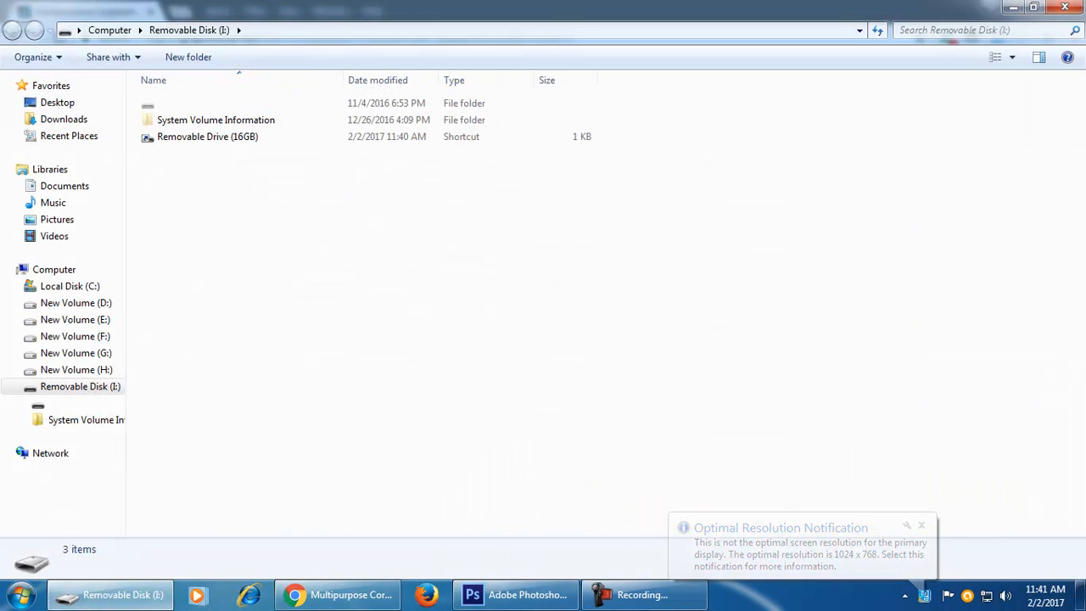
pyautogui.click(1014, 7)
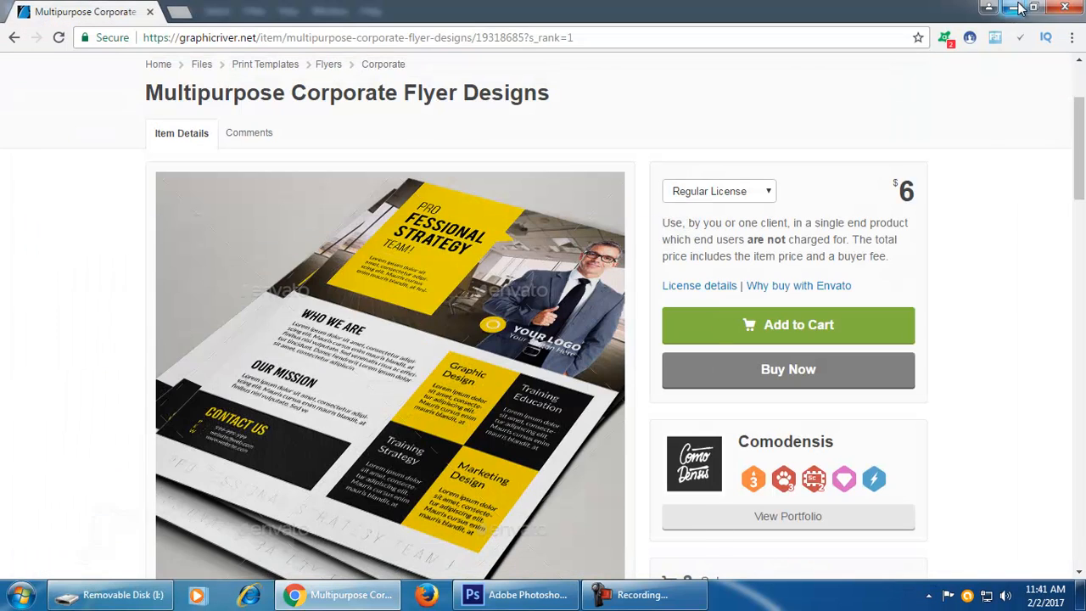
# - Minimize the browser and Photoshop windows and copy cpa students.docx from the desktop
pyautogui.click(1016, 8)
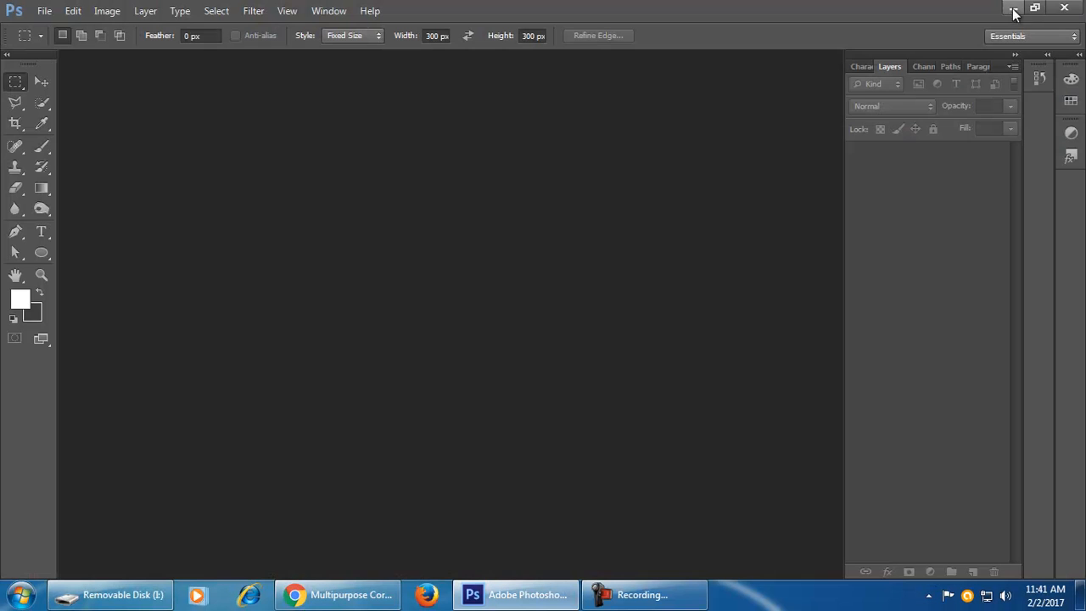
pyautogui.click(1014, 9)
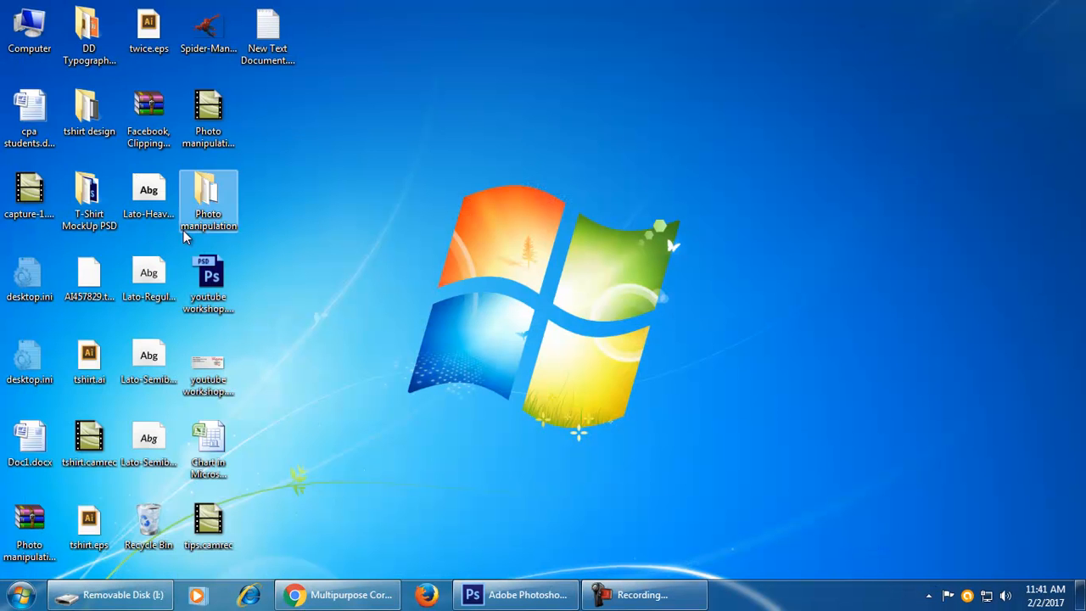
pyautogui.rightClick(23, 121)
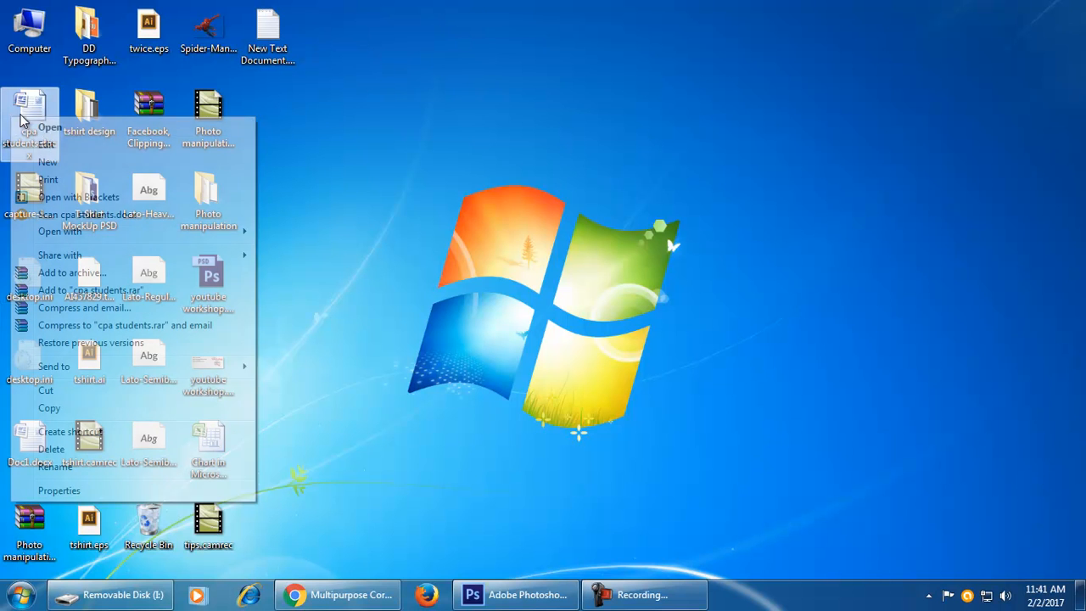
pyautogui.click(88, 411)
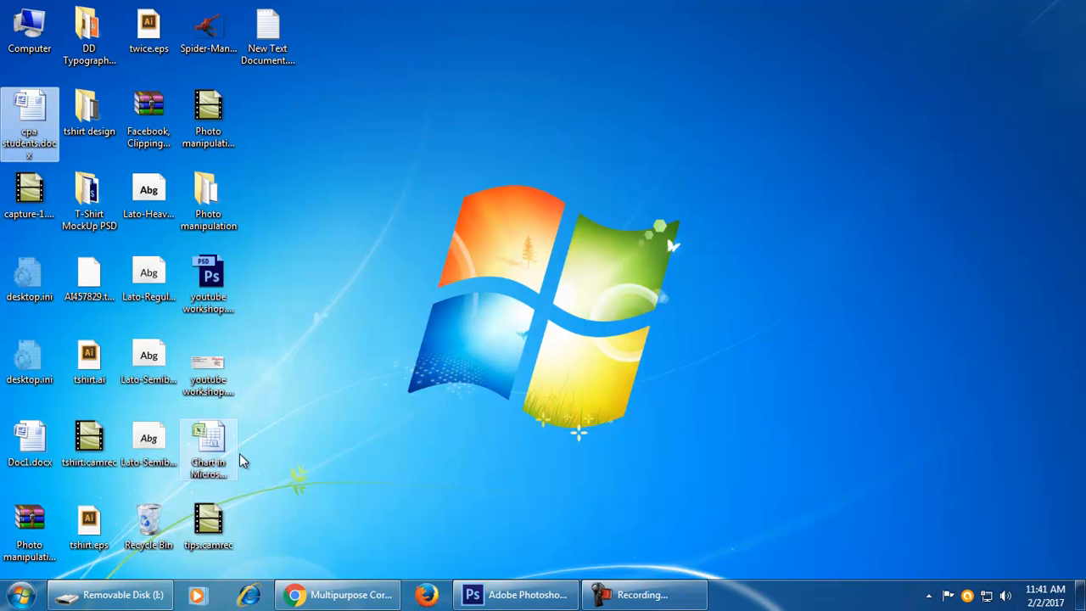
# - Paste the copied document into Removable Disk (I:) and close the folder window
pyautogui.doubleClick(33, 47)
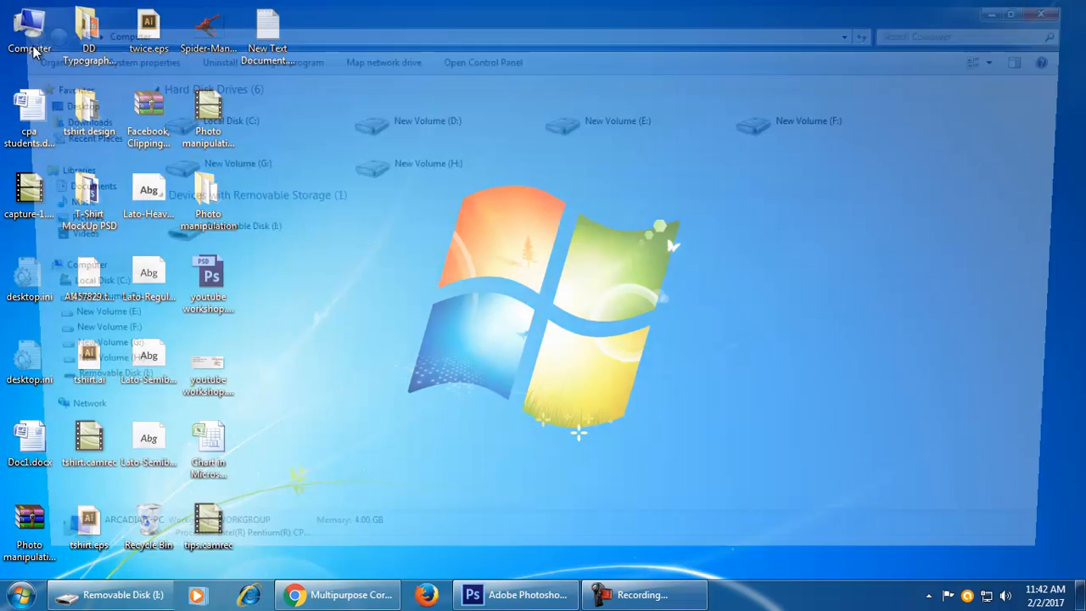
pyautogui.doubleClick(276, 238)
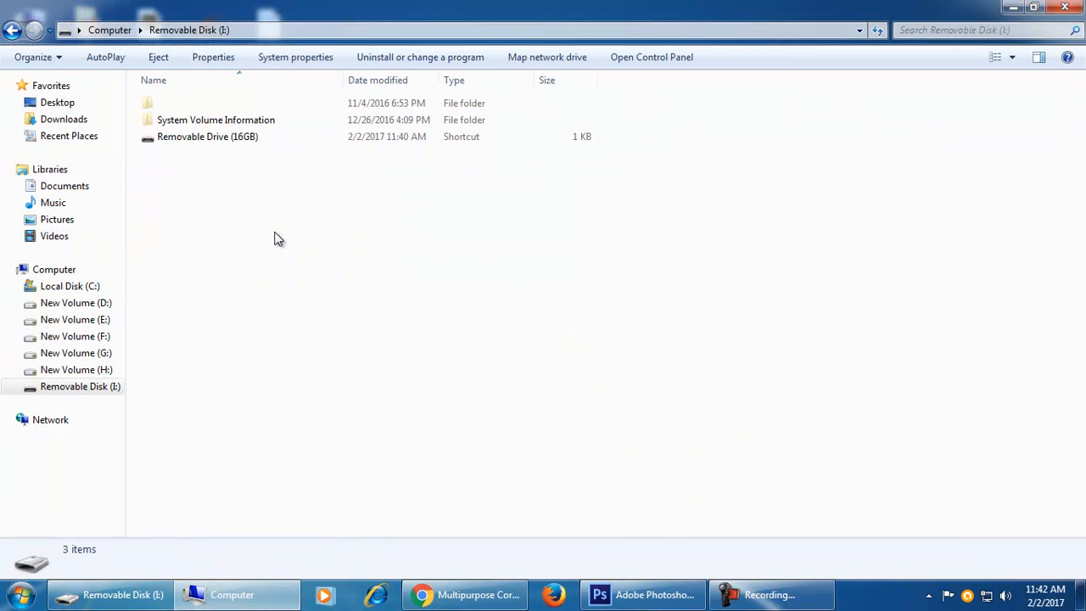
pyautogui.rightClick(268, 218)
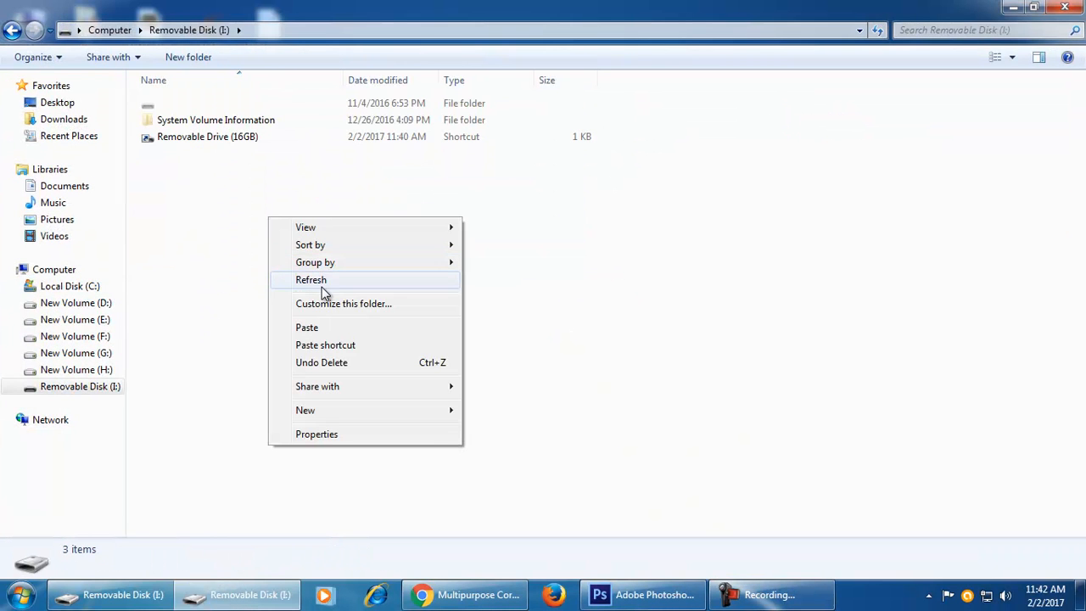
pyautogui.click(313, 328)
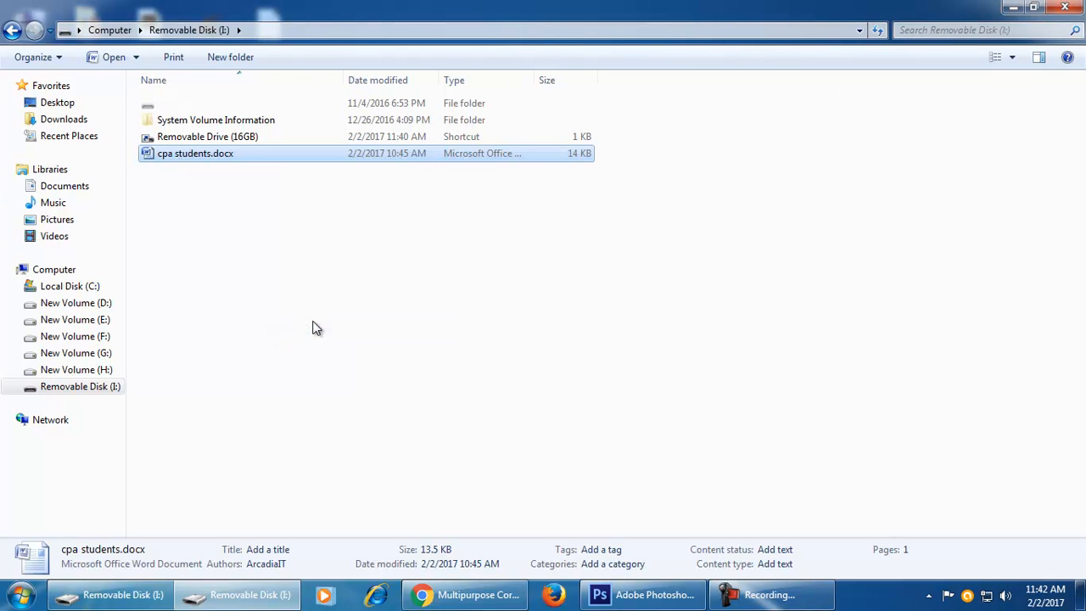
pyautogui.click(1065, 7)
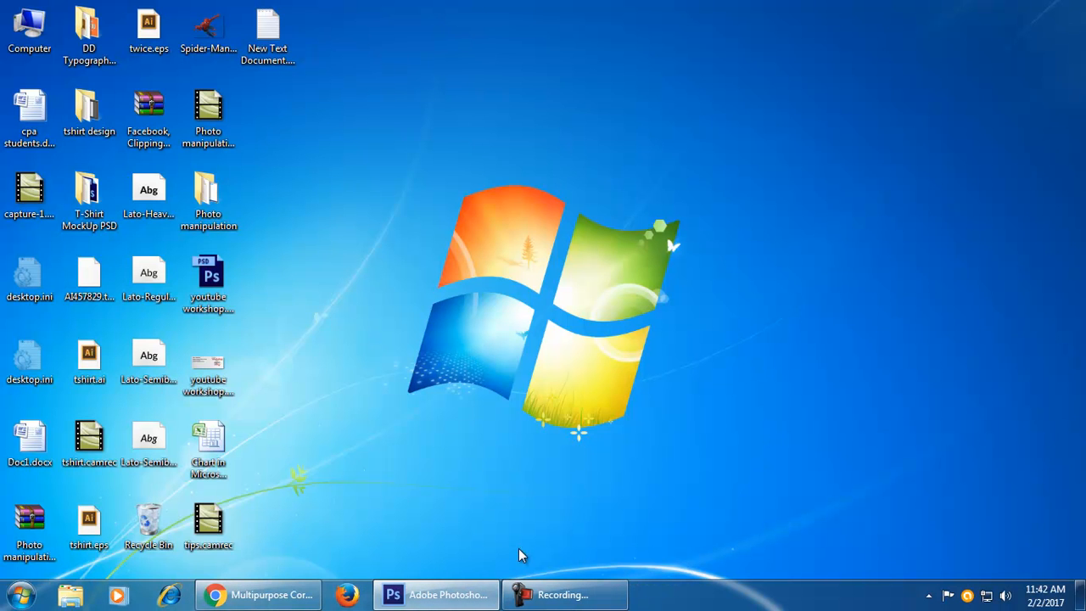
# - Switch back to Chrome and examine the corporate flyer's full preview, print dimensions, file specifications and fonts used
pyautogui.click(436, 597)
pyautogui.click(261, 596)
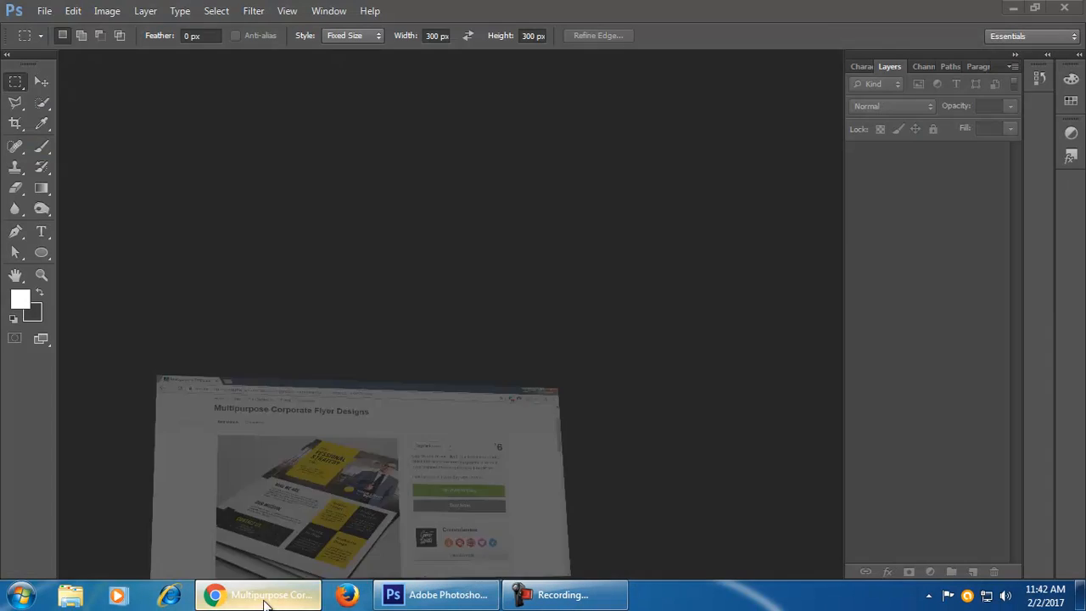
pyautogui.scroll(-5, 549, 212)
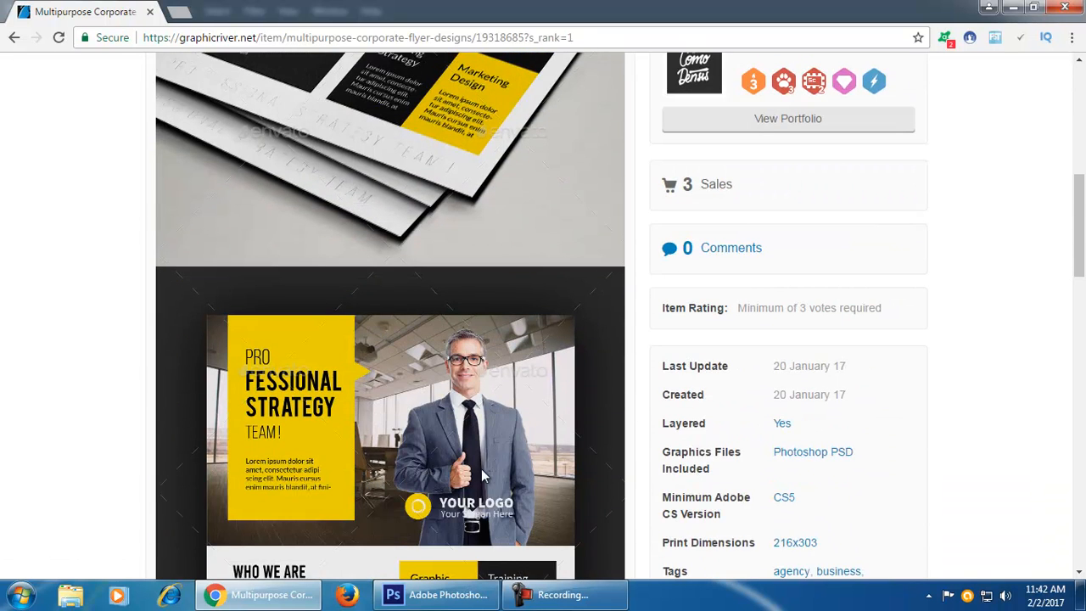
pyautogui.scroll(-2, 512, 422)
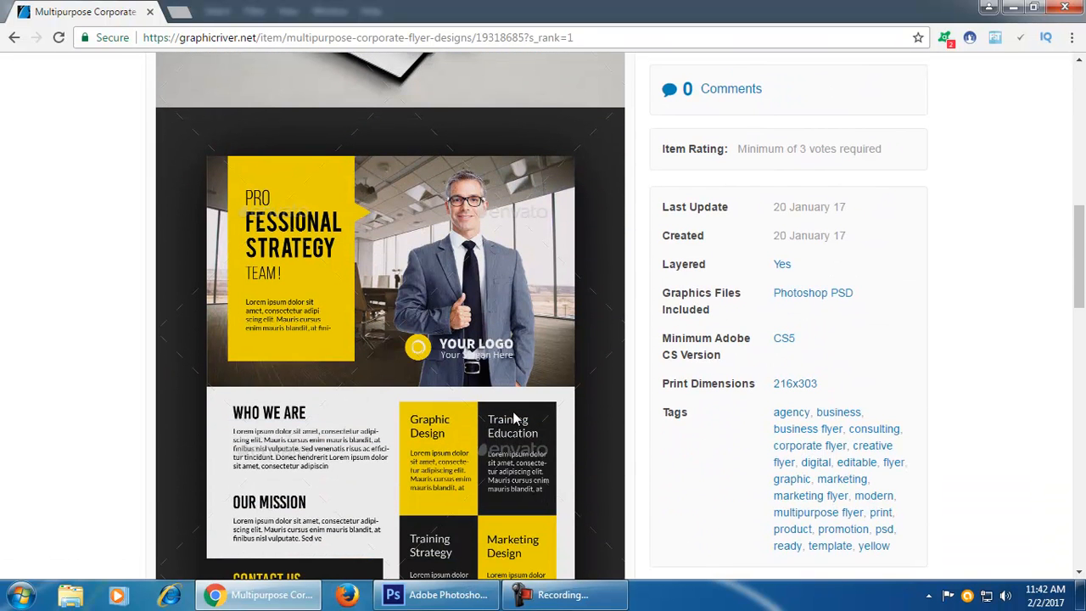
pyautogui.scroll(-1, 515, 418)
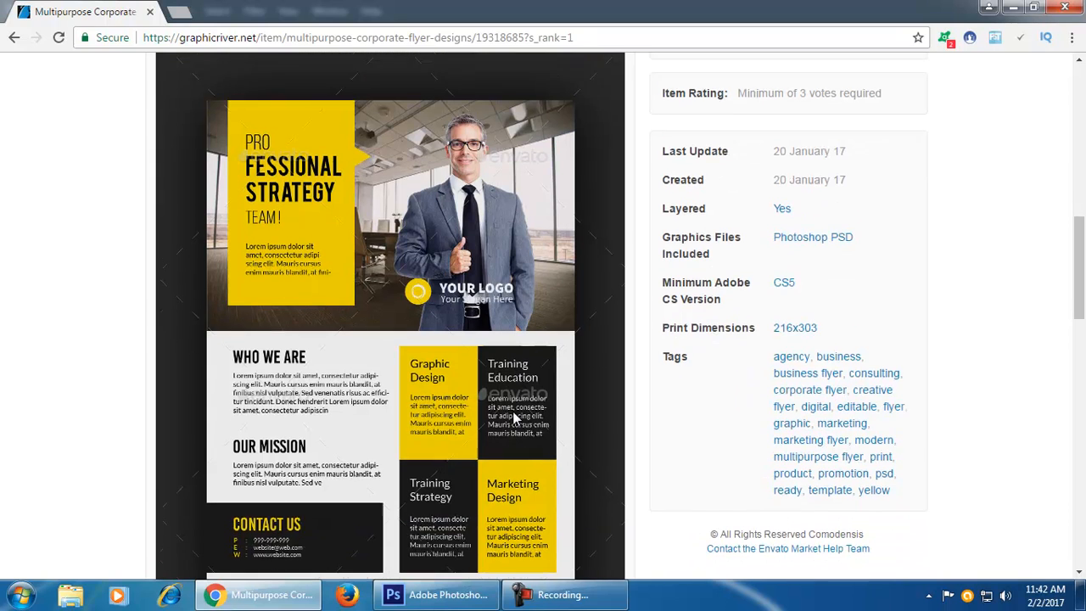
pyautogui.moveTo(770, 304); pyautogui.dragTo(849, 316)
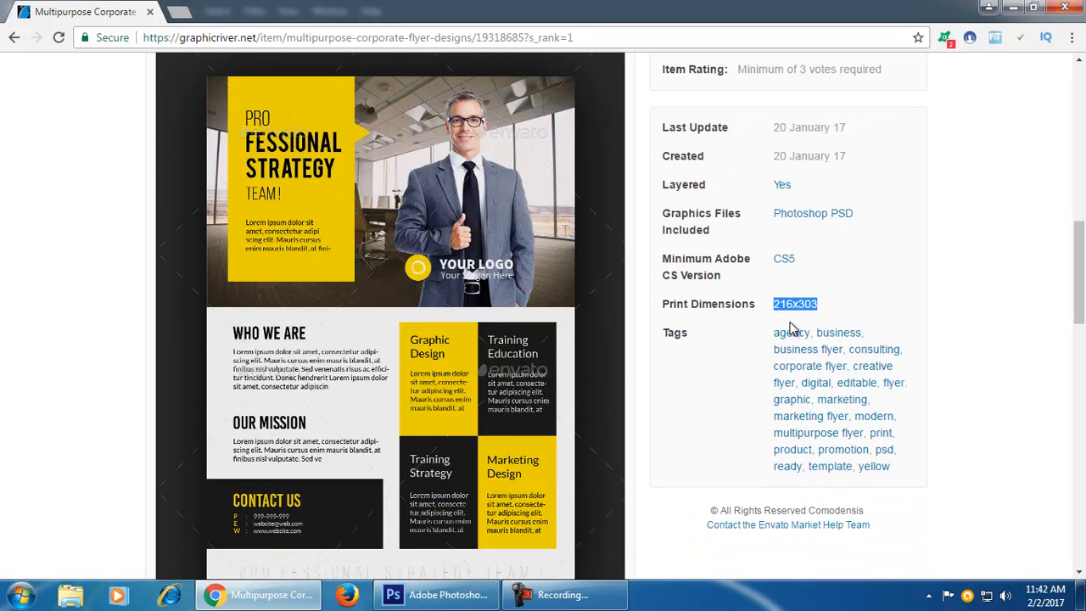
pyautogui.scroll(-1, 862, 440)
pyautogui.scroll(-6, 861, 433)
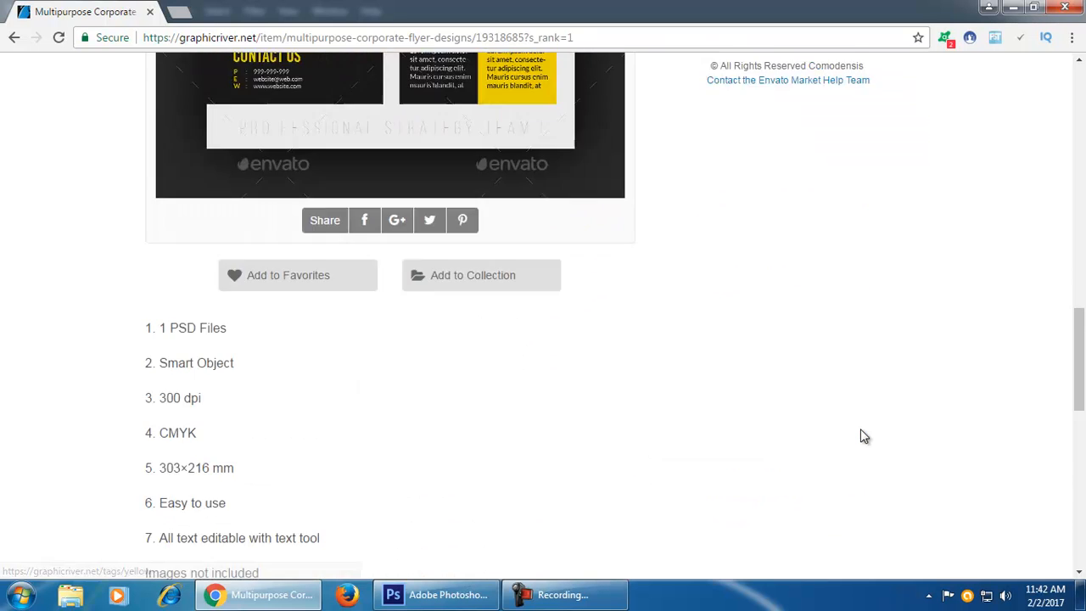
pyautogui.scroll(-2, 377, 255)
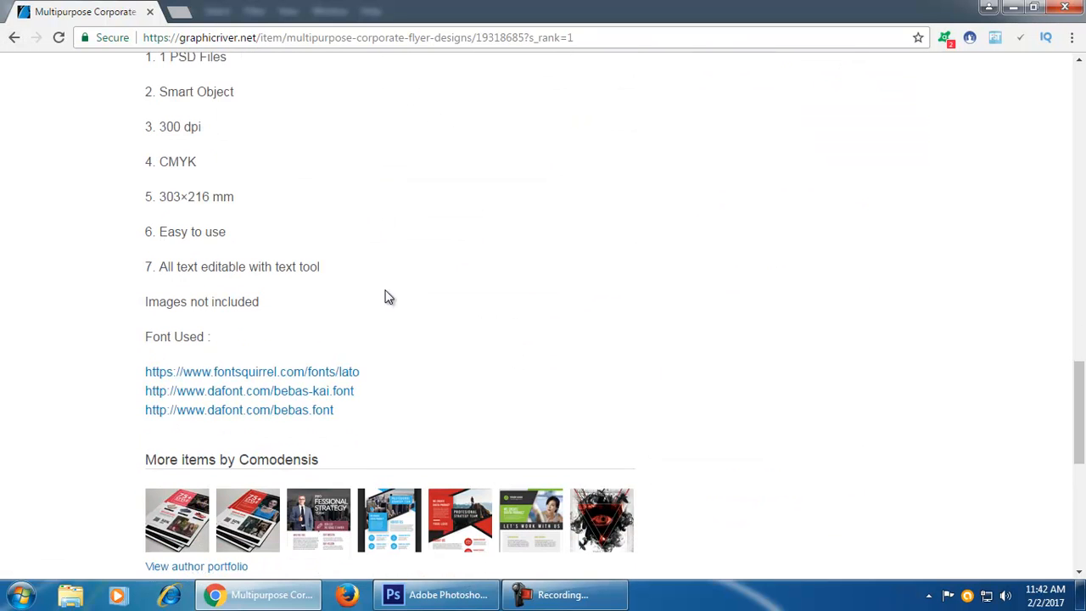
# - Return to the search results and open the blue corporate Flyers Design item in the second row
pyautogui.click(14, 37)
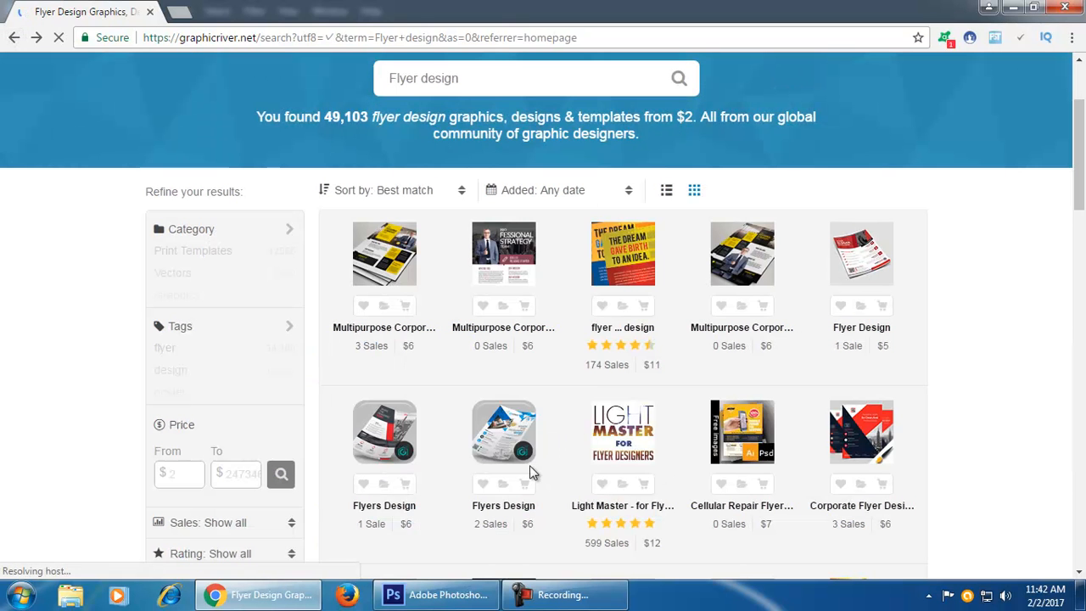
pyautogui.moveTo(497, 443)
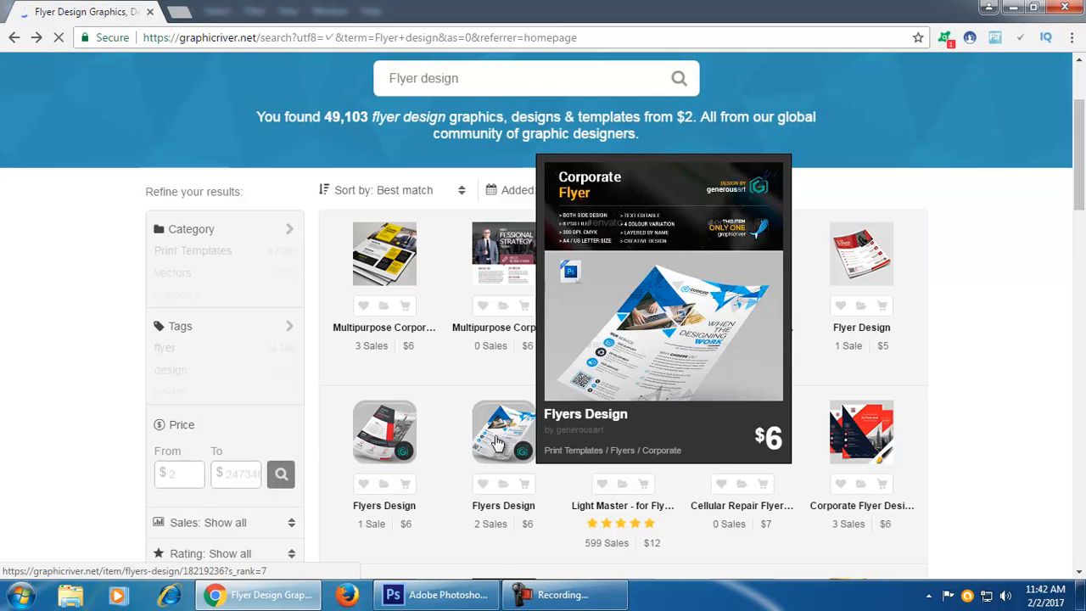
pyautogui.click(497, 443)
pyautogui.scroll(-2, 662, 424)
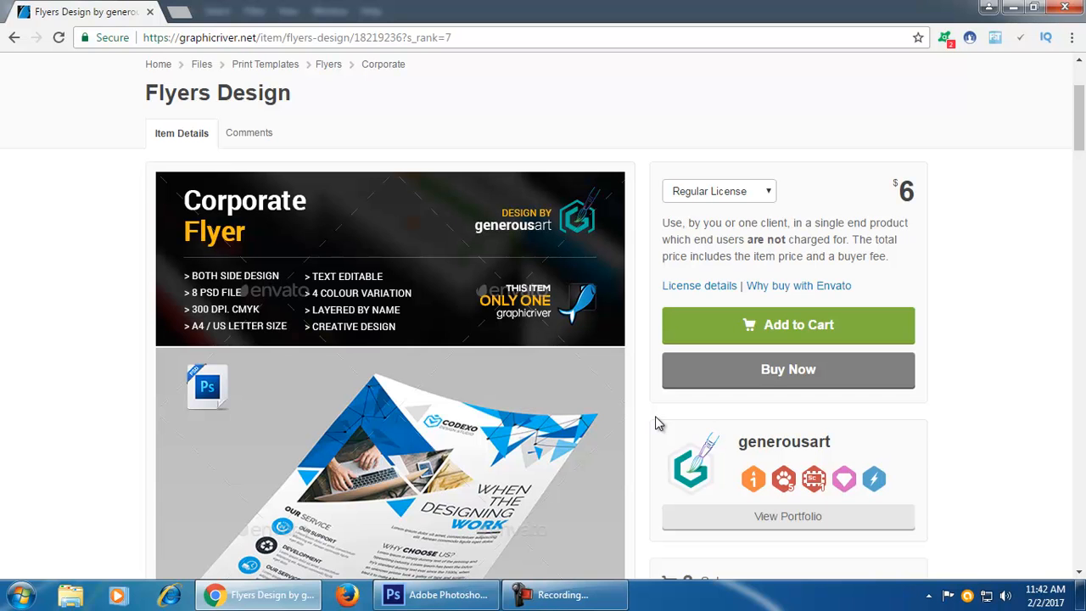
# - Examine the Flyers Design item's preview, its print dimensions and the mockups of its colour variations
pyautogui.scroll(-2, 656, 417)
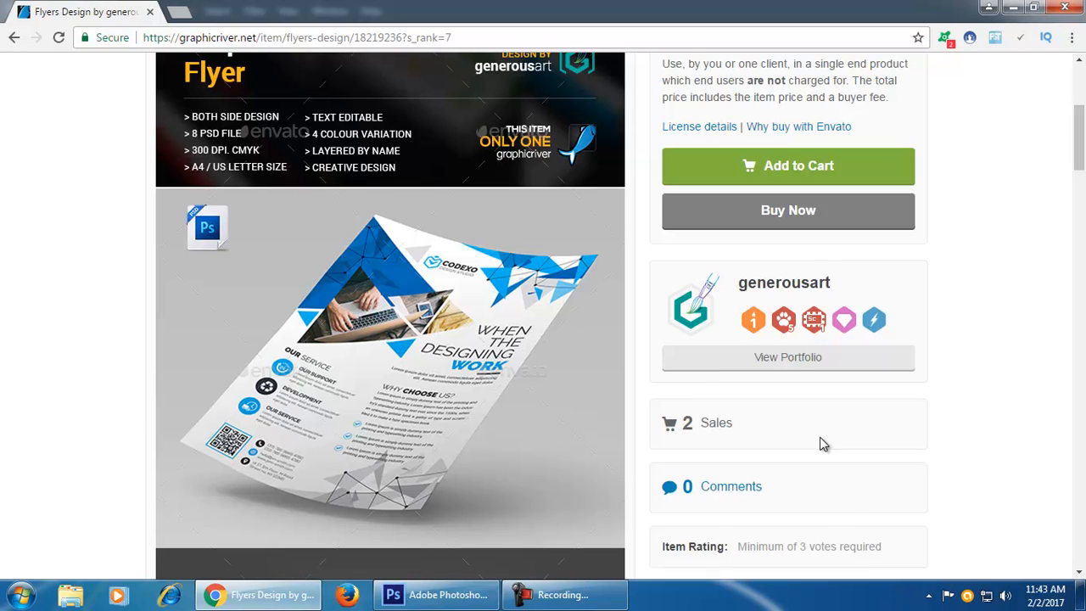
pyautogui.scroll(-5, 820, 438)
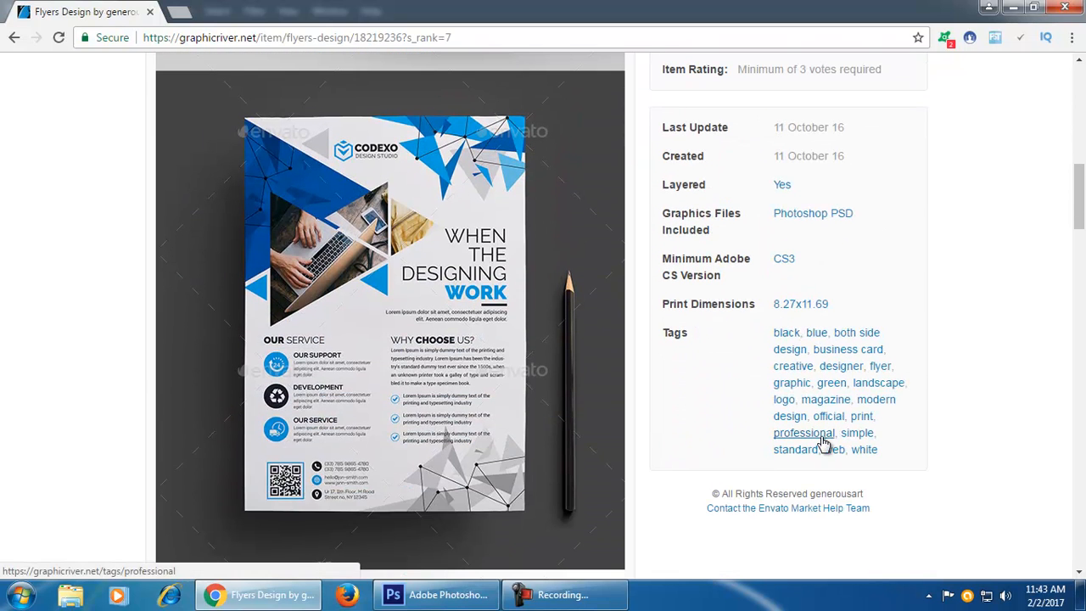
pyautogui.moveTo(766, 306); pyautogui.dragTo(858, 317)
pyautogui.click(964, 474)
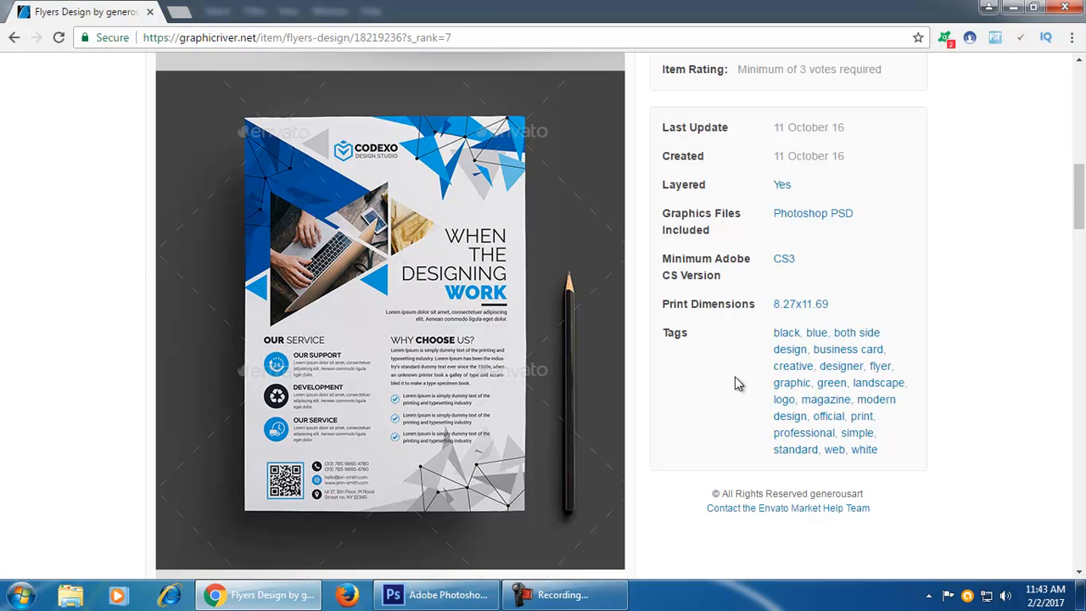
pyautogui.scroll(-5, 730, 377)
pyautogui.scroll(-9, 899, 450)
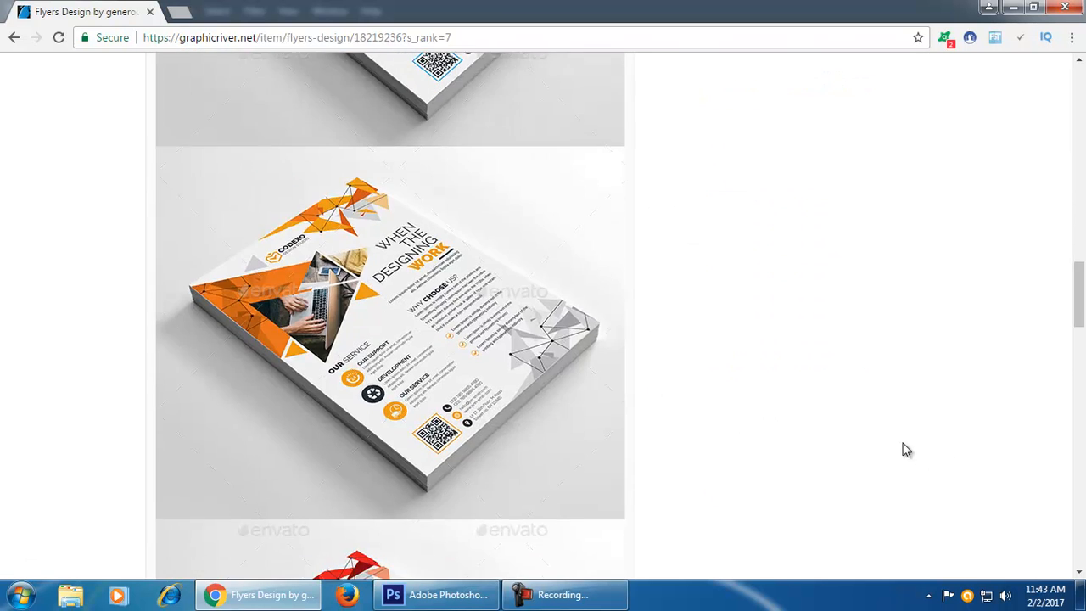
# - Check the Flyers Design item's file information, return to the search results and open the Cellular Repair Flyer Design item
pyautogui.scroll(-9, 889, 437)
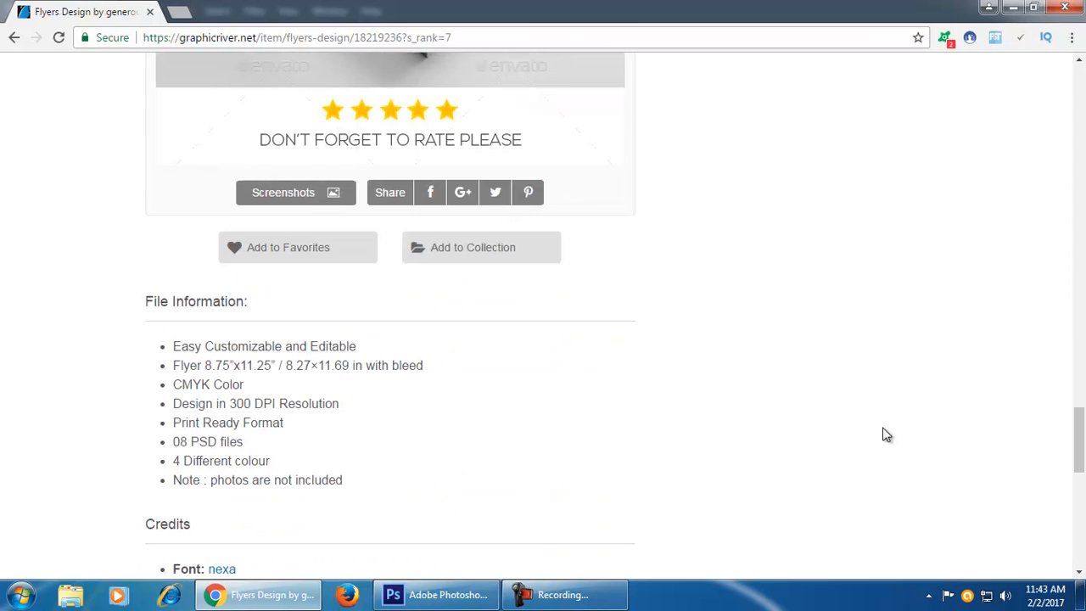
pyautogui.click(14, 37)
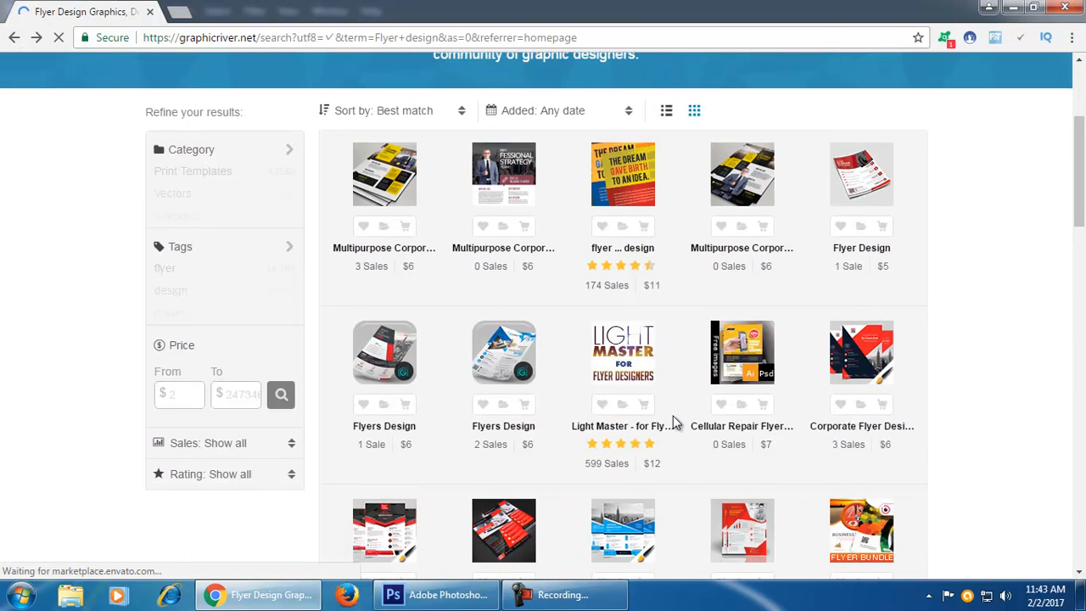
pyautogui.moveTo(743, 376)
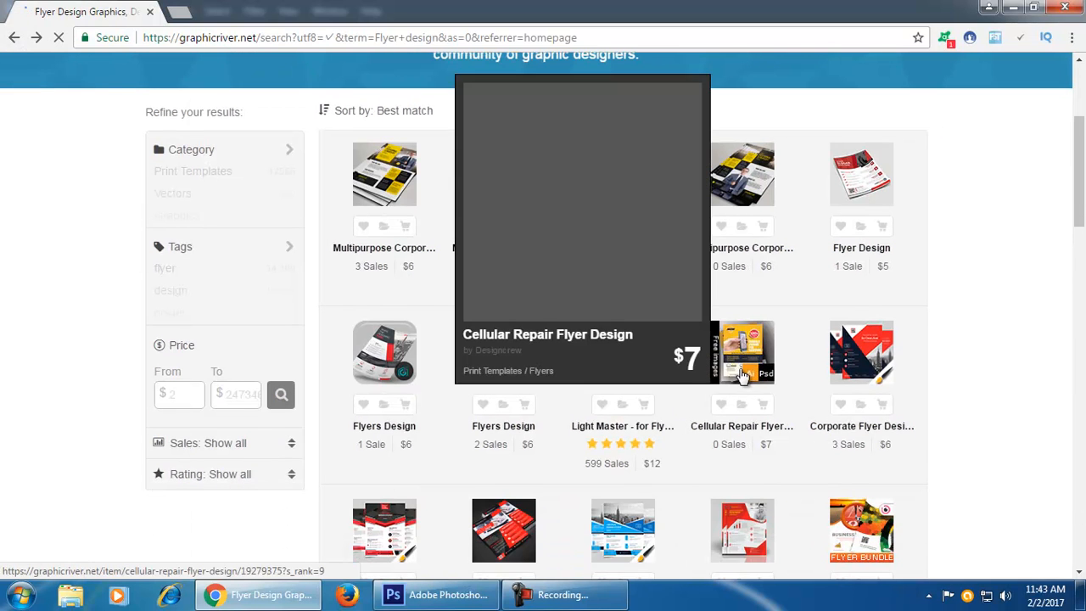
pyautogui.click(744, 376)
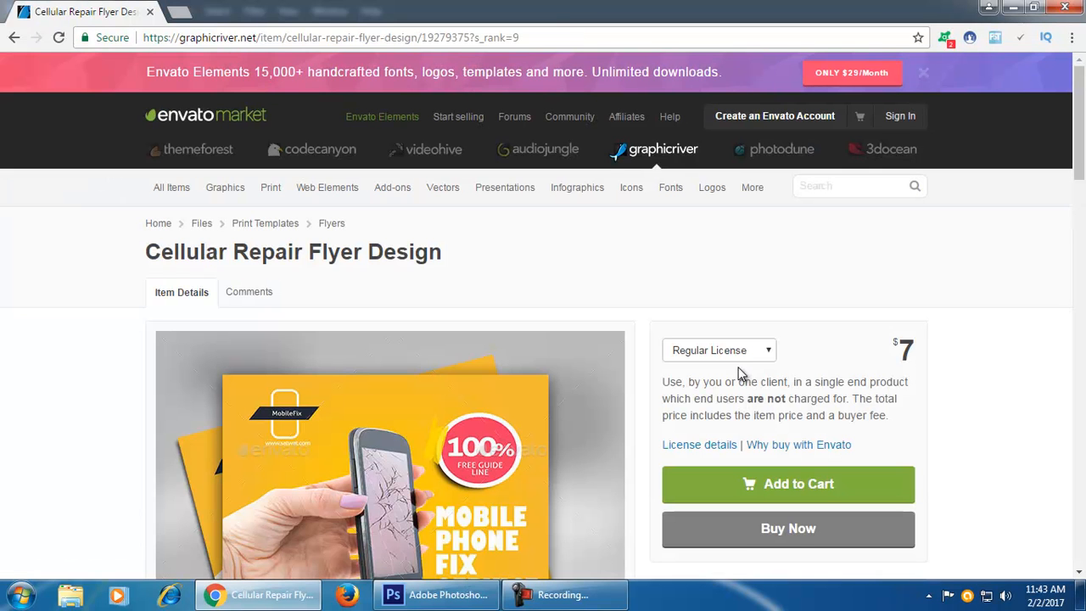
# - Examine the Cellular Repair flyer's preview layout, size and bleed, print dimensions, mockups and the description with its fonts
pyautogui.scroll(-3, 742, 373)
pyautogui.scroll(-1, 744, 373)
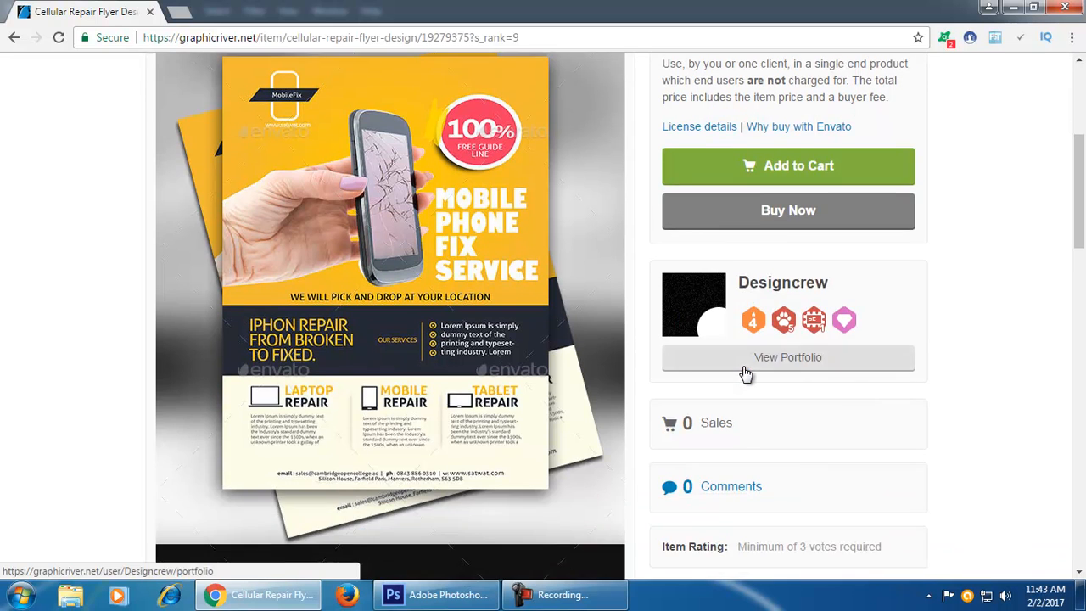
pyautogui.scroll(1, 742, 376)
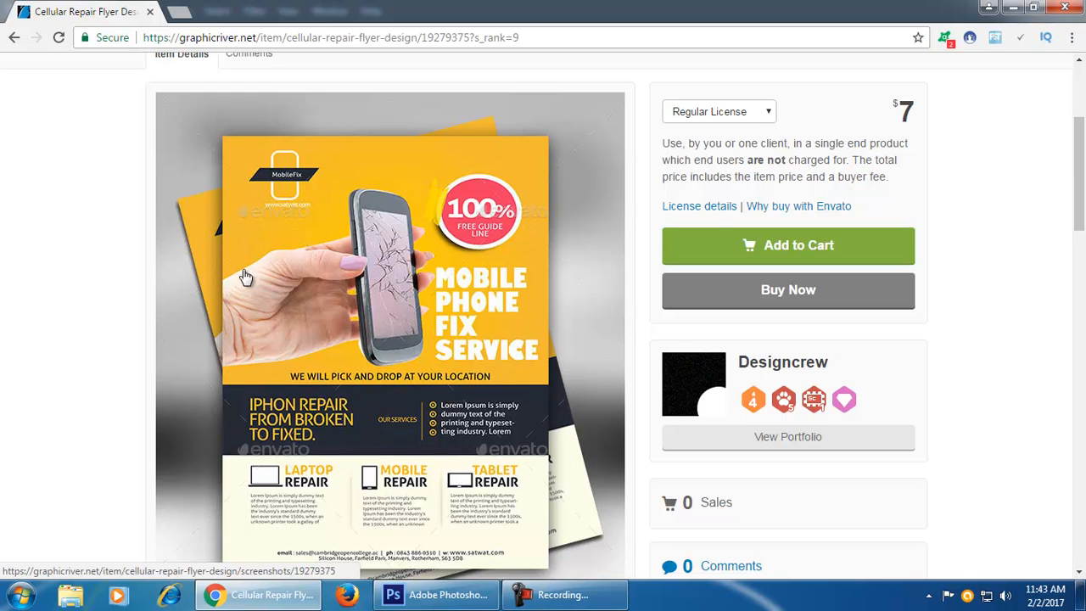
pyautogui.scroll(-1, 577, 390)
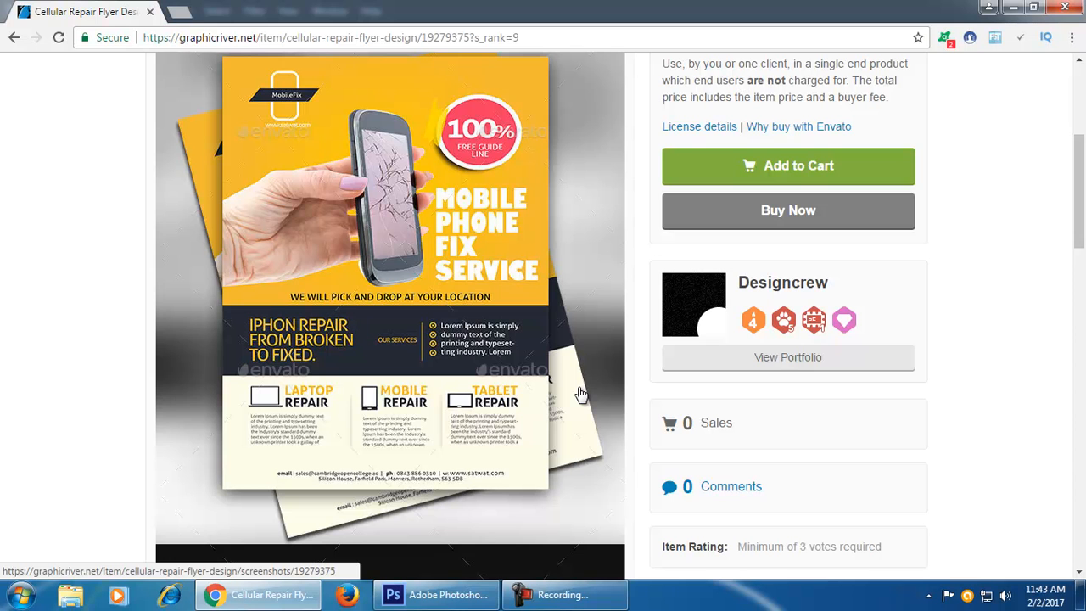
pyautogui.scroll(-10, 580, 391)
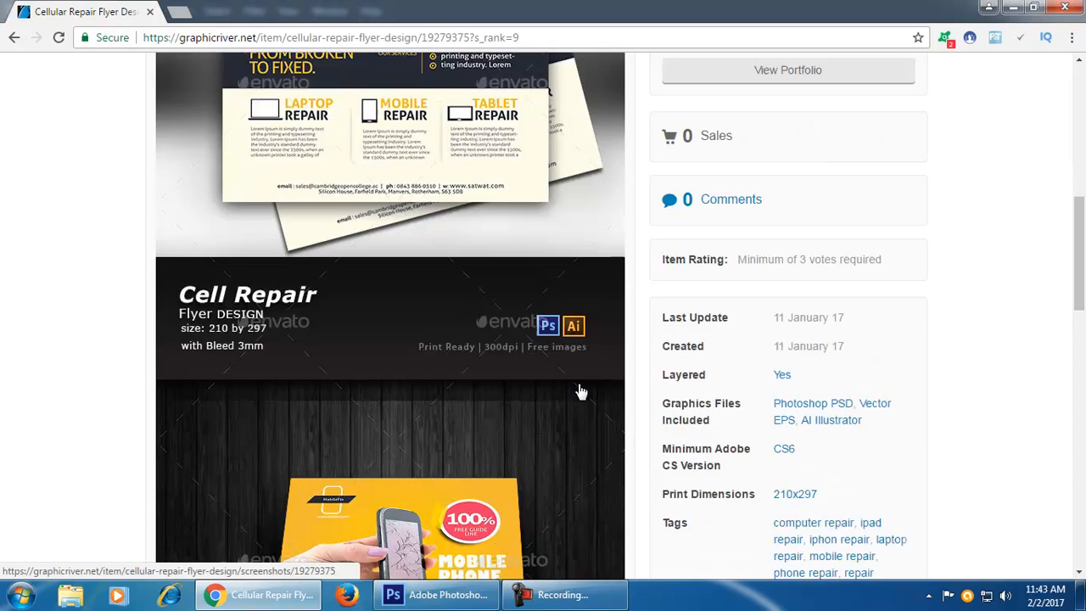
pyautogui.scroll(-4, 583, 391)
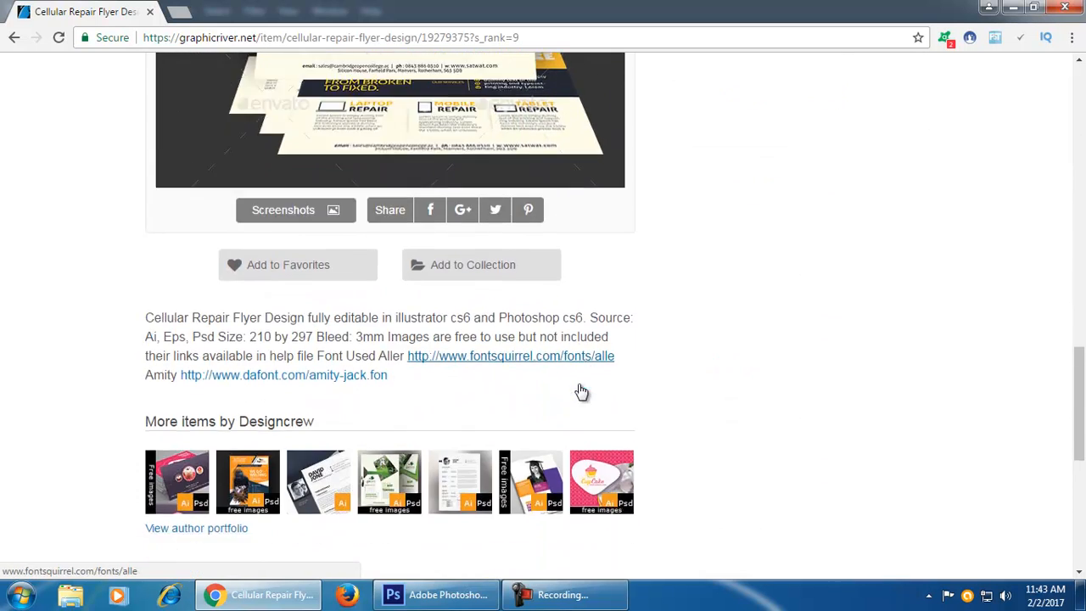
pyautogui.scroll(9, 586, 386)
pyautogui.scroll(3, 590, 392)
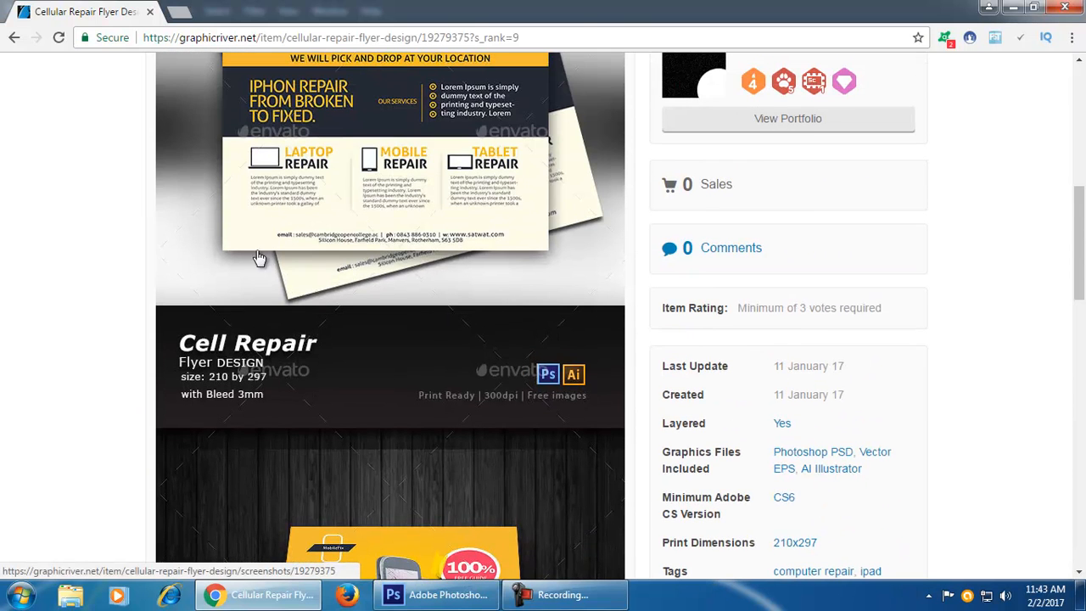
# - Search Google for "flyers dimension size" in a new browser tab
pyautogui.click(184, 12)
pyautogui.write('flye')
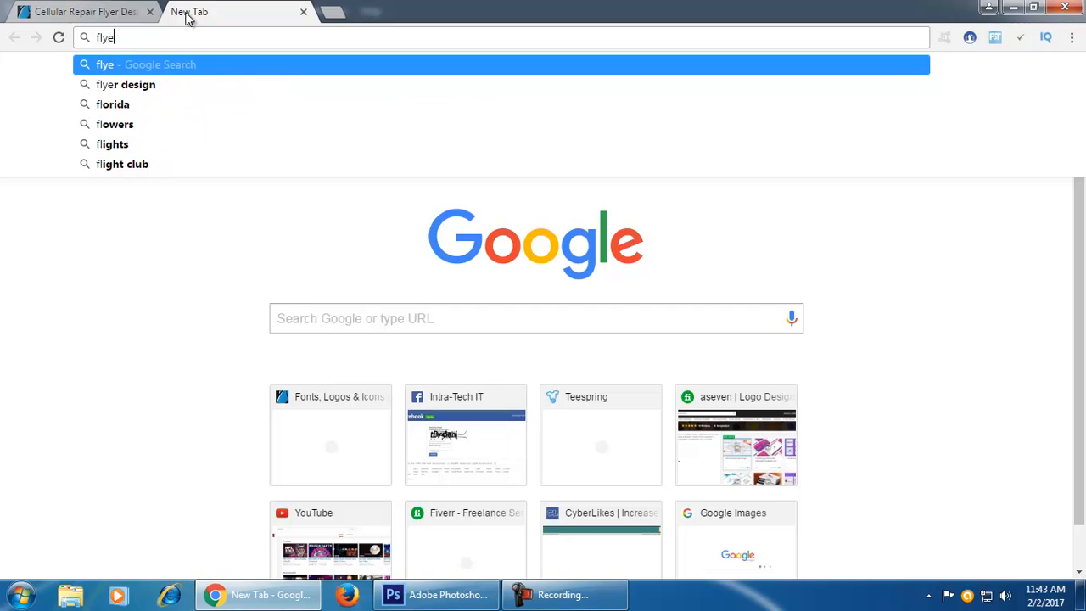
pyautogui.write('rs di')
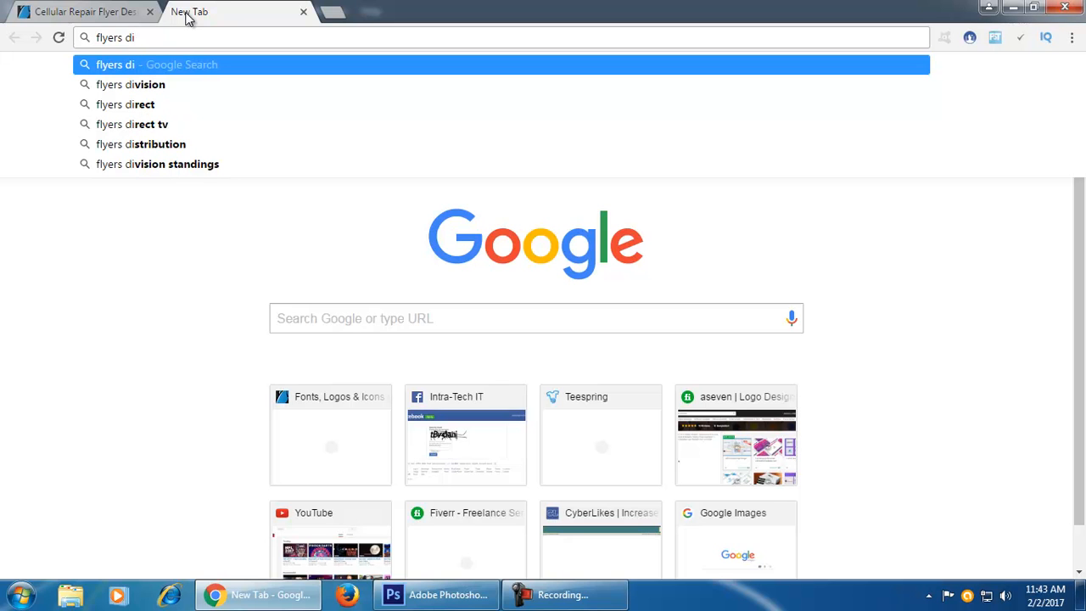
pyautogui.write('minsion')
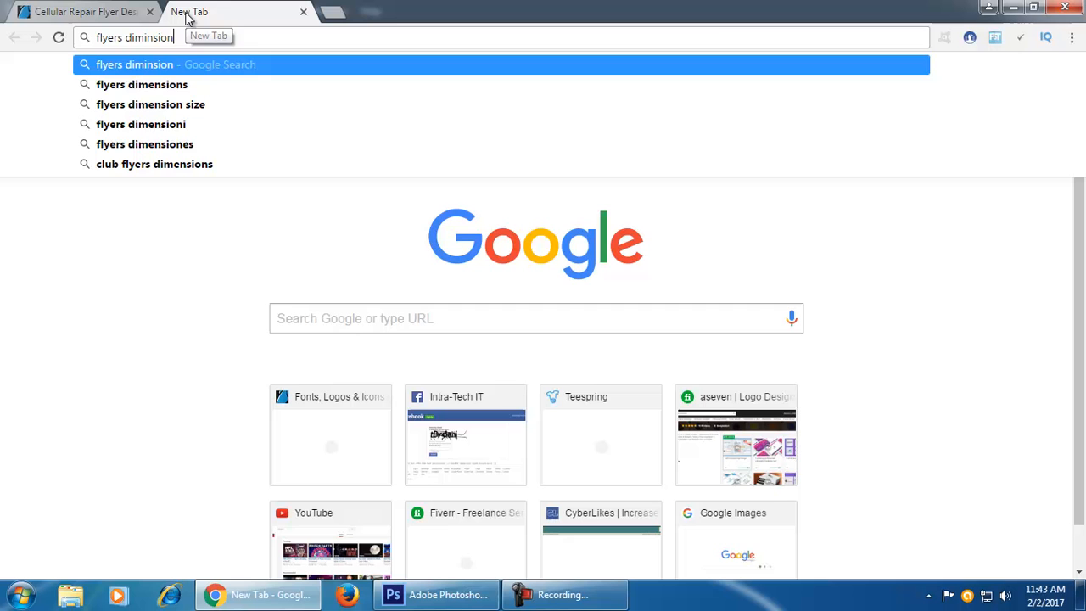
pyautogui.press('Down')
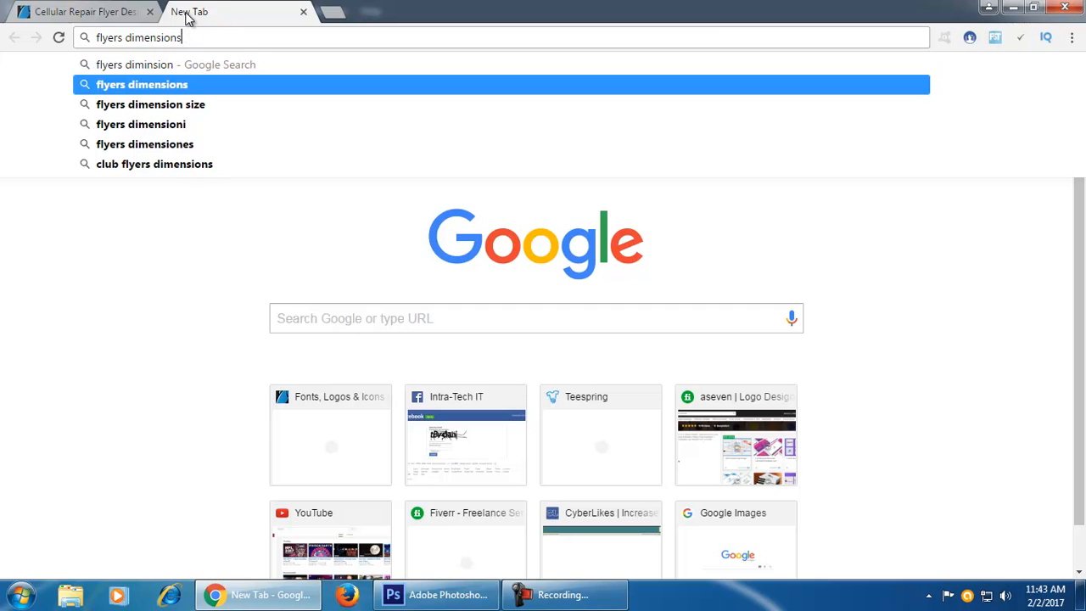
pyautogui.press('Down')
pyautogui.press('Return')
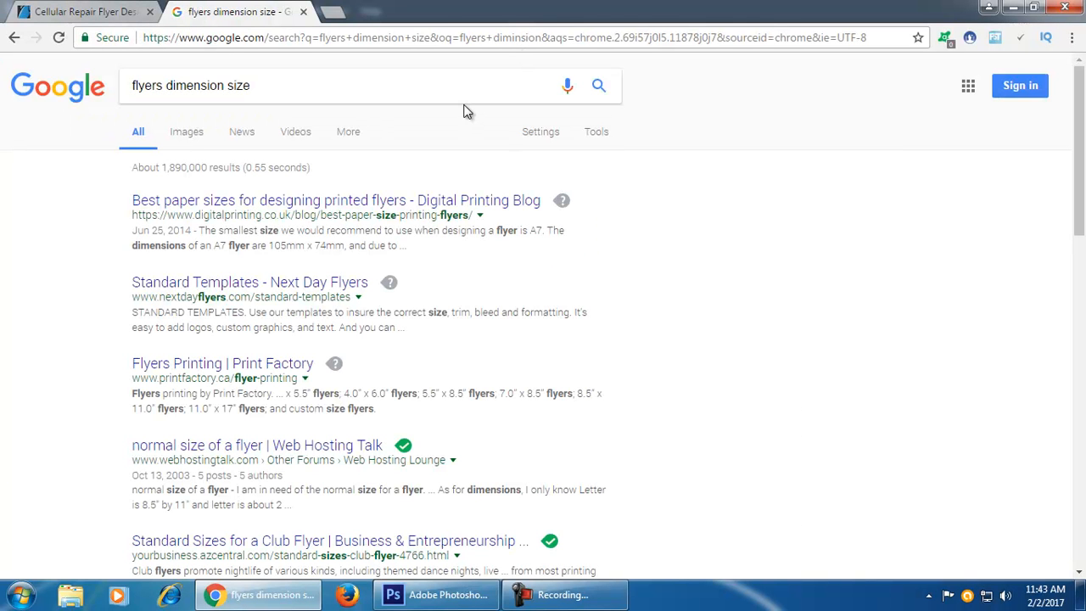
# - Recheck the Cellular Repair flyer's print dimensions, and open the Digital Printing Blog article on best paper sizes from the Google results
pyautogui.click(52, 10)
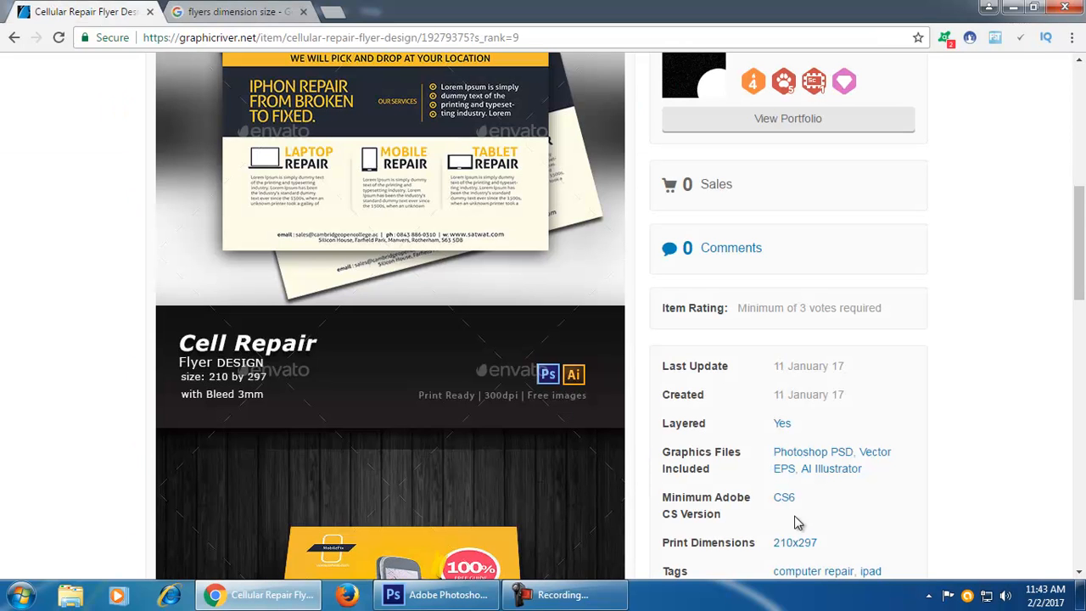
pyautogui.scroll(-1, 794, 517)
pyautogui.click(280, 10)
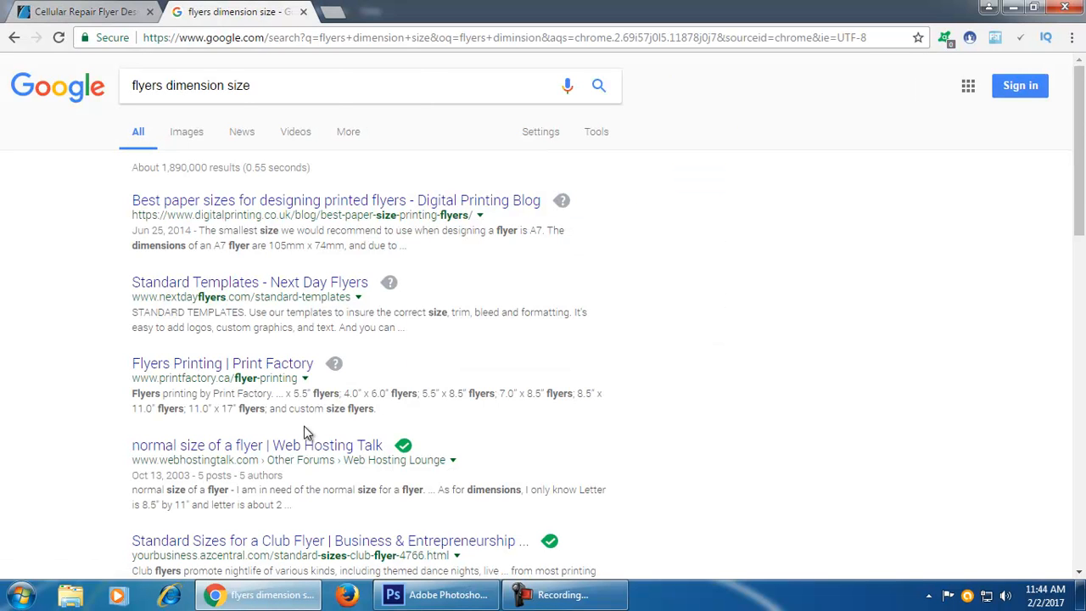
pyautogui.click(315, 204)
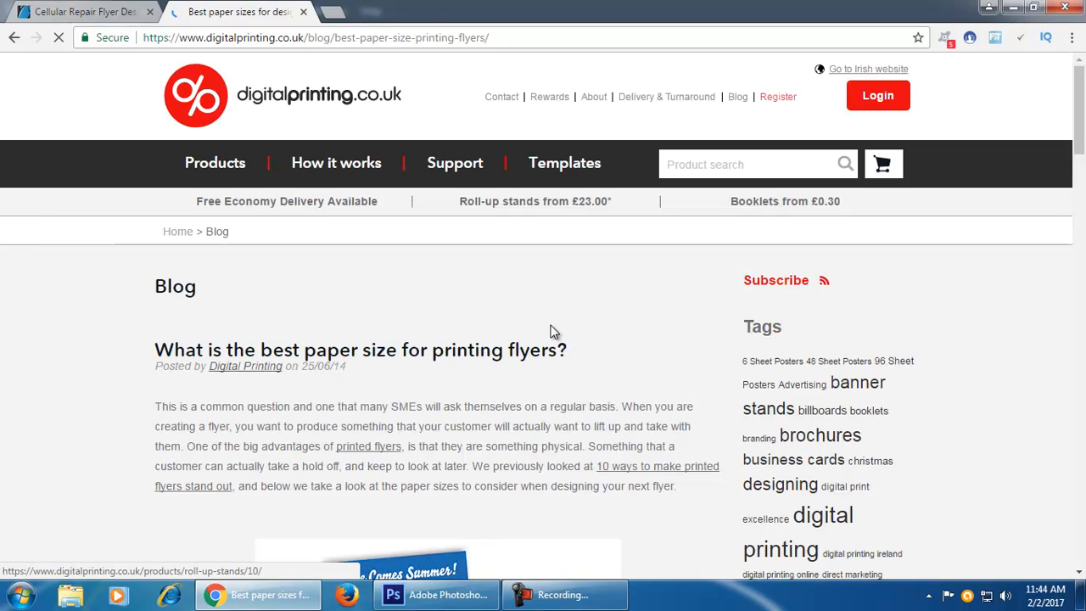
# - Read the article's A7 and A6 paper sections, highlighting both headings and the A7 dimensions
pyautogui.scroll(-5, 551, 331)
pyautogui.scroll(-2, 551, 331)
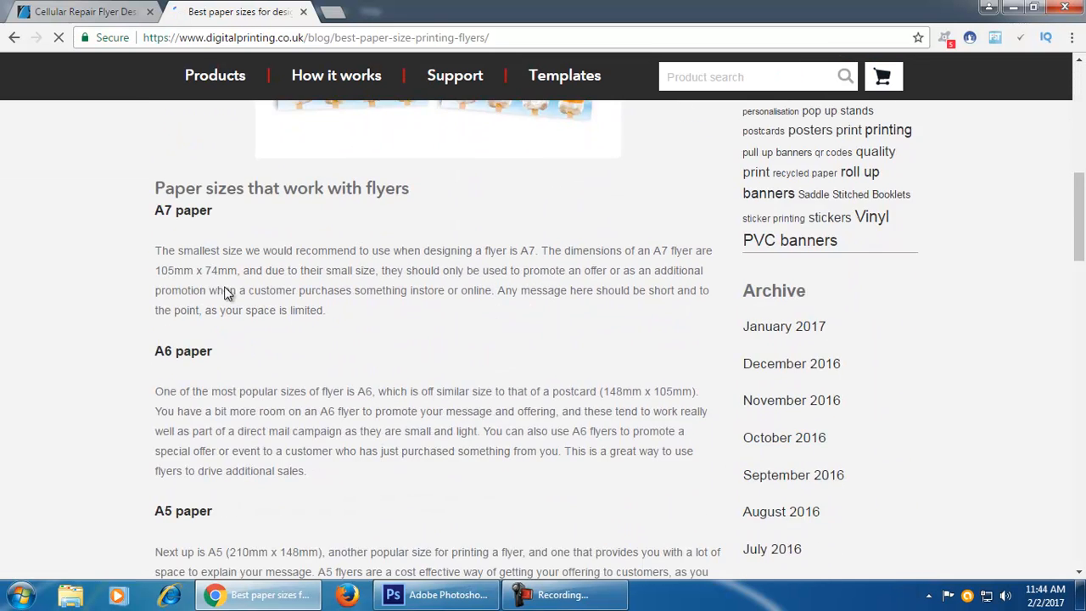
pyautogui.moveTo(155, 210); pyautogui.dragTo(208, 213)
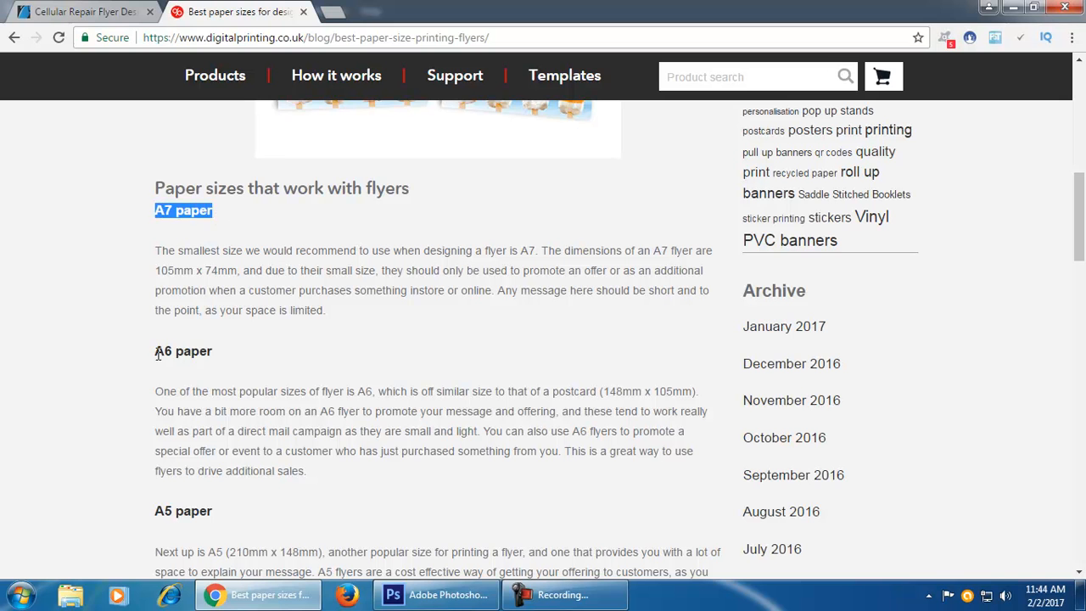
pyautogui.moveTo(156, 352); pyautogui.dragTo(213, 353)
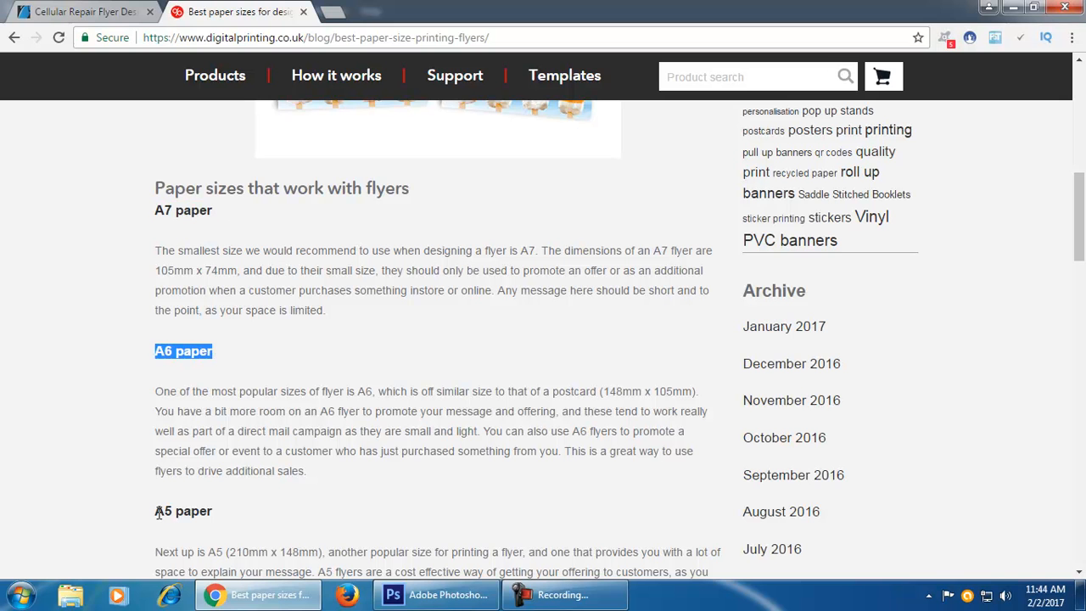
pyautogui.click(483, 345)
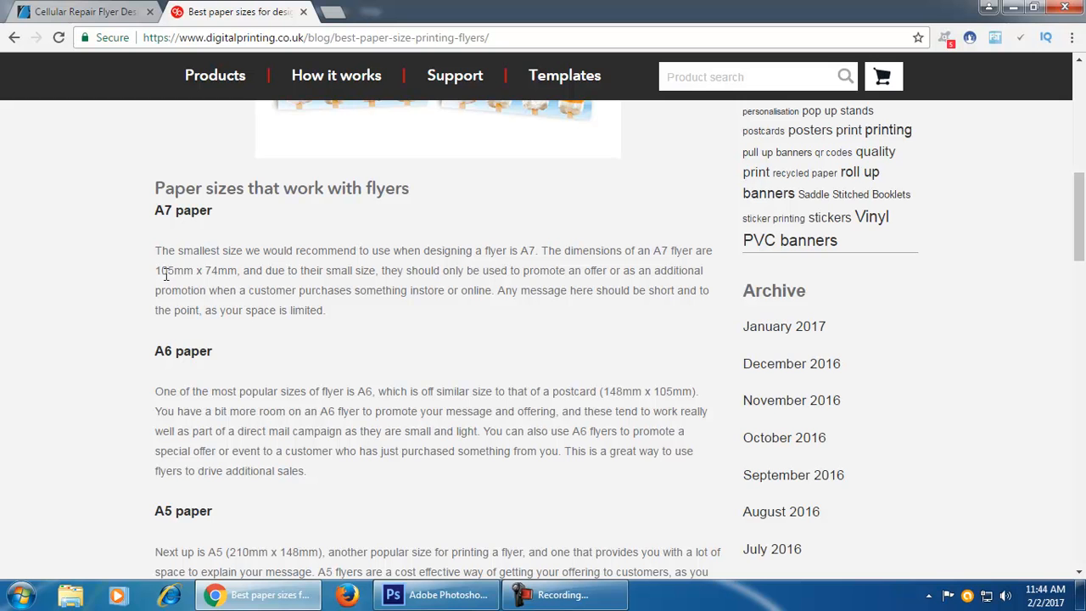
pyautogui.moveTo(158, 274); pyautogui.dragTo(239, 272)
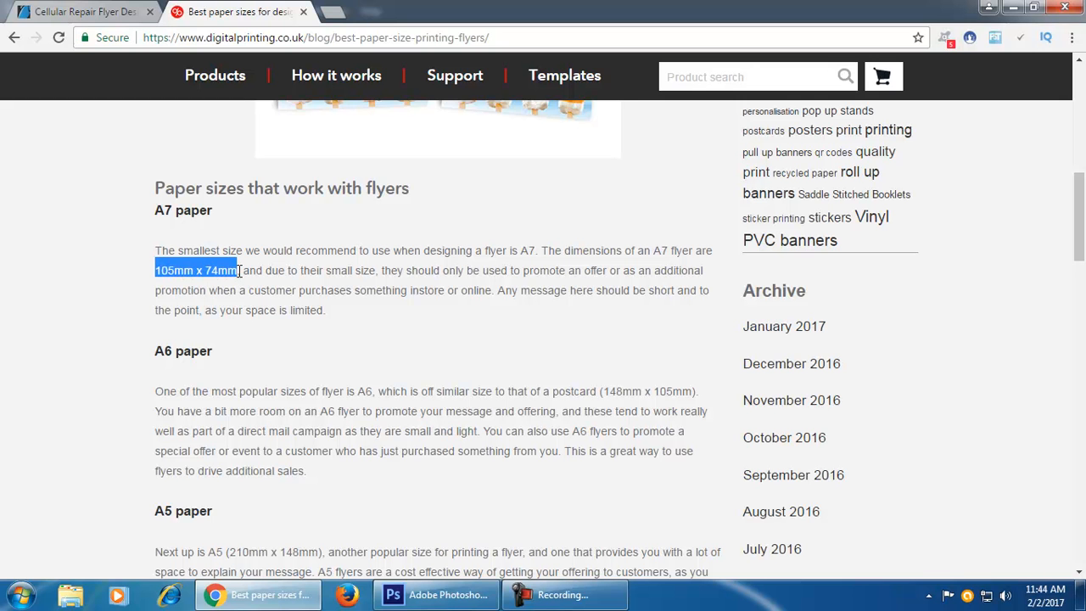
# - Highlight the A5 dimensions and skim the A4, DL sheet and square paper sections to the article's end
pyautogui.scroll(-1, 344, 526)
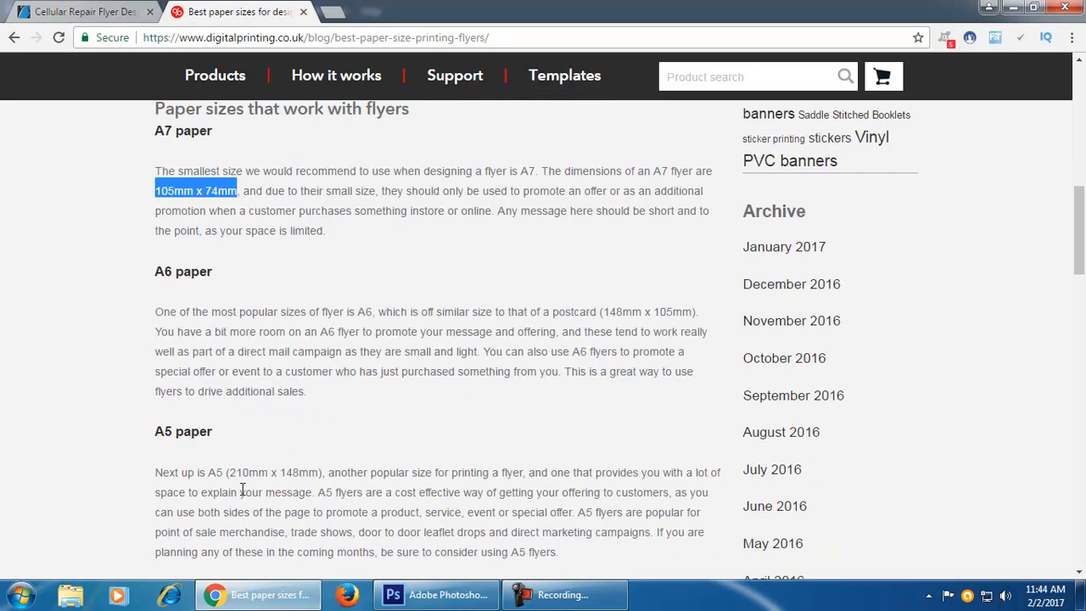
pyautogui.click(231, 473)
pyautogui.moveTo(232, 473); pyautogui.dragTo(319, 474)
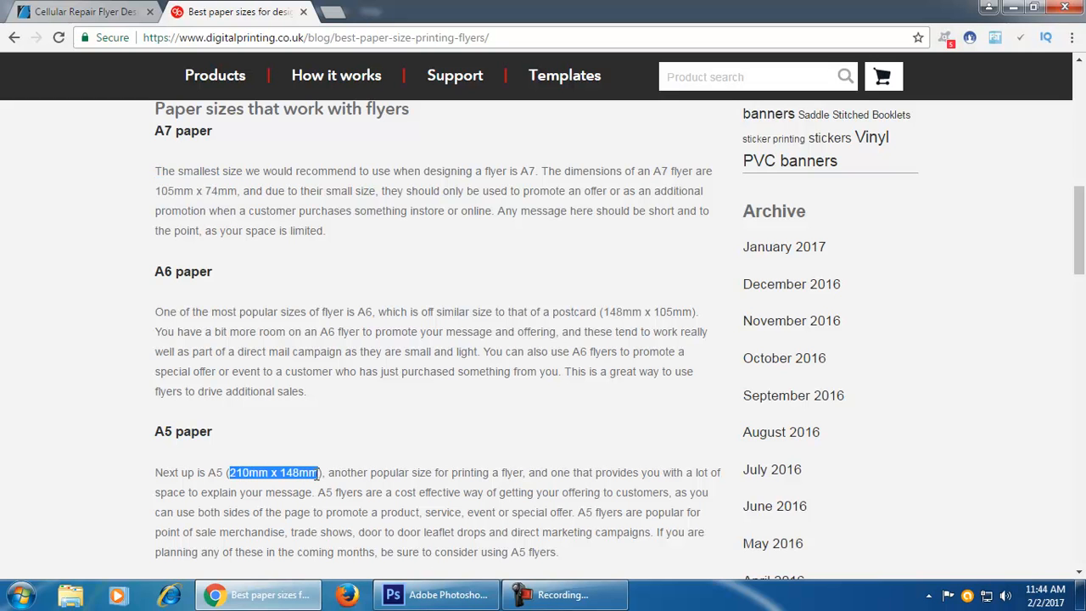
pyautogui.scroll(-4, 301, 460)
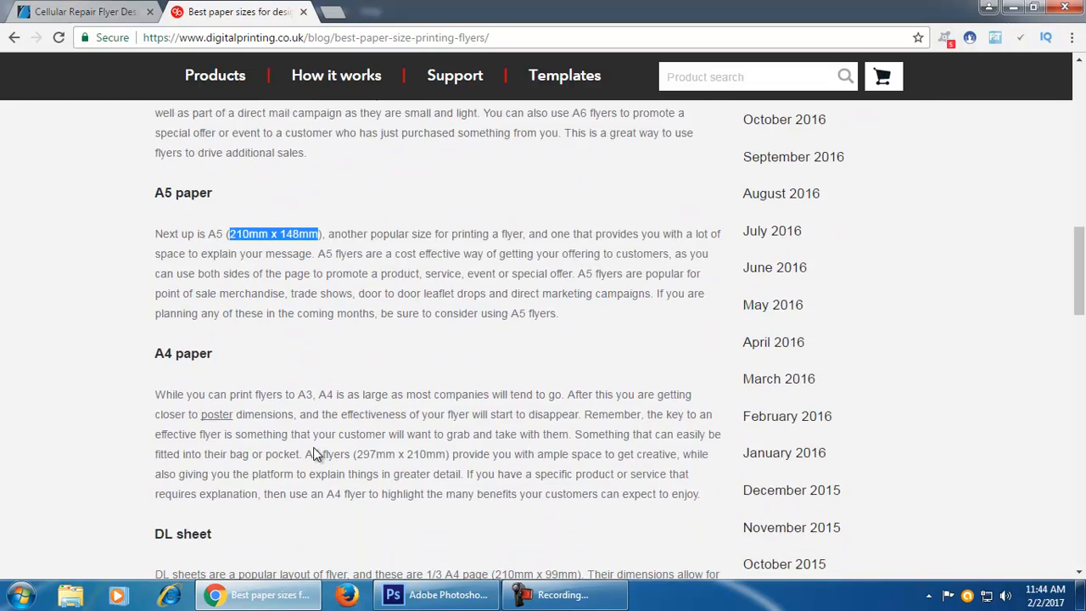
pyautogui.scroll(-1, 313, 455)
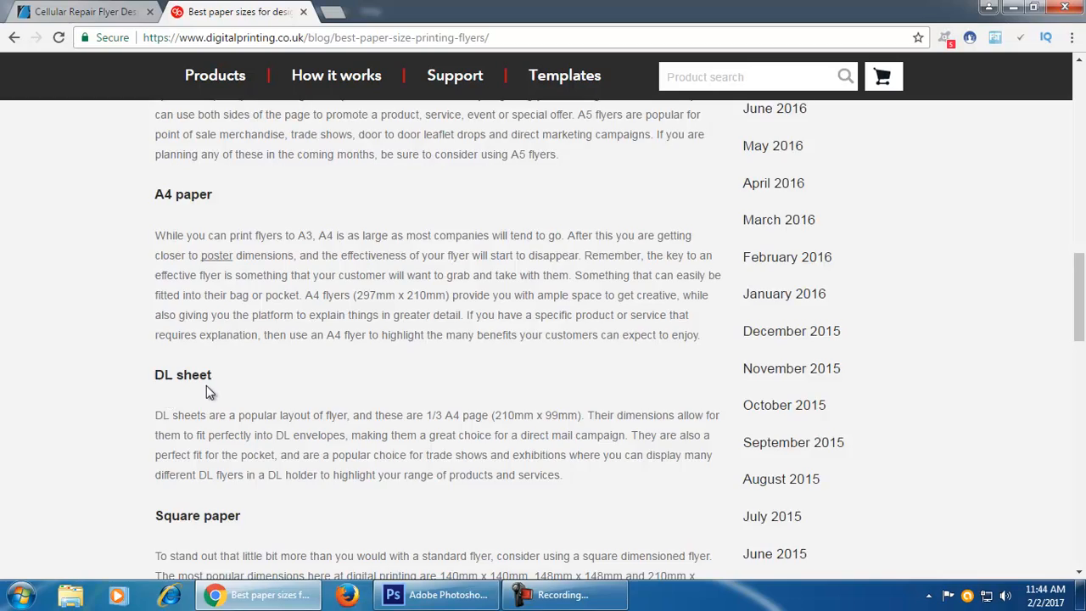
pyautogui.scroll(-5, 206, 387)
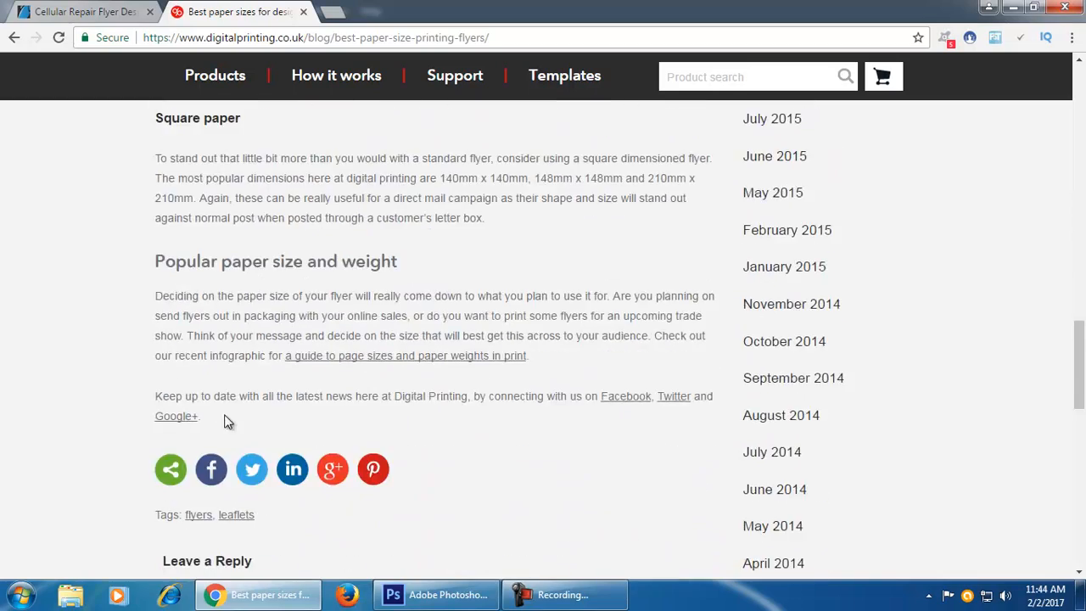
# - Return to the A7 section and highlight the A7, A6 and A5 flyer dimensions one after another
pyautogui.scroll(12, 227, 422)
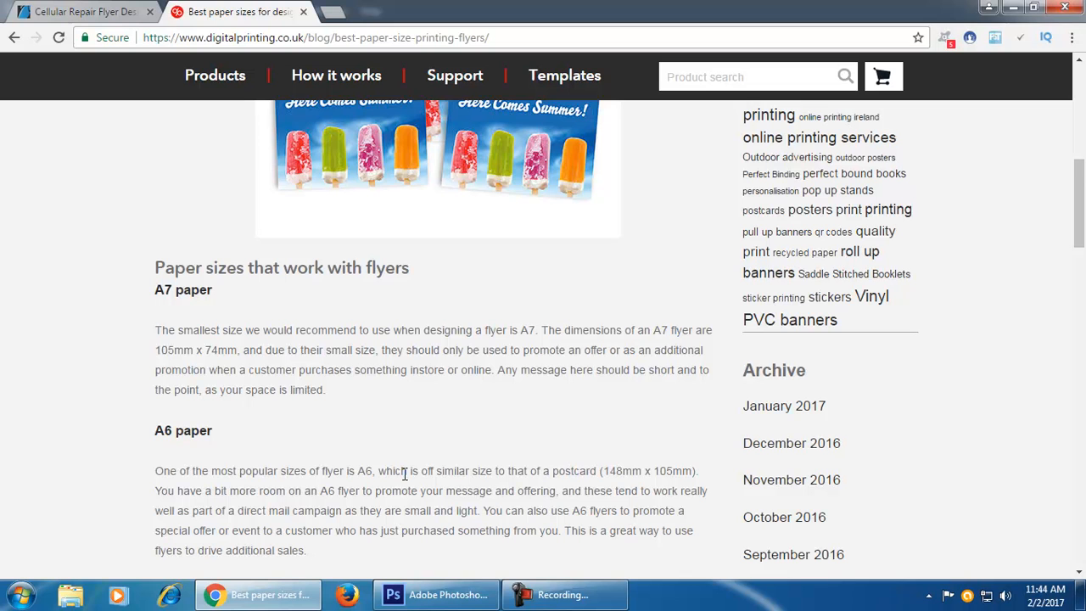
pyautogui.moveTo(158, 353); pyautogui.dragTo(237, 352)
pyautogui.scroll(-2, 284, 361)
pyautogui.moveTo(604, 312); pyautogui.dragTo(693, 312)
pyautogui.scroll(-2, 260, 357)
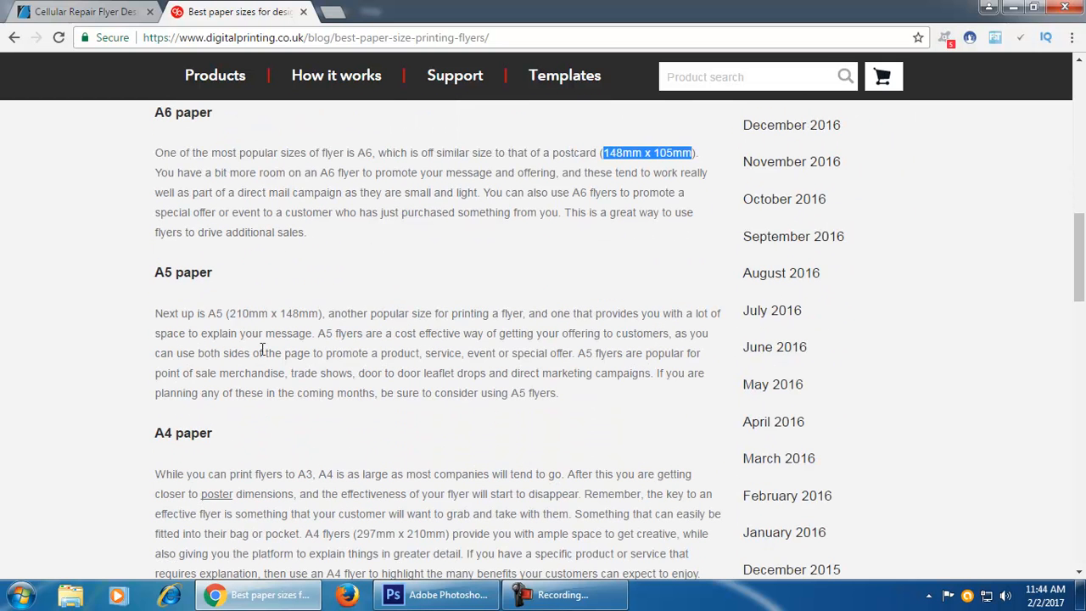
pyautogui.moveTo(234, 314); pyautogui.dragTo(322, 314)
pyautogui.scroll(-2, 285, 335)
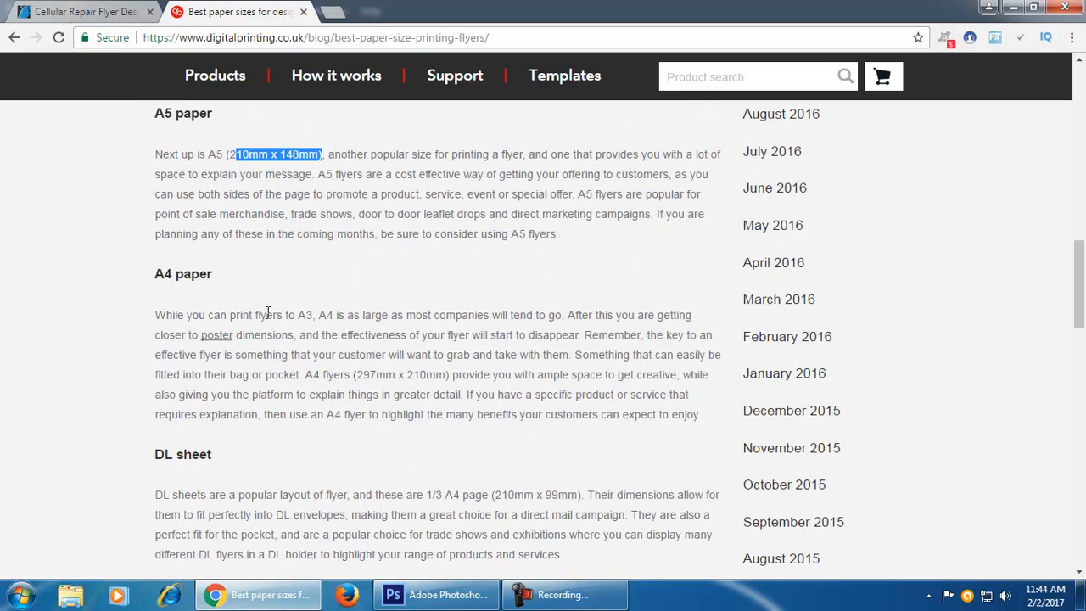
# - Highlight the A4 and DL sheet dimensions and skim the rest of the page down to the footer
pyautogui.moveTo(359, 376); pyautogui.dragTo(445, 380)
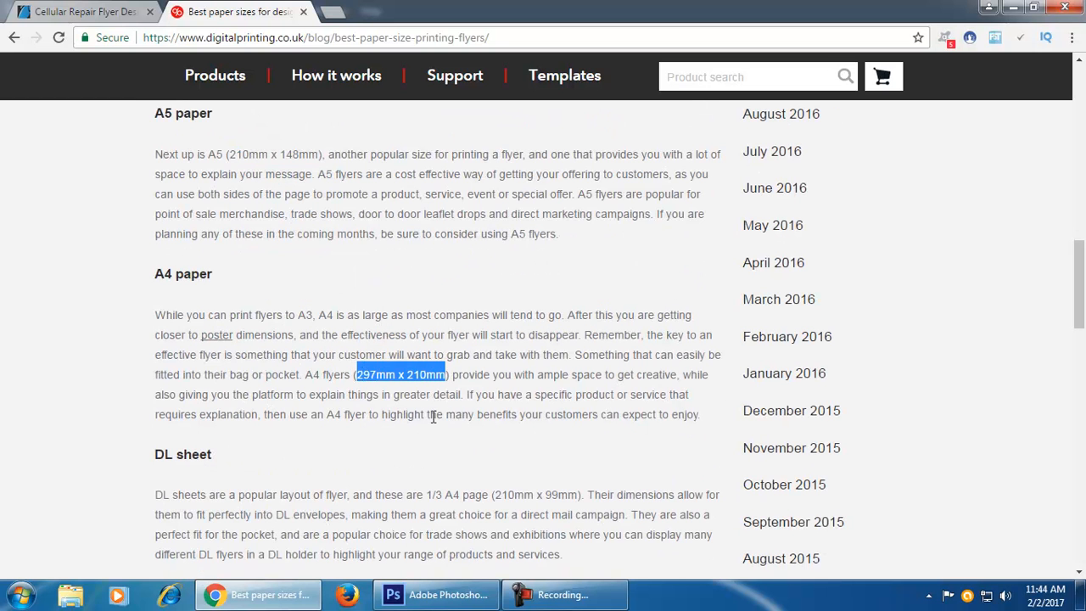
pyautogui.scroll(-2, 421, 413)
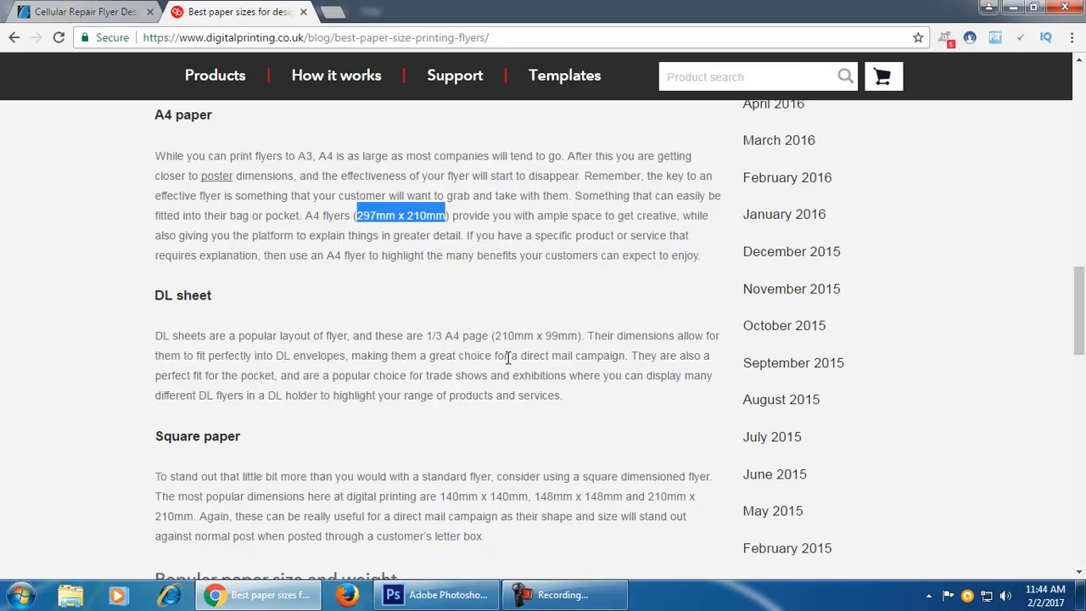
pyautogui.moveTo(498, 337); pyautogui.dragTo(575, 336)
pyautogui.scroll(-4, 368, 396)
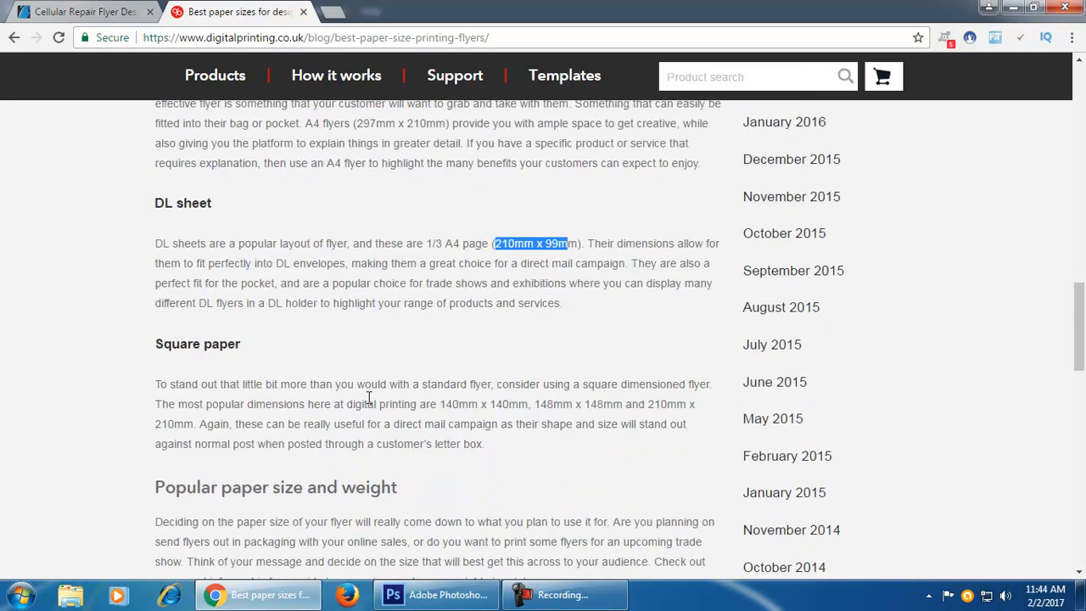
pyautogui.scroll(-12, 370, 396)
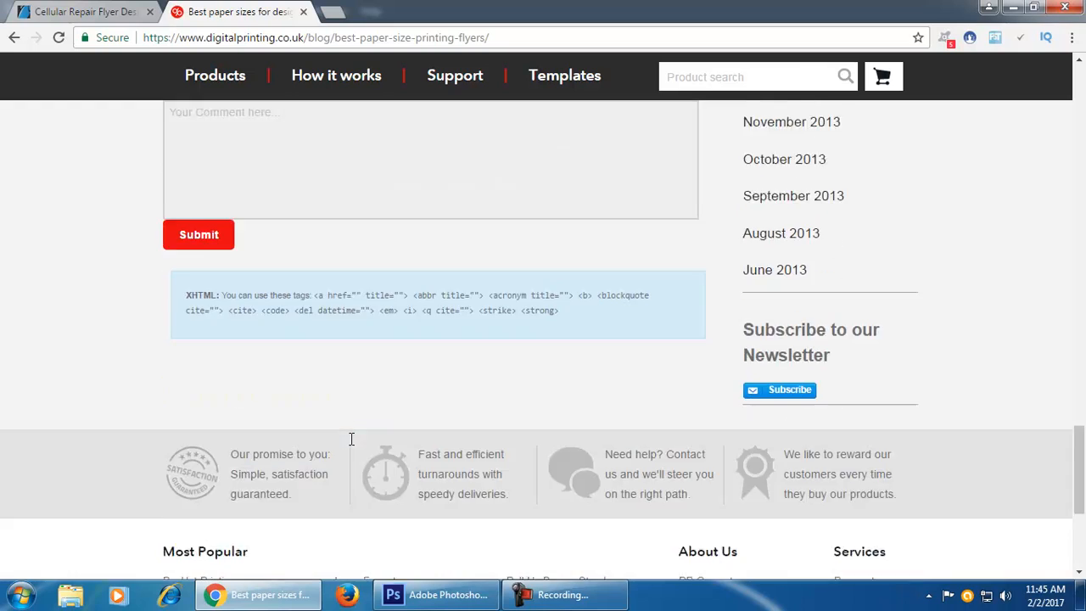
# - Close the paper size article, look at the mobile repair flyer preview on GraphicRiver and switch to Photoshop
pyautogui.scroll(20, 526, 459)
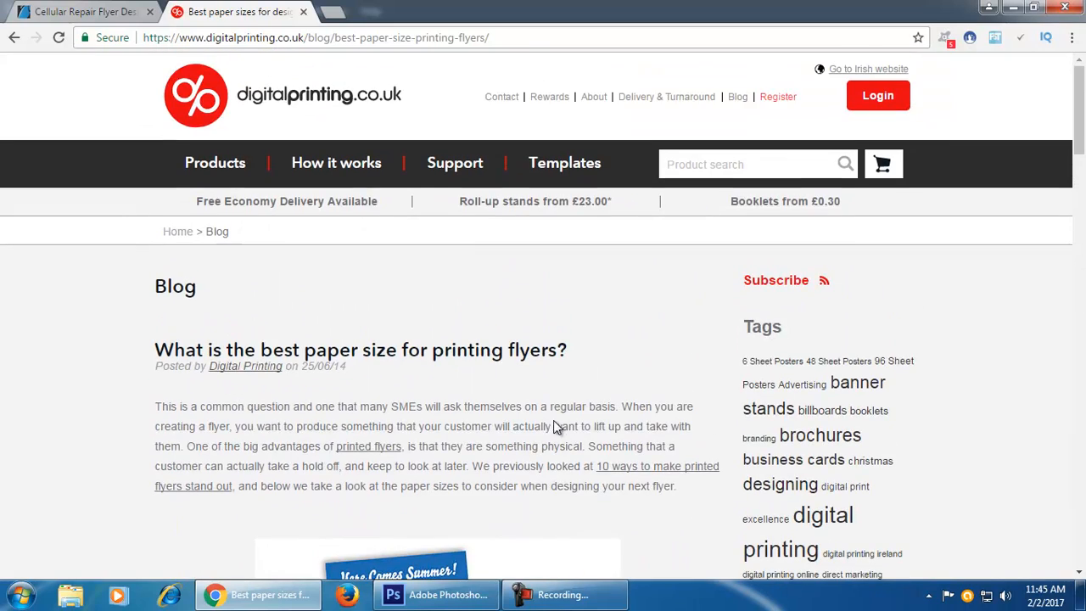
pyautogui.click(303, 12)
pyautogui.scroll(-3, 613, 494)
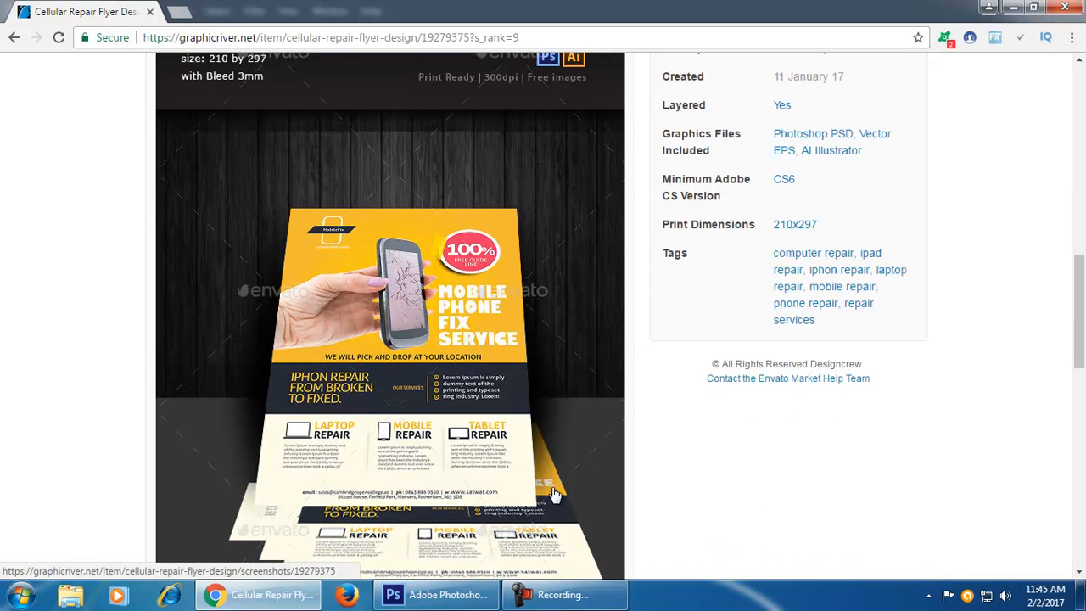
pyautogui.hotkey('alt', 'Tab')
pyautogui.click(44, 10)
pyautogui.click(102, 40)
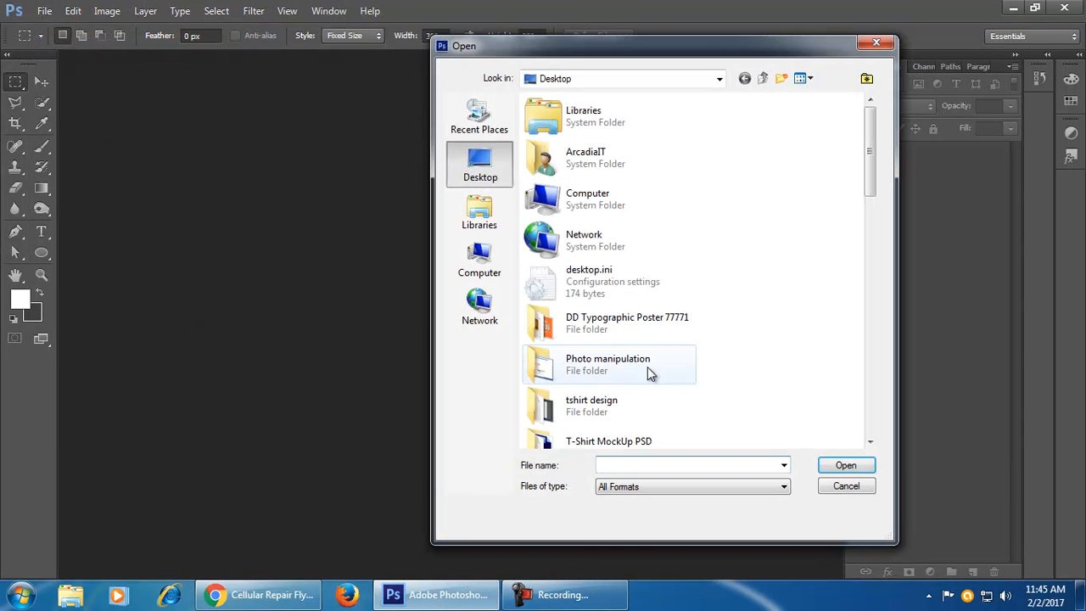
pyautogui.click(870, 42)
# - Start a new document and change its size units first to millimetres, then to inches
pyautogui.click(44, 10)
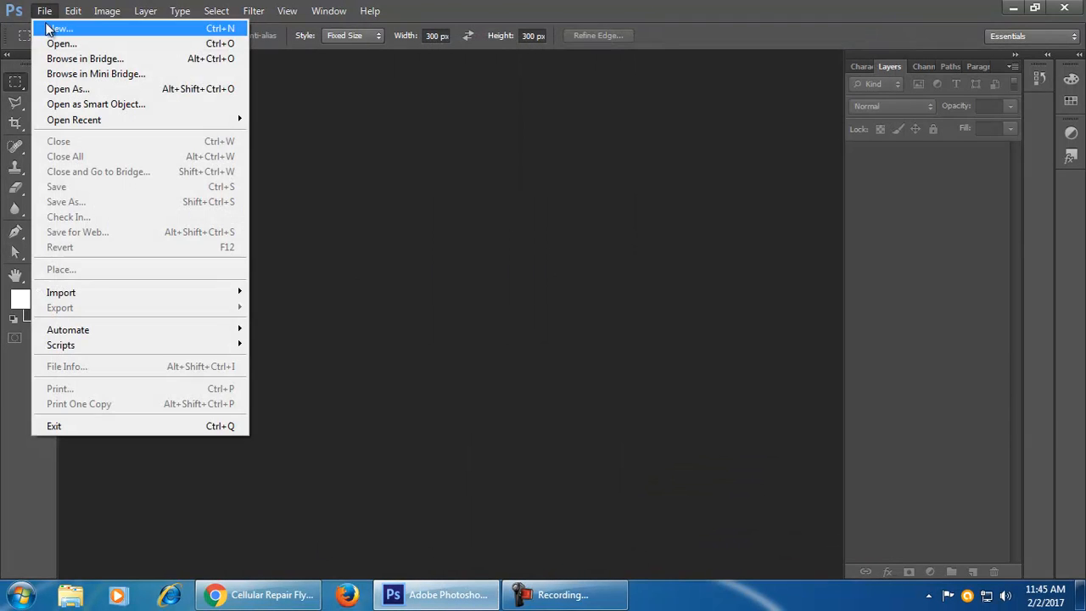
pyautogui.click(34, 26)
pyautogui.moveTo(429, 148); pyautogui.dragTo(447, 133)
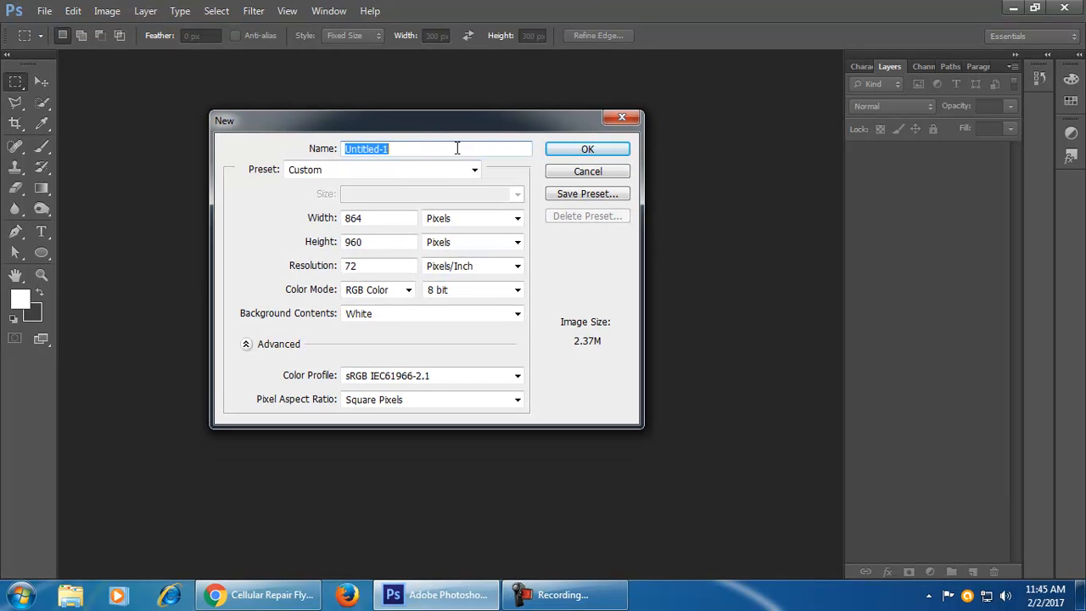
pyautogui.click(491, 221)
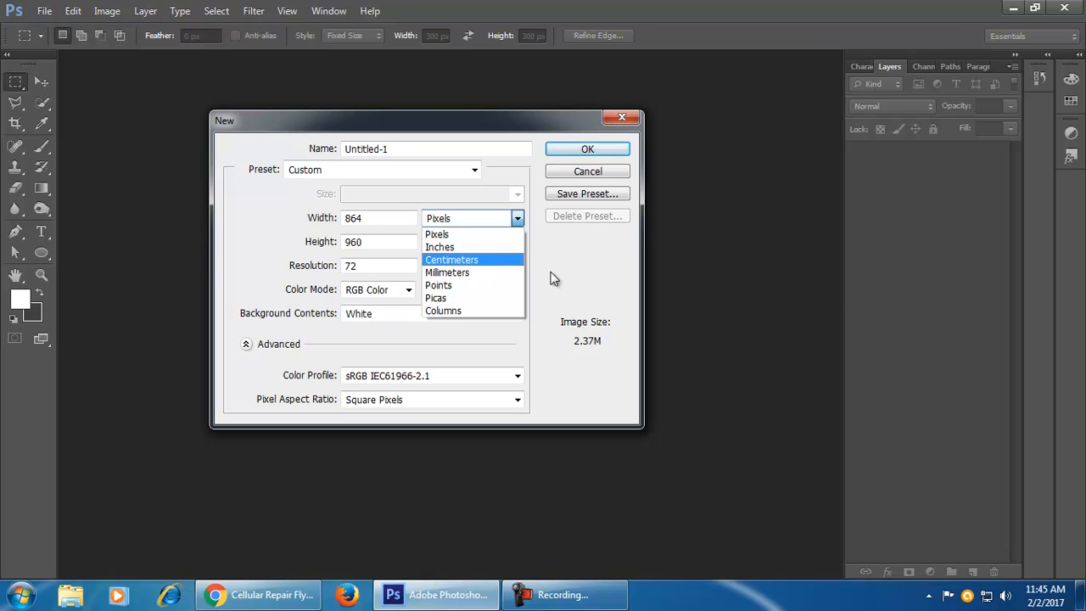
pyautogui.click(481, 273)
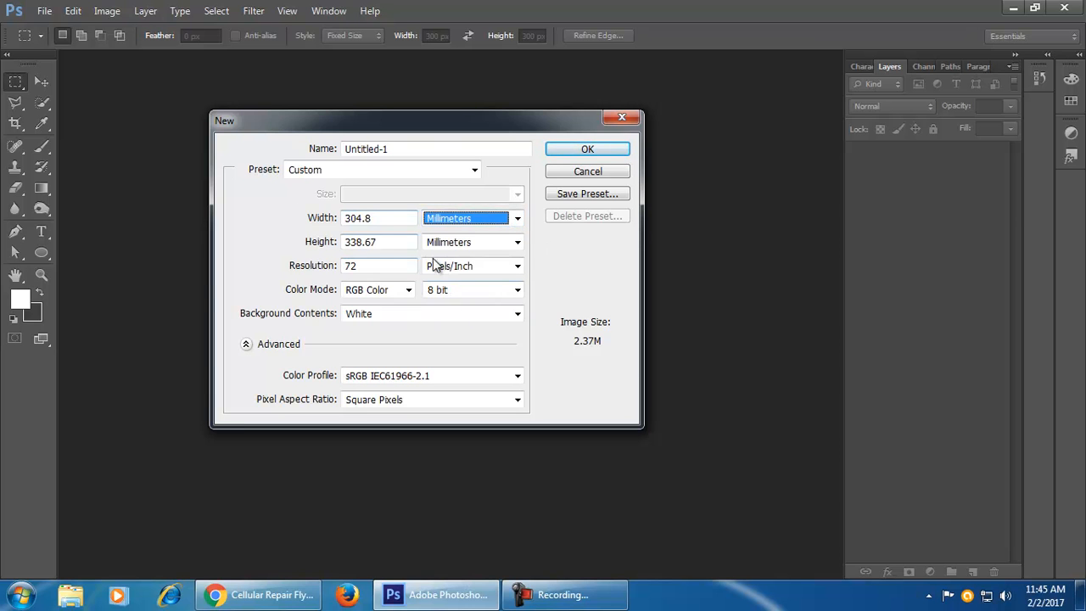
pyautogui.click(450, 219)
pyautogui.click(468, 247)
# - Choose the International Paper preset in A4 size and set the resolution to 72 pixels/inch
pyautogui.click(388, 171)
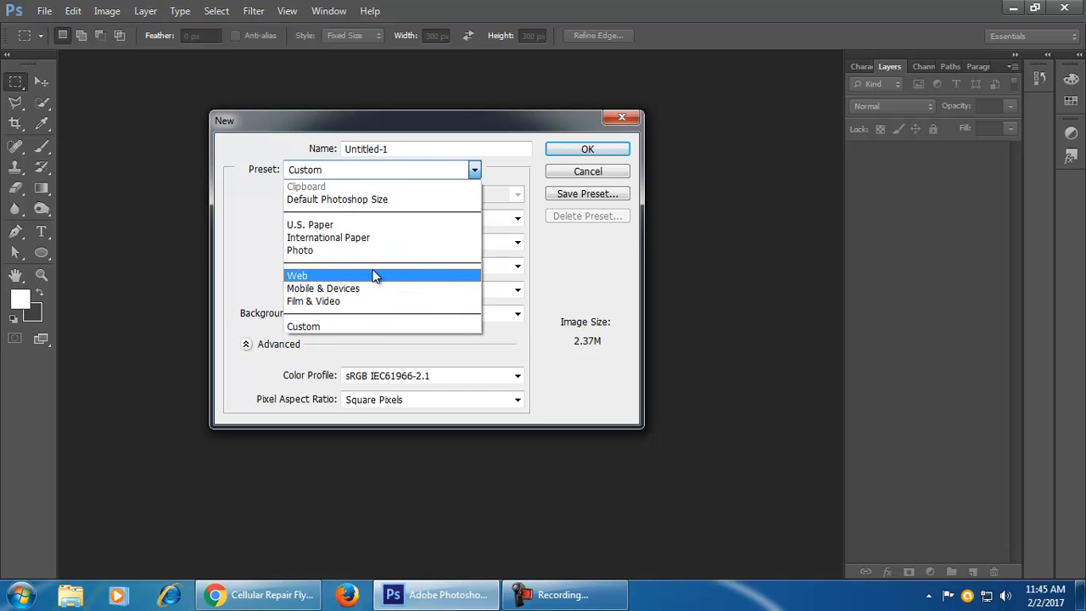
pyautogui.click(405, 238)
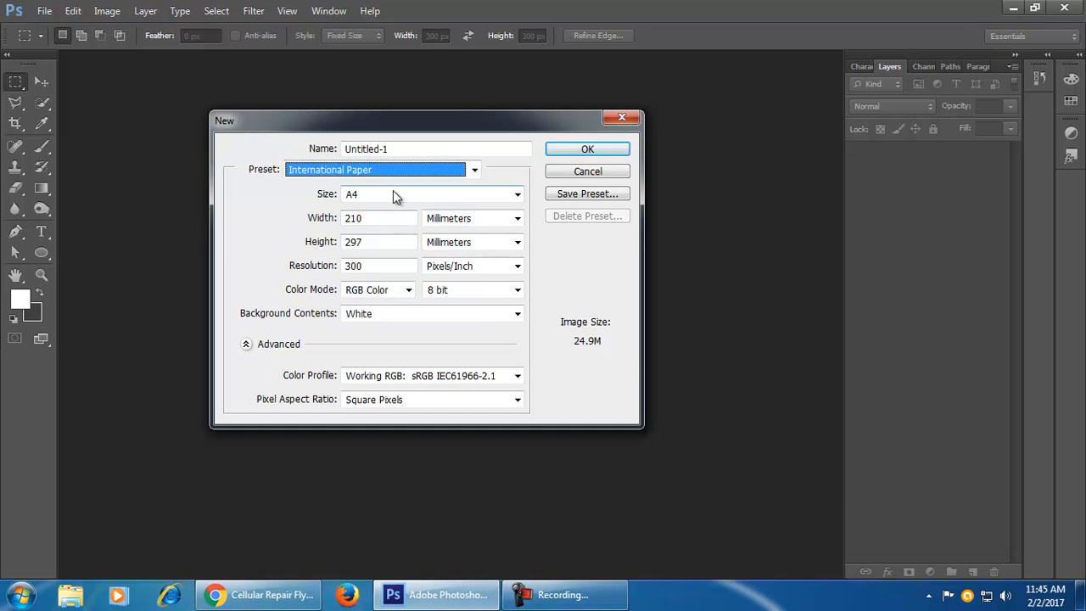
pyautogui.click(391, 196)
pyautogui.click(396, 192)
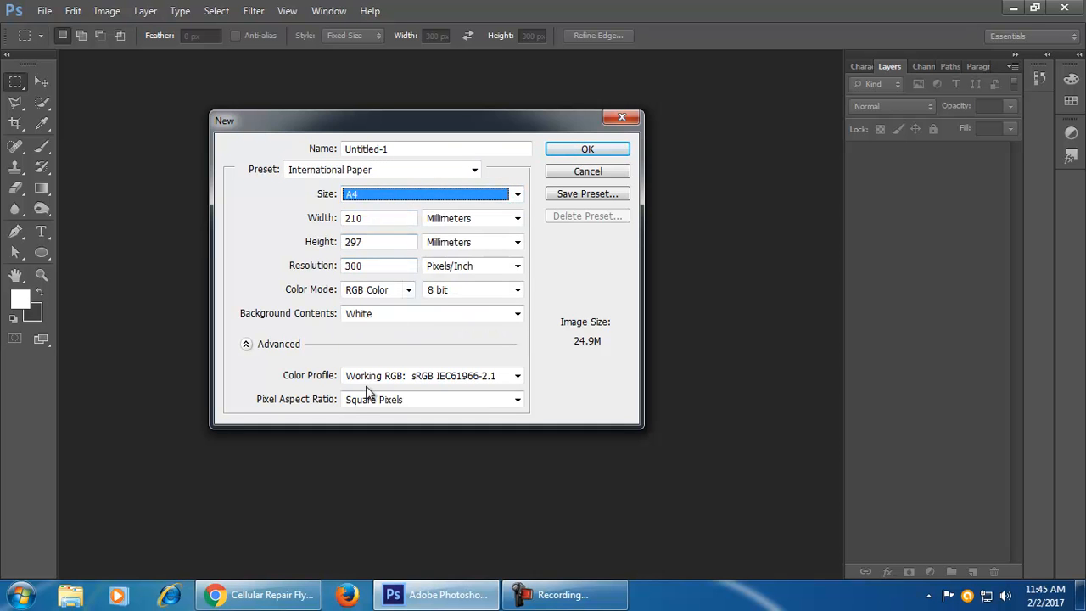
pyautogui.doubleClick(381, 267)
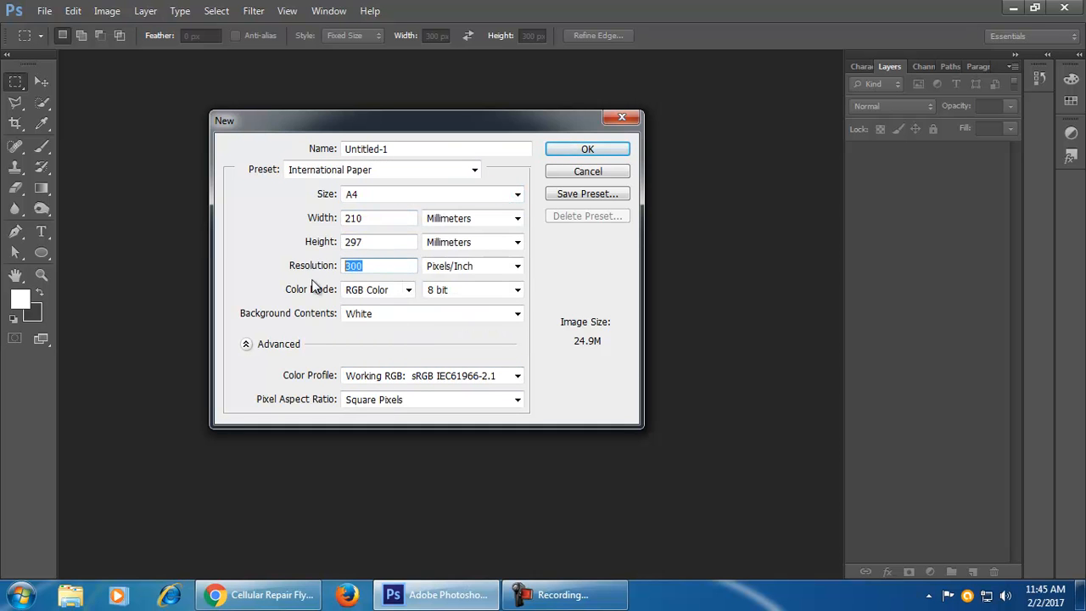
pyautogui.write('72')
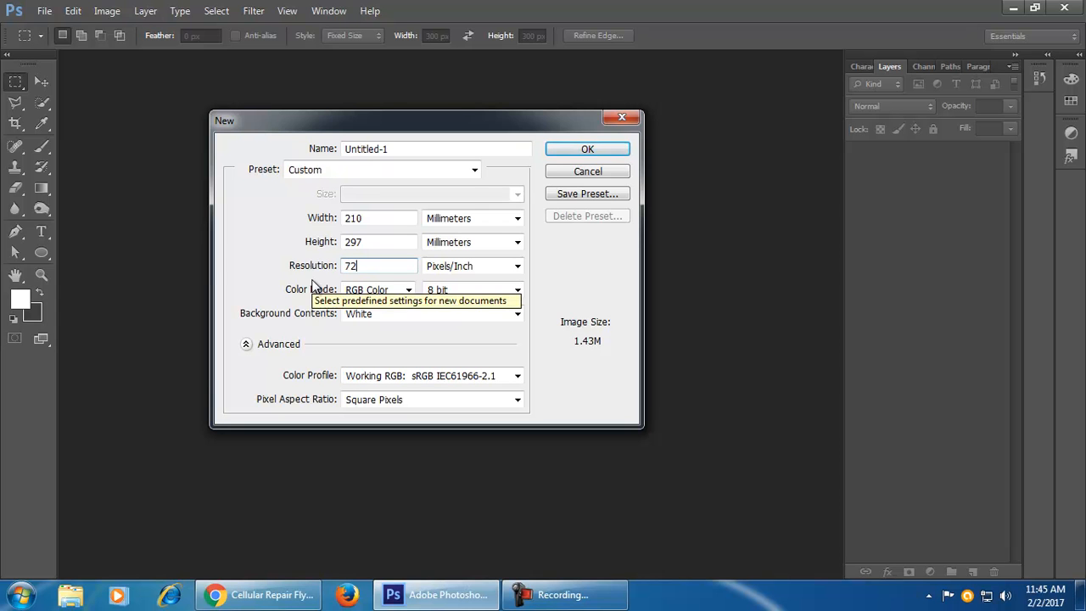
# - Check the colour modes, create the A4 document in RGB Color and close it again
pyautogui.click(408, 289)
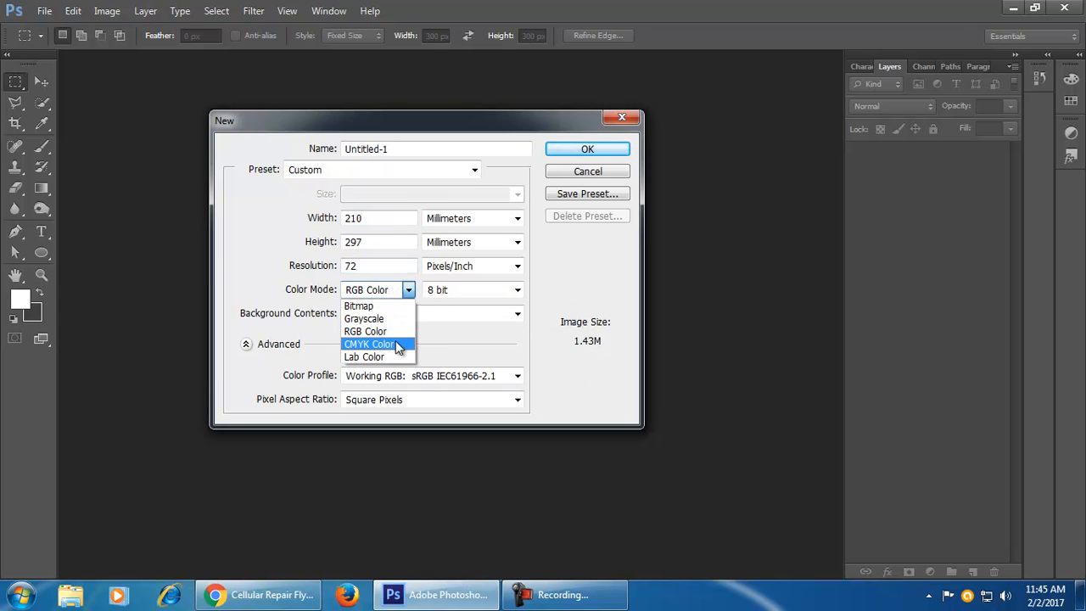
pyautogui.click(408, 290)
pyautogui.hotkey('shift', 'Tab')
pyautogui.click(388, 264)
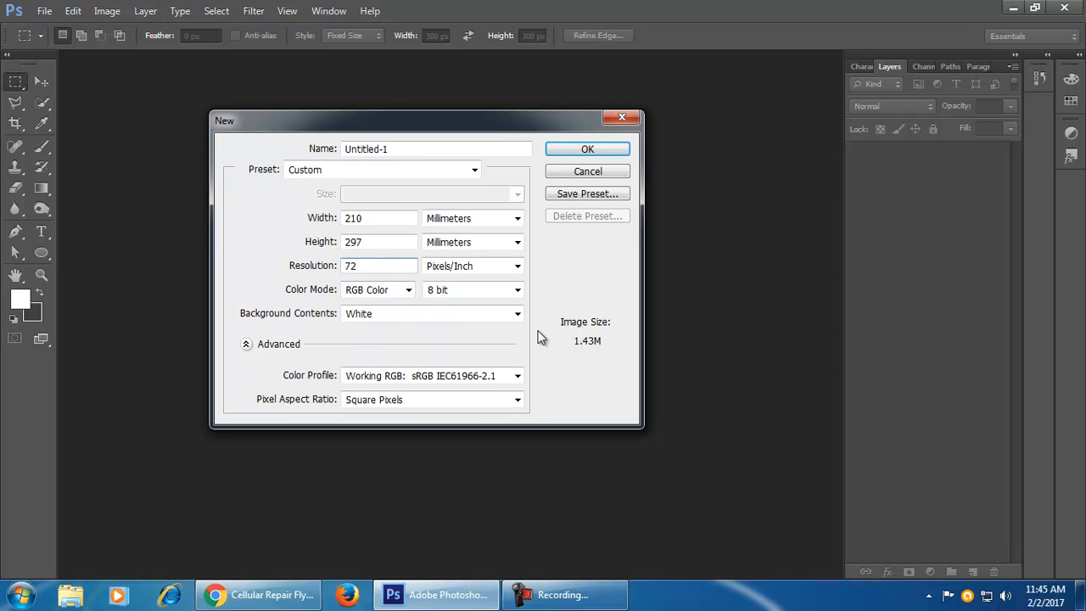
pyautogui.click(587, 150)
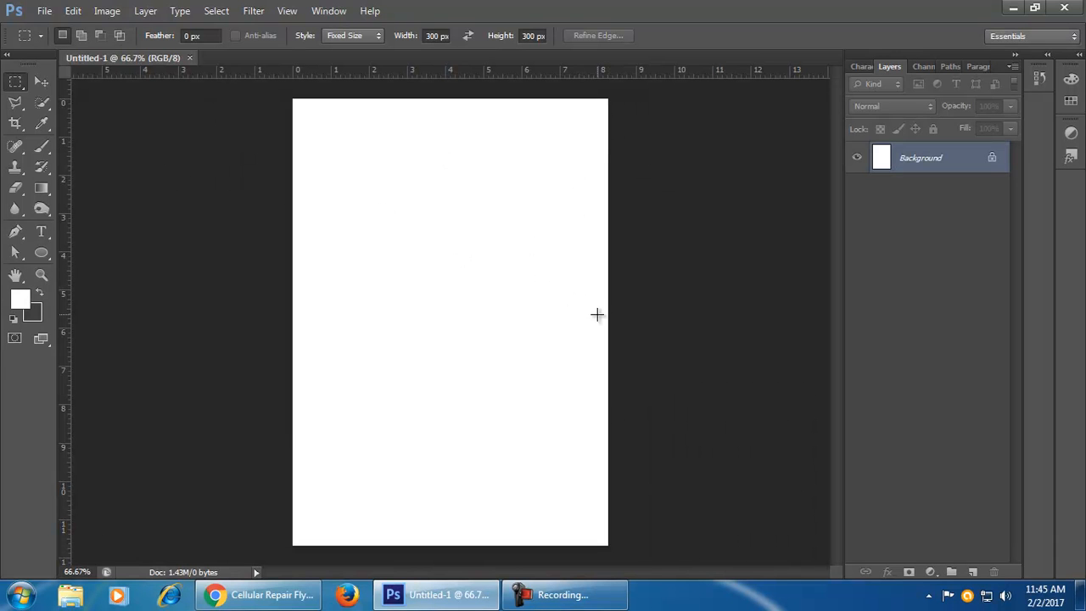
pyautogui.scroll(1, 622, 378)
pyautogui.scroll(-2, 622, 379)
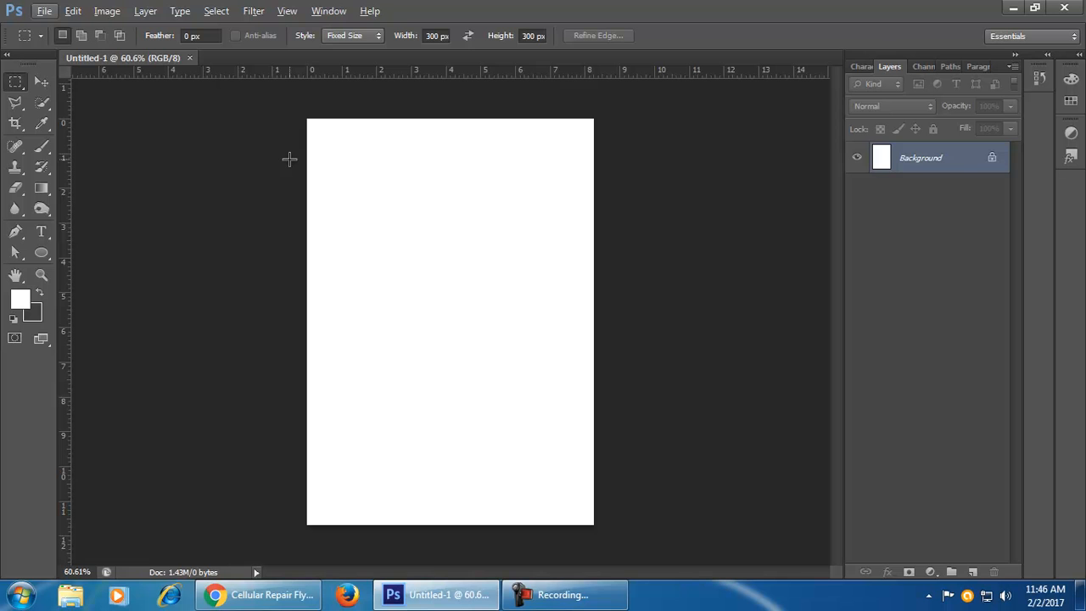
pyautogui.click(189, 58)
# - Start another new document with the International Paper A4 preset and show its dimensions in inches
pyautogui.click(44, 10)
pyautogui.click(41, 24)
pyautogui.click(477, 219)
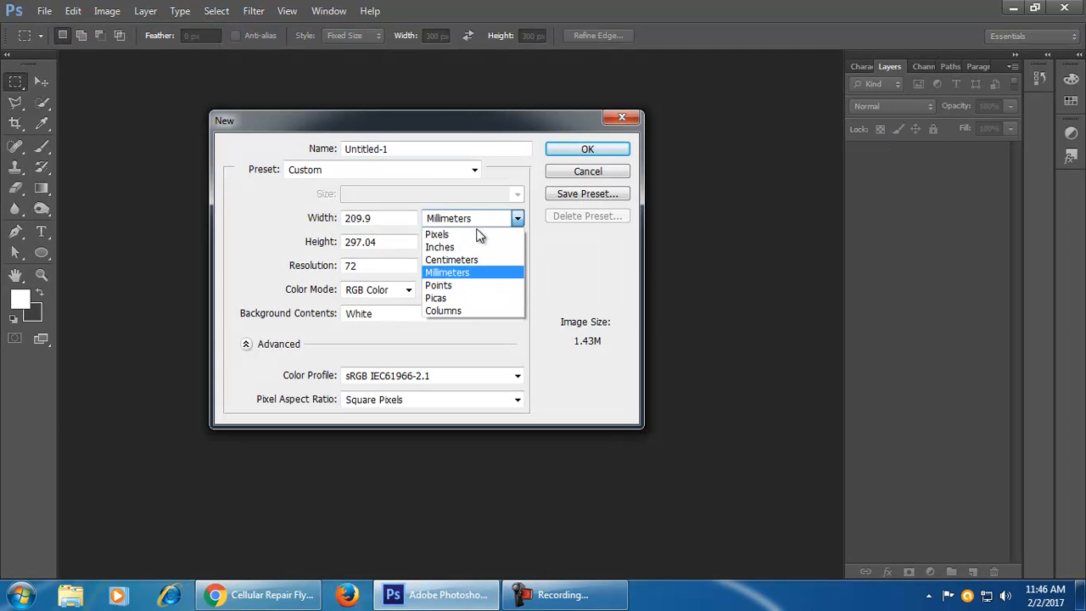
pyautogui.click(436, 249)
pyautogui.click(413, 176)
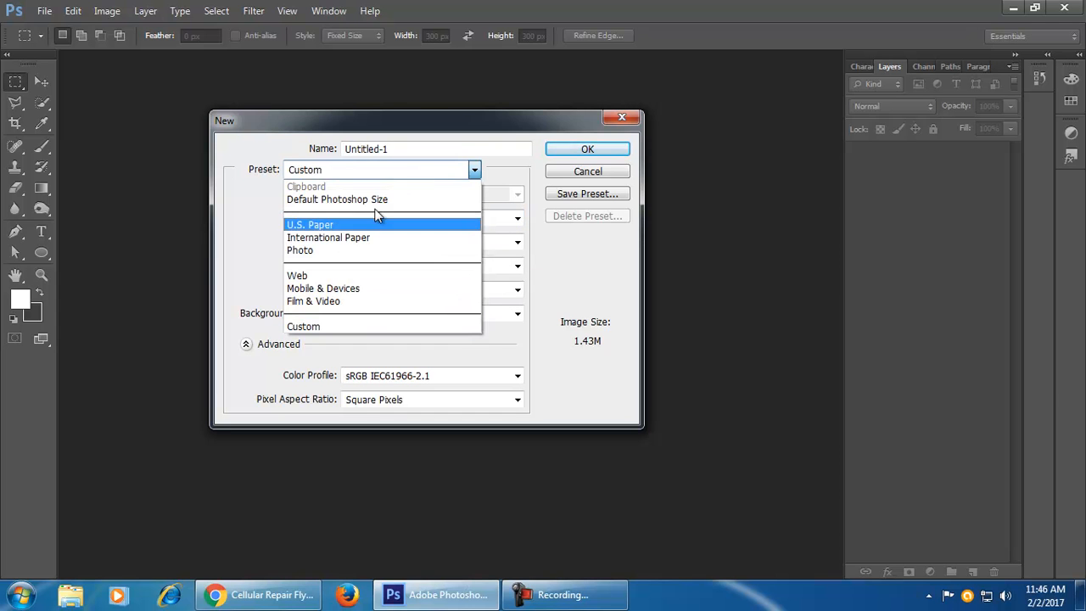
pyautogui.click(385, 238)
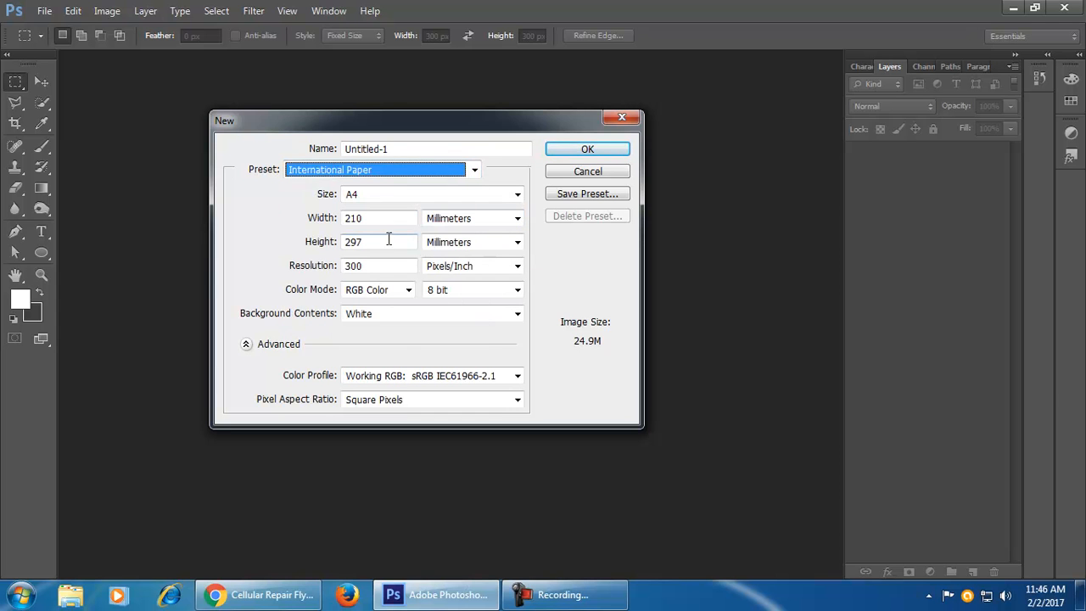
pyautogui.click(477, 221)
pyautogui.click(464, 242)
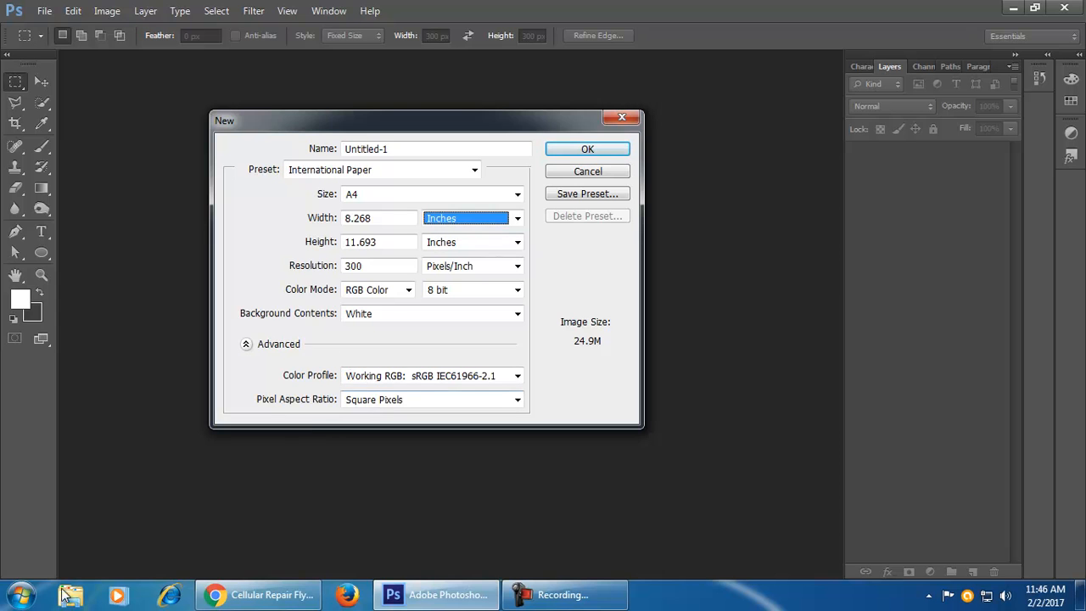
# - Calculate the reduced flyer width as 8.268 minus 0.5 in Calculator, then close it
pyautogui.click(21, 595)
pyautogui.write('cal')
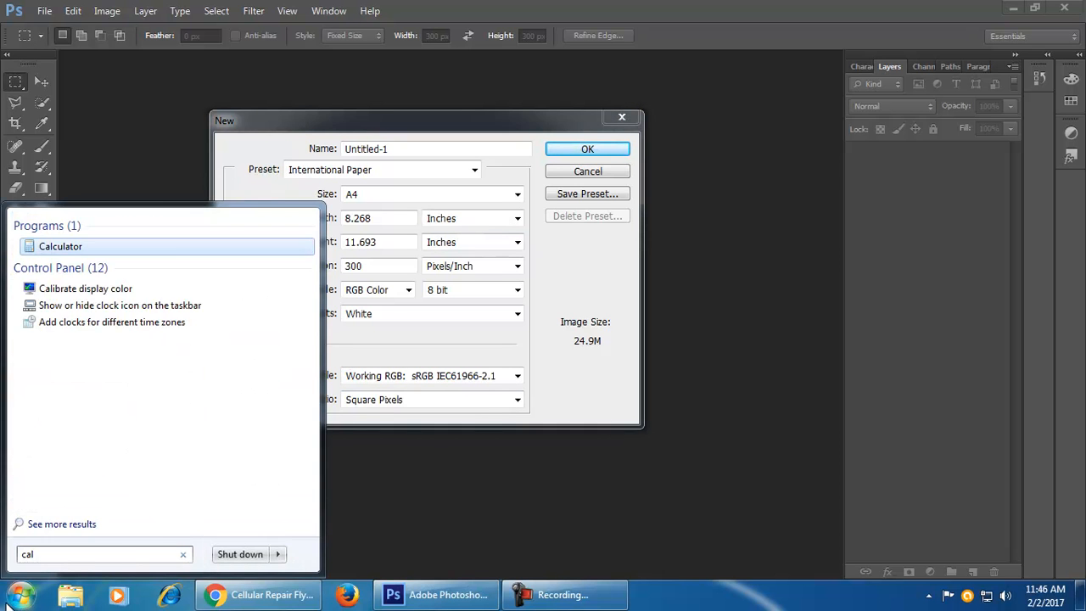
pyautogui.press('Return')
pyautogui.moveTo(358, 228); pyautogui.dragTo(600, 228)
pyautogui.write('8.268')
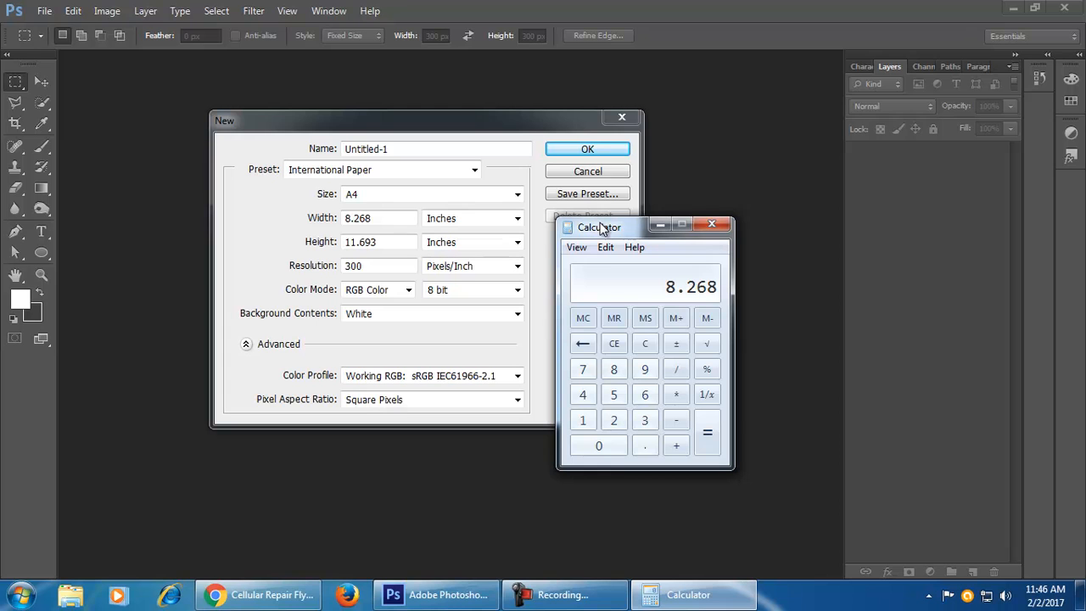
pyautogui.write('.5')
pyautogui.press('Return')
pyautogui.click(713, 224)
# - Calculate the reduced flyer height as 11.693 minus 0.5 in Calculator and dismiss the new document settings
pyautogui.click(12, 598)
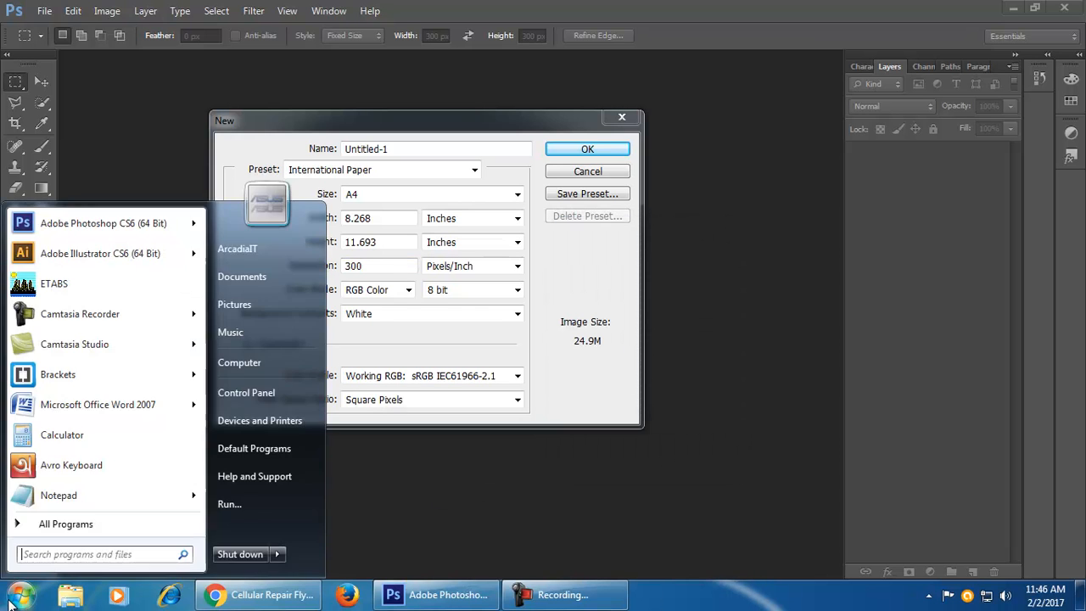
pyautogui.write('cal')
pyautogui.click(9, 603)
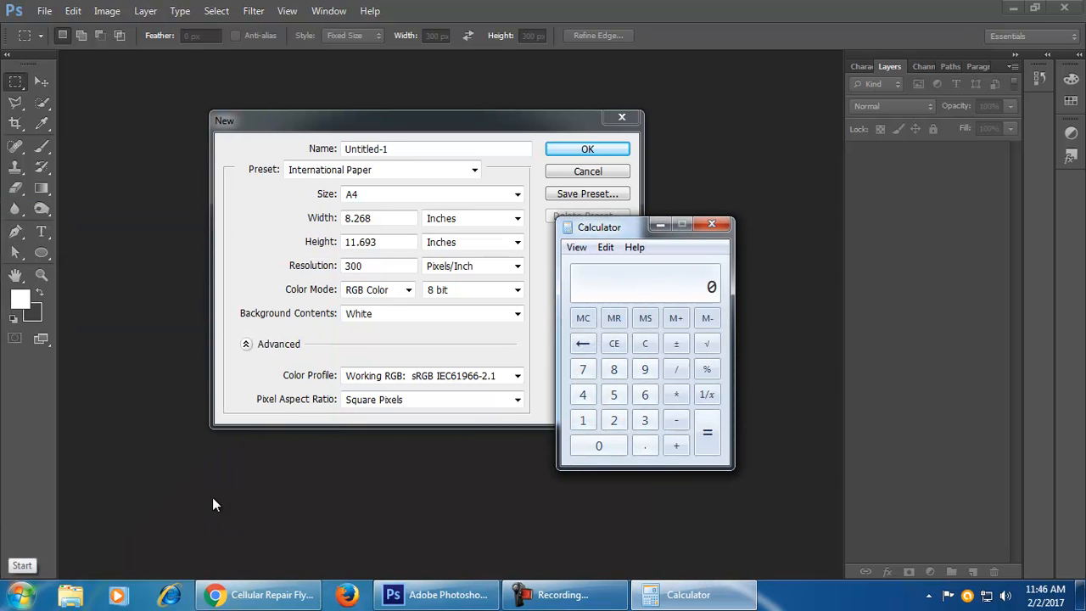
pyautogui.write('1.6')
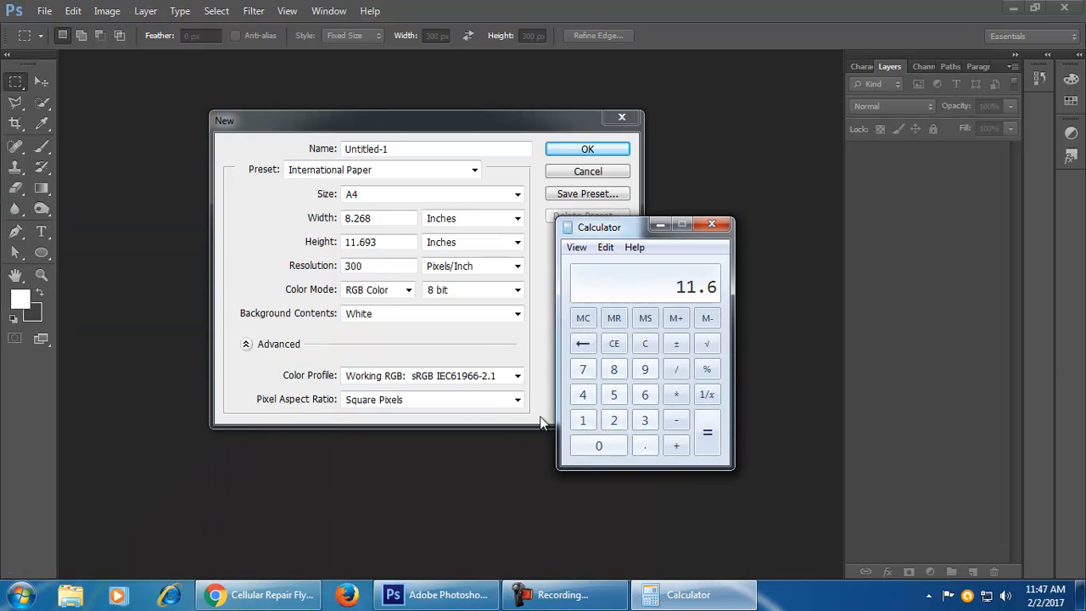
pyautogui.write('93-0.5')
pyautogui.press('Return')
pyautogui.click(715, 226)
pyautogui.click(622, 117)
# - Create a new document 7.768 inches wide and 11.193 inches high
pyautogui.click(44, 10)
pyautogui.click(47, 29)
pyautogui.moveTo(400, 223); pyautogui.dragTo(280, 225)
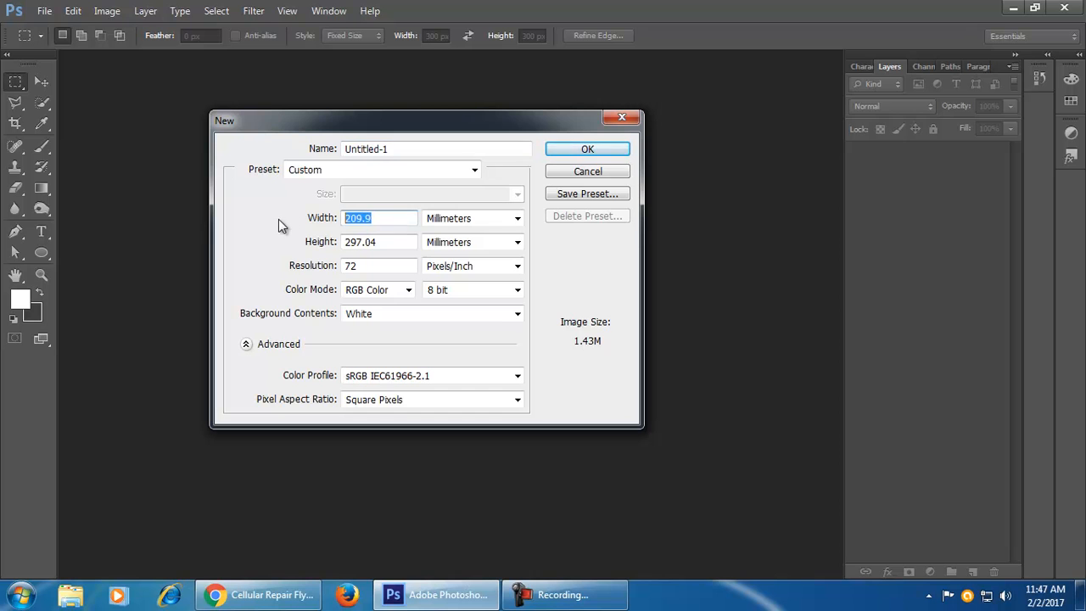
pyautogui.click(476, 219)
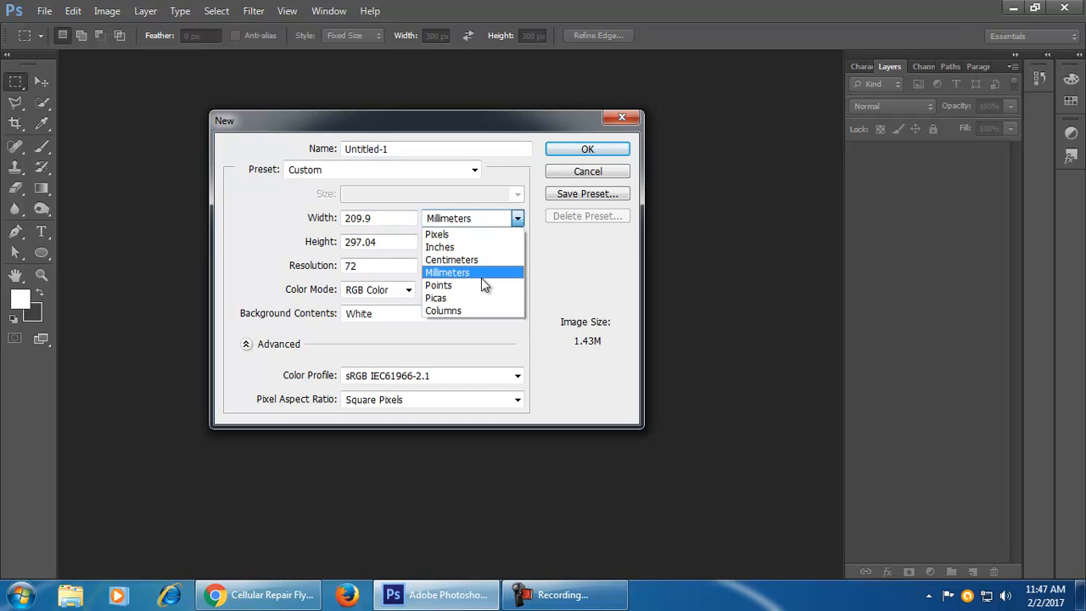
pyautogui.click(483, 247)
pyautogui.moveTo(400, 218); pyautogui.dragTo(225, 229)
pyautogui.write('7.768')
pyautogui.moveTo(392, 244); pyautogui.dragTo(317, 248)
pyautogui.write('11.193')
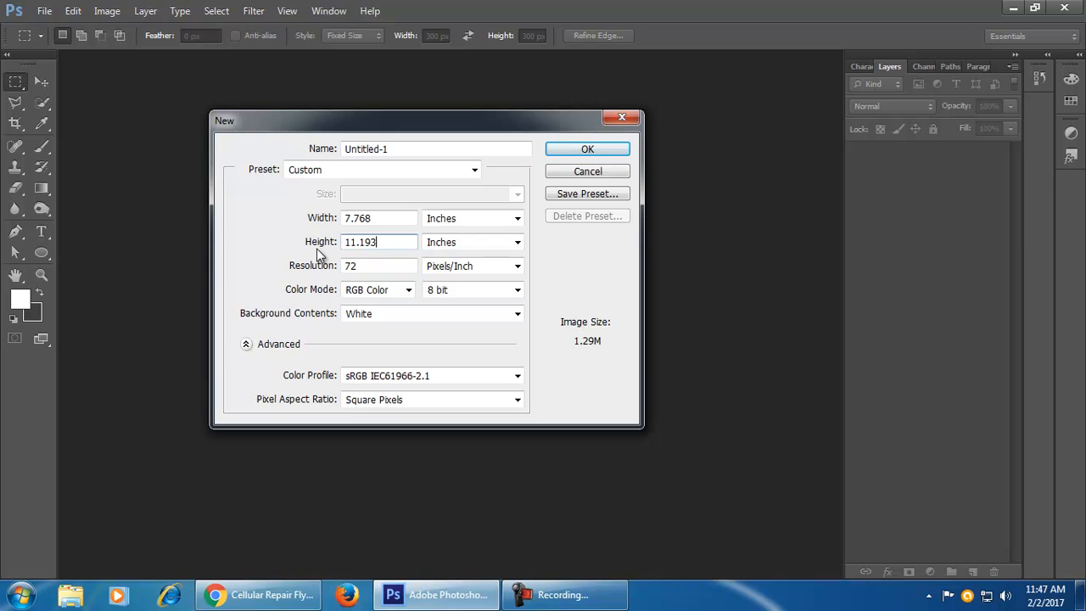
pyautogui.click(598, 150)
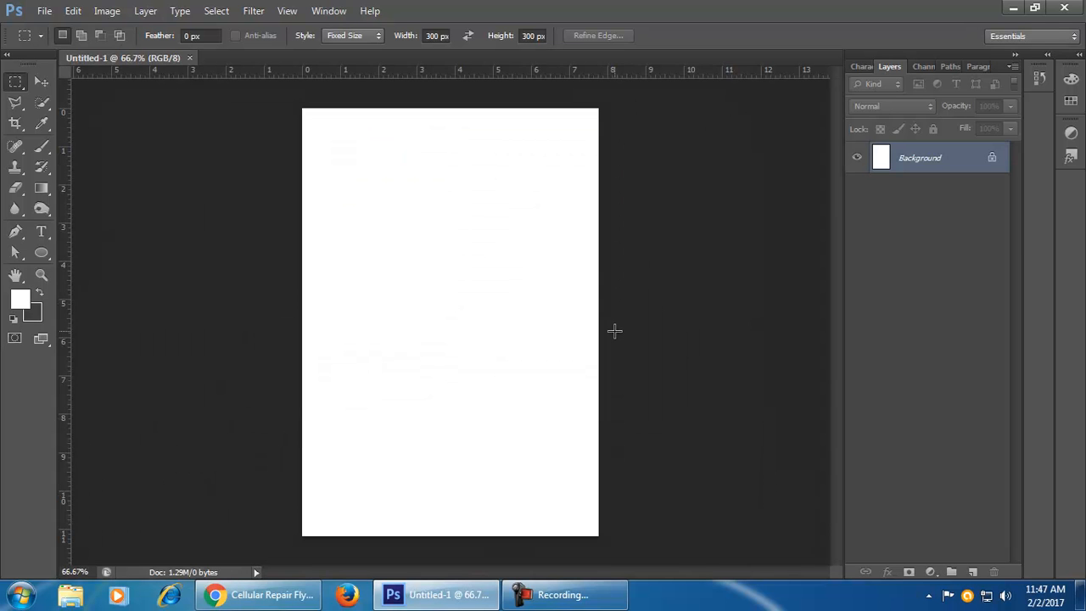
# - Place two vertical and two horizontal guides along the four edges of the page with the Move tool
pyautogui.scroll(-1, 614, 331)
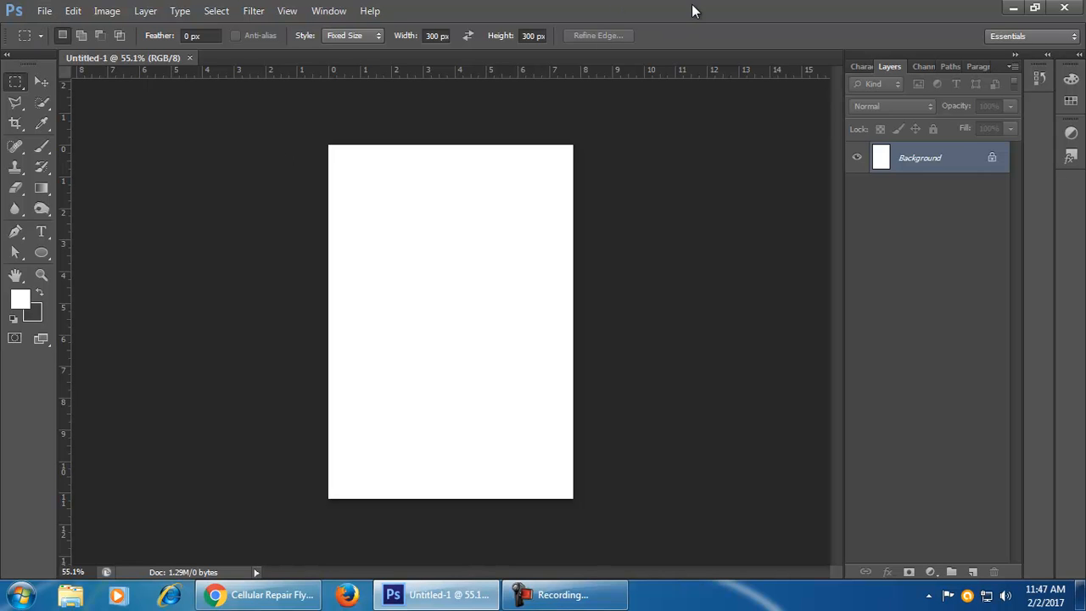
pyautogui.click(39, 80)
pyautogui.moveTo(64, 351); pyautogui.dragTo(328, 366)
pyautogui.moveTo(466, 73); pyautogui.dragTo(458, 144)
pyautogui.moveTo(69, 392); pyautogui.dragTo(573, 407)
pyautogui.moveTo(473, 74); pyautogui.dragTo(480, 498)
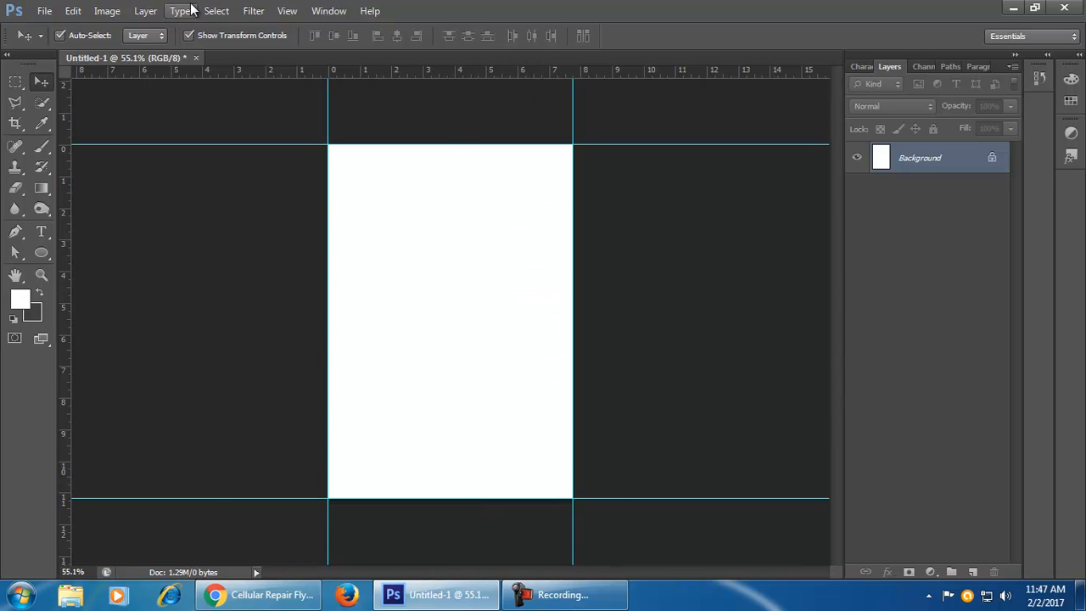
# - Extend the canvas by .25 inches in both width and height, relative to its current size and anchored at the centre
pyautogui.click(108, 11)
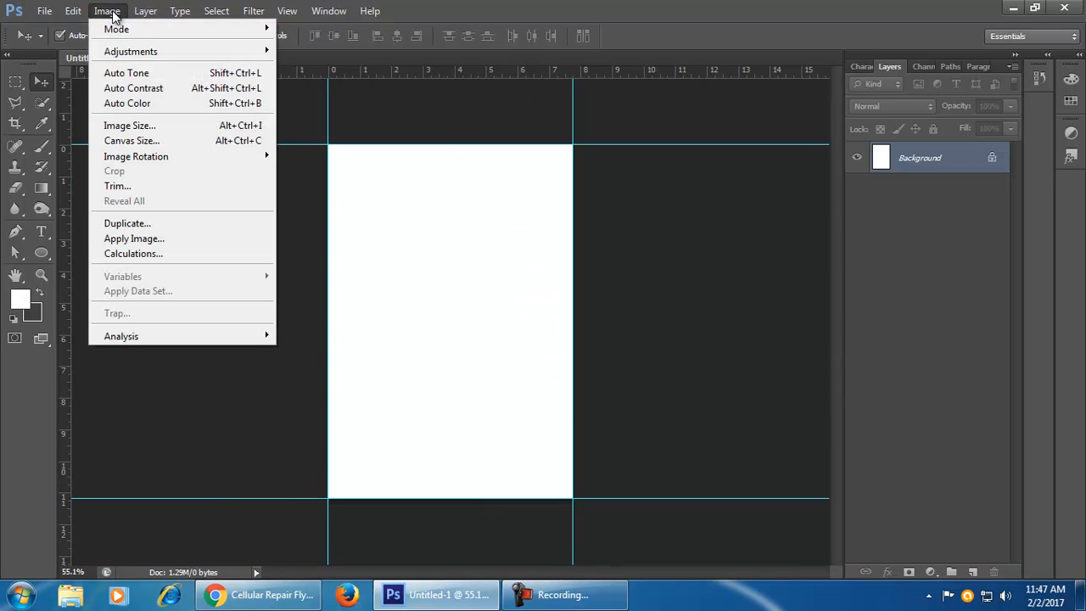
pyautogui.click(193, 141)
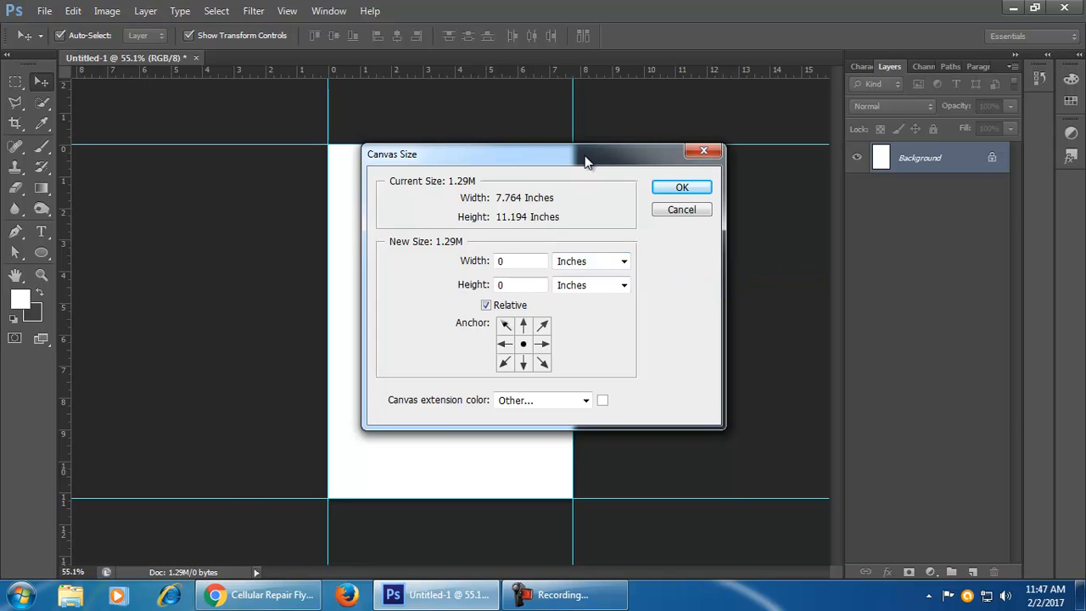
pyautogui.moveTo(582, 156); pyautogui.dragTo(572, 216)
pyautogui.doubleClick(508, 323)
pyautogui.write('.2')
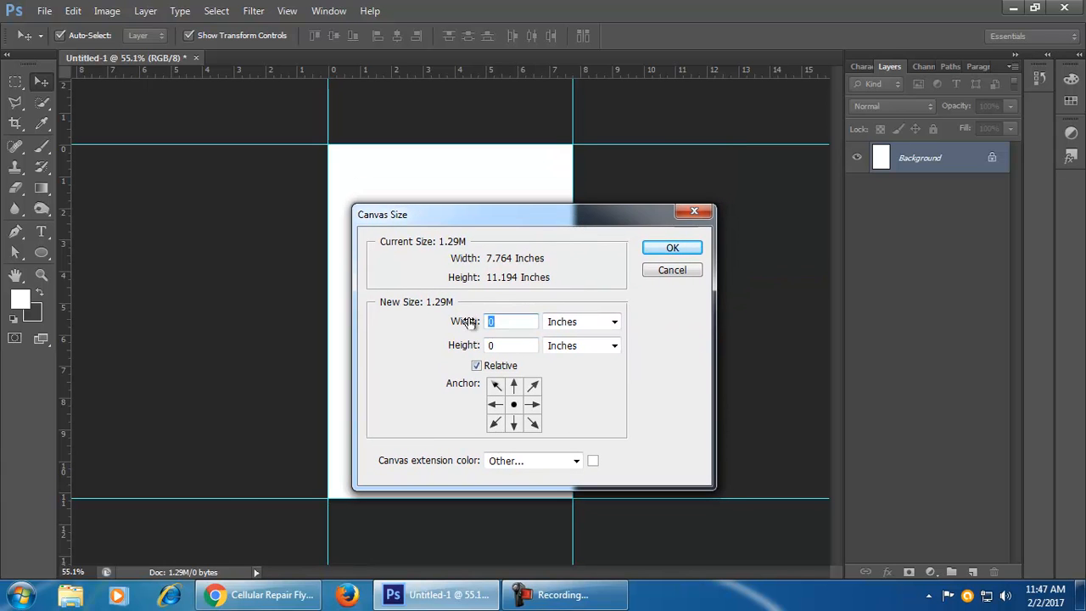
pyautogui.write('5')
pyautogui.doubleClick(499, 345)
pyautogui.write('.2')
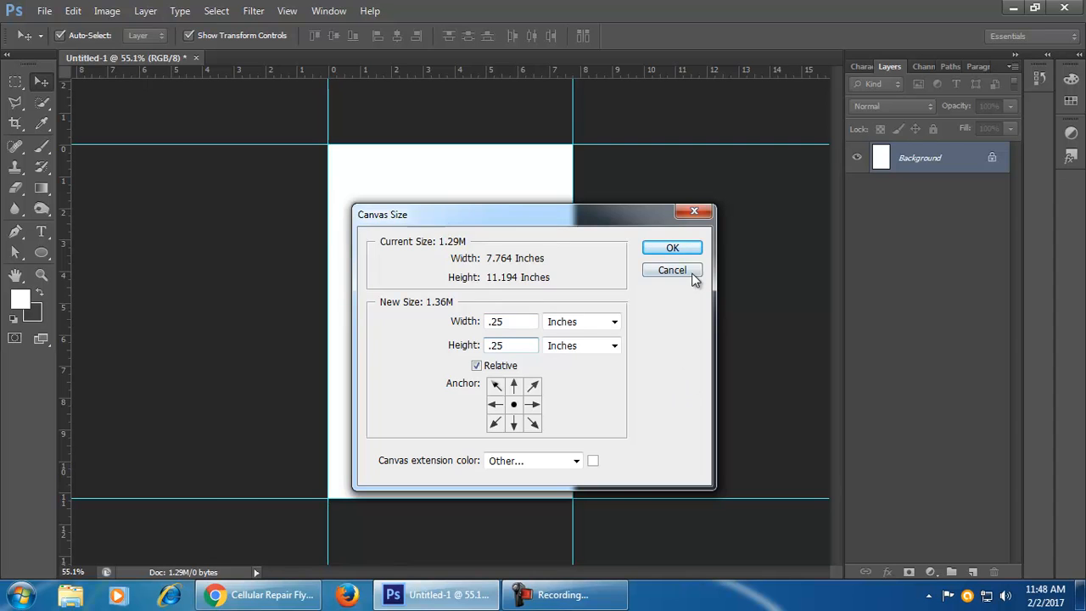
pyautogui.click(672, 249)
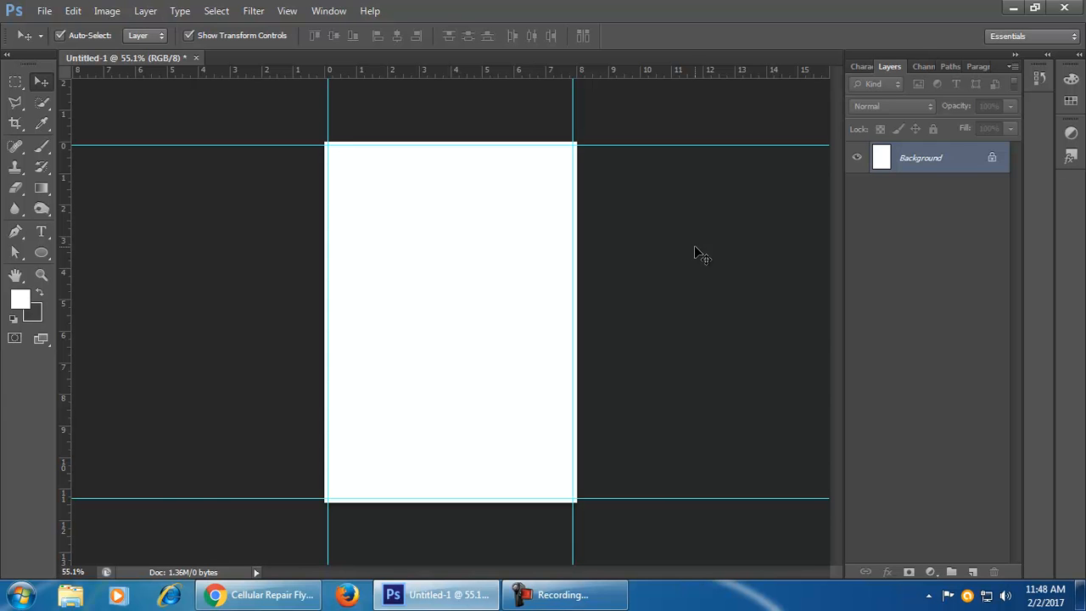
# - Place a second set of two vertical and two horizontal guides along the four edges of the enlarged canvas
pyautogui.scroll(1, 684, 253)
pyautogui.moveTo(68, 339); pyautogui.dragTo(313, 343)
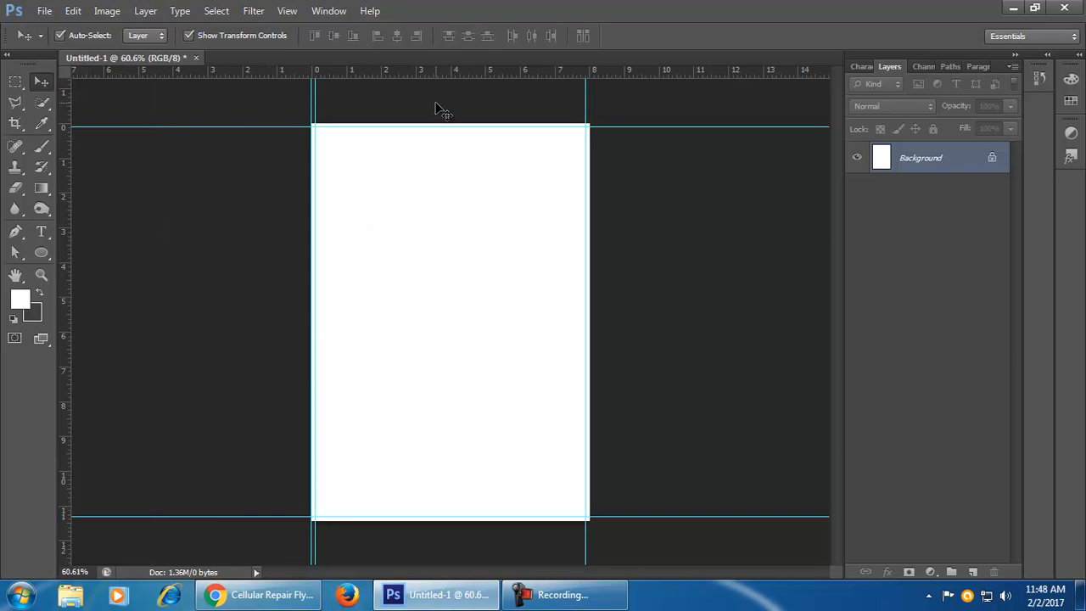
pyautogui.moveTo(69, 363); pyautogui.dragTo(314, 384)
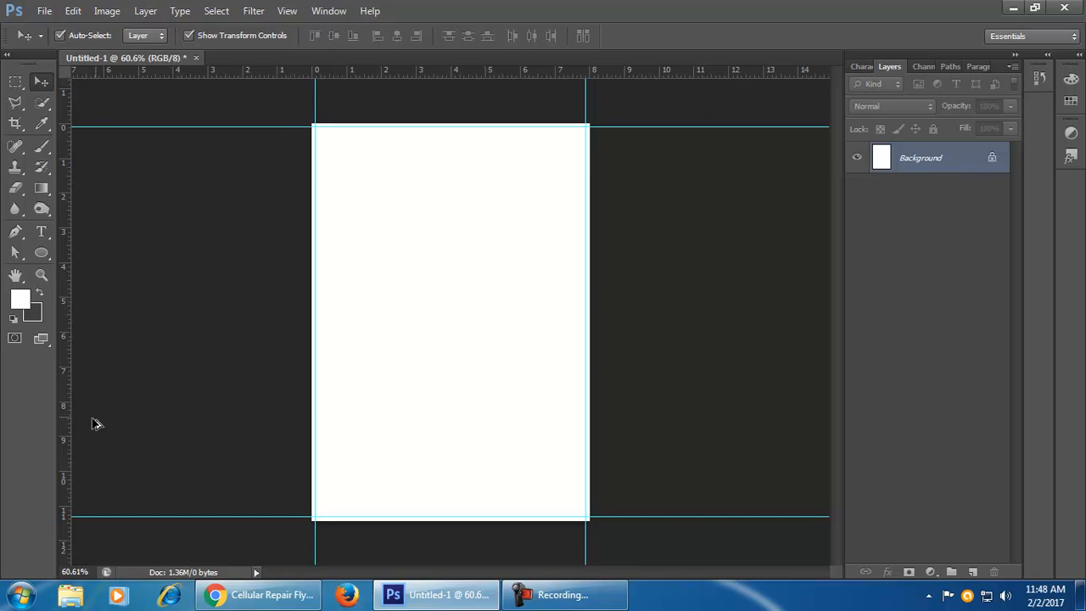
pyautogui.moveTo(66, 415); pyautogui.dragTo(311, 429)
pyautogui.moveTo(465, 72); pyautogui.dragTo(461, 126)
pyautogui.moveTo(68, 376); pyautogui.dragTo(588, 379)
pyautogui.moveTo(464, 71); pyautogui.dragTo(441, 518)
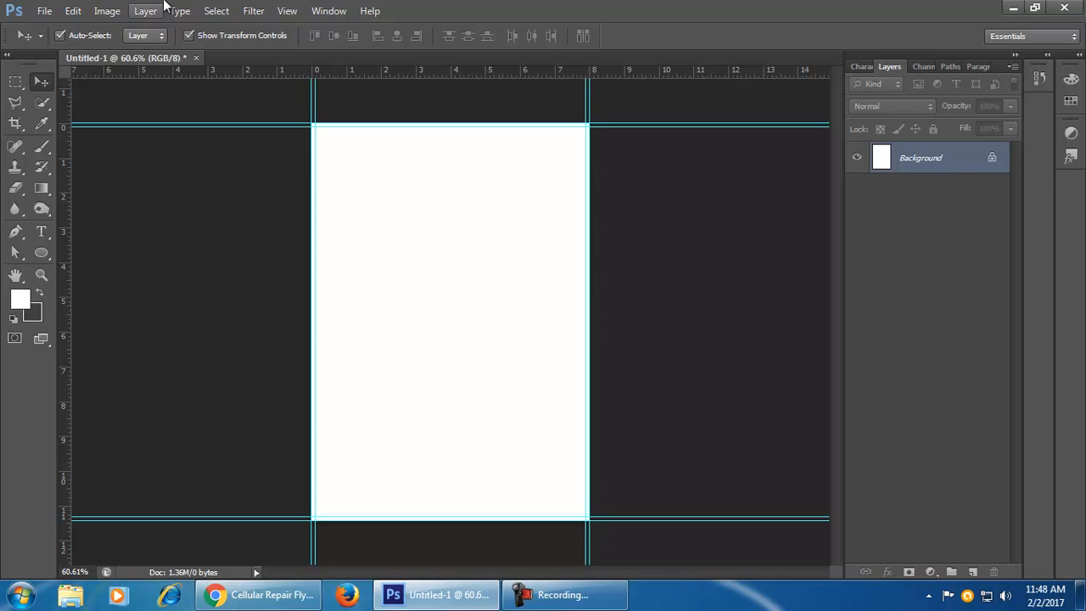
# - Extend the canvas beyond the outer guides by another .25 inches in relative width and height
pyautogui.click(109, 11)
pyautogui.click(196, 142)
pyautogui.click(509, 321)
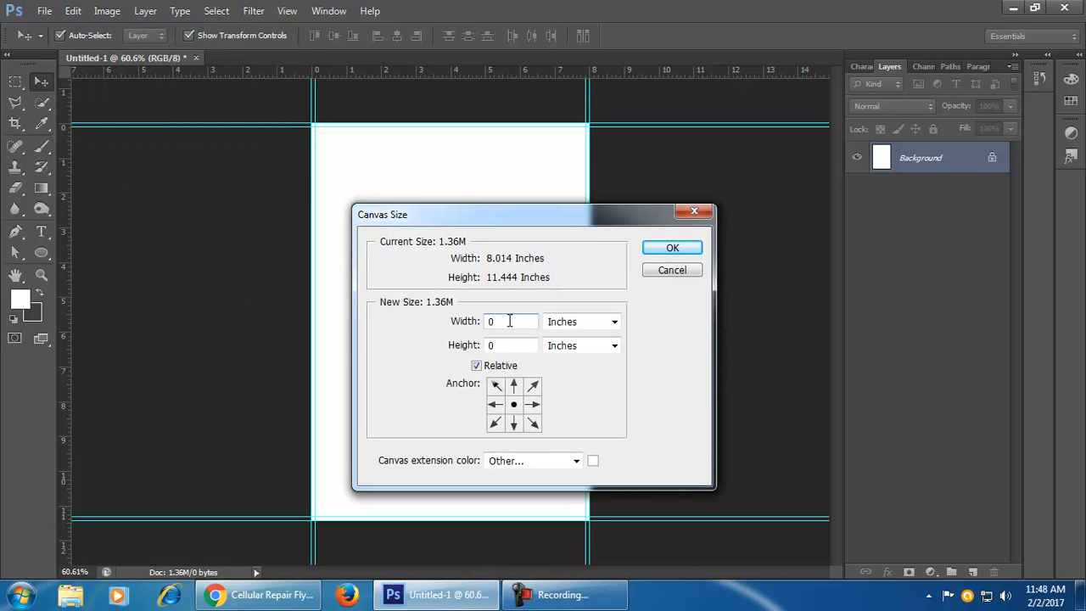
pyautogui.press('BackSpace')
pyautogui.write('.25')
pyautogui.press('Tab')
pyautogui.write('.2')
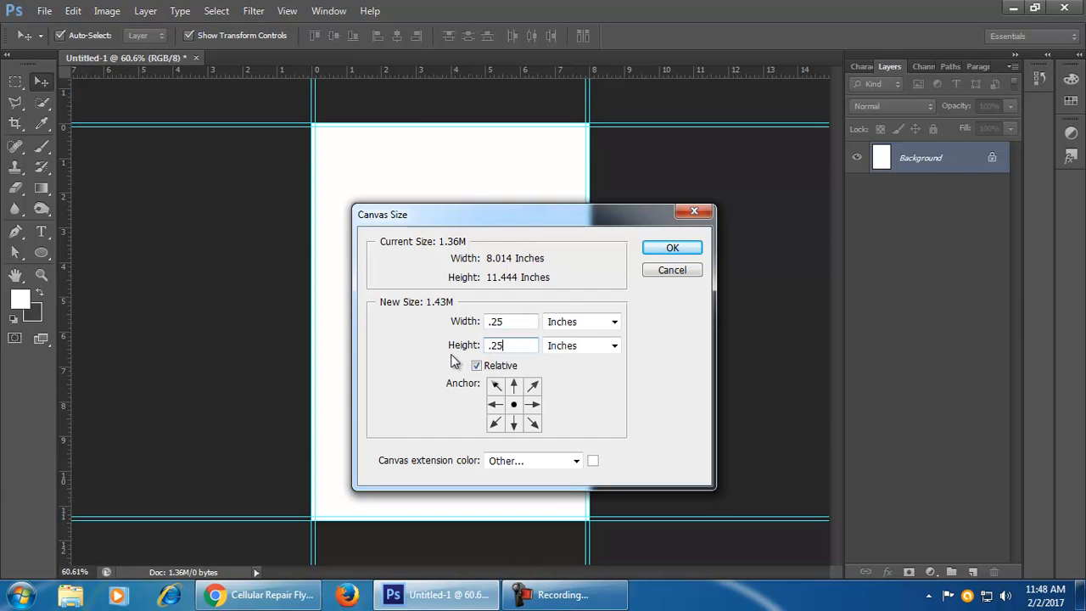
pyautogui.click(688, 248)
# - Draw a blue-filled rectangle shape about 577 by 824 px over the page, from corner to corner of the outer guides
pyautogui.scroll(3, 662, 376)
pyautogui.moveTo(523, 268); pyautogui.dragTo(610, 372)
pyautogui.moveTo(558, 227); pyautogui.dragTo(624, 515)
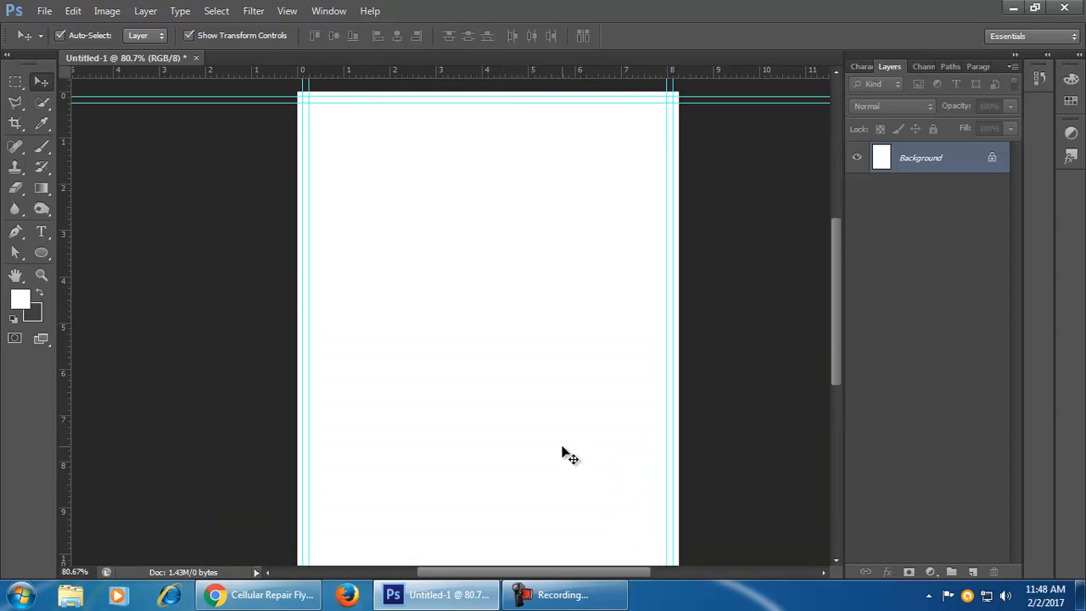
pyautogui.scroll(-1, 563, 446)
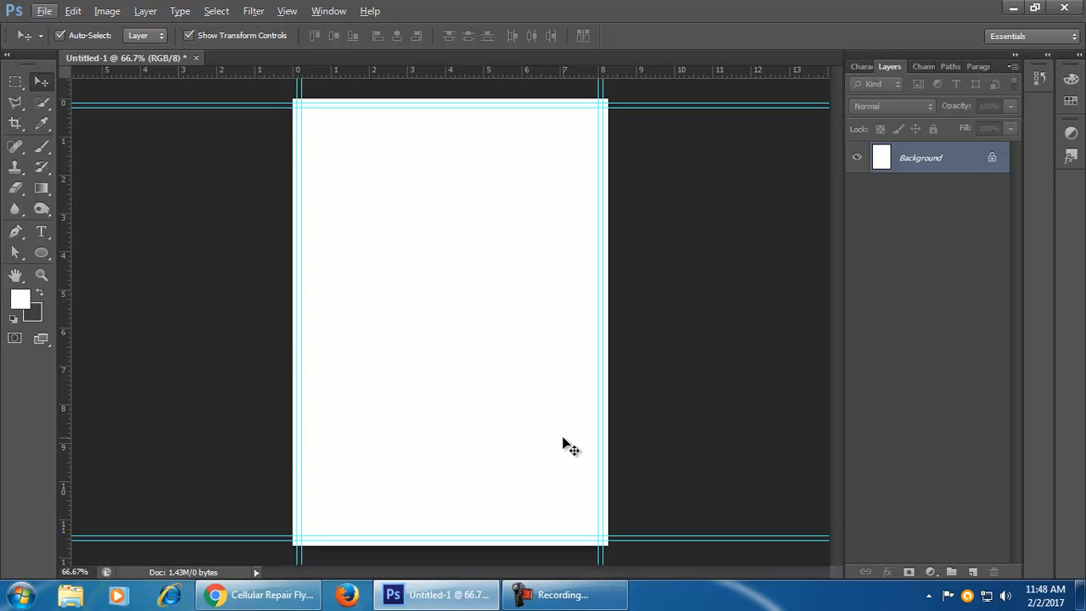
pyautogui.scroll(-1, 395, 376)
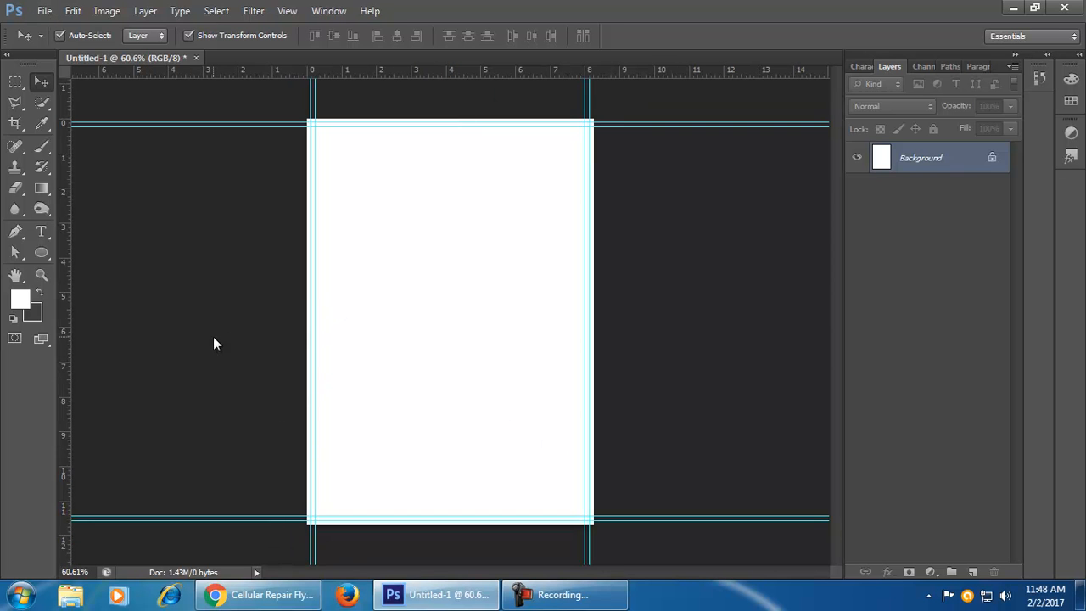
pyautogui.click(42, 253)
pyautogui.click(96, 251)
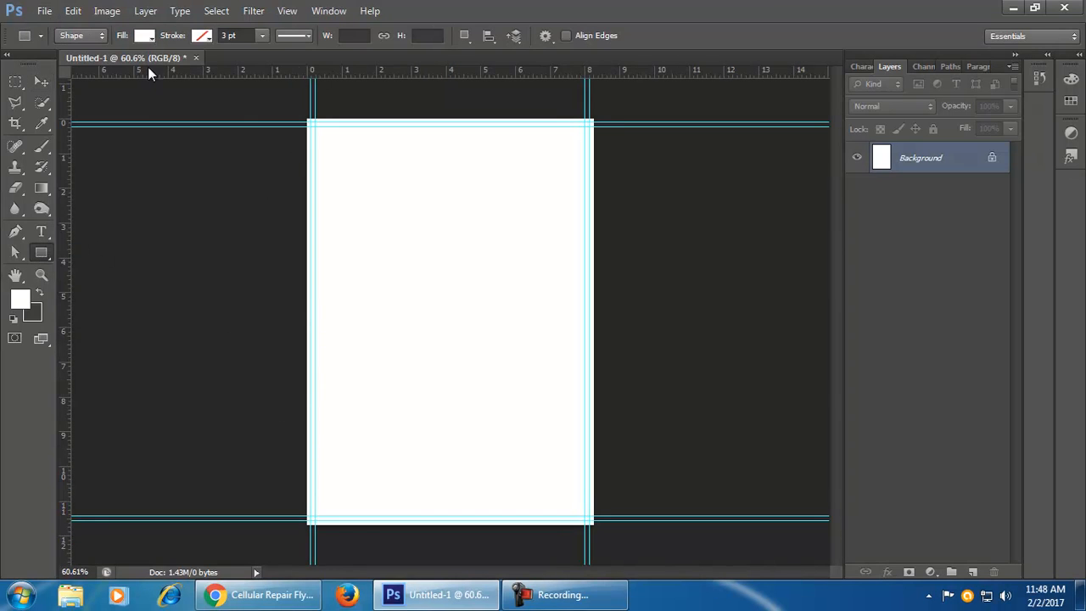
pyautogui.click(145, 35)
pyautogui.click(170, 161)
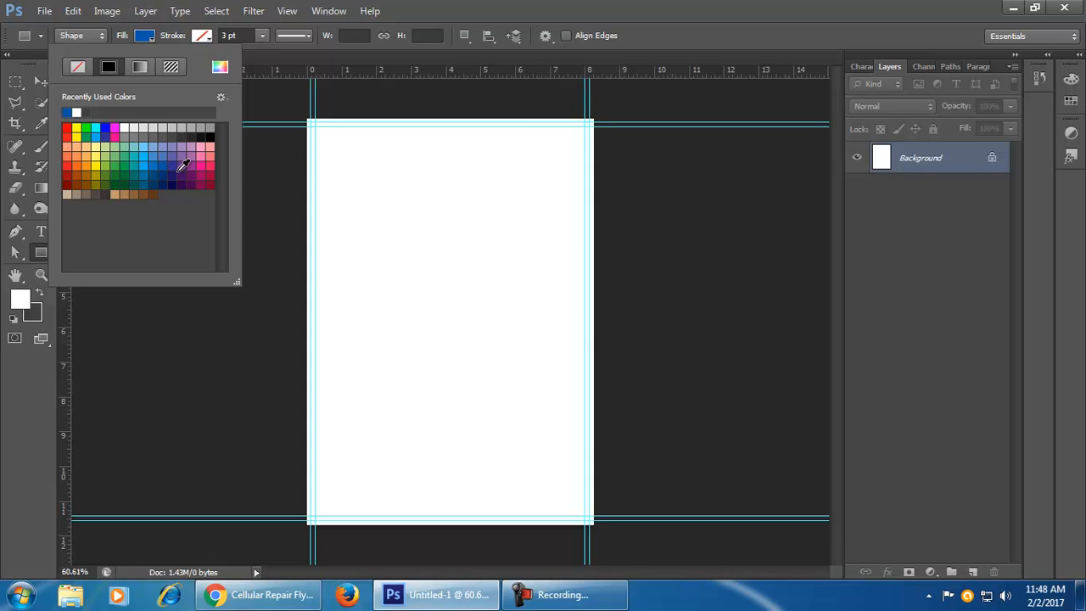
pyautogui.click(631, 6)
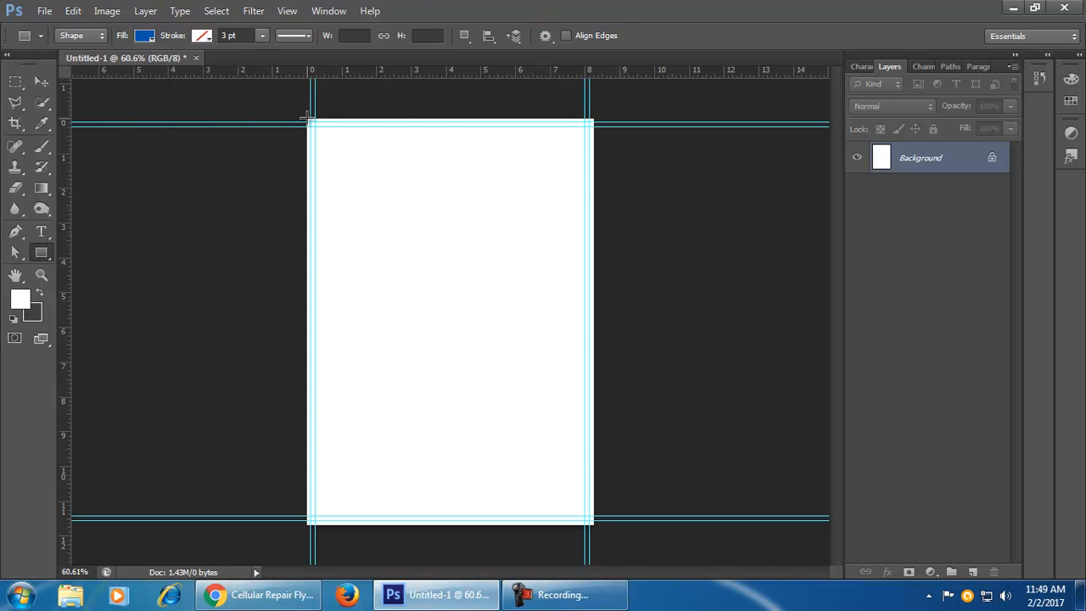
pyautogui.moveTo(312, 123); pyautogui.dragTo(592, 524)
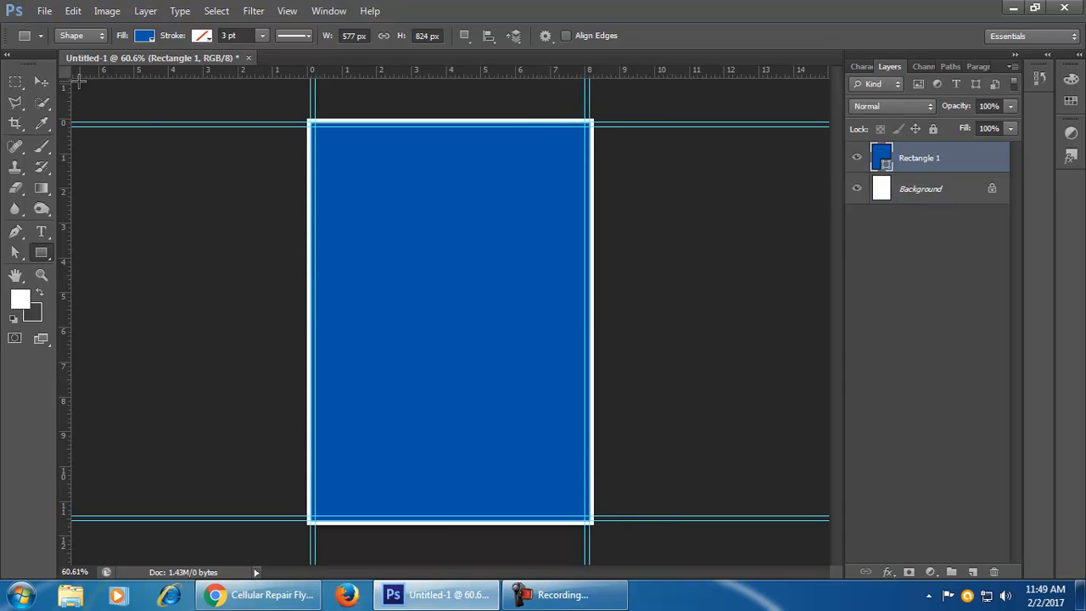
# - Stretch the blue rectangle to the canvas edges on all sides, apply the transform and deselect the shape
pyautogui.click(41, 80)
pyautogui.moveTo(317, 133); pyautogui.dragTo(313, 129)
pyautogui.moveTo(449, 521); pyautogui.dragTo(449, 524)
pyautogui.moveTo(591, 321); pyautogui.dragTo(593, 321)
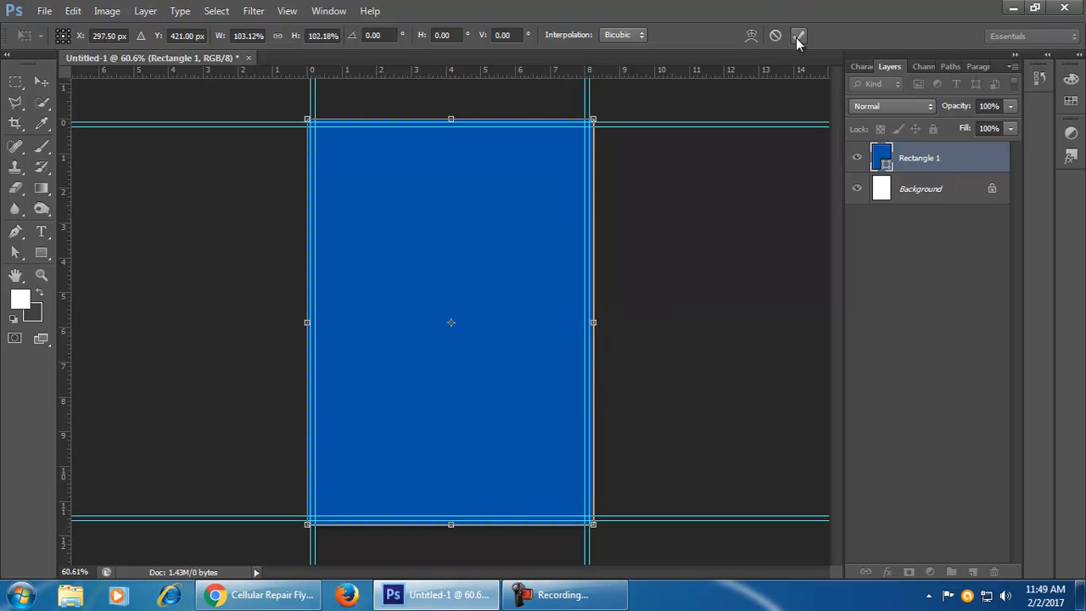
pyautogui.click(799, 35)
pyautogui.hotkey('ctrl', '+')
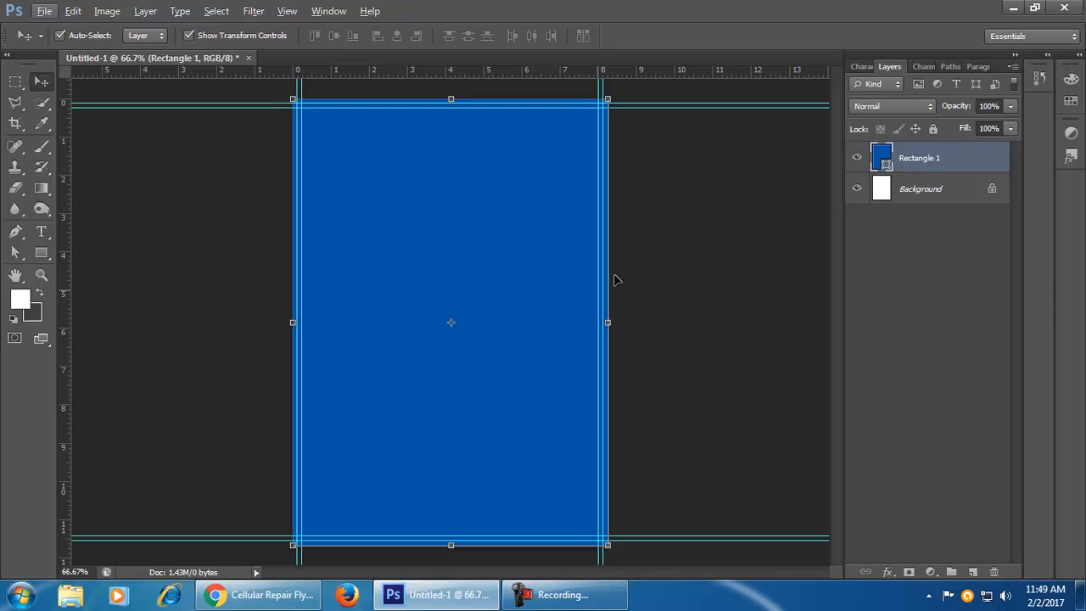
pyautogui.click(728, 383)
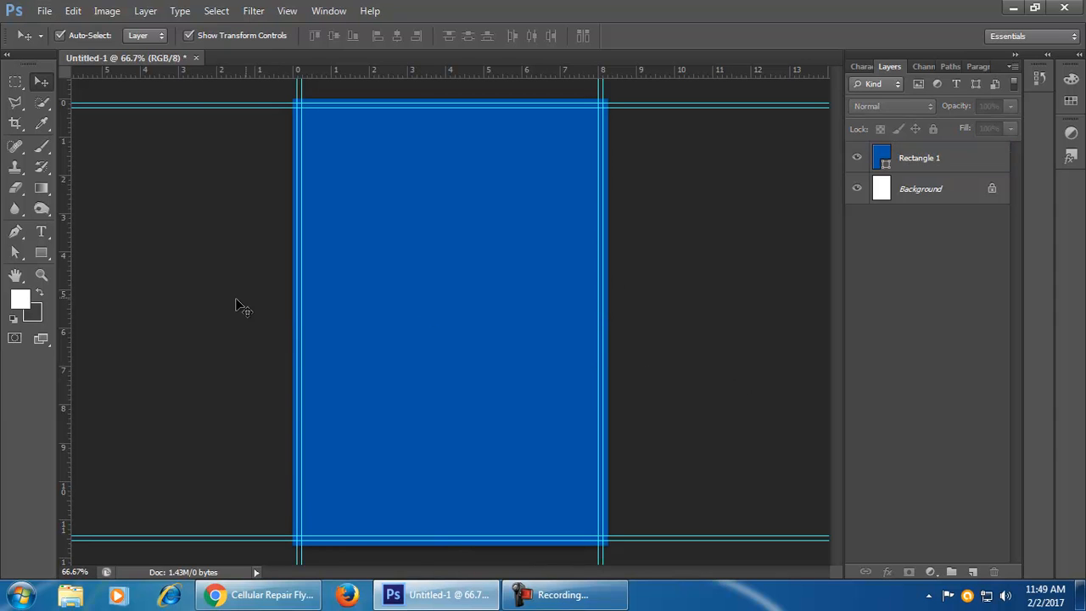
# - Subtract a rectangle spanning the outer guides from the blue shape with Subtract Front Shape, leaving a border frame along the canvas edges
pyautogui.click(41, 254)
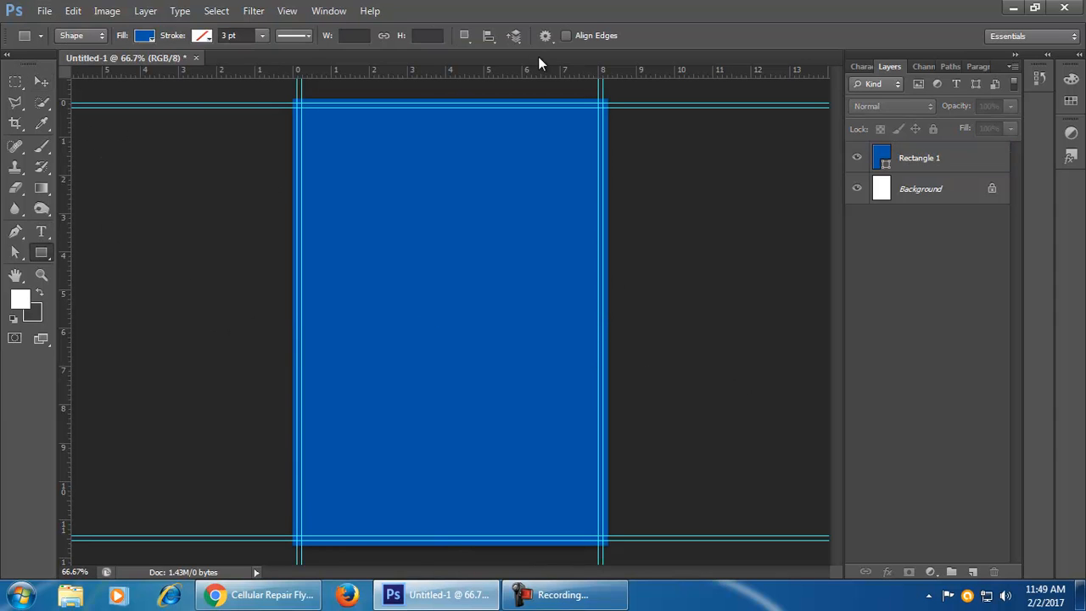
pyautogui.click(467, 37)
pyautogui.click(467, 35)
pyautogui.click(468, 39)
pyautogui.click(468, 39)
pyautogui.click(970, 168)
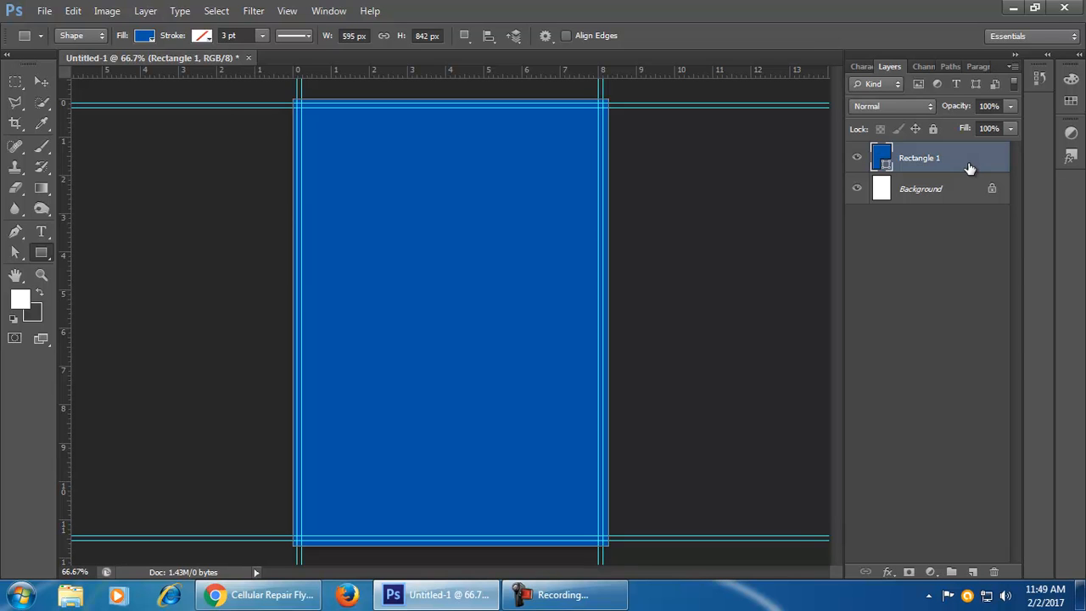
pyautogui.click(466, 39)
pyautogui.click(591, 88)
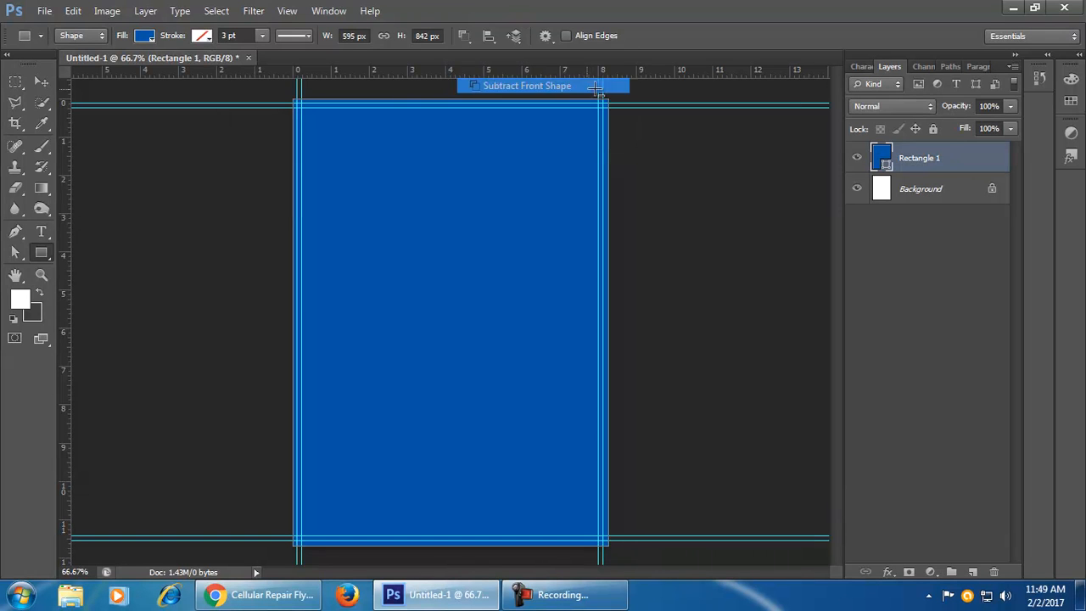
pyautogui.moveTo(299, 105); pyautogui.dragTo(603, 540)
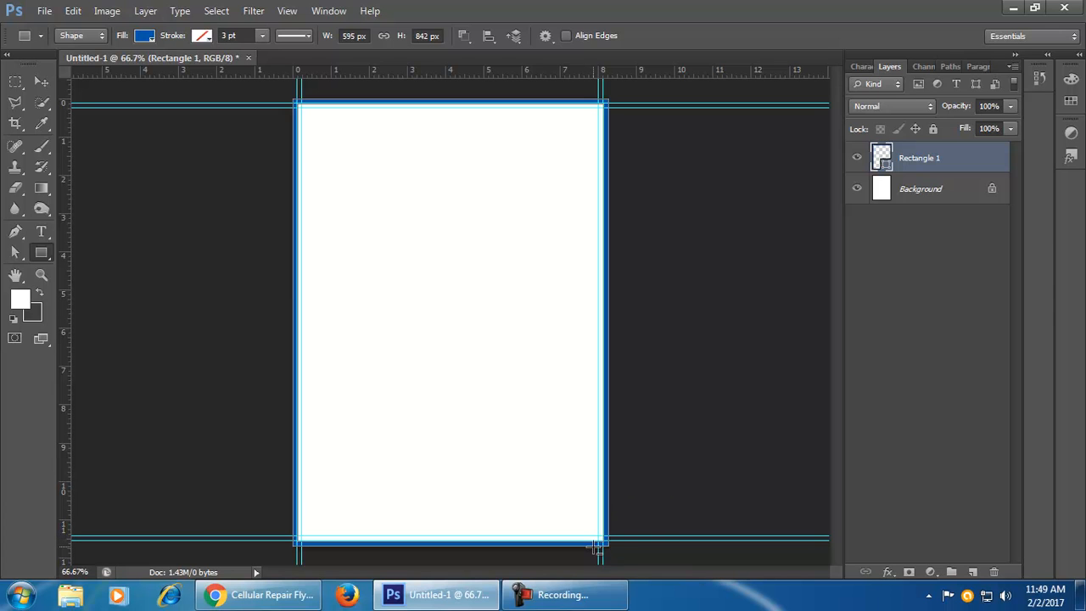
# - Lock the blue border shape's layer completely and hide it
pyautogui.scroll(3, 504, 244)
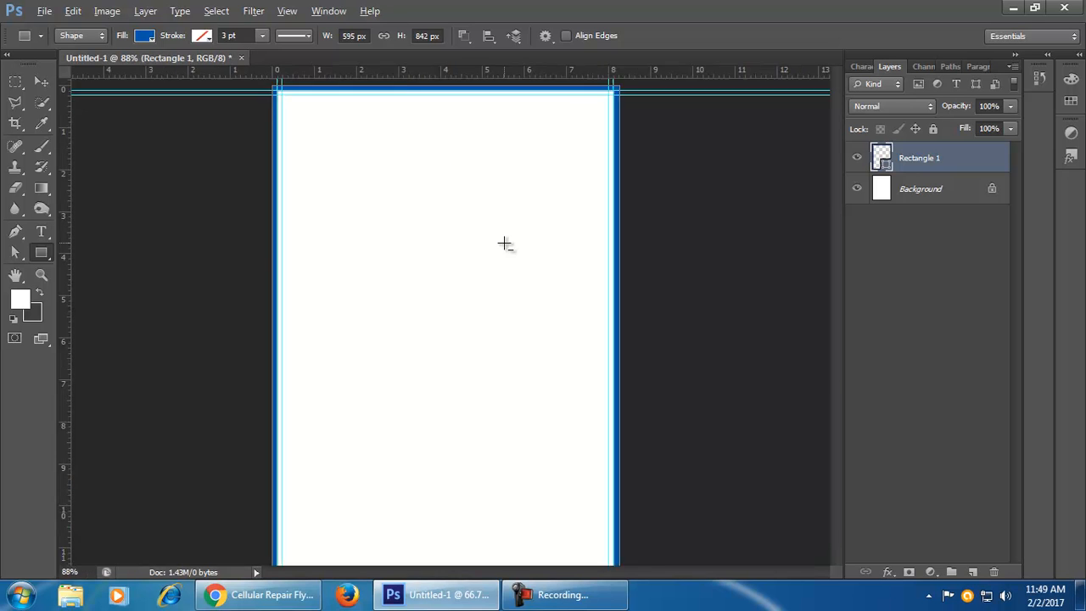
pyautogui.moveTo(444, 207); pyautogui.dragTo(510, 342)
pyautogui.hotkey('ctrl', '0')
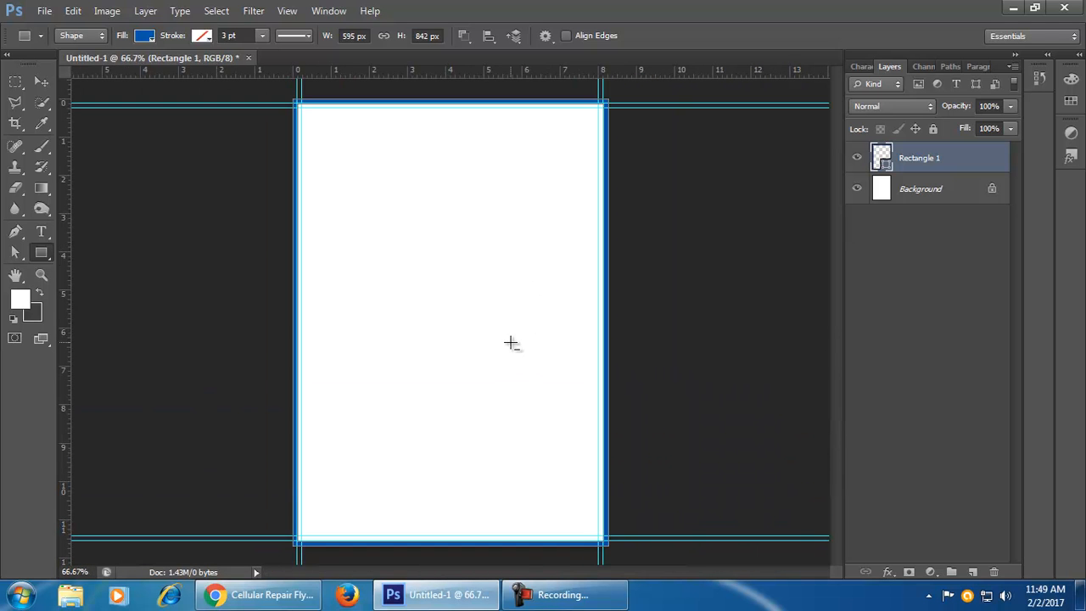
pyautogui.click(933, 129)
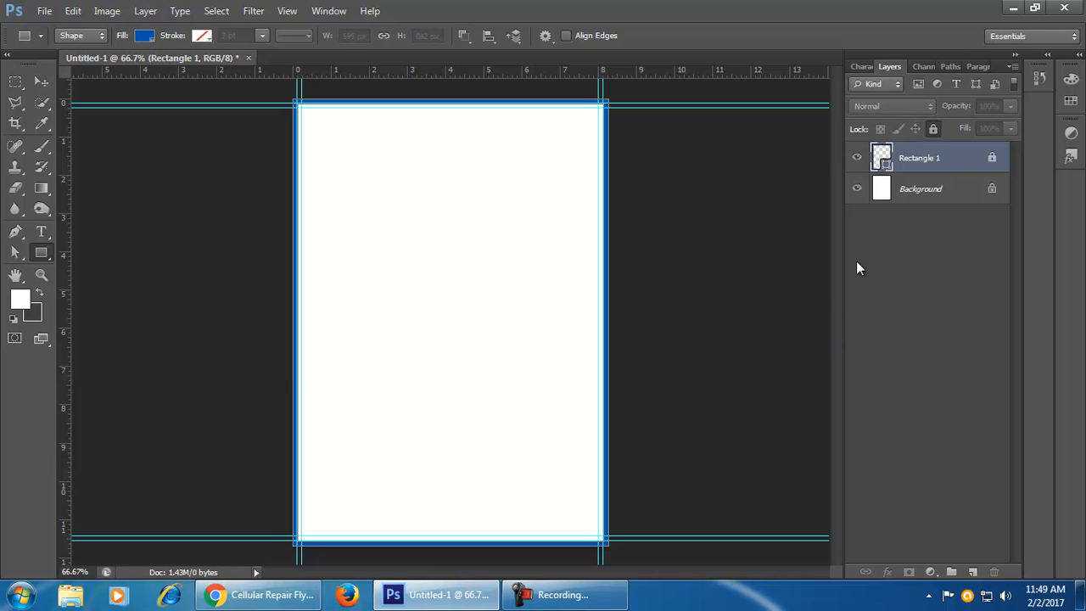
pyautogui.click(858, 159)
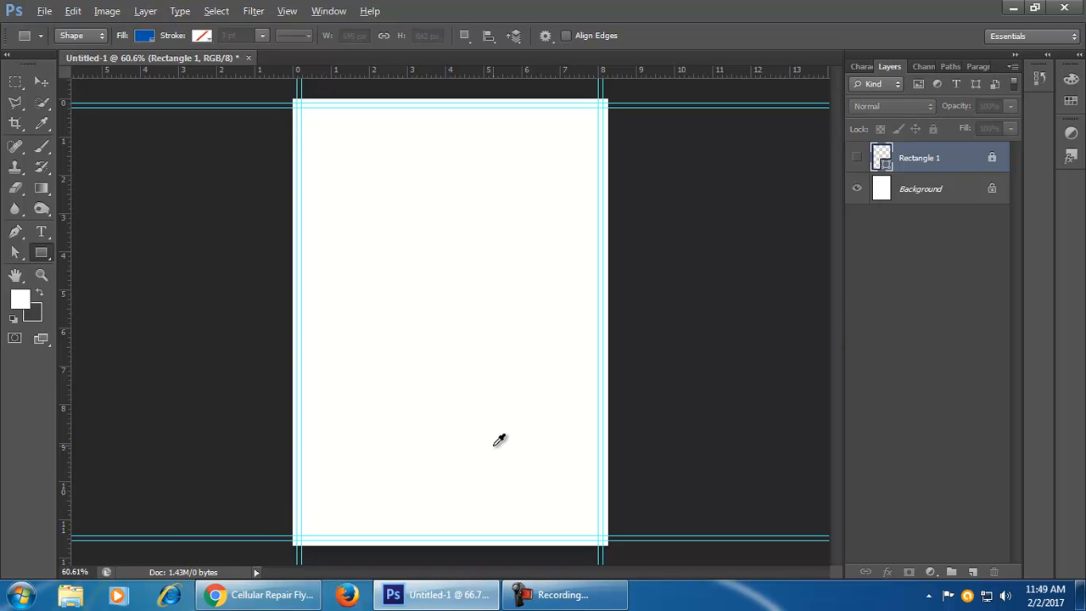
pyautogui.press('alt')
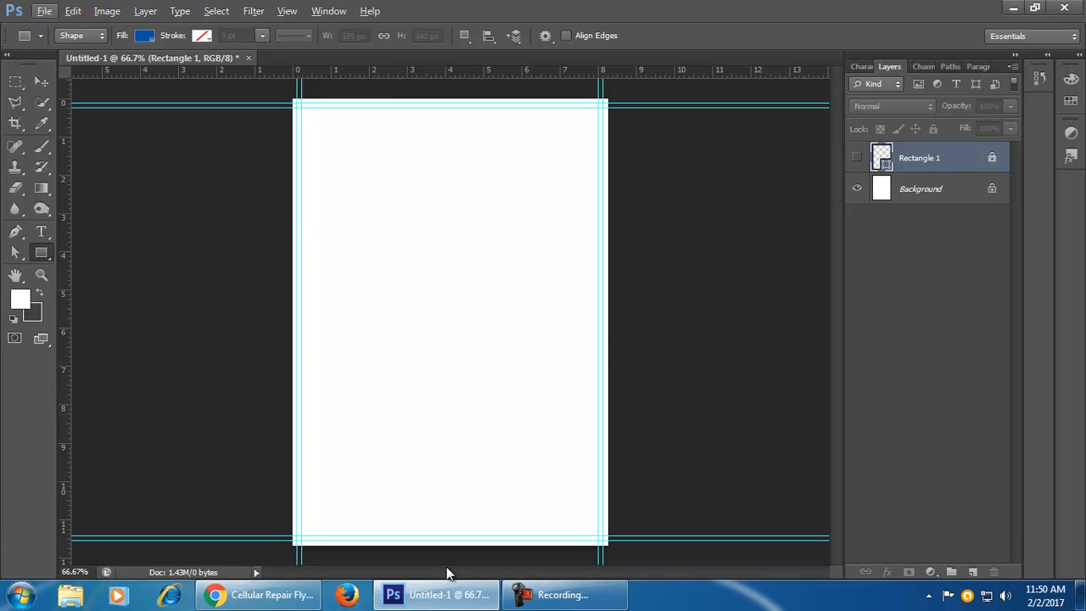
pyautogui.click(19, 597)
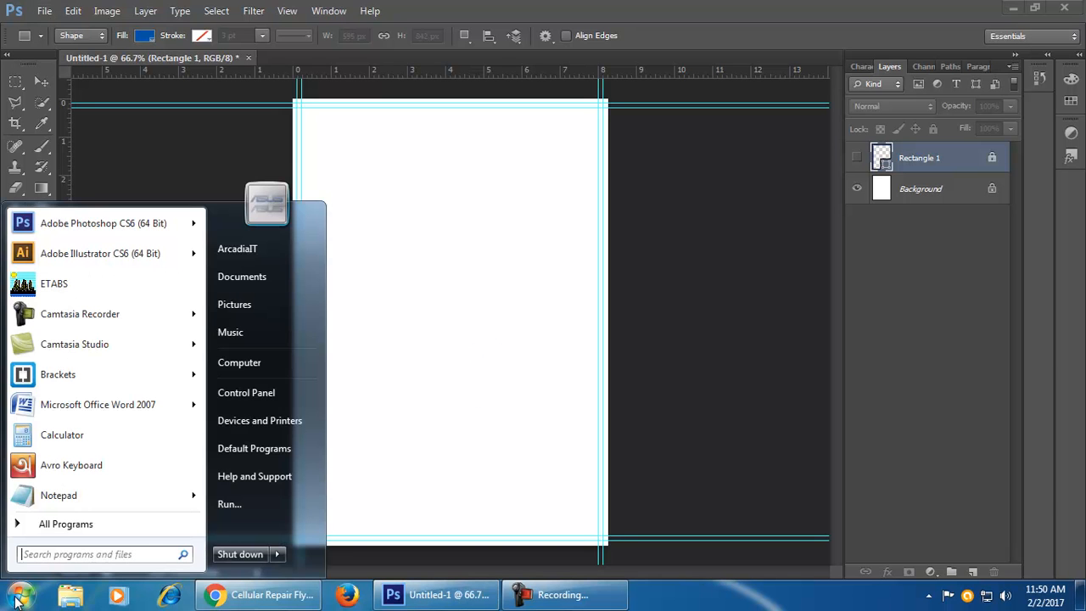
pyautogui.click(17, 599)
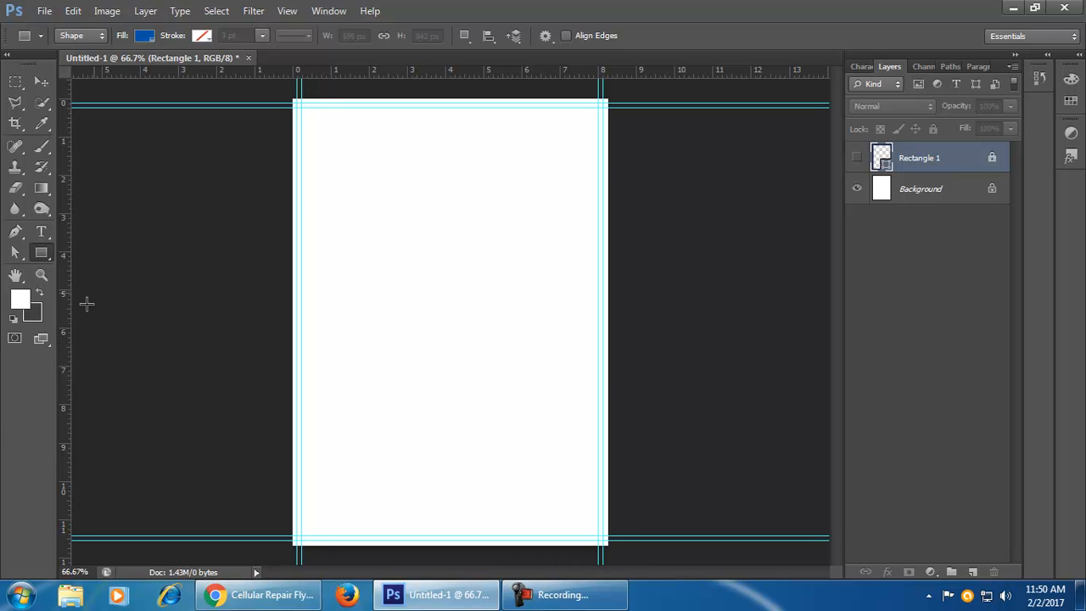
# - Check the document's final width and height in the Image Size settings, then close them without changes
pyautogui.click(108, 11)
pyautogui.click(156, 123)
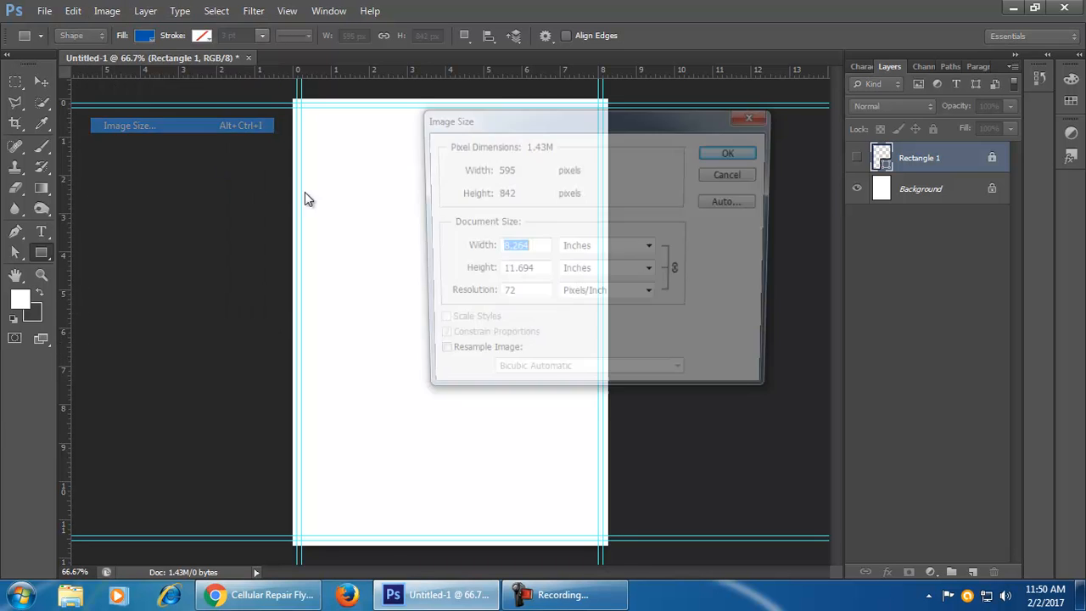
pyautogui.click(534, 248)
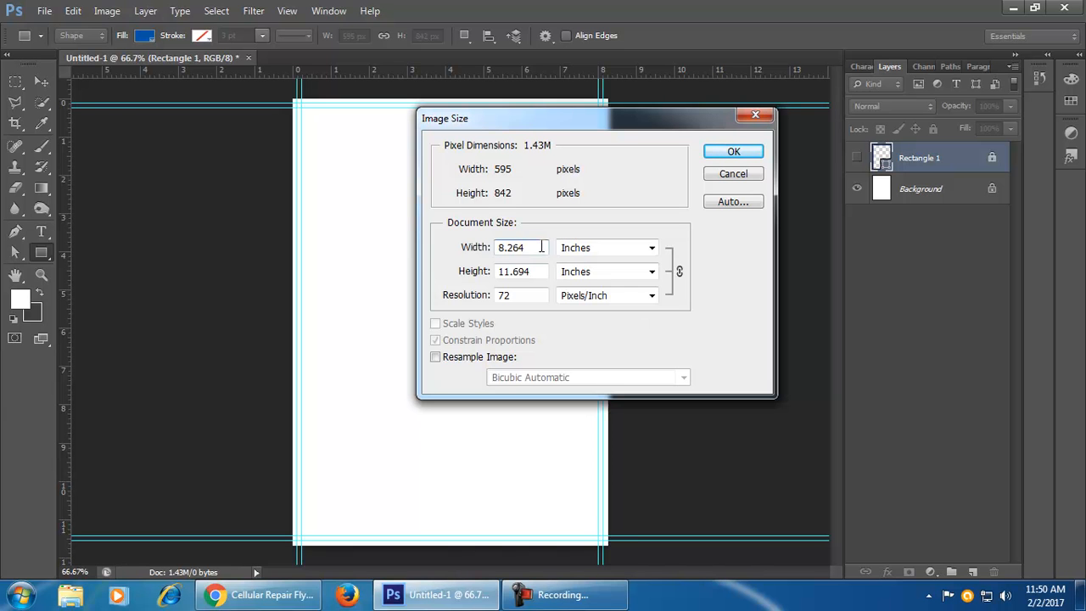
pyautogui.click(754, 115)
# - Switch to Calculator, compute half of the document width as 8.264/2, and close Calculator
pyautogui.press('super')
pyautogui.write('calc')
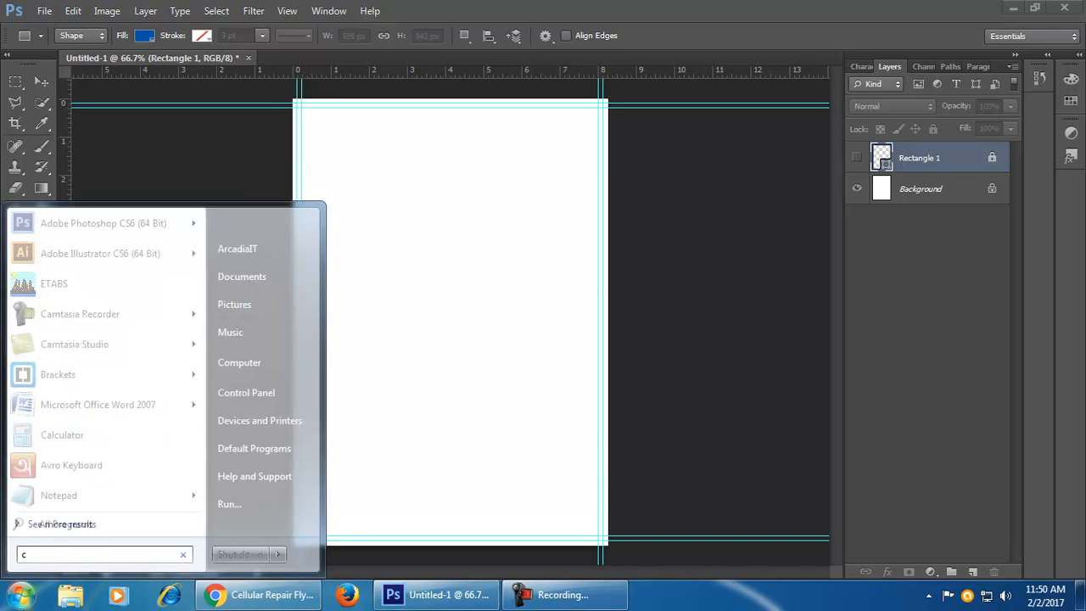
pyautogui.press('Return')
pyautogui.write('8')
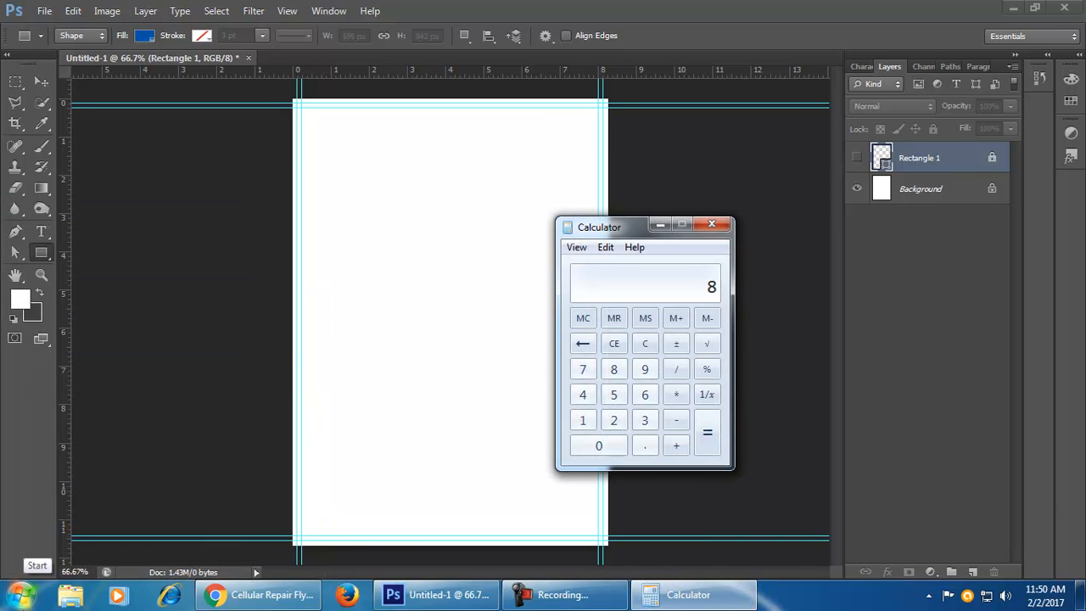
pyautogui.write('.264/2')
pyautogui.press('Return')
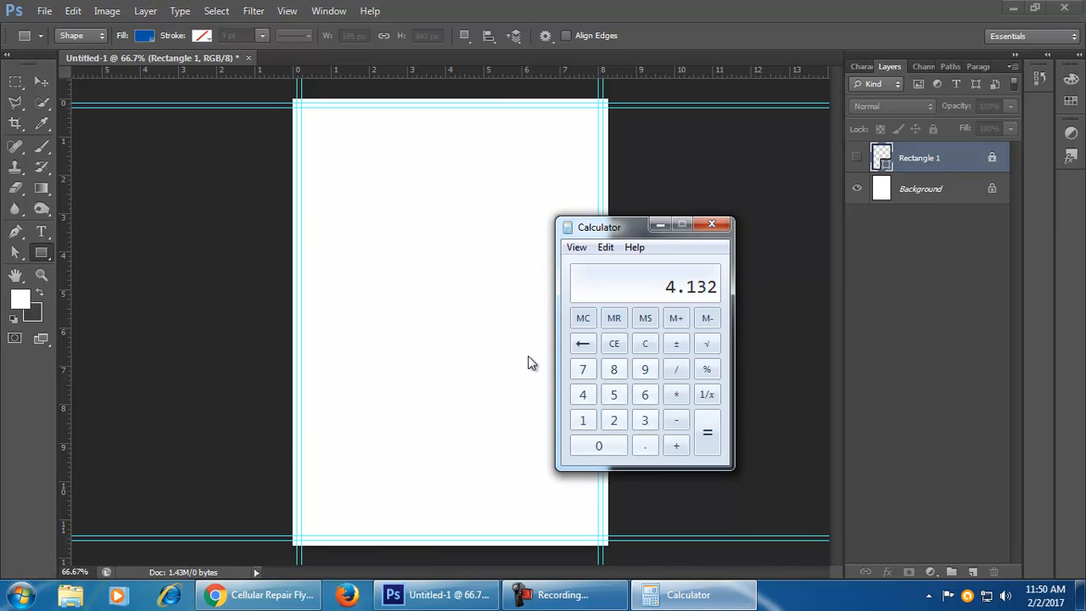
pyautogui.click(712, 224)
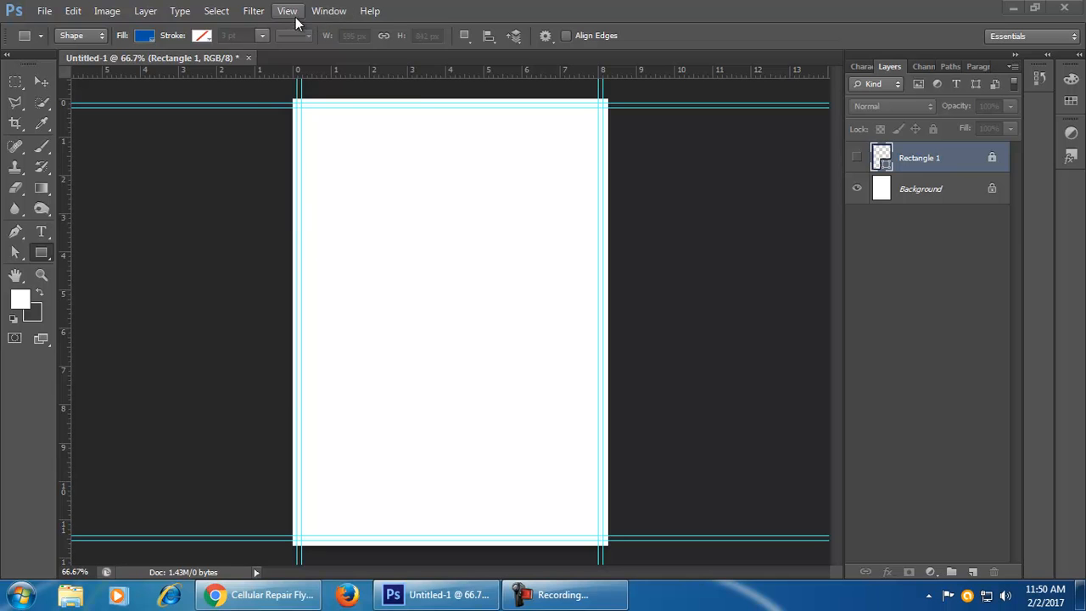
# - Add a vertical guide at position 4.132 to mark the horizontal centre of the flyer
pyautogui.click(286, 11)
pyautogui.click(399, 360)
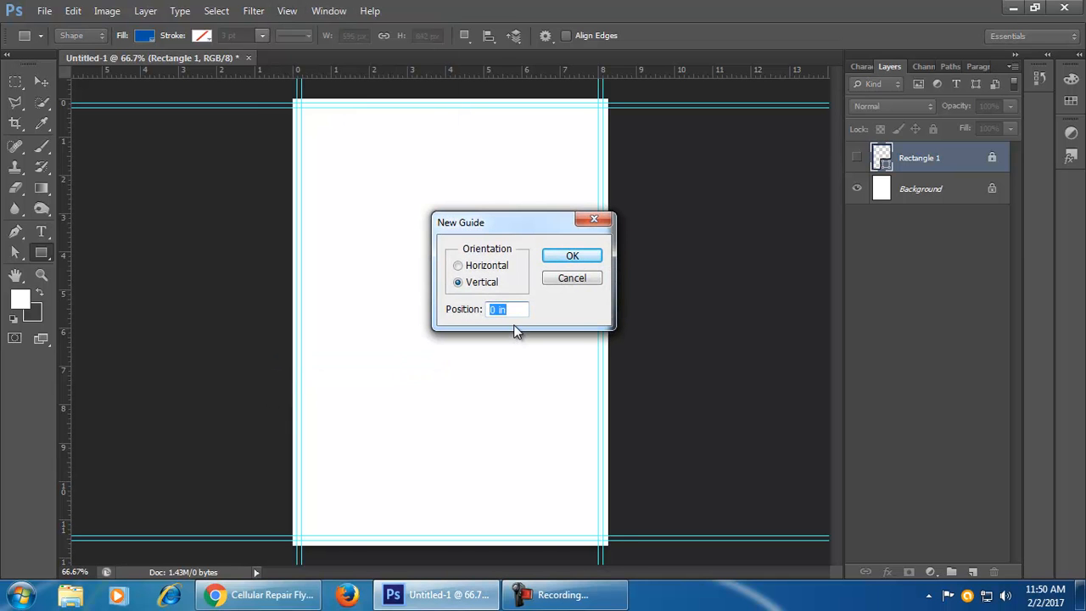
pyautogui.press('BackSpace')
pyautogui.write('4.132ic')
pyautogui.press('BackSpace')
pyautogui.press('BackSpace')
pyautogui.click(587, 253)
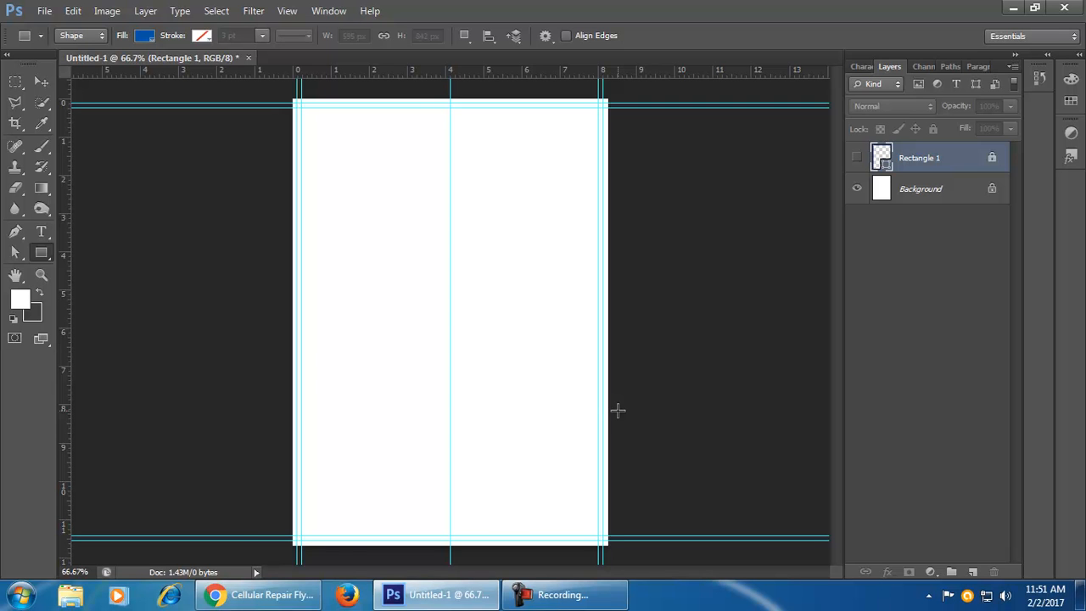
# - Save the document to the Desktop as a Photoshop file named Flyer with Maximize Compatibility on
pyautogui.hotkey('ctrl', 's')
pyautogui.write('Flye')
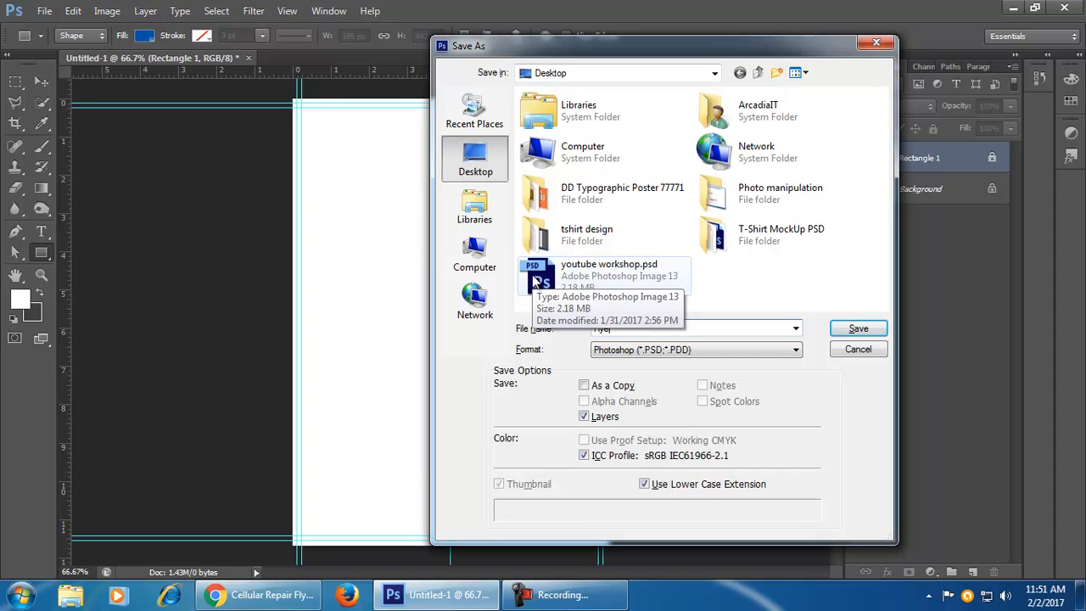
pyautogui.write('r')
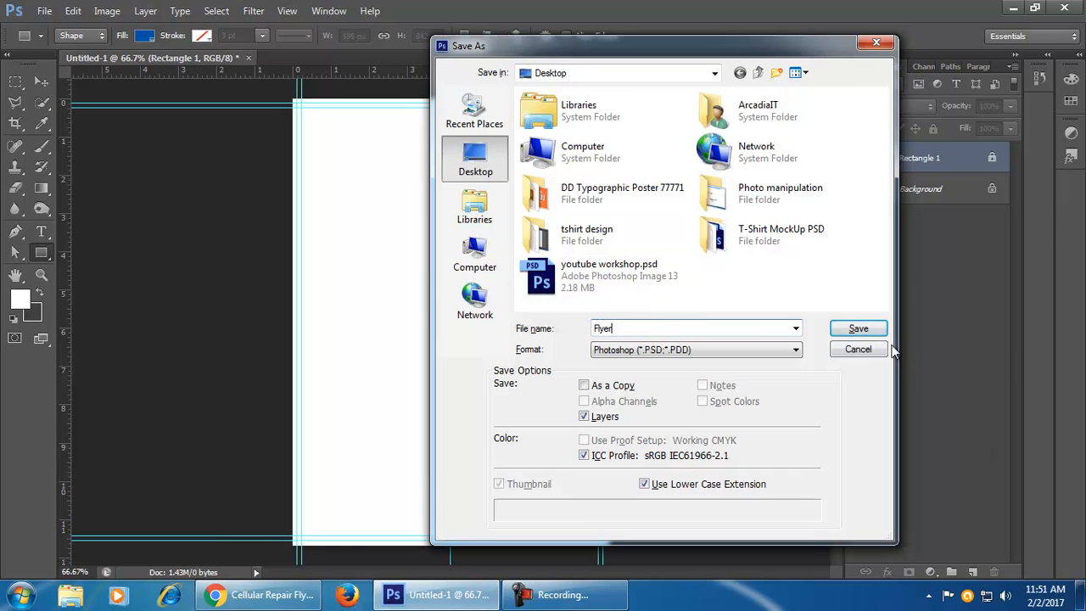
pyautogui.click(859, 329)
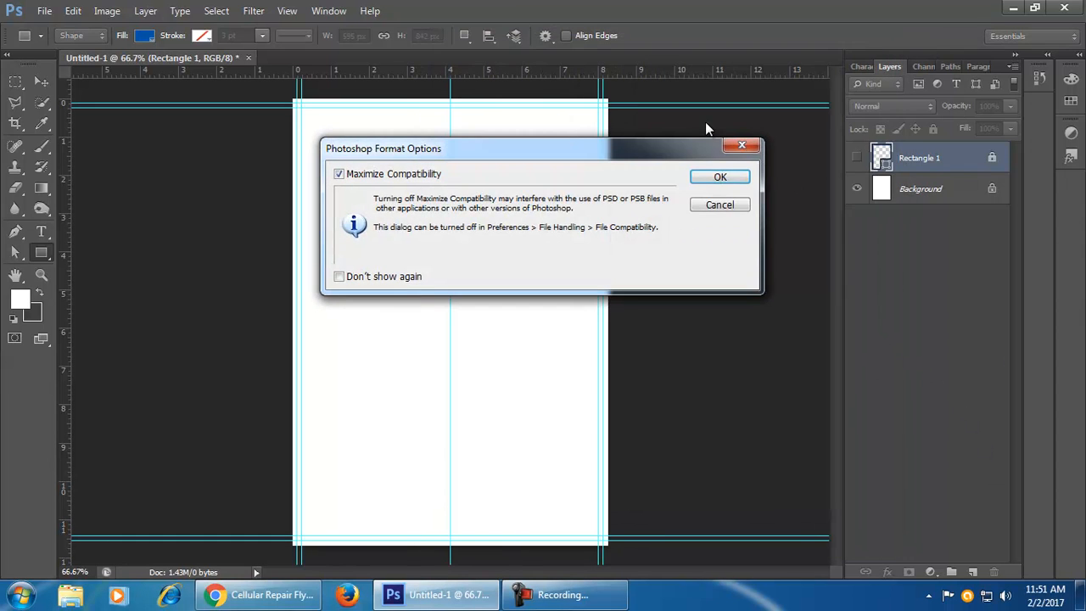
pyautogui.click(740, 178)
pyautogui.click(565, 594)
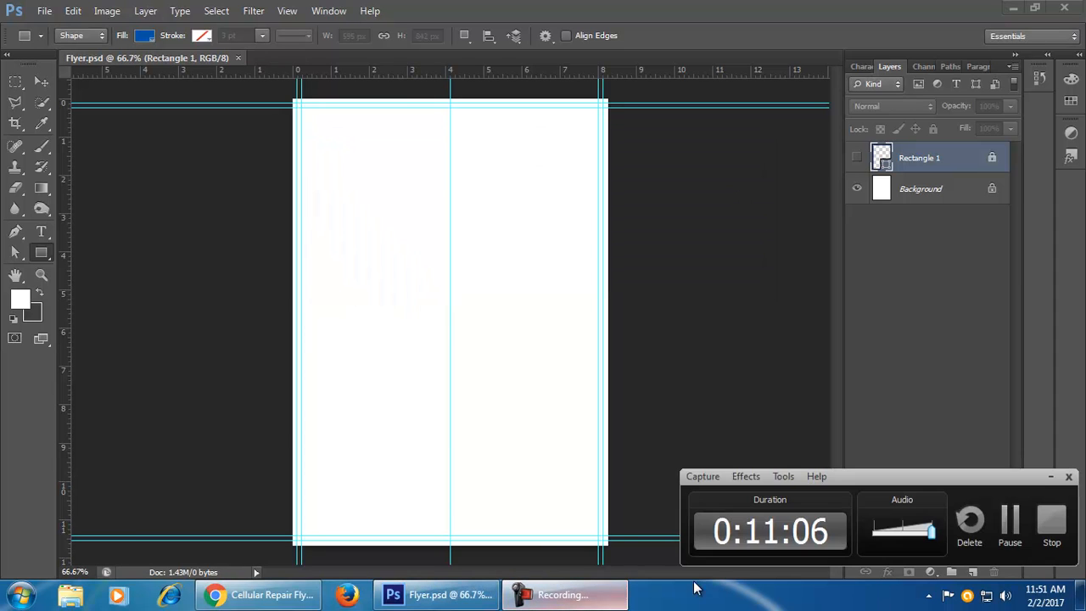
pyautogui.click(1010, 522)
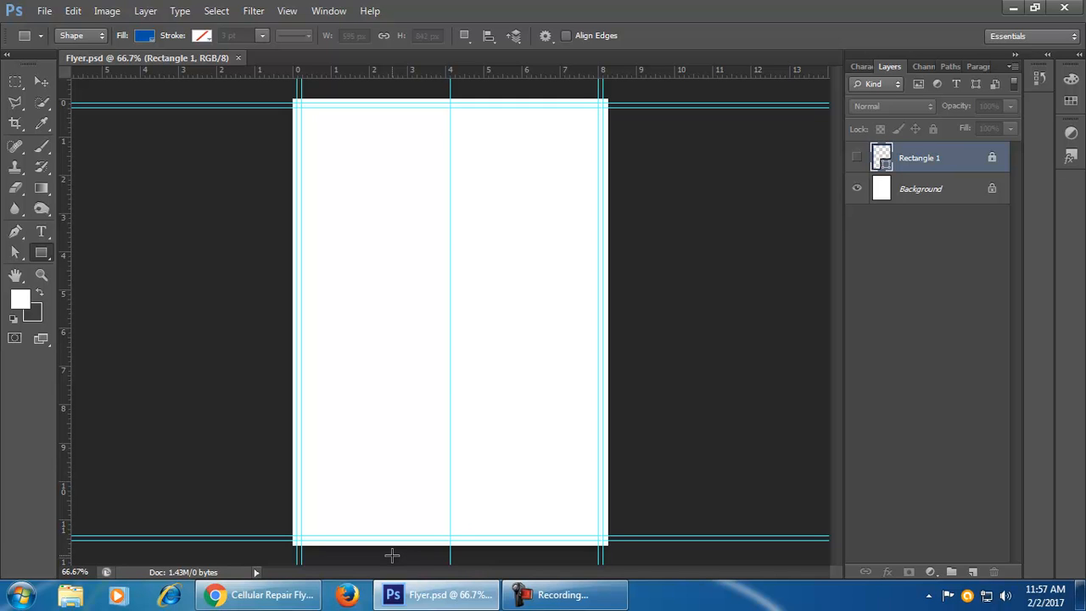
# - Switch to Chrome, examine the Cellular Repair flyer reference with a new browser tab open, and return to Photoshop
pyautogui.click(283, 598)
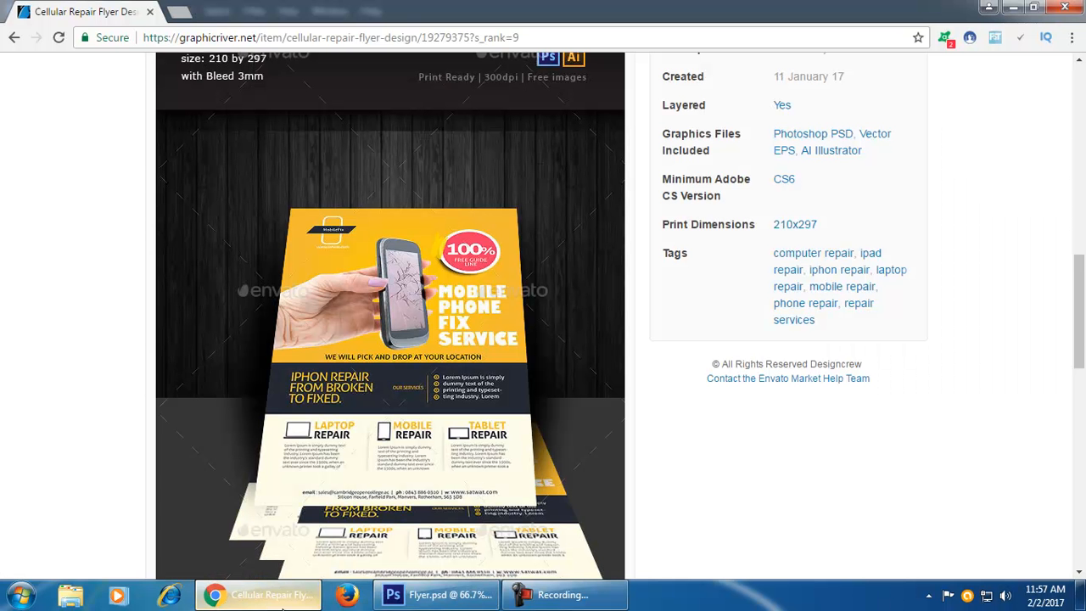
pyautogui.click(283, 601)
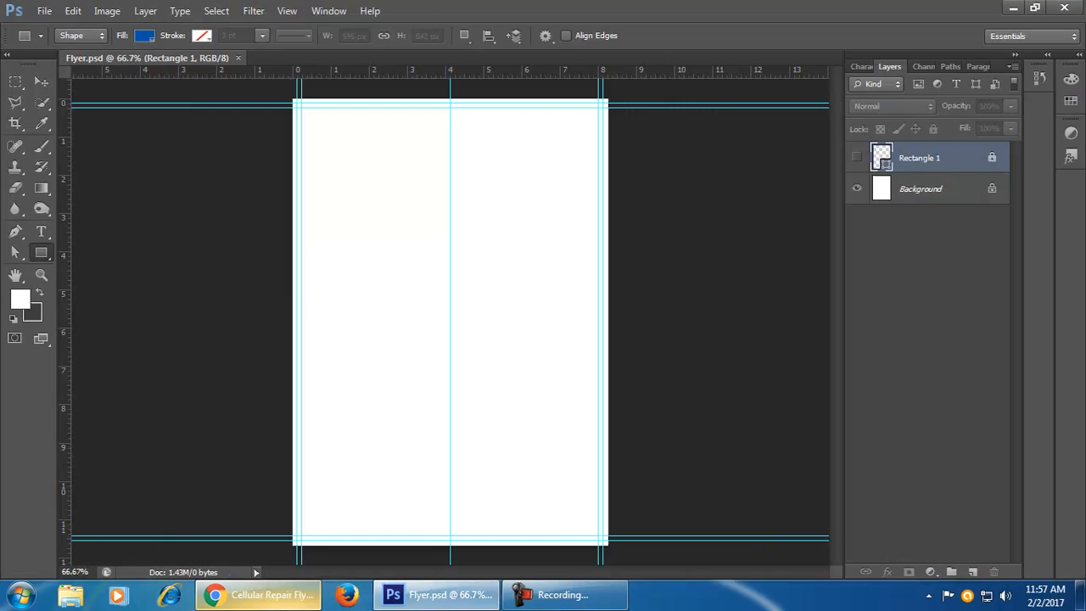
pyautogui.click(296, 594)
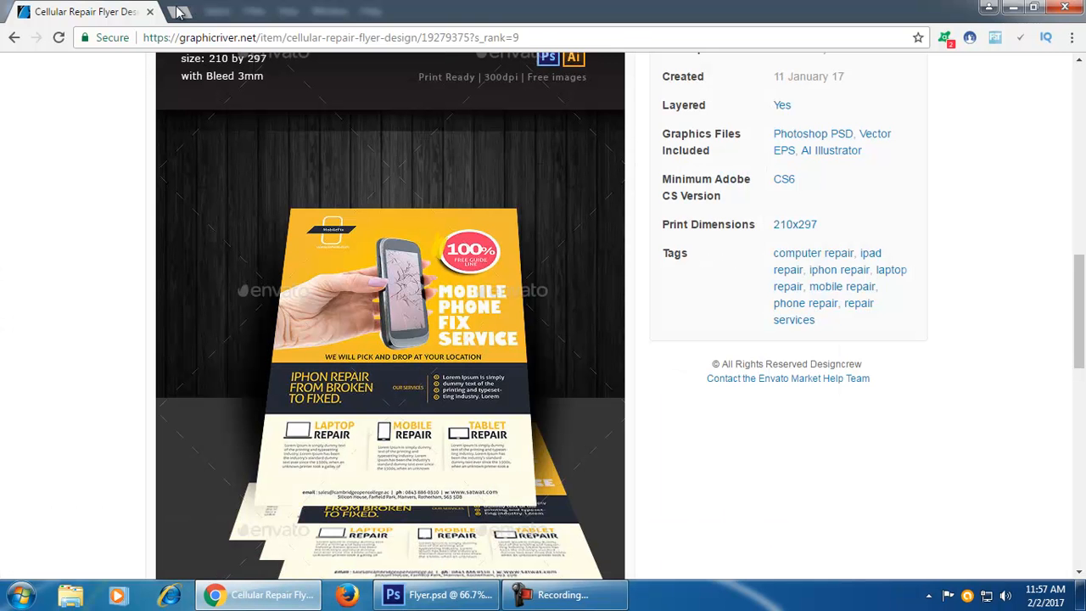
pyautogui.click(183, 12)
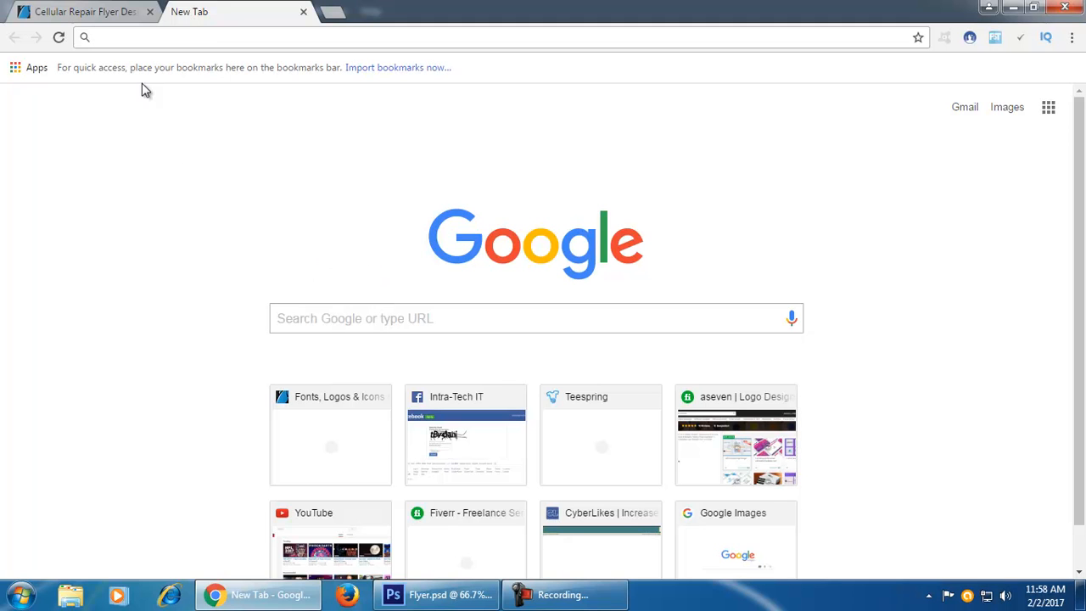
pyautogui.click(106, 16)
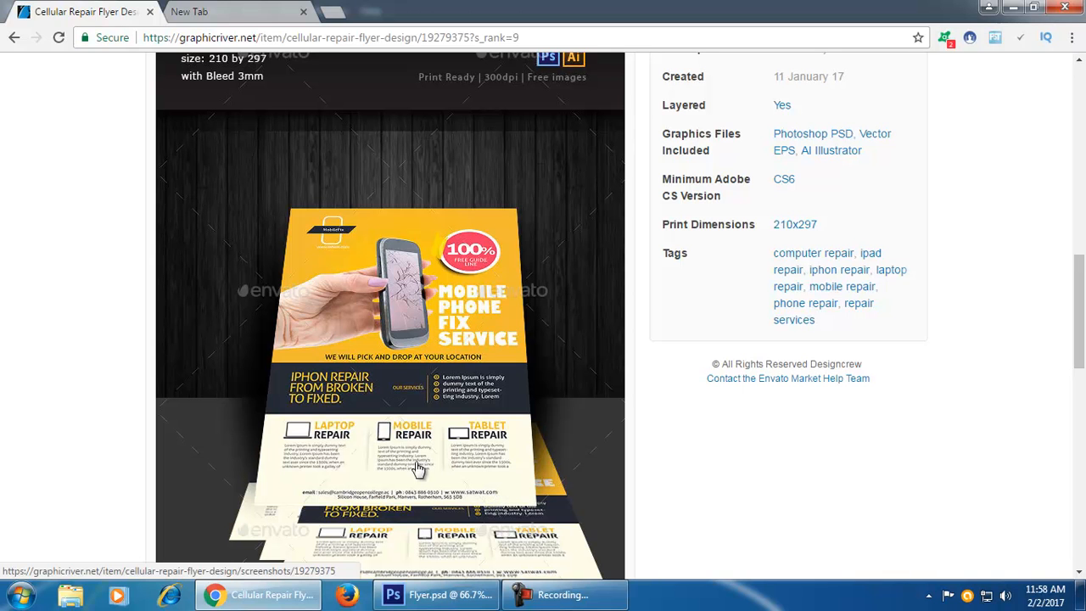
pyautogui.click(437, 595)
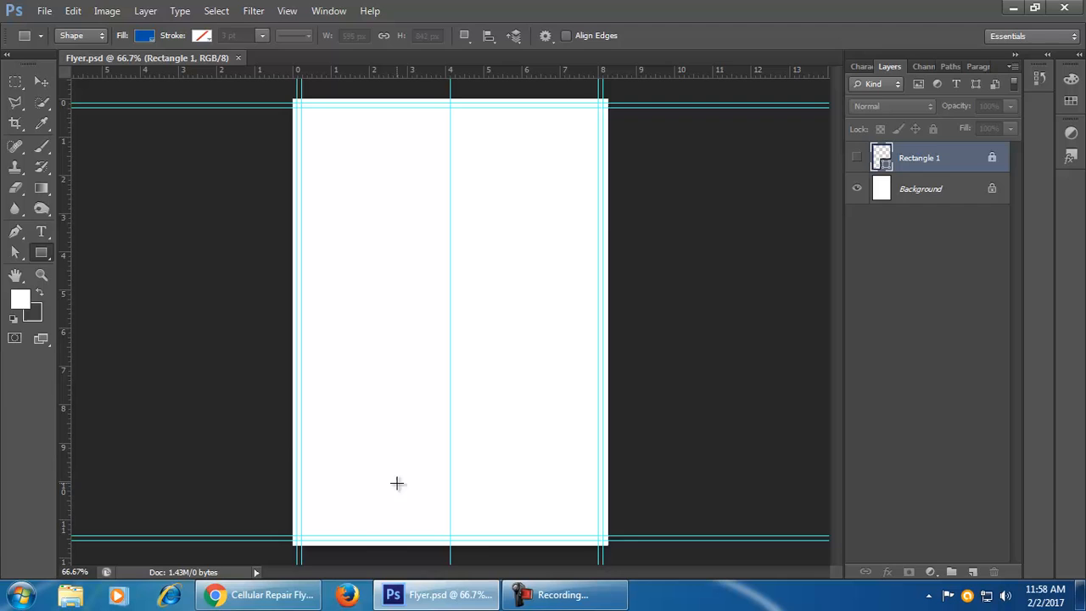
# - Switch to Chrome and search Google Images for "mobile service logo" in the new tab
pyautogui.click(259, 595)
pyautogui.click(212, 14)
pyautogui.click(182, 39)
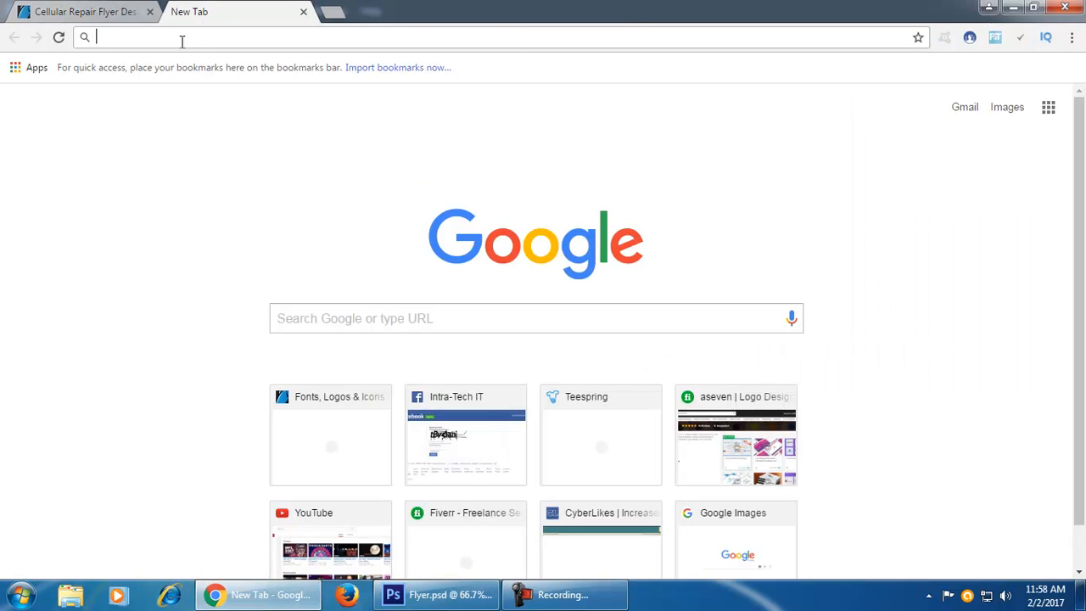
pyautogui.write('mobile se')
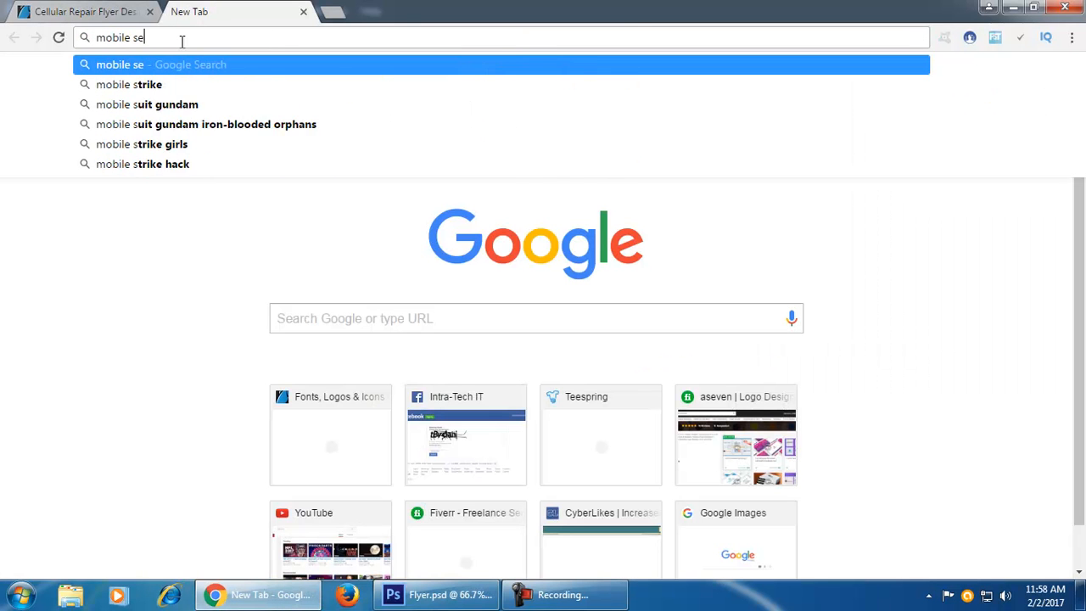
pyautogui.write('rvice loog')
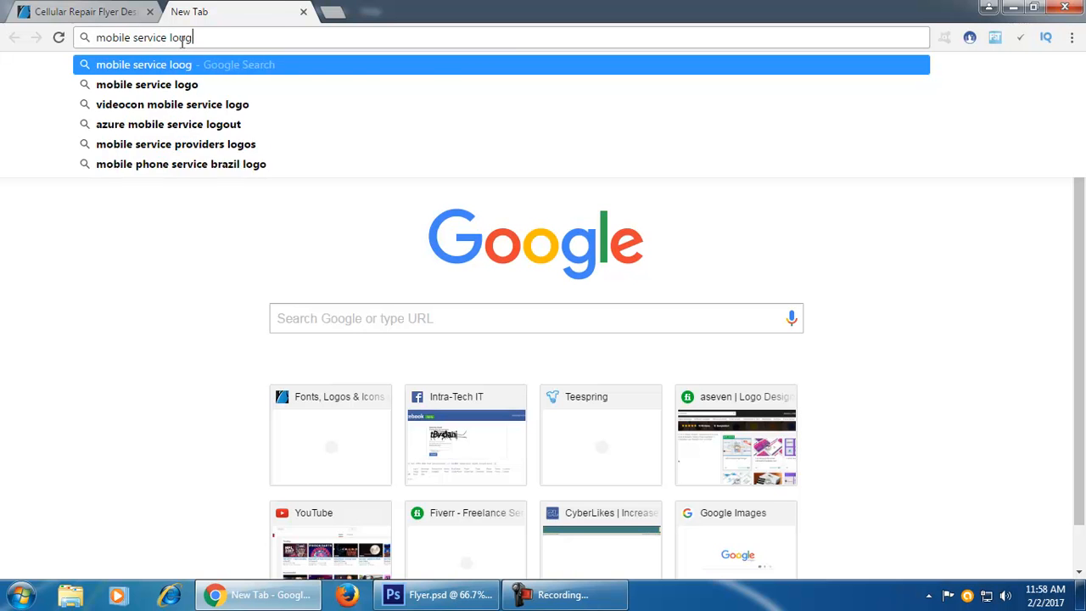
pyautogui.press('Return')
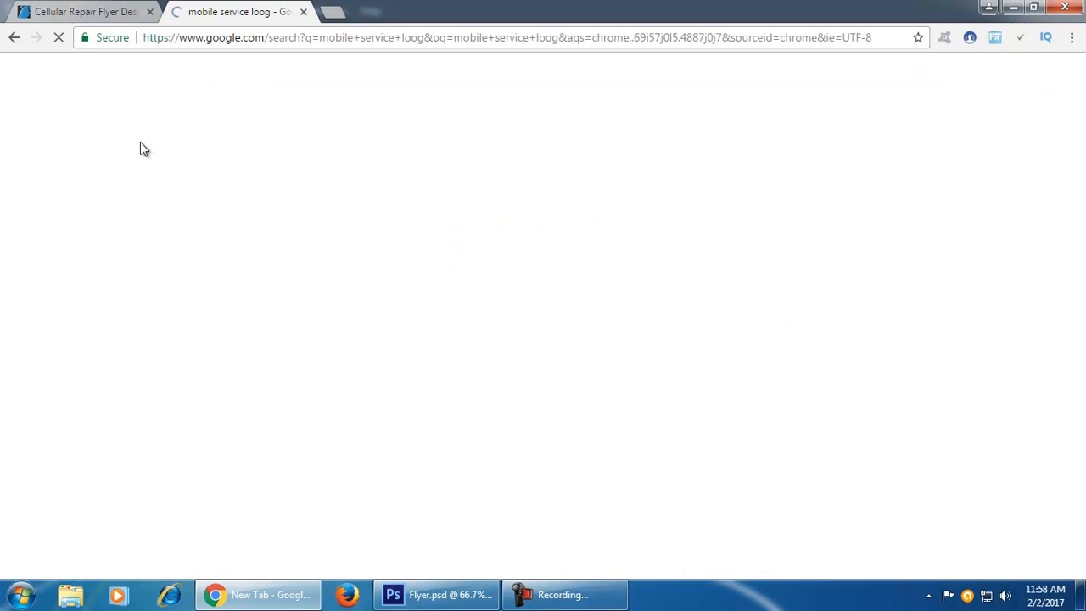
pyautogui.click(331, 204)
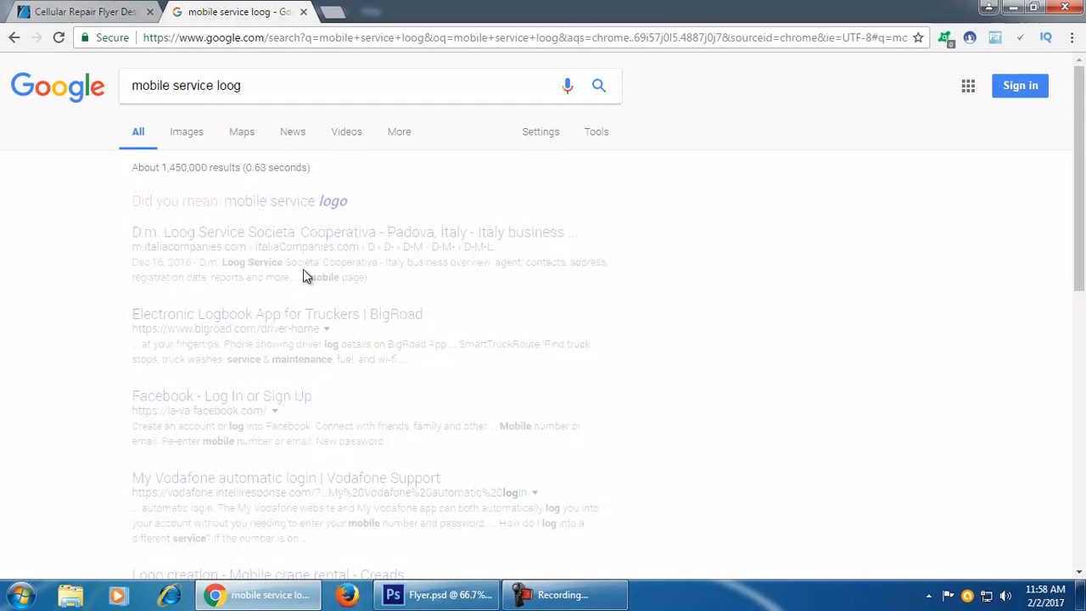
pyautogui.click(191, 138)
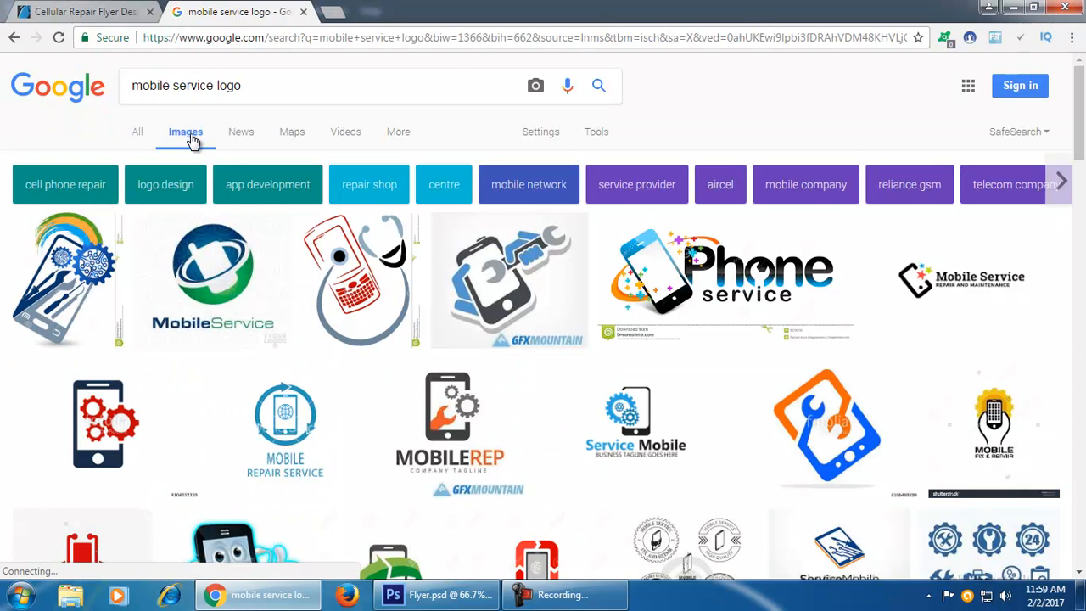
# - Copy the MOBILEREP logo image from the search results and paste it into the Flyer document in Photoshop
pyautogui.click(441, 435)
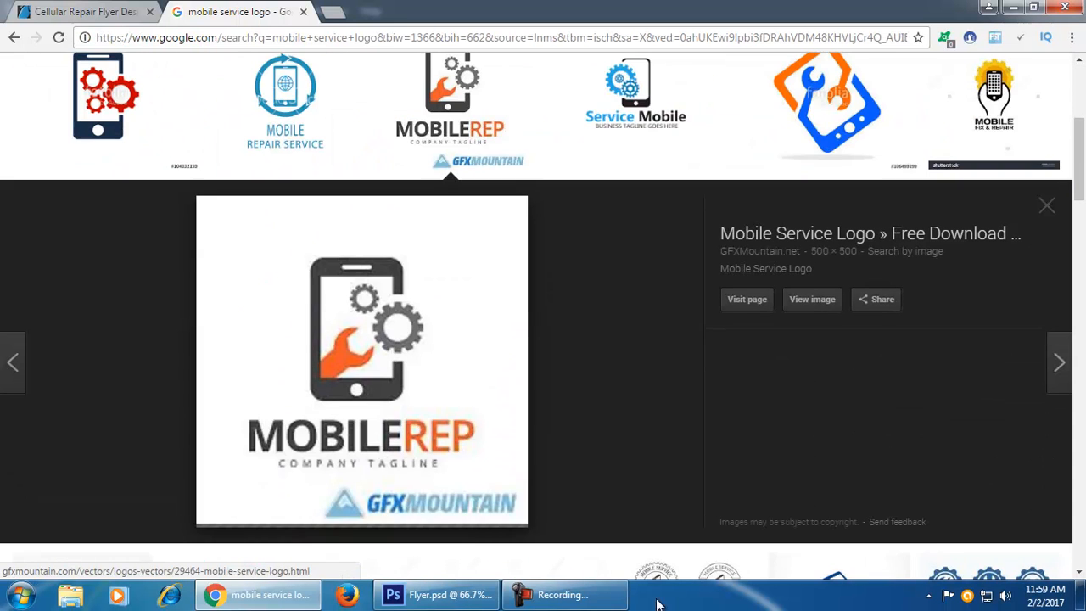
pyautogui.scroll(4, 509, 399)
pyautogui.scroll(-4, 449, 322)
pyautogui.click(491, 355)
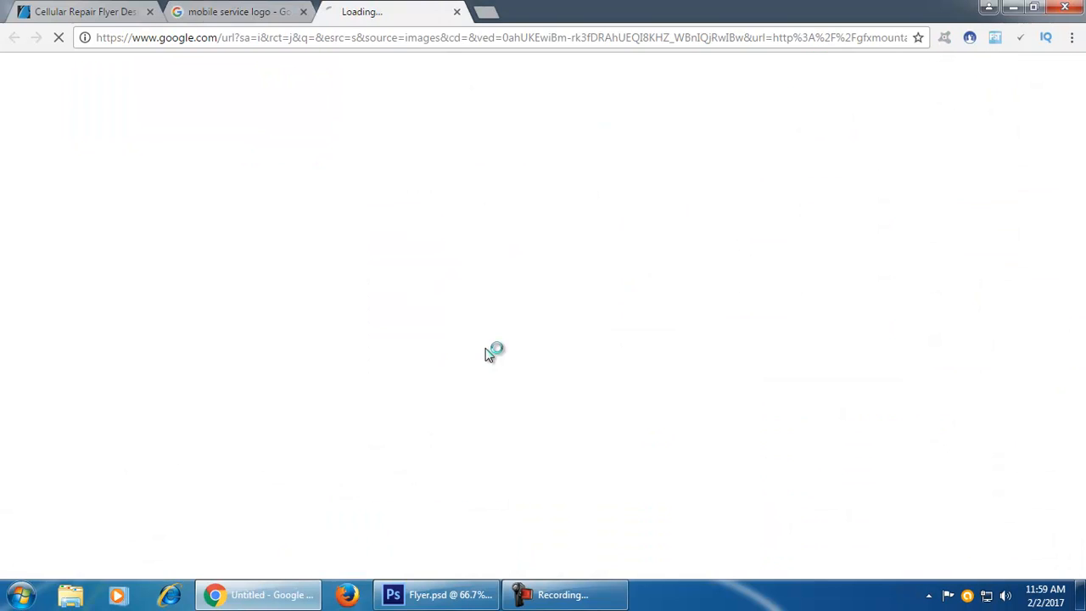
pyautogui.click(457, 11)
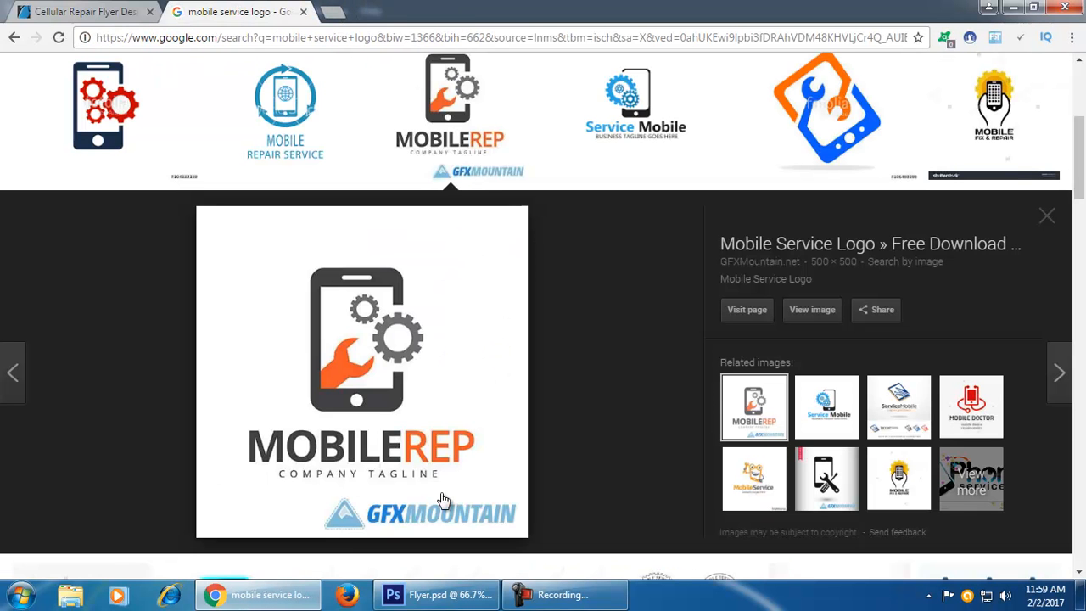
pyautogui.rightClick(482, 383)
pyautogui.click(535, 302)
pyautogui.click(462, 595)
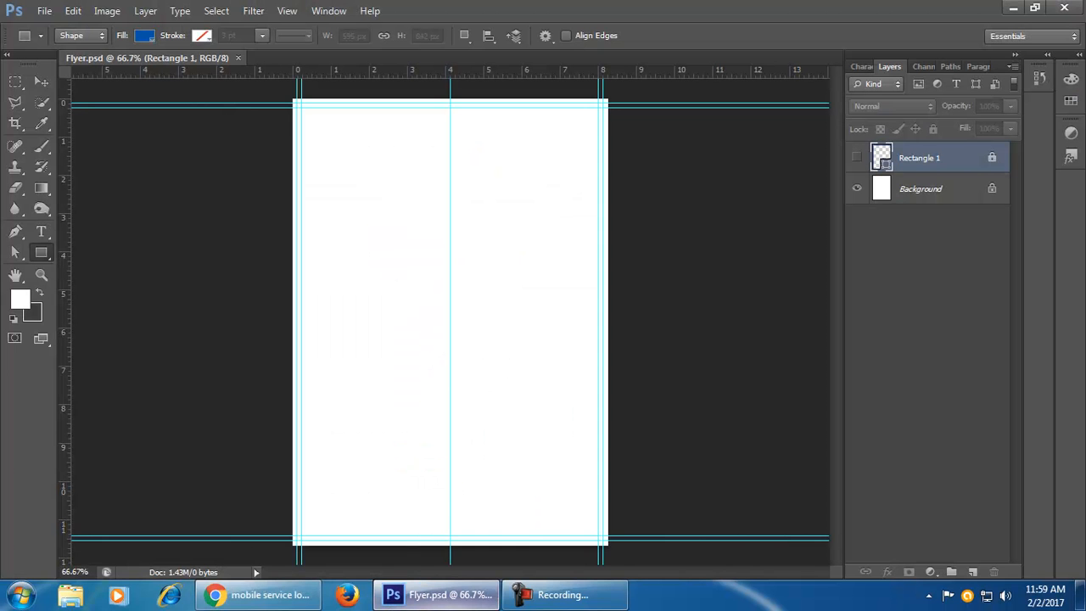
pyautogui.hotkey('ctrl', 'v')
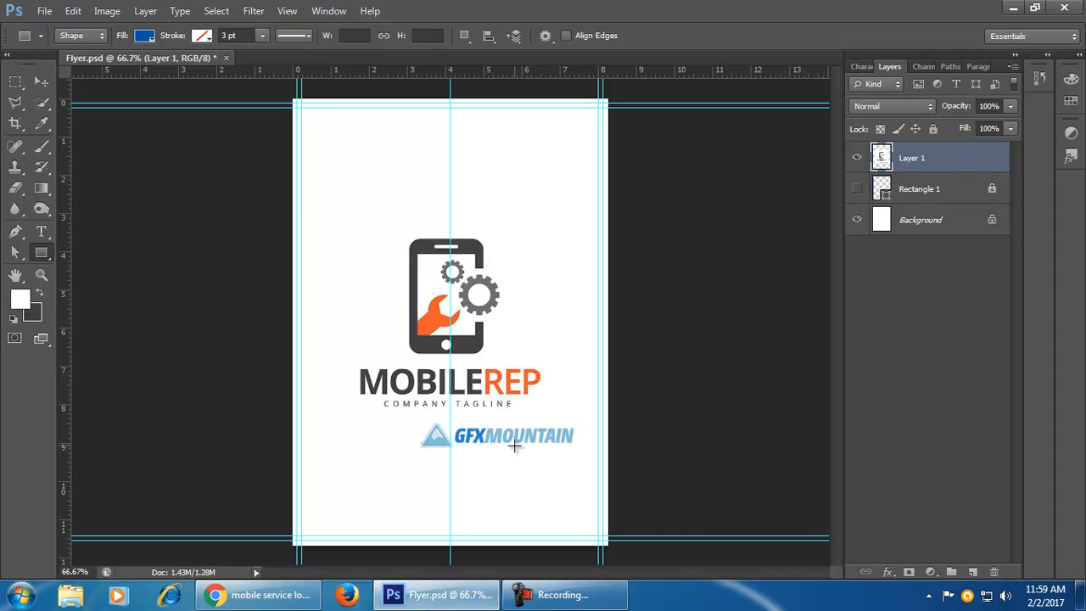
pyautogui.hotkey('ctrl', 't')
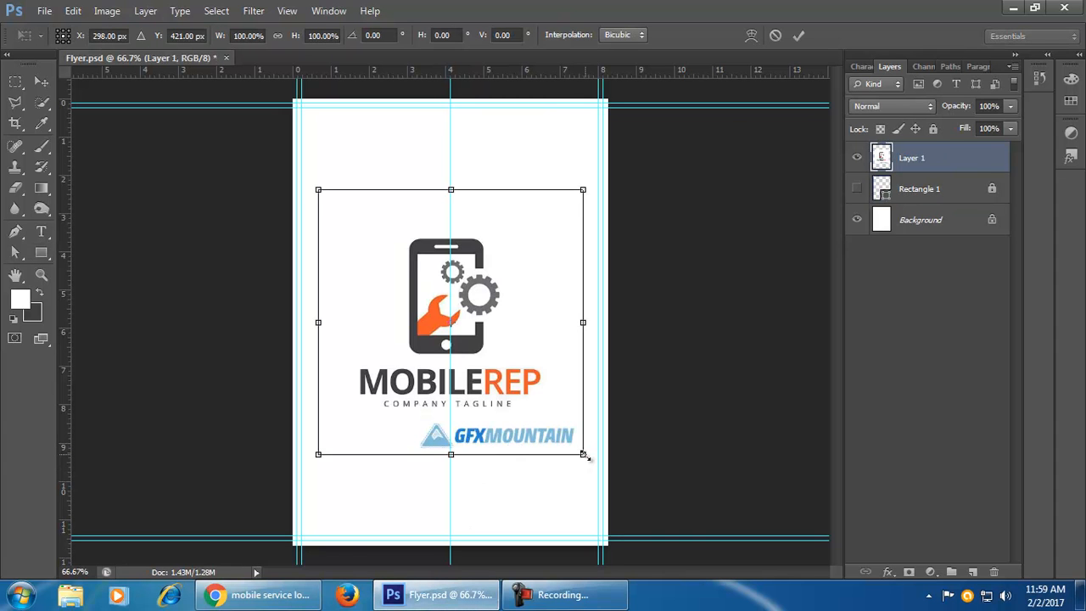
pyautogui.click(799, 35)
pyautogui.hotkey('ctrl', 't')
pyautogui.click(798, 35)
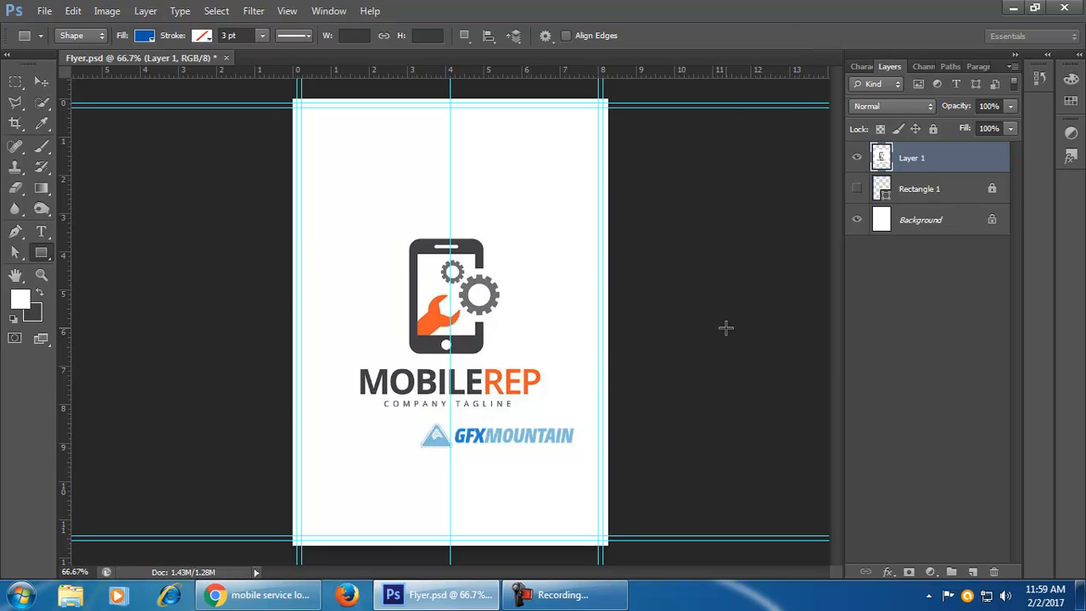
# - Move the pasted MOBILEREP logo up about 0.75 inch with the Move tool and deselect its layer
pyautogui.click(41, 81)
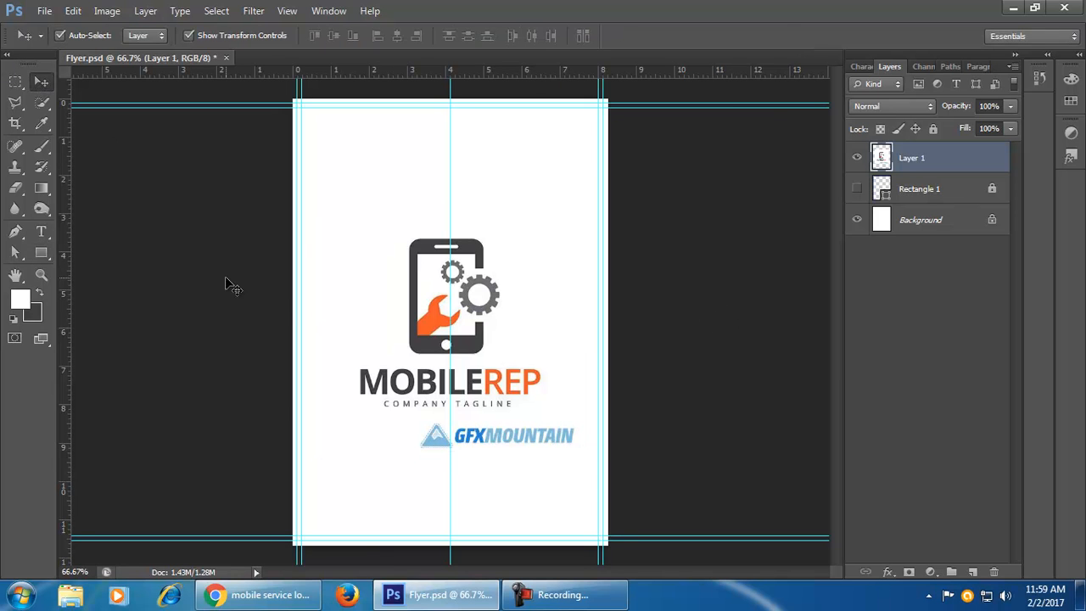
pyautogui.moveTo(521, 388); pyautogui.dragTo(519, 359)
pyautogui.click(686, 408)
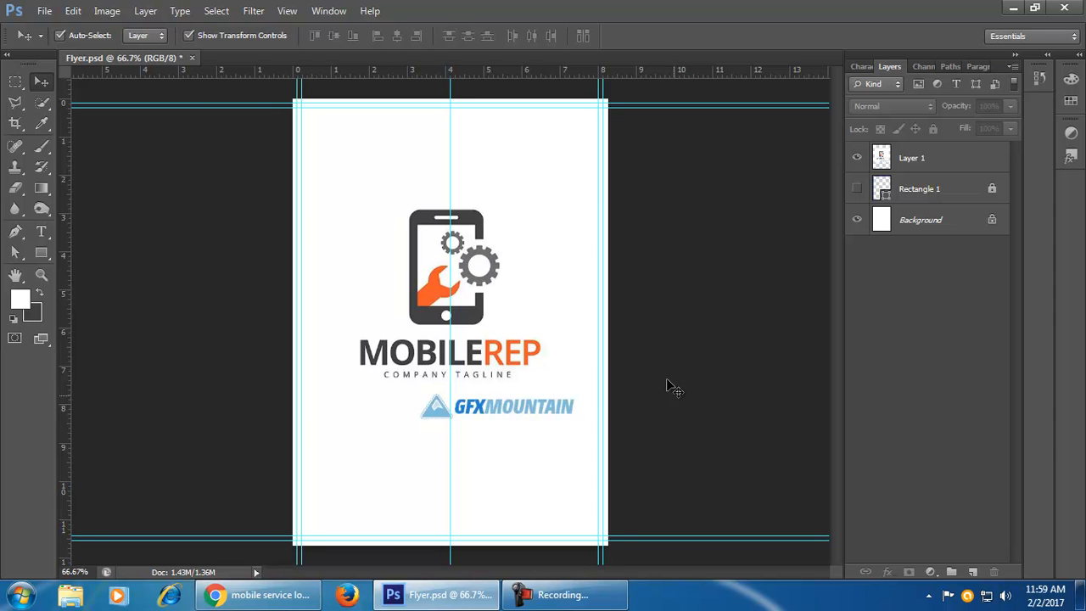
# - Hide the white Background layer behind the pasted logo
pyautogui.scroll(2, 679, 352)
pyautogui.press('alt')
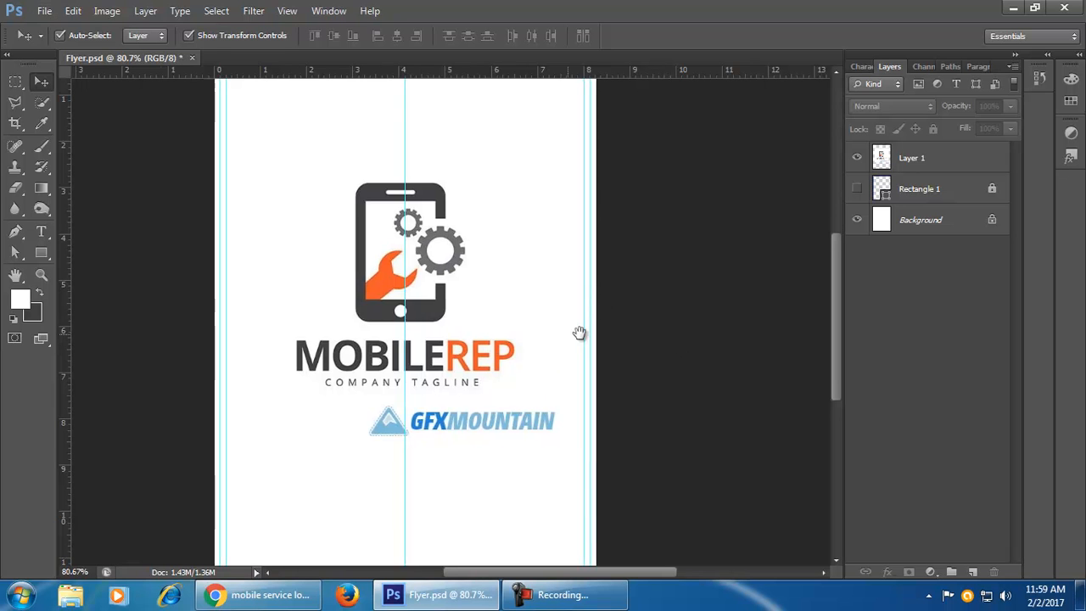
pyautogui.moveTo(577, 332); pyautogui.dragTo(645, 388)
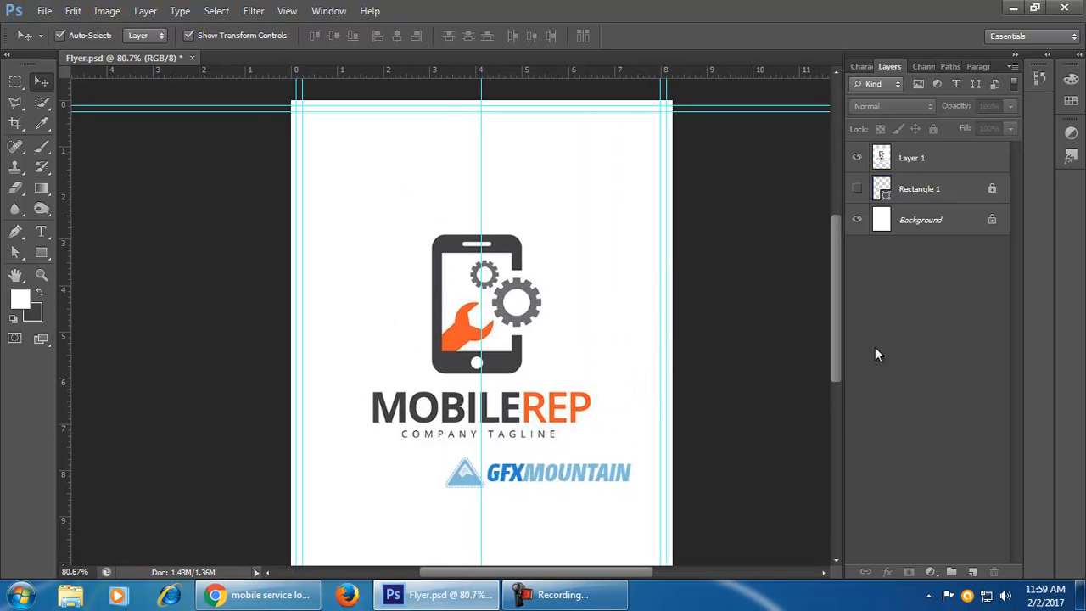
pyautogui.click(857, 220)
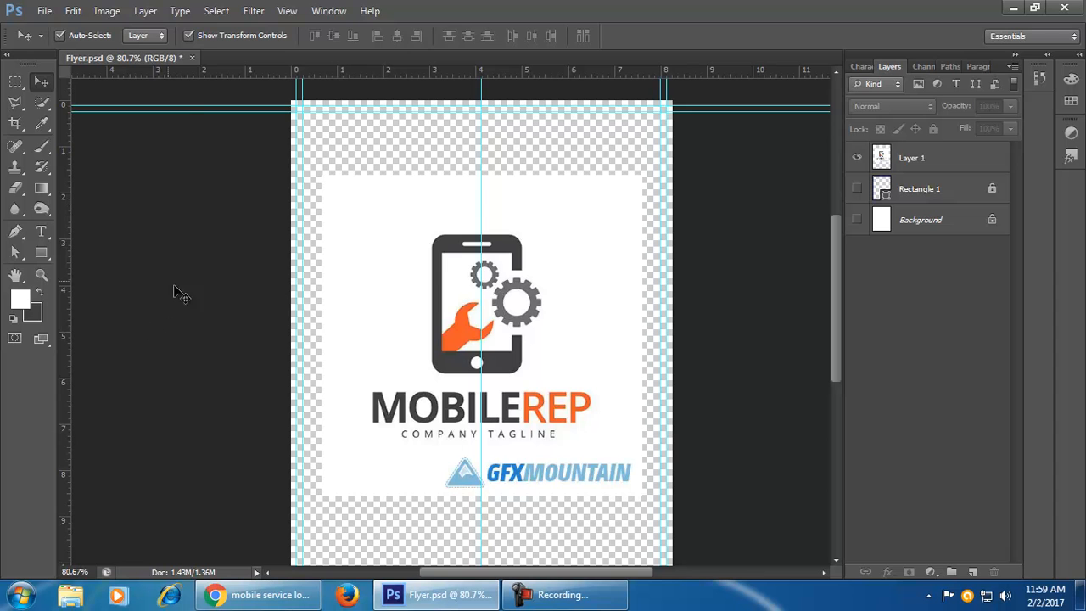
# - Activate the Magic Wand tool and select the logo's layer, Layer 1
pyautogui.click(42, 105)
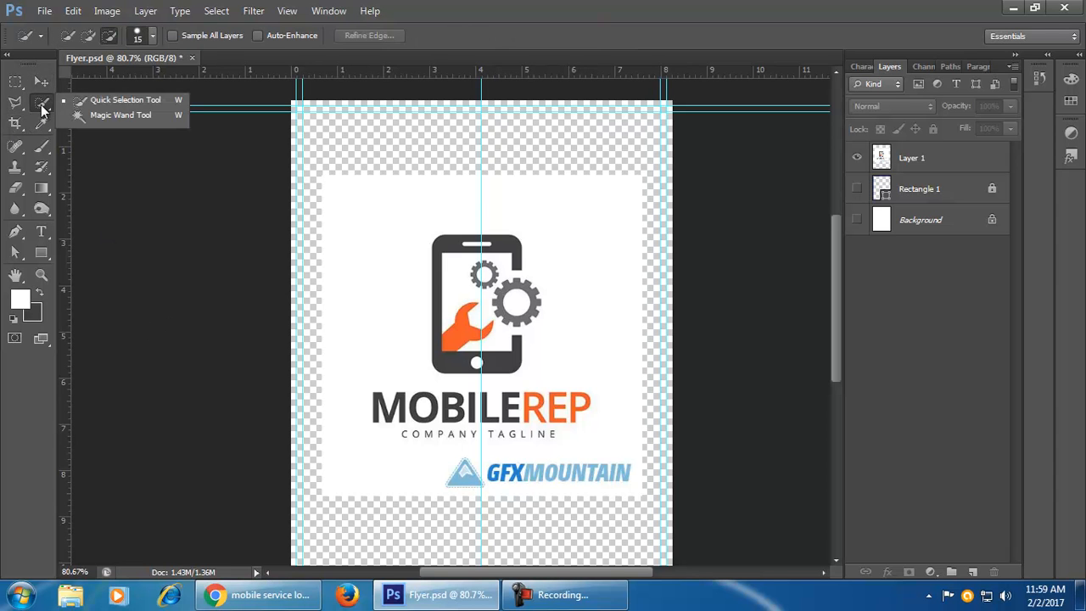
pyautogui.click(106, 116)
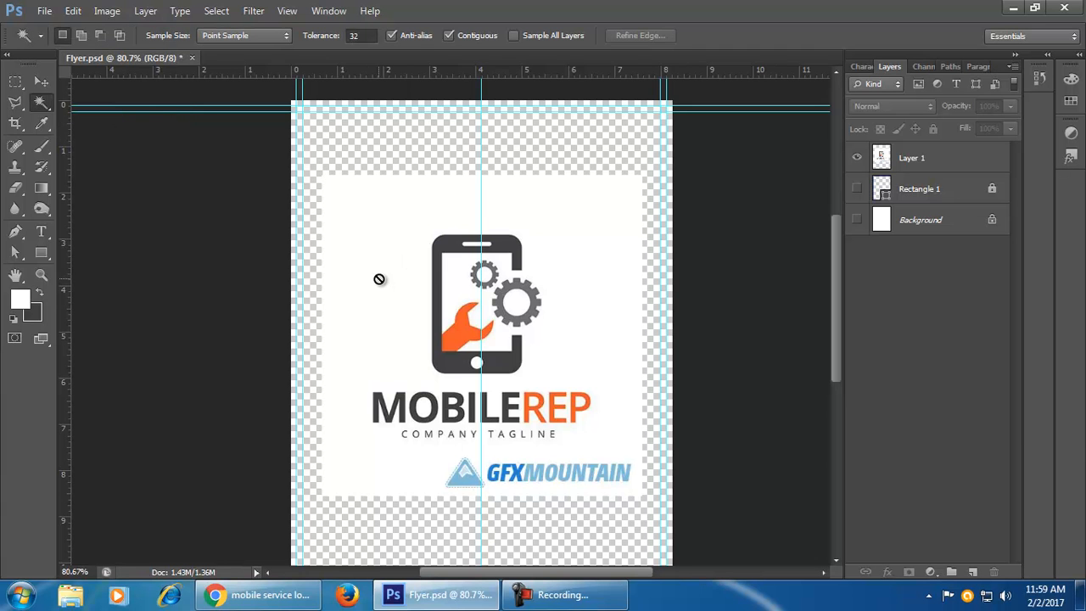
pyautogui.click(881, 170)
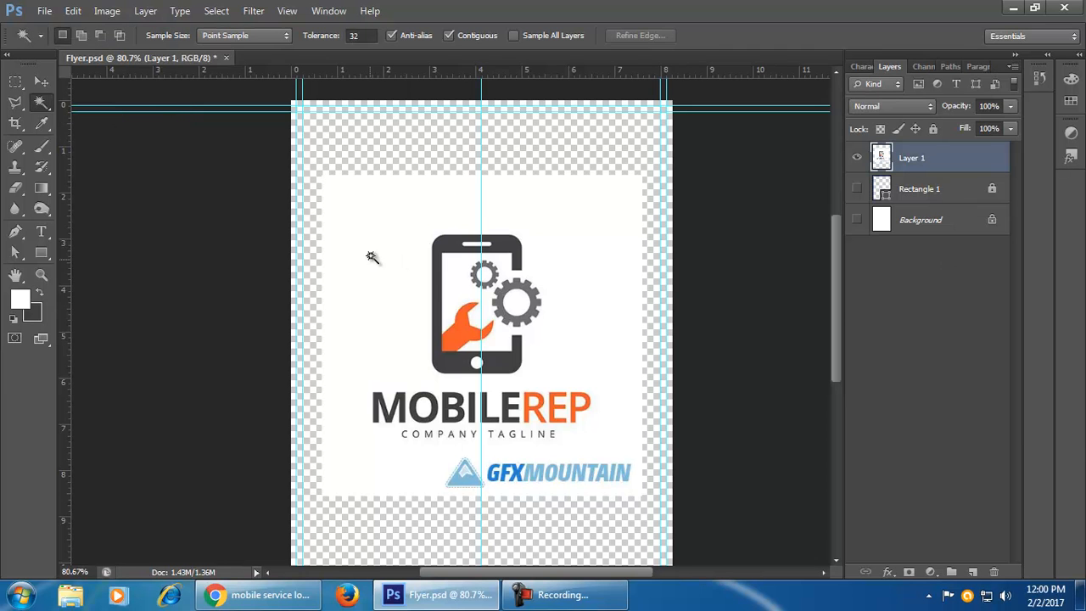
pyautogui.click(357, 228)
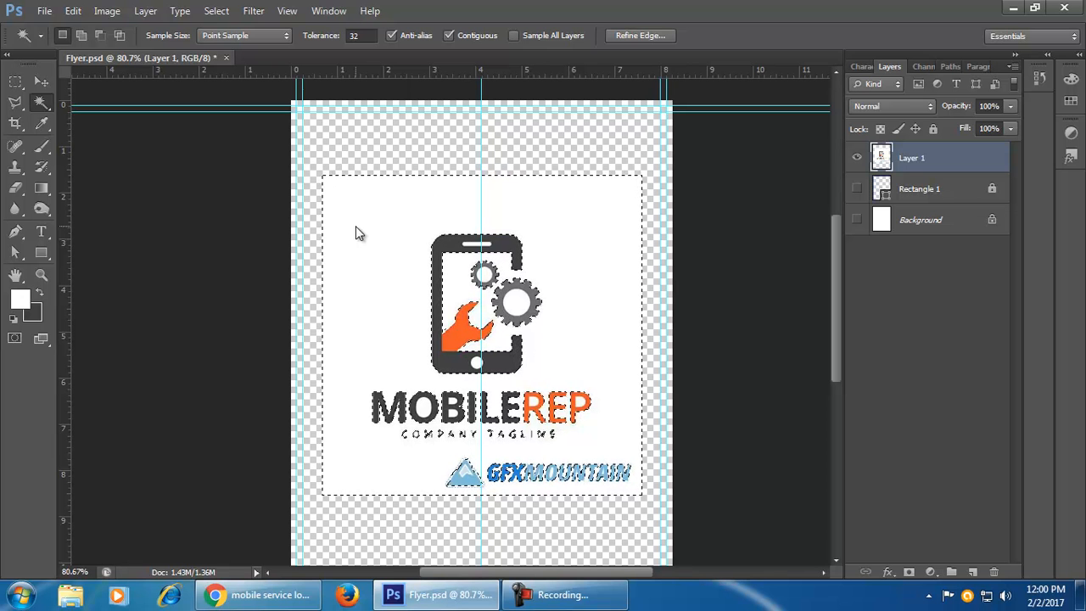
pyautogui.press('Delete')
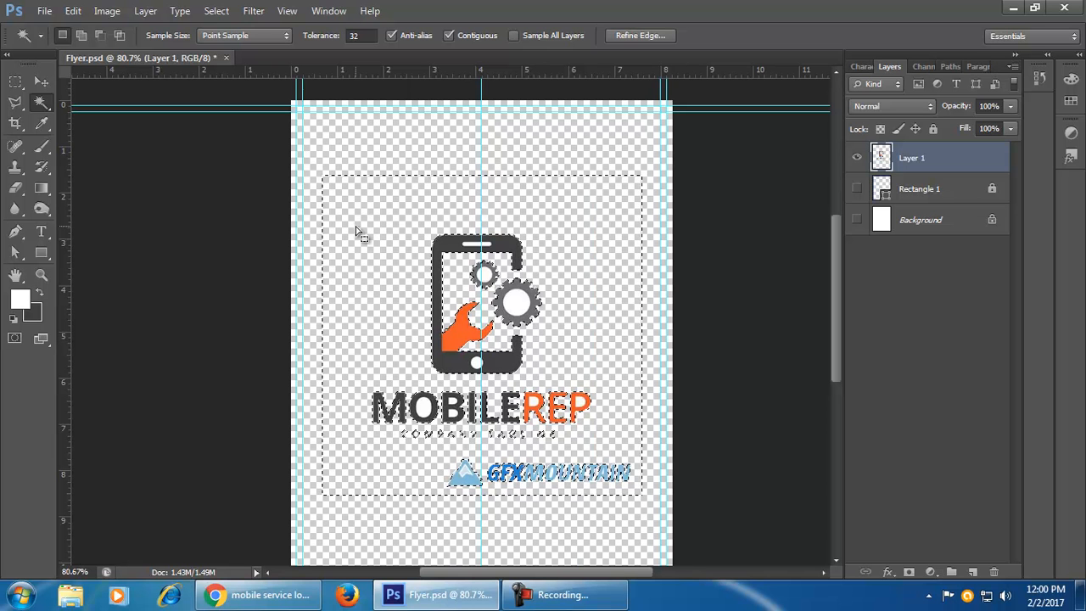
pyautogui.hotkey('ctrl', 'd')
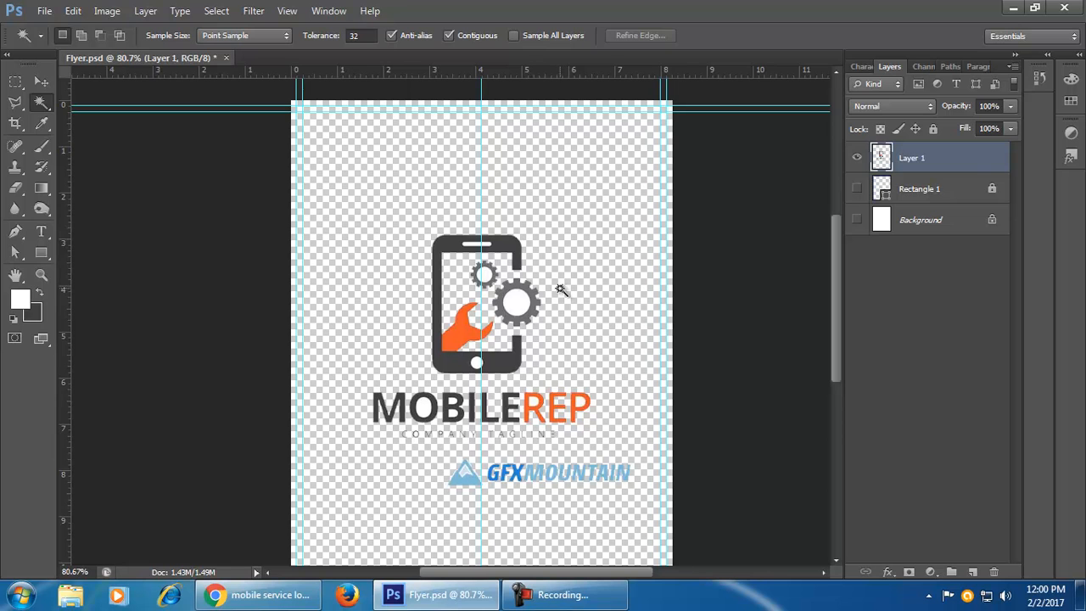
pyautogui.click(519, 308)
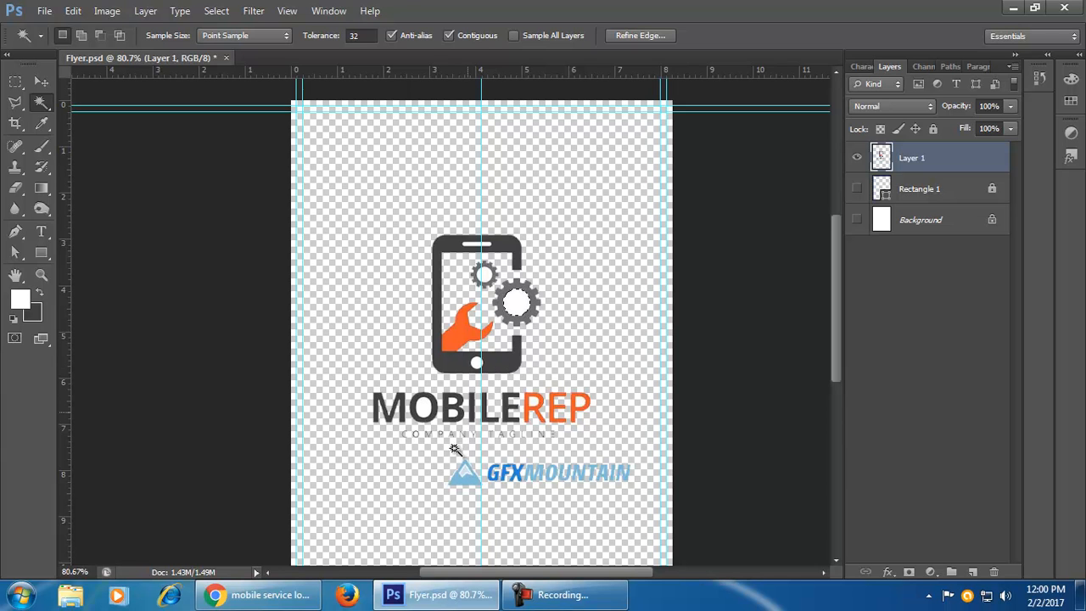
pyautogui.click(445, 514)
pyautogui.hotkey('ctrl', 'z')
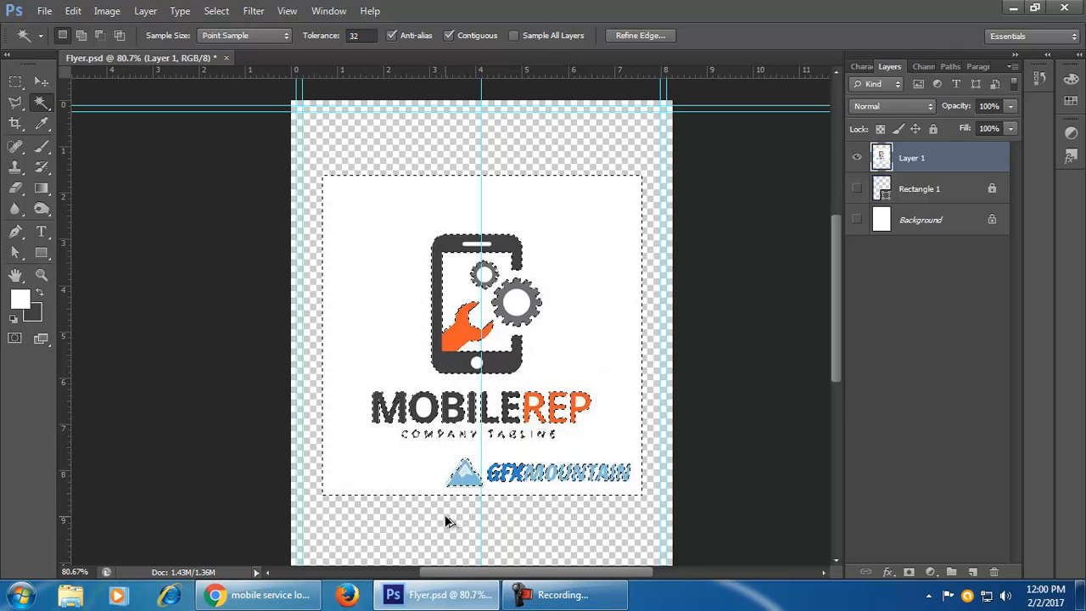
pyautogui.hotkey('ctrl', 'd')
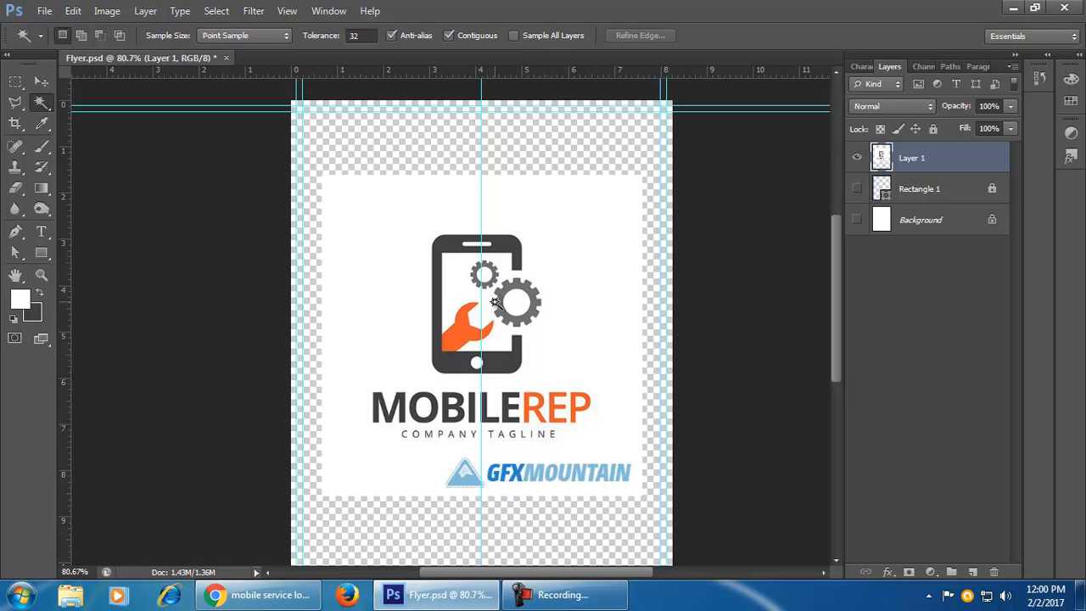
# - Delete the white background around the MOBILEREP logo and the white centres of both gears using Magic Wand selections
pyautogui.click(384, 312)
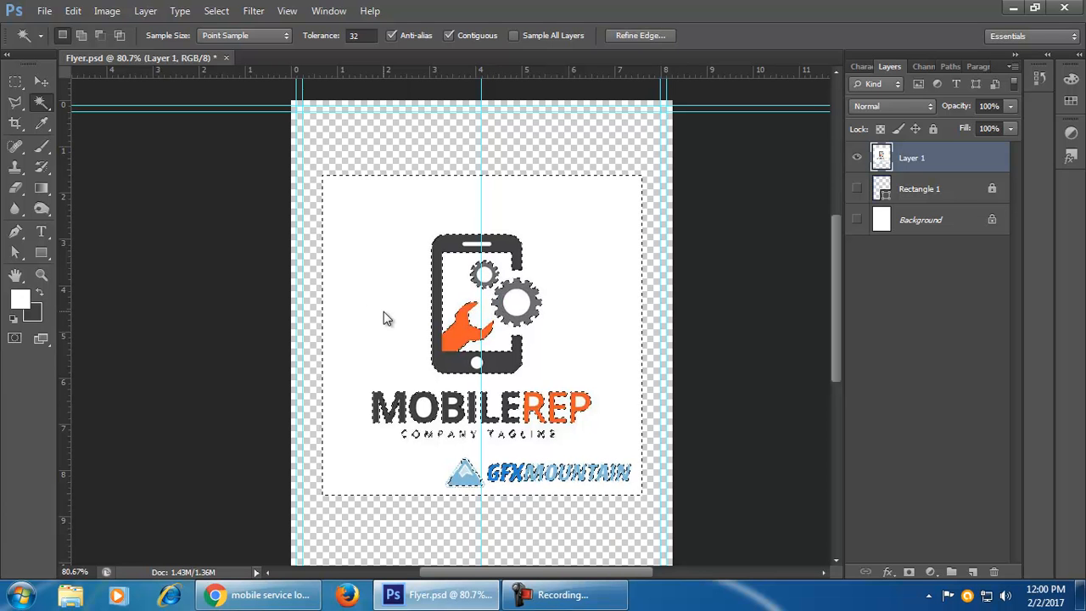
pyautogui.press('Delete')
pyautogui.hotkey('ctrl', 'd')
pyautogui.click(516, 304)
pyautogui.press('Delete')
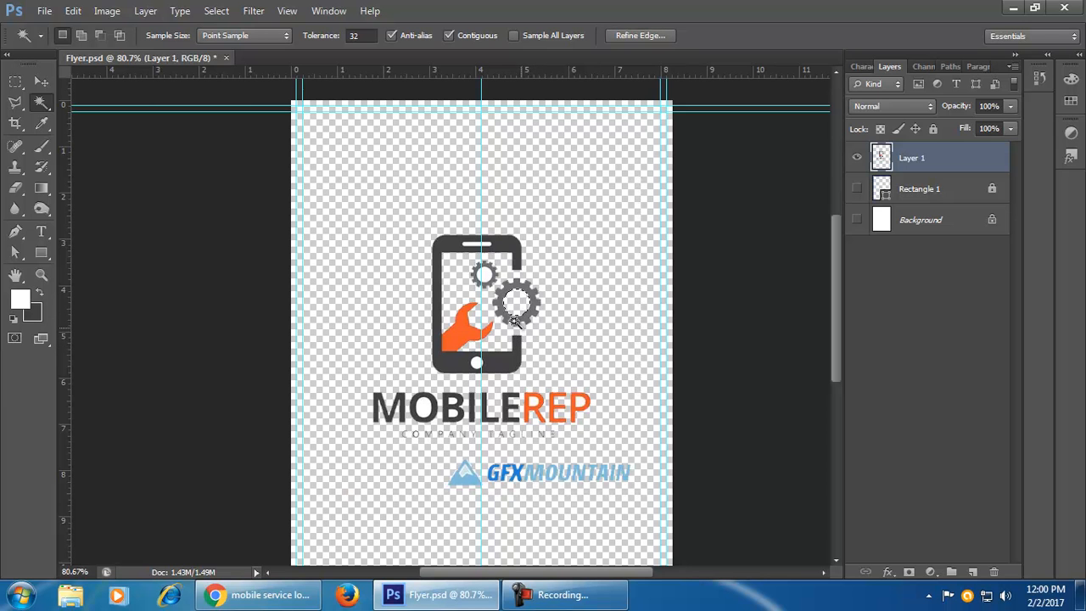
pyautogui.click(487, 276)
pyautogui.press('Delete')
pyautogui.hotkey('ctrl', 'd')
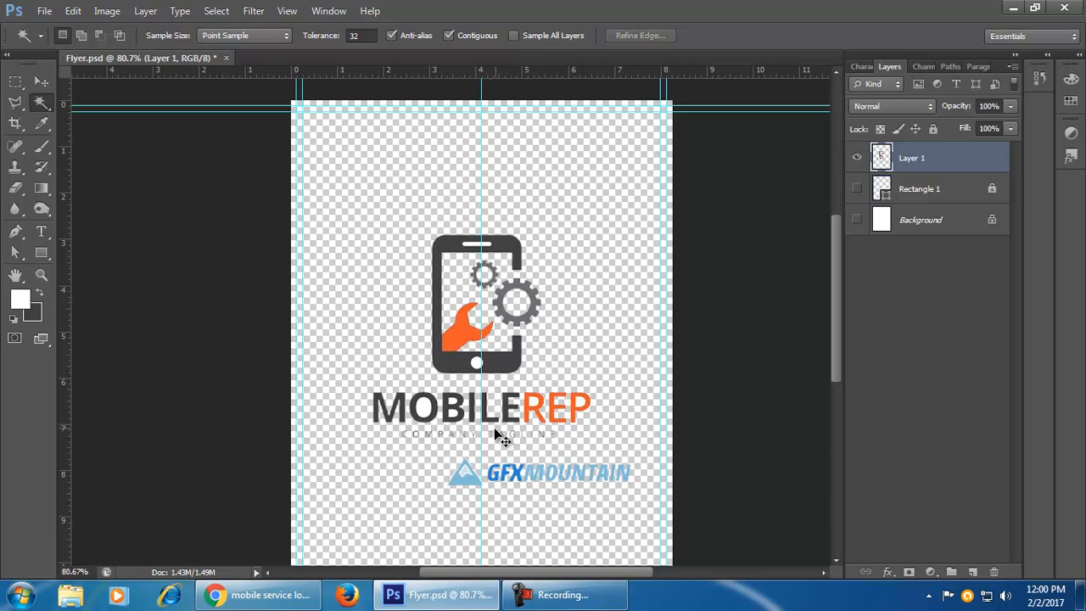
# - Delete the enclosed white areas inside the MOBILEREP letters, including the O, B and P, and deselect
pyautogui.scroll(2, 555, 454)
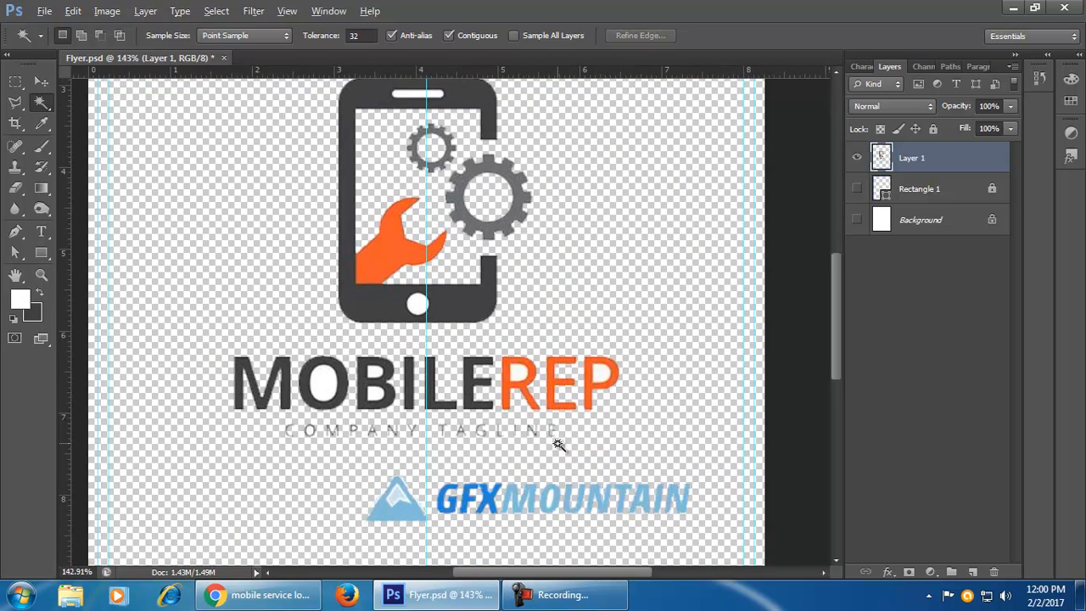
pyautogui.click(329, 388)
pyautogui.press('Delete')
pyautogui.click(374, 373)
pyautogui.click(375, 394)
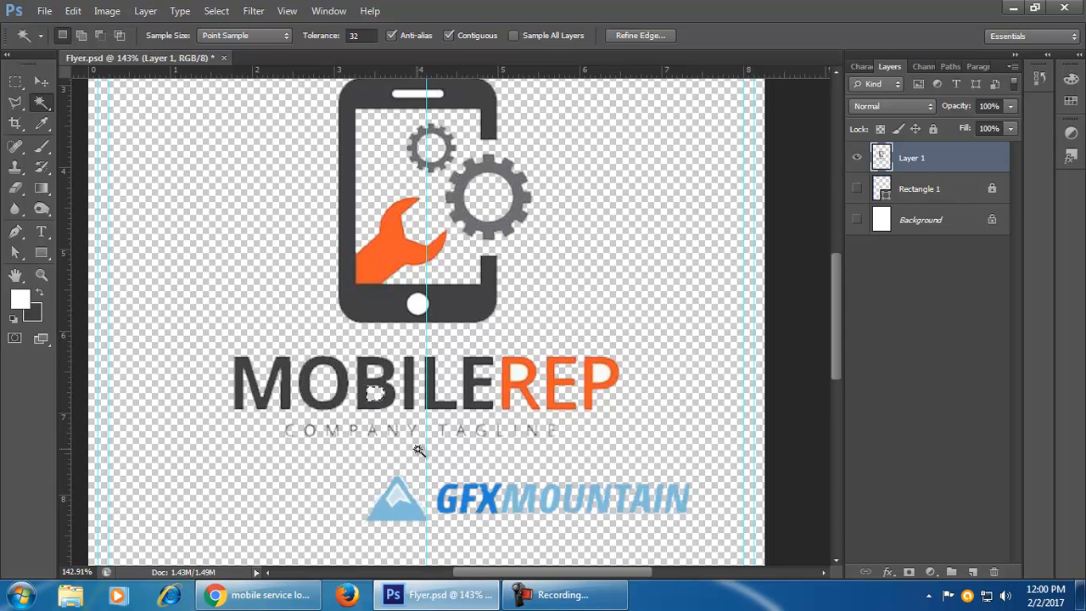
pyautogui.click(599, 378)
pyautogui.press('Delete')
pyautogui.hotkey('ctrl', 'd')
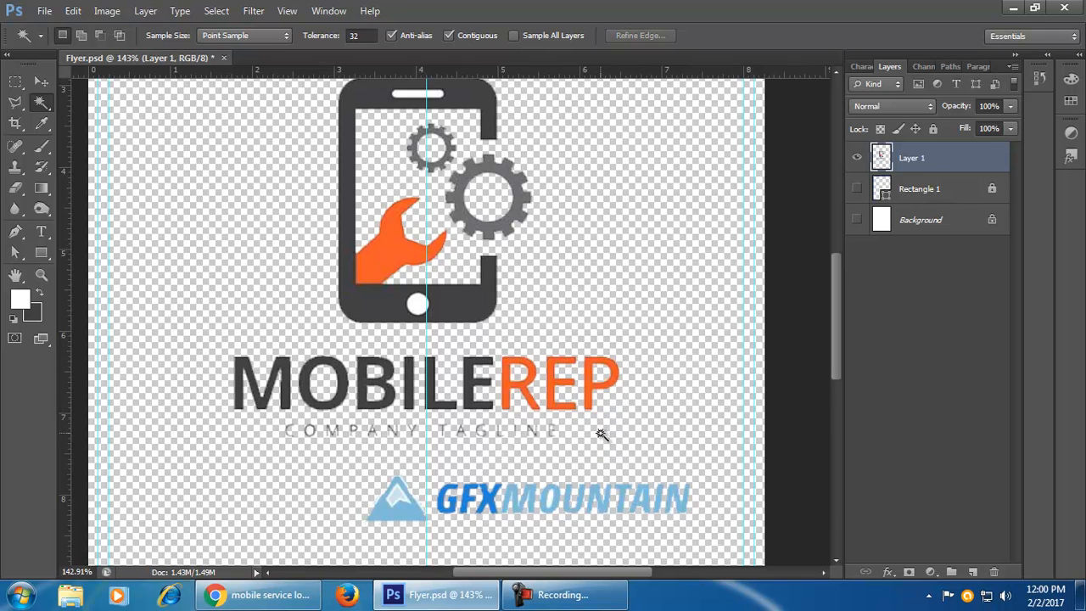
# - Delete the white fill of the phone's home button and speaker slot, leaving nothing selected
pyautogui.click(417, 306)
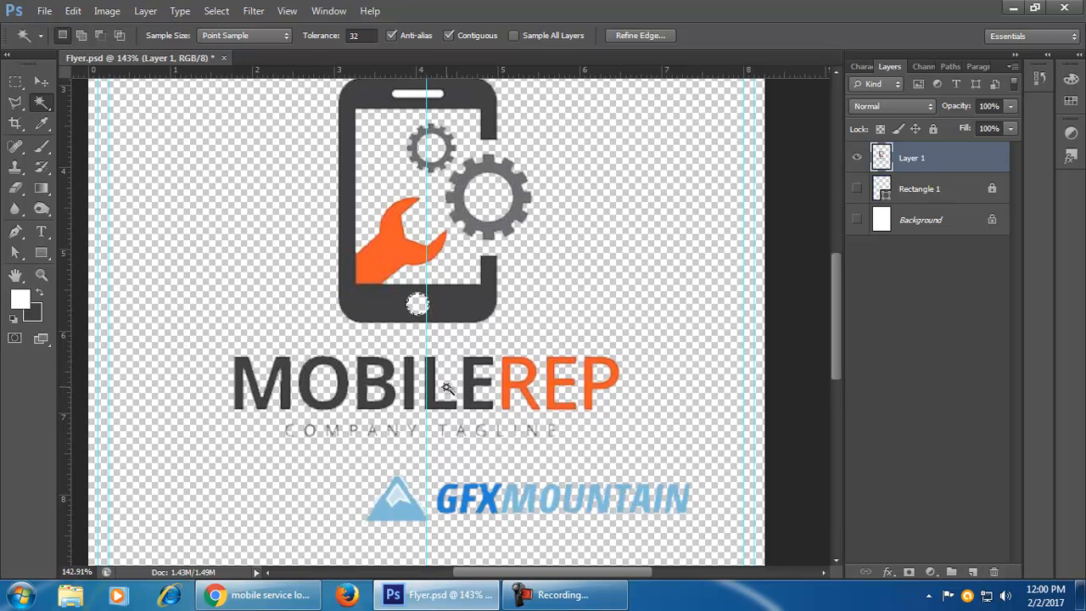
pyautogui.press('Delete')
pyautogui.hotkey('ctrl', 'd')
pyautogui.scroll(2, 458, 386)
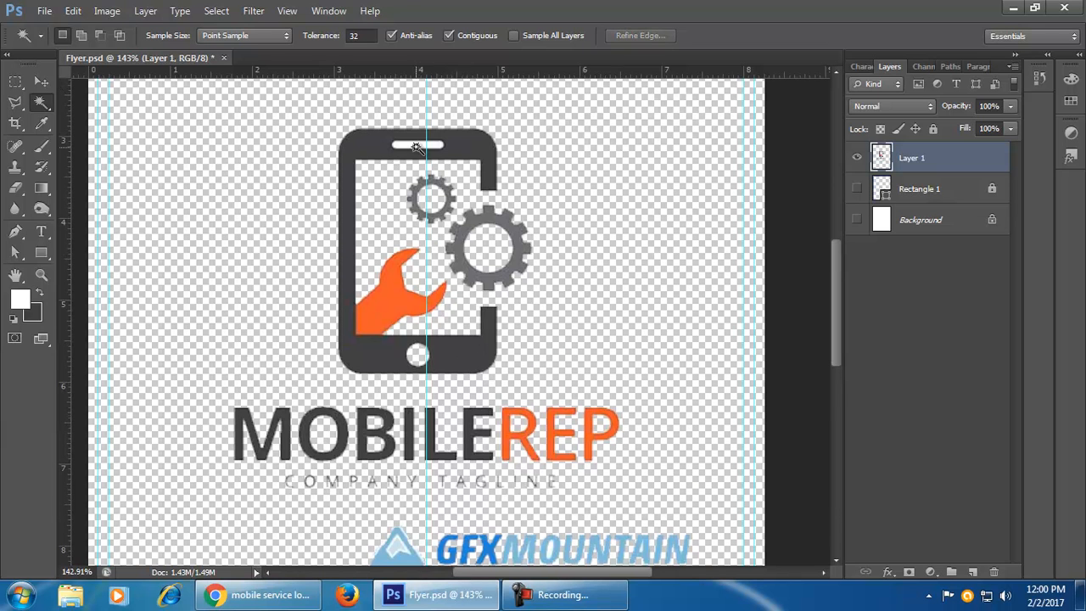
pyautogui.click(416, 146)
pyautogui.press('Delete')
pyautogui.hotkey('ctrl', 'd')
# - Switch to the Rectangular Marquee tool for selecting the area around the GFXMOUNTAIN watermark
pyautogui.scroll(-3, 437, 233)
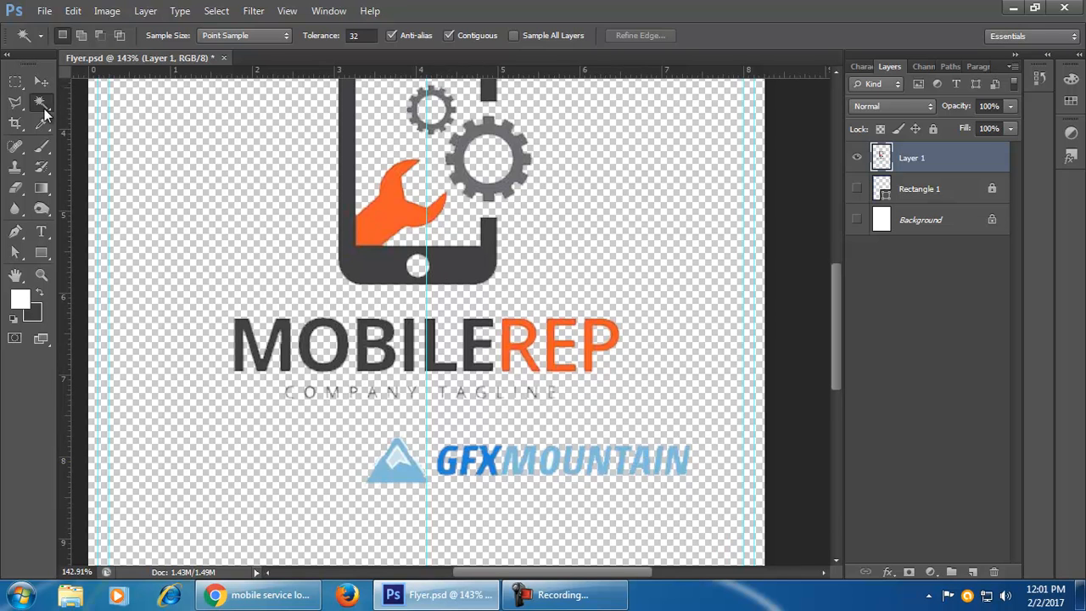
pyautogui.click(15, 81)
pyautogui.click(80, 82)
pyautogui.moveTo(382, 408); pyautogui.dragTo(508, 476)
pyautogui.hotkey('ctrl', 'd')
pyautogui.click(278, 268)
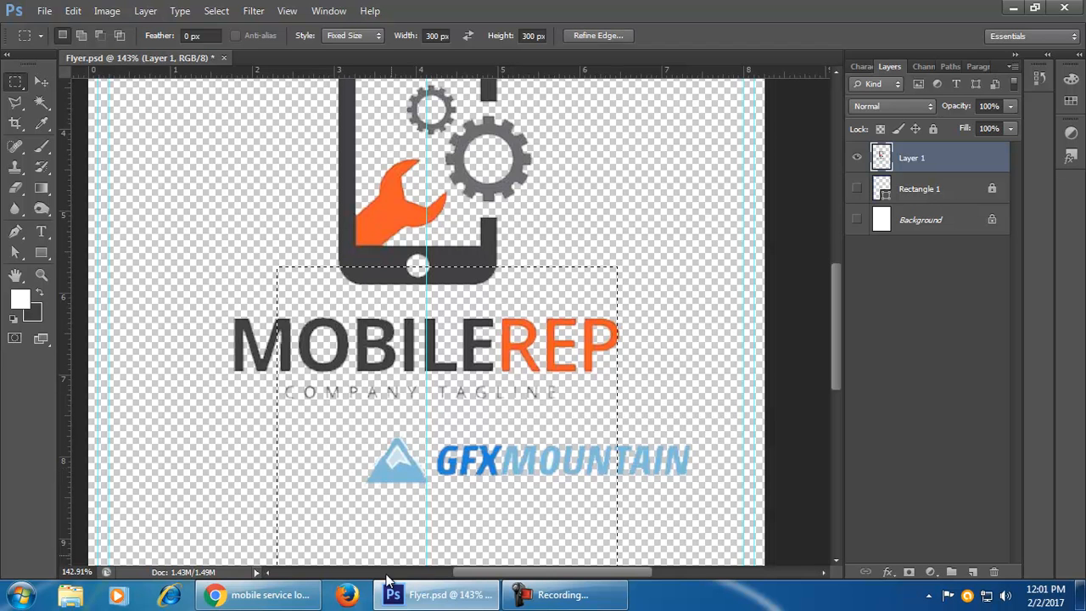
pyautogui.hotkey('ctrl', 'd')
pyautogui.click(244, 197)
pyautogui.hotkey('ctrl', 'd')
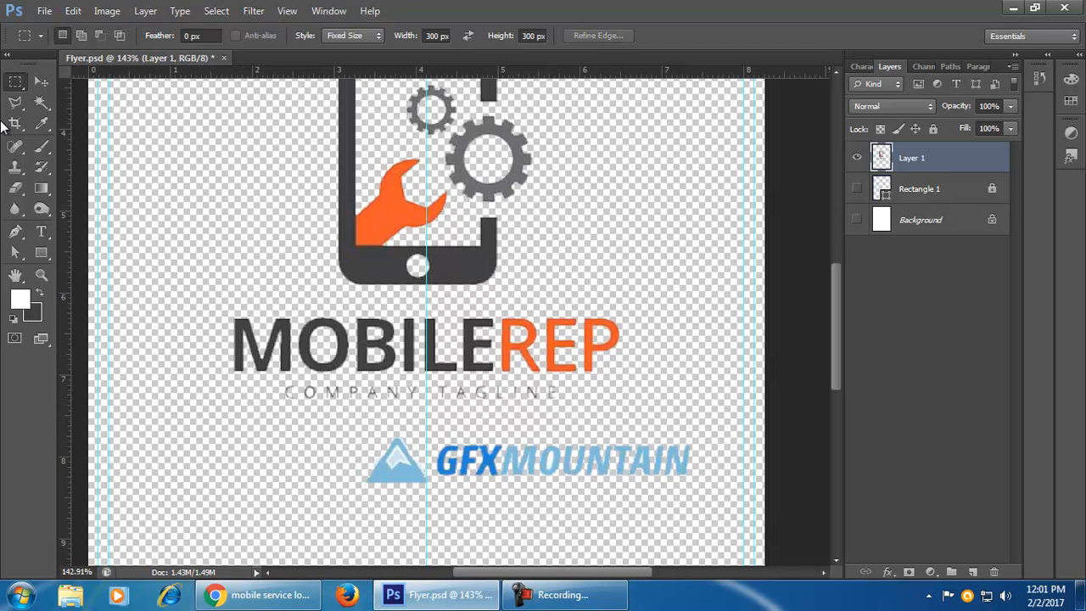
pyautogui.click(428, 36)
pyautogui.press('BackSpace')
pyautogui.click(533, 36)
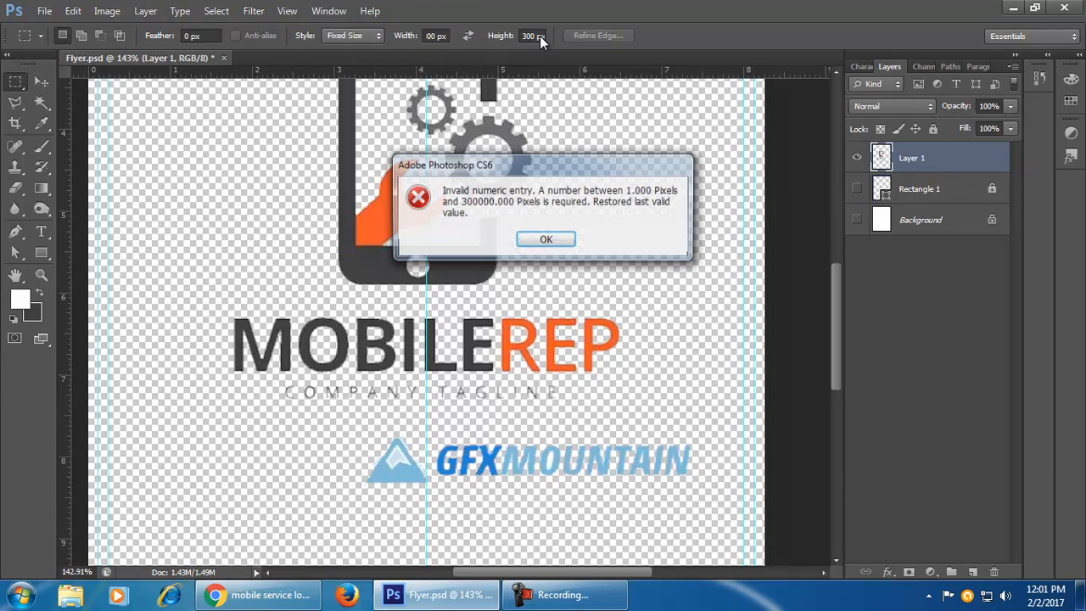
pyautogui.click(553, 240)
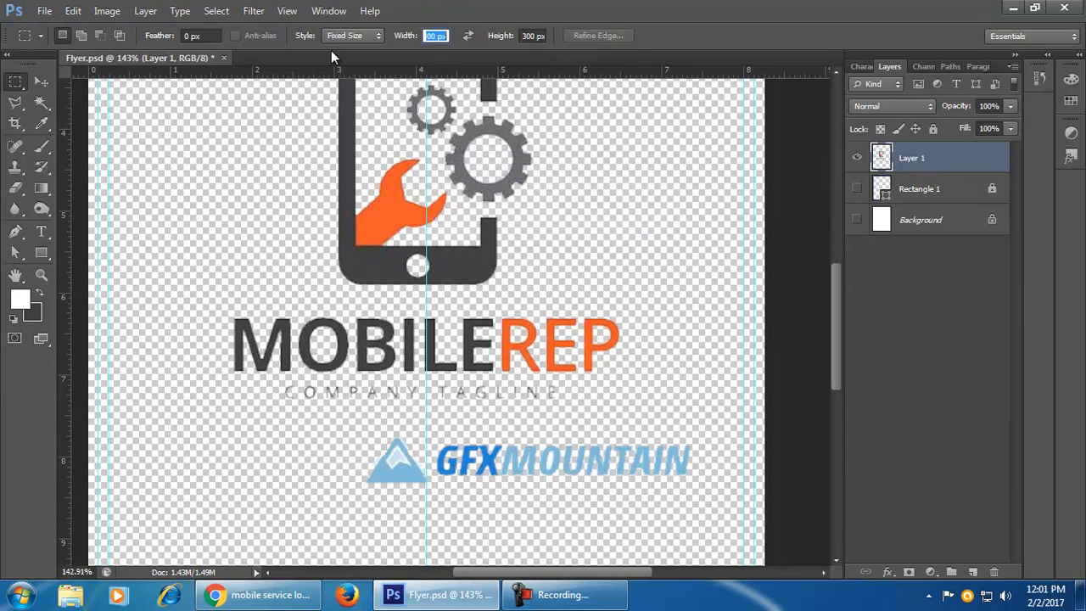
# - Set the marquee style to Normal, select the GFXMOUNTAIN watermark below the logo, delete it and deselect
pyautogui.click(349, 35)
pyautogui.click(365, 52)
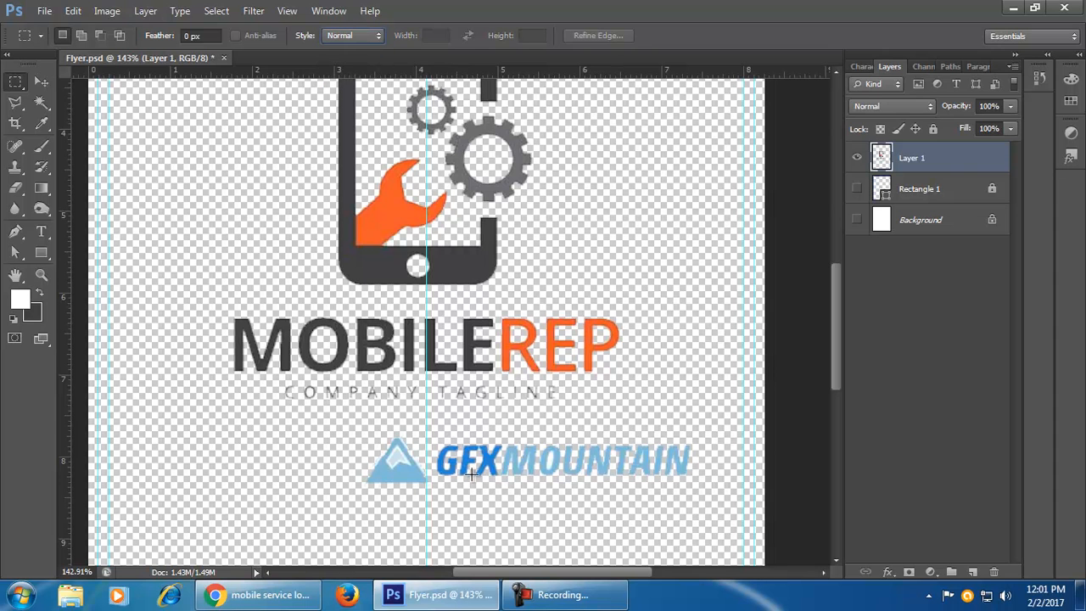
pyautogui.moveTo(356, 431); pyautogui.dragTo(703, 501)
pyautogui.press('Delete')
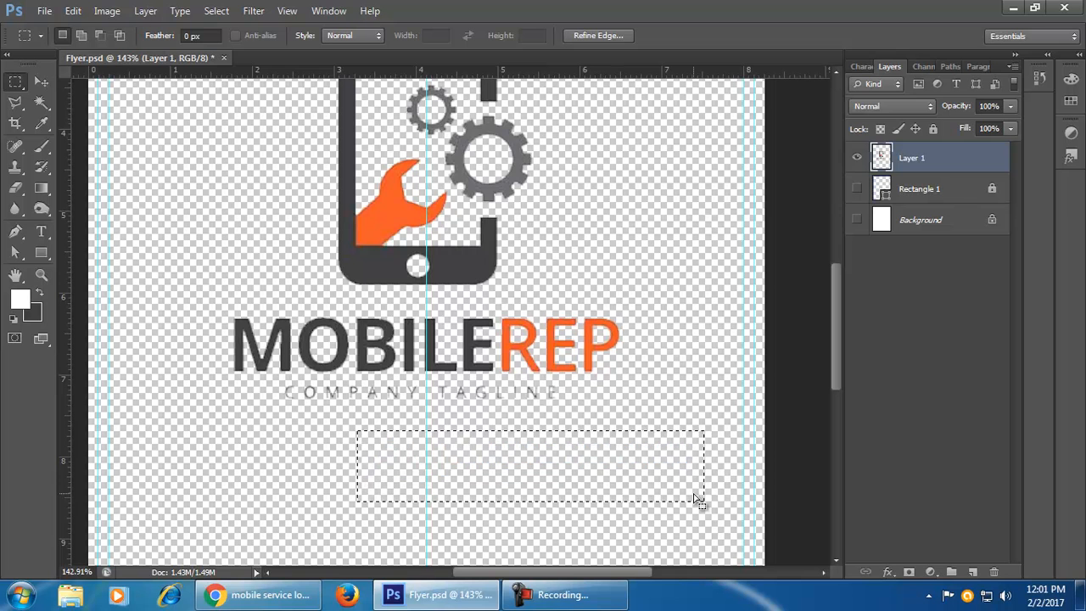
pyautogui.hotkey('ctrl', 'd')
pyautogui.scroll(-5, 466, 430)
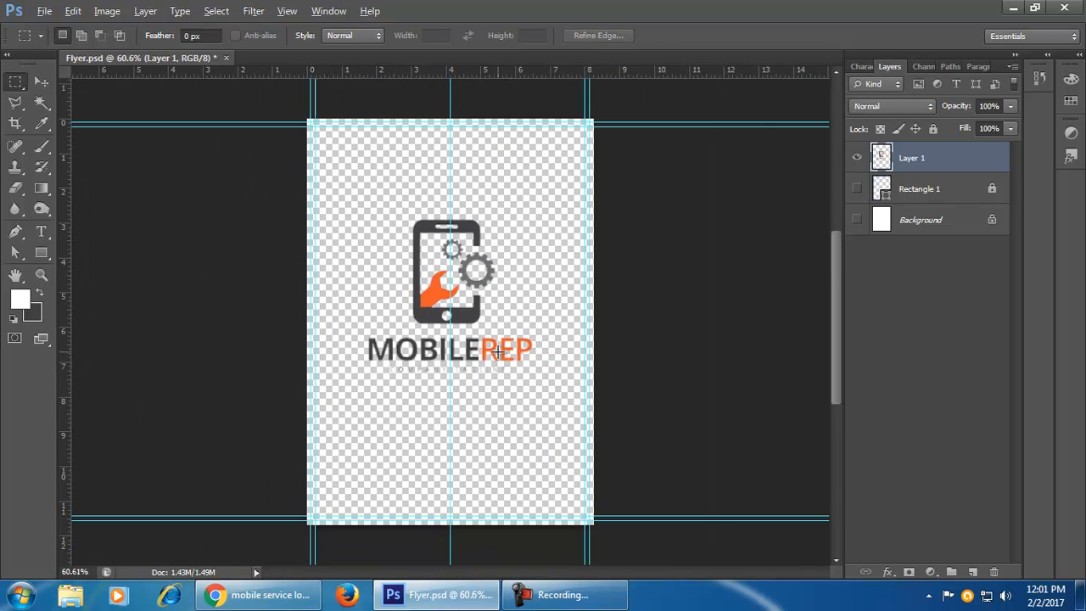
# - Show the white Background layer and scale the MOBILEREP logo down to about 1.5 inches wide about its centre
pyautogui.click(856, 220)
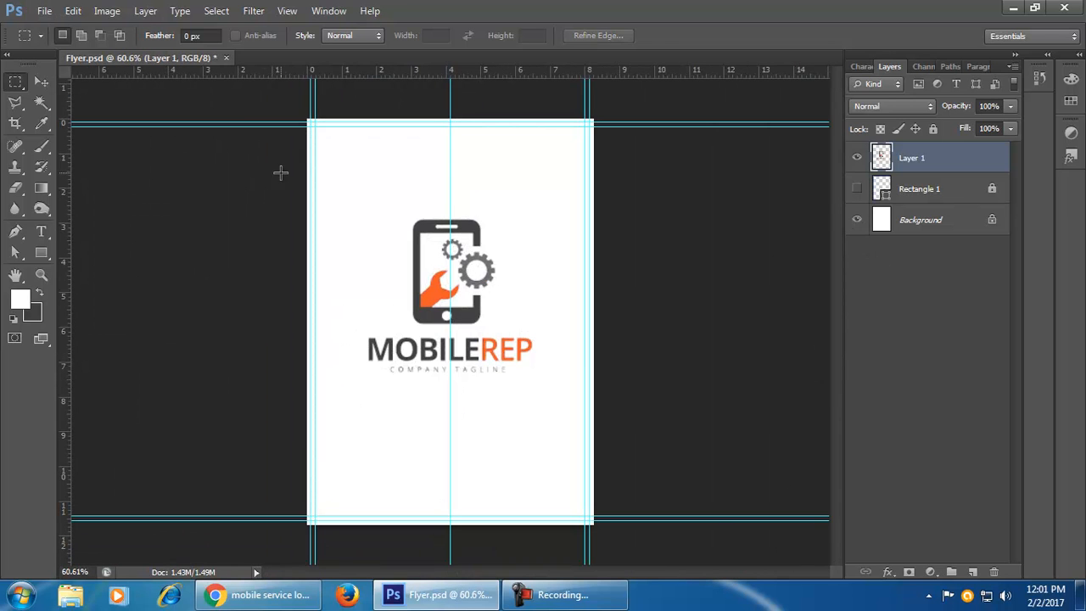
pyautogui.press('v')
pyautogui.moveTo(530, 375); pyautogui.dragTo(502, 293)
pyautogui.click(799, 35)
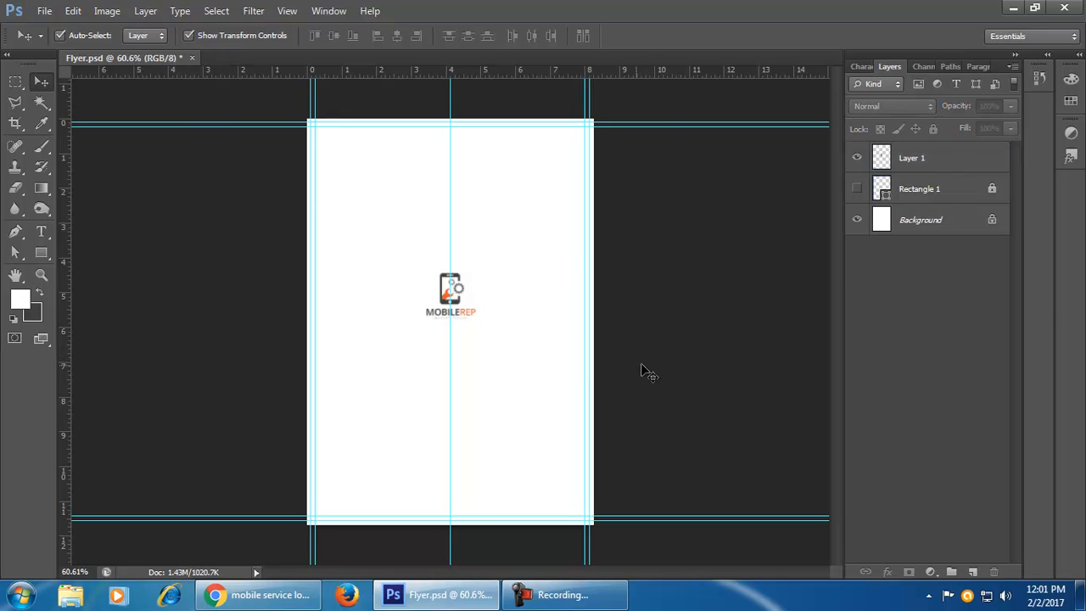
# - Move the reduced logo to the page's upper-left corner, just inside the margin guides, and deselect its layer
pyautogui.click(433, 294)
pyautogui.click(384, 222)
pyautogui.moveTo(433, 297); pyautogui.dragTo(348, 170)
pyautogui.click(263, 367)
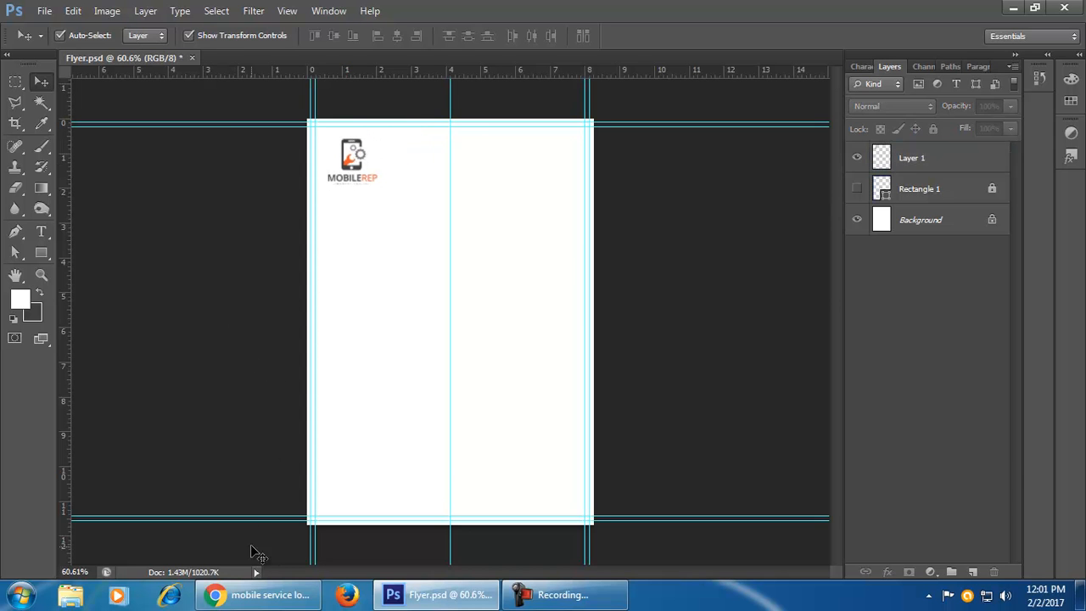
# - Switch to Chrome and close the mobile service logo search tab to return to the Cellular Repair Flyer reference page
pyautogui.click(259, 594)
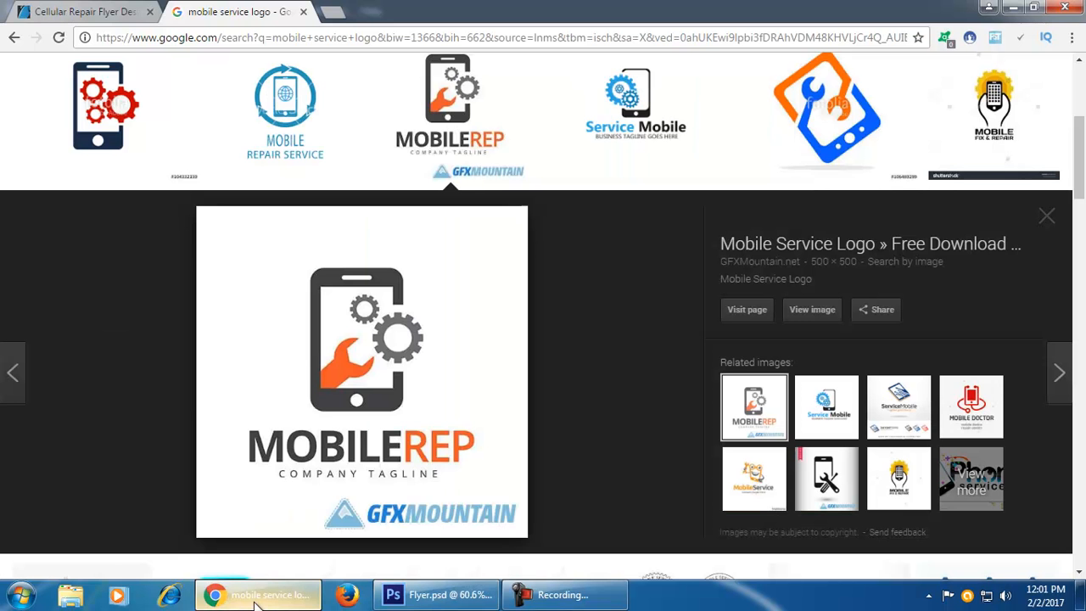
pyautogui.click(303, 12)
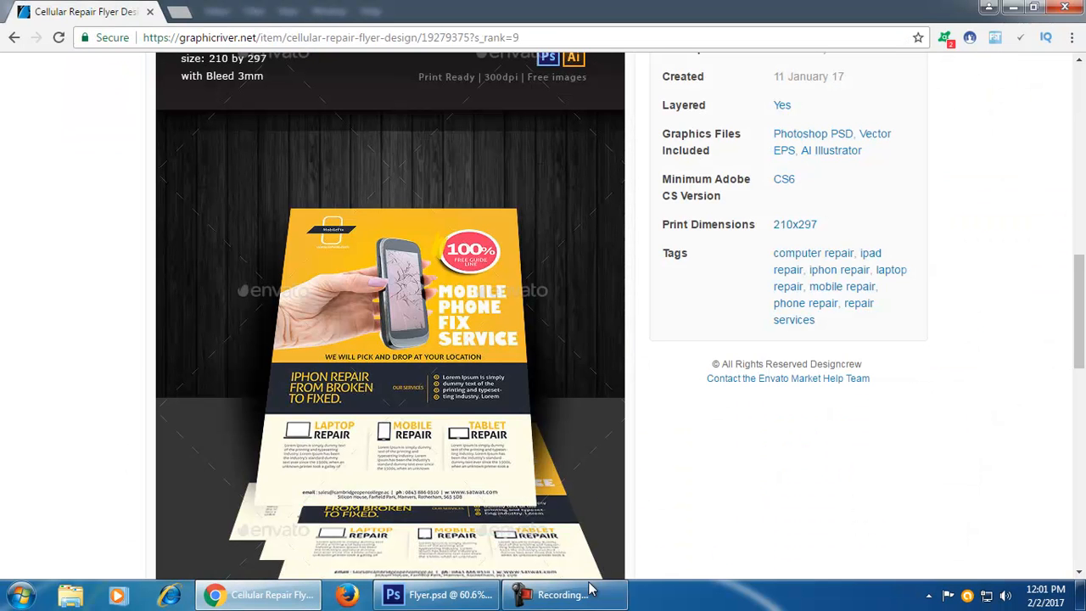
pyautogui.moveTo(583, 605)
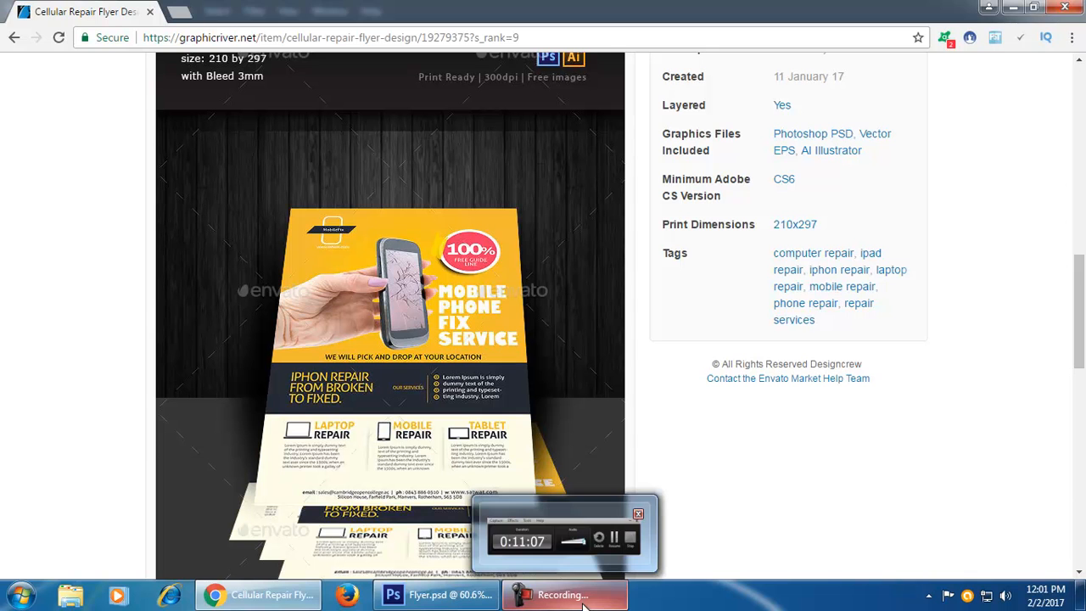
pyautogui.click(583, 604)
pyautogui.click(583, 599)
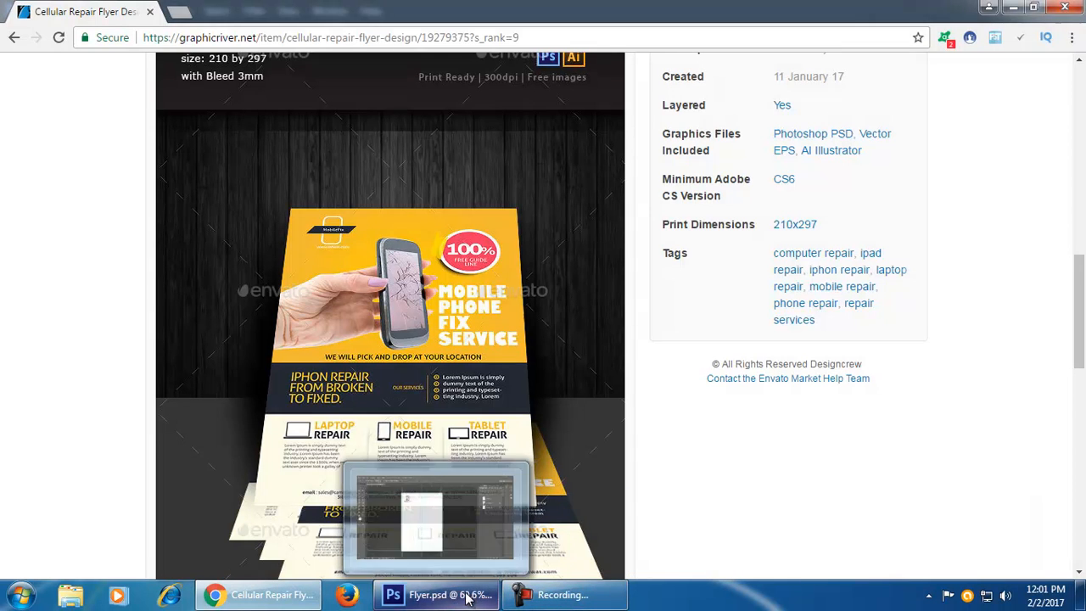
# - Switch back to Photoshop and draw a blue rectangle about 76 by 217 px from the page's upper-left guide corner
pyautogui.click(465, 599)
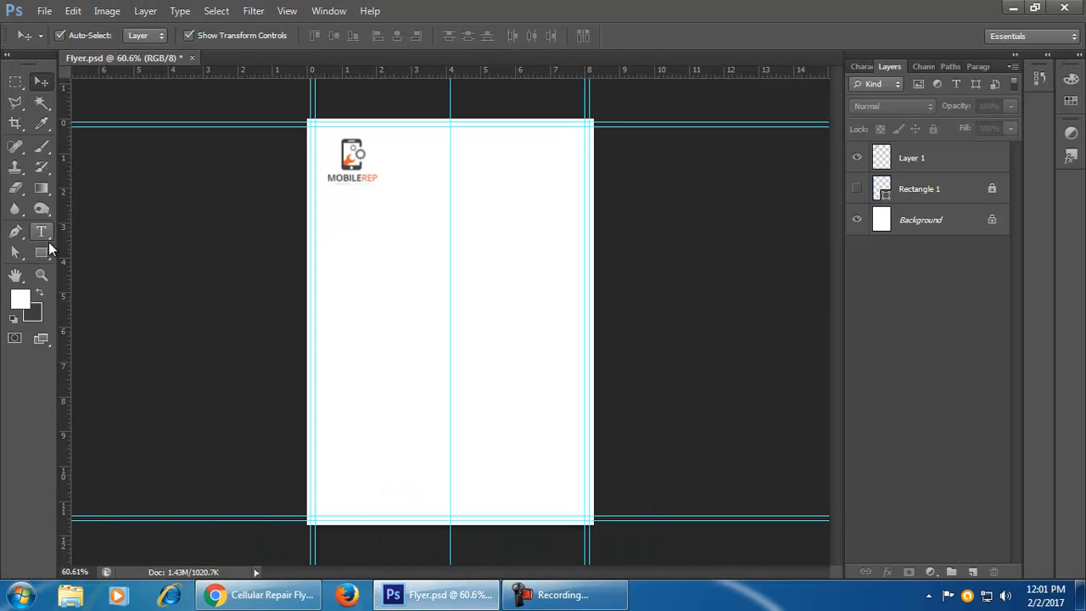
pyautogui.click(41, 252)
pyautogui.click(85, 245)
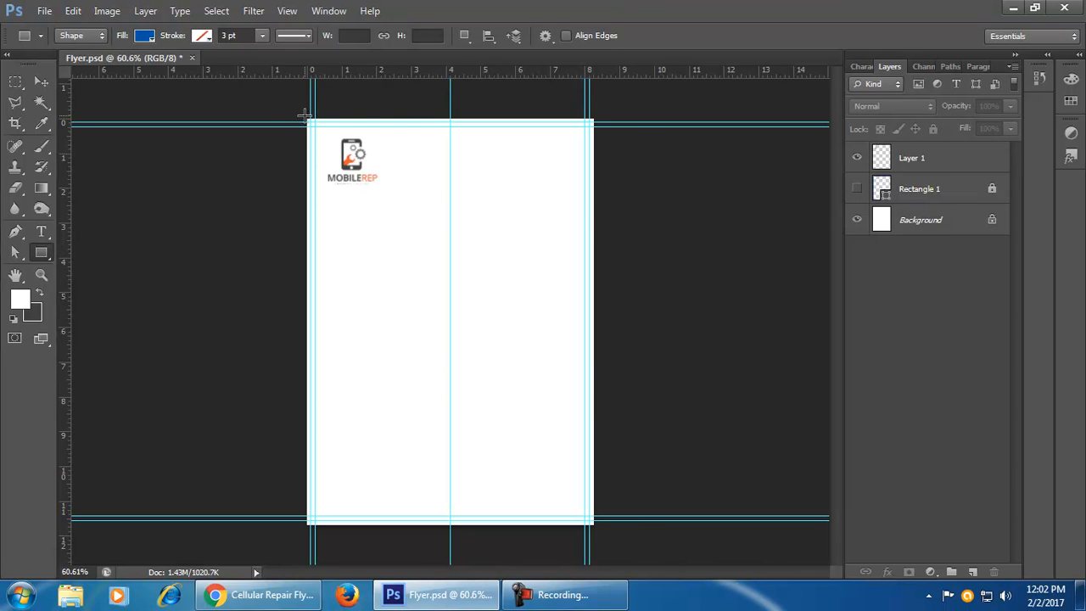
pyautogui.moveTo(312, 124); pyautogui.dragTo(345, 222)
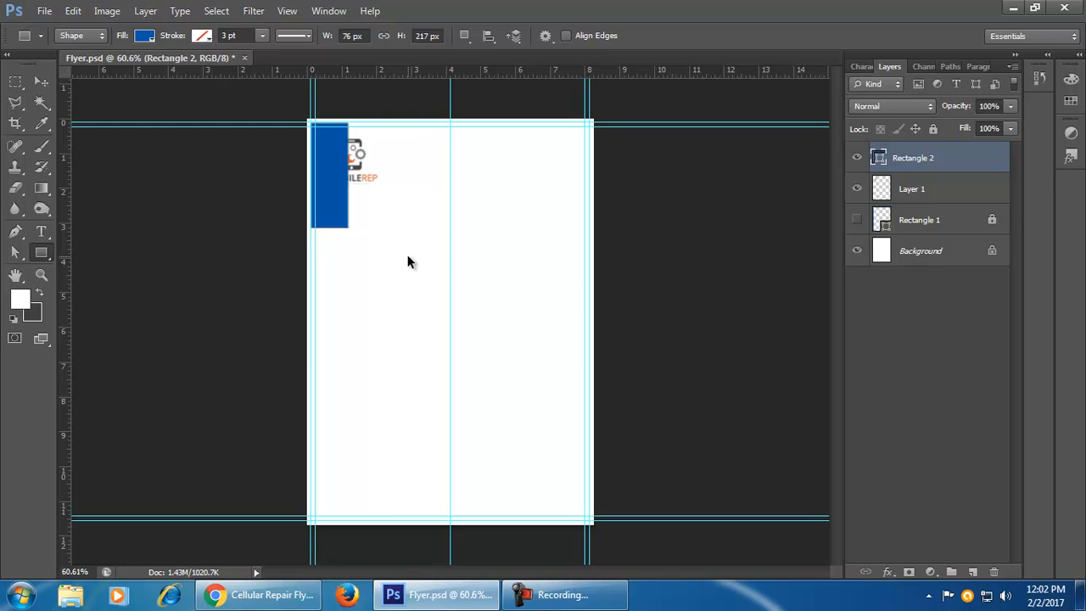
# - Undo the small blue rectangle drawn from the page's upper-left guide corner
pyautogui.hotkey('ctrl', 'z')
pyautogui.scroll(5, 422, 264)
pyautogui.moveTo(442, 196); pyautogui.dragTo(471, 284)
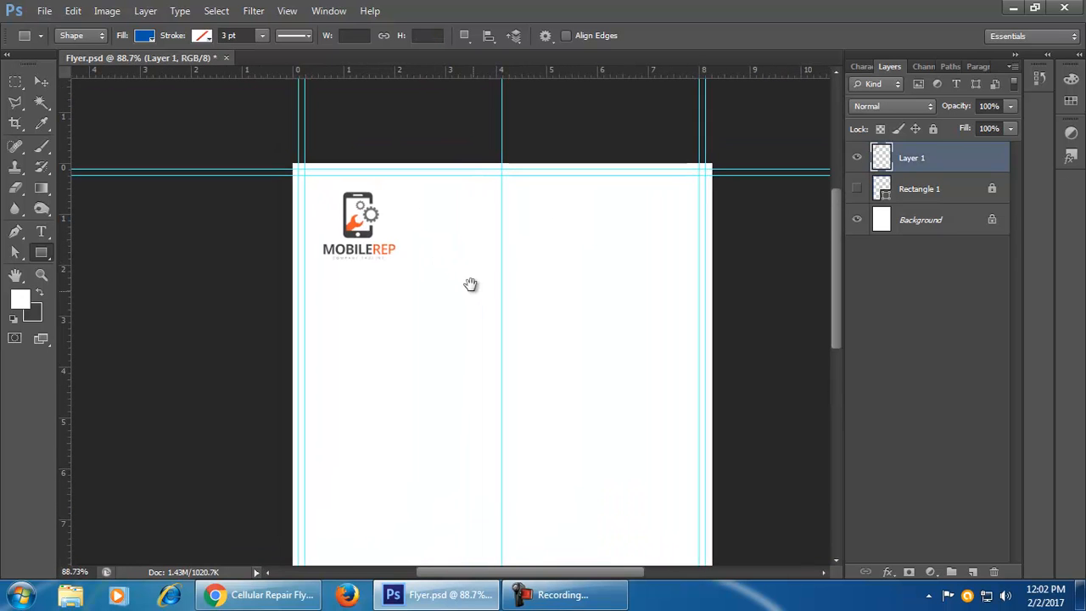
pyautogui.scroll(4, 330, 173)
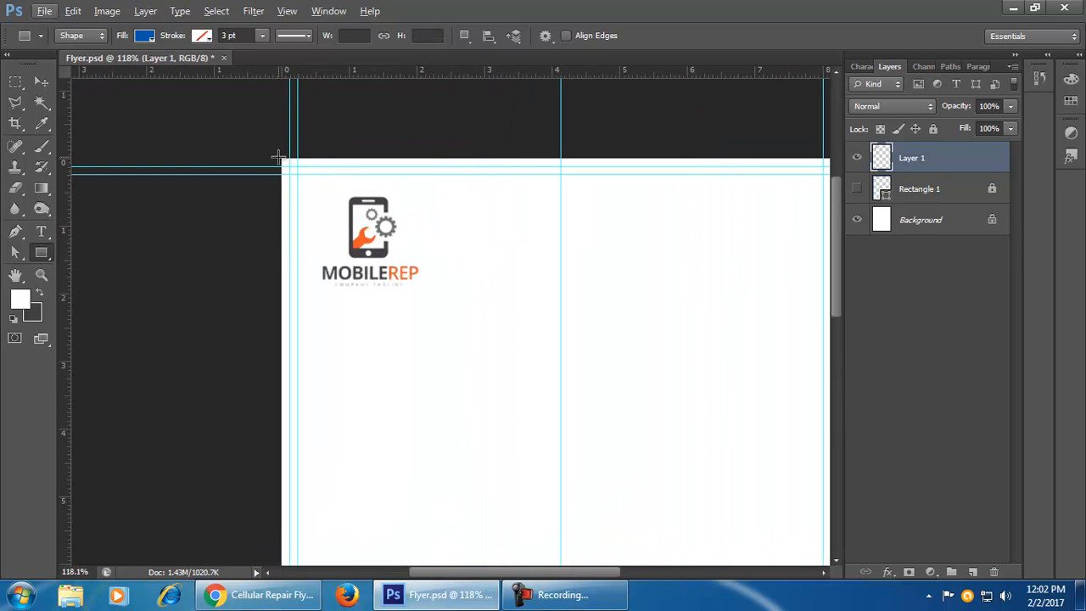
pyautogui.moveTo(281, 159); pyautogui.dragTo(522, 420)
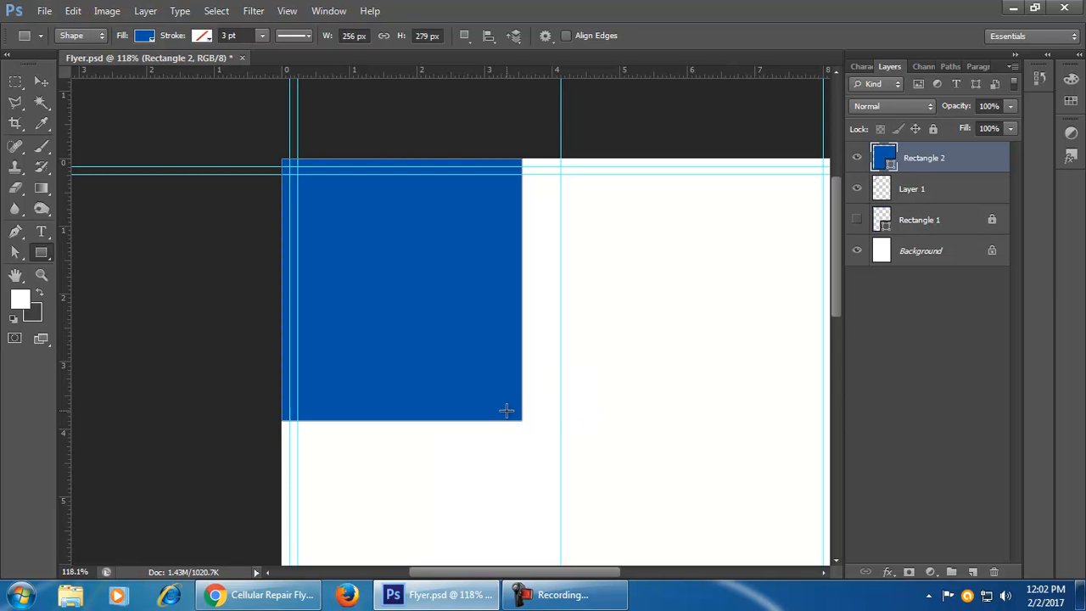
pyautogui.hotkey('ctrl', 'z')
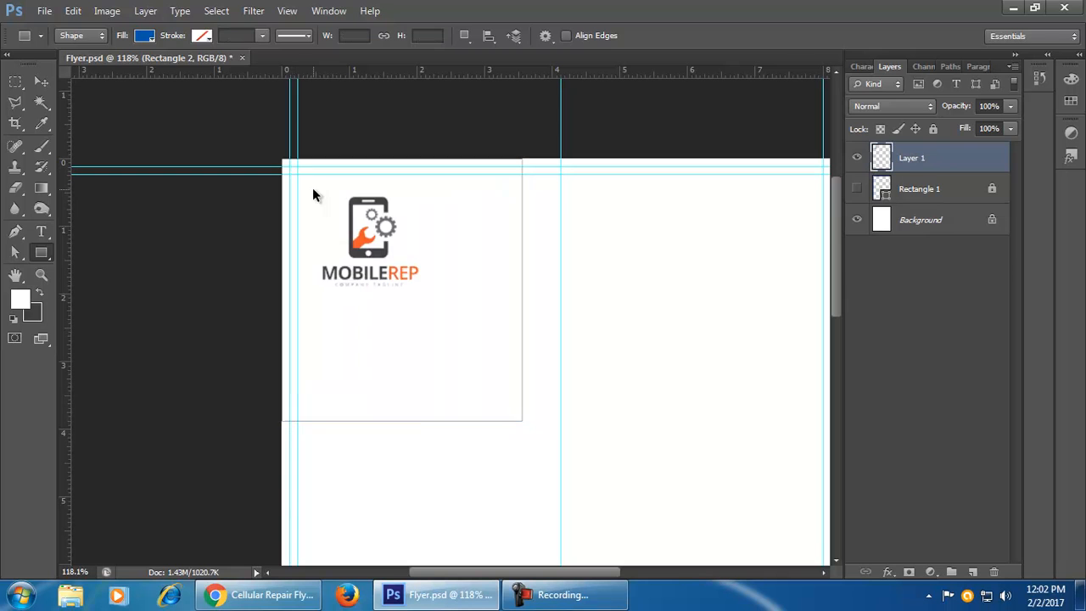
pyautogui.moveTo(290, 167); pyautogui.dragTo(373, 282)
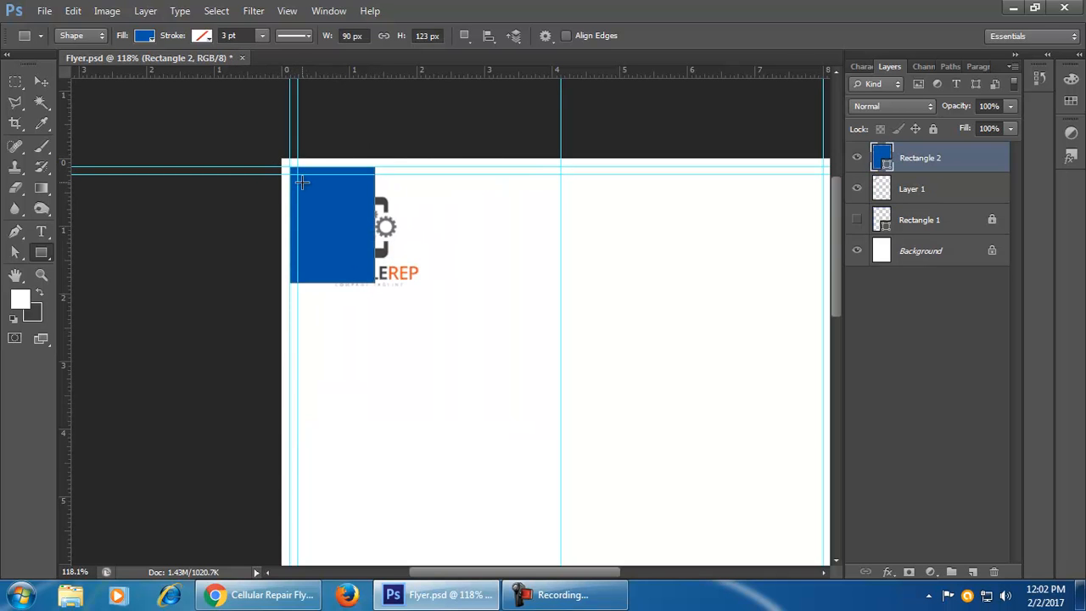
pyautogui.hotkey('ctrl', 'z')
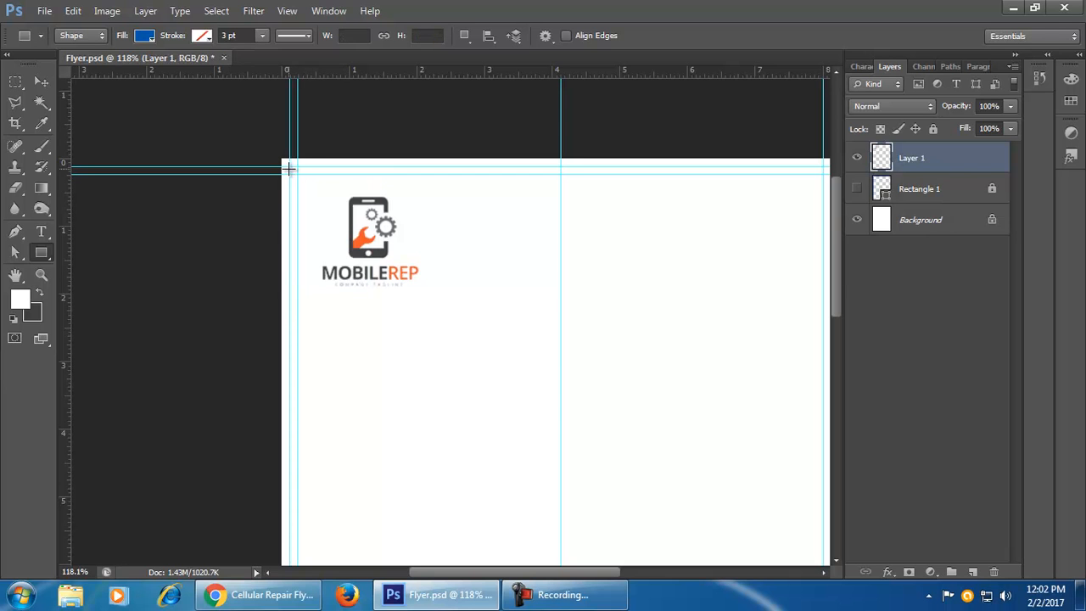
# - Add ruler guides along all four outer edges of the page
pyautogui.scroll(-3, 437, 285)
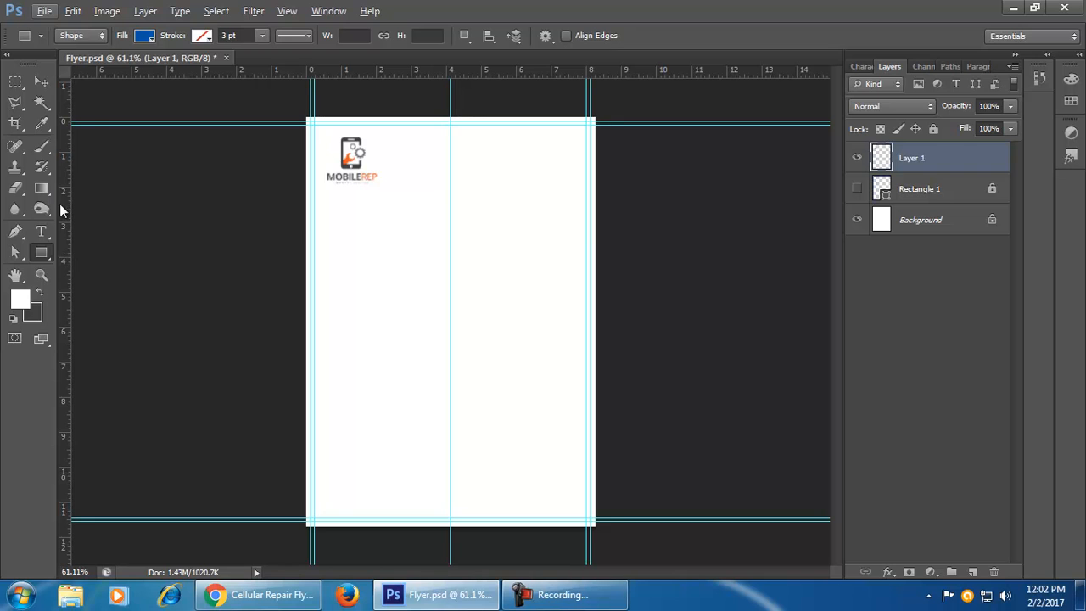
pyautogui.moveTo(65, 215); pyautogui.dragTo(306, 244)
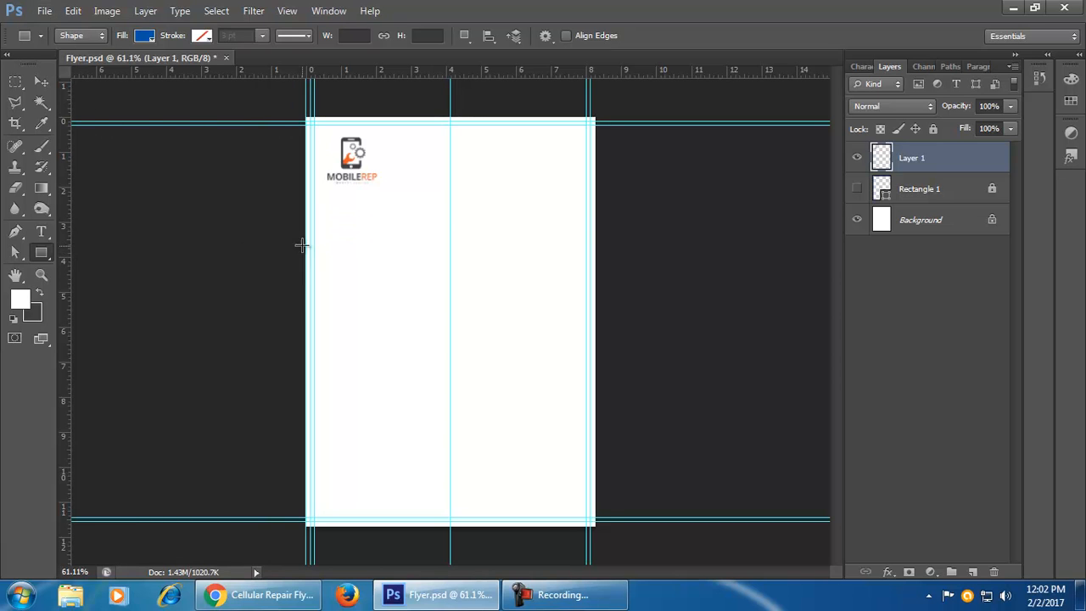
pyautogui.moveTo(454, 78); pyautogui.dragTo(450, 117)
pyautogui.moveTo(67, 354); pyautogui.dragTo(595, 371)
pyautogui.moveTo(459, 69); pyautogui.dragTo(447, 524)
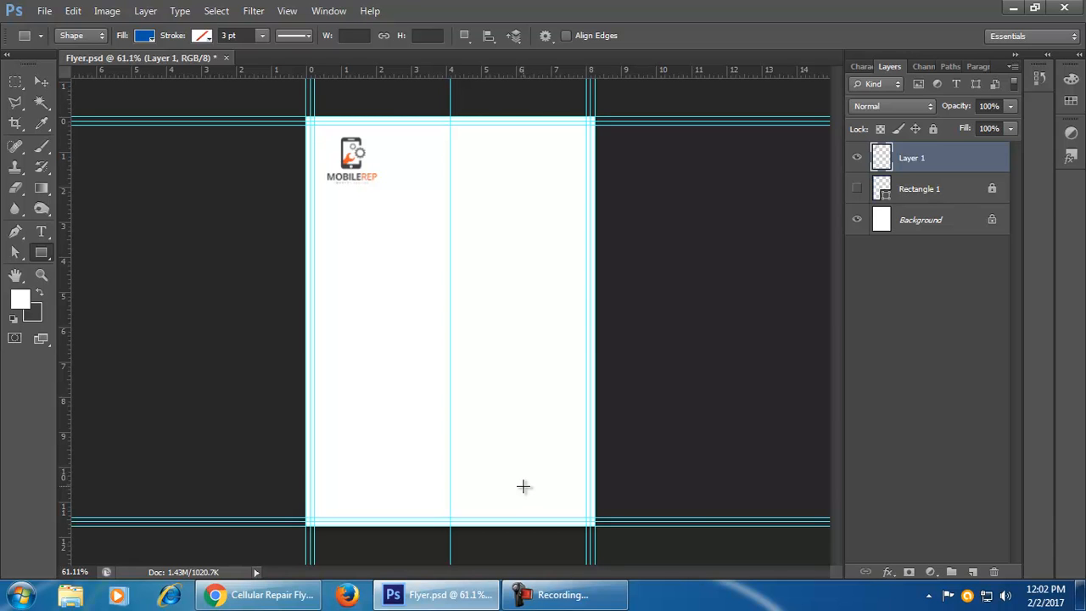
# - Draw a full-width blue rectangle about 595 by 385 px from the page's upper-left corner and place its layer just above Background
pyautogui.scroll(2, 480, 409)
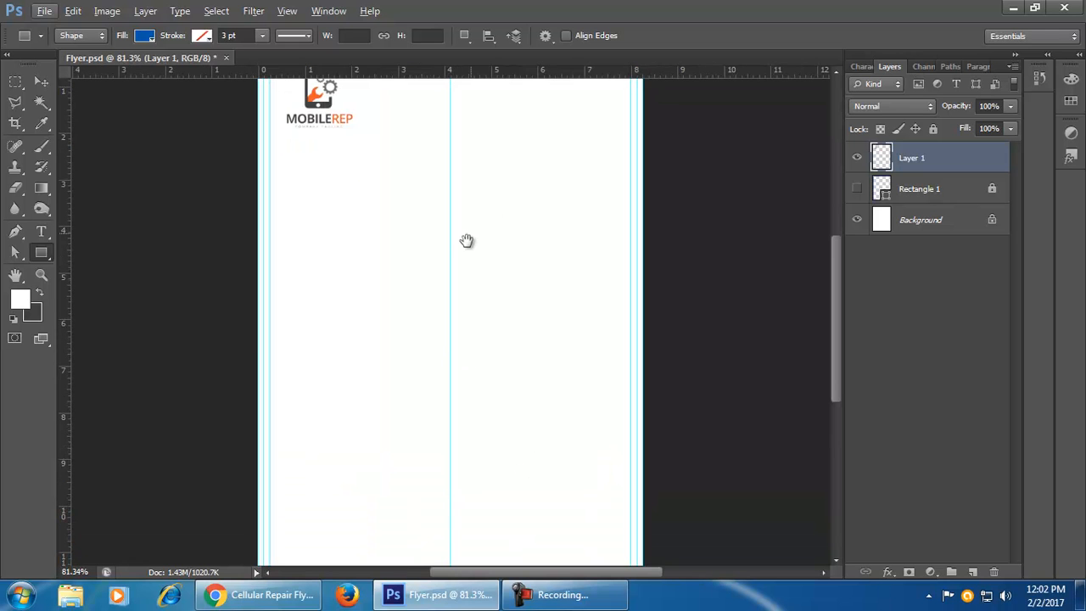
pyautogui.scroll(-2, 544, 347)
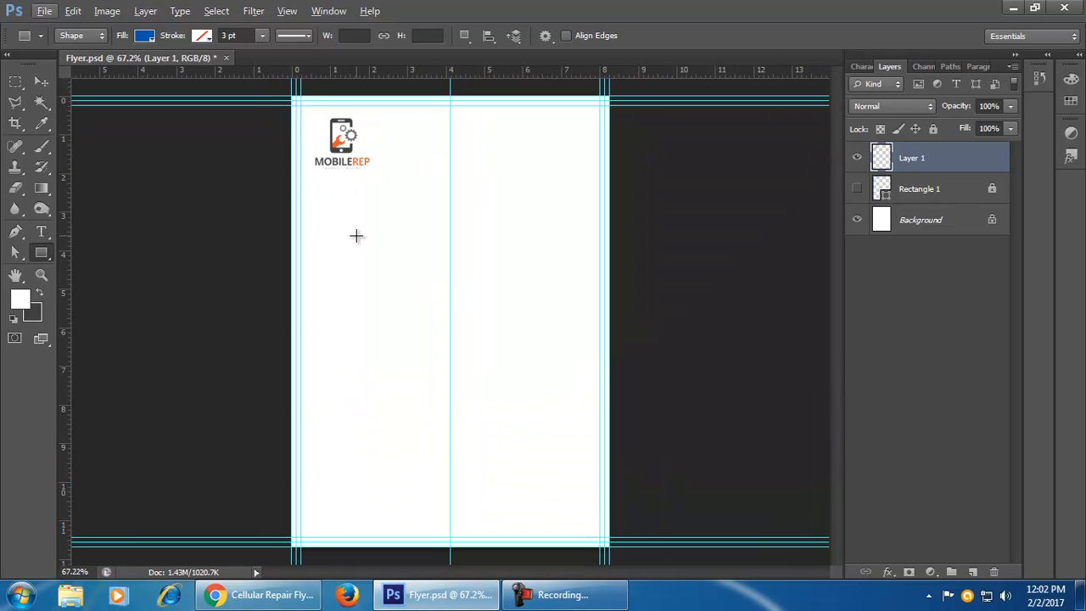
pyautogui.moveTo(292, 98); pyautogui.dragTo(609, 302)
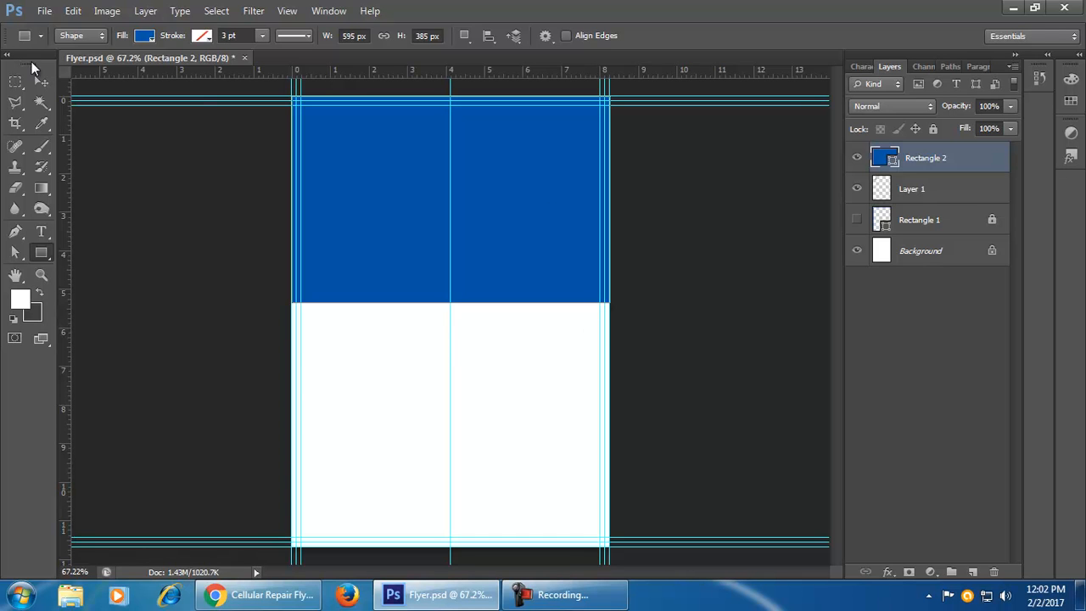
pyautogui.moveTo(972, 166); pyautogui.dragTo(971, 224)
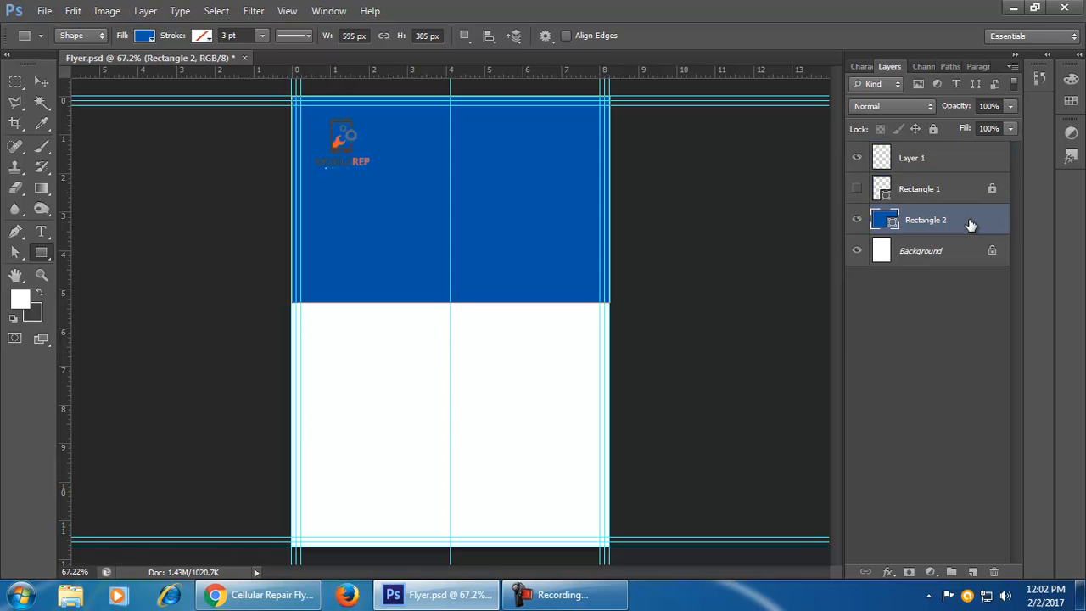
# - Move the blue rectangle straight down below the MOBILEREP logo and deselect it
pyautogui.scroll(1, 728, 315)
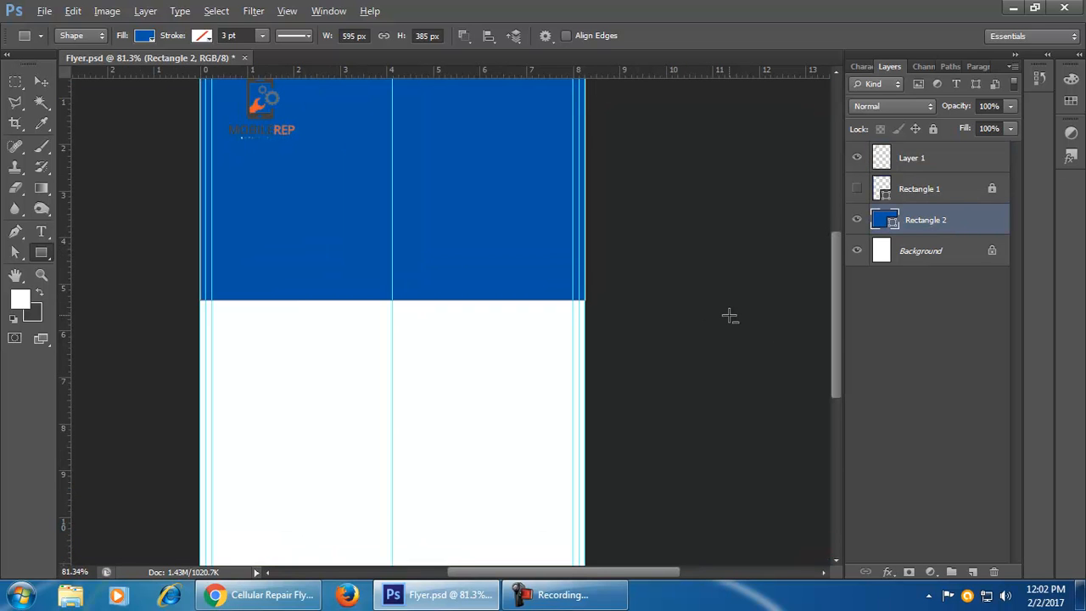
pyautogui.moveTo(476, 260); pyautogui.dragTo(604, 341)
pyautogui.scroll(1, 603, 339)
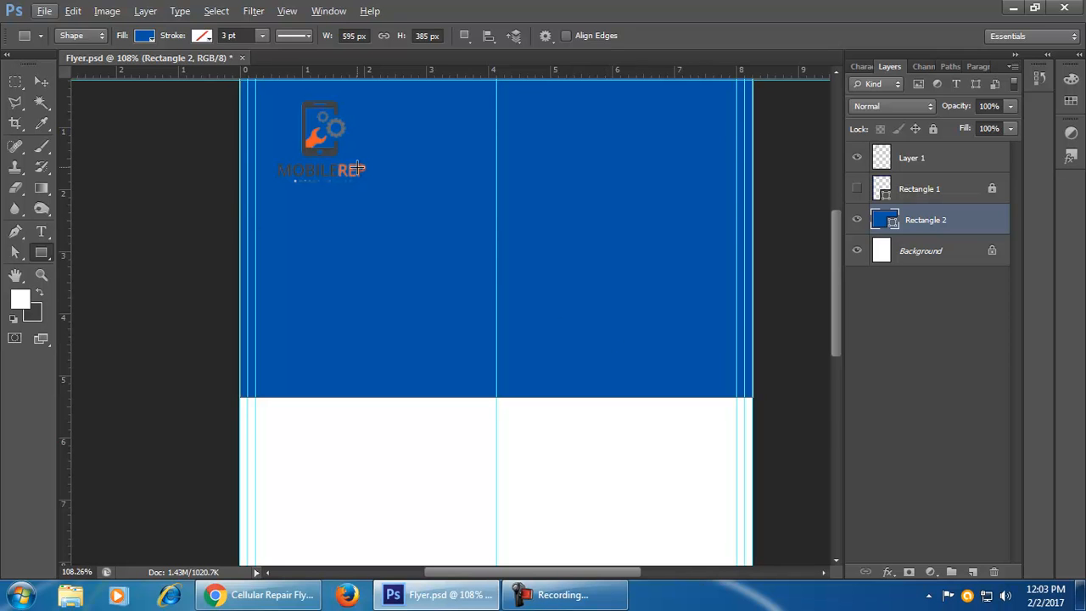
pyautogui.click(44, 83)
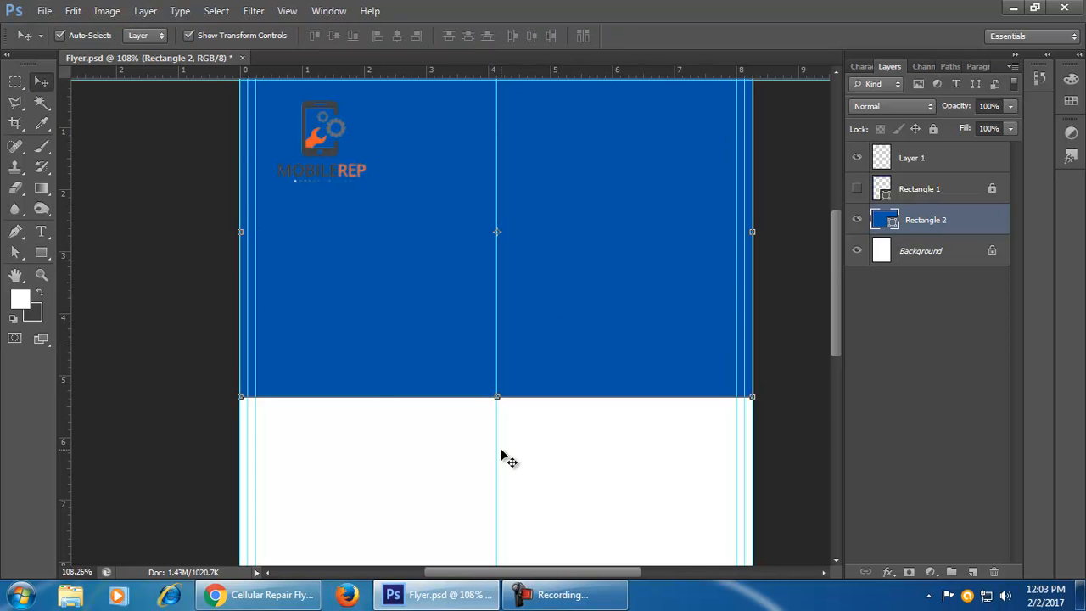
pyautogui.click(502, 455)
pyautogui.click(440, 348)
pyautogui.scroll(3, 698, 359)
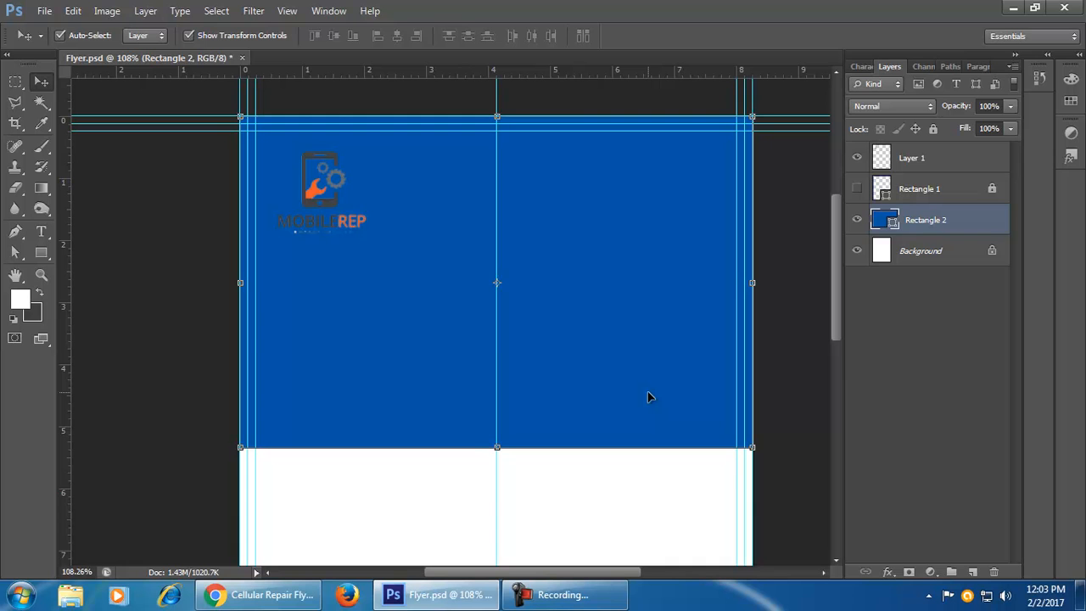
pyautogui.moveTo(591, 216); pyautogui.dragTo(592, 327)
pyautogui.scroll(-1, 593, 327)
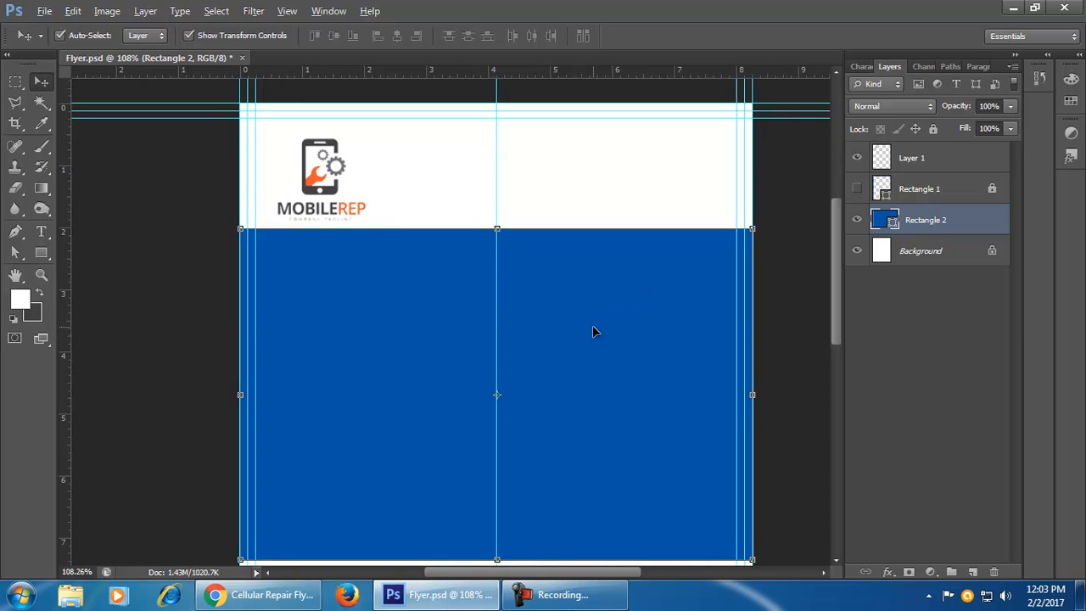
pyautogui.scroll(-2, 593, 325)
pyautogui.moveTo(604, 411); pyautogui.dragTo(607, 436)
pyautogui.click(752, 442)
pyautogui.scroll(-2, 750, 433)
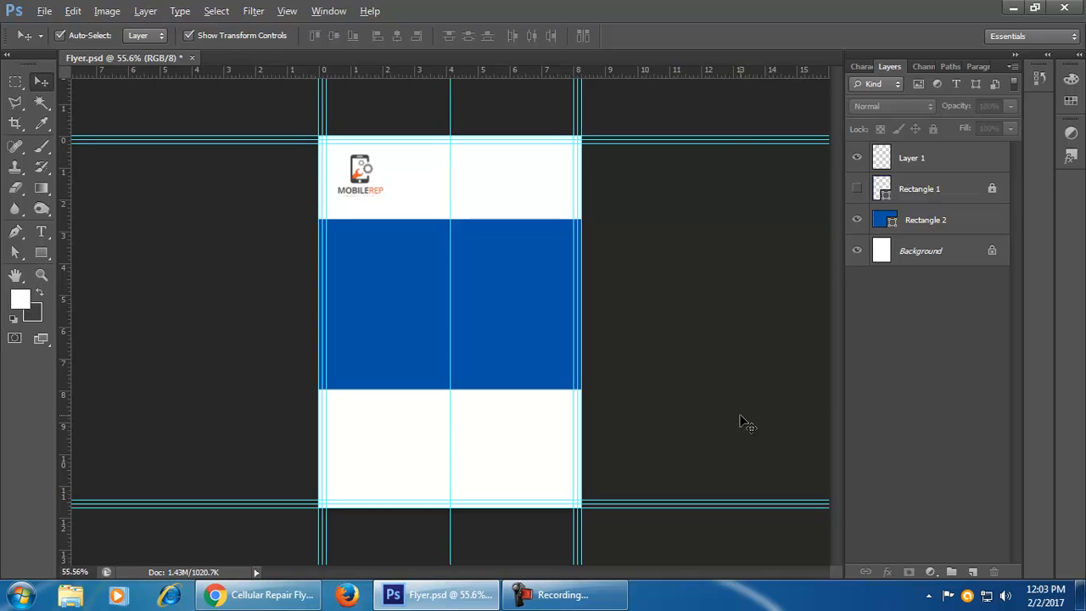
# - Reposition the blue rectangle vertically so its upper edge sits about 3 inches below the page's upper edge, and deselect it
pyautogui.scroll(2, 746, 420)
pyautogui.moveTo(540, 313); pyautogui.dragTo(617, 379)
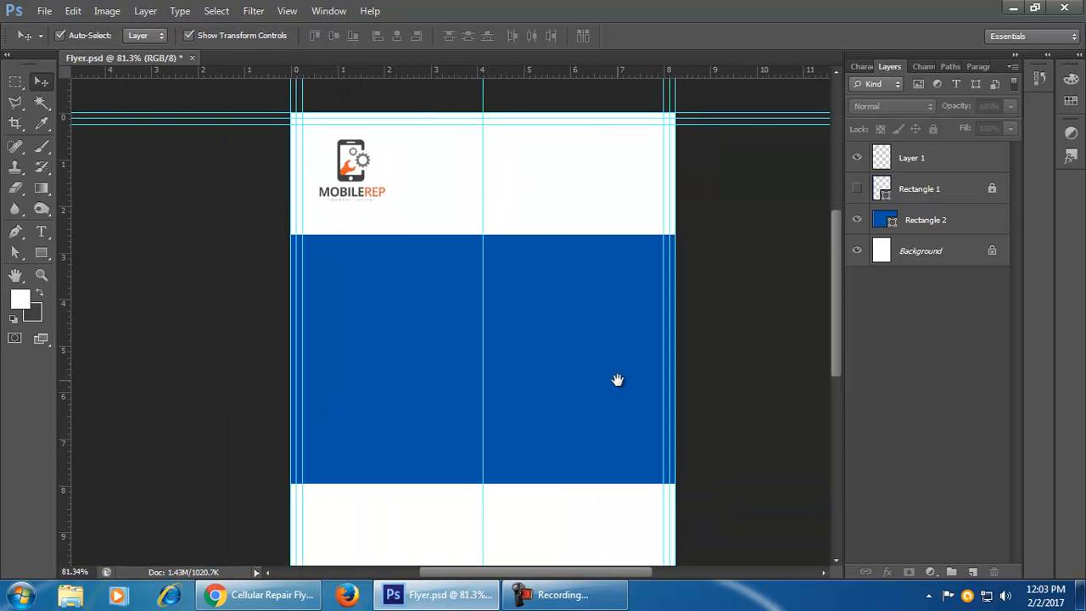
pyautogui.moveTo(575, 408); pyautogui.dragTo(575, 291)
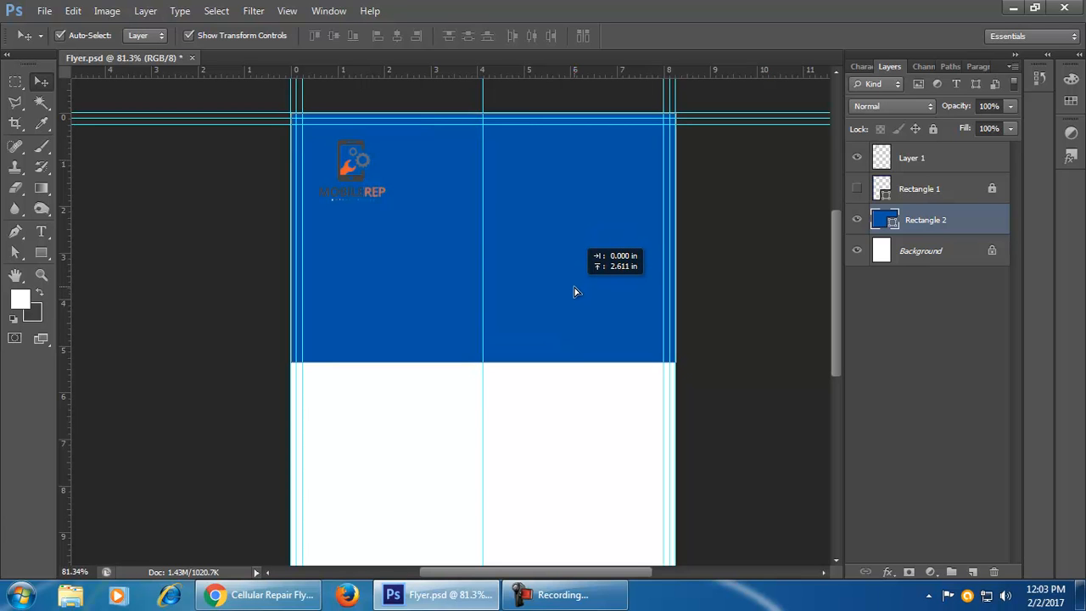
pyautogui.moveTo(575, 291); pyautogui.dragTo(576, 430)
pyautogui.click(704, 411)
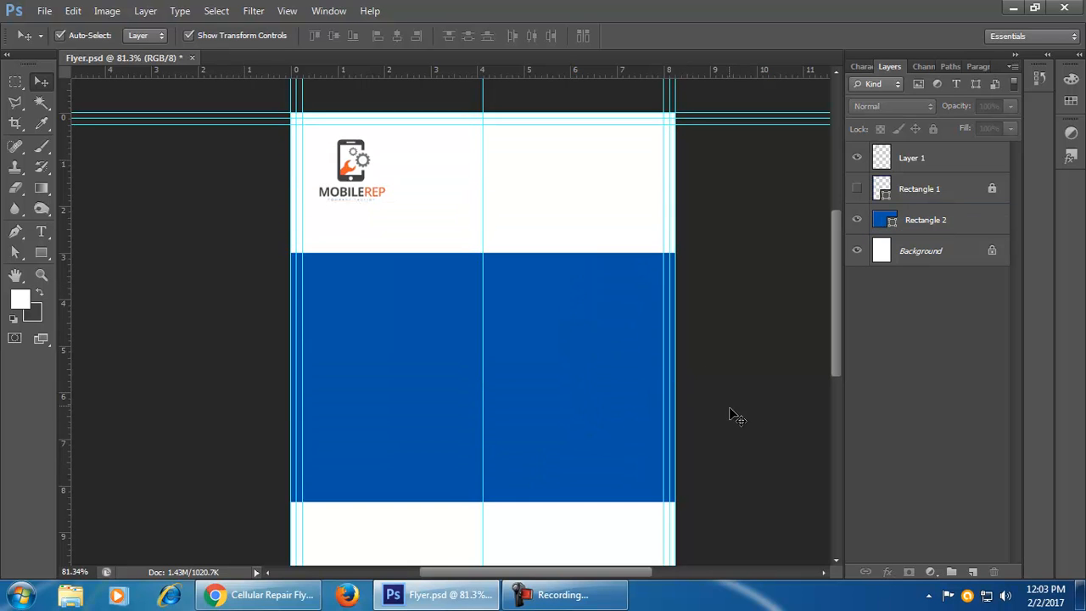
pyautogui.scroll(1, 723, 360)
pyautogui.scroll(-1, 699, 340)
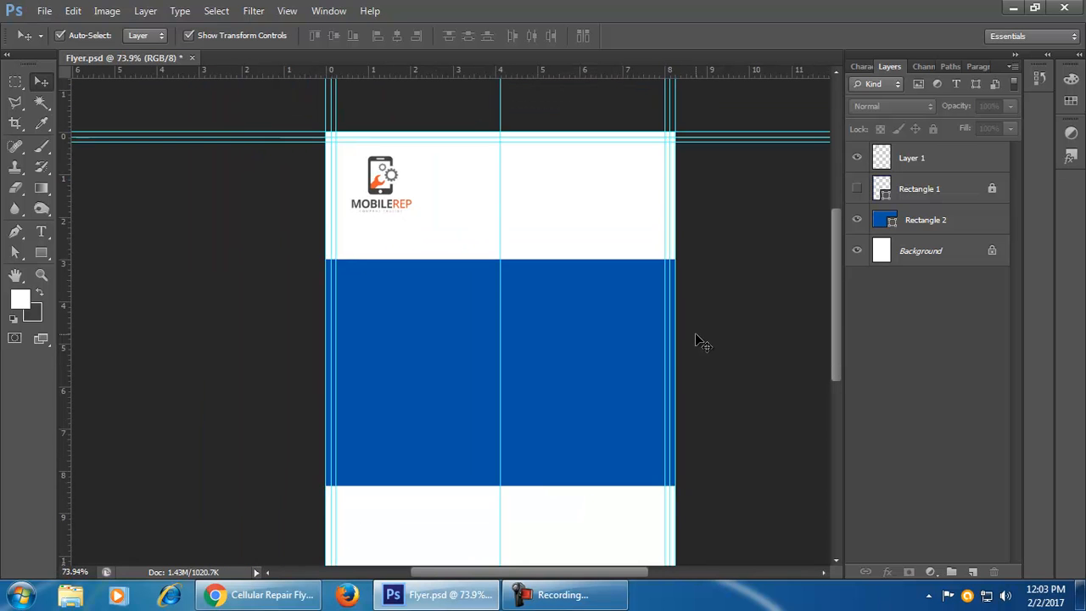
# - Align the vertical centers of the blue rectangle and the Background layer, and deselect both layers
pyautogui.click(604, 370)
pyautogui.scroll(-1, 733, 385)
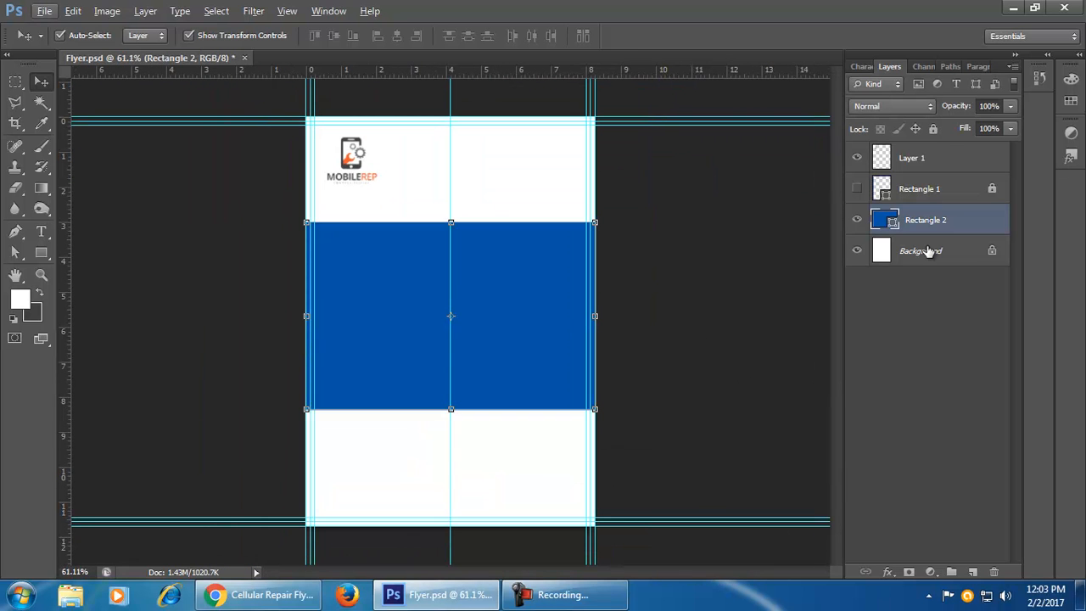
pyautogui.click(957, 256)
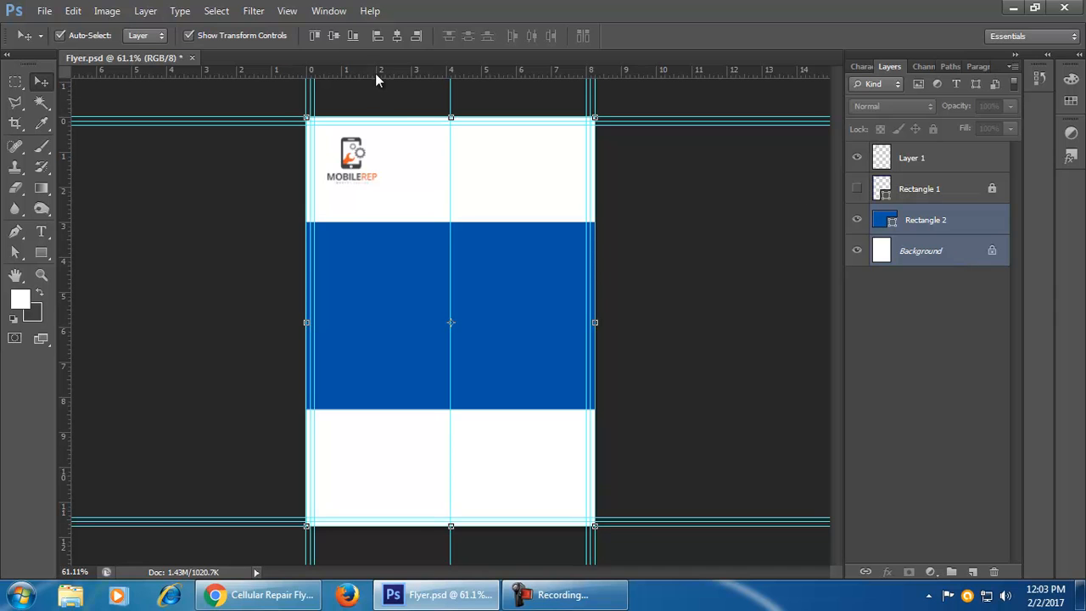
pyautogui.click(334, 37)
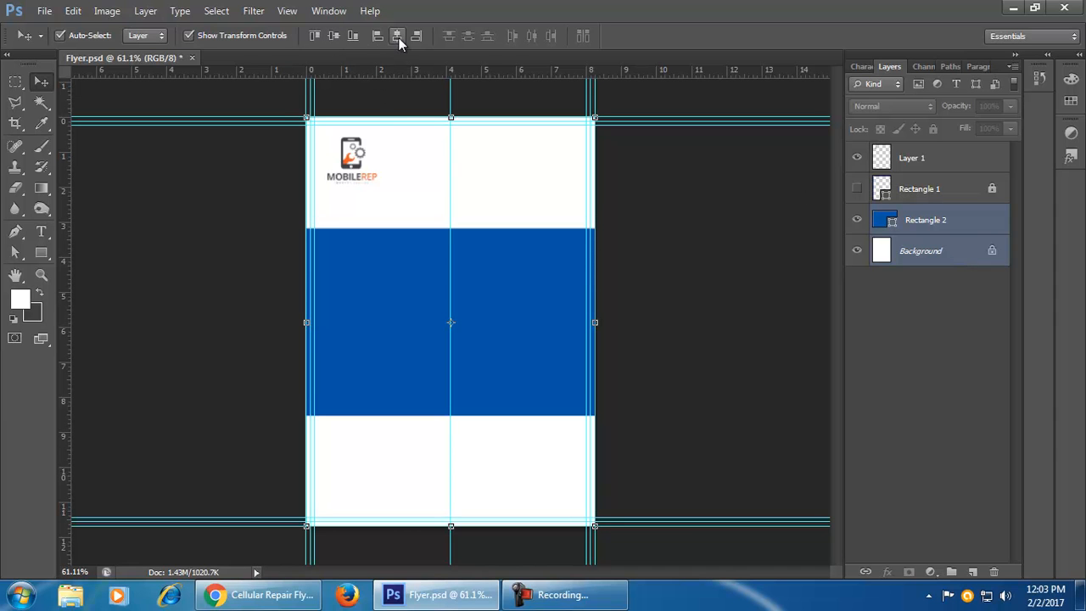
pyautogui.click(683, 402)
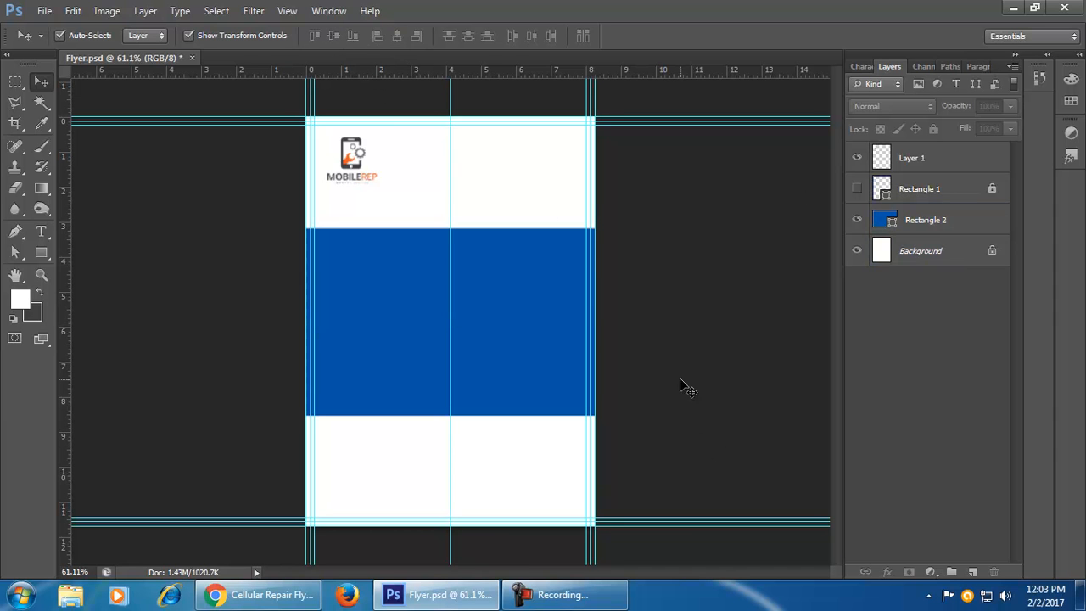
pyautogui.scroll(3, 659, 407)
pyautogui.moveTo(543, 325); pyautogui.dragTo(553, 337)
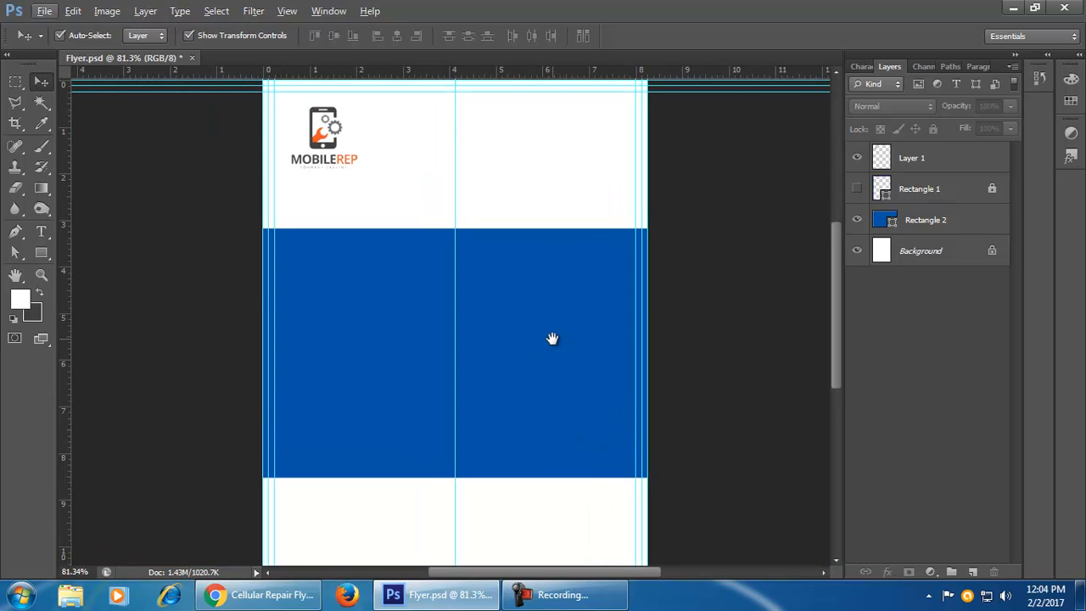
# - Check the reference flyer in Chrome, return to Photoshop and draw a six-sided blue polygon about 132 by 152 px right of the centre guide
pyautogui.click(263, 595)
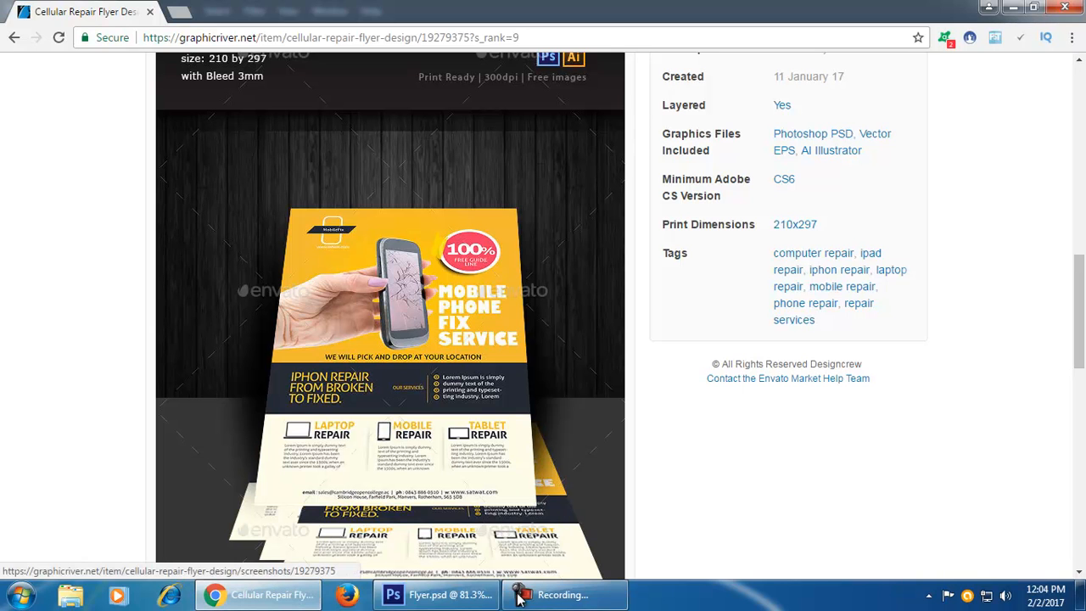
pyautogui.click(460, 601)
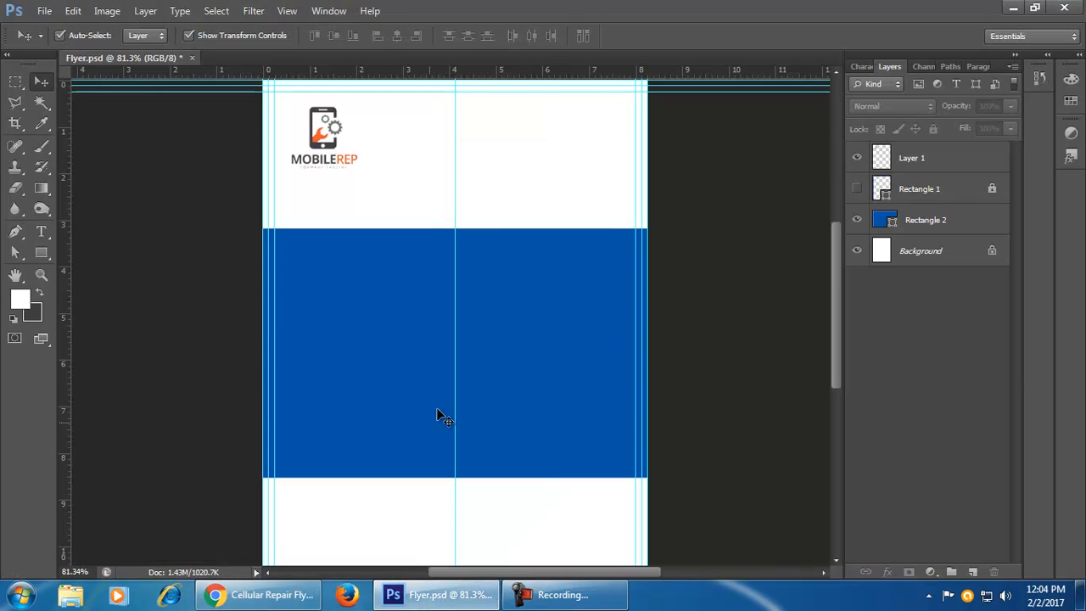
pyautogui.click(41, 253)
pyautogui.moveTo(42, 255); pyautogui.dragTo(135, 283)
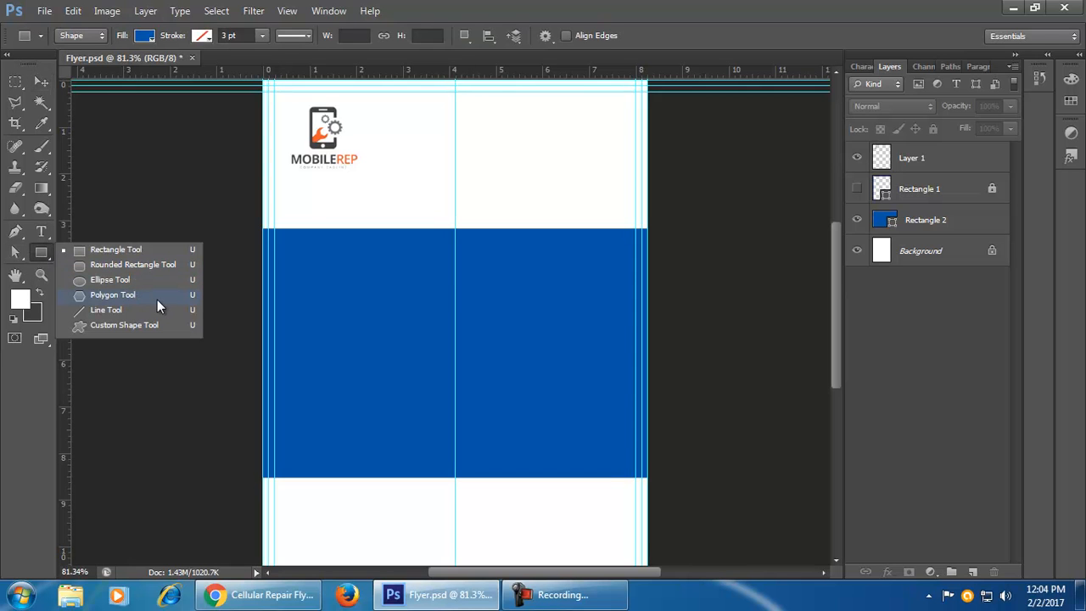
pyautogui.click(161, 299)
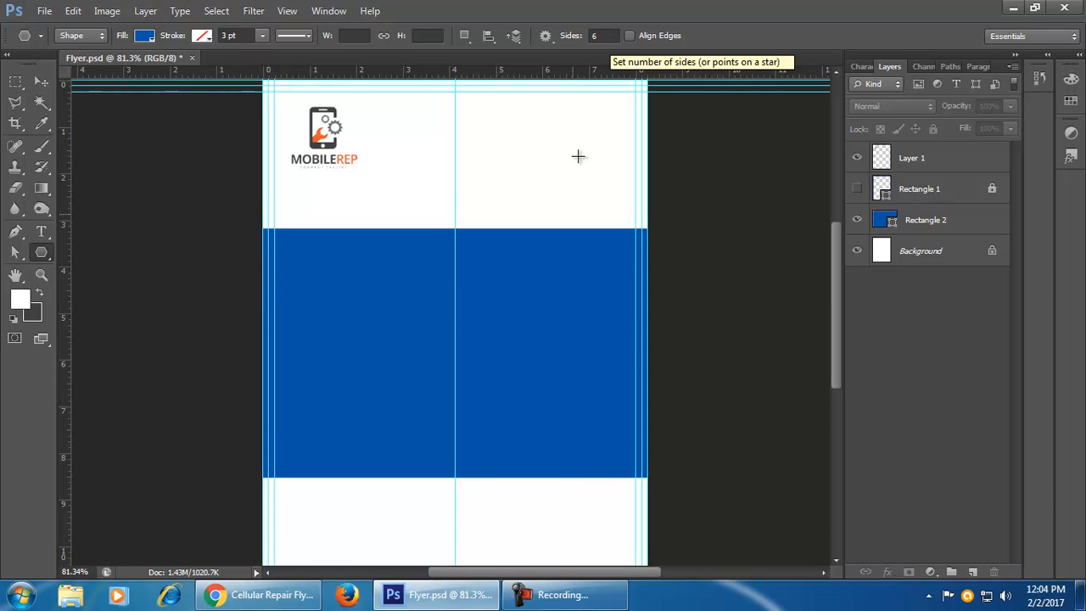
pyautogui.click(280, 605)
pyautogui.click(280, 597)
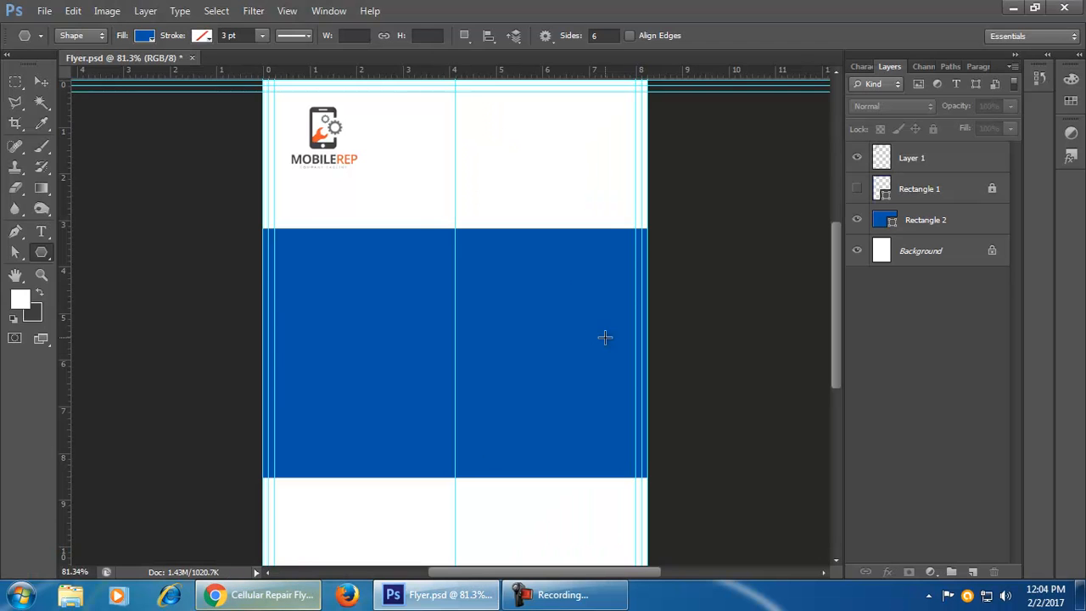
pyautogui.moveTo(509, 188); pyautogui.dragTo(516, 241)
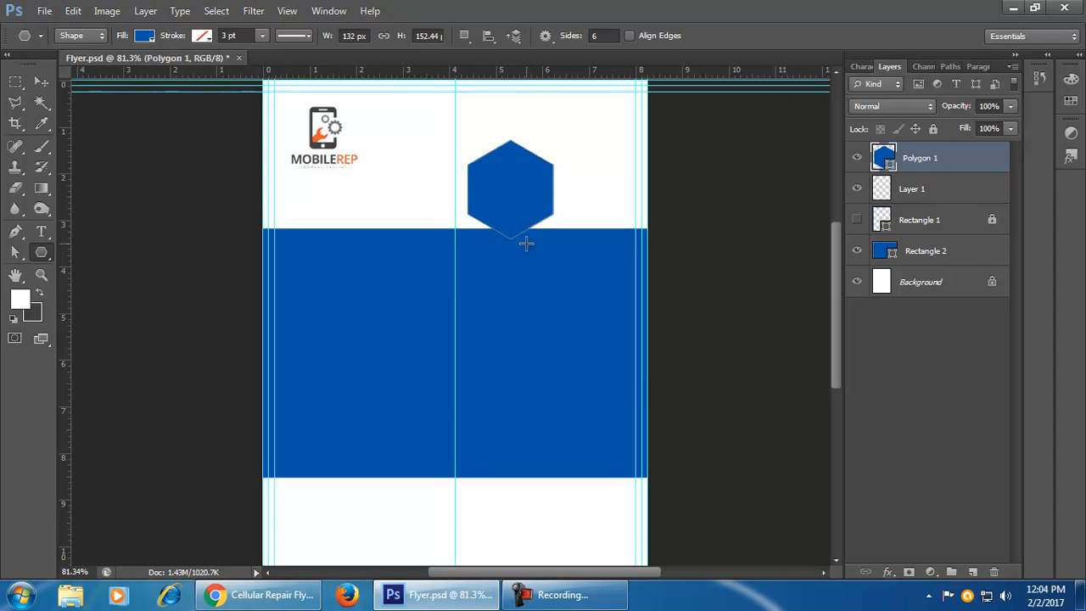
# - Move the blue hexagon up into the page's upper-right area and rotate it about 9.4° clockwise
pyautogui.click(36, 84)
pyautogui.moveTo(523, 204); pyautogui.dragTo(565, 183)
pyautogui.moveTo(607, 111); pyautogui.dragTo(619, 113)
pyautogui.moveTo(581, 180); pyautogui.dragTo(598, 161)
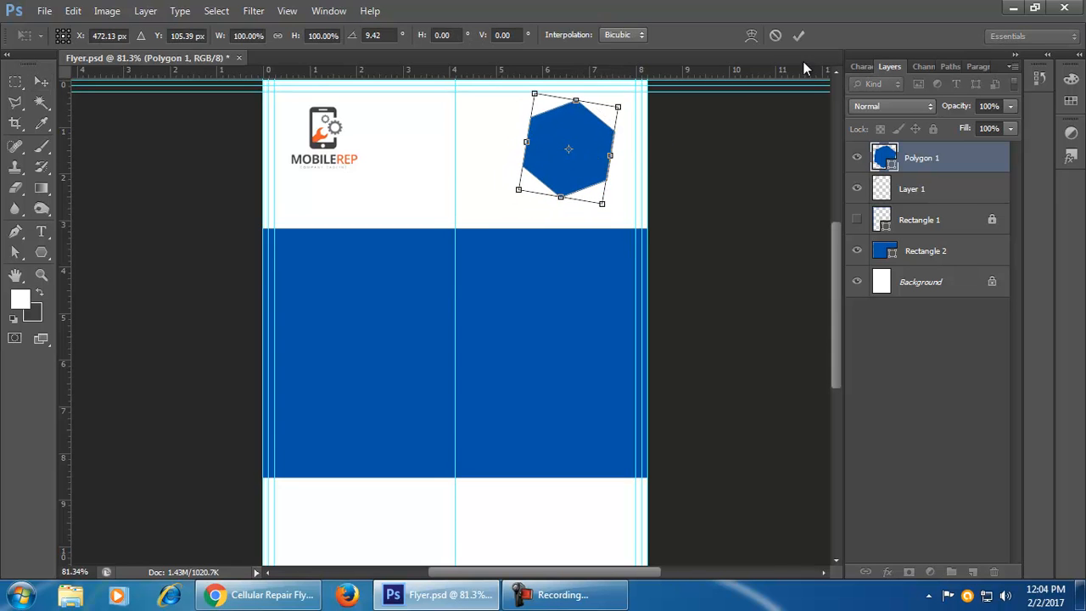
pyautogui.click(799, 39)
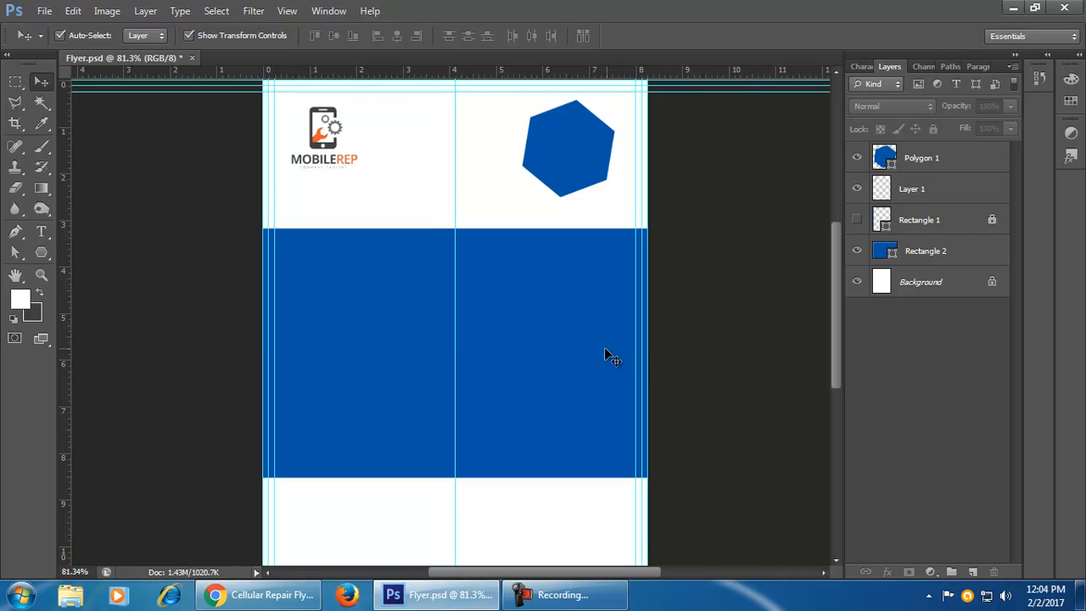
# - Recolor the blue rectangle with the orange sampled from the wrench in the MOBILEREP logo
pyautogui.click(924, 263)
pyautogui.doubleClick(885, 253)
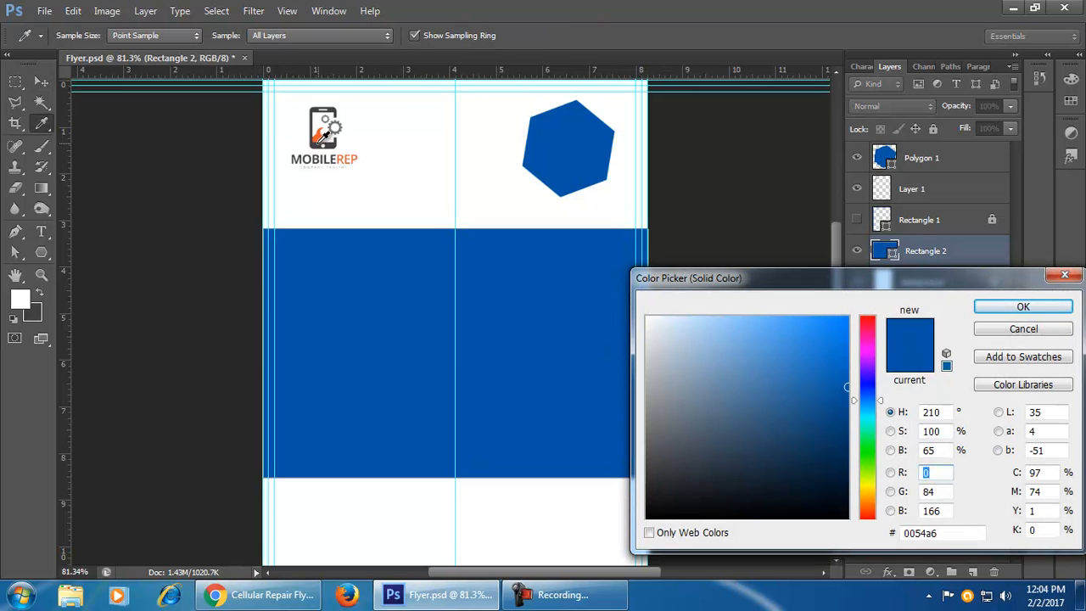
pyautogui.click(322, 131)
pyautogui.click(1023, 307)
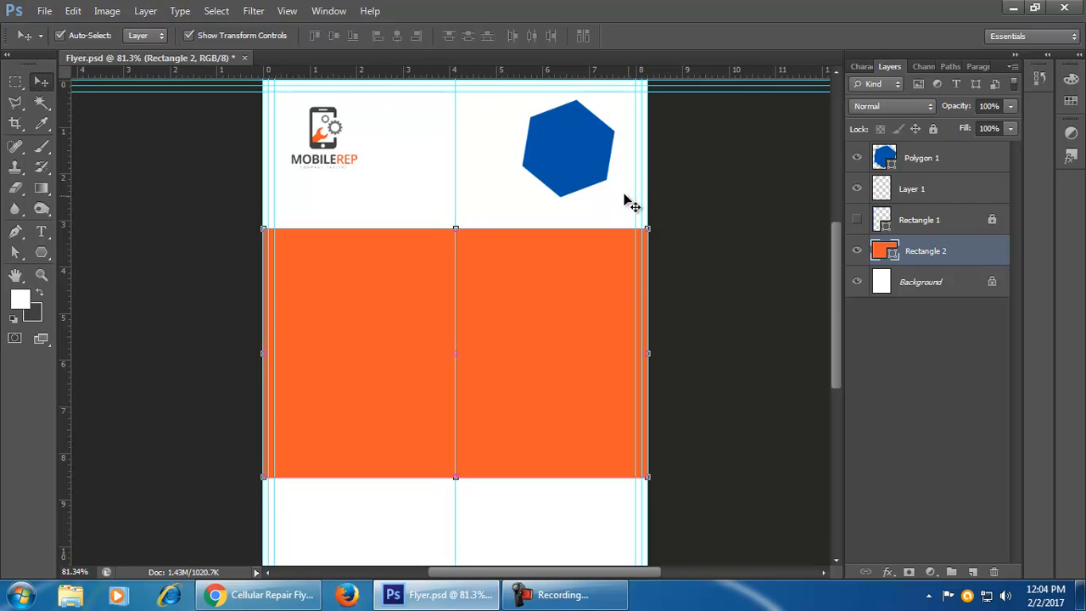
# - Recolor the hexagon with the dark grey sampled from the phone in the MOBILEREP logo
pyautogui.click(598, 178)
pyautogui.doubleClick(884, 158)
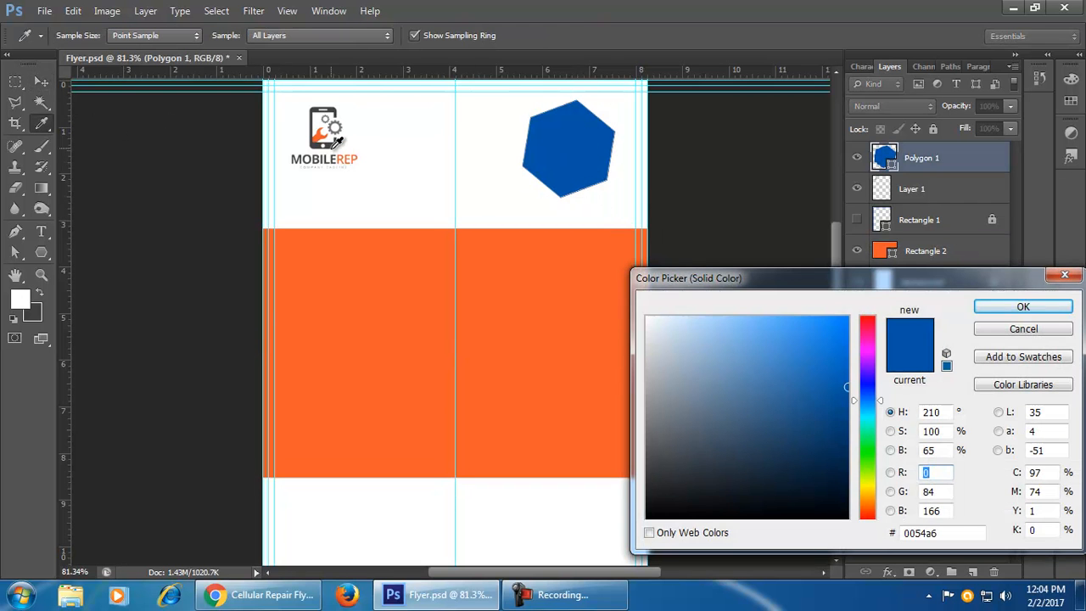
pyautogui.click(331, 148)
pyautogui.click(1023, 307)
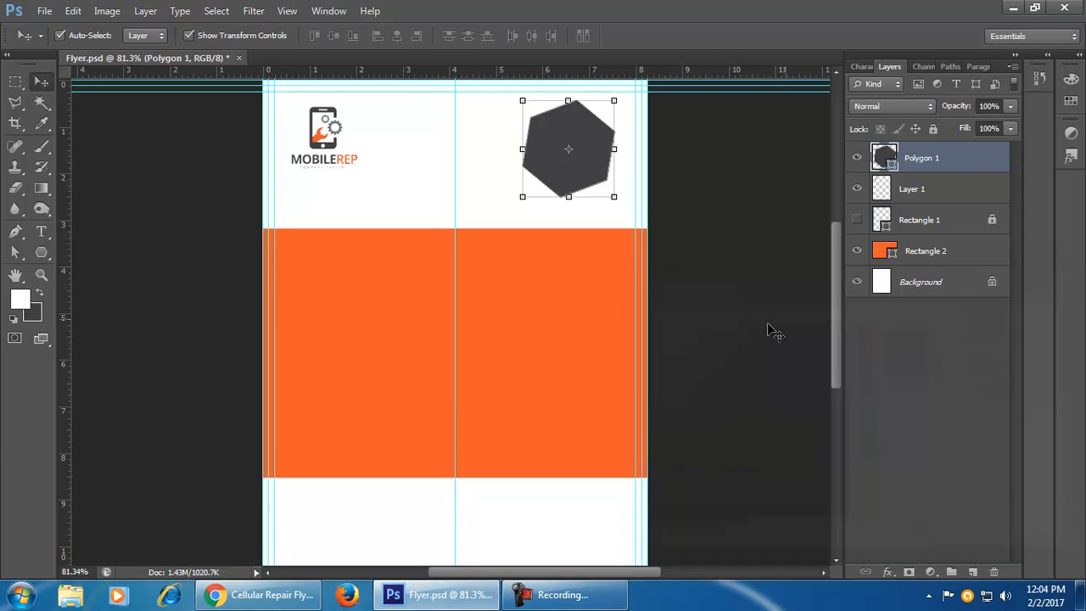
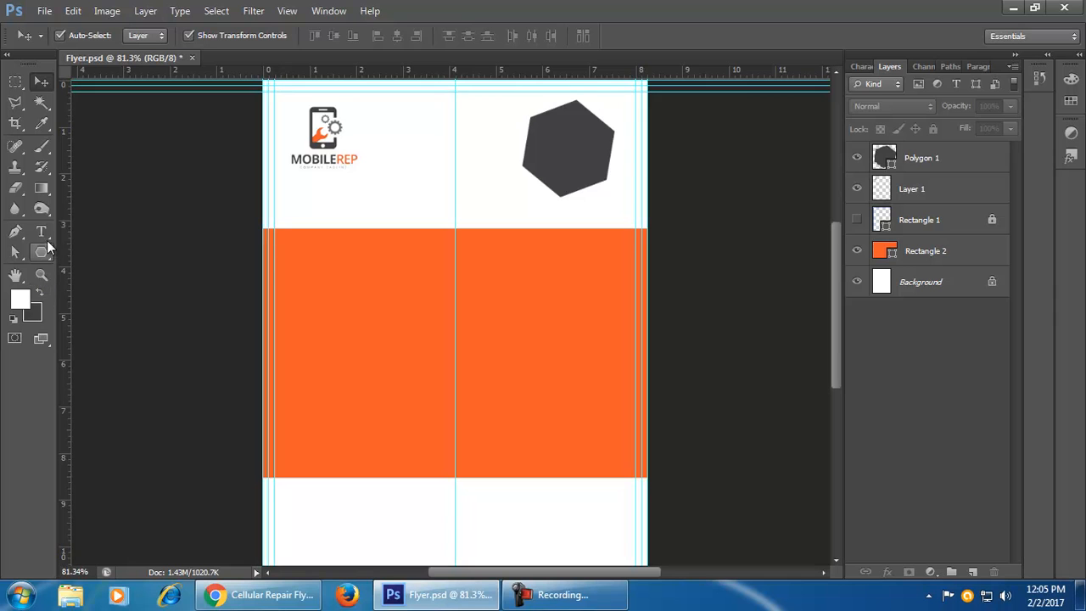
# - Add the text "50%" between the logo and the hexagon, and set its Lato font style to Black
pyautogui.click(40, 230)
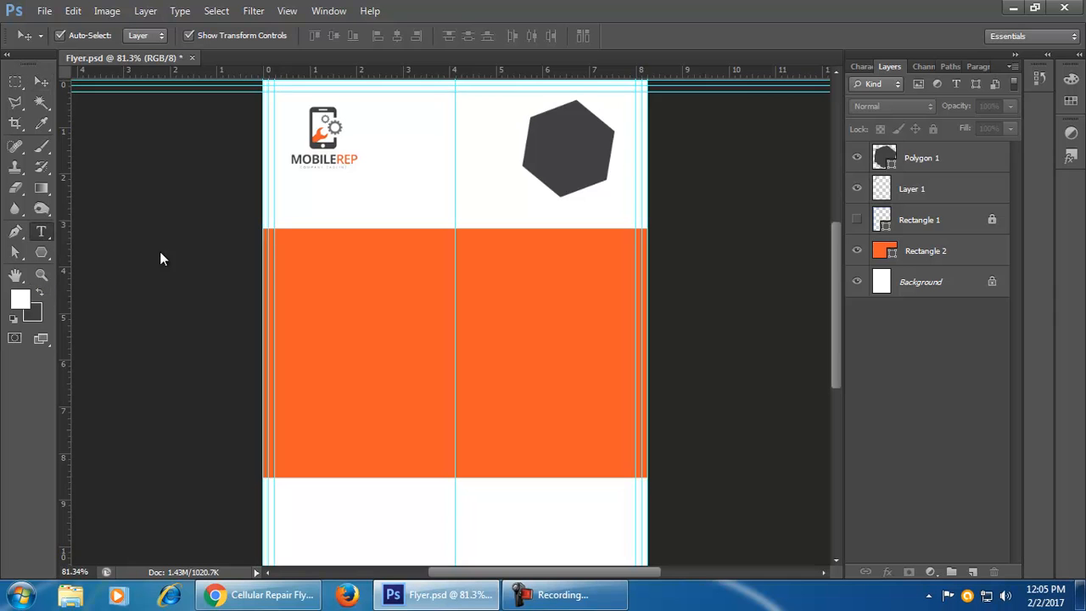
pyautogui.click(408, 200)
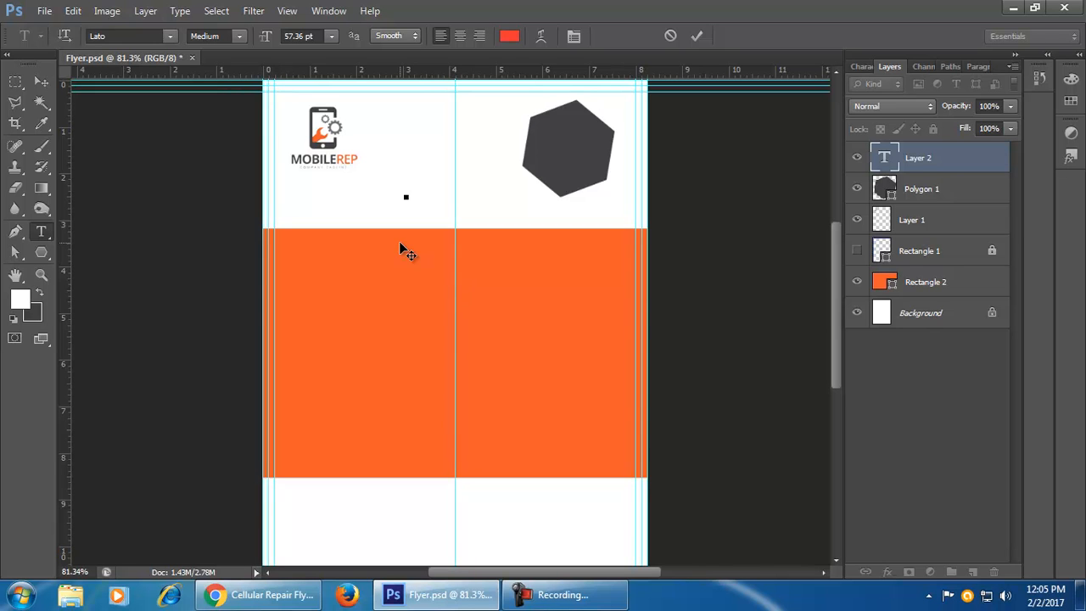
pyautogui.write('50%')
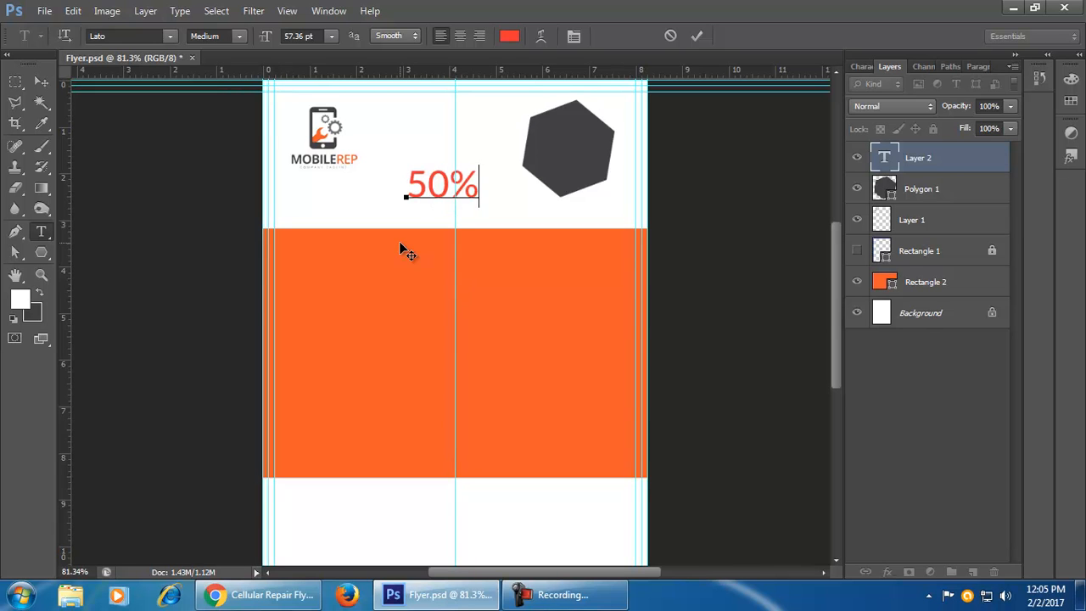
pyautogui.click(40, 82)
pyautogui.doubleClick(885, 159)
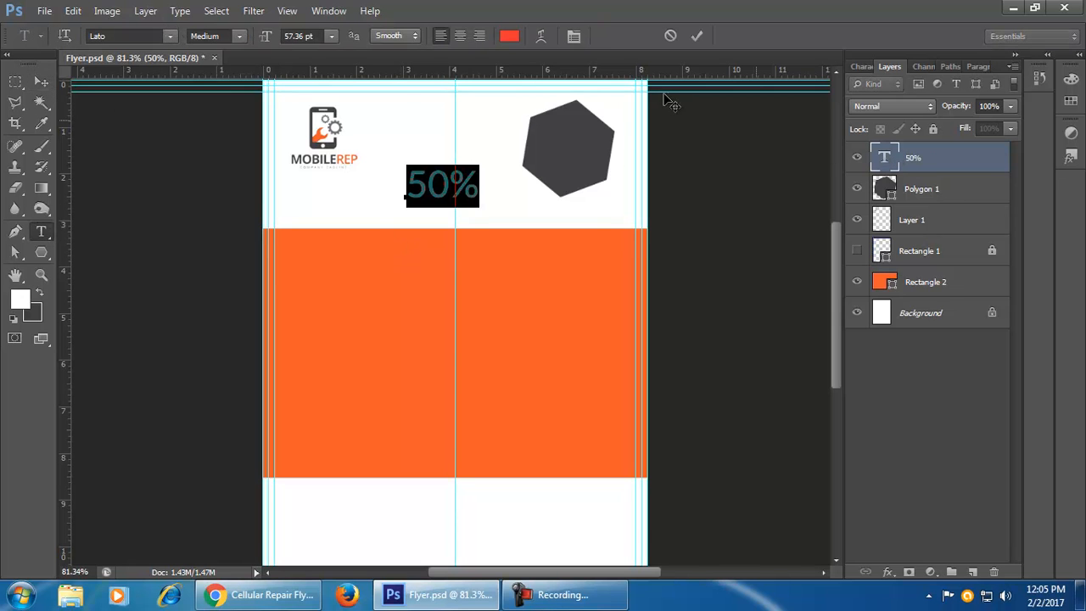
pyautogui.click(239, 36)
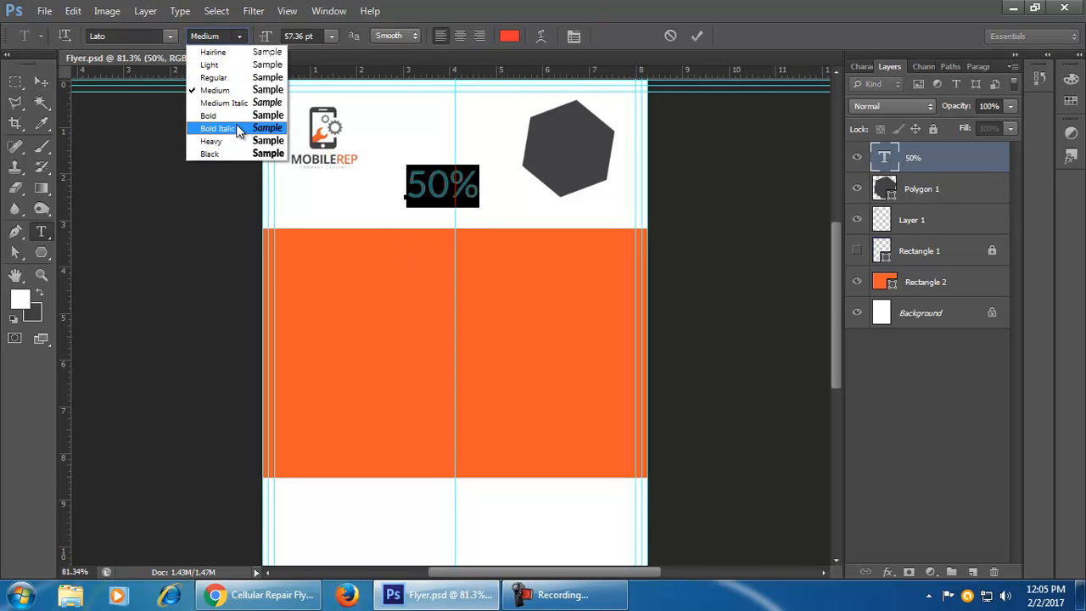
pyautogui.click(237, 154)
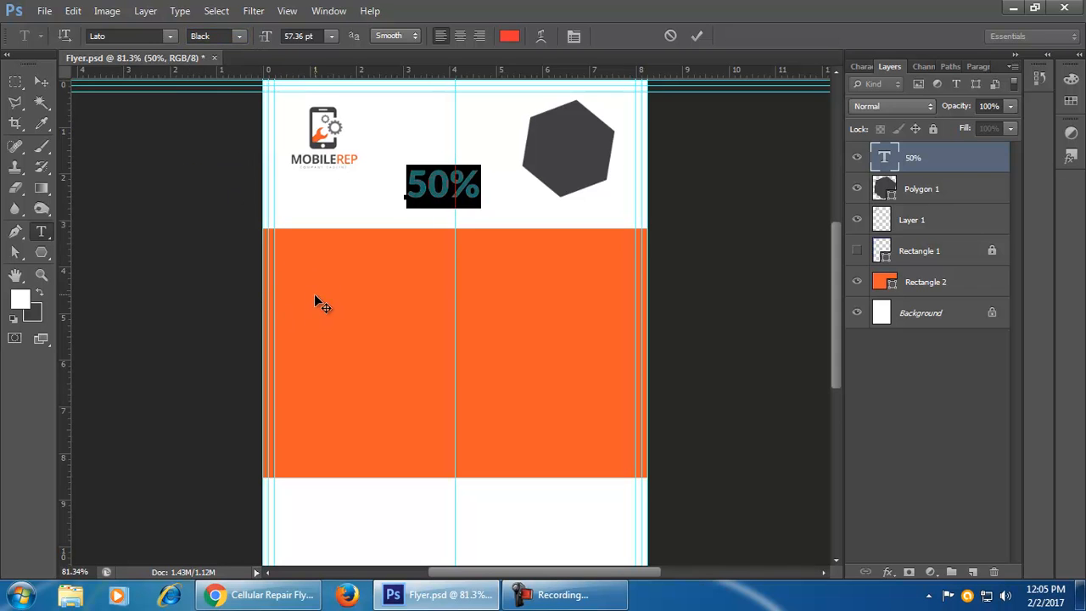
pyautogui.click(43, 83)
# - Place the "50%" text on the upper part of the dark hexagon and deselect it
pyautogui.hotkey('ctrl', 't')
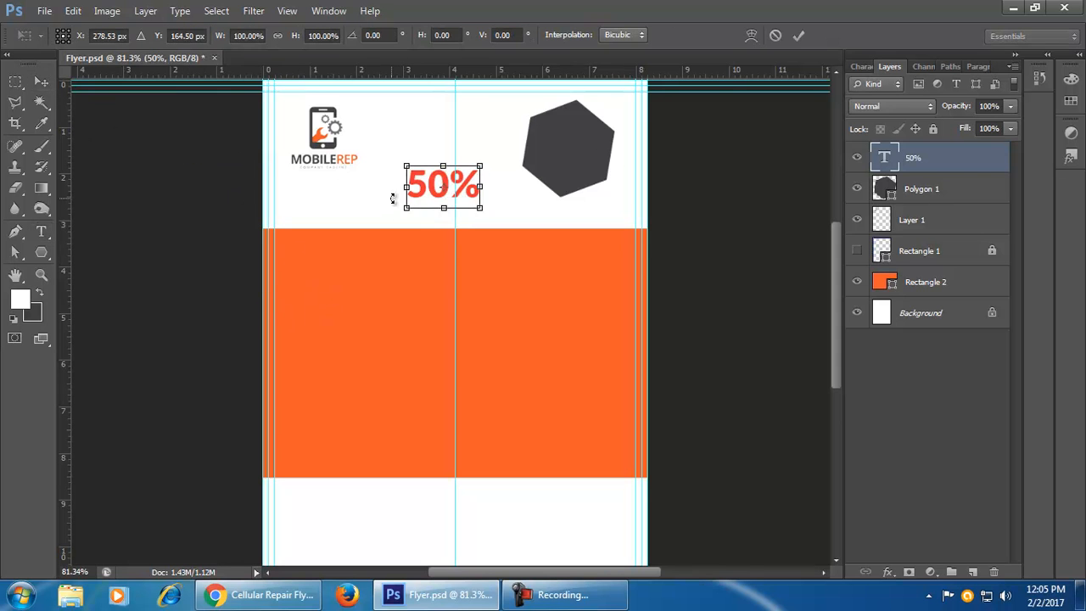
pyautogui.click(775, 35)
pyautogui.moveTo(443, 195); pyautogui.dragTo(570, 141)
pyautogui.click(695, 296)
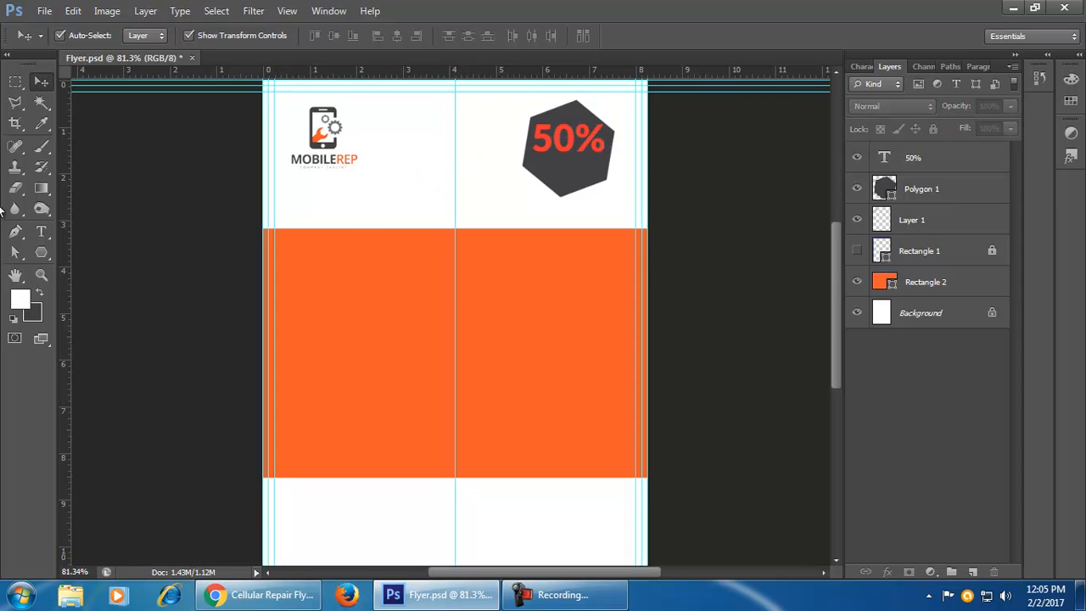
# - Add a separate text layer reading "Off" in the white area between the logo and the hexagon
pyautogui.click(44, 231)
pyautogui.click(377, 209)
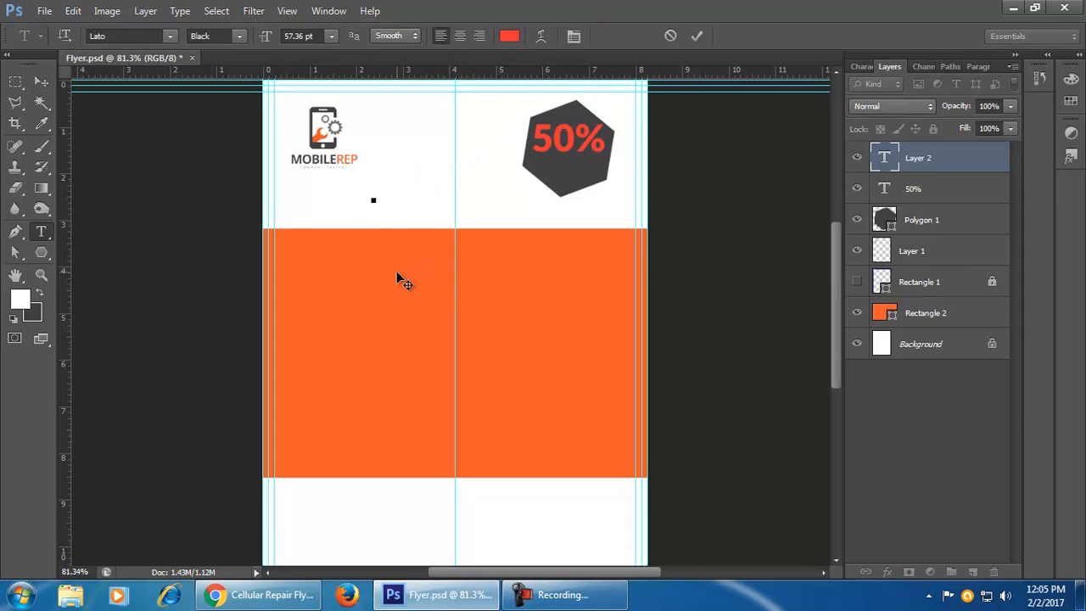
pyautogui.write('Off')
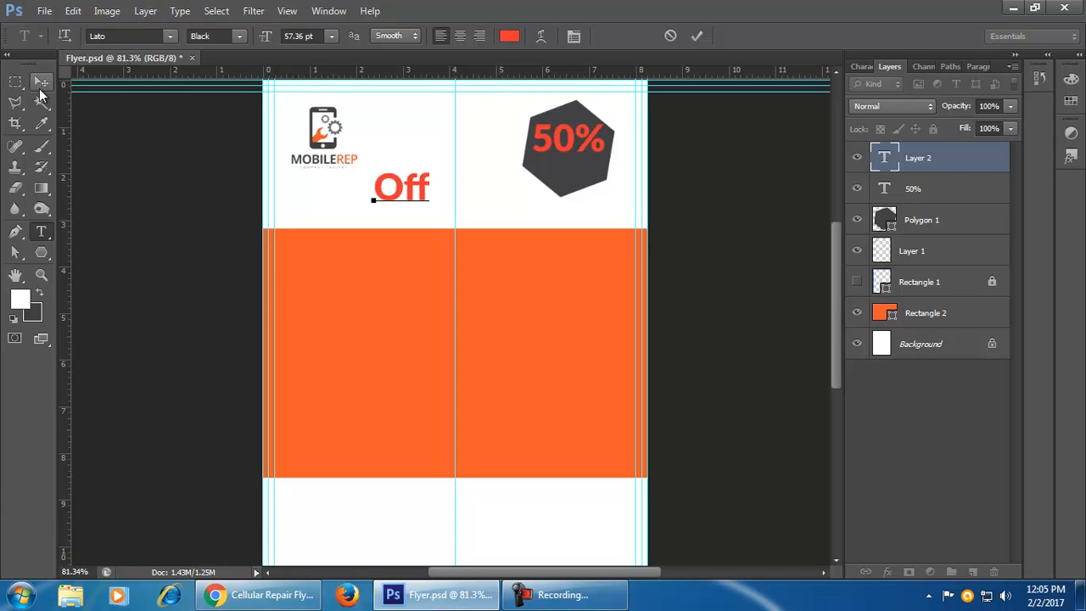
pyautogui.click(41, 80)
# - Try the Bold style on the "Off" text, and settle on Lato Medium
pyautogui.doubleClick(889, 161)
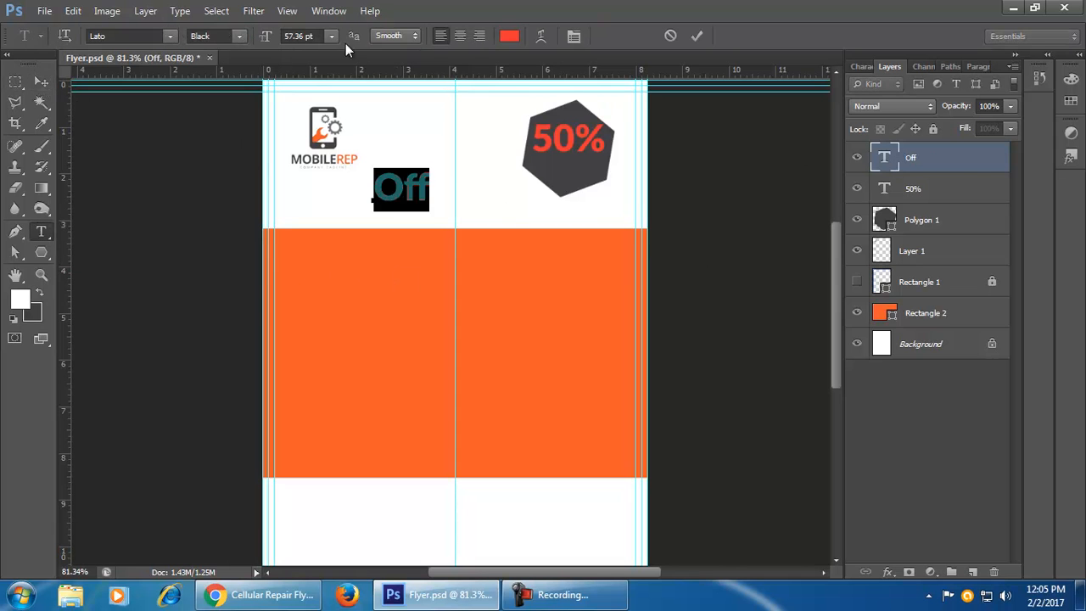
pyautogui.click(237, 36)
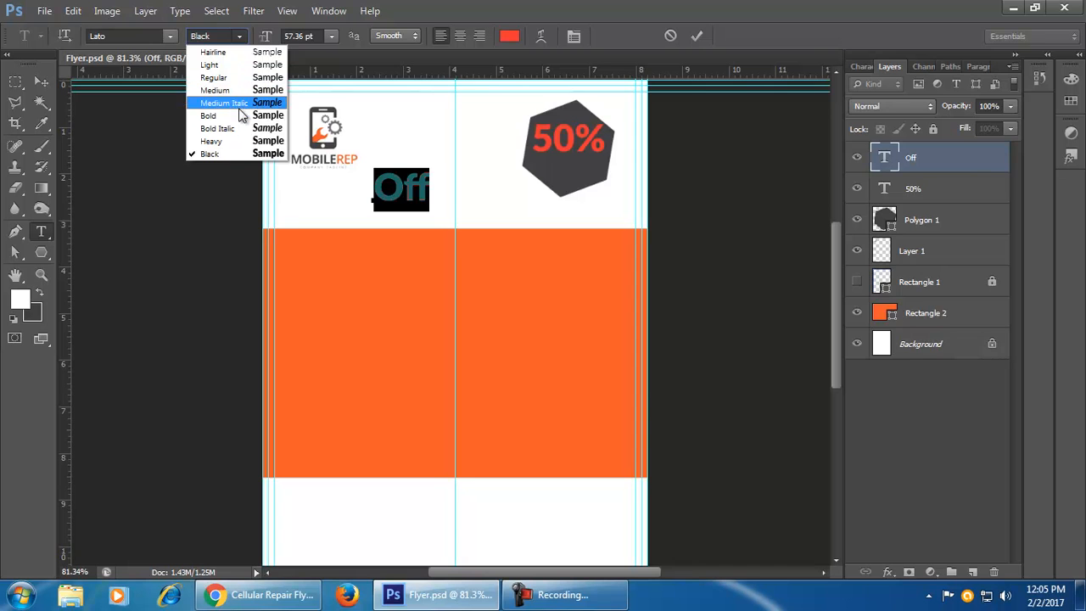
pyautogui.click(242, 114)
pyautogui.click(239, 37)
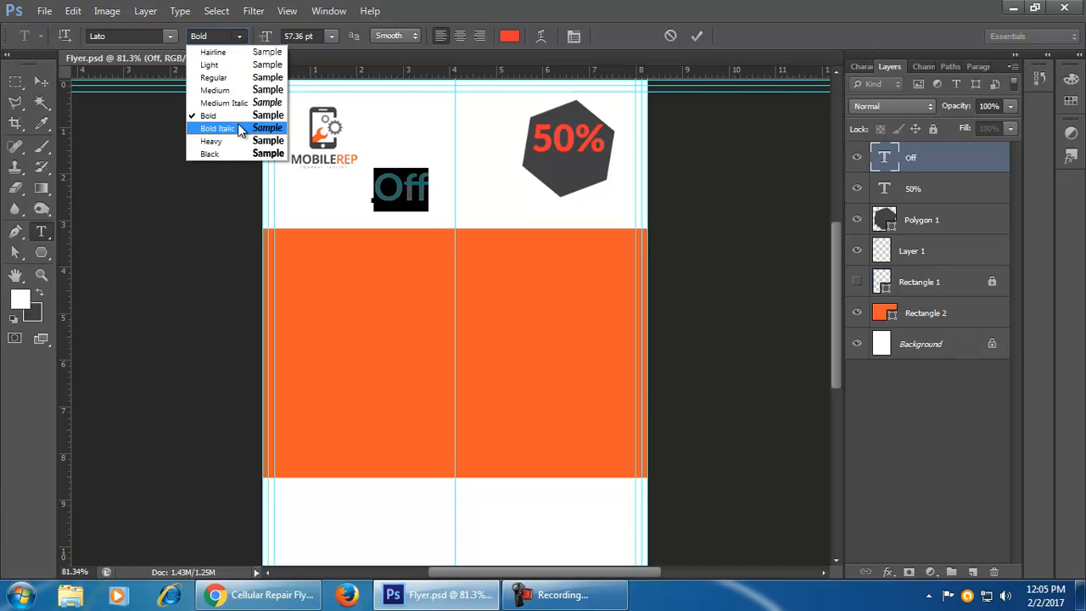
pyautogui.click(242, 97)
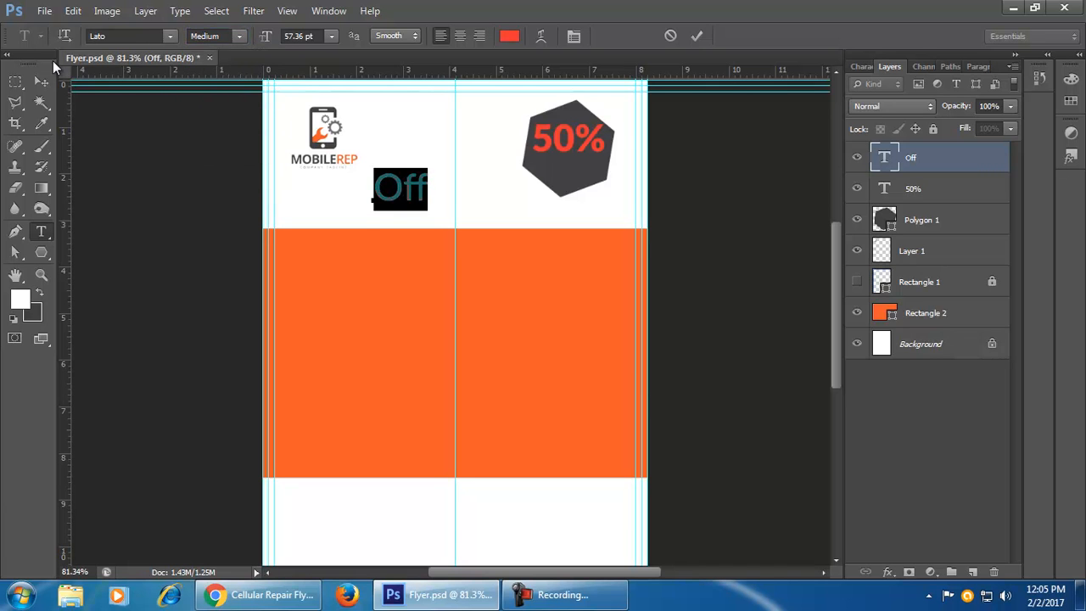
pyautogui.click(41, 80)
# - Move the "Off" text onto the hexagon, directly below "50%" toward the right, and deselect it
pyautogui.click(477, 212)
pyautogui.moveTo(409, 197); pyautogui.dragTo(586, 176)
pyautogui.click(616, 210)
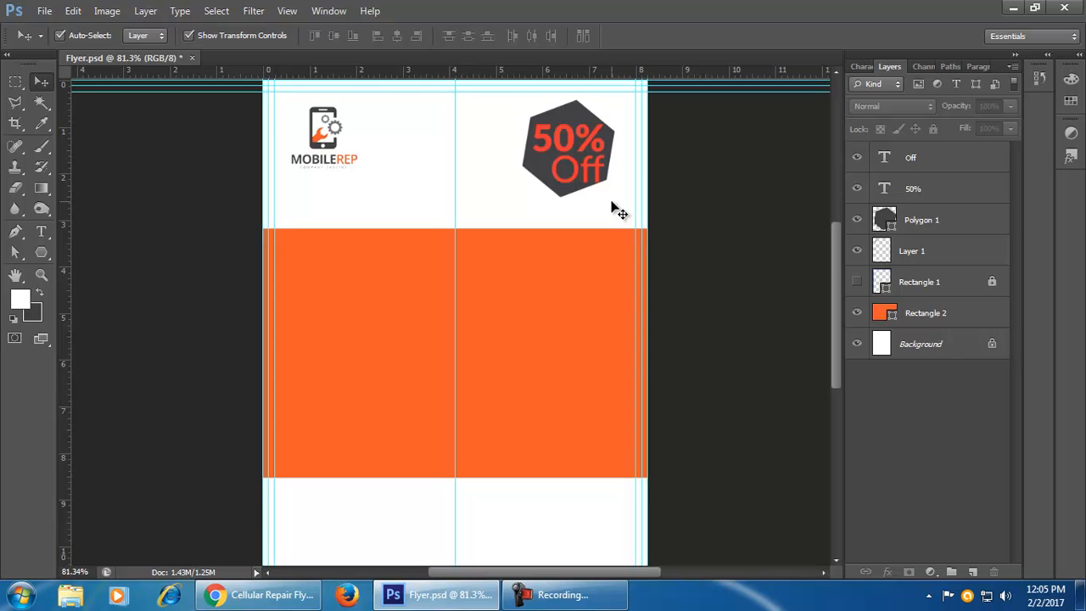
# - Enlarge the dark hexagon slightly around its center so it frames both texts, and deselect it
pyautogui.click(608, 148)
pyautogui.moveTo(615, 198); pyautogui.dragTo(624, 207)
pyautogui.click(799, 34)
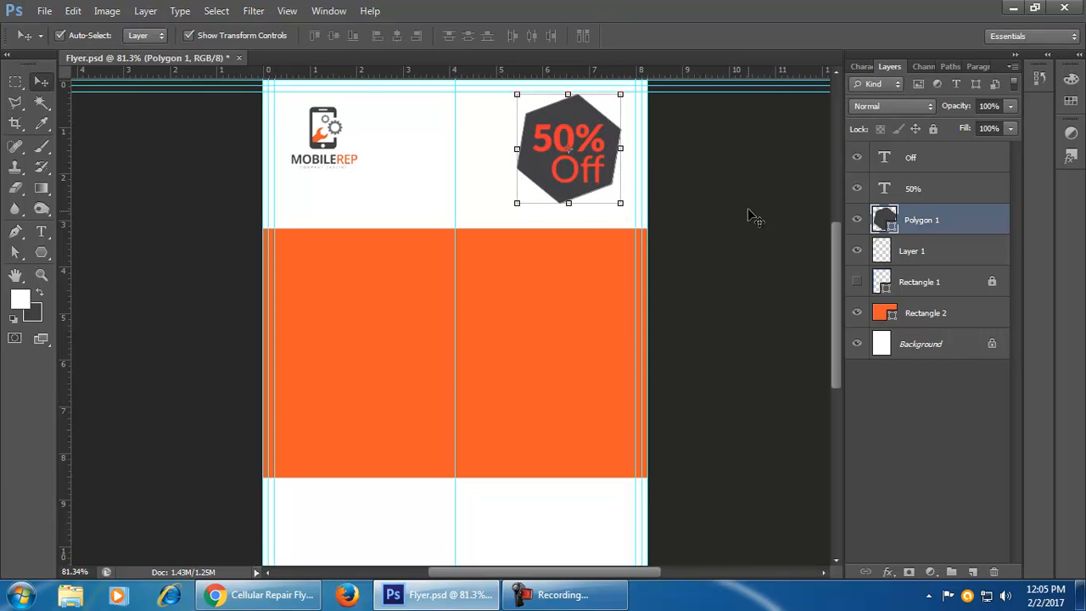
pyautogui.click(752, 218)
# - Change the color of the "50%" text to white
pyautogui.click(900, 192)
pyautogui.doubleClick(884, 188)
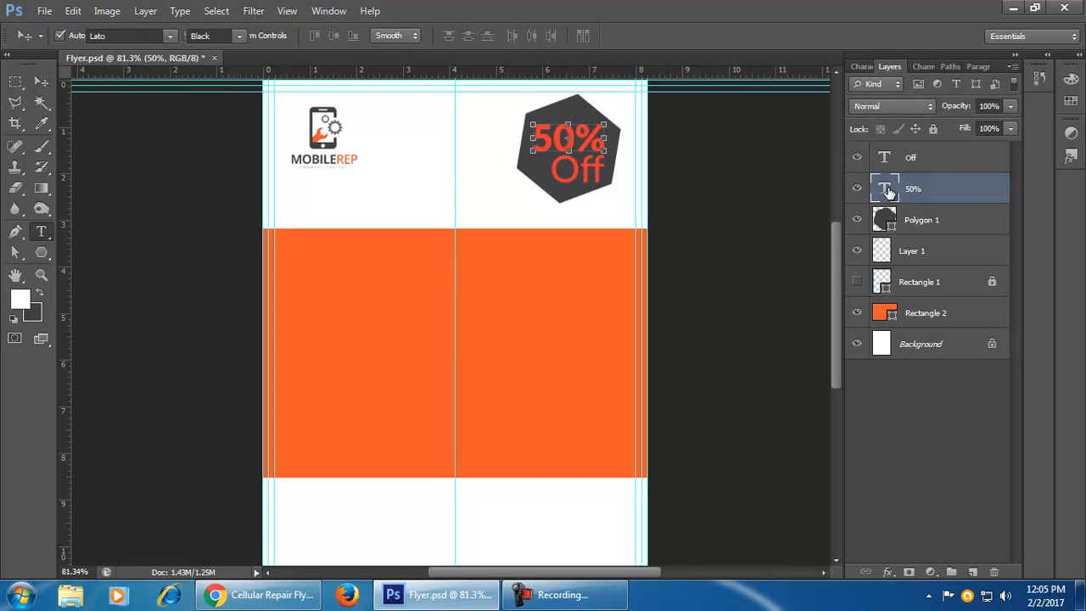
pyautogui.click(509, 36)
pyautogui.moveTo(745, 336); pyautogui.dragTo(650, 320)
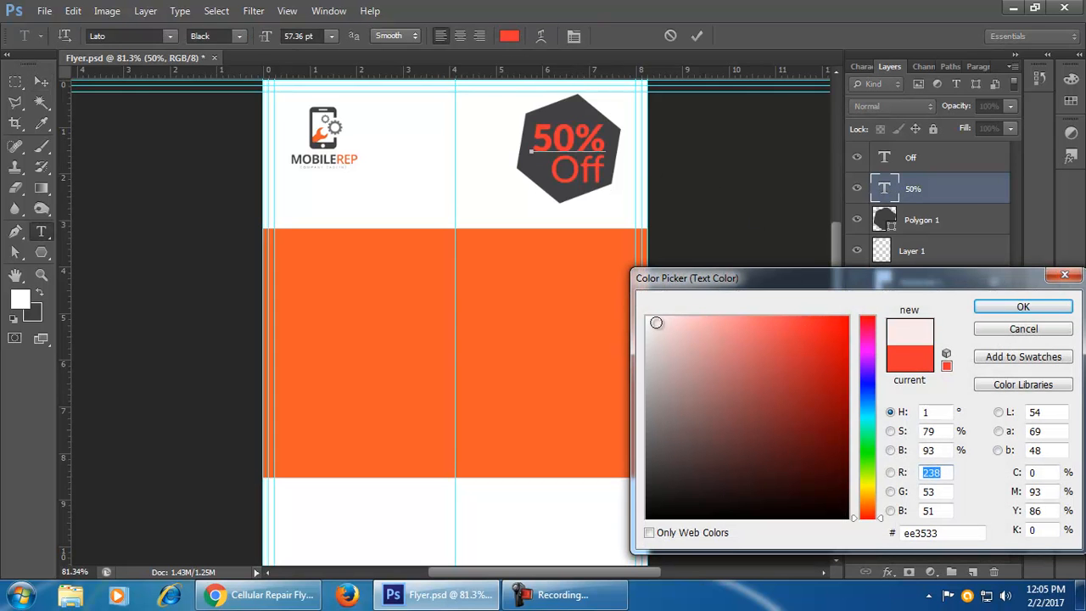
pyautogui.click(1021, 307)
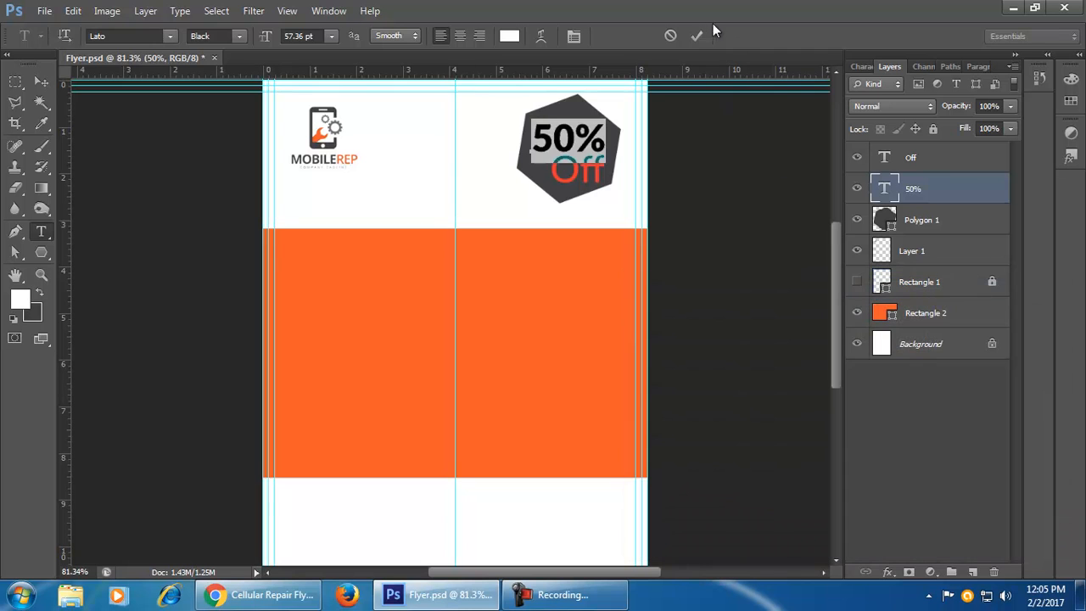
pyautogui.click(697, 36)
pyautogui.press('v')
# - Change the color of the "Off" text to white (ffffff) and deselect it
pyautogui.click(606, 187)
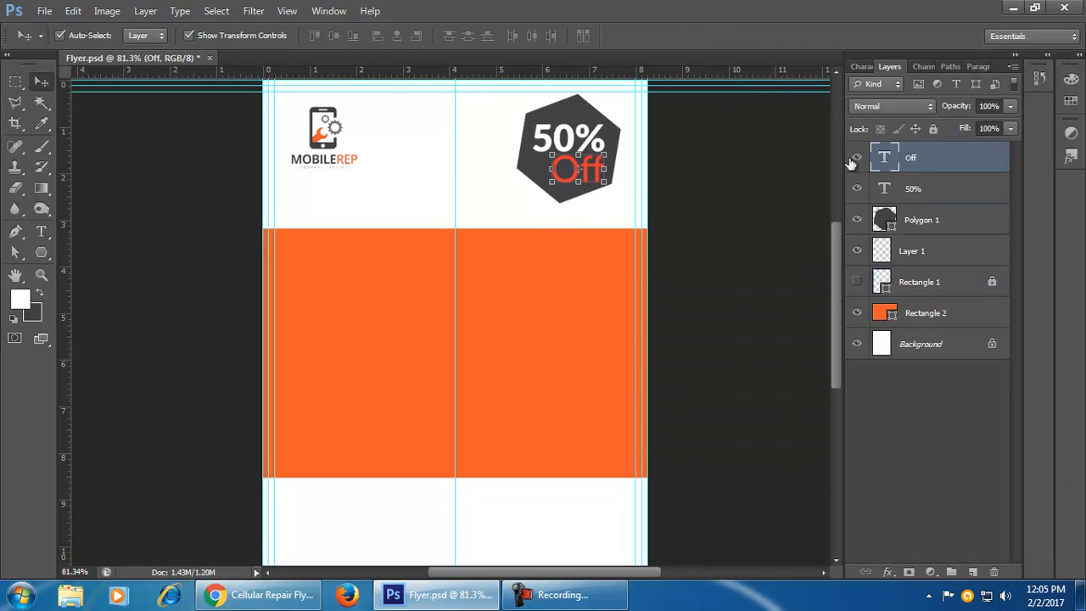
pyautogui.doubleClick(885, 157)
pyautogui.click(510, 36)
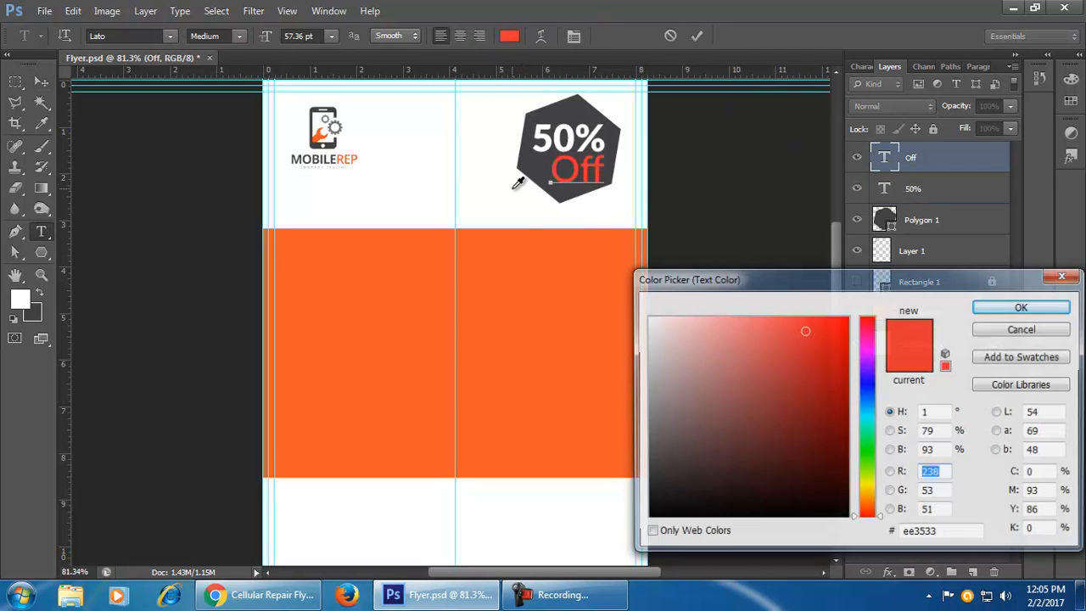
pyautogui.moveTo(728, 335); pyautogui.dragTo(636, 281)
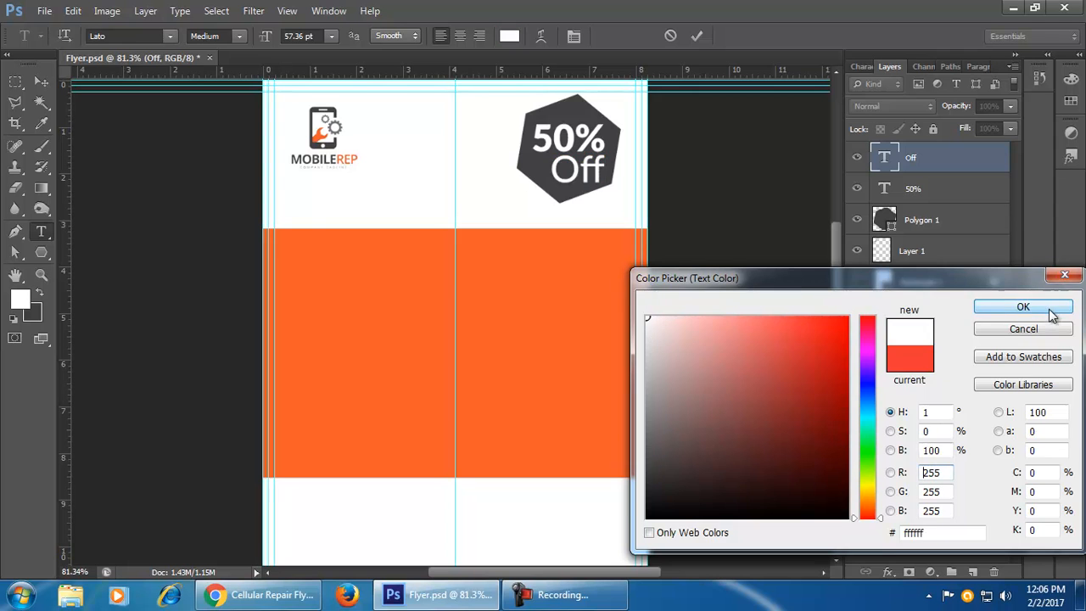
pyautogui.click(1023, 307)
pyautogui.click(44, 81)
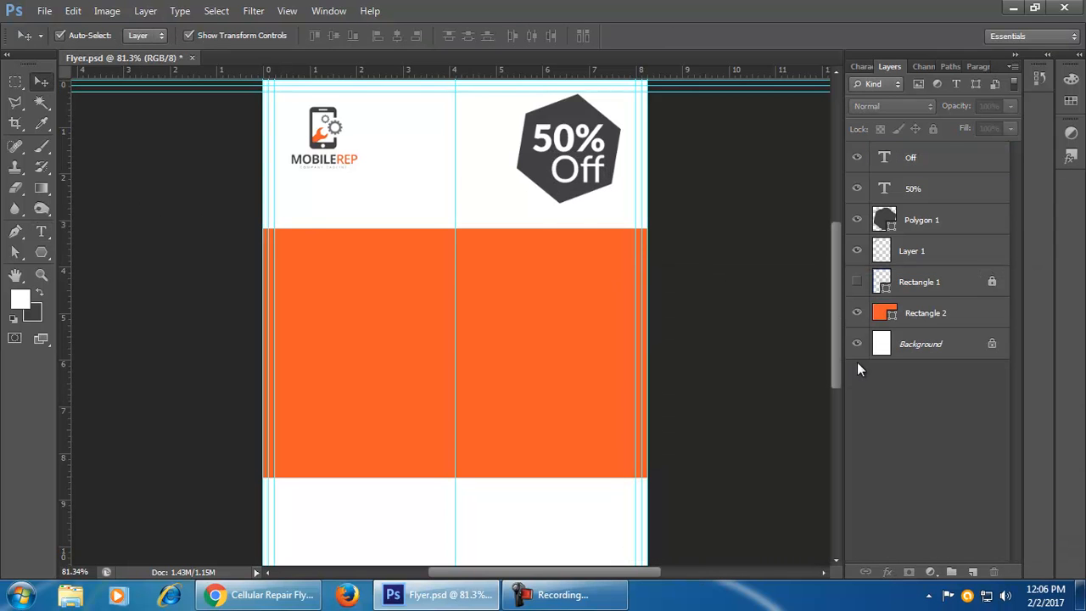
# - Duplicate the dark hexagon and scale the copy to about 91% around its center
pyautogui.click(565, 199)
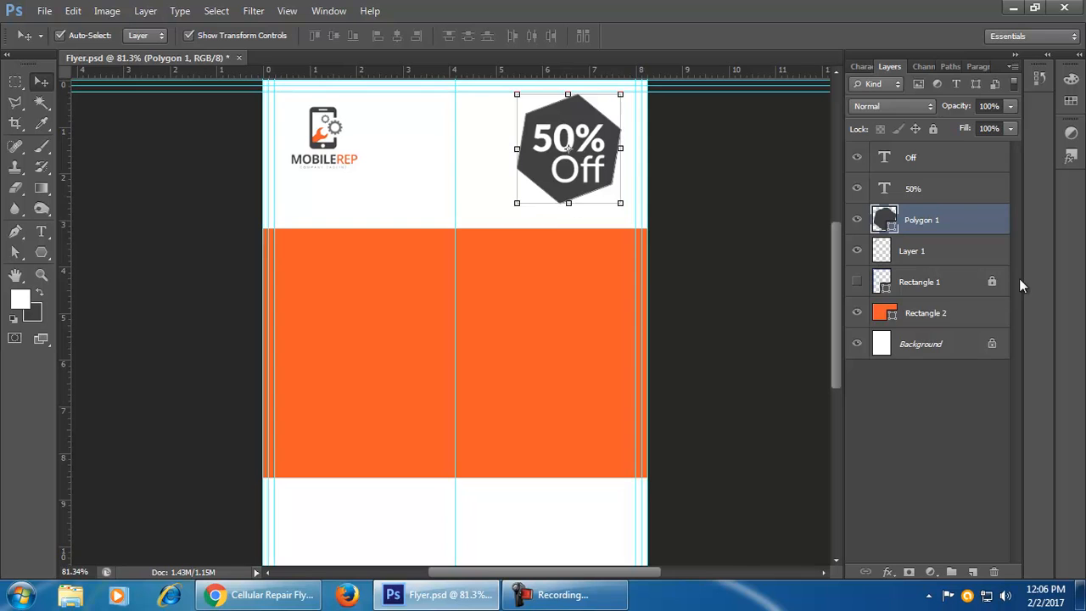
pyautogui.hotkey('ctrl', 'j')
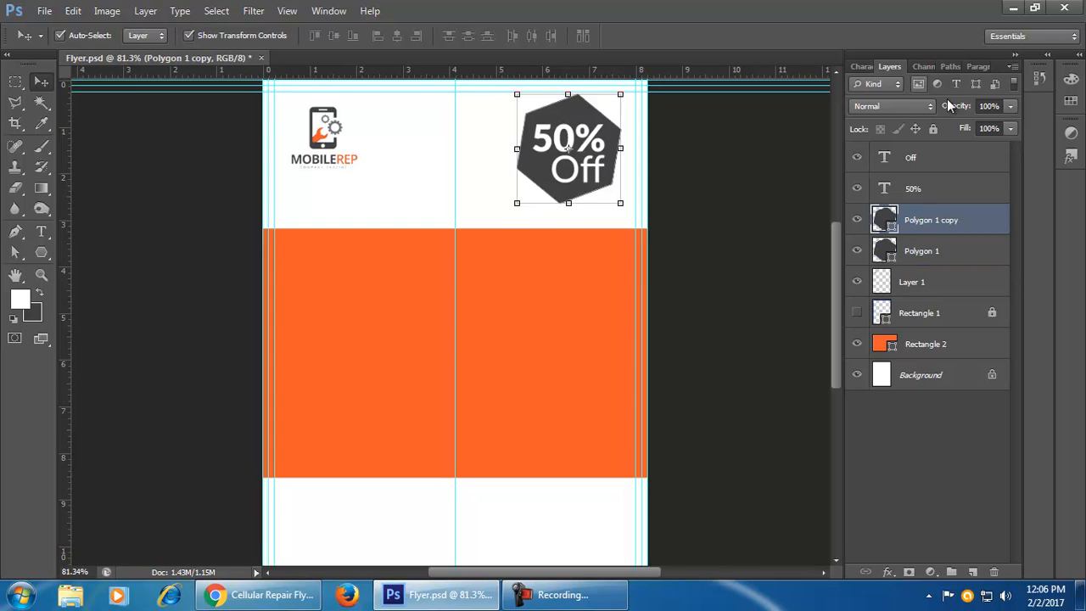
pyautogui.click(965, 255)
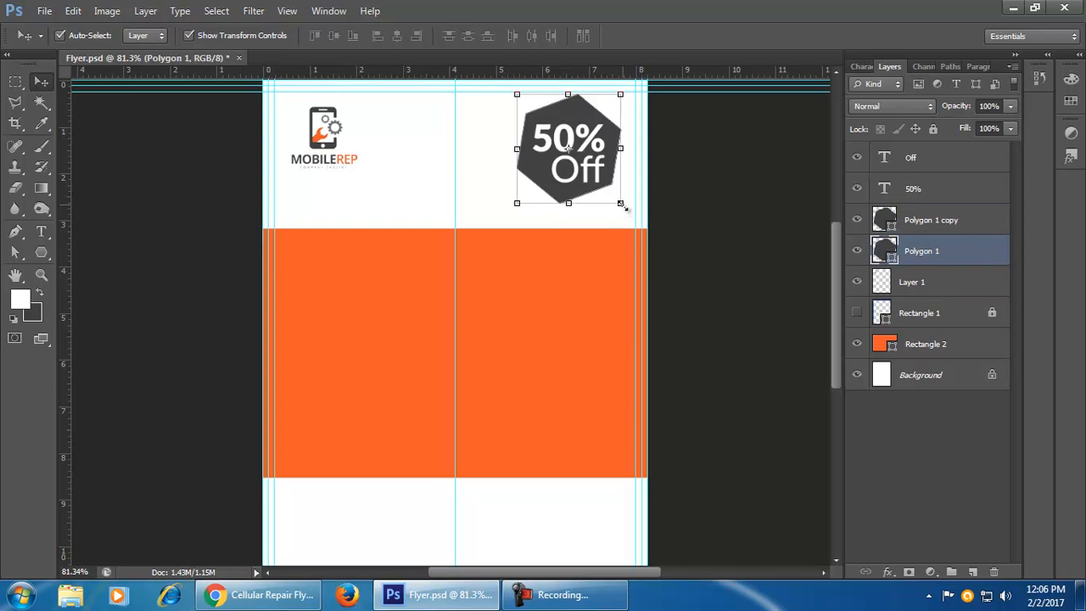
pyautogui.click(960, 227)
pyautogui.moveTo(621, 204); pyautogui.dragTo(616, 198)
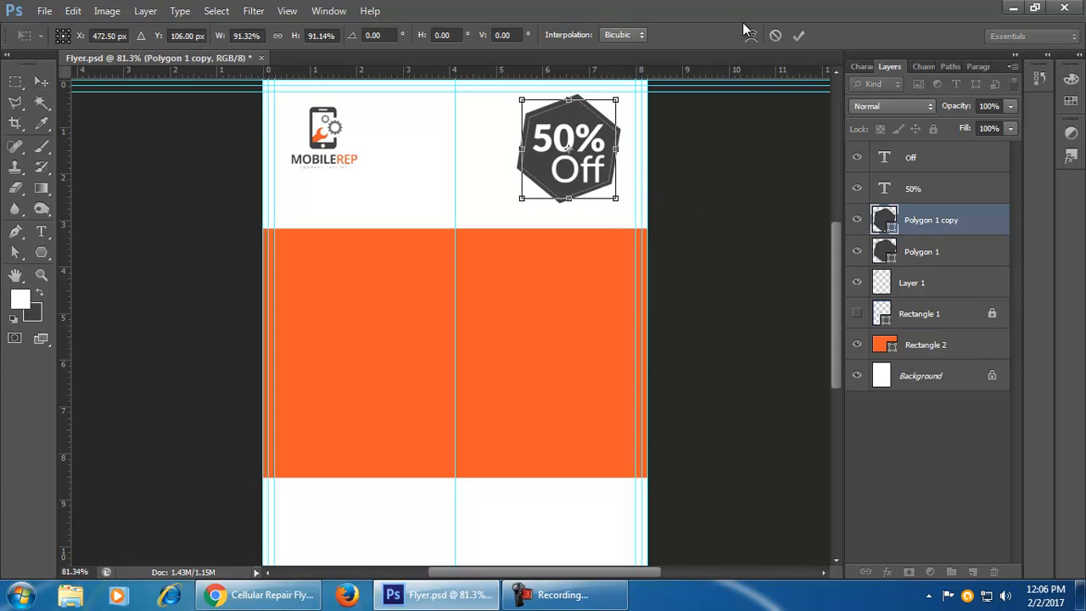
pyautogui.click(798, 35)
# - Recolor the original hexagon behind the dark copy with the orange sampled from the flyer's band, and deselect it
pyautogui.click(934, 254)
pyautogui.doubleClick(879, 252)
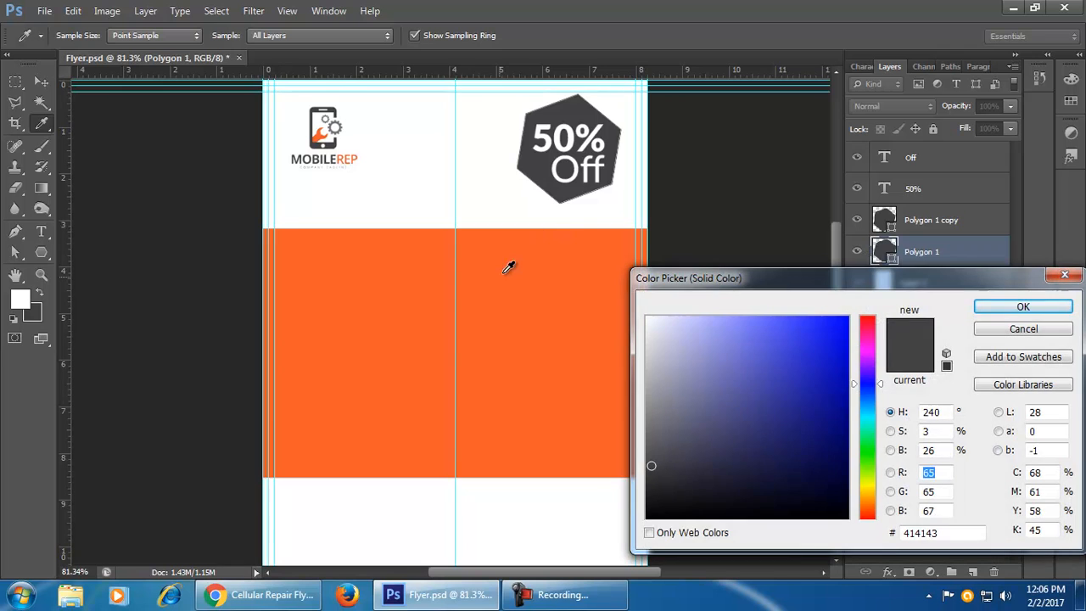
pyautogui.click(514, 270)
pyautogui.click(1023, 308)
pyautogui.press('v')
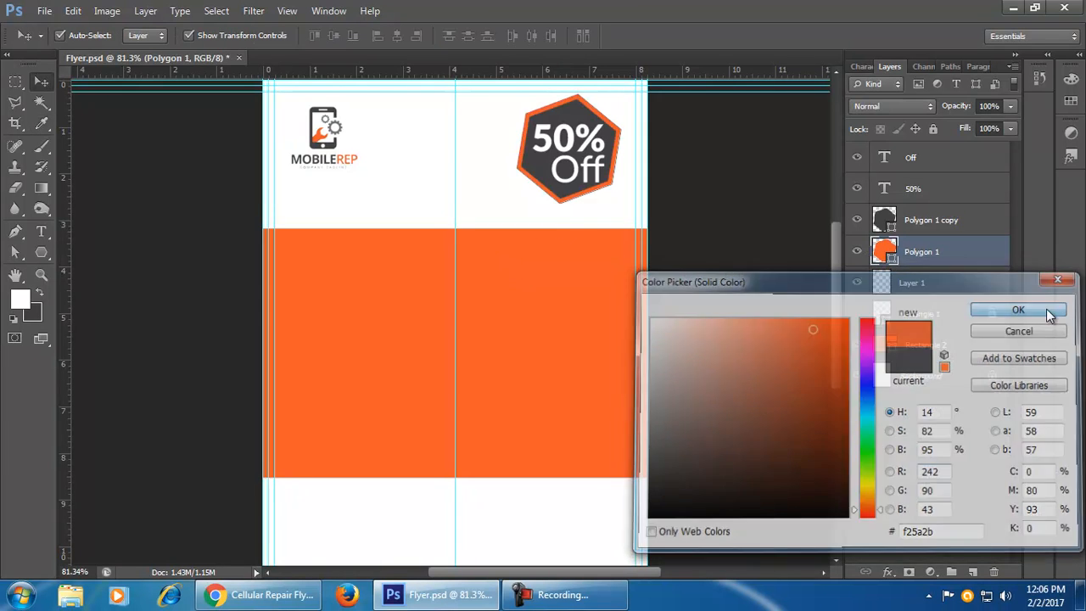
pyautogui.click(754, 288)
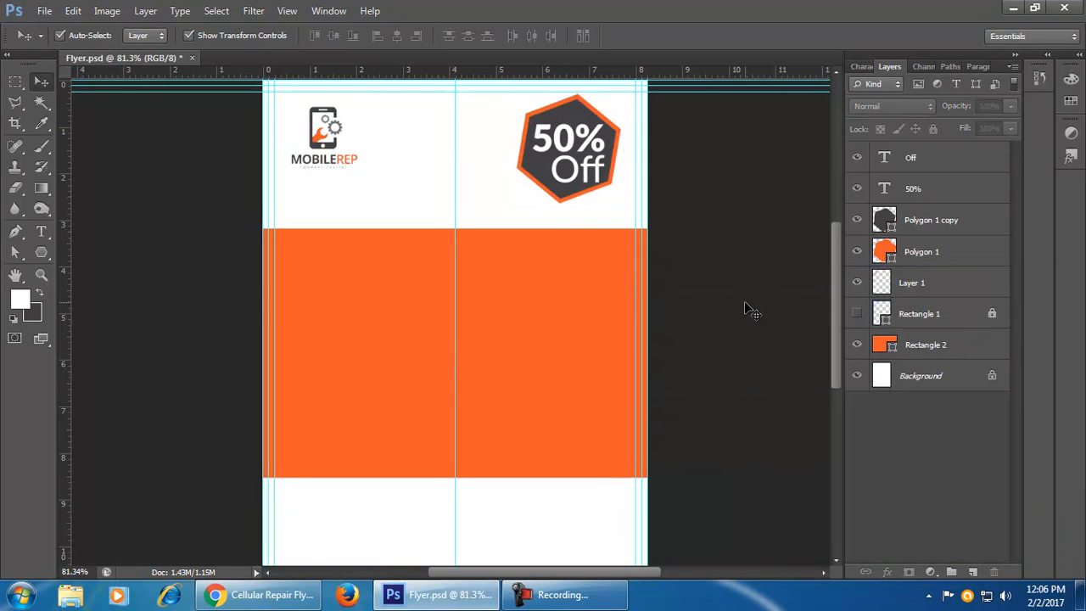
# - Scale the "50%" text down so it leaves more room inside the dark hexagon
pyautogui.click(589, 151)
pyautogui.scroll(1, 606, 174)
pyautogui.scroll(3, 606, 173)
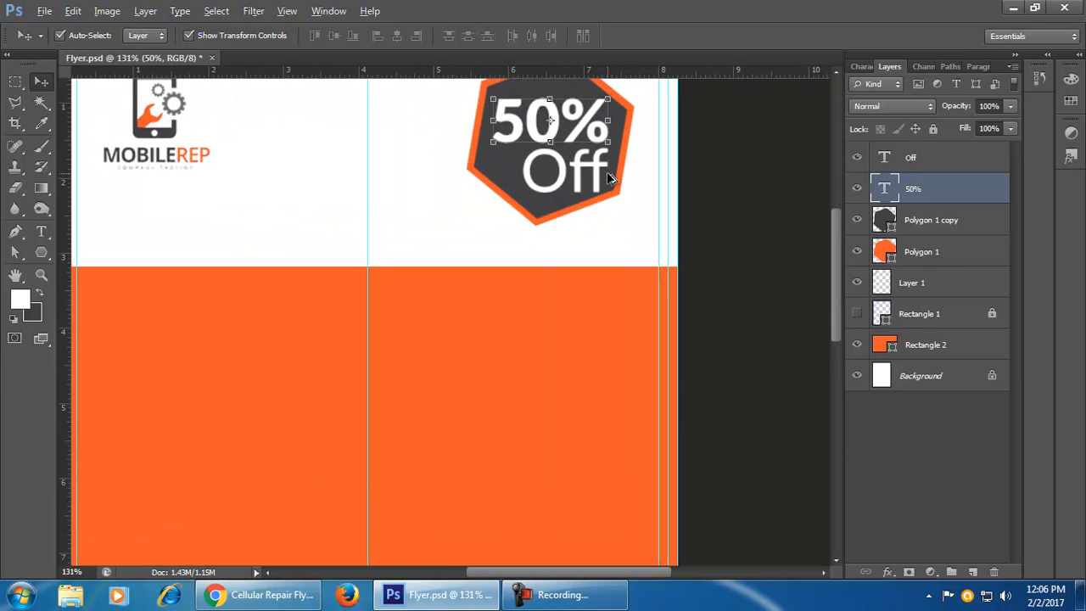
pyautogui.moveTo(635, 216); pyautogui.dragTo(558, 195)
pyautogui.click(773, 36)
pyautogui.moveTo(635, 240); pyautogui.dragTo(615, 211)
pyautogui.click(798, 35)
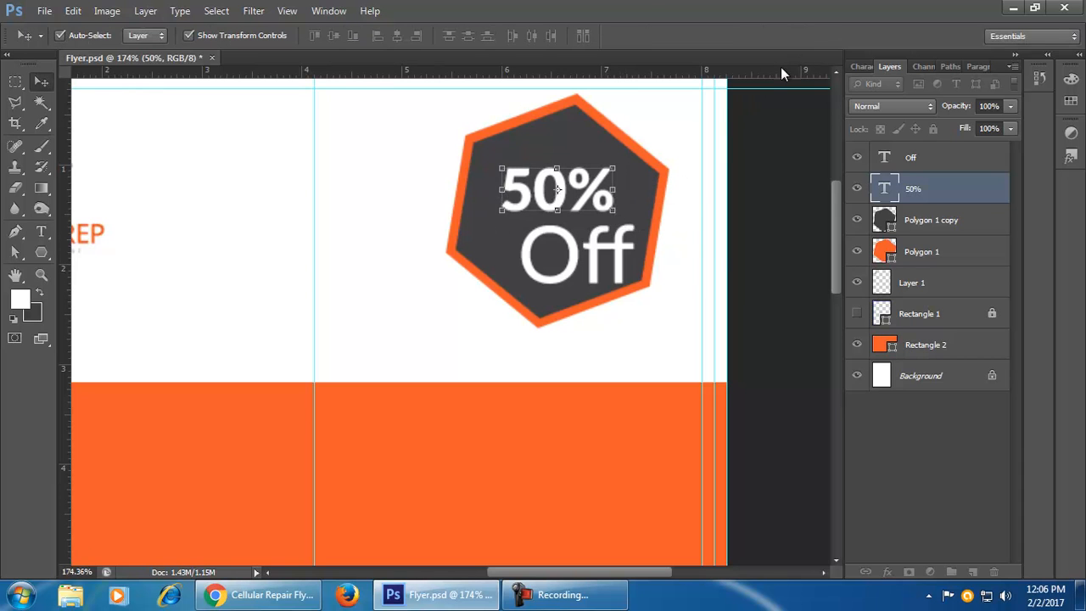
# - Shrink the "Off" text and place it beneath "50%", flush with its right edge, and deselect it
pyautogui.click(773, 232)
pyautogui.moveTo(603, 271)
pyautogui.mouseDown()
pyautogui.moveTo(583, 267)
pyautogui.moveTo(612, 281)
pyautogui.moveTo(604, 257)
pyautogui.mouseUp()
pyautogui.click(799, 36)
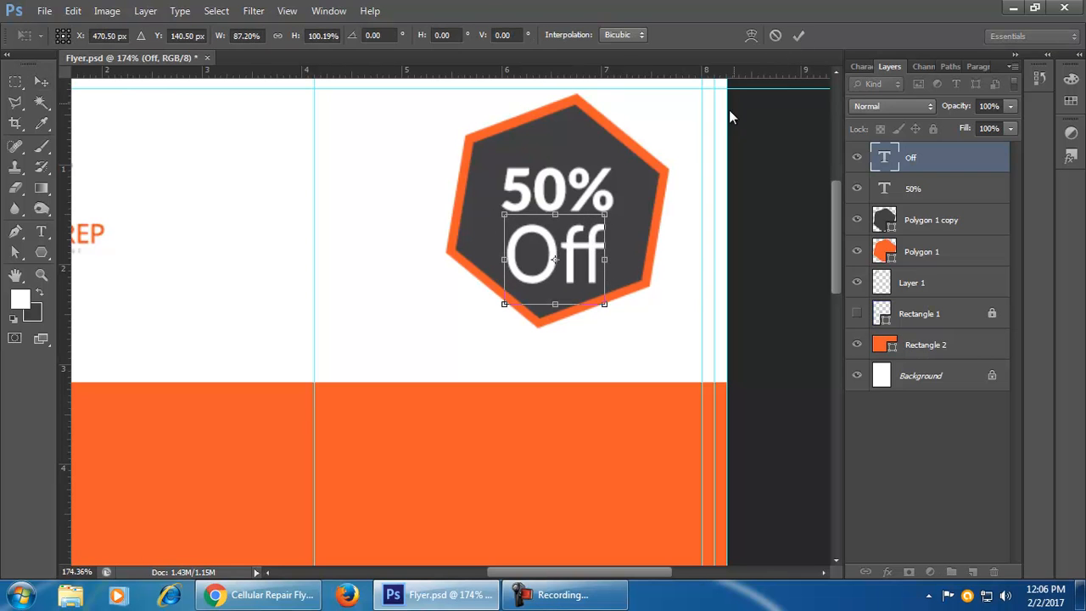
pyautogui.click(775, 36)
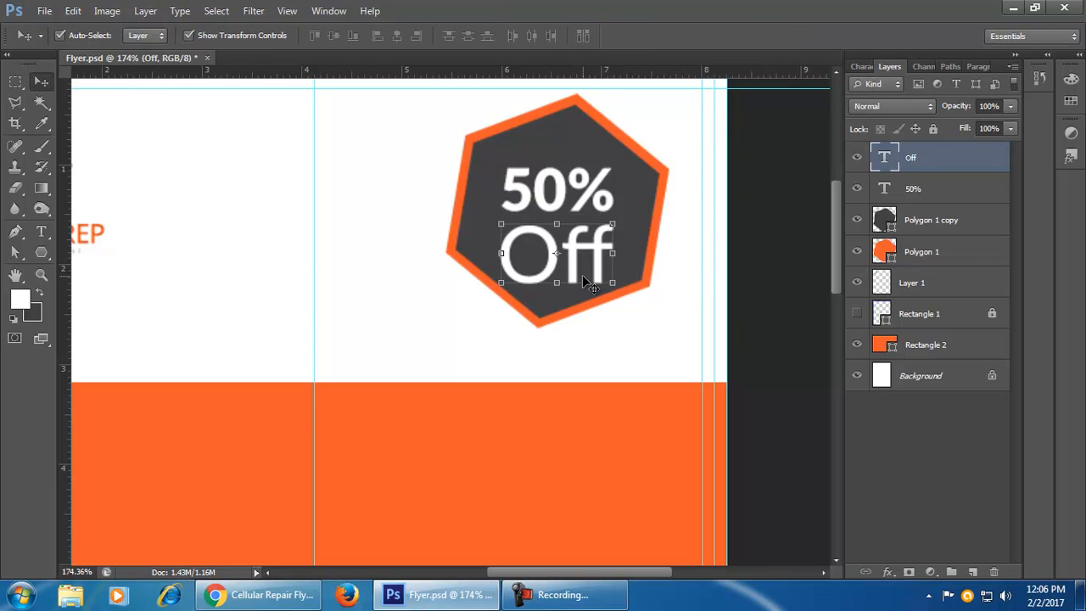
pyautogui.moveTo(612, 283); pyautogui.dragTo(596, 242)
pyautogui.press('Return')
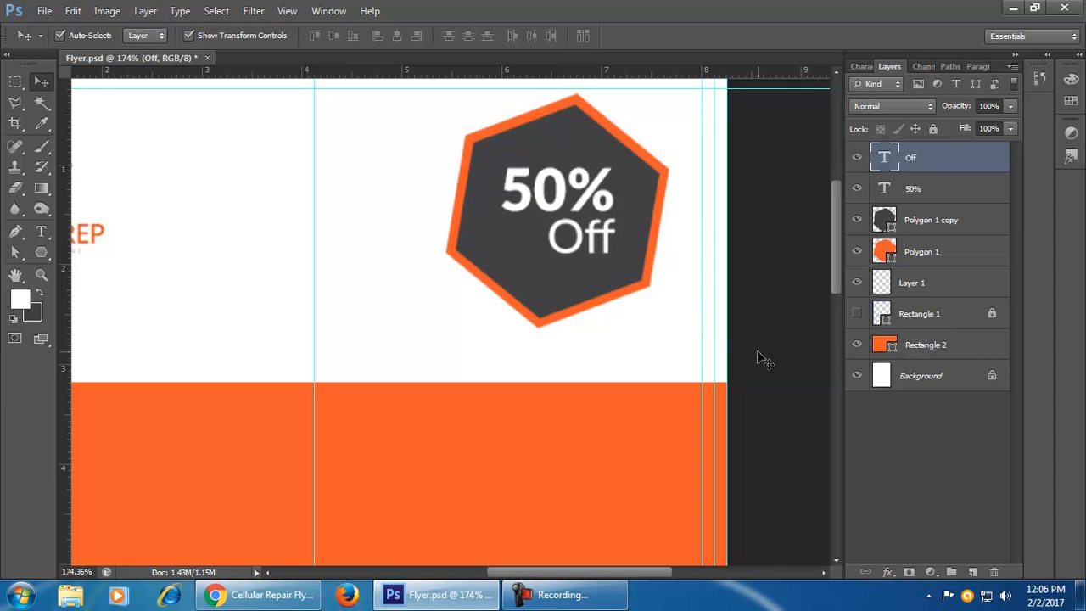
pyautogui.click(759, 359)
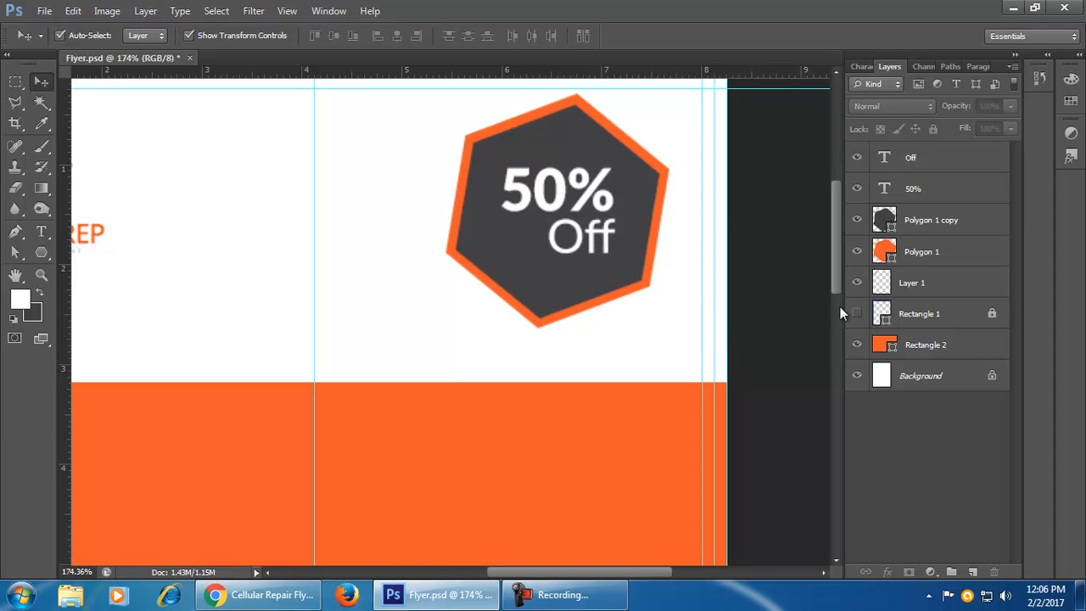
# - Align the "50%" text to the vertical center of the dark hexagon and deselect both
pyautogui.click(597, 204)
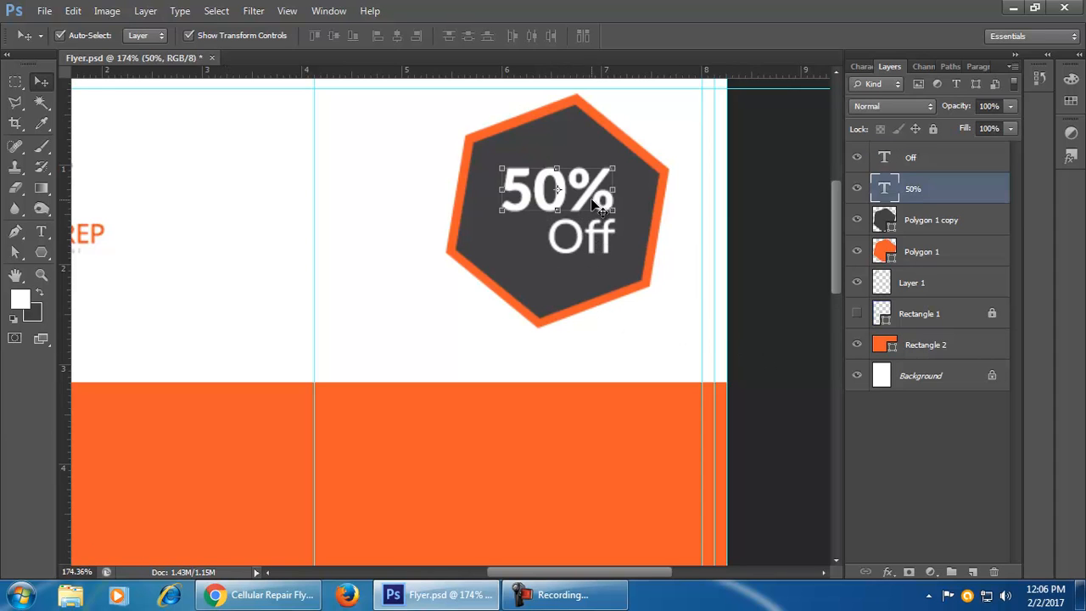
pyautogui.keyDown('ctrl'); pyautogui.click(980, 223); pyautogui.keyUp('ctrl')
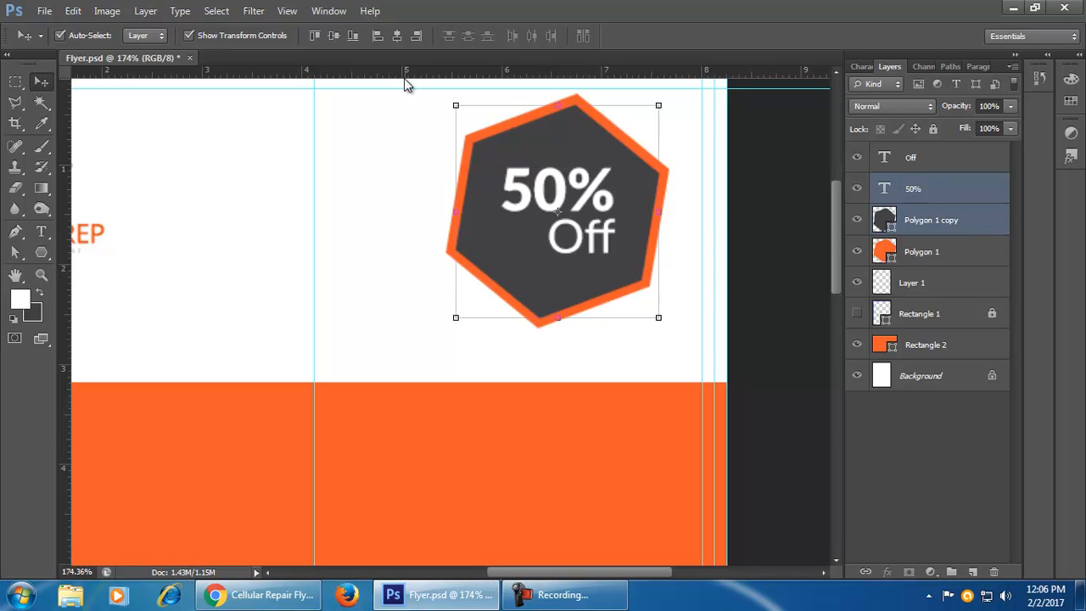
pyautogui.click(335, 37)
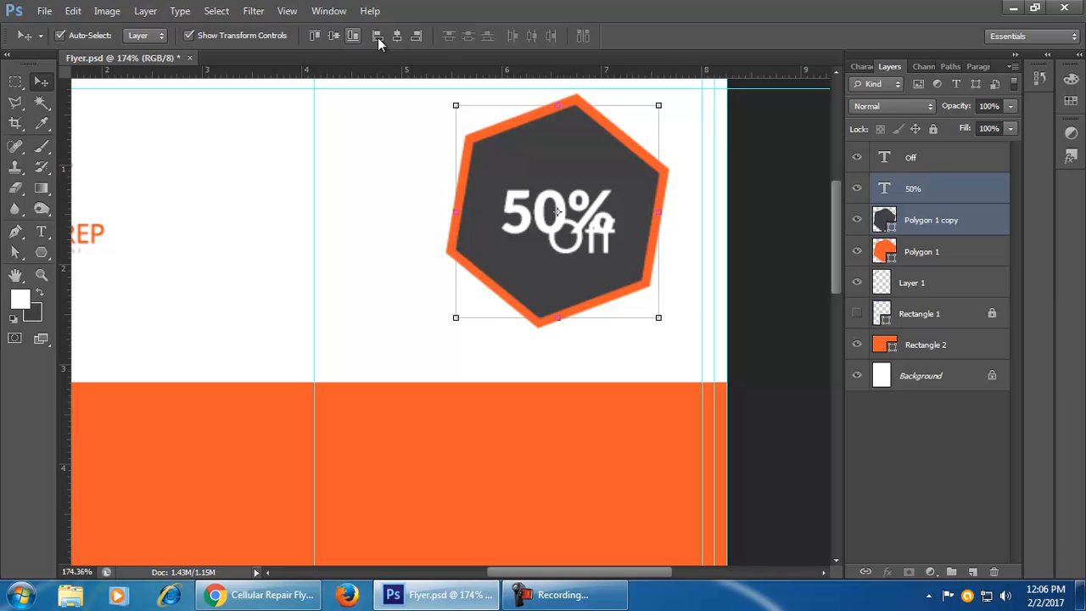
pyautogui.click(740, 363)
# - Move the "Off" text down so it sits directly below "50%" without overlapping, and deselect it
pyautogui.moveTo(598, 250); pyautogui.dragTo(601, 277)
pyautogui.click(789, 421)
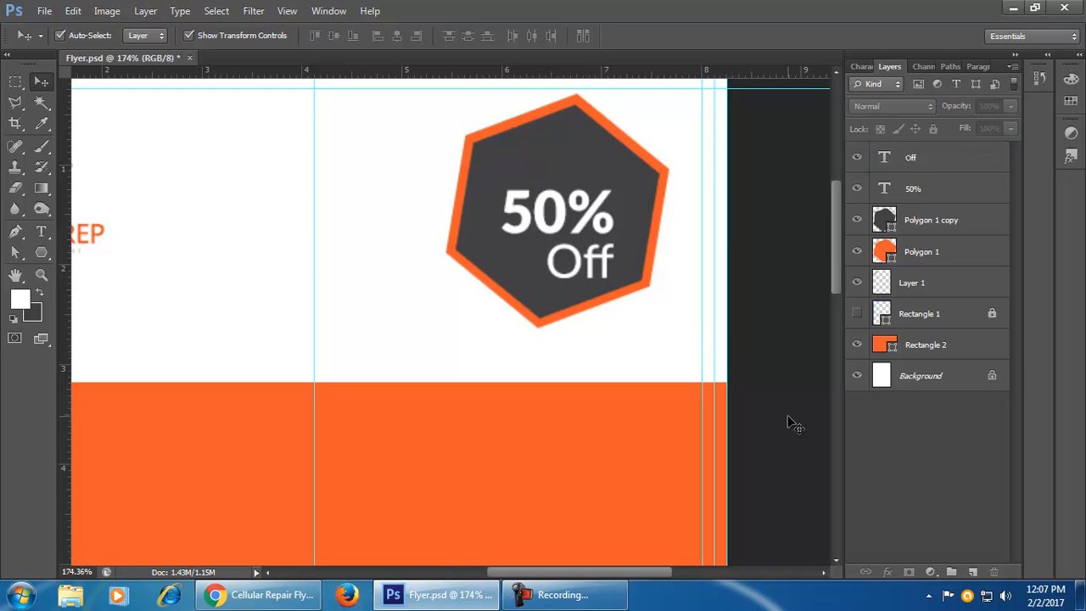
pyautogui.scroll(-6, 710, 381)
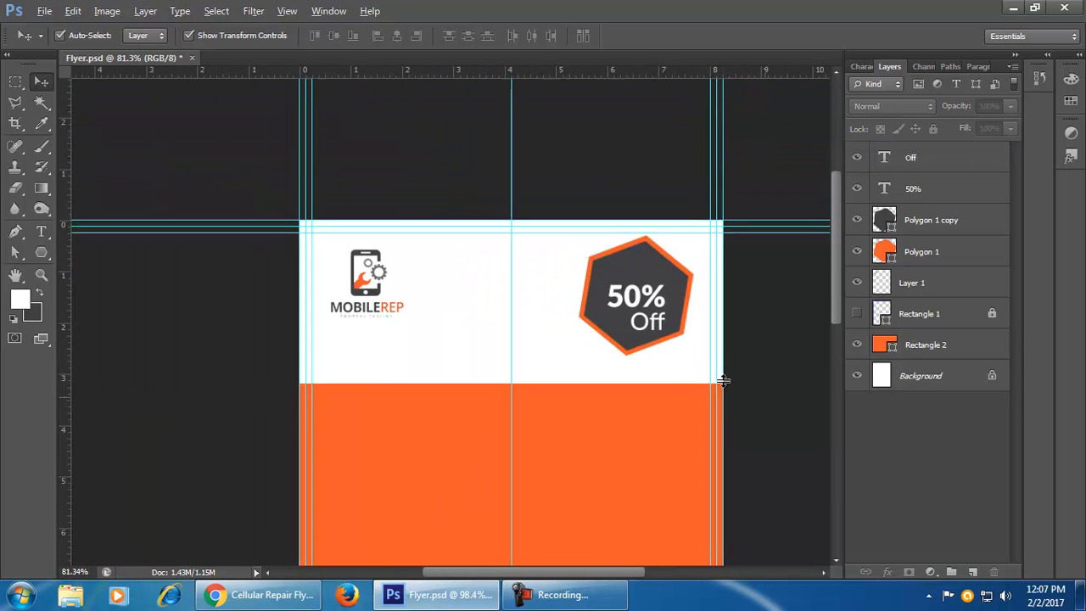
pyautogui.moveTo(753, 492); pyautogui.dragTo(713, 359)
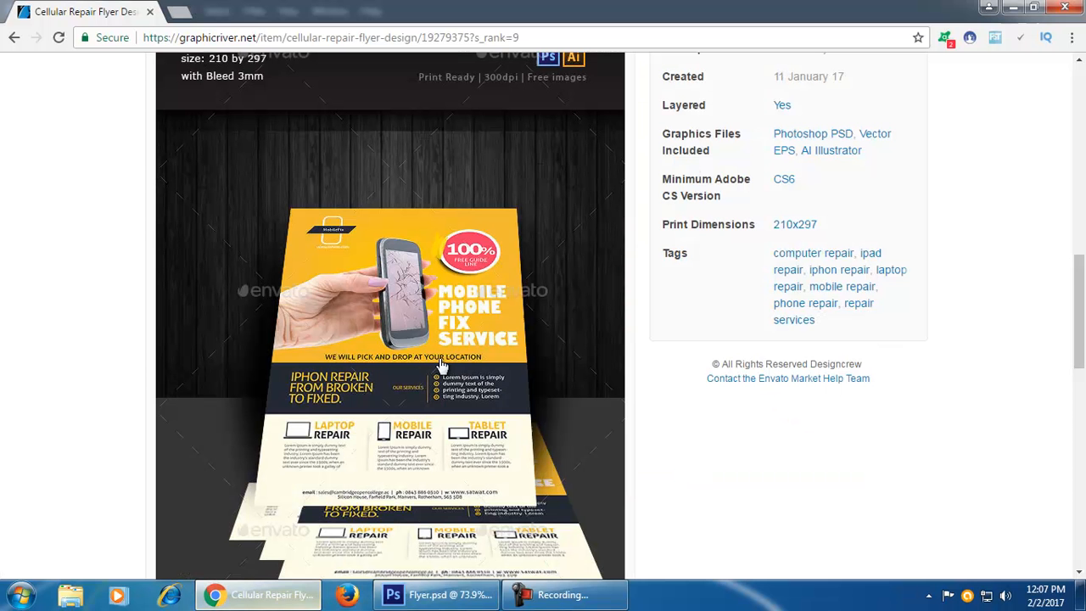
# - Switch to Chrome and search Google Images for "vanga phone" in a new tab
pyautogui.click(255, 595)
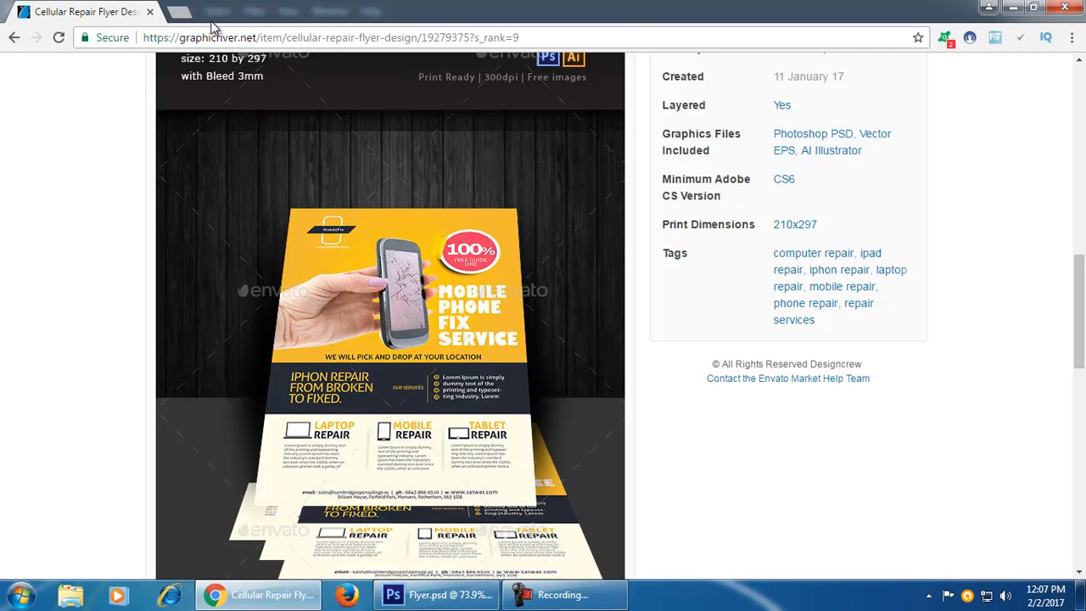
pyautogui.click(180, 12)
pyautogui.write('v')
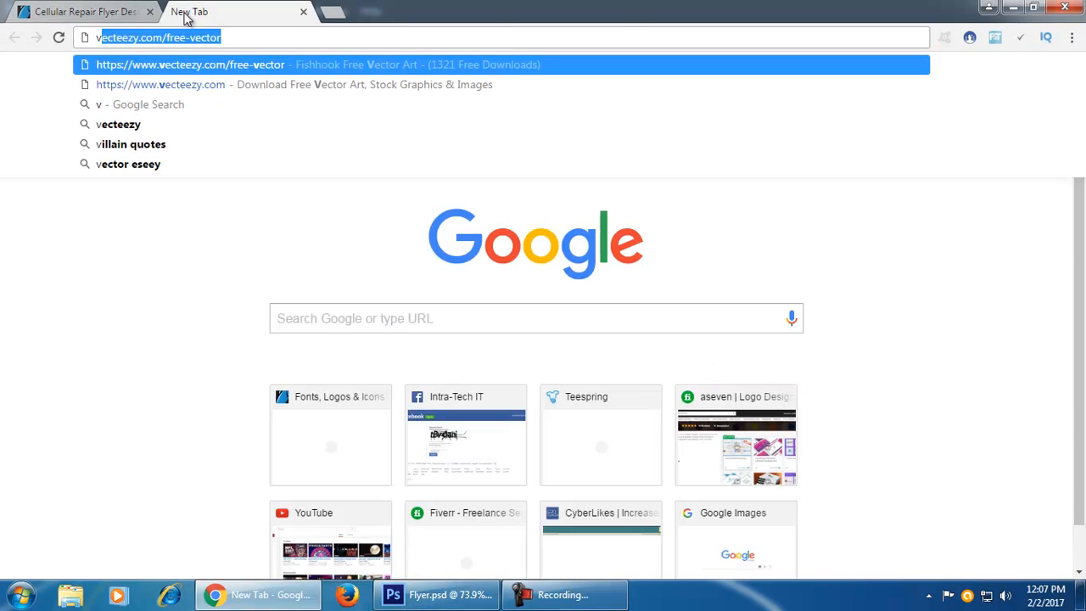
pyautogui.write('anga')
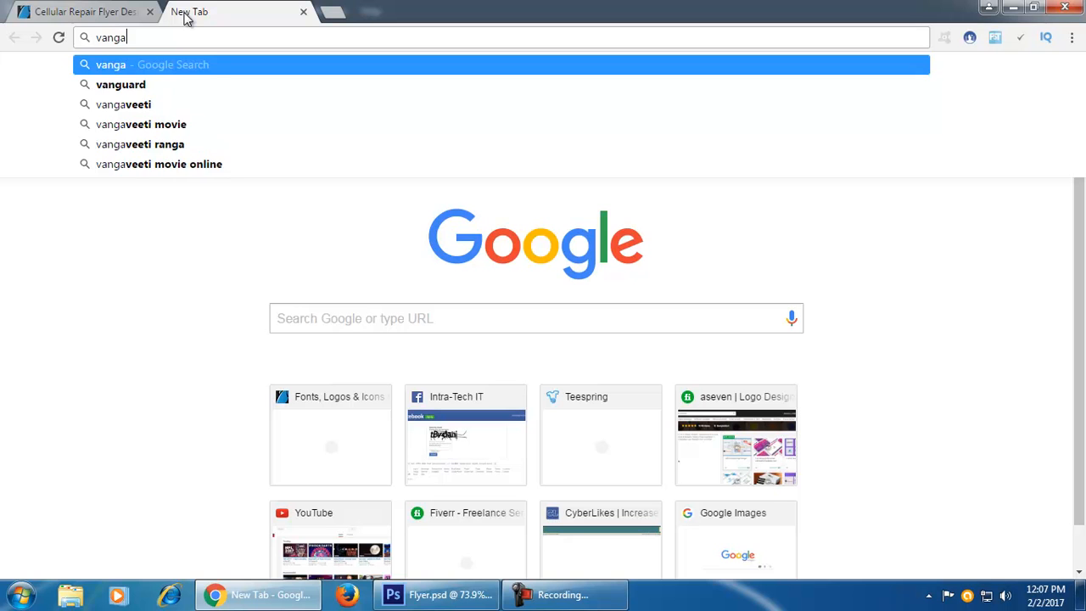
pyautogui.write(' phone')
pyautogui.press('Return')
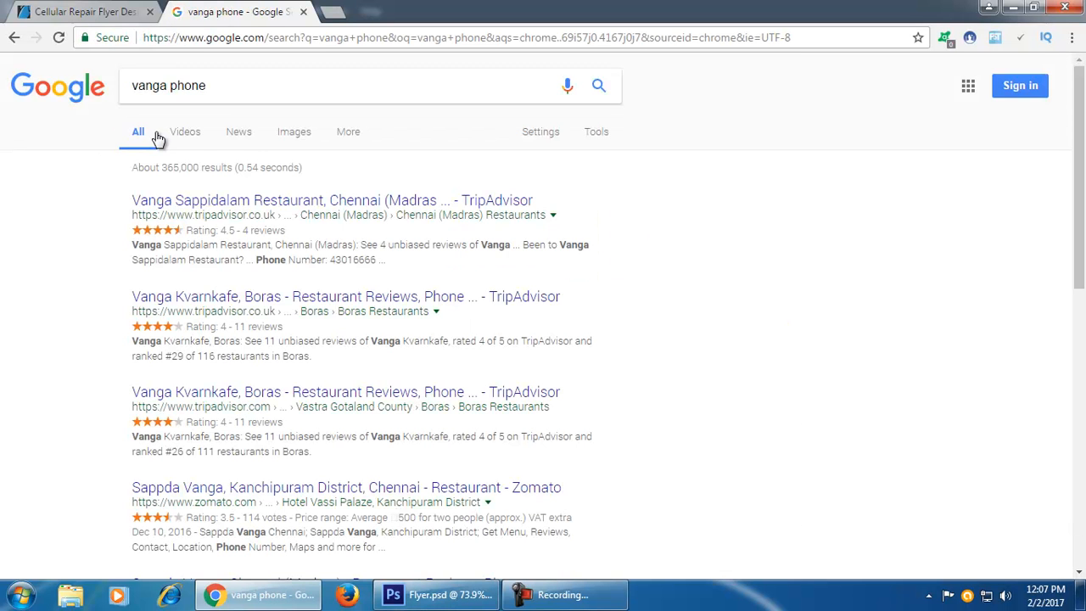
pyautogui.click(299, 138)
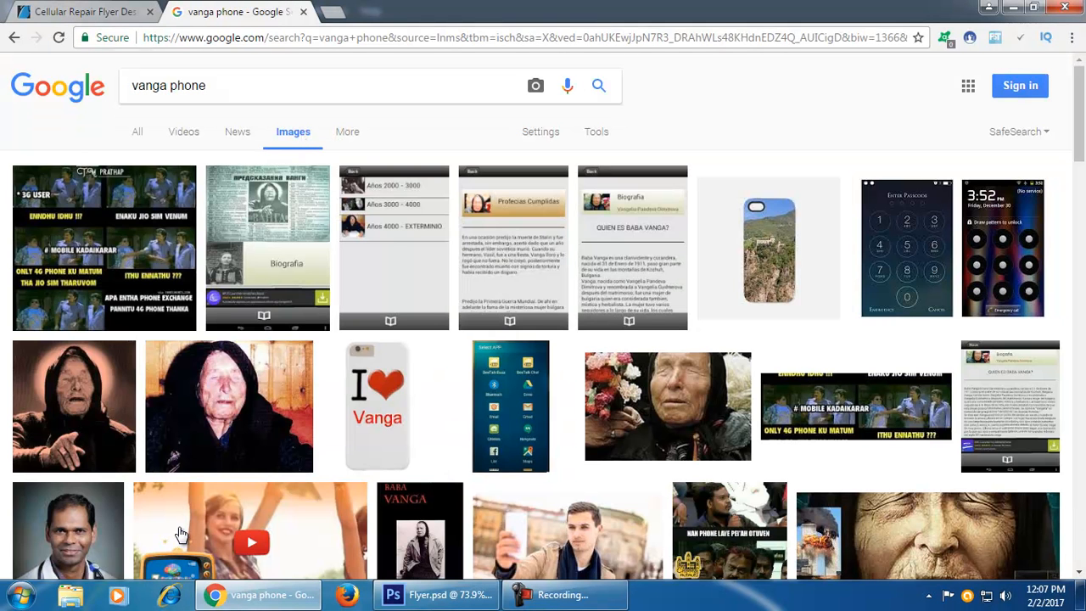
# - Replace the image search term with "Crack phone" and run the search
pyautogui.moveTo(237, 90); pyautogui.dragTo(73, 107)
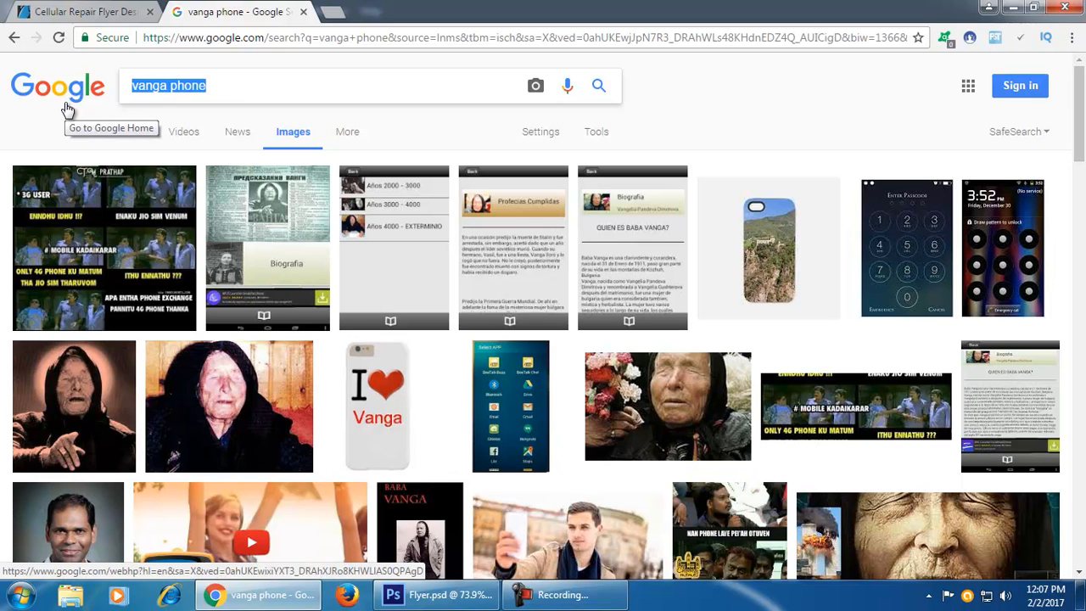
pyautogui.press('BackSpace')
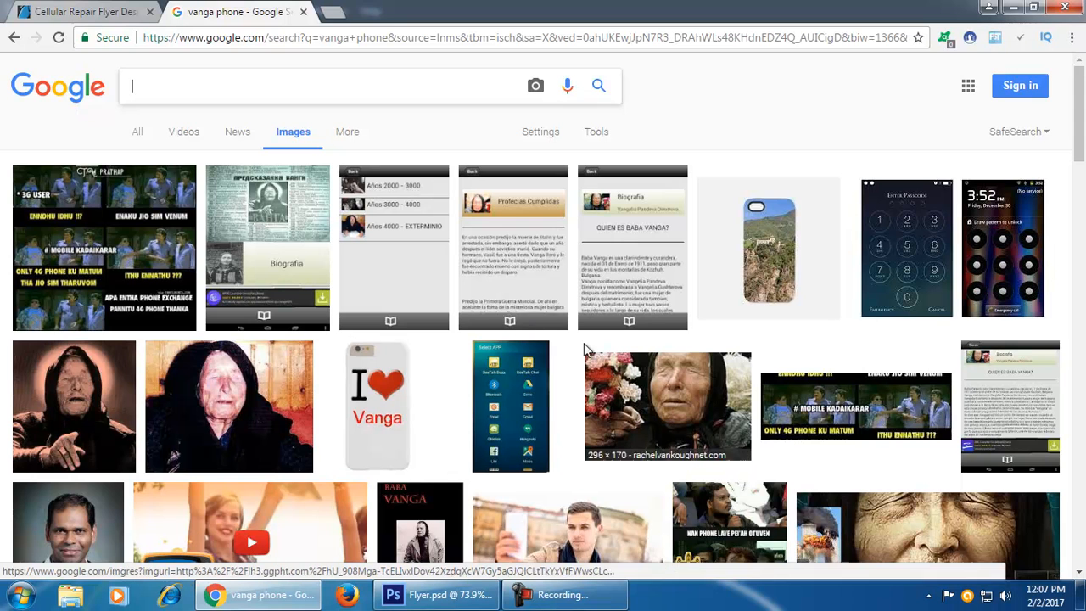
pyautogui.write('Crac')
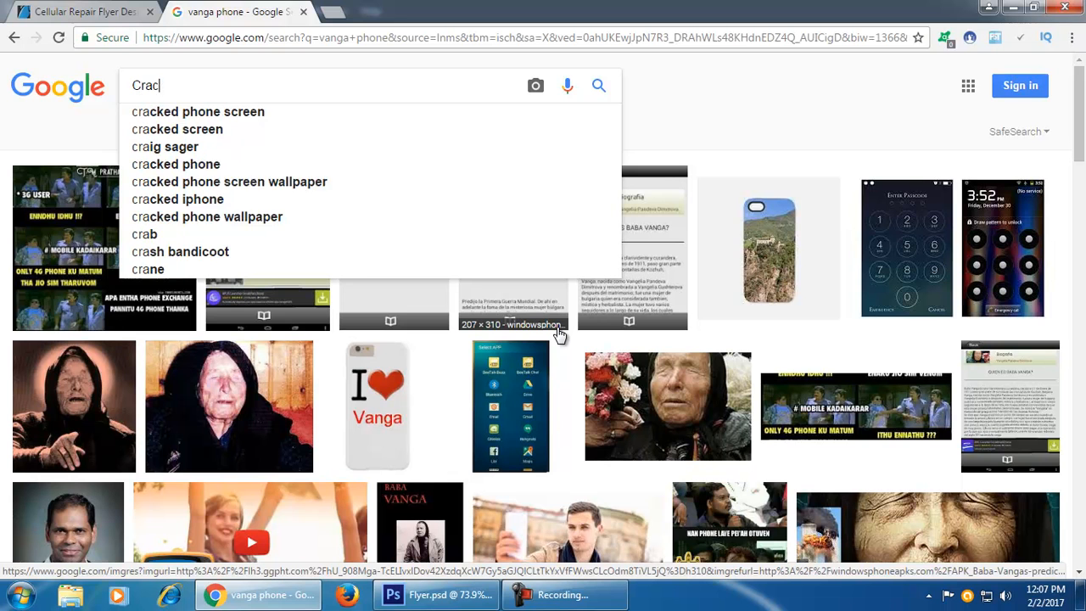
pyautogui.write('k phone')
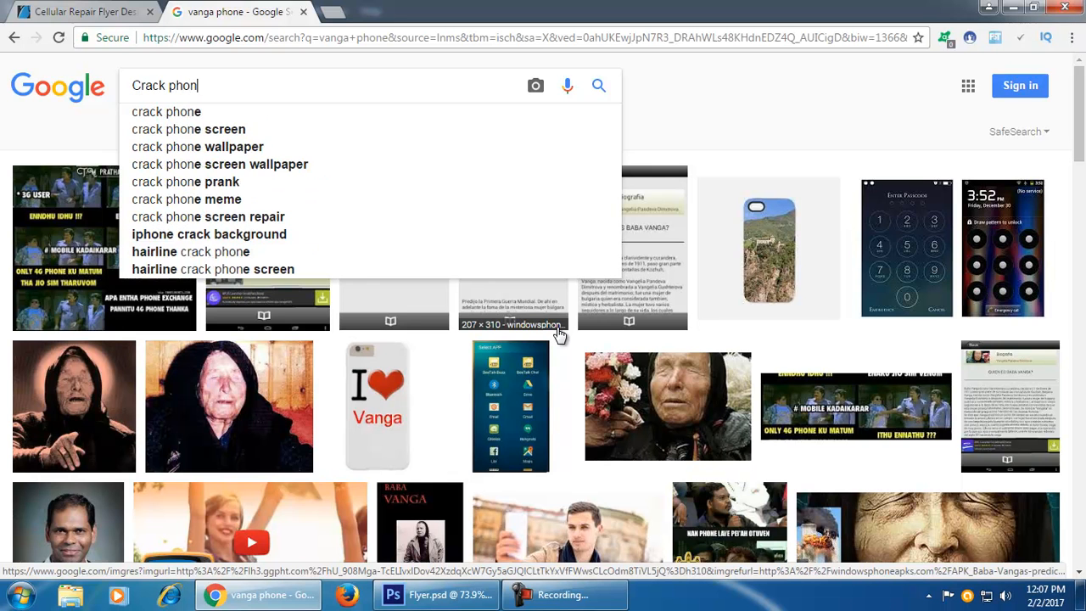
pyautogui.press('Return')
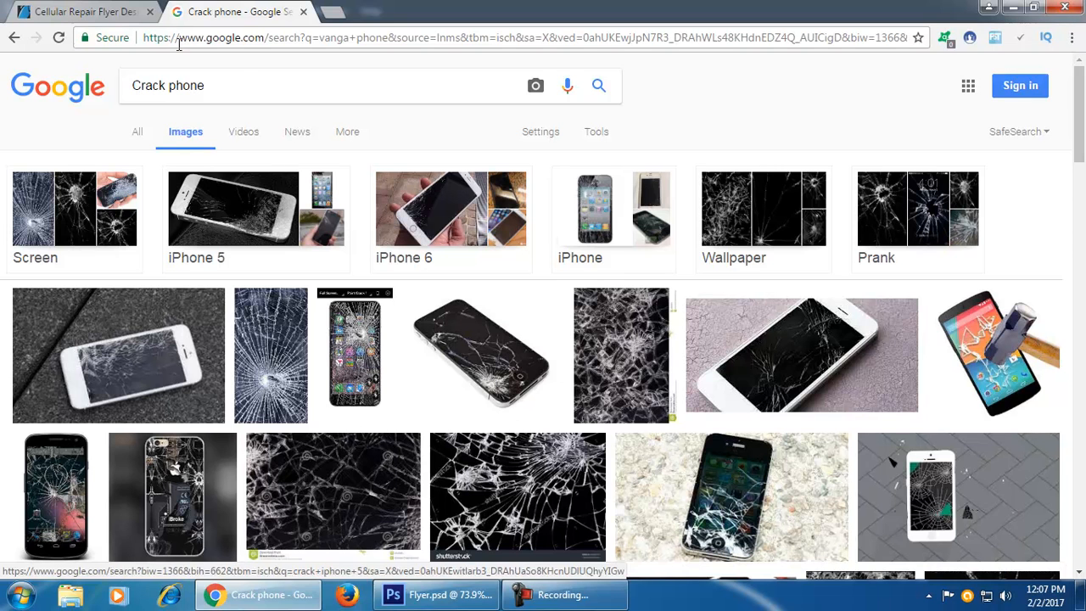
# - Refine the image search to "Crack phone png" and look through the results for a cracked phone picture that suits the flyer
pyautogui.click(242, 83)
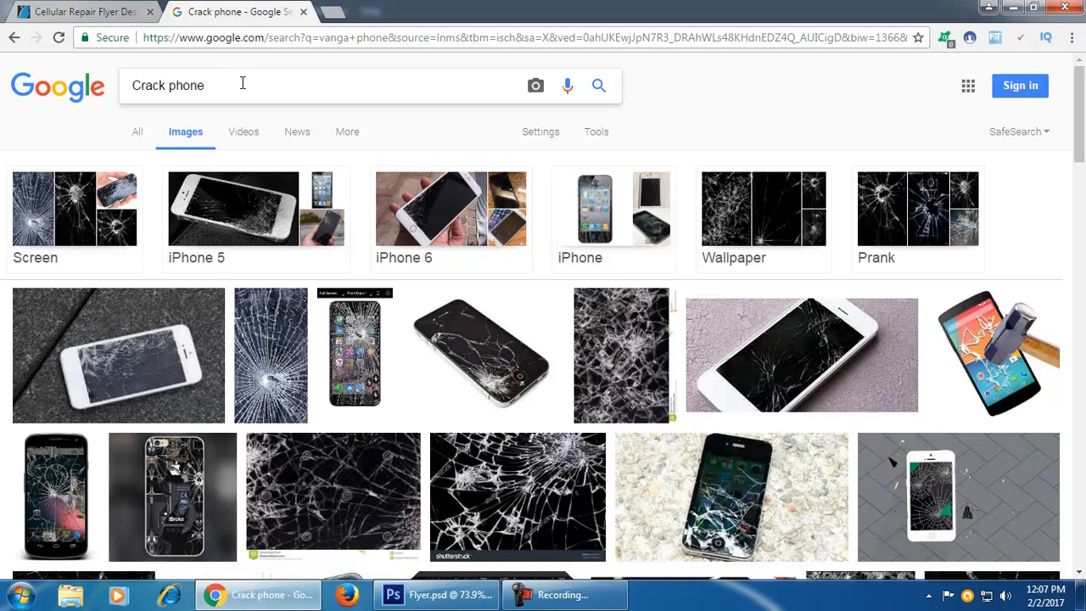
pyautogui.write('png')
pyautogui.press('Return')
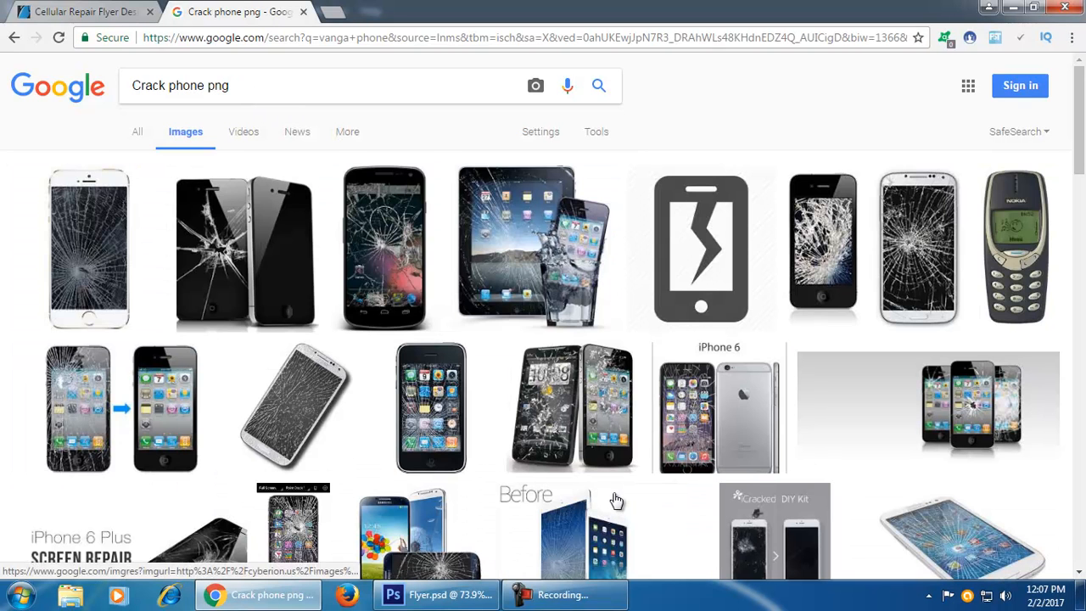
pyautogui.scroll(-2, 547, 416)
pyautogui.scroll(-2, 548, 415)
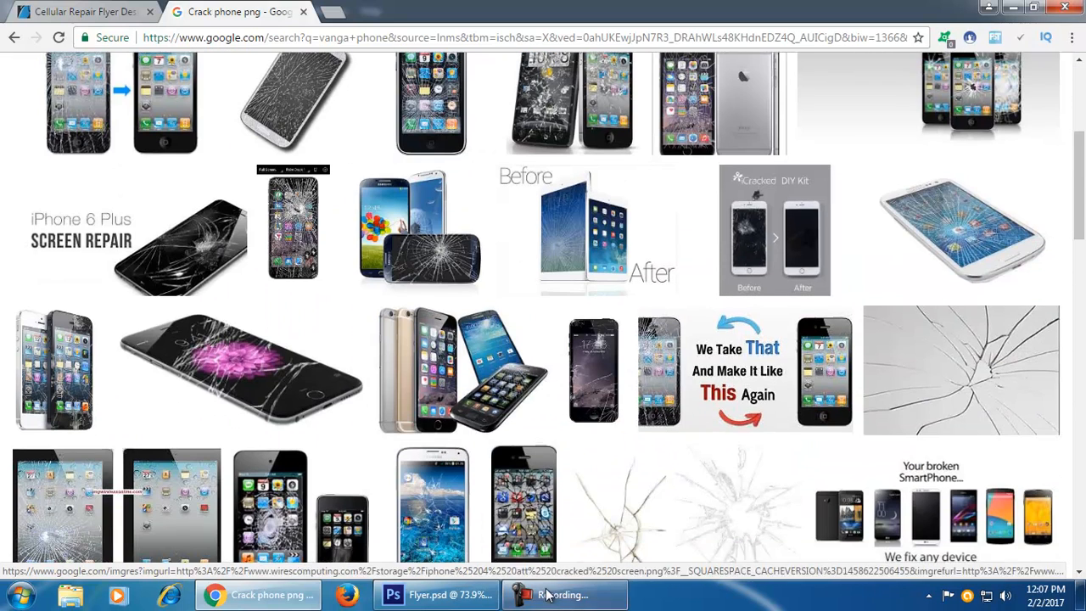
pyautogui.click(443, 597)
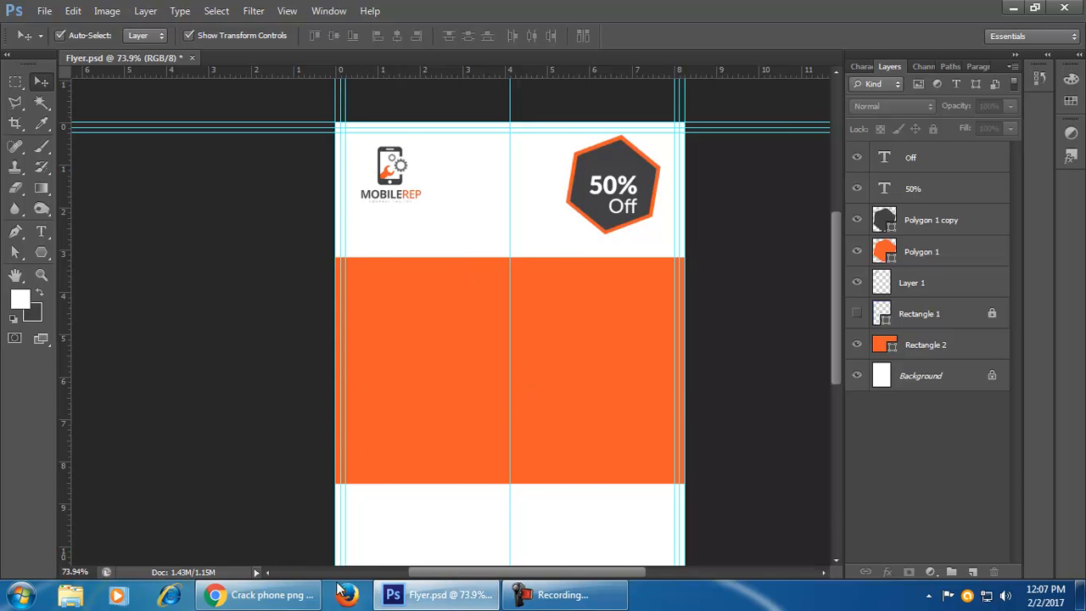
pyautogui.click(276, 599)
pyautogui.scroll(-7, 356, 498)
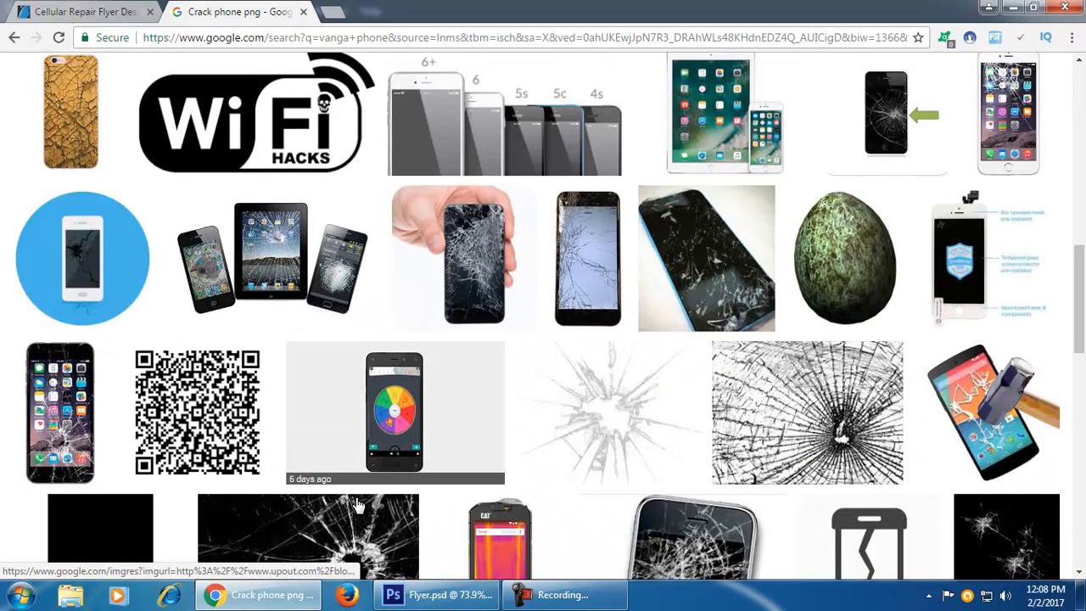
pyautogui.scroll(-5, 357, 505)
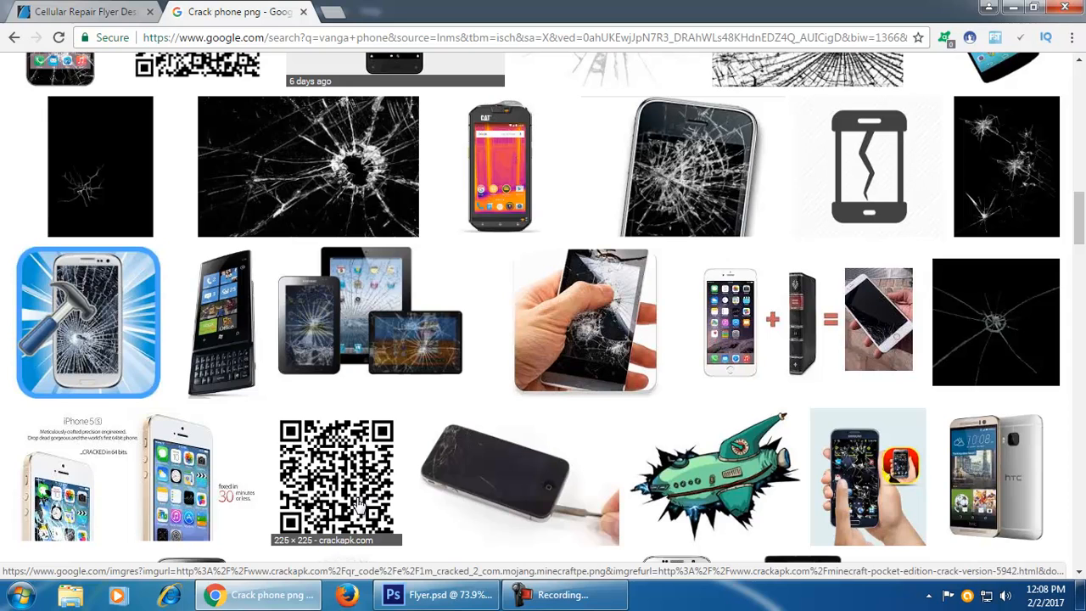
# - Open the black shattered-glass picture from the image results and copy it
pyautogui.click(388, 231)
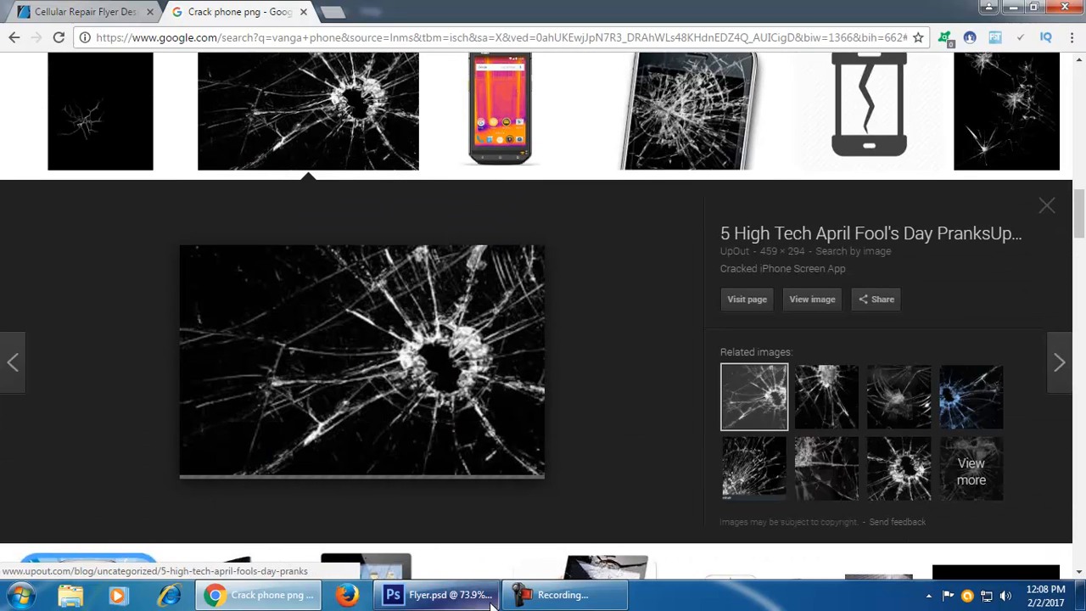
pyautogui.click(492, 596)
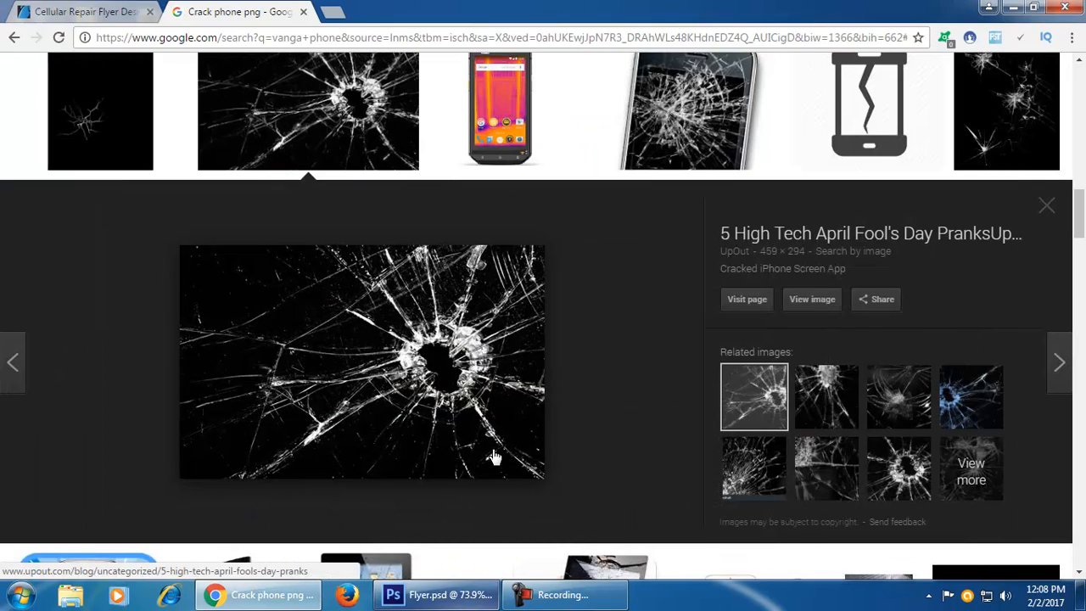
pyautogui.rightClick(497, 444)
pyautogui.click(584, 351)
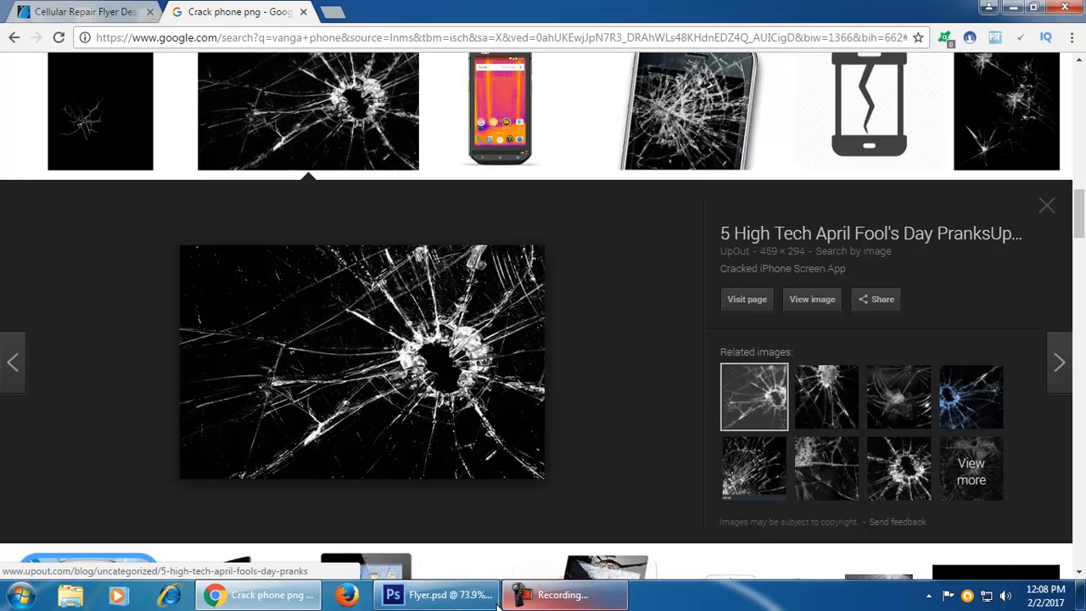
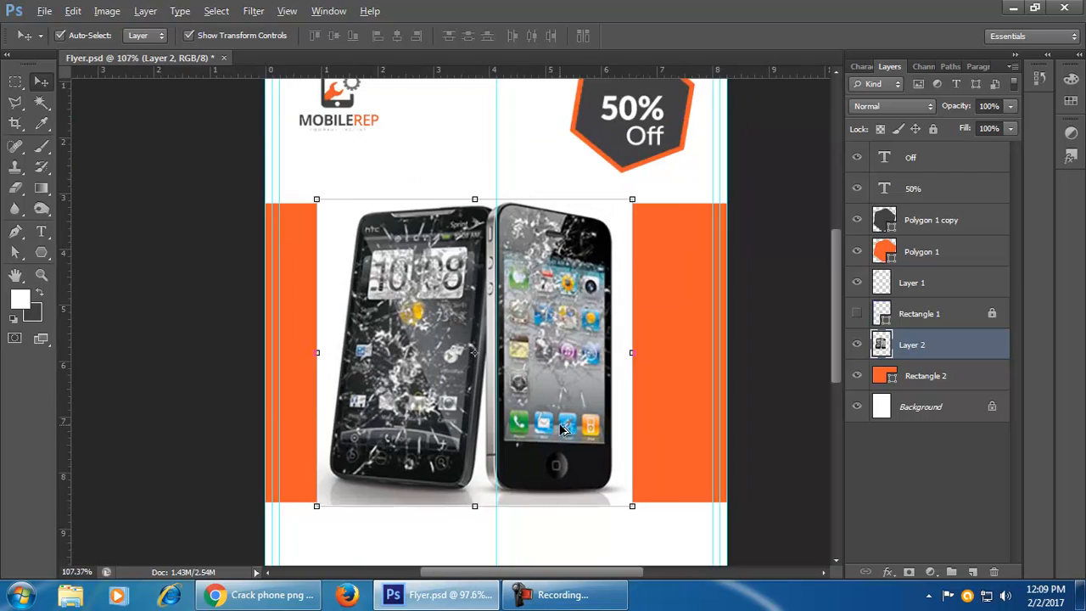
# - Remove the white background around the two cracked phones with the Magic Wand and delete the grey reflection beneath the HTC phone
pyautogui.scroll(-1, 544, 407)
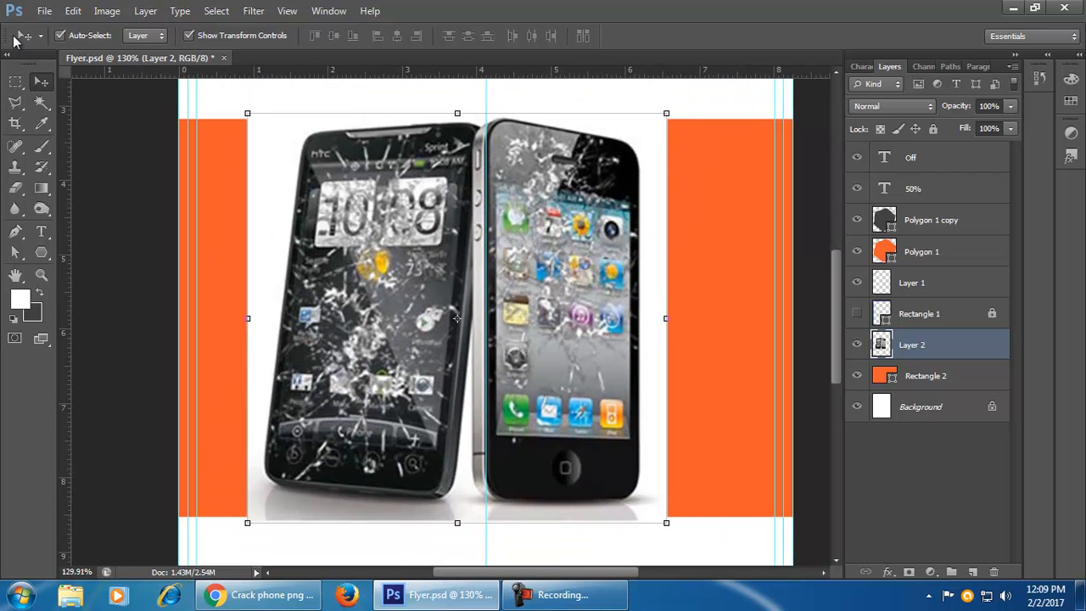
pyautogui.click(34, 109)
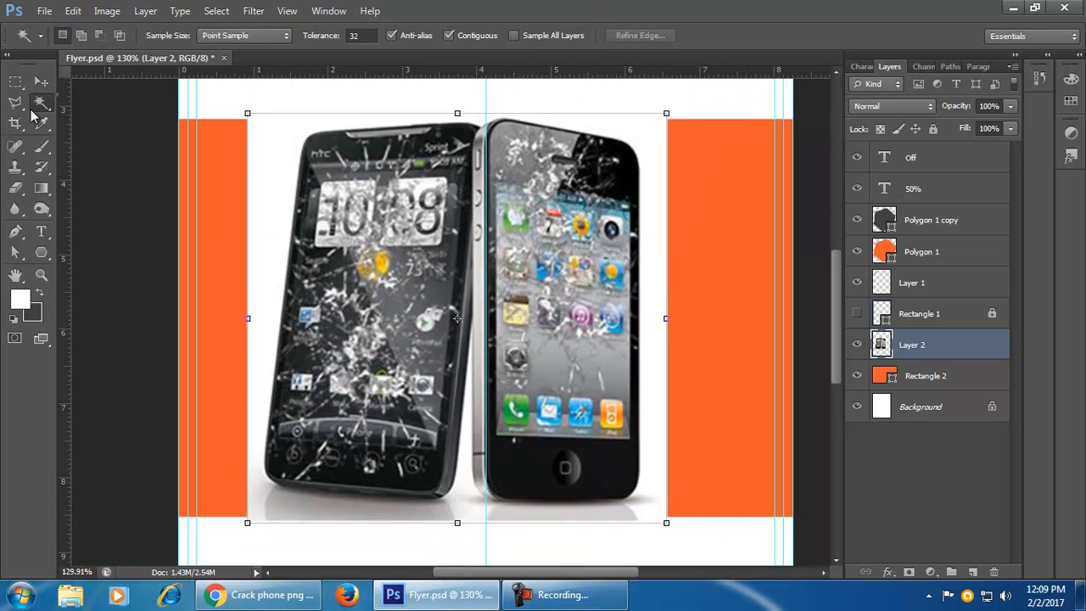
pyautogui.click(95, 117)
pyautogui.click(269, 163)
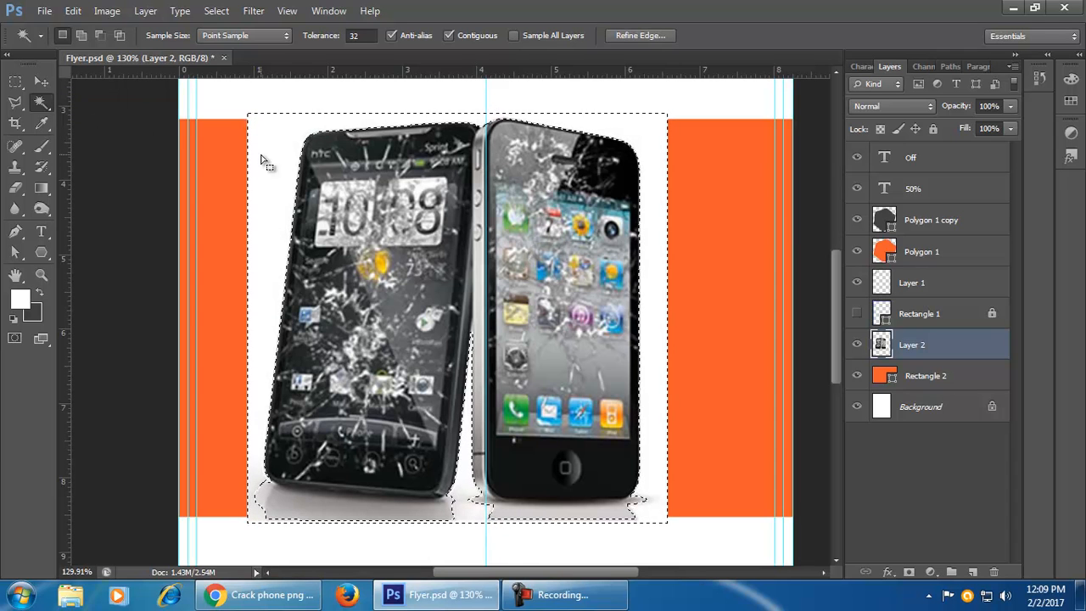
pyautogui.press('Delete')
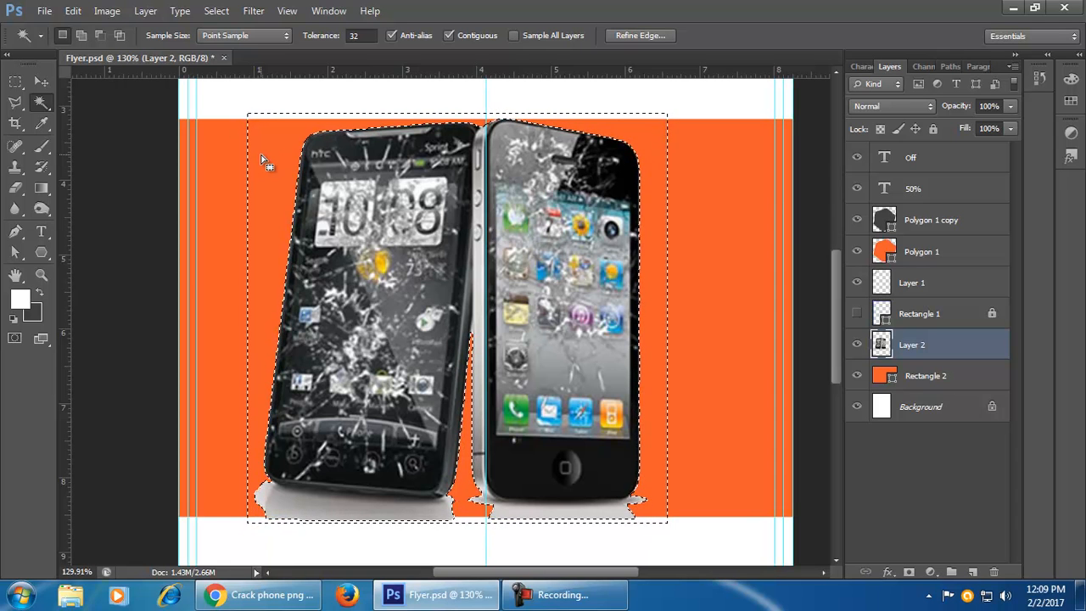
pyautogui.hotkey('ctrl', 'd')
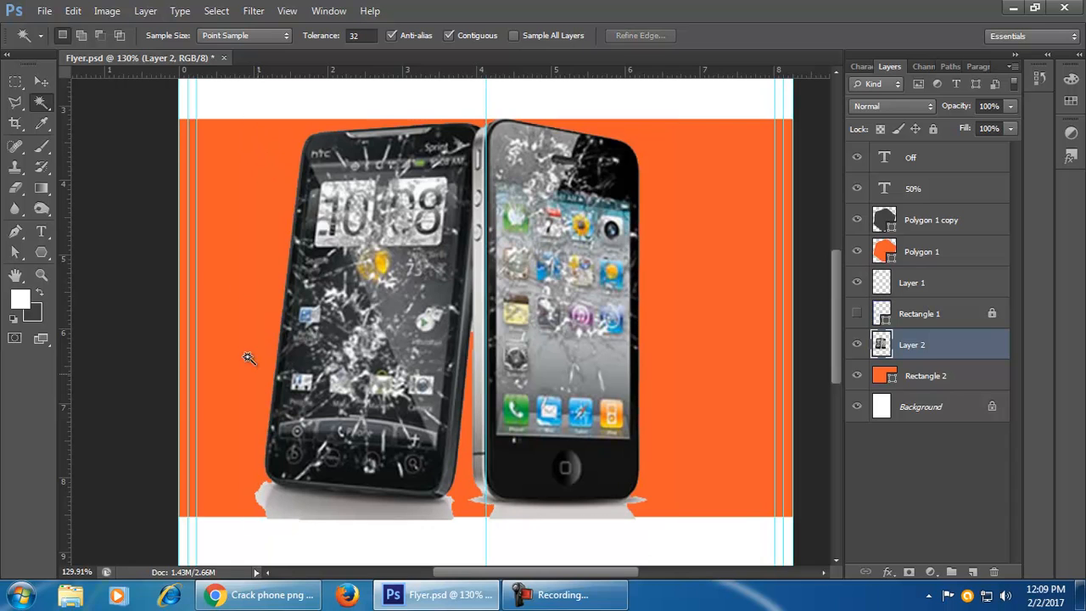
pyautogui.click(315, 504)
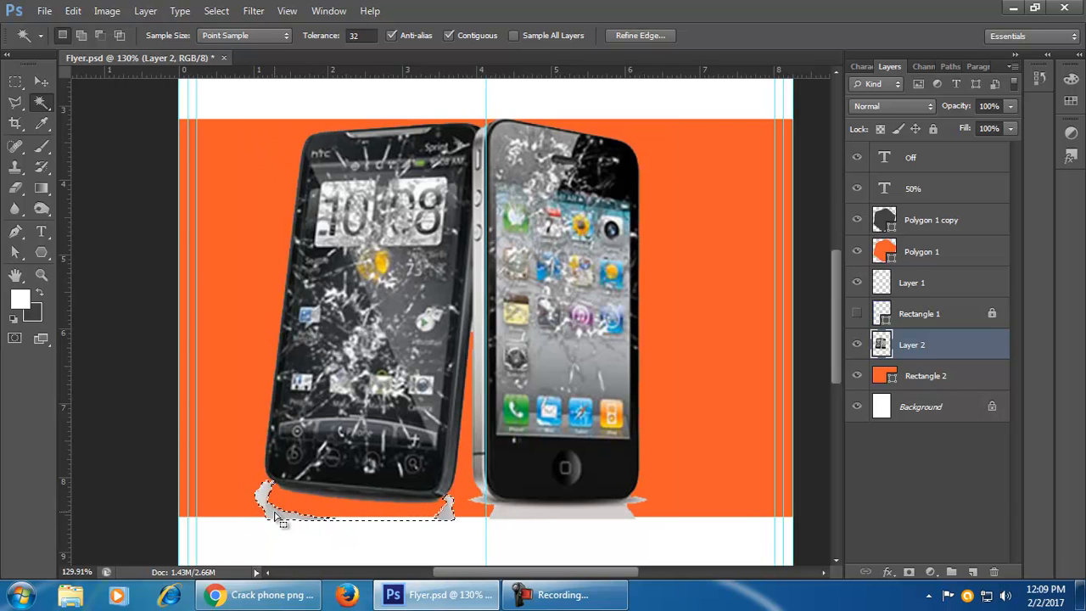
# - Try to delete the grey reflection beneath the iPhone with the Magic Wand, and undo the deletion
pyautogui.click(533, 515)
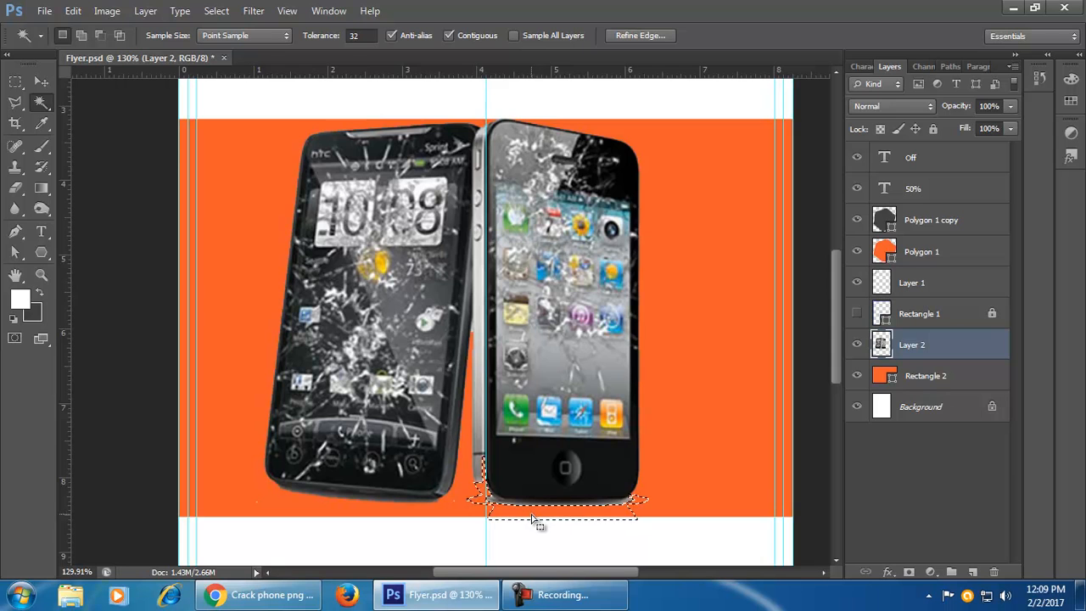
pyautogui.press('Delete')
pyautogui.hotkey('ctrl', 'd')
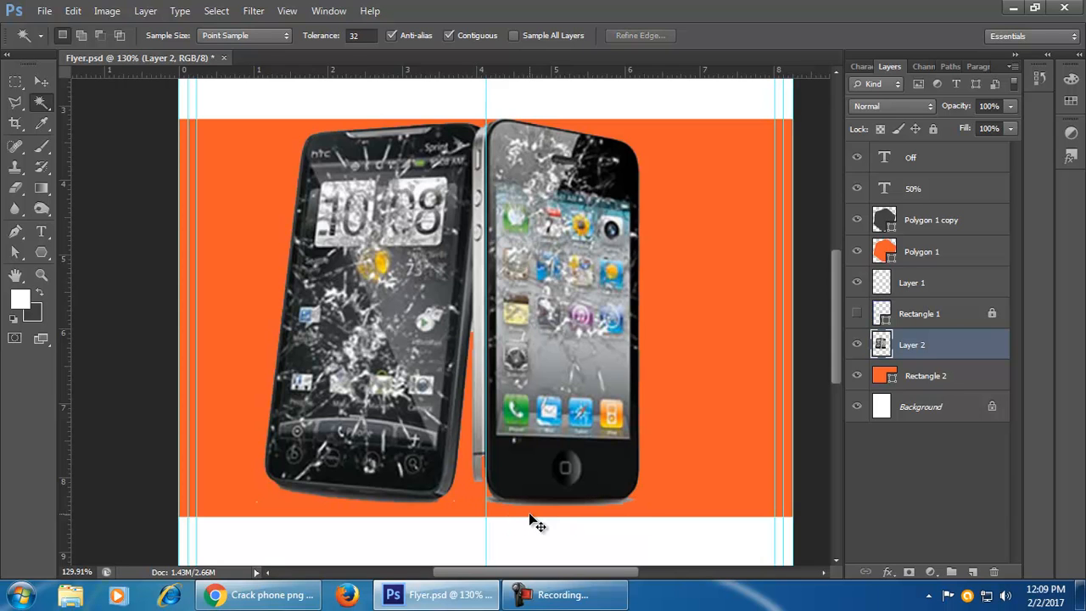
pyautogui.hotkey('ctrl', 'alt', 'z')
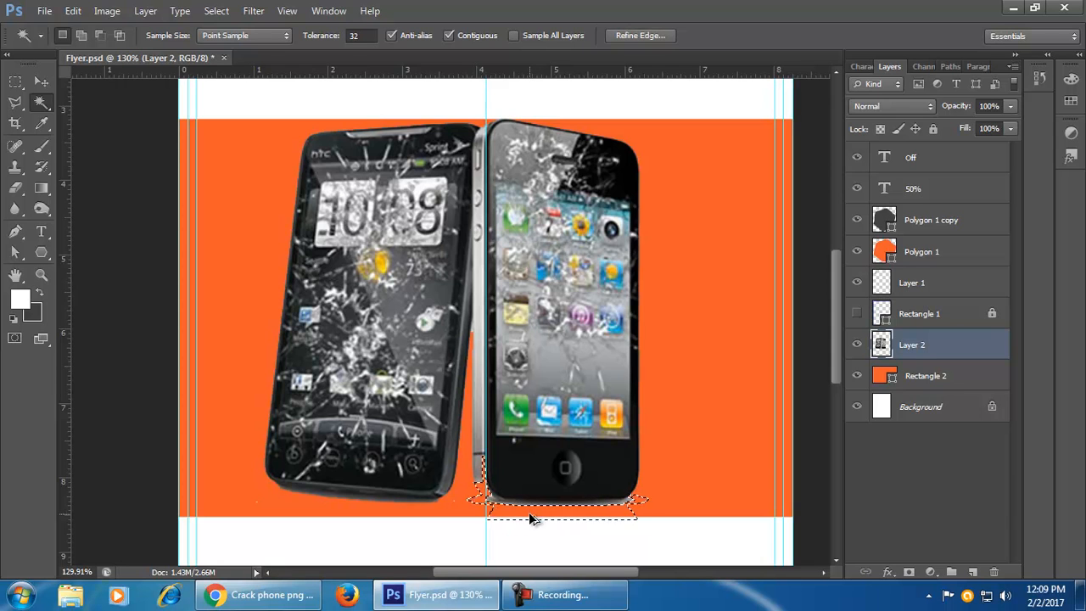
pyautogui.hotkey('ctrl', 'alt', 'z')
pyautogui.hotkey('ctrl', 'd')
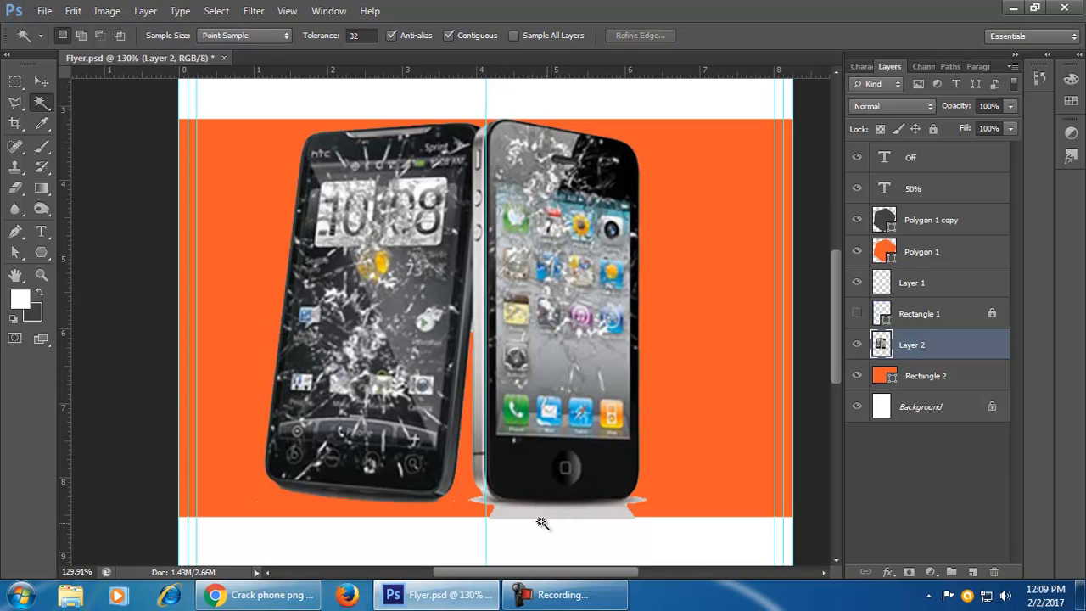
# - Try selecting the reflection beneath the iPhone with the Magic Wand, lowering the tolerance to 20, and drop the selection
pyautogui.click(625, 509)
pyautogui.hotkey('ctrl', 'd')
pyautogui.click(610, 519)
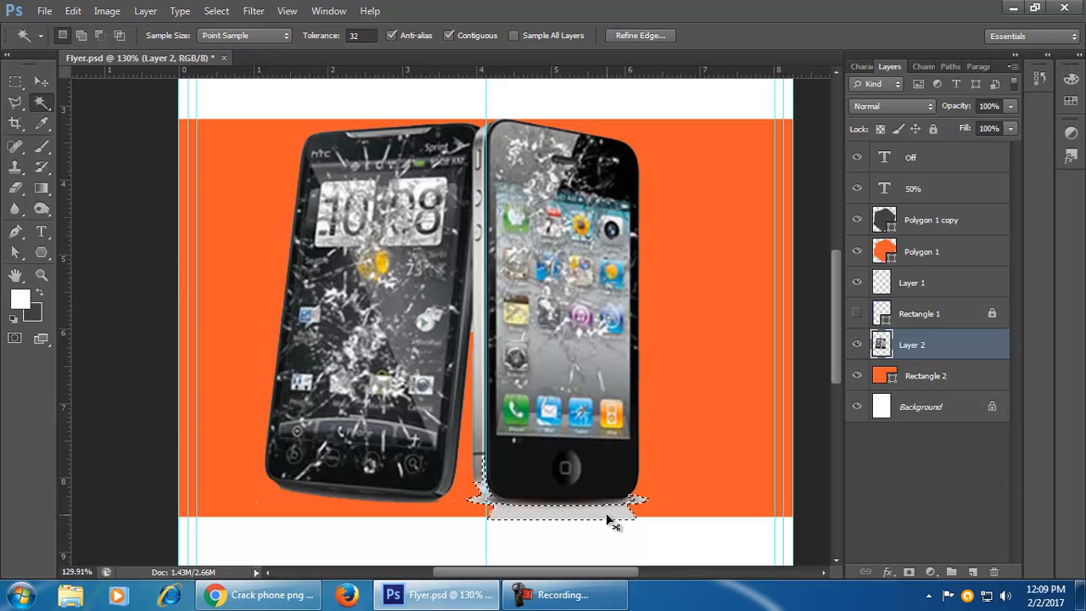
pyautogui.hotkey('ctrl', 'd')
pyautogui.click(368, 36)
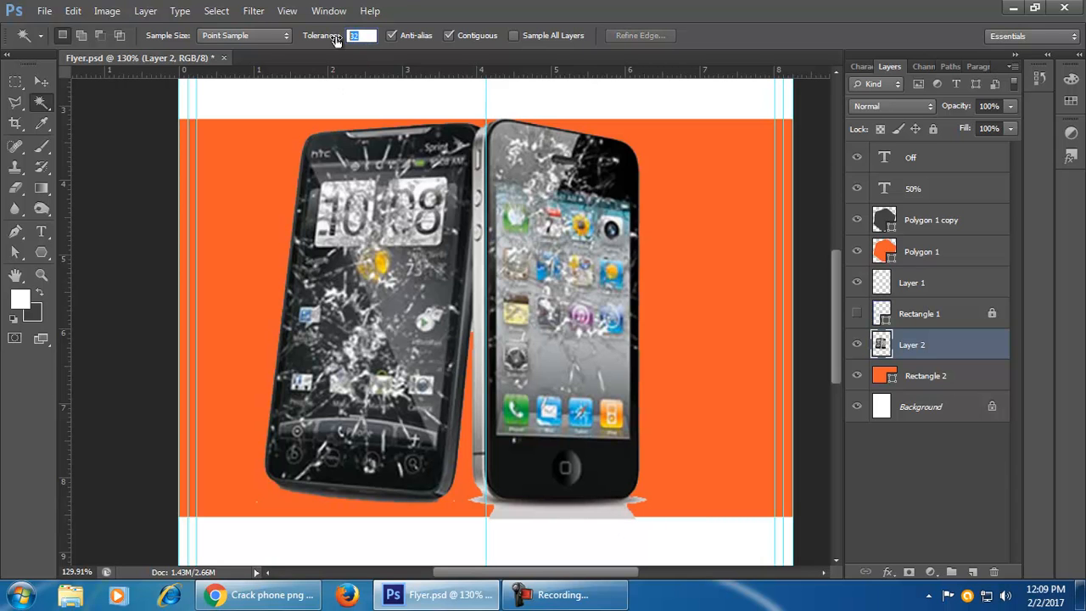
pyautogui.write('20')
pyautogui.click(595, 513)
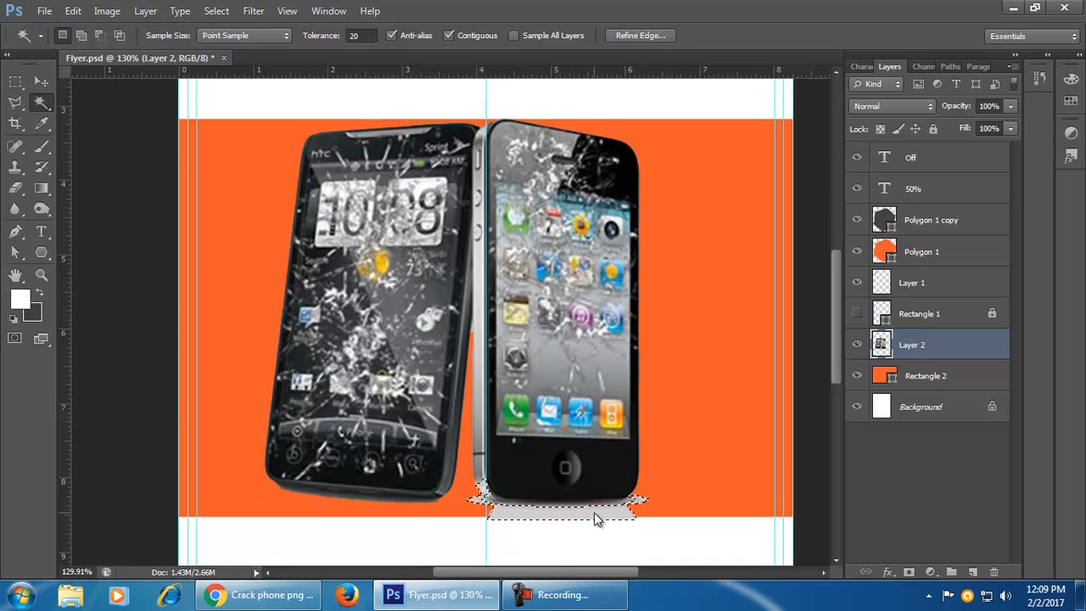
pyautogui.hotkey('ctrl', 'd')
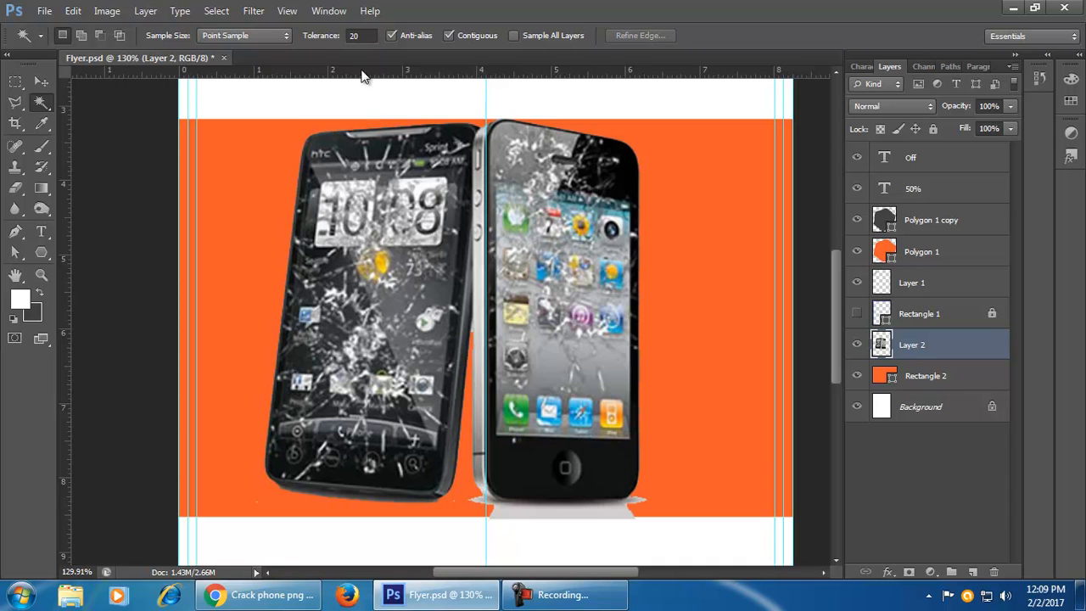
# - Select the iPhone's reflection at Magic Wand tolerance 15 and try subtracting the area by the phone's silver edge, discarding the selection
pyautogui.click(316, 38)
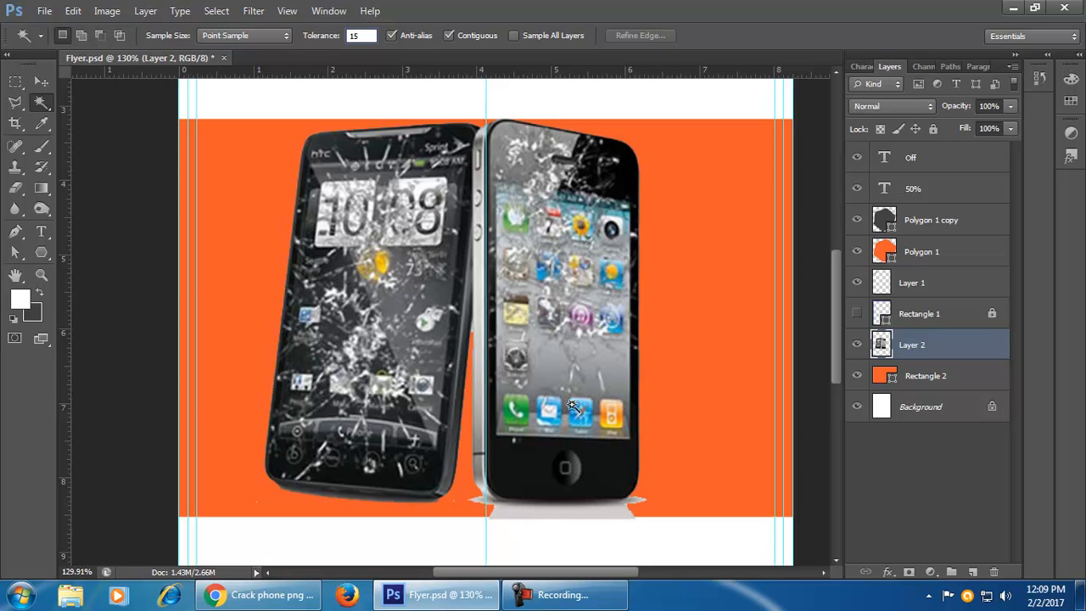
pyautogui.click(590, 519)
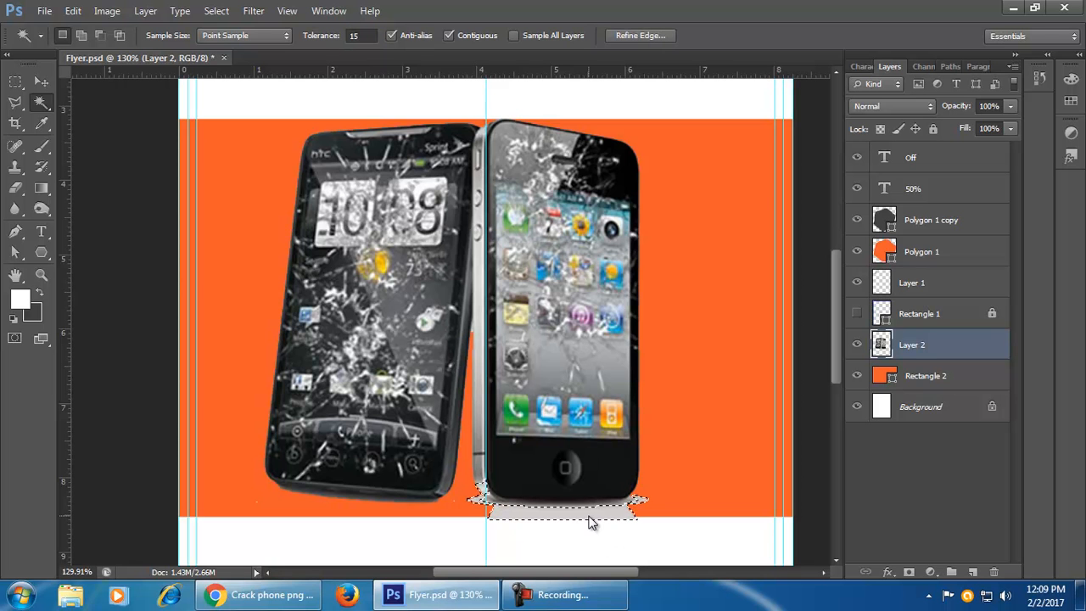
pyautogui.scroll(2, 581, 522)
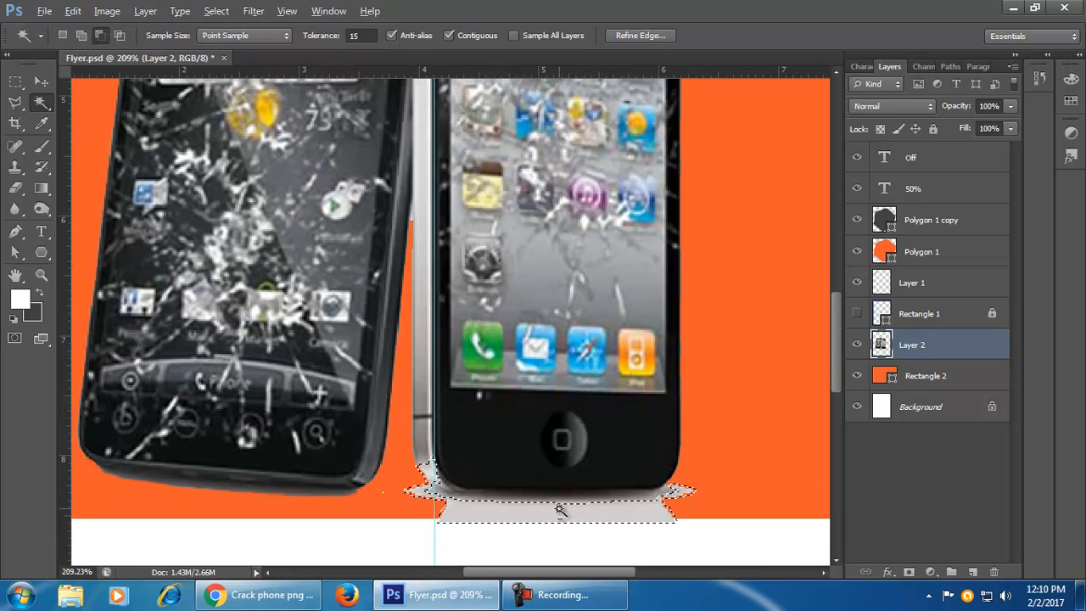
pyautogui.scroll(1, 556, 513)
pyautogui.moveTo(566, 435); pyautogui.dragTo(565, 404)
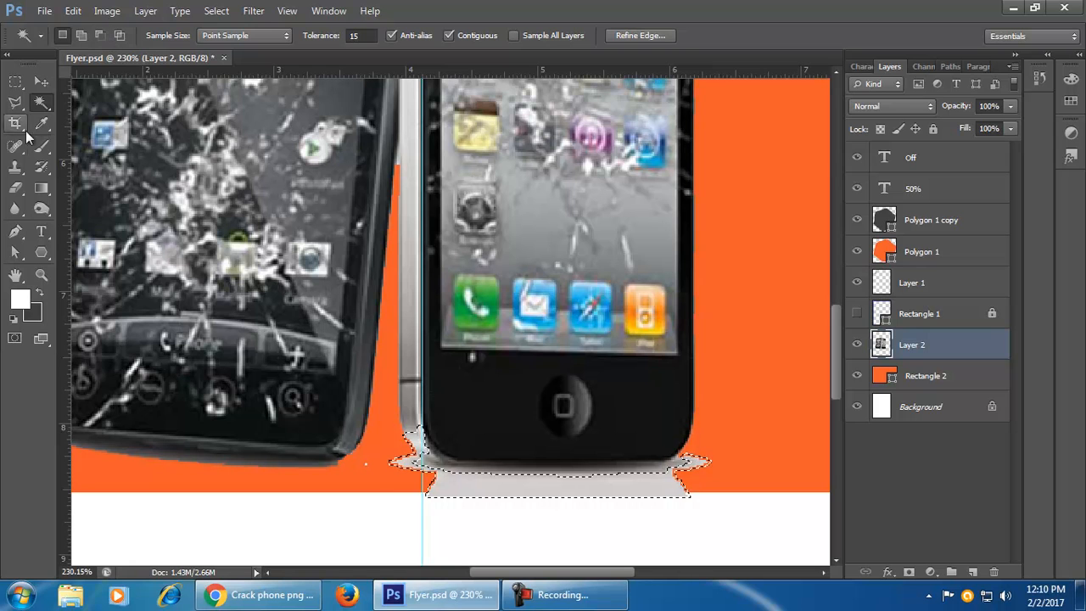
pyautogui.click(39, 102)
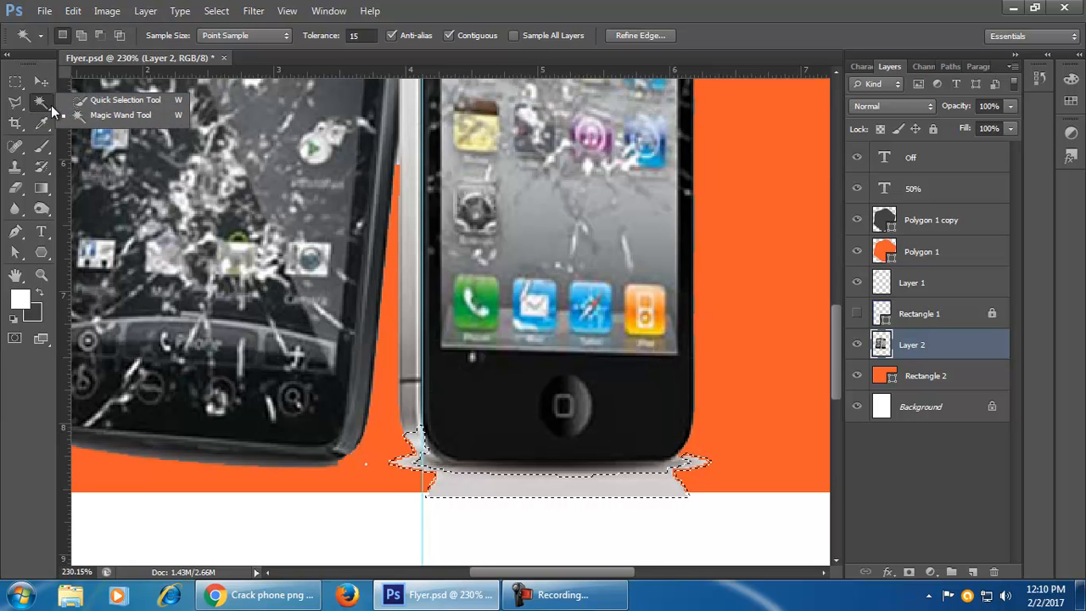
pyautogui.click(45, 102)
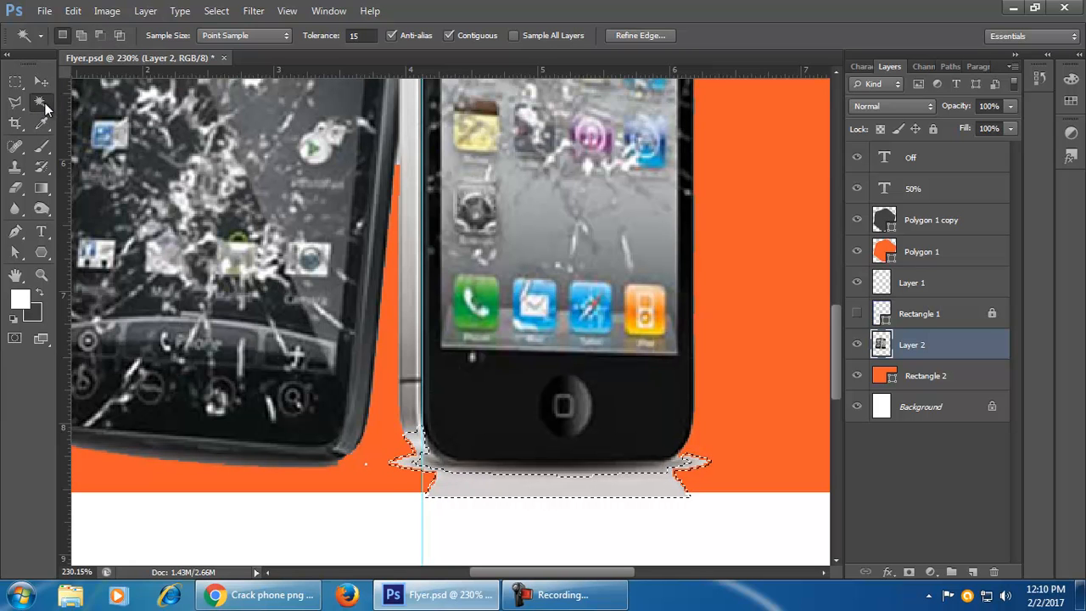
pyautogui.click(99, 37)
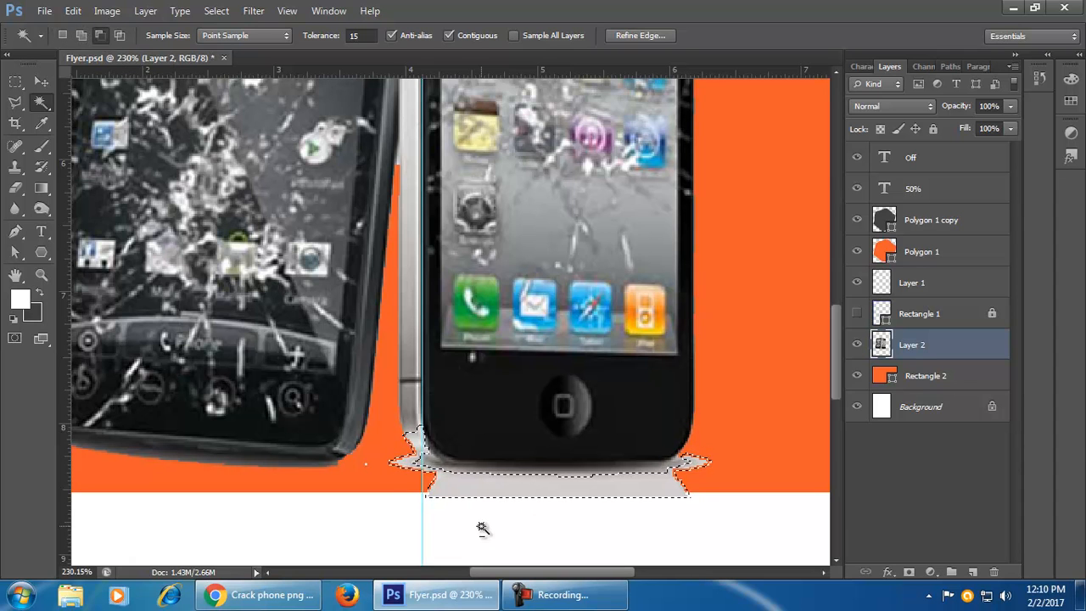
pyautogui.click(410, 463)
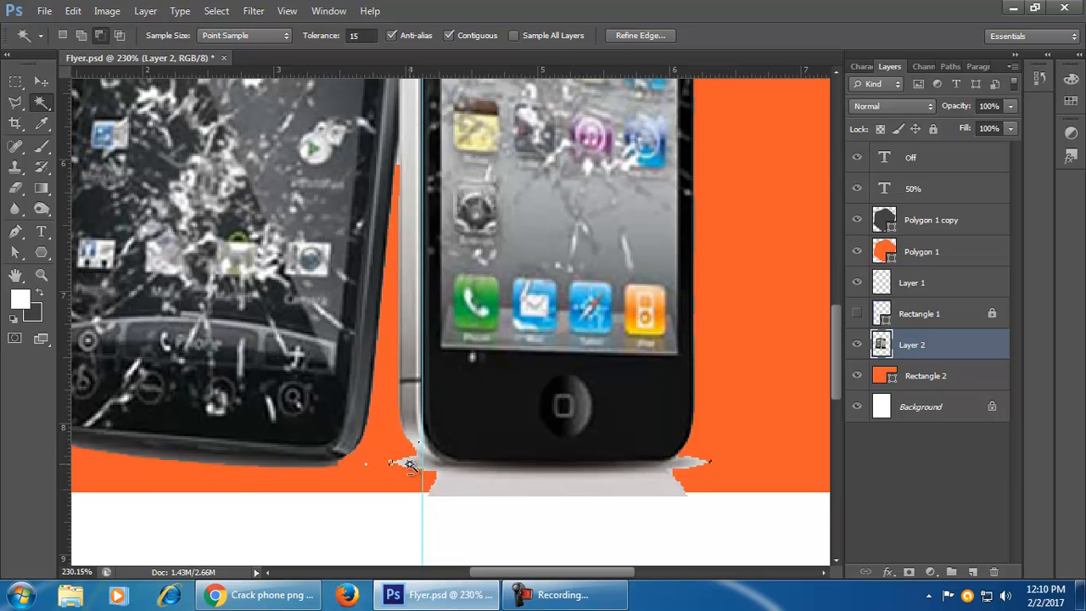
pyautogui.hotkey('ctrl', 'd')
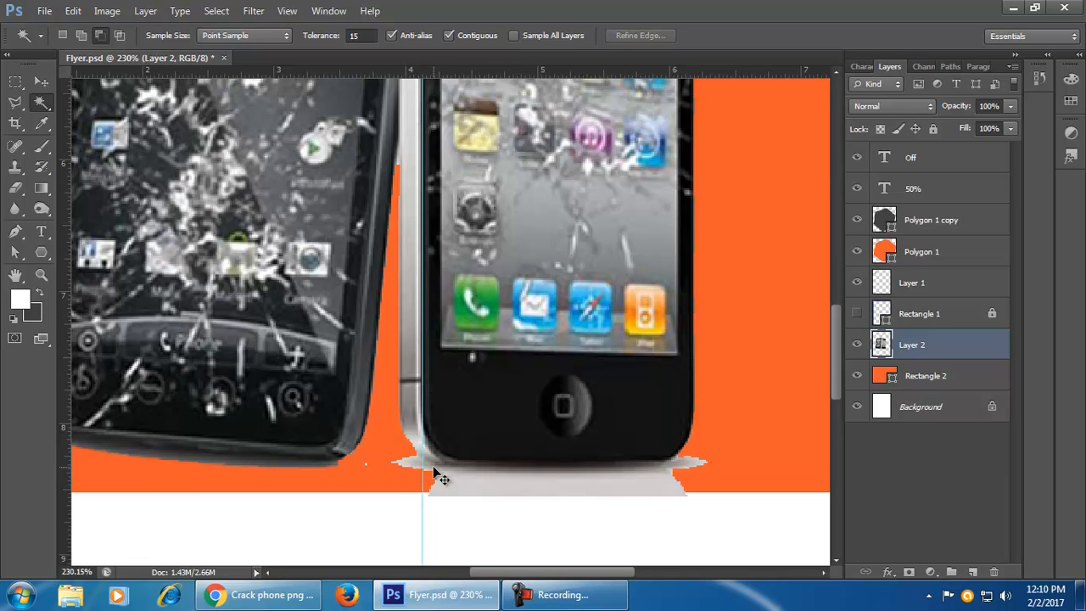
# - Reselect the iPhone's reflection with the Magic Wand, try another subtraction near the silver edge, and deselect
pyautogui.click(579, 490)
pyautogui.click(99, 34)
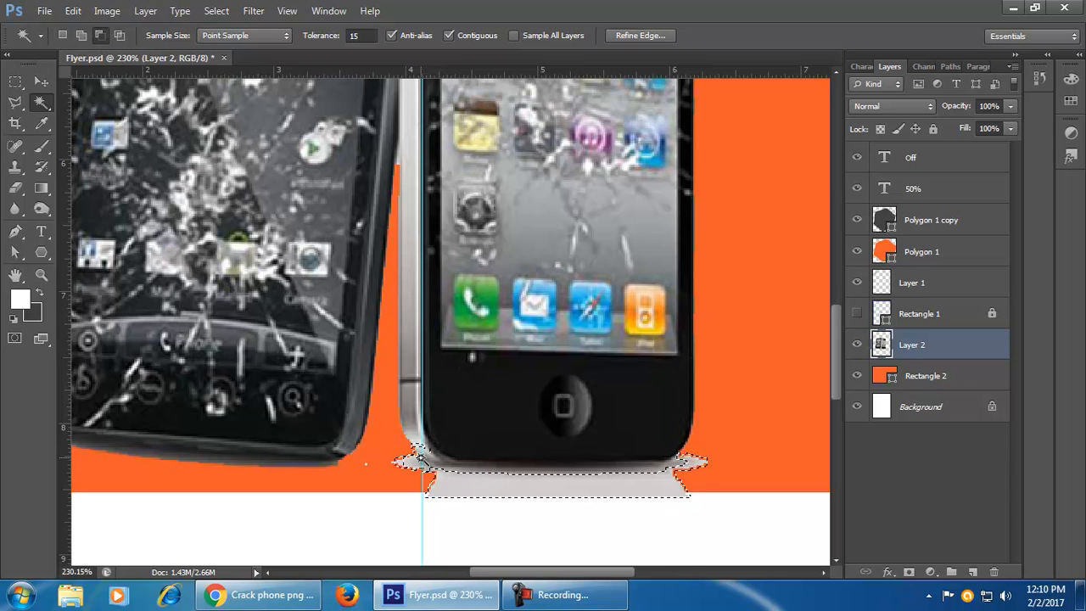
pyautogui.click(401, 492)
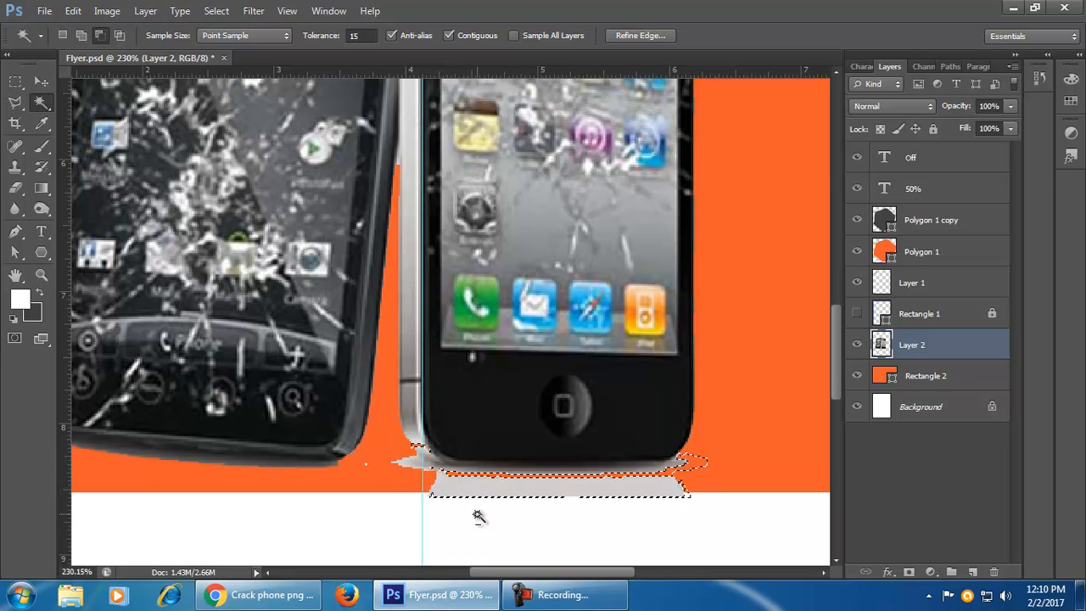
pyautogui.hotkey('ctrl', 'd')
pyautogui.hotkey('ctrl', 'z')
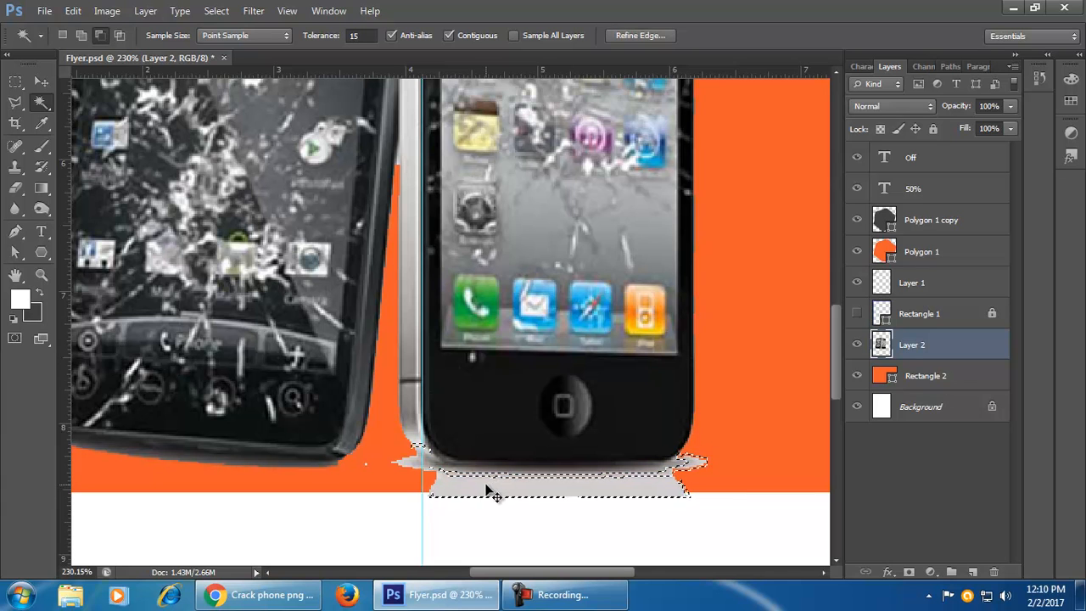
pyautogui.hotkey('ctrl', 'd')
# - Outline the grey reflection along the iPhone's lower edge with the Pen tool, convert the path to a selection and delete the reflection
pyautogui.scroll(1, 529, 517)
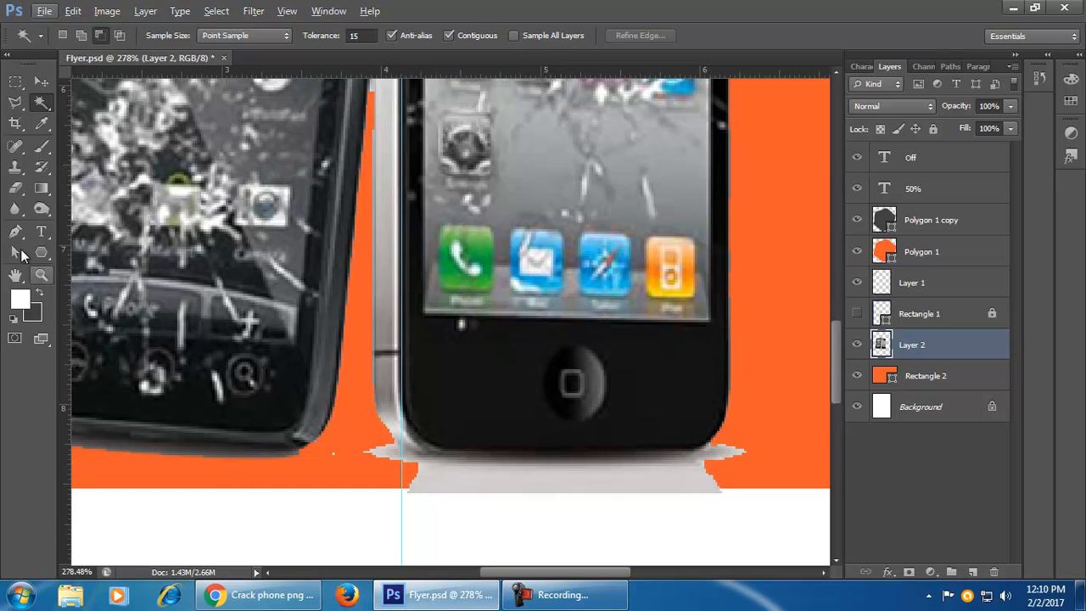
pyautogui.click(17, 234)
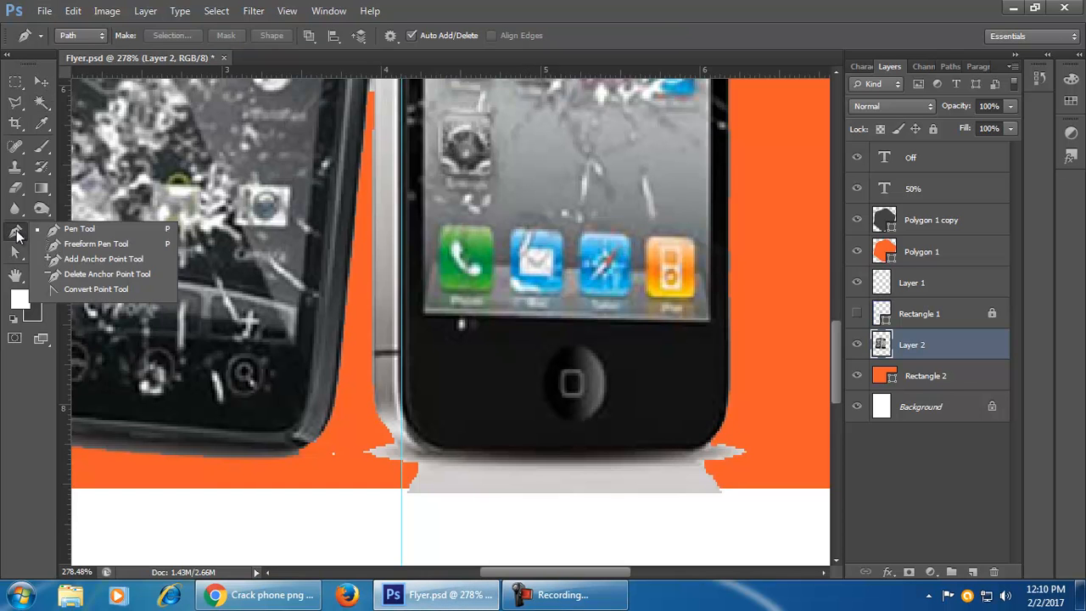
pyautogui.click(395, 443)
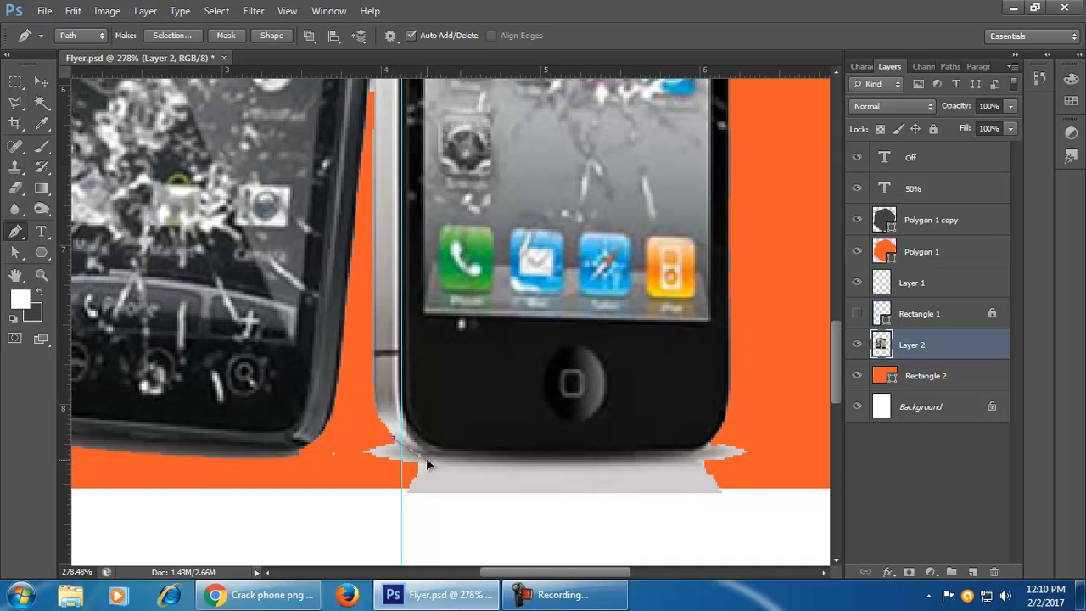
pyautogui.click(699, 460)
pyautogui.moveTo(699, 452); pyautogui.dragTo(728, 442)
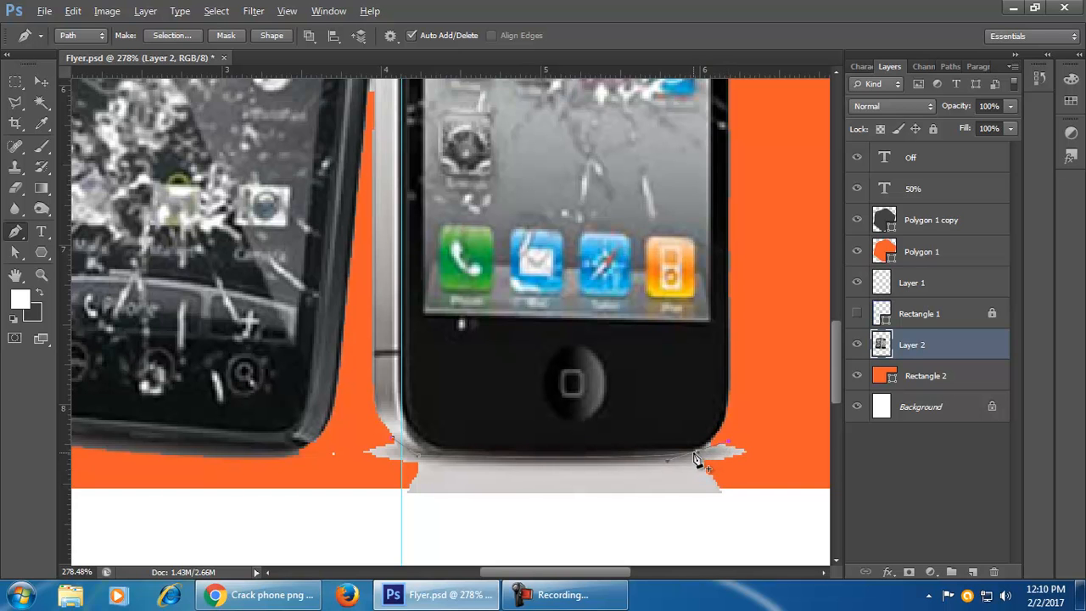
pyautogui.click(723, 420)
pyautogui.moveTo(788, 458); pyautogui.dragTo(766, 521)
pyautogui.click(764, 515)
pyautogui.click(542, 519)
pyautogui.click(381, 504)
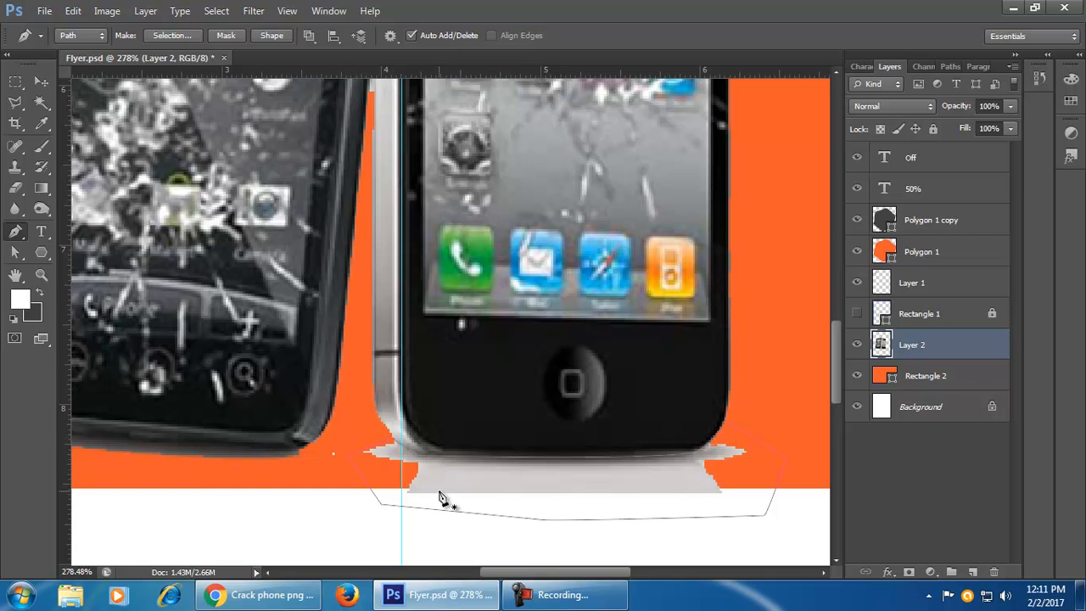
pyautogui.hotkey('ctrl', 'Return')
pyautogui.press('Delete')
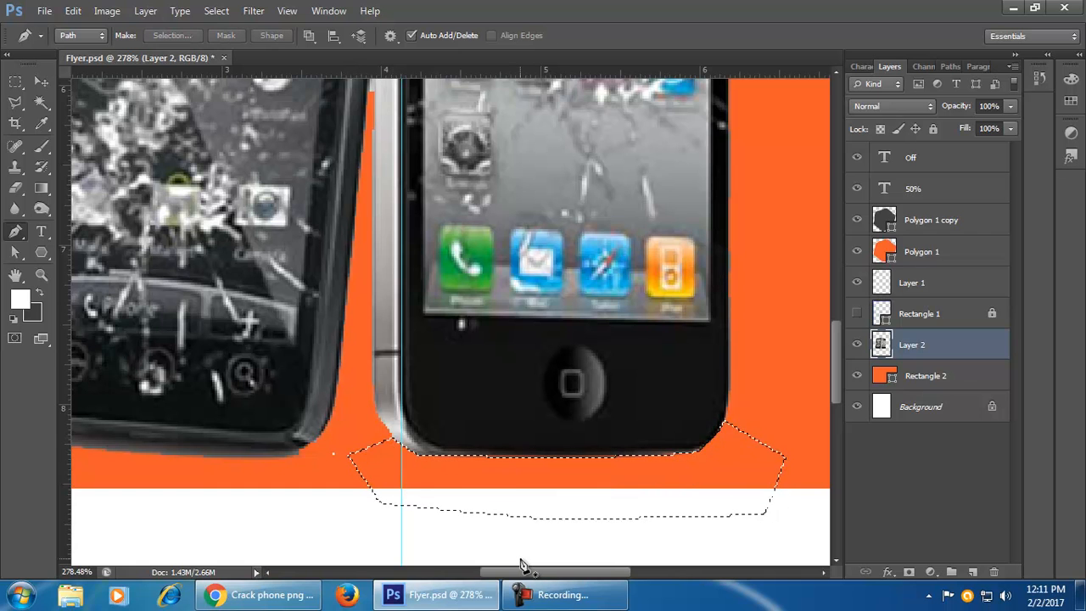
pyautogui.hotkey('ctrl', 'd')
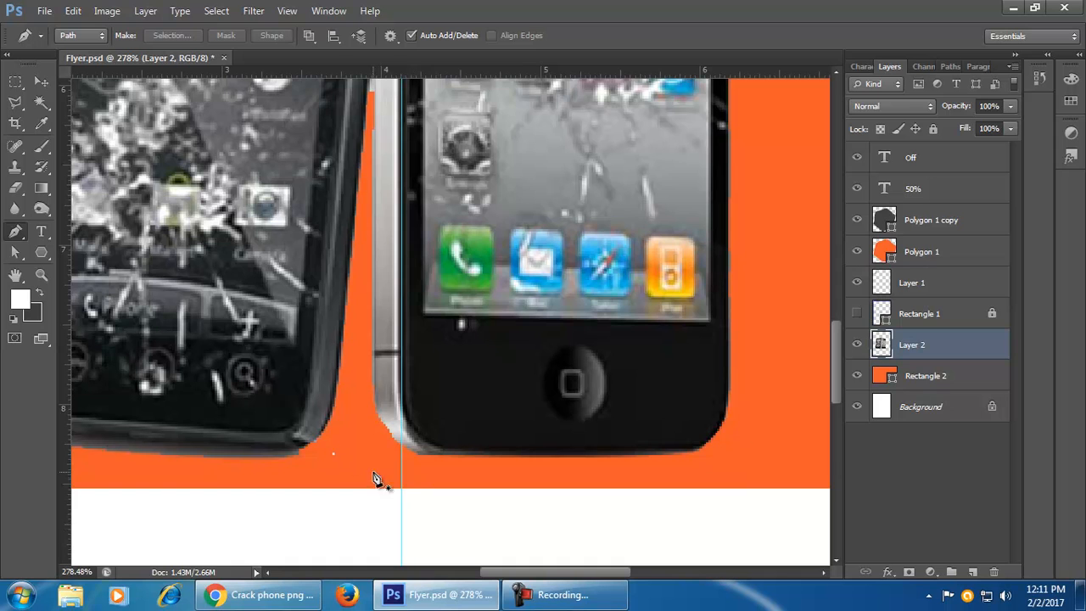
# - Outline the stray white speck beside the left phone's lower corner with the Pen tool, convert the path to a selection and clear it
pyautogui.click(332, 454)
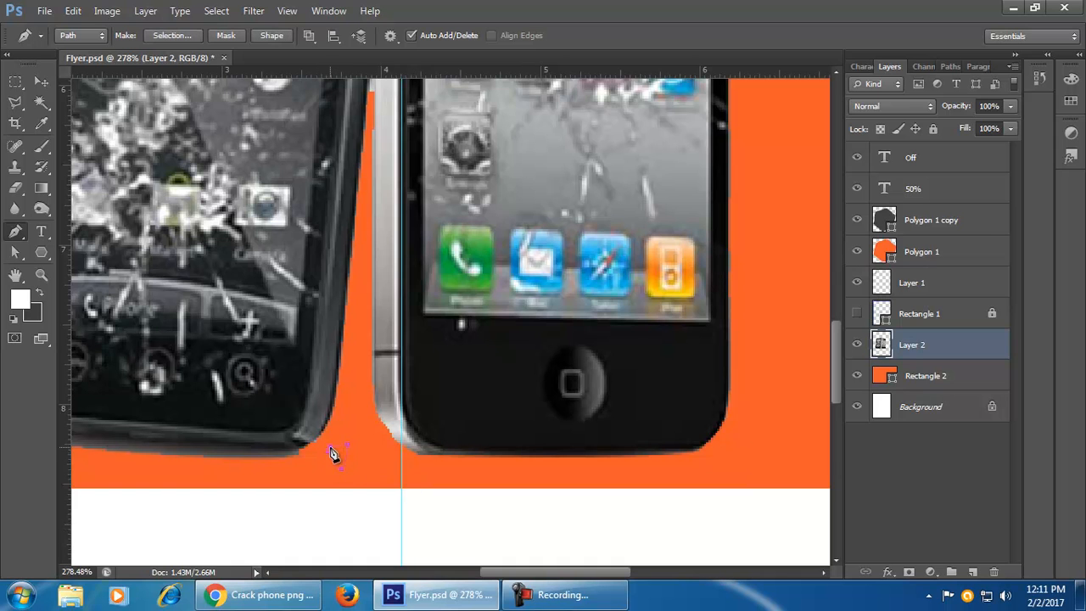
pyautogui.hotkey('ctrl', 'Return')
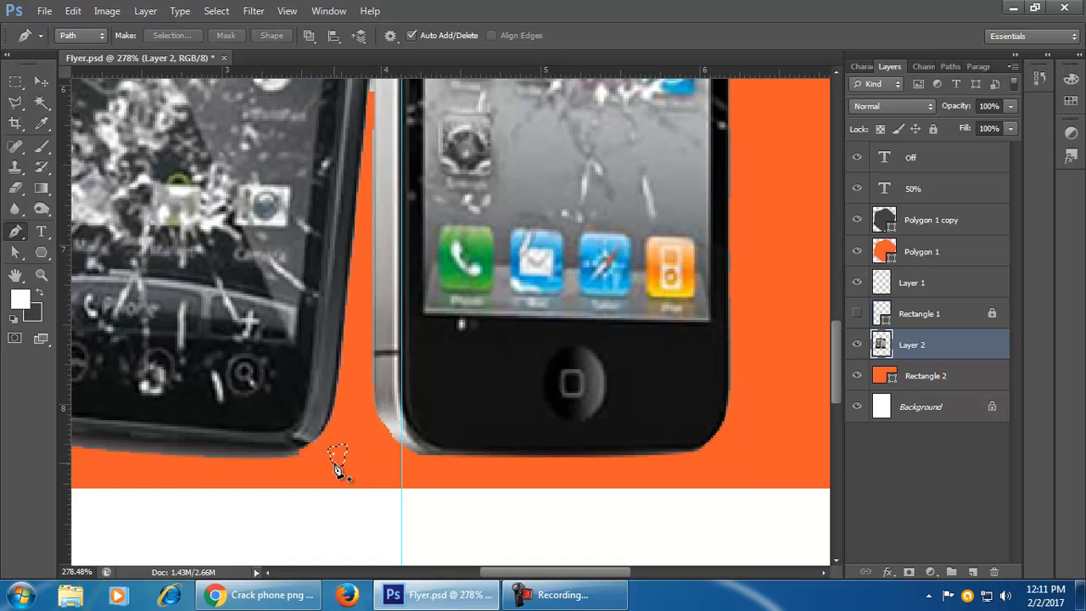
pyautogui.scroll(-5, 336, 463)
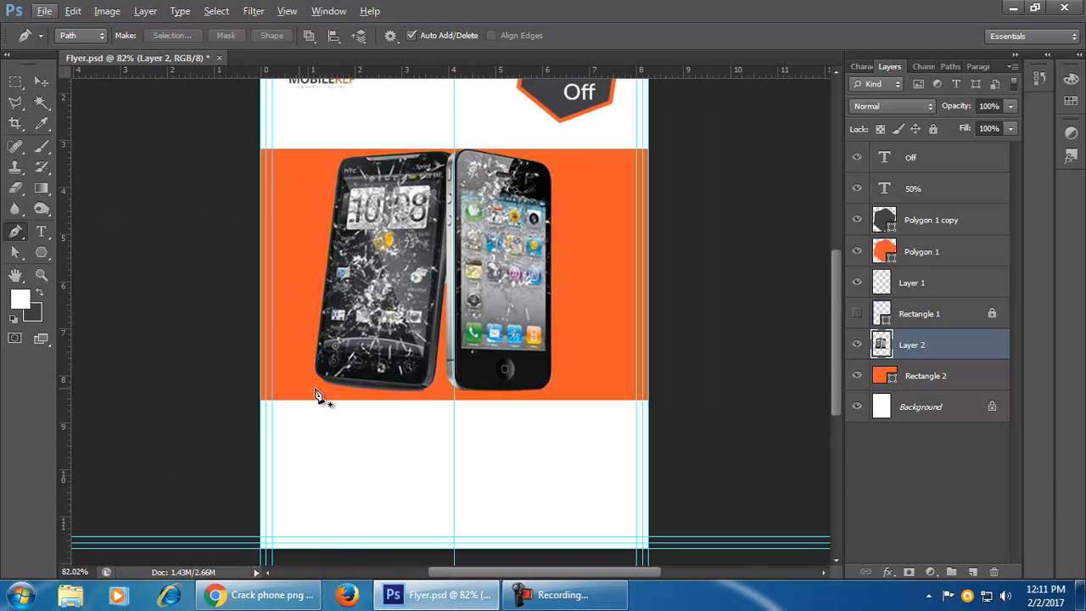
# - Scale down the cracked phones image and move it into the half of the orange band before the vertical centre guide
pyautogui.click(41, 84)
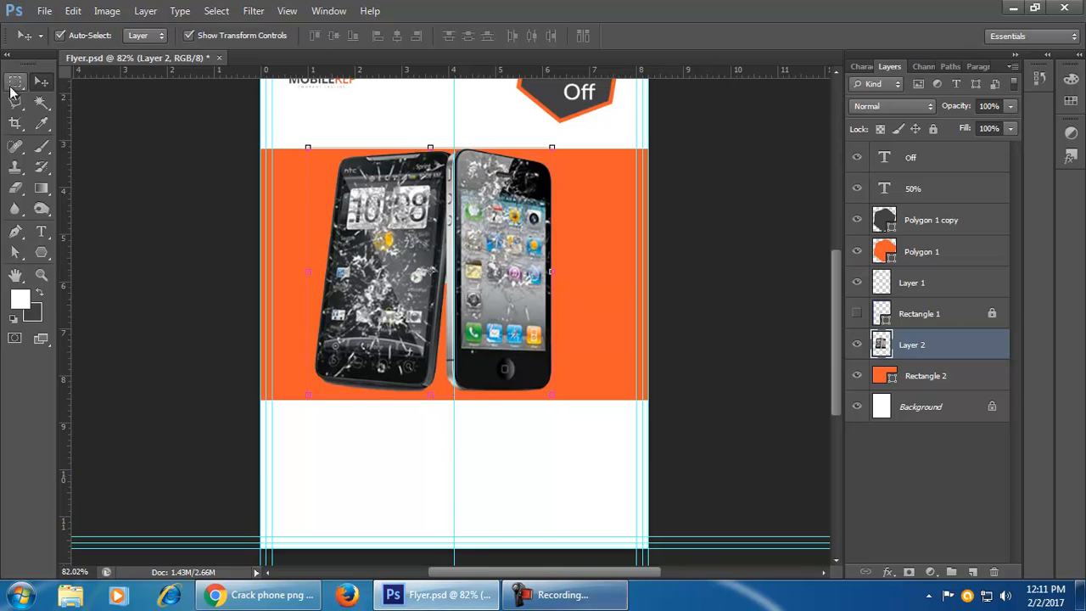
pyautogui.moveTo(44, 106); pyautogui.dragTo(68, 117)
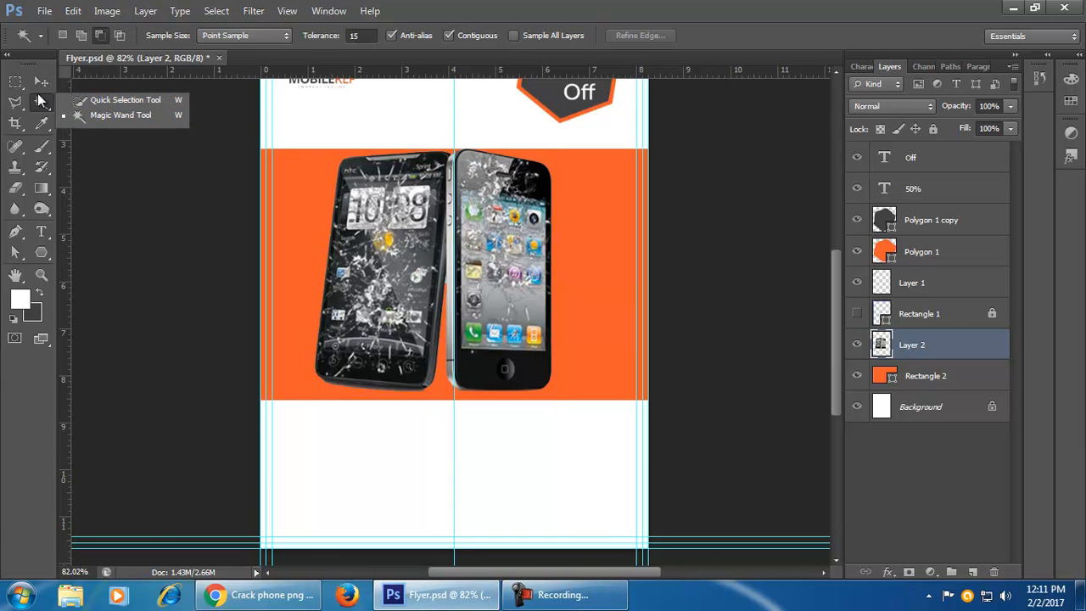
pyautogui.click(738, 189)
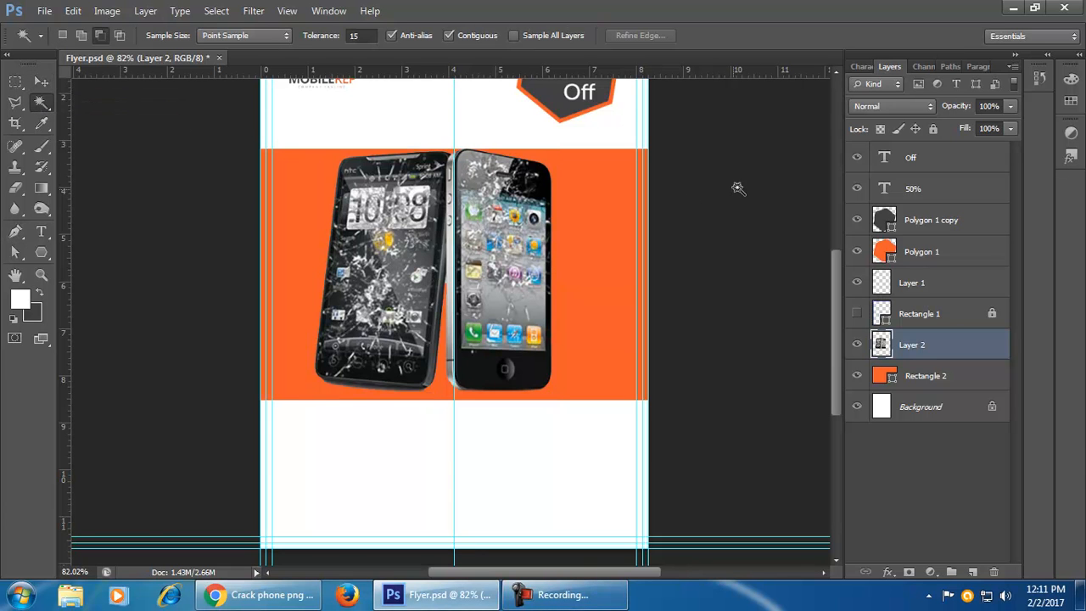
pyautogui.hotkey('ctrl', 't')
pyautogui.moveTo(552, 405); pyautogui.dragTo(521, 373)
pyautogui.moveTo(495, 333); pyautogui.dragTo(430, 337)
pyautogui.click(799, 35)
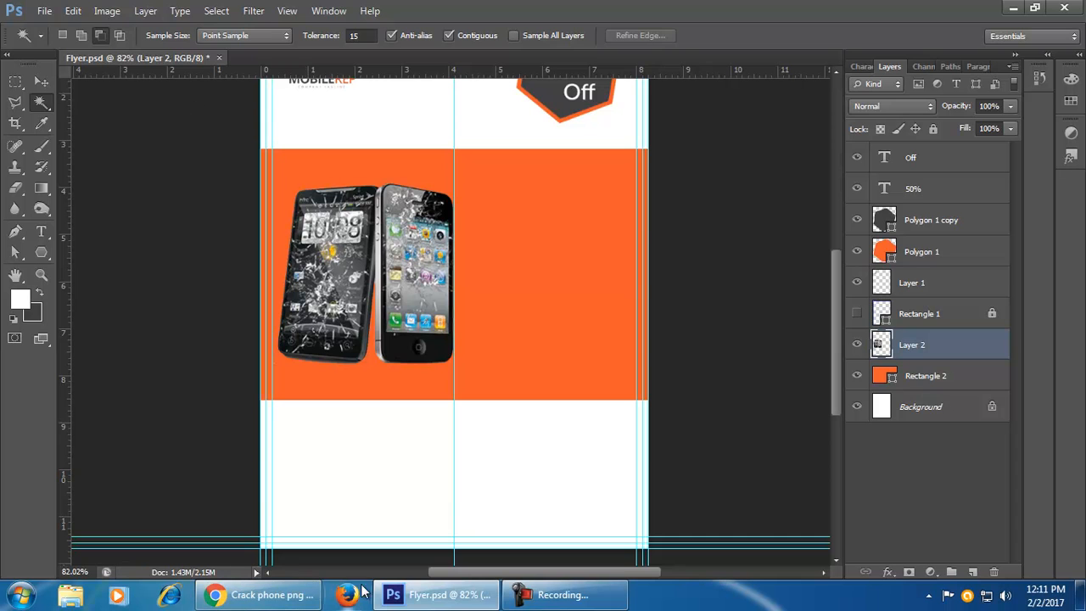
# - Check the Cellular Repair Flyer reference in Chrome, then add white Lato Medium text "Mobile" on the orange band beside the phones in Photoshop
pyautogui.click(259, 595)
pyautogui.click(85, 12)
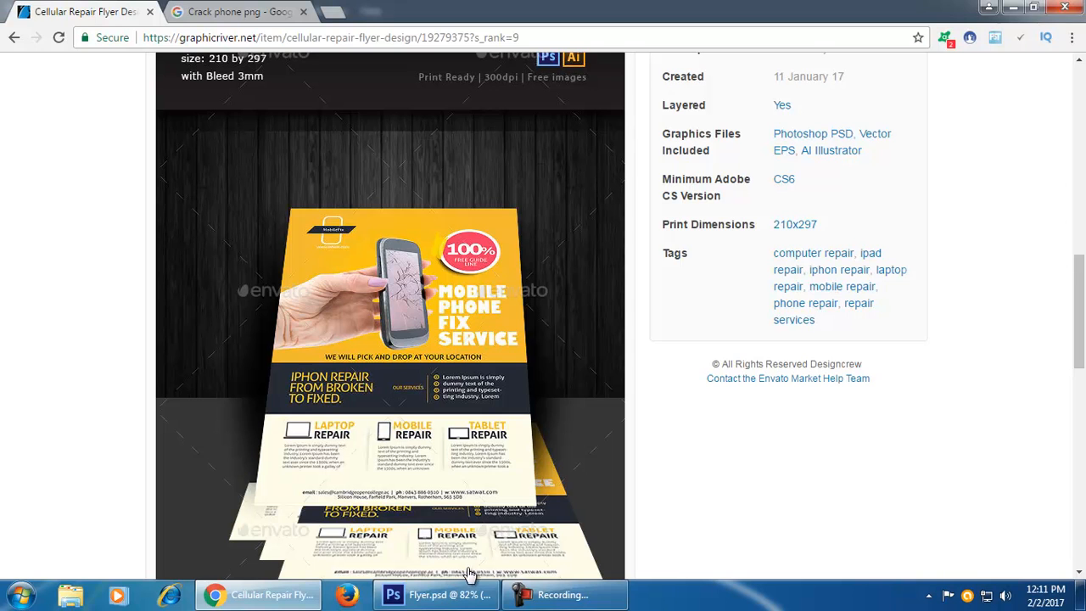
pyautogui.click(450, 595)
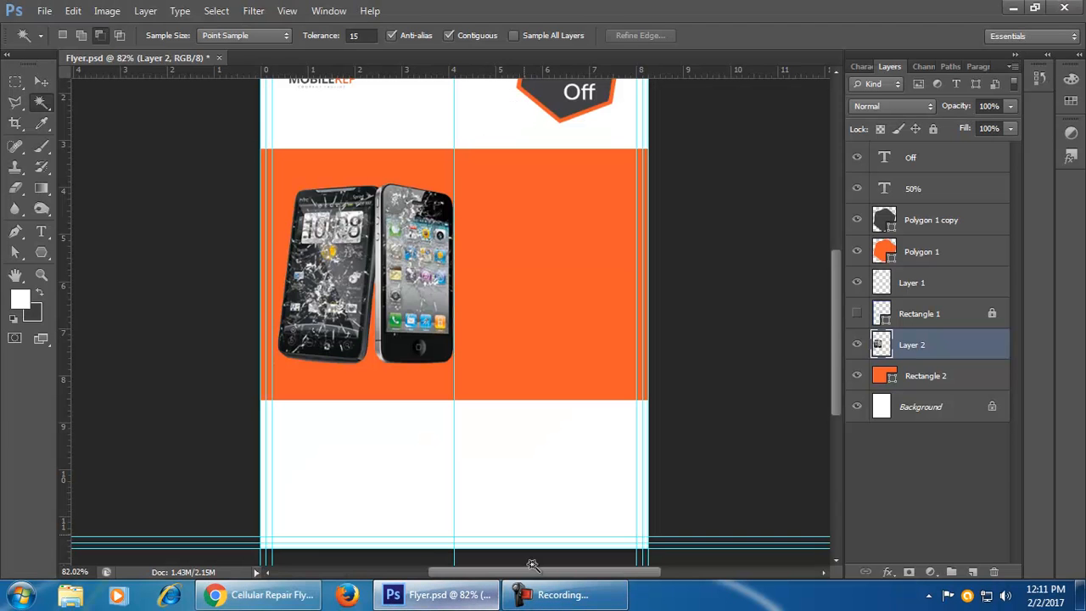
pyautogui.click(41, 231)
pyautogui.click(497, 222)
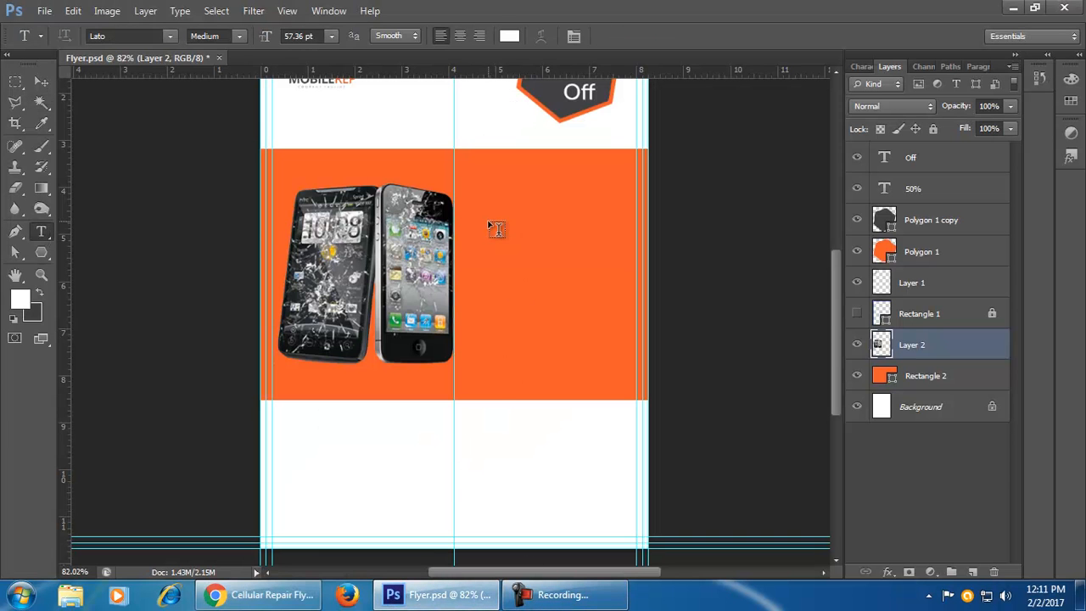
pyautogui.write('Mobile')
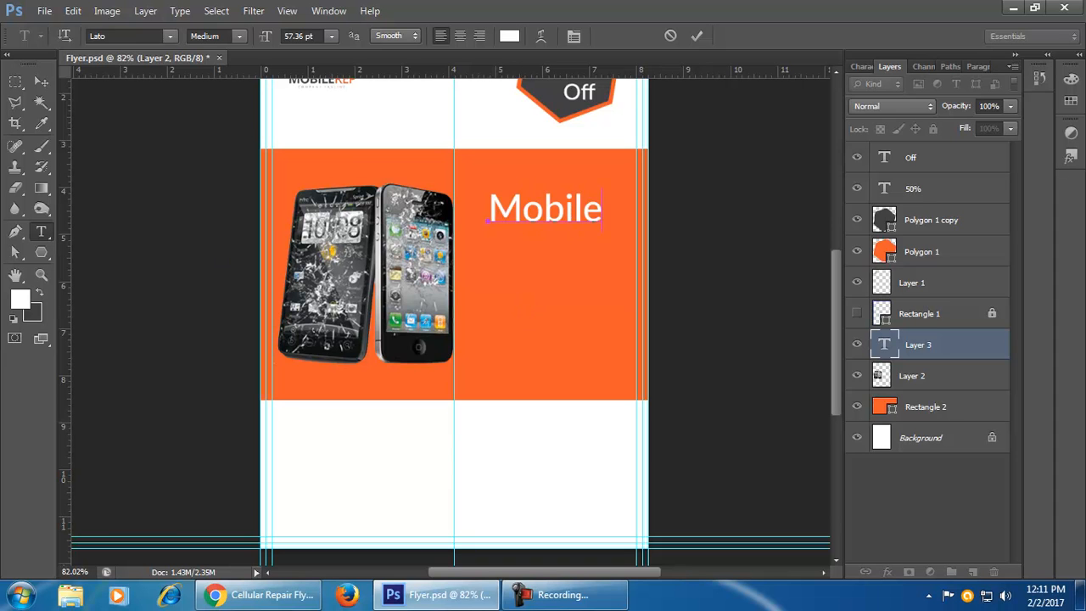
pyautogui.click(41, 81)
# - Add a separate text layer reading "Phone" on the orange band and move it directly beneath "Mobile"
pyautogui.press('t')
pyautogui.click(467, 299)
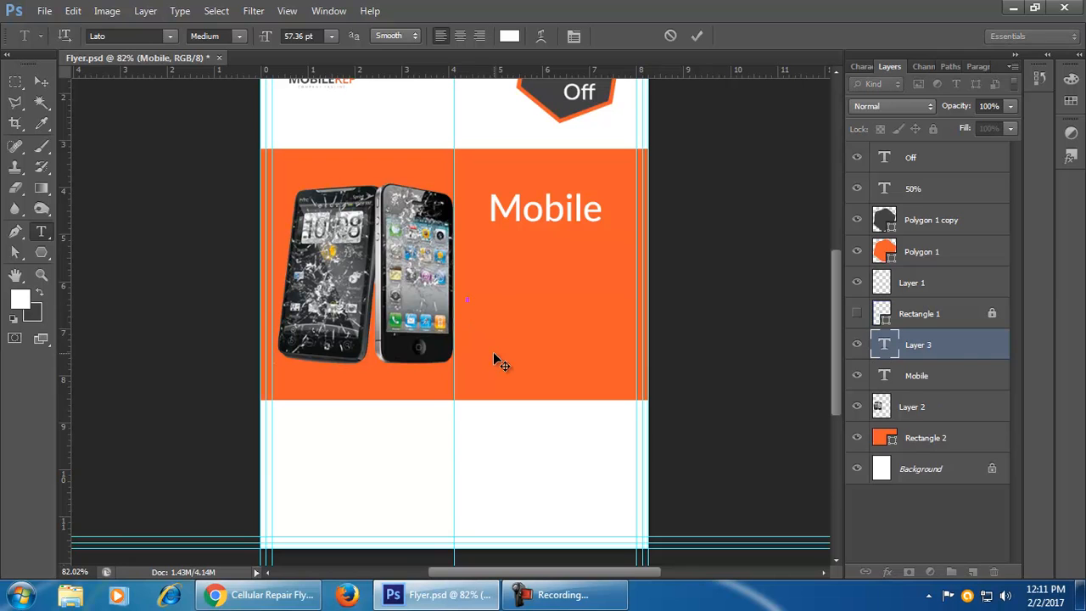
pyautogui.write('Phone')
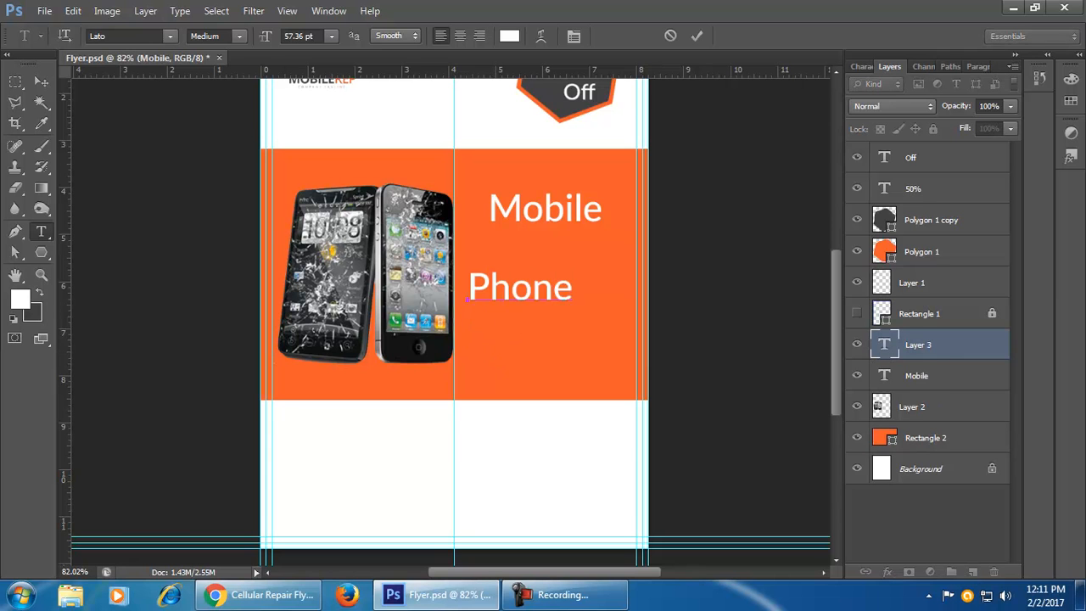
pyautogui.click(40, 81)
pyautogui.moveTo(582, 294); pyautogui.dragTo(591, 254)
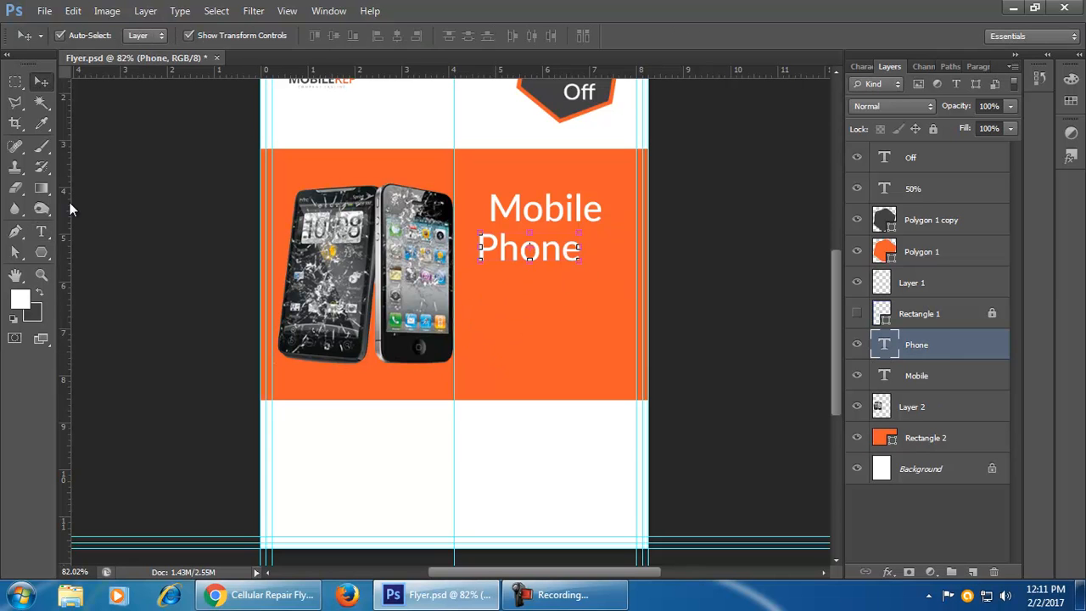
# - Add a separate text layer reading "Fix" and place it beneath "Phone"
pyautogui.click(41, 231)
pyautogui.click(506, 342)
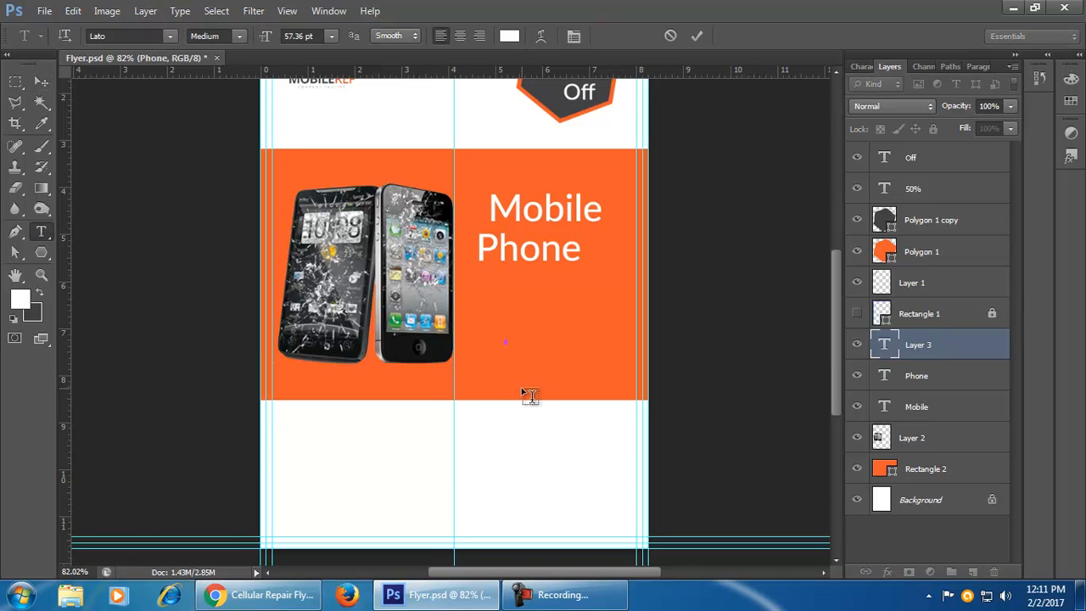
pyautogui.write('Fix Ser')
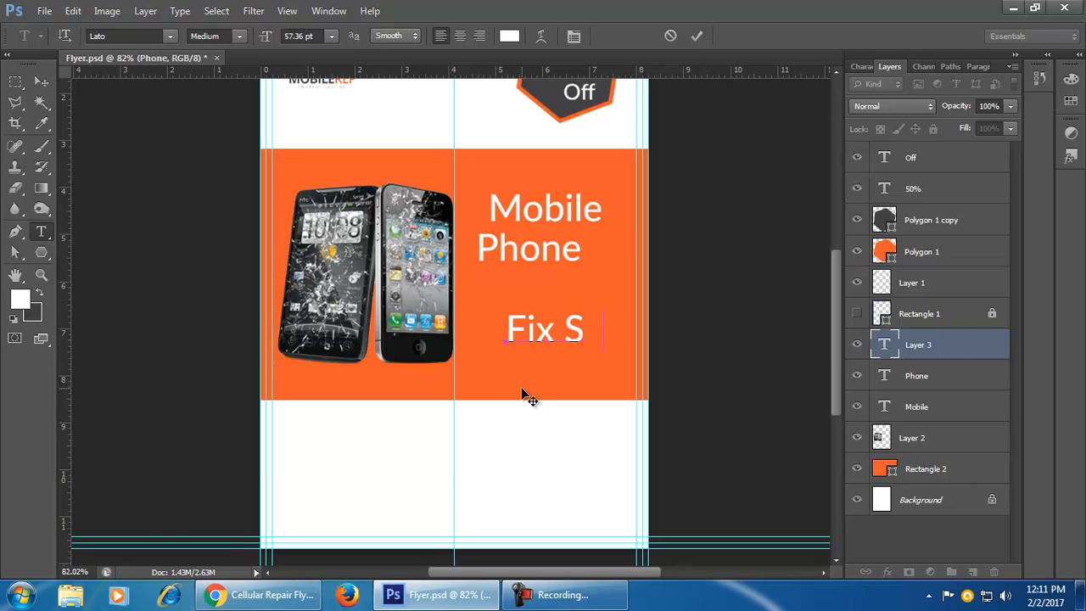
pyautogui.press('BackSpace')
pyautogui.press('BackSpace')
pyautogui.press('BackSpace')
pyautogui.press('BackSpace')
pyautogui.click(40, 80)
pyautogui.moveTo(548, 333); pyautogui.dragTo(554, 293)
# - Add a separate text layer reading "Service" near the lower edge of the orange band, below "Fix"
pyautogui.click(49, 233)
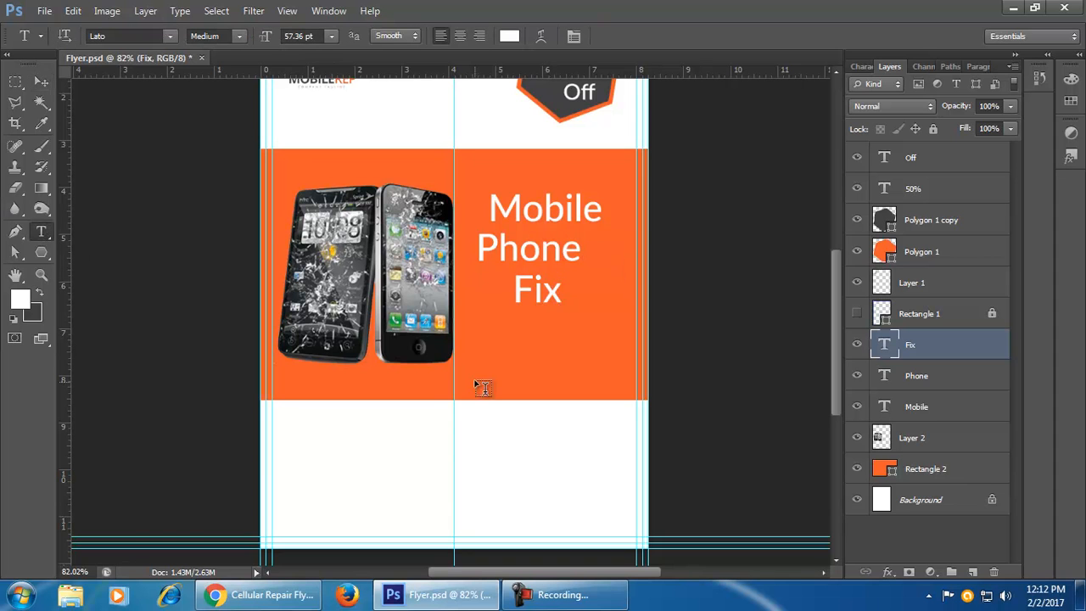
pyautogui.click(481, 378)
pyautogui.write('Service')
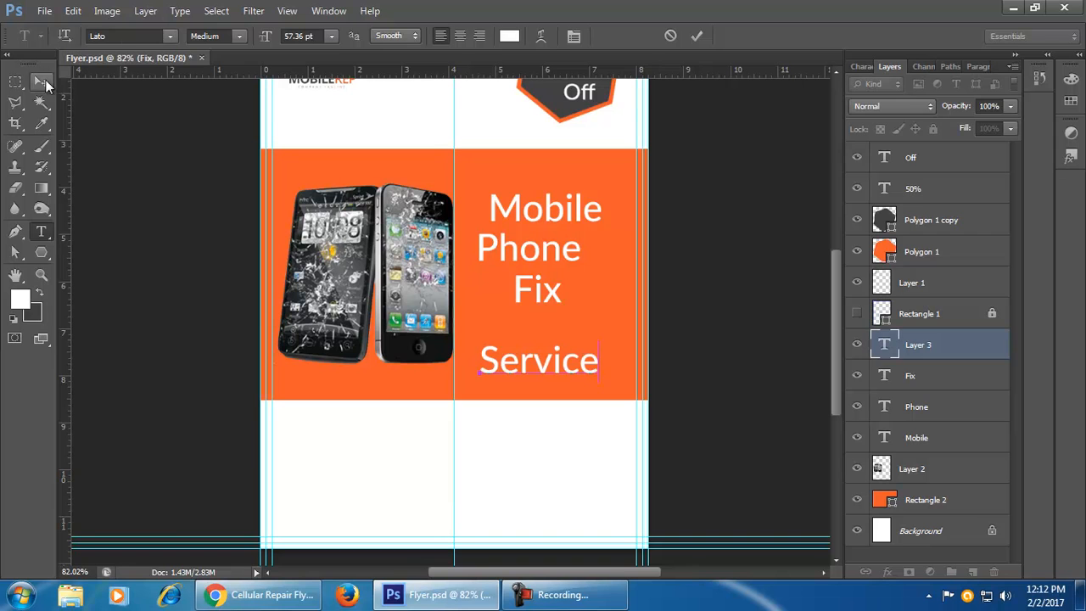
pyautogui.click(43, 82)
pyautogui.click(581, 467)
# - Move the "Mobile" text up towards the orange band's upper edge and set its font style to Black
pyautogui.moveTo(563, 206); pyautogui.dragTo(563, 181)
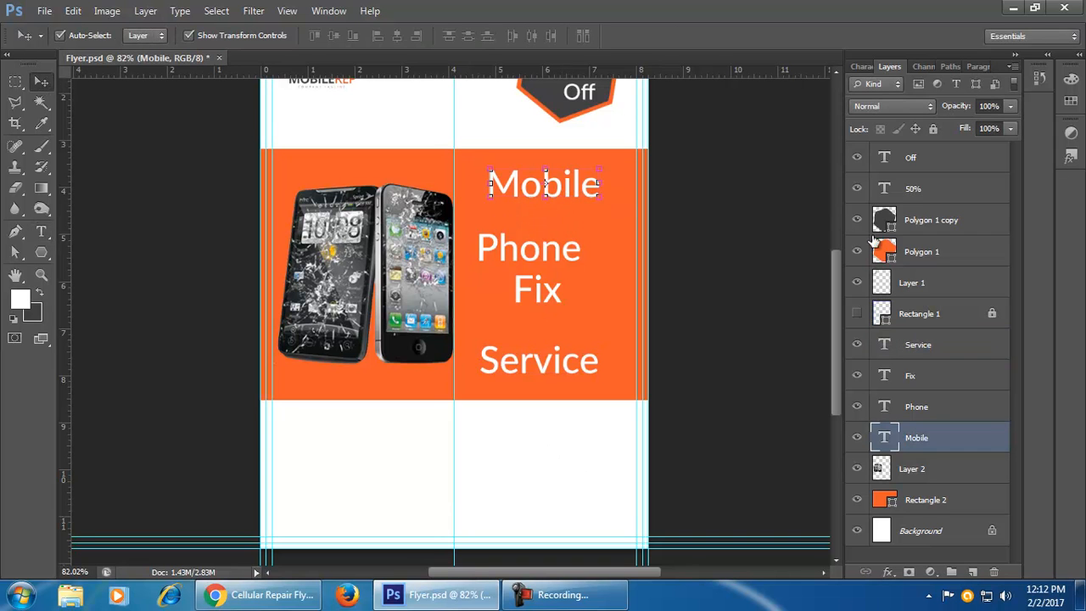
pyautogui.doubleClick(886, 438)
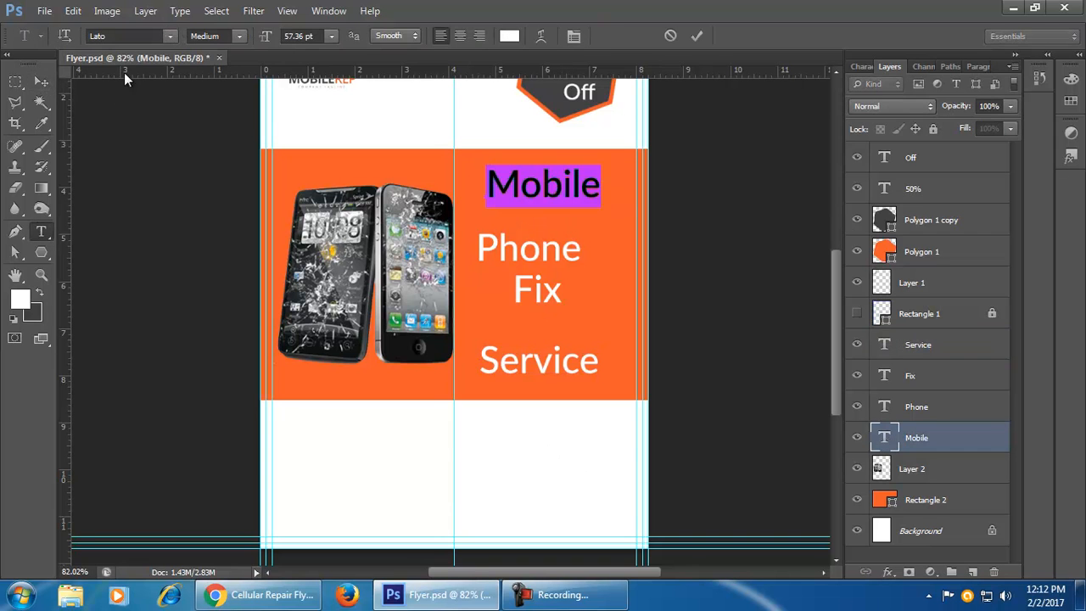
pyautogui.click(212, 35)
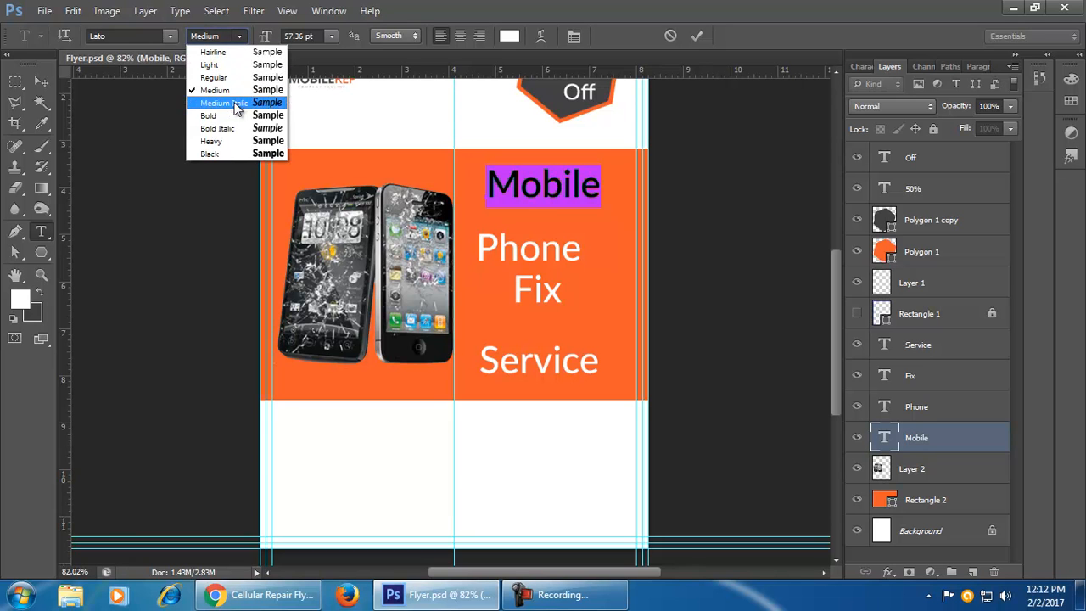
pyautogui.click(209, 153)
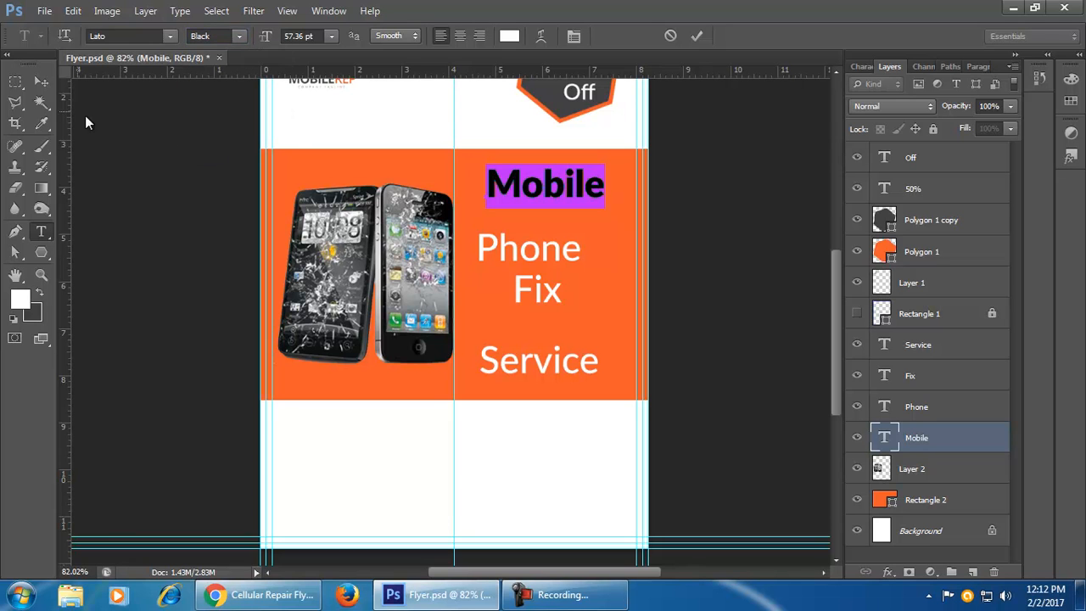
pyautogui.click(41, 82)
# - Move the "Phone" text up close beneath "Mobile" and set its font style to Light
pyautogui.moveTo(584, 252); pyautogui.dragTo(591, 231)
pyautogui.doubleClick(884, 409)
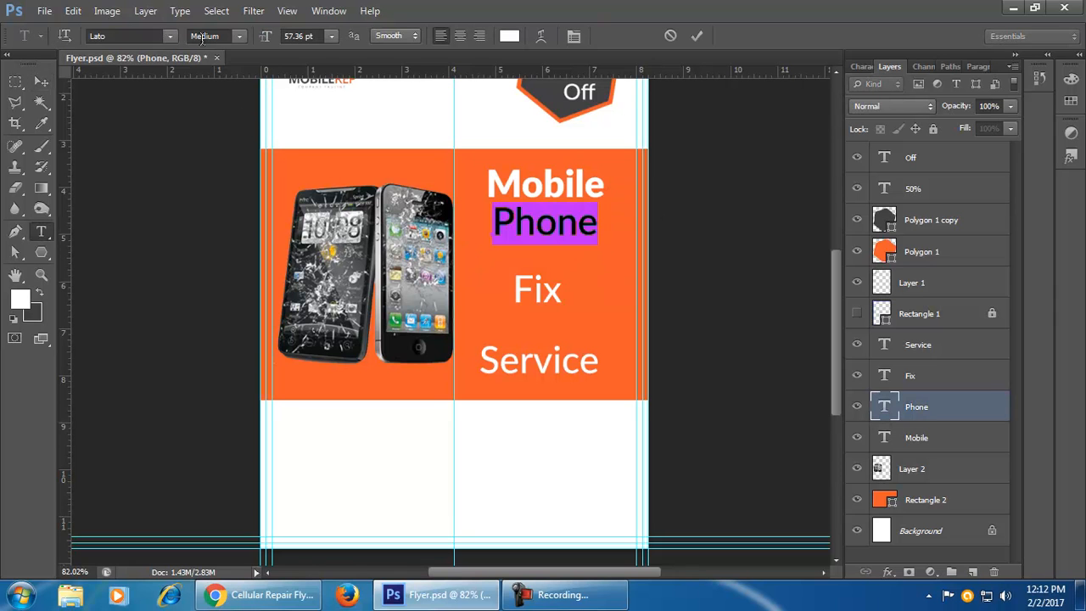
pyautogui.click(238, 42)
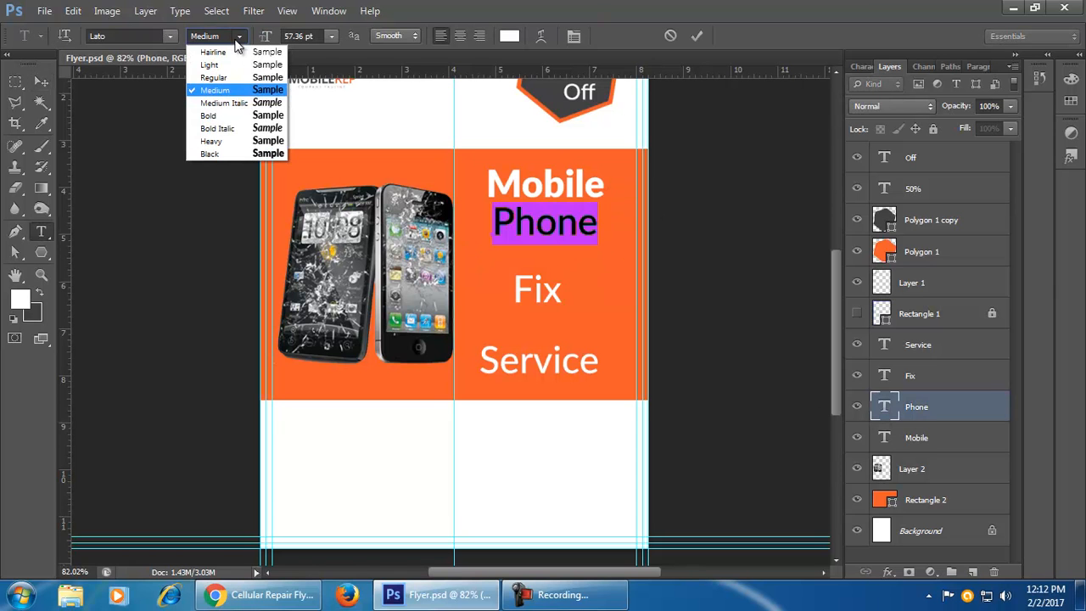
pyautogui.click(211, 65)
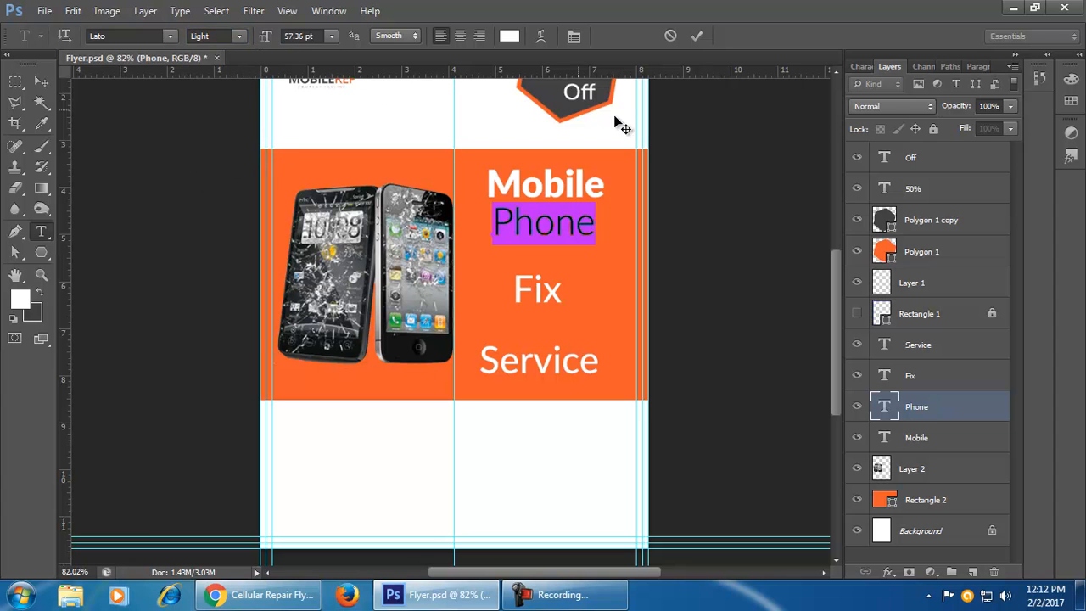
pyautogui.click(696, 39)
pyautogui.click(566, 348)
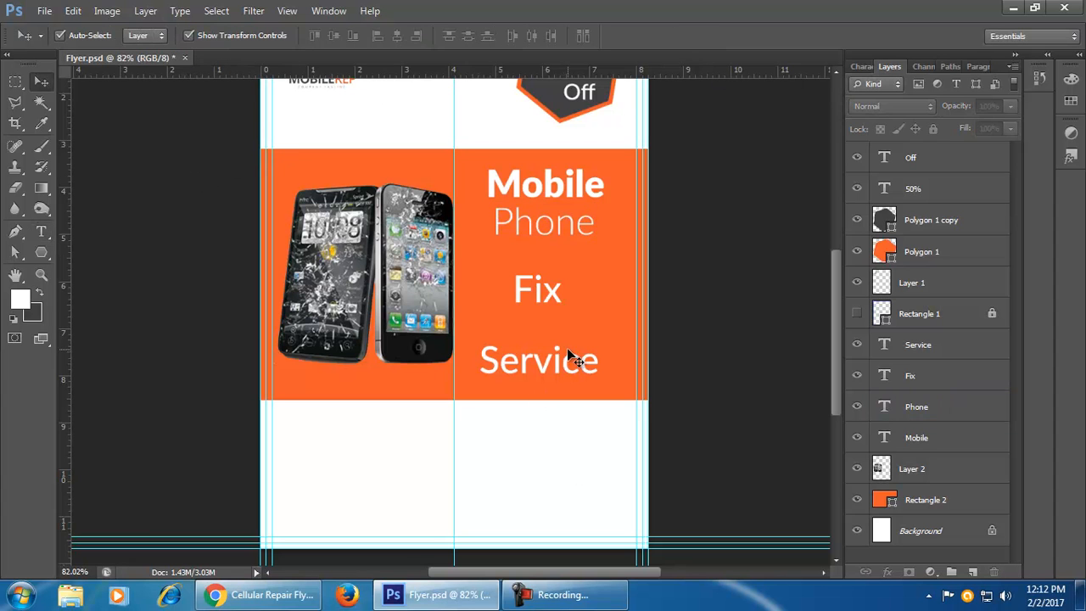
# - Move the "Fix" text up beneath "Phone" and enlarge it to about 93.72 pt with Free Transform
pyautogui.click(584, 235)
pyautogui.moveTo(560, 297); pyautogui.dragTo(552, 274)
pyautogui.hotkey('ctrl', 't')
pyautogui.click(798, 36)
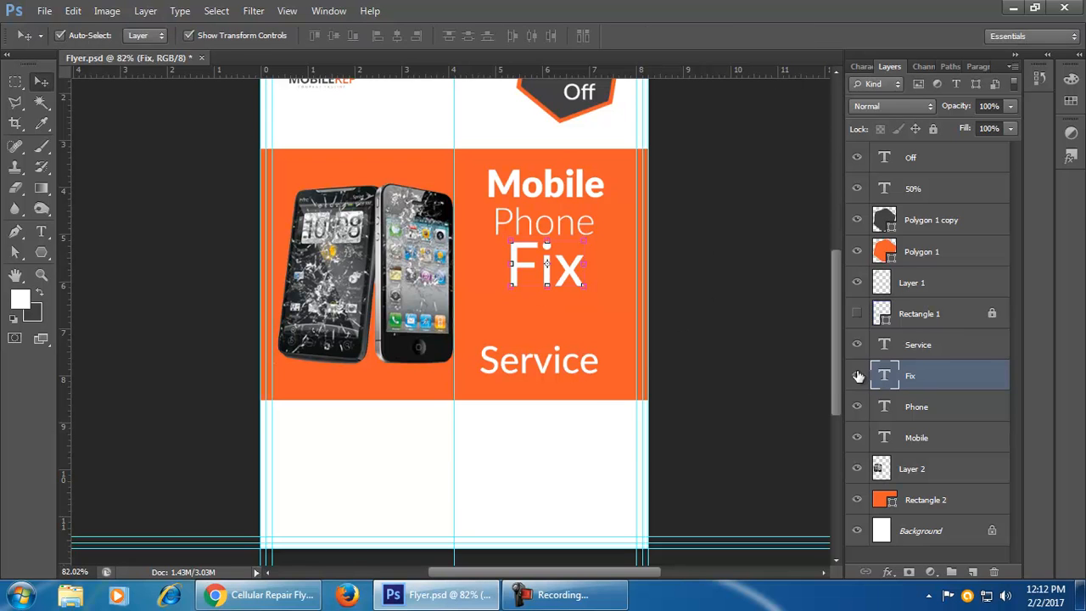
# - Select the "Fix" text for editing and open its font style choices
pyautogui.doubleClick(883, 376)
pyautogui.click(231, 37)
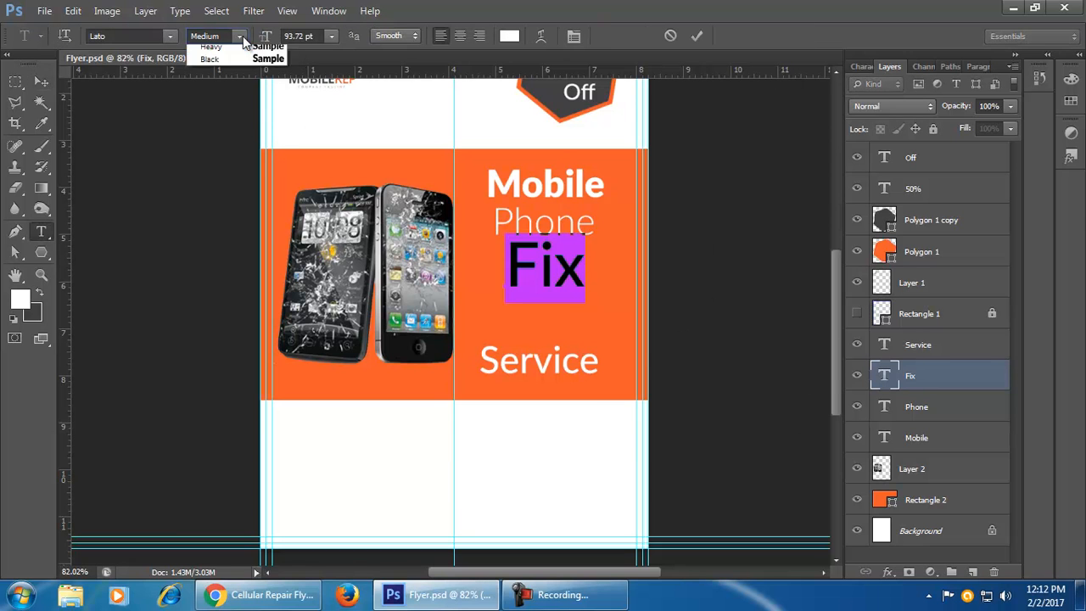
# - Set the word "Fix" in the orange band to the Bold weight of Lato
pyautogui.press('Escape')
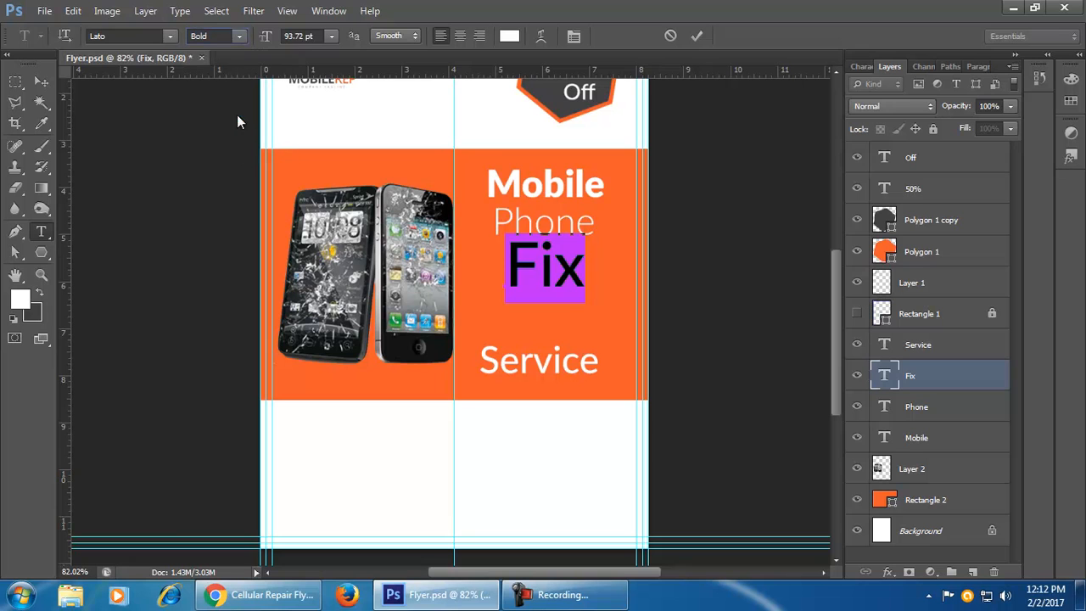
pyautogui.click(41, 81)
pyautogui.click(543, 475)
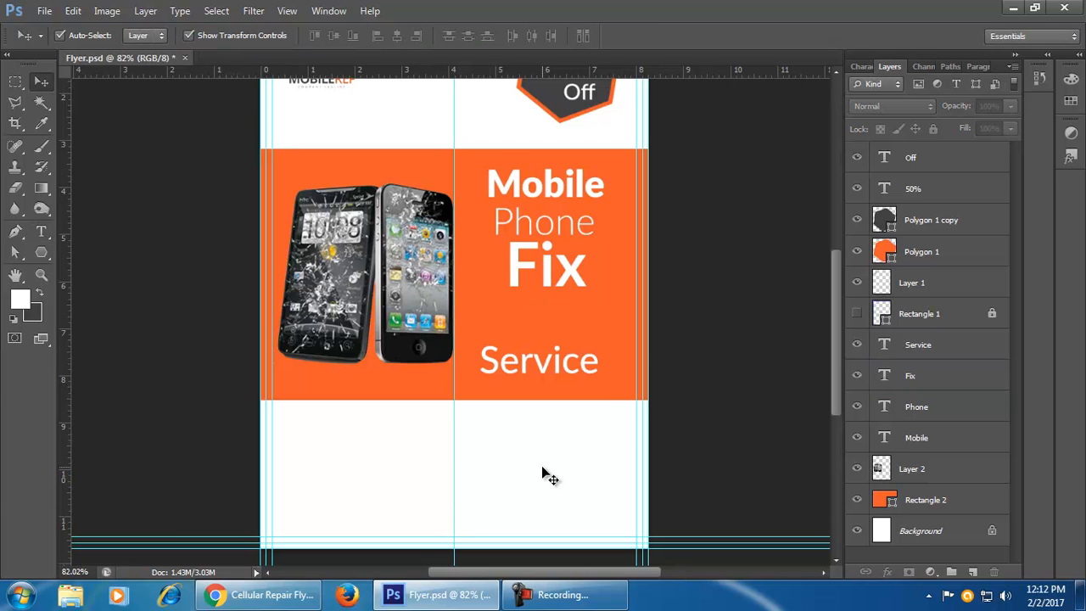
# - Move the "Service" text up so it sits directly beneath the word "Fix"
pyautogui.moveTo(589, 371); pyautogui.dragTo(594, 321)
pyautogui.click(579, 490)
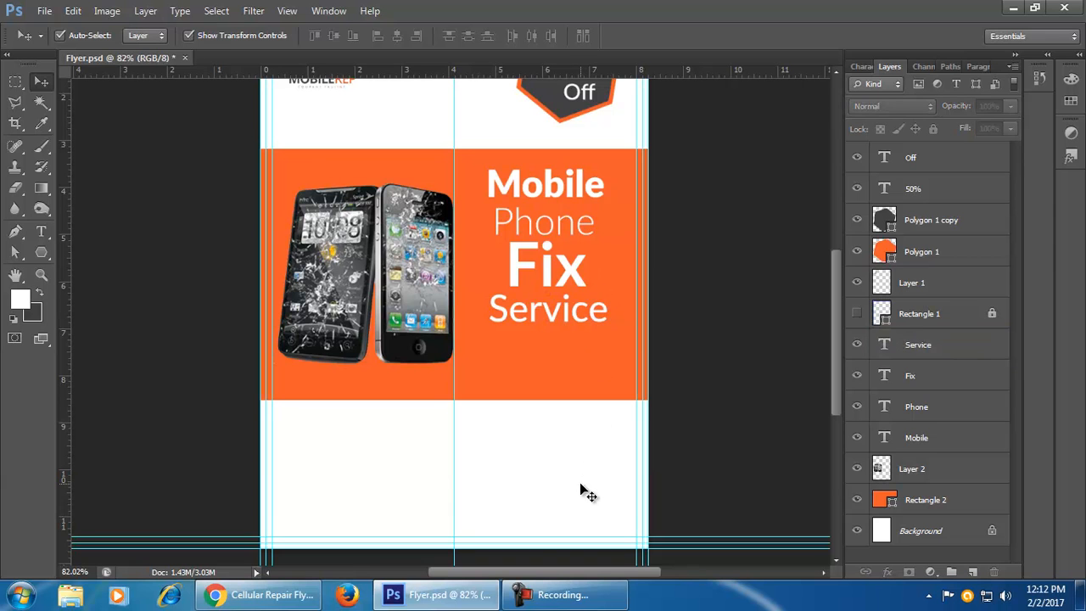
pyautogui.click(585, 310)
pyautogui.click(585, 480)
# - Select the Service, Fix, Phone and Mobile text layers and move them together down about 0.625 in within the orange band
pyautogui.click(958, 346)
pyautogui.keyDown('shift'); pyautogui.click(953, 373); pyautogui.keyUp('shift')
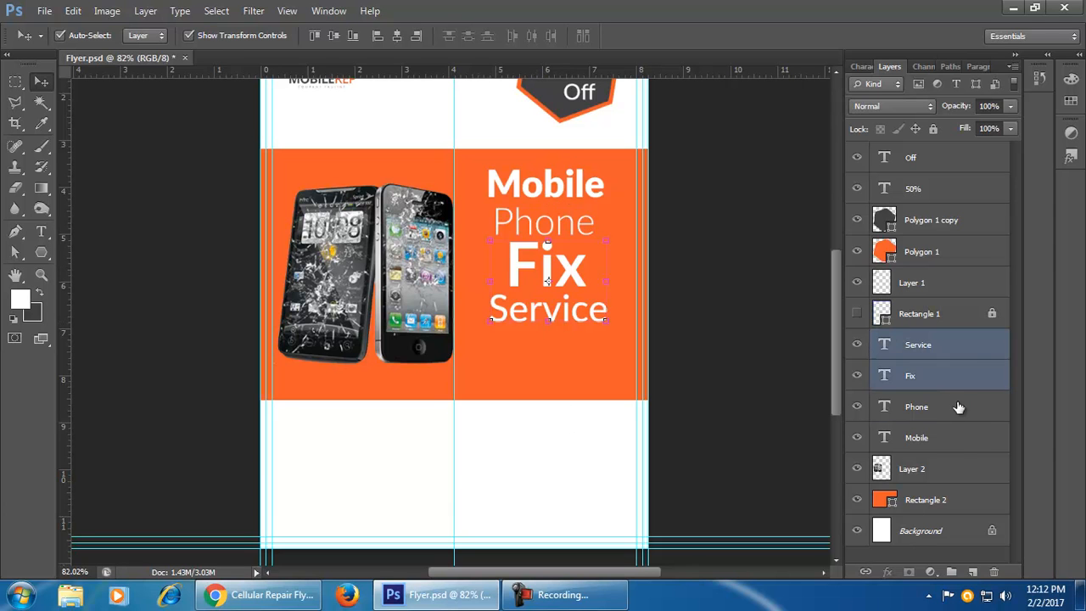
pyautogui.keyDown('shift'); pyautogui.click(960, 405); pyautogui.keyUp('shift')
pyautogui.keyDown('shift'); pyautogui.click(956, 440); pyautogui.keyUp('shift')
pyautogui.moveTo(569, 316); pyautogui.dragTo(568, 346)
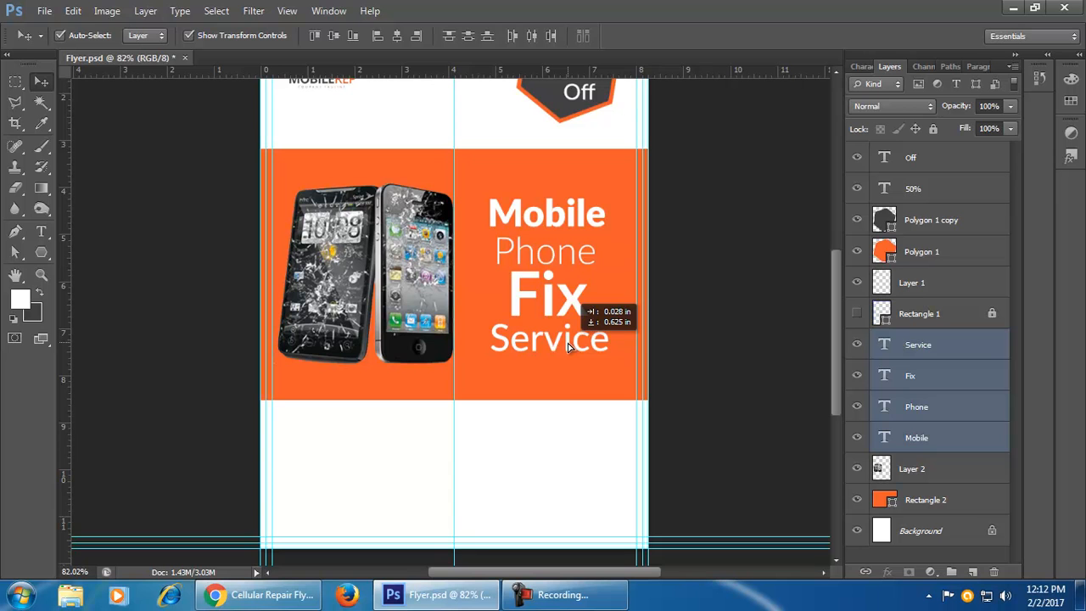
pyautogui.click(583, 473)
pyautogui.scroll(-2, 541, 460)
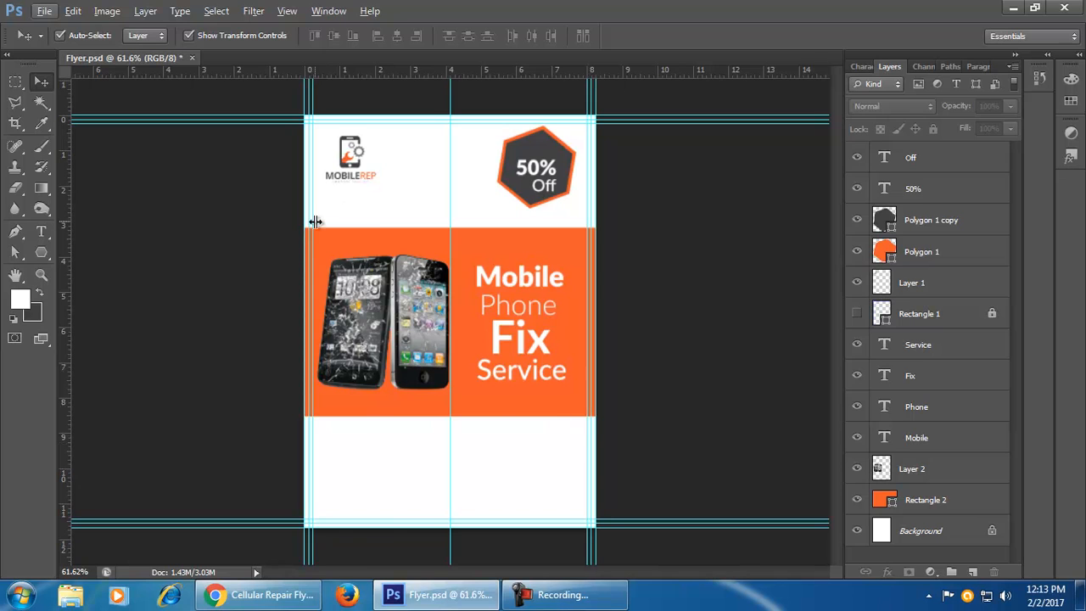
# - Switch to Chrome, open the full screenshot of the Cellular Repair Flyer and examine its layout, then return to Photoshop
pyautogui.click(256, 599)
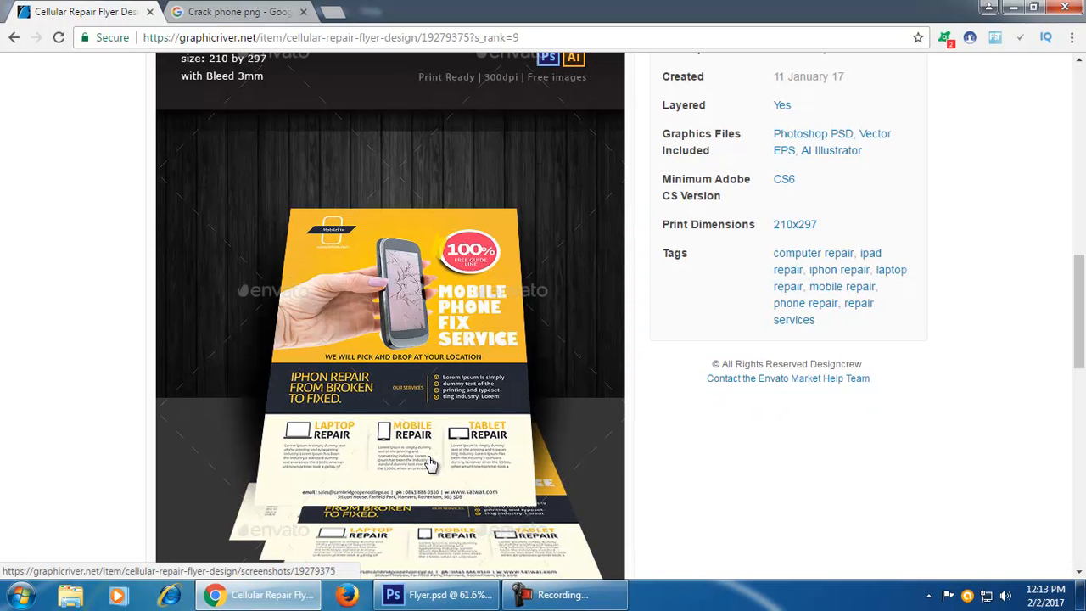
pyautogui.click(430, 406)
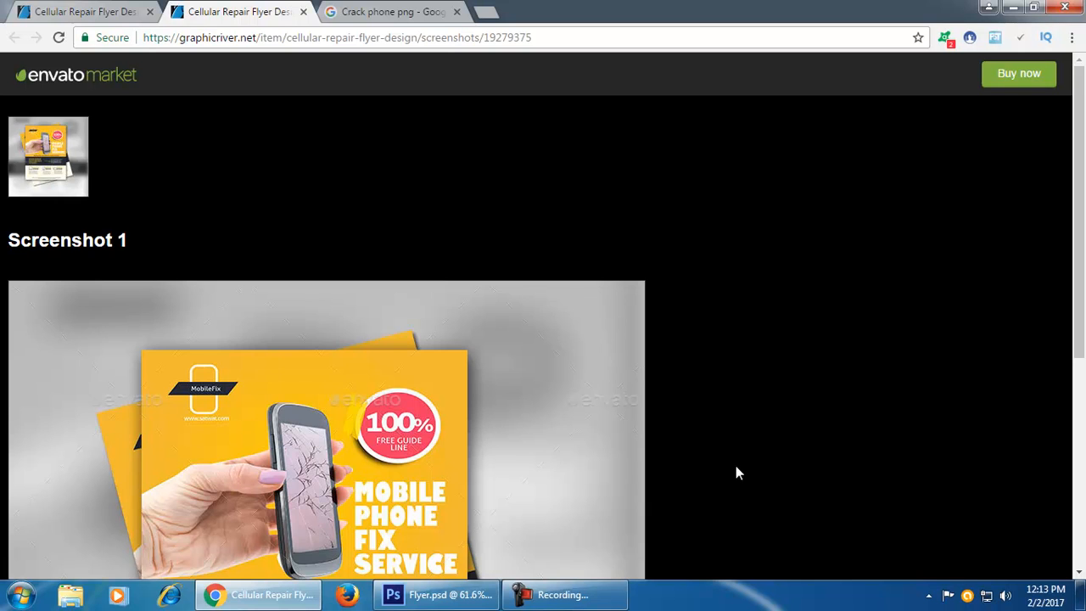
pyautogui.scroll(-2, 736, 467)
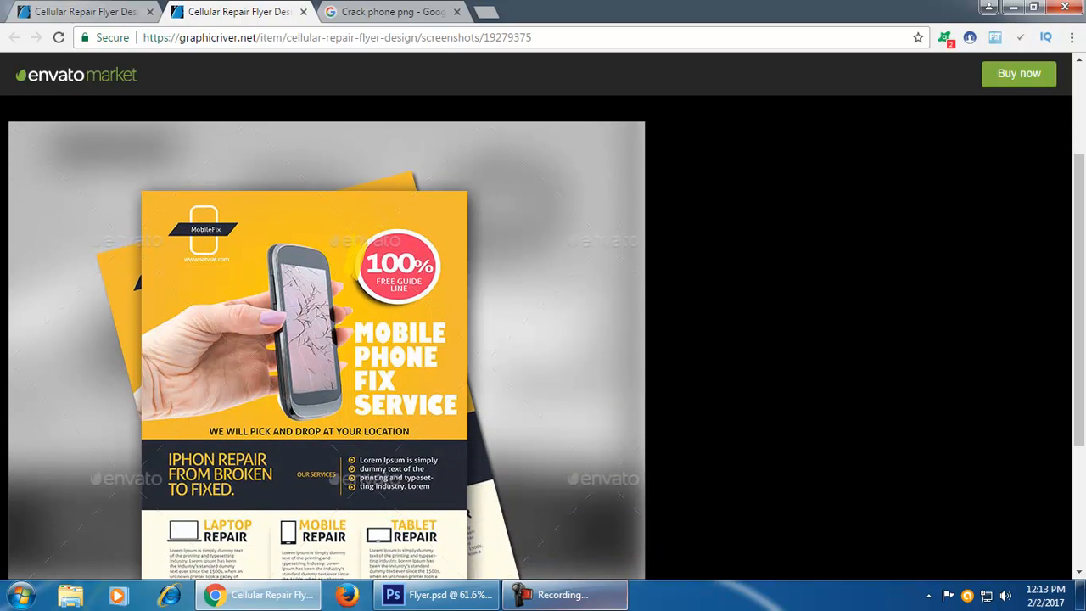
pyautogui.scroll(-1, 611, 513)
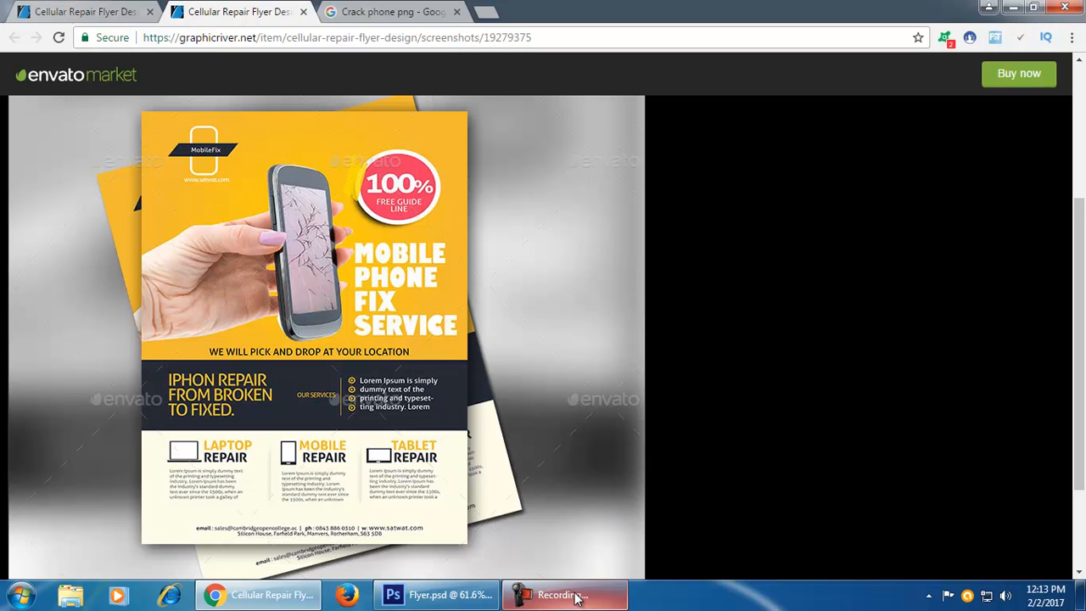
pyautogui.click(459, 585)
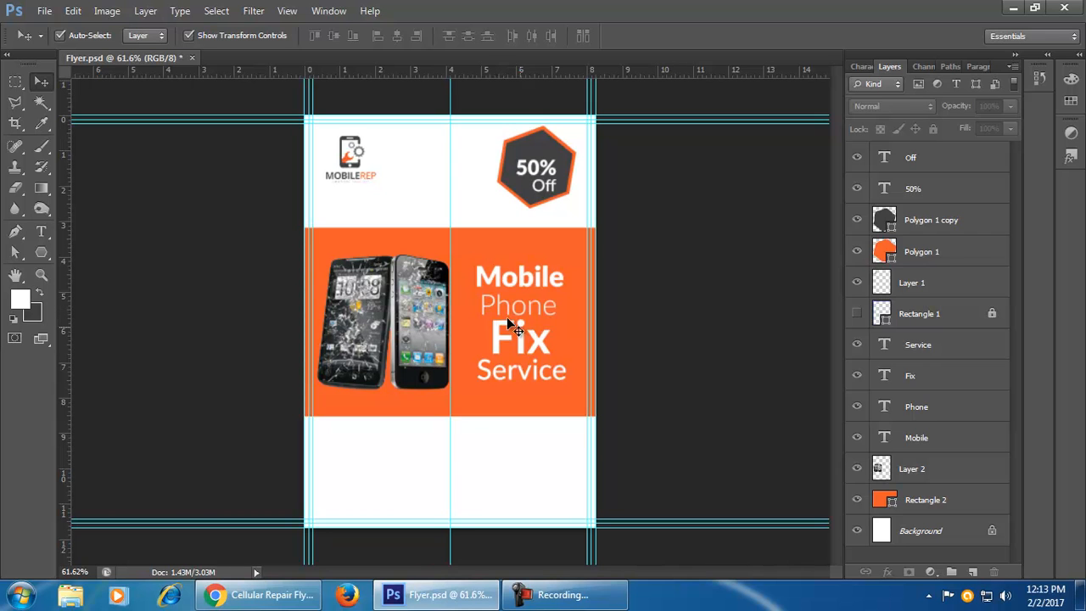
# - Align the left edges of the Service, Fix, Phone and Mobile text layers
pyautogui.click(953, 346)
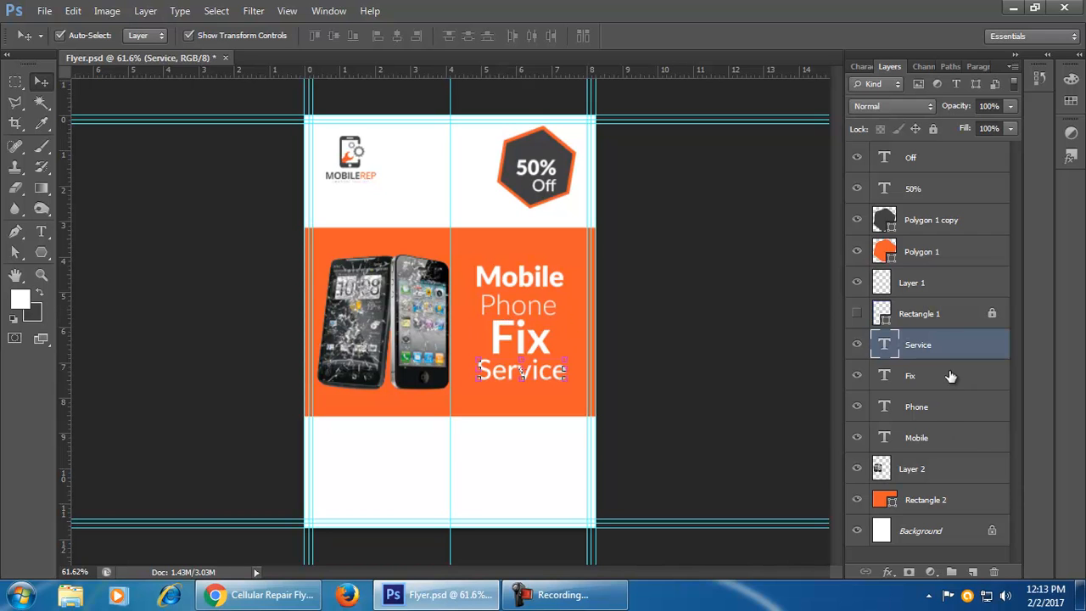
pyautogui.keyDown('ctrl'); pyautogui.click(950, 375); pyautogui.keyUp('ctrl')
pyautogui.keyDown('ctrl'); pyautogui.click(944, 406); pyautogui.keyUp('ctrl')
pyautogui.keyDown('ctrl'); pyautogui.click(937, 439); pyautogui.keyUp('ctrl')
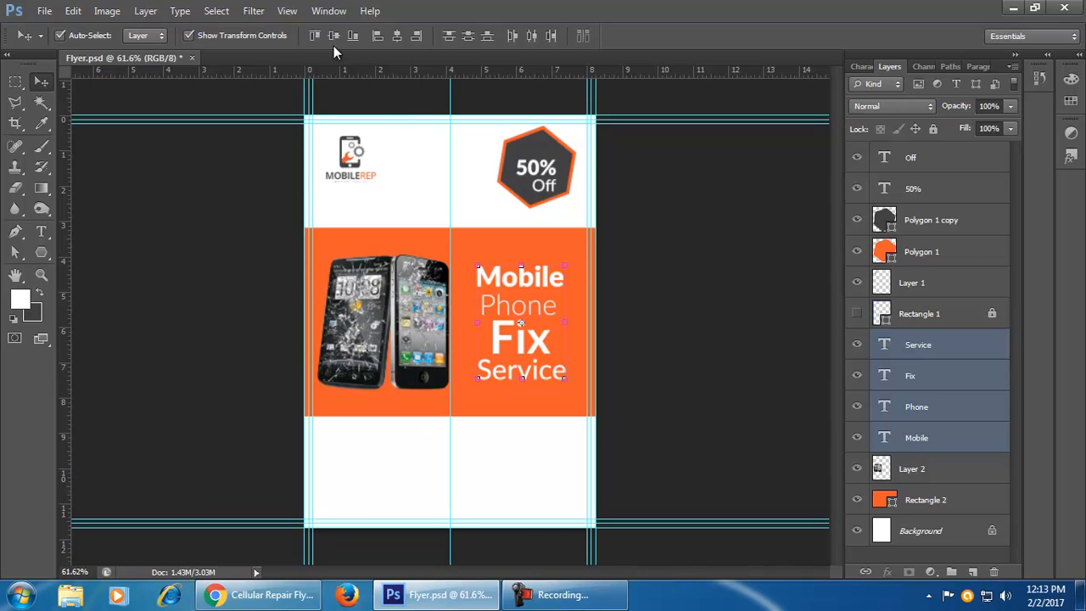
pyautogui.click(376, 36)
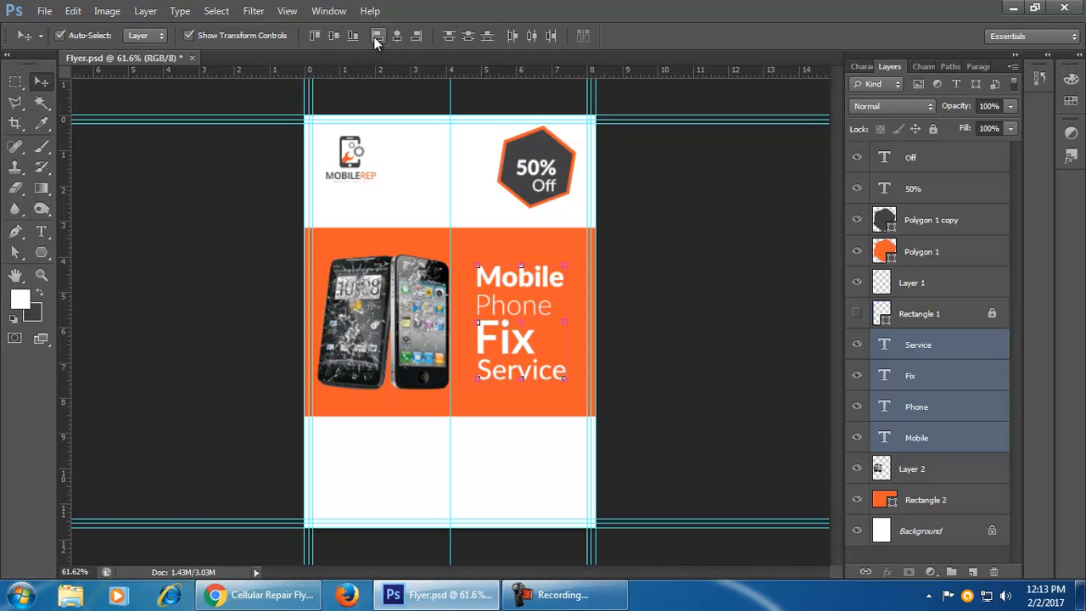
pyautogui.click(715, 416)
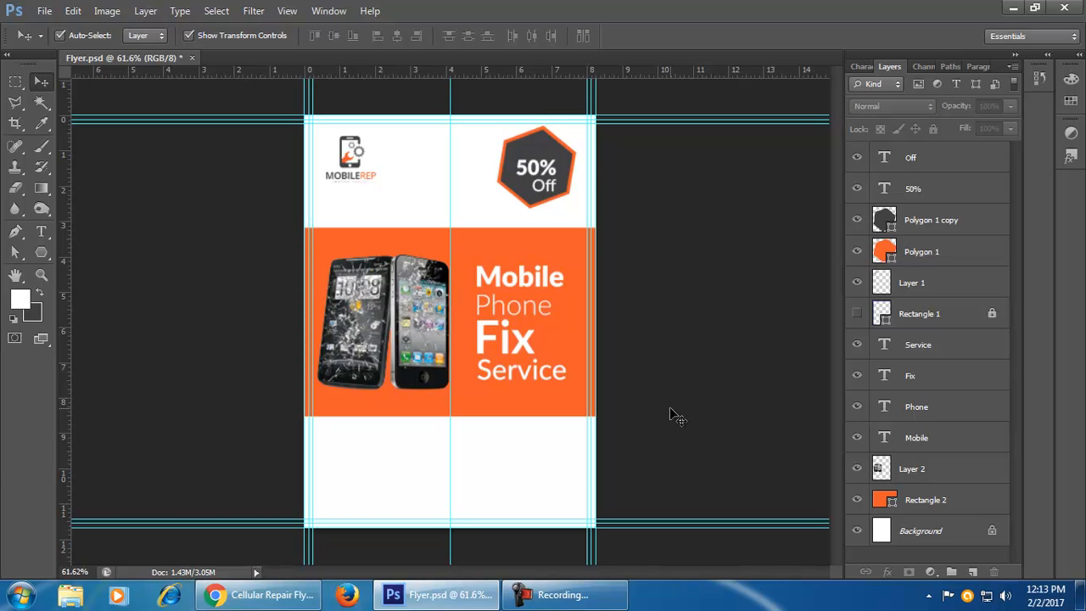
# - Select the orange band with its phones and headline text and nudge it slightly up the flyer
pyautogui.moveTo(284, 255); pyautogui.dragTo(594, 403)
pyautogui.press('Up')
pyautogui.press('Up')
pyautogui.press('Up')
pyautogui.press('Up')
pyautogui.press('Up')
pyautogui.press('Up')
pyautogui.press('Up')
pyautogui.press('Up')
pyautogui.press('Up')
pyautogui.press('Up')
pyautogui.press('Up')
pyautogui.press('Up')
pyautogui.press('Up')
pyautogui.press('Up')
pyautogui.press('Up')
pyautogui.click(684, 322)
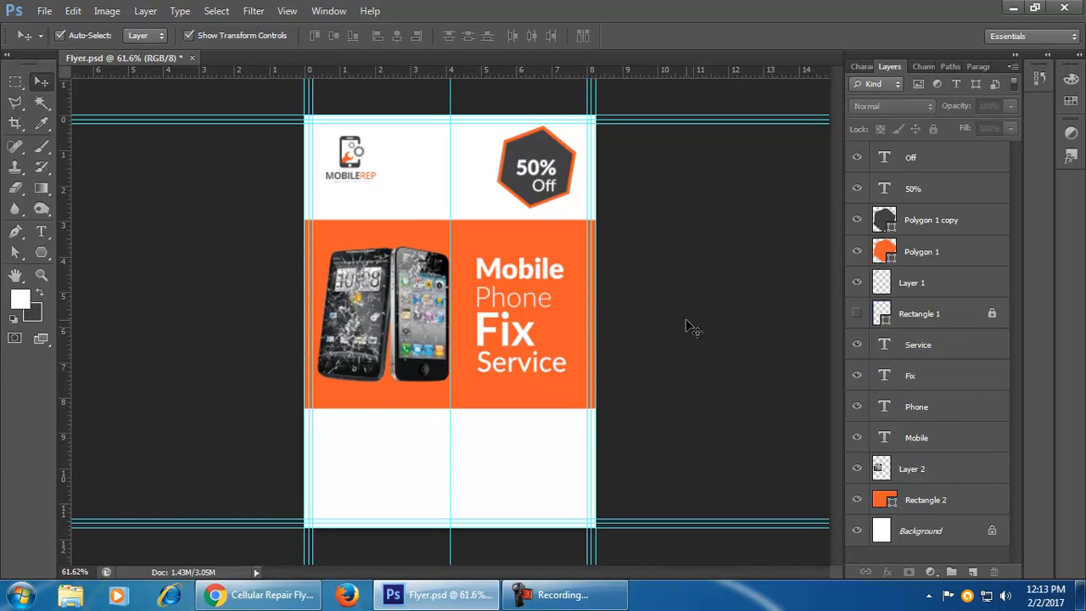
# - Scale the 50% Off badge to about 71% and move it about 0.65 in right and 0.375 in up, toward the flyer's corner
pyautogui.moveTo(495, 150); pyautogui.dragTo(565, 196)
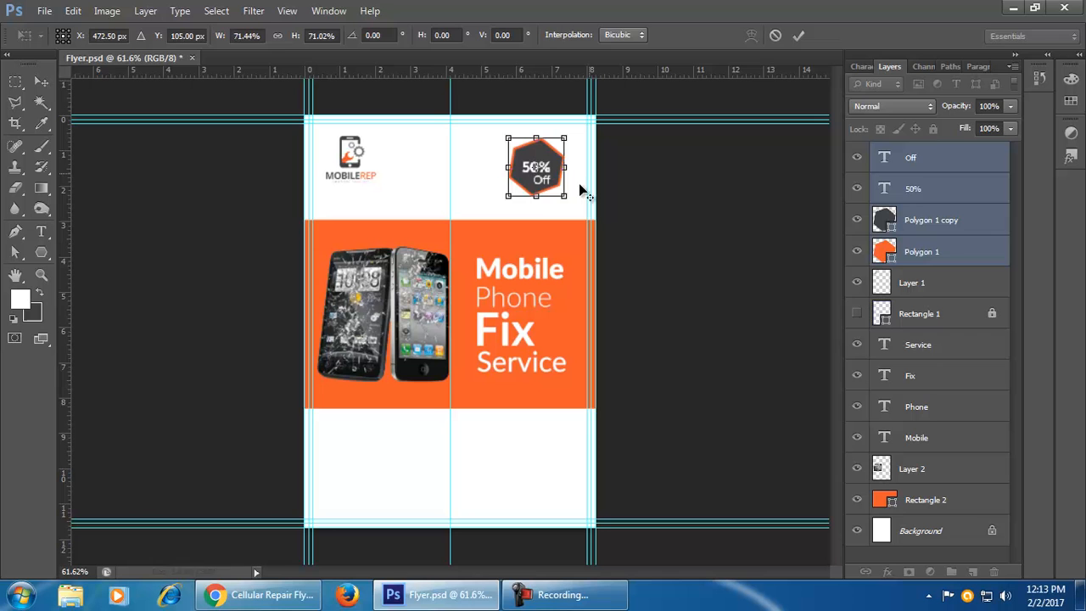
pyautogui.click(798, 36)
pyautogui.click(649, 368)
pyautogui.moveTo(511, 161); pyautogui.dragTo(577, 174)
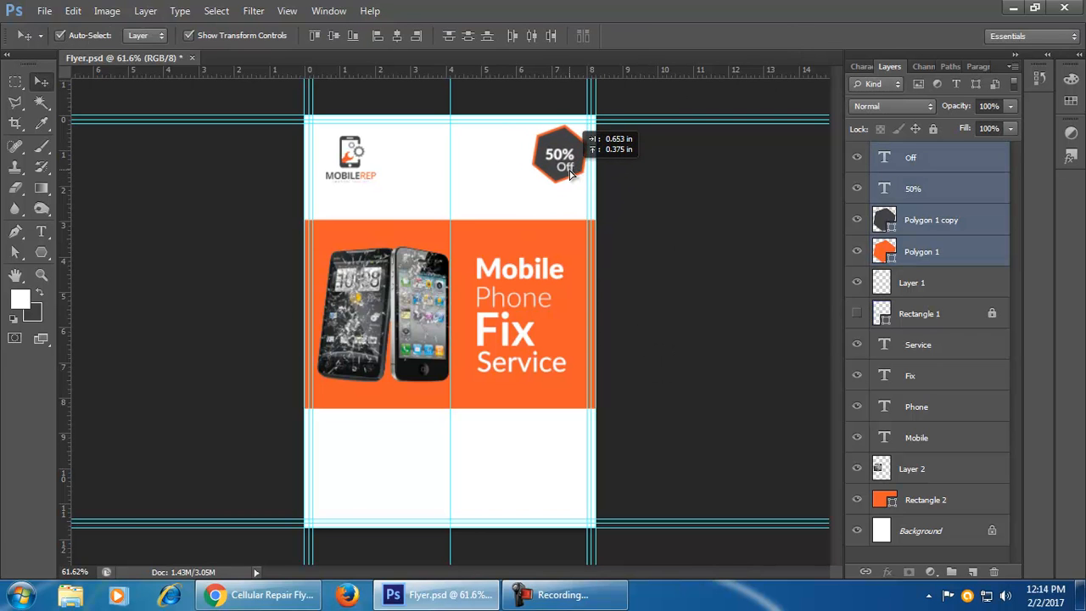
# - Nudge the MOBILEREP logo up and slightly left, toward the corner of the flyer's margin guides
pyautogui.click(351, 169)
pyautogui.press('Up')
pyautogui.press('Up')
pyautogui.press('Up')
pyautogui.press('Up')
pyautogui.press('Up')
pyautogui.press('Up')
pyautogui.press('Up')
pyautogui.press('Up')
pyautogui.press('Up')
pyautogui.press('Up')
pyautogui.press('Up')
pyautogui.press('Up')
pyautogui.press('Up')
pyautogui.press('Up')
pyautogui.press('Up')
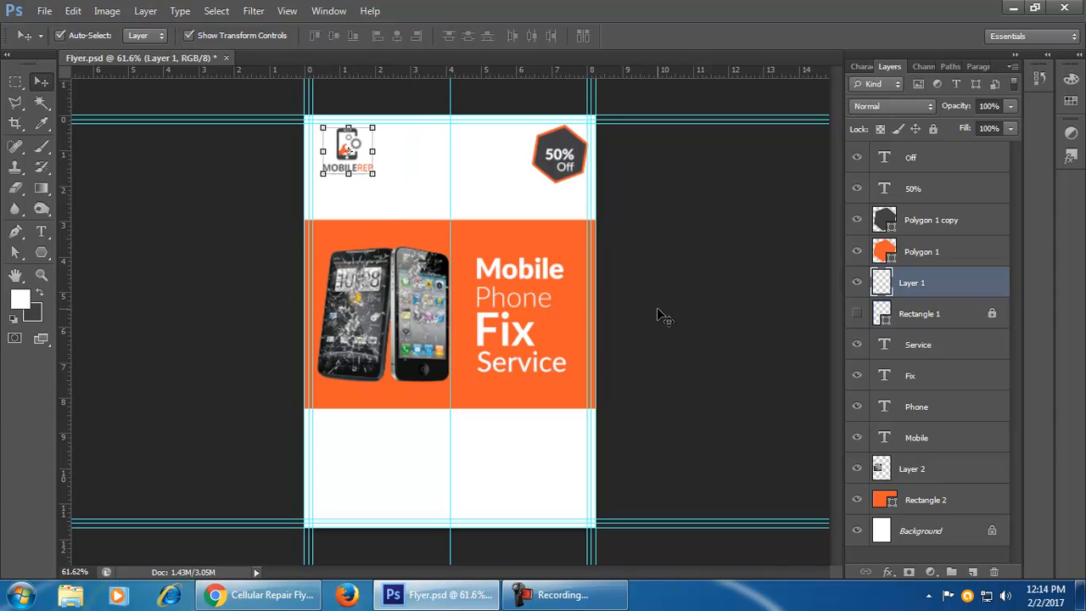
# - Move the orange band with its phones and headline text up closer to the logo and badge, fine-tuning the gap
pyautogui.click(628, 314)
pyautogui.moveTo(268, 237); pyautogui.dragTo(611, 377)
pyautogui.press('Up')
pyautogui.press('Up')
pyautogui.press('Up')
pyautogui.press('Up')
pyautogui.press('Up')
pyautogui.press('Up')
pyautogui.press('Up')
pyautogui.press('Up')
pyautogui.press('Up')
pyautogui.press('Up')
pyautogui.press('Up')
pyautogui.press('Up')
pyautogui.press('Up')
pyautogui.press('Up')
pyautogui.press('Up')
pyautogui.press('Up')
pyautogui.press('Up')
pyautogui.press('Up')
pyautogui.press('Up')
pyautogui.press('Up')
pyautogui.press('Up')
pyautogui.press('Up')
pyautogui.press('Up')
pyautogui.press('Up')
pyautogui.press('Up')
pyautogui.press('Up')
pyautogui.press('Up')
pyautogui.press('Up')
pyautogui.press('Up')
pyautogui.press('Up')
pyautogui.press('Up')
pyautogui.press('Up')
pyautogui.press('Up')
pyautogui.press('Up')
pyautogui.press('Up')
pyautogui.press('Up')
pyautogui.press('Up')
pyautogui.press('Up')
pyautogui.press('Up')
pyautogui.press('Up')
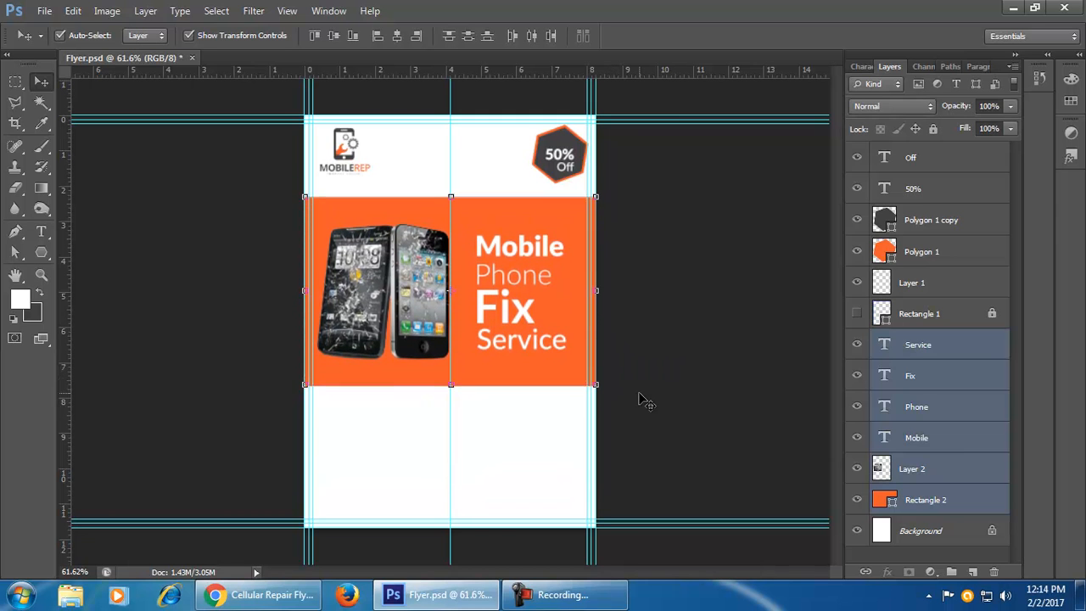
pyautogui.press('Down')
pyautogui.press('Down')
pyautogui.press('Down')
pyautogui.press('Down')
pyautogui.press('Down')
pyautogui.press('Down')
pyautogui.press('Down')
pyautogui.press('Down')
pyautogui.press('Down')
pyautogui.press('Down')
pyautogui.press('Down')
pyautogui.press('Down')
pyautogui.press('Down')
pyautogui.press('Down')
pyautogui.click(663, 368)
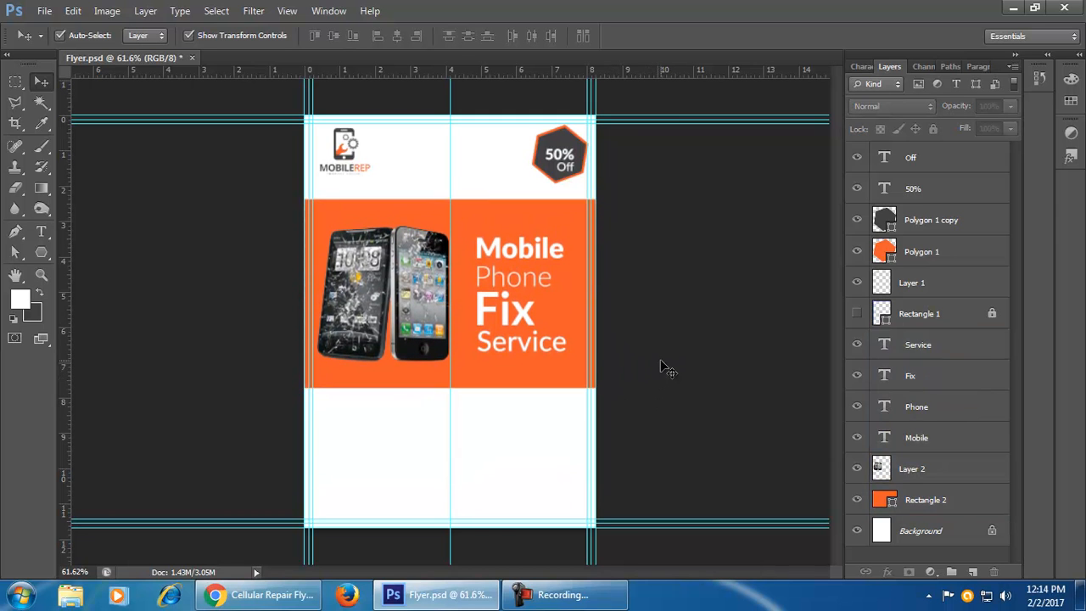
# - Examine the logo's spacing from the margin guides at the flyer's upper-left corner
pyautogui.scroll(2, 663, 369)
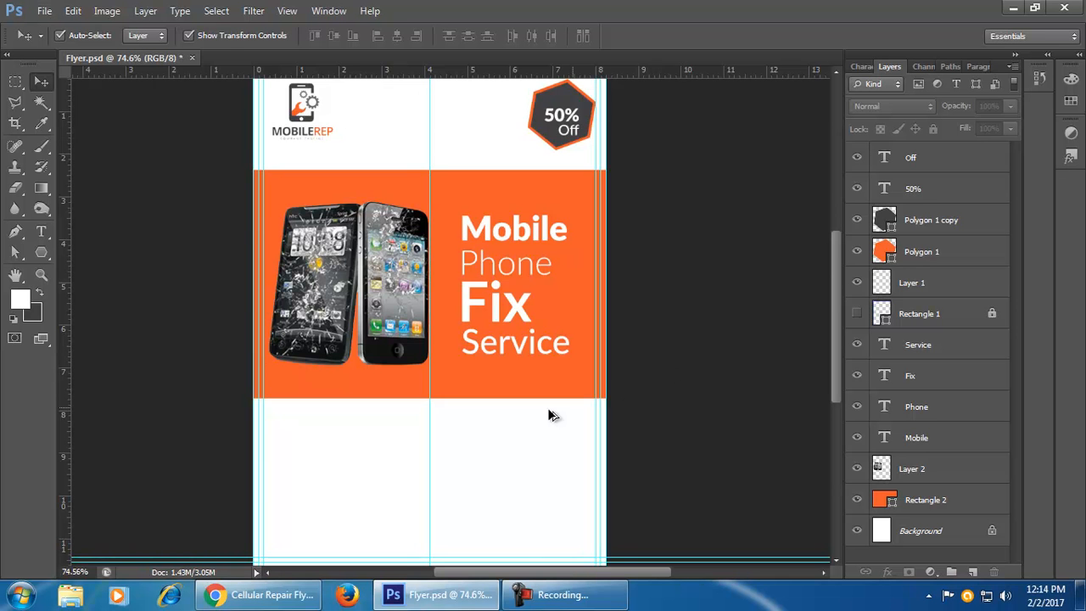
pyautogui.scroll(5, 549, 412)
pyautogui.press('space')
pyautogui.moveTo(316, 301); pyautogui.dragTo(785, 508)
pyautogui.moveTo(582, 257); pyautogui.dragTo(605, 476)
pyautogui.scroll(5, 605, 476)
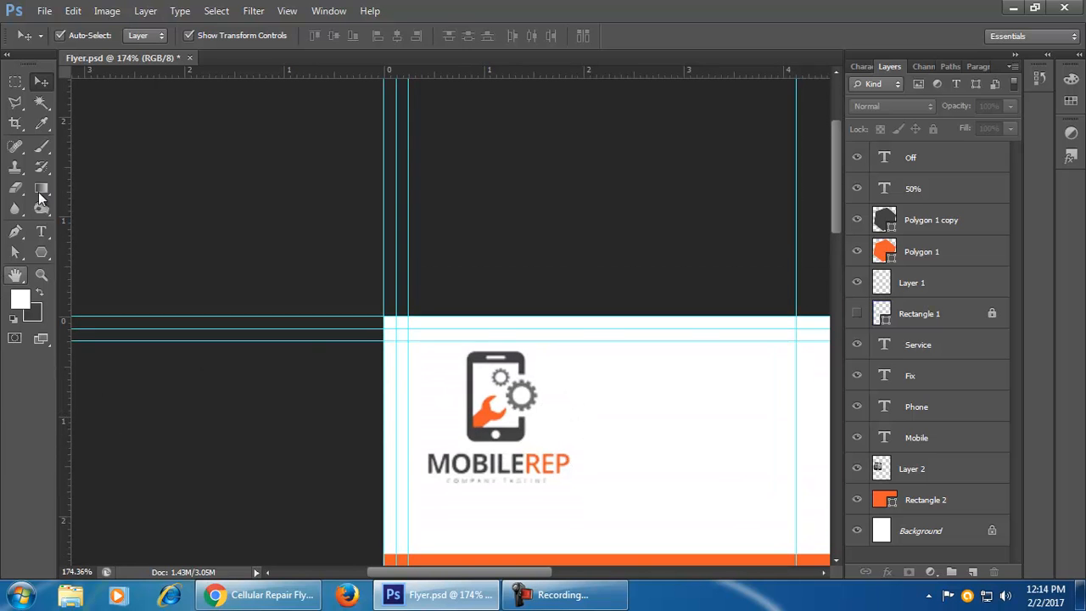
pyautogui.click(16, 81)
pyautogui.click(40, 81)
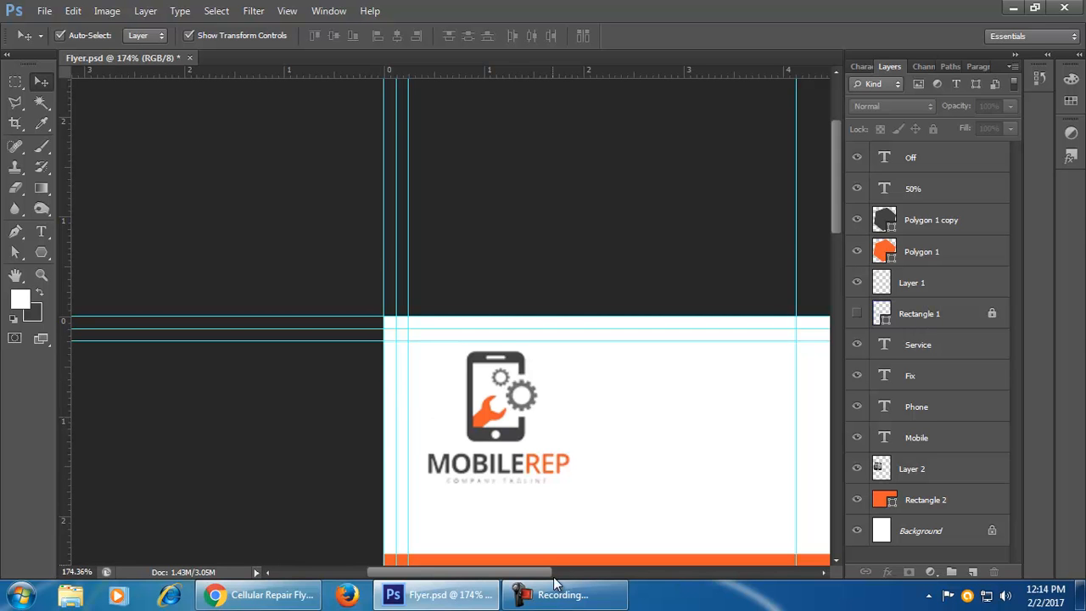
pyautogui.scroll(-5, 599, 450)
pyautogui.scroll(-1, 599, 450)
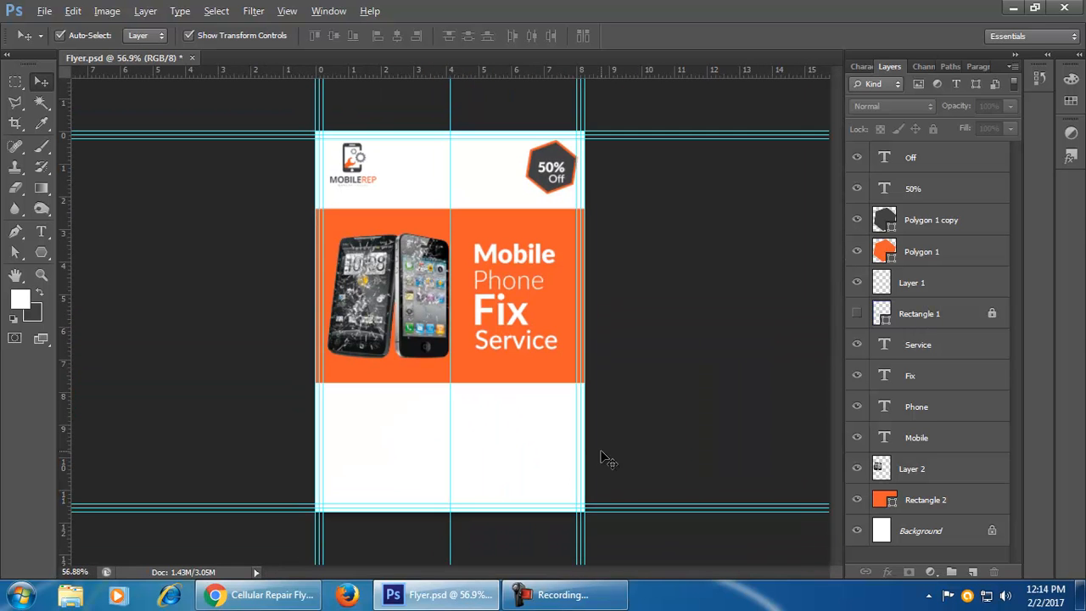
# - Draw a 595 × 100 px rectangle across the full flyer width directly below the orange band
pyautogui.scroll(1, 613, 444)
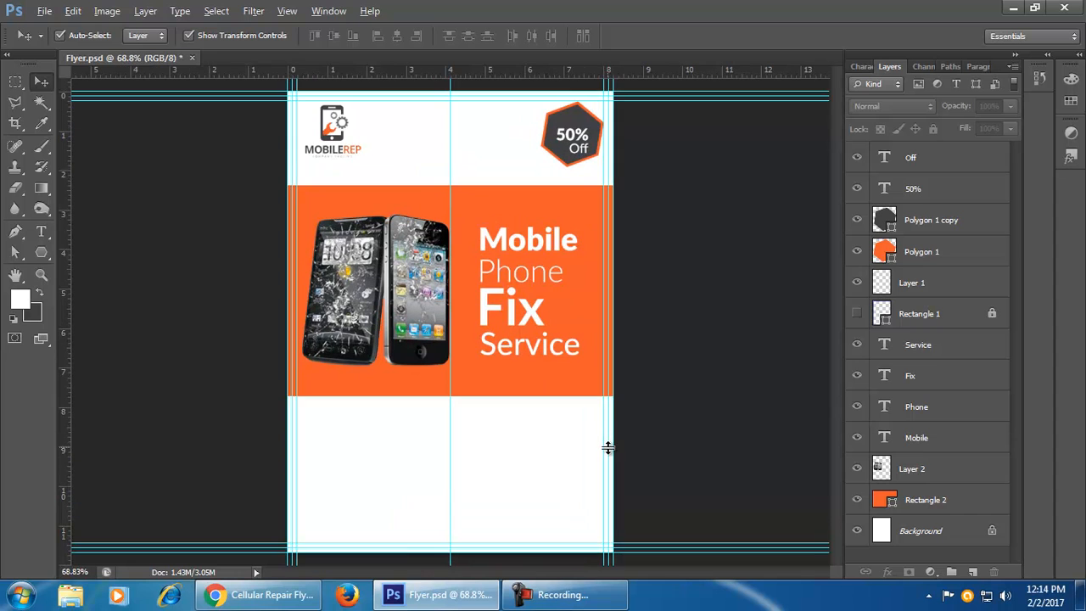
pyautogui.click(41, 253)
pyautogui.rightClick(40, 253)
pyautogui.click(109, 250)
pyautogui.moveTo(290, 398); pyautogui.dragTo(613, 449)
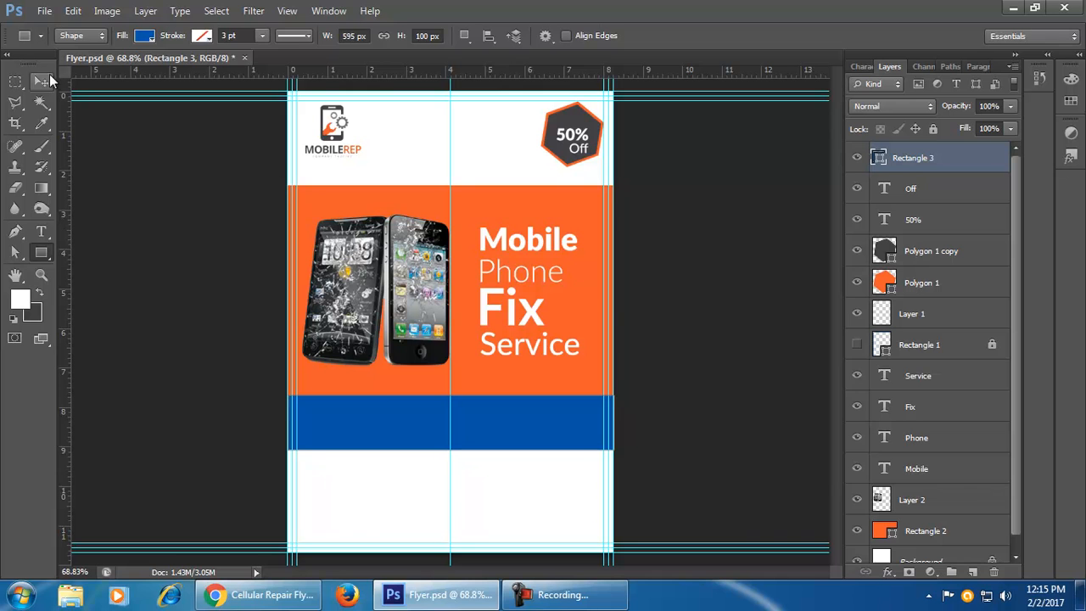
pyautogui.click(44, 80)
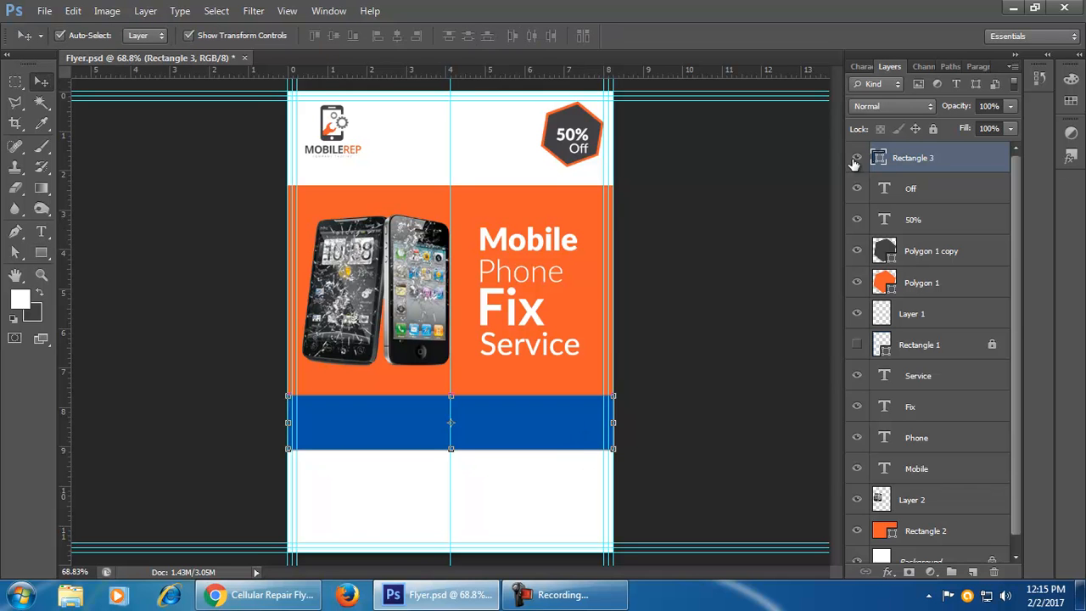
# - Recolor the new rectangle below the orange band to the badge's dark gray, #414143
pyautogui.doubleClick(976, 161)
pyautogui.click(1066, 207)
pyautogui.doubleClick(879, 158)
pyautogui.click(584, 115)
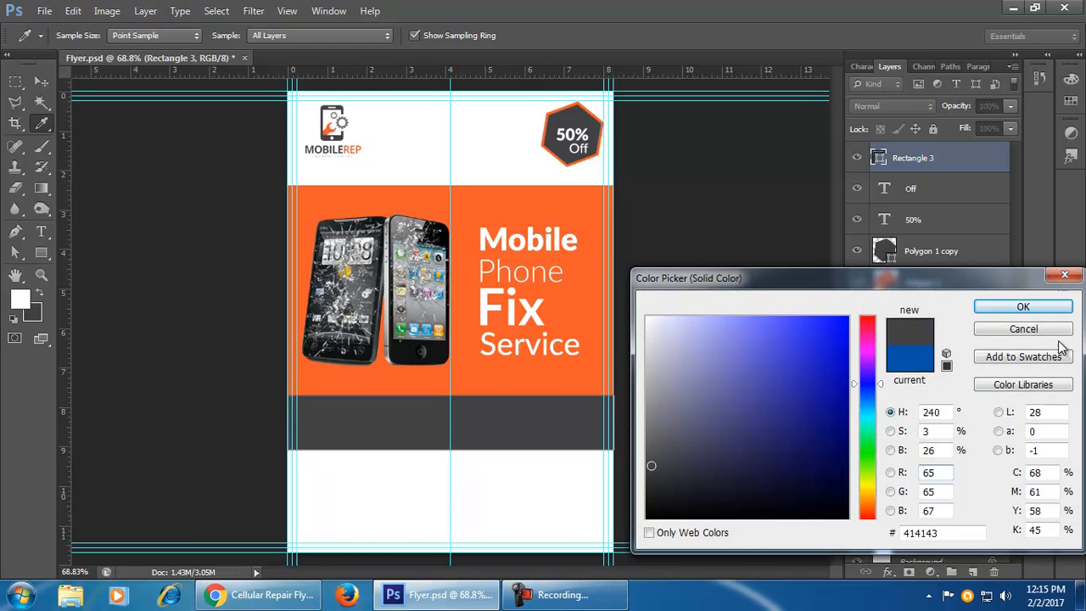
pyautogui.click(1024, 308)
pyautogui.click(186, 271)
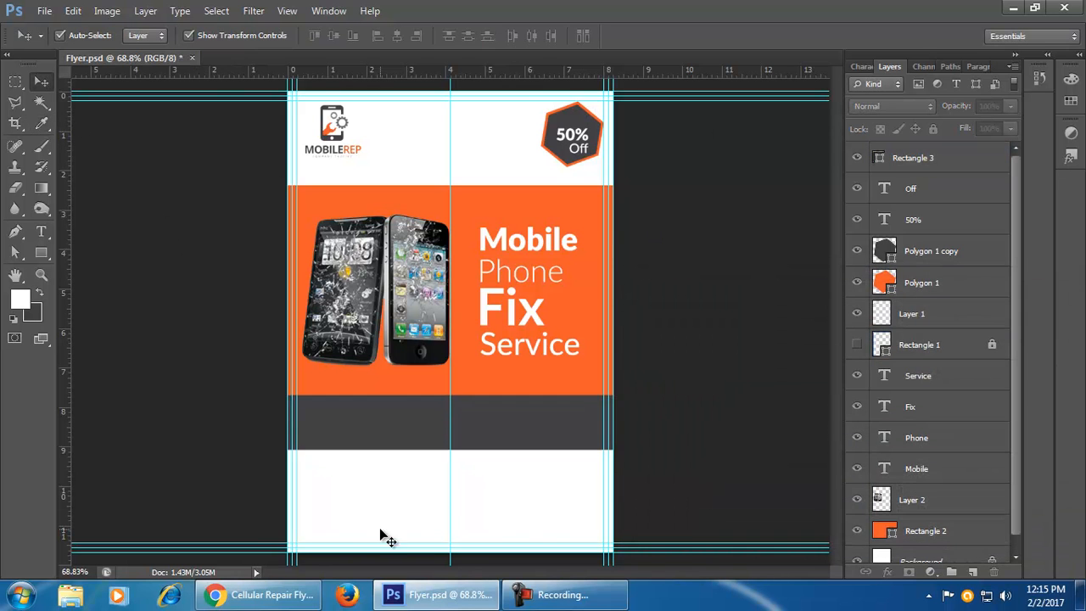
# - Draw a small three-sided polygon pointing down from the dark gray band's upper edge, centered on the vertical center guide
pyautogui.scroll(3, 541, 514)
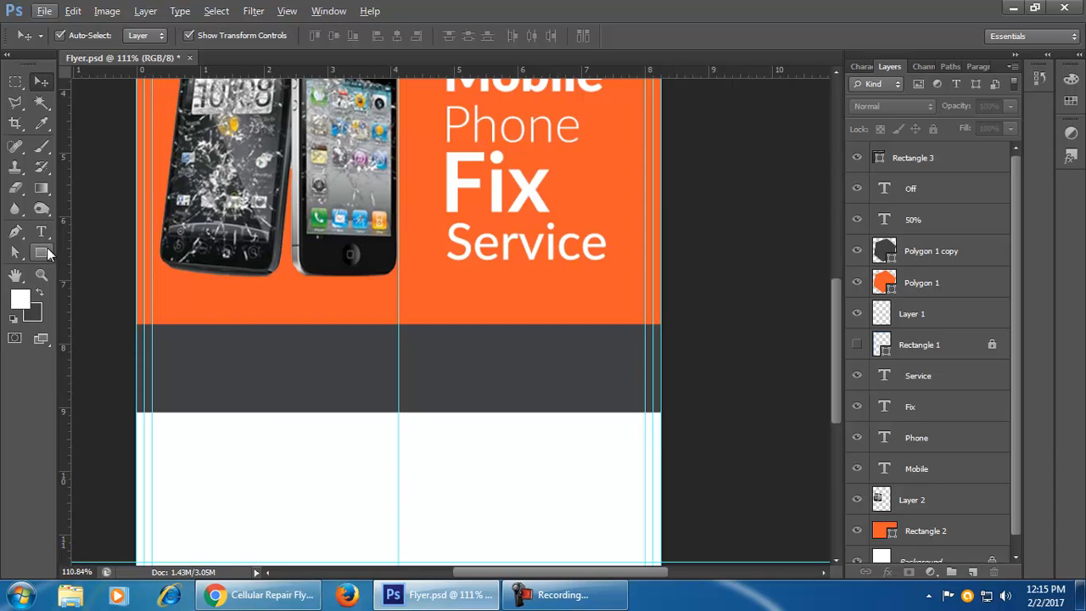
pyautogui.moveTo(47, 252); pyautogui.dragTo(84, 294)
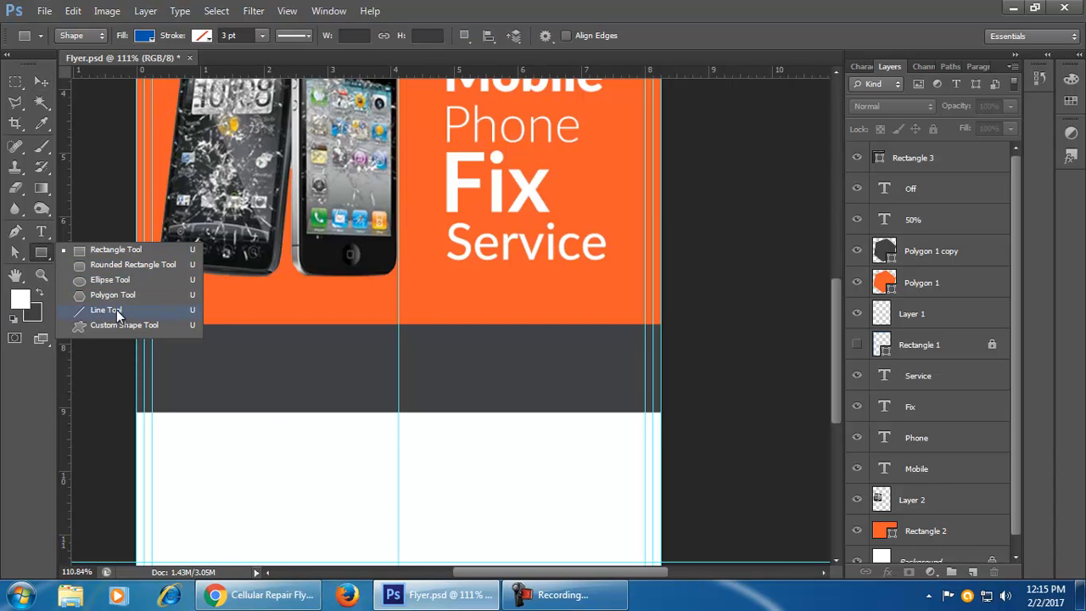
pyautogui.moveTo(152, 299); pyautogui.dragTo(151, 311)
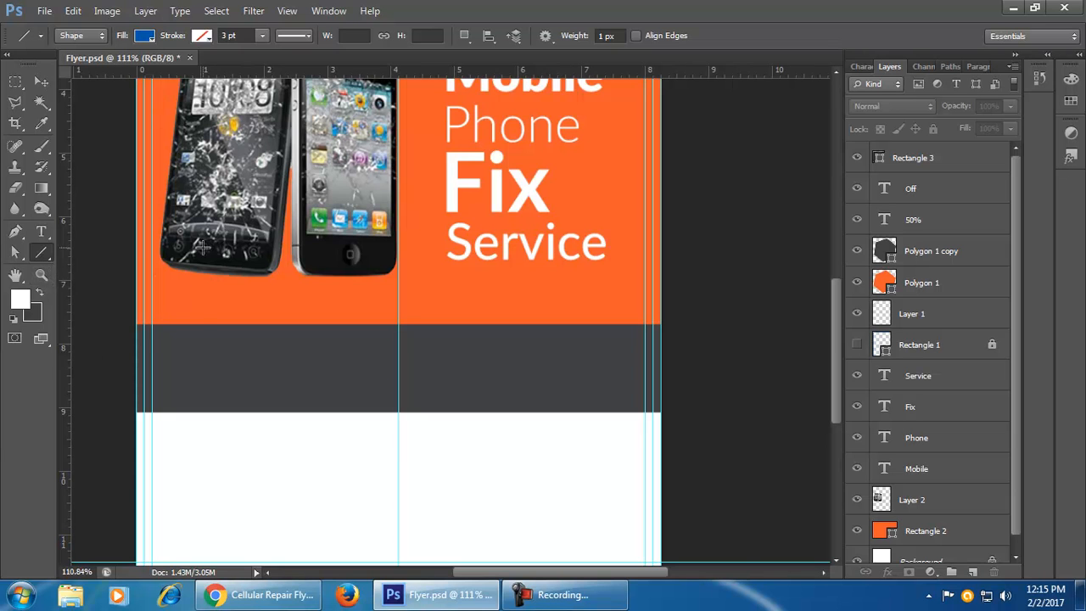
pyautogui.moveTo(51, 257); pyautogui.dragTo(51, 257)
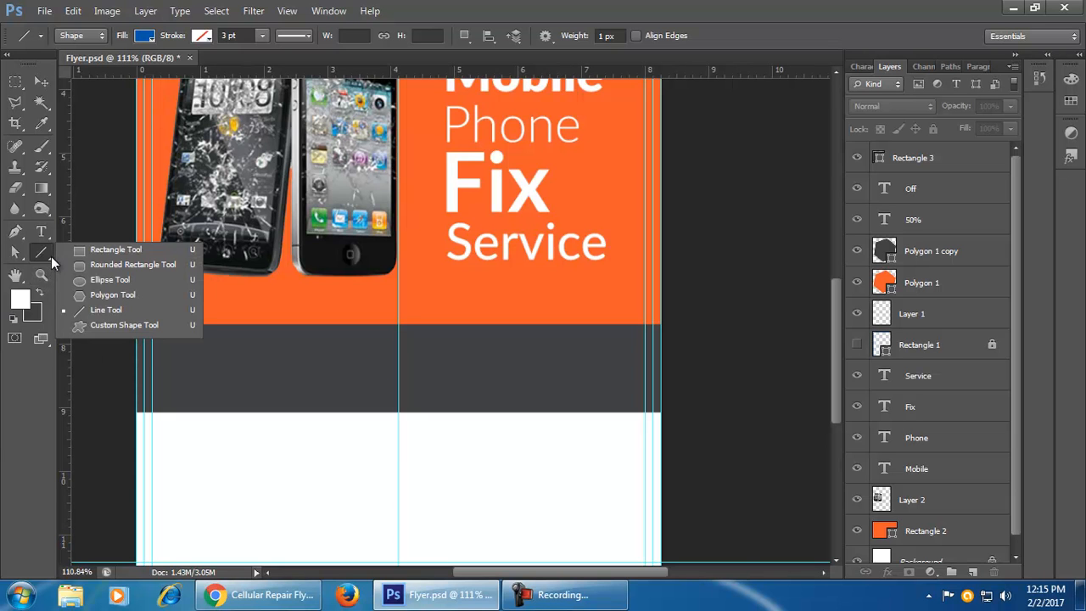
pyautogui.click(165, 294)
pyautogui.click(609, 35)
pyautogui.write('3')
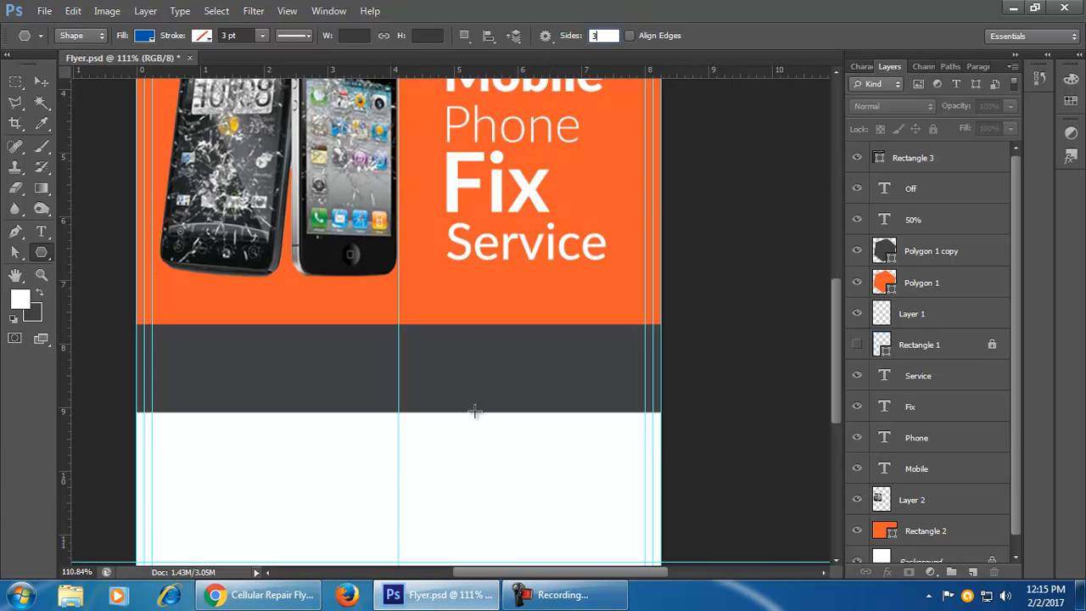
pyautogui.moveTo(399, 422); pyautogui.dragTo(412, 348)
# - Recolor the small triangle on the dark gray band to white
pyautogui.click(41, 80)
pyautogui.doubleClick(884, 158)
pyautogui.click(649, 319)
pyautogui.click(1047, 310)
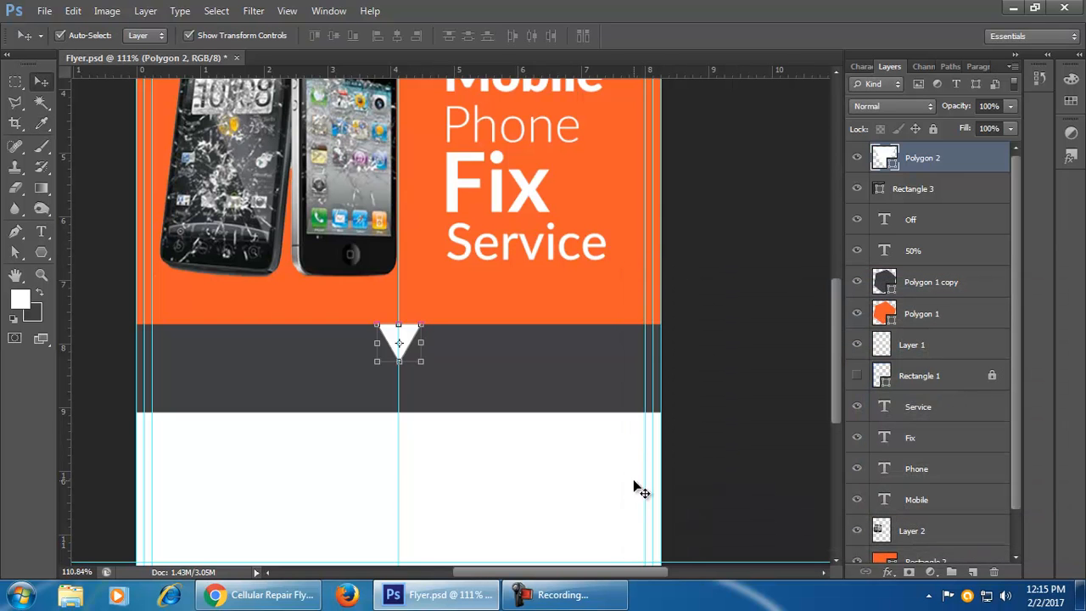
pyautogui.click(633, 488)
# - Duplicate the white triangle straight up to the orange band's upper edge, keeping it on the center guide
pyautogui.hotkey('ctrl', '0')
pyautogui.scroll(-1, 461, 447)
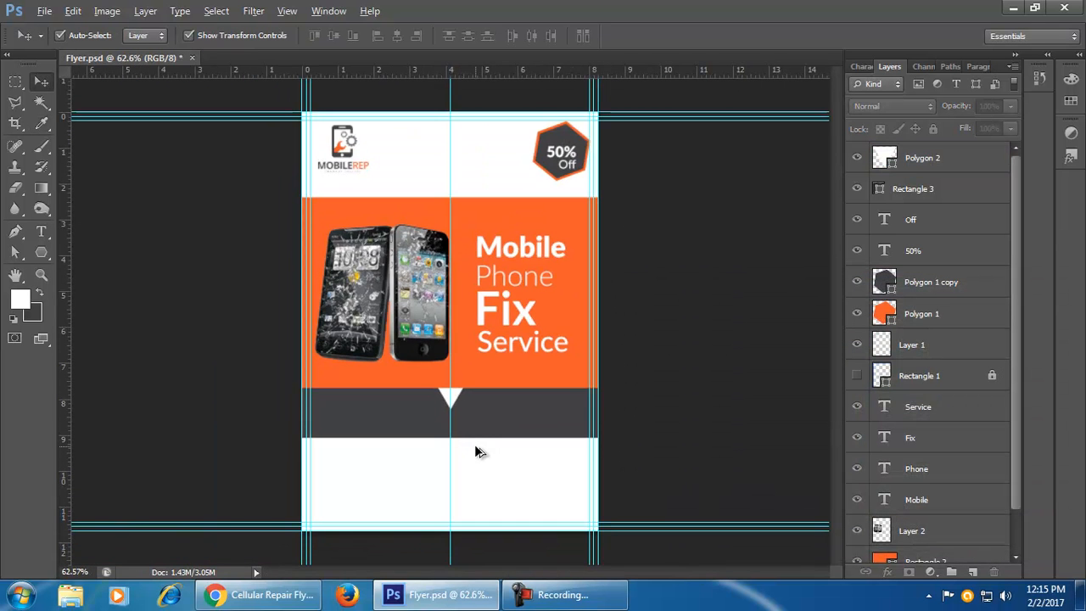
pyautogui.press('alt')
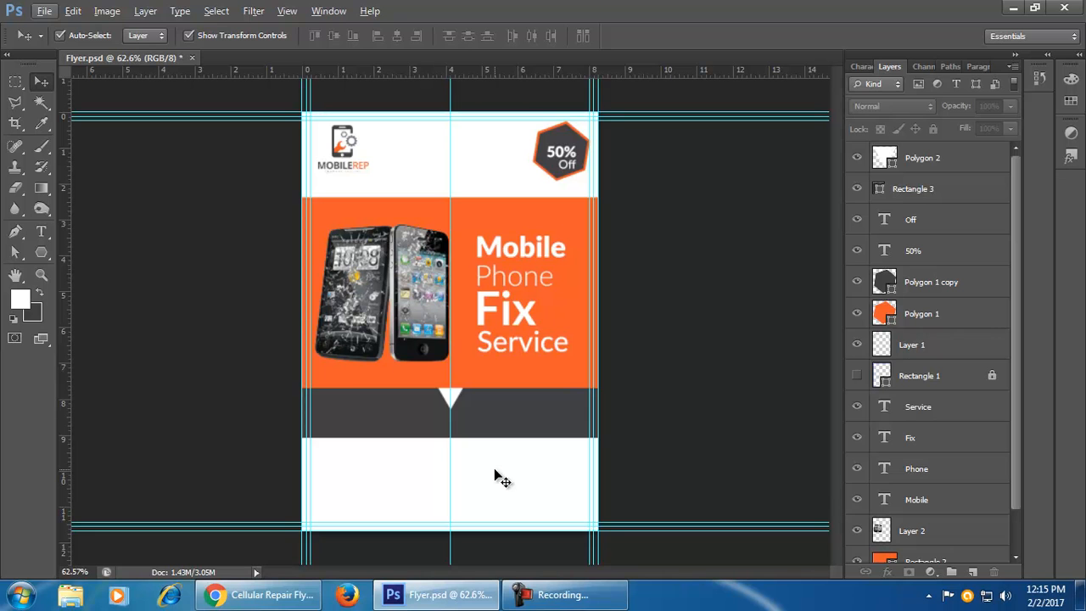
pyautogui.press('alt')
pyautogui.moveTo(455, 399); pyautogui.dragTo(455, 205)
pyautogui.click(679, 427)
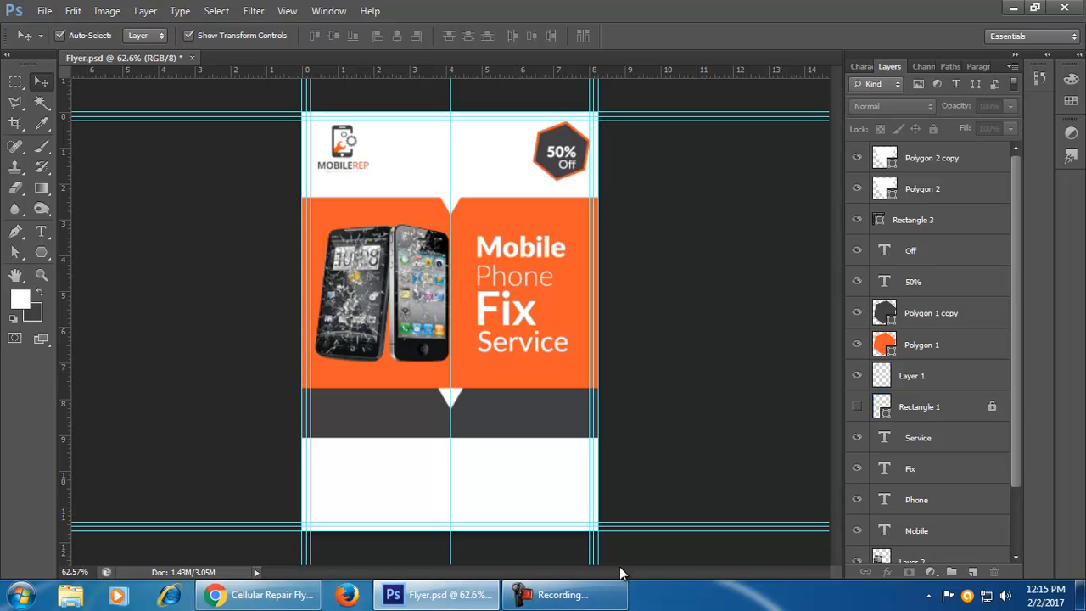
# - Check the reference flyer's wording and add a black text line "I Phone Repair" in the white area below the gray band
pyautogui.scroll(2, 654, 473)
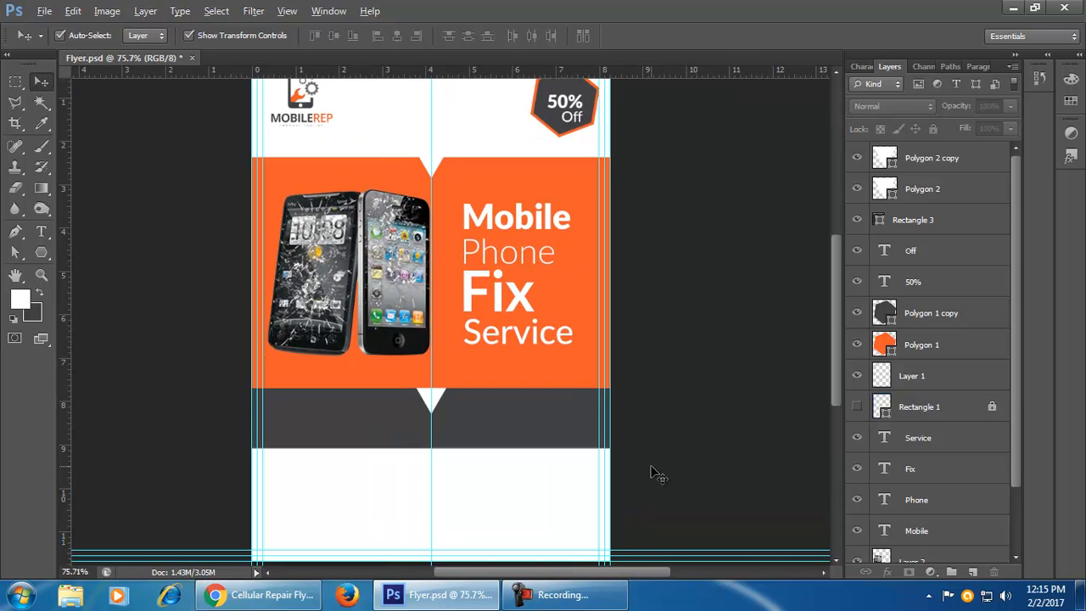
pyautogui.click(259, 594)
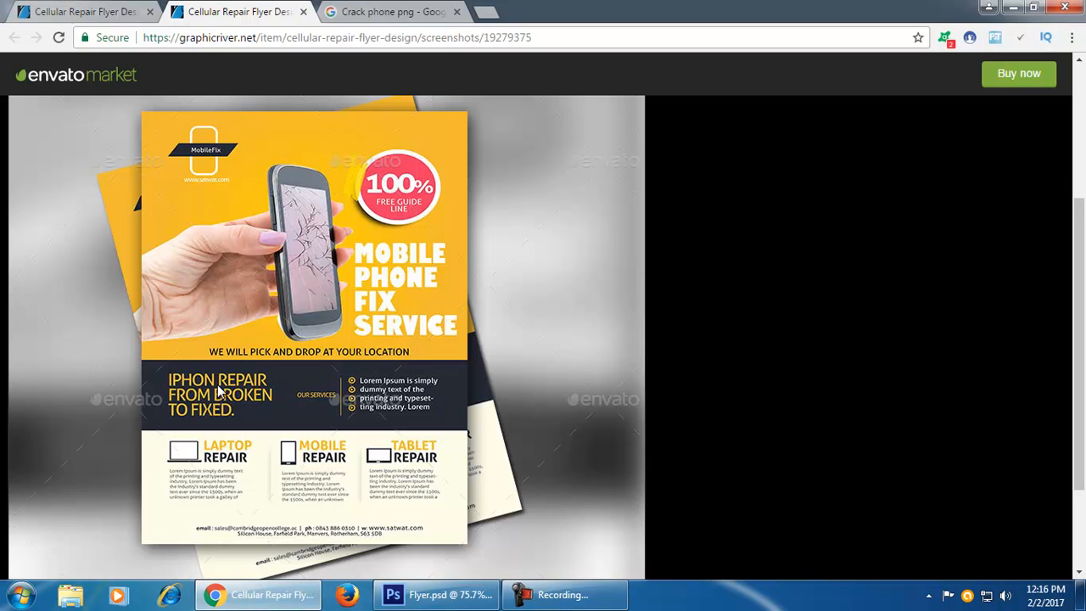
pyautogui.click(284, 594)
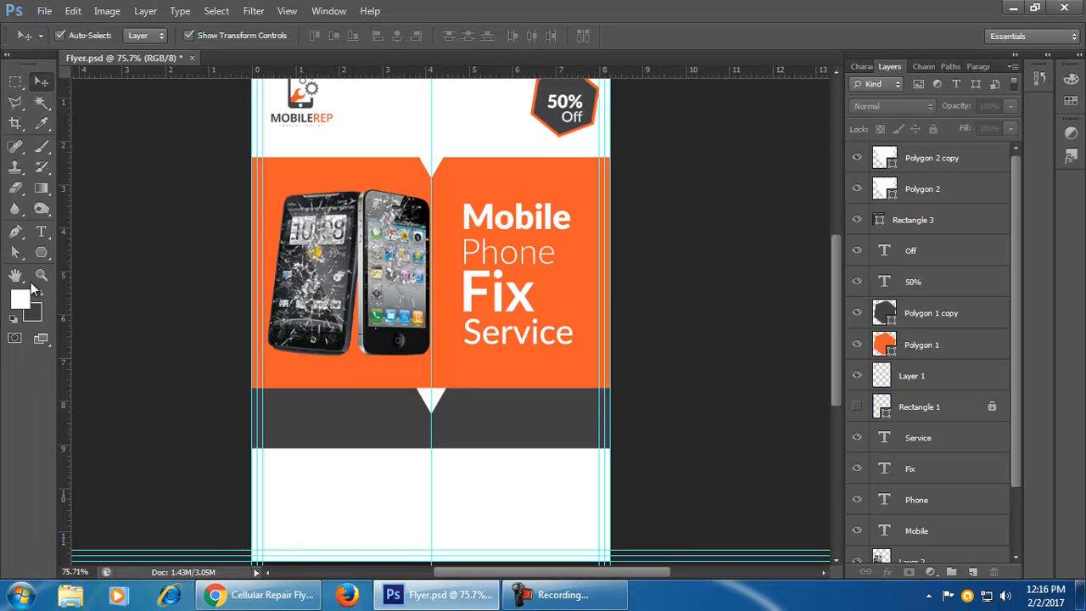
pyautogui.click(42, 234)
pyautogui.click(313, 498)
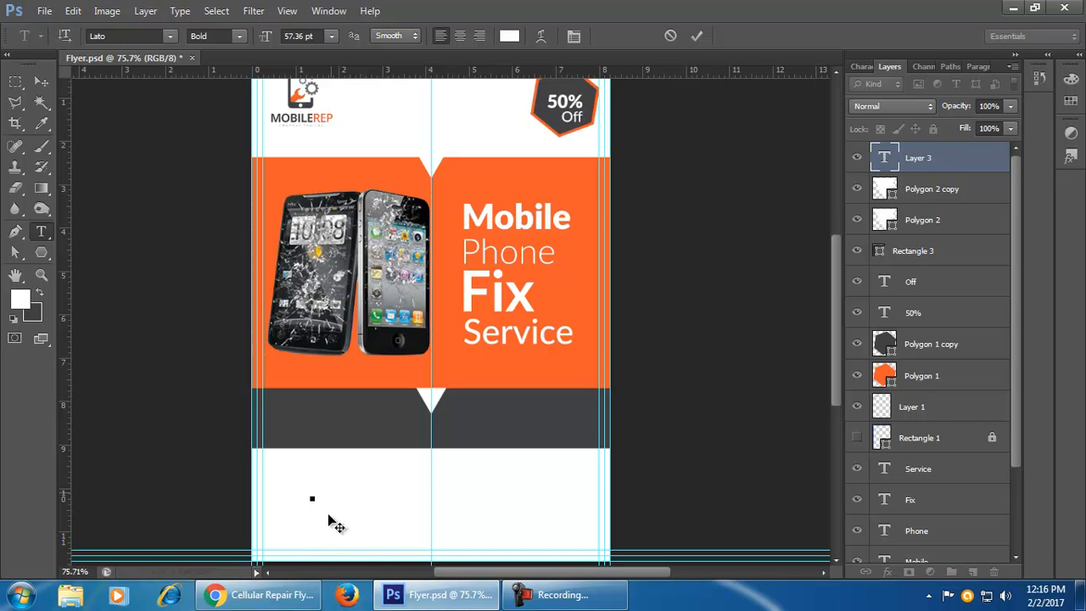
pyautogui.click(509, 36)
pyautogui.moveTo(751, 433); pyautogui.dragTo(781, 519)
pyautogui.click(1024, 307)
pyautogui.write('I Pho')
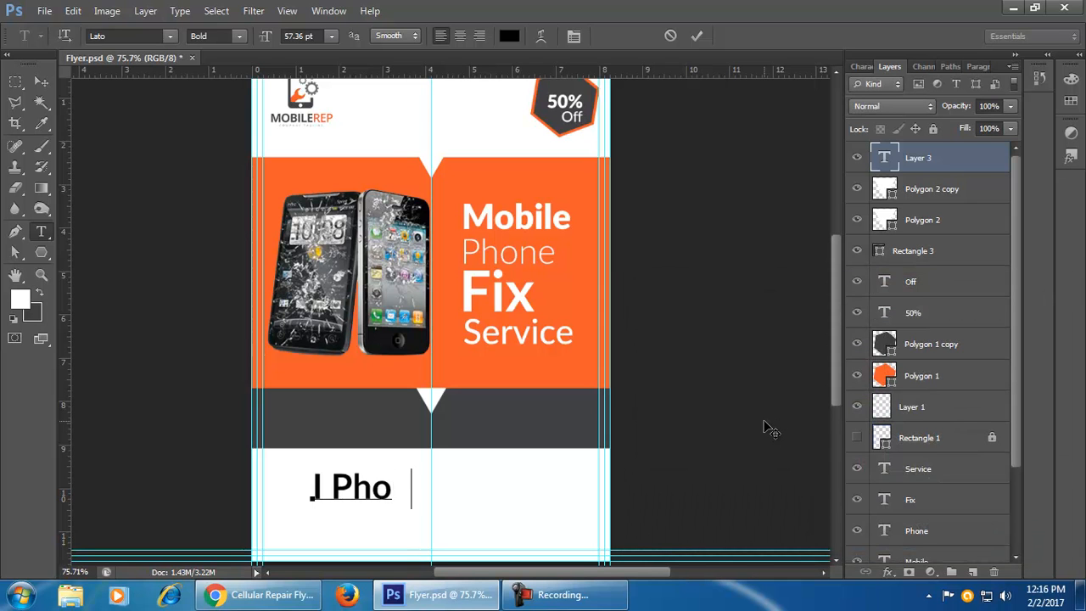
pyautogui.write('ne R')
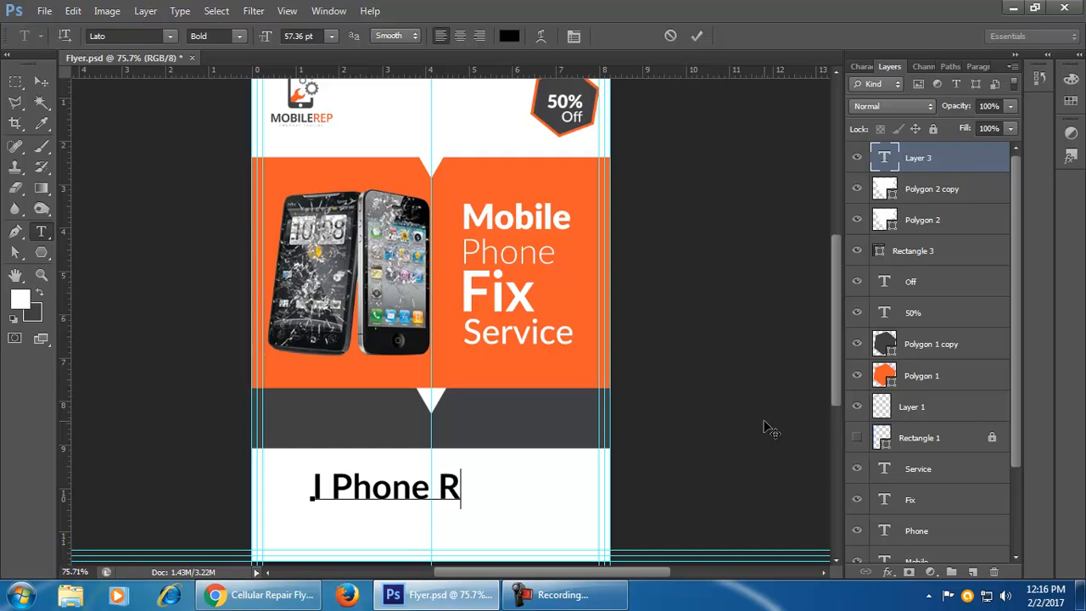
pyautogui.write('epair')
pyautogui.click(41, 81)
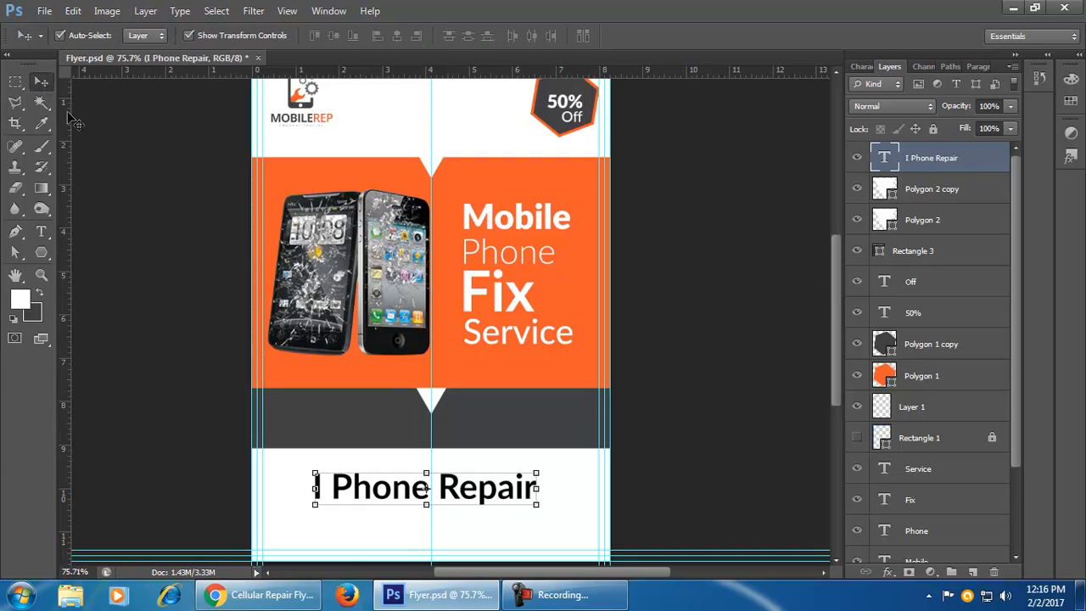
# - Set the "I Phone Repair" text to 36 pt and move it onto the left half of the dark gray band
pyautogui.doubleClick(885, 157)
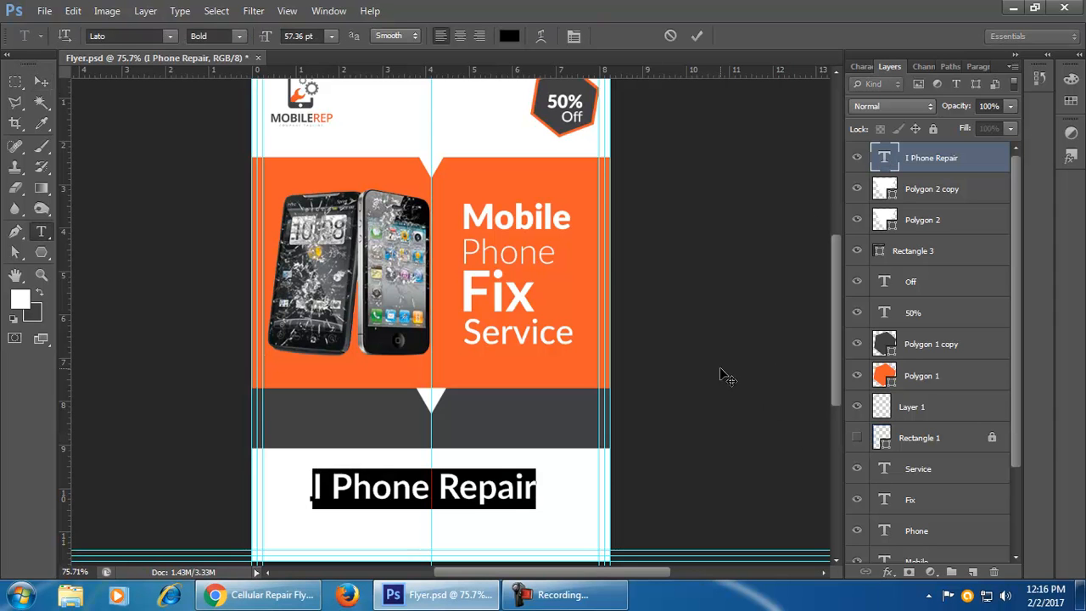
pyautogui.click(332, 40)
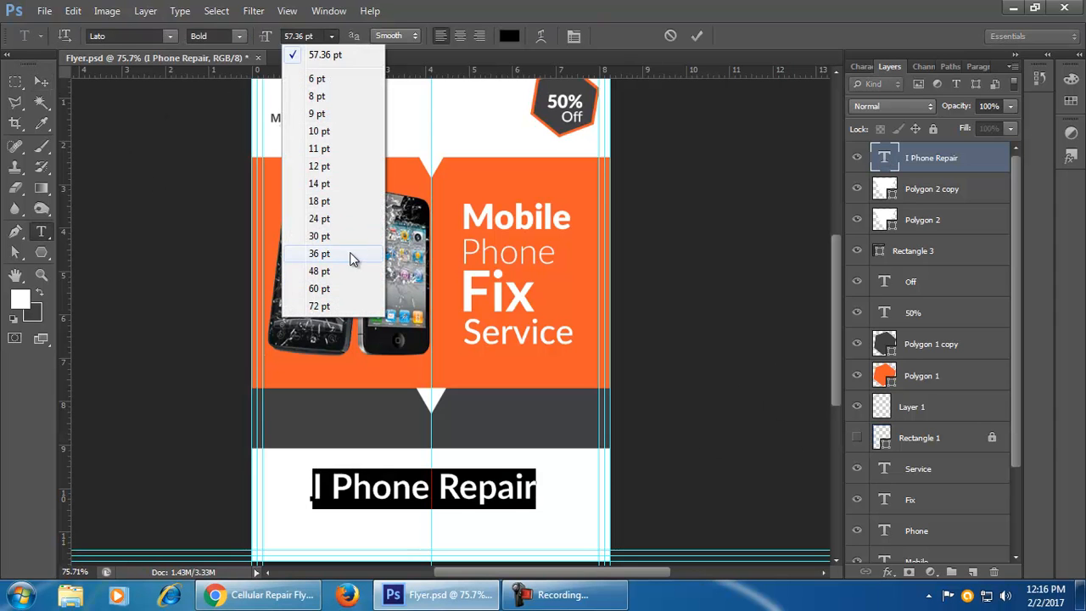
pyautogui.click(352, 253)
pyautogui.click(42, 81)
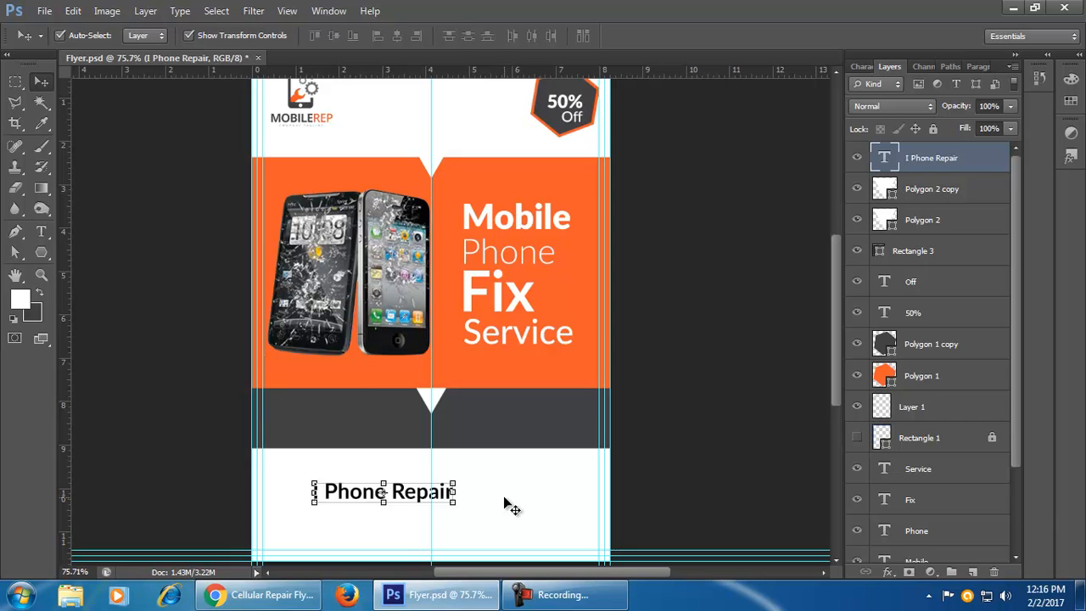
pyautogui.moveTo(407, 498); pyautogui.dragTo(360, 413)
# - Check the reference flyer again and add a separate text line "Broken to Fixed" in the white area below the gray band
pyautogui.click(270, 594)
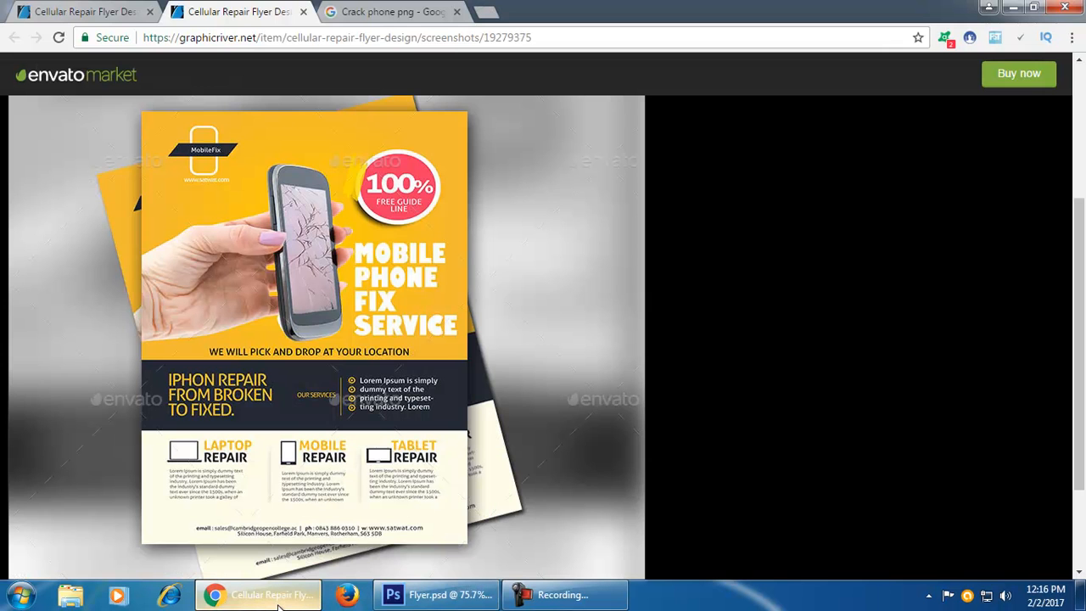
pyautogui.click(279, 605)
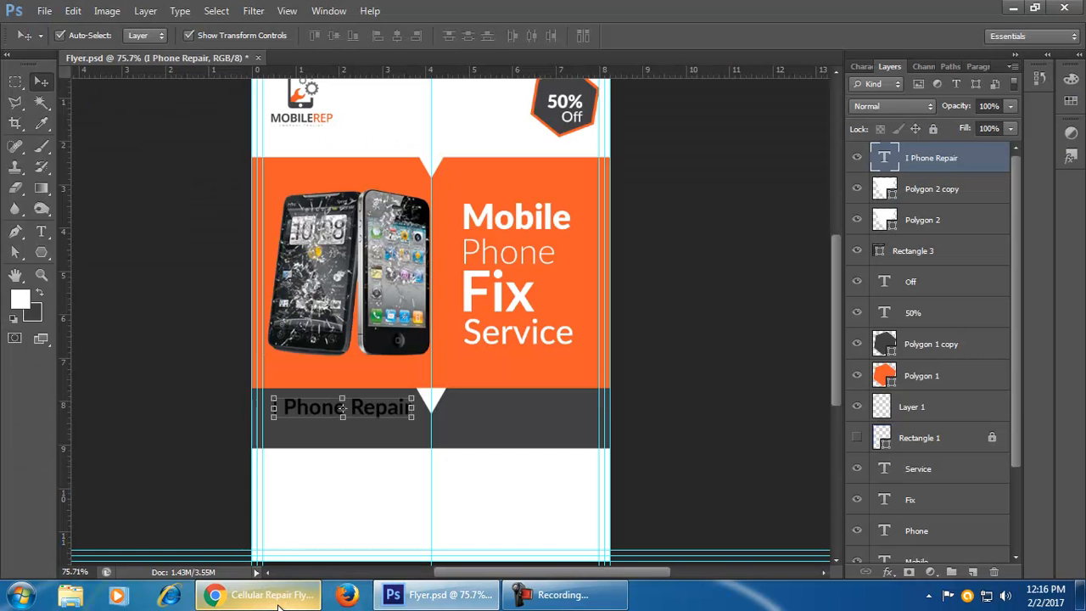
pyautogui.click(348, 503)
pyautogui.click(41, 231)
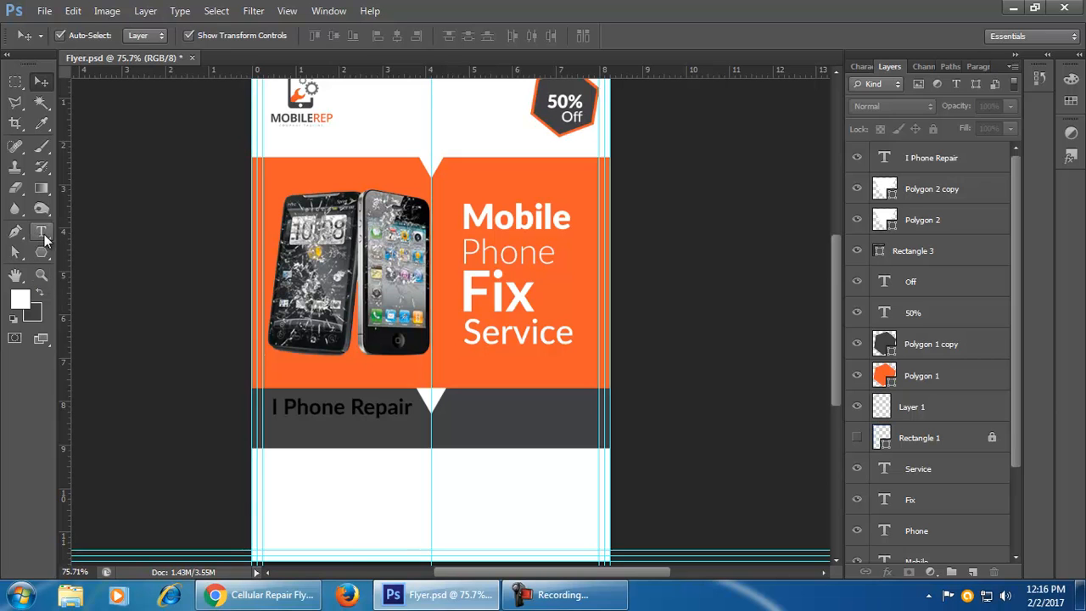
pyautogui.click(301, 499)
pyautogui.write('Broken to F')
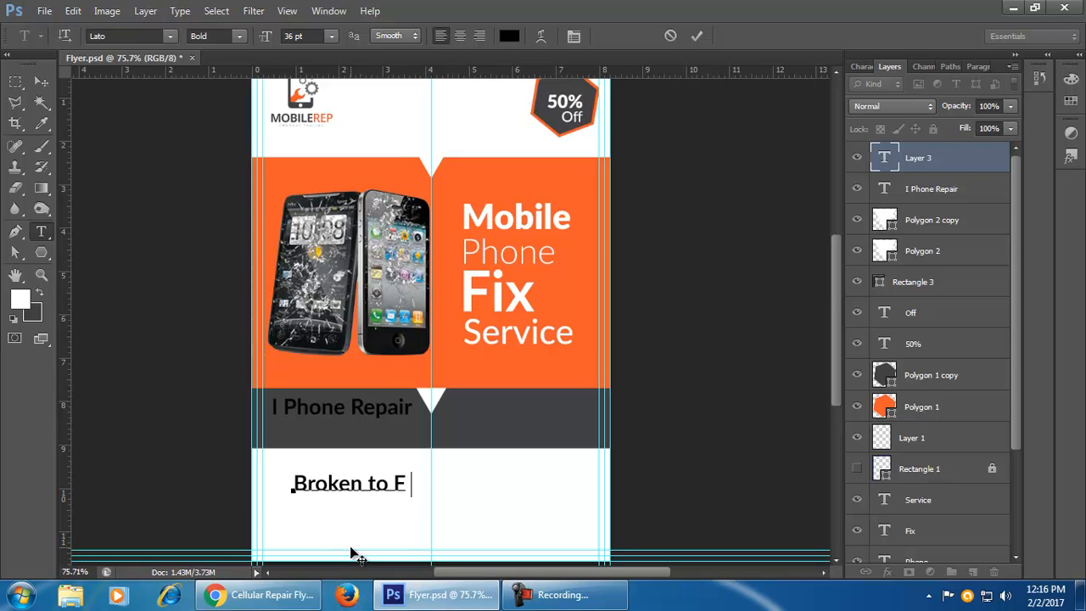
pyautogui.click(41, 82)
# - Move "Broken to Fixed" onto the gray band, directly beneath "I Phone Repair"
pyautogui.moveTo(382, 488); pyautogui.dragTo(352, 433)
pyautogui.press('Down')
pyautogui.press('Down')
pyautogui.press('Down')
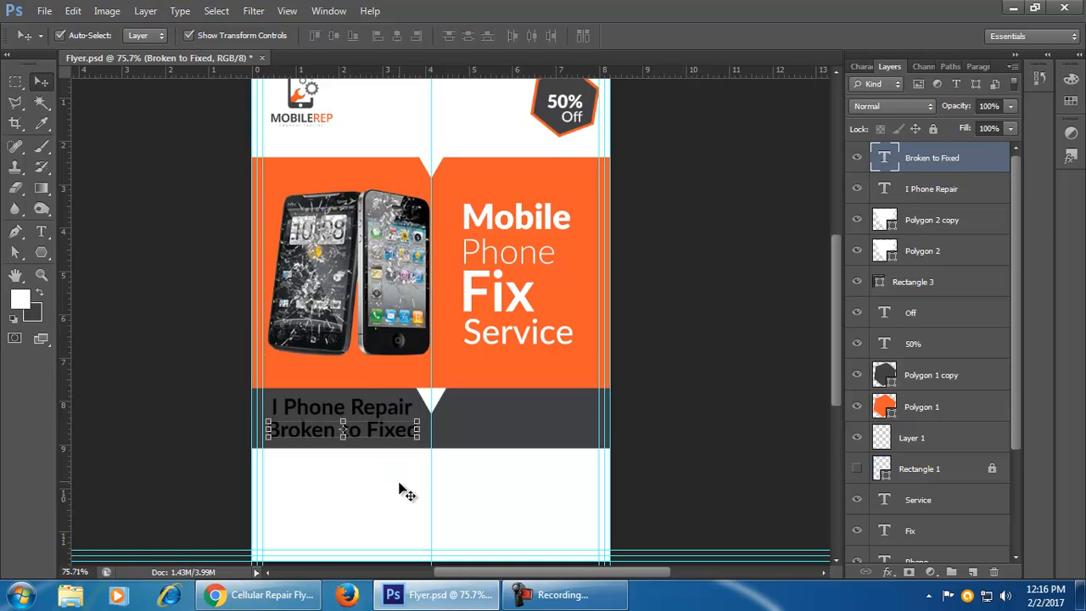
pyautogui.click(411, 519)
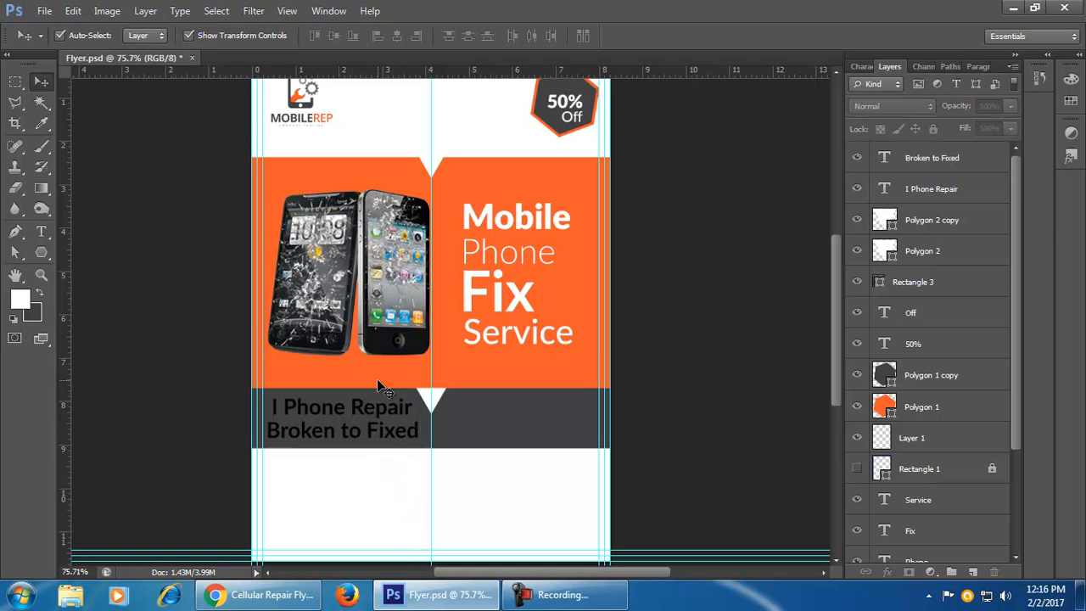
# - Nudge "I Phone Repair" up and "Broken to Fixed" down to widen the gap between the two lines
pyautogui.click(382, 409)
pyautogui.press('Up')
pyautogui.press('Up')
pyautogui.press('Up')
pyautogui.press('Up')
pyautogui.press('Up')
pyautogui.press('Up')
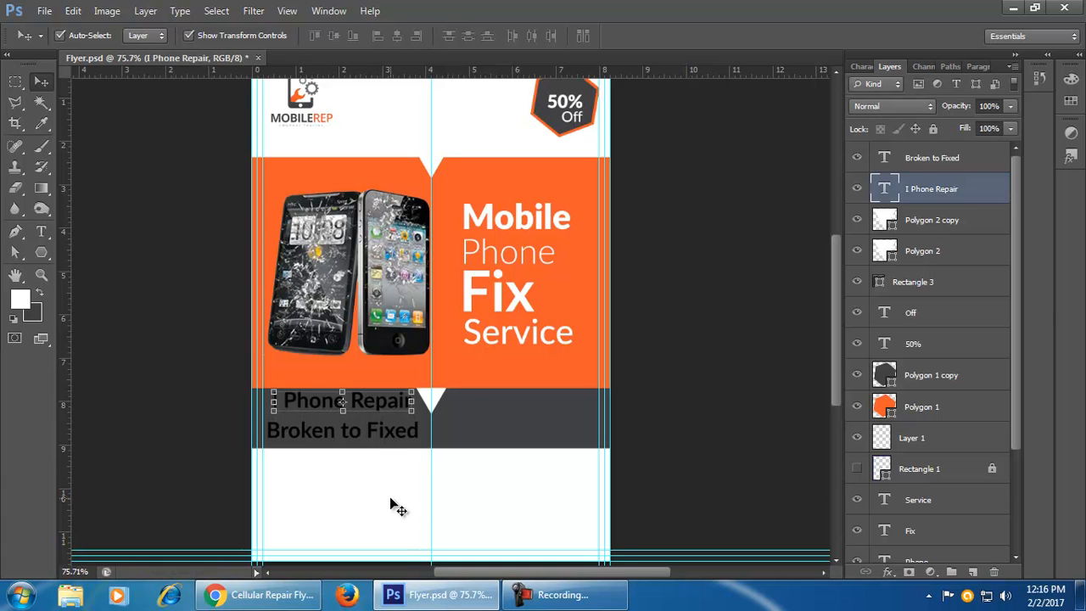
pyautogui.click(405, 451)
pyautogui.click(398, 433)
pyautogui.press('Down')
pyautogui.press('Down')
pyautogui.press('Down')
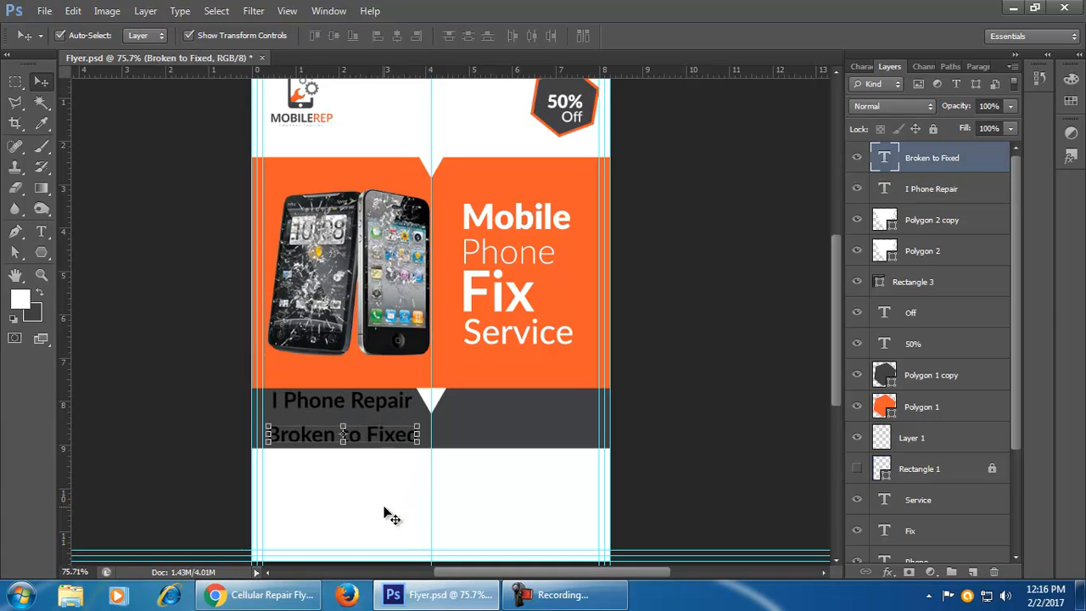
pyautogui.click(387, 514)
# - Add a text line "From" and place it between "I Phone Repair" and "Broken to Fixed" on the gray band
pyautogui.click(41, 231)
pyautogui.click(336, 499)
pyautogui.write('From')
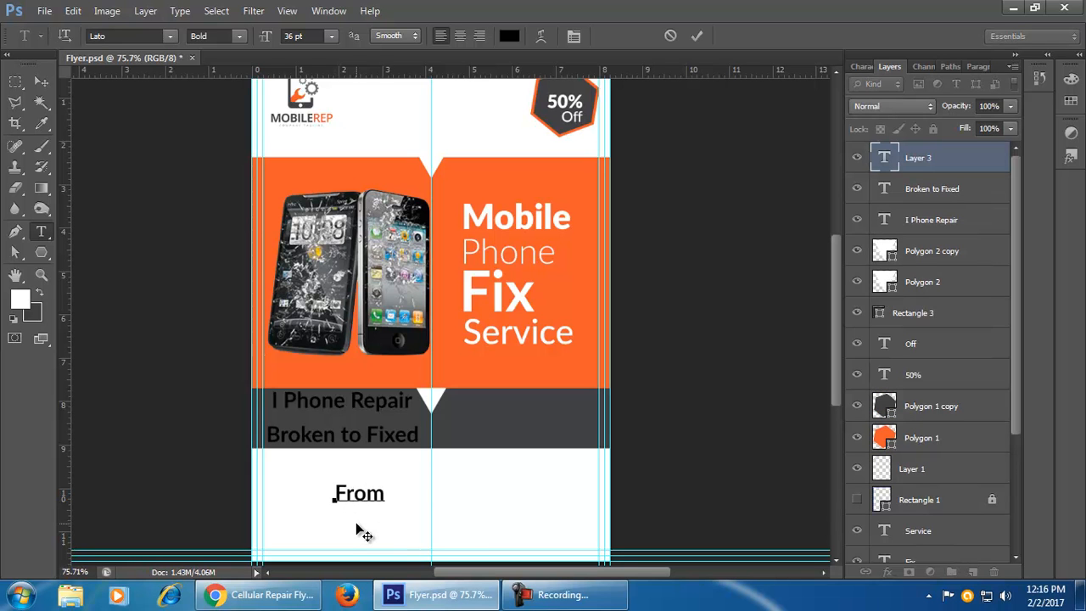
pyautogui.click(41, 80)
pyautogui.moveTo(383, 504); pyautogui.dragTo(369, 430)
# - Extend the dark gray band's lower edge downward to make it taller
pyautogui.click(436, 449)
pyautogui.moveTo(433, 448); pyautogui.dragTo(433, 460)
pyautogui.click(799, 35)
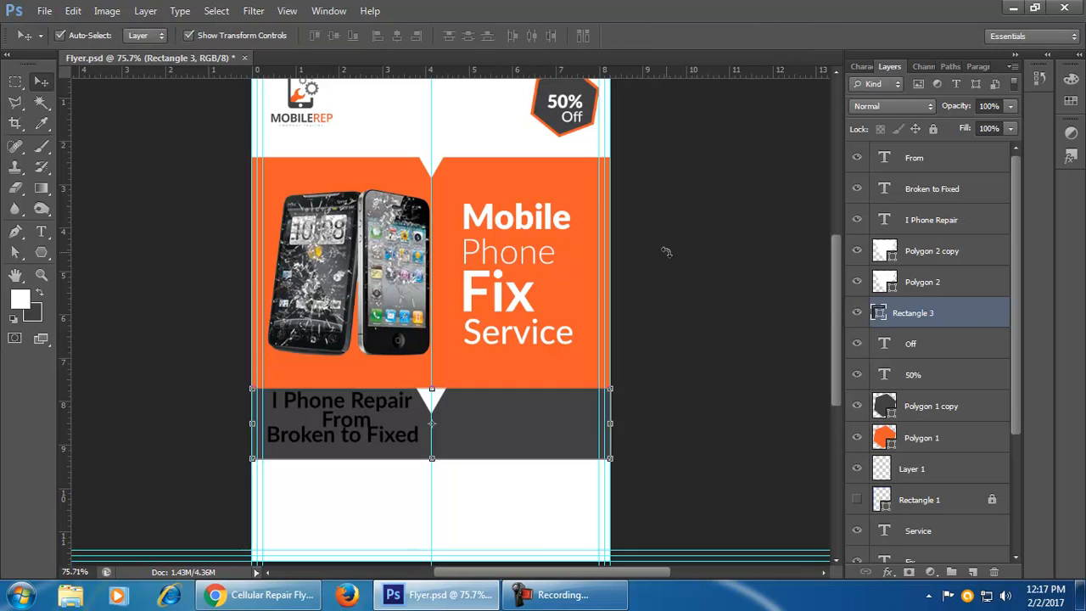
# - Nudge "Broken to Fixed" down toward the lower edge of the enlarged gray band
pyautogui.click(431, 513)
pyautogui.click(382, 432)
pyautogui.press('Down')
pyautogui.press('Down')
pyautogui.press('Down')
pyautogui.press('Down')
pyautogui.press('Down')
pyautogui.press('Down')
pyautogui.press('Down')
pyautogui.press('Down')
pyautogui.press('Down')
pyautogui.press('Down')
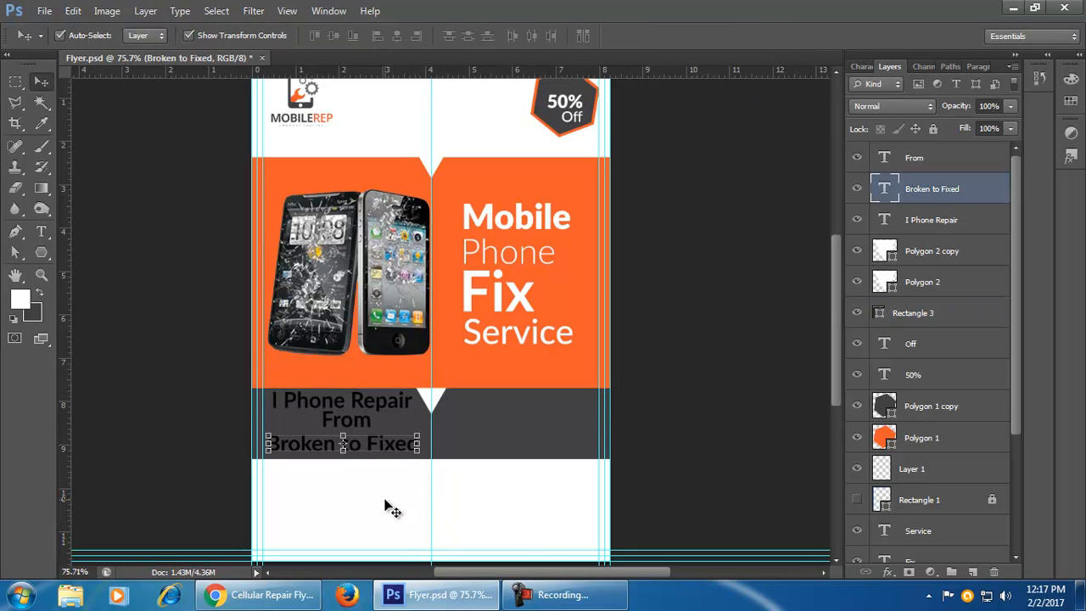
pyautogui.click(382, 501)
# - Nudge "From" down away from "I Phone Repair" within the gray band
pyautogui.click(367, 424)
pyautogui.press('Down')
pyautogui.press('Down')
pyautogui.press('Down')
pyautogui.press('Down')
pyautogui.press('Down')
pyautogui.press('Down')
pyautogui.press('Down')
pyautogui.press('Down')
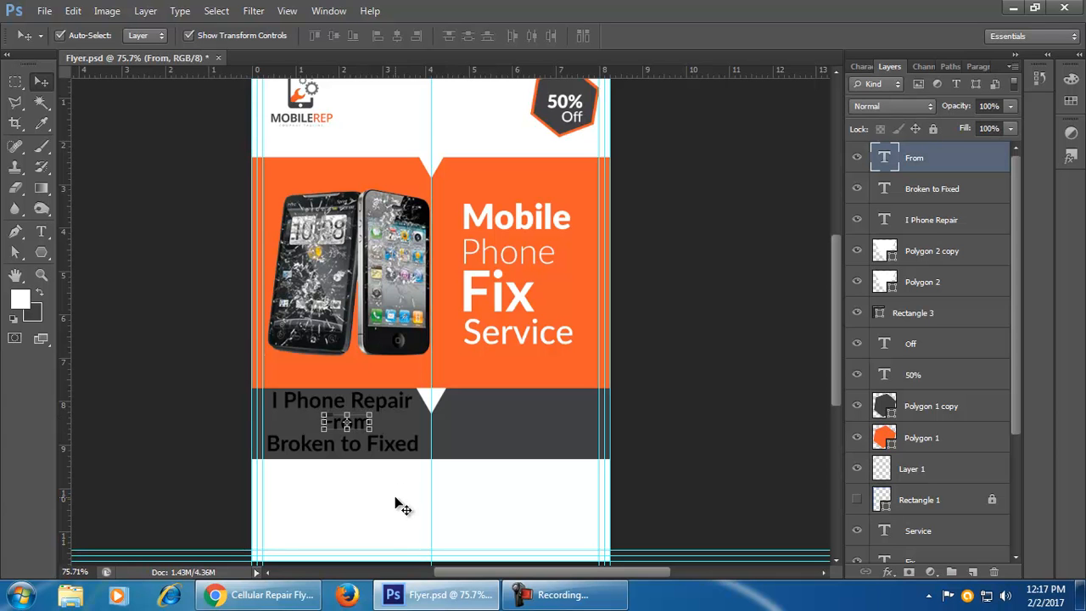
pyautogui.click(408, 500)
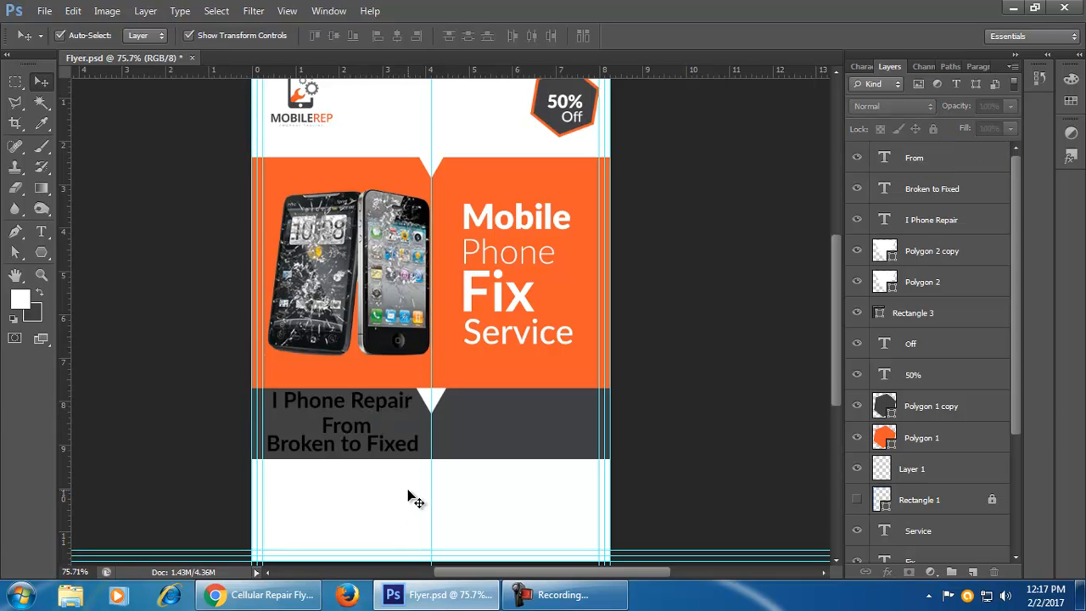
# - Recolor the "I Phone Repair" text on the dark gray band to white (ffffff)
pyautogui.scroll(3, 420, 469)
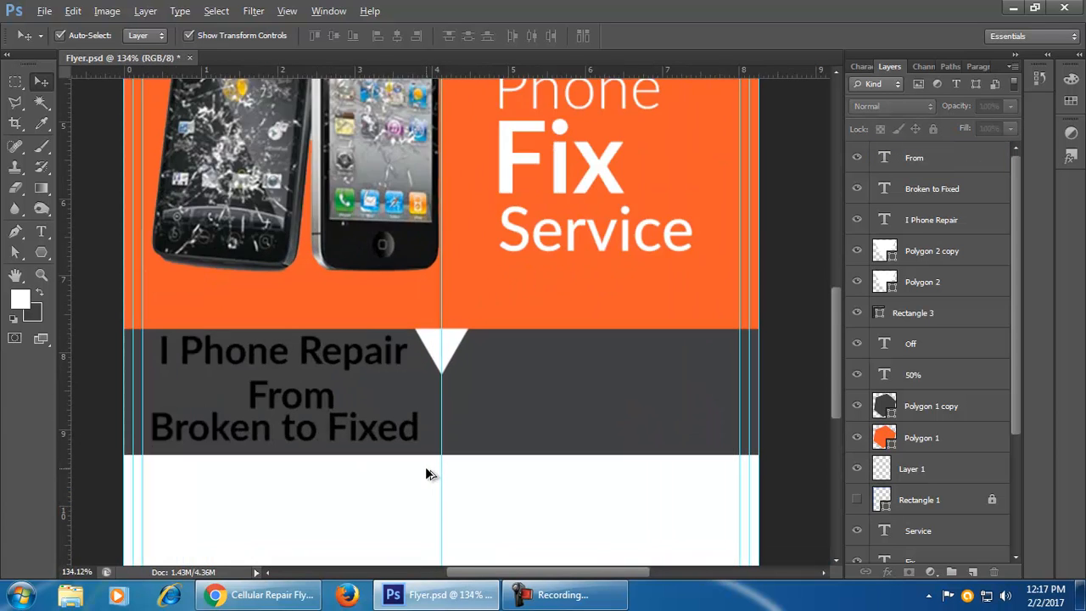
pyautogui.click(380, 355)
pyautogui.doubleClick(885, 219)
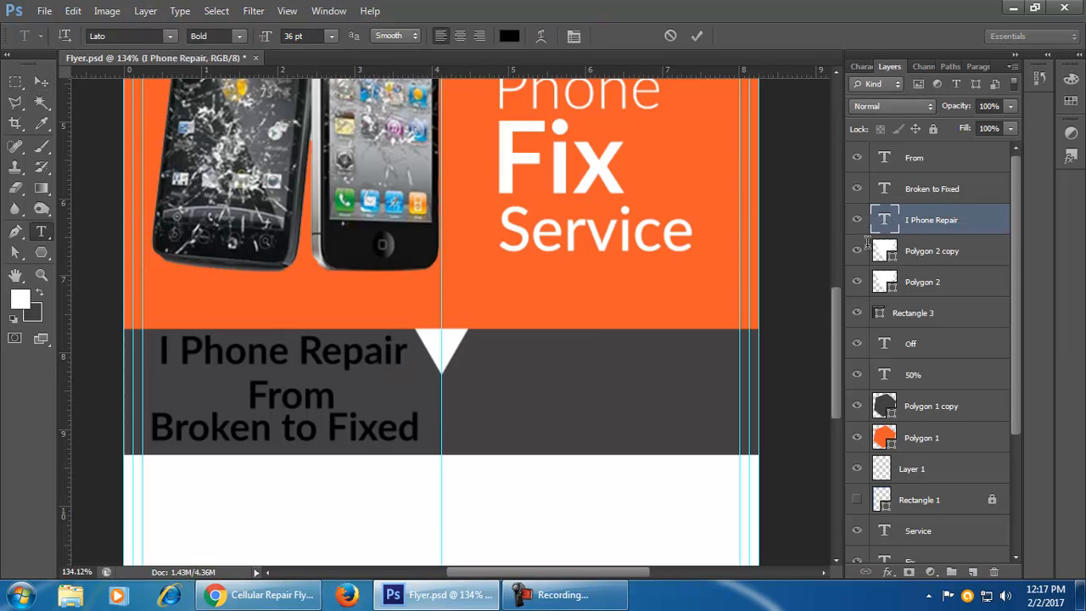
pyautogui.click(511, 36)
pyautogui.click(648, 319)
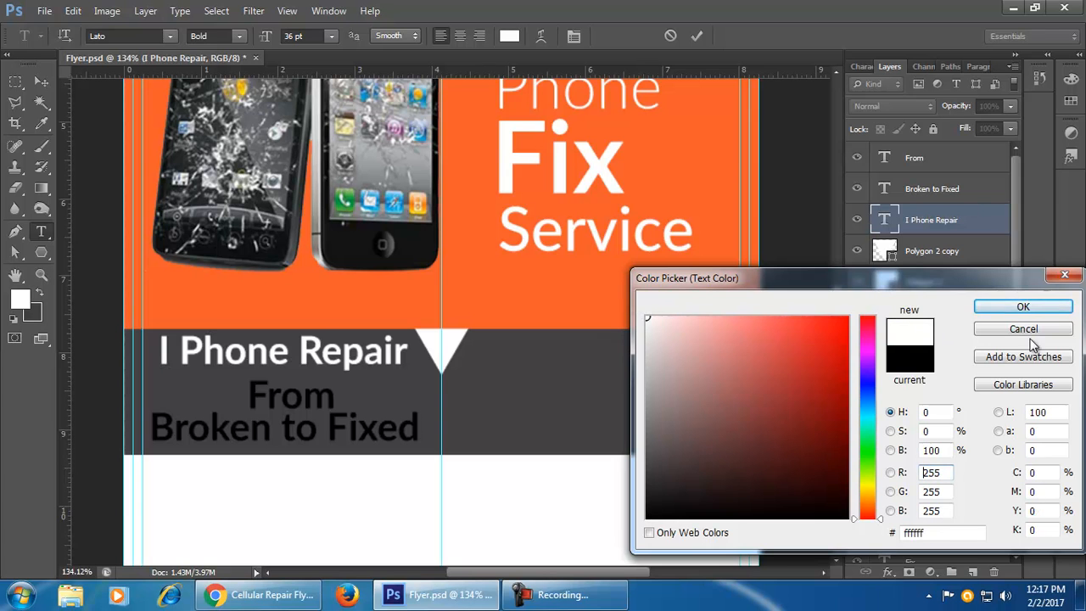
pyautogui.click(1023, 307)
pyautogui.click(696, 37)
pyautogui.press('v')
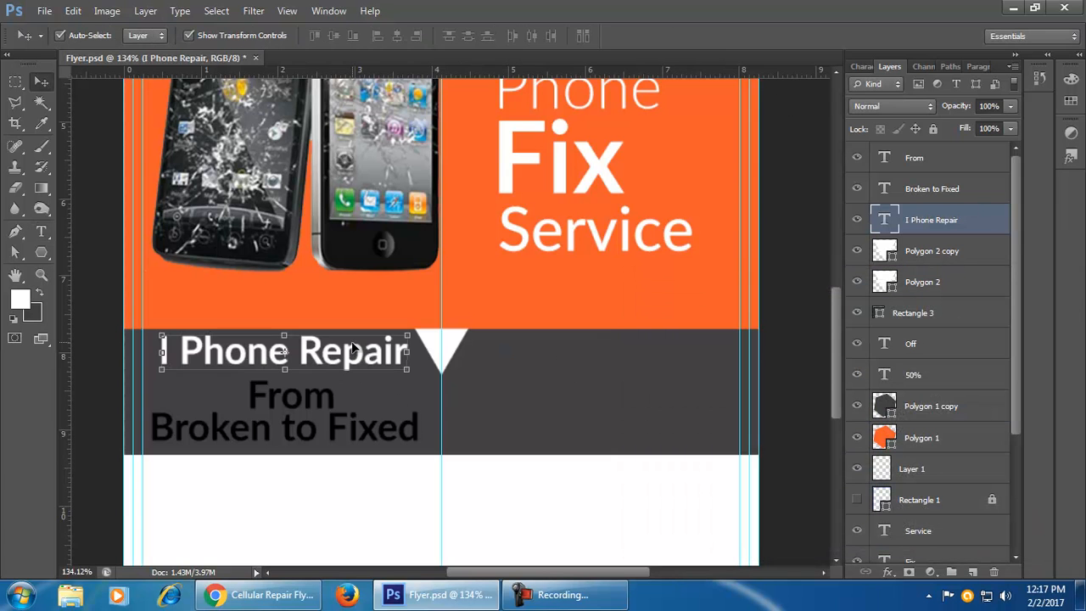
# - Recolor the "From" text to white (ffffff)
pyautogui.click(325, 406)
pyautogui.doubleClick(884, 162)
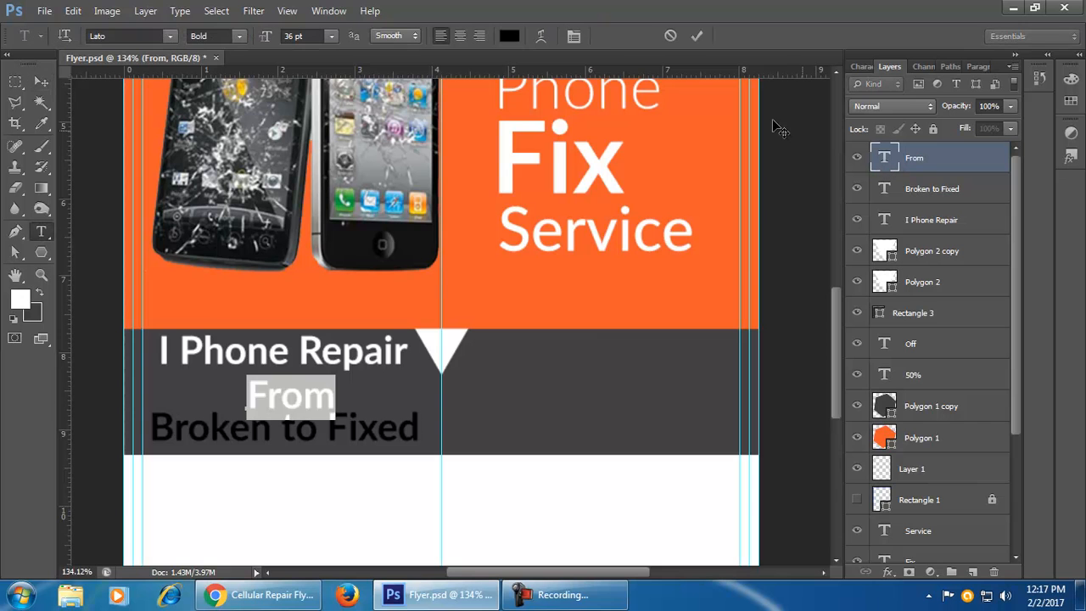
pyautogui.click(513, 38)
pyautogui.moveTo(679, 340); pyautogui.dragTo(645, 315)
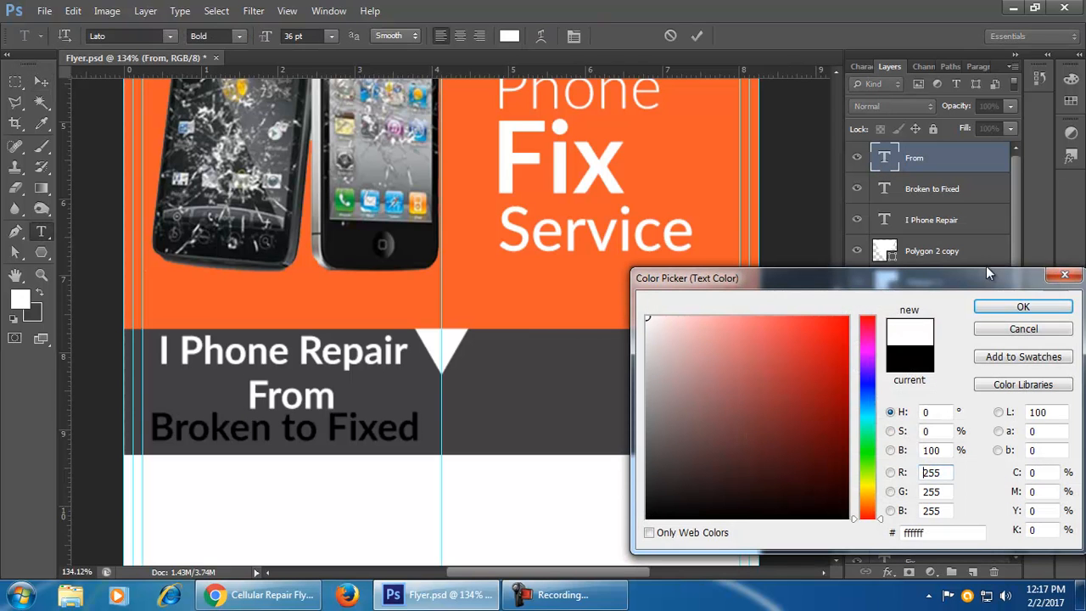
pyautogui.click(1061, 314)
pyautogui.hotkey('ctrl', 'Return')
pyautogui.press('v')
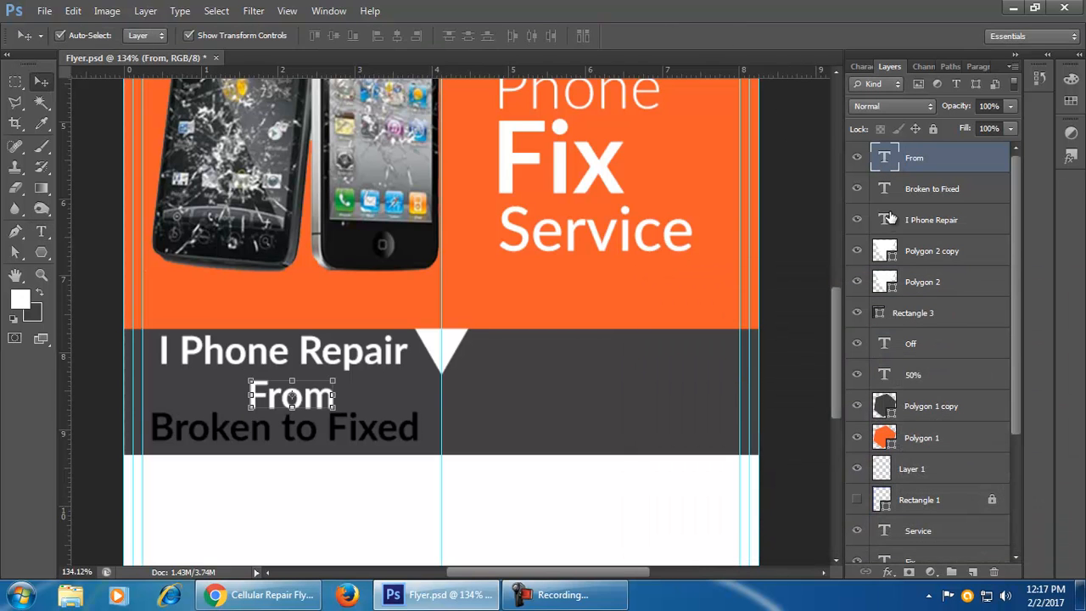
# - Recolor the "Broken to Fixed" text to white
pyautogui.doubleClick(885, 221)
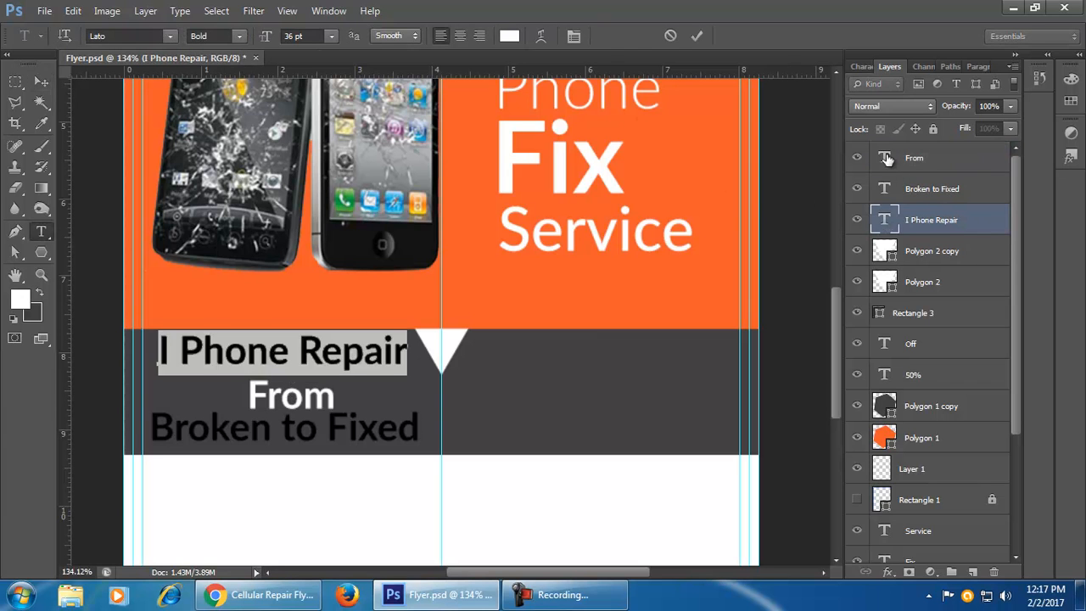
pyautogui.doubleClick(885, 188)
pyautogui.click(509, 36)
pyautogui.click(650, 319)
pyautogui.click(1001, 306)
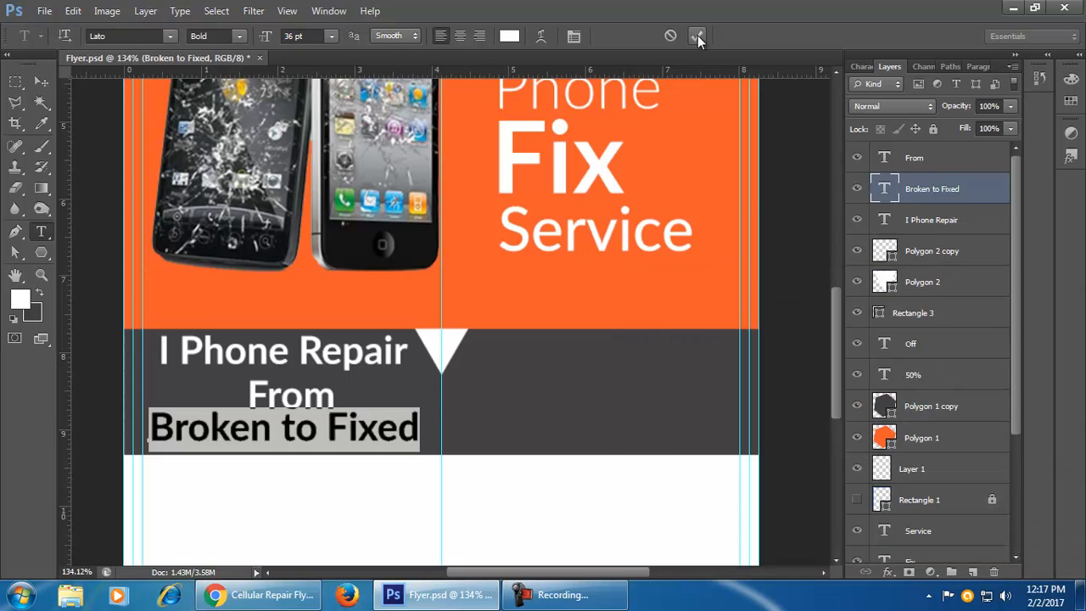
pyautogui.click(697, 35)
# - Change the font style of "From" to Lato Light
pyautogui.click(339, 352)
pyautogui.click(329, 396)
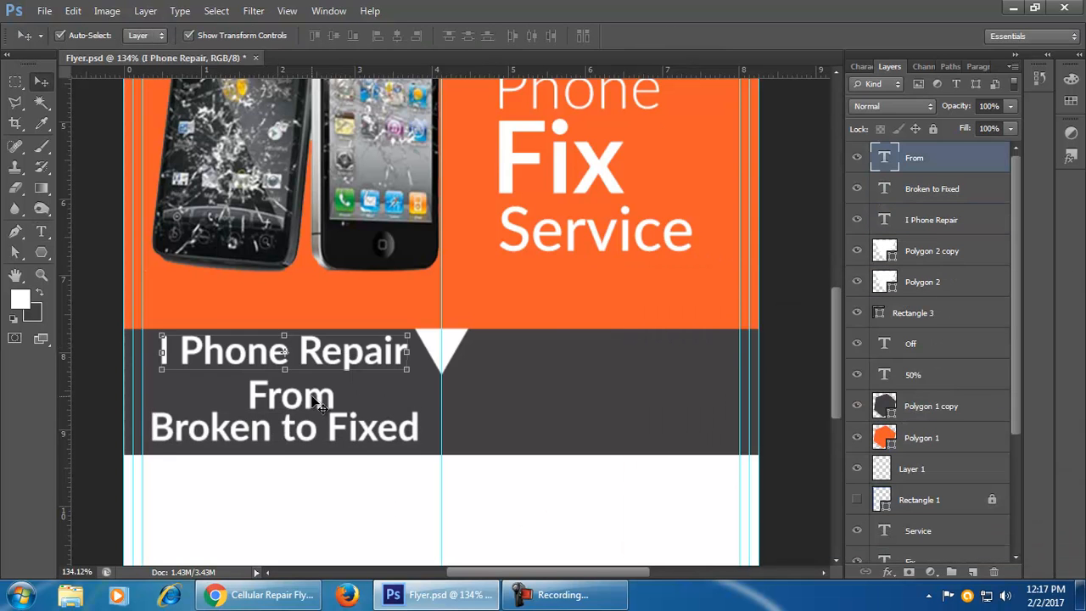
pyautogui.doubleClick(885, 158)
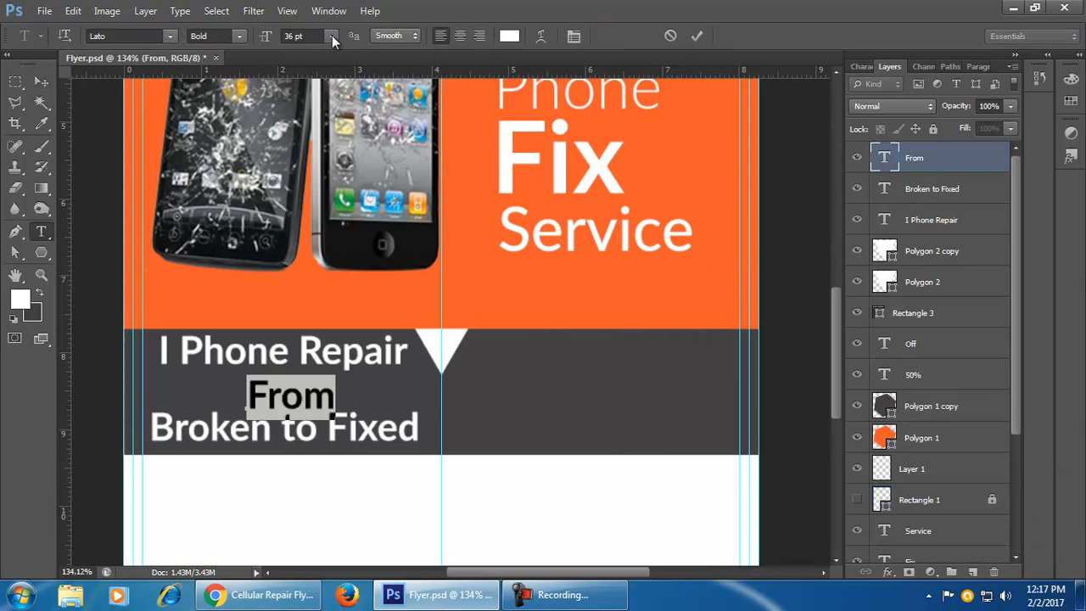
pyautogui.click(232, 34)
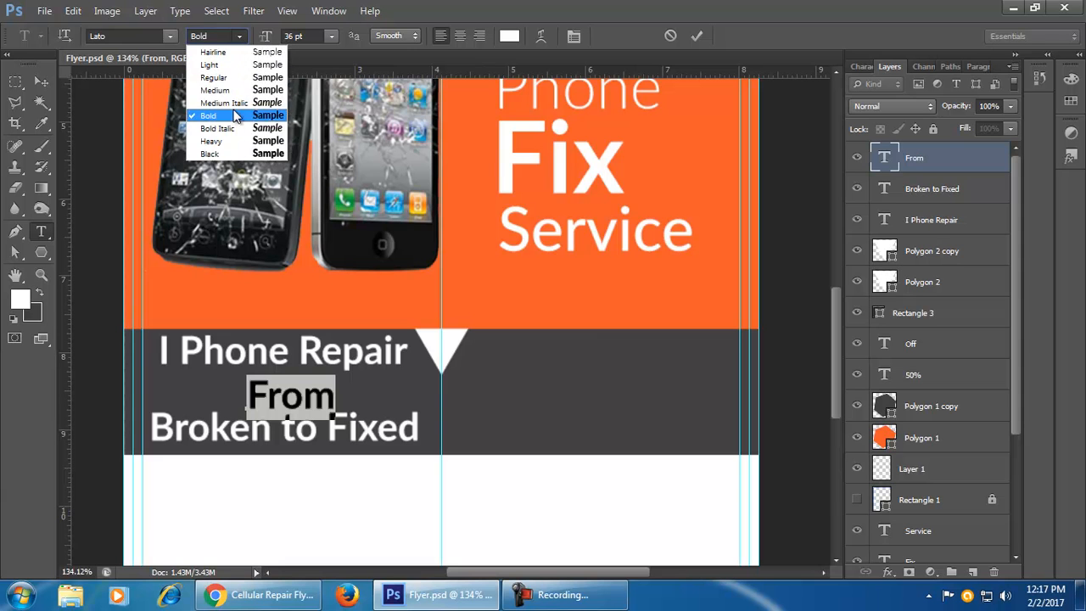
pyautogui.click(228, 65)
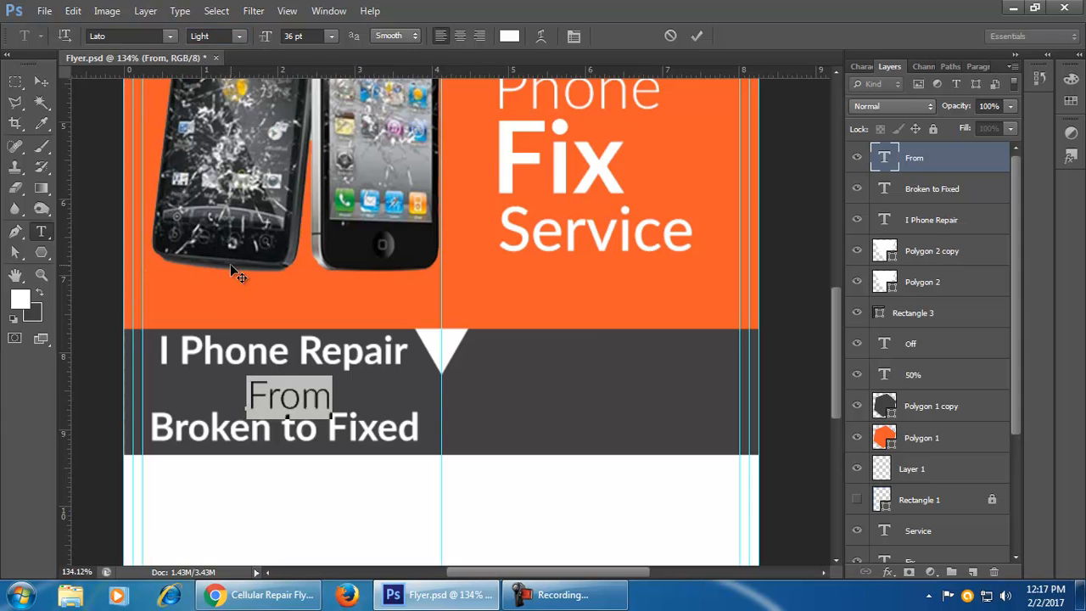
pyautogui.click(42, 81)
pyautogui.click(404, 503)
# - Nudge "From" up so it sits evenly between "I Phone Repair" and "Broken to Fixed"
pyautogui.click(325, 399)
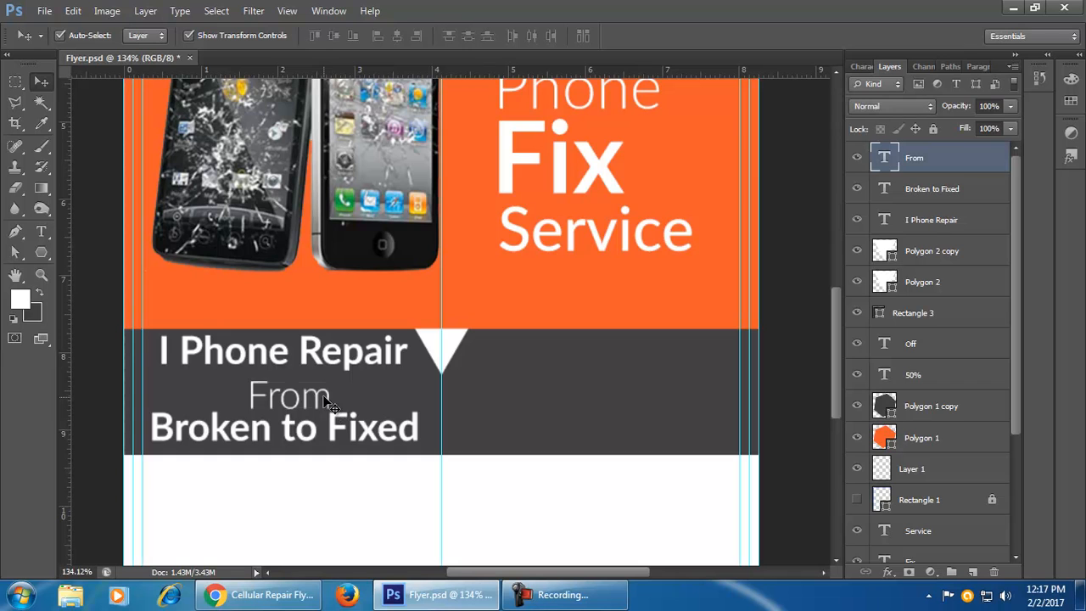
pyautogui.press('Up')
pyautogui.press('Up')
pyautogui.press('Up')
pyautogui.press('Up')
pyautogui.press('Up')
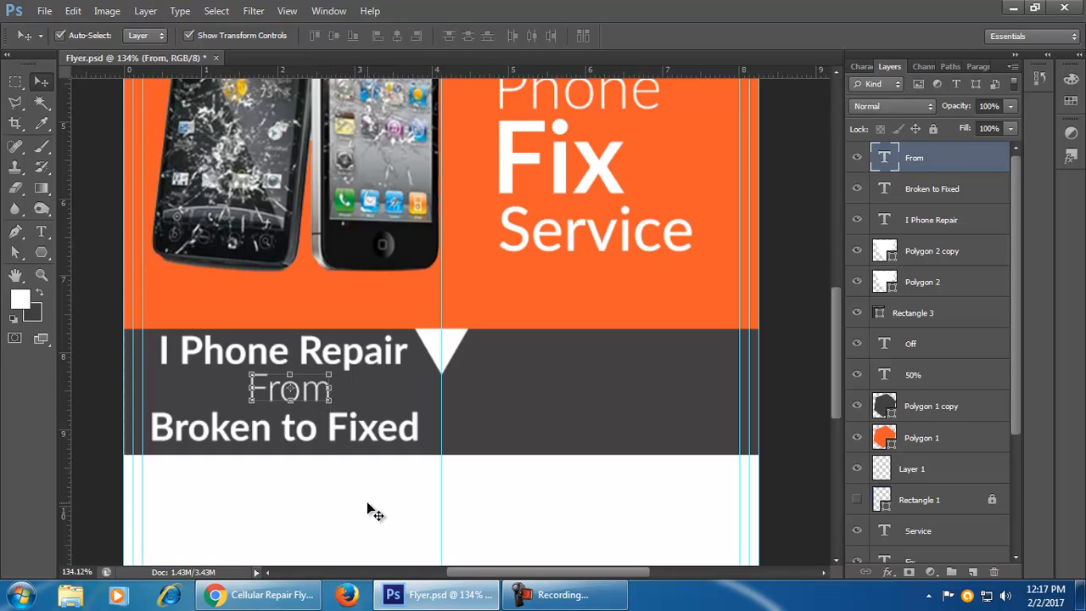
pyautogui.click(900, 224)
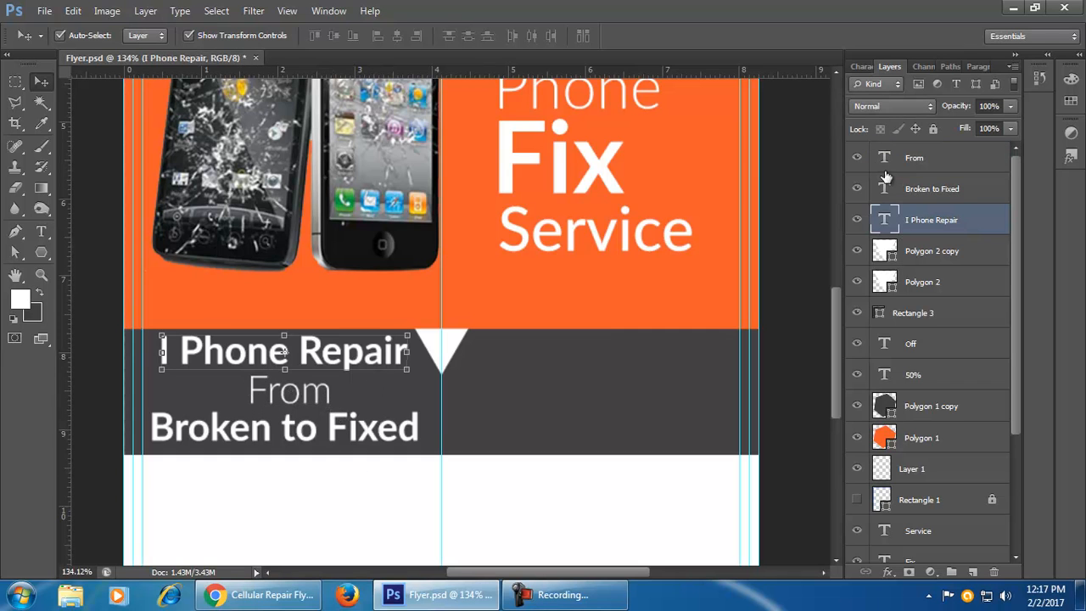
pyautogui.doubleClick(882, 222)
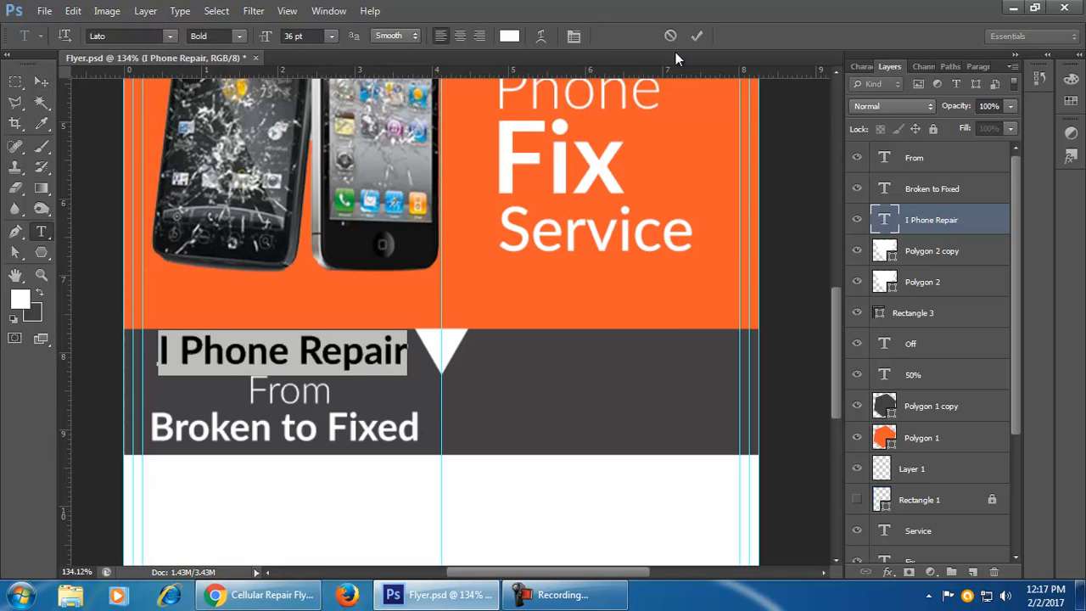
pyautogui.click(697, 36)
pyautogui.press('v')
# - Set "Broken to Fixed" to 30 pt with the Regular font style
pyautogui.click(407, 434)
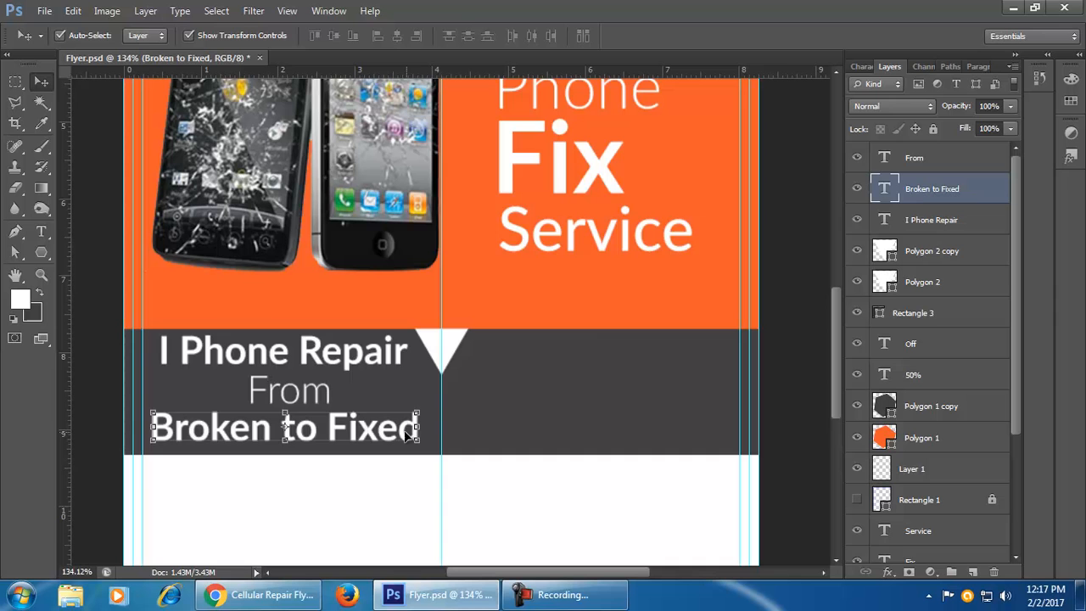
pyautogui.doubleClick(875, 188)
pyautogui.click(329, 36)
pyautogui.click(358, 235)
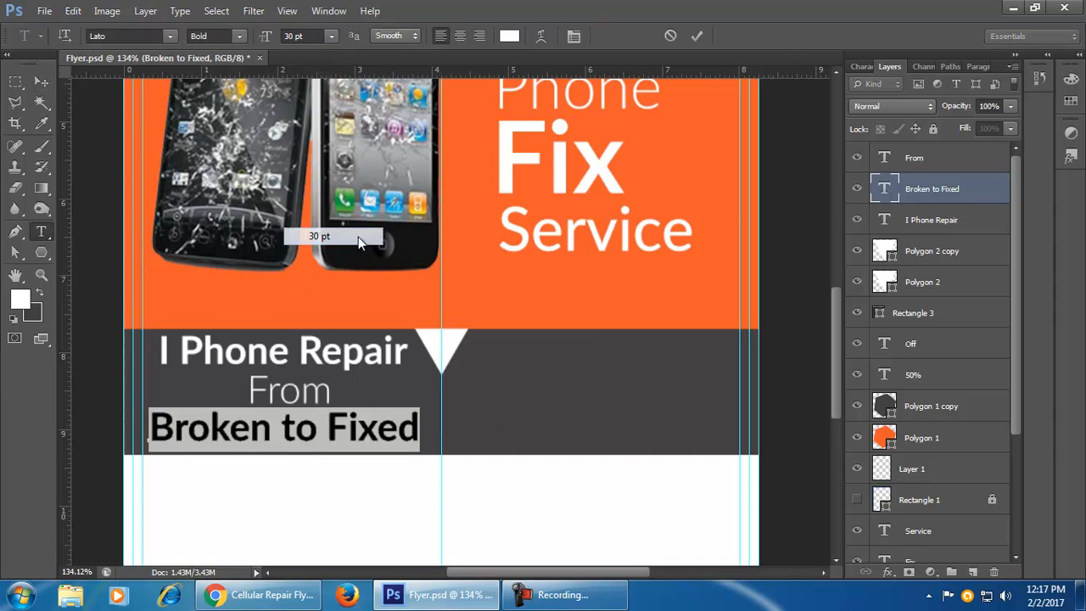
pyautogui.click(236, 36)
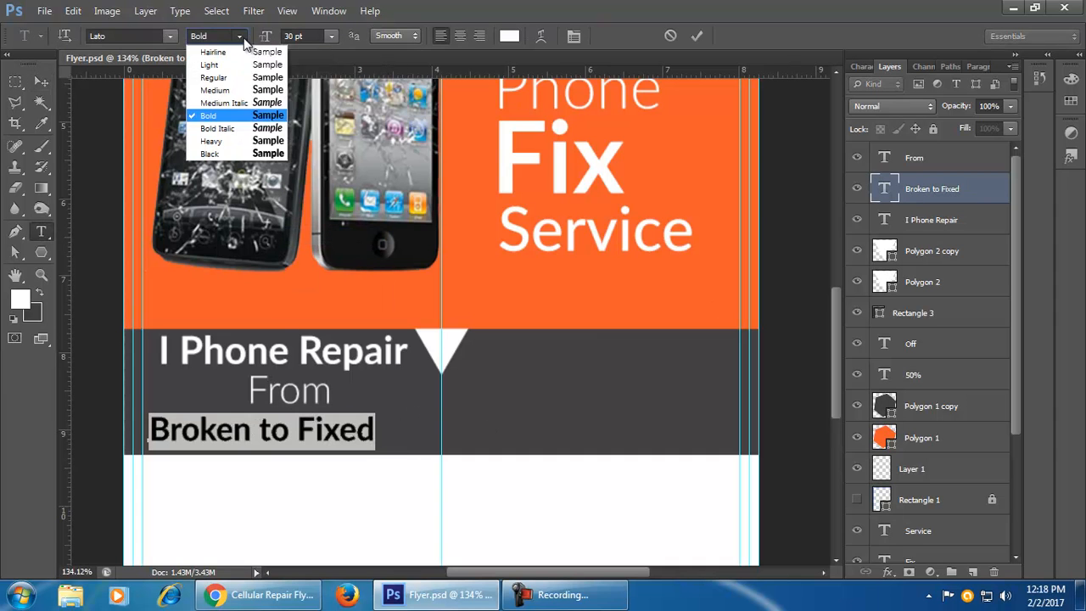
pyautogui.click(241, 77)
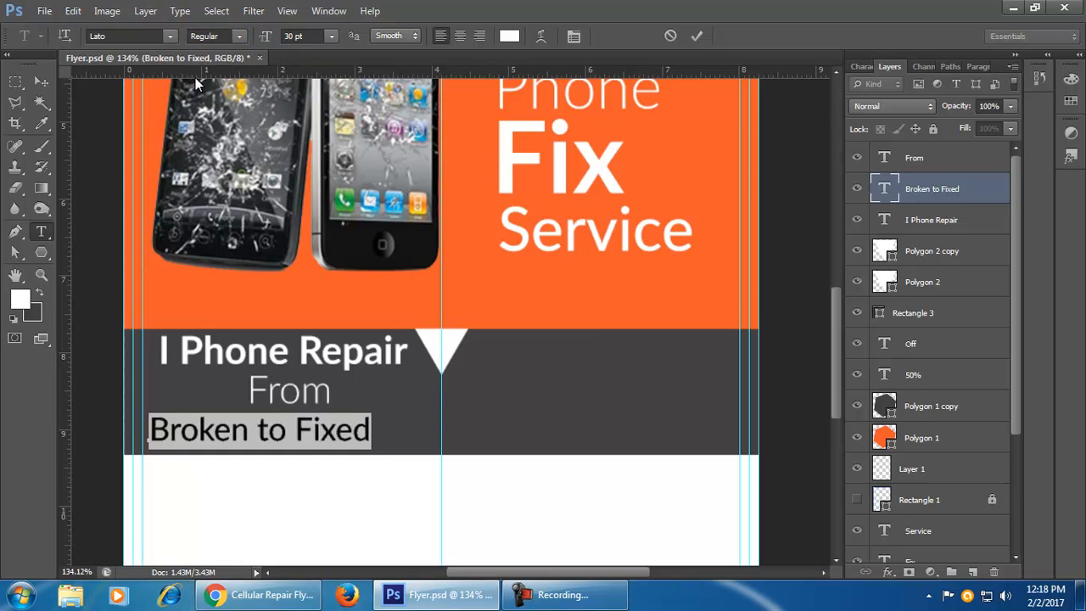
pyautogui.click(44, 79)
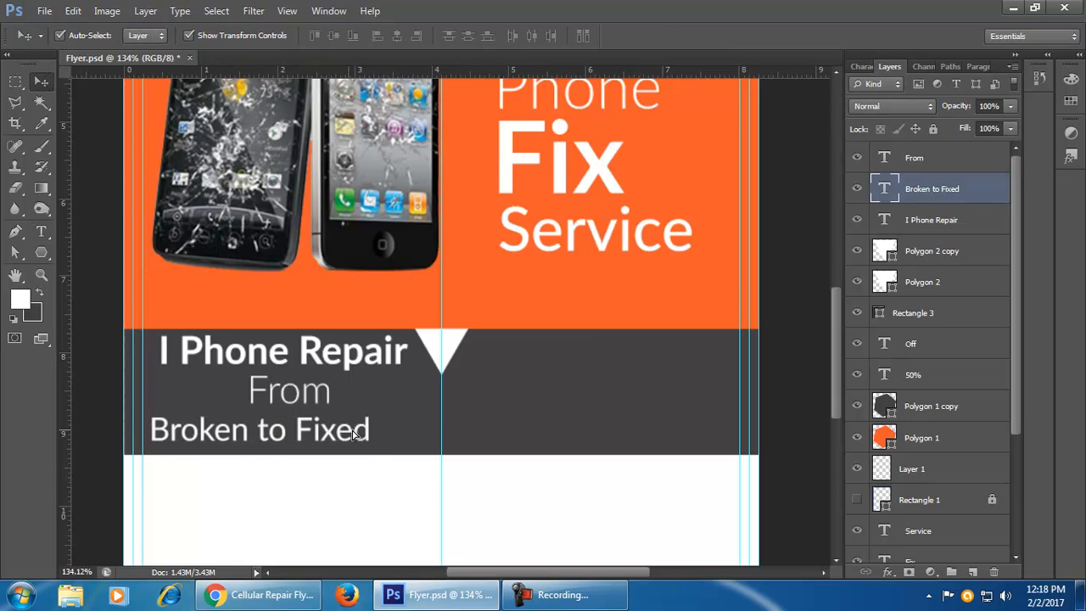
# - Center "Broken to Fixed" beneath the other tagline lines and nudge "From" down closer to it
pyautogui.moveTo(348, 435); pyautogui.dragTo(373, 435)
pyautogui.click(323, 399)
pyautogui.press('Down')
pyautogui.press('Down')
pyautogui.press('Down')
pyautogui.press('Down')
pyautogui.press('Down')
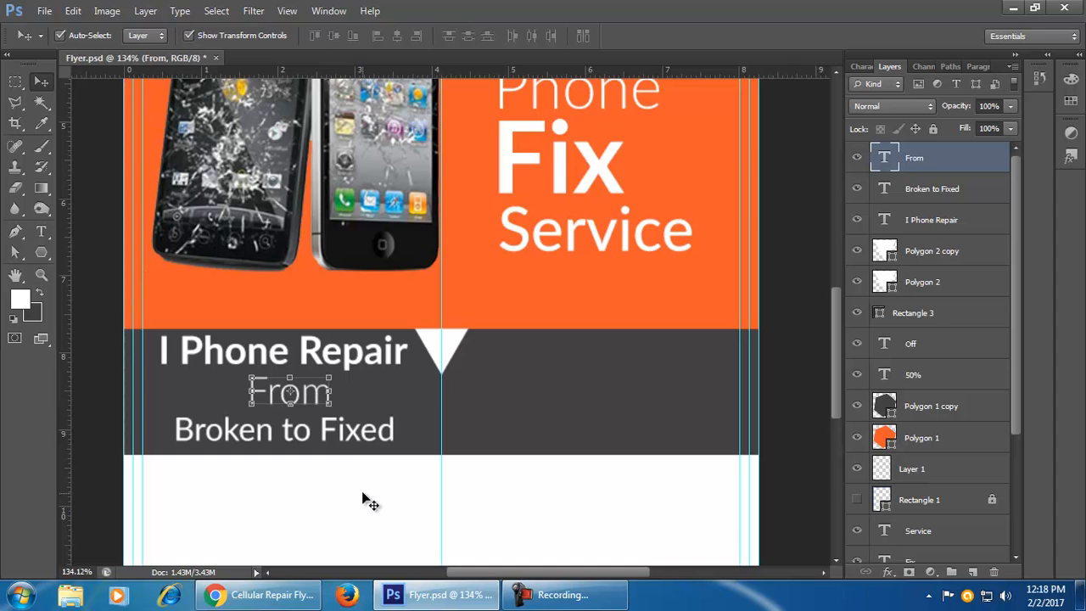
pyautogui.press('Down')
pyautogui.press('Down')
pyautogui.press('Down')
# - Shift "I Phone Repair" slightly down from the gray band's upper edge and center it over "From"
pyautogui.click(352, 513)
pyautogui.moveTo(354, 367); pyautogui.dragTo(359, 378)
pyautogui.click(364, 509)
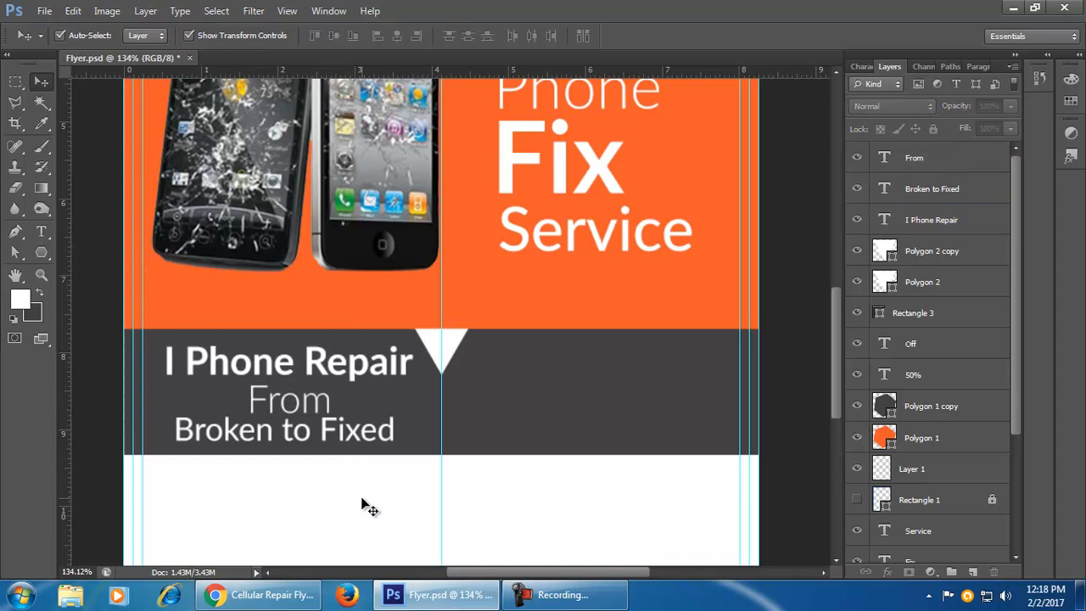
pyautogui.click(382, 363)
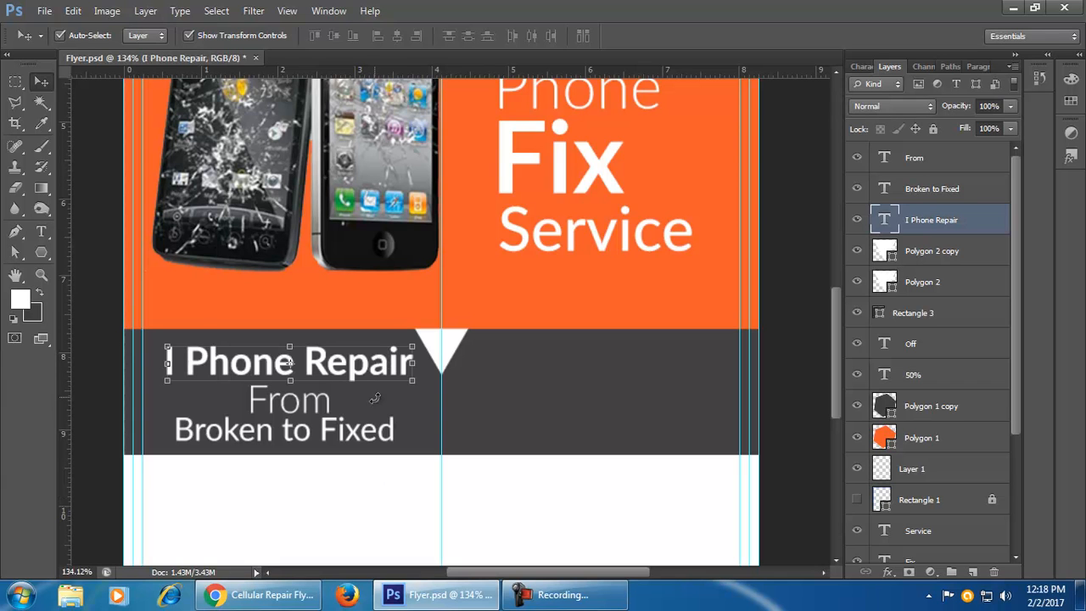
pyautogui.press('Up')
pyautogui.press('Up')
pyautogui.press('Up')
pyautogui.press('Up')
pyautogui.click(376, 498)
# - Nudge "From" up to even out the spacing between the three tagline lines
pyautogui.click(293, 401)
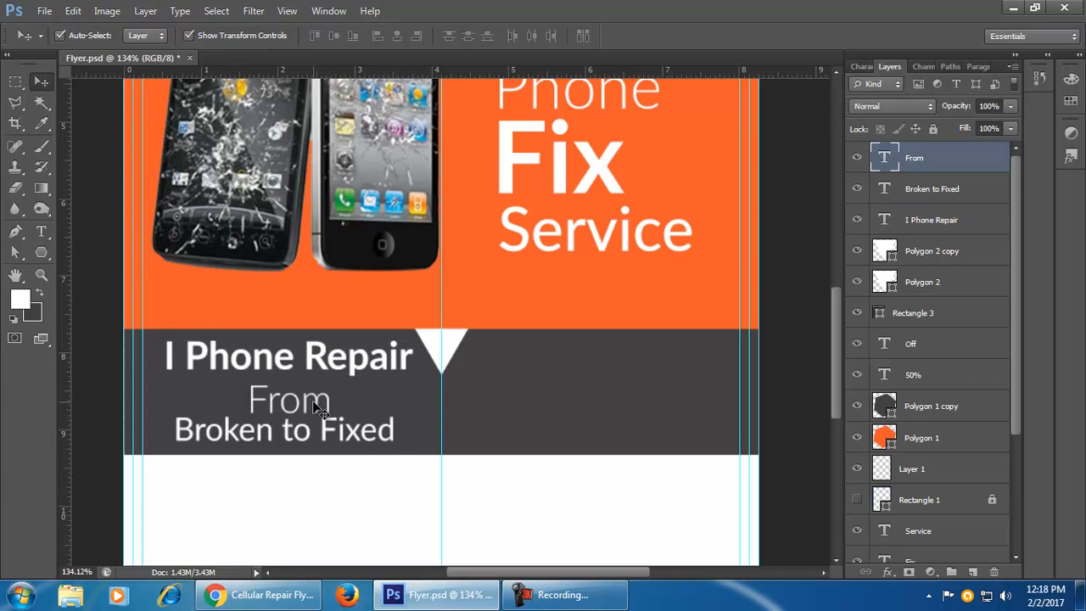
pyautogui.press('Up')
pyautogui.press('Up')
pyautogui.press('Up')
pyautogui.press('Up')
# - Change the font style of "Broken to Fixed" to Bold
pyautogui.click(355, 437)
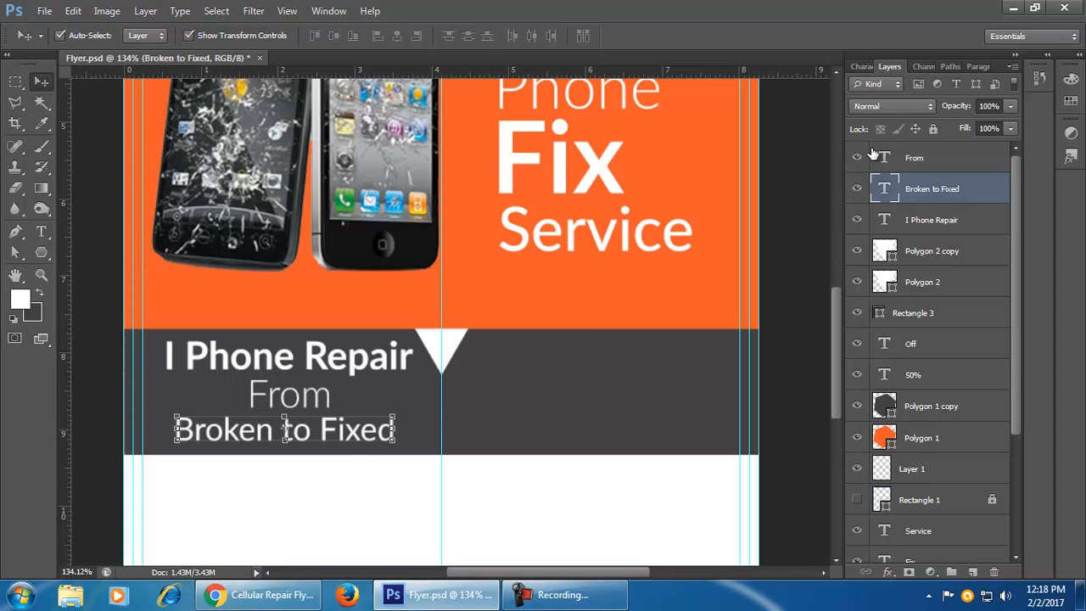
pyautogui.doubleClick(894, 191)
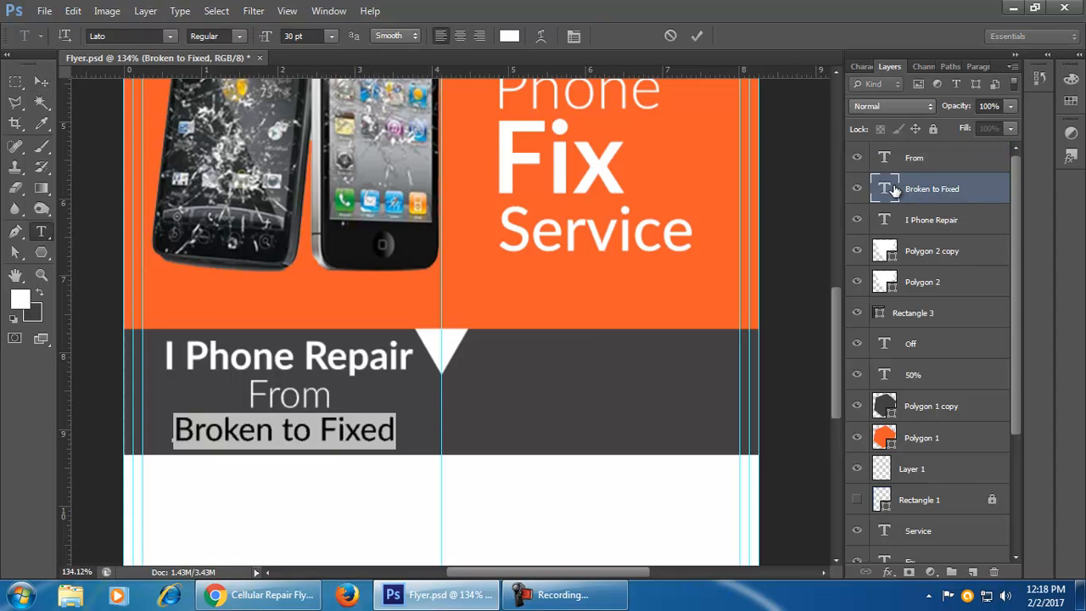
pyautogui.click(246, 35)
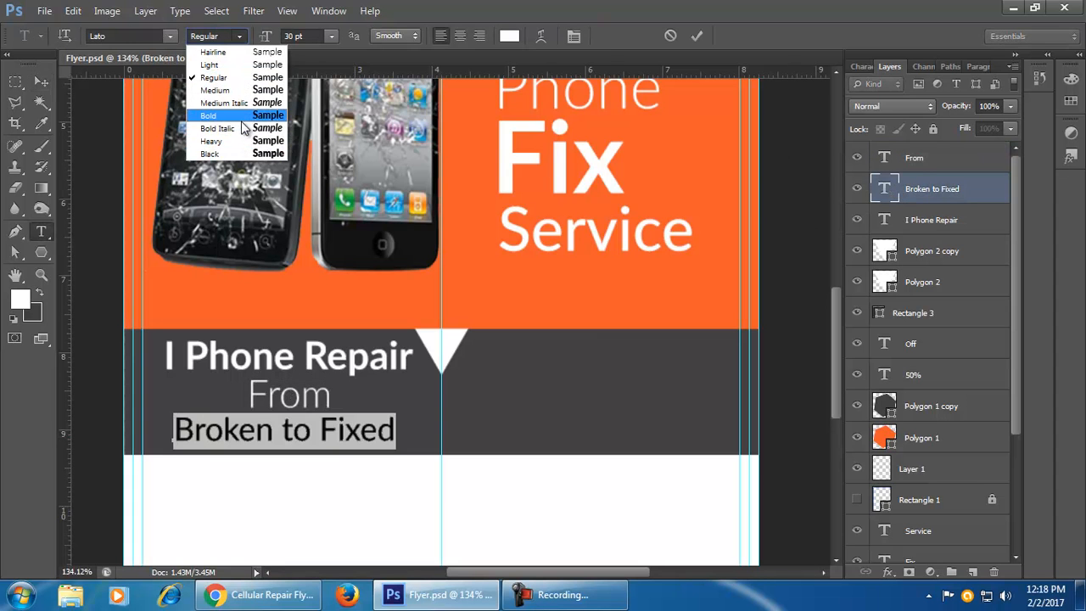
pyautogui.click(213, 115)
pyautogui.click(40, 80)
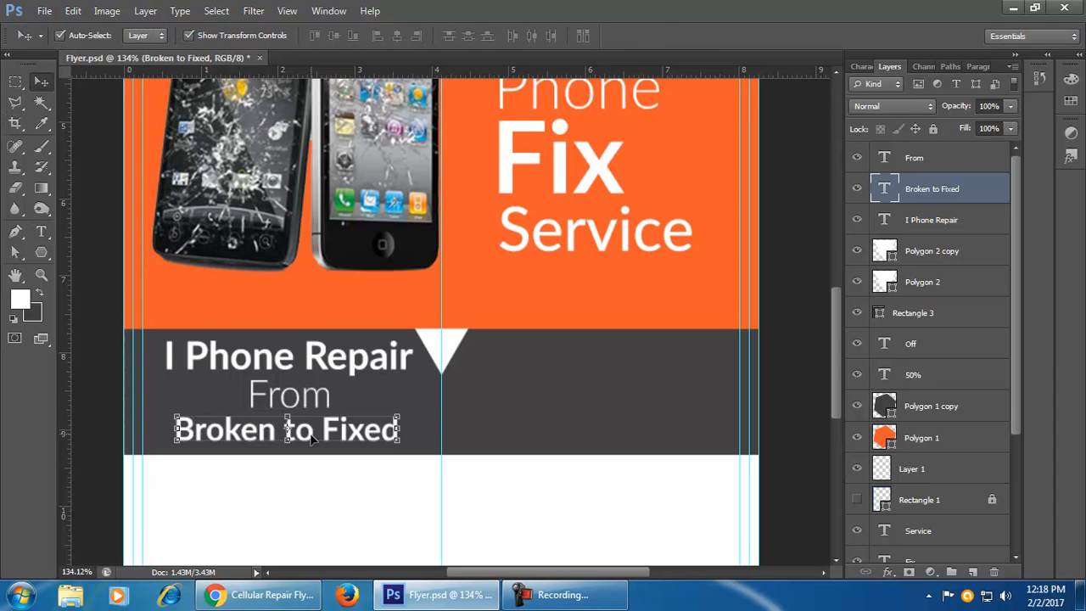
pyautogui.click(343, 497)
# - Try recoloring "Broken to Fixed" with the orange sampled from the flyer's main panel
pyautogui.click(379, 434)
pyautogui.doubleClick(885, 189)
pyautogui.click(509, 36)
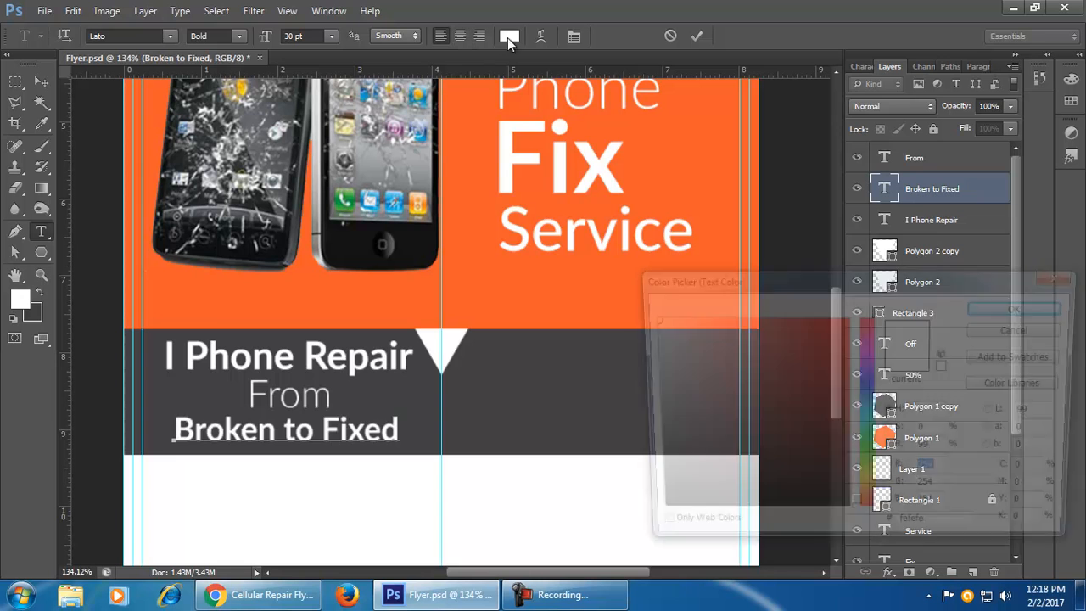
pyautogui.click(529, 295)
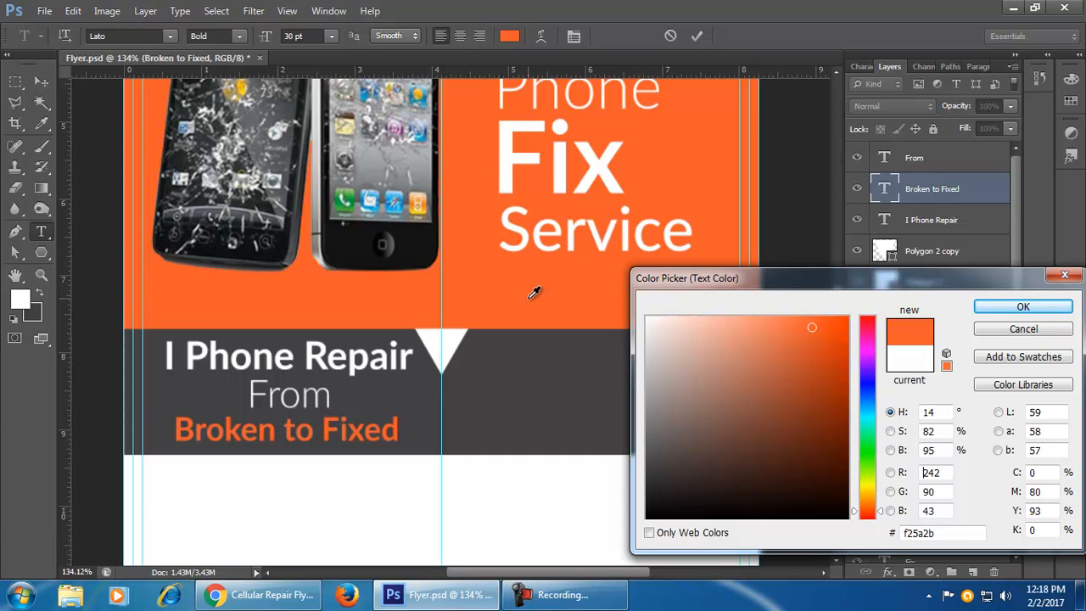
pyautogui.click(1068, 274)
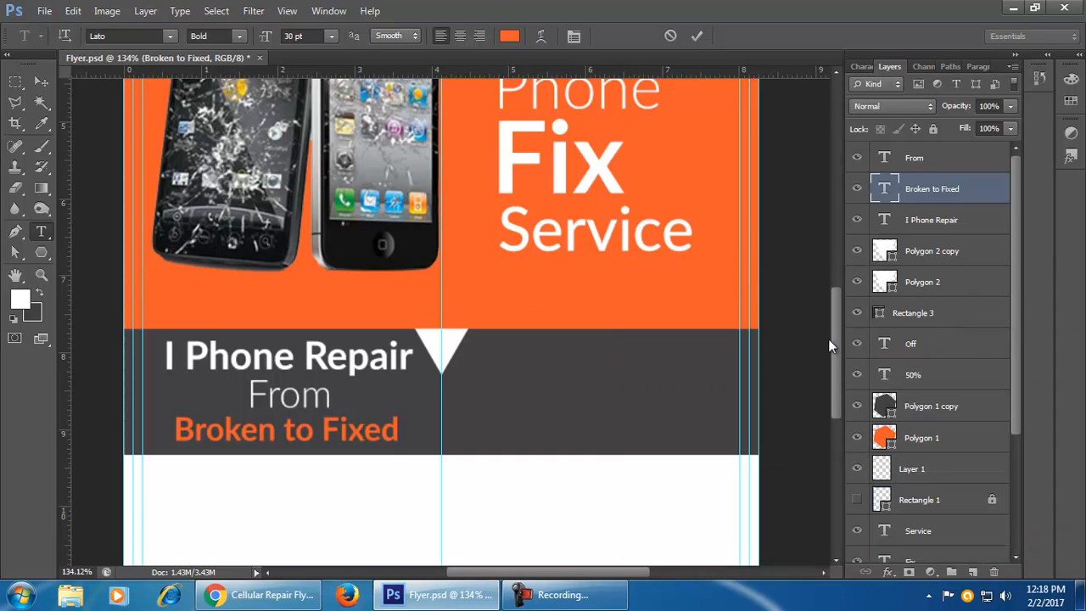
pyautogui.click(697, 35)
pyautogui.press('v')
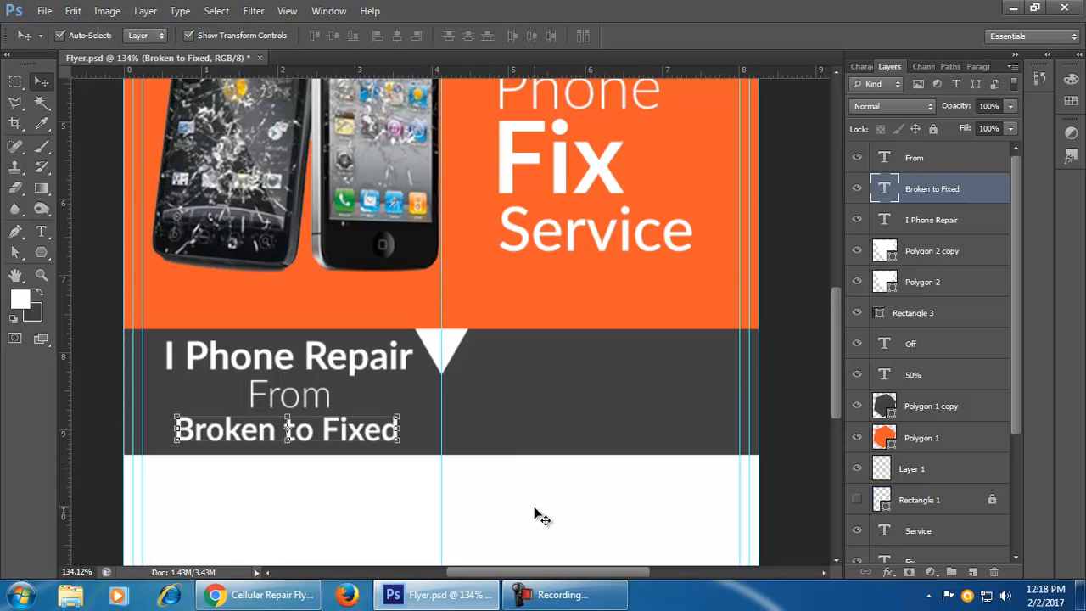
pyautogui.scroll(-2, 503, 446)
pyautogui.scroll(-2, 507, 444)
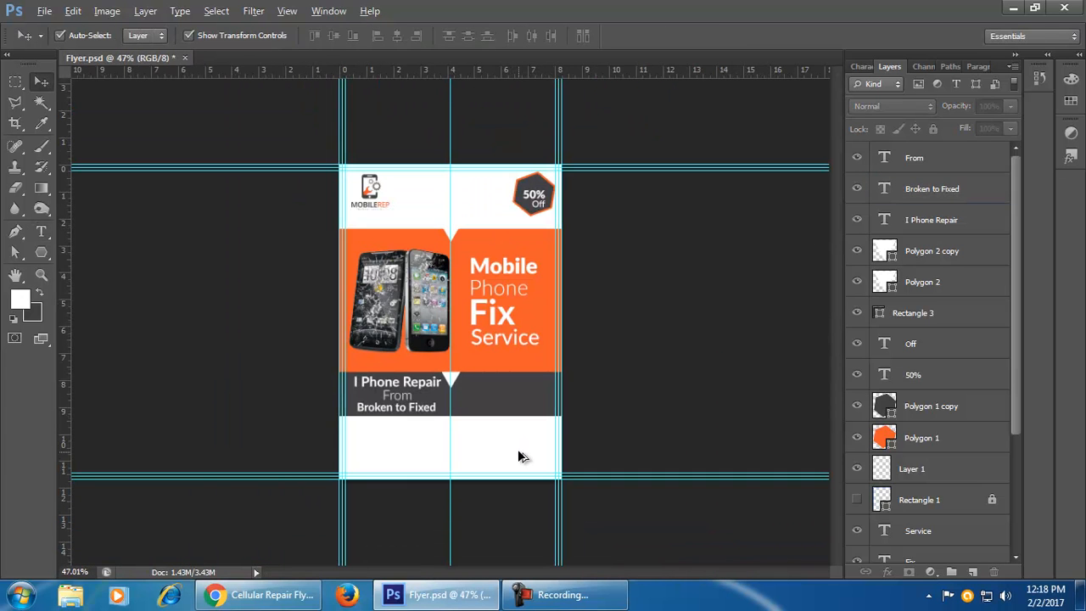
# - Add a new text line reading "Our Services" in the white area below the gray band
pyautogui.scroll(4, 516, 450)
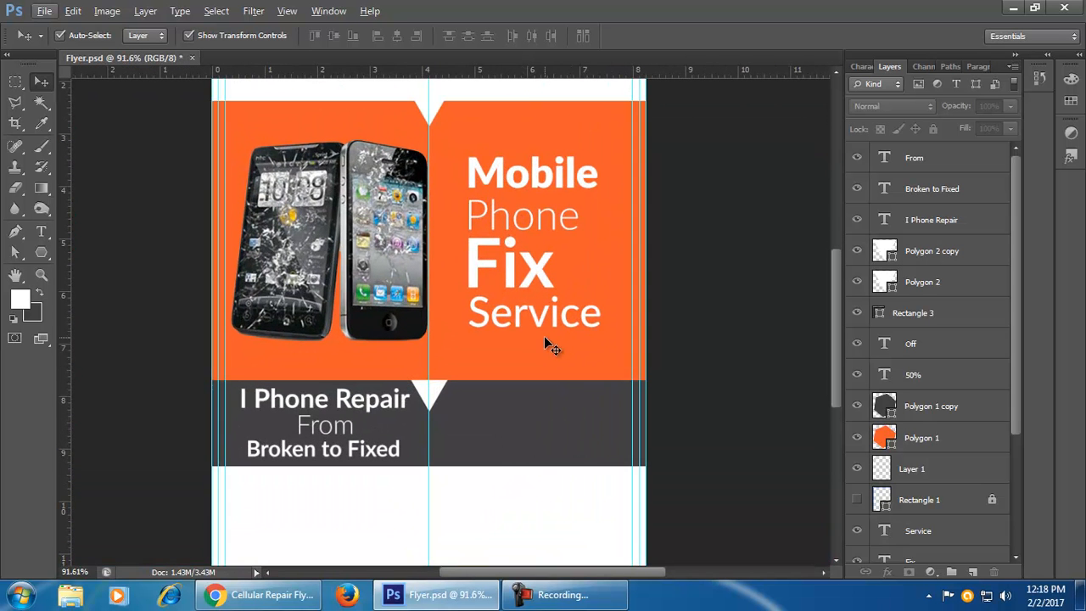
pyautogui.click(46, 228)
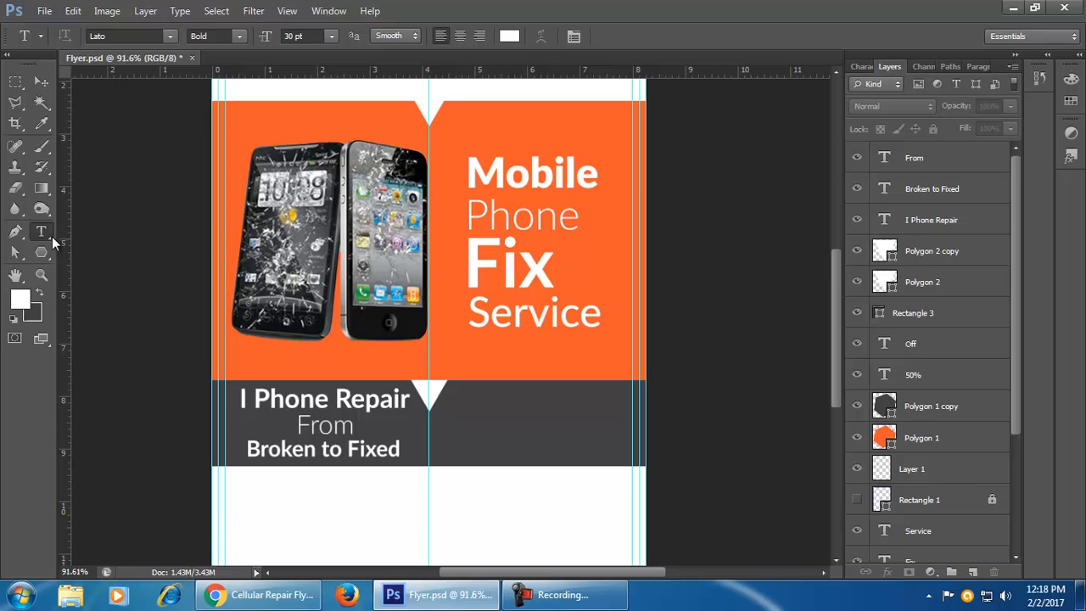
pyautogui.click(352, 521)
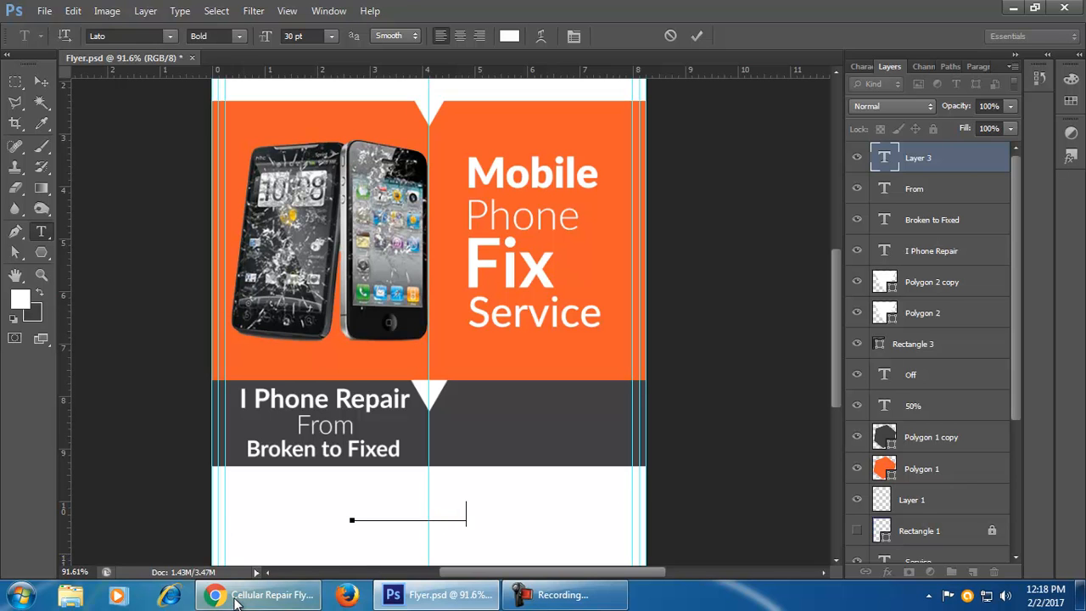
pyautogui.click(39, 82)
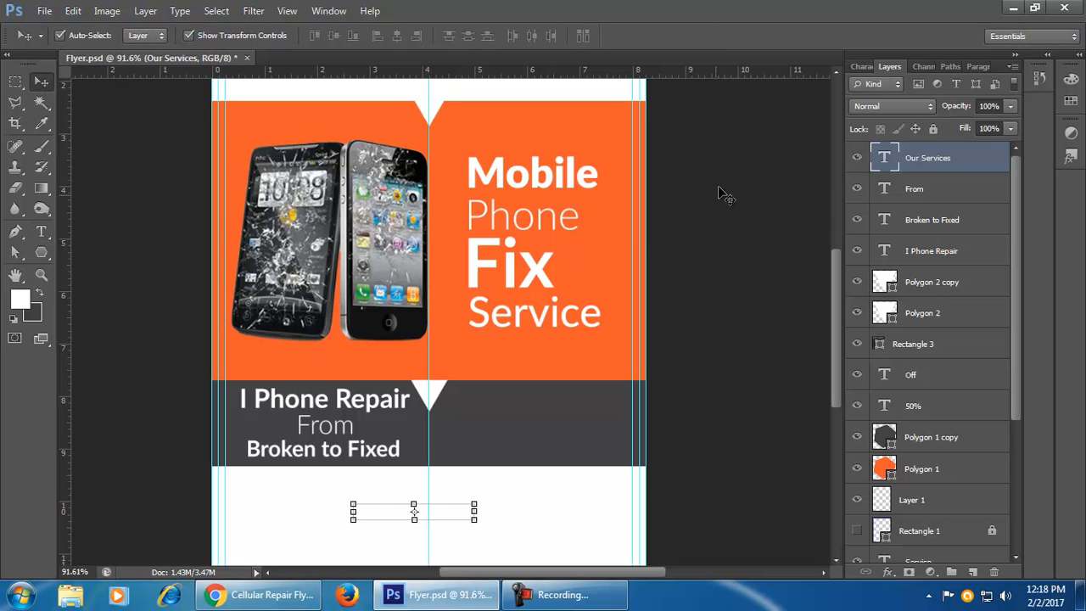
# - Keep the "Our Services" text color at fefefe and move the line onto the gray band's right half, near its upper edge
pyautogui.doubleClick(885, 158)
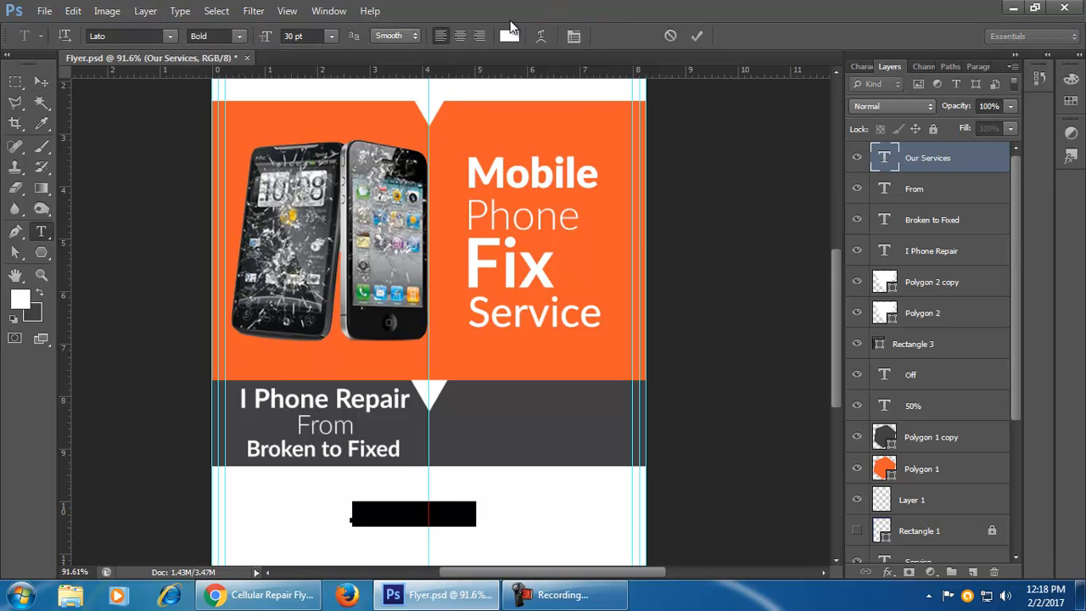
pyautogui.click(510, 36)
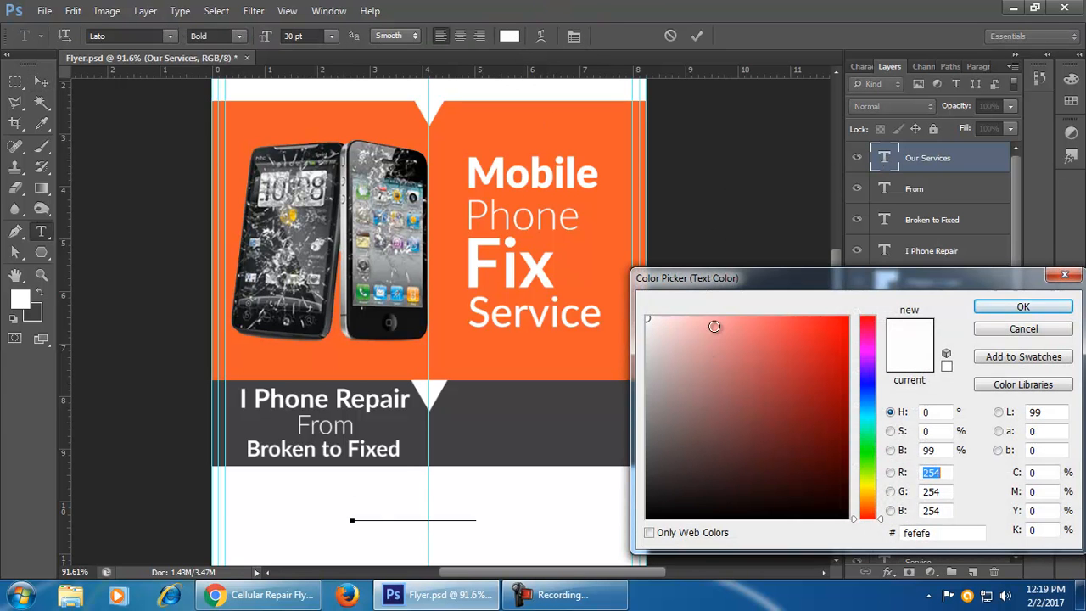
pyautogui.click(1024, 307)
pyautogui.click(39, 83)
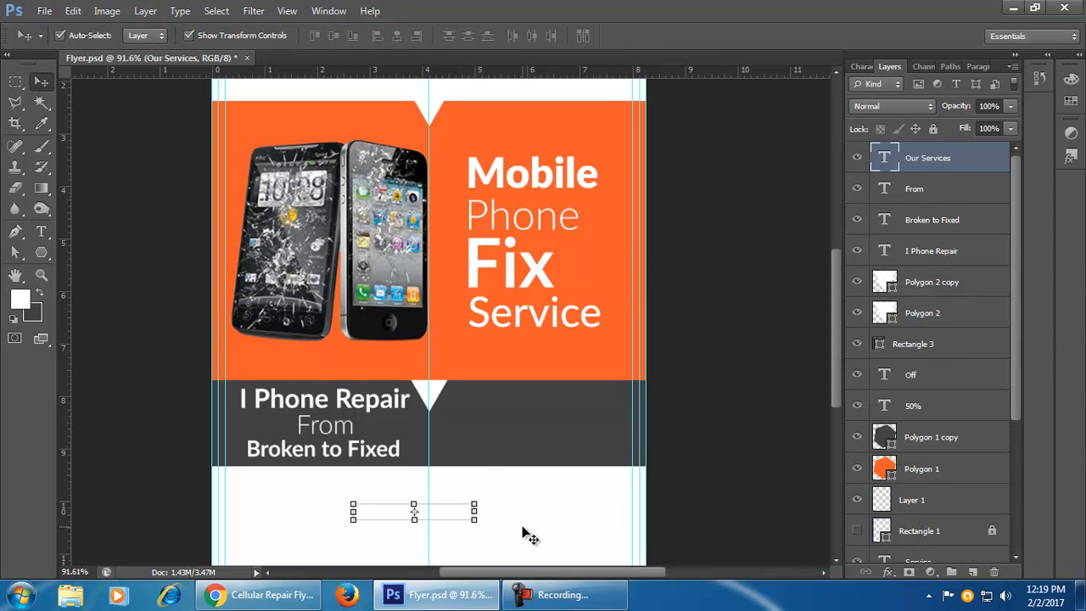
pyautogui.moveTo(444, 512); pyautogui.dragTo(565, 393)
# - Set "Our Services" to 24 pt in the Regular style and shift it slightly right
pyautogui.doubleClick(885, 159)
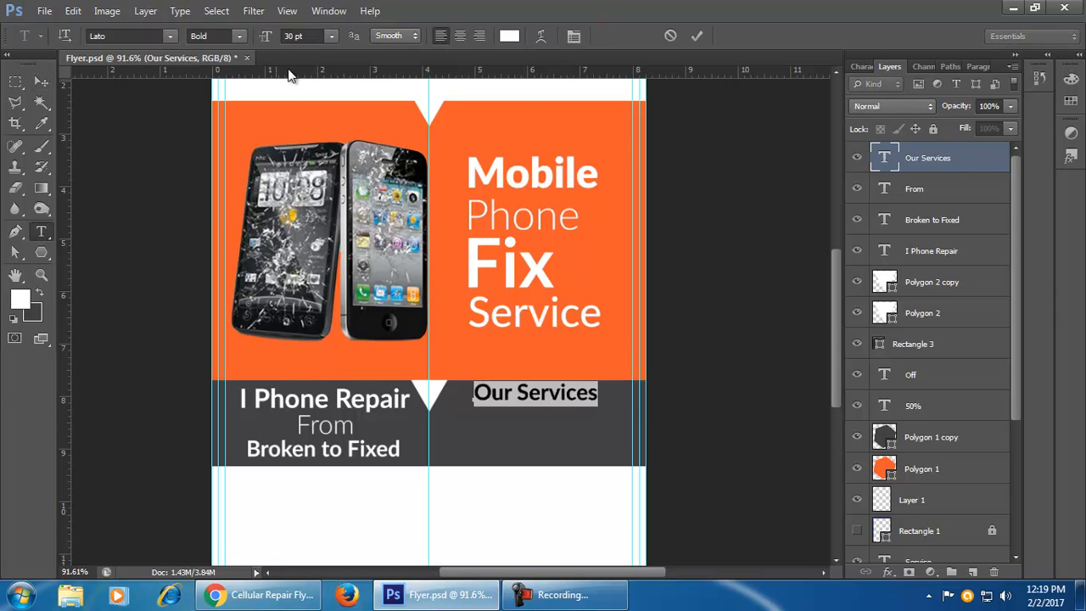
pyautogui.click(333, 37)
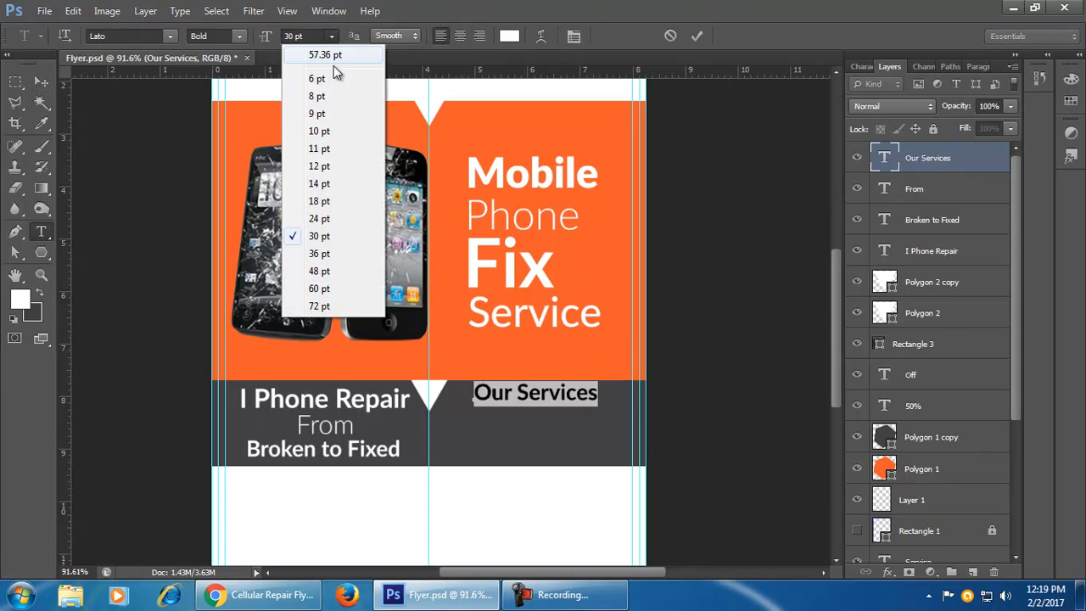
pyautogui.click(336, 218)
pyautogui.click(240, 37)
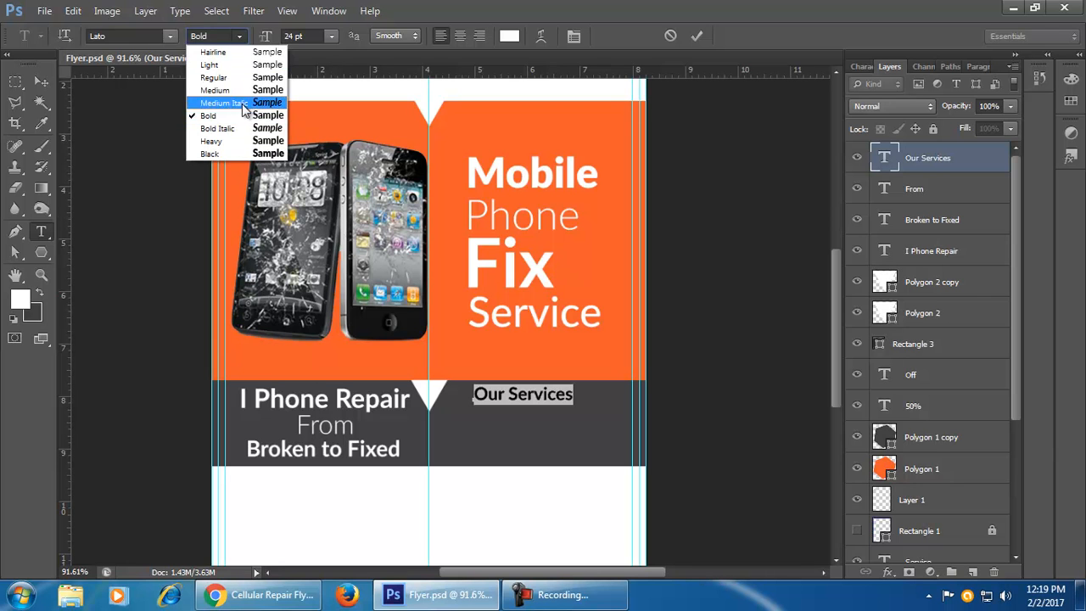
pyautogui.click(216, 74)
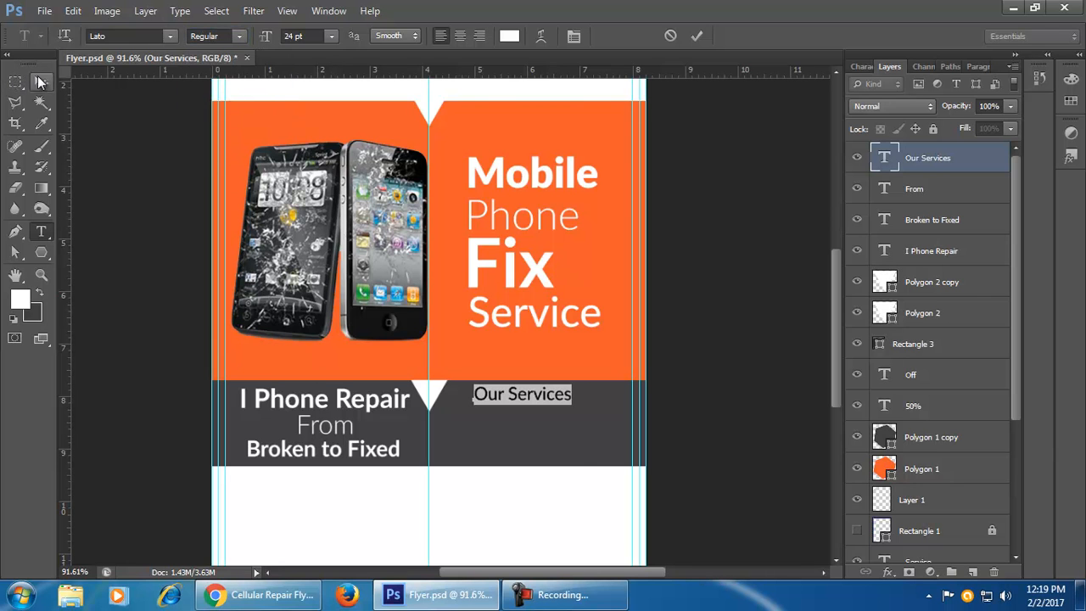
pyautogui.click(41, 82)
pyautogui.click(560, 413)
pyautogui.doubleClick(560, 403)
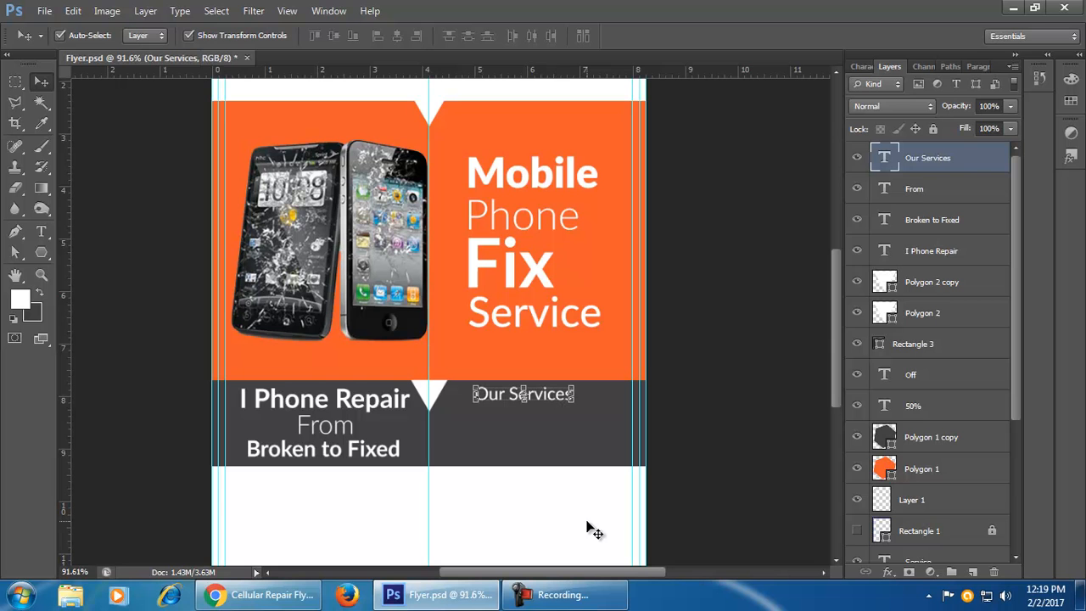
pyautogui.click(569, 525)
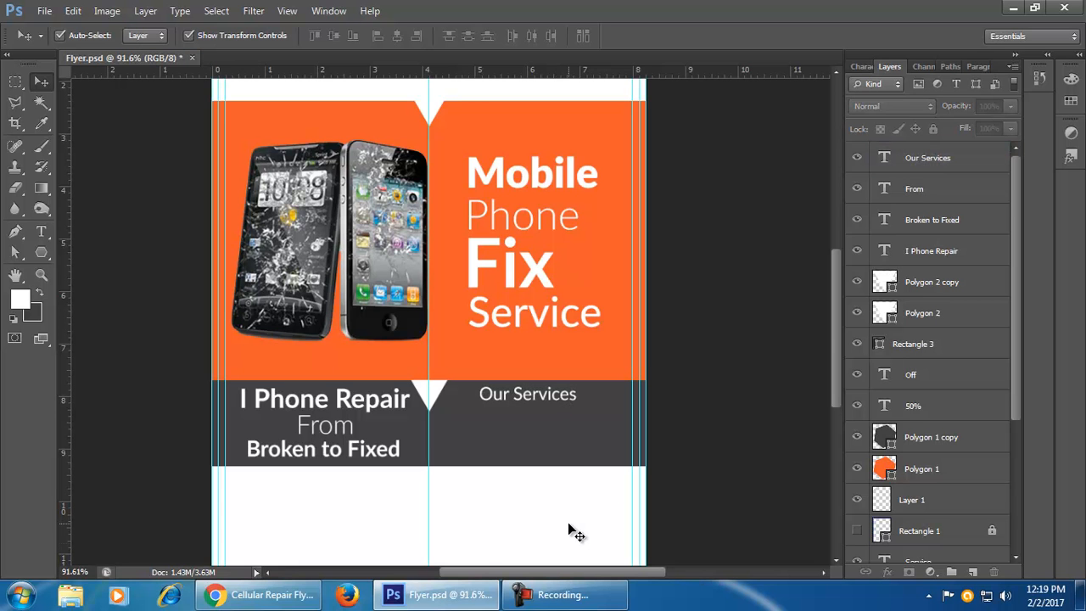
# - Check the reference flyer's services section and add a "Lorem ipsum lorem" line directly below "Our Services"
pyautogui.click(259, 595)
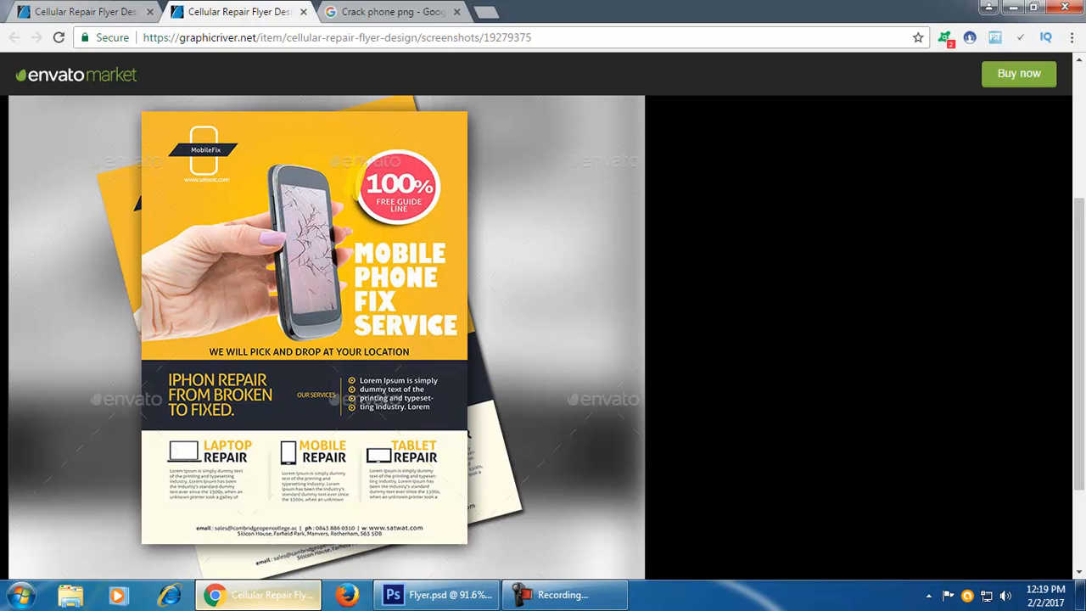
pyautogui.click(259, 595)
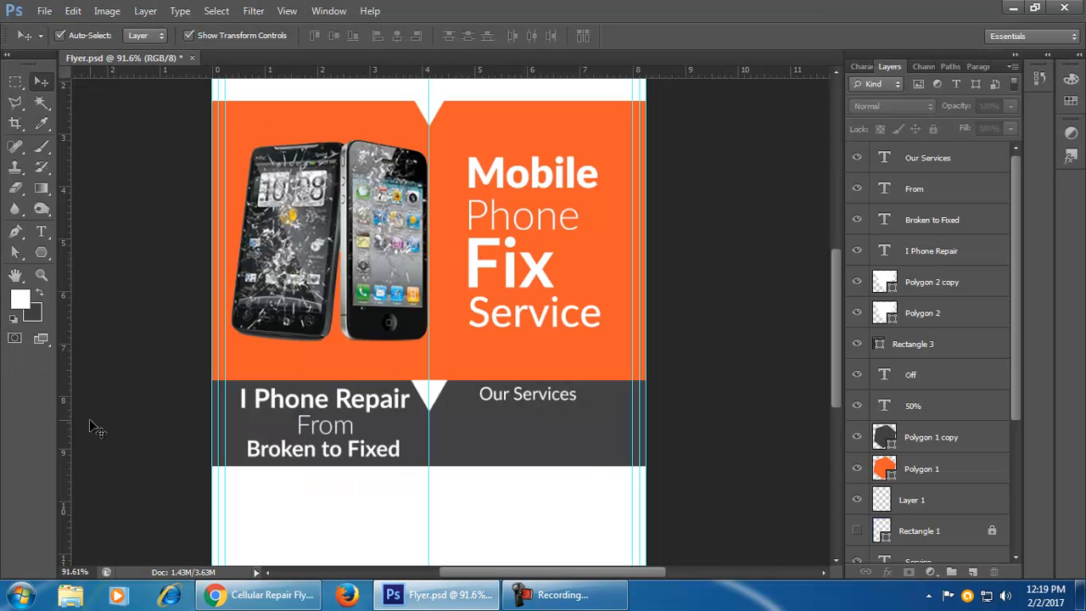
pyautogui.click(42, 230)
pyautogui.click(462, 493)
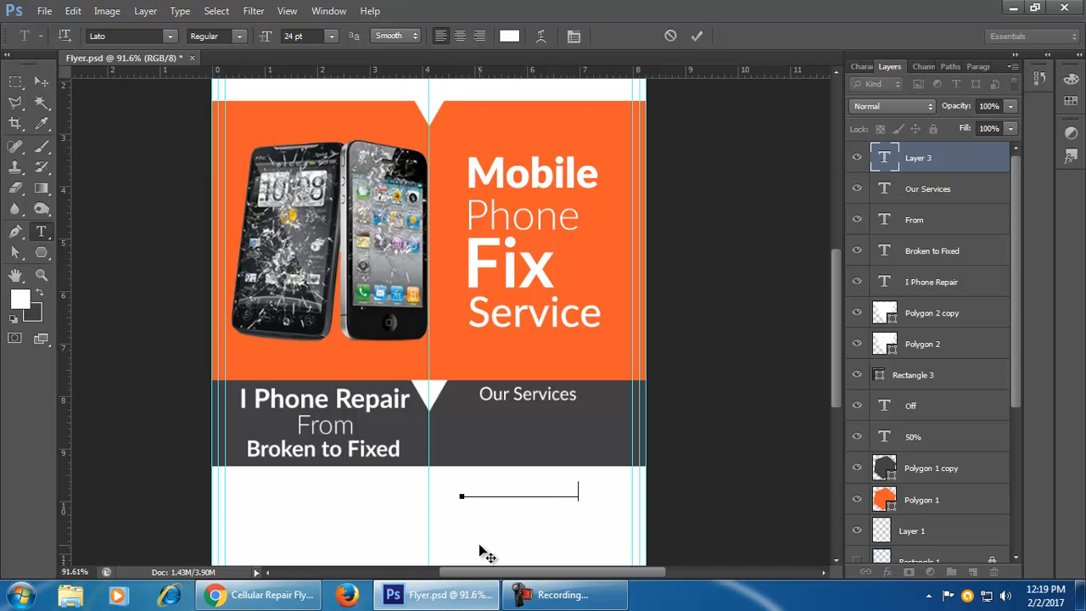
pyautogui.click(41, 82)
pyautogui.moveTo(578, 492); pyautogui.dragTo(574, 422)
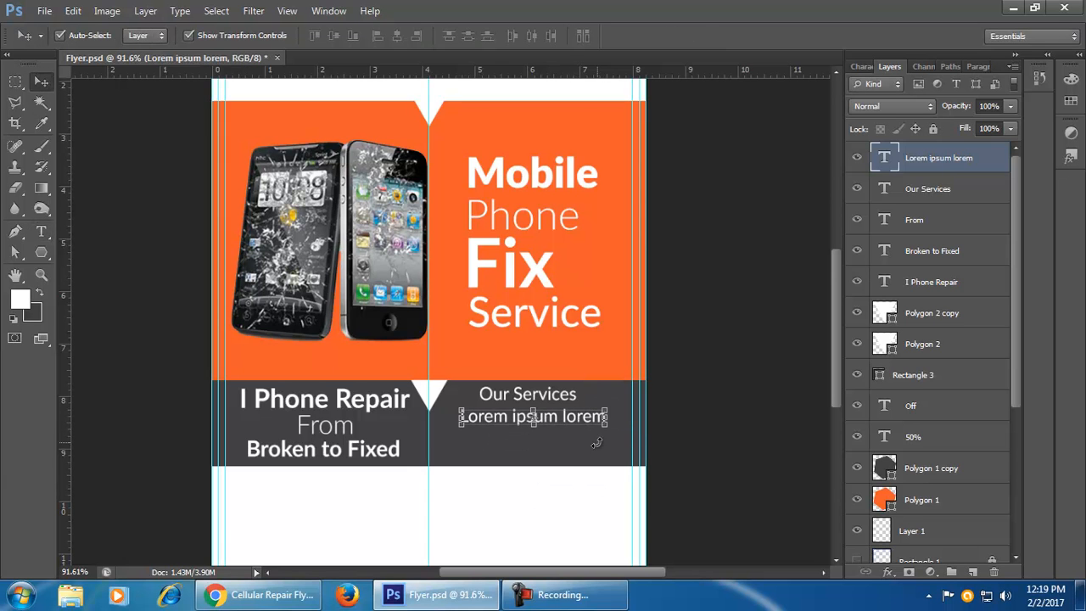
# - Duplicate the "Lorem ipsum lorem" line twice and stack the three lines with even spacing in the gray band
pyautogui.scroll(3, 599, 441)
pyautogui.moveTo(509, 446); pyautogui.dragTo(622, 371)
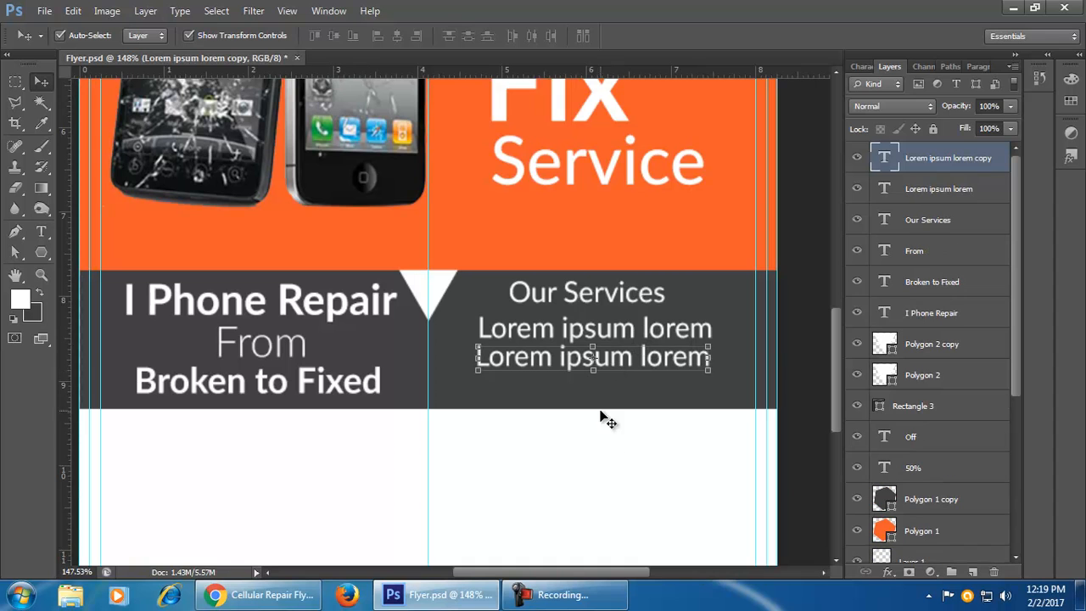
pyautogui.click(618, 341)
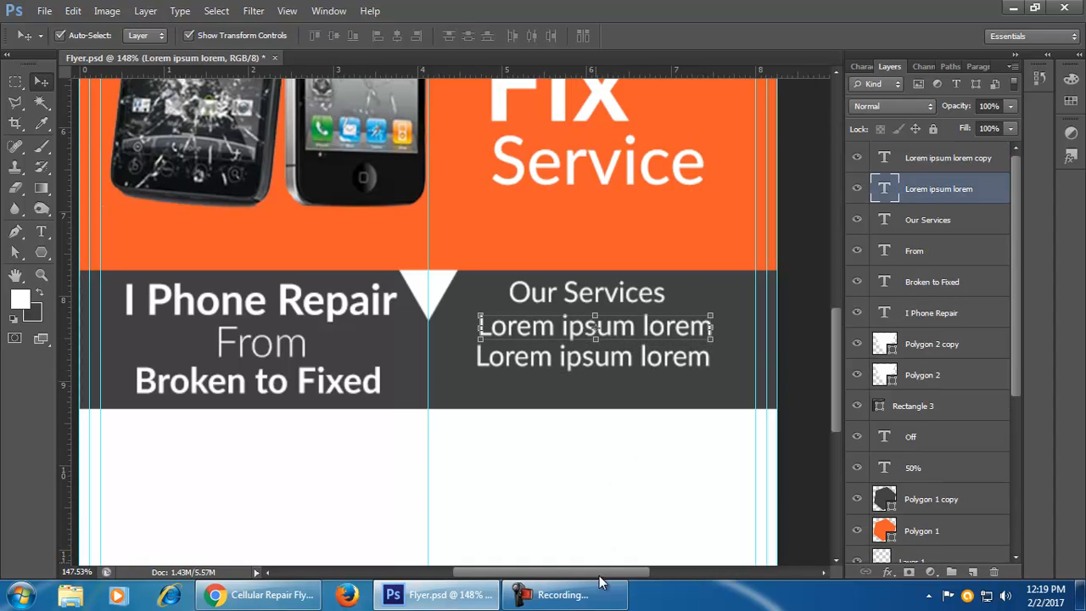
pyautogui.moveTo(636, 370); pyautogui.dragTo(638, 405)
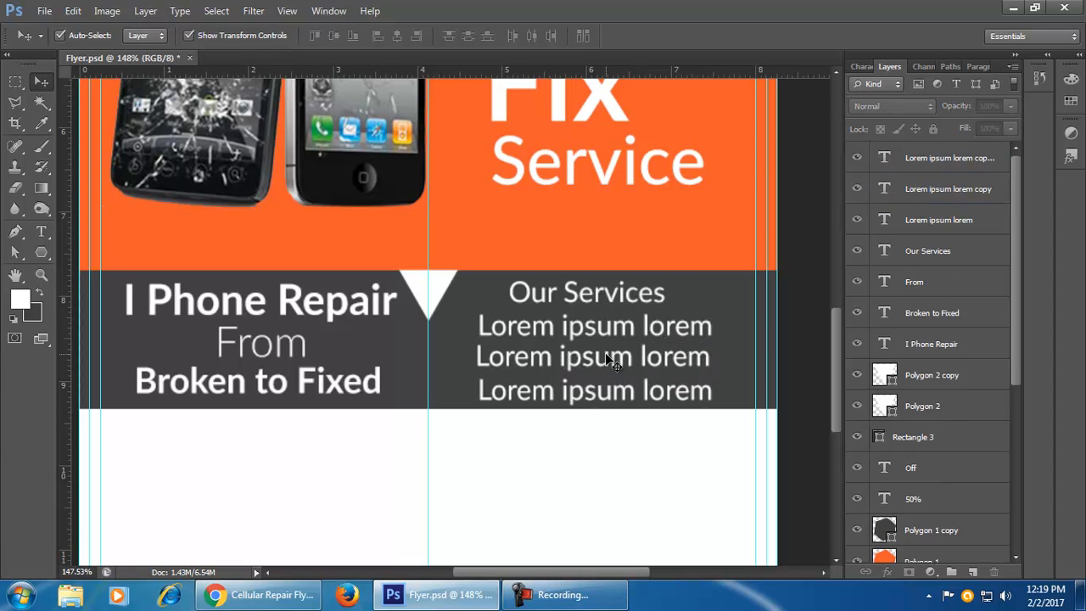
pyautogui.click(611, 363)
pyautogui.click(642, 475)
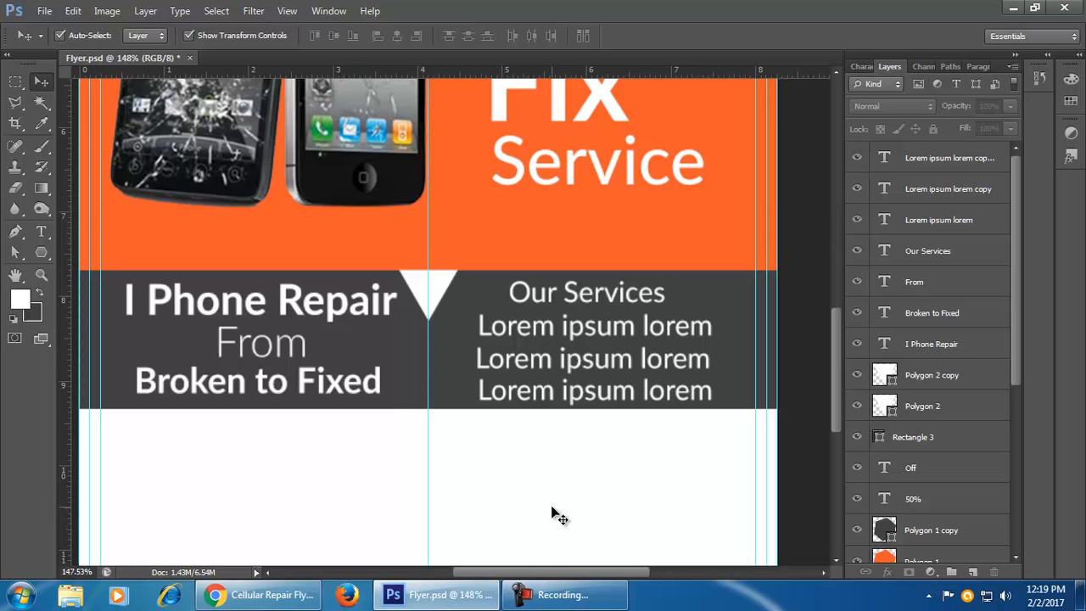
# - Nudge "Our Services" up toward the gray band's upper edge to separate it from the lines below
pyautogui.click(628, 297)
pyautogui.press('Up')
pyautogui.press('Up')
pyautogui.press('Up')
pyautogui.press('Up')
pyautogui.press('Up')
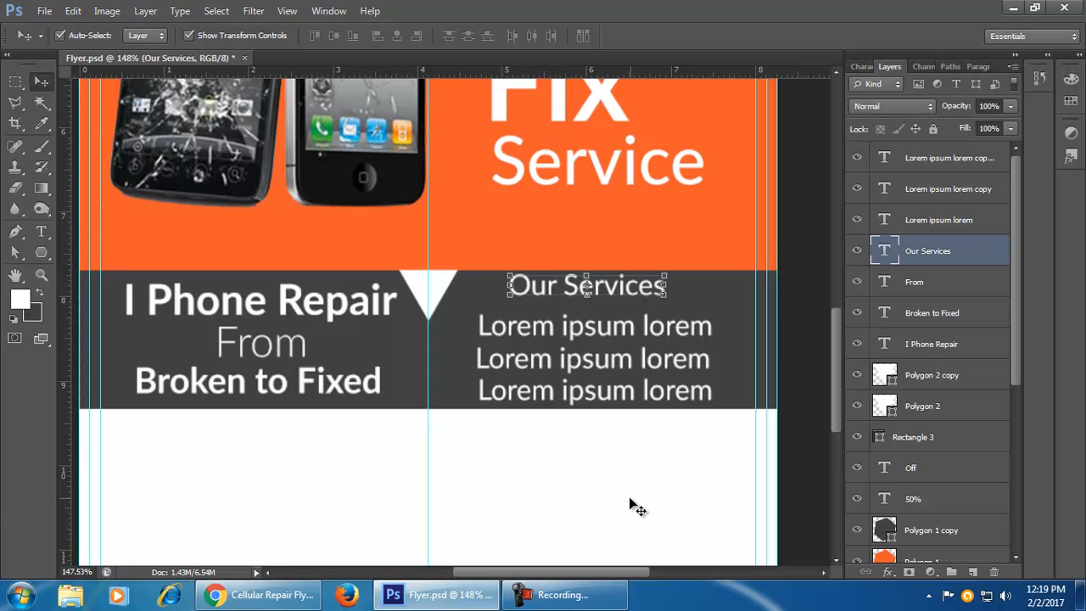
pyautogui.click(636, 504)
pyautogui.click(609, 300)
pyautogui.press('Down')
pyautogui.click(601, 483)
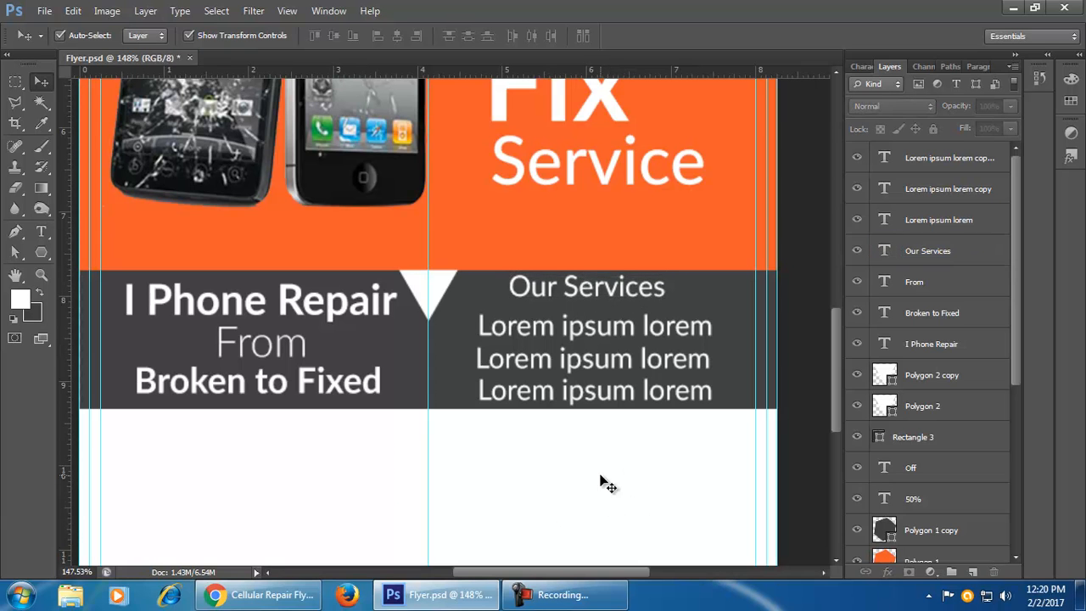
# - Nudge the first "Lorem ipsum lorem" line up slightly and change its font style to Hairline
pyautogui.click(614, 323)
pyautogui.press('Up')
pyautogui.press('Up')
pyautogui.doubleClick(880, 228)
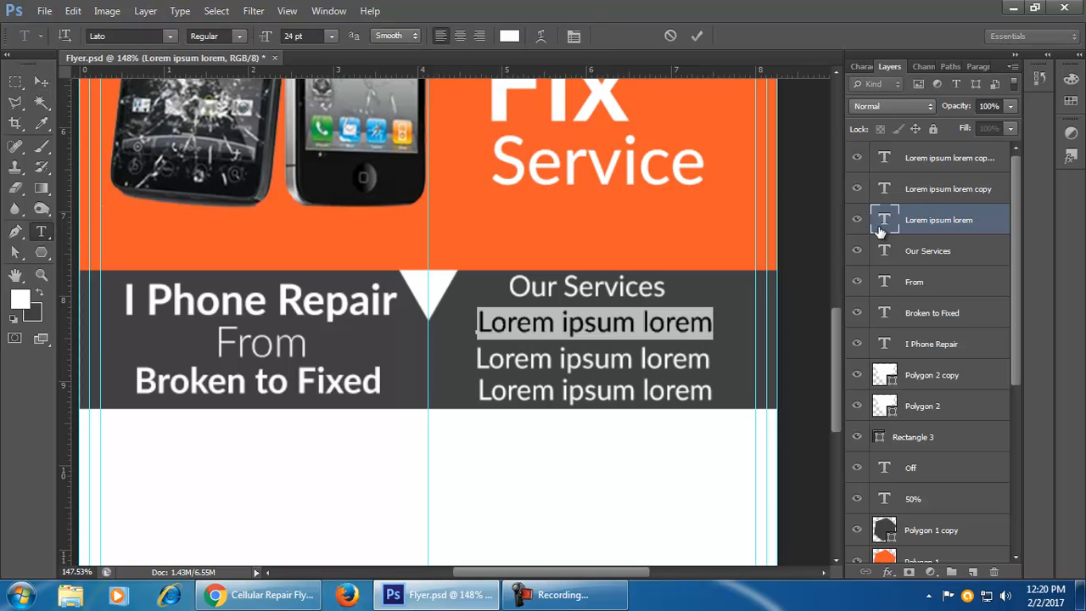
pyautogui.click(239, 37)
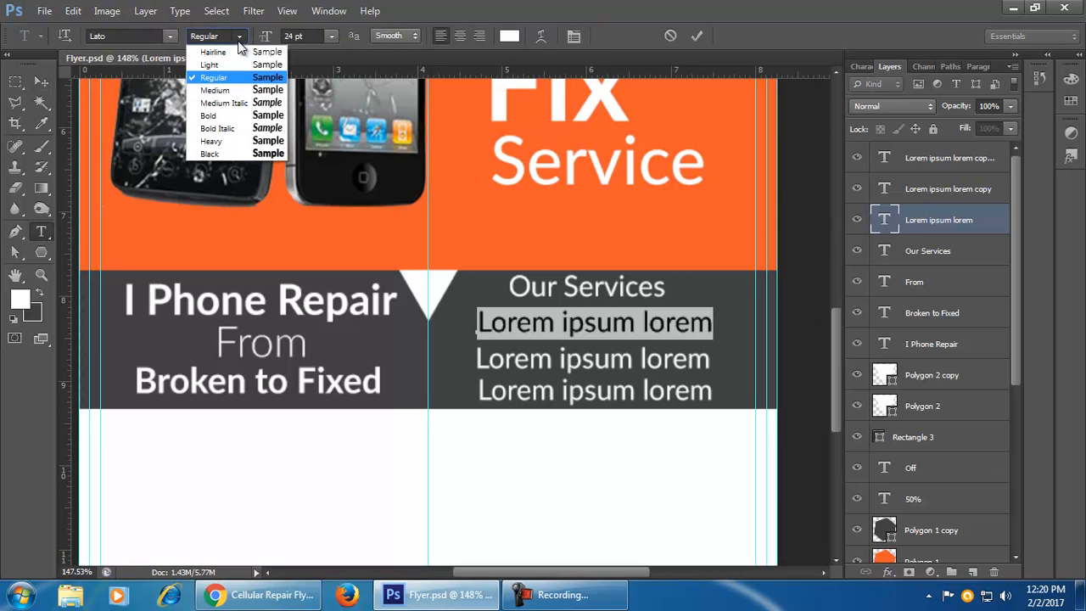
pyautogui.click(238, 52)
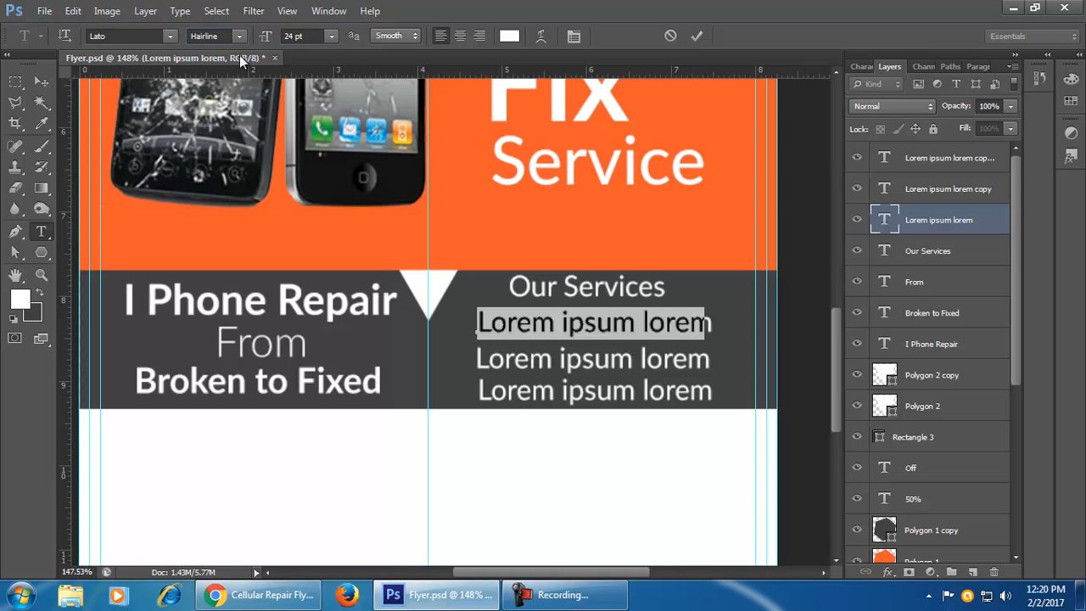
pyautogui.click(696, 36)
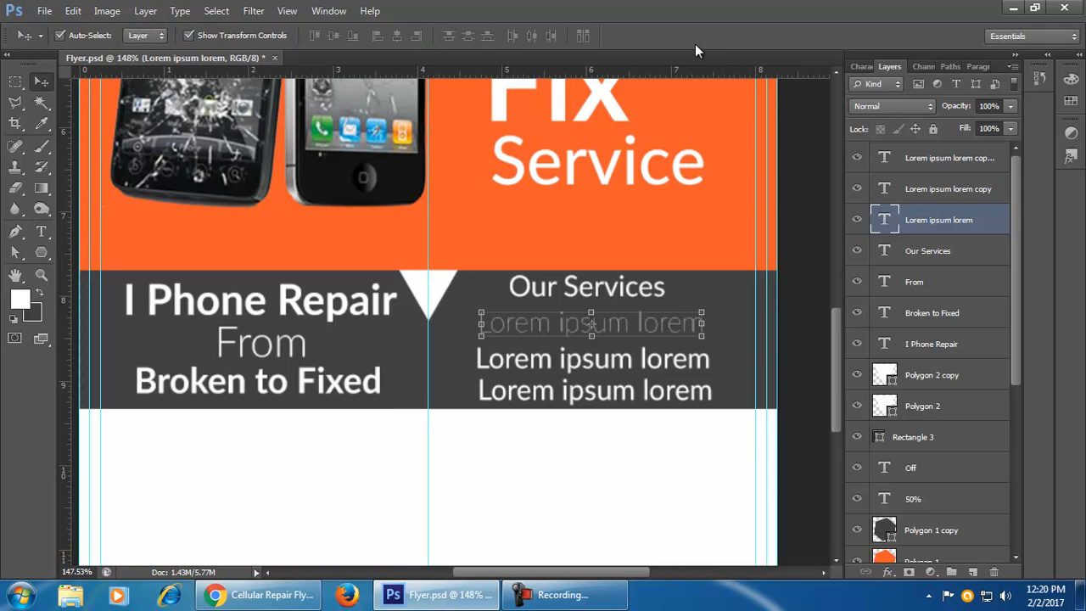
pyautogui.click(674, 468)
# - Change the font style of the second "Lorem ipsum lorem" line to Hairline
pyautogui.click(868, 201)
pyautogui.doubleClick(885, 187)
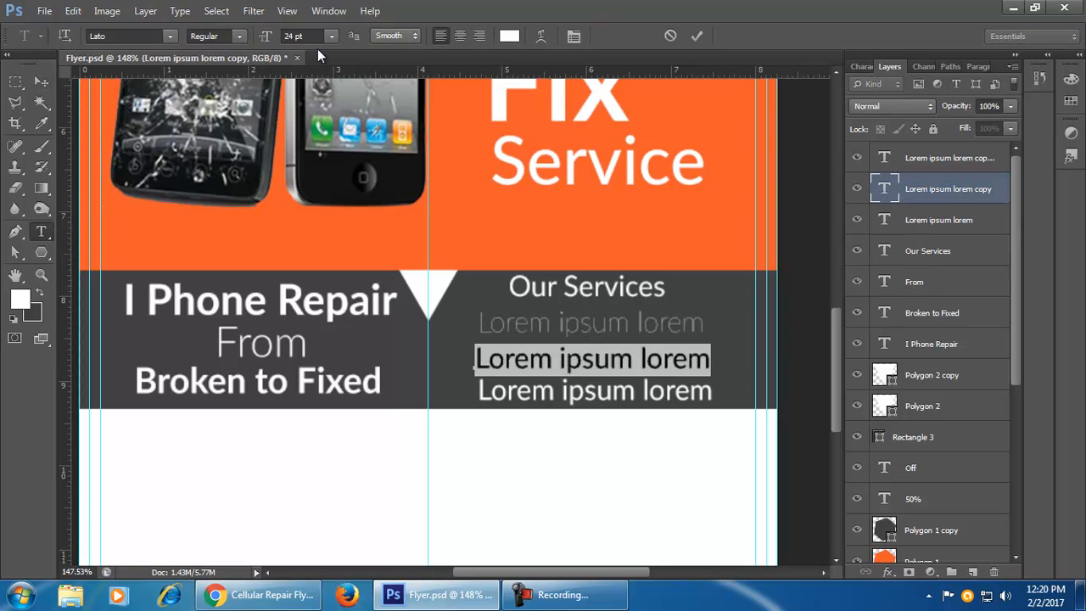
pyautogui.click(251, 35)
pyautogui.click(598, 242)
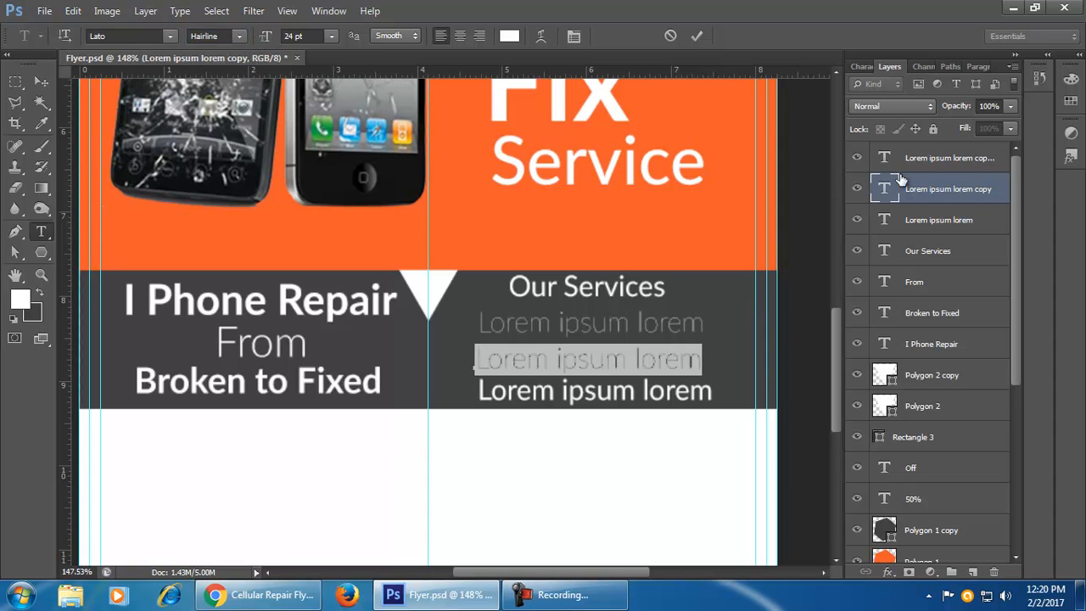
pyautogui.doubleClick(884, 220)
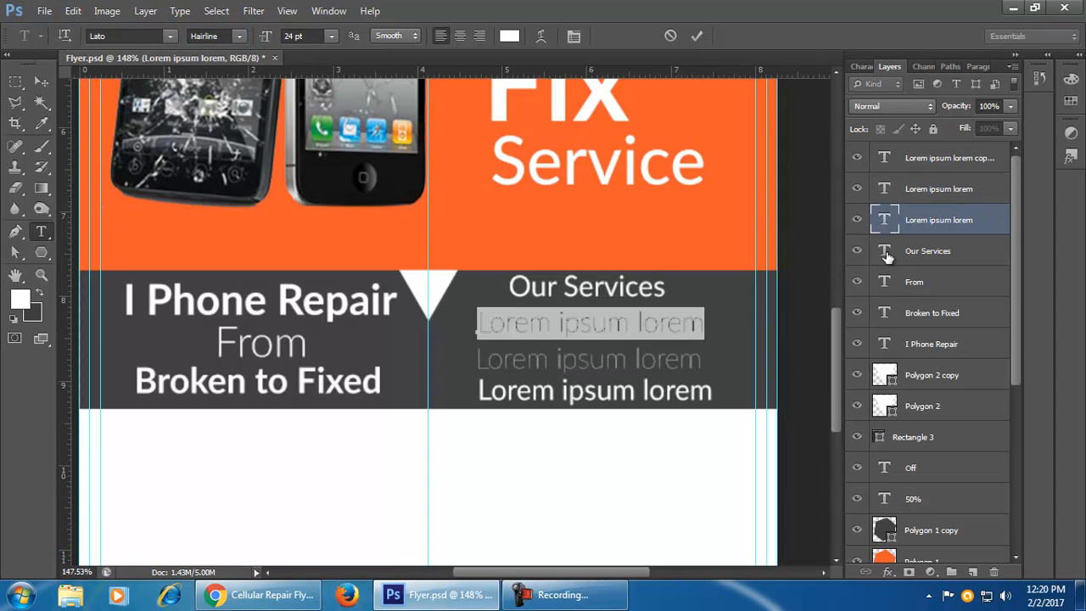
pyautogui.doubleClick(885, 251)
# - Change the font style of the third "Lorem ipsum lorem" line to Hairline
pyautogui.doubleClick(884, 158)
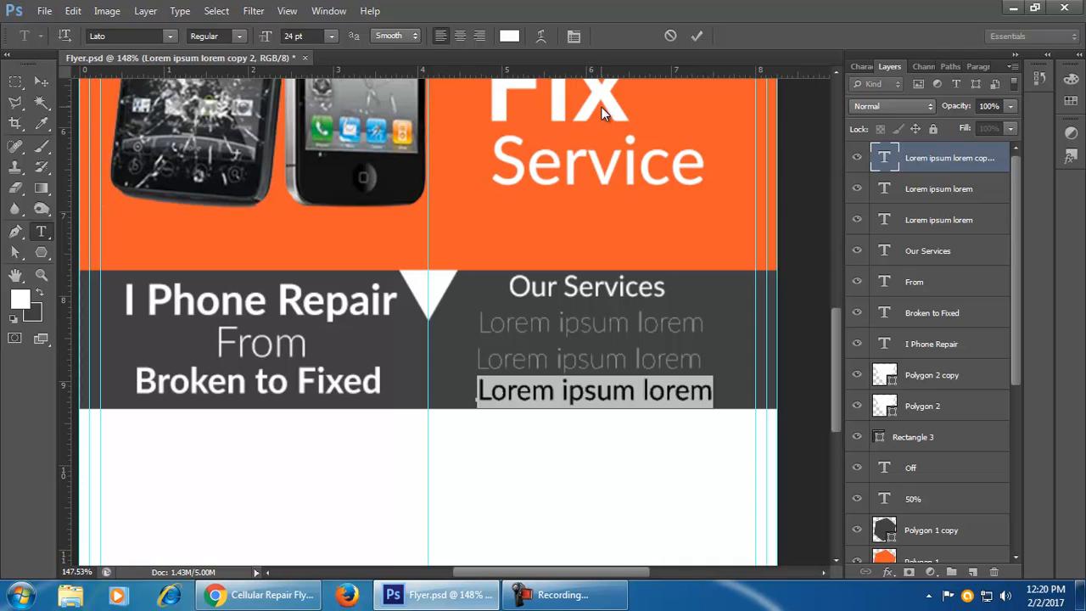
pyautogui.click(239, 38)
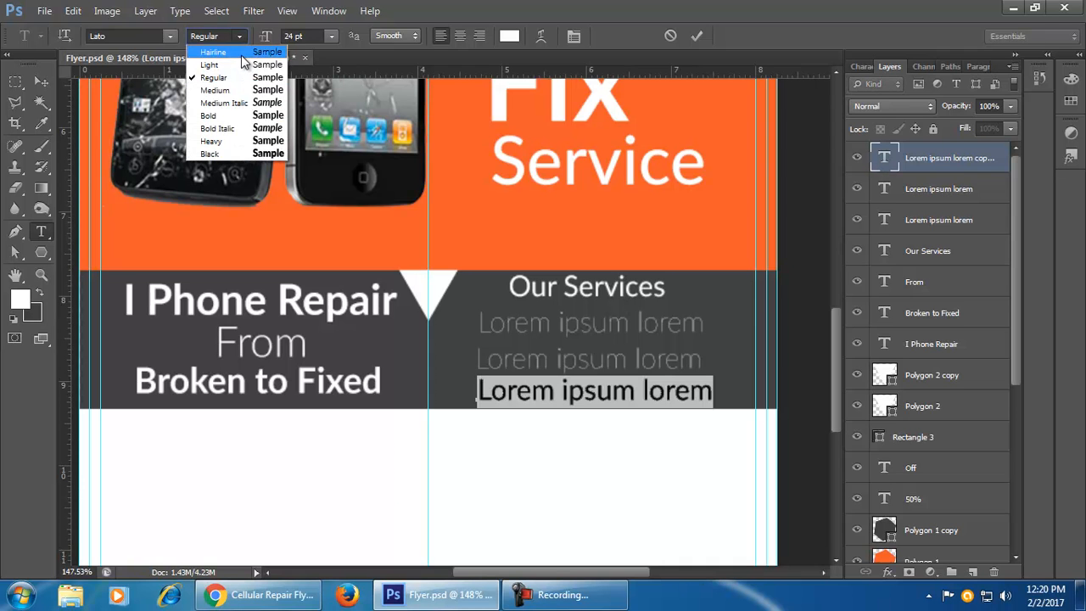
pyautogui.click(242, 54)
pyautogui.click(41, 82)
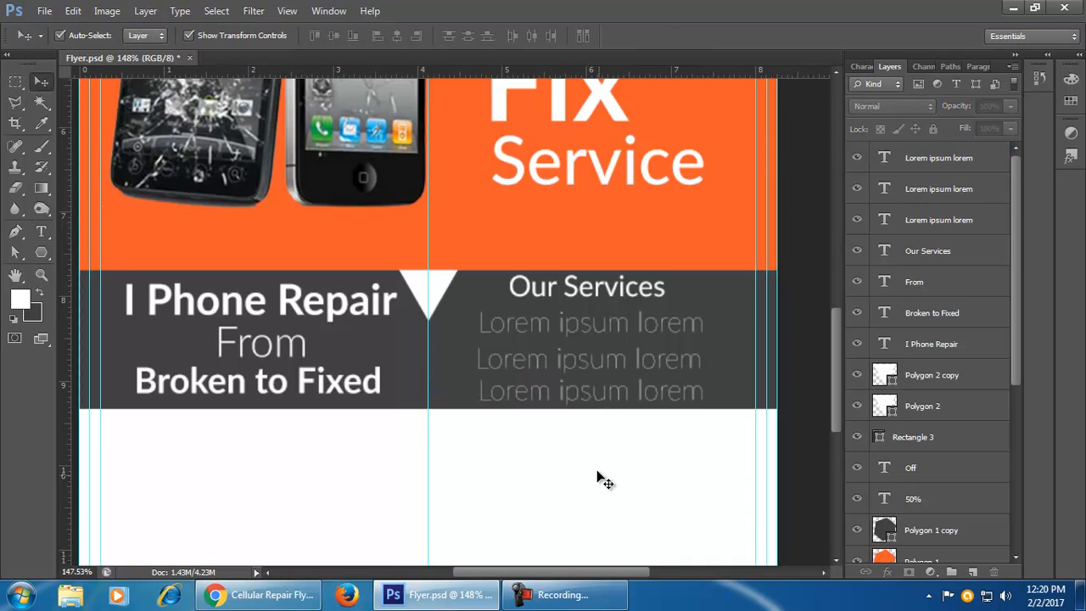
# - Nudge the third "Lorem ipsum lorem" line into alignment with the second, and move the first and second lines up slightly
pyautogui.click(570, 392)
pyautogui.click(594, 480)
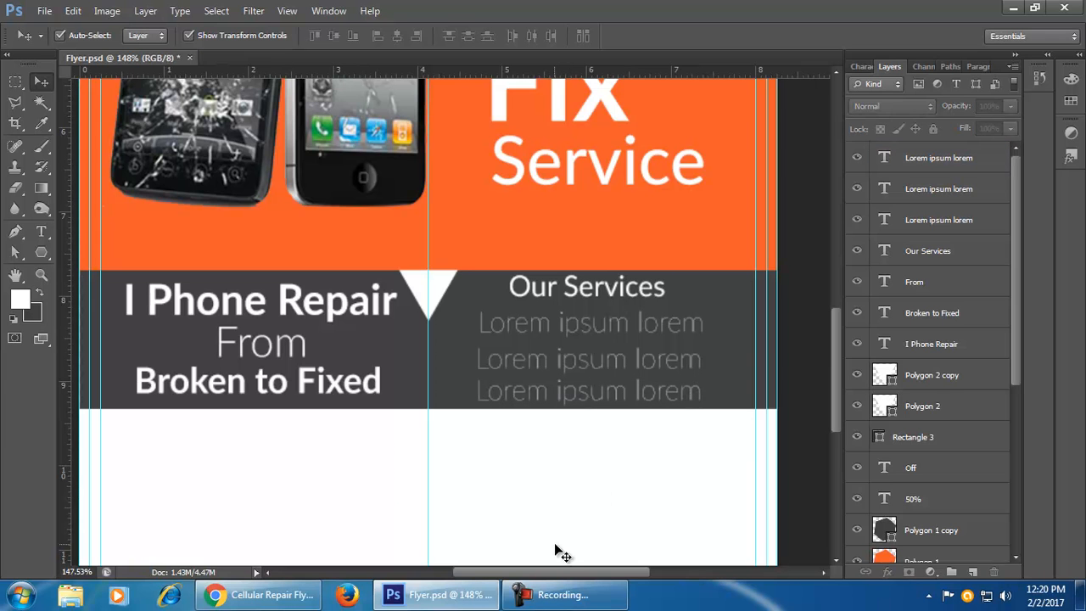
pyautogui.moveTo(617, 330); pyautogui.dragTo(614, 325)
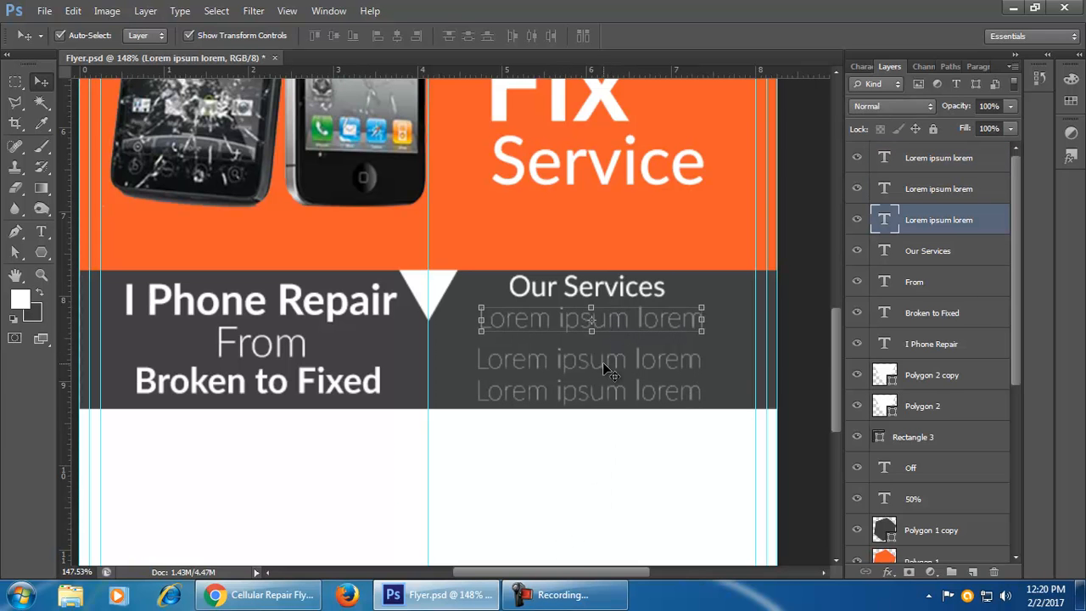
pyautogui.click(607, 371)
pyautogui.press('Up')
pyautogui.press('Up')
pyautogui.press('Up')
pyautogui.click(621, 399)
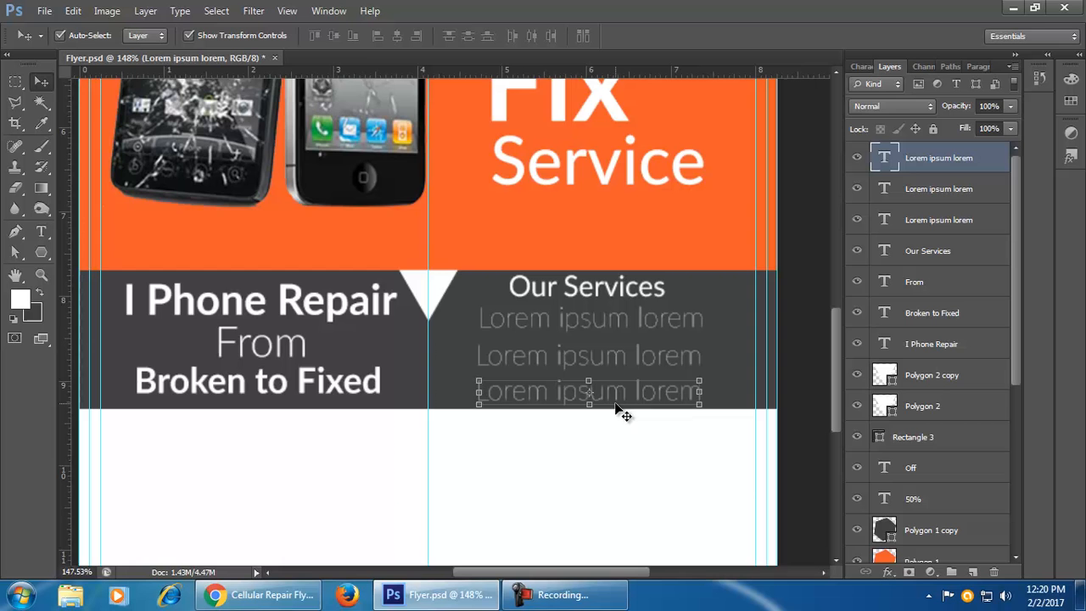
pyautogui.click(614, 463)
# - Change the font style of the first "Lorem ipsum lorem" line to Light
pyautogui.scroll(-5, 541, 457)
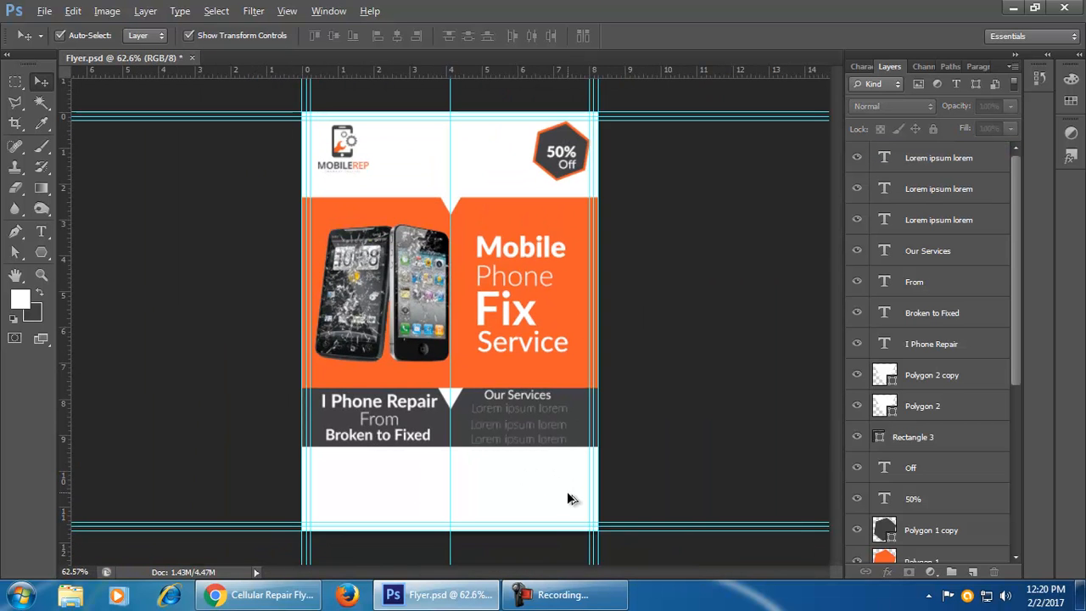
pyautogui.scroll(5, 567, 493)
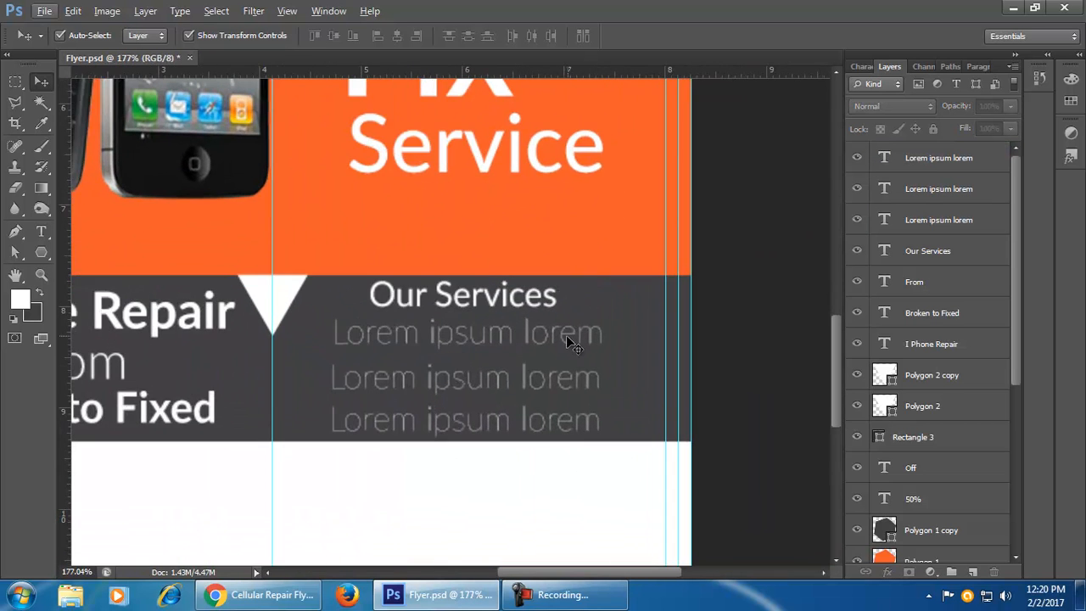
pyautogui.click(565, 337)
pyautogui.doubleClick(887, 221)
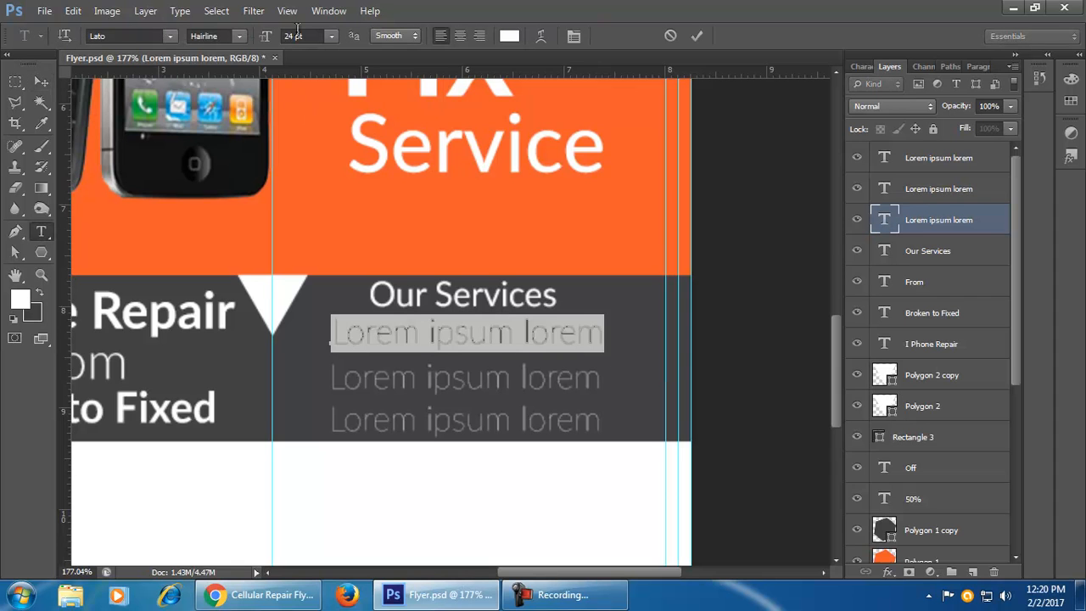
pyautogui.click(241, 36)
pyautogui.click(214, 62)
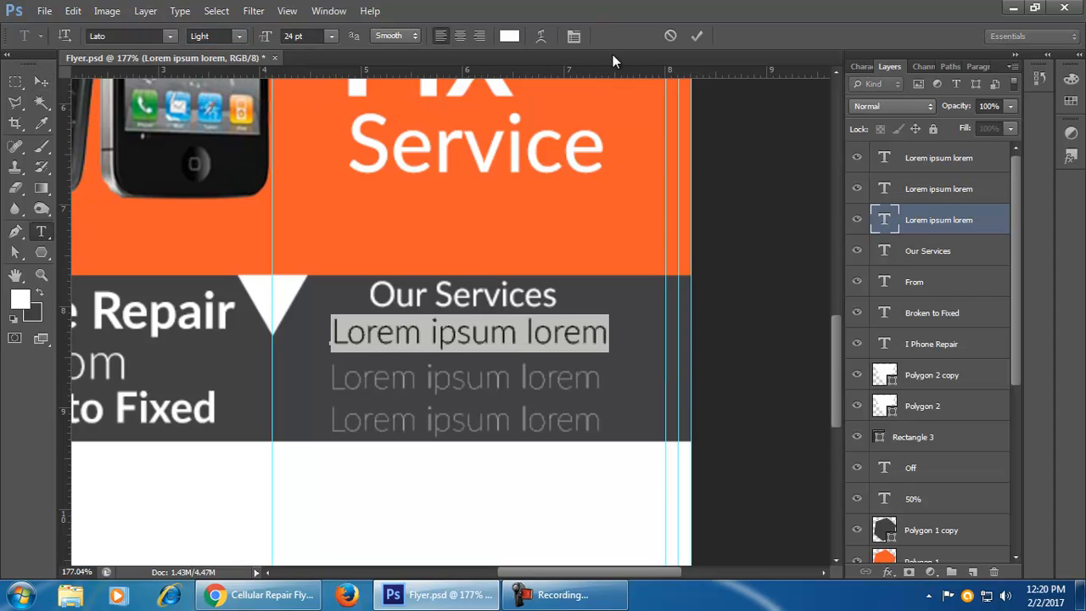
pyautogui.click(696, 36)
# - Change the font style of the second "Lorem ipsum lorem" line to Light
pyautogui.keyDown('ctrl'); pyautogui.click(560, 384); pyautogui.keyUp('ctrl')
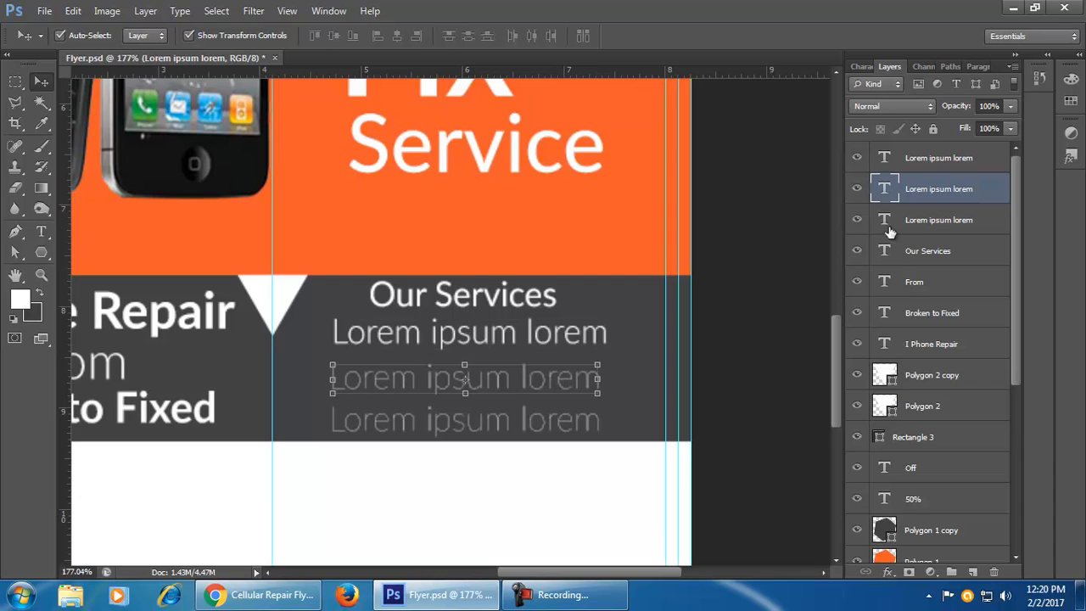
pyautogui.doubleClick(885, 189)
pyautogui.click(240, 36)
pyautogui.click(238, 62)
pyautogui.click(695, 36)
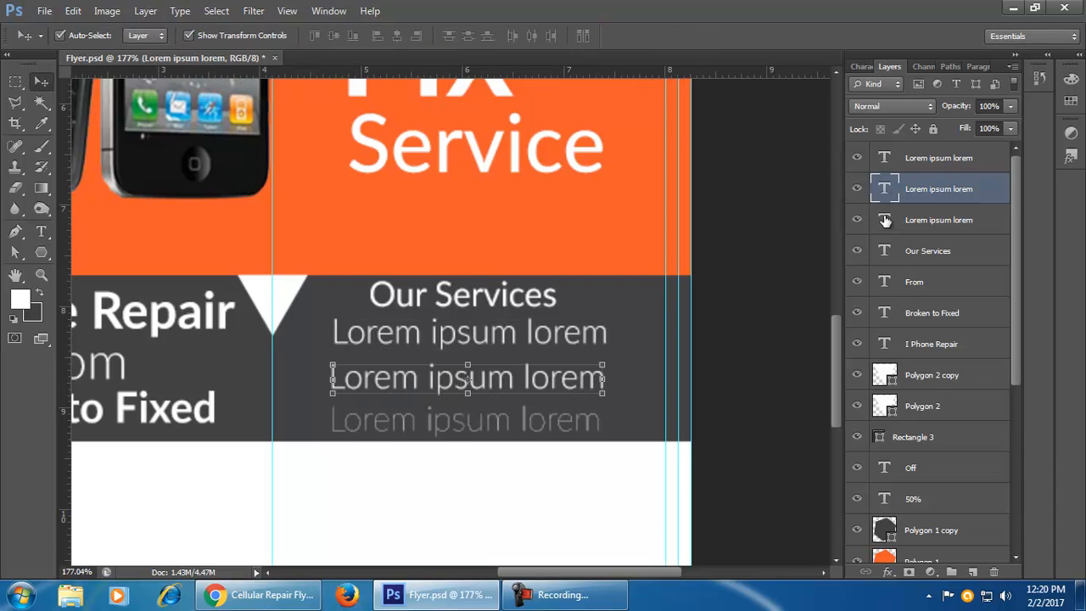
# - Change the font style of the third "Lorem ipsum lorem" line to Light
pyautogui.doubleClick(884, 220)
pyautogui.doubleClick(885, 158)
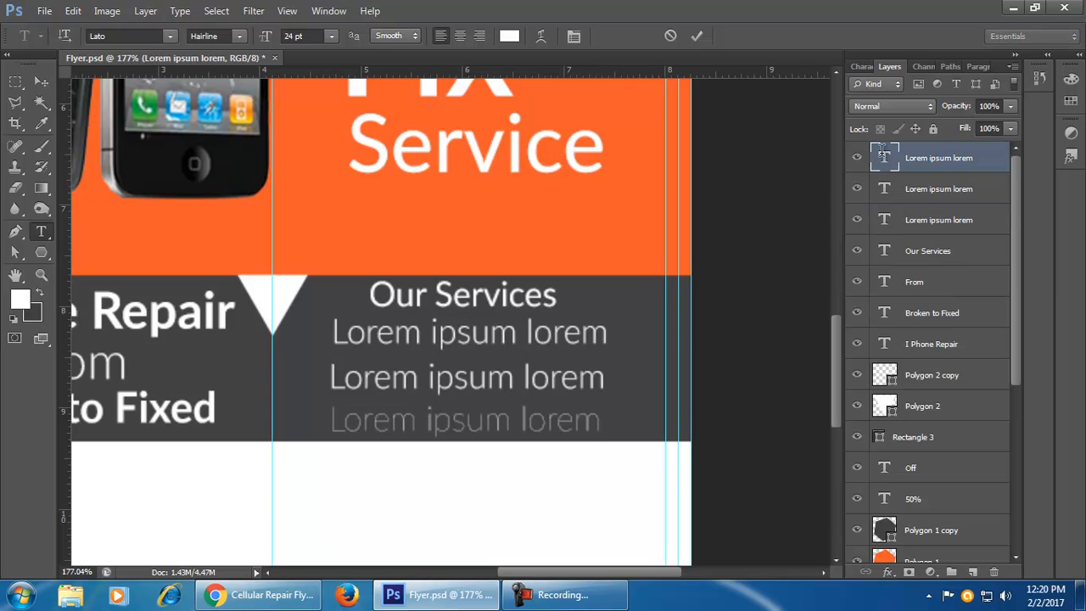
pyautogui.click(238, 38)
pyautogui.click(238, 62)
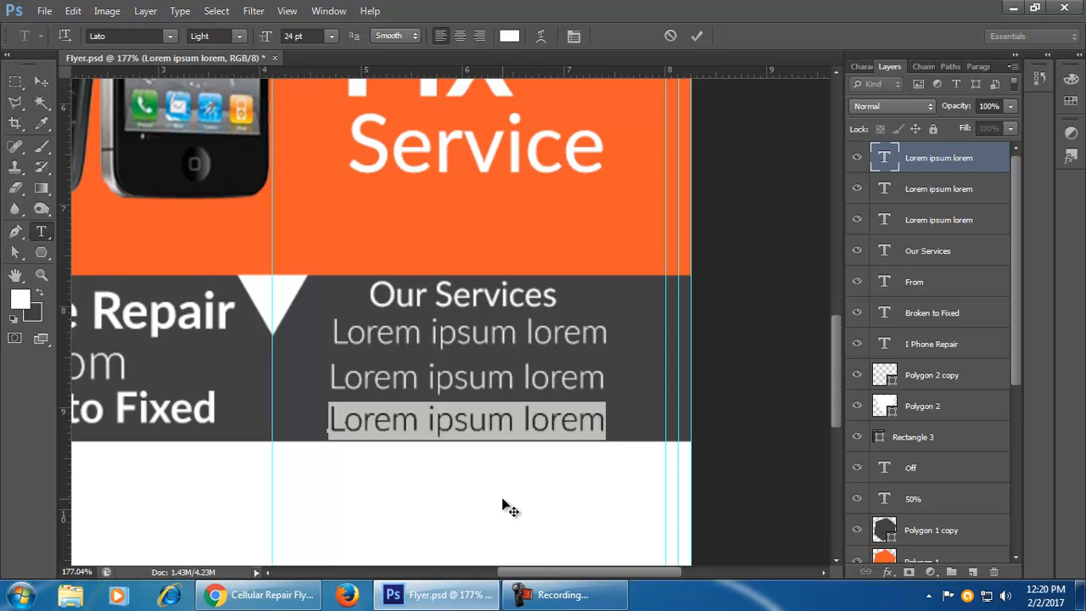
pyautogui.click(40, 83)
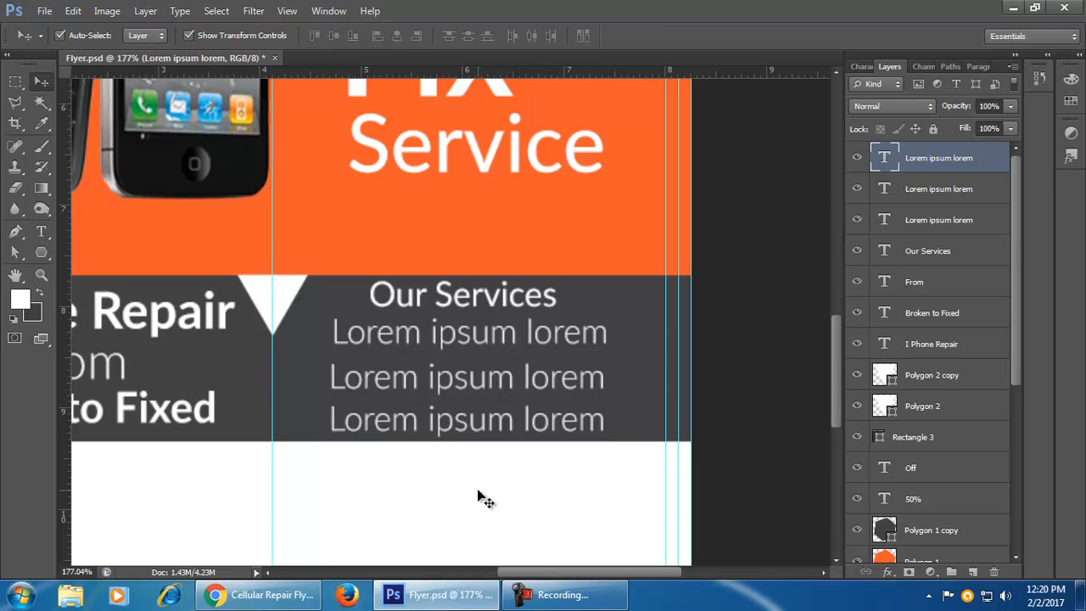
# - Recolor the "Our Services" heading with the orange (#f25a2b) sampled from the flyer's orange band
pyautogui.click(526, 297)
pyautogui.doubleClick(885, 251)
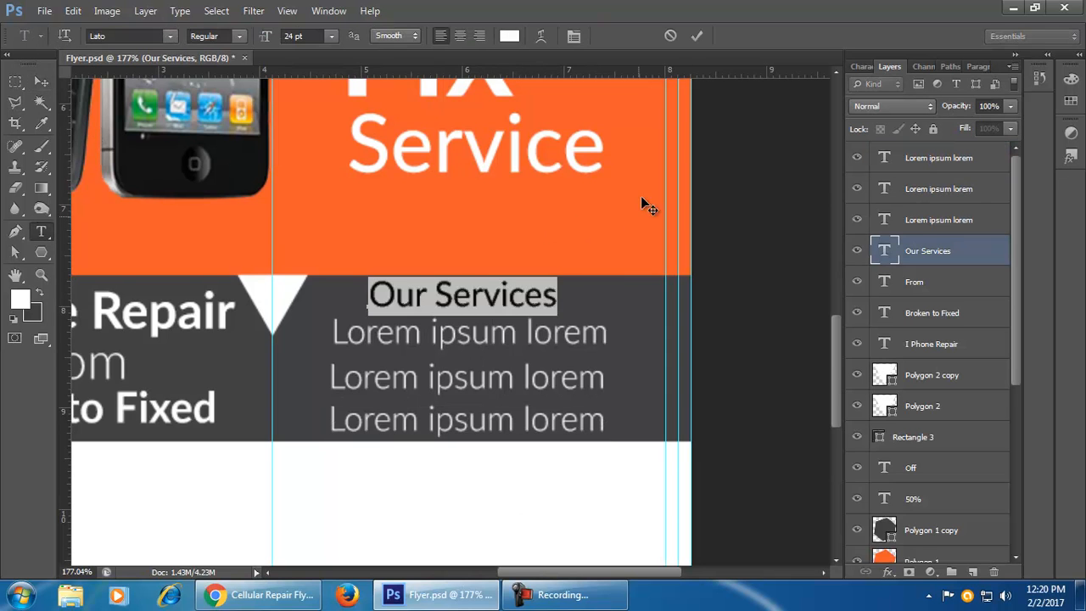
pyautogui.click(509, 37)
pyautogui.click(582, 202)
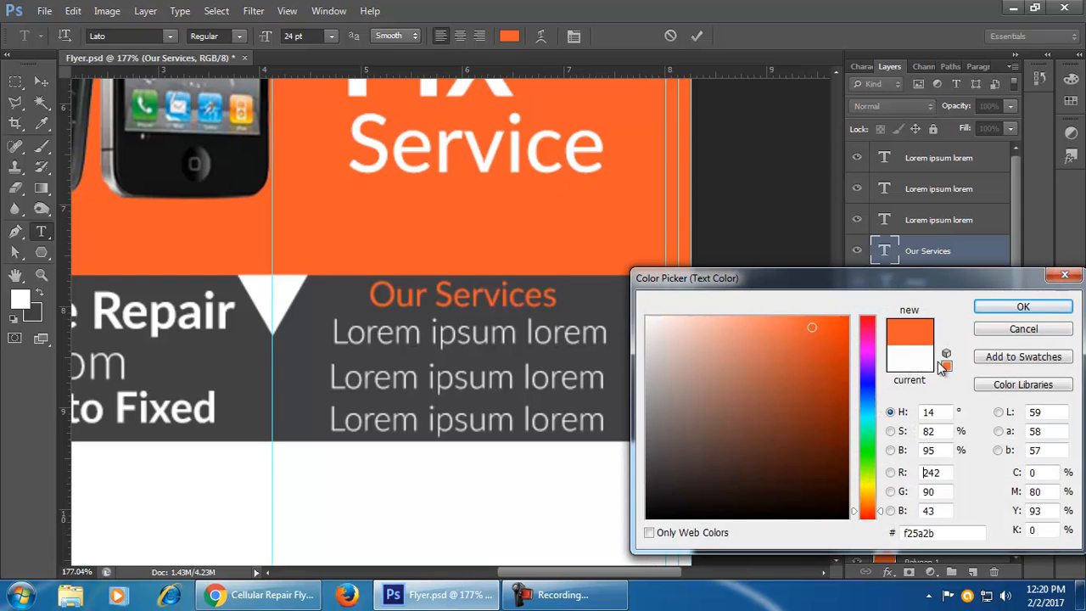
pyautogui.click(1014, 331)
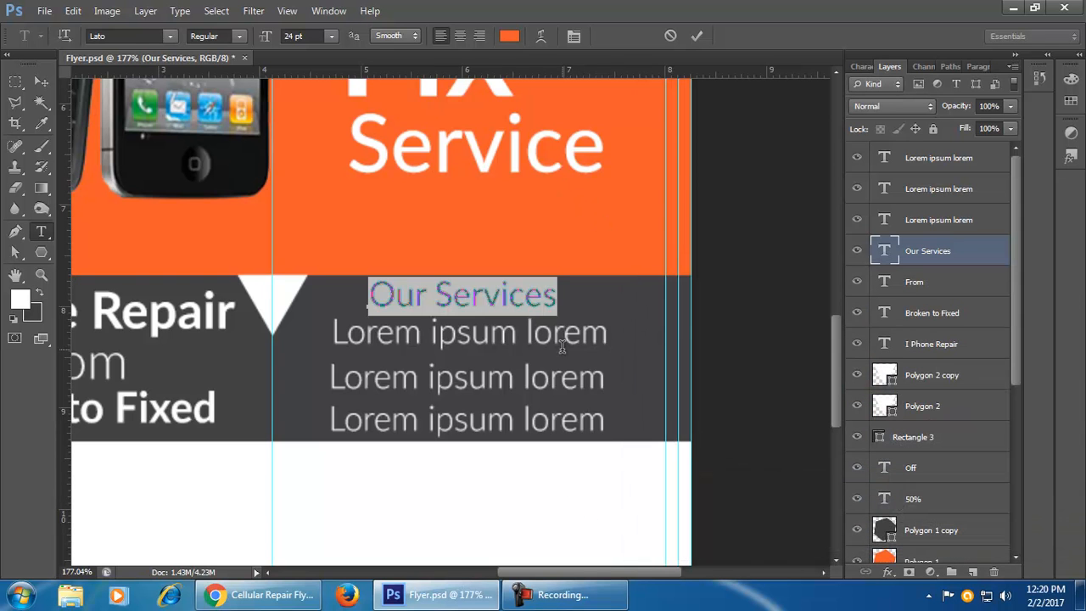
pyautogui.click(696, 36)
pyautogui.press('v')
pyautogui.click(552, 509)
pyautogui.scroll(-3, 533, 475)
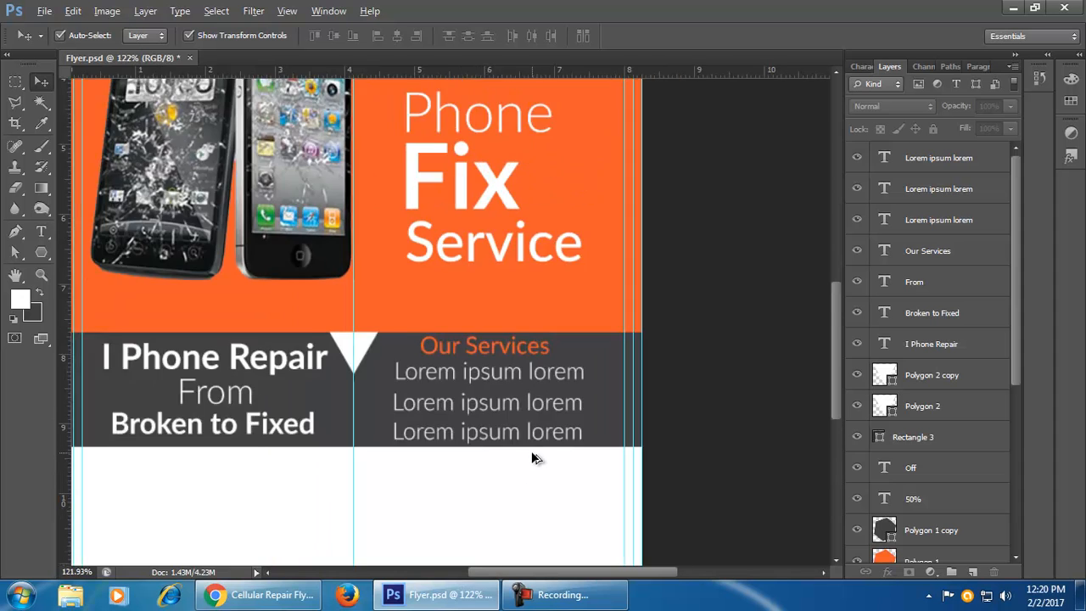
pyautogui.scroll(-1, 540, 447)
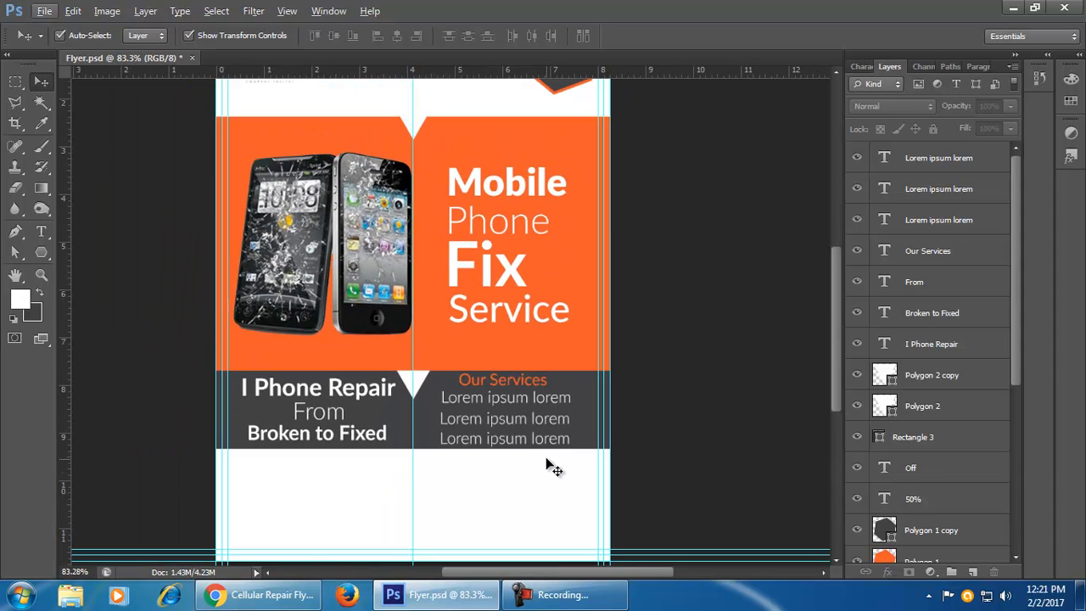
pyautogui.scroll(-1, 546, 465)
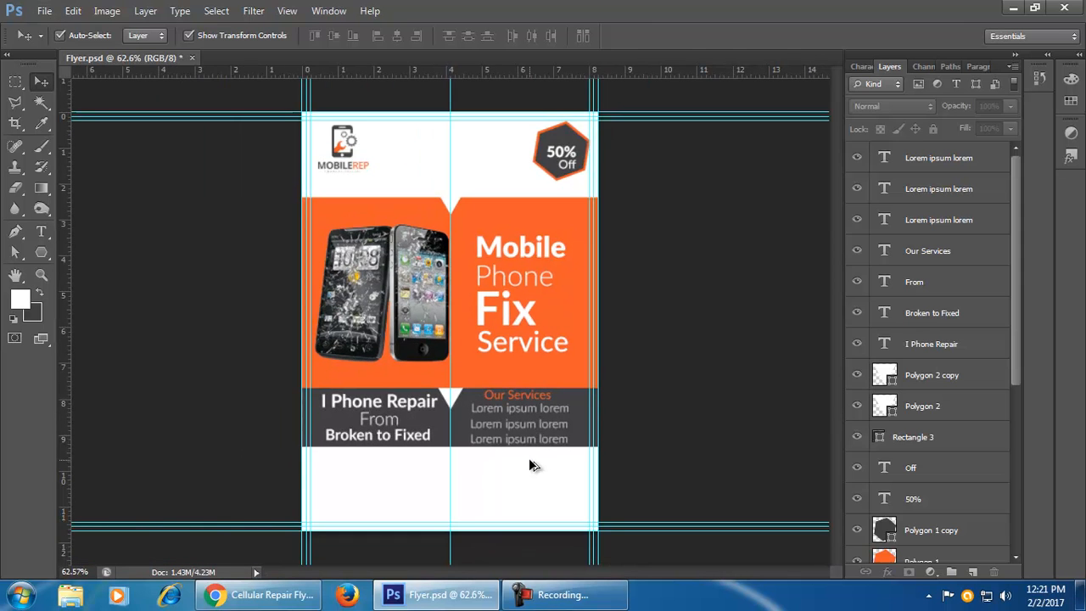
pyautogui.scroll(1, 538, 467)
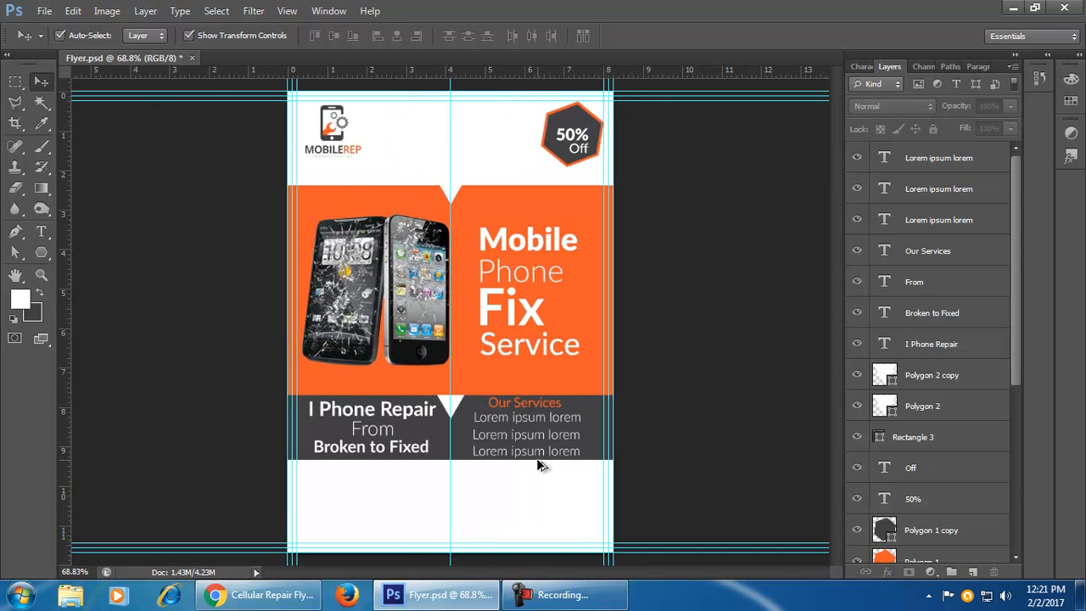
pyautogui.scroll(1, 546, 469)
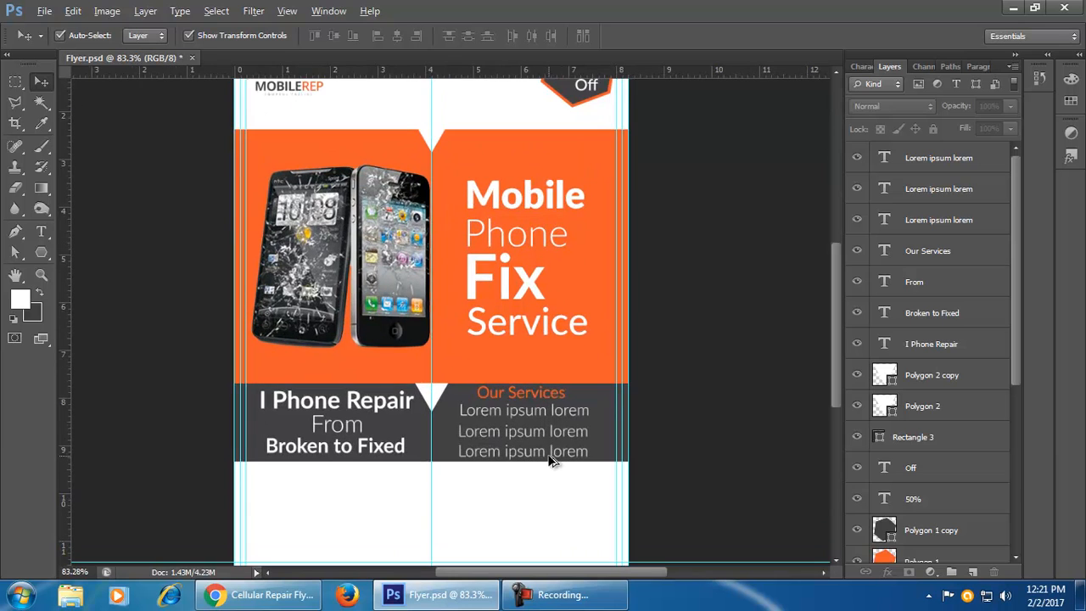
# - Try to enlarge the MOBILEREP logo to about 167% and center it in the white header
pyautogui.moveTo(611, 184); pyautogui.dragTo(609, 344)
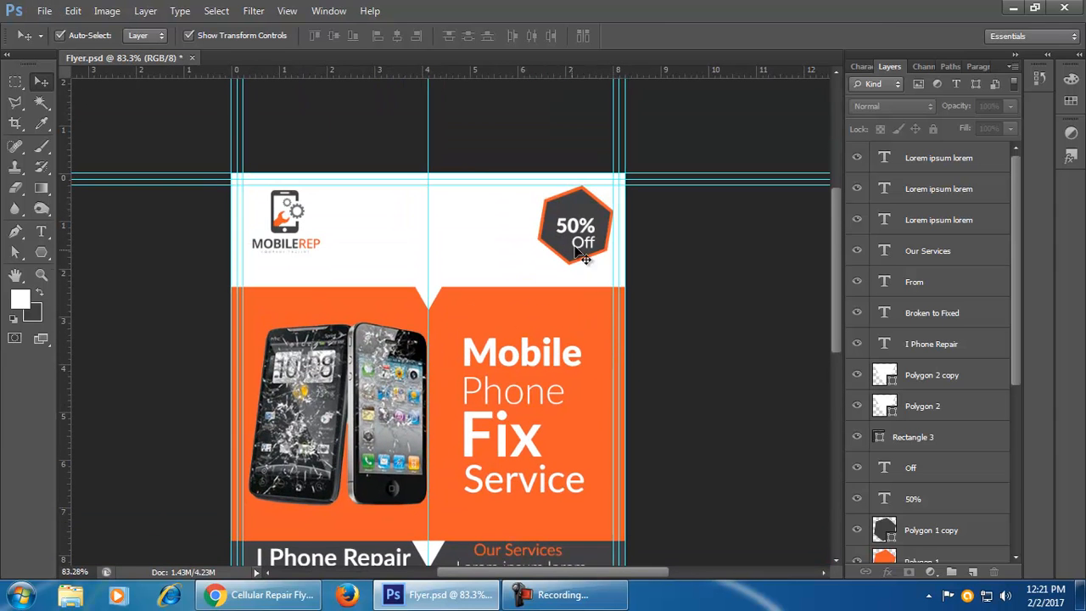
pyautogui.click(292, 239)
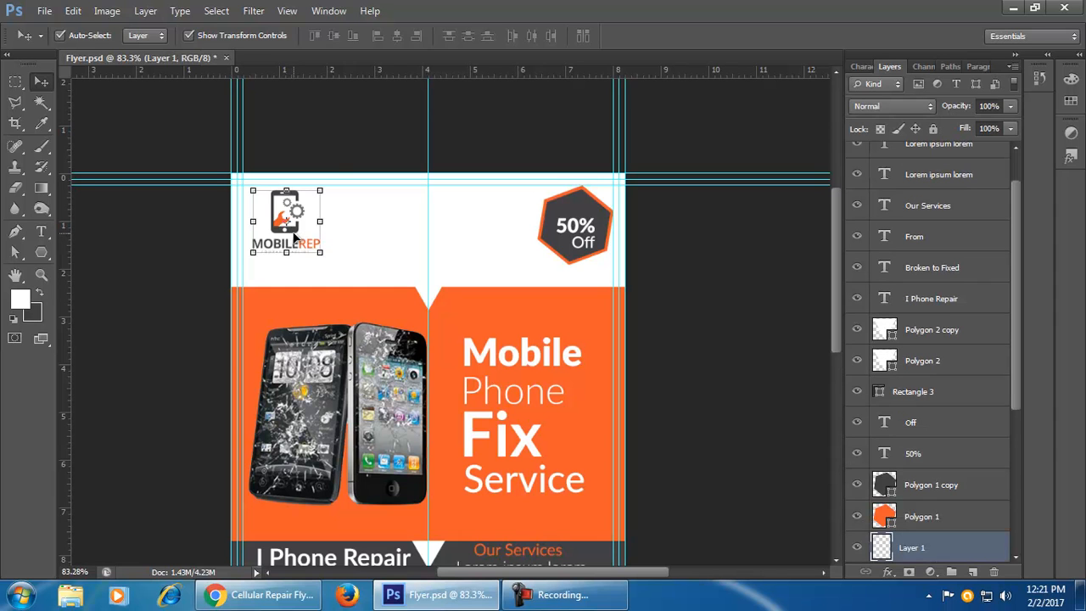
pyautogui.hotkey('ctrl', 't')
pyautogui.moveTo(326, 258); pyautogui.dragTo(449, 253)
pyautogui.click(775, 35)
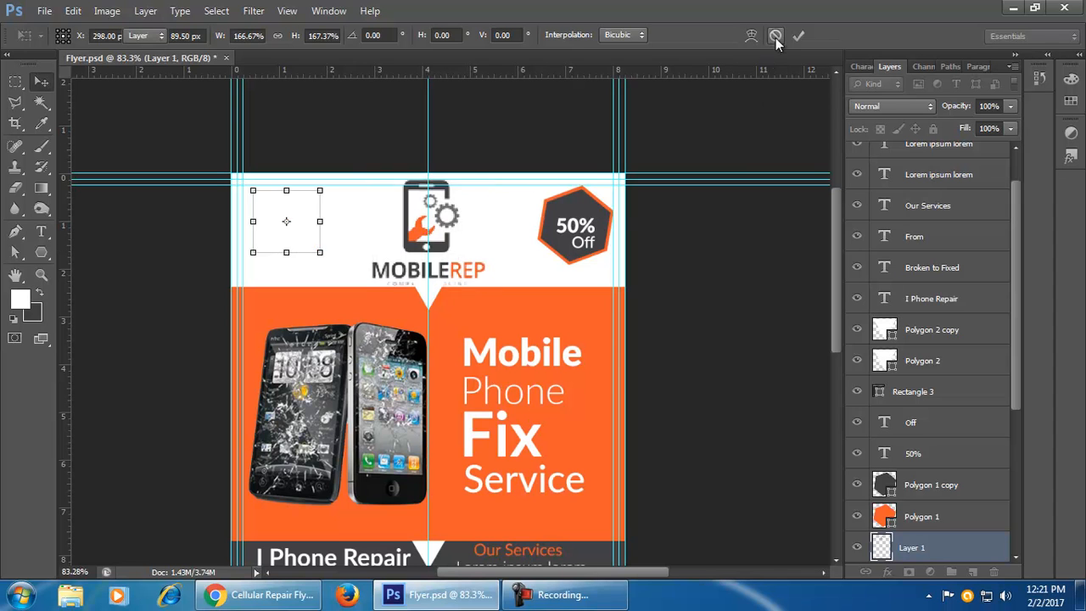
# - Switch to Chrome to compare the flyer with the reference design, and return to Photoshop
pyautogui.scroll(-3, 618, 363)
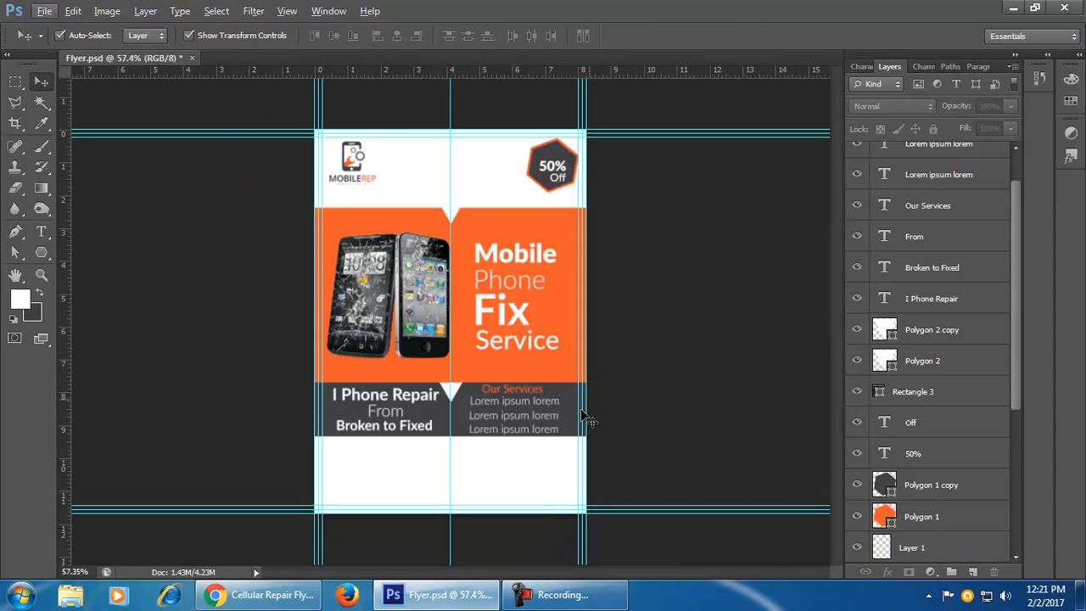
pyautogui.click(263, 599)
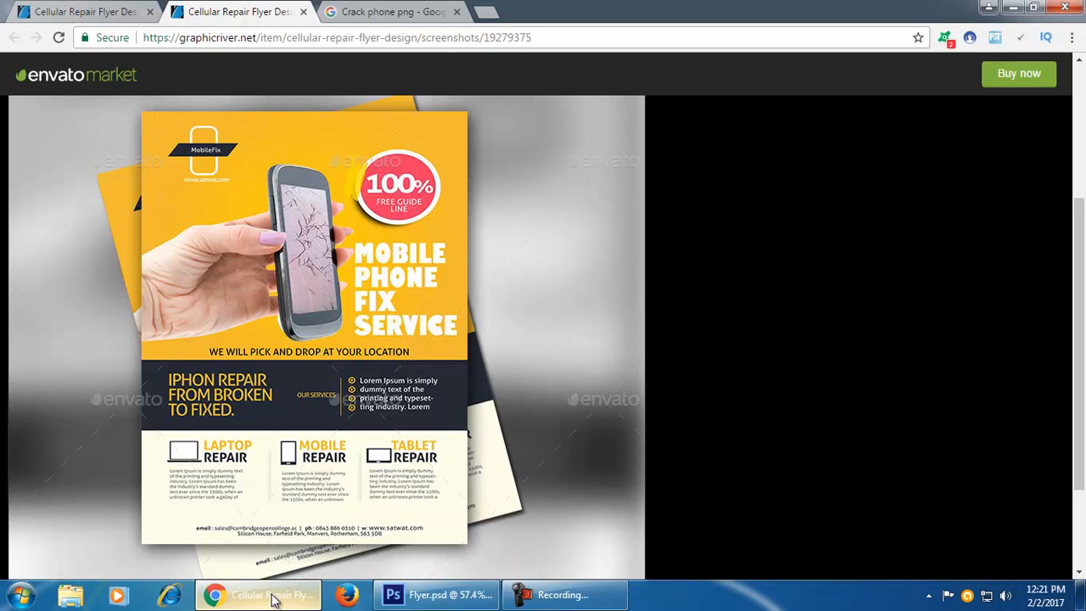
pyautogui.click(452, 597)
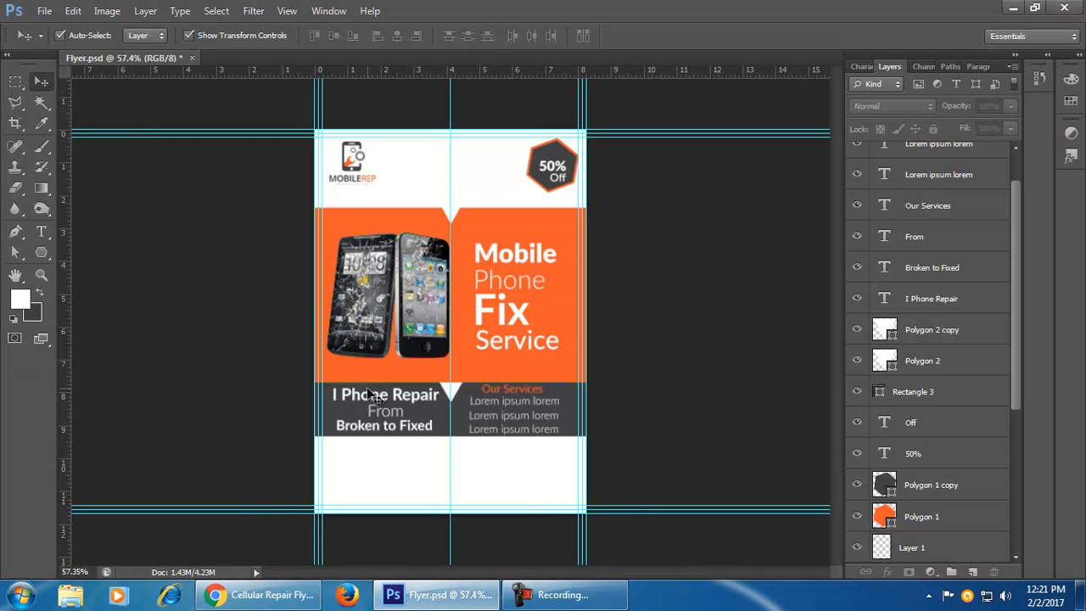
pyautogui.scroll(1, 604, 410)
pyautogui.scroll(-1, 606, 422)
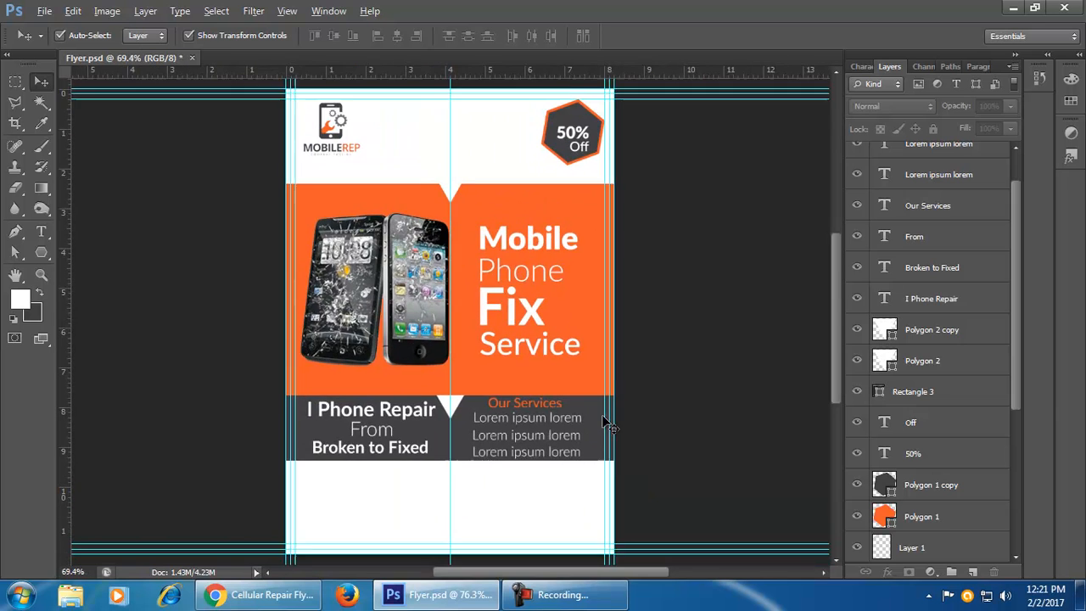
# - Switch to Chrome and check the reference flyer's print dimensions on its GraphicRiver item page
pyautogui.click(304, 596)
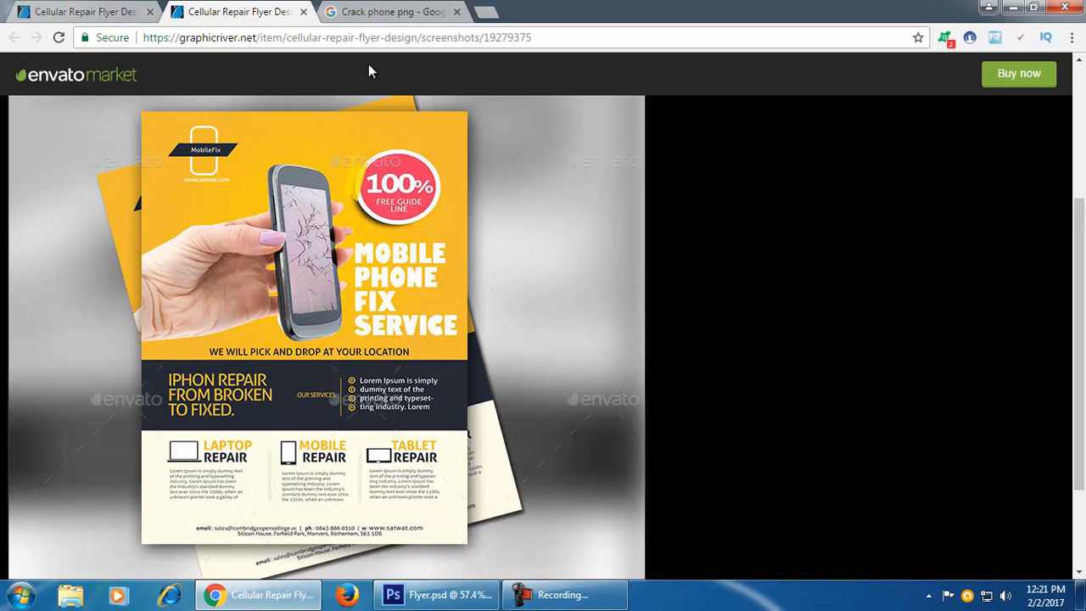
pyautogui.click(39, 8)
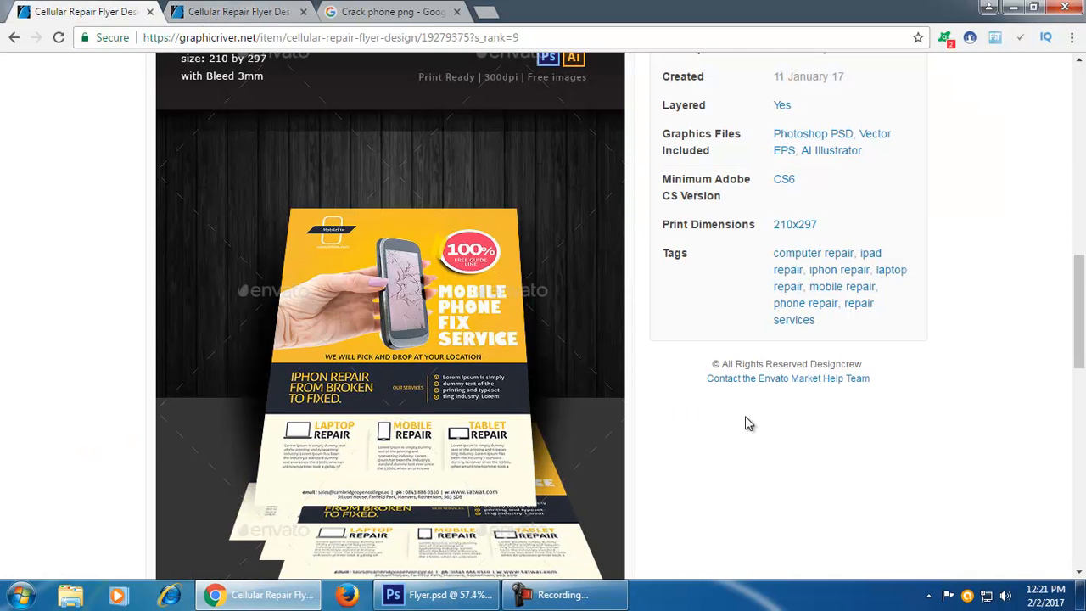
pyautogui.moveTo(772, 226); pyautogui.dragTo(820, 226)
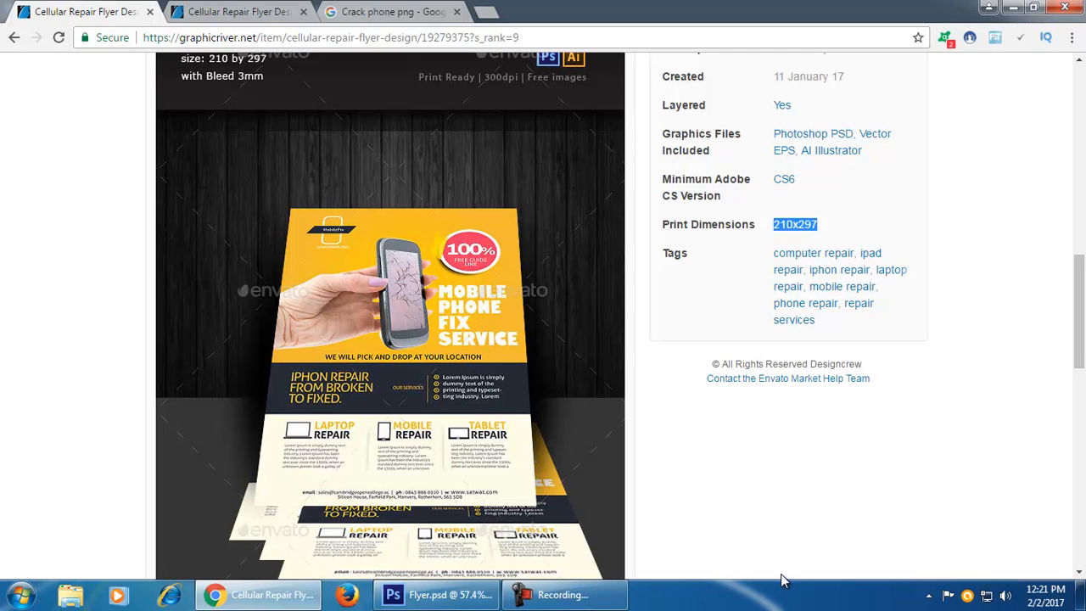
# - Return to Photoshop and check the flyer's document size in millimeters and its resolution in Image Size
pyautogui.click(441, 594)
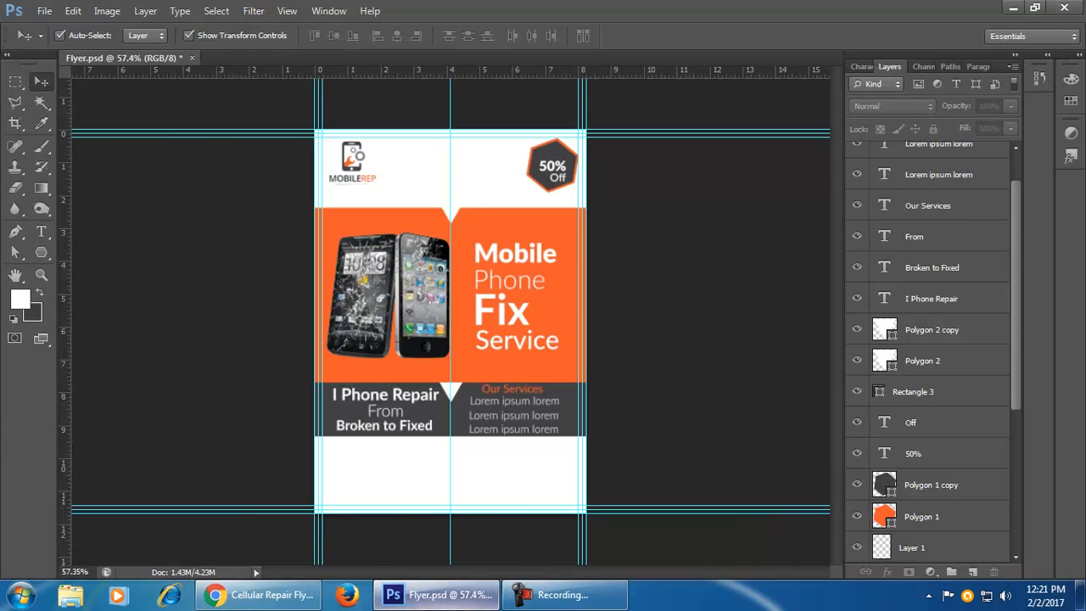
pyautogui.click(118, 17)
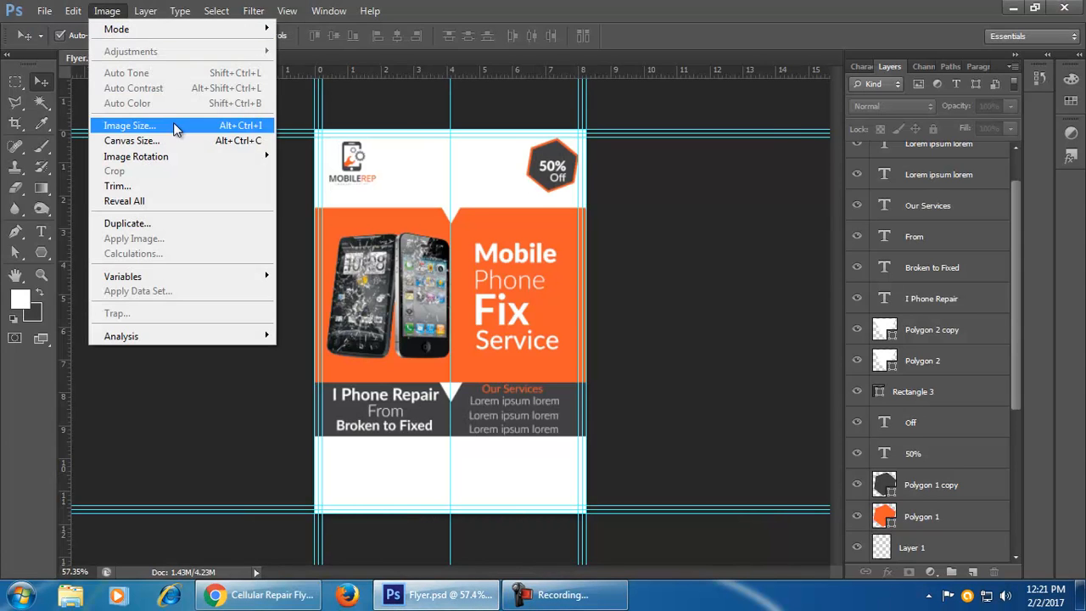
pyautogui.click(127, 126)
pyautogui.click(611, 246)
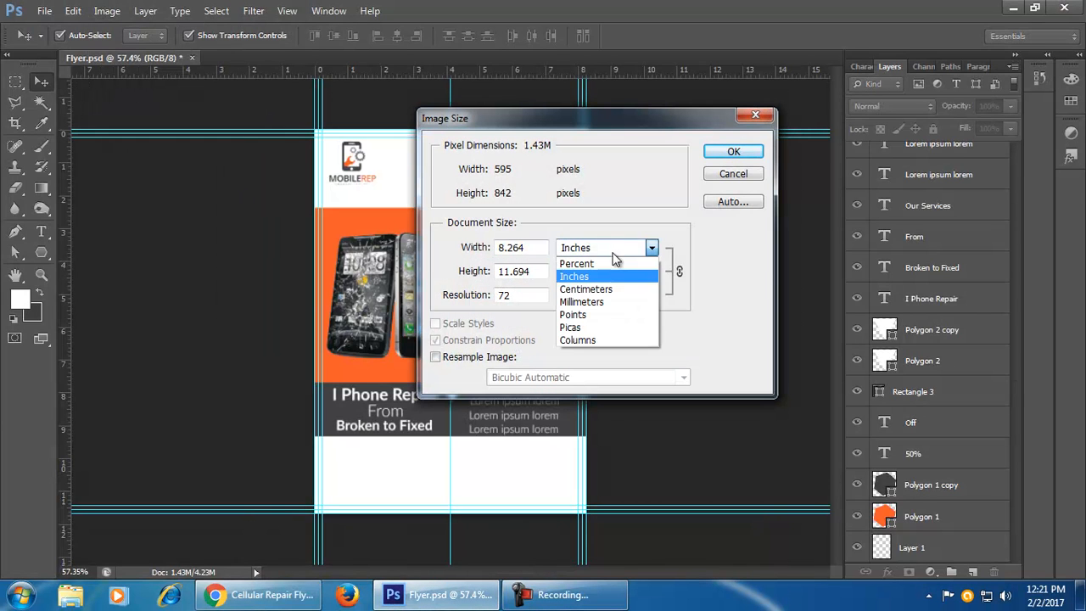
pyautogui.click(642, 302)
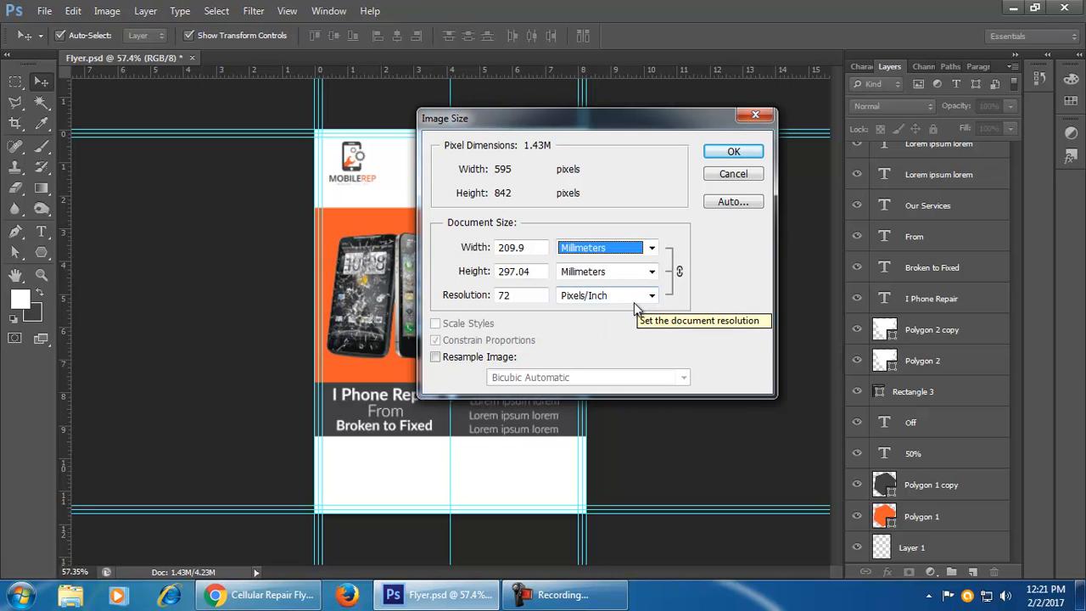
pyautogui.click(517, 295)
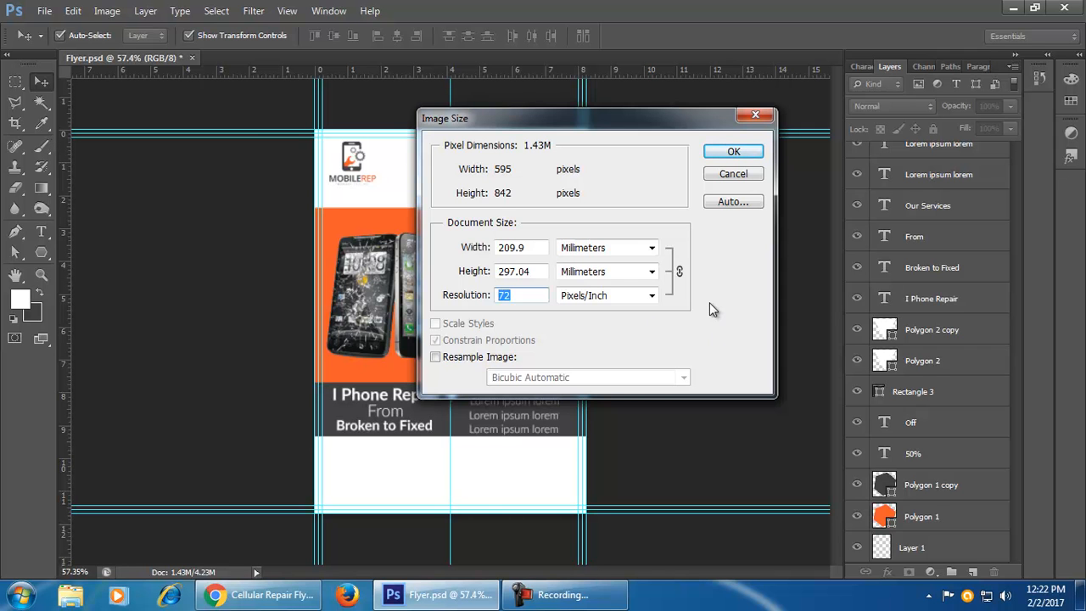
pyautogui.press('Return')
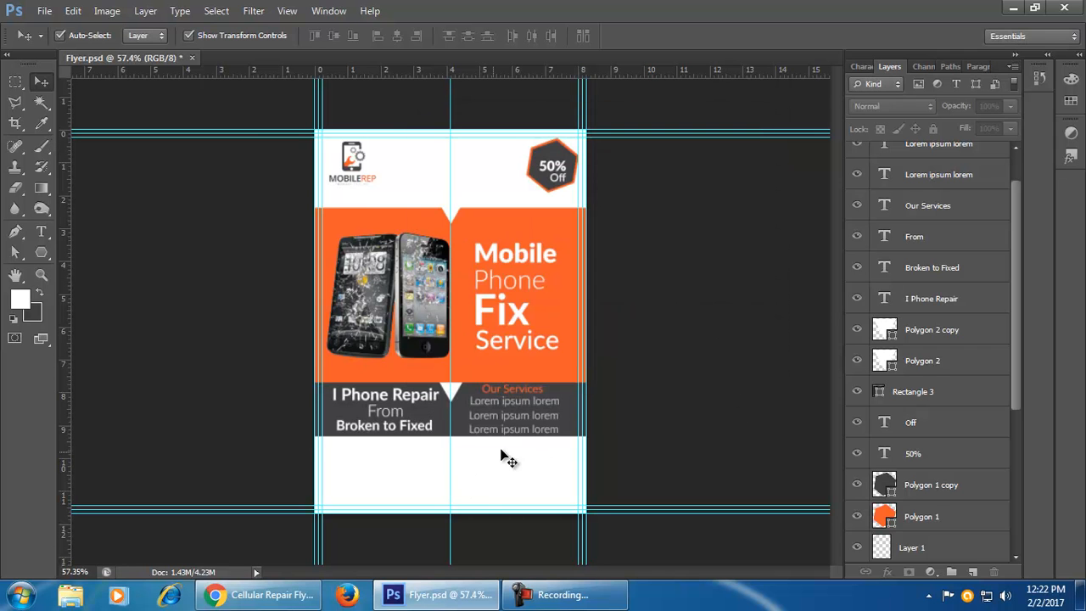
# - Try to extend the flyer's canvas by 2 inches in width and height, relative to its current size
pyautogui.scroll(4, 618, 431)
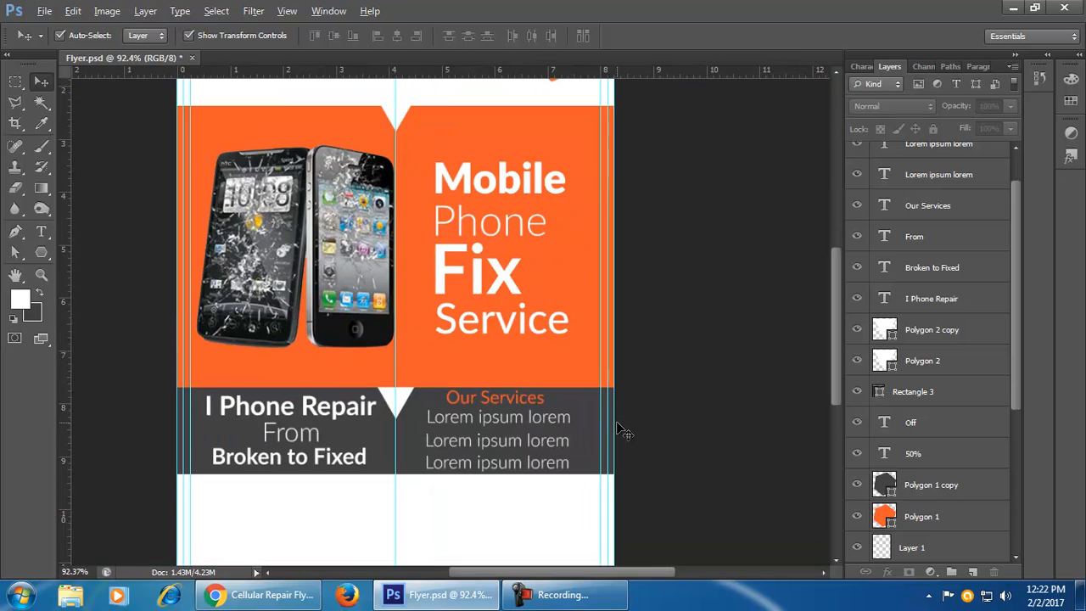
pyautogui.scroll(1, 622, 432)
pyautogui.scroll(-3, 622, 432)
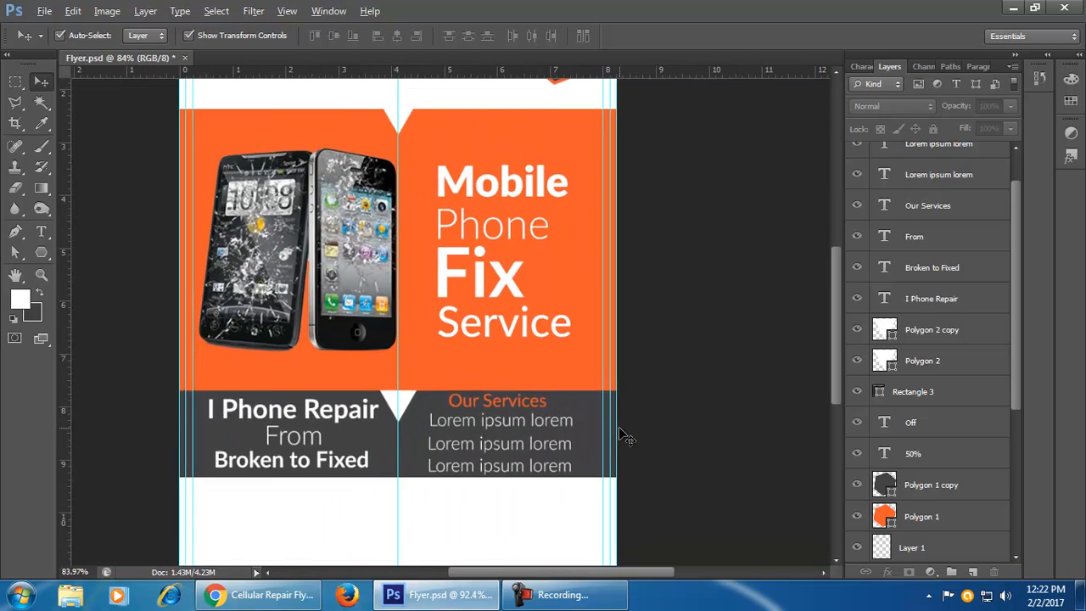
pyautogui.scroll(-1, 621, 432)
pyautogui.click(108, 11)
pyautogui.click(180, 140)
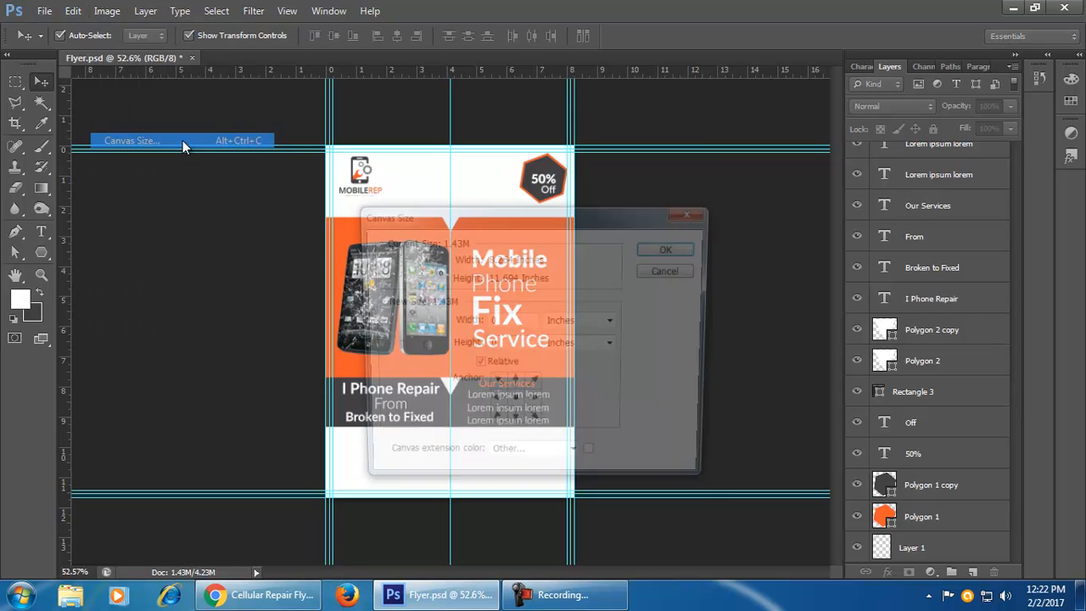
pyautogui.moveTo(478, 223); pyautogui.dragTo(632, 217)
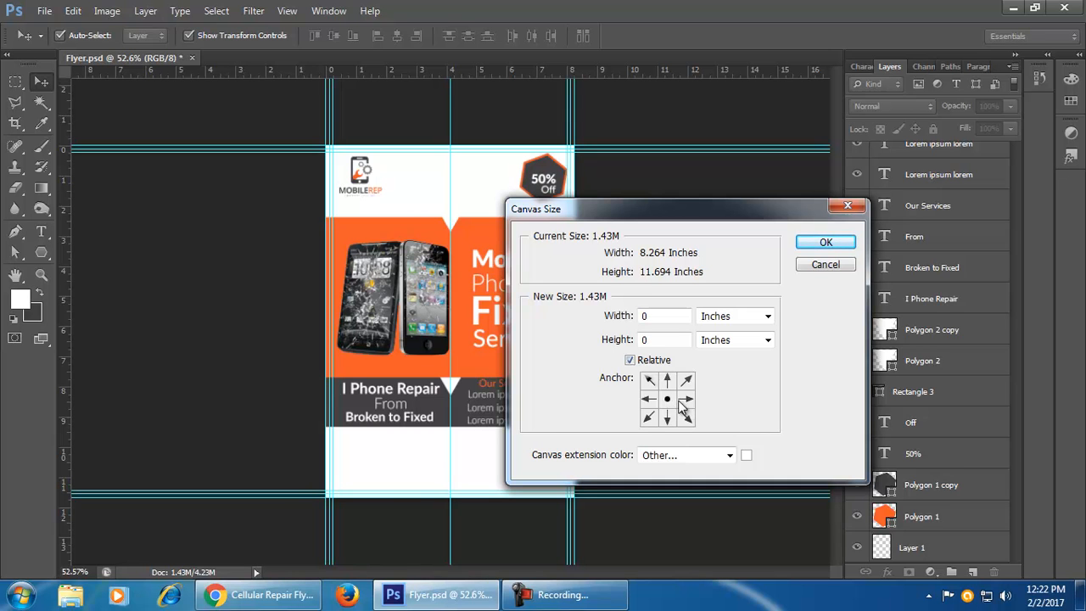
pyautogui.moveTo(704, 203); pyautogui.dragTo(766, 213)
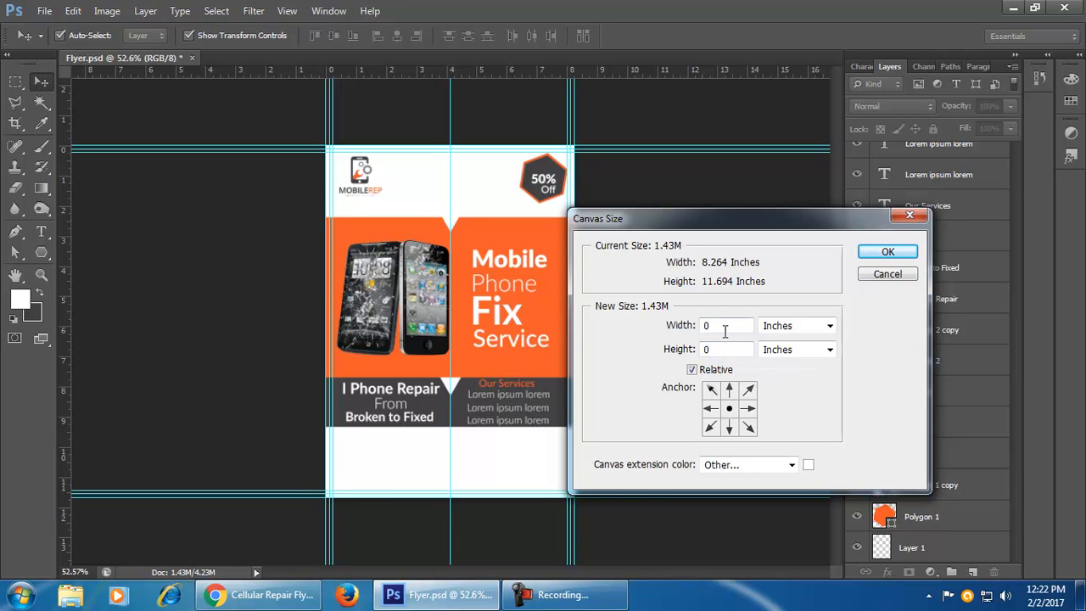
pyautogui.click(692, 370)
pyautogui.click(692, 370)
pyautogui.doubleClick(719, 326)
pyautogui.write('2')
pyautogui.click(891, 252)
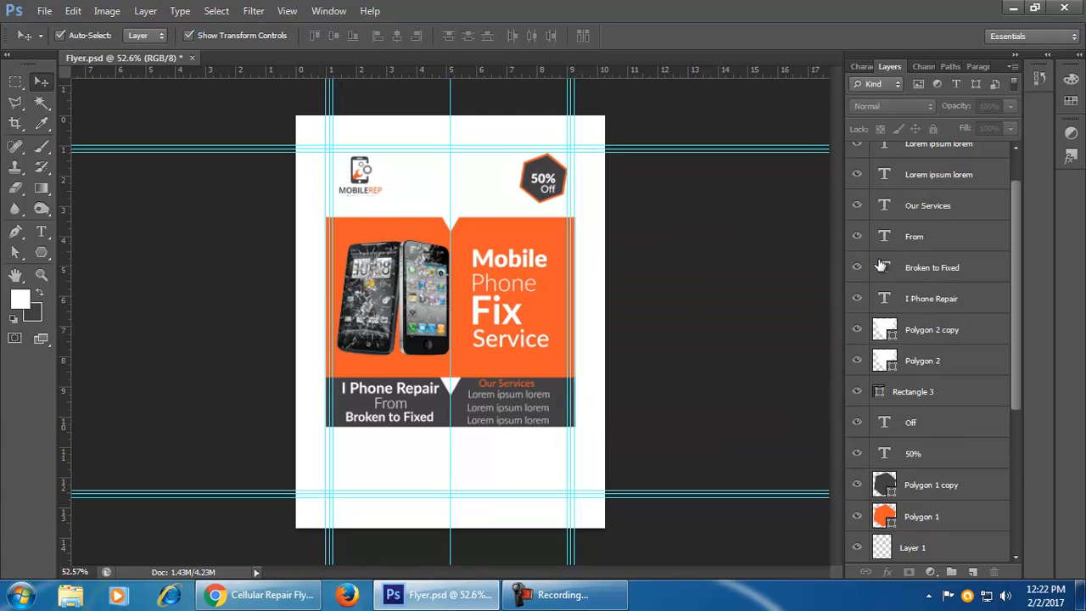
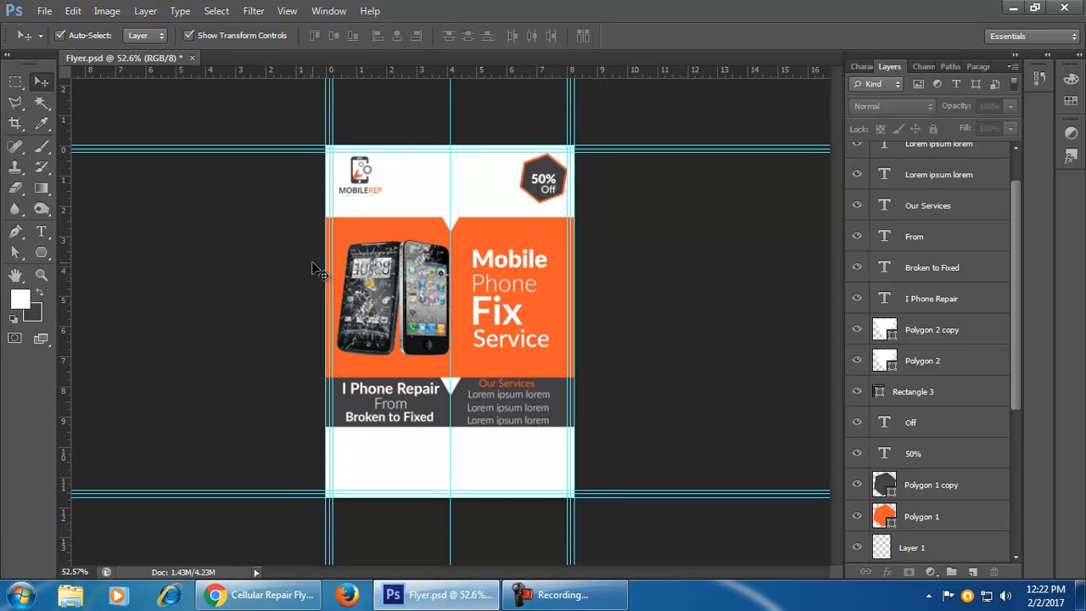
# - Set the flyer's document width to 12 inches in Image Size with resampling off
pyautogui.click(105, 12)
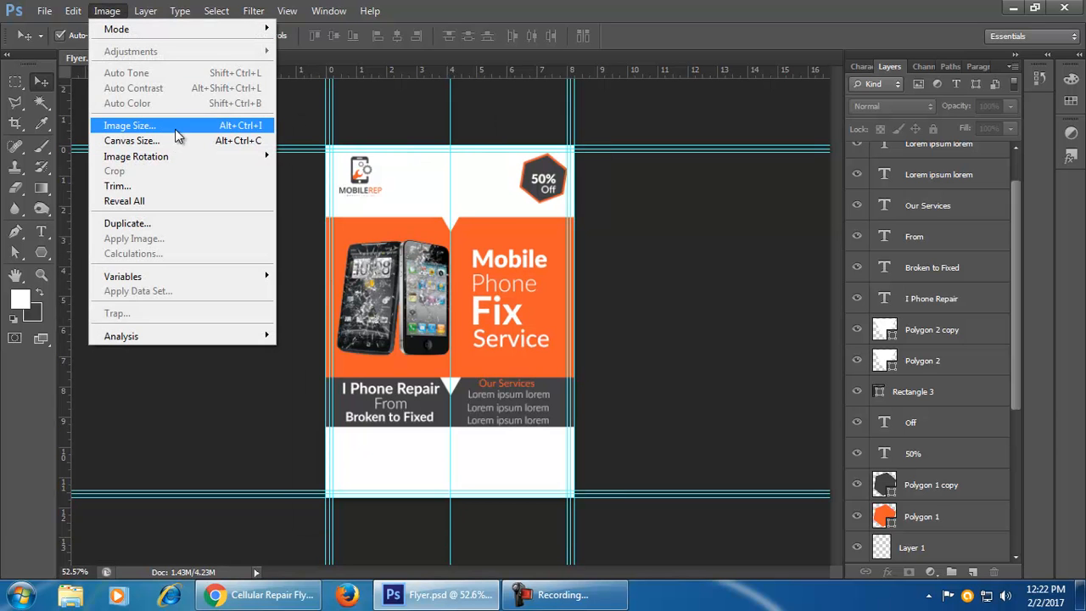
pyautogui.click(129, 126)
pyautogui.moveTo(611, 126); pyautogui.dragTo(717, 238)
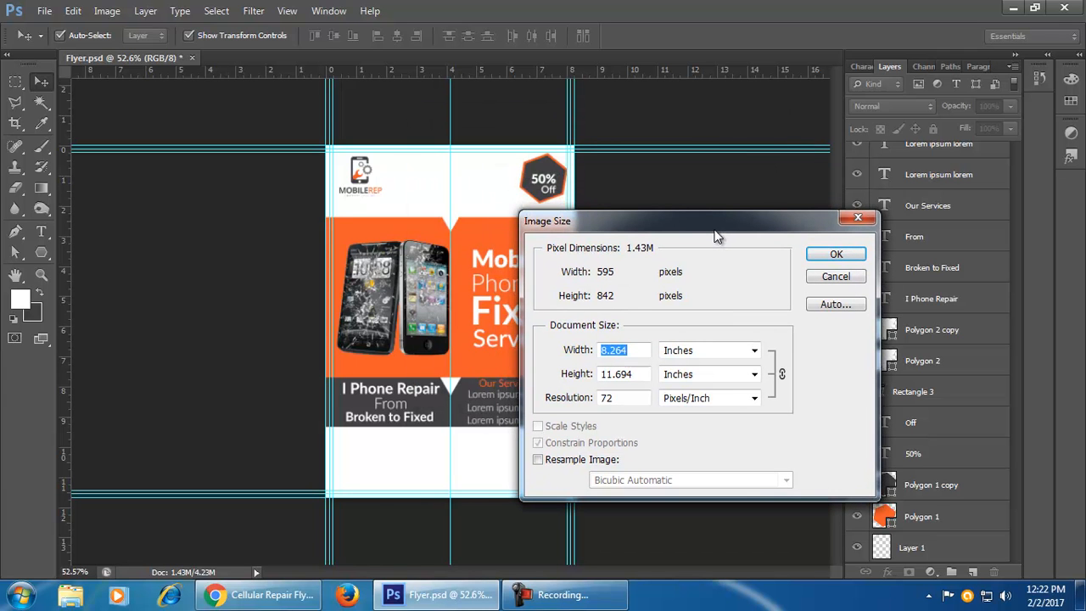
pyautogui.write('12')
pyautogui.click(821, 255)
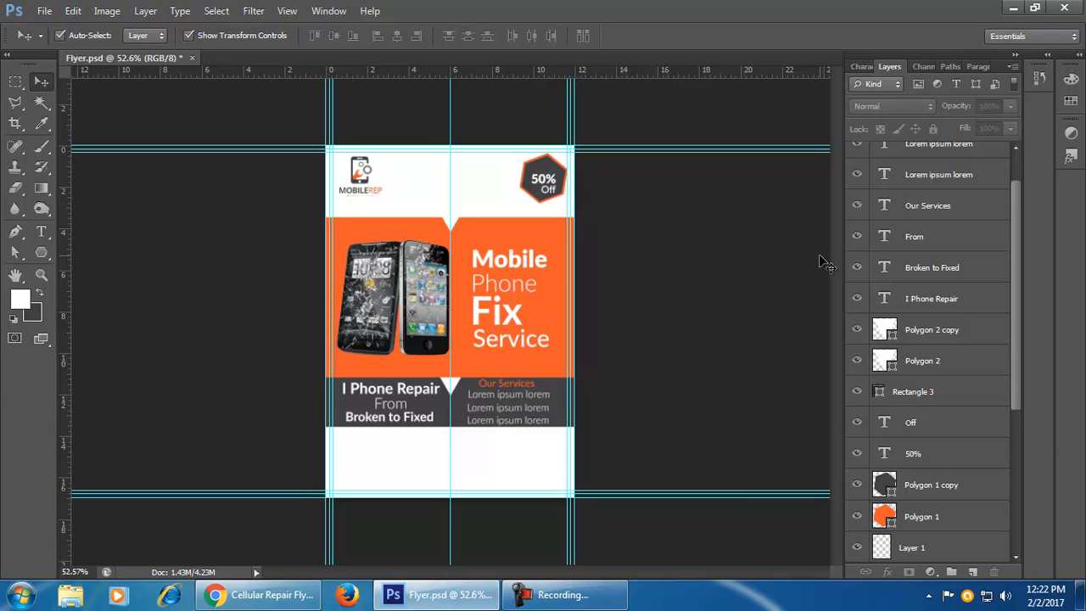
# - Check the flyer's document dimensions and resolution again in Image Size
pyautogui.click(107, 11)
pyautogui.click(191, 126)
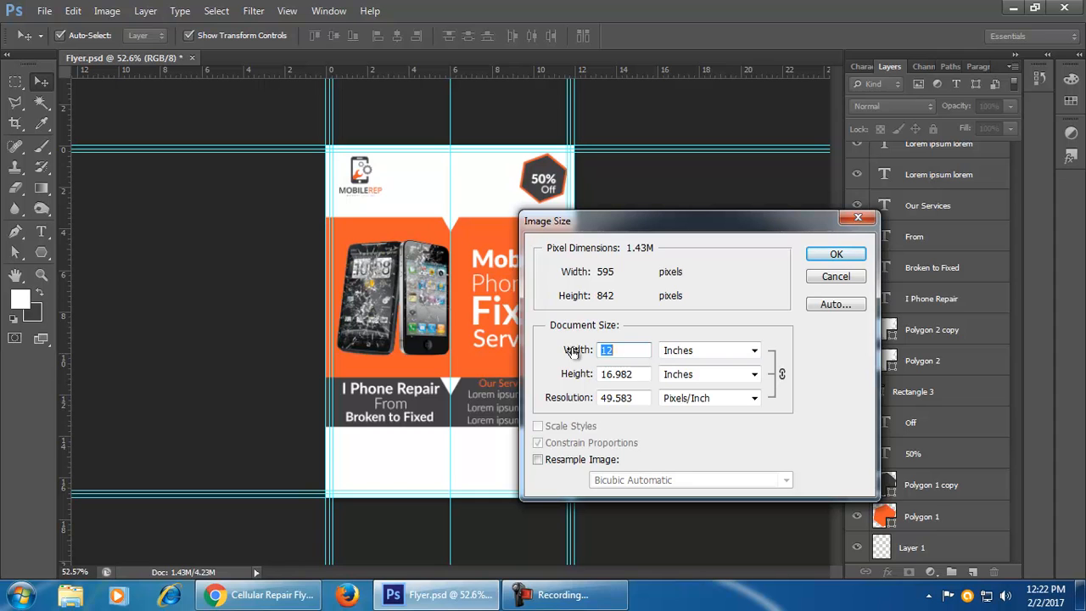
pyautogui.click(858, 219)
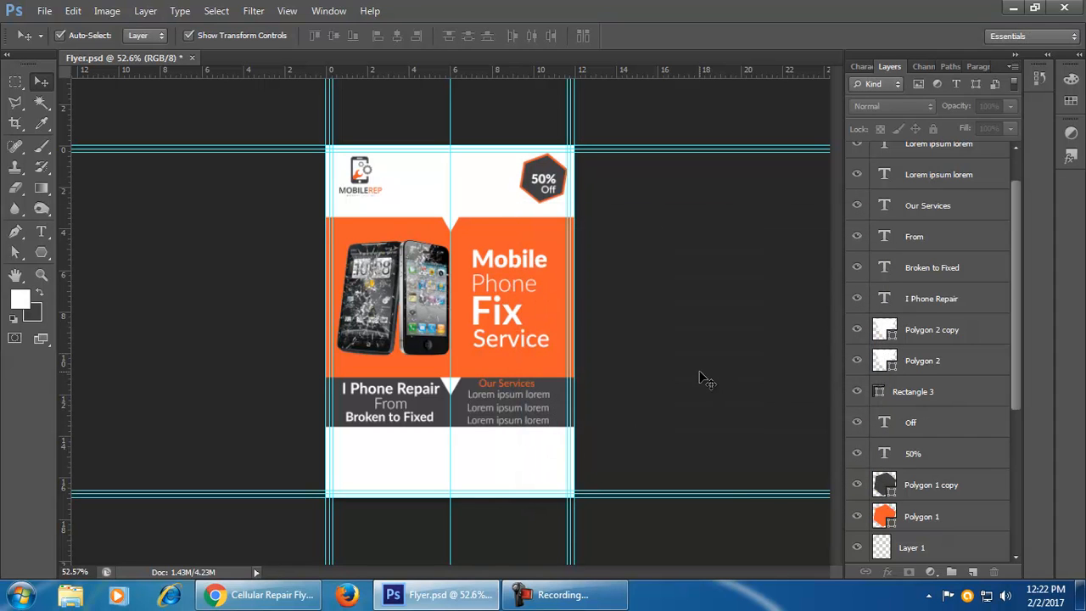
pyautogui.click(547, 363)
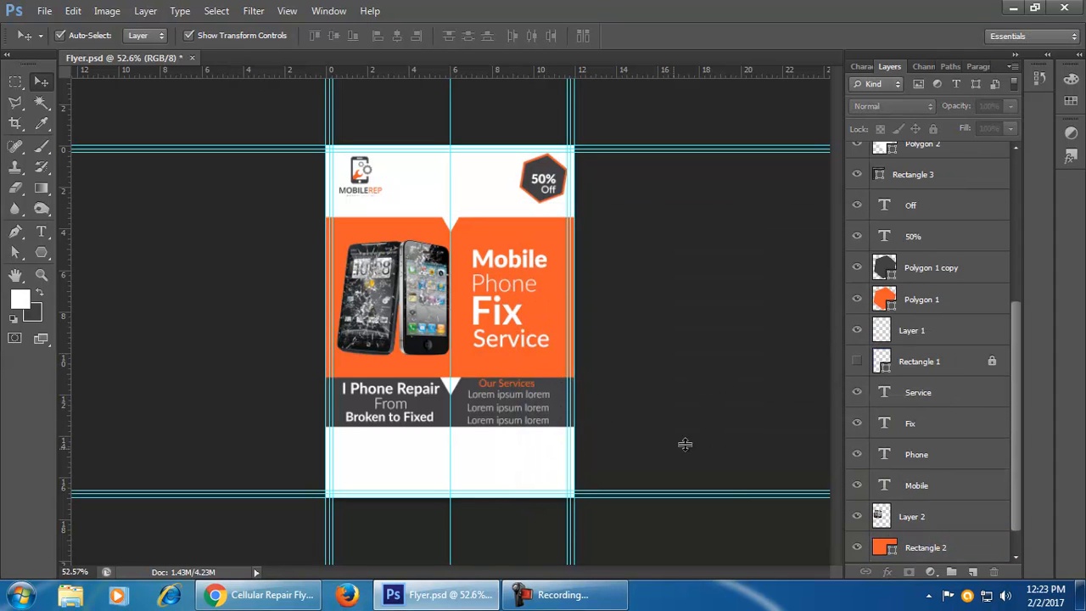
# - Copy the reference flyer image from Chrome, paste it into a new clipboard-sized Photoshop document, and delete the Background layer
pyautogui.click(259, 594)
pyautogui.rightClick(447, 351)
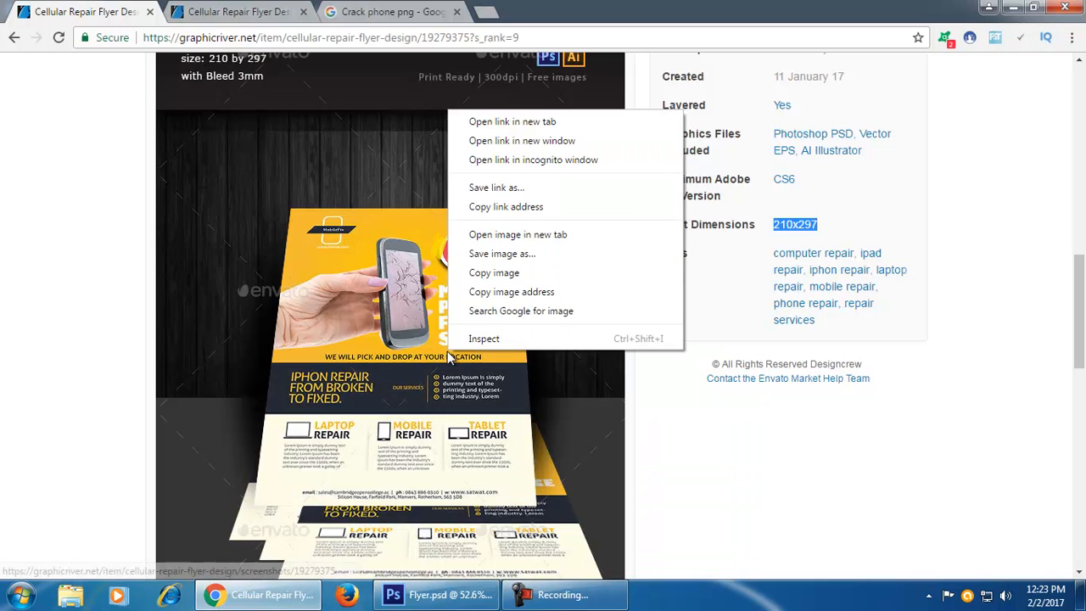
pyautogui.click(513, 276)
pyautogui.click(437, 594)
pyautogui.click(45, 10)
pyautogui.click(58, 30)
pyautogui.click(594, 151)
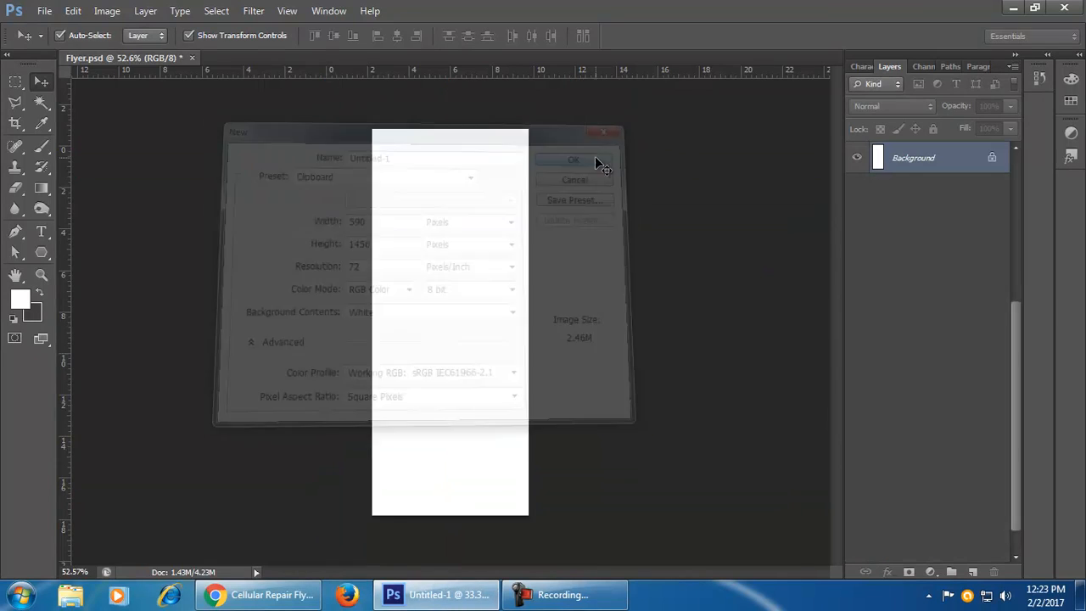
pyautogui.hotkey('ctrl', 'v')
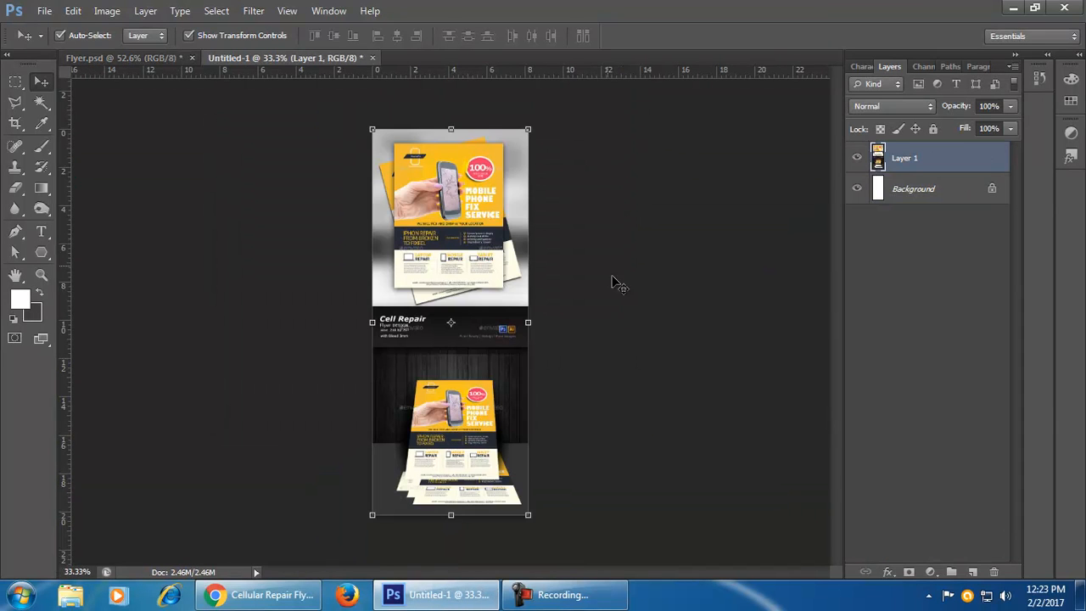
pyautogui.moveTo(930, 190); pyautogui.dragTo(993, 571)
# - Set the pasted reference document's width to 25 inches with resampling off
pyautogui.click(107, 10)
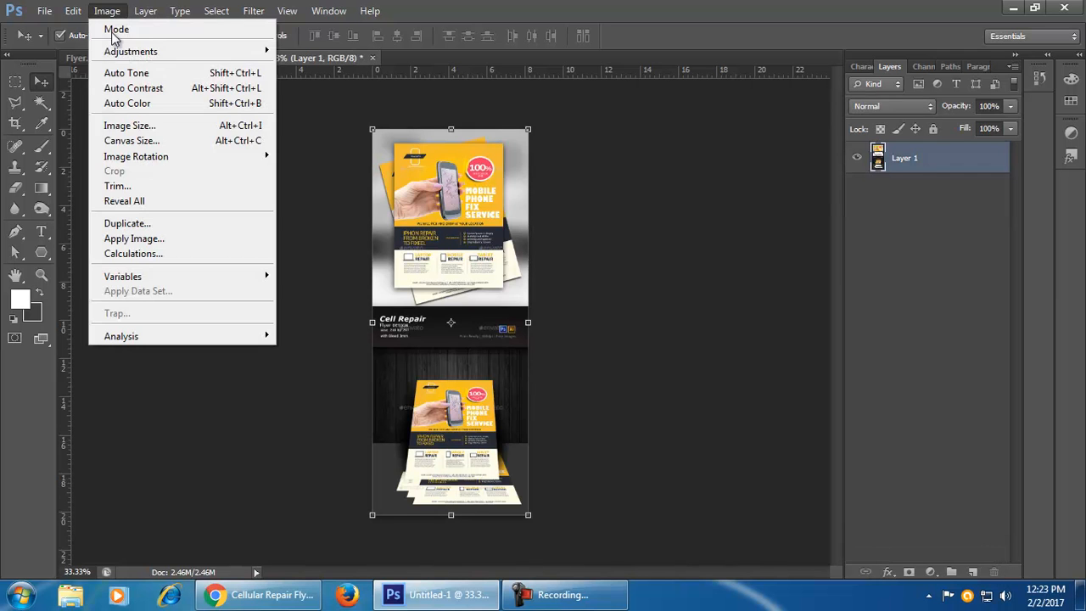
pyautogui.click(183, 124)
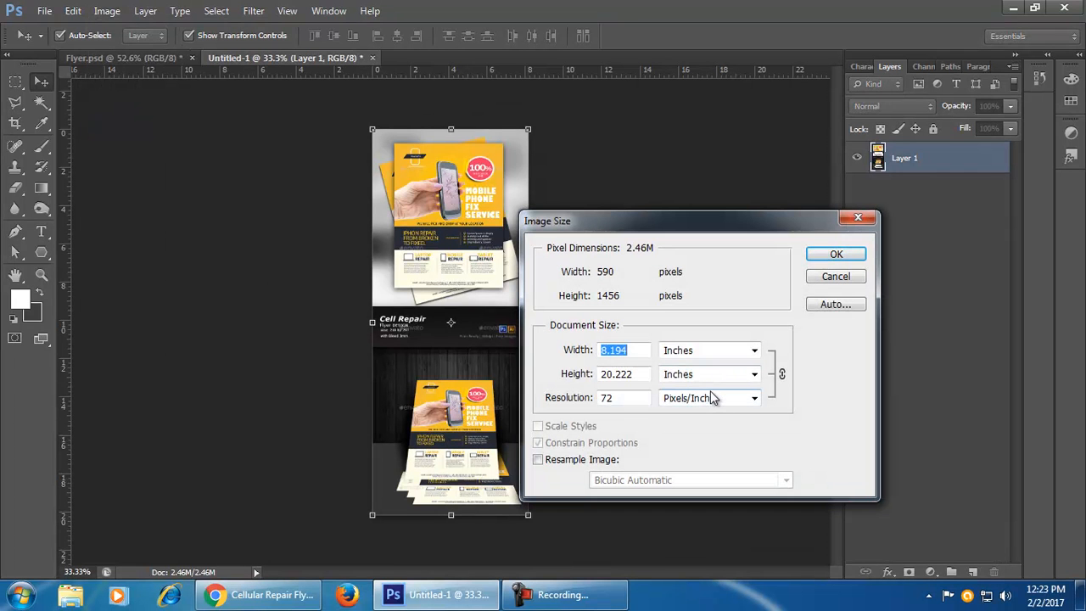
pyautogui.write('25')
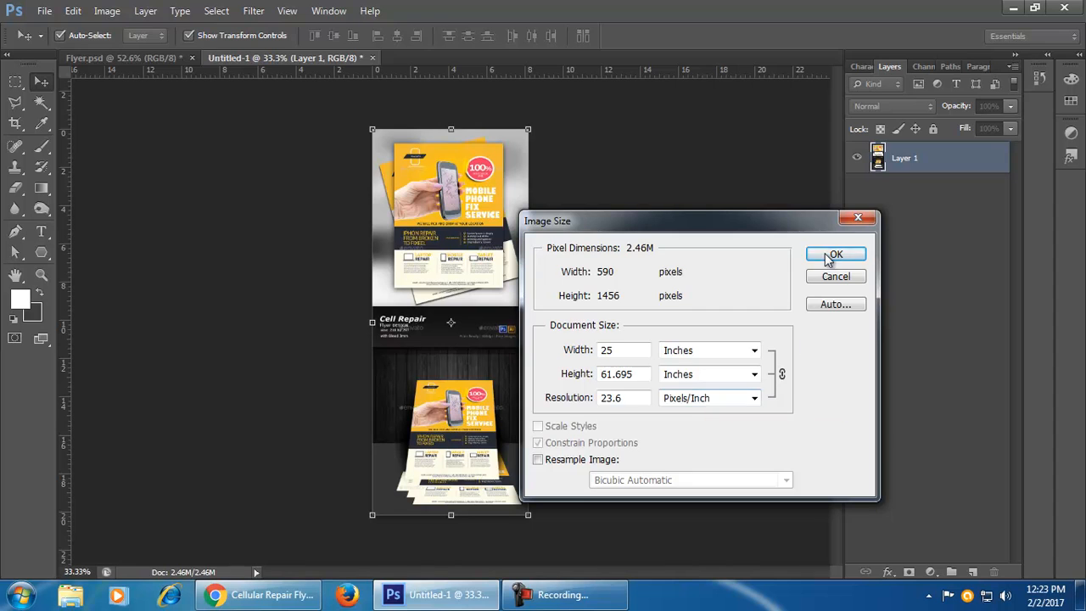
pyautogui.click(840, 258)
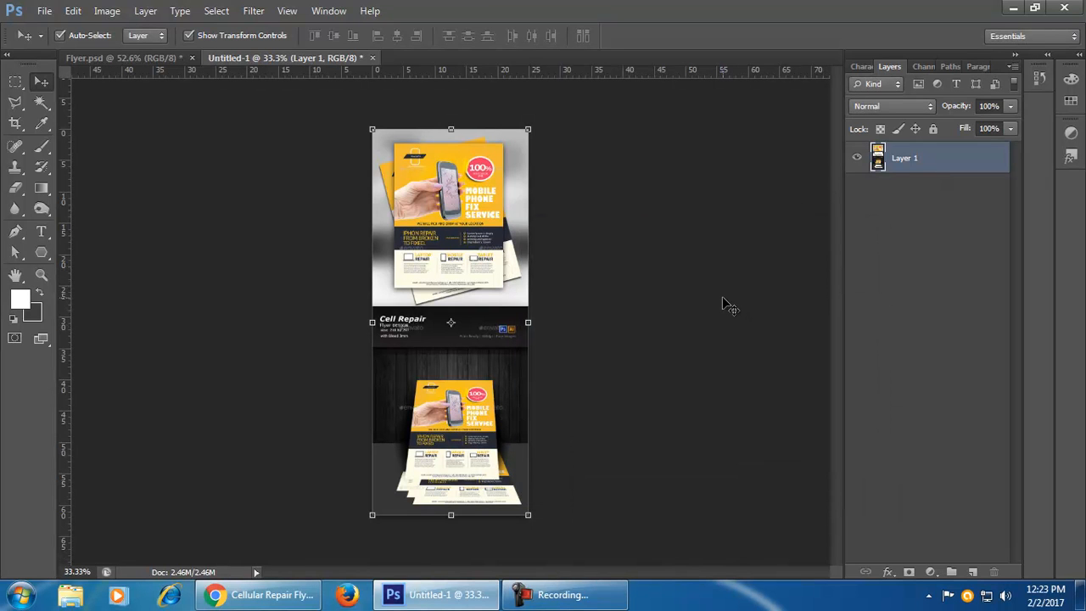
# - Turn on Resample Image for the reference document and set its width to 30 inches
pyautogui.click(107, 10)
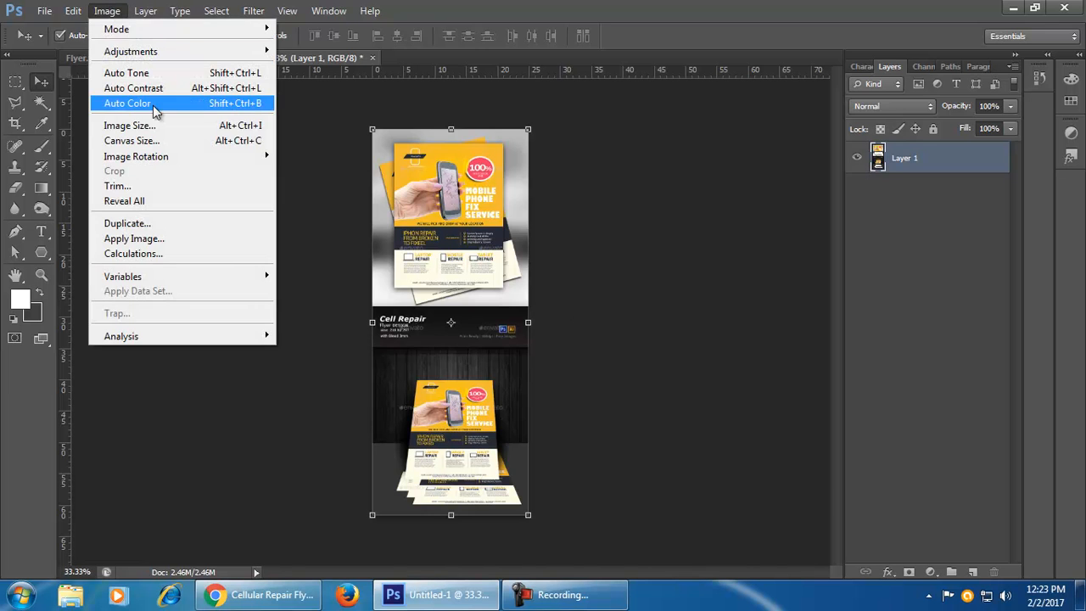
pyautogui.click(204, 124)
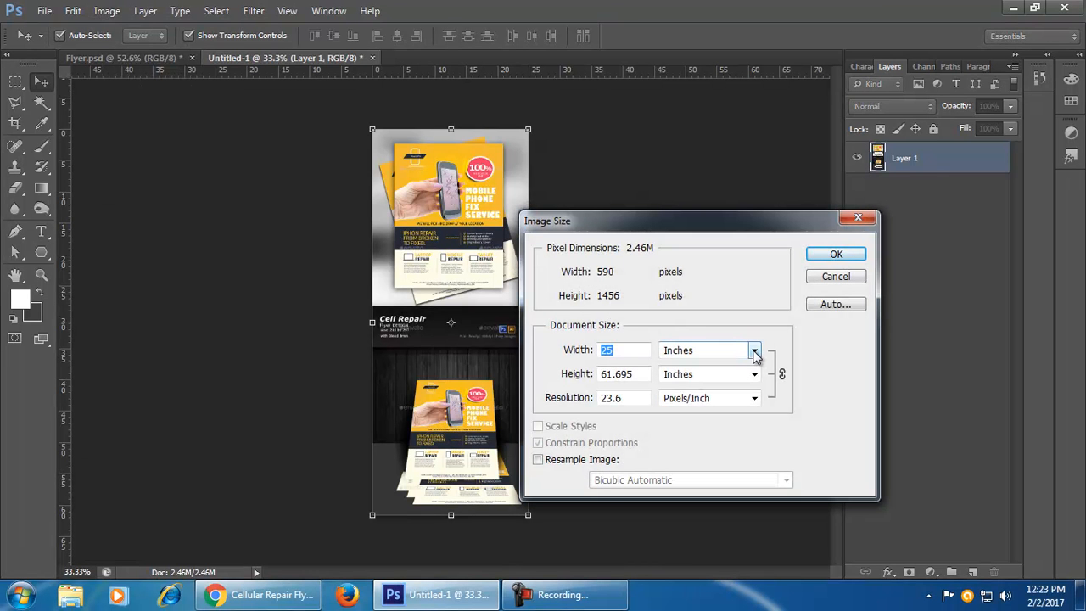
pyautogui.click(567, 458)
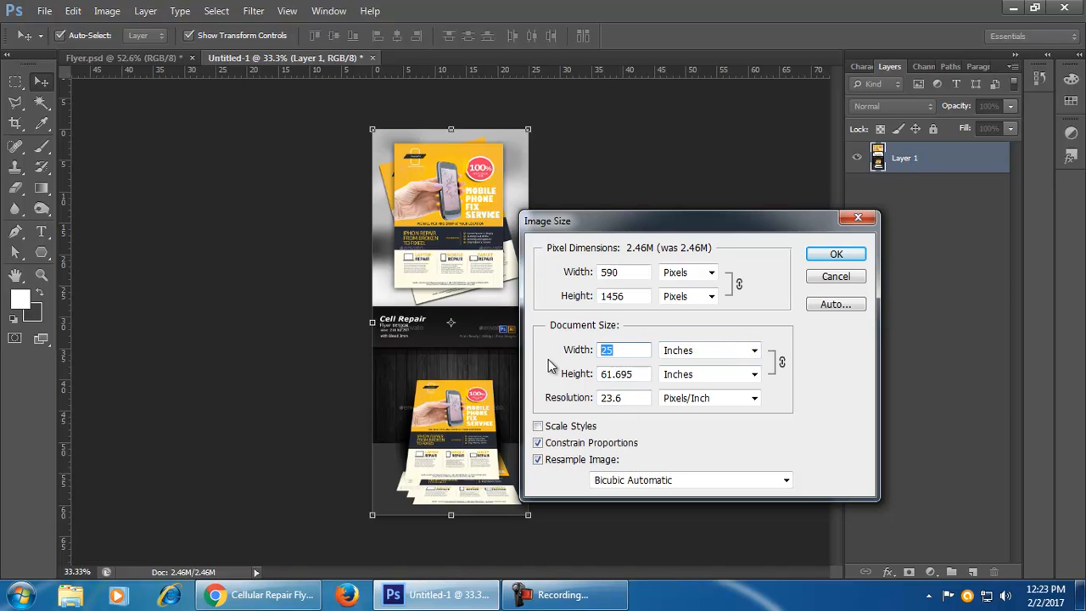
pyautogui.write('30')
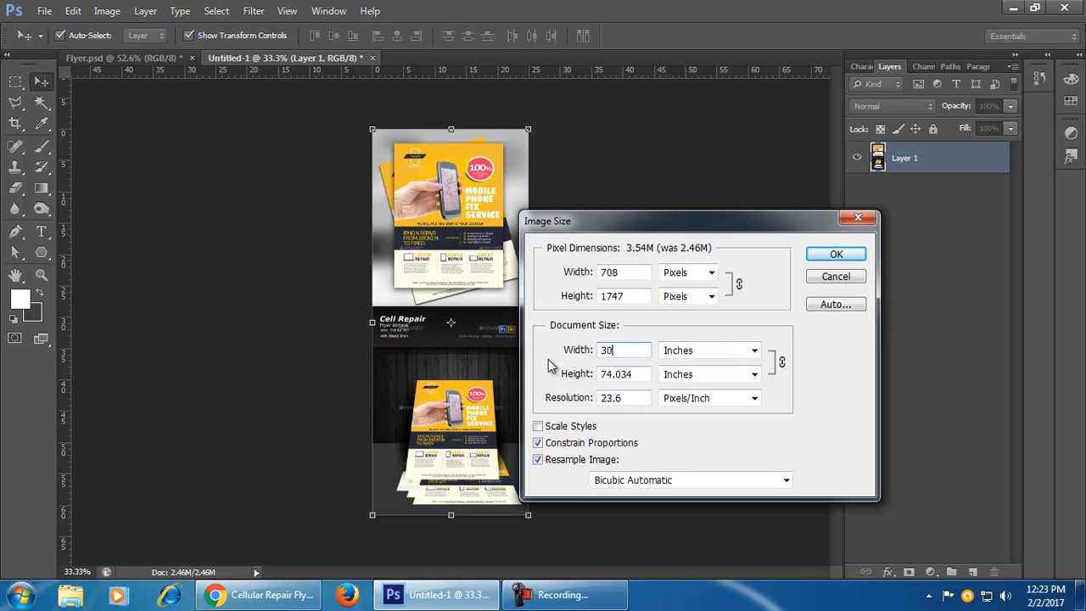
pyautogui.click(835, 257)
# - Close the untitled reference document without saving it
pyautogui.click(107, 11)
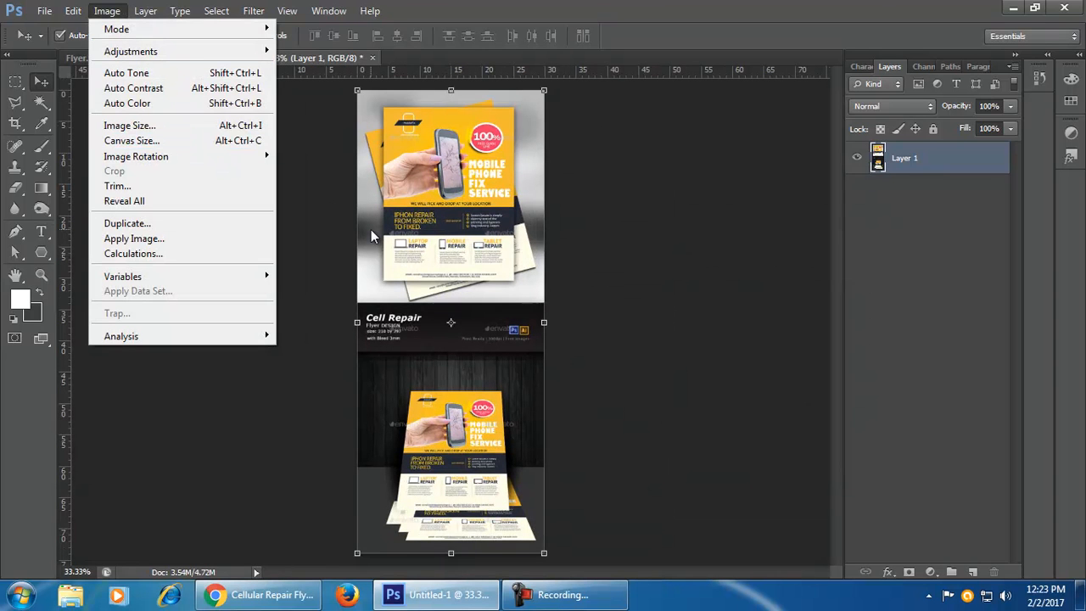
pyautogui.click(368, 65)
pyautogui.click(373, 59)
pyautogui.click(557, 230)
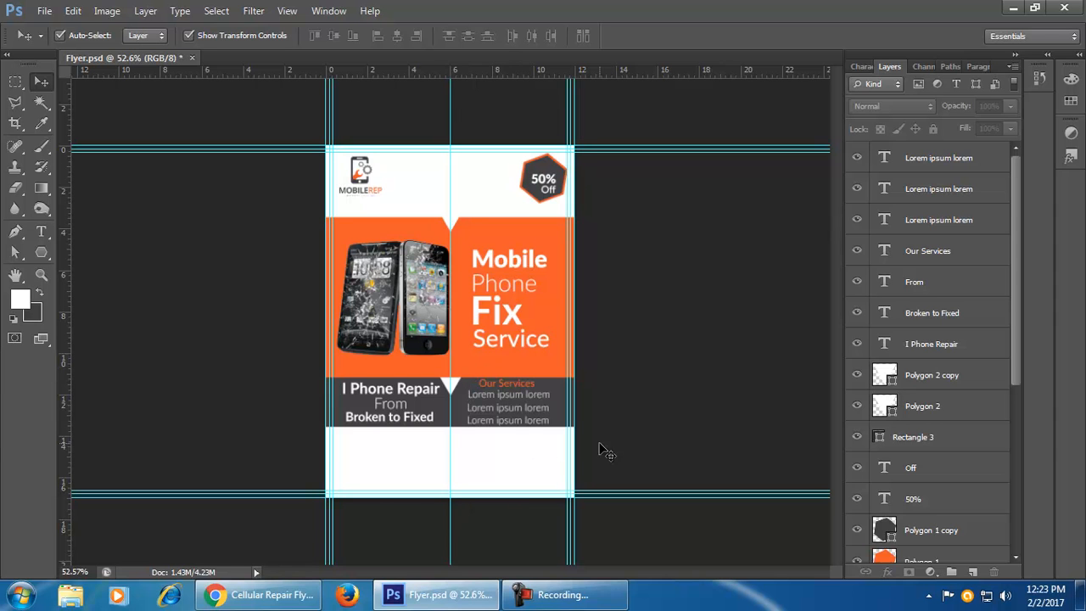
# - Review the flyer's layout and switch to Chrome to compare it with the reference design
pyautogui.hotkey('ctrl', '0')
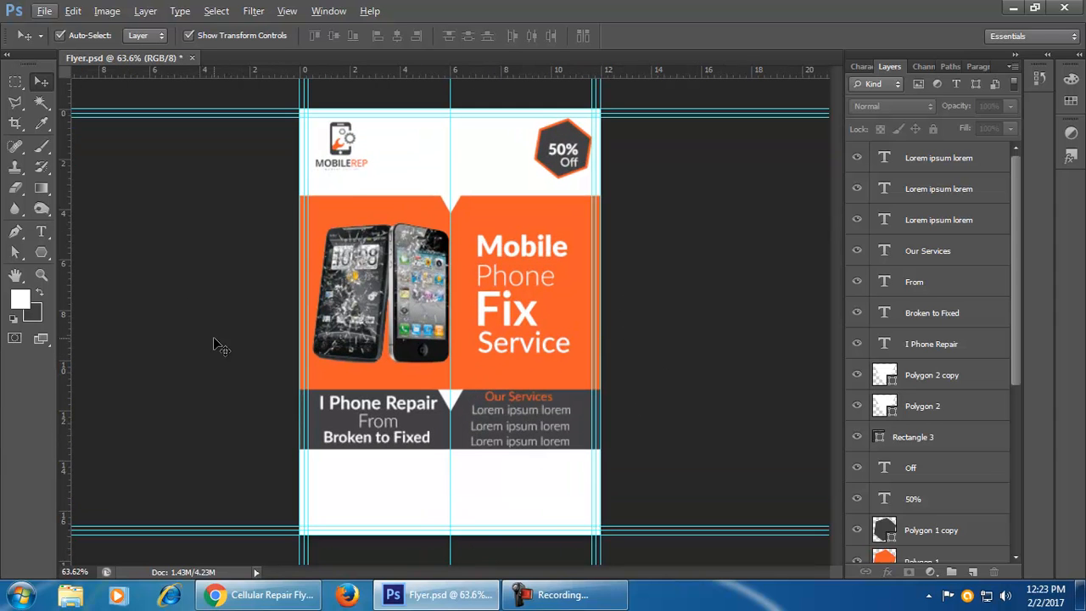
pyautogui.click(416, 316)
pyautogui.moveTo(416, 316); pyautogui.dragTo(601, 439)
pyautogui.scroll(2, 662, 413)
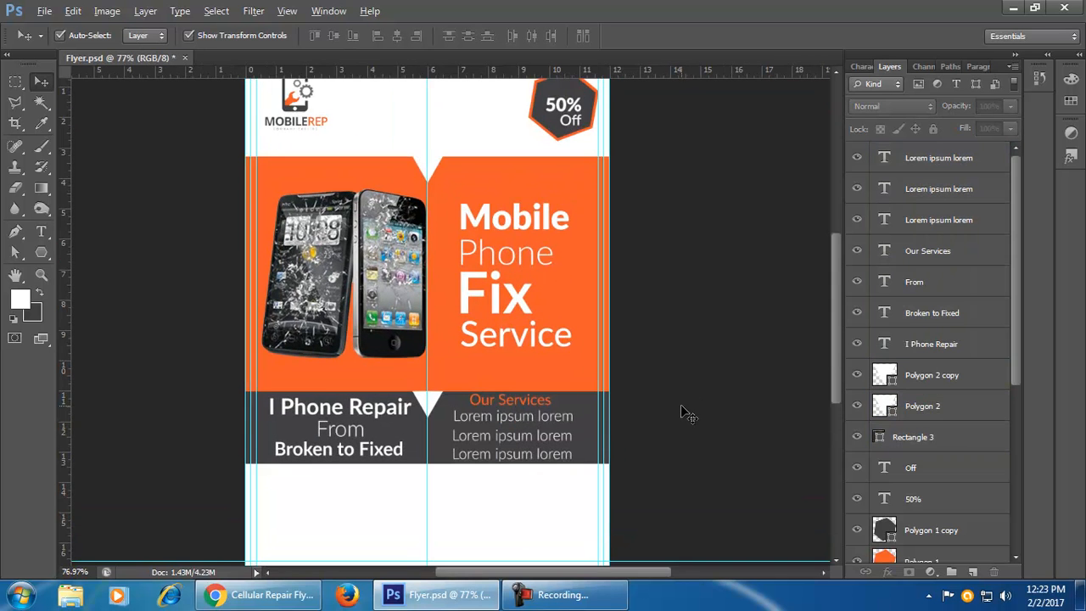
pyautogui.click(289, 600)
pyautogui.click(292, 600)
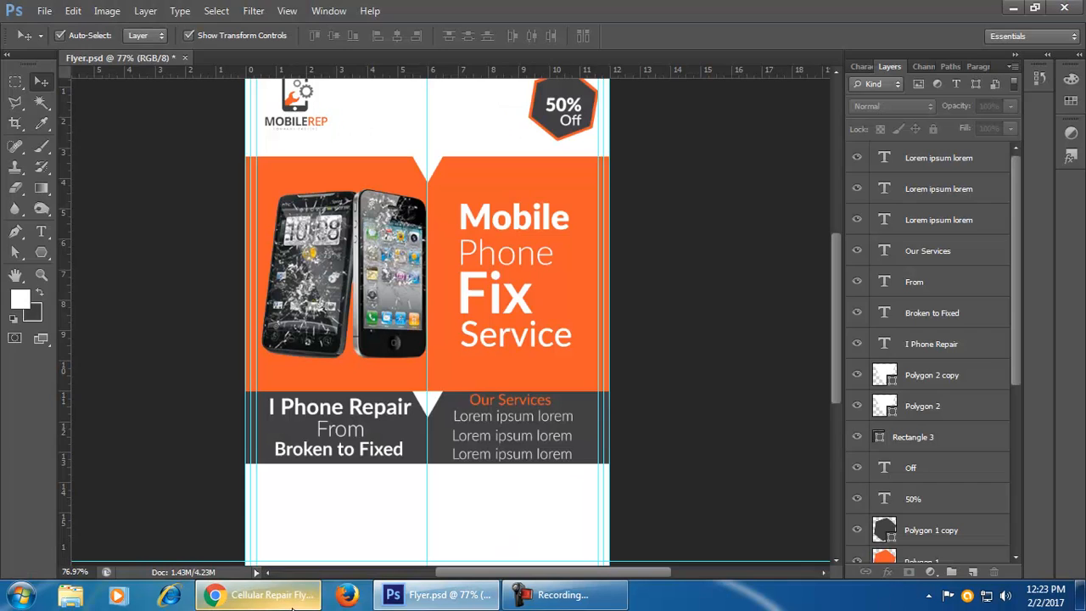
# - Compare the flyer with the reference design in Chrome, return to Photoshop and review the new document settings without creating one
pyautogui.click(255, 605)
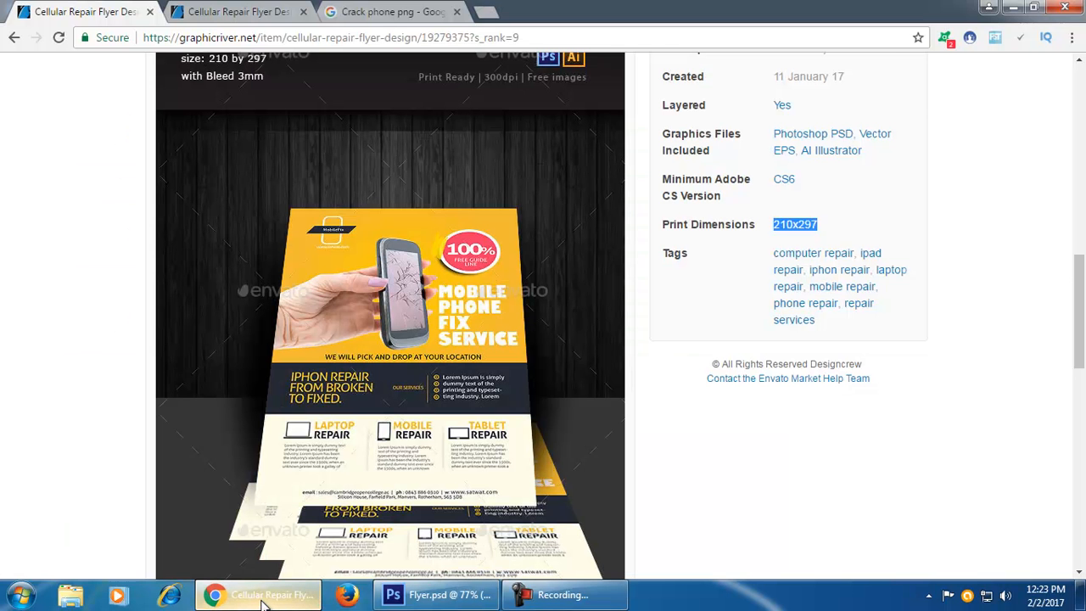
pyautogui.click(263, 604)
pyautogui.moveTo(548, 472); pyautogui.dragTo(575, 472)
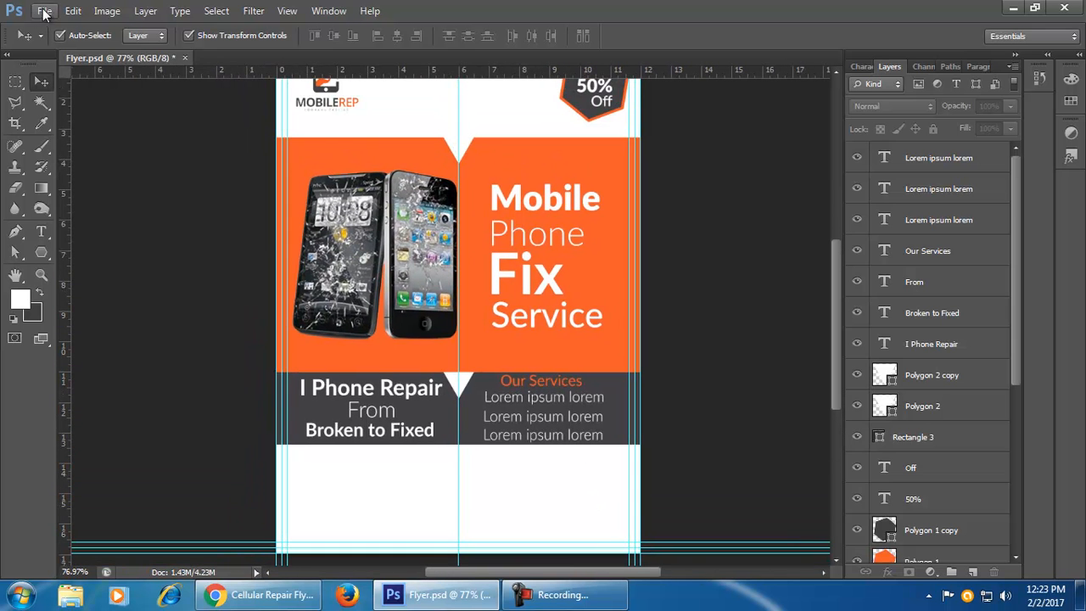
pyautogui.click(44, 12)
pyautogui.click(24, 21)
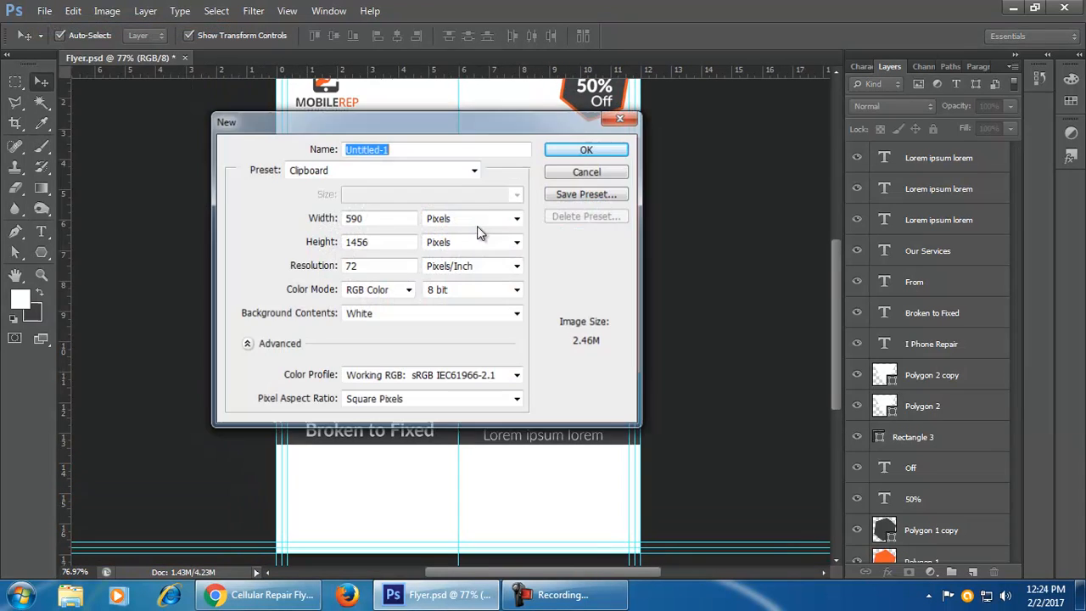
pyautogui.click(620, 119)
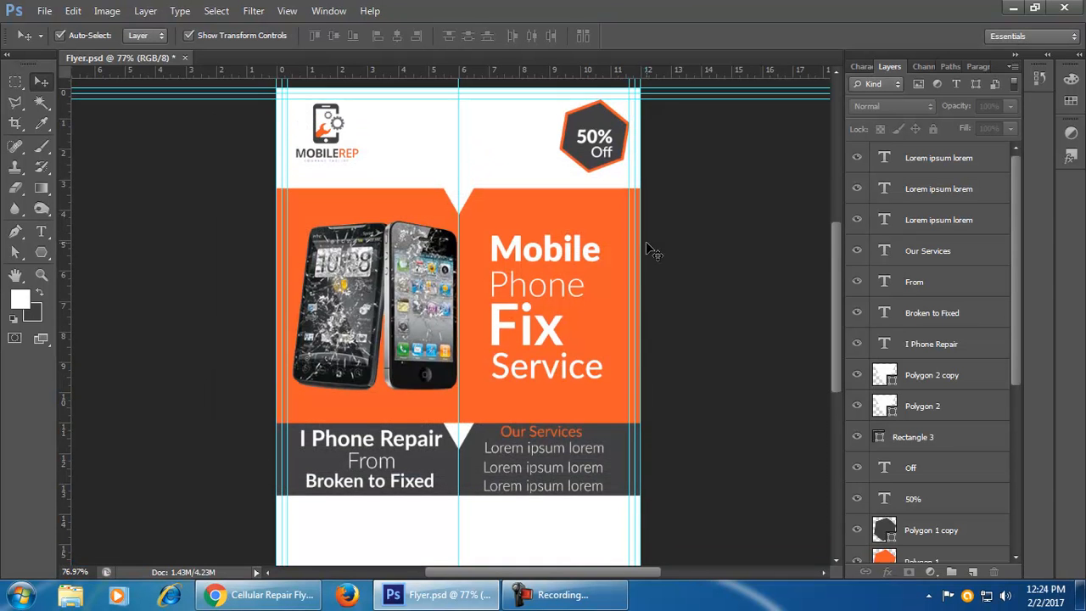
# - Review the flyer's canvas size and image size settings without changing them
pyautogui.scroll(-3, 654, 250)
pyautogui.click(107, 11)
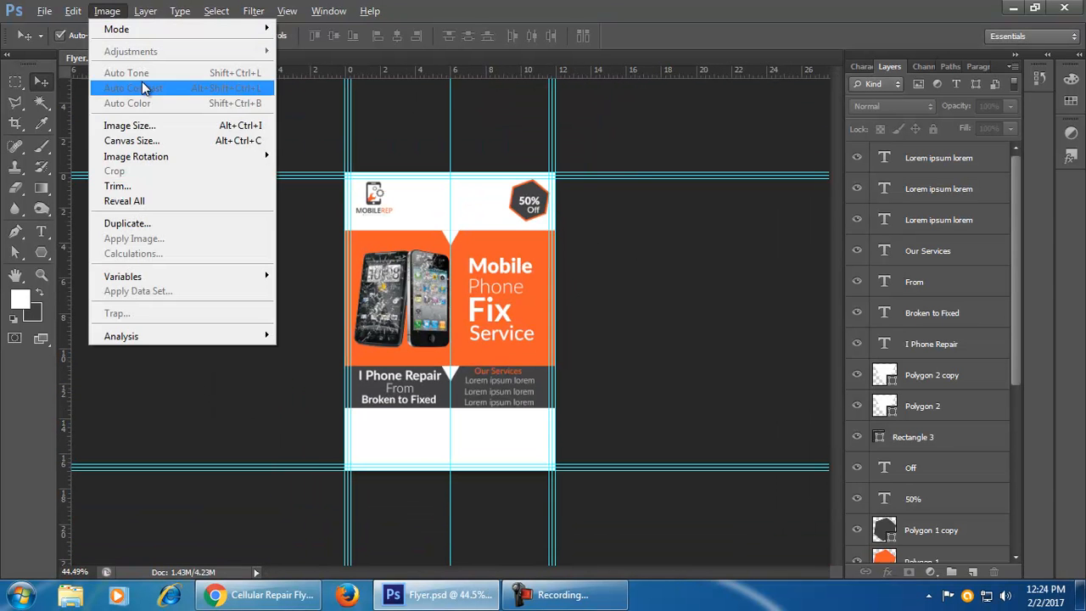
pyautogui.click(188, 140)
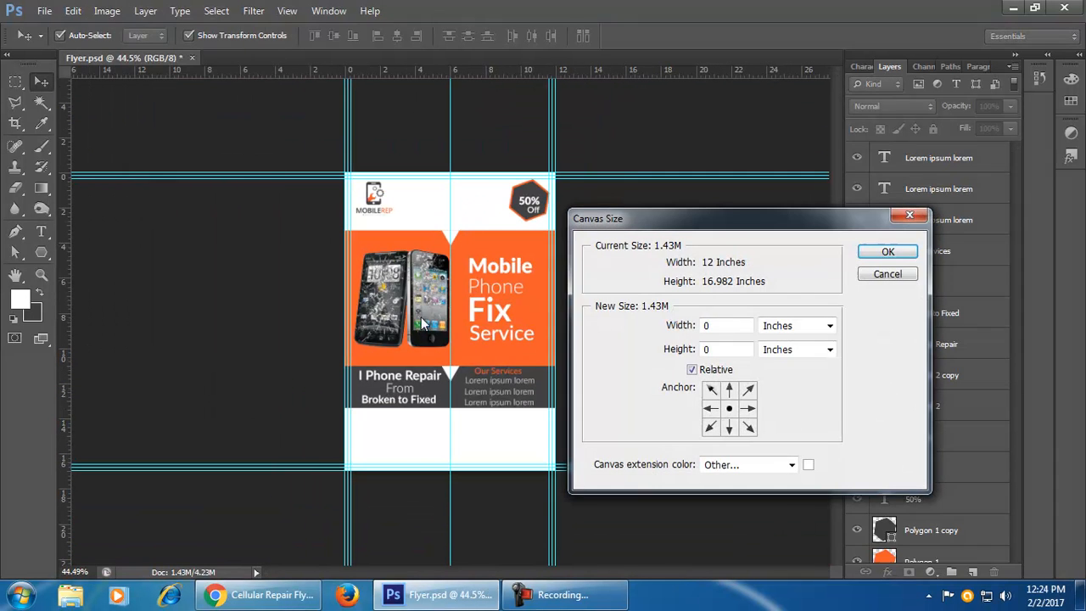
pyautogui.click(910, 215)
pyautogui.click(107, 10)
pyautogui.click(181, 124)
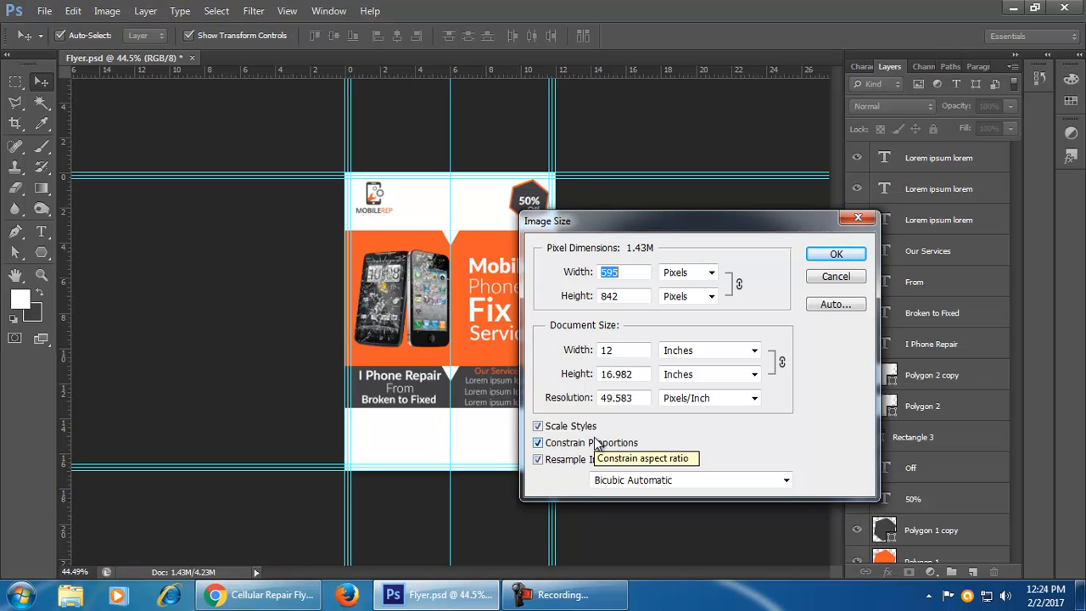
pyautogui.press('Escape')
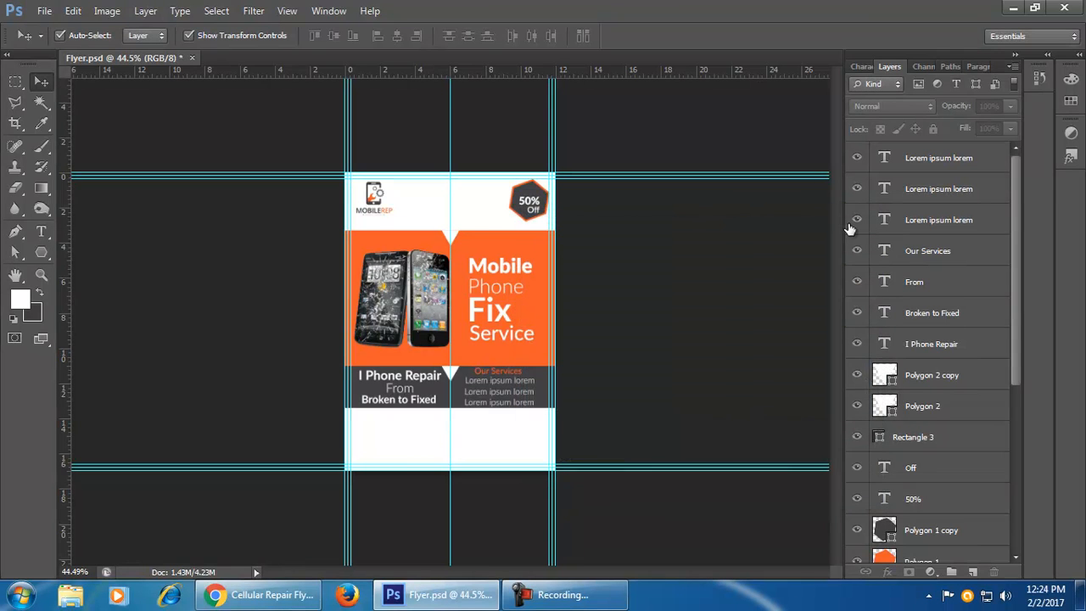
# - Undo the flyer's earlier size change and set its resolution to 300 pixels/inch with Resample Image on
pyautogui.hotkey('ctrl', 'alt', 'z')
pyautogui.hotkey('ctrl', 'alt', 'z')
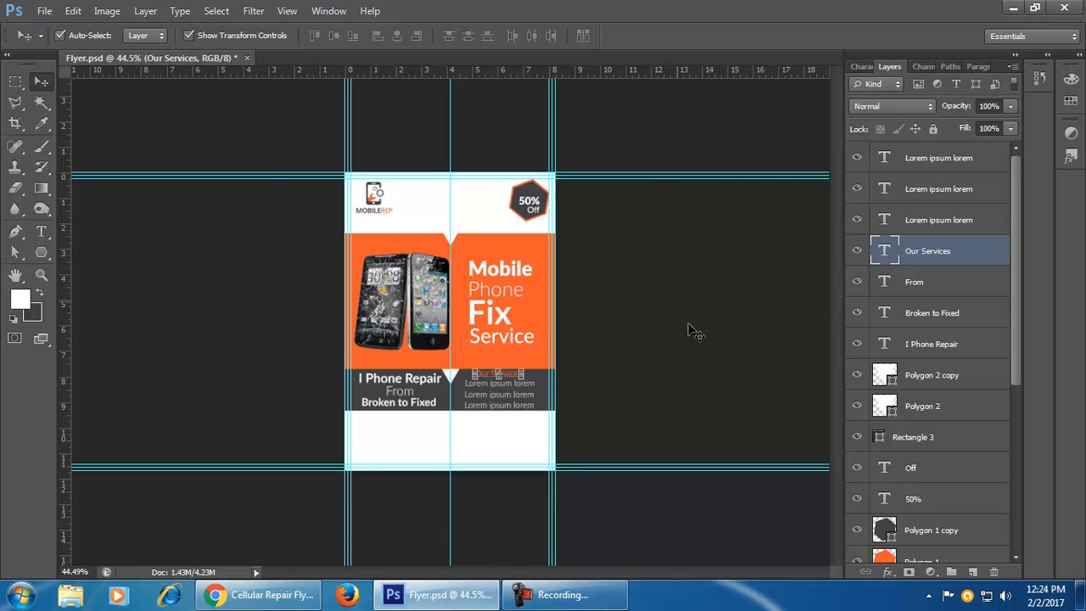
pyautogui.click(691, 353)
pyautogui.click(107, 10)
pyautogui.click(157, 125)
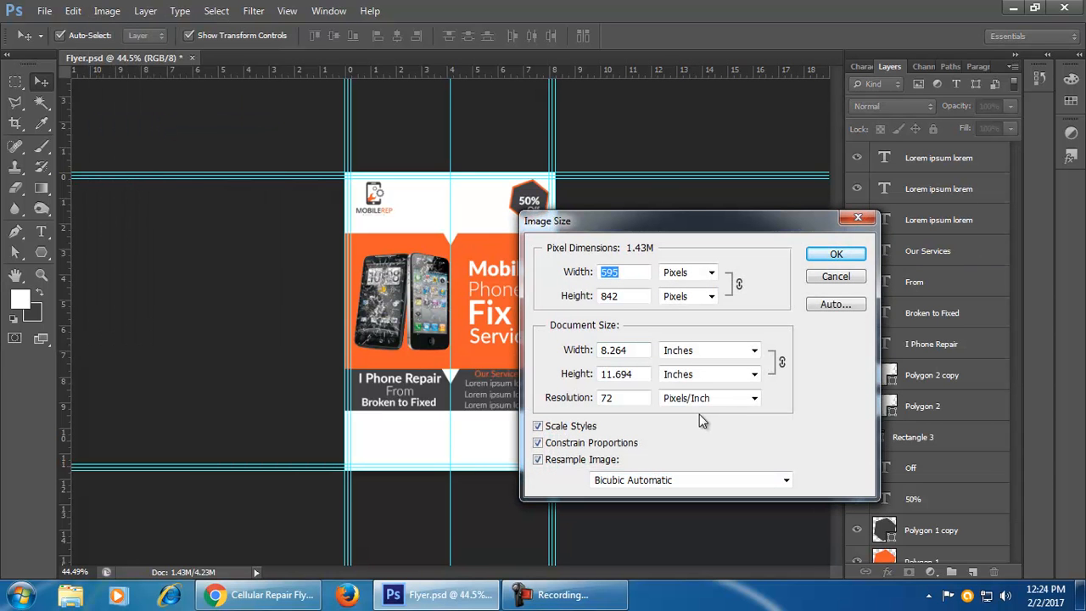
pyautogui.moveTo(614, 397); pyautogui.dragTo(556, 399)
pyautogui.write('300')
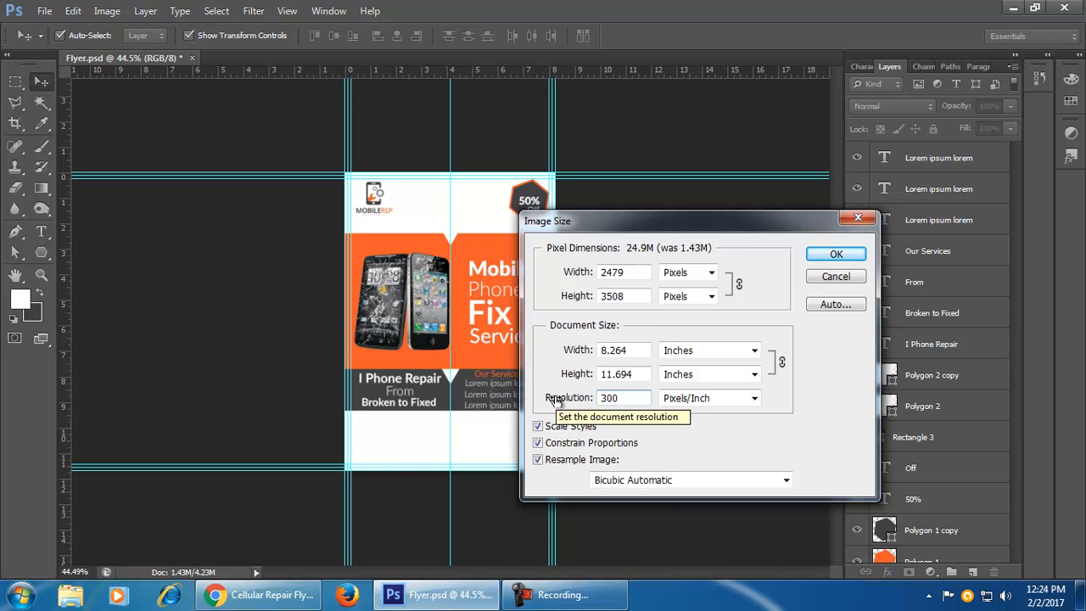
pyautogui.press('Return')
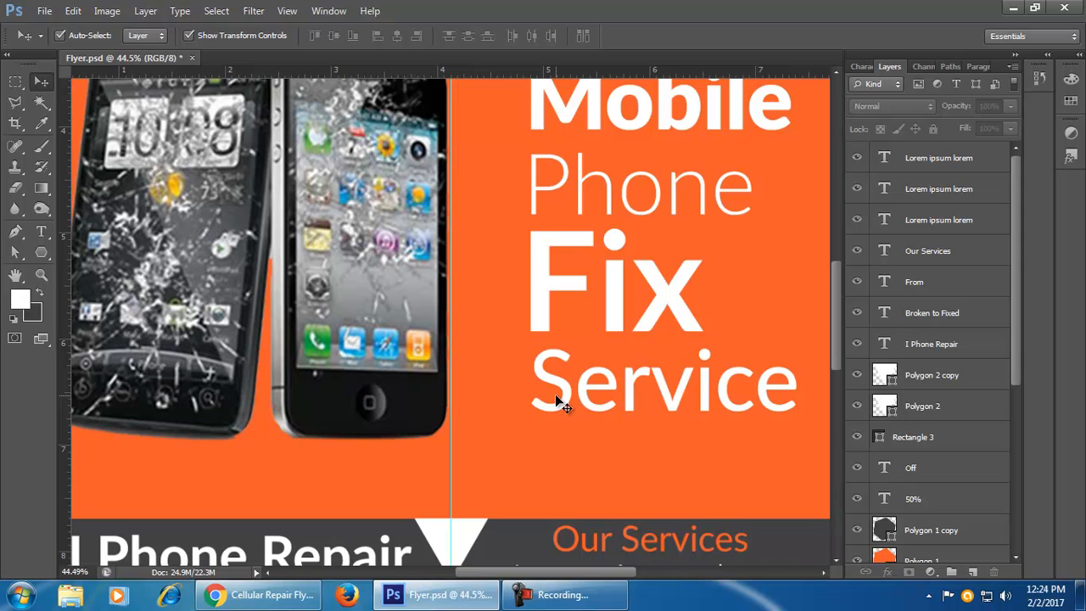
# - Select the orange phone section and dark services band with their contents and scale their height to about 93%
pyautogui.scroll(-5, 570, 271)
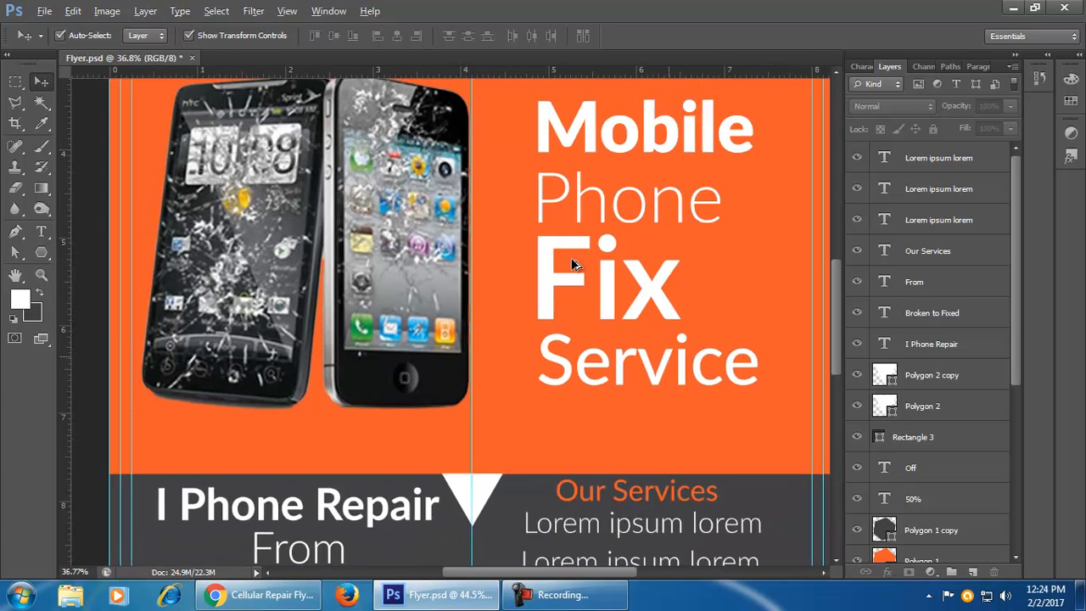
pyautogui.scroll(-1, 567, 299)
pyautogui.scroll(2, 567, 299)
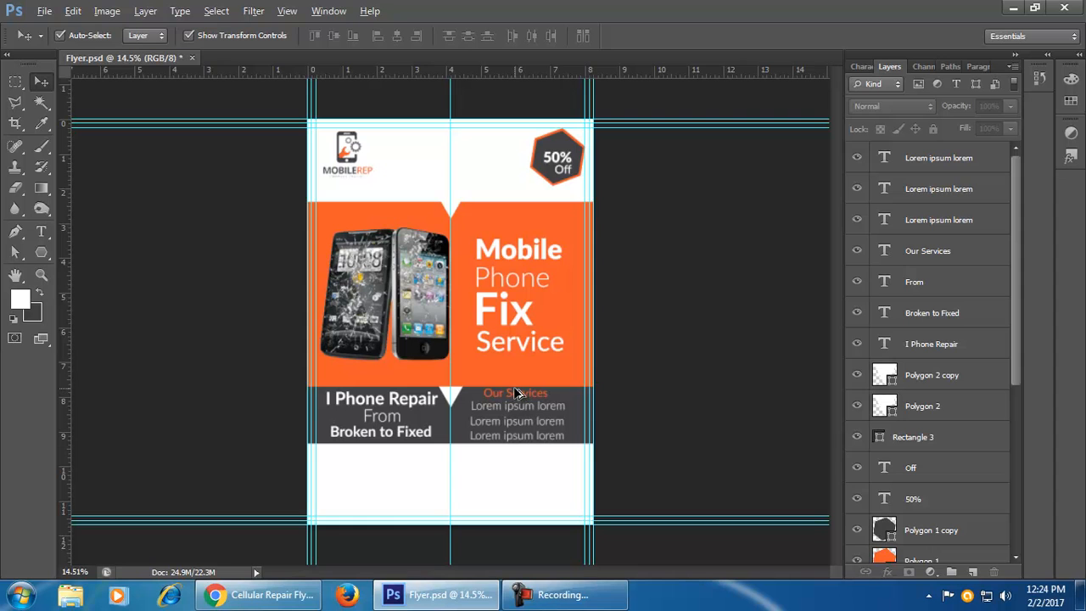
pyautogui.click(408, 312)
pyautogui.moveTo(407, 313); pyautogui.dragTo(560, 413)
pyautogui.moveTo(550, 356); pyautogui.dragTo(516, 312)
pyautogui.moveTo(526, 371); pyautogui.dragTo(593, 411)
pyautogui.click(798, 38)
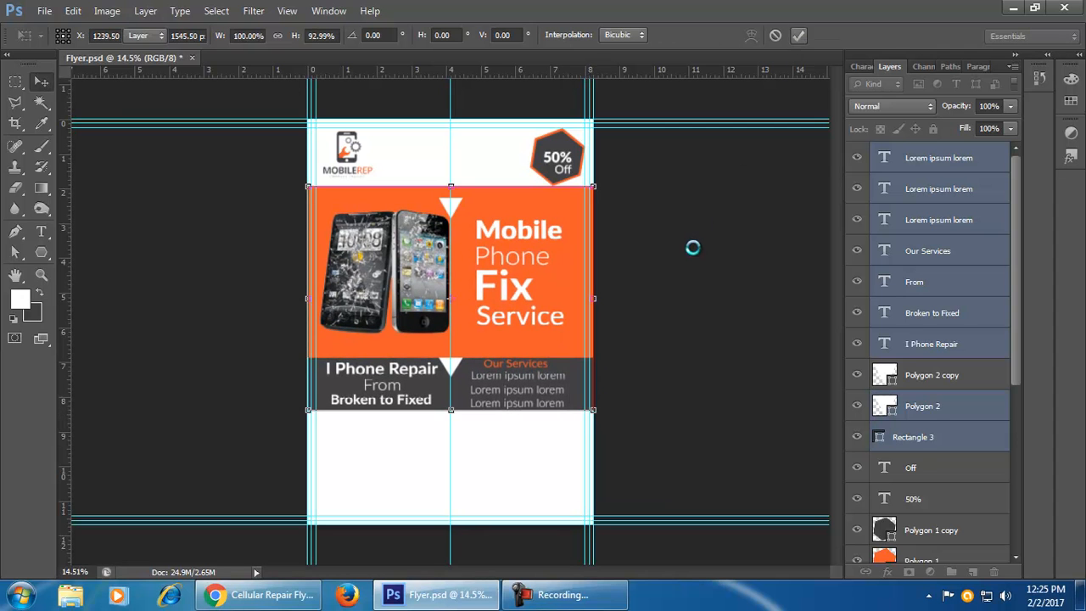
pyautogui.click(694, 253)
# - Scale down the 50% Off hexagon badge with its text, and close the flyer document
pyautogui.moveTo(519, 153); pyautogui.dragTo(580, 180)
pyautogui.click(801, 37)
pyautogui.click(718, 230)
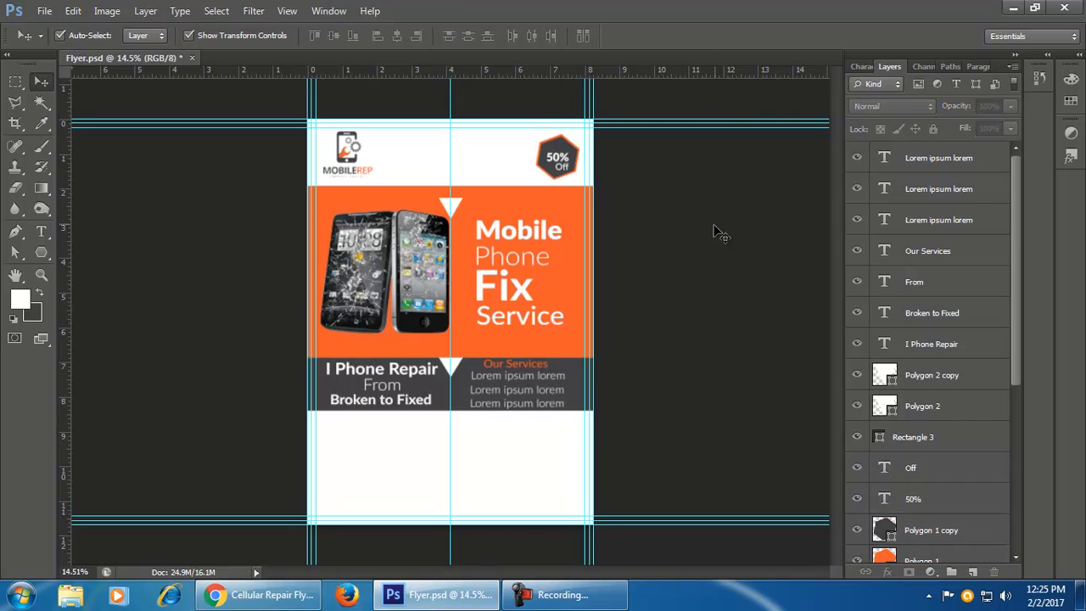
pyautogui.click(196, 57)
pyautogui.click(548, 234)
# - Start a new document and set its width and height units to inches
pyautogui.click(44, 10)
pyautogui.click(43, 28)
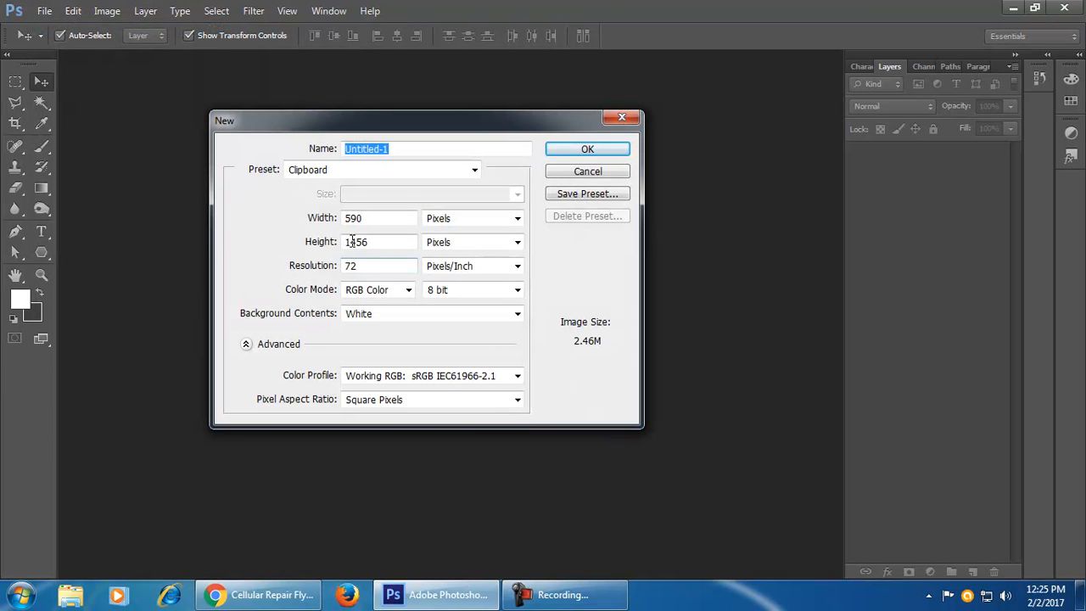
pyautogui.click(471, 219)
pyautogui.click(491, 204)
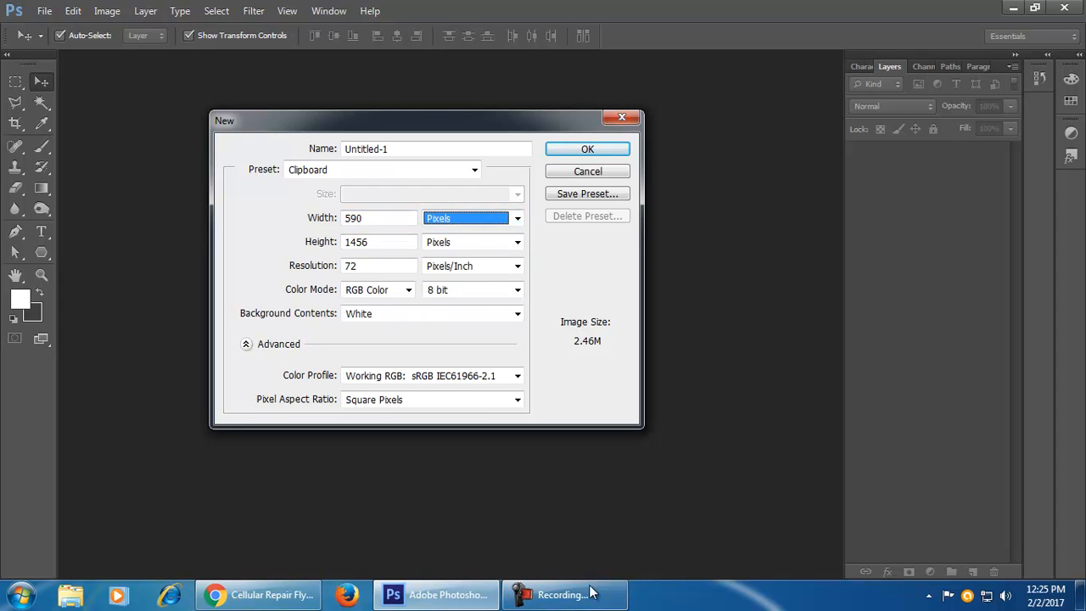
pyautogui.moveTo(580, 594)
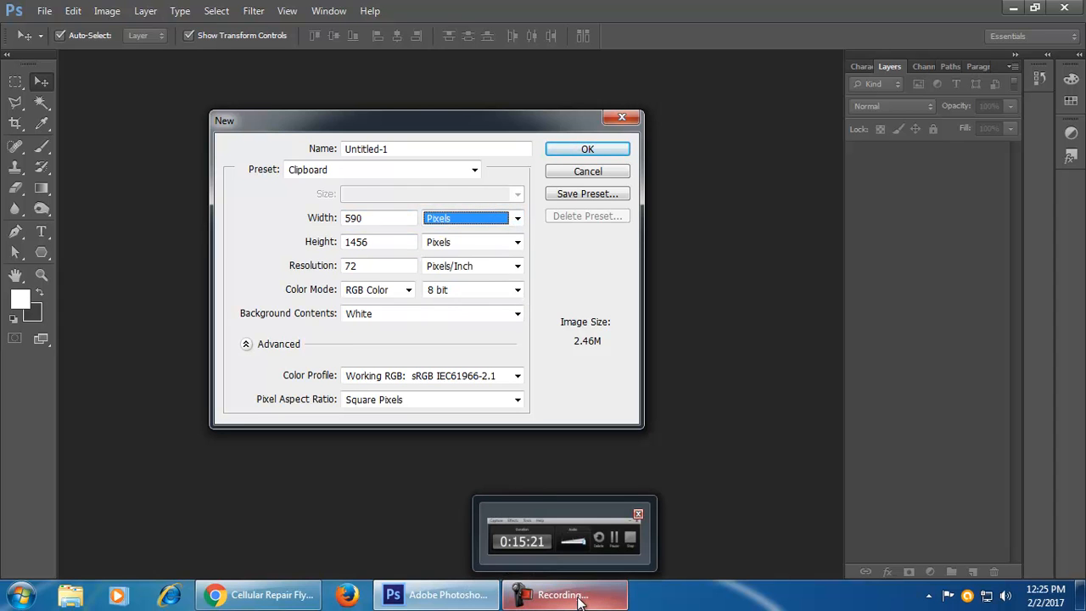
pyautogui.click(467, 219)
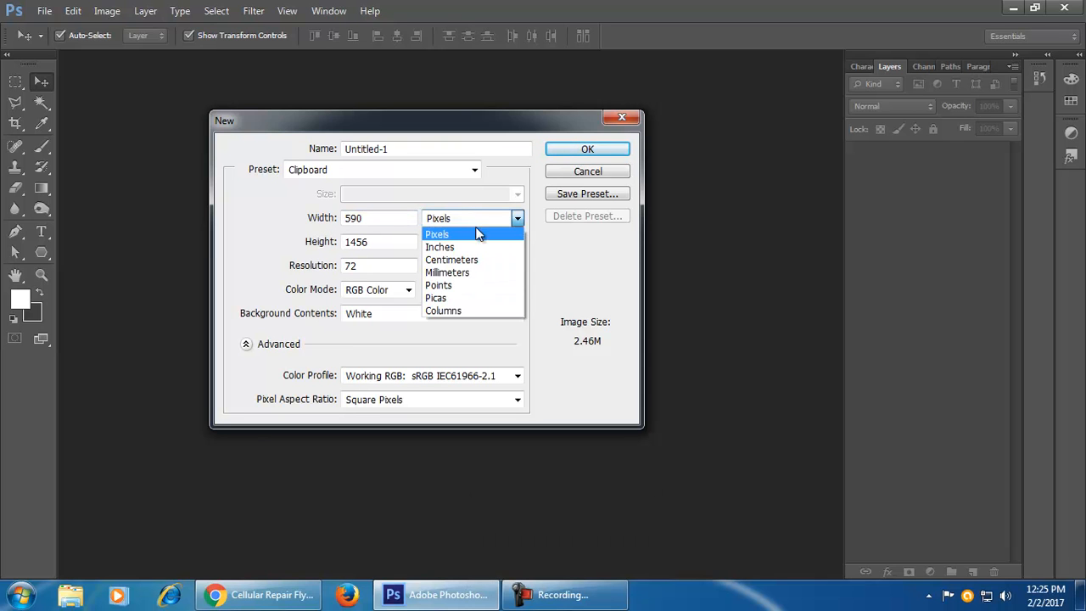
pyautogui.click(486, 247)
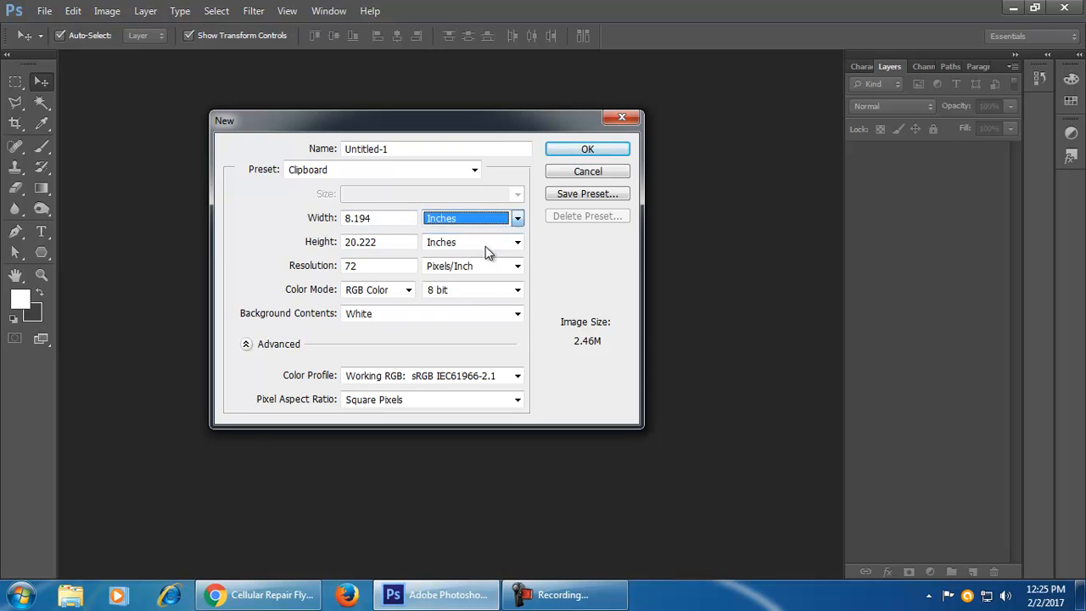
pyautogui.doubleClick(387, 218)
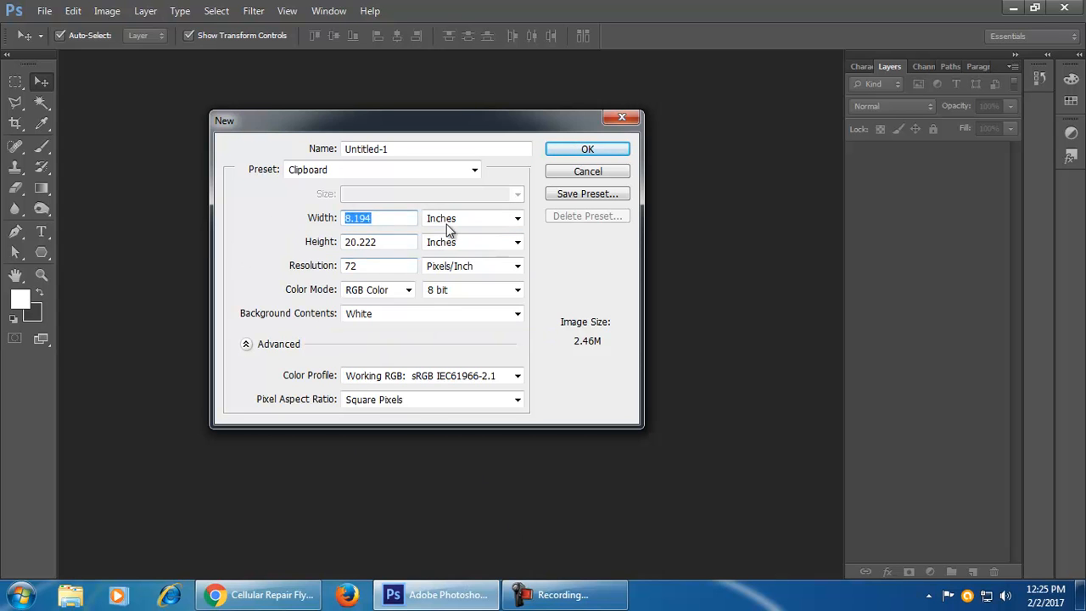
# - Create the new document from the International Paper preset at A4 size, 210 × 297 mm and 300 pixels/inch
pyautogui.click(380, 172)
pyautogui.click(377, 240)
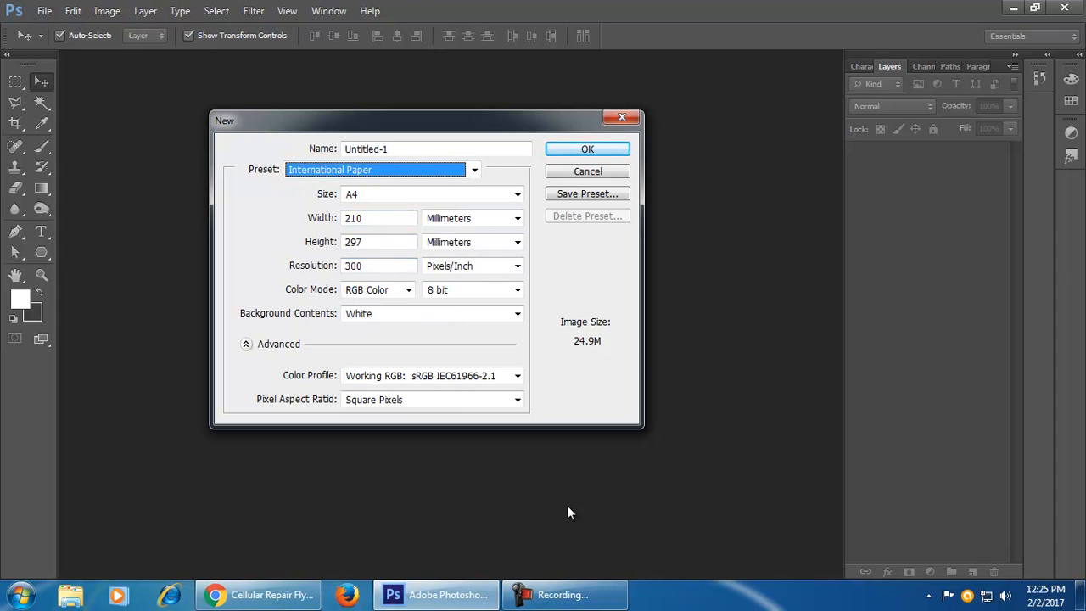
pyautogui.click(624, 150)
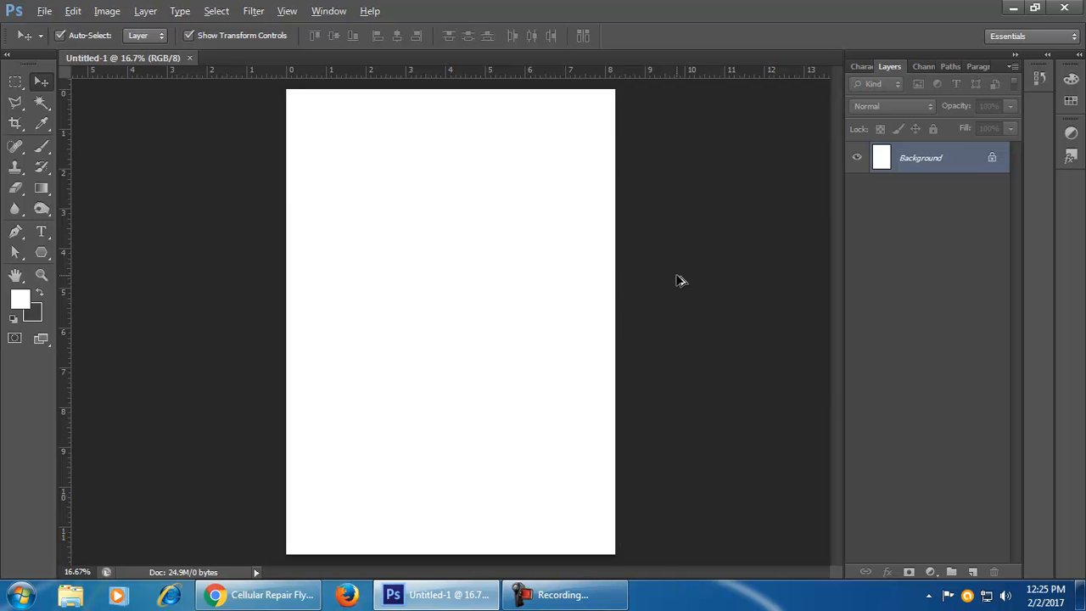
# - Switch to Chrome and search Google Images for "Food" in place of the cracked phone search
pyautogui.press('alt')
pyautogui.click(273, 595)
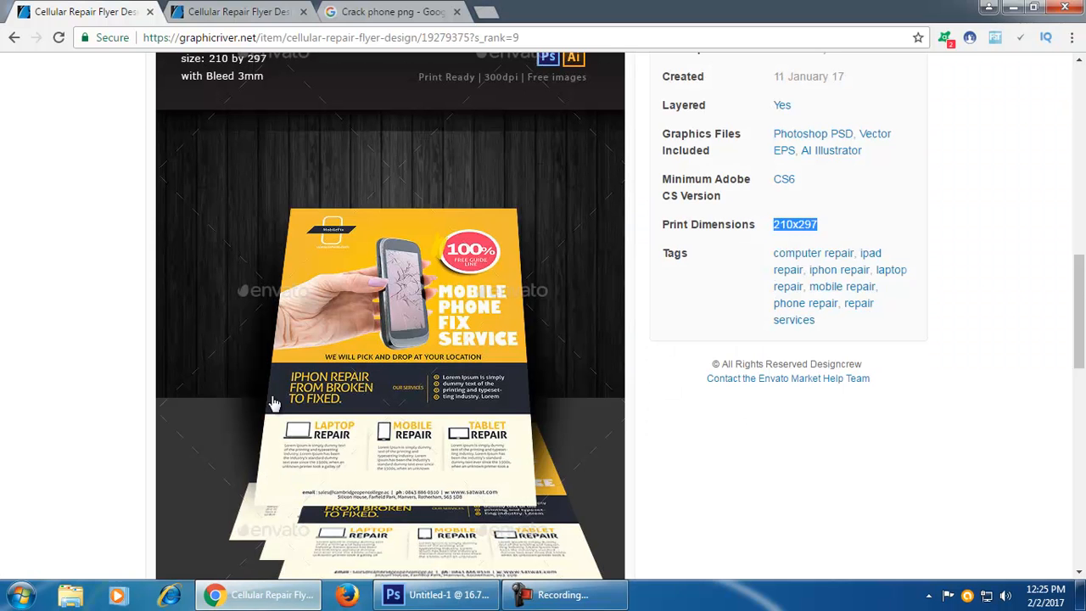
pyautogui.scroll(4, 395, 252)
pyautogui.click(393, 17)
pyautogui.scroll(4, 448, 199)
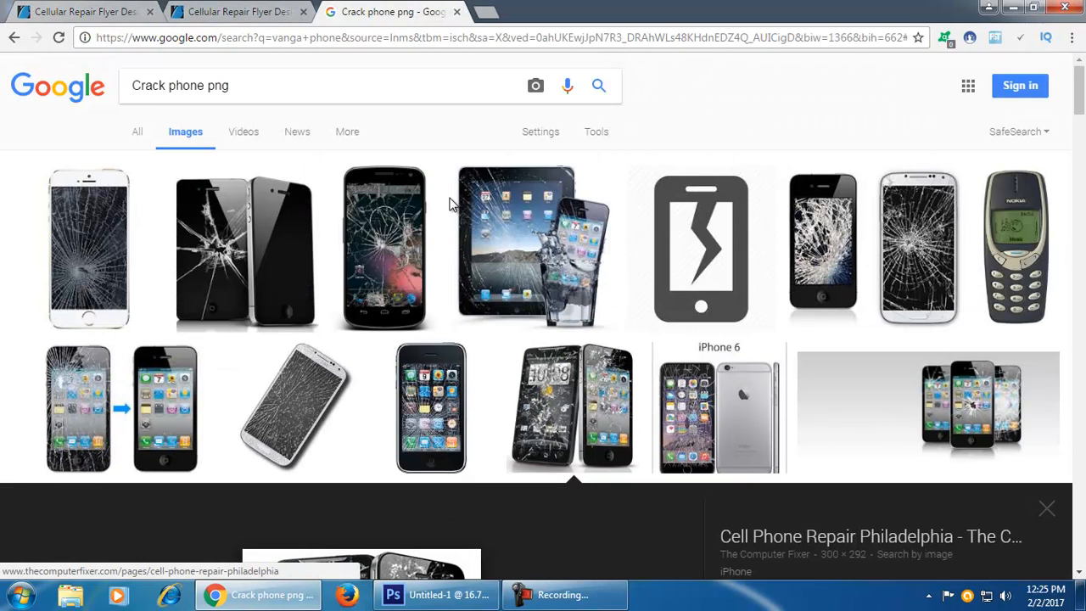
pyautogui.moveTo(275, 85); pyautogui.dragTo(30, 110)
pyautogui.press('BackSpace')
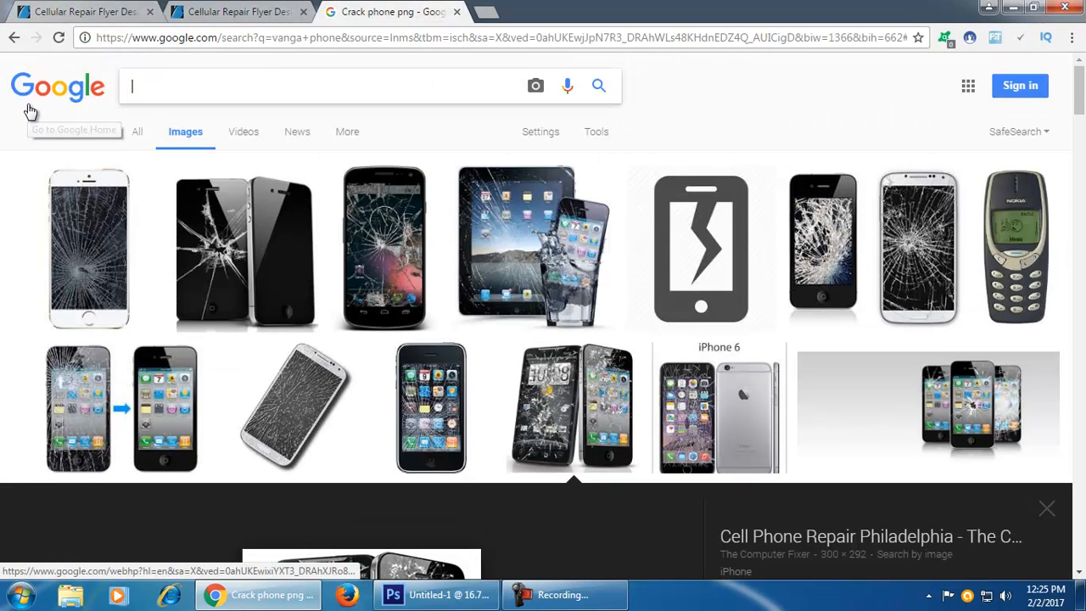
pyautogui.write('Food')
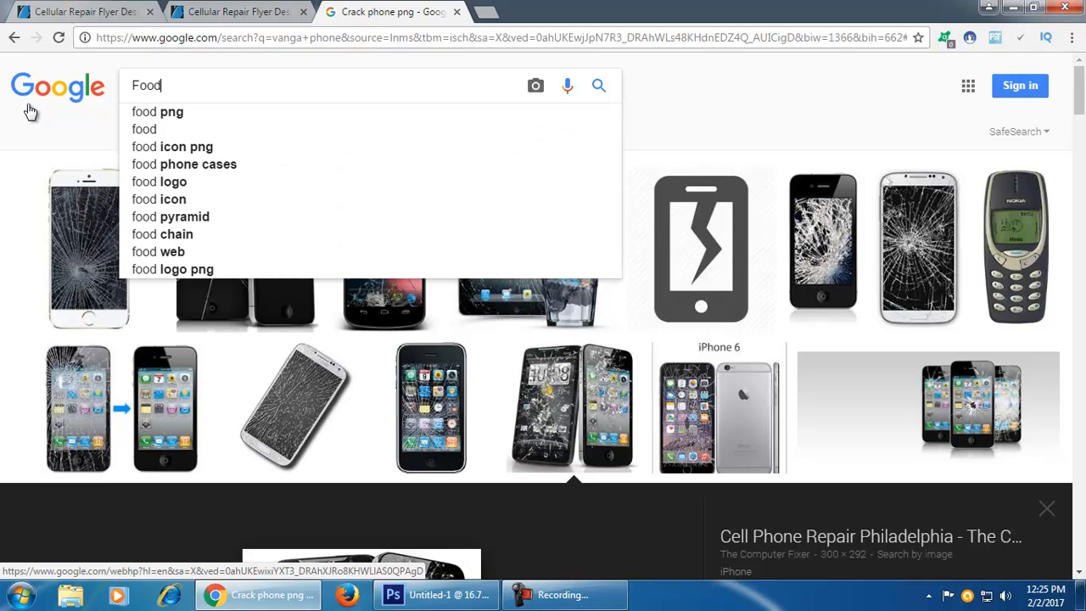
pyautogui.press('Return')
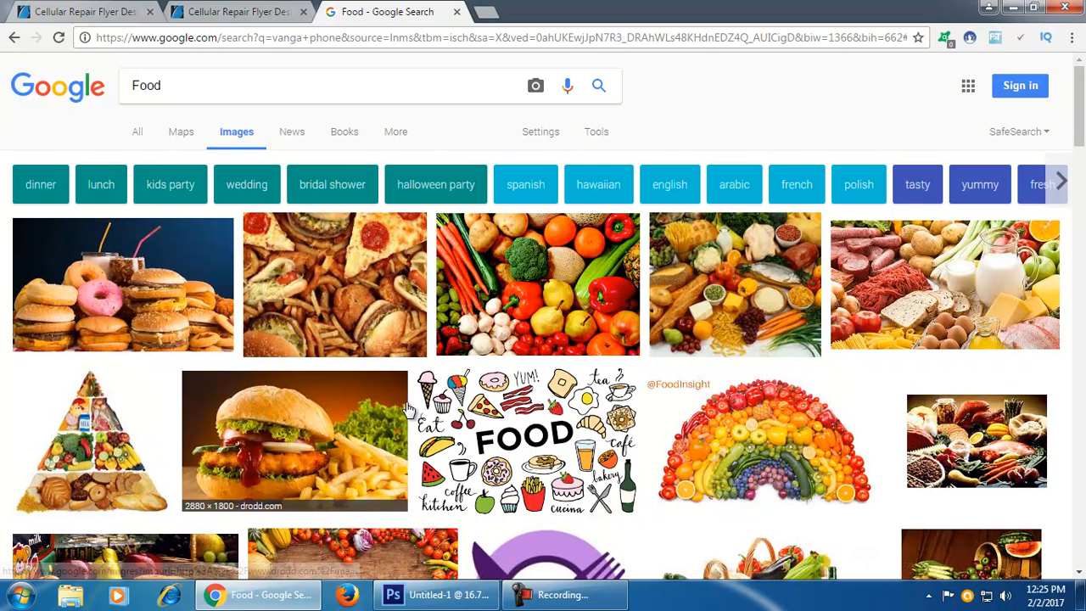
# - Search Google for "restaurent" in a new browser tab and show the image results
pyautogui.click(488, 17)
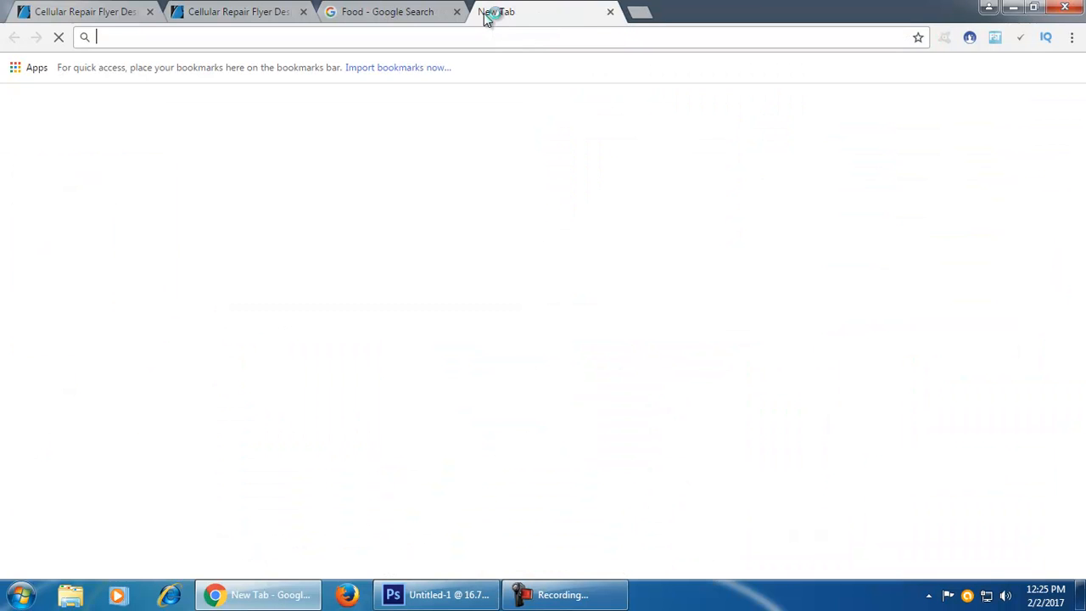
pyautogui.write('restaurent')
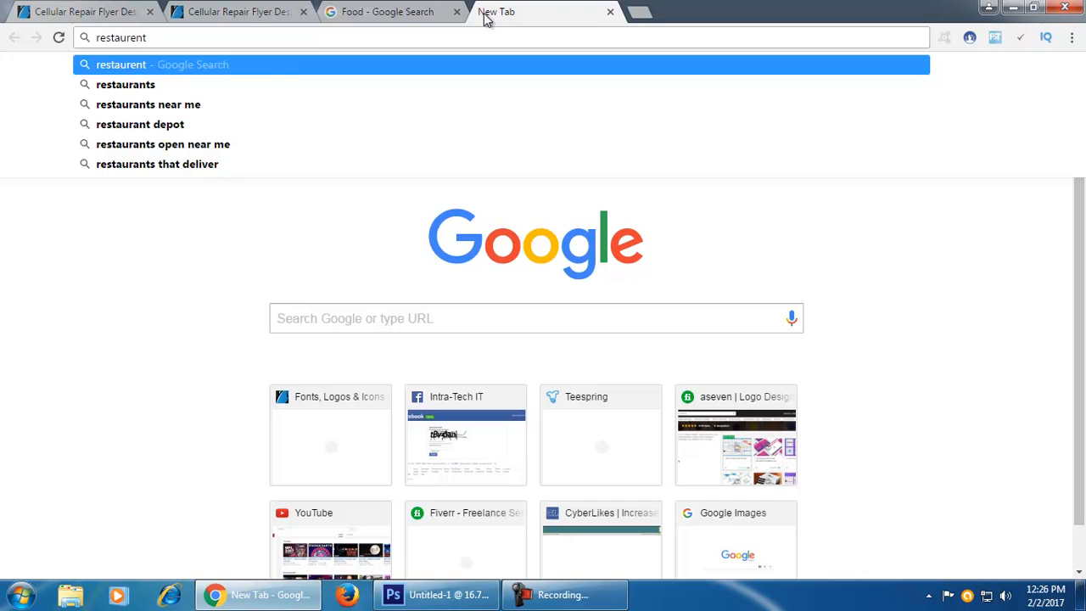
pyautogui.press('Return')
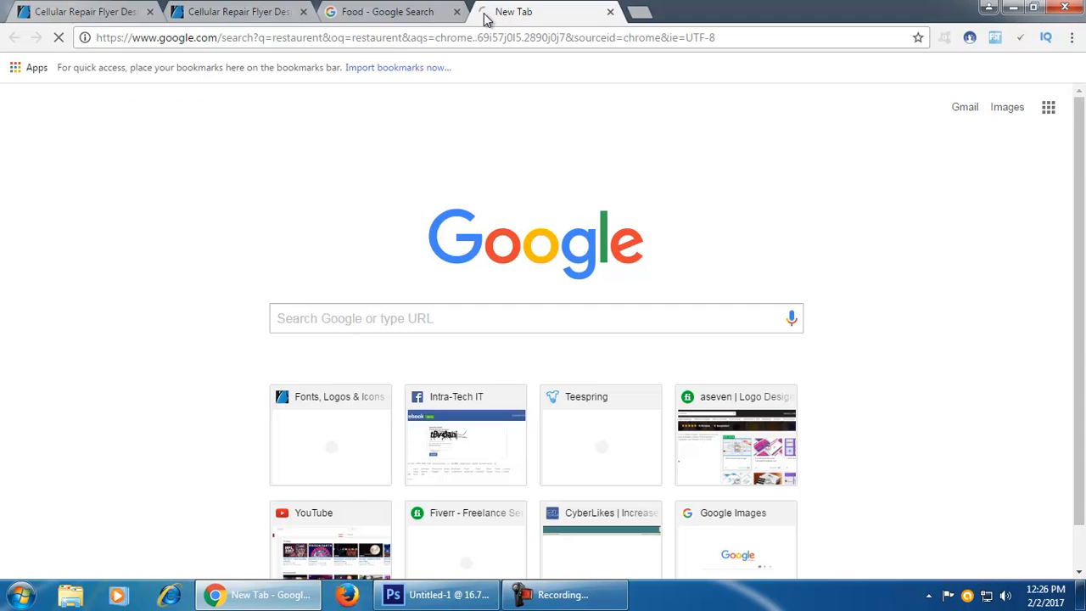
pyautogui.click(234, 136)
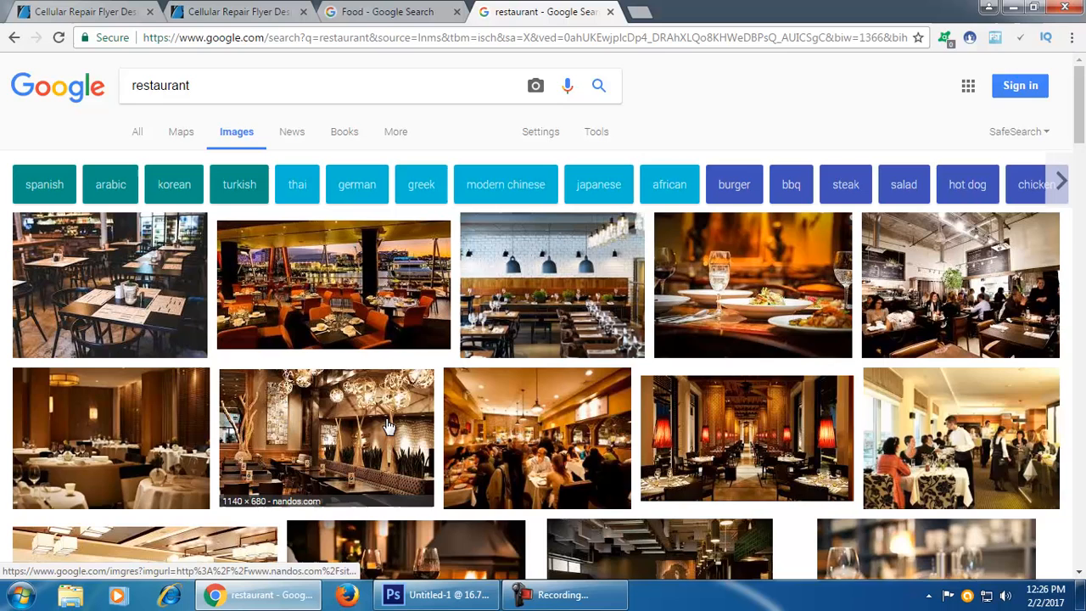
# - Open the restaurant photo with wine glasses and plated food from the image results and copy it
pyautogui.click(713, 301)
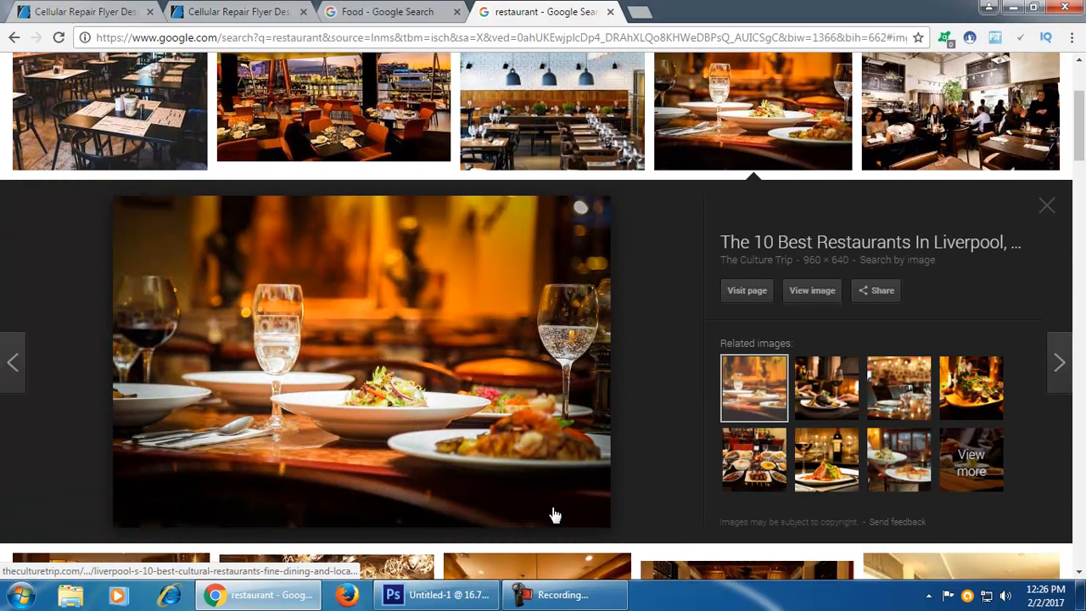
pyautogui.rightClick(347, 487)
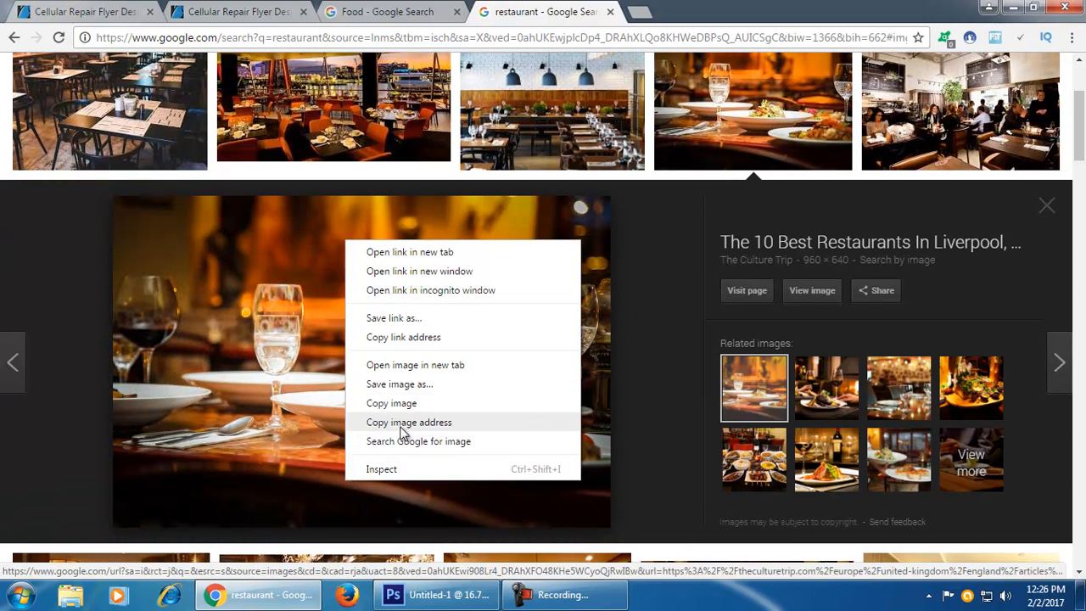
pyautogui.click(443, 404)
# - Switch to Photoshop, draw a blue rectangle about 2492 × 1506 px across the page width, and place it slightly below the page's upper edge
pyautogui.click(450, 594)
pyautogui.rightClick(50, 248)
pyautogui.click(77, 247)
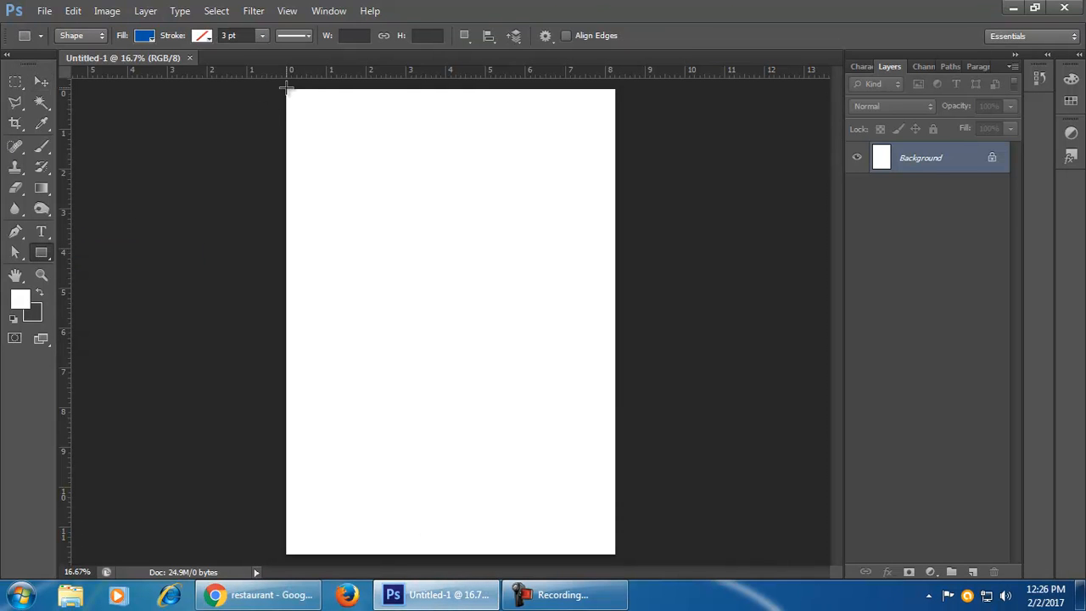
pyautogui.moveTo(287, 87); pyautogui.dragTo(608, 286)
pyautogui.click(42, 81)
pyautogui.moveTo(451, 264); pyautogui.dragTo(480, 269)
pyautogui.click(433, 593)
pyautogui.click(601, 606)
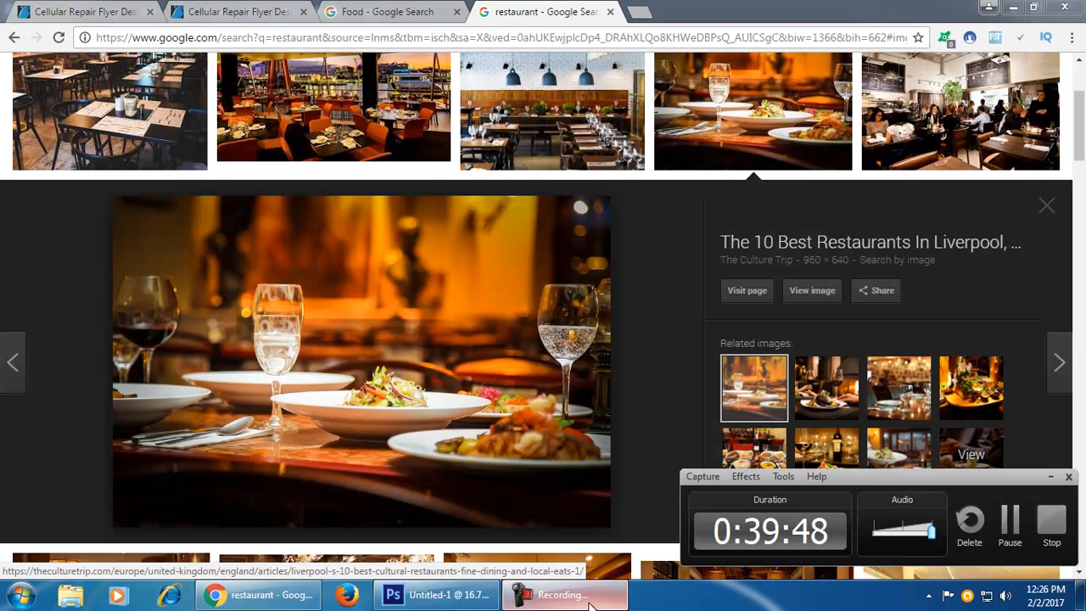
pyautogui.click(593, 605)
pyautogui.click(467, 597)
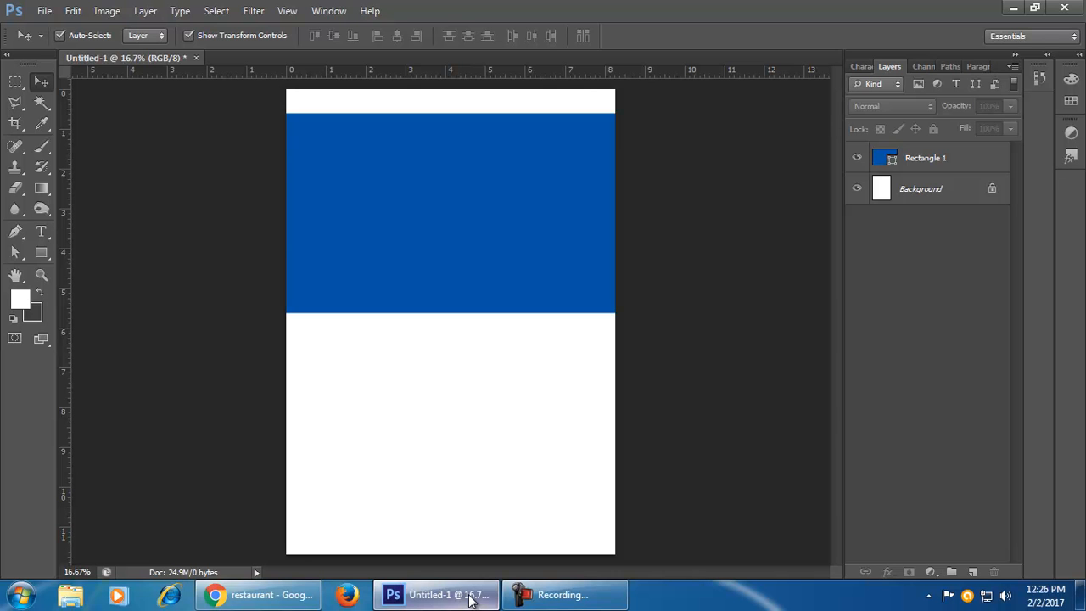
# - Draw trial rectangles in the blank lower part of the page, up to about 7.37 × 3.54 in, and undo them
pyautogui.click(46, 252)
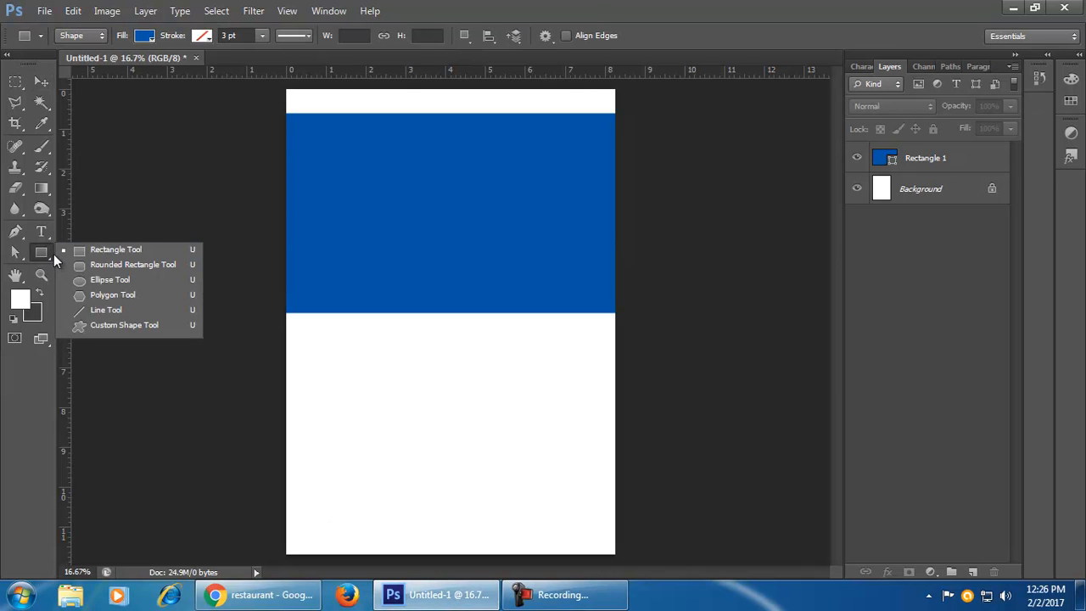
pyautogui.click(106, 251)
pyautogui.moveTo(425, 394); pyautogui.dragTo(490, 465)
pyautogui.hotkey('ctrl', 'z')
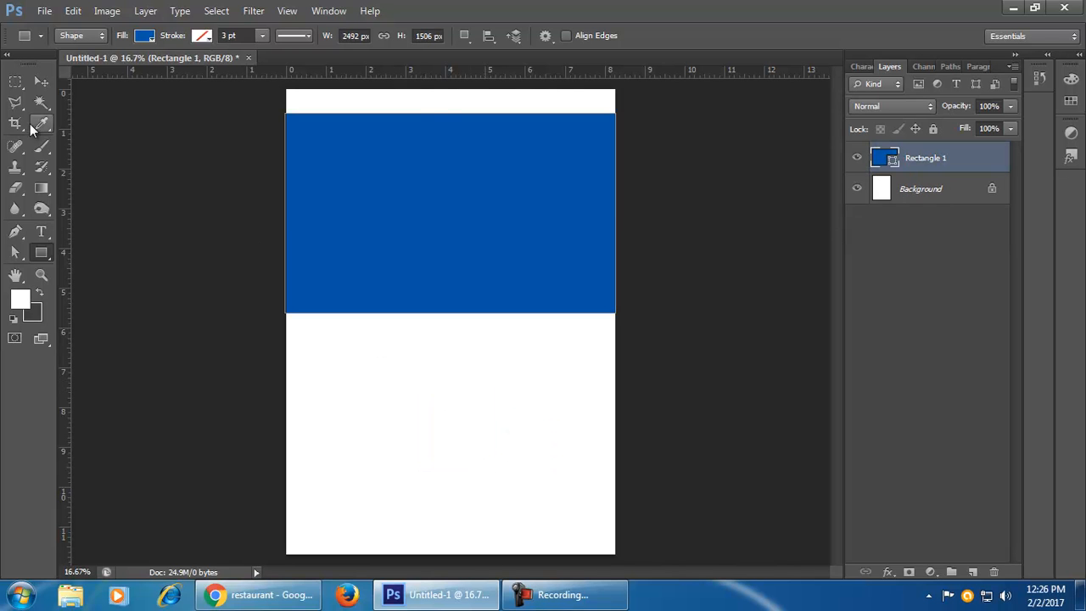
pyautogui.click(42, 83)
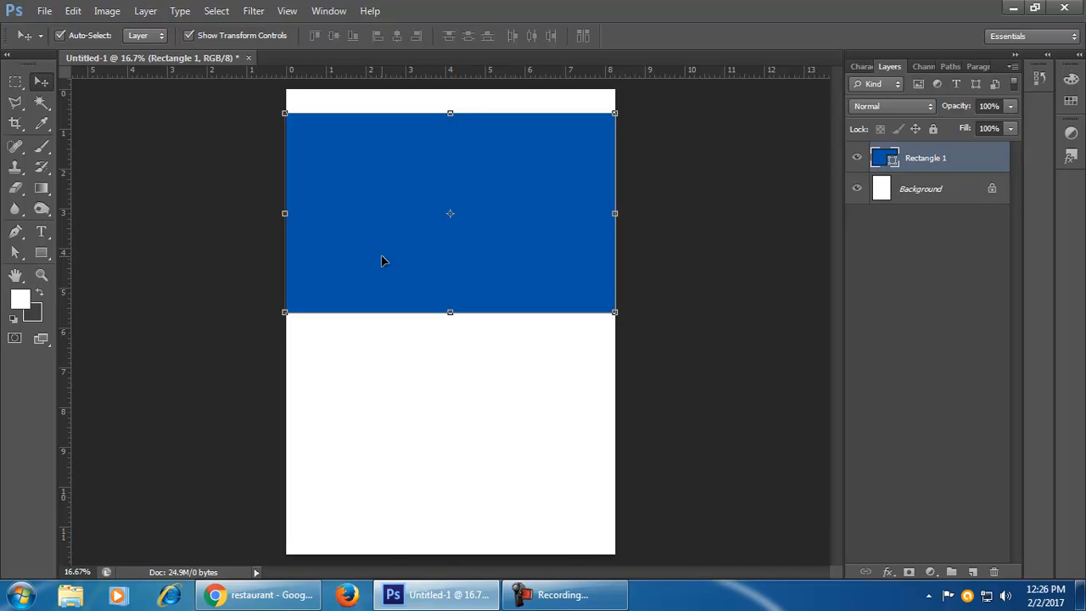
pyautogui.click(46, 253)
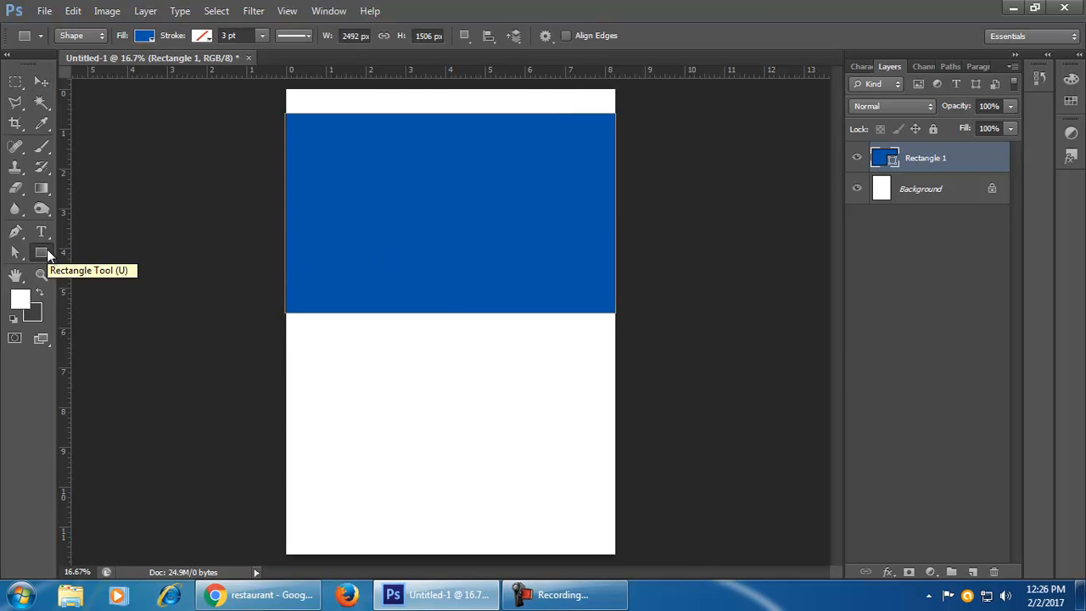
pyautogui.moveTo(285, 349); pyautogui.dragTo(577, 490)
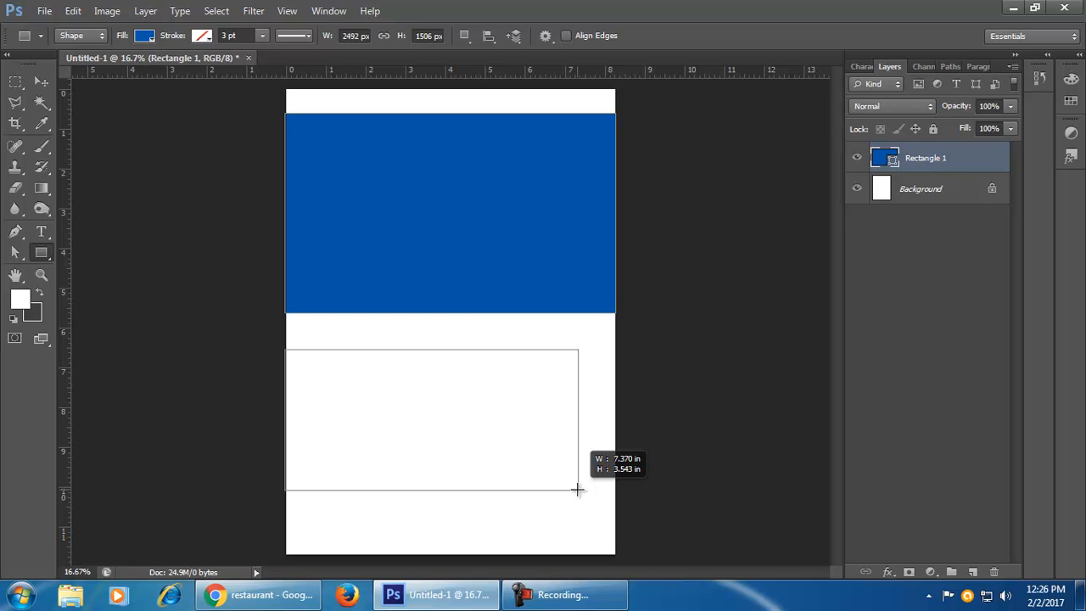
pyautogui.moveTo(577, 490); pyautogui.dragTo(577, 489)
pyautogui.hotkey('ctrl', 'z')
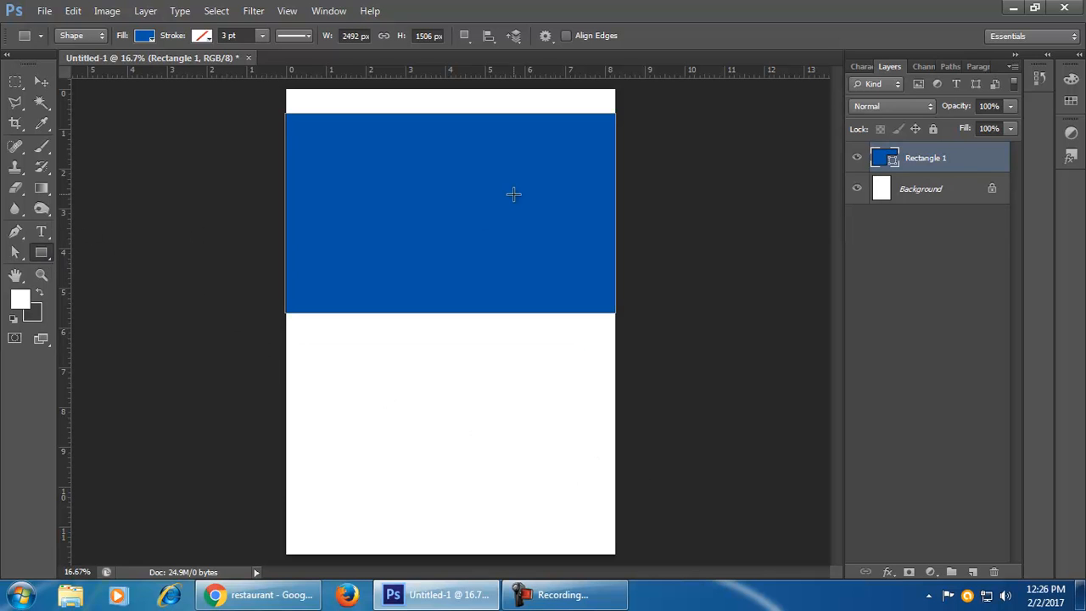
# - Test the Rectangle tool's Align Edges and width-height link options with trial shapes below the blue rectangle, undoing each shape
pyautogui.click(565, 35)
pyautogui.moveTo(441, 414); pyautogui.dragTo(531, 500)
pyautogui.hotkey('ctrl', 'z')
pyautogui.click(565, 36)
pyautogui.moveTo(475, 410); pyautogui.dragTo(586, 513)
pyautogui.hotkey('ctrl', 'z')
pyautogui.click(384, 36)
pyautogui.moveTo(396, 399); pyautogui.dragTo(508, 513)
pyautogui.hotkey('ctrl', 'z')
pyautogui.moveTo(287, 364); pyautogui.dragTo(481, 472)
pyautogui.hotkey('ctrl', 'z')
pyautogui.click(230, 35)
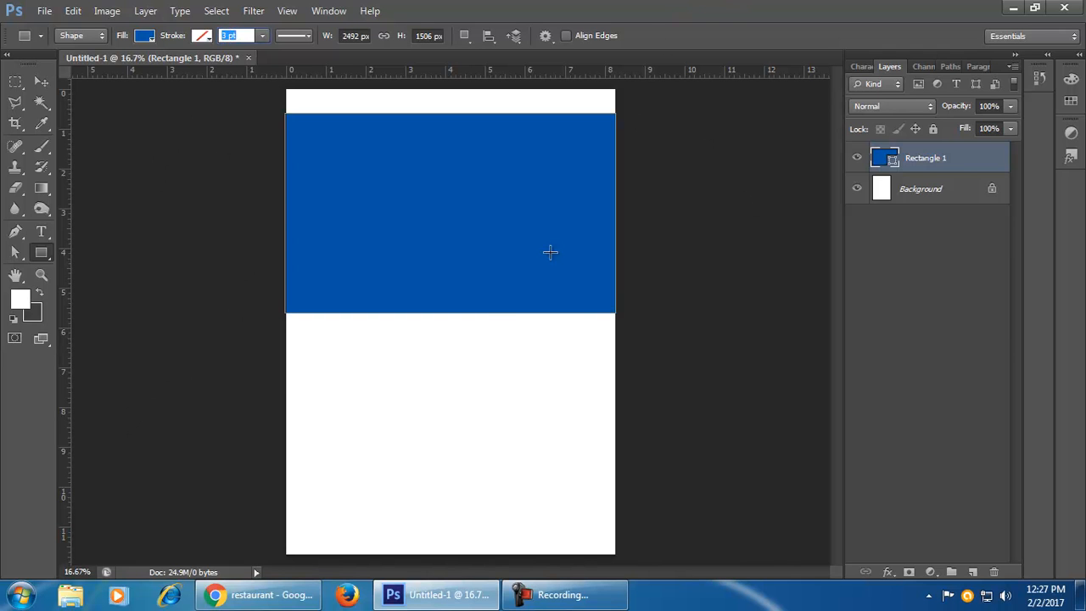
pyautogui.click(41, 82)
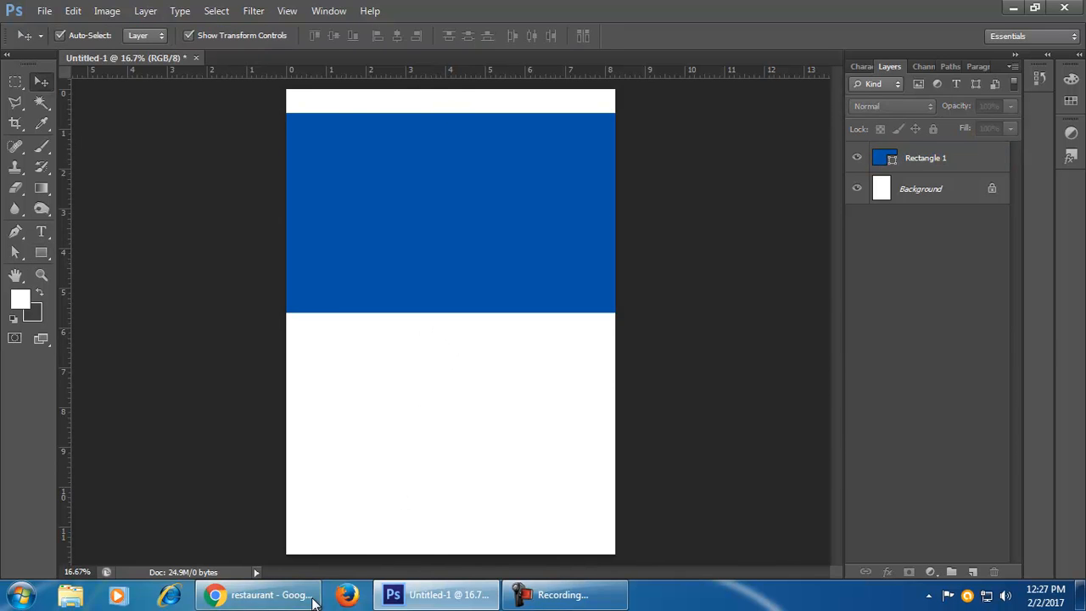
# - Copy the restaurant photo again in Chrome and paste it above the blue rectangle in the Photoshop document
pyautogui.click(273, 598)
pyautogui.rightClick(427, 195)
pyautogui.click(524, 365)
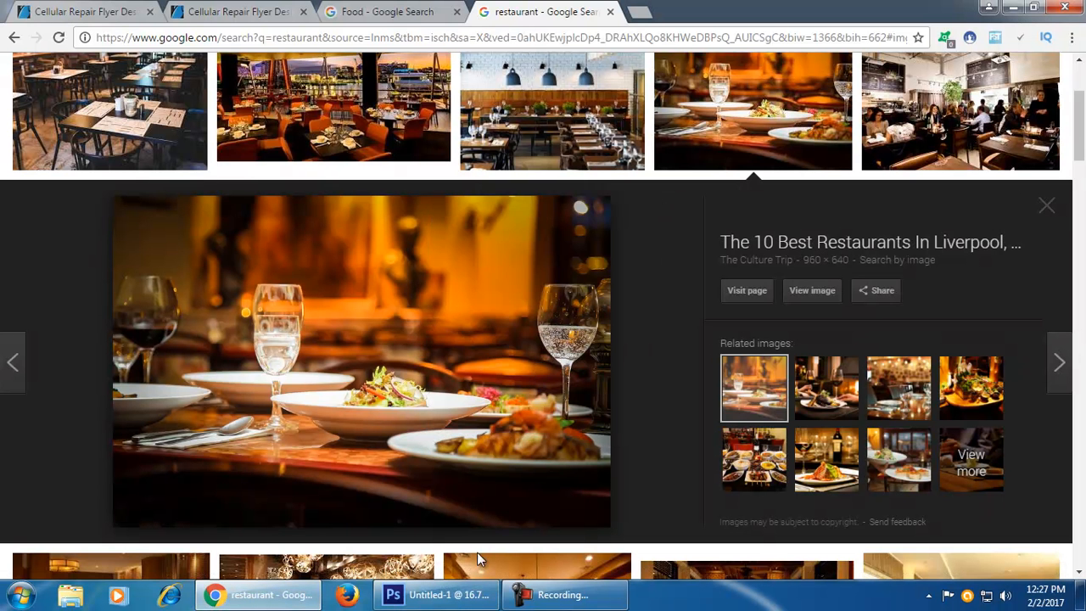
pyautogui.click(435, 595)
pyautogui.click(446, 274)
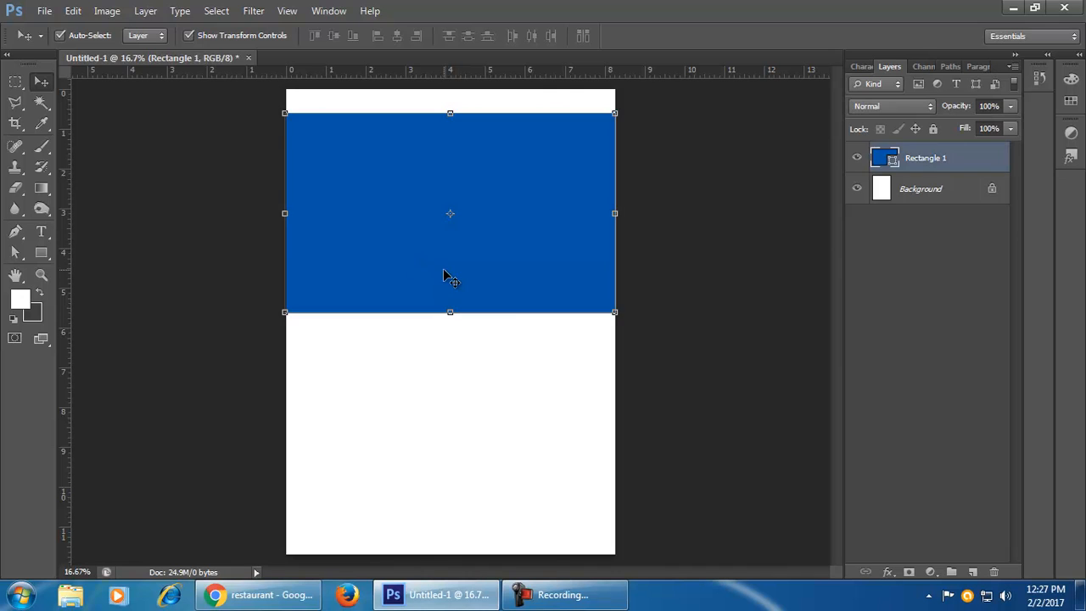
pyautogui.hotkey('ctrl', 'v')
# - Enlarge the pasted photo to slightly wider than the page and clip it to the blue rectangle with a clipping mask
pyautogui.moveTo(501, 363); pyautogui.dragTo(624, 361)
pyautogui.click(798, 36)
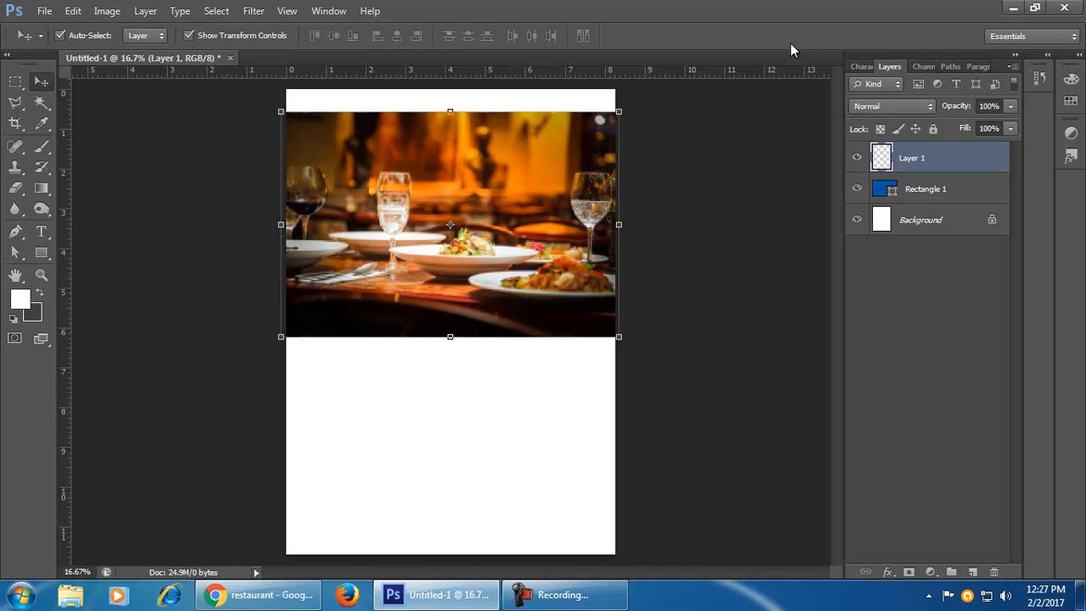
pyautogui.rightClick(970, 161)
pyautogui.click(895, 219)
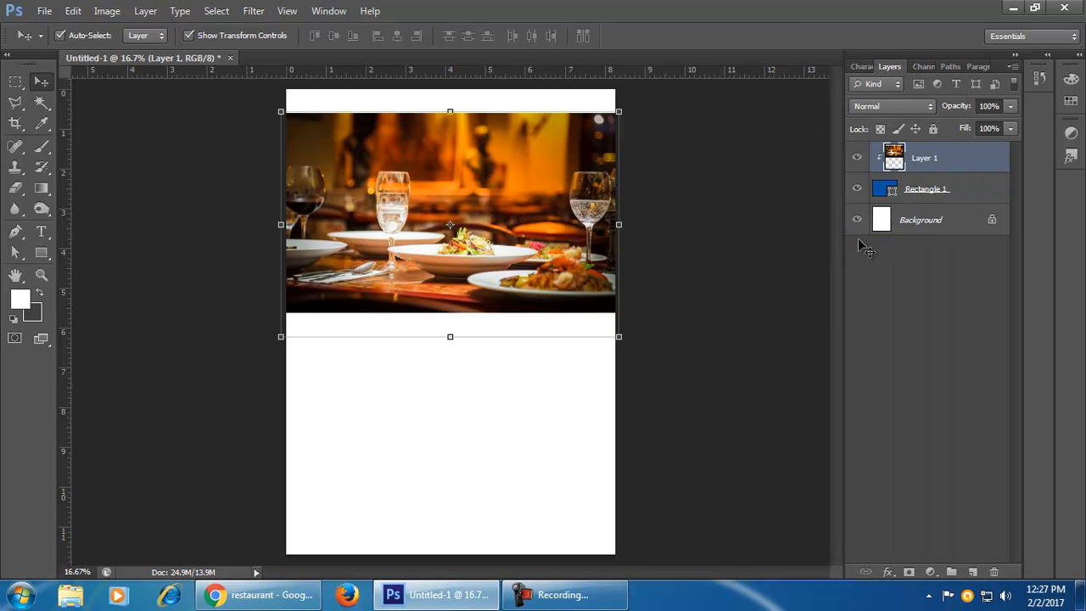
pyautogui.click(863, 246)
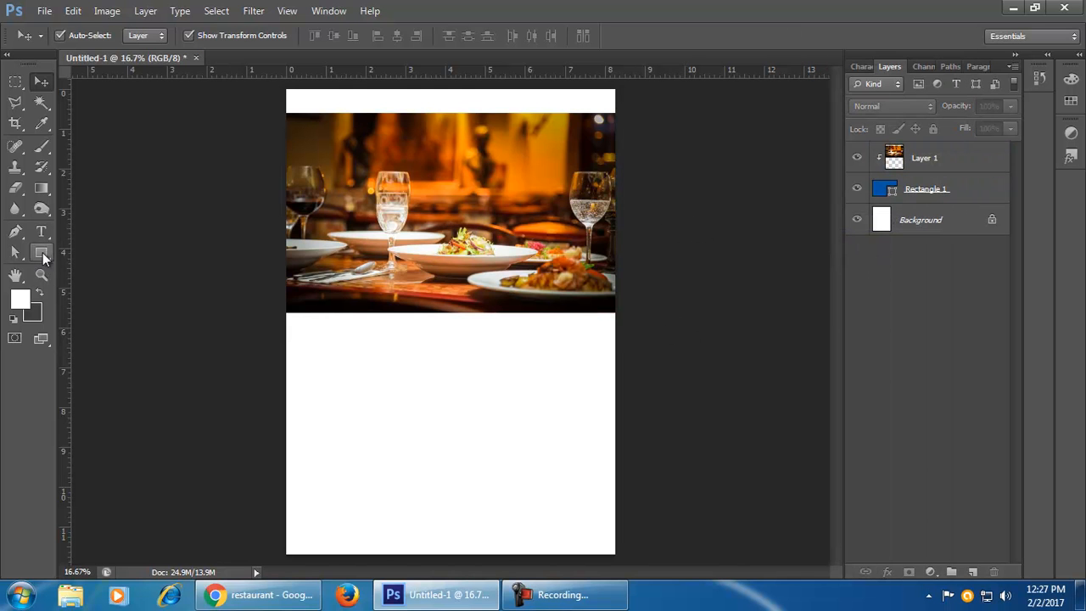
# - Draw a thin blue rectangle across the page width to fill the blank strip above the photo
pyautogui.click(43, 253)
pyautogui.moveTo(286, 86); pyautogui.dragTo(617, 110)
pyautogui.click(42, 81)
pyautogui.click(515, 434)
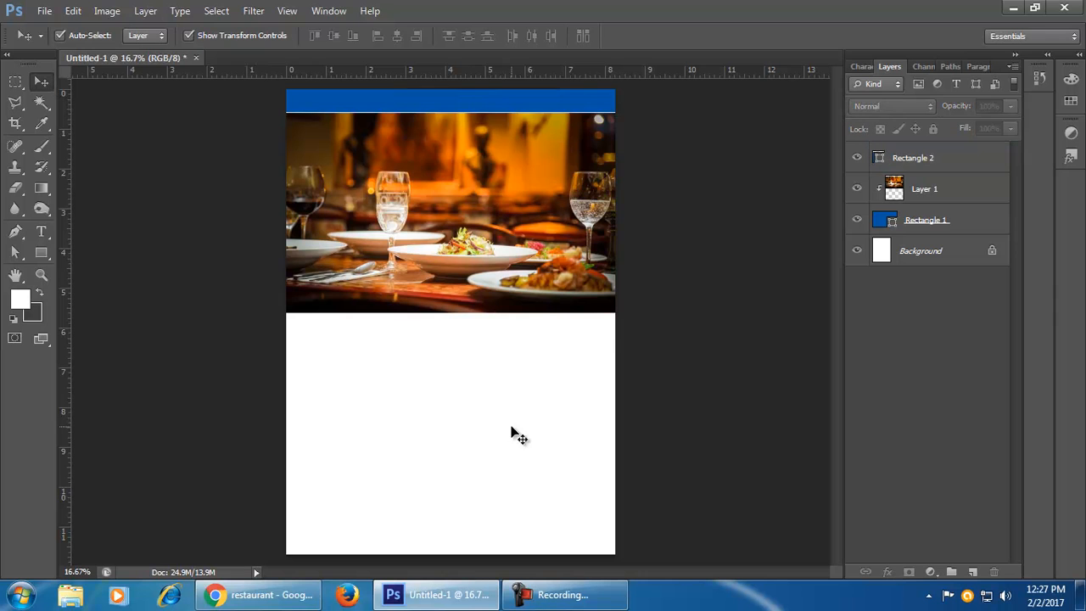
# - Nudge the clipped restaurant photo slightly upward within its rectangle
pyautogui.click(521, 280)
pyautogui.click(475, 436)
pyautogui.click(514, 278)
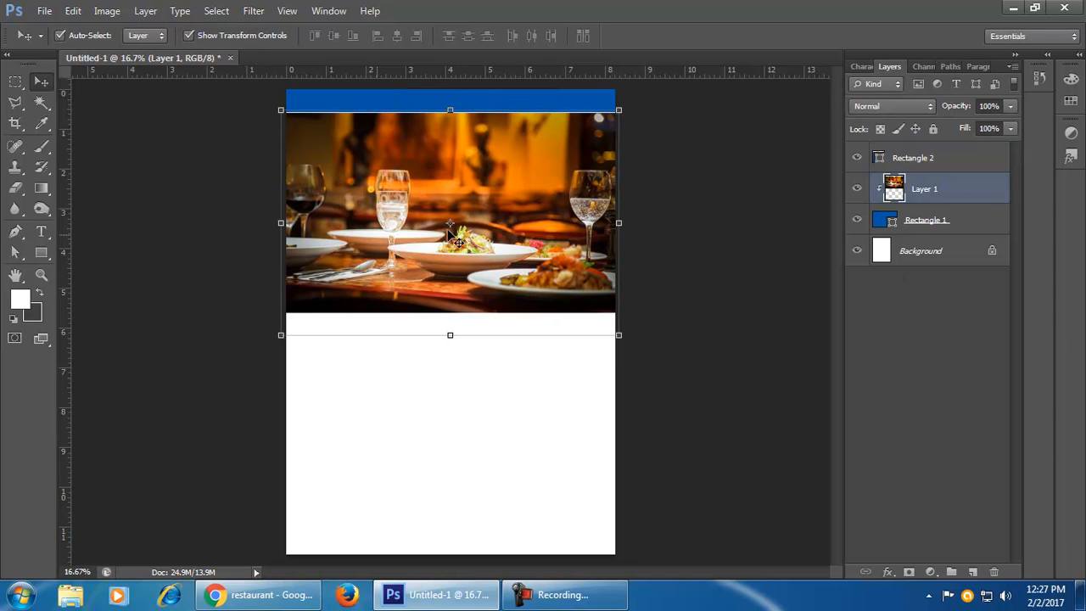
pyautogui.hotkey('ctrl', 't')
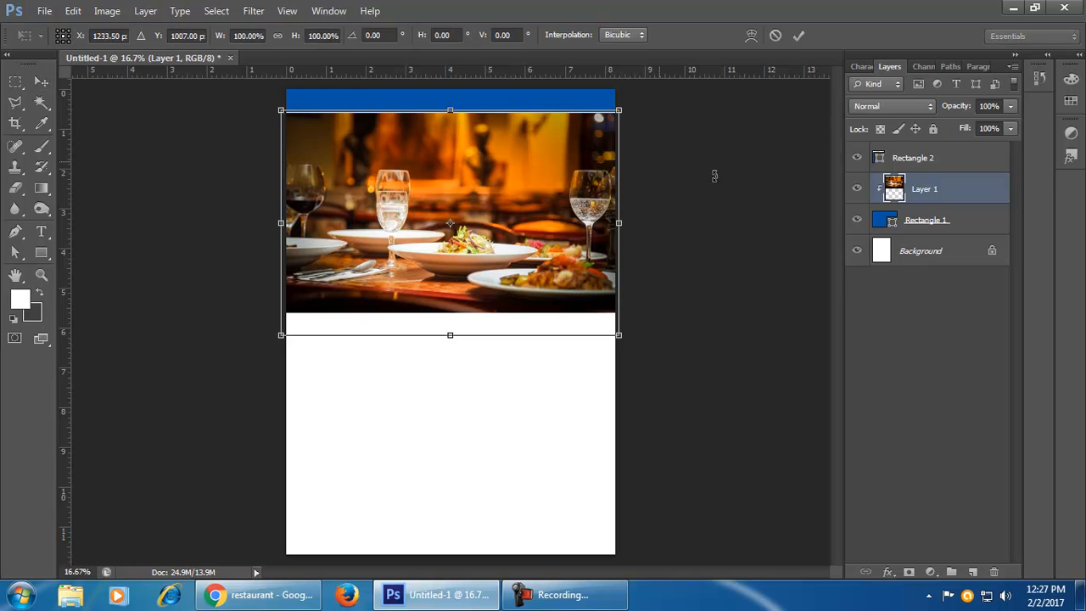
pyautogui.click(798, 35)
# - Sample several photo colours for the thin band above the photo and recolour it with the salad's pale tan, #e0c886
pyautogui.click(595, 105)
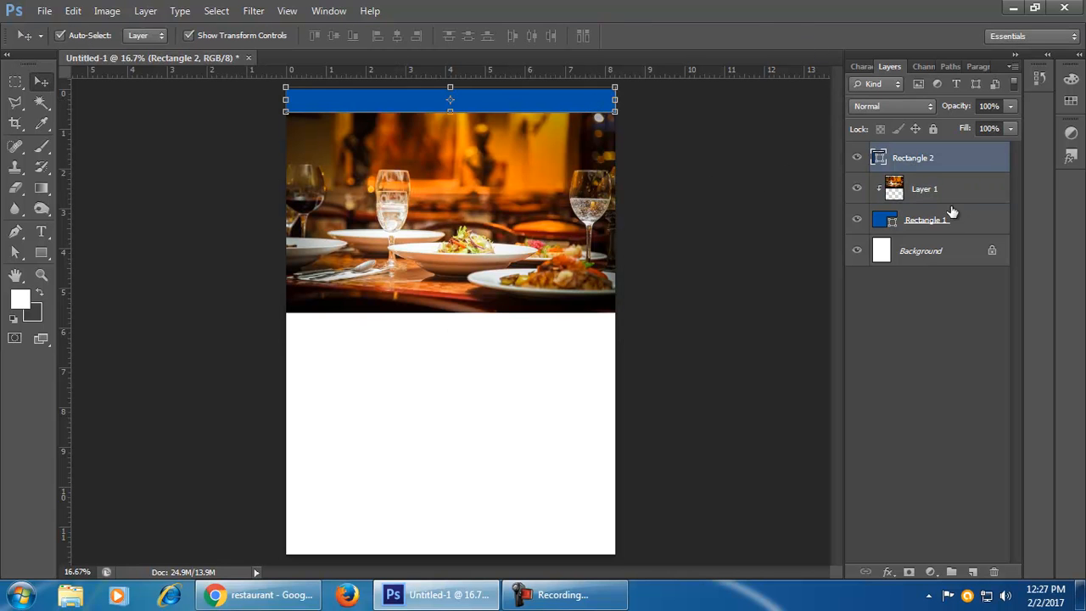
pyautogui.doubleClick(880, 159)
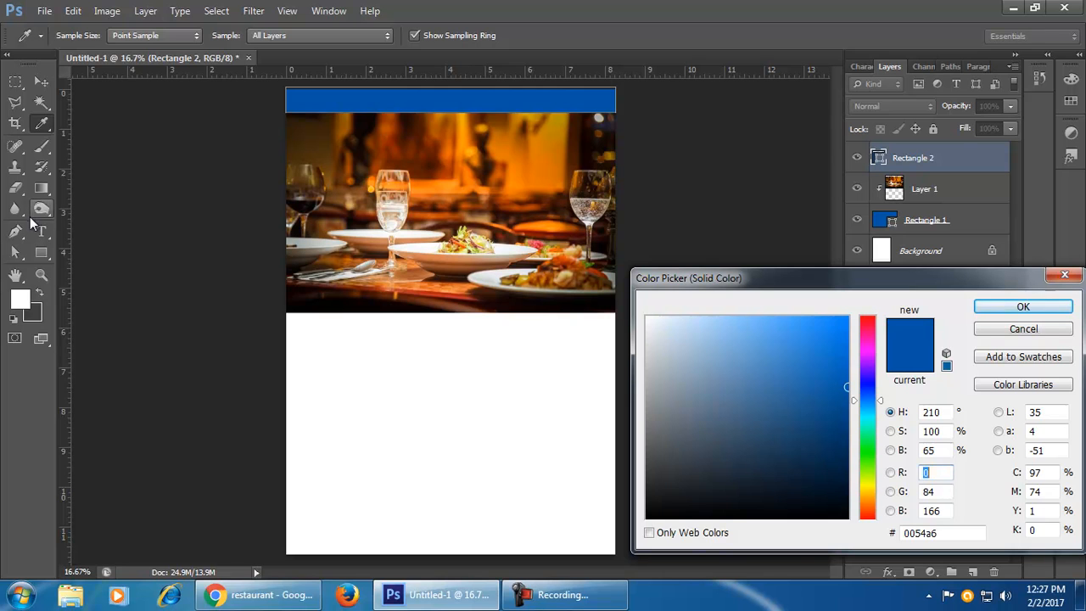
pyautogui.click(551, 152)
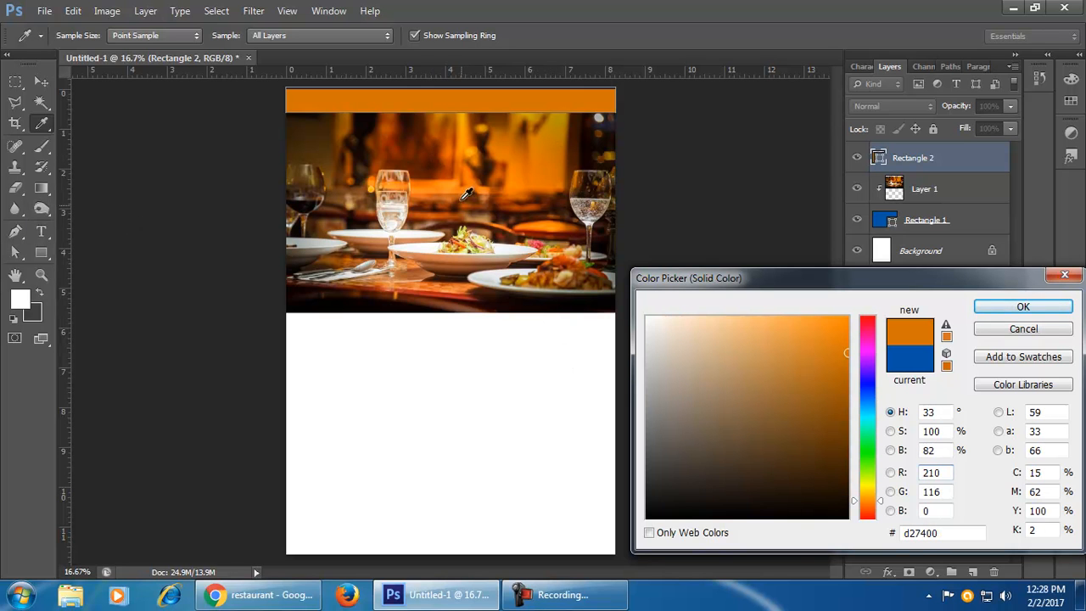
pyautogui.click(311, 132)
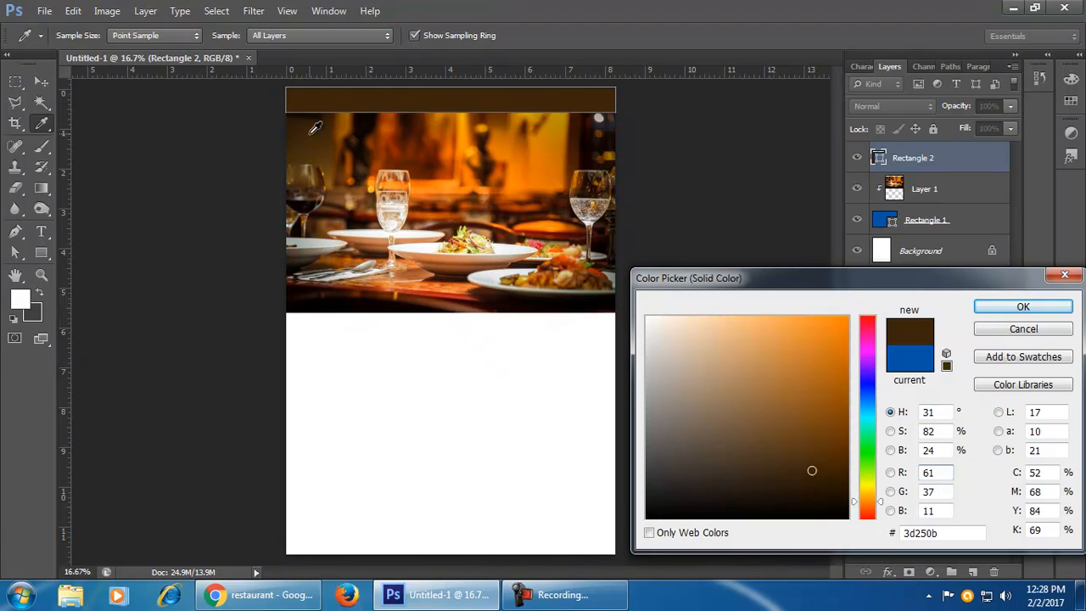
pyautogui.click(557, 221)
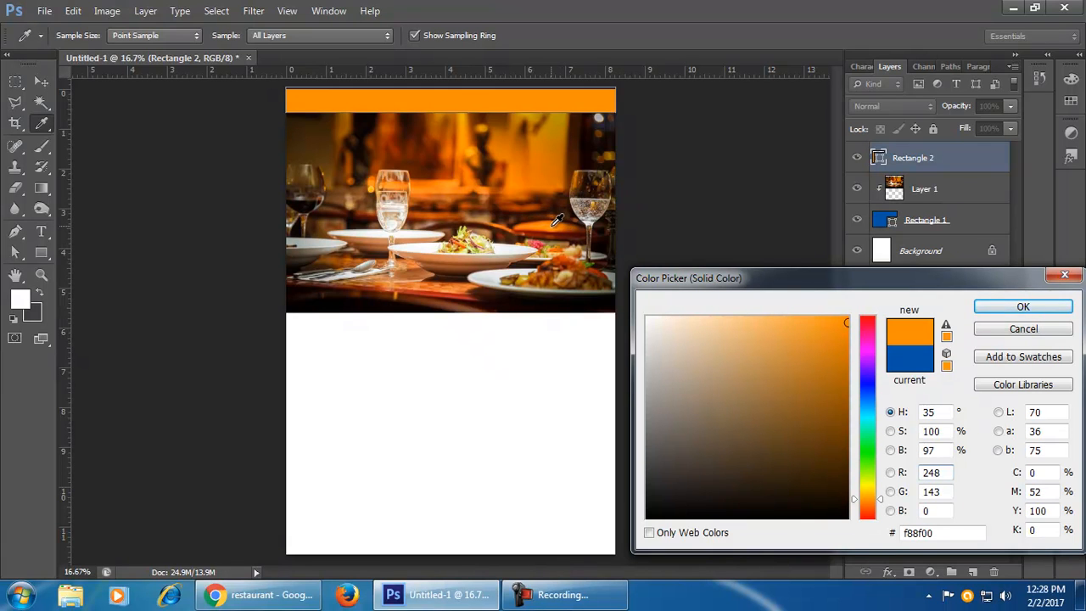
pyautogui.click(402, 207)
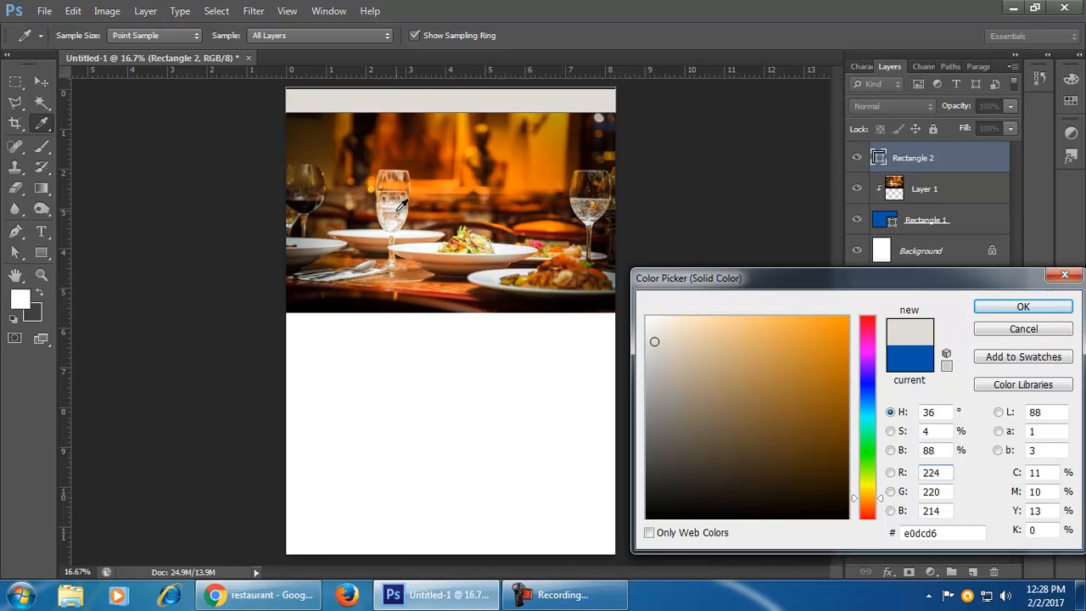
pyautogui.click(309, 204)
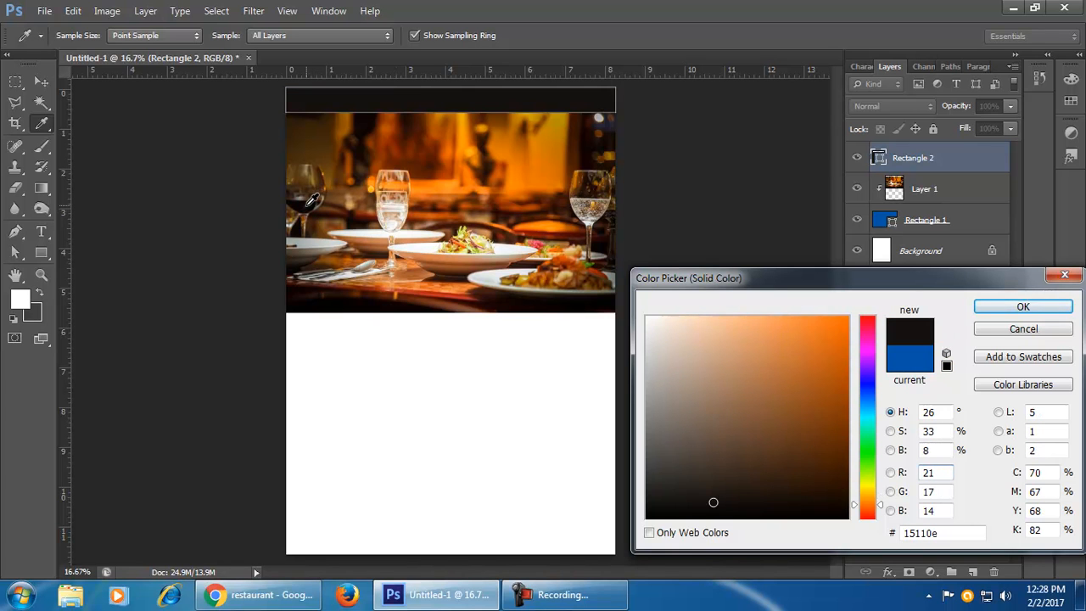
pyautogui.click(311, 134)
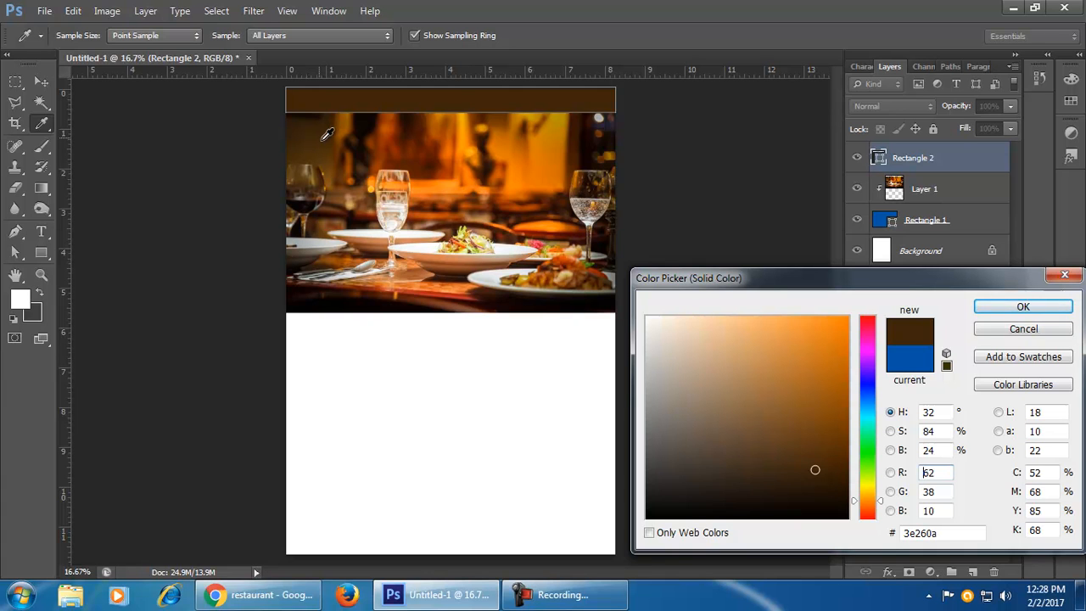
pyautogui.click(459, 243)
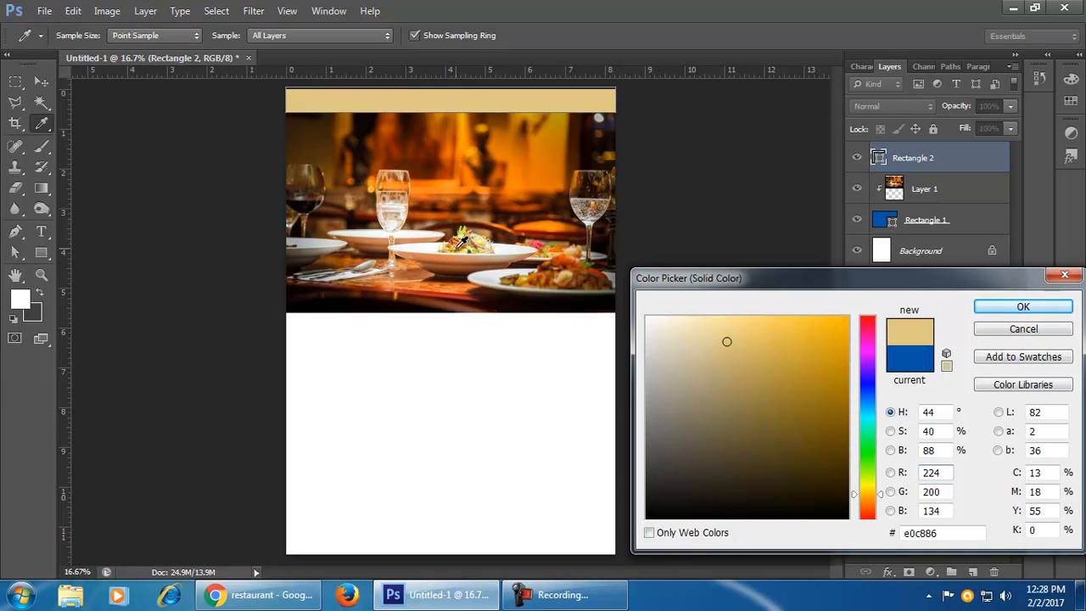
pyautogui.click(1023, 309)
pyautogui.click(477, 379)
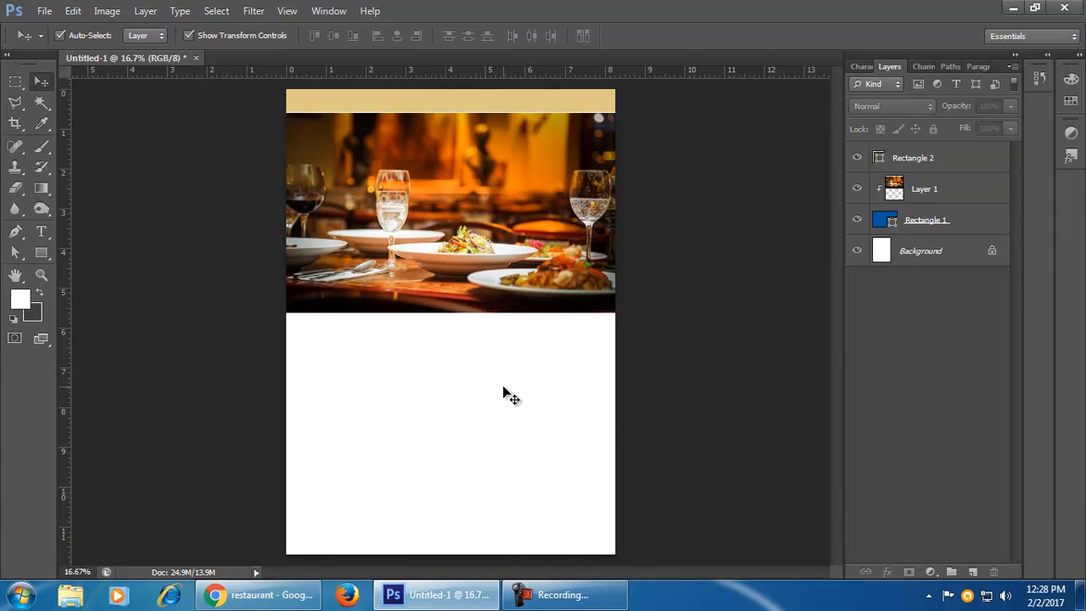
# - Lower the clipped restaurant photo layer's opacity to 32%
pyautogui.click(512, 292)
pyautogui.click(524, 439)
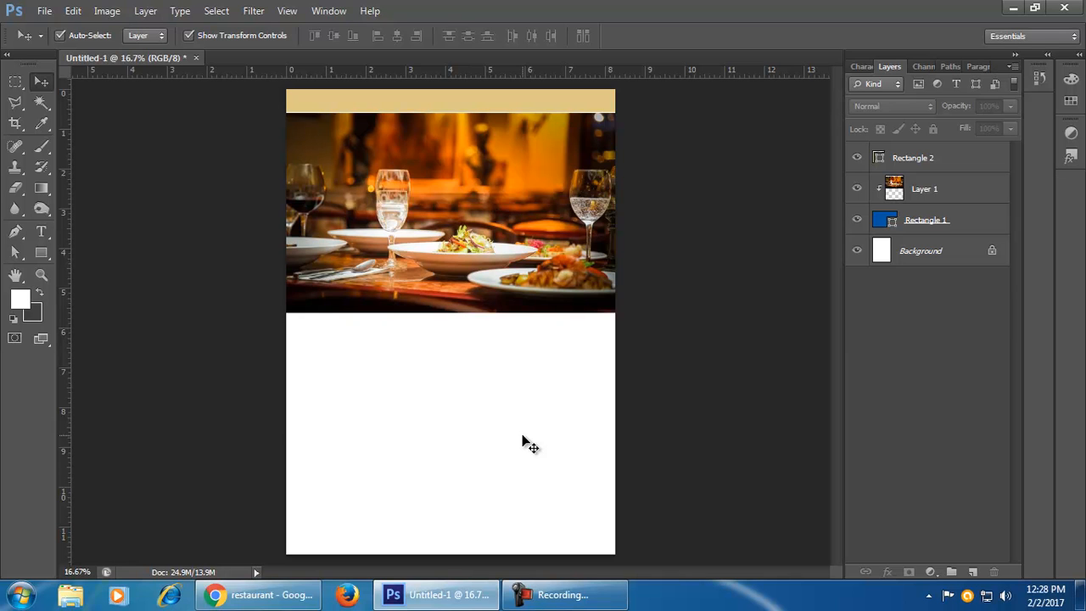
pyautogui.click(546, 268)
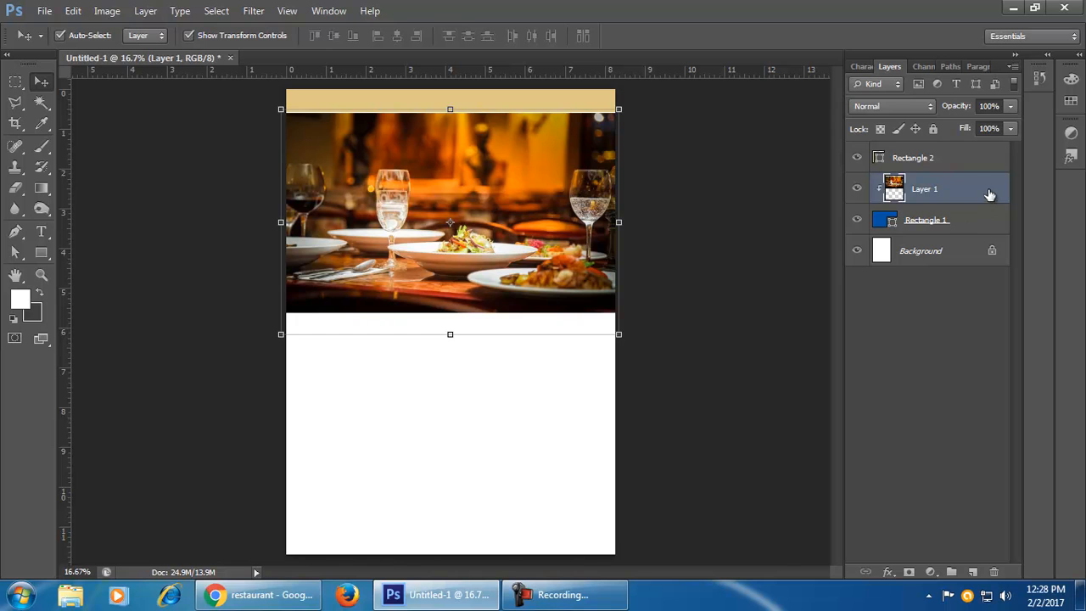
pyautogui.click(1009, 107)
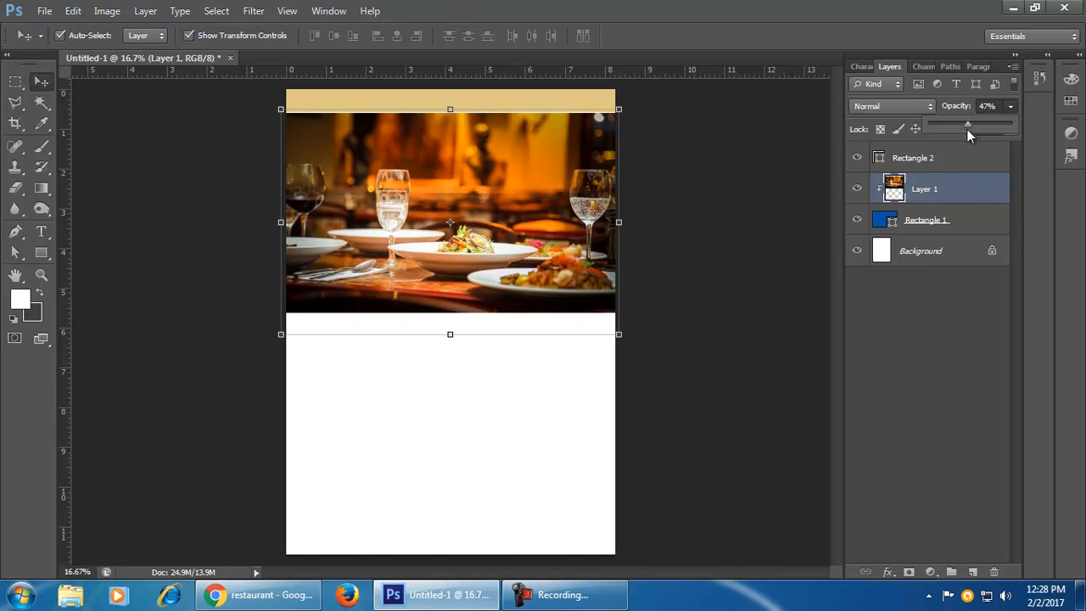
pyautogui.moveTo(967, 129); pyautogui.dragTo(967, 129)
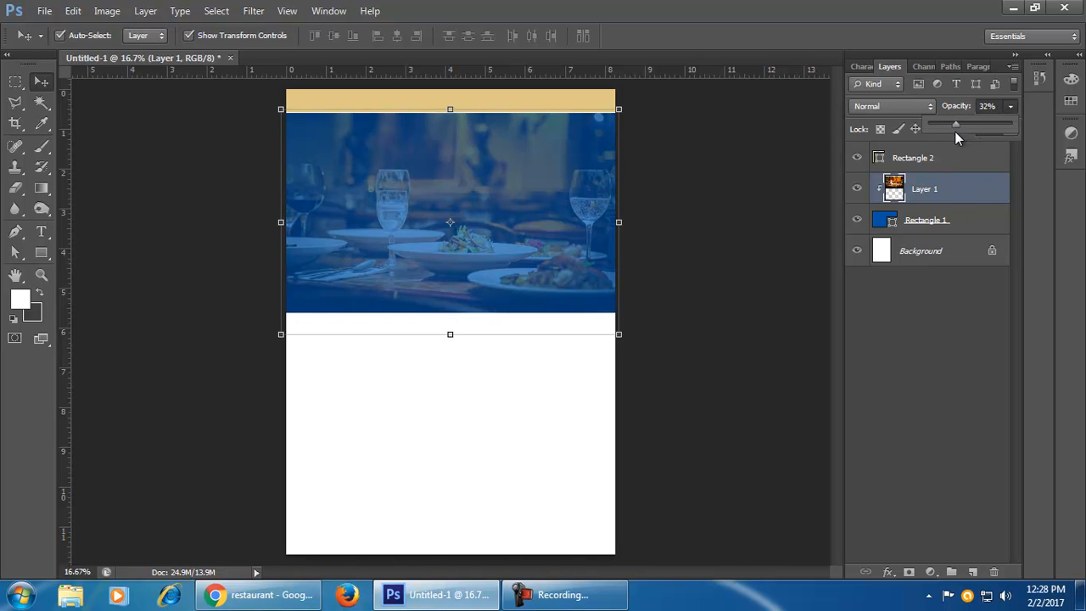
# - Recolour the blue rectangle behind the clipped restaurant photo white, #ffffff
pyautogui.click(761, 305)
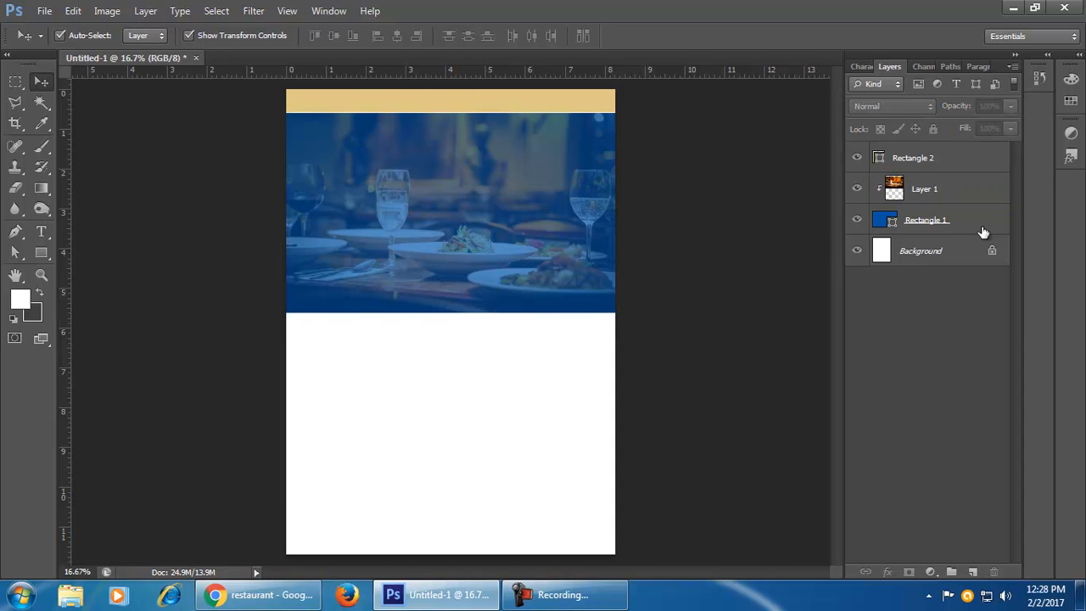
pyautogui.click(941, 223)
pyautogui.doubleClick(886, 221)
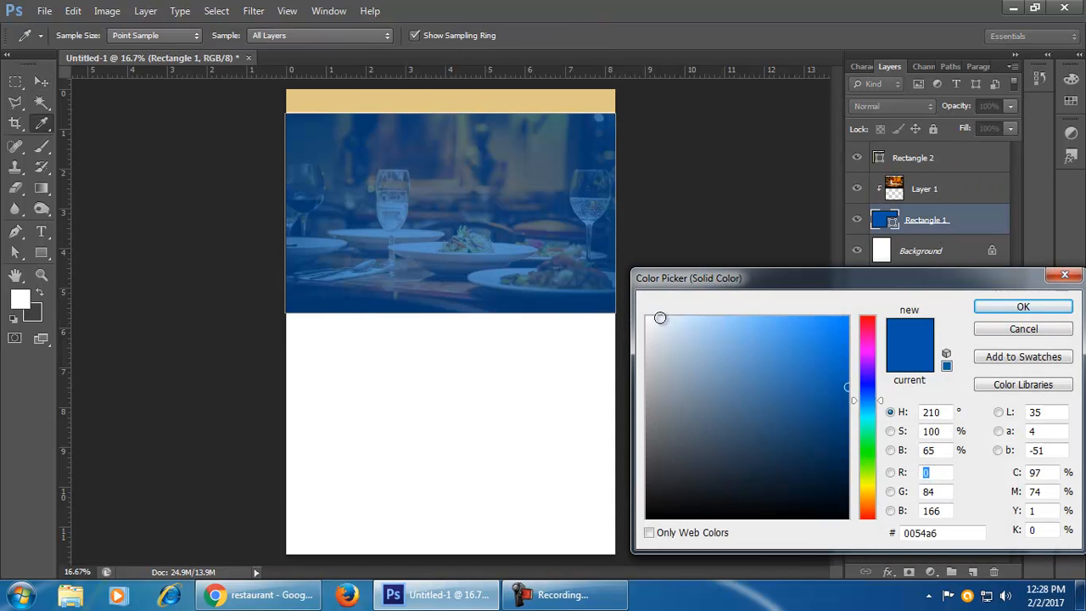
pyautogui.moveTo(657, 317); pyautogui.dragTo(639, 305)
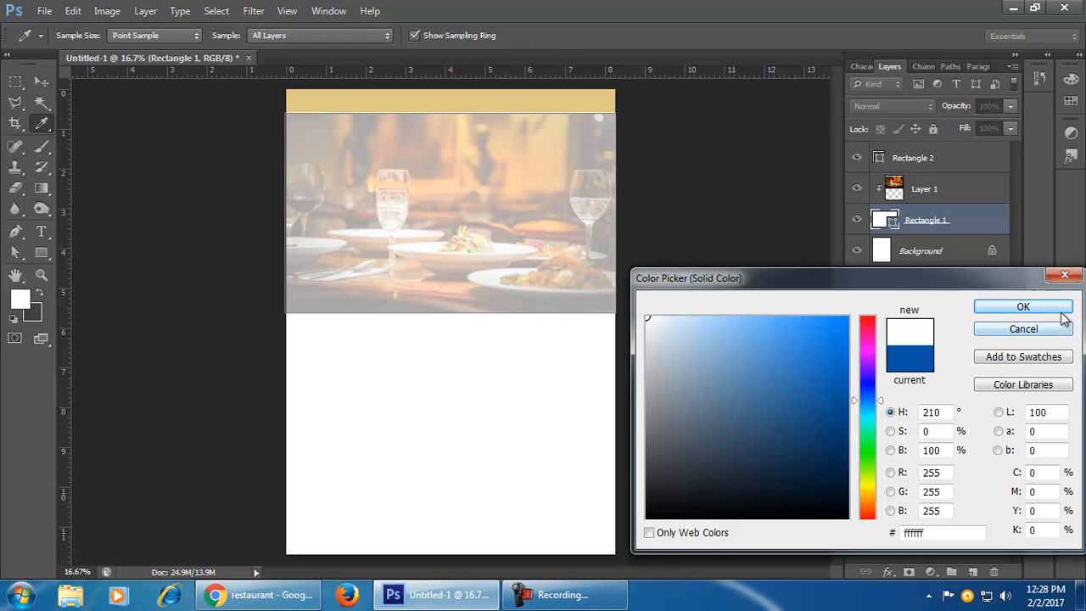
pyautogui.click(1053, 309)
# - Recolour the rectangle behind the restaurant photo black, #000000
pyautogui.doubleClick(889, 222)
pyautogui.moveTo(708, 463); pyautogui.dragTo(715, 519)
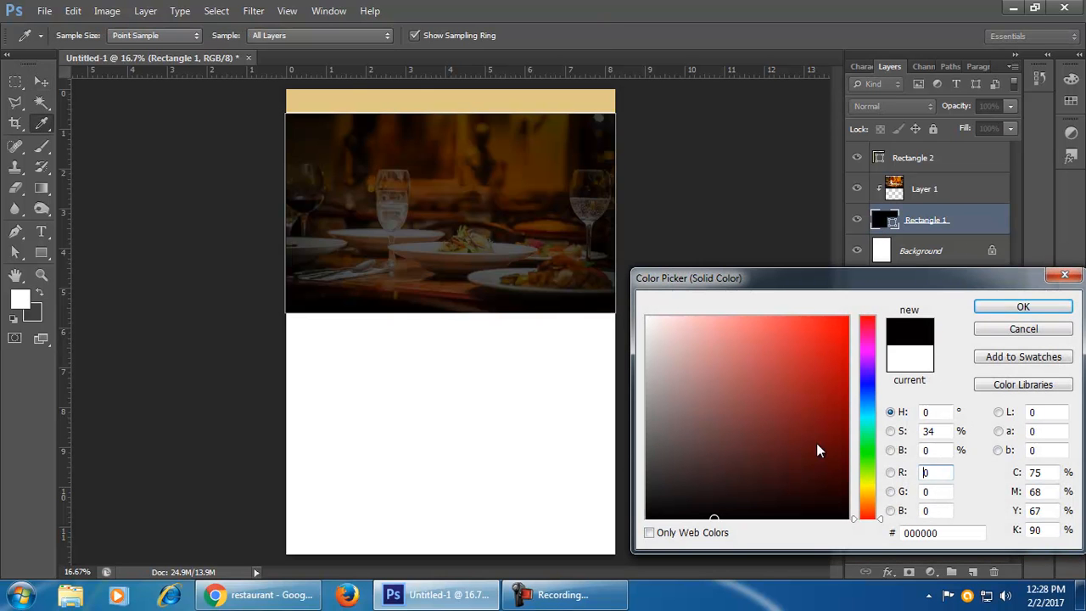
pyautogui.click(1027, 307)
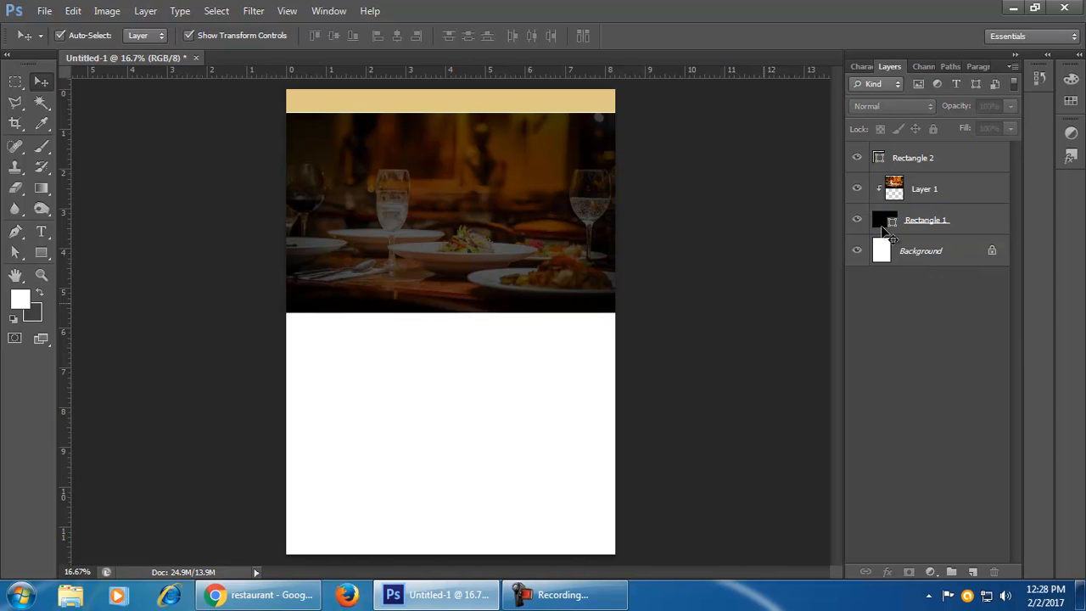
# - Try several hues on the rectangle behind the restaurant photo and set its fill to dark brown, #5b4404
pyautogui.click(948, 204)
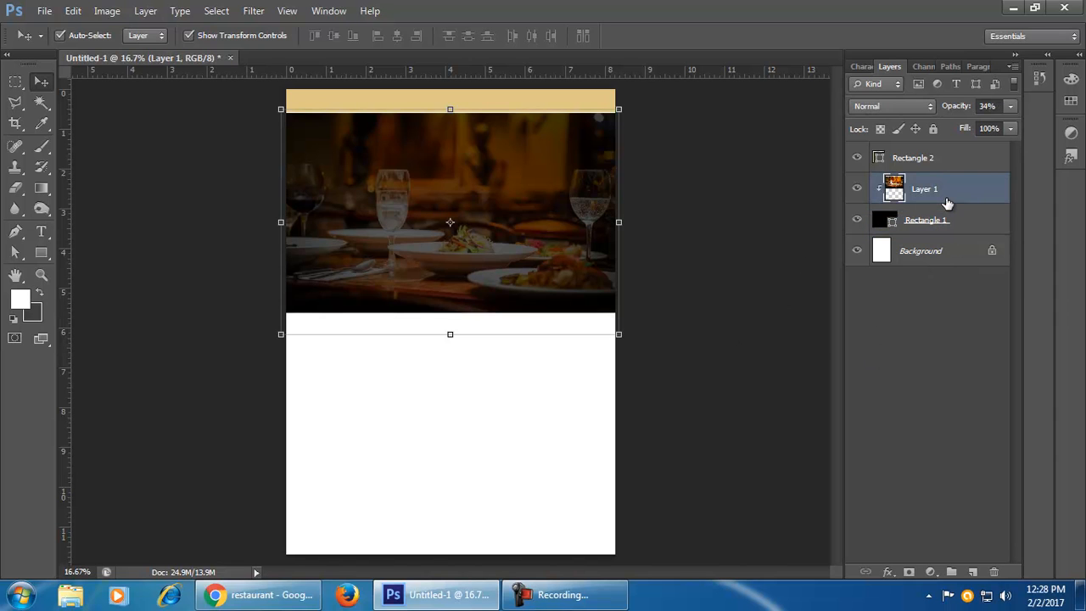
pyautogui.click(878, 223)
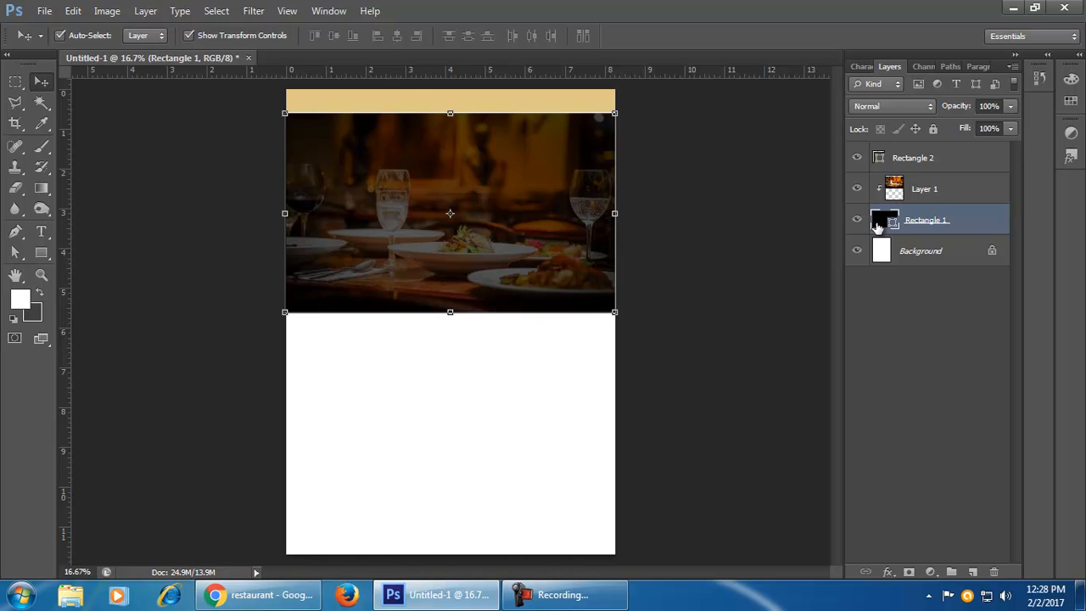
pyautogui.doubleClick(879, 223)
pyautogui.moveTo(752, 376); pyautogui.dragTo(884, 321)
pyautogui.moveTo(870, 401)
pyautogui.mouseDown()
pyautogui.moveTo(867, 419)
pyautogui.moveTo(836, 393)
pyautogui.moveTo(847, 388)
pyautogui.mouseUp()
pyautogui.click(572, 99)
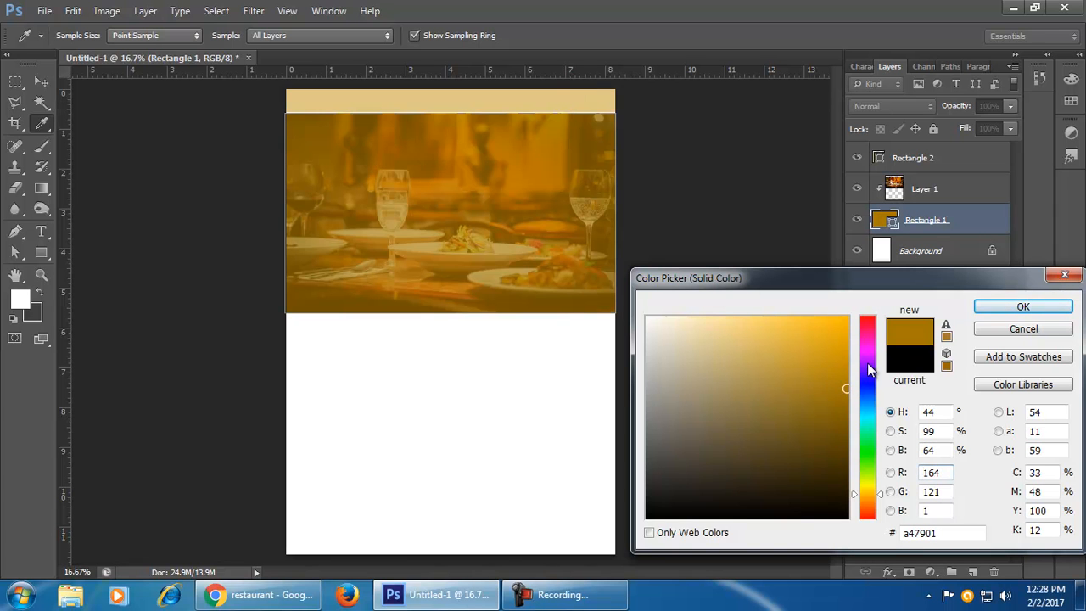
pyautogui.click(867, 352)
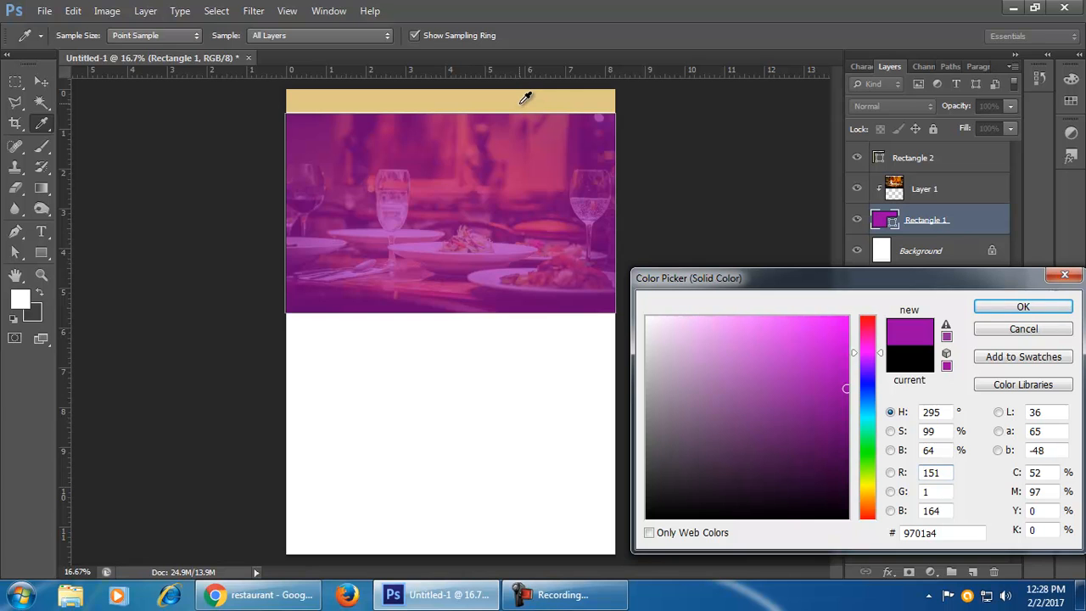
pyautogui.click(526, 97)
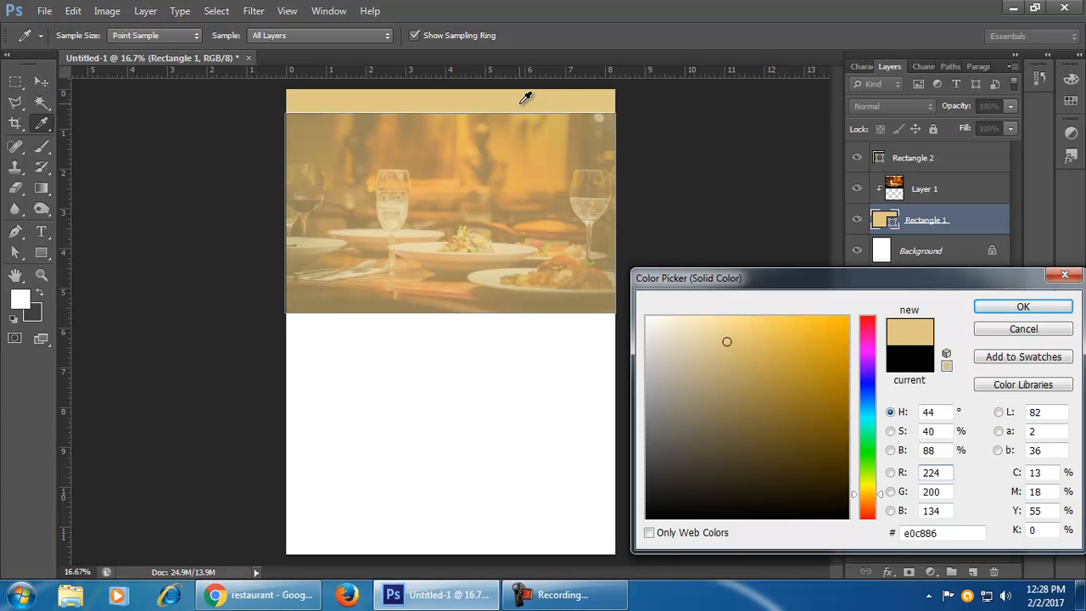
pyautogui.moveTo(768, 371)
pyautogui.mouseDown()
pyautogui.moveTo(752, 381)
pyautogui.moveTo(841, 447)
pyautogui.mouseUp()
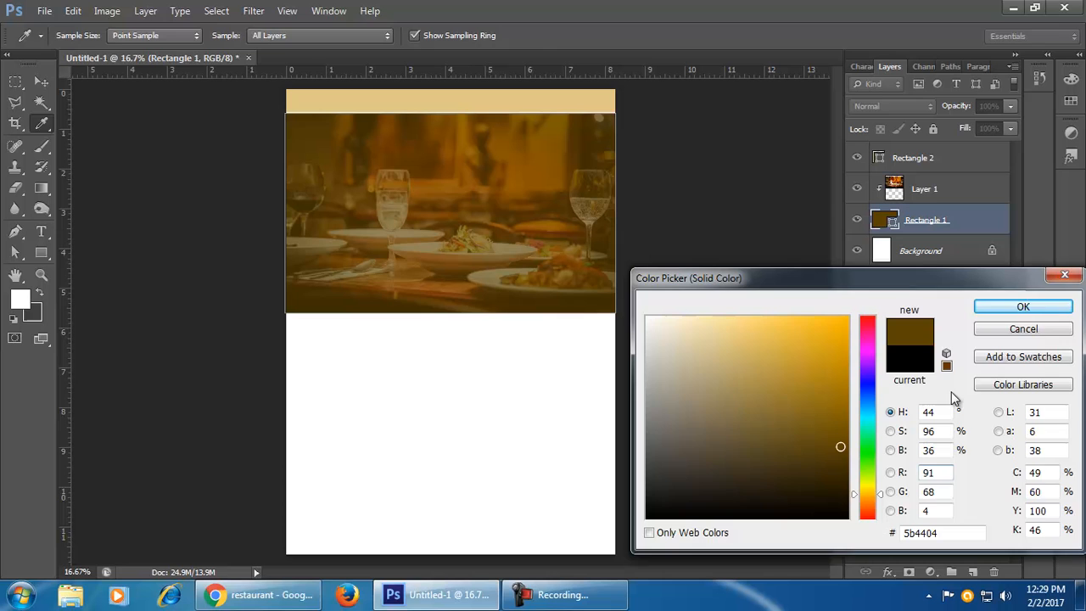
pyautogui.click(1023, 306)
pyautogui.click(536, 458)
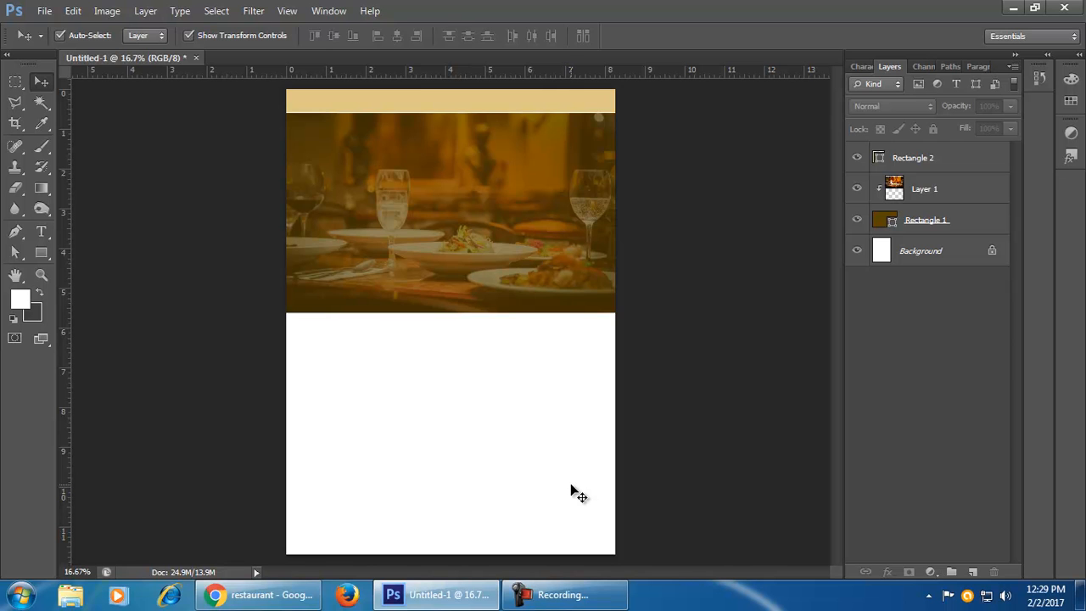
pyautogui.doubleClick(877, 225)
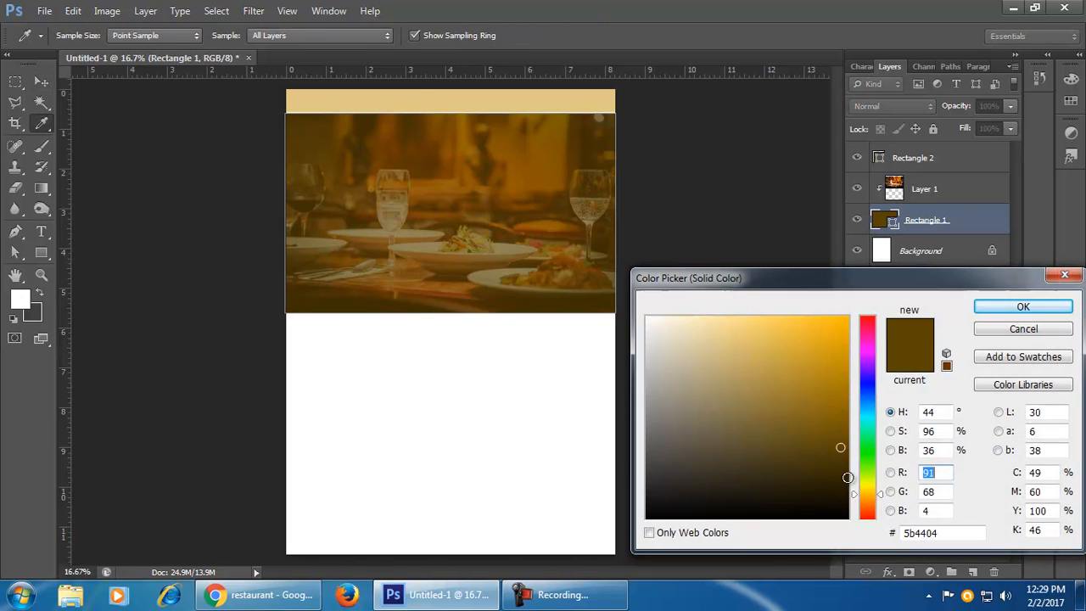
pyautogui.click(759, 515)
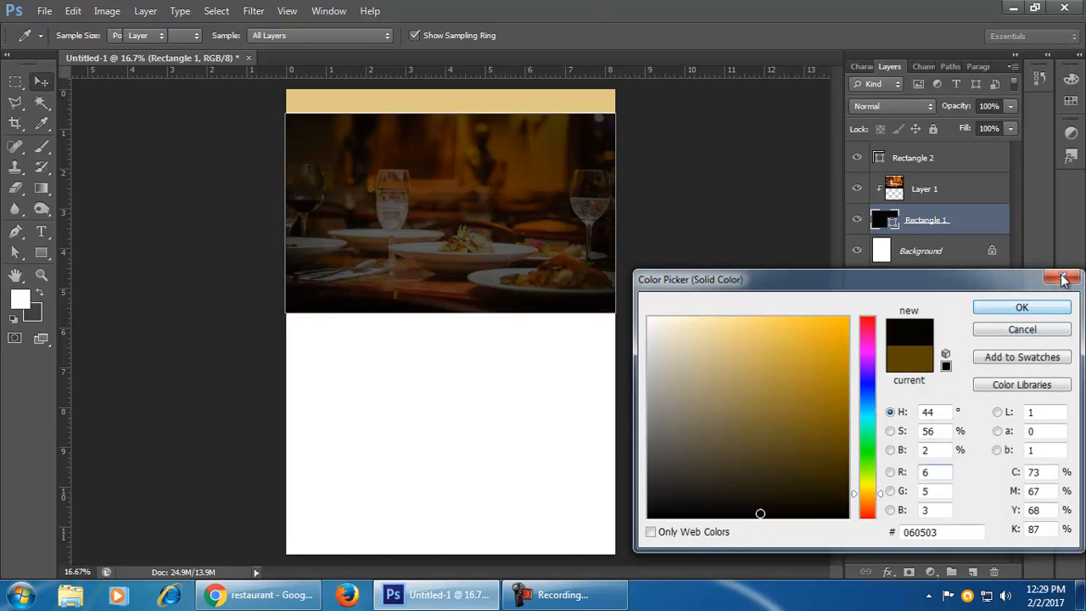
pyautogui.click(1011, 333)
pyautogui.press('v')
pyautogui.click(552, 494)
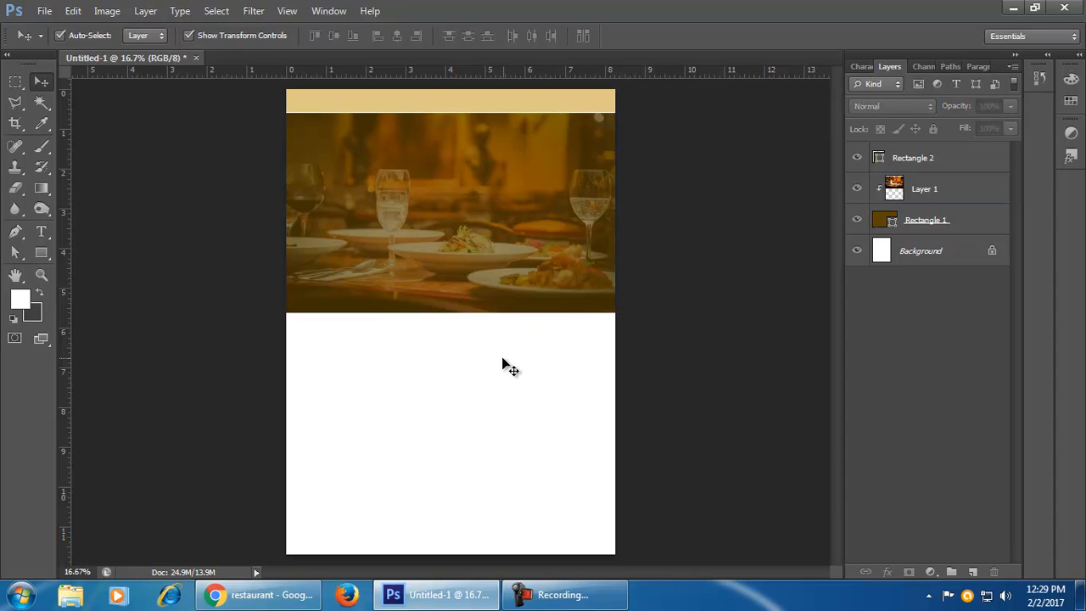
# - Draw a blue rectangle about 941 × 913 px in the white area below the photo and move it slightly up and right
pyautogui.click(40, 252)
pyautogui.moveTo(333, 368); pyautogui.dragTo(458, 488)
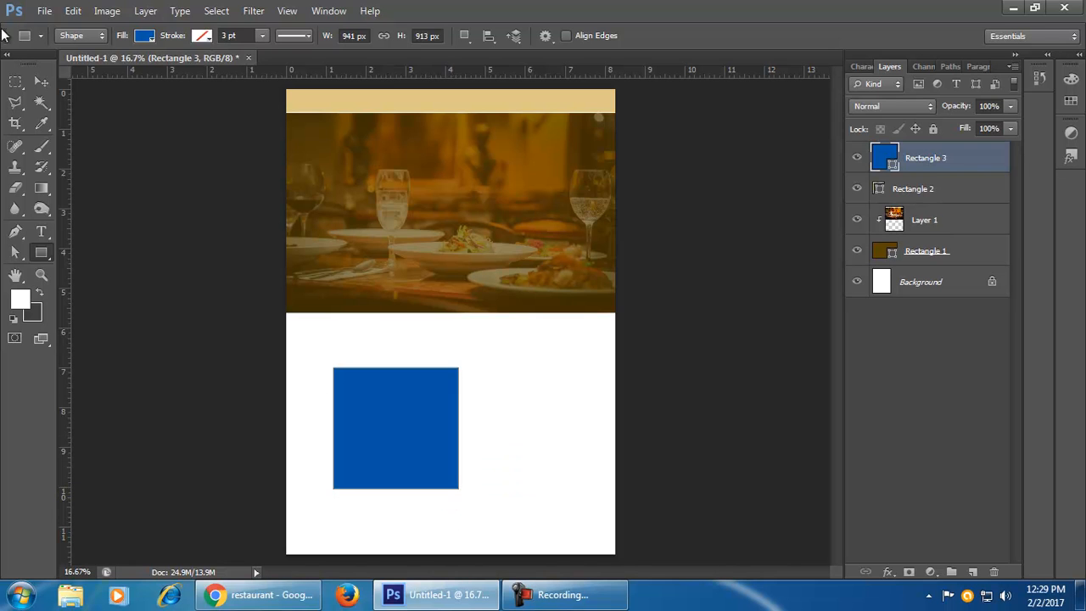
pyautogui.click(49, 81)
pyautogui.click(502, 461)
pyautogui.moveTo(450, 443)
pyautogui.mouseDown()
pyautogui.moveTo(442, 427)
pyautogui.moveTo(457, 437)
pyautogui.mouseUp()
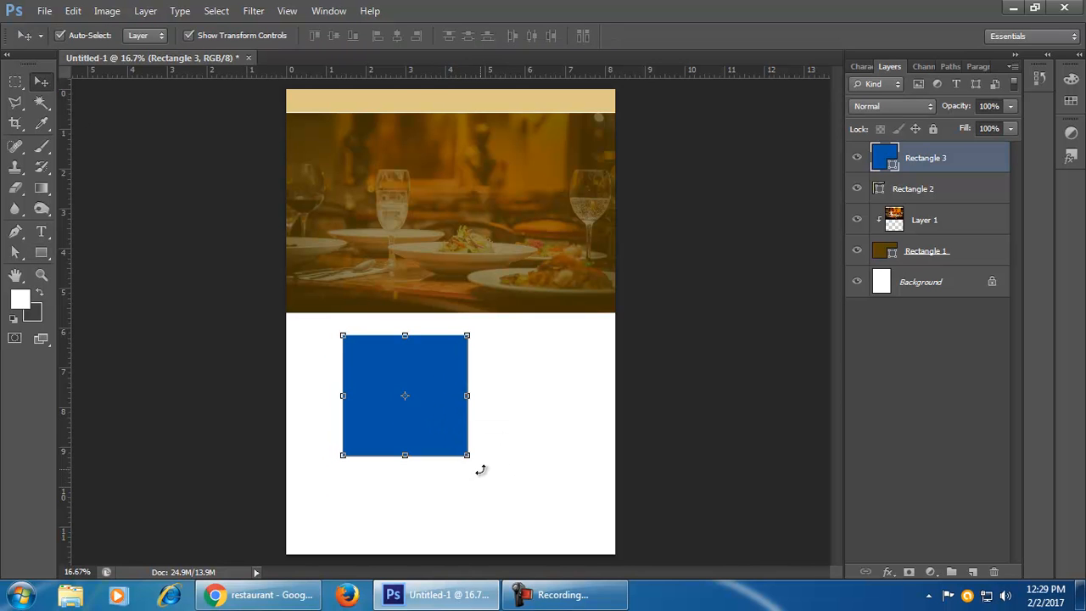
# - Switch to Chrome and search Google Images for "ilish fish"
pyautogui.click(297, 594)
pyautogui.scroll(3, 402, 331)
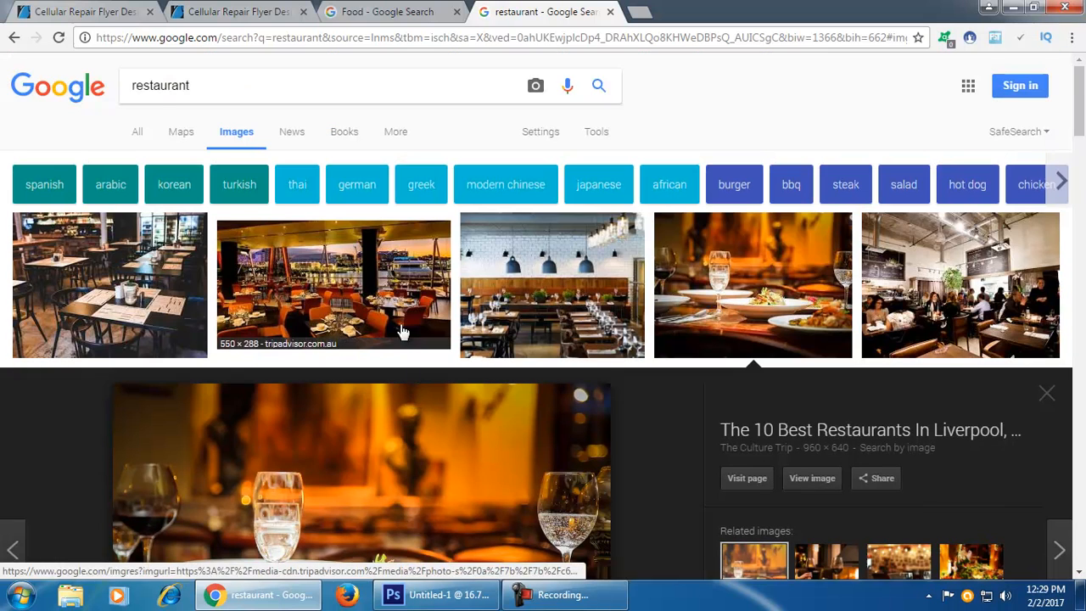
pyautogui.moveTo(216, 85); pyautogui.dragTo(70, 87)
pyautogui.press('BackSpace')
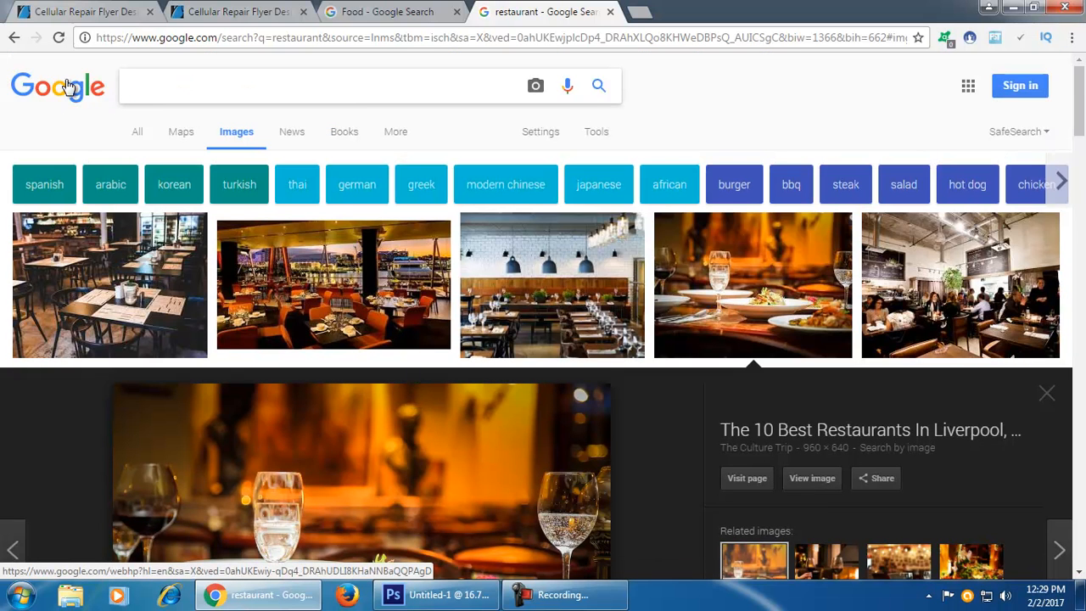
pyautogui.write('i')
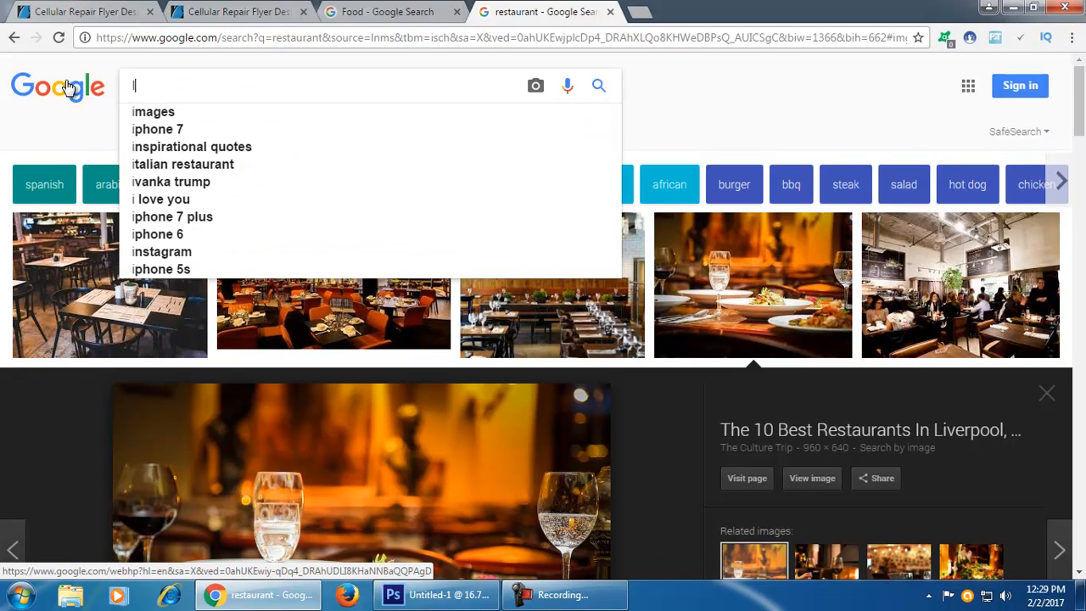
pyautogui.write('lish')
pyautogui.press('Down')
pyautogui.press('Return')
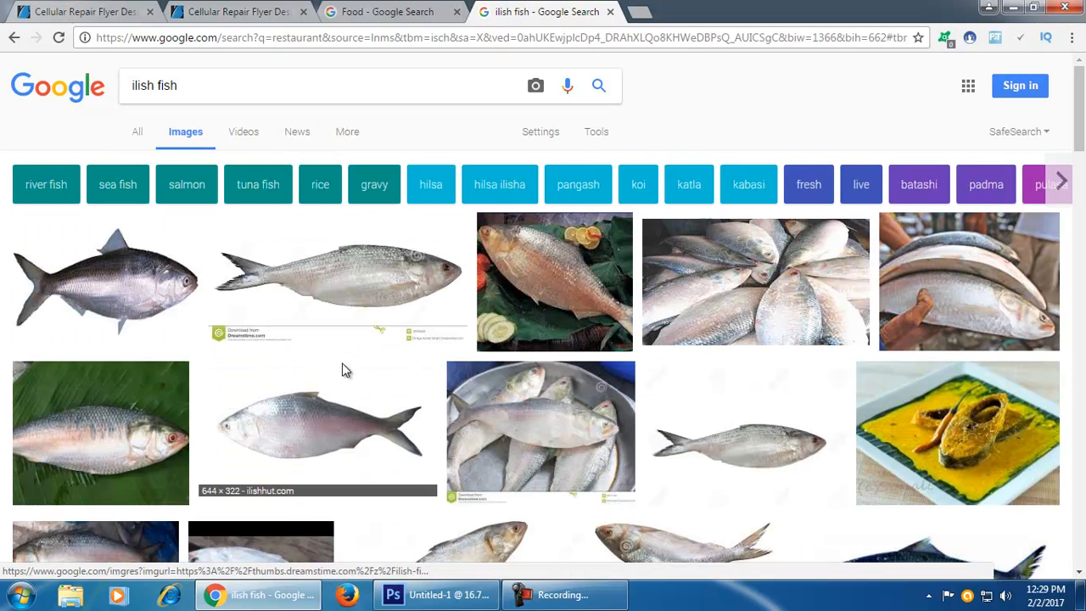
# - Open the picture of cooked fish in yellow sauce on a square white plate and copy the image
pyautogui.scroll(-2, 381, 453)
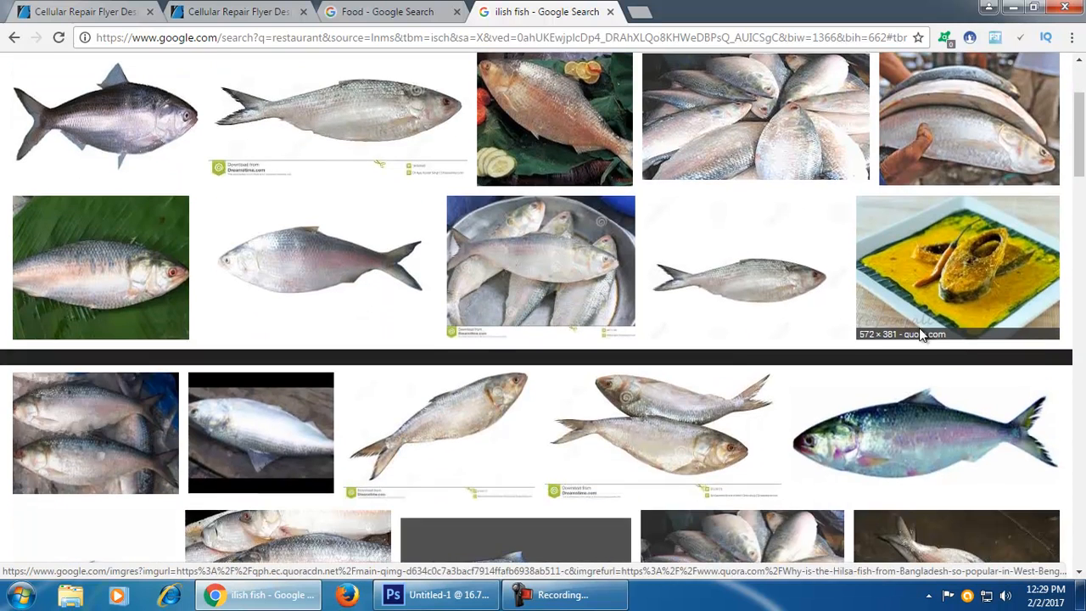
pyautogui.click(922, 336)
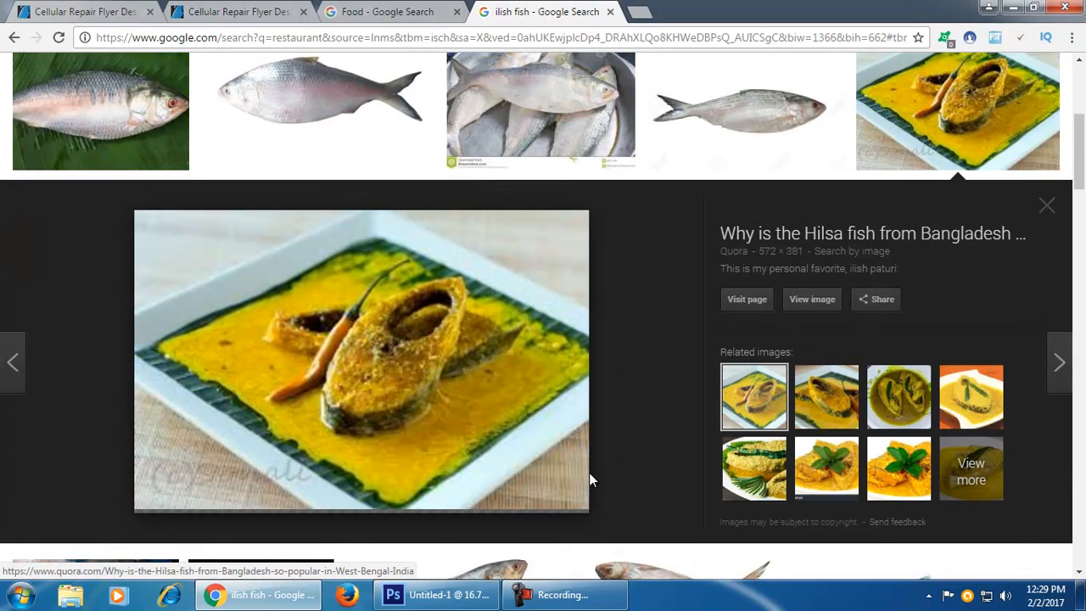
pyautogui.rightClick(516, 451)
pyautogui.click(619, 372)
# - Switch to Photoshop, paste the fish dish picture and enlarge it to cover the blue rectangle
pyautogui.click(437, 595)
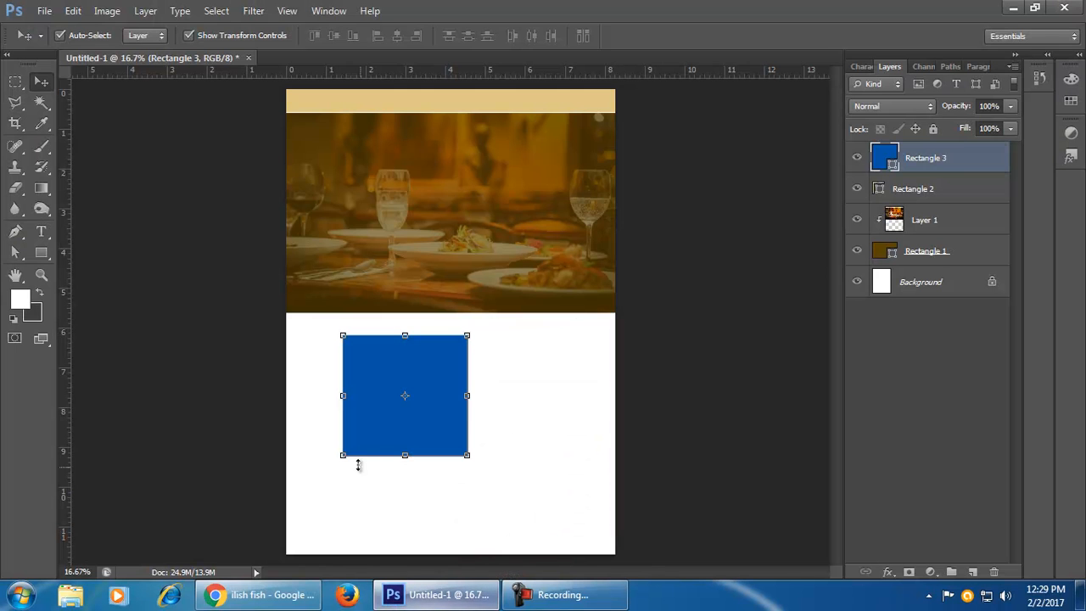
pyautogui.hotkey('ctrl', 'v')
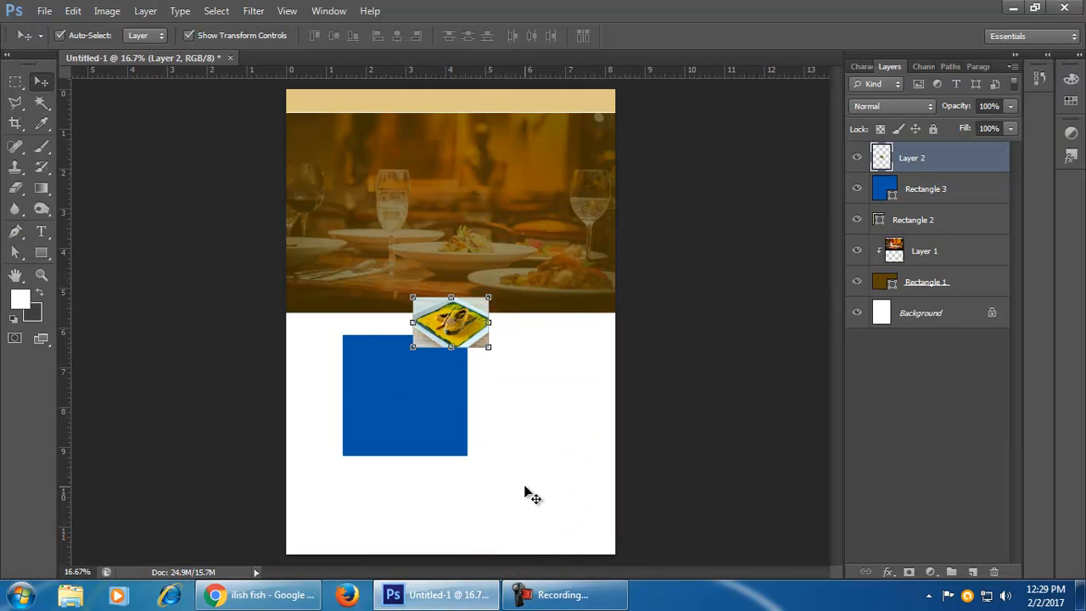
pyautogui.moveTo(477, 339); pyautogui.dragTo(496, 489)
pyautogui.hotkey('ctrl', 't')
pyautogui.click(798, 36)
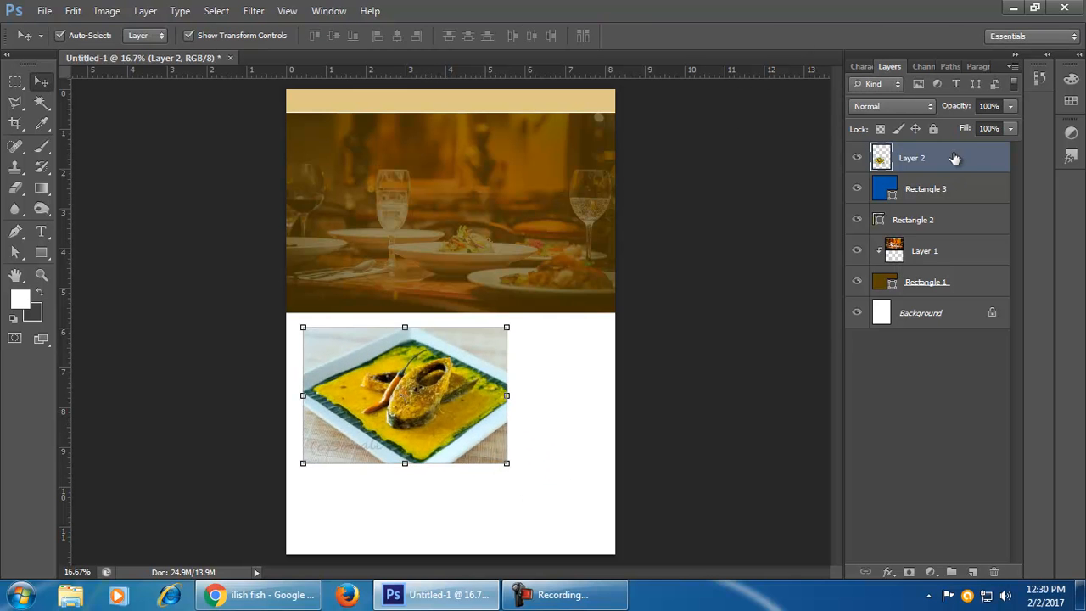
# - Clip the fish dish picture to the blue rectangle beneath it with a clipping mask
pyautogui.rightClick(955, 158)
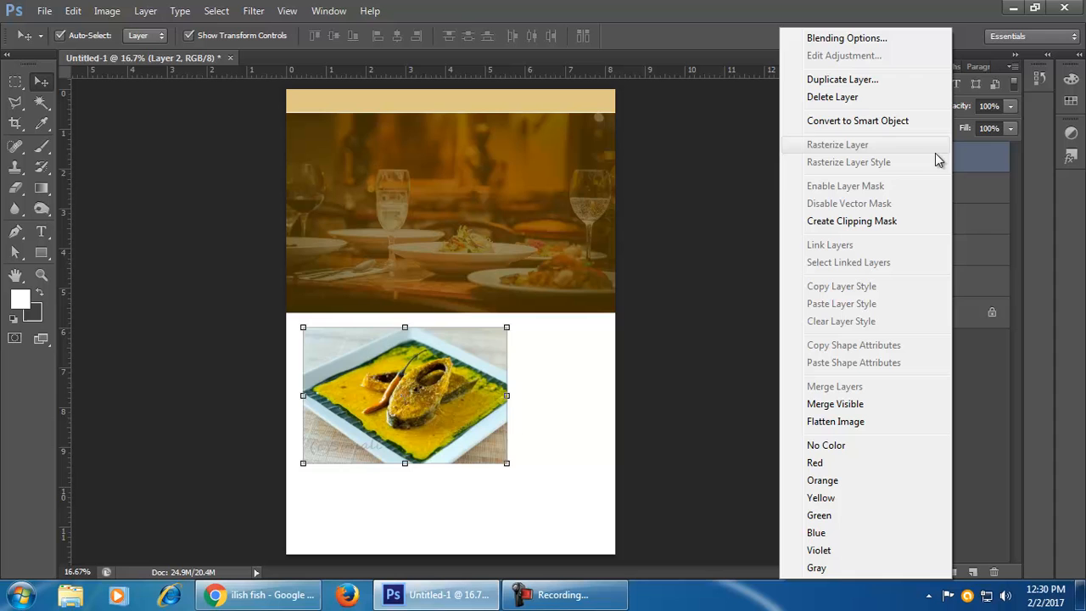
pyautogui.click(923, 222)
pyautogui.click(666, 498)
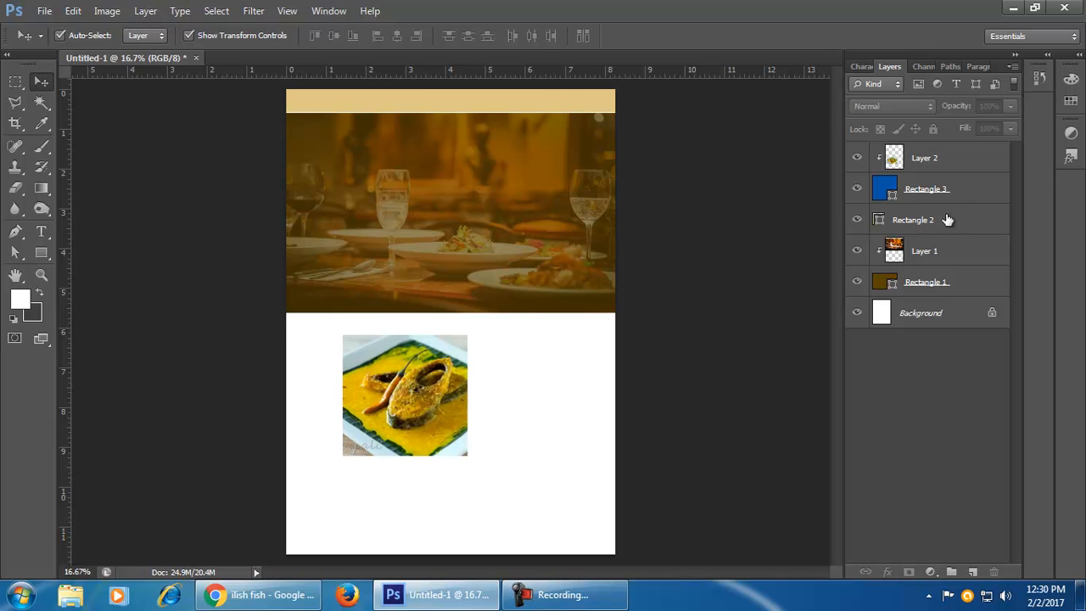
# - Duplicate the blue Rectangle 3 layer within the same document, as Rectangle 3 copy
pyautogui.click(959, 192)
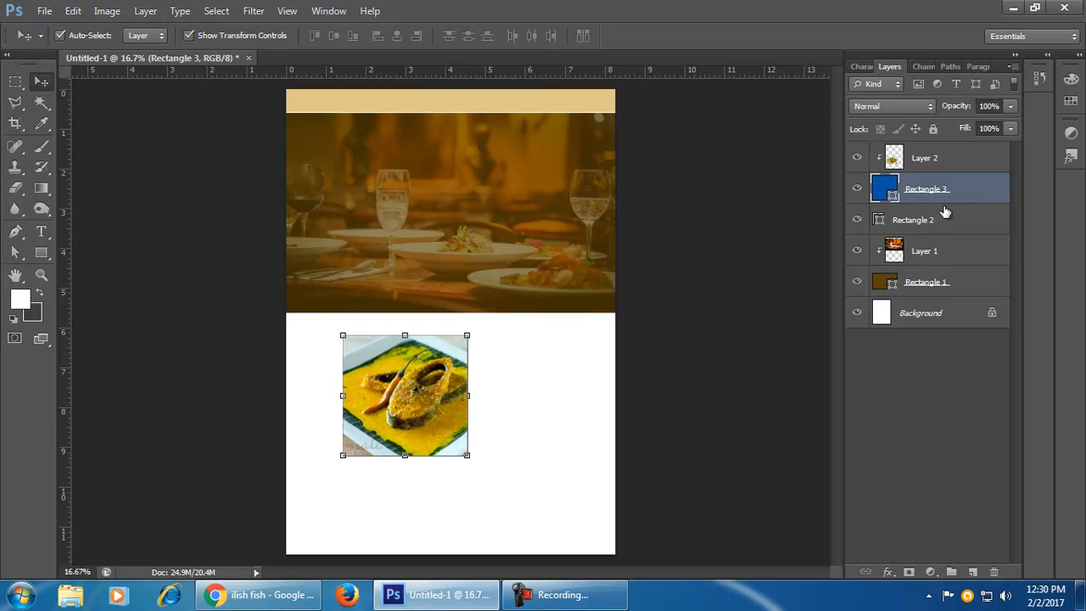
pyautogui.rightClick(965, 192)
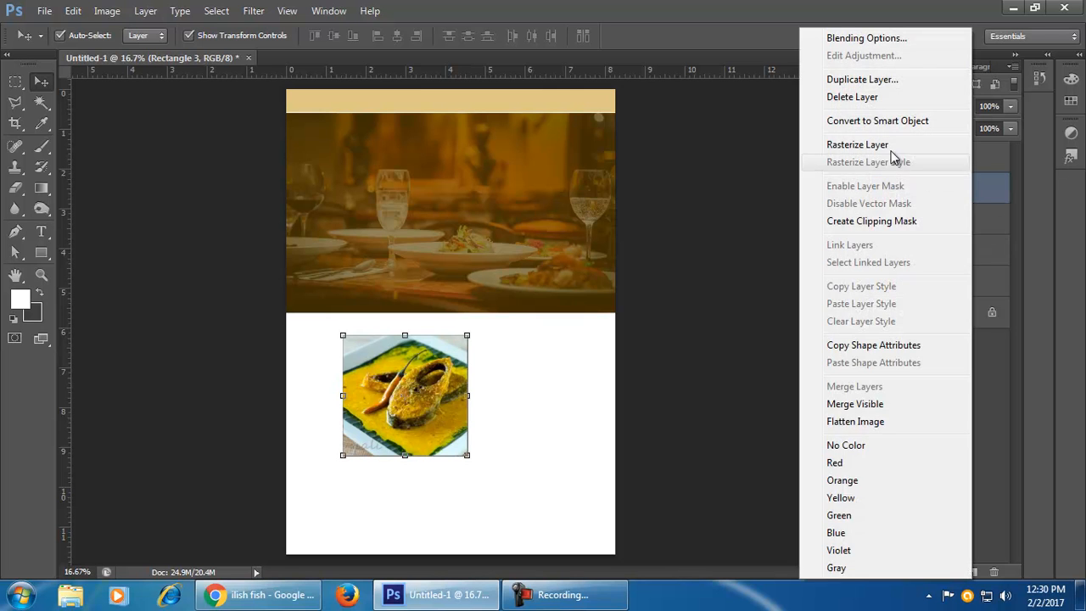
pyautogui.click(917, 82)
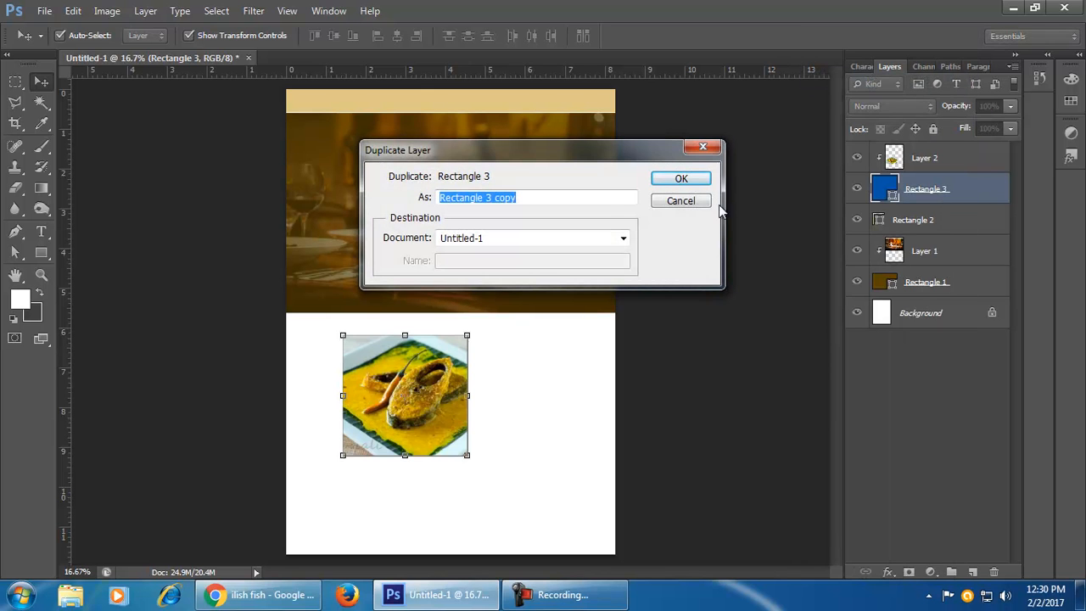
pyautogui.click(688, 180)
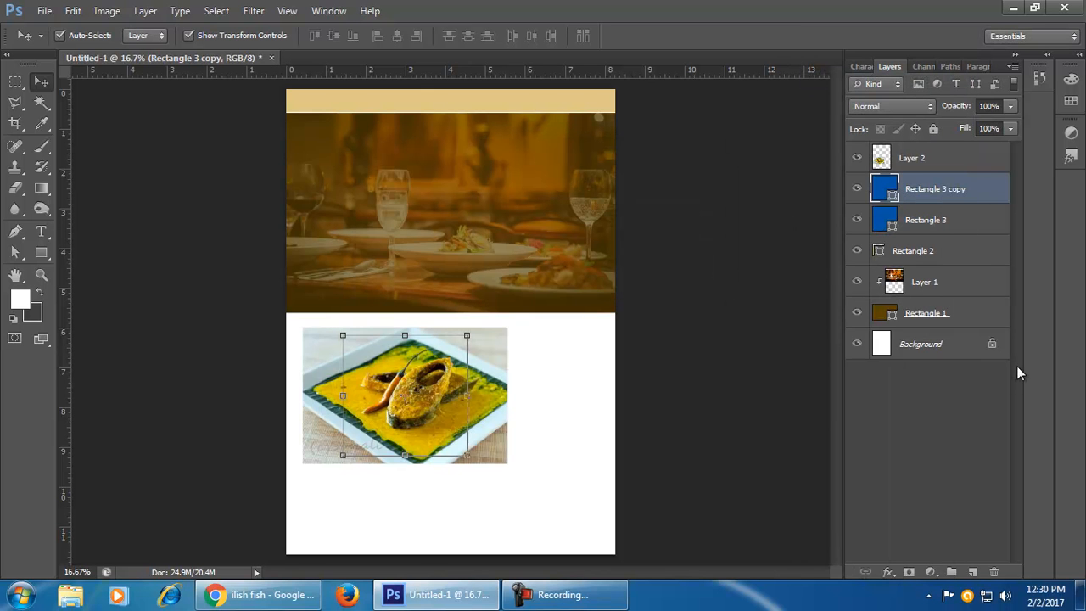
# - Convert the fish dish picture's layer, Layer 2, to a smart object
pyautogui.click(954, 164)
pyautogui.rightClick(953, 157)
pyautogui.click(817, 128)
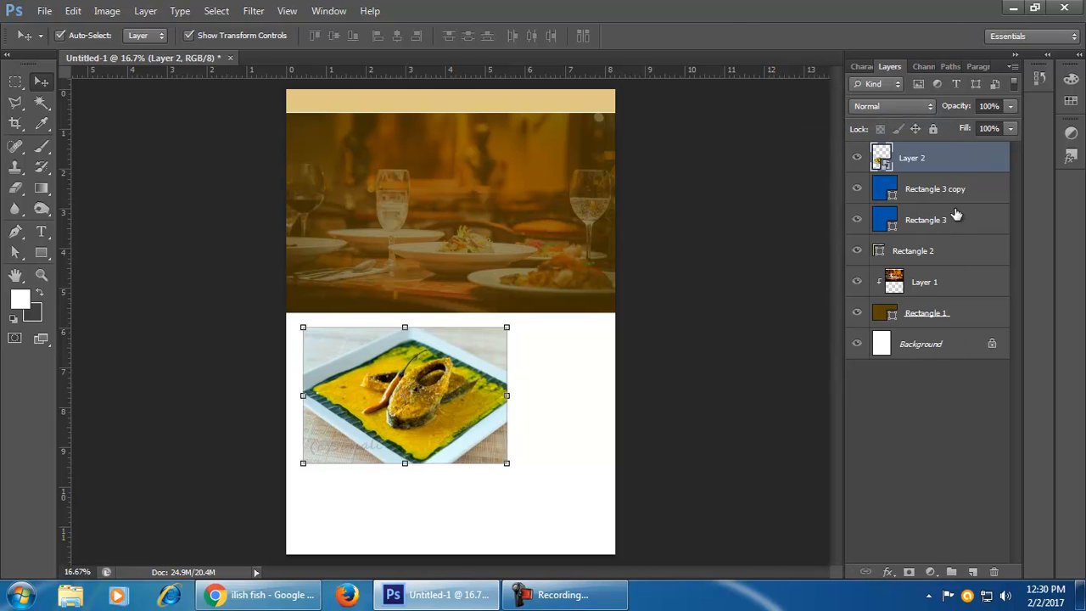
# - Change the fill colour of the Rectangle 3 shape beneath the fish picture from the colour picker to black
pyautogui.click(956, 218)
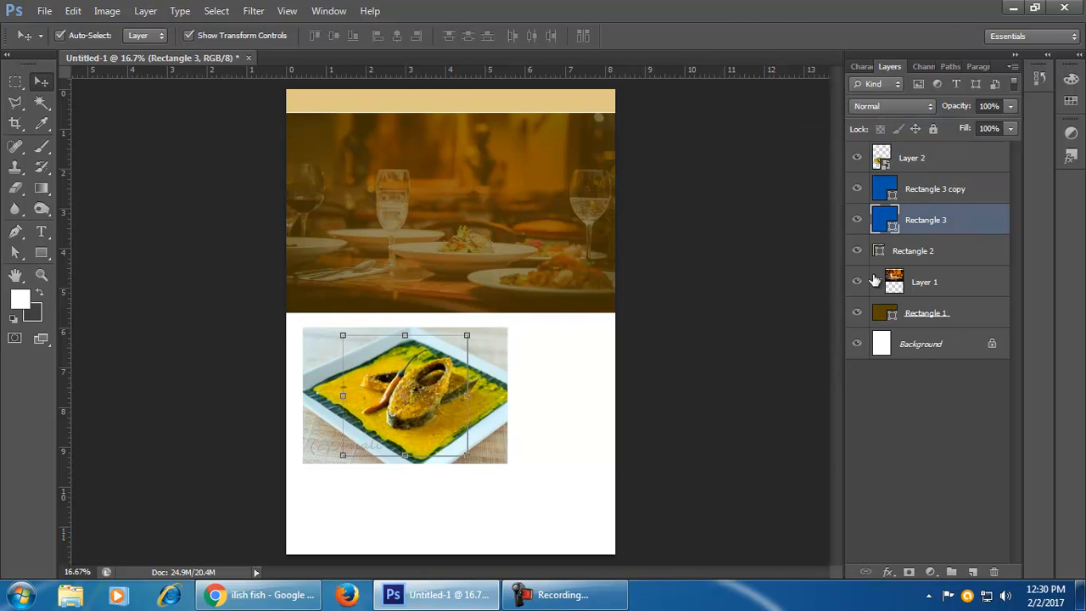
pyautogui.doubleClick(890, 223)
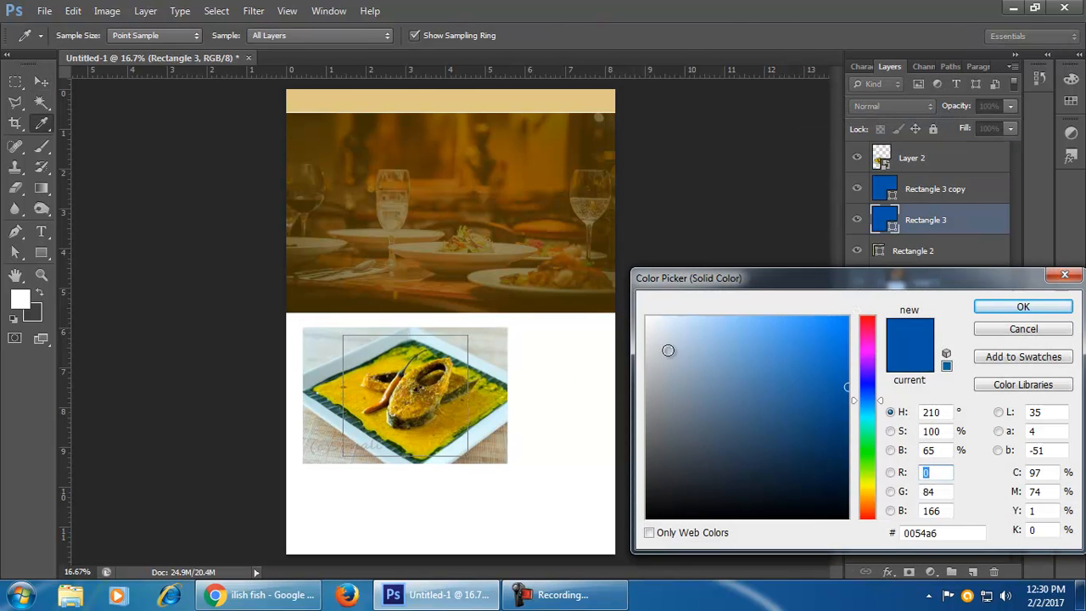
pyautogui.click(733, 517)
pyautogui.click(1046, 307)
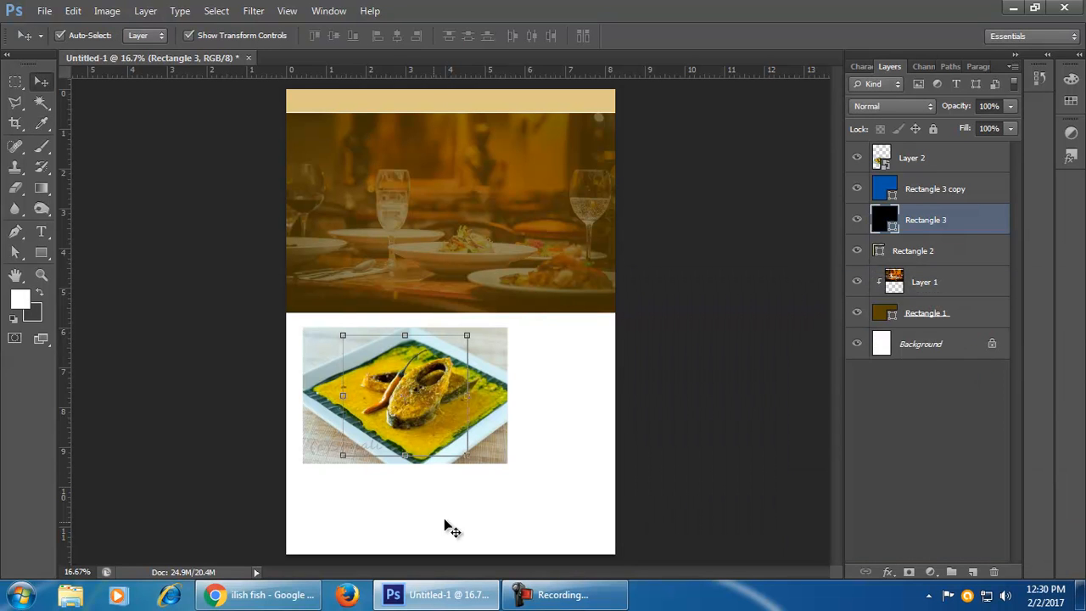
# - Clip the fish dish picture on Layer 2 to the Rectangle 3 copy shape with a clipping mask
pyautogui.click(945, 198)
pyautogui.rightClick(945, 158)
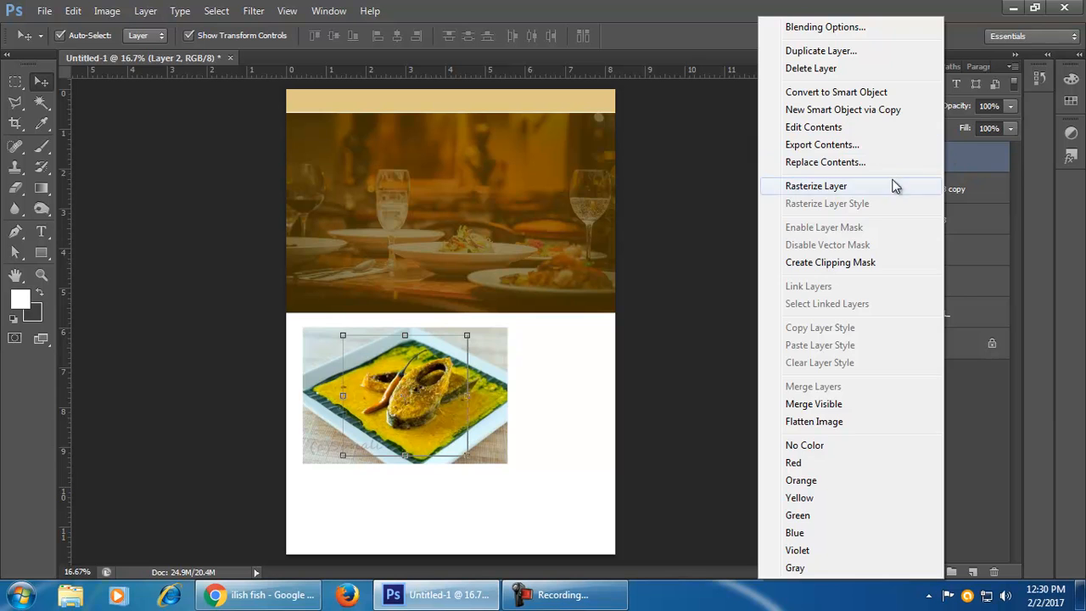
pyautogui.click(813, 264)
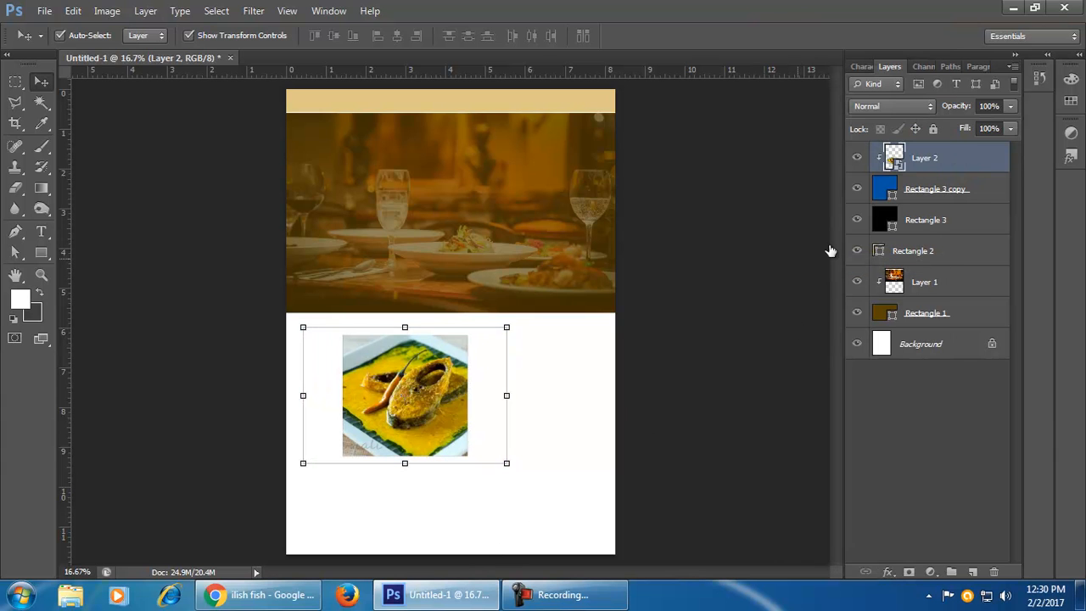
# - Enlarge the black Rectangle 3 to 117.43% width and 139.10% height, framing the fish picture with a deeper lower border
pyautogui.click(948, 224)
pyautogui.moveTo(406, 457); pyautogui.dragTo(409, 482)
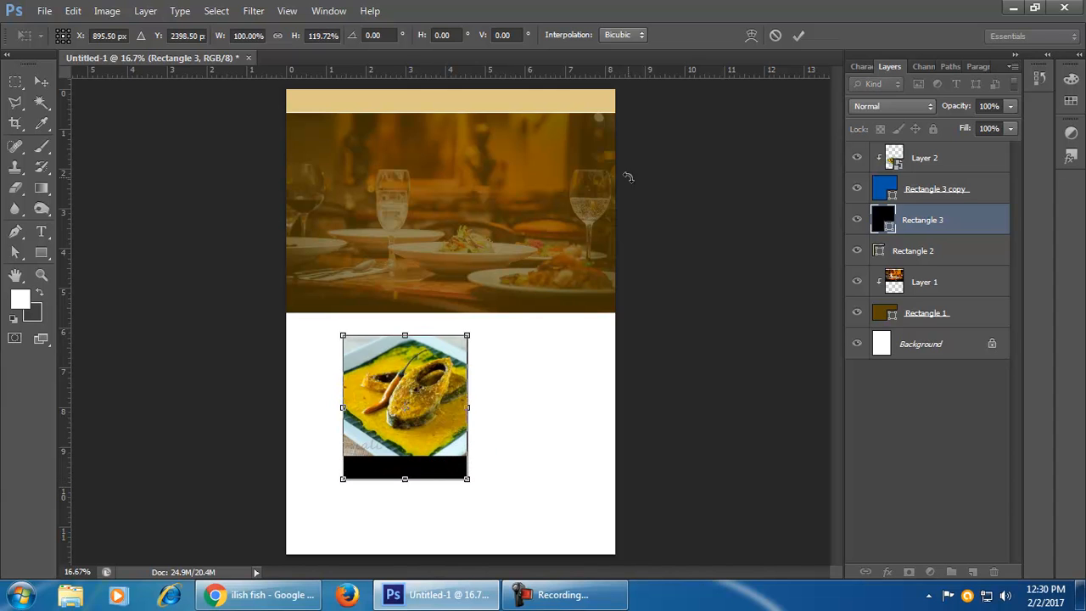
pyautogui.click(775, 36)
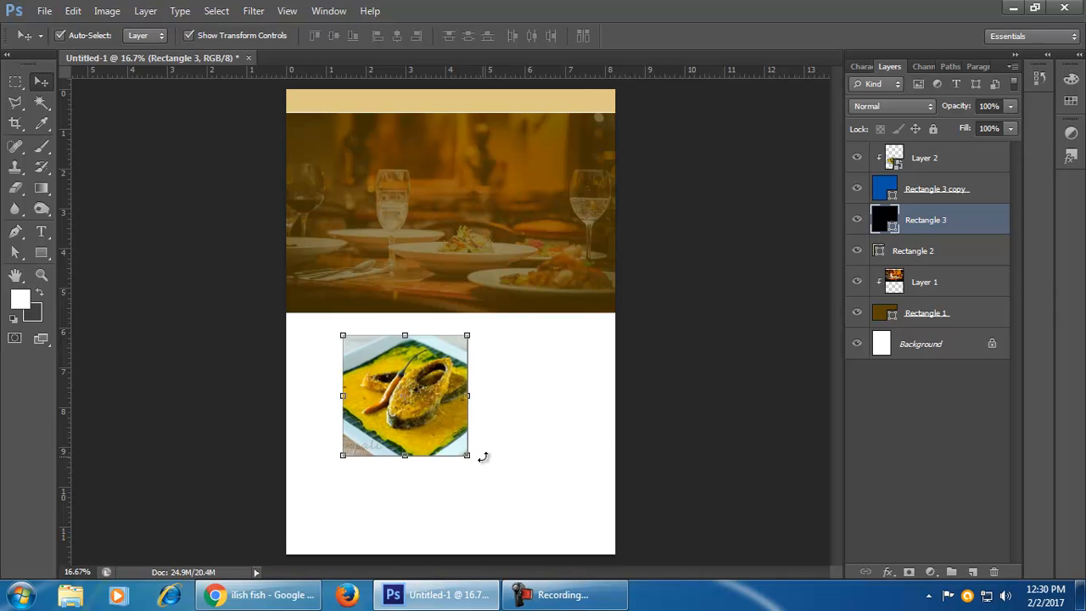
pyautogui.moveTo(468, 456); pyautogui.dragTo(478, 467)
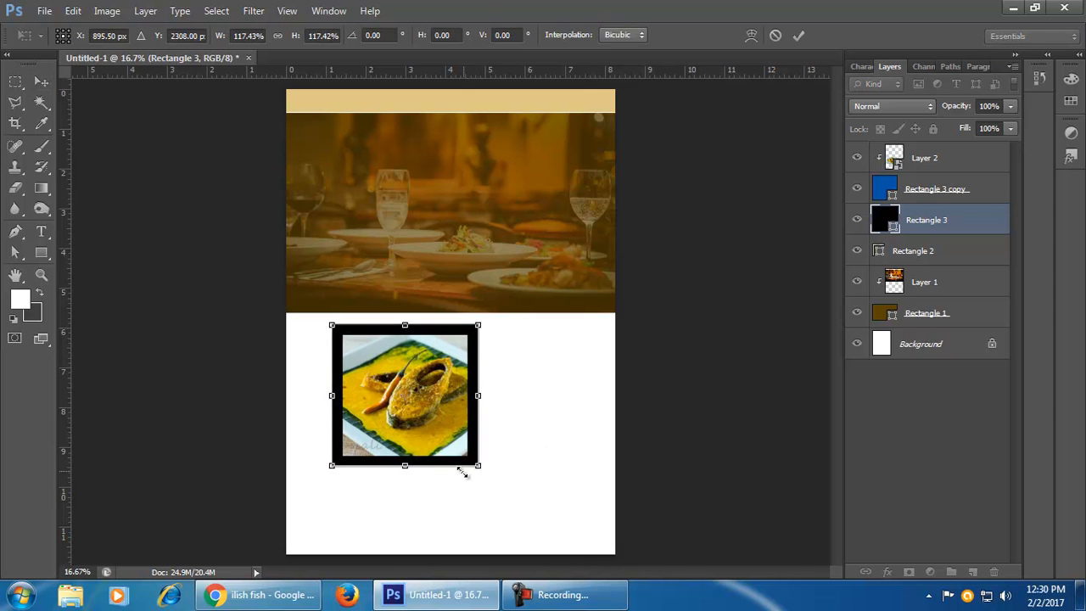
pyautogui.moveTo(406, 470); pyautogui.dragTo(407, 495)
pyautogui.moveTo(562, 595)
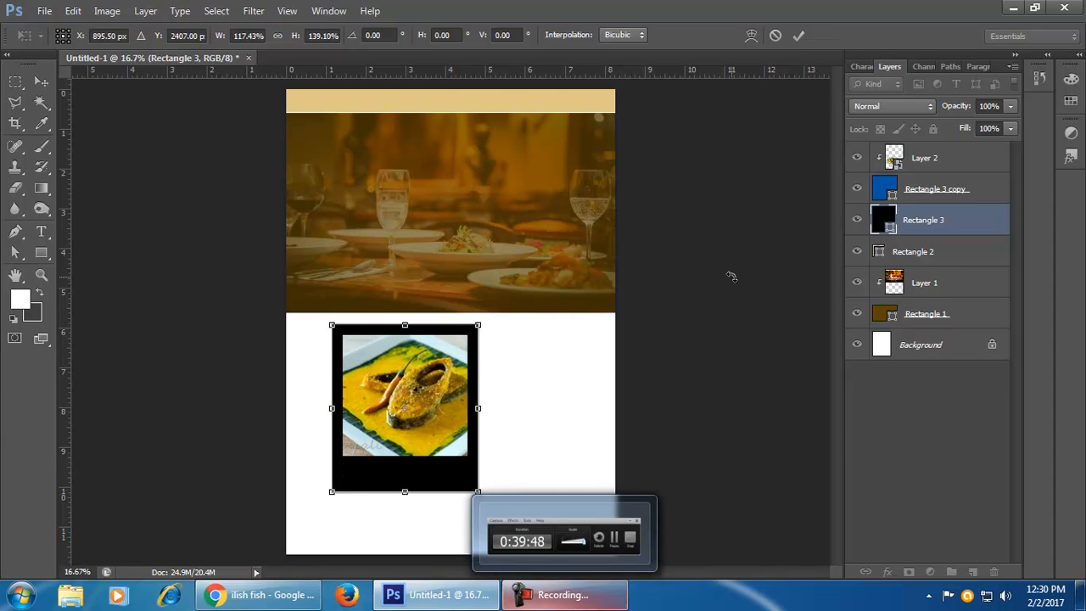
pyautogui.click(799, 35)
pyautogui.click(708, 483)
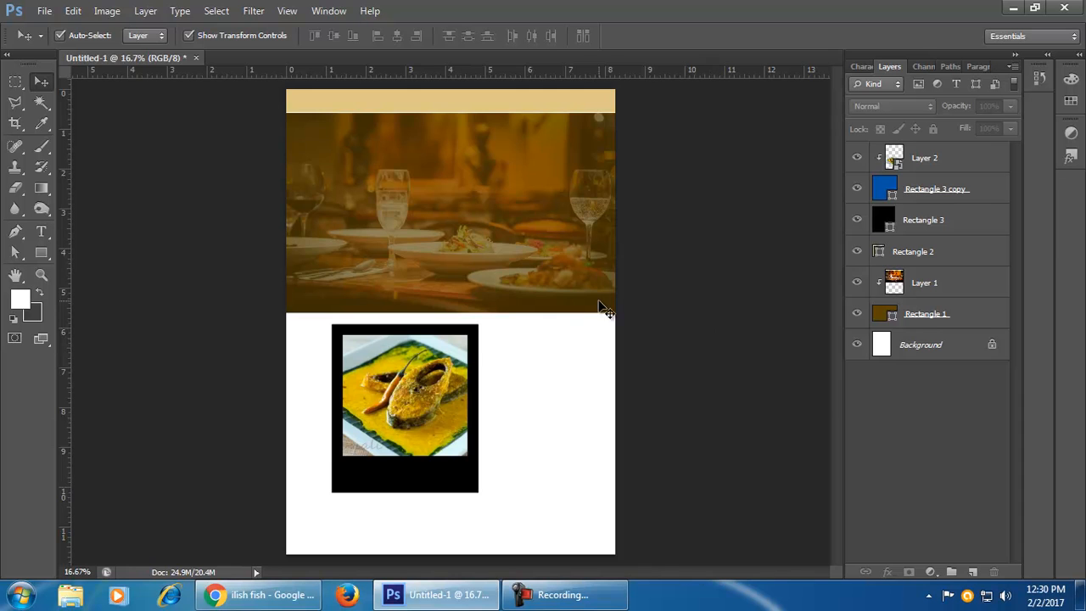
# - Group the fish picture, Rectangle 3 copy and Rectangle 3, and scale the group down to about 66.6%
pyautogui.scroll(2, 611, 327)
pyautogui.scroll(-1, 555, 463)
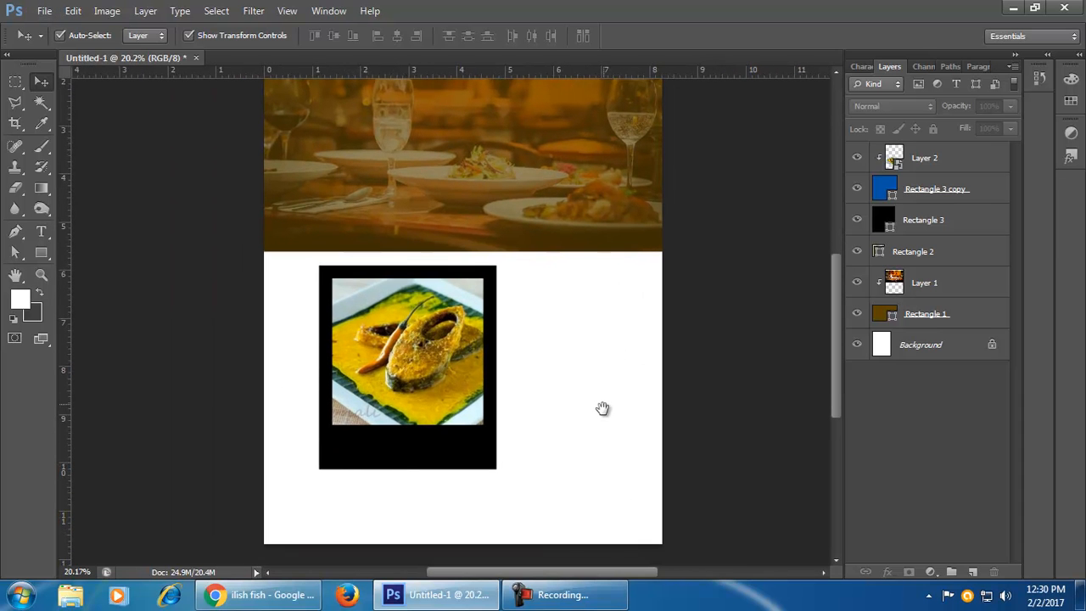
pyautogui.moveTo(306, 354); pyautogui.dragTo(418, 370)
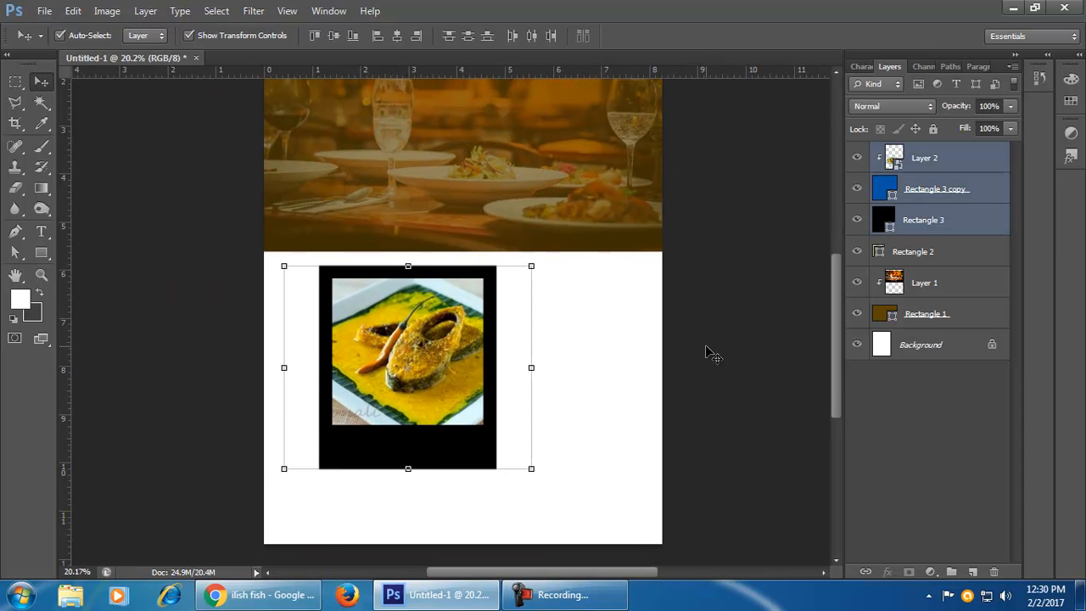
pyautogui.hotkey('ctrl', 'g')
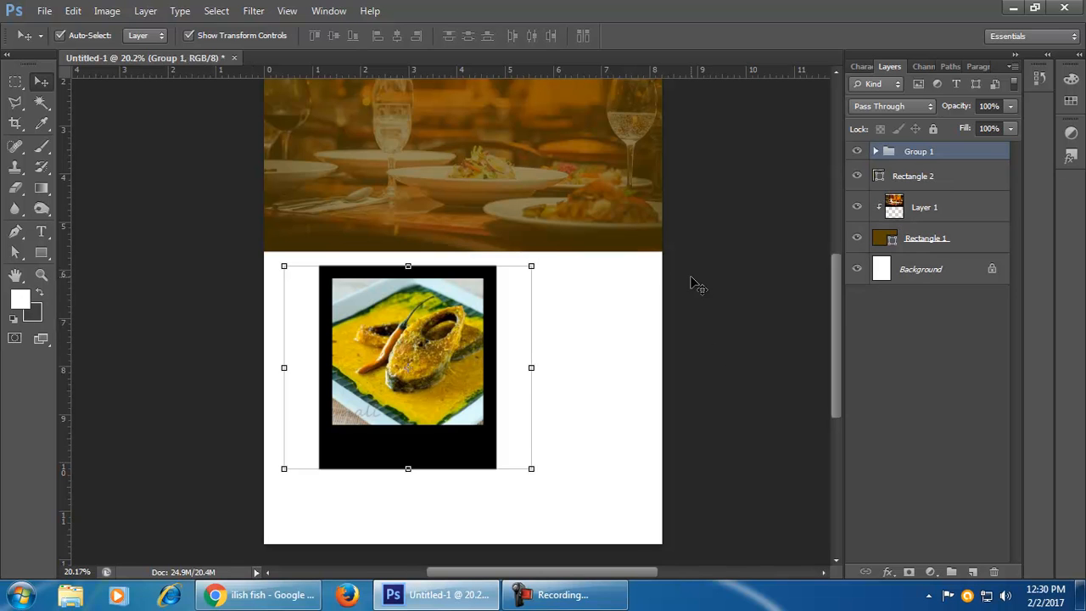
pyautogui.hotkey('ctrl', 't')
pyautogui.moveTo(531, 469); pyautogui.dragTo(505, 416)
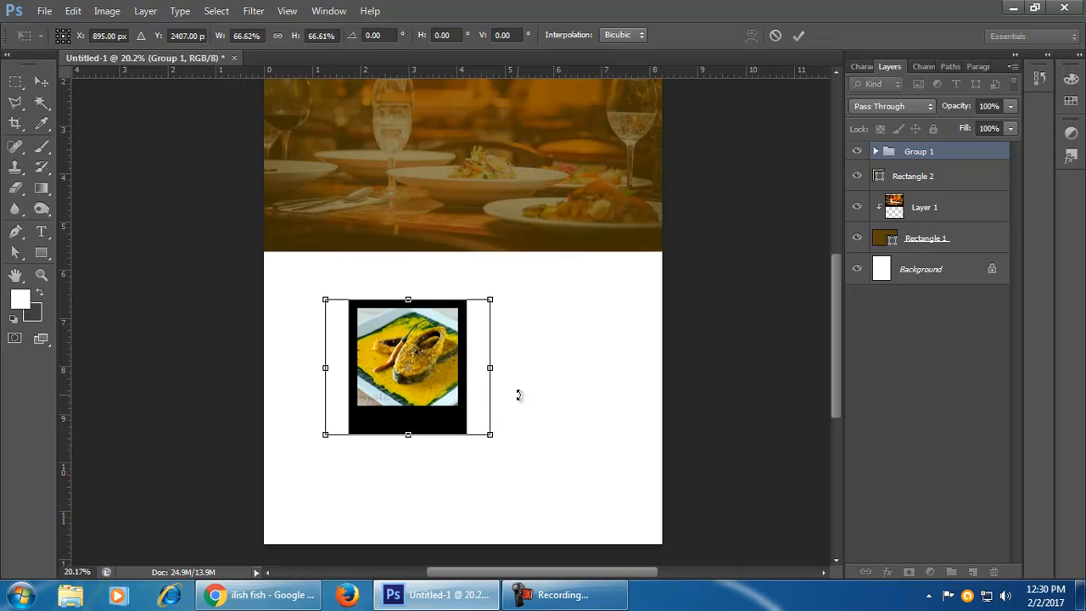
pyautogui.click(799, 36)
pyautogui.scroll(2, 708, 405)
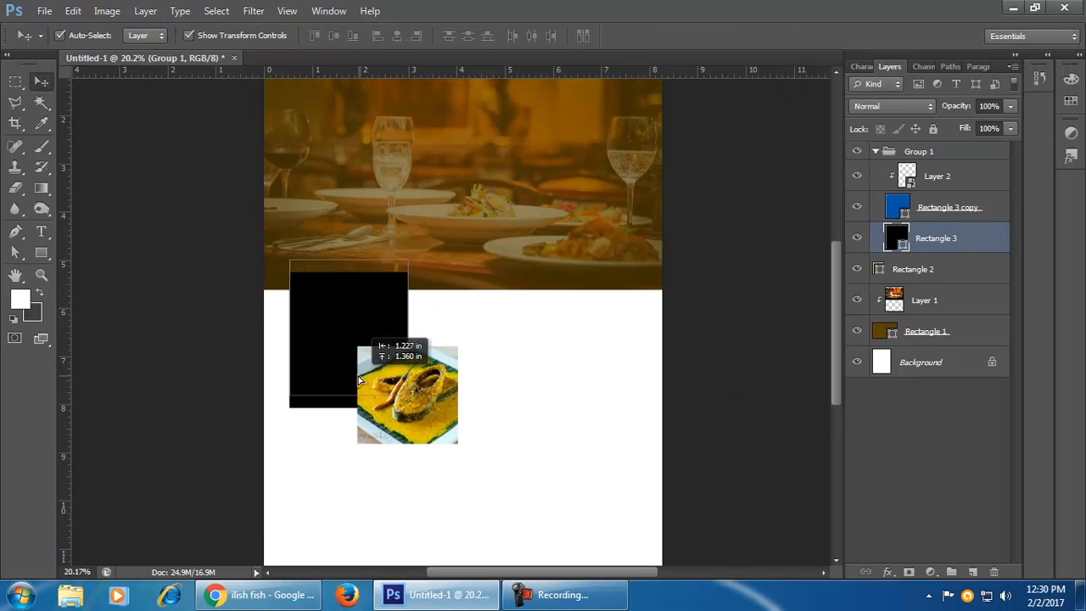
pyautogui.moveTo(366, 384); pyautogui.dragTo(356, 372)
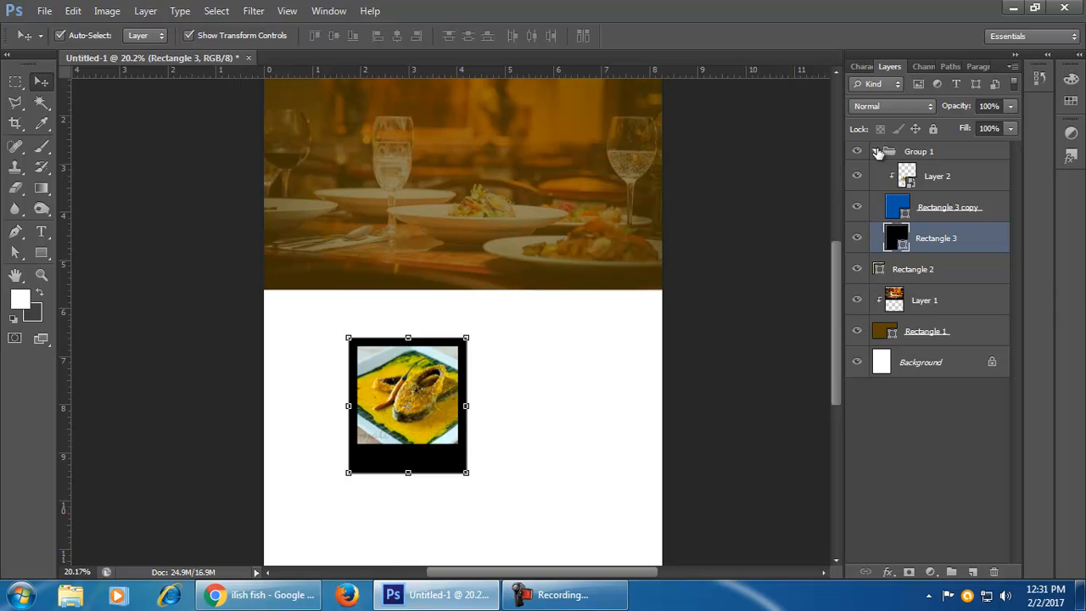
pyautogui.click(878, 151)
pyautogui.click(890, 151)
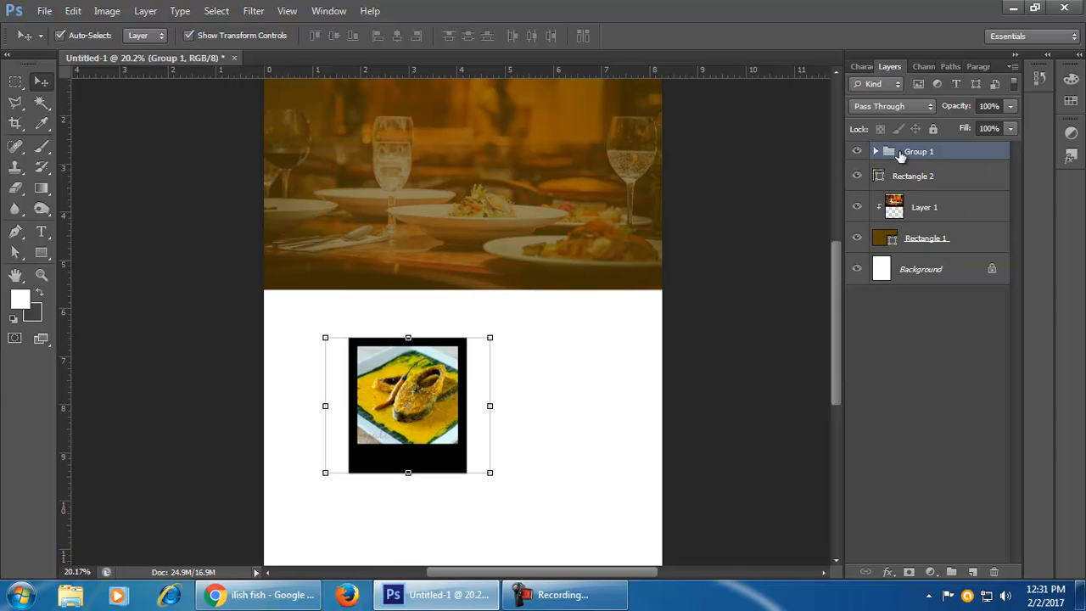
# - Set Auto-Select to Group, duplicate the framed fish picture twice and arrange the three frames in a row overlapping the restaurant photo's lower edge
pyautogui.click(146, 43)
pyautogui.click(140, 52)
pyautogui.moveTo(458, 456); pyautogui.dragTo(515, 380)
pyautogui.click(429, 466)
pyautogui.moveTo(351, 376); pyautogui.dragTo(343, 371)
pyautogui.click(515, 392)
pyautogui.moveTo(515, 392); pyautogui.dragTo(639, 377)
pyautogui.moveTo(359, 381); pyautogui.dragTo(348, 382)
pyautogui.moveTo(508, 375); pyautogui.dragTo(491, 375)
pyautogui.moveTo(624, 386); pyautogui.dragTo(601, 376)
# - Try aligning the three frame groups on their horizontal centres, then undo the alignment and deselect the groups
pyautogui.scroll(2, 560, 459)
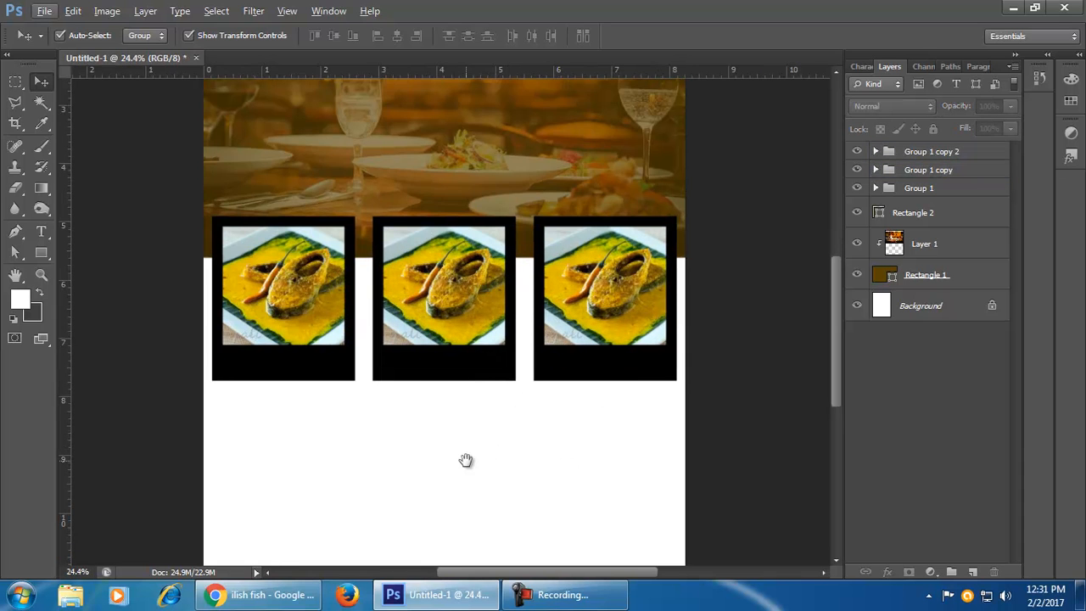
pyautogui.hscroll(-1, 466, 461)
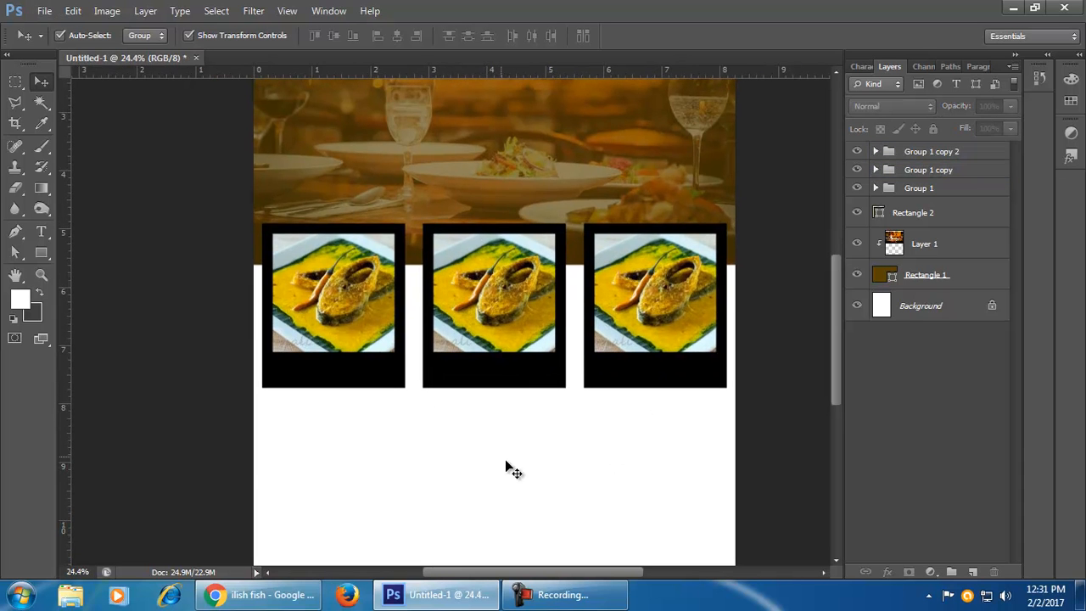
pyautogui.click(985, 155)
pyautogui.keyDown('shift'); pyautogui.click(978, 173); pyautogui.keyUp('shift')
pyautogui.keyDown('shift'); pyautogui.click(970, 190); pyautogui.keyUp('shift')
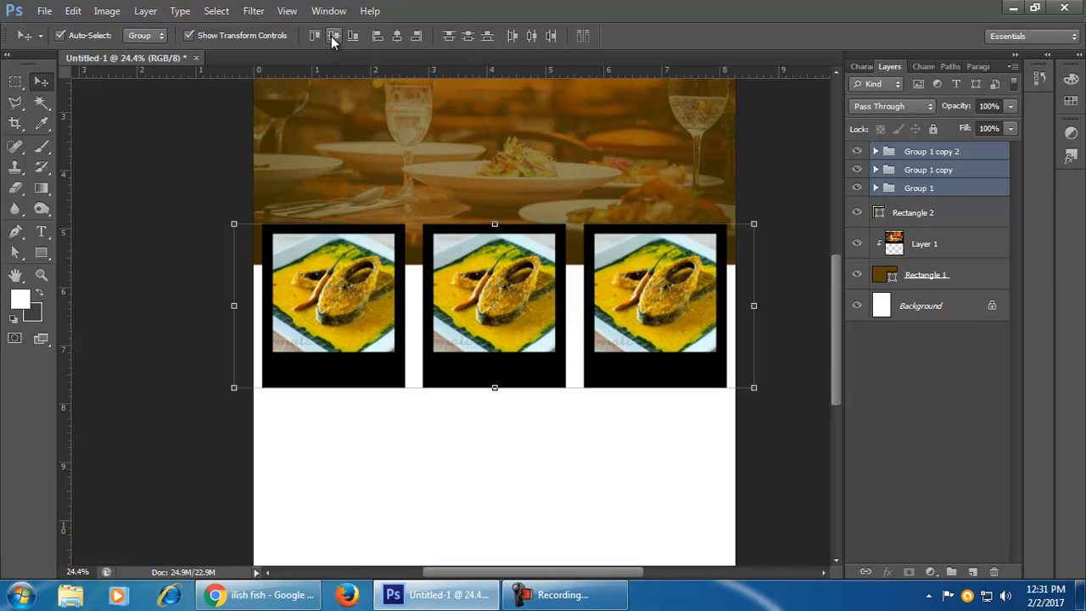
pyautogui.click(396, 35)
pyautogui.hotkey('ctrl', 'z')
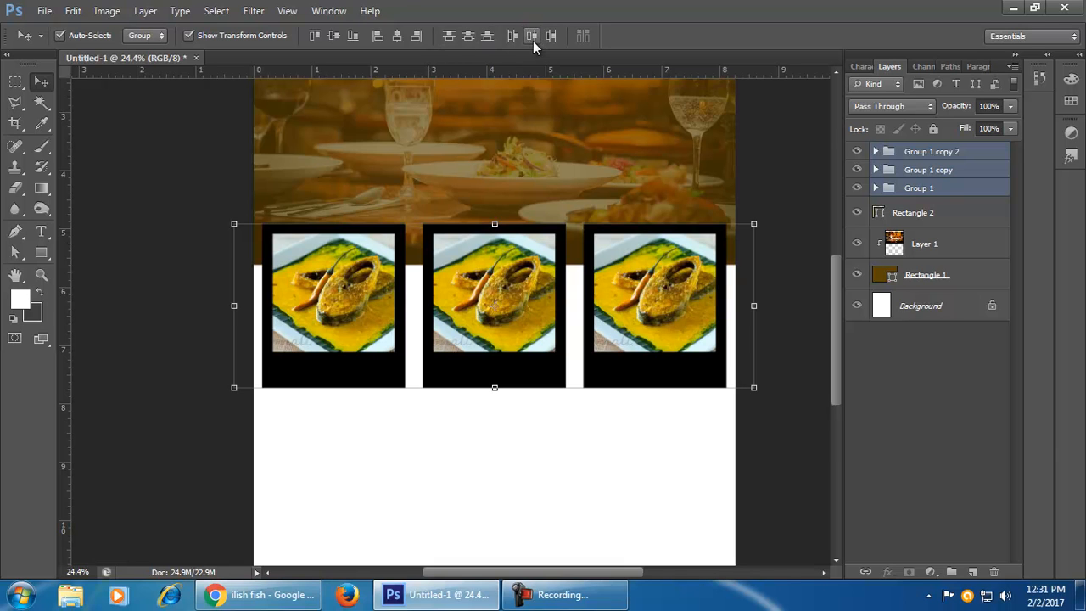
pyautogui.click(469, 35)
pyautogui.click(396, 35)
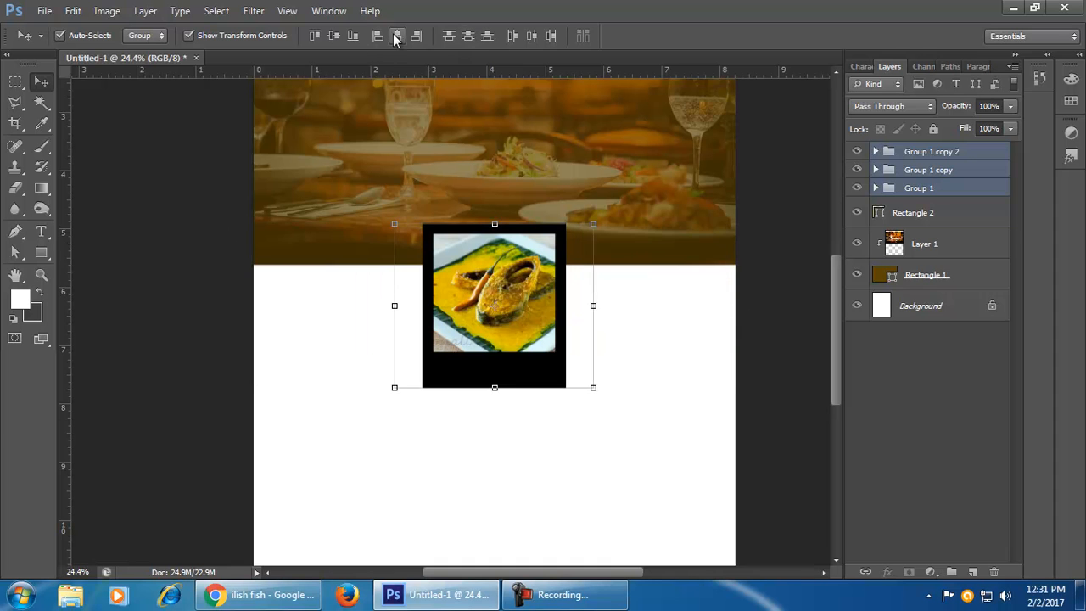
pyautogui.hotkey('ctrl', 'z')
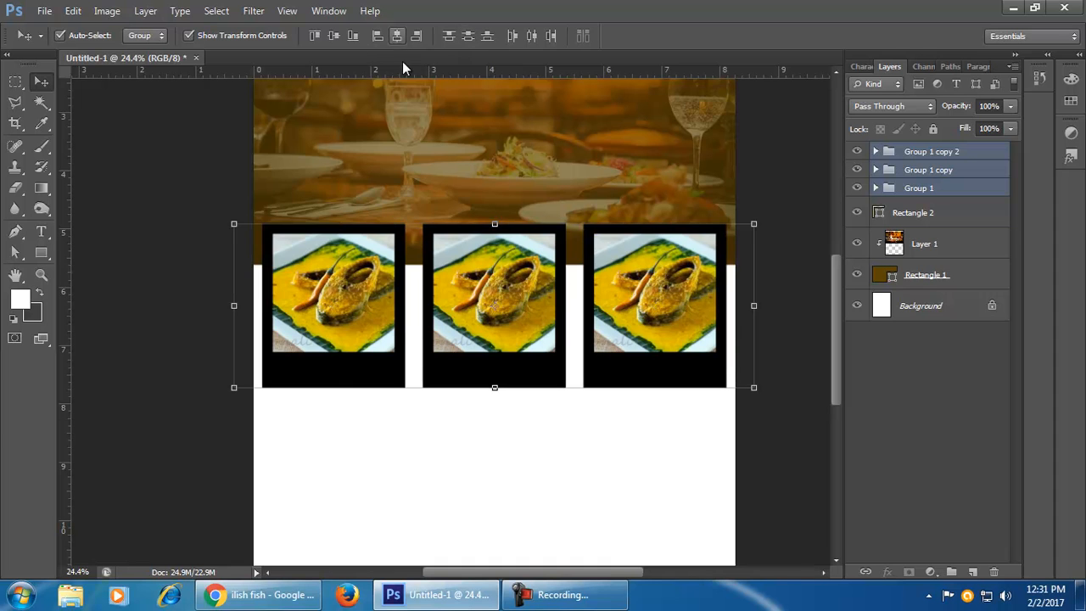
pyautogui.click(582, 460)
pyautogui.hotkey('ctrl', '-')
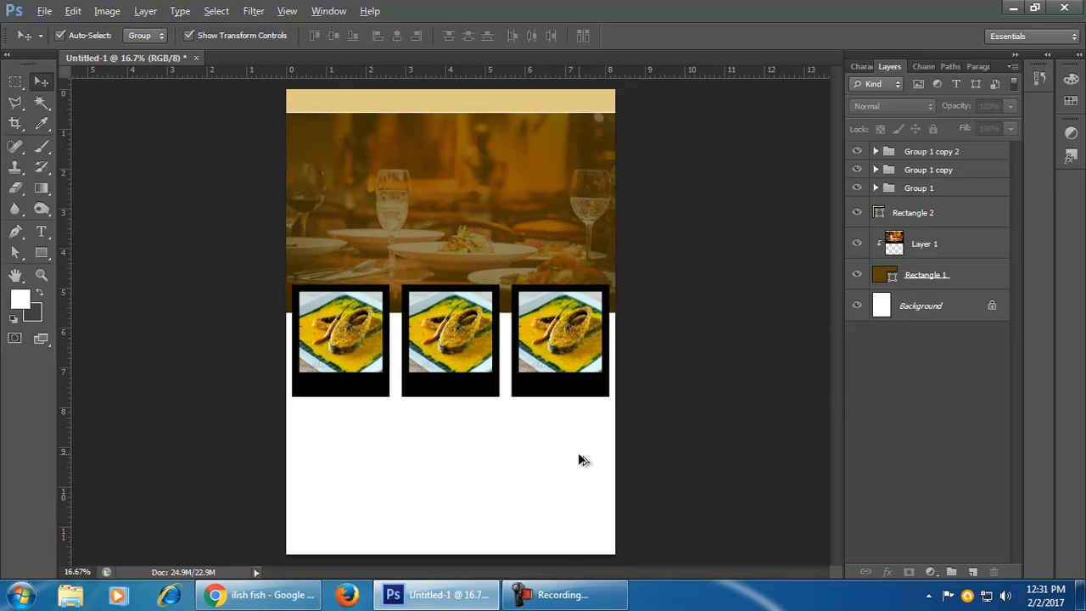
pyautogui.scroll(2, 580, 455)
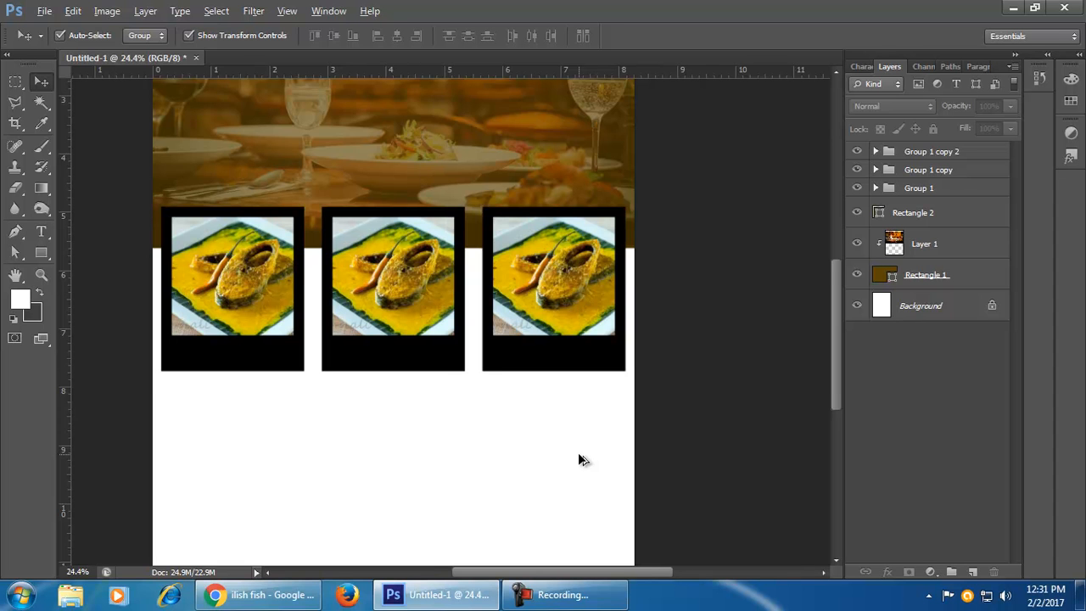
pyautogui.scroll(1, 579, 454)
pyautogui.hscroll(-3, 585, 448)
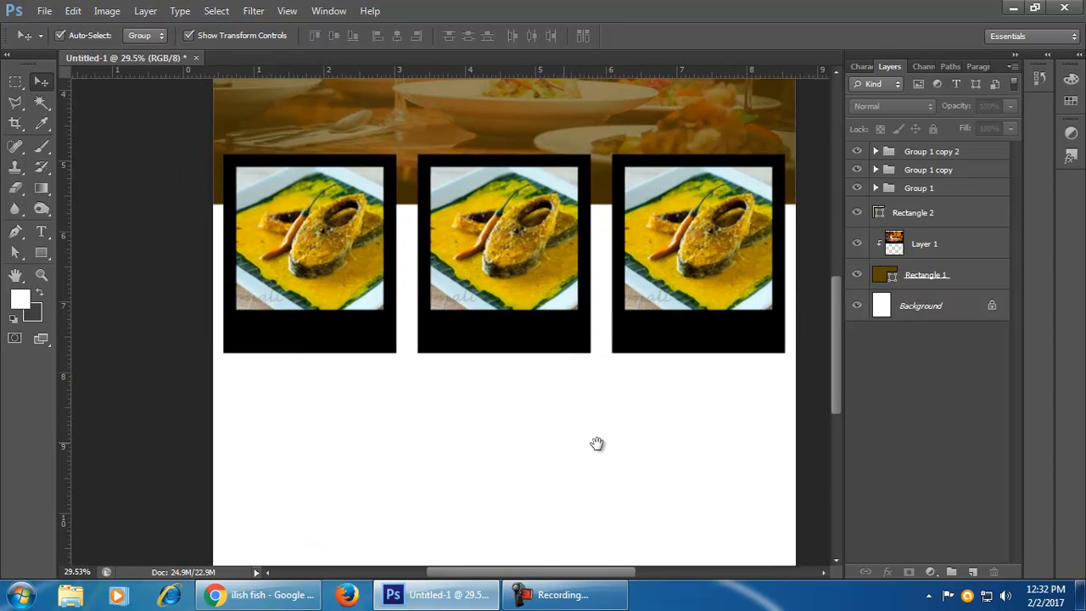
# - Recolour the black Rectangle 3 frame in Group 1 to #1f1d17 and copy its hex code
pyautogui.click(360, 352)
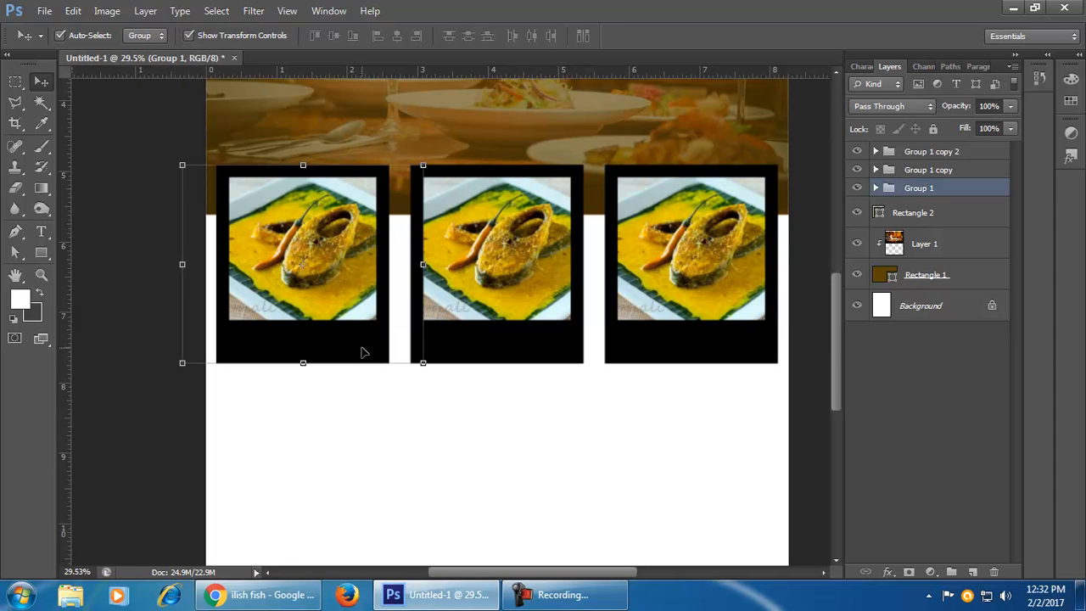
pyautogui.scroll(-2, 521, 436)
pyautogui.scroll(-1, 541, 436)
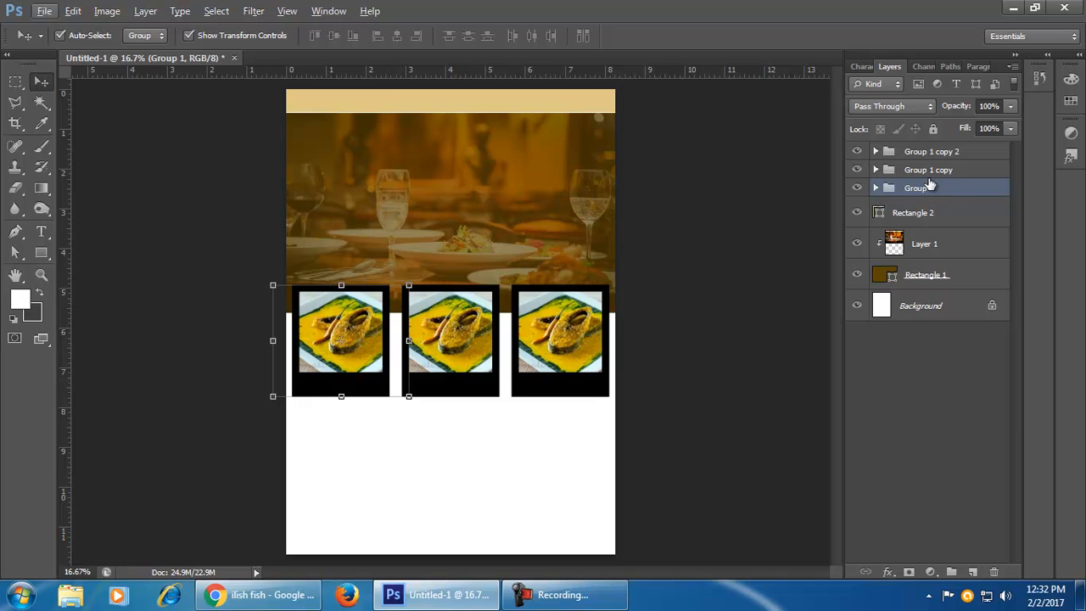
pyautogui.click(876, 189)
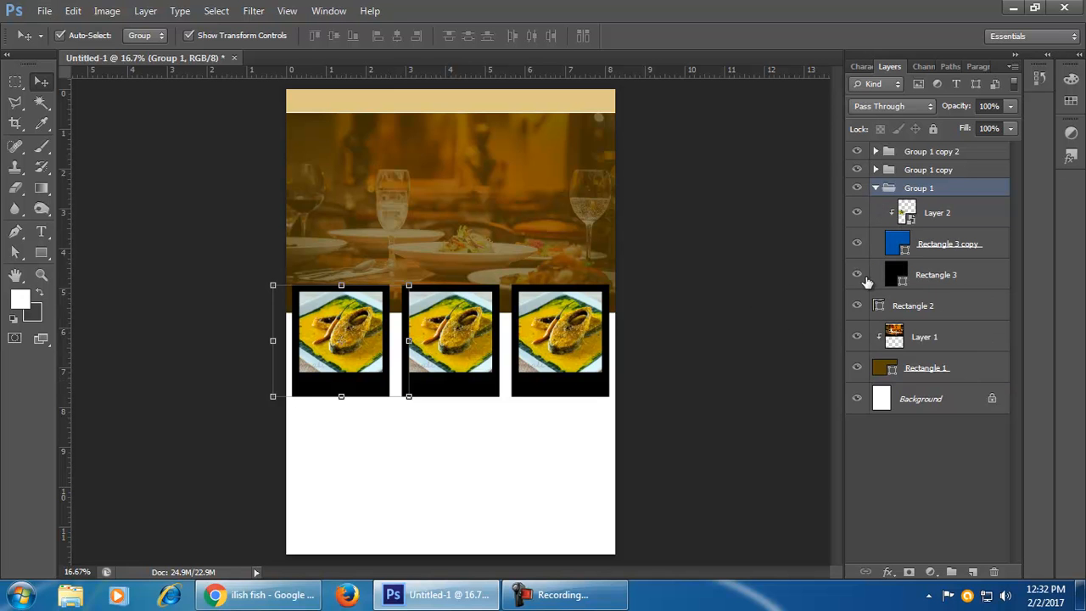
pyautogui.doubleClick(896, 269)
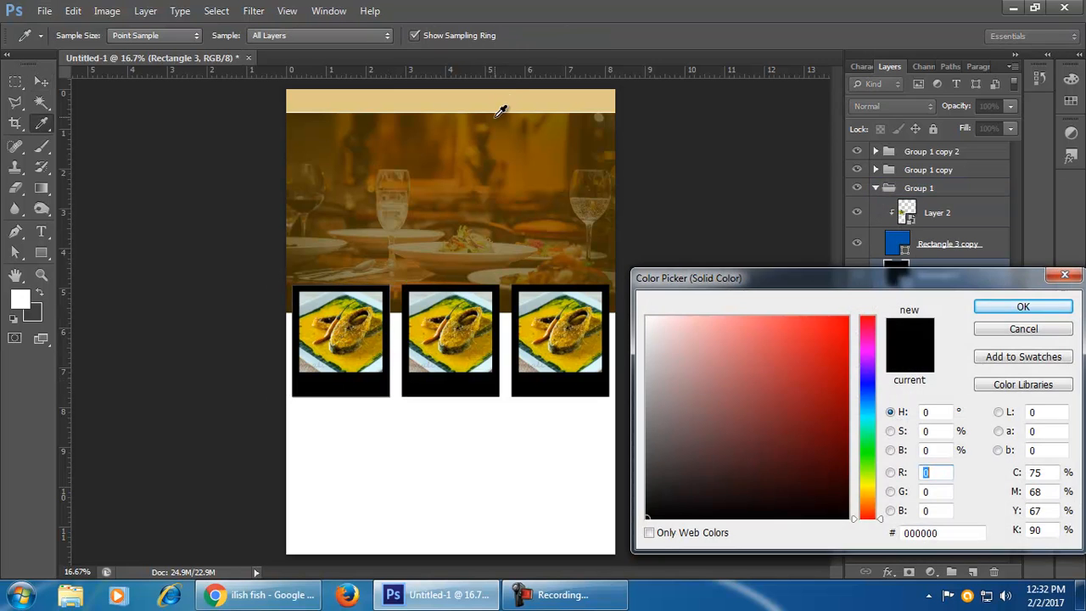
pyautogui.click(508, 99)
pyautogui.moveTo(768, 417); pyautogui.dragTo(805, 501)
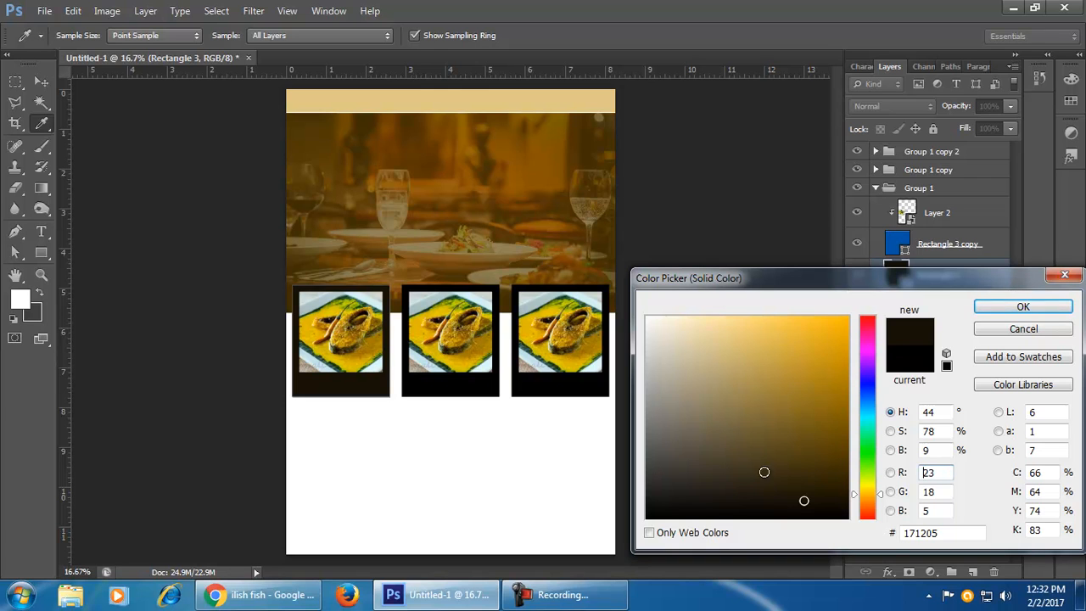
pyautogui.moveTo(704, 411)
pyautogui.mouseDown()
pyautogui.moveTo(650, 383)
pyautogui.moveTo(647, 405)
pyautogui.moveTo(701, 505)
pyautogui.moveTo(698, 495)
pyautogui.mouseUp()
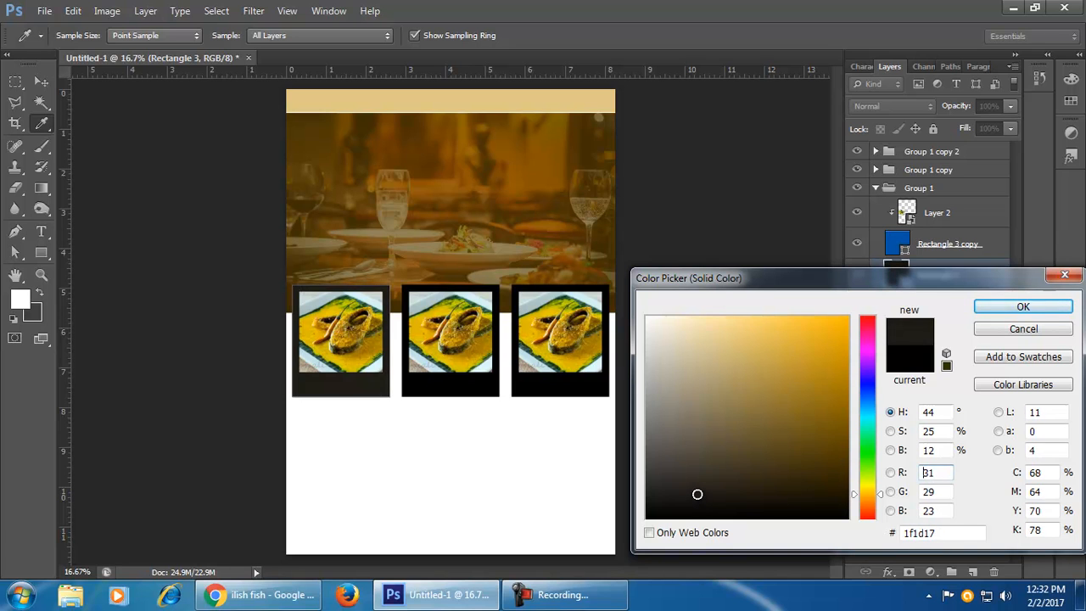
pyautogui.moveTo(949, 534); pyautogui.dragTo(870, 536)
pyautogui.hotkey('ctrl', 'c')
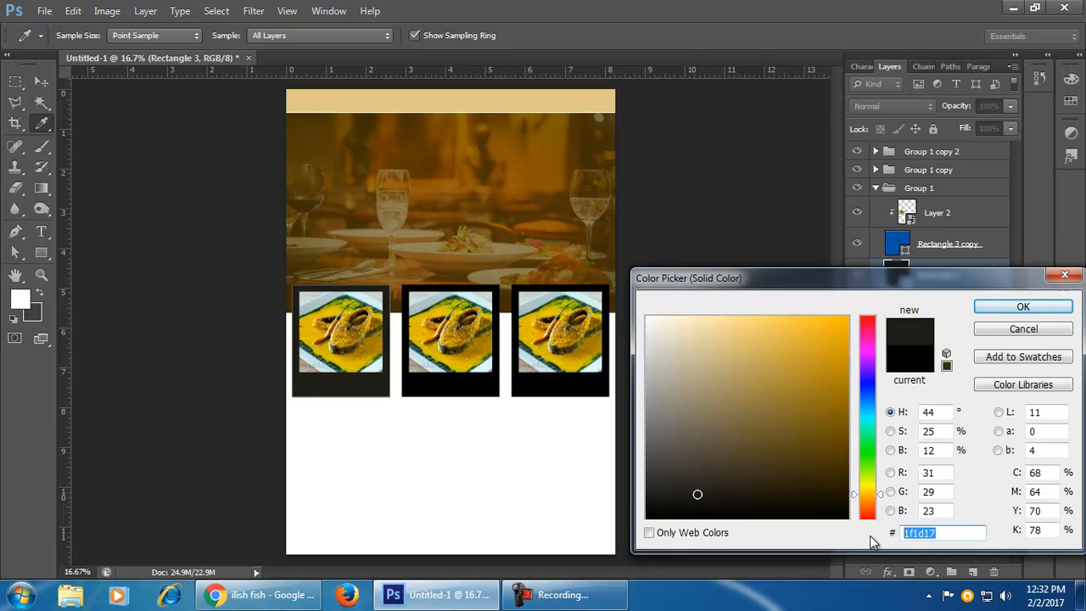
pyautogui.click(1043, 310)
# - Recolour the black Rectangle 3 frame in Group 1 copy to #1f1d17
pyautogui.press('v')
pyautogui.click(490, 390)
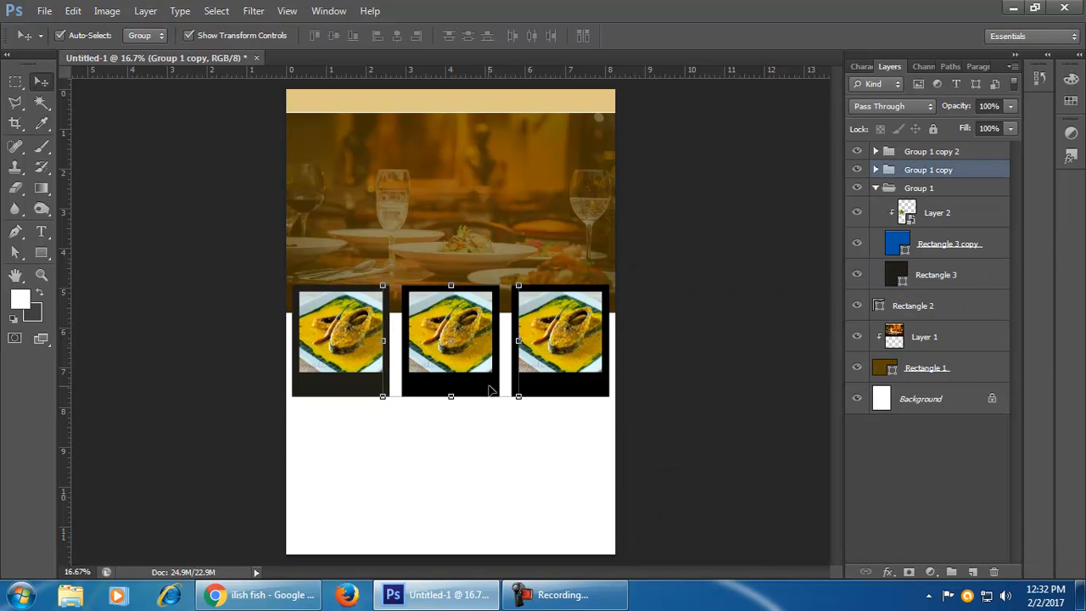
pyautogui.click(875, 170)
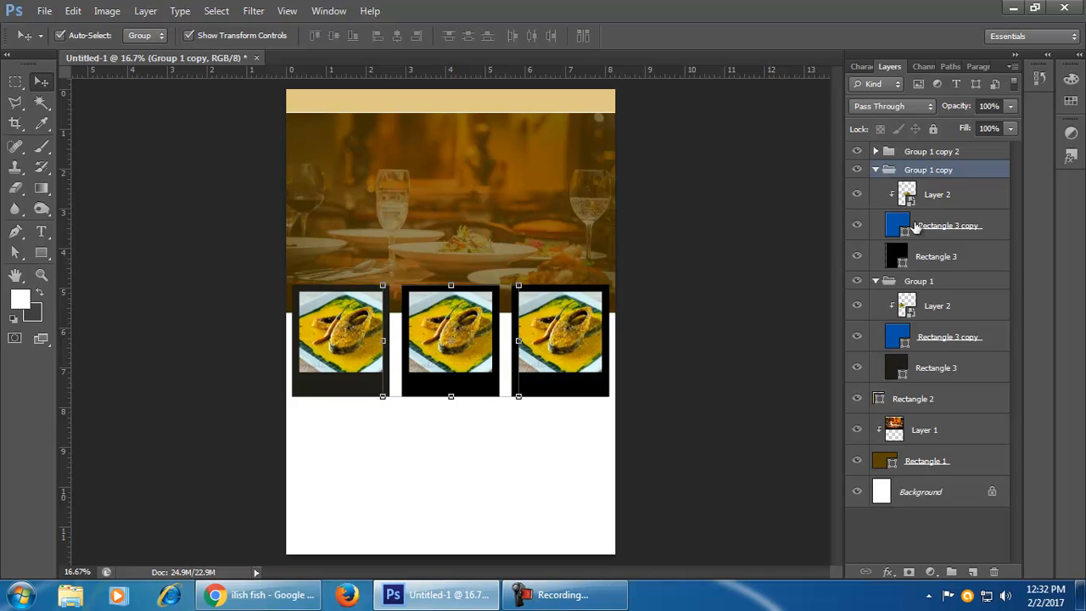
pyautogui.doubleClick(898, 258)
pyautogui.moveTo(947, 535); pyautogui.dragTo(879, 537)
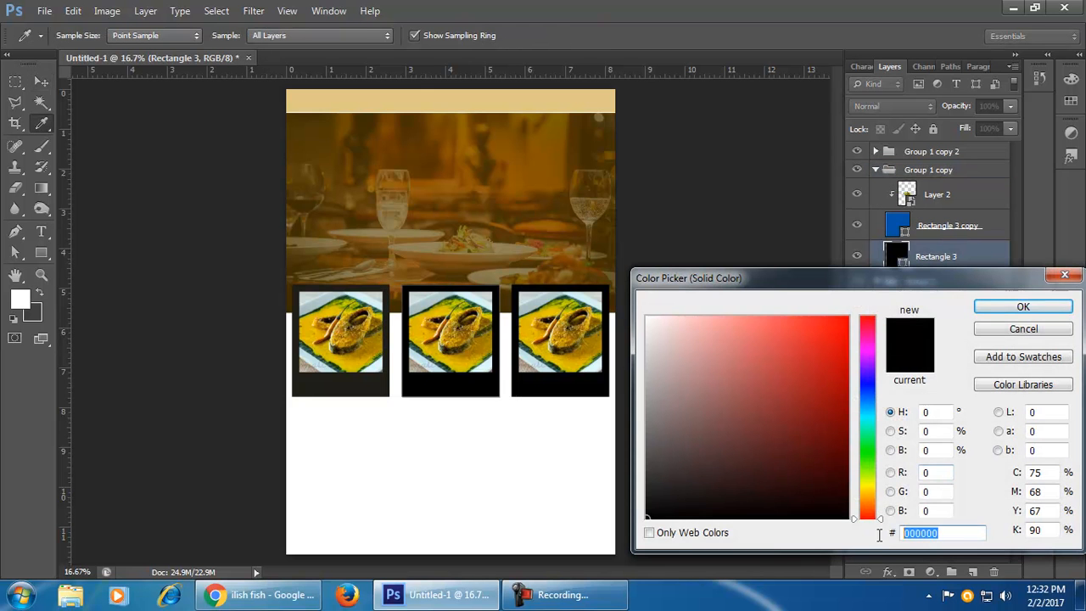
pyautogui.write('1f1d17')
pyautogui.click(1024, 306)
# - Recolour the black Rectangle 3 frame in Group 1 copy 2 to #1f1d17 and deselect the layers
pyautogui.press('v')
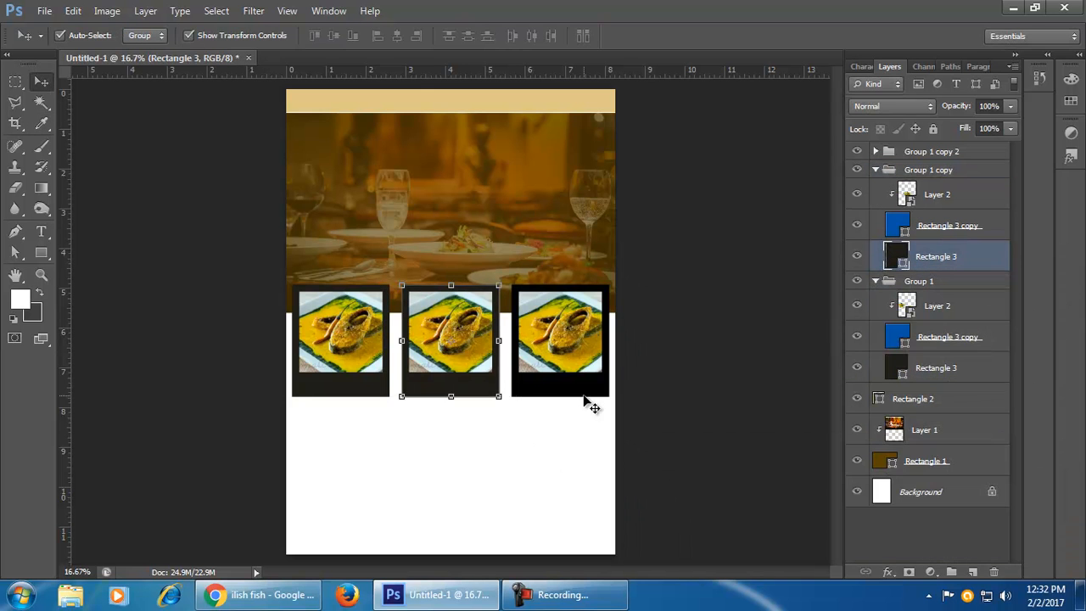
pyautogui.click(589, 392)
pyautogui.click(875, 153)
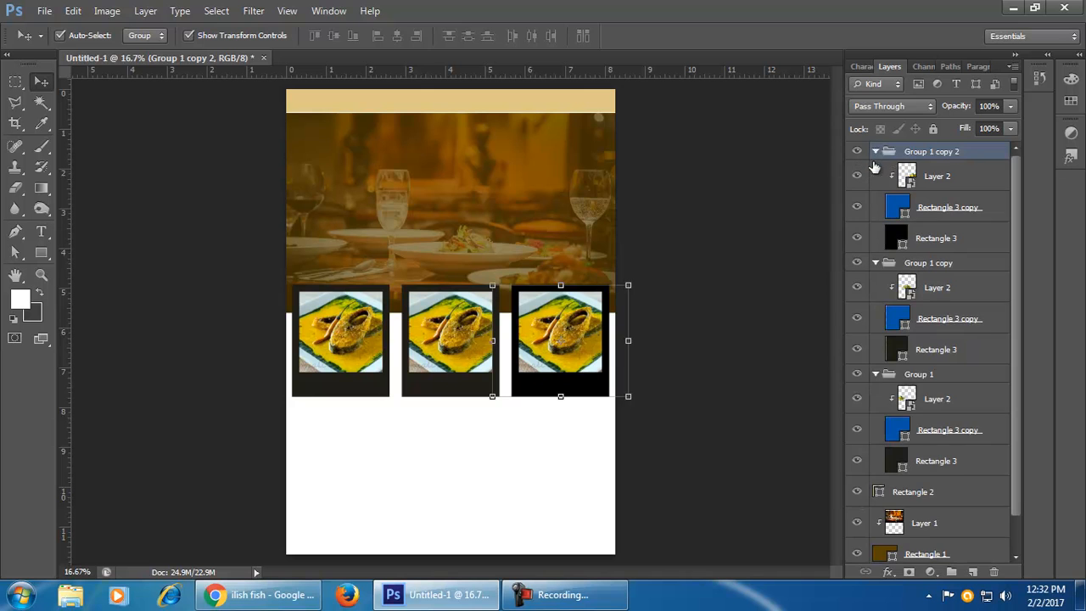
pyautogui.doubleClick(897, 239)
pyautogui.moveTo(937, 532); pyautogui.dragTo(883, 535)
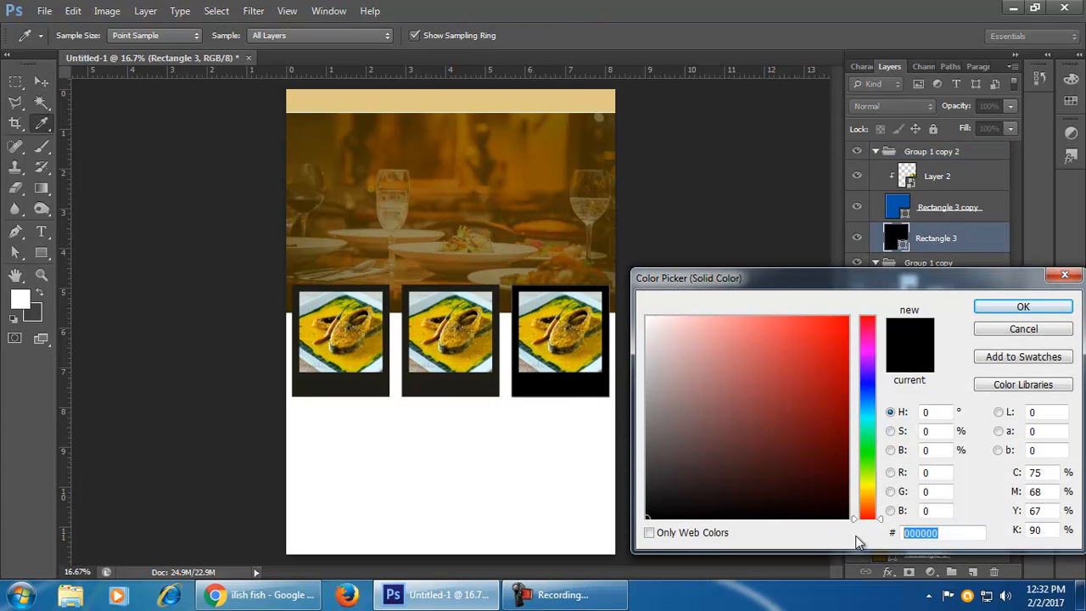
pyautogui.hotkey('ctrl', 'v')
pyautogui.click(1023, 306)
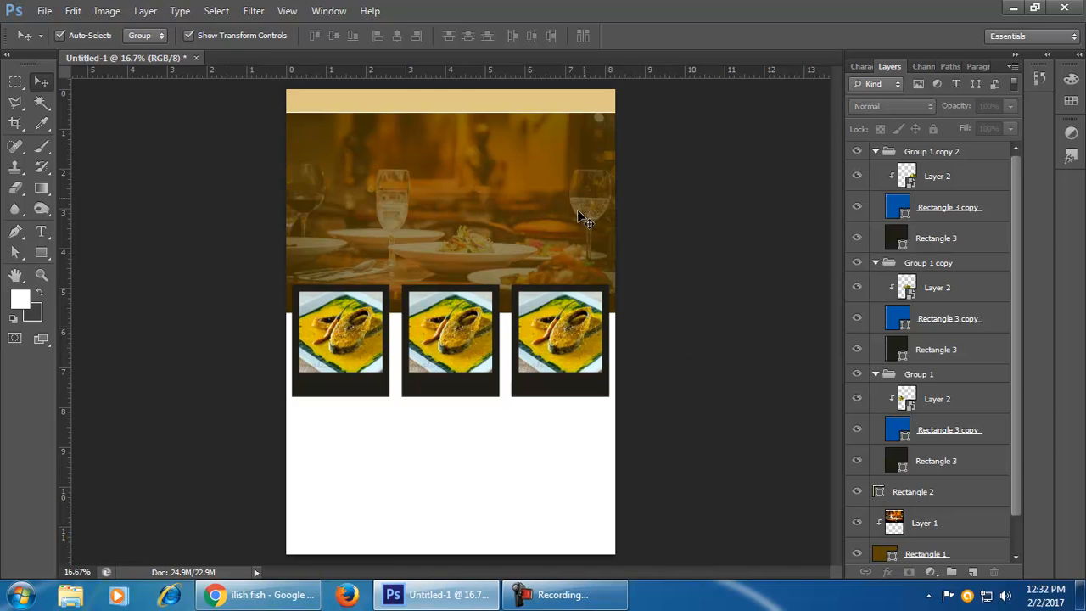
# - Try converting the fish picture, Layer 2, in Group 1 copy 2 to a smart object, then undo the conversion
pyautogui.scroll(2, 586, 219)
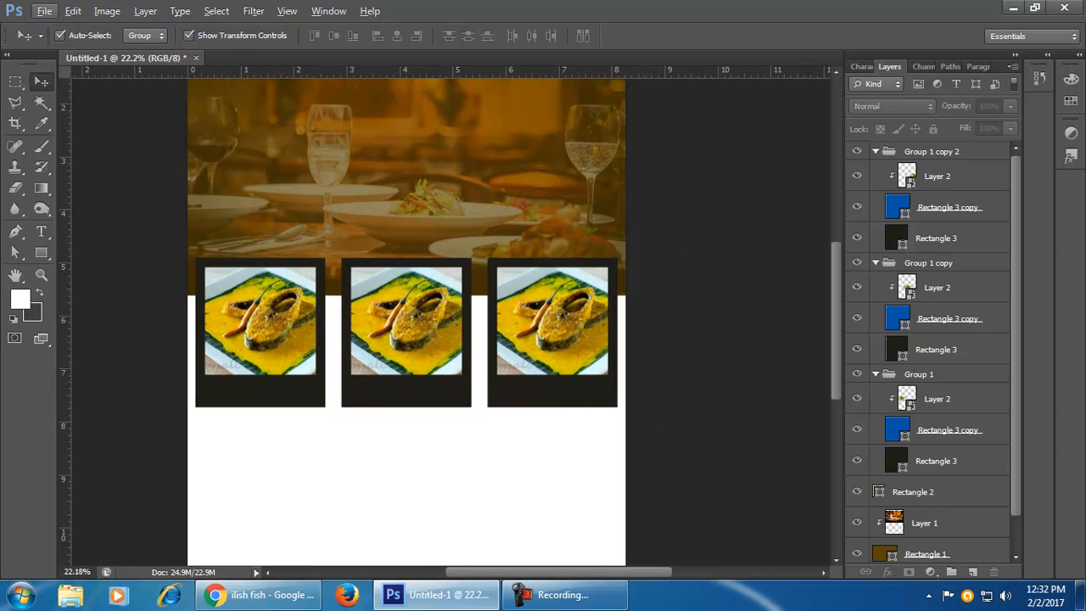
pyautogui.click(426, 365)
pyautogui.click(269, 331)
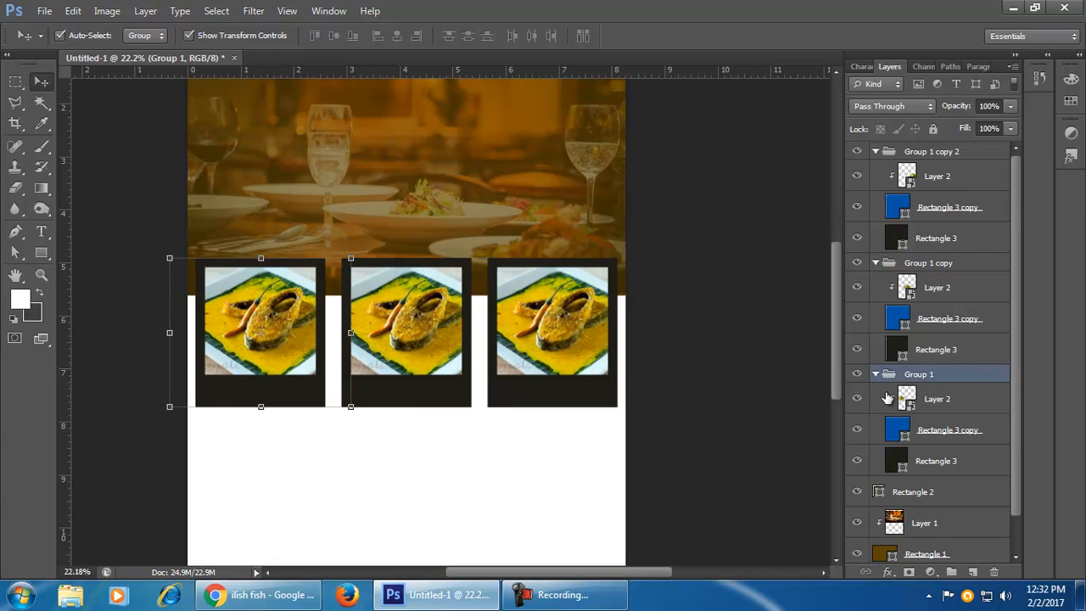
pyautogui.click(954, 179)
pyautogui.rightClick(959, 183)
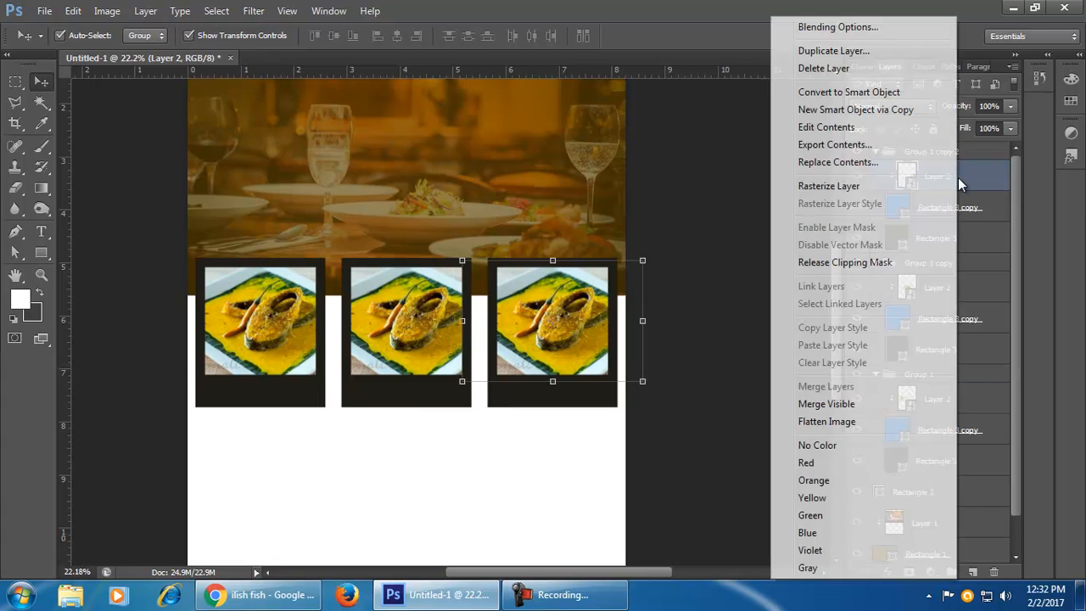
pyautogui.click(883, 91)
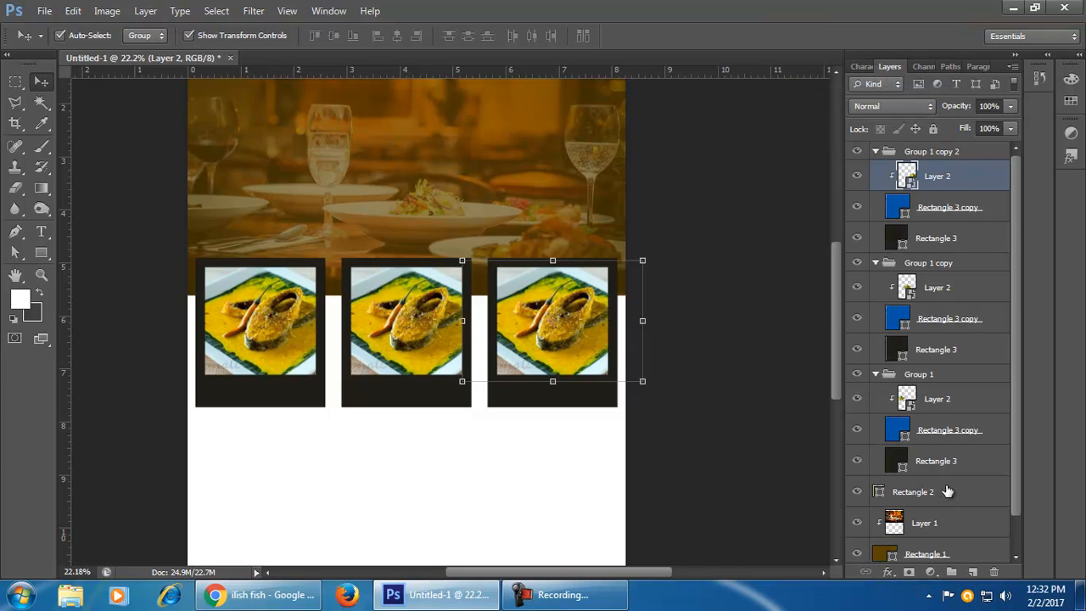
pyautogui.click(971, 290)
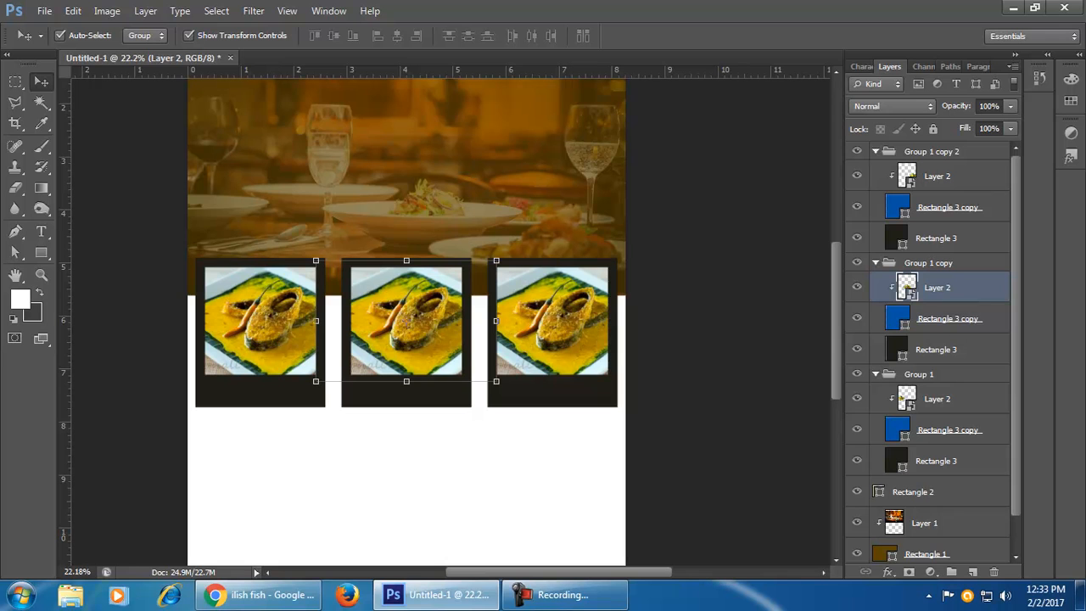
pyautogui.hotkey('ctrl', 'z')
pyautogui.click(701, 411)
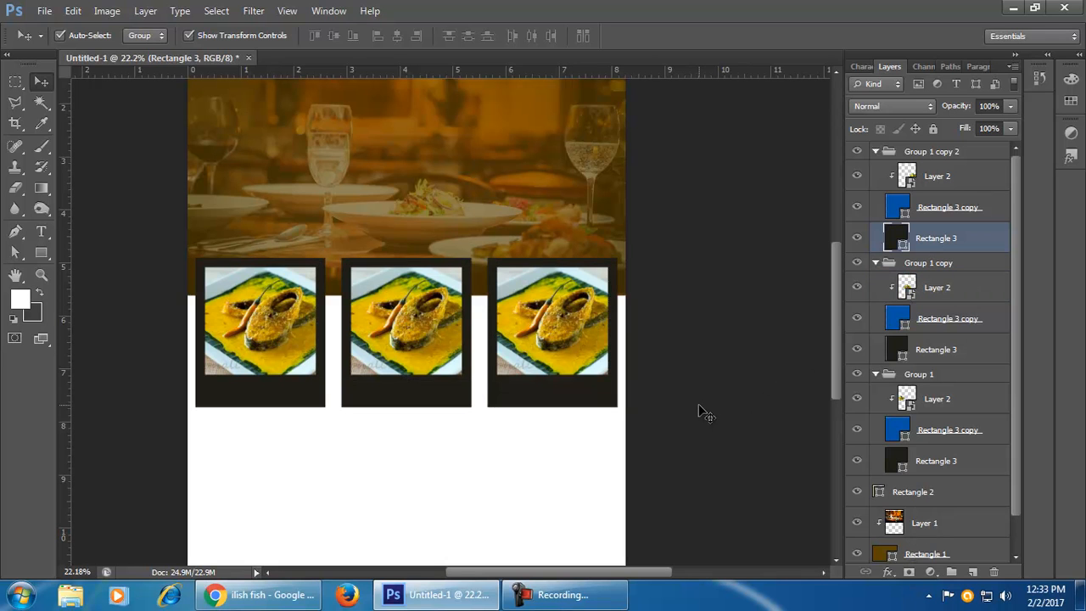
# - Open the smart object contents of the fish picture, Layer 2, in Group 1 copy
pyautogui.click(445, 371)
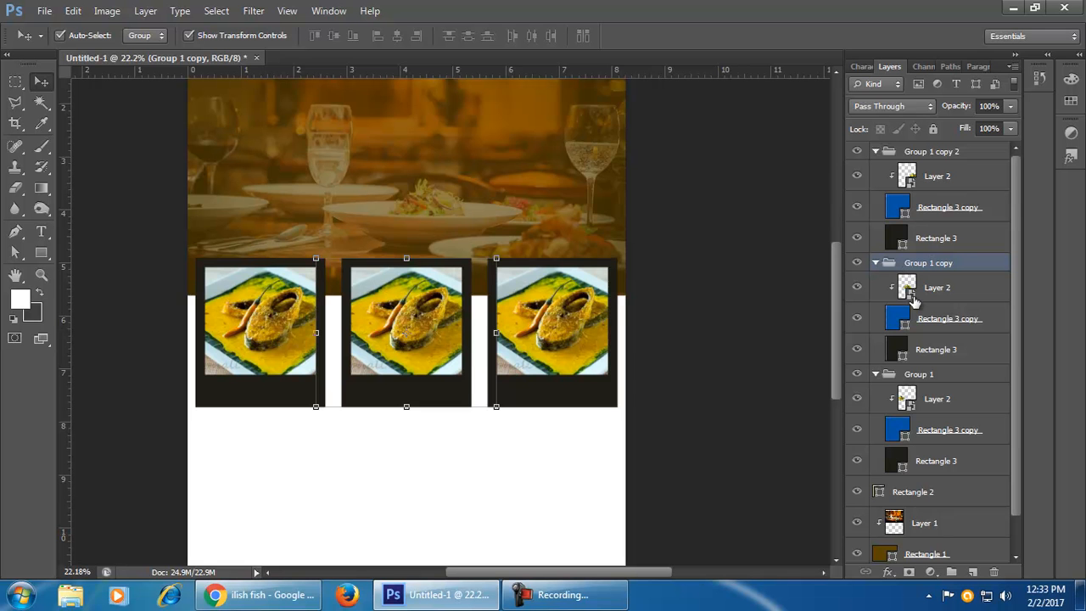
pyautogui.doubleClick(909, 293)
pyautogui.click(590, 264)
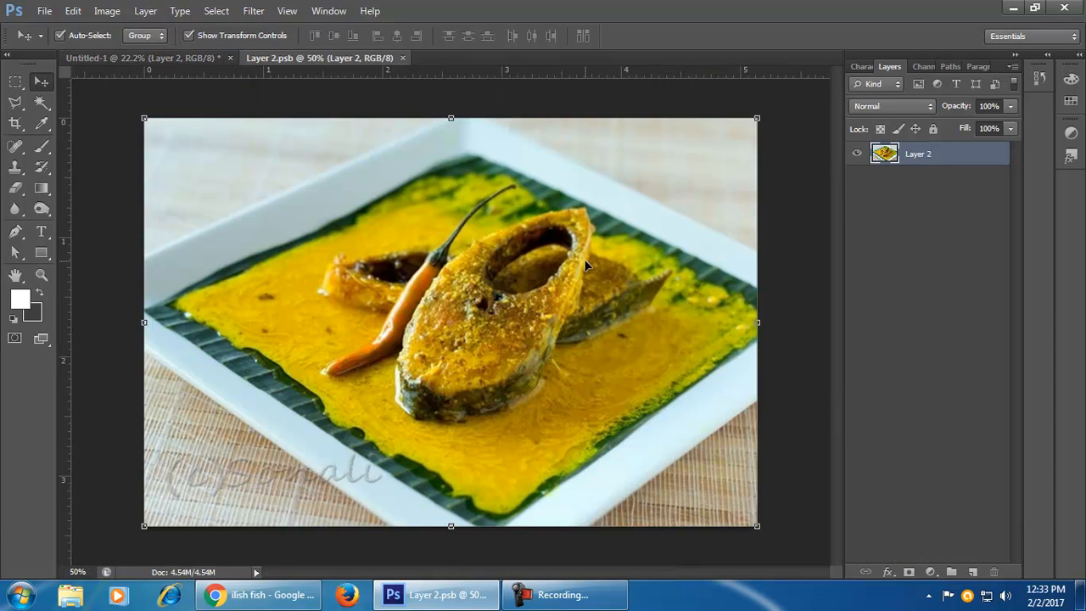
# - Switch to Chrome and clear the "ilish fish" image search query
pyautogui.click(259, 595)
pyautogui.scroll(5, 356, 459)
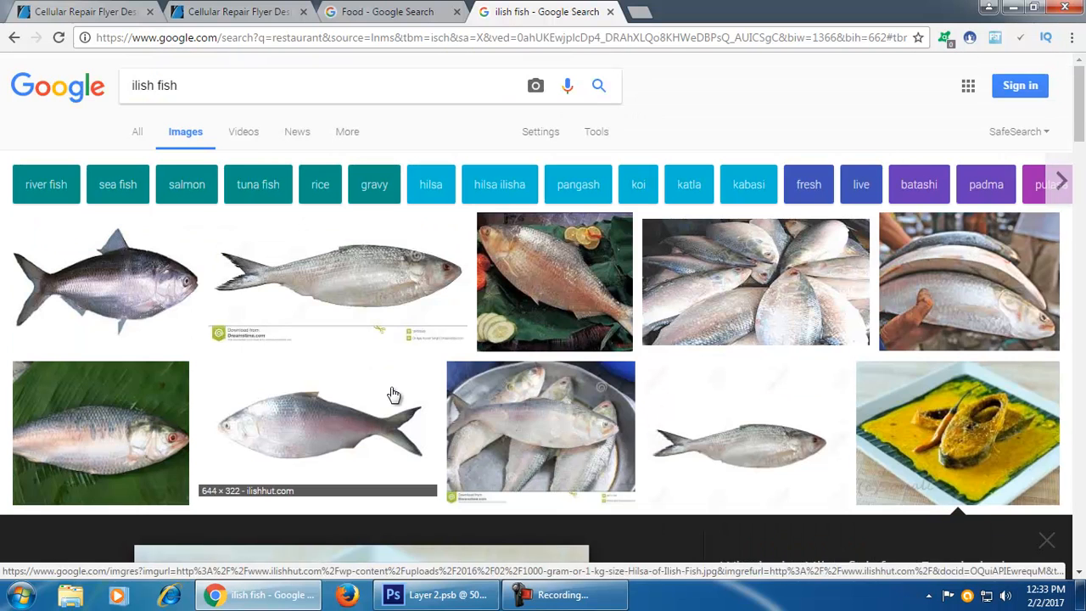
pyautogui.hotkey('ctrl', 'a')
pyautogui.press('BackSpace')
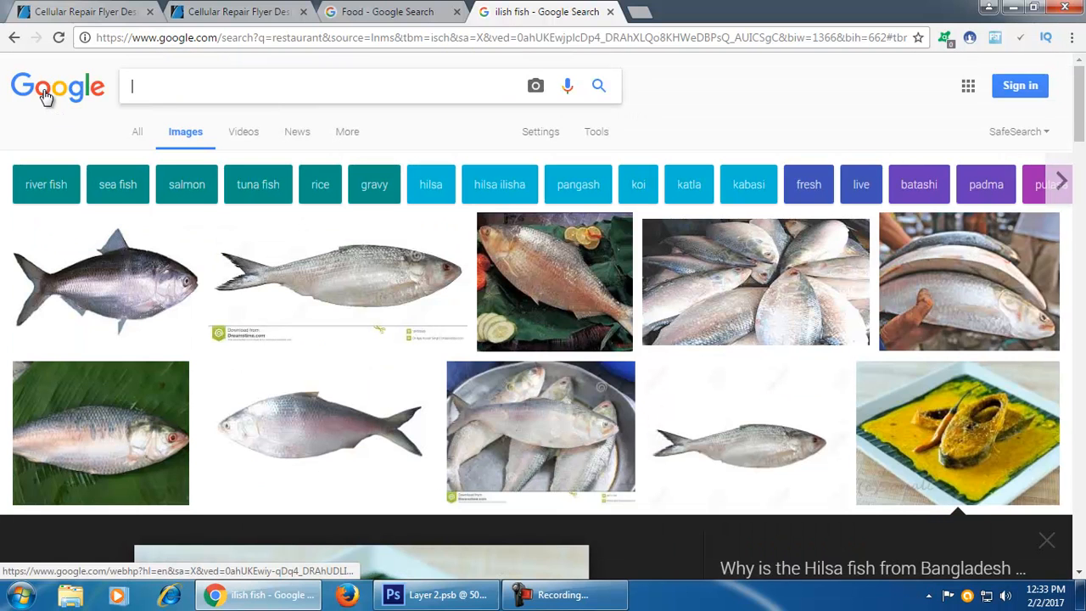
pyautogui.write('Pantha')
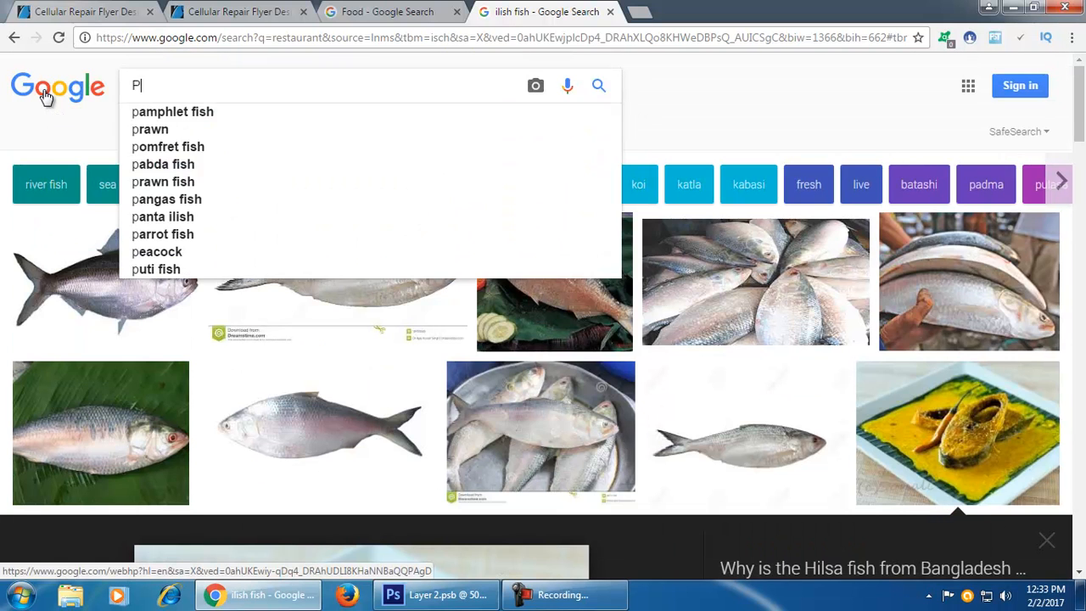
pyautogui.press('BackSpace')
pyautogui.press('BackSpace')
pyautogui.press('BackSpace')
pyautogui.press('BackSpace')
pyautogui.press('BackSpace')
pyautogui.press('BackSpace')
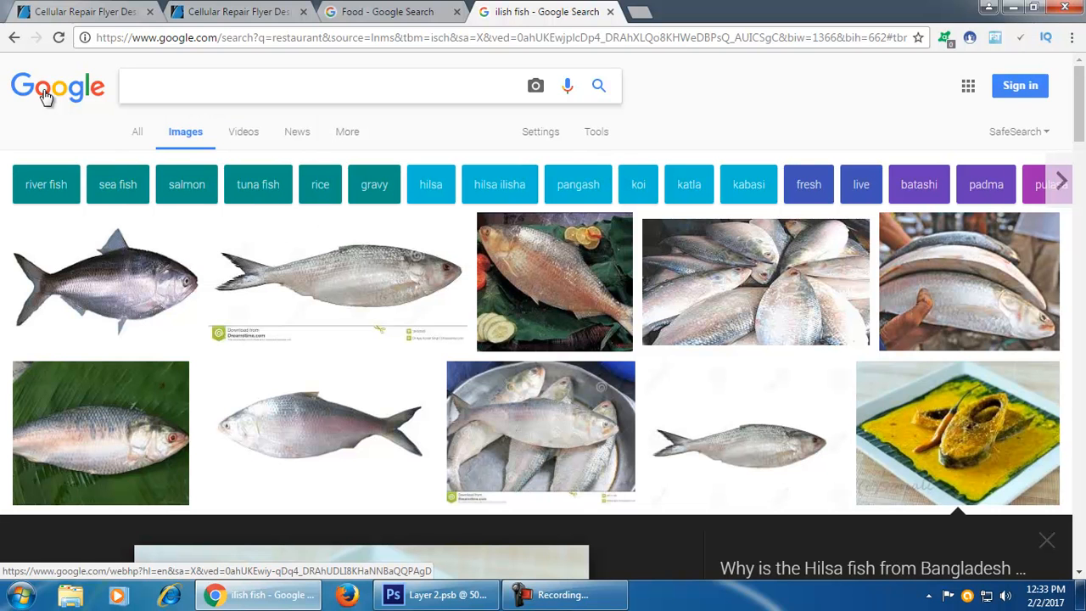
# - Search Google Images for "cingri"
pyautogui.write('Cingra')
pyautogui.press('BackSpace')
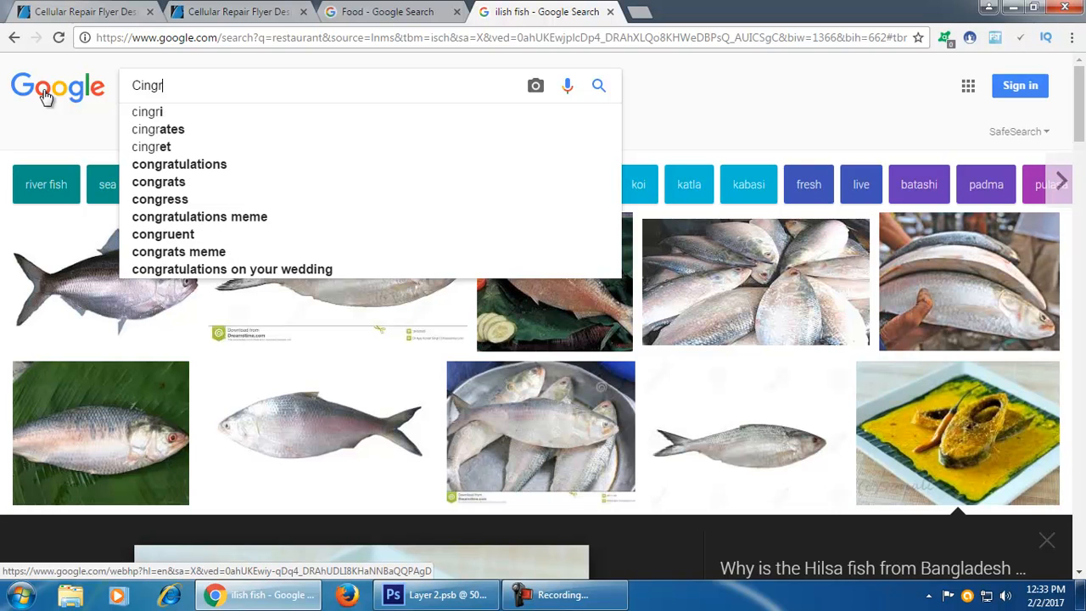
pyautogui.write('i')
pyautogui.click(147, 111)
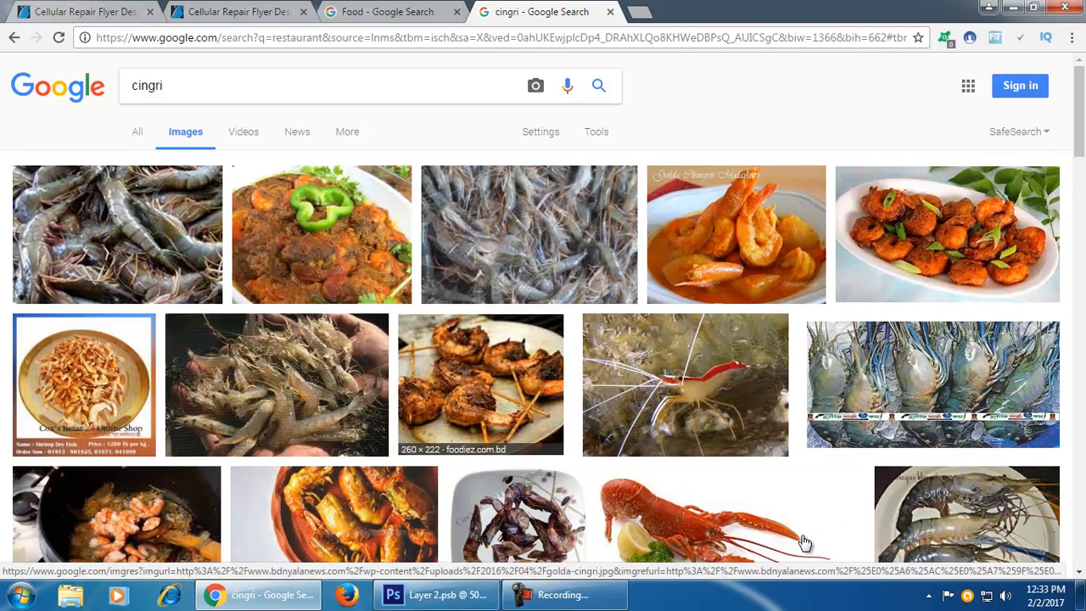
# - Look through the cingri image results and preview the prawn skewers picture
pyautogui.scroll(-2, 696, 473)
pyautogui.scroll(-1, 693, 473)
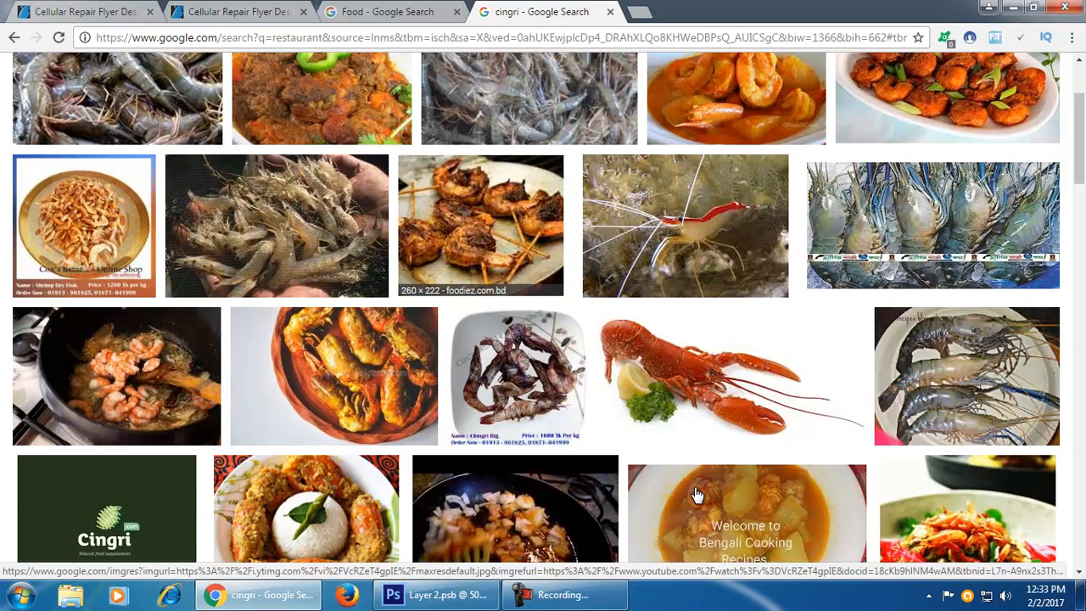
pyautogui.scroll(-4, 696, 495)
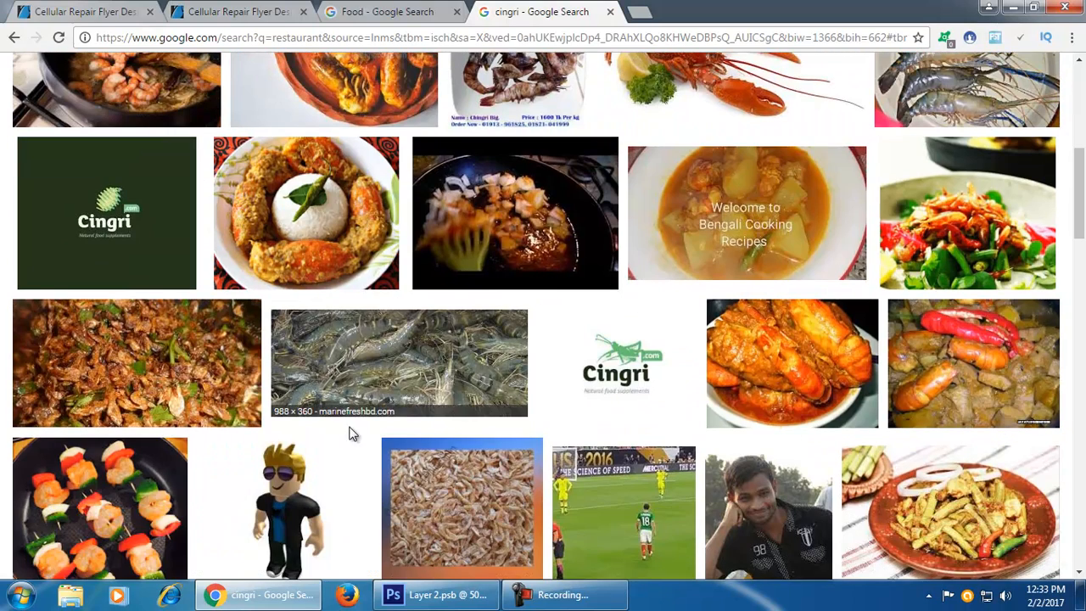
pyautogui.scroll(-1, 364, 407)
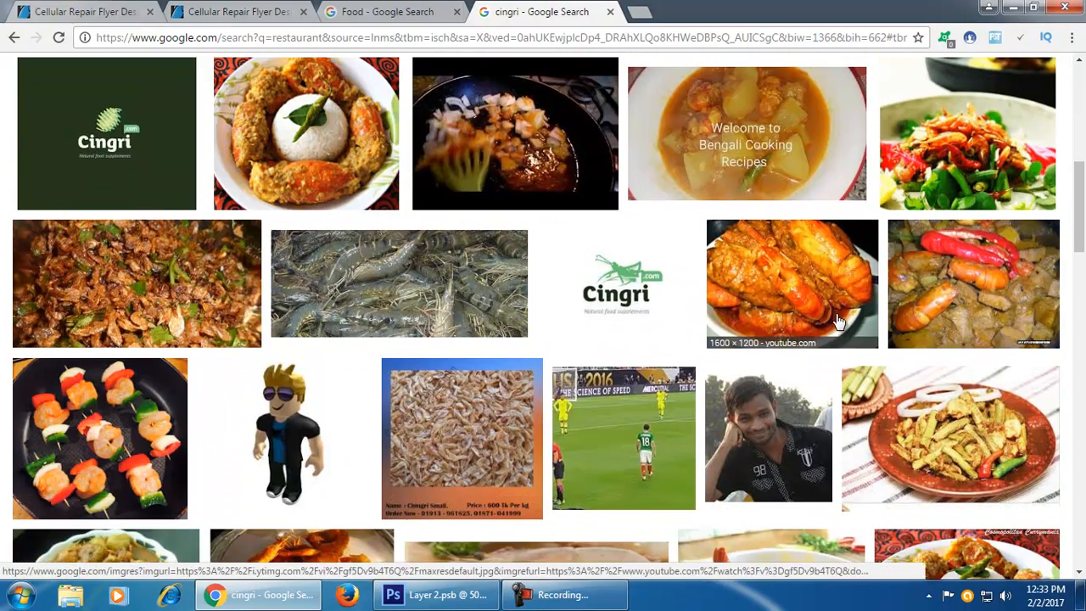
pyautogui.scroll(-3, 408, 314)
pyautogui.click(152, 232)
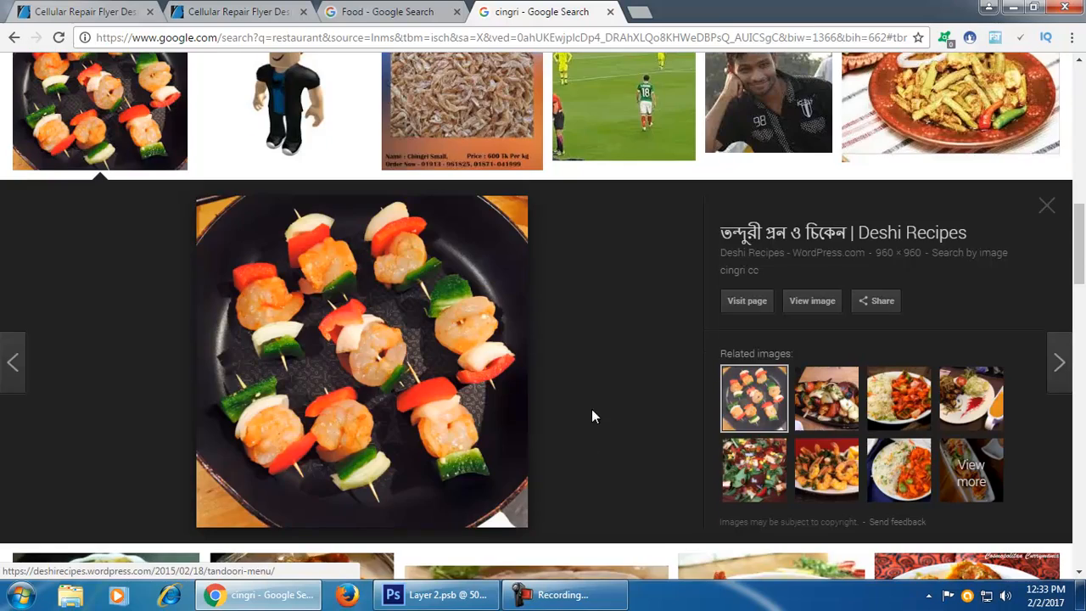
pyautogui.scroll(7, 592, 409)
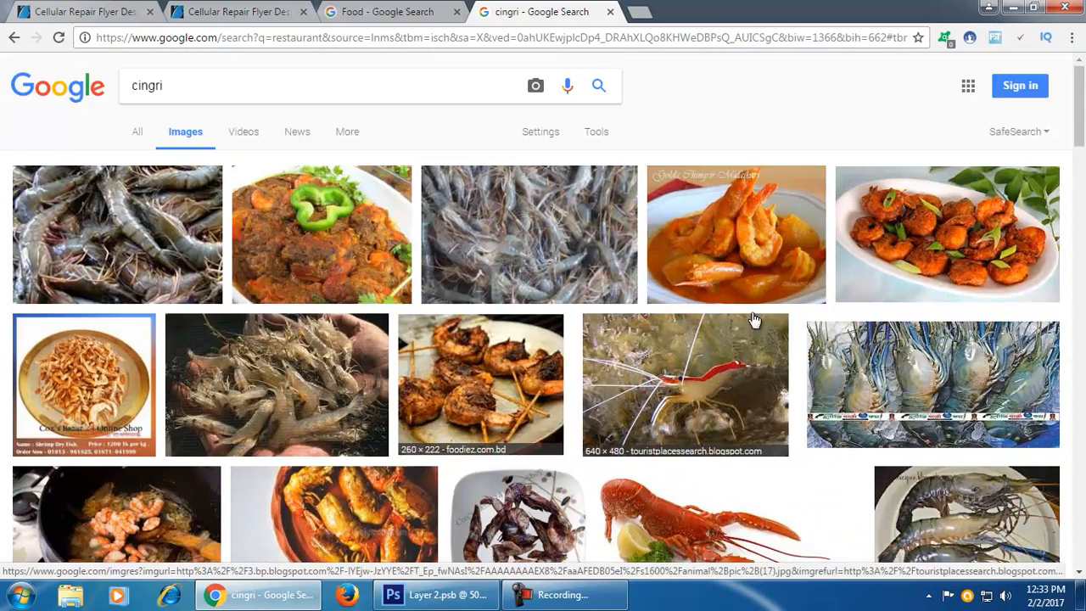
# - Open the prawn malai curry picture's preview and copy the image
pyautogui.click(764, 255)
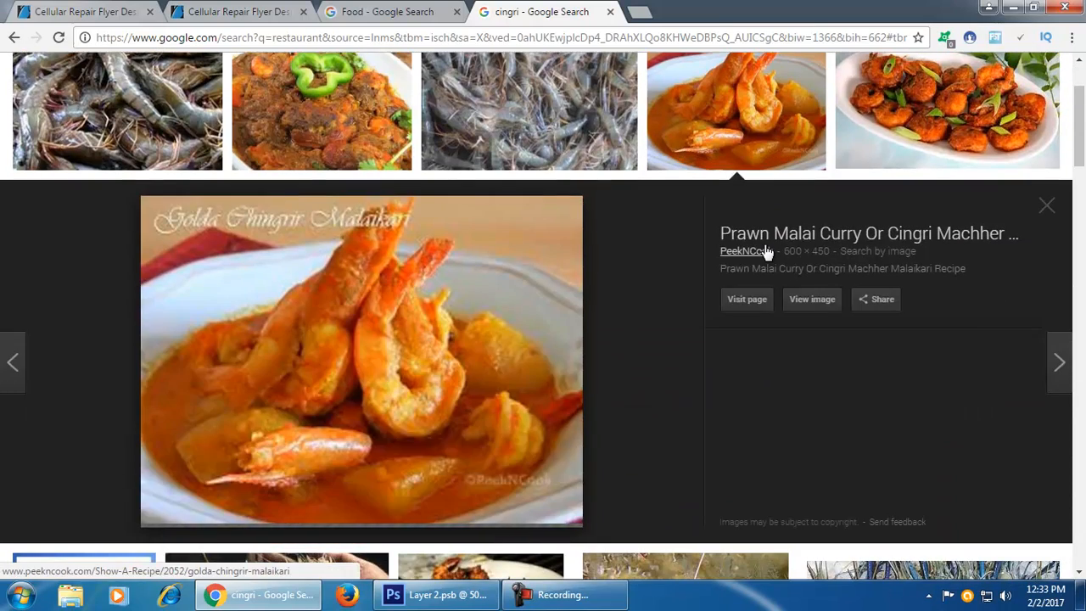
pyautogui.scroll(2, 768, 252)
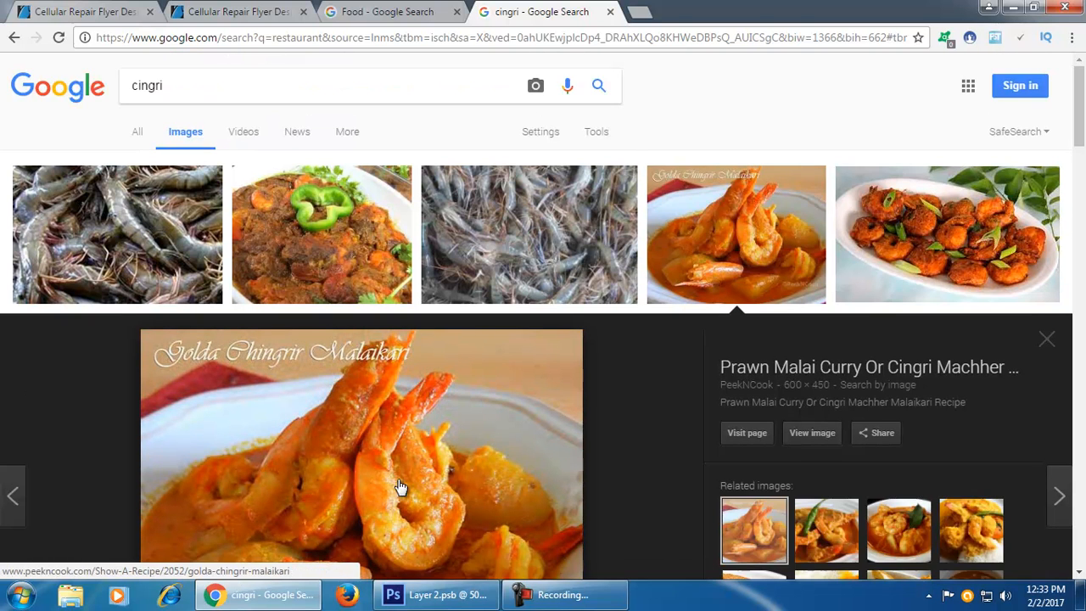
pyautogui.scroll(-3, 401, 487)
pyautogui.rightClick(519, 371)
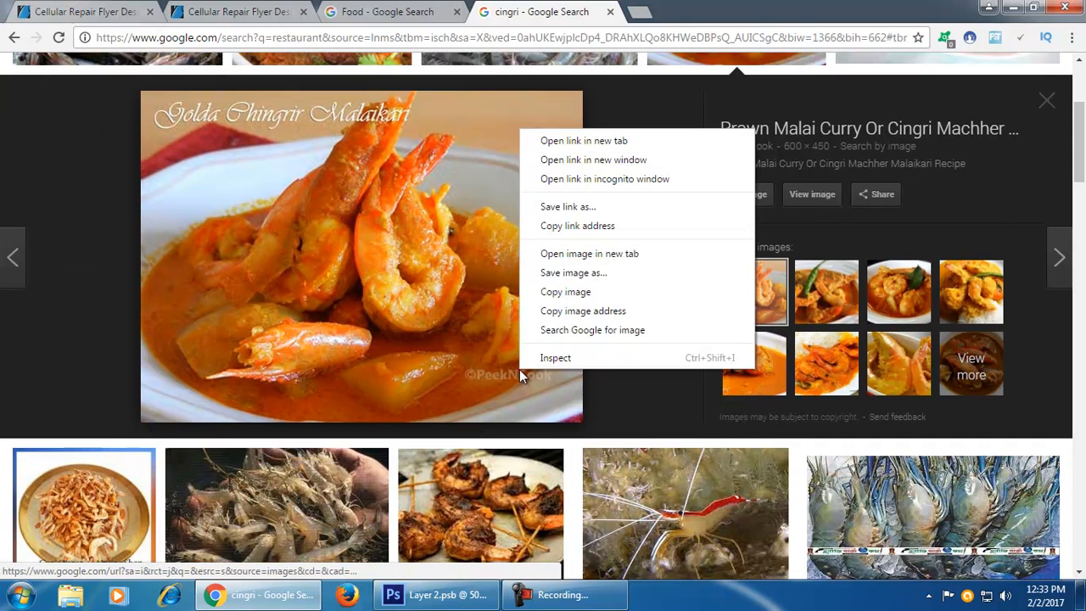
pyautogui.click(599, 310)
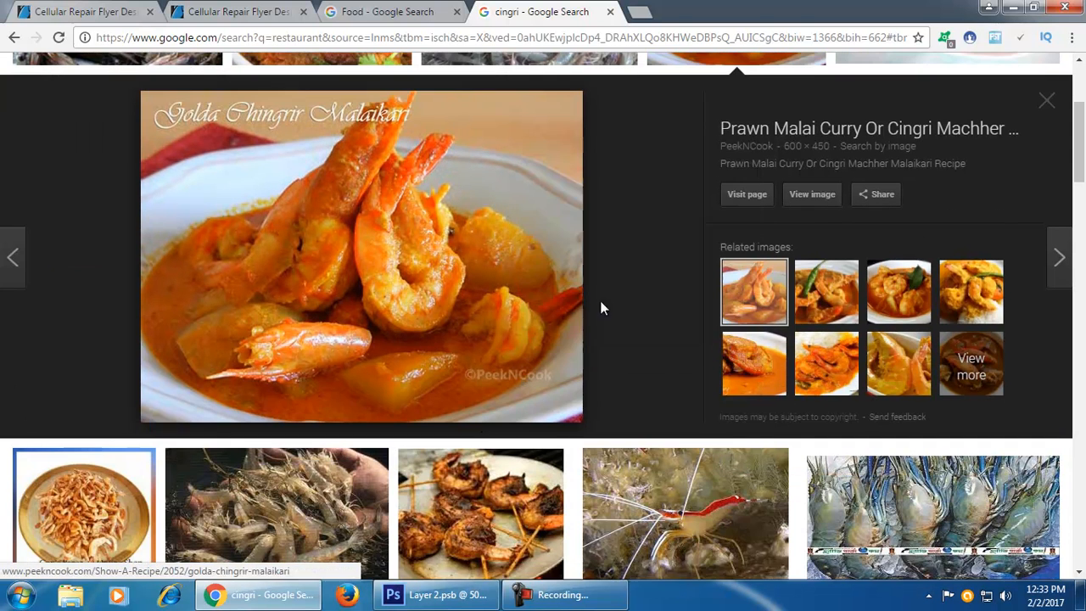
# - Return to Photoshop, paste the prawn curry image into Layer 2.psb and scale it to about 258% to cover the fish picture
pyautogui.click(443, 602)
pyautogui.click(196, 58)
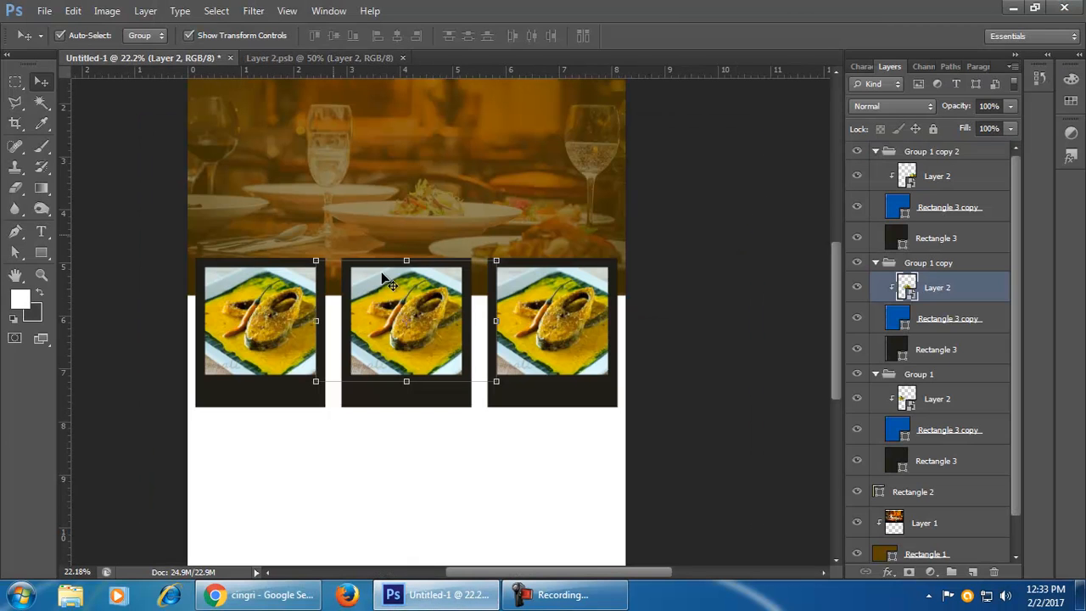
pyautogui.click(365, 57)
pyautogui.hotkey('ctrl', 'v')
pyautogui.moveTo(570, 413); pyautogui.dragTo(758, 552)
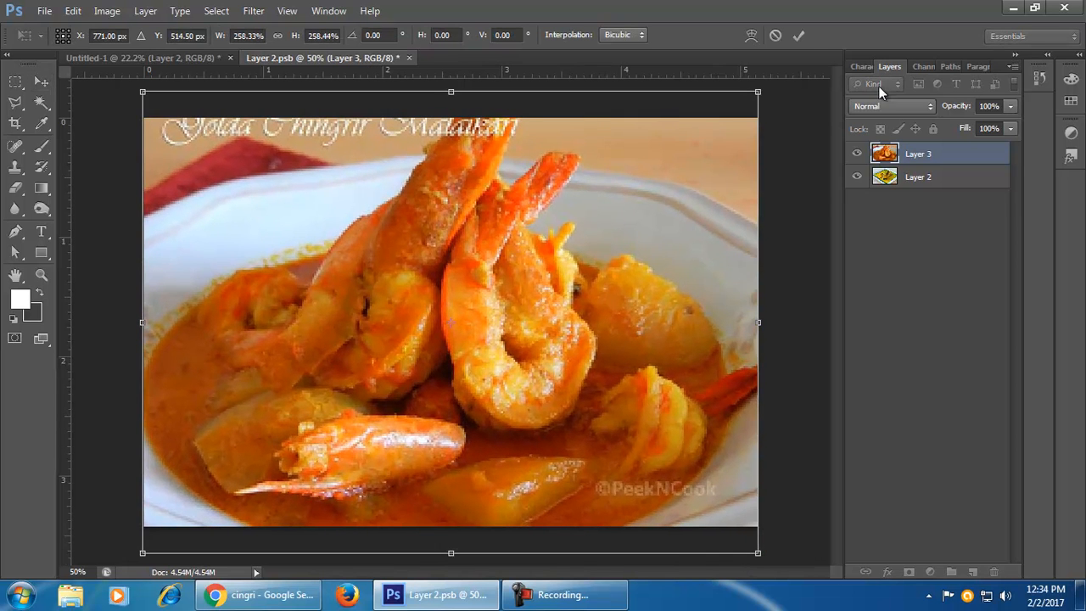
pyautogui.click(800, 35)
pyautogui.click(785, 376)
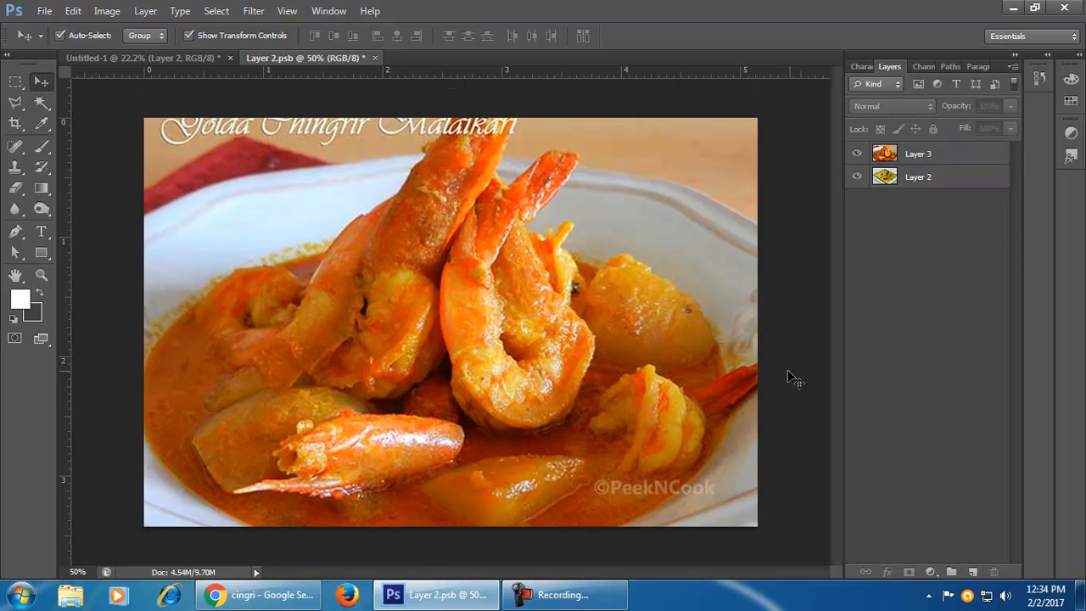
# - Close Layer 2.psb with its changes saved, then undo the resulting picture update in the flyer
pyautogui.click(926, 187)
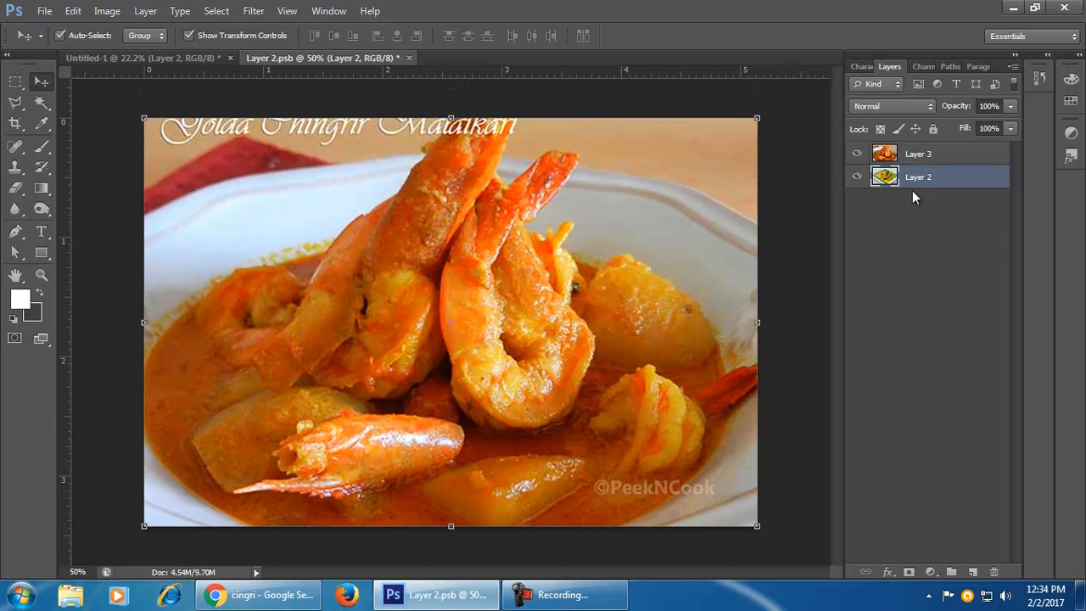
pyautogui.click(409, 58)
pyautogui.click(477, 234)
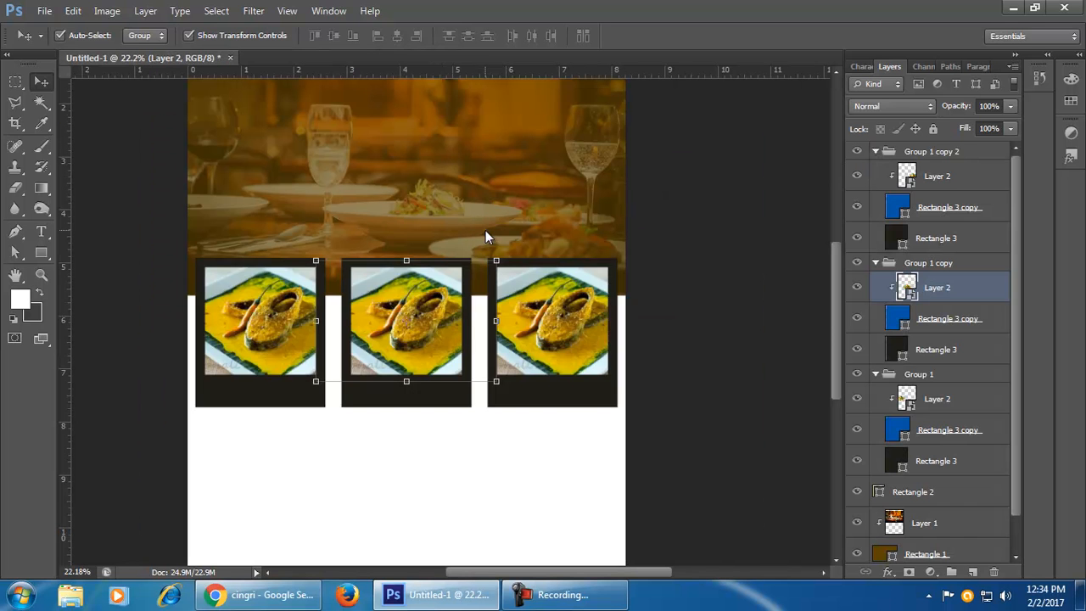
pyautogui.click(750, 422)
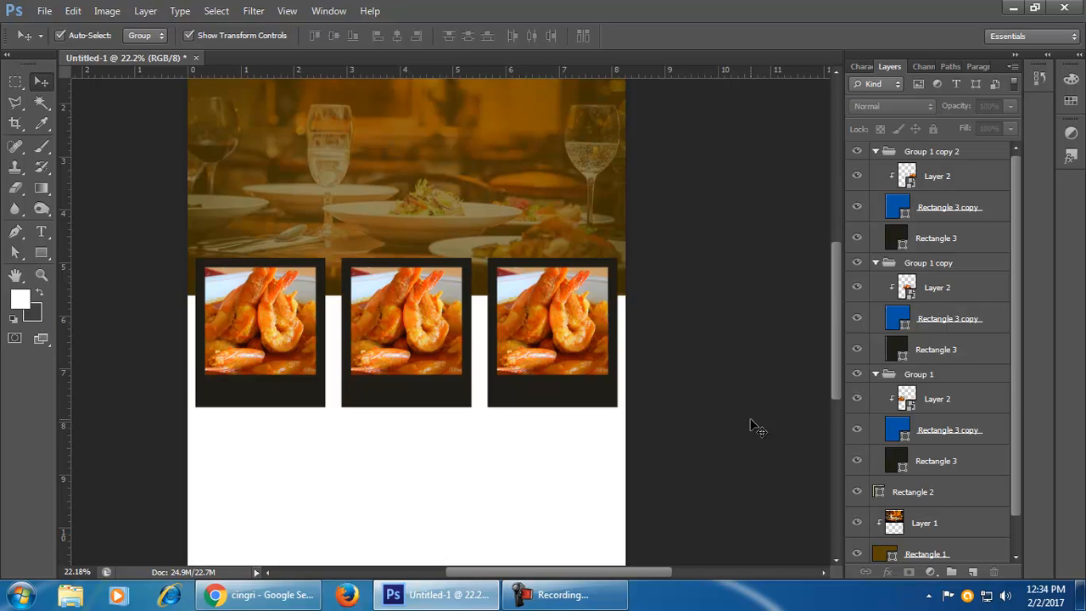
pyautogui.hotkey('ctrl', 'z')
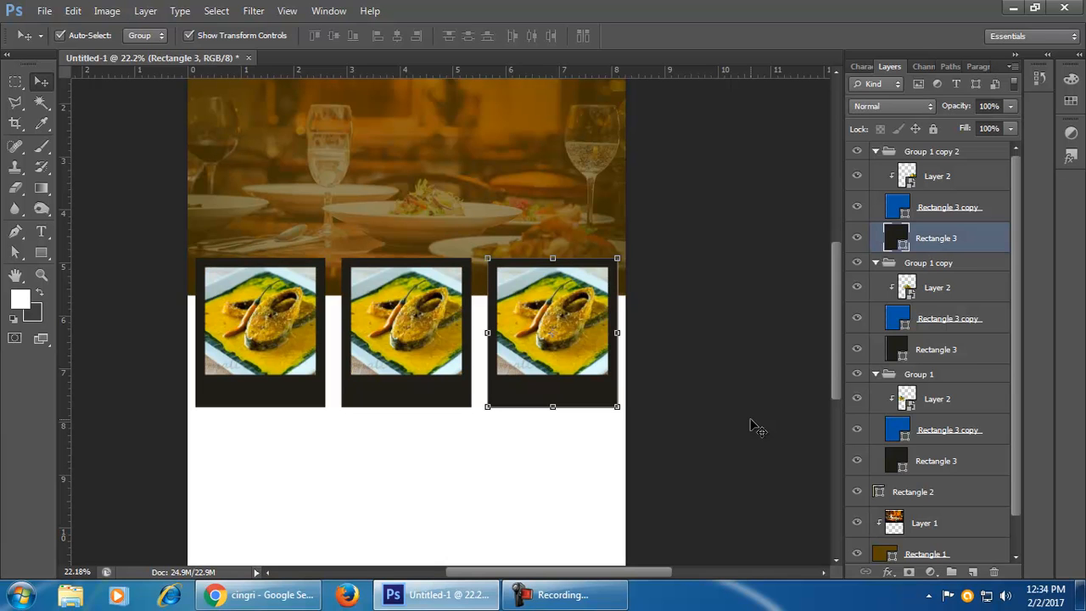
# - Clear the selection and select the fish picture, Layer 2, in Group 1 copy 2
pyautogui.click(750, 427)
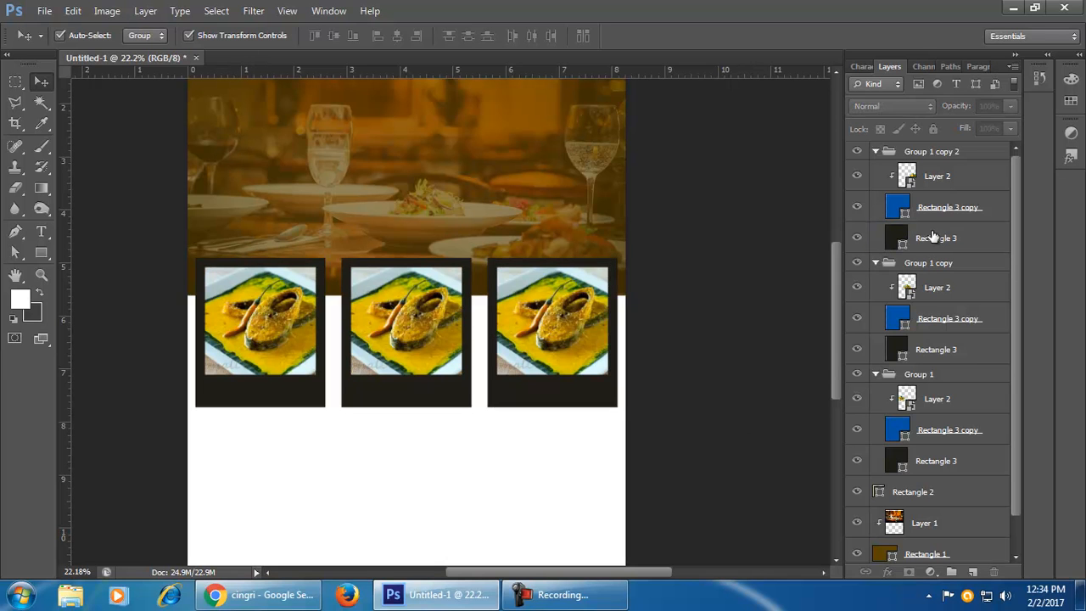
pyautogui.click(942, 177)
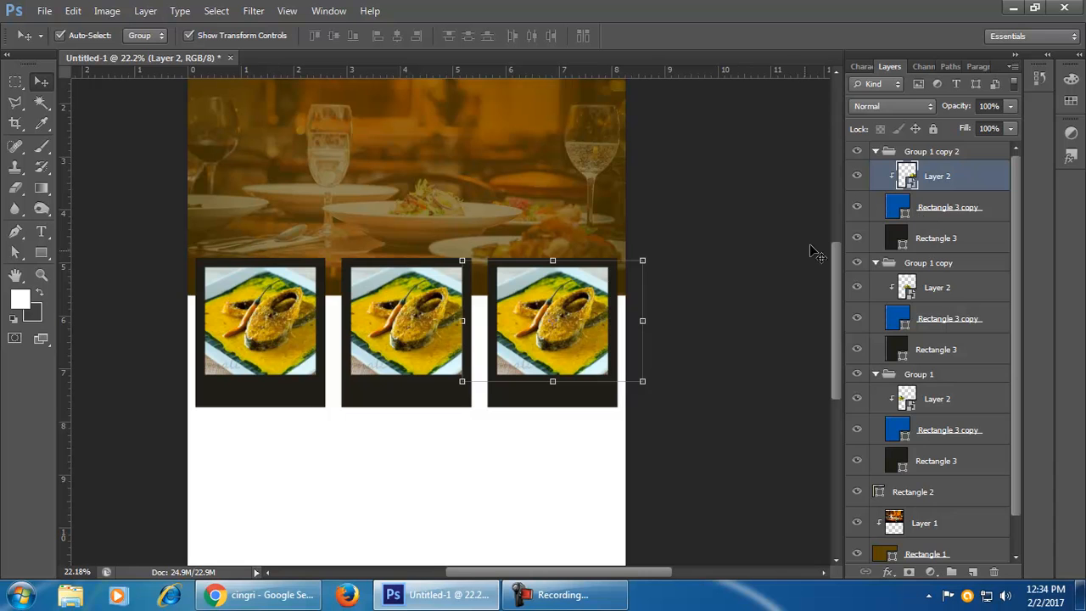
# - Collapse the three photo-frame groups in the layer list and clear the layer selection
pyautogui.click(876, 153)
pyautogui.click(876, 173)
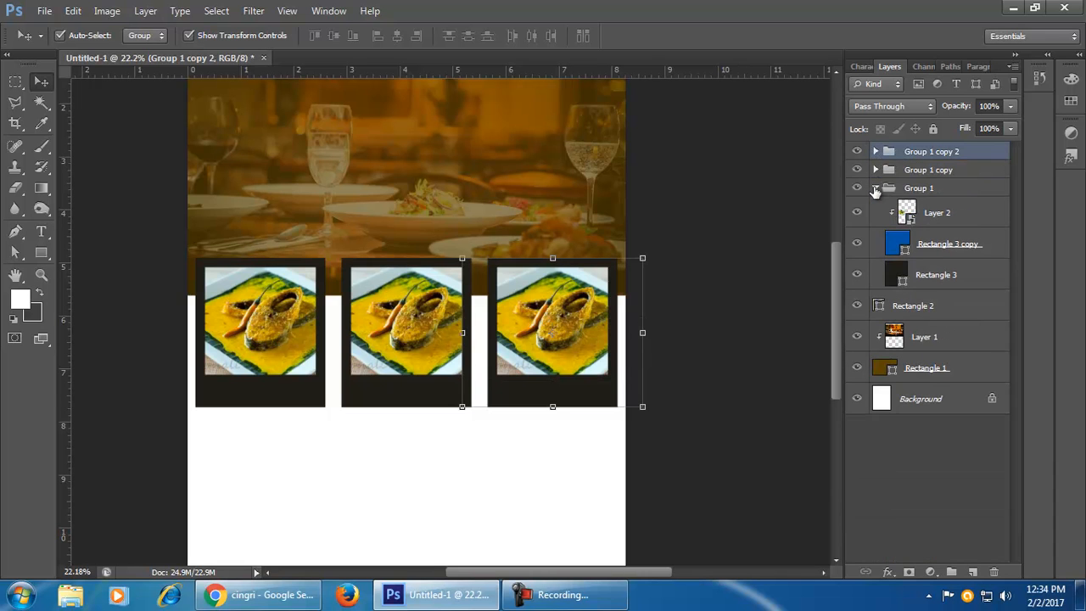
pyautogui.click(876, 188)
pyautogui.click(793, 257)
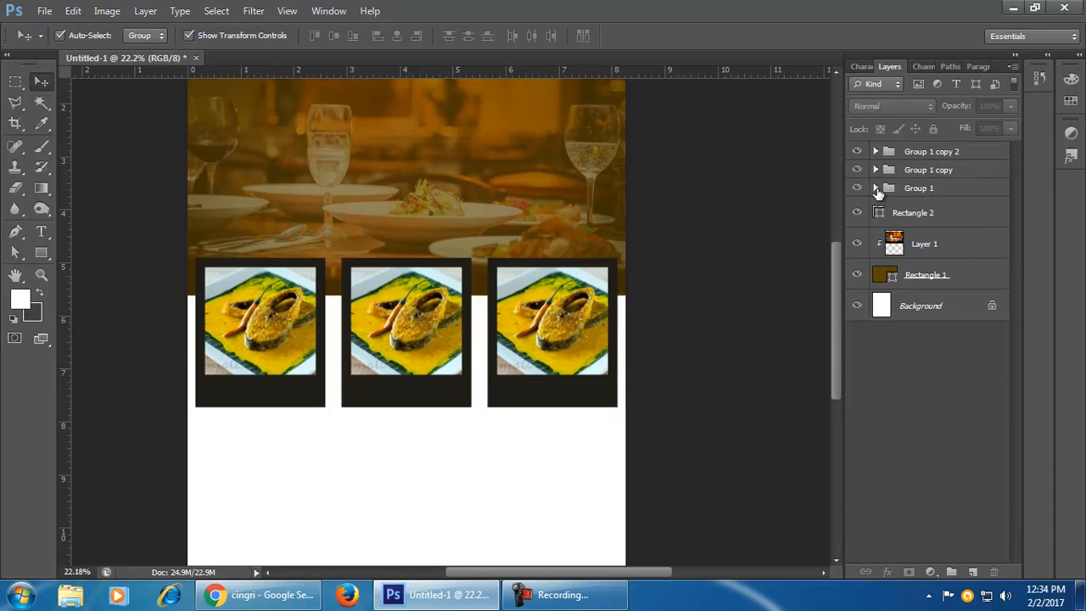
pyautogui.click(442, 326)
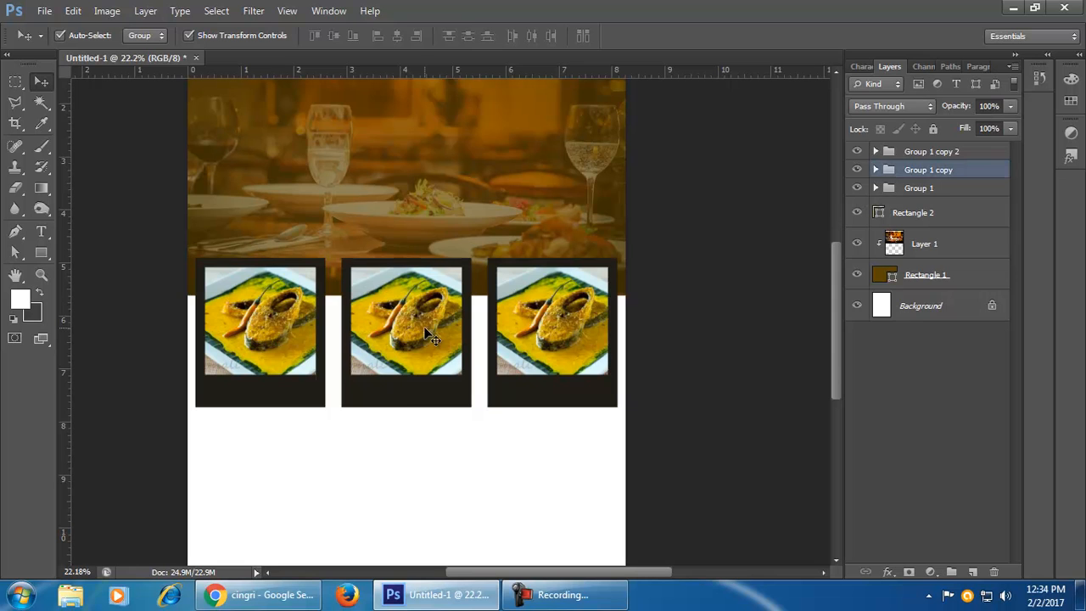
pyautogui.click(875, 171)
pyautogui.click(945, 206)
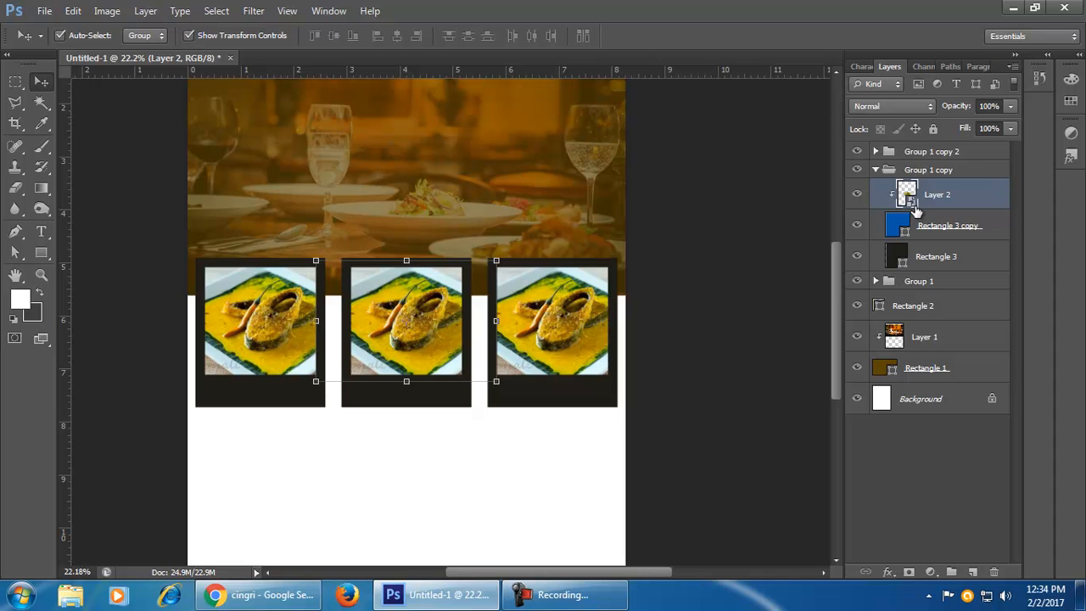
pyautogui.click(875, 171)
pyautogui.click(876, 170)
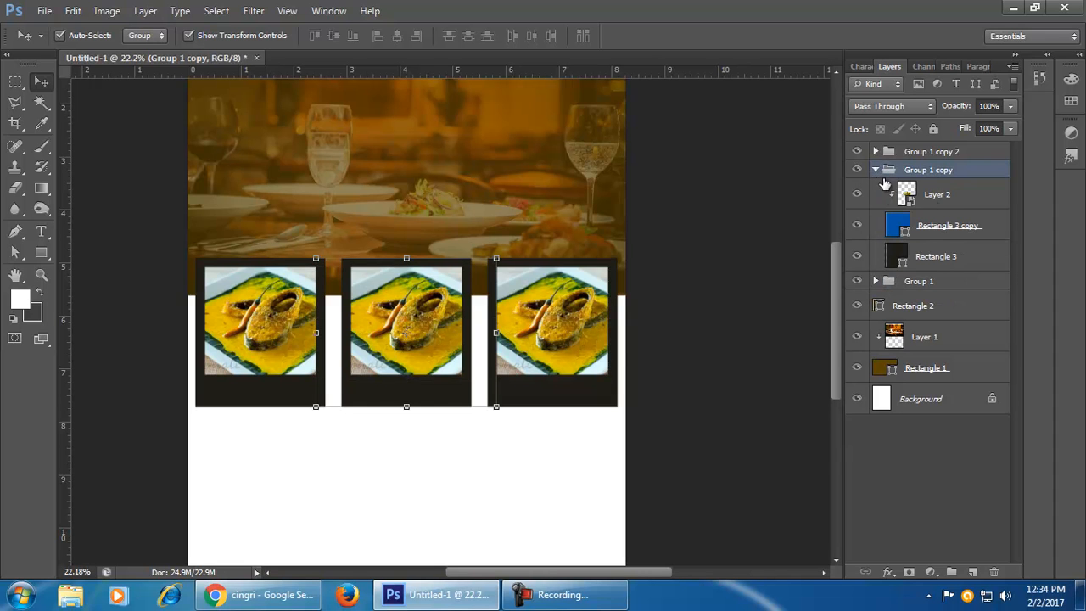
pyautogui.click(946, 206)
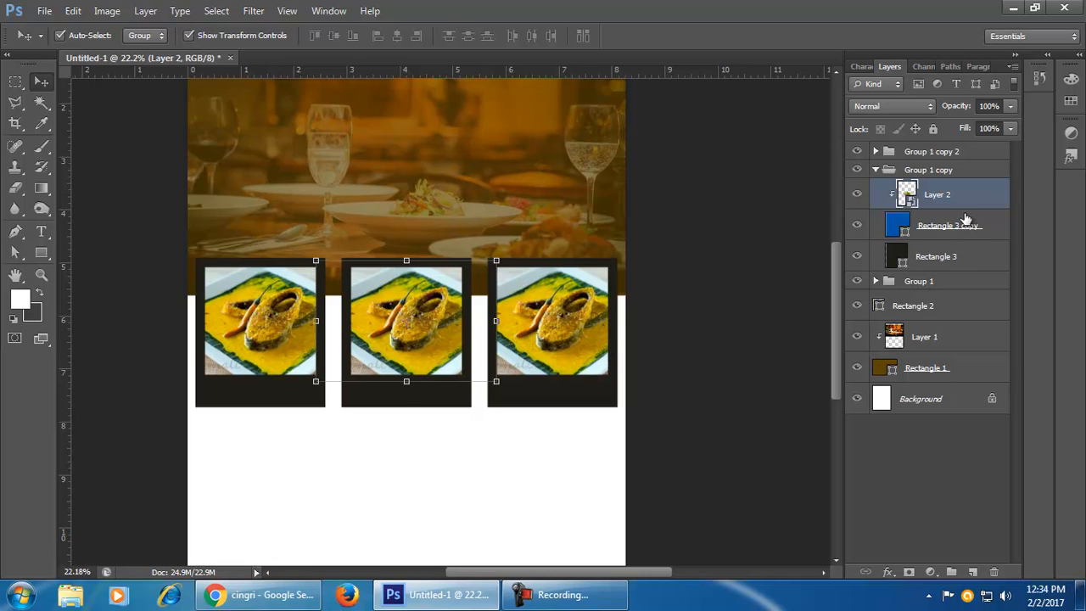
pyautogui.click(875, 171)
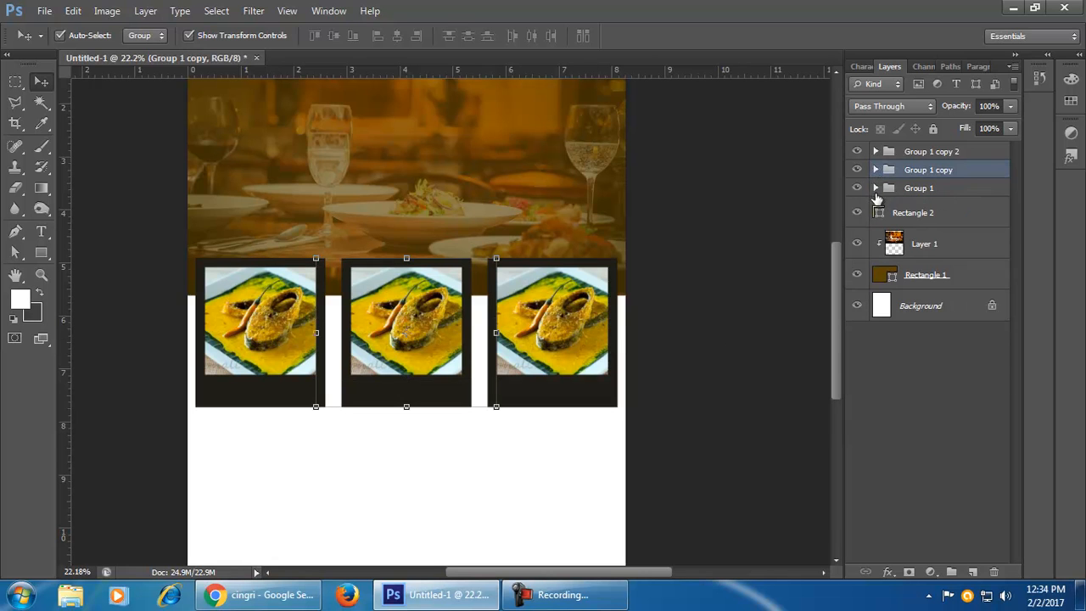
pyautogui.click(278, 327)
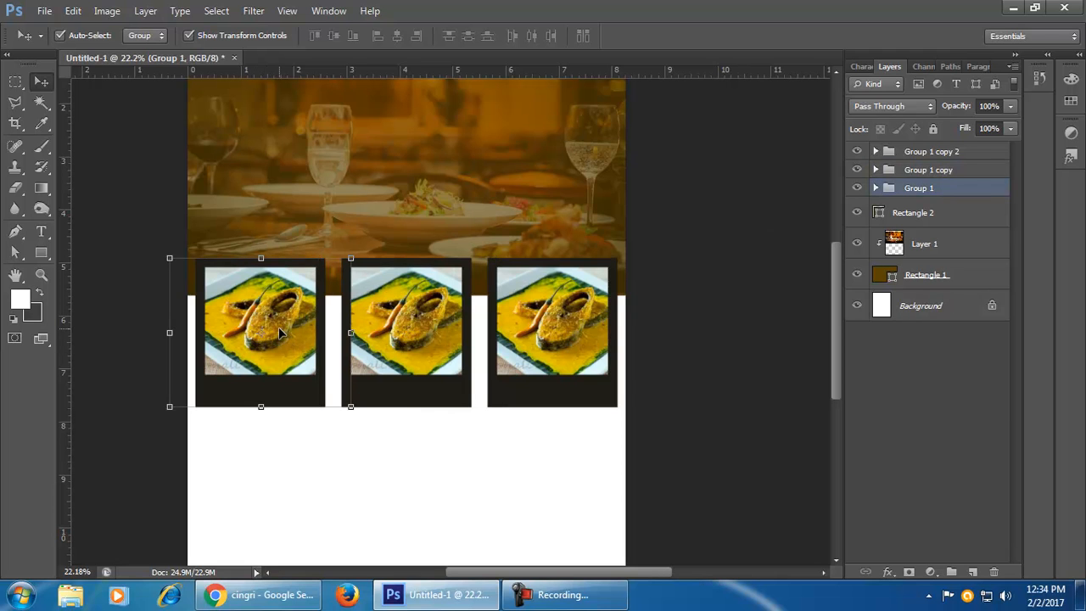
# - Rasterize the Layer 2 smart object inside Group 1 copy, the middle photo frame
pyautogui.click(394, 360)
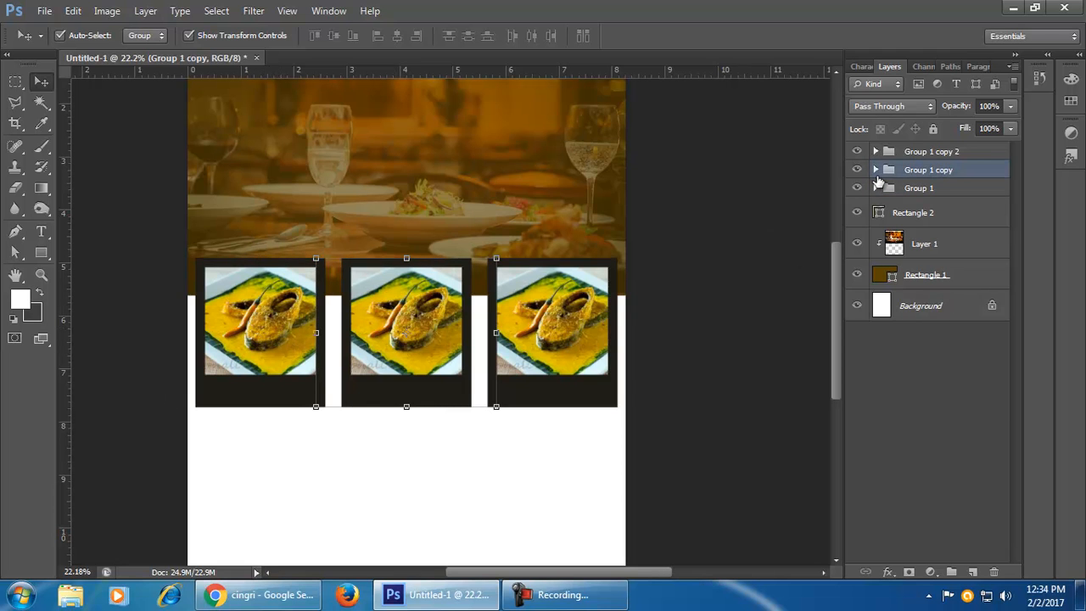
pyautogui.click(876, 171)
pyautogui.click(933, 200)
pyautogui.rightClick(940, 197)
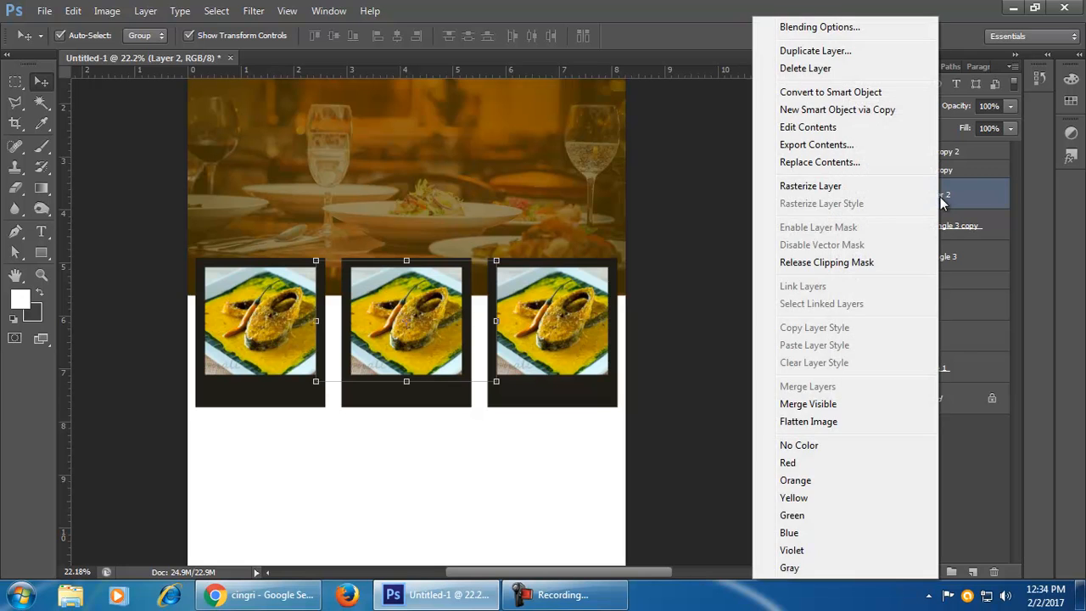
pyautogui.click(872, 185)
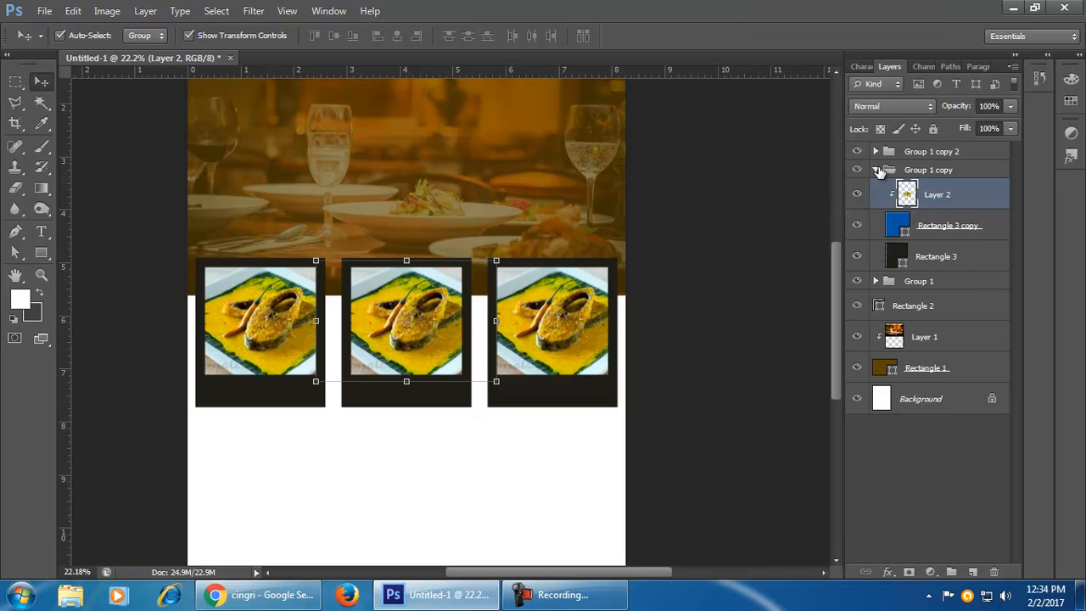
# - Rasterize the Layer 2 smart object inside Group 1 copy 2, the third photo frame
pyautogui.click(877, 170)
pyautogui.click(876, 152)
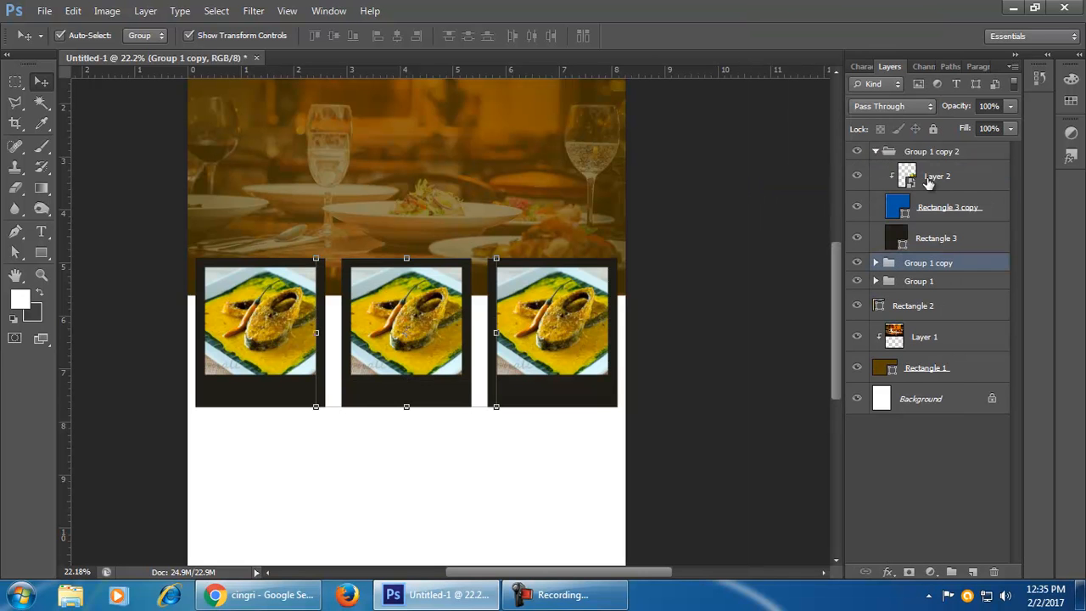
pyautogui.rightClick(953, 180)
pyautogui.click(864, 189)
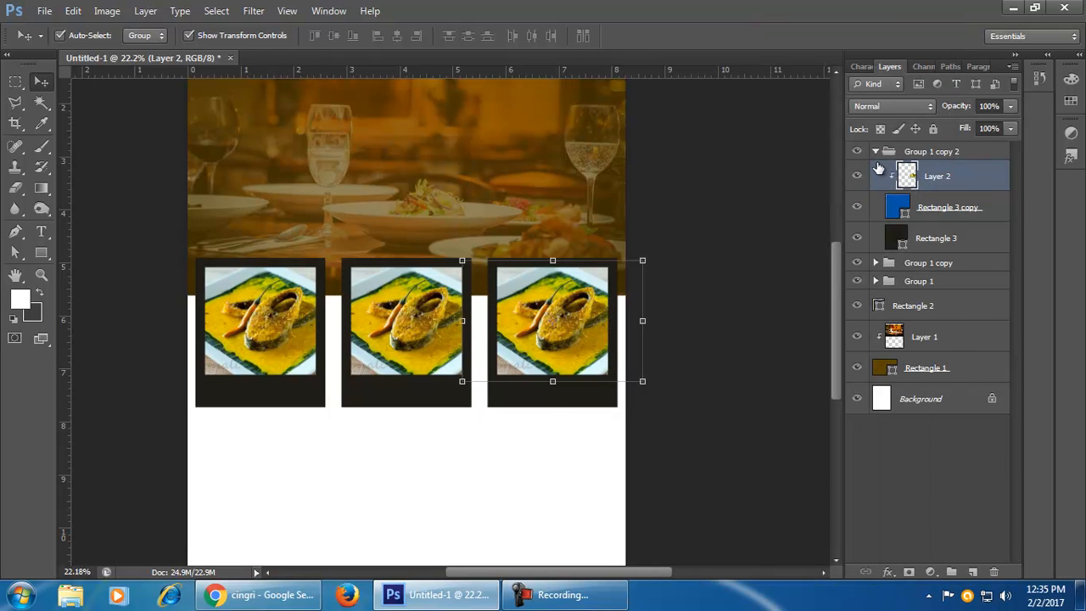
# - Collapse Group 1 copy 2 and convert Layer 2 in Group 1 copy to its own smart object
pyautogui.click(876, 153)
pyautogui.click(875, 170)
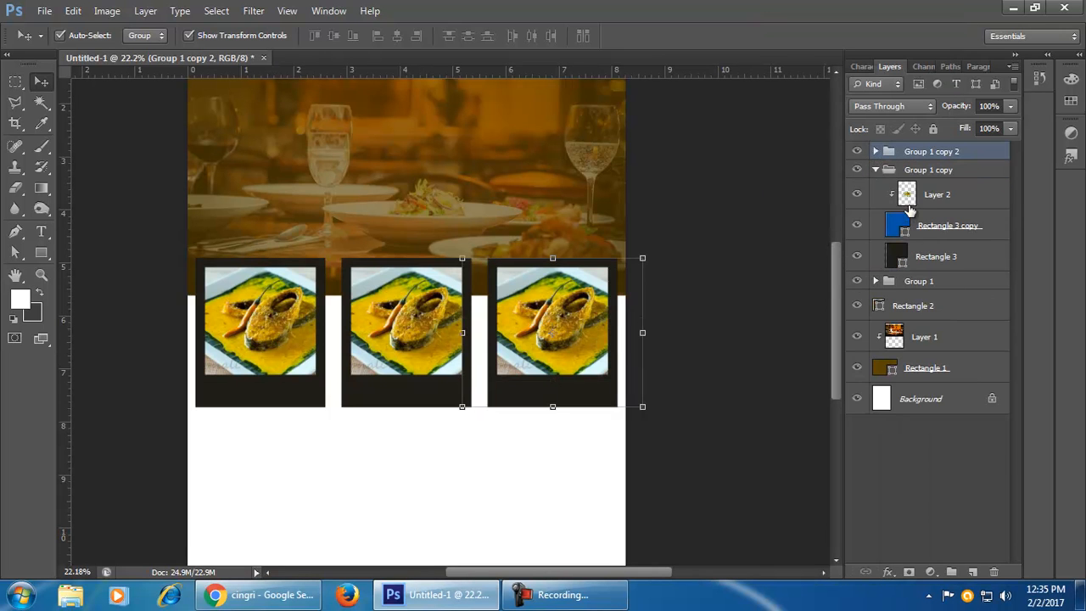
pyautogui.rightClick(938, 198)
pyautogui.click(891, 121)
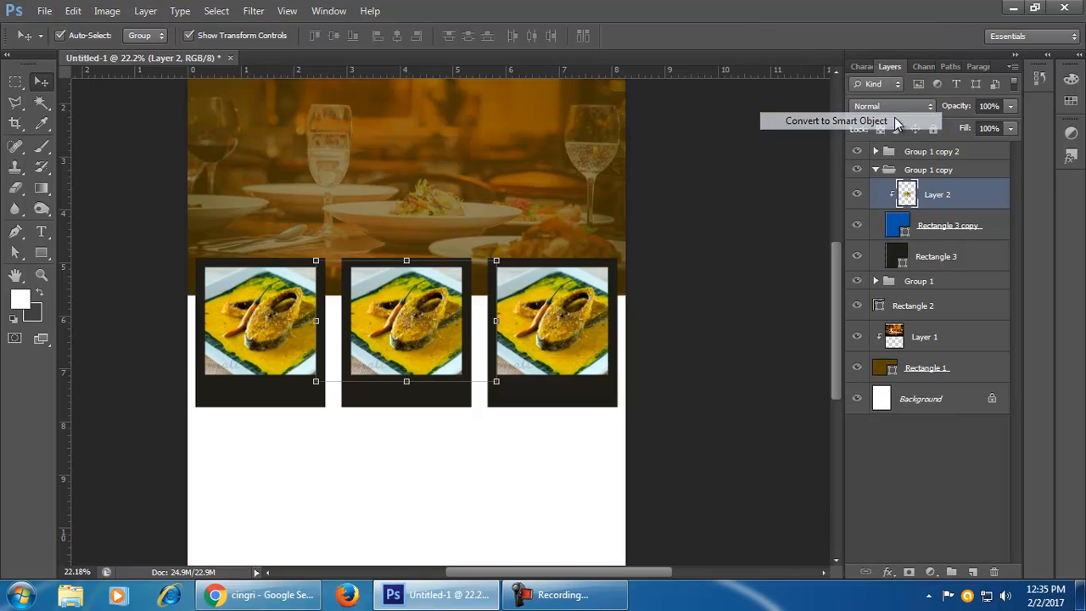
# - Paste the copied prawn curry photo into the middle frame's smart object, enlarged to cover its canvas, and close it with the changes saved
pyautogui.doubleClick(912, 203)
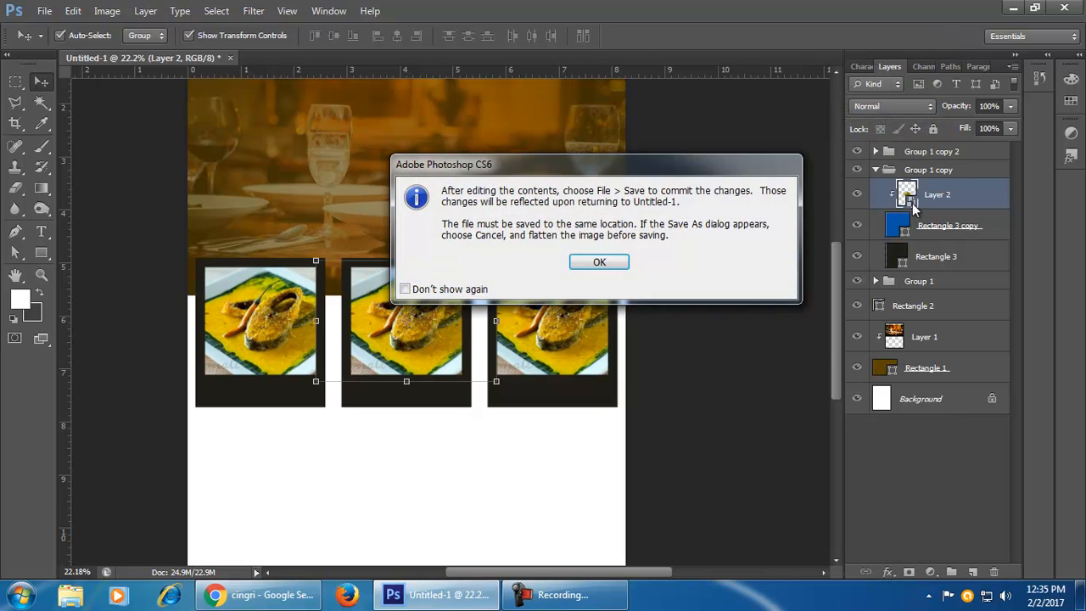
pyautogui.click(617, 262)
pyautogui.hotkey('ctrl', 'v')
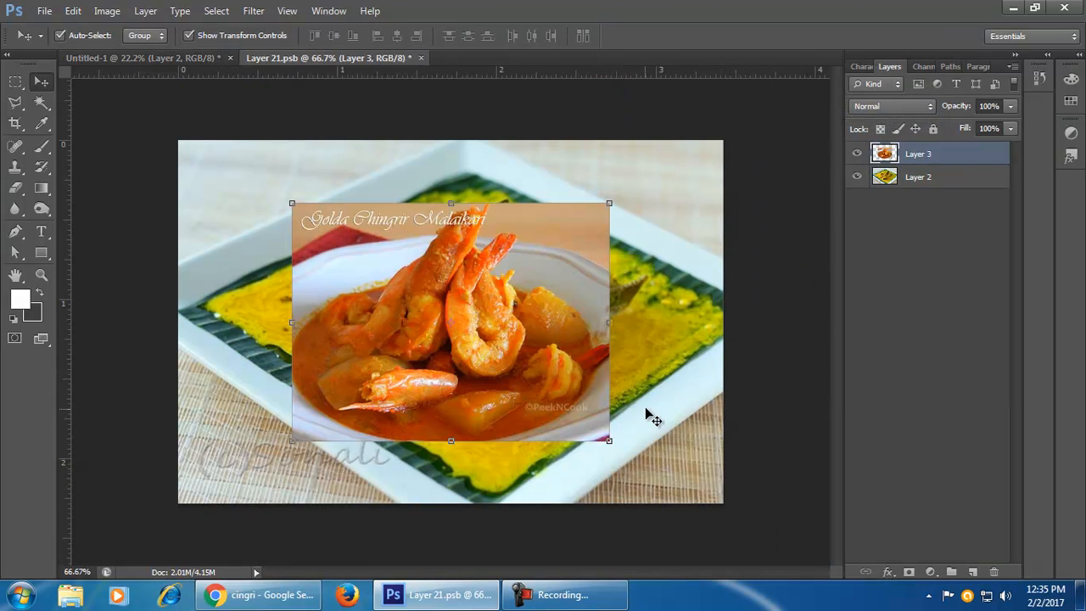
pyautogui.hotkey('ctrl', 't')
pyautogui.moveTo(612, 444); pyautogui.dragTo(731, 544)
pyautogui.press('Return')
pyautogui.click(421, 57)
pyautogui.click(481, 227)
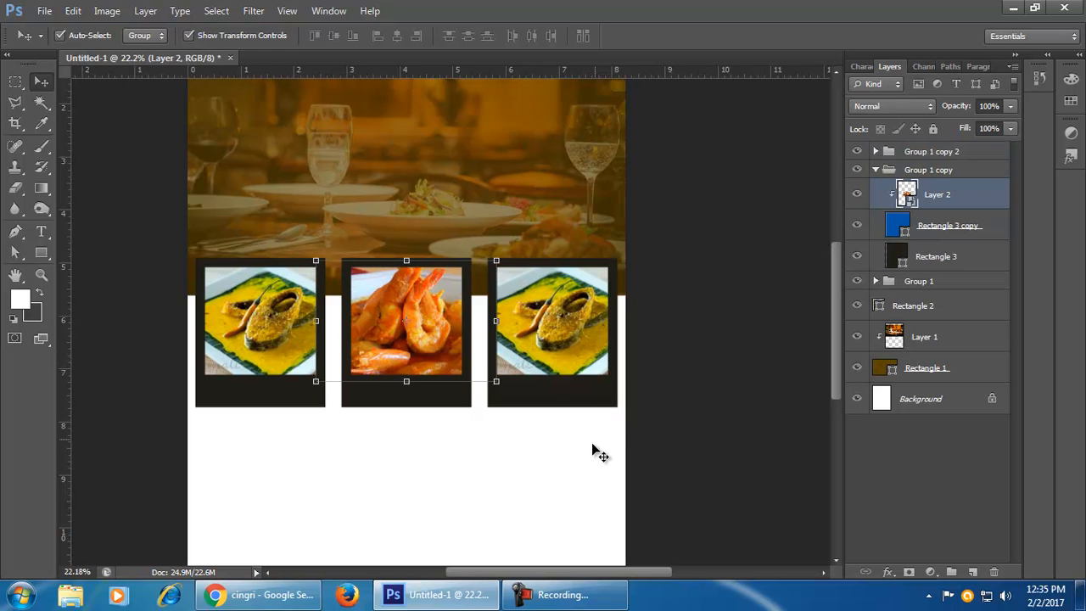
# - Collapse Group 1 copy and convert Layer 2 in Group 1 copy 2 to its own smart object
pyautogui.click(556, 330)
pyautogui.click(876, 170)
pyautogui.click(876, 151)
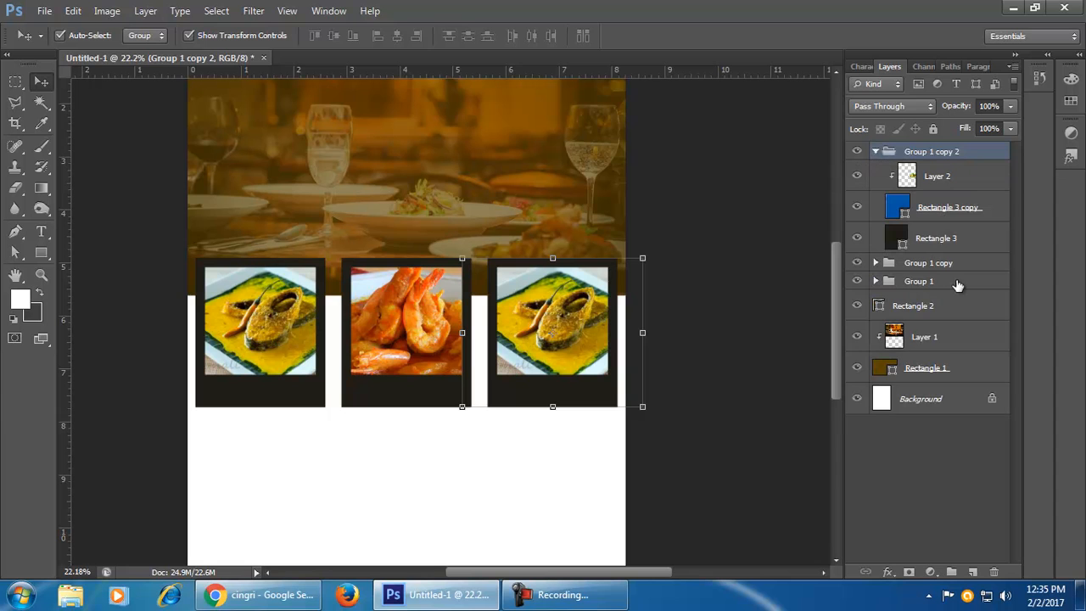
pyautogui.click(957, 175)
pyautogui.rightClick(963, 179)
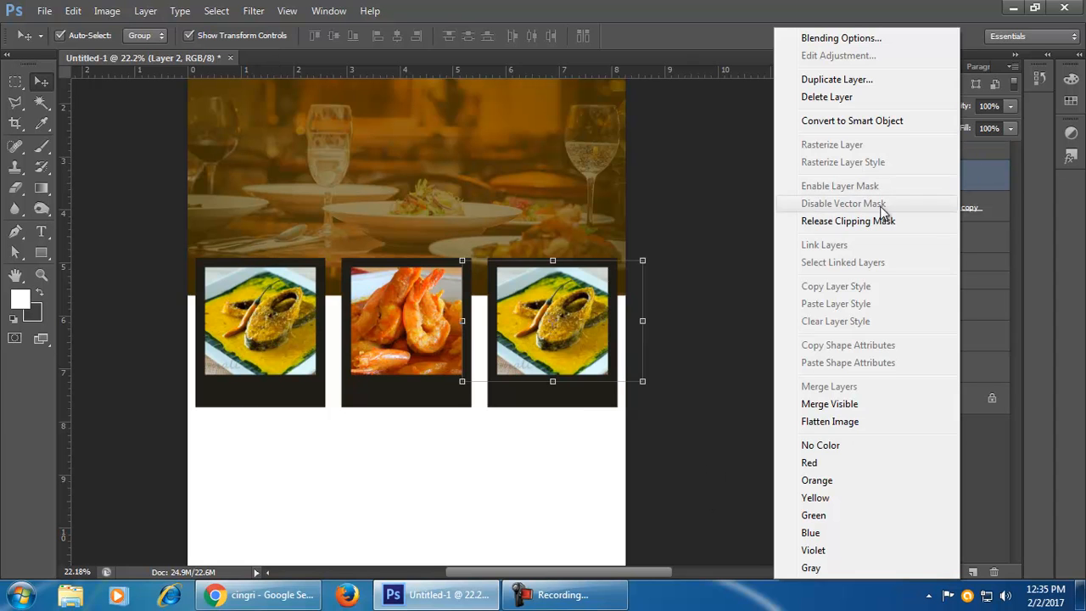
pyautogui.click(934, 125)
# - Switch to Chrome and search Google Images for "rupchanda"
pyautogui.click(259, 594)
pyautogui.scroll(3, 327, 279)
pyautogui.click(194, 85)
pyautogui.hotkey('ctrl', 'a')
pyautogui.press('BackSpace')
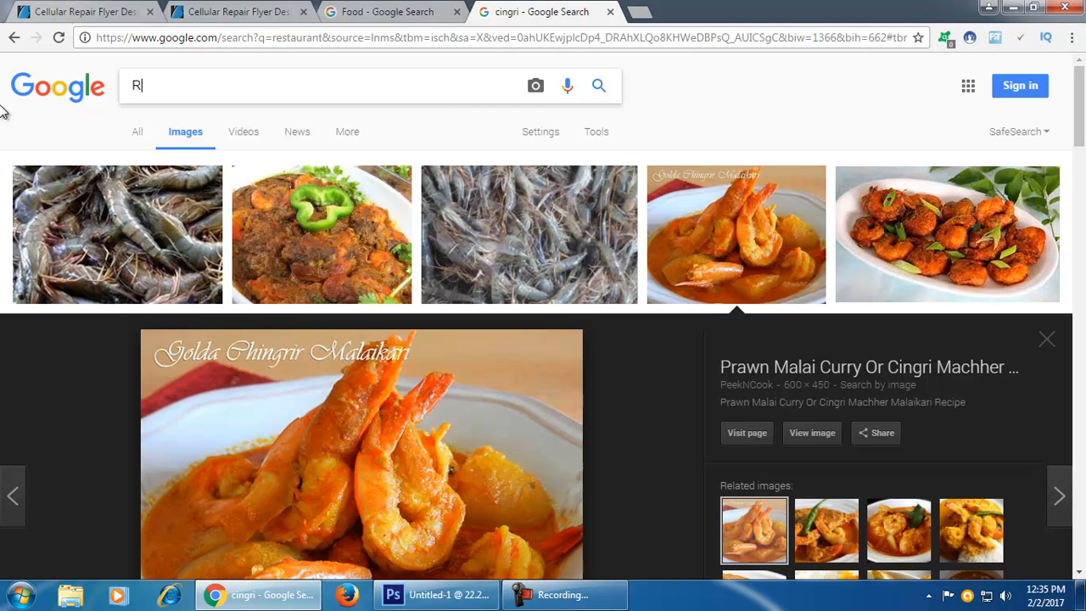
pyautogui.write('ui')
pyautogui.press('BackSpace')
pyautogui.press('BackSpace')
pyautogui.press('BackSpace')
pyautogui.write('Rup')
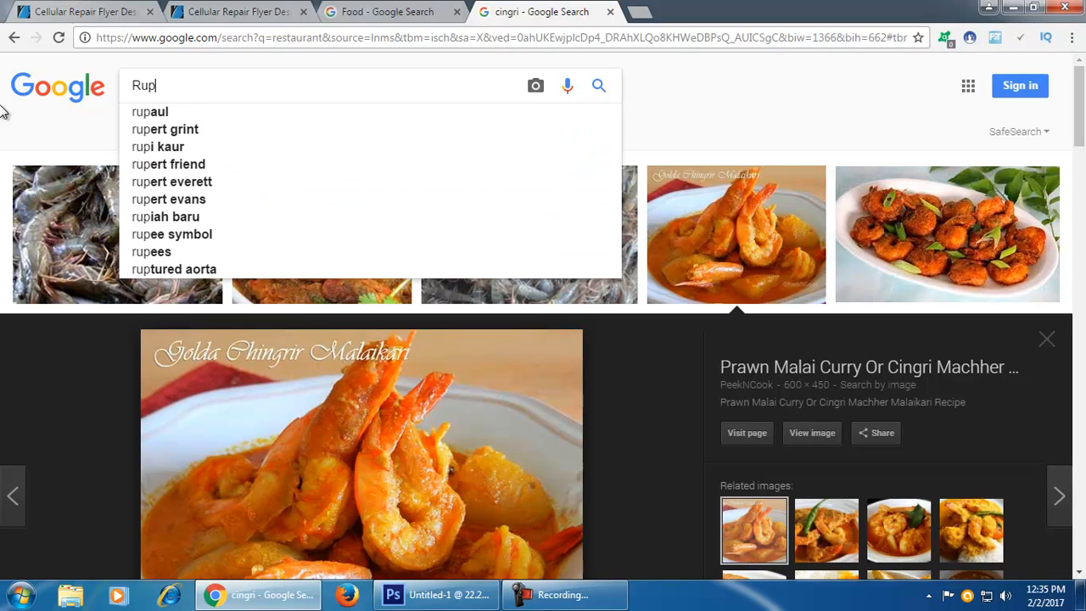
pyautogui.write('chanda')
pyautogui.press('Down')
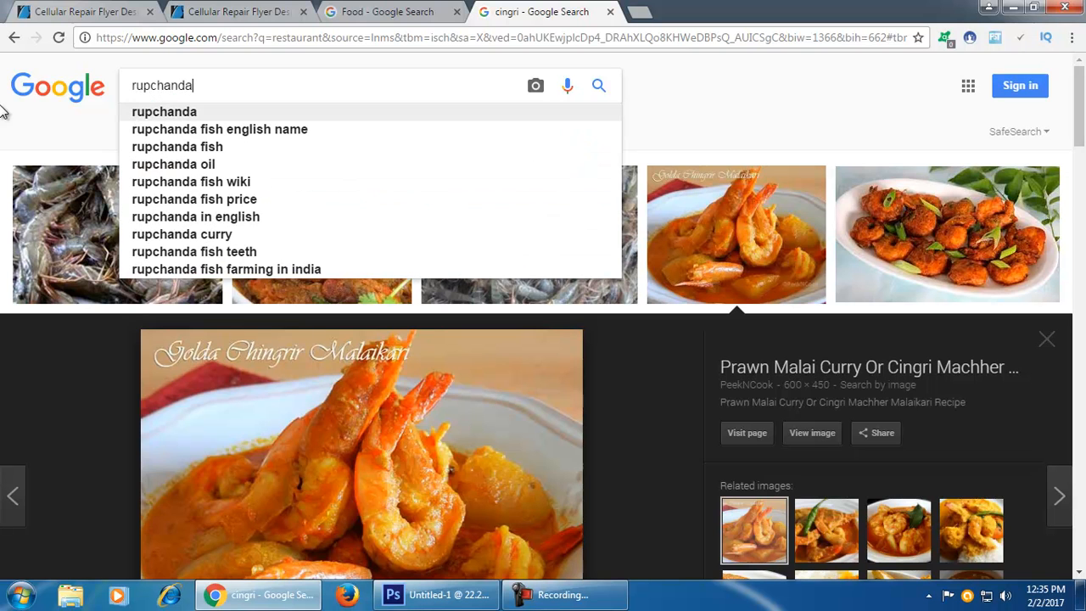
pyautogui.press('Return')
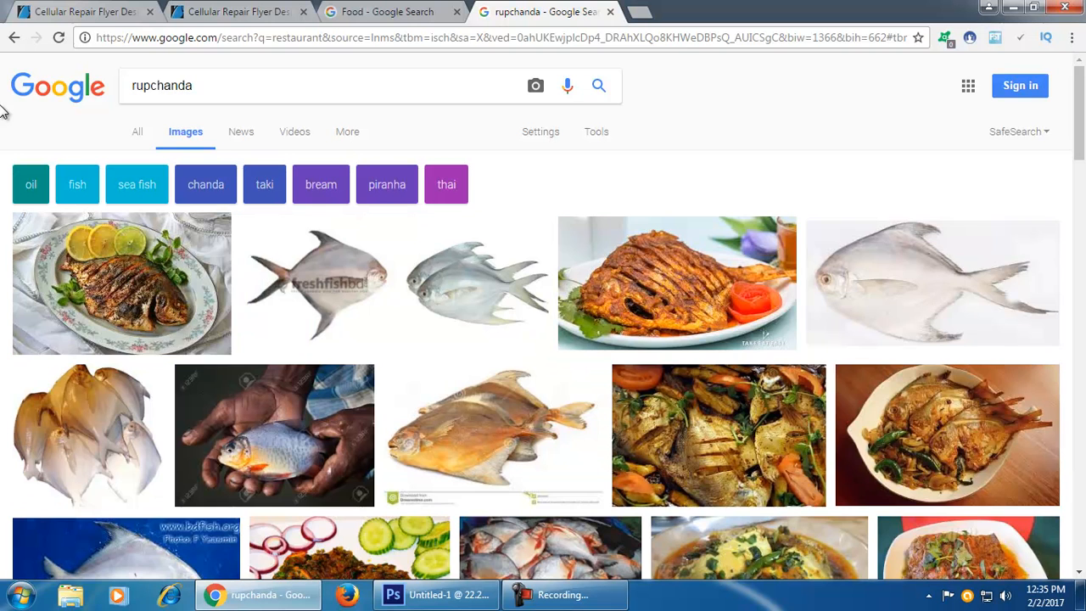
# - Open the Fried Pomfret Fish (Rupchanda) result with three fried fish on a white plate and copy its image
pyautogui.scroll(-1, 517, 399)
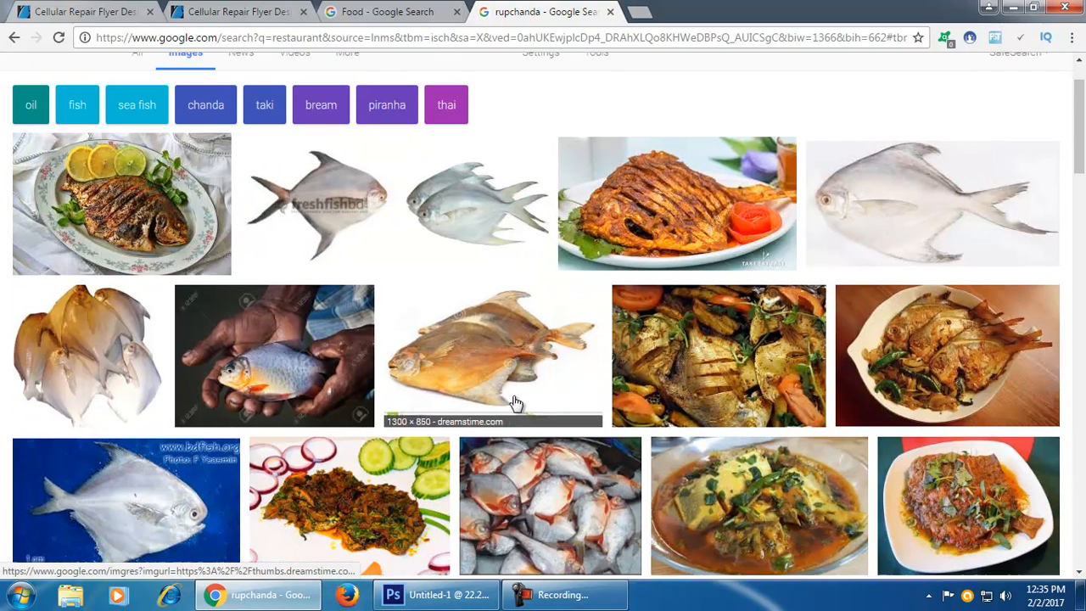
pyautogui.click(989, 382)
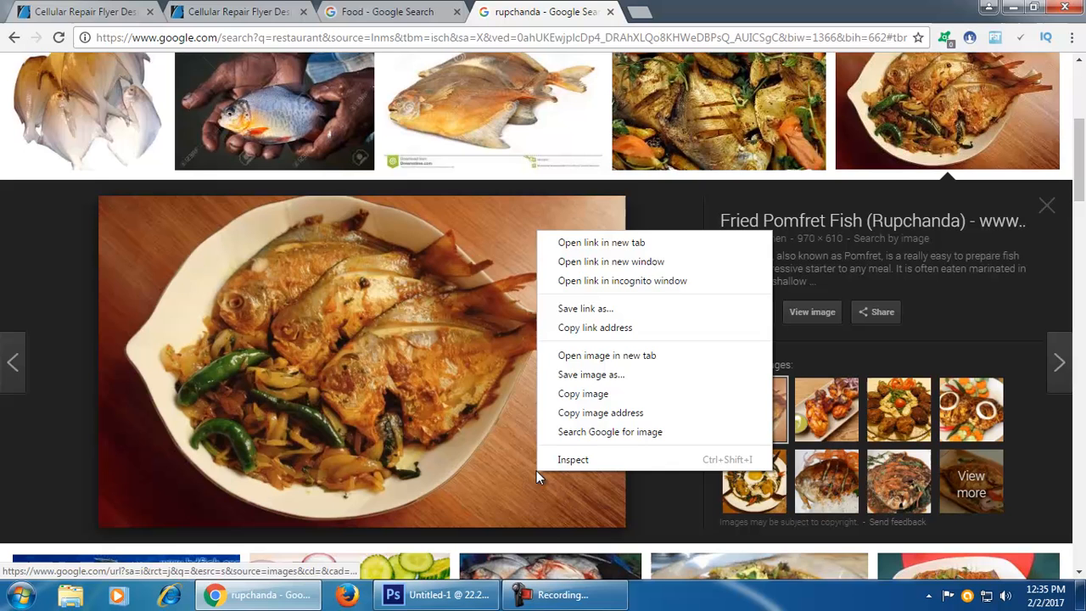
pyautogui.click(625, 393)
# - Back in Photoshop, paste the fried fish photo into the third frame's smart object, enlarged to cover its canvas, and close it with changes saved
pyautogui.click(437, 594)
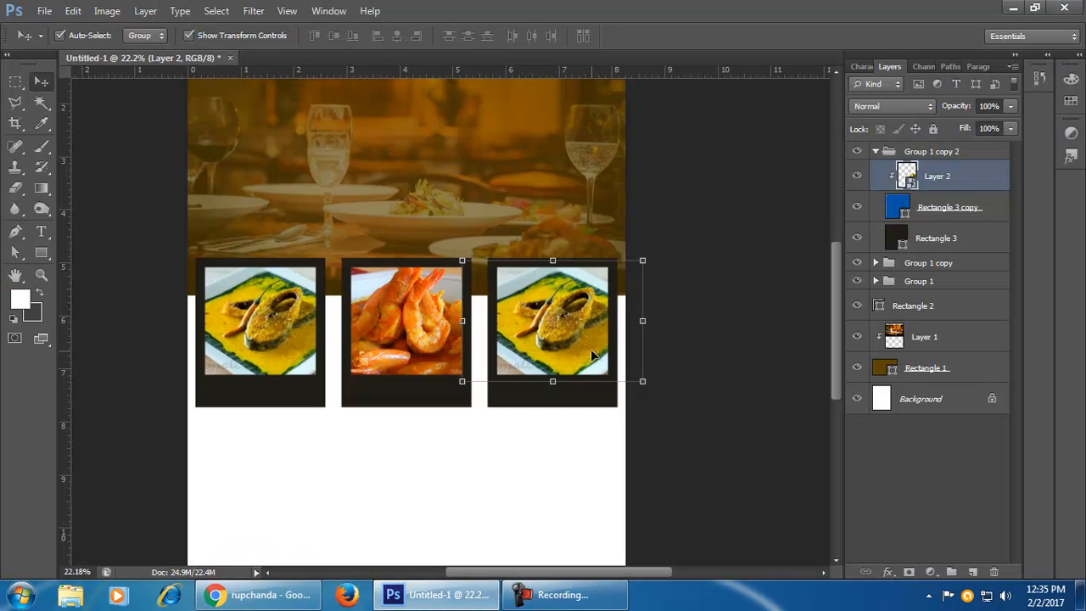
pyautogui.doubleClick(907, 176)
pyautogui.click(602, 262)
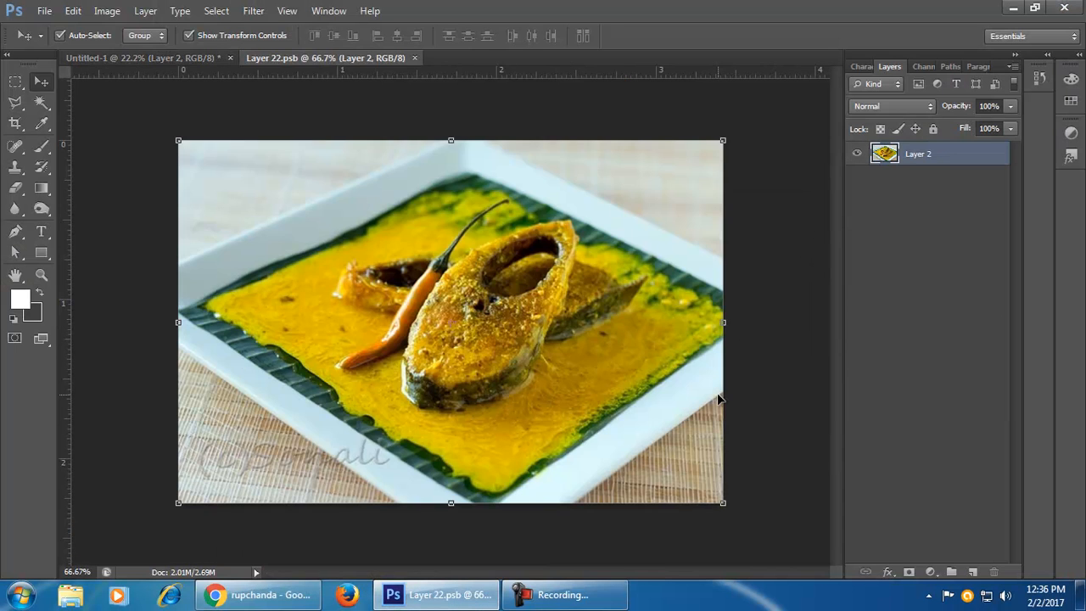
pyautogui.hotkey('ctrl', 'v')
pyautogui.hotkey('ctrl', 't')
pyautogui.moveTo(713, 484); pyautogui.dragTo(738, 521)
pyautogui.click(798, 36)
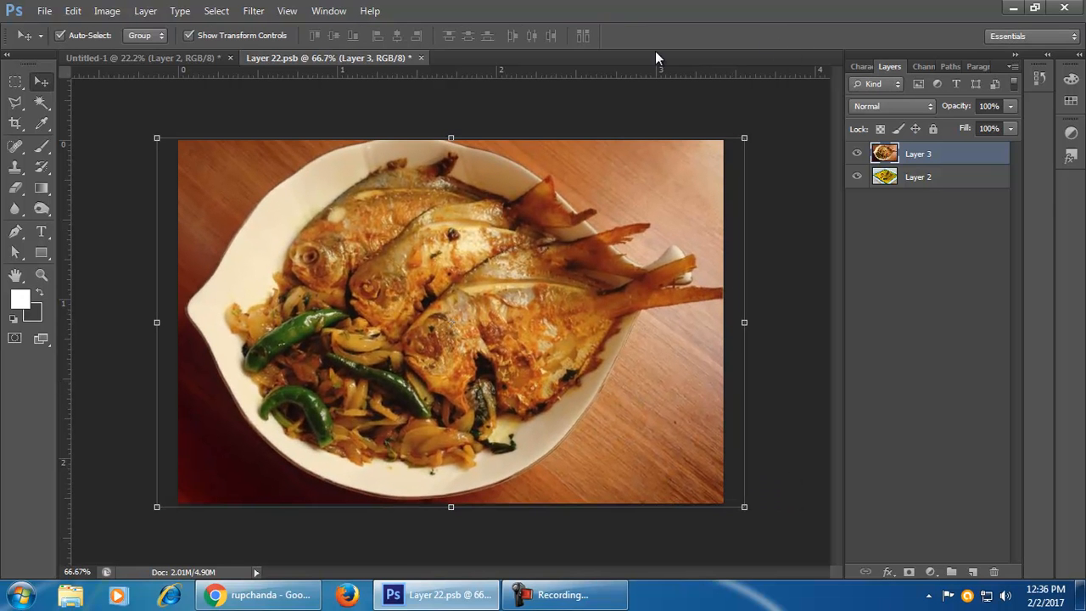
pyautogui.click(421, 58)
pyautogui.click(480, 232)
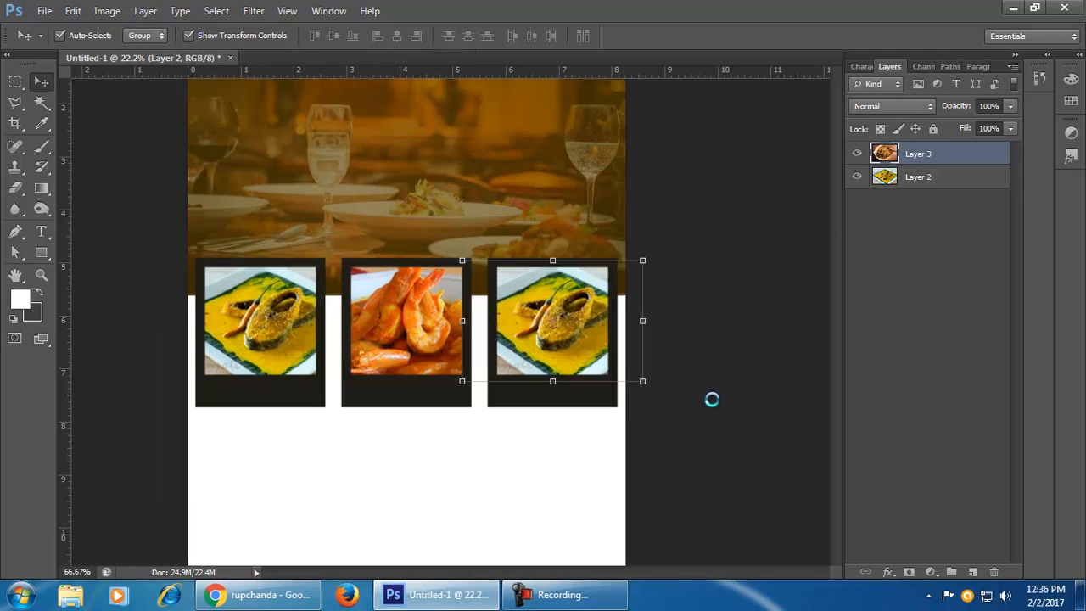
pyautogui.click(505, 514)
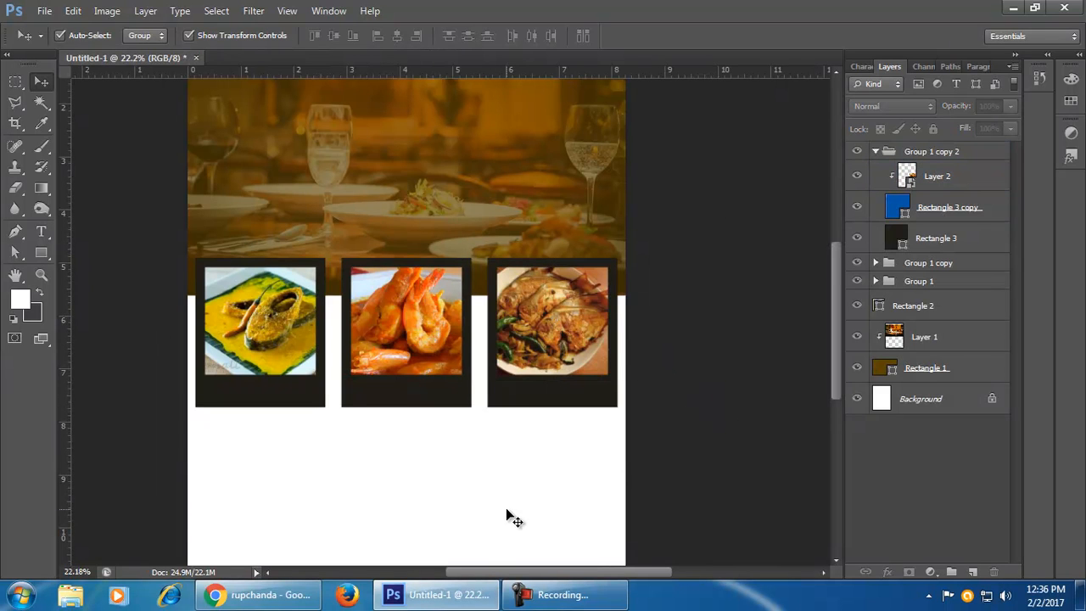
# - Start a text layer on the white area below the framed photos and set its font to Freestyle Script
pyautogui.scroll(1, 514, 477)
pyautogui.moveTo(406, 455); pyautogui.dragTo(517, 410)
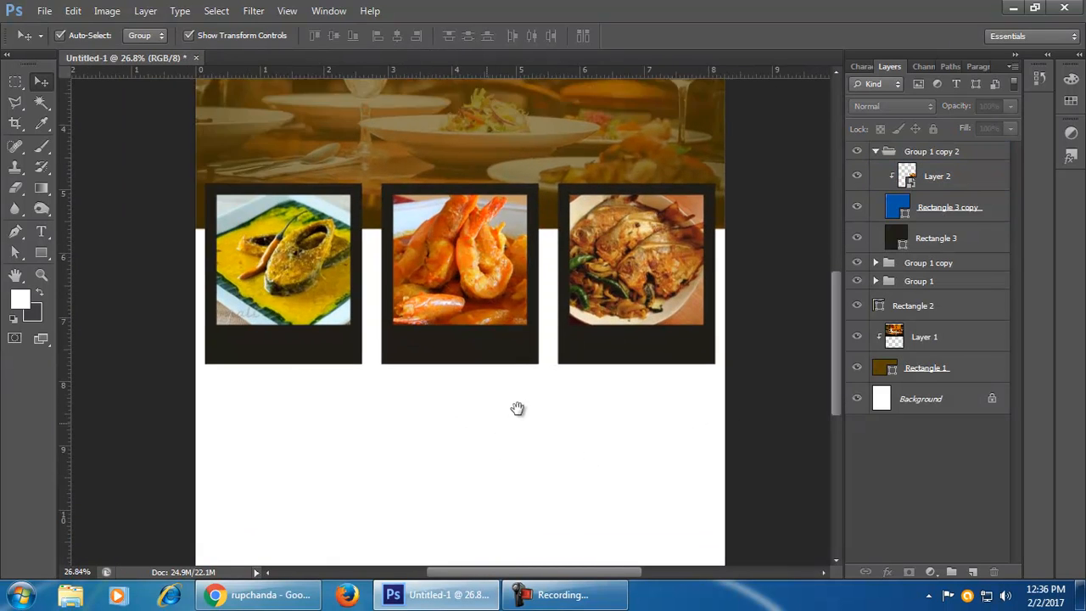
pyautogui.click(41, 230)
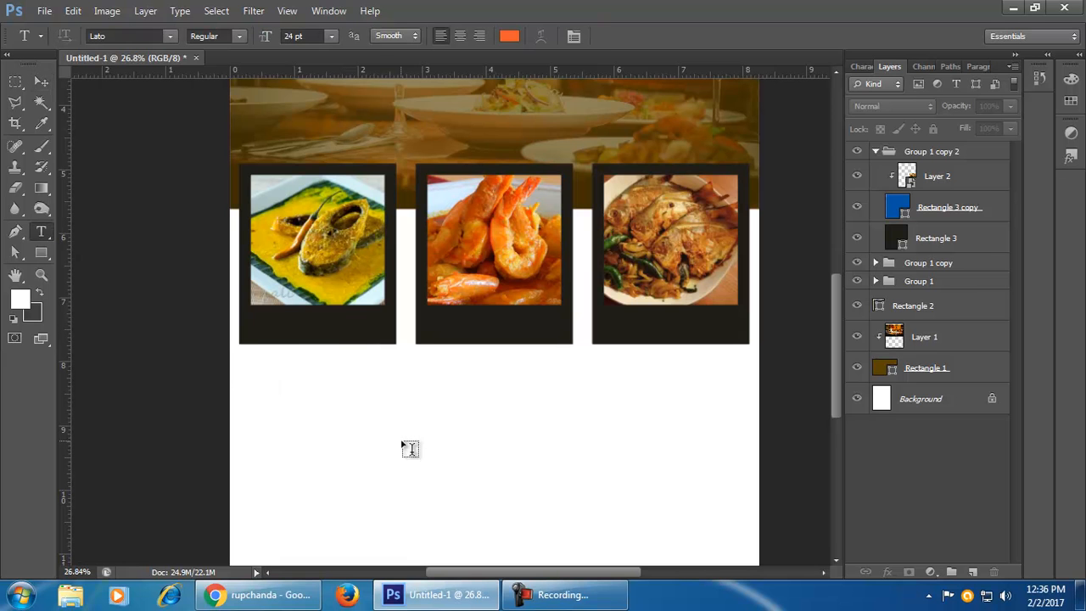
pyautogui.click(399, 442)
pyautogui.click(171, 36)
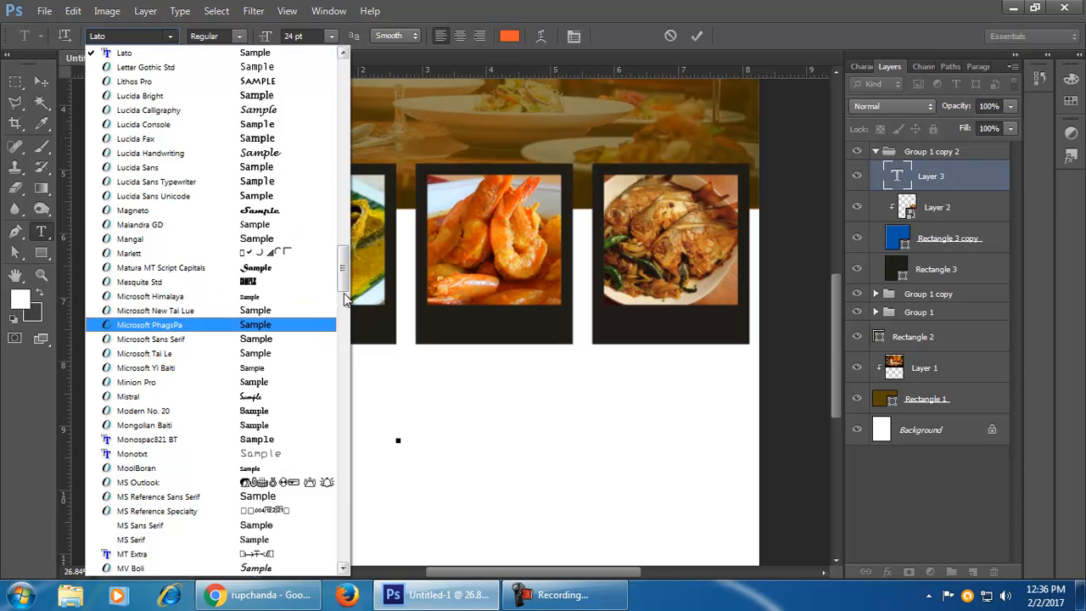
pyautogui.moveTo(344, 271); pyautogui.dragTo(352, 163)
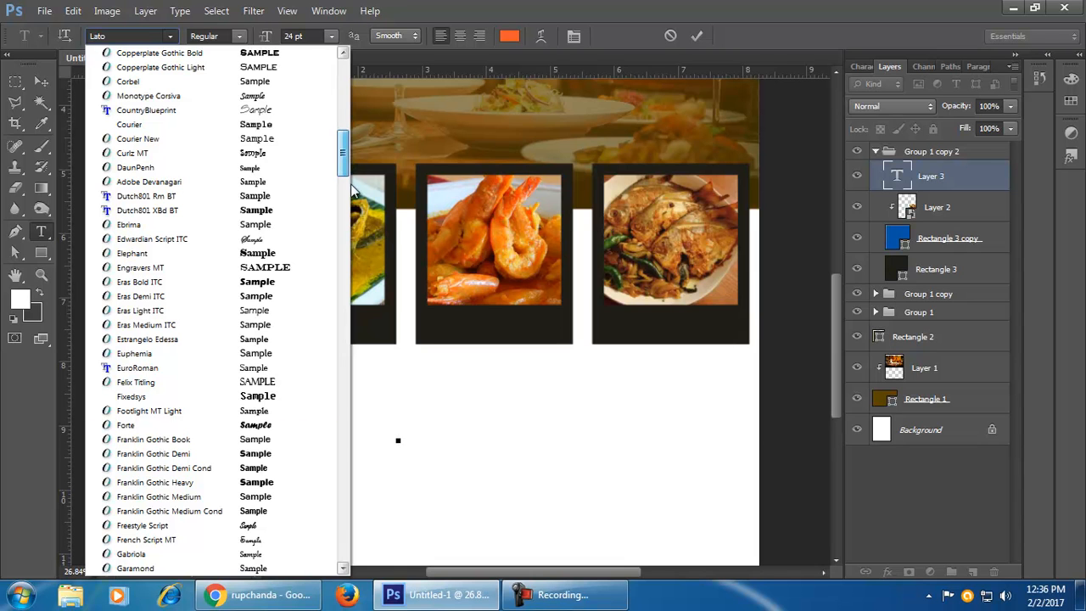
pyautogui.click(301, 531)
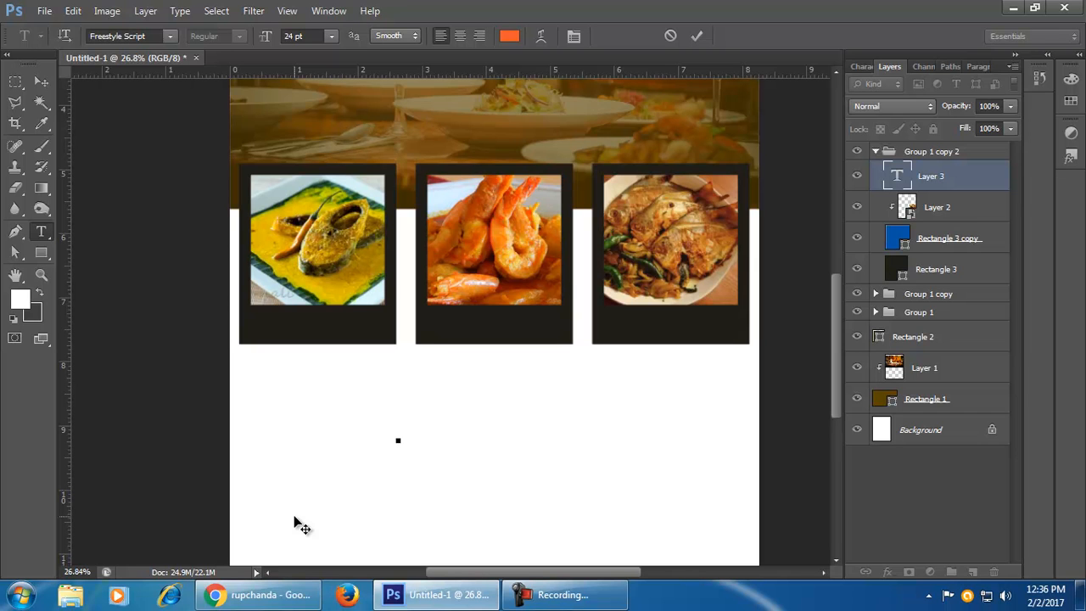
pyautogui.write('R')
pyautogui.write('horish')
pyautogui.write('a I')
pyautogui.click(41, 81)
pyautogui.moveTo(460, 444); pyautogui.dragTo(351, 344)
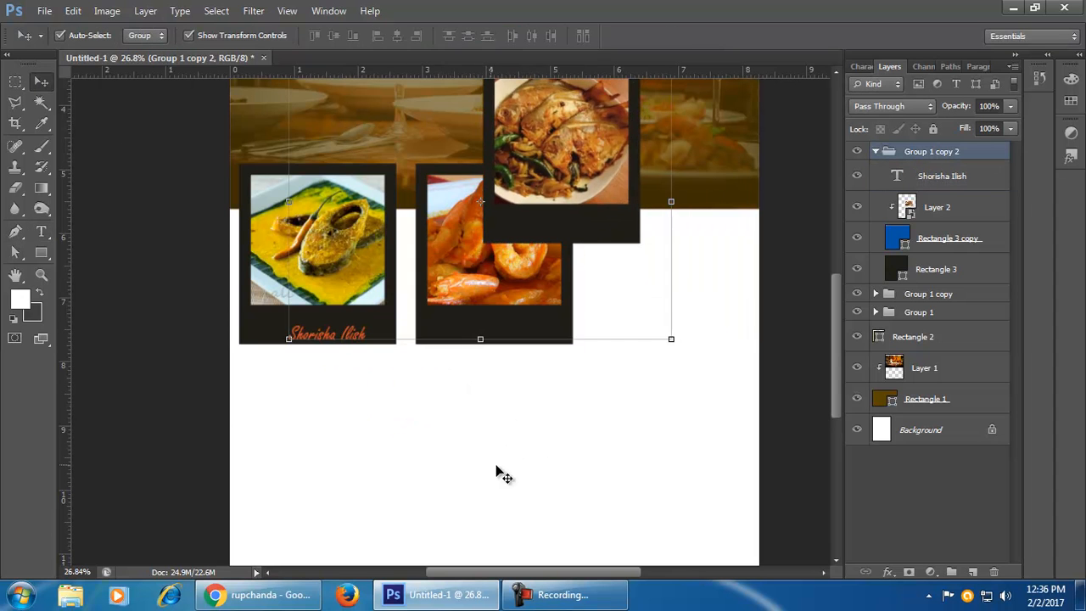
pyautogui.hotkey('ctrl', 'alt', 'z')
pyautogui.hotkey('ctrl', 'alt', 'z')
pyautogui.hotkey('ctrl', 'alt', 'z')
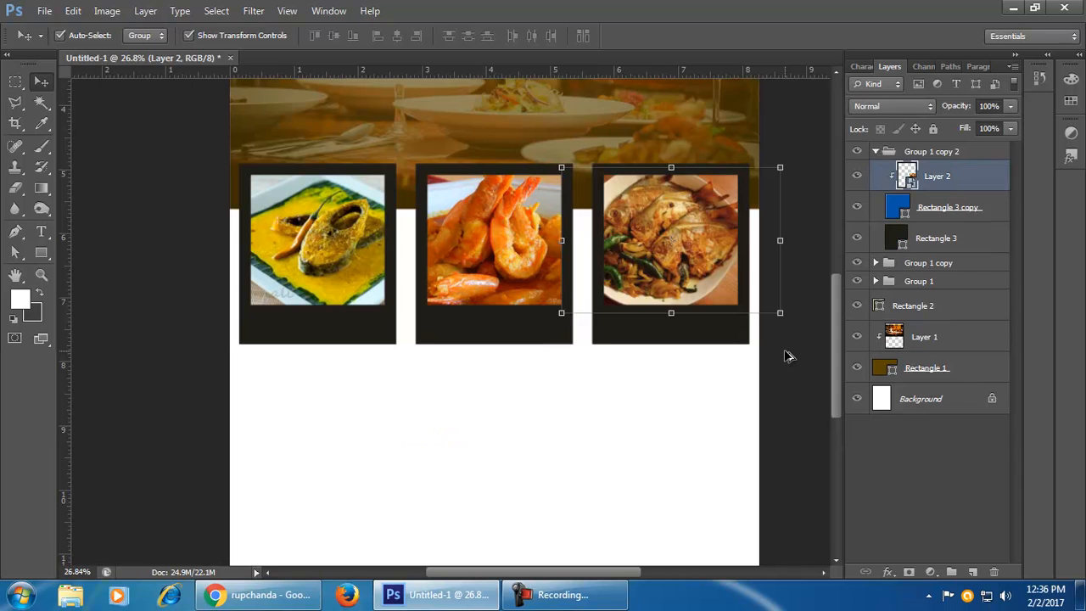
# - Collapse Group 1 copy 2 and add the text "Shorisha Ilish" on a separate layer outside the groups, below the photos
pyautogui.click(876, 151)
pyautogui.click(968, 458)
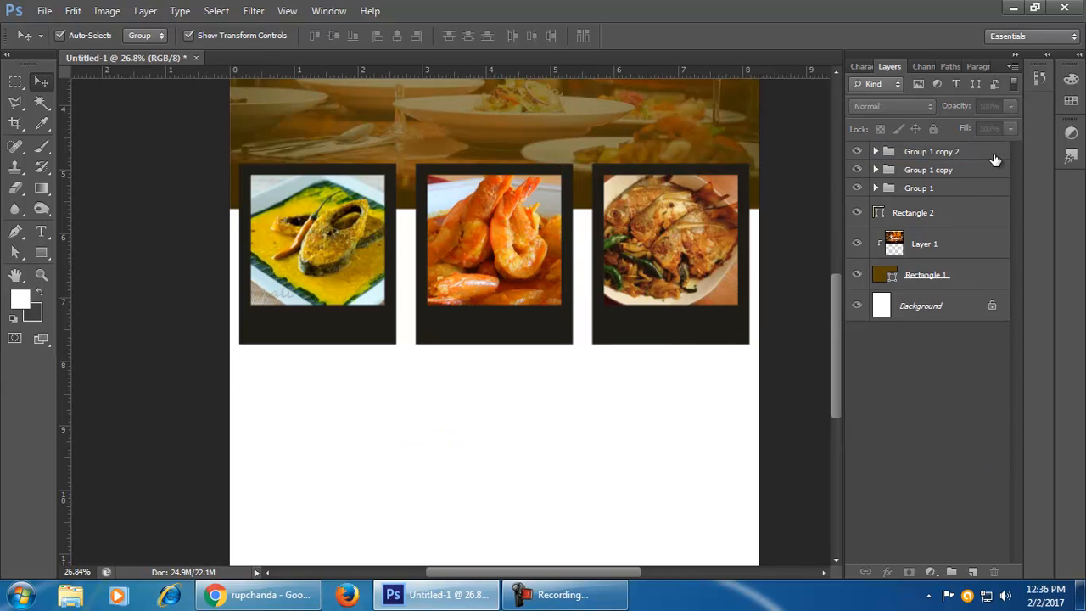
pyautogui.click(41, 232)
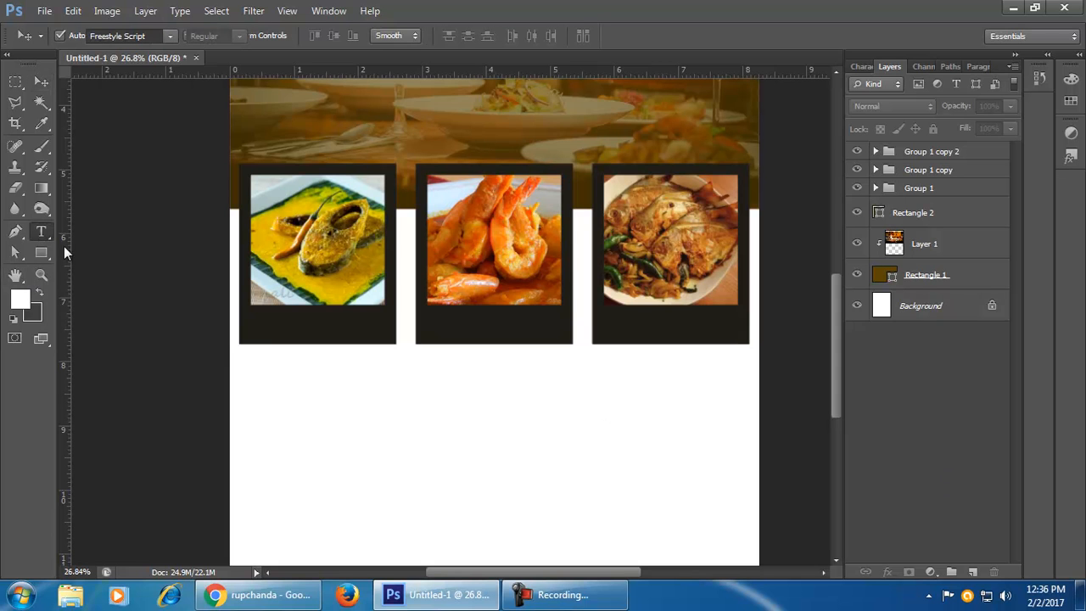
pyautogui.click(401, 432)
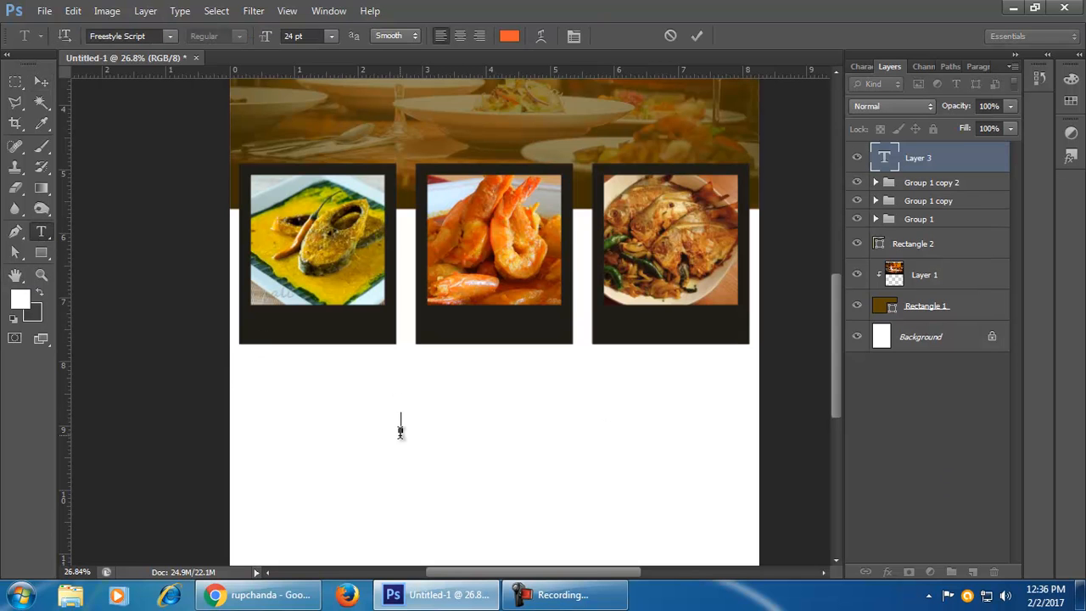
pyautogui.write('Shorisha Ilish')
# - Place the "Shorisha Ilish" caption in the first frame's lower border and put copies of it in the second and third frames' borders
pyautogui.click(40, 82)
pyautogui.moveTo(469, 427); pyautogui.dragTo(689, 340)
pyautogui.click(382, 397)
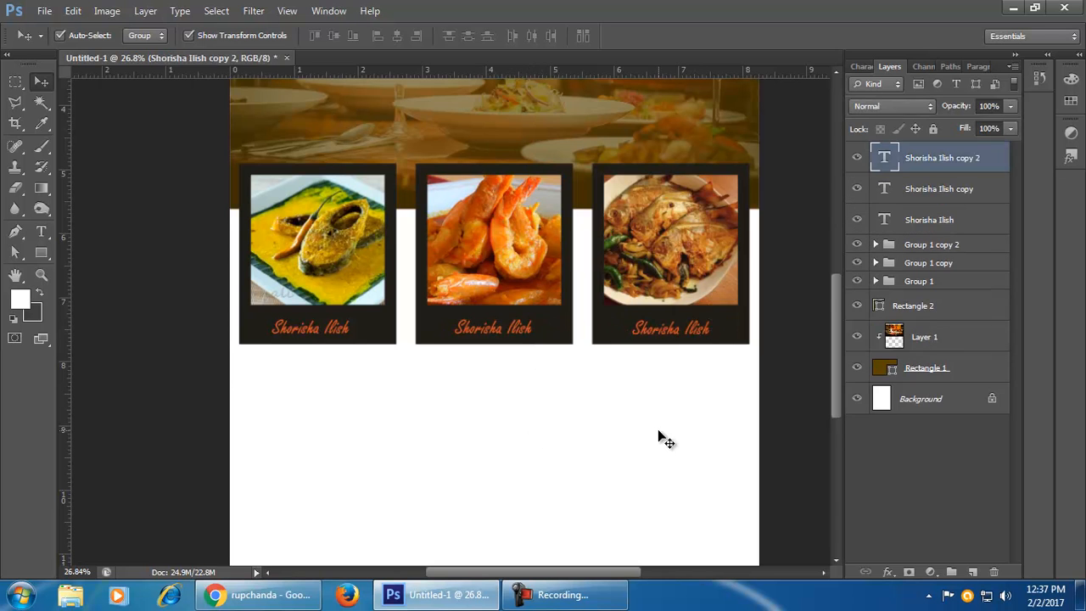
# - Nudge the first frame's caption up and slightly right, and raise the second frame's caption to the same level
pyautogui.scroll(2, 580, 404)
pyautogui.scroll(1, 580, 404)
pyautogui.moveTo(398, 323); pyautogui.dragTo(679, 444)
pyautogui.click(433, 413)
pyautogui.click(438, 407)
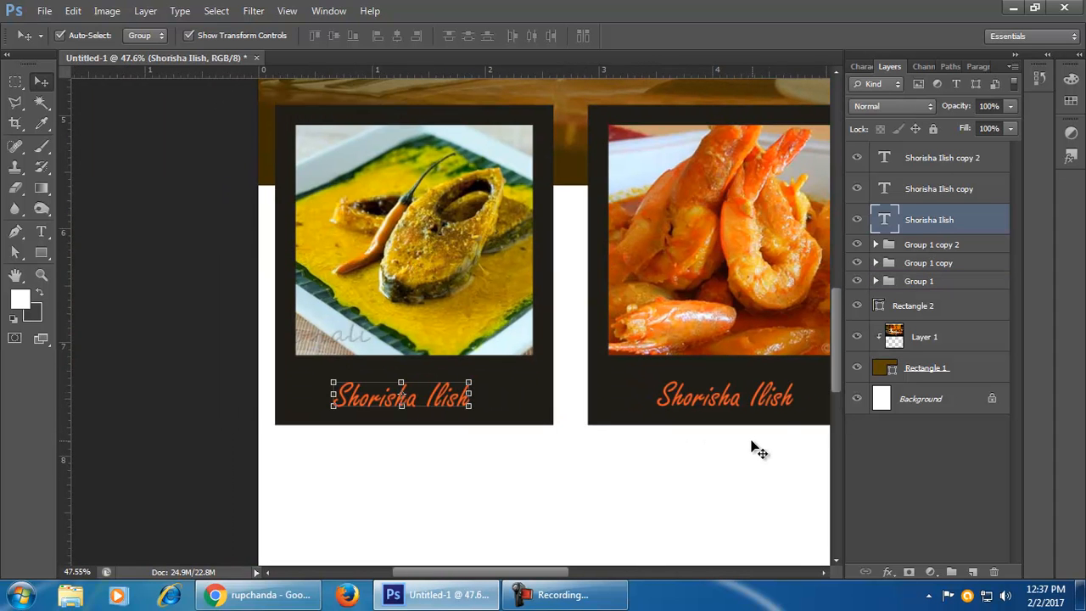
pyautogui.press('Up')
pyautogui.press('Up')
pyautogui.press('Up')
pyautogui.press('Up')
pyautogui.press('Up')
pyautogui.press('Up')
pyautogui.press('Up')
pyautogui.press('Up')
pyautogui.press('Up')
pyautogui.press('Up')
pyautogui.press('Up')
pyautogui.press('Up')
pyautogui.press('Up')
pyautogui.press('Up')
pyautogui.press('Up')
pyautogui.press('Up')
pyautogui.press('Right')
pyautogui.press('Right')
pyautogui.press('Right')
pyautogui.press('Right')
pyautogui.press('Right')
pyautogui.press('Right')
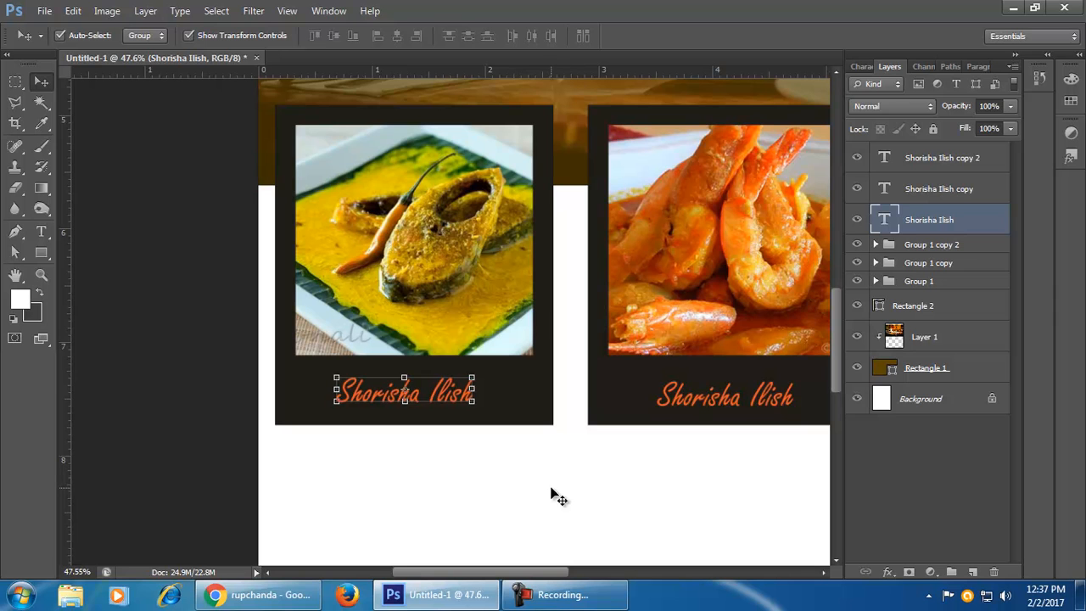
pyautogui.click(731, 389)
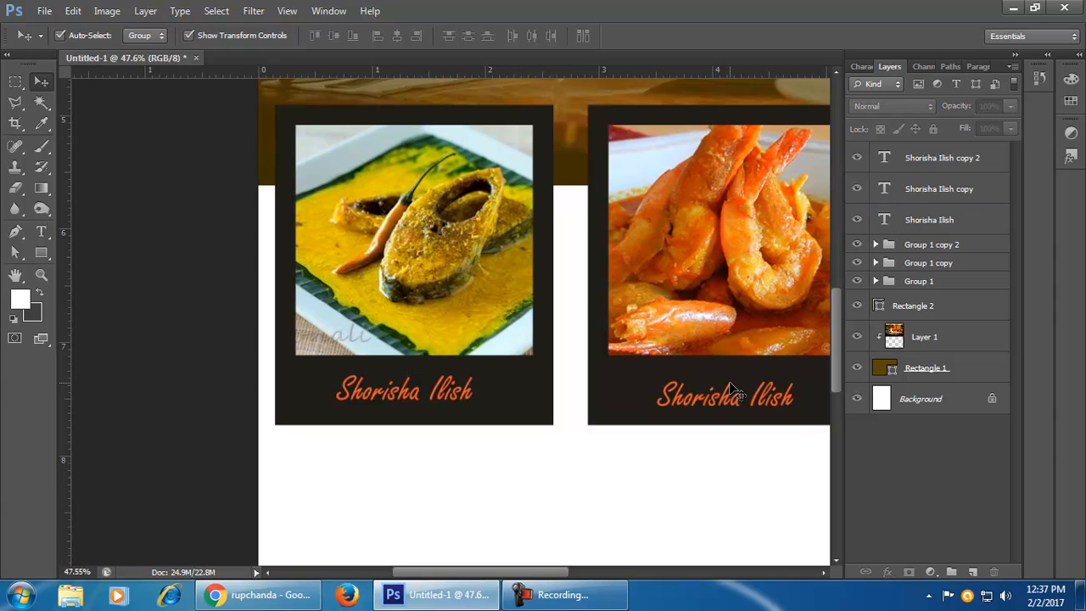
pyautogui.click(761, 502)
# - Replace the second frame's caption text with "Cingri Masala"
pyautogui.click(40, 231)
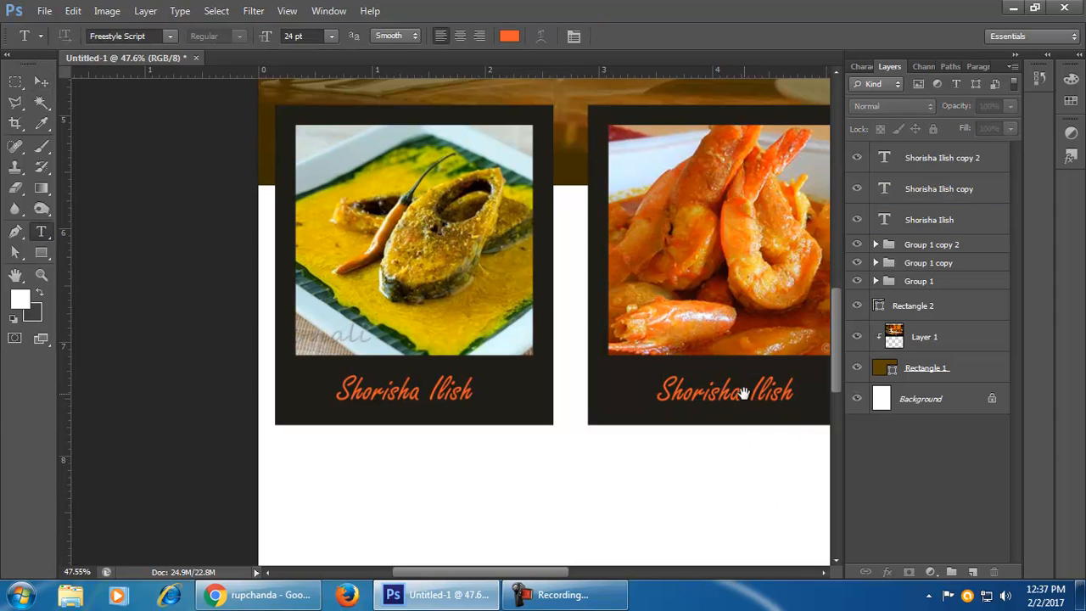
pyautogui.moveTo(743, 391); pyautogui.dragTo(625, 319)
pyautogui.moveTo(675, 410); pyautogui.dragTo(534, 404)
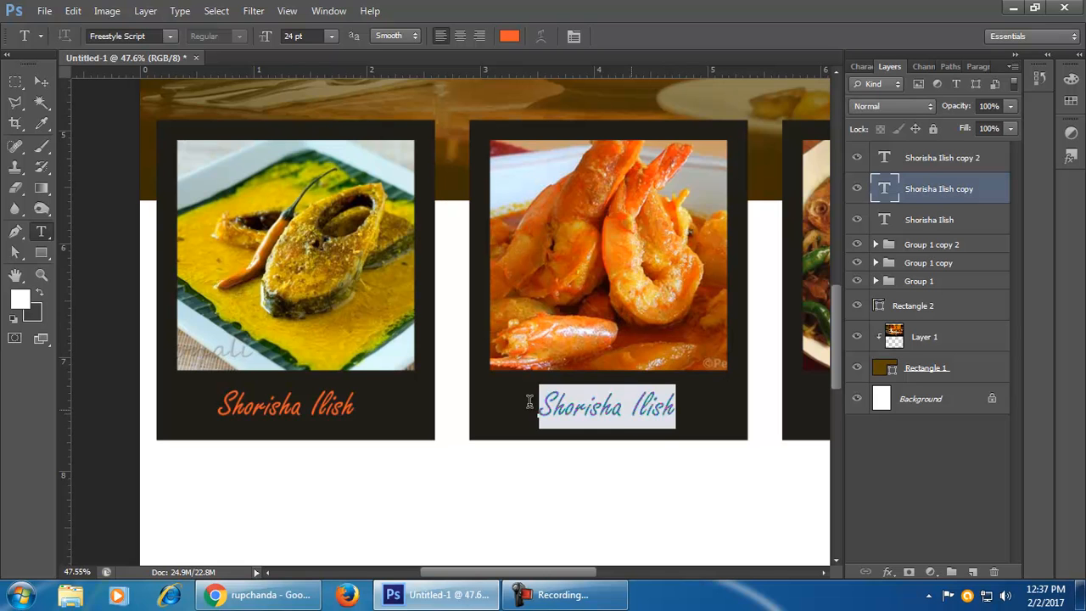
pyautogui.press('BackSpace')
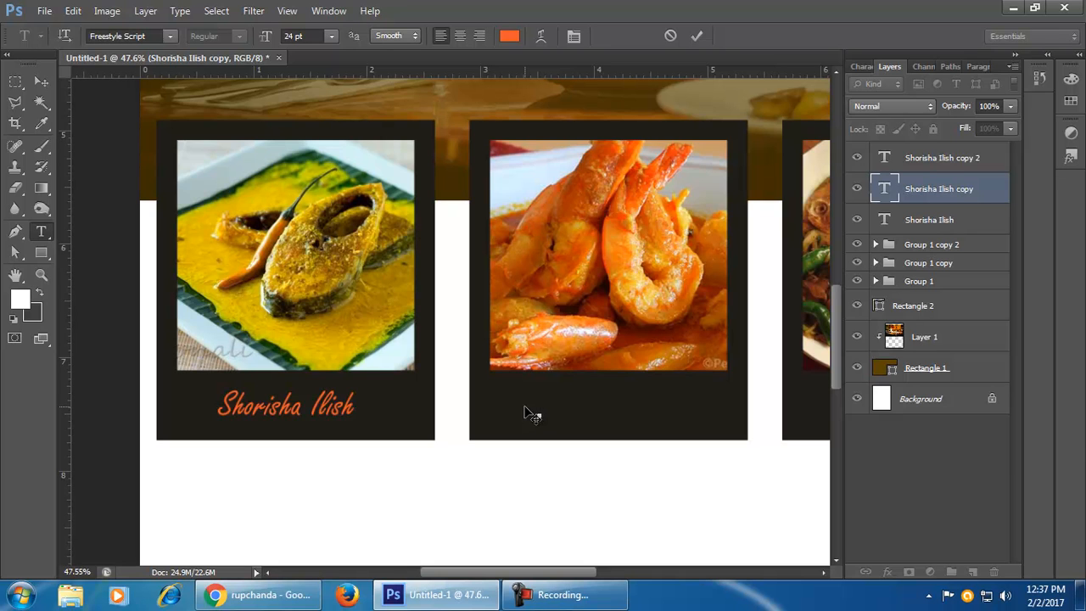
pyautogui.write('Mala')
pyautogui.press('BackSpace')
pyautogui.press('BackSpace')
pyautogui.press('BackSpace')
pyautogui.press('BackSpace')
pyautogui.press('BackSpace')
pyautogui.write('Cingri Mas')
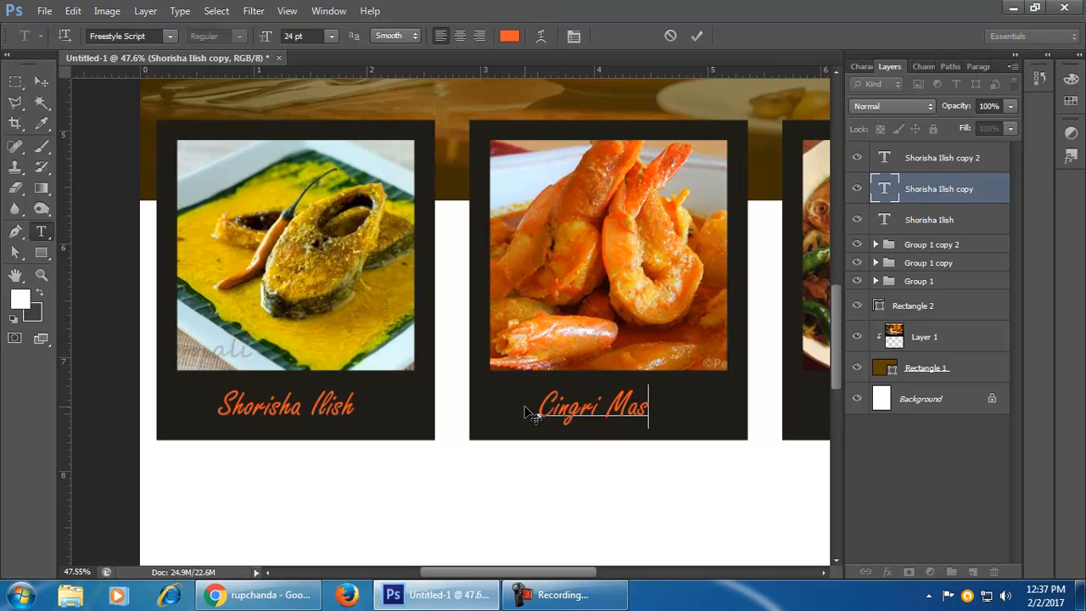
pyautogui.write('ali')
pyautogui.write('ala')
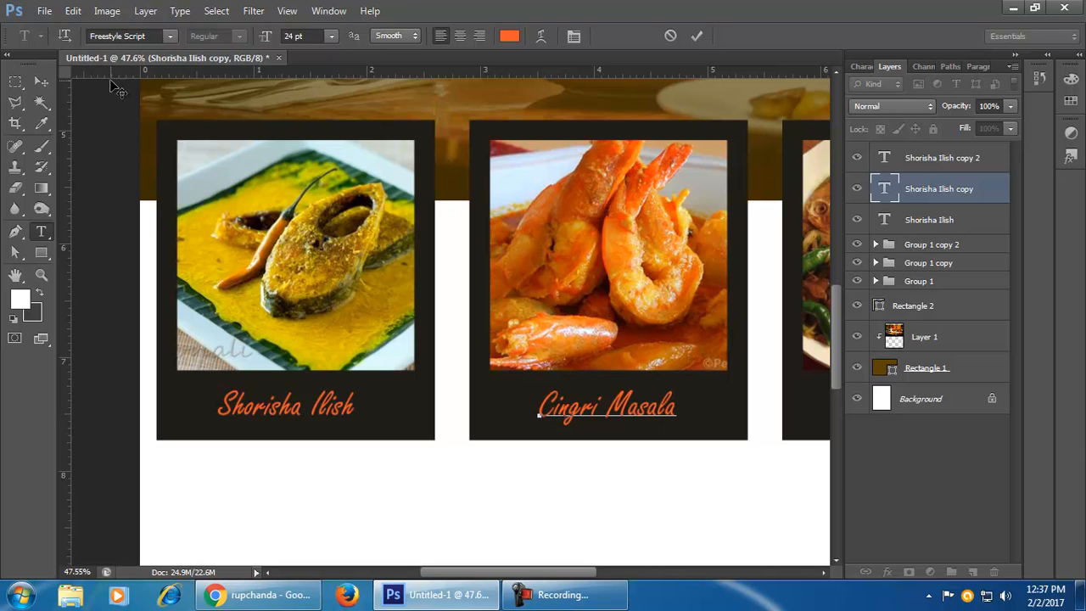
pyautogui.click(42, 81)
pyautogui.click(670, 490)
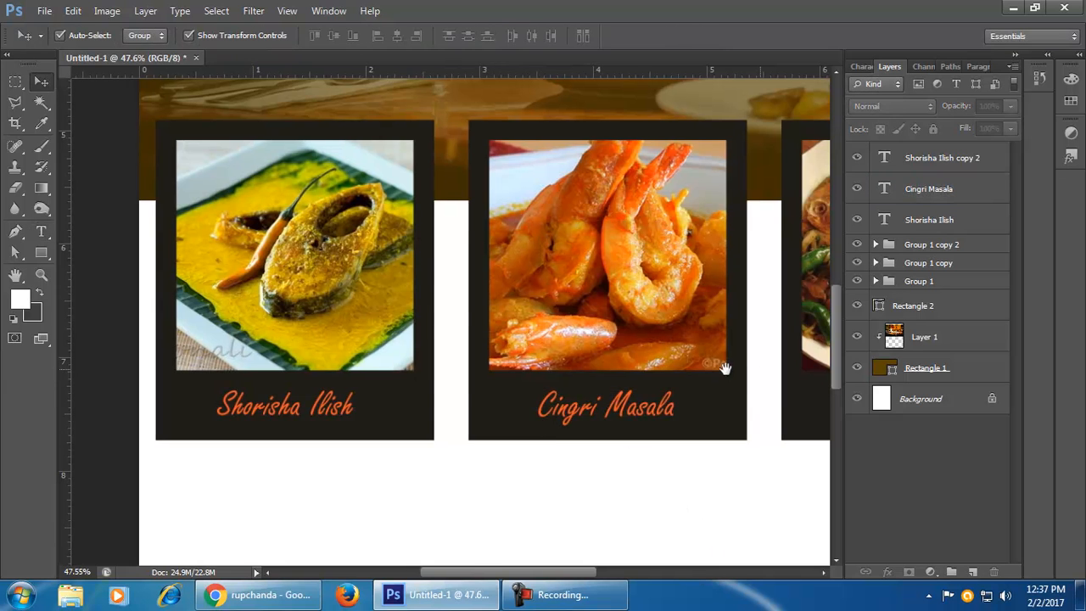
# - Replace the third frame's caption text with "Rucphada Fry"
pyautogui.moveTo(725, 368); pyautogui.dragTo(461, 346)
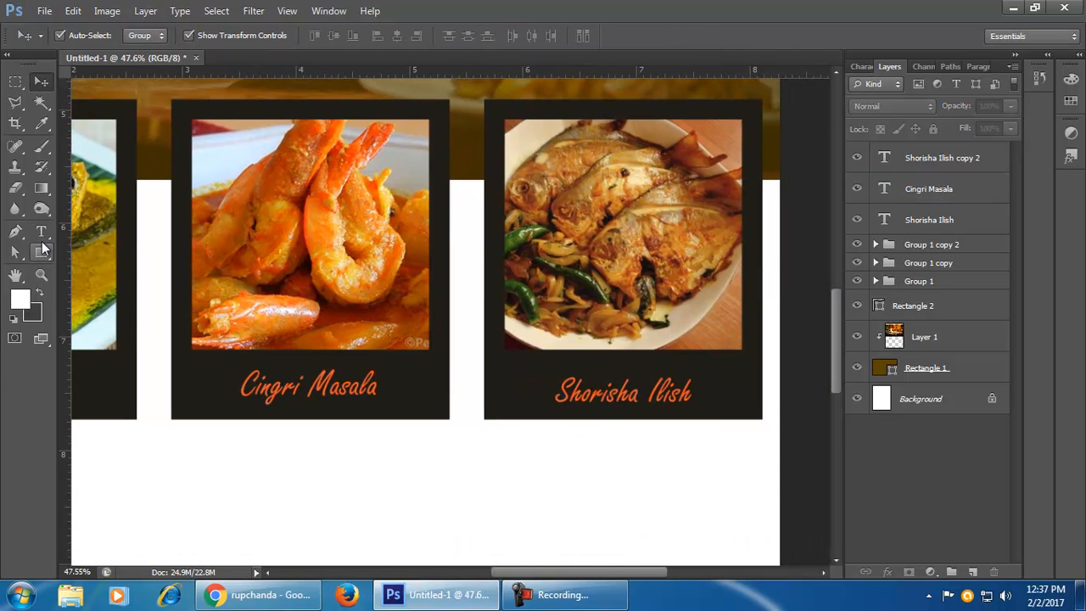
pyautogui.click(41, 231)
pyautogui.moveTo(690, 392); pyautogui.dragTo(520, 381)
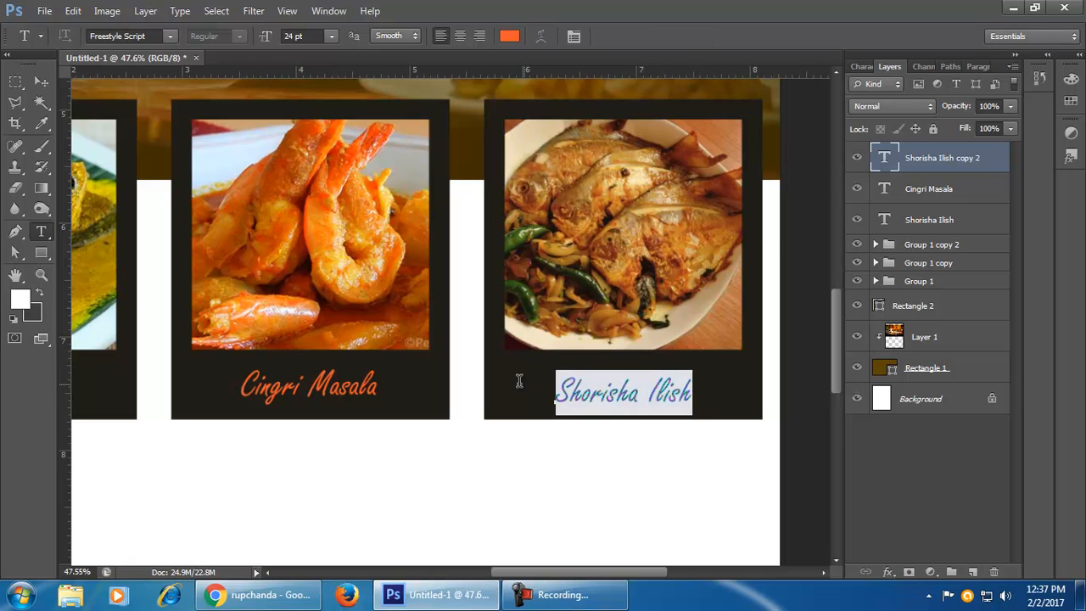
pyautogui.press('BackSpace')
pyautogui.write('R')
pyautogui.write('u')
pyautogui.write('c')
pyautogui.write('had')
pyautogui.write('a ')
pyautogui.write('F')
pyautogui.write('ry')
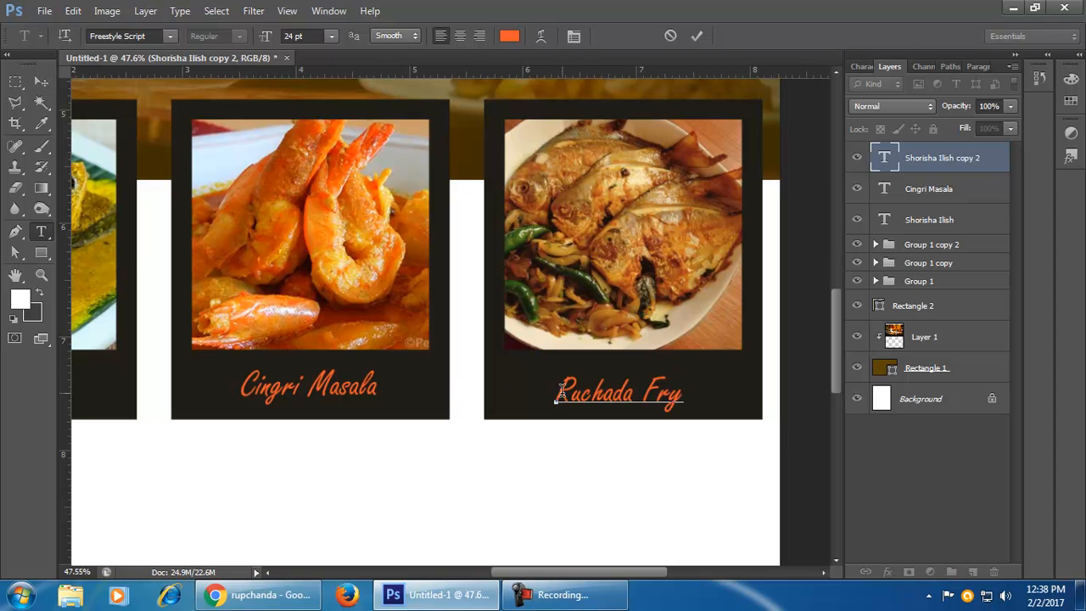
pyautogui.write('p')
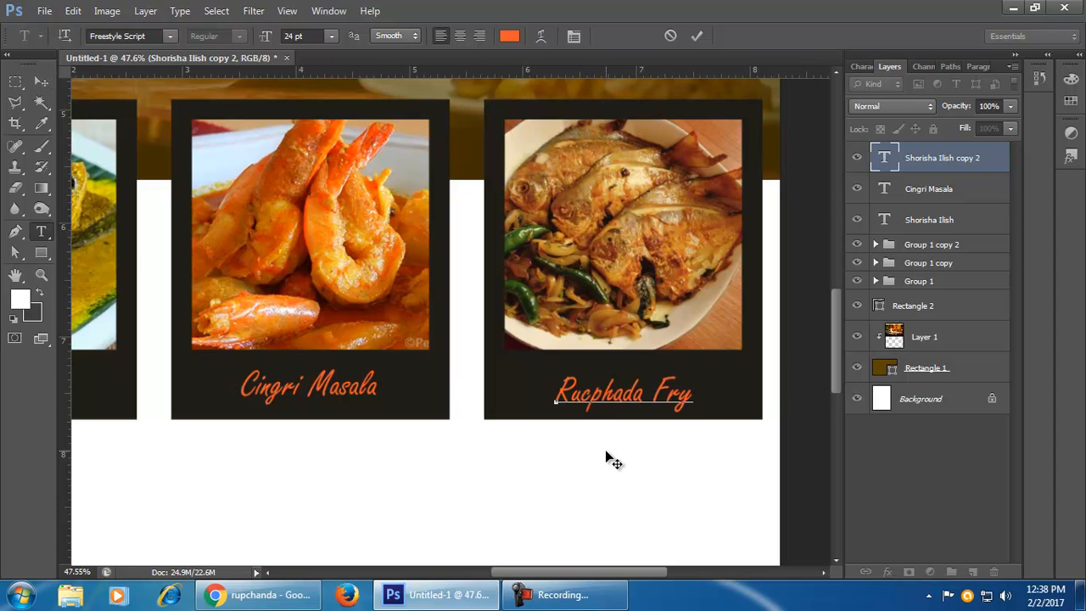
pyautogui.click(42, 82)
pyautogui.click(606, 515)
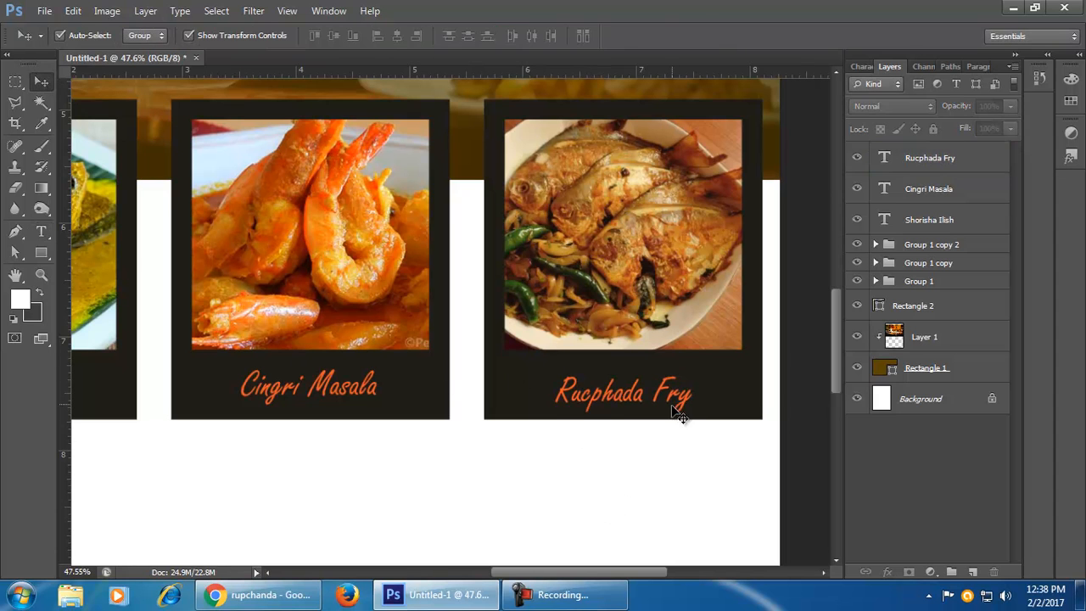
# - Raise the third frame's caption to line up with the "Cingri Masala" caption
pyautogui.click(679, 398)
pyautogui.click(689, 501)
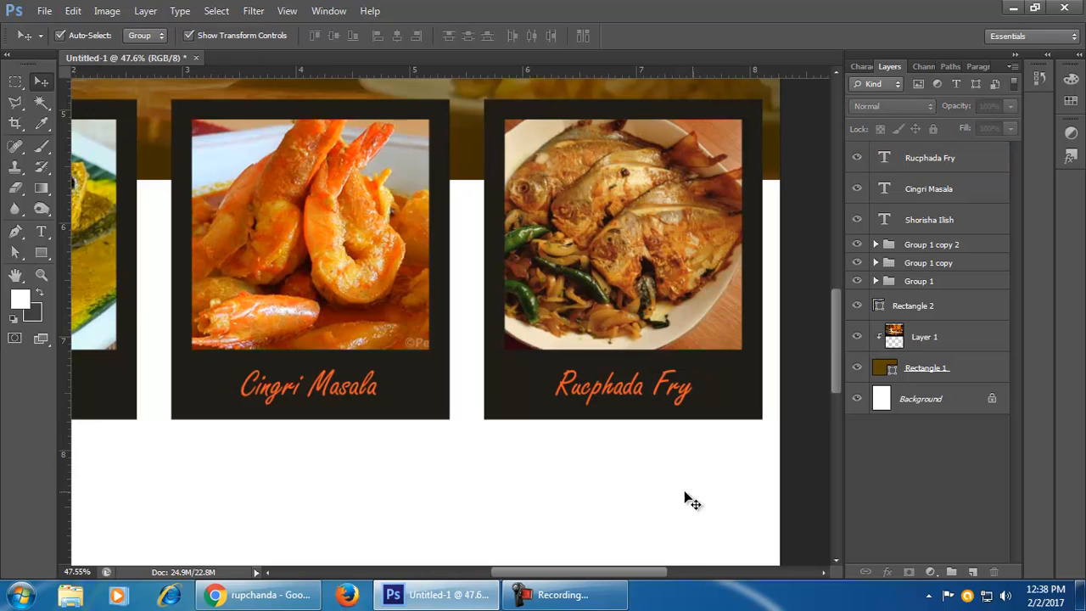
pyautogui.click(360, 399)
pyautogui.click(602, 470)
pyautogui.click(41, 231)
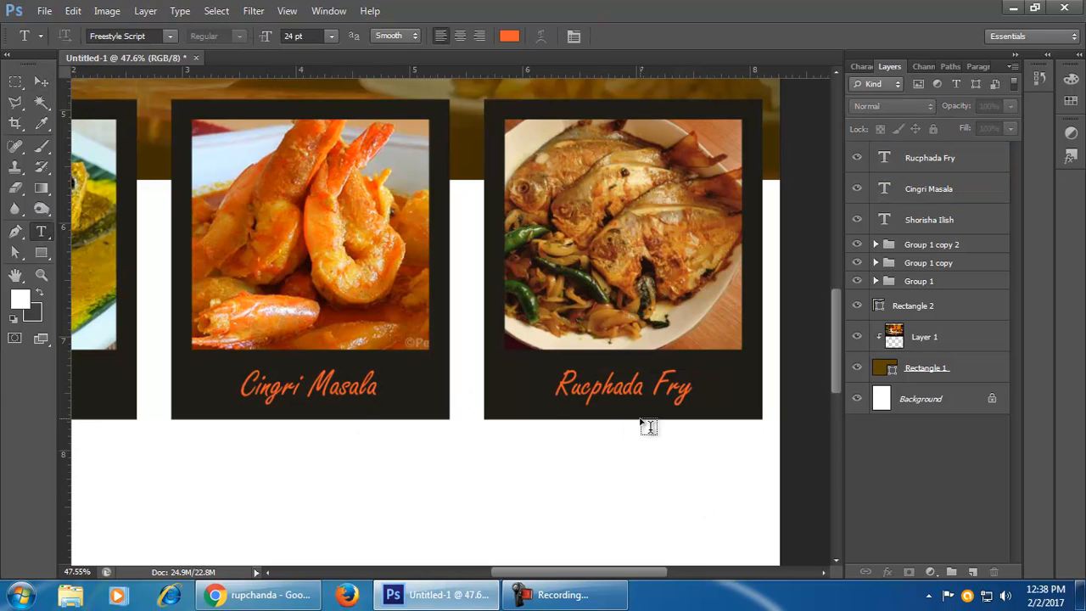
pyautogui.click(602, 388)
pyautogui.write('c')
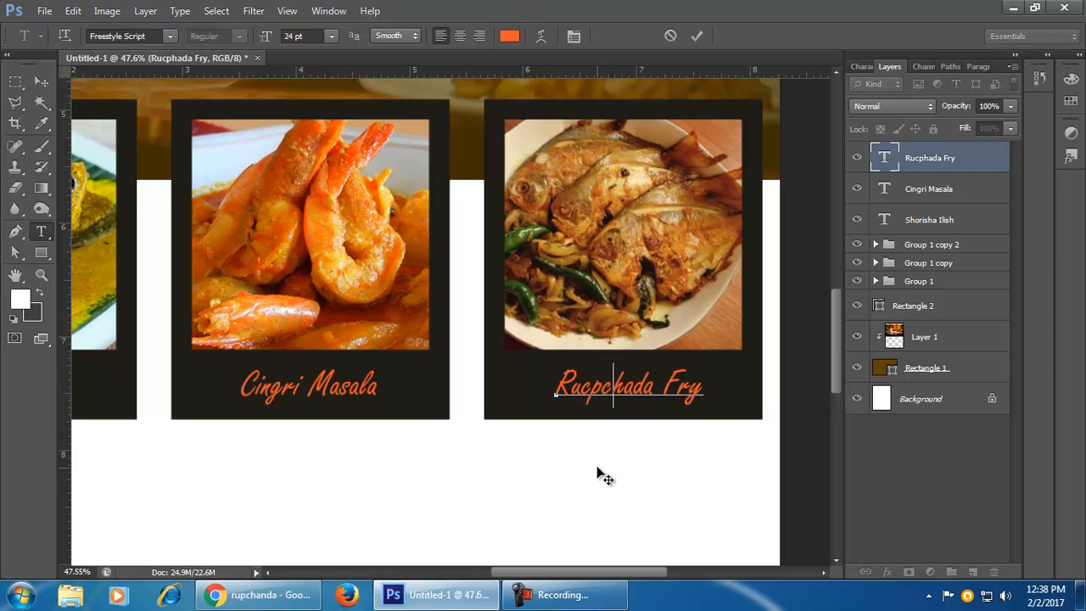
pyautogui.click(41, 82)
pyautogui.click(641, 414)
pyautogui.click(500, 492)
pyautogui.click(280, 392)
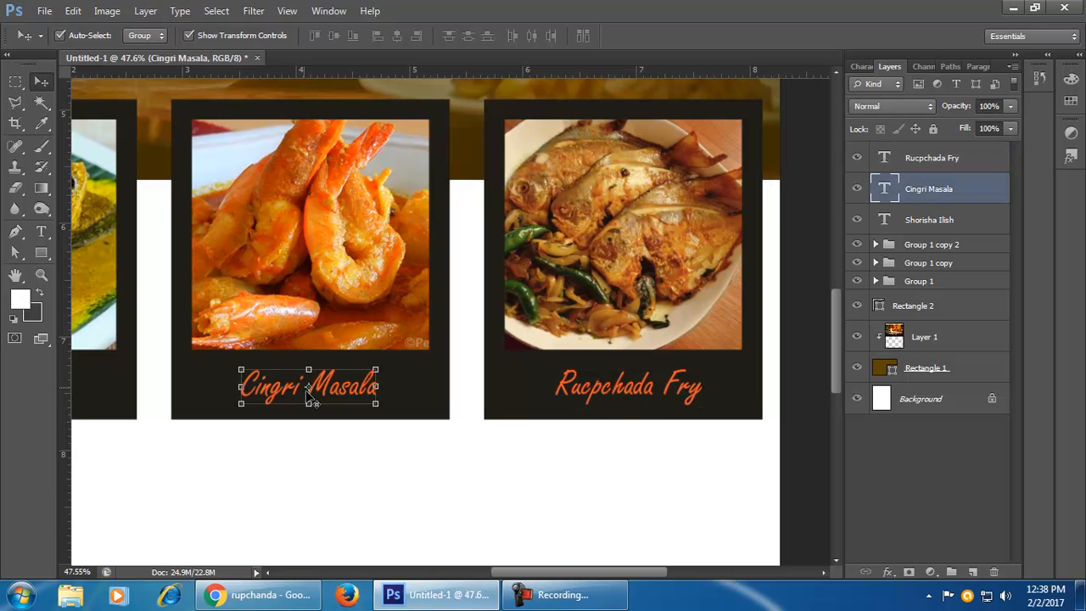
pyautogui.click(370, 497)
# - Select all three dish captions together and align their vertical centers
pyautogui.scroll(-2, 382, 460)
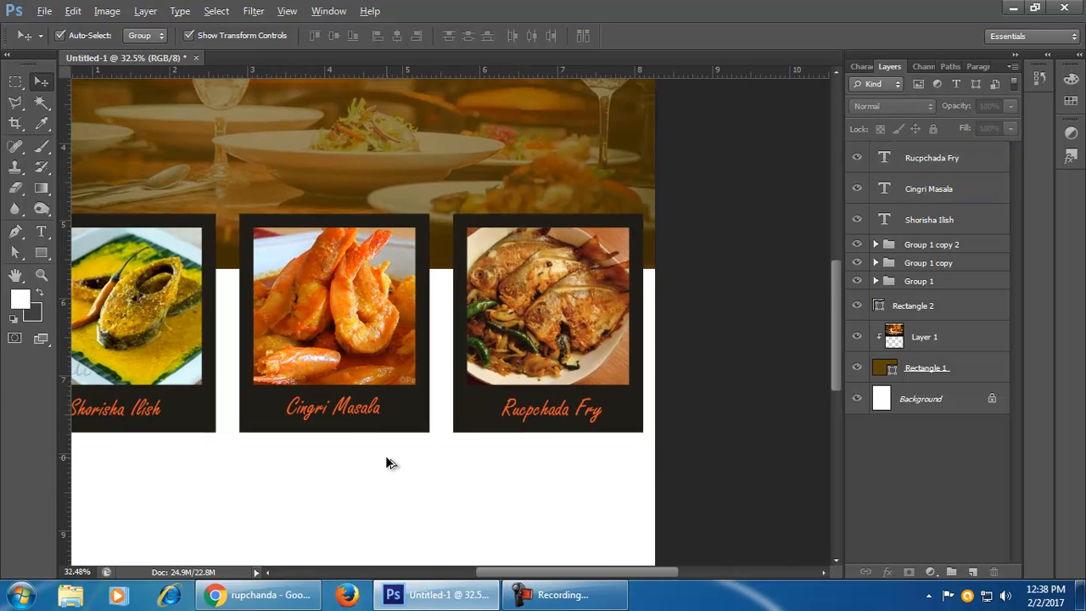
pyautogui.moveTo(327, 497); pyautogui.dragTo(529, 498)
pyautogui.click(318, 407)
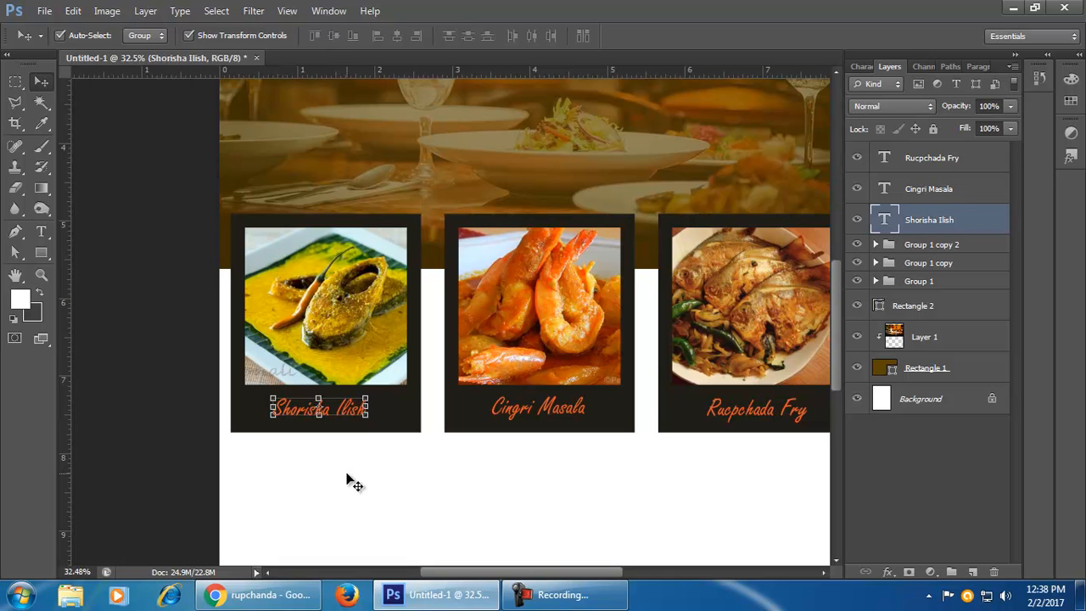
pyautogui.keyDown('shift'); pyautogui.click(579, 414); pyautogui.keyUp('shift')
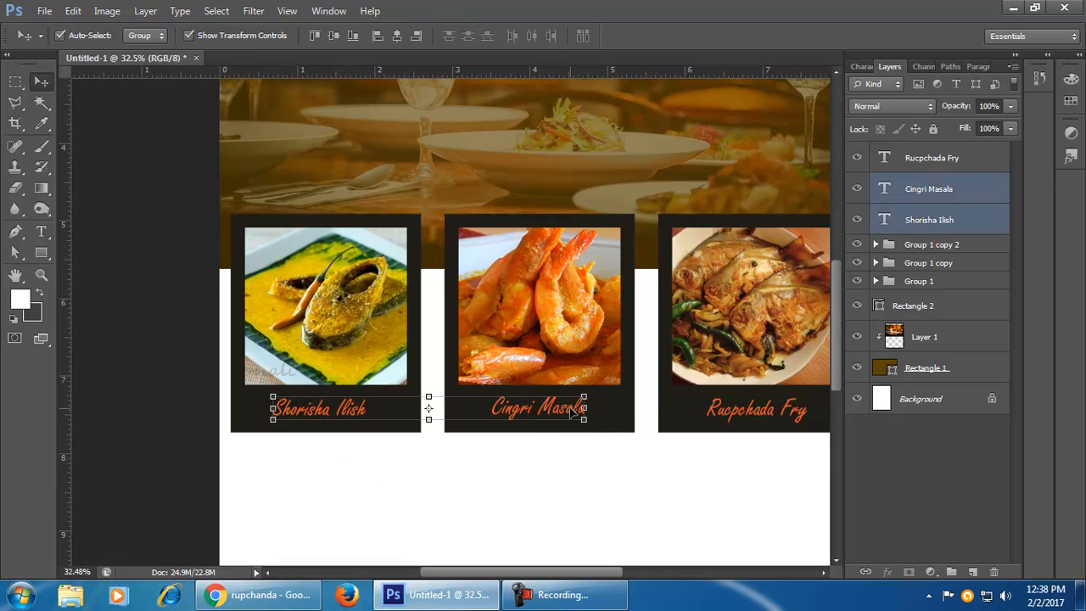
pyautogui.keyDown('shift'); pyautogui.click(751, 417); pyautogui.keyUp('shift')
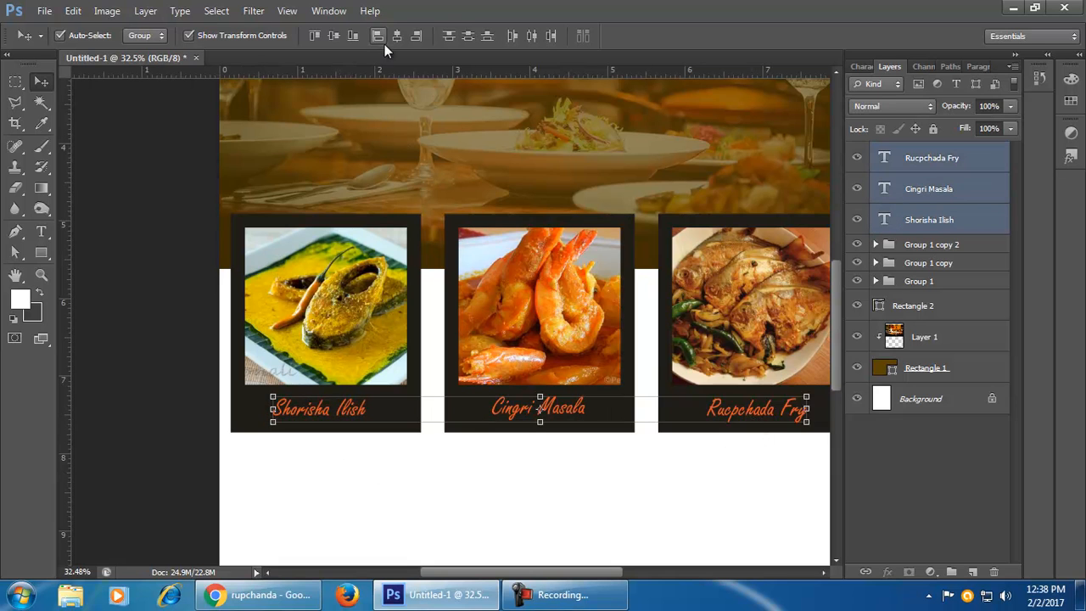
pyautogui.click(334, 35)
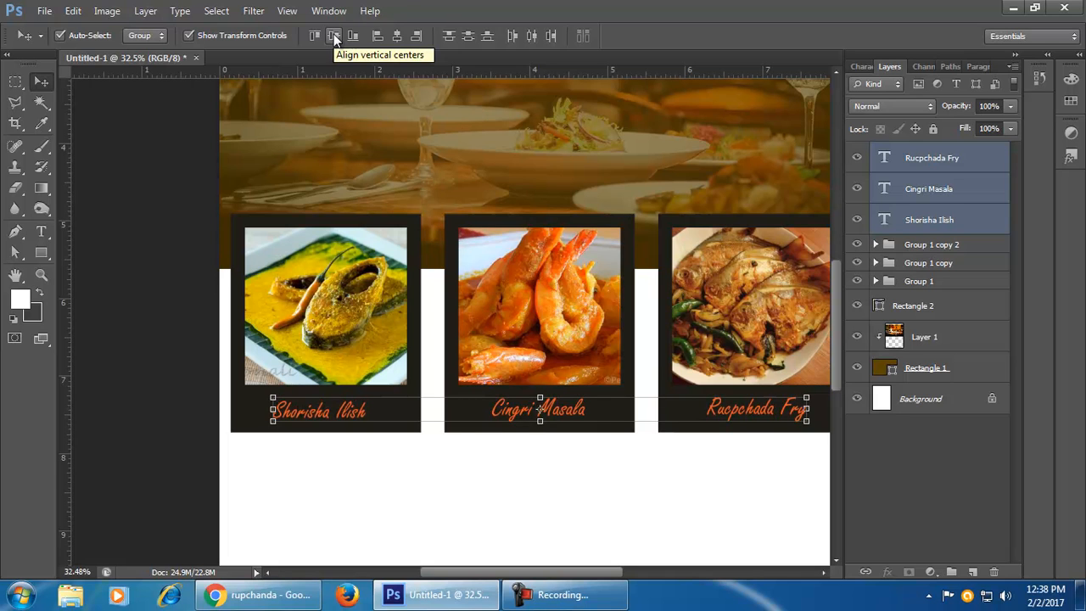
pyautogui.click(692, 496)
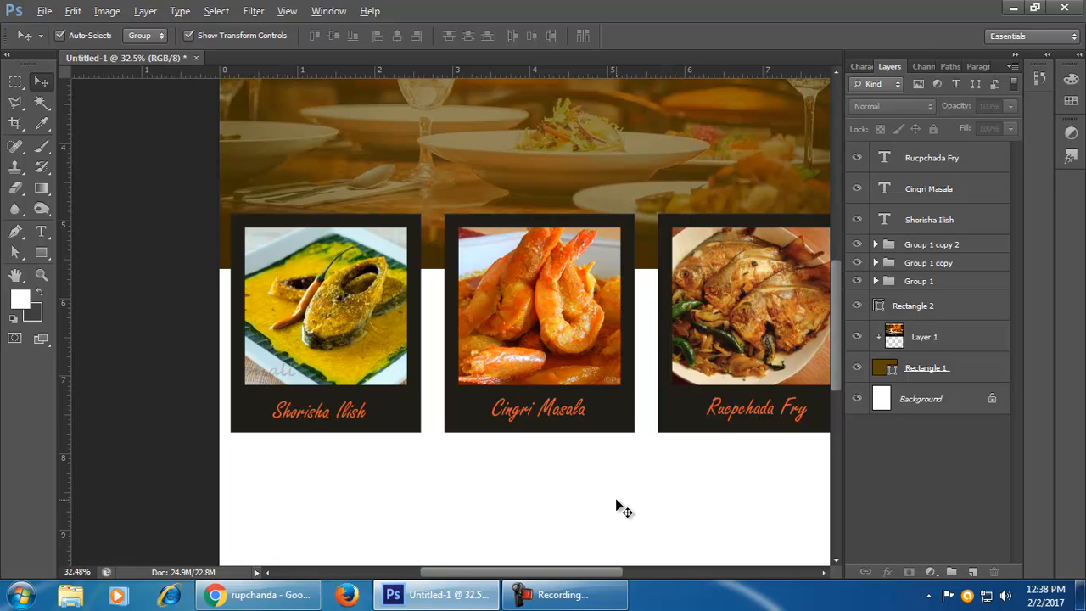
# - Try a rounded rectangle of about 474 by 487 px with a 15 px corner radius below the frames, and delete it
pyautogui.scroll(1, 617, 502)
pyautogui.click(365, 399)
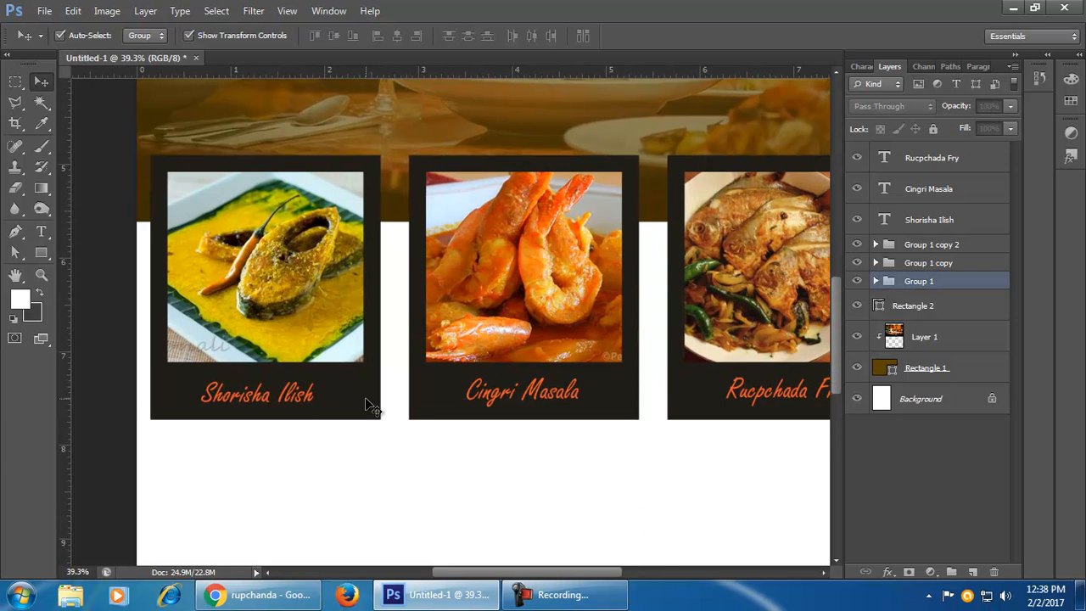
pyautogui.click(41, 253)
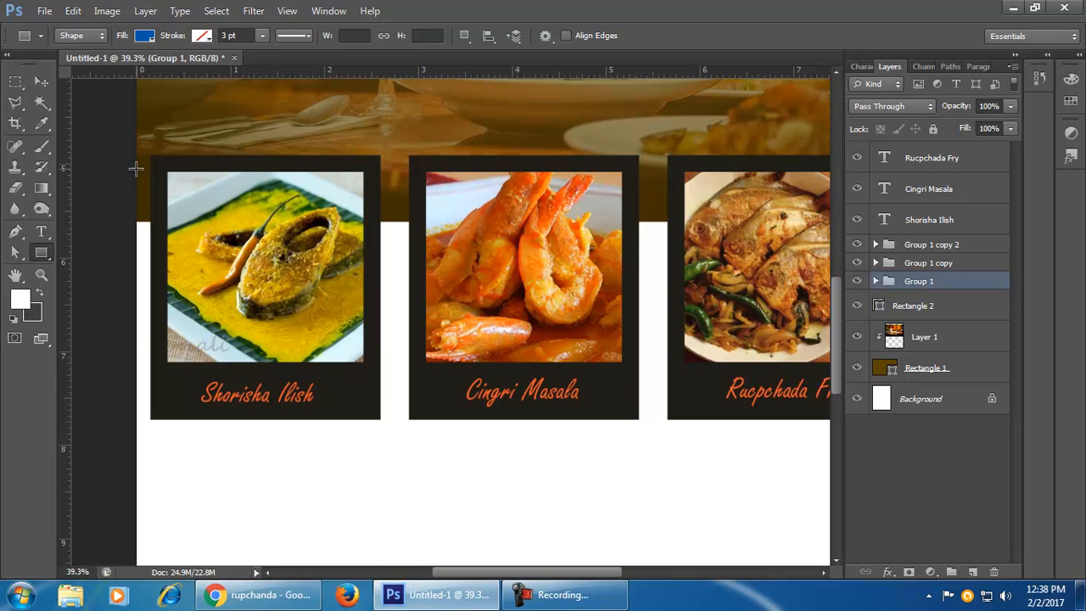
pyautogui.rightClick(41, 253)
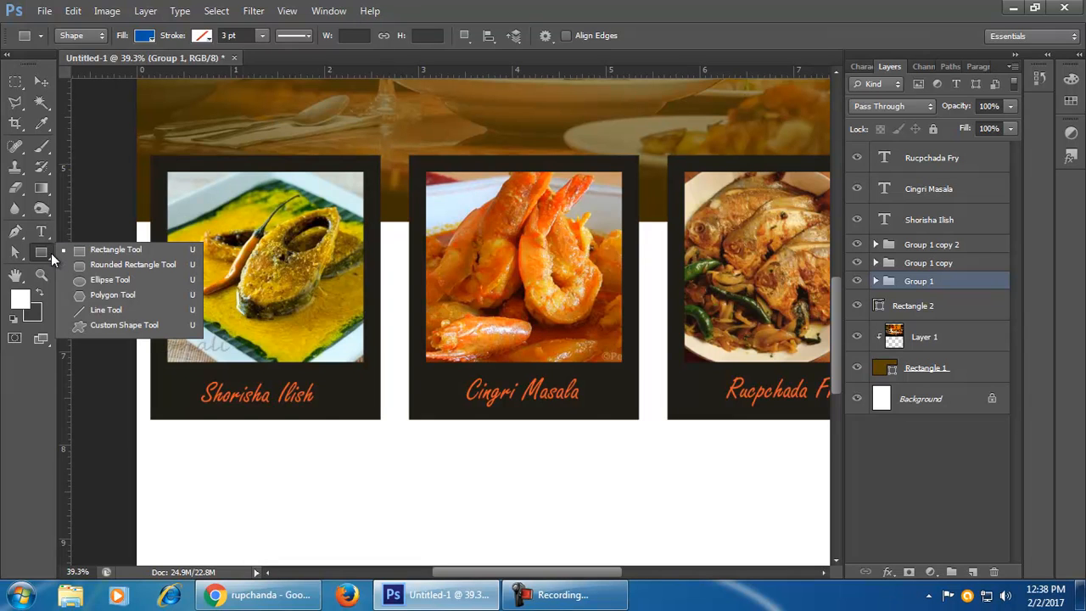
pyautogui.click(76, 267)
pyautogui.moveTo(363, 454); pyautogui.dragTo(508, 562)
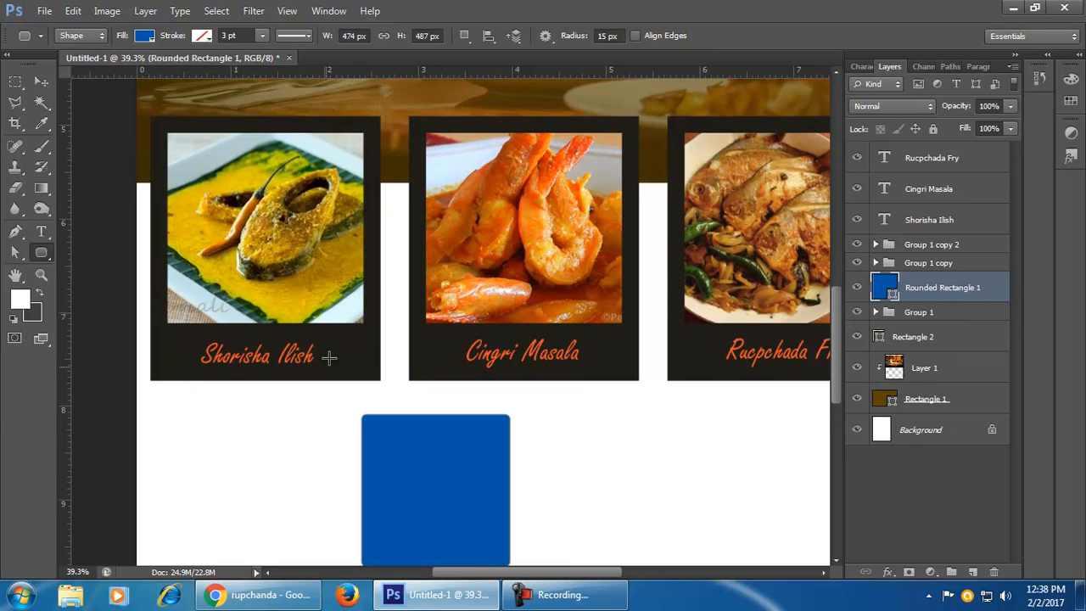
pyautogui.click(41, 82)
pyautogui.press('Delete')
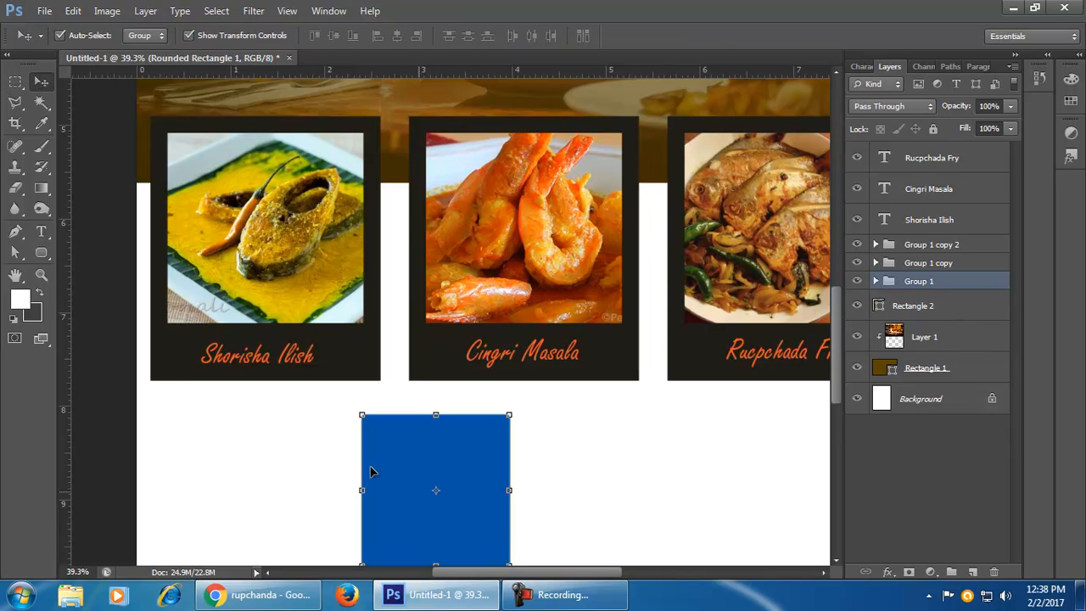
# - Try a rounded rectangle of about 479 by 510 px with a 40 px corner radius below the middle frame, and delete it
pyautogui.click(41, 253)
pyautogui.click(605, 36)
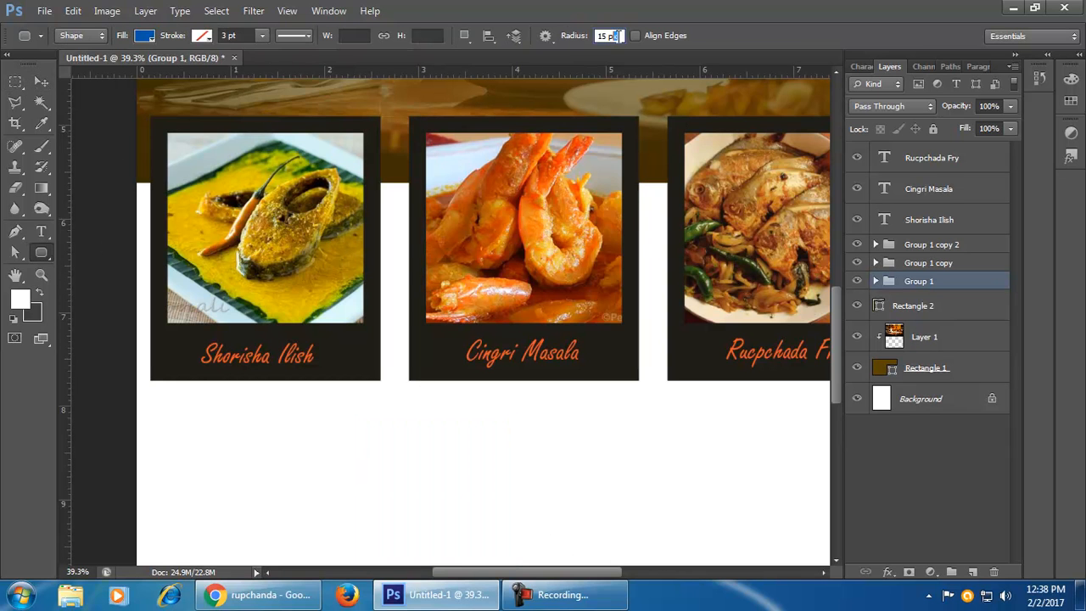
pyautogui.write('40')
pyautogui.moveTo(452, 402); pyautogui.dragTo(601, 560)
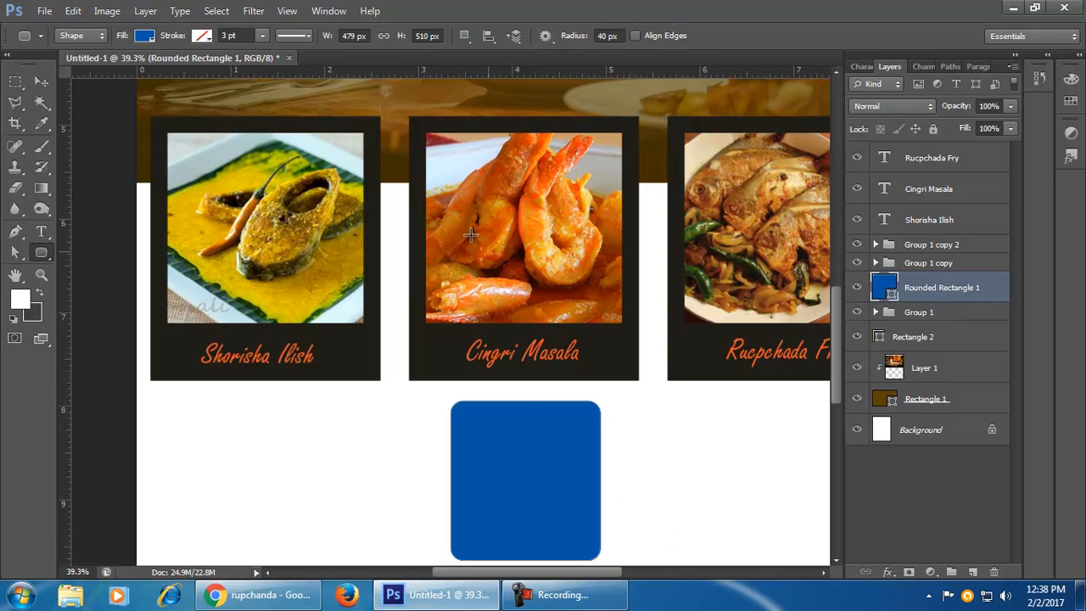
pyautogui.click(41, 80)
pyautogui.press('Delete')
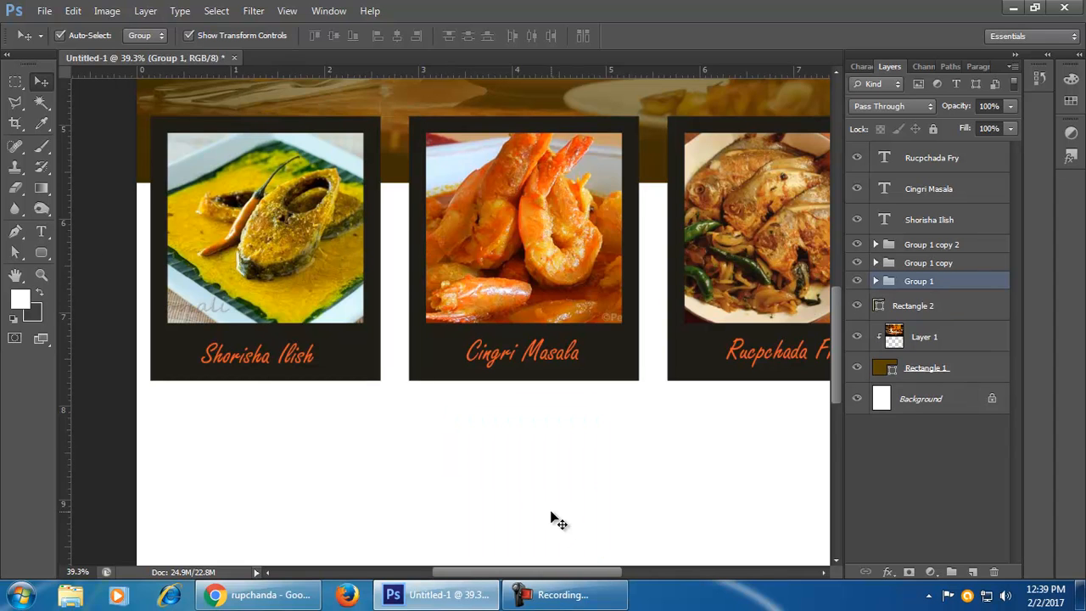
# - Expand Group 1 and examine the fill colour of the dark frame shape Rectangle 3 without changing it
pyautogui.click(875, 281)
pyautogui.click(876, 281)
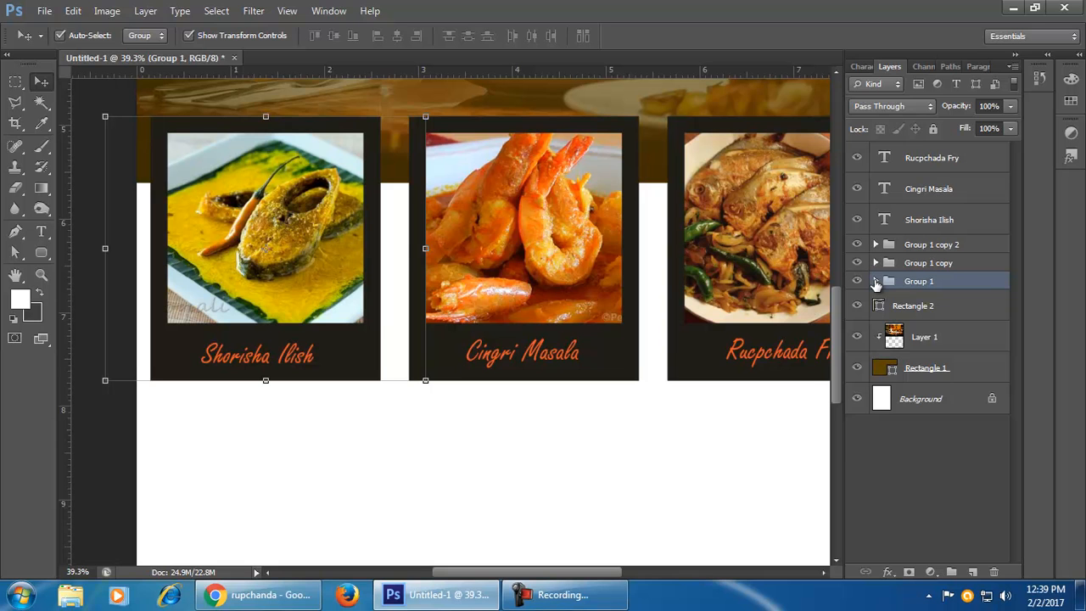
pyautogui.click(876, 280)
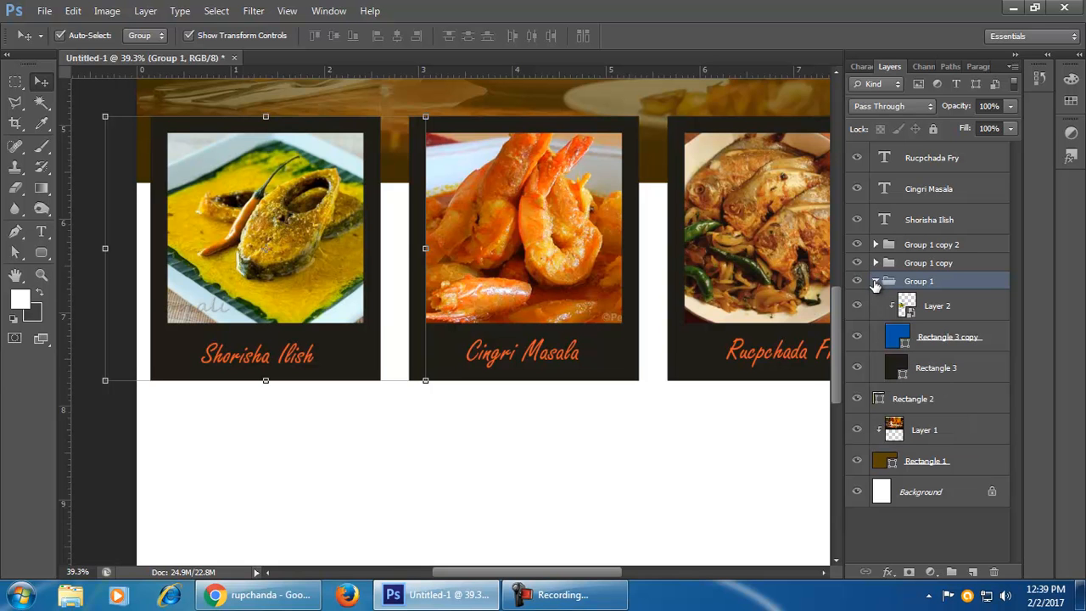
pyautogui.click(959, 371)
pyautogui.doubleClick(904, 371)
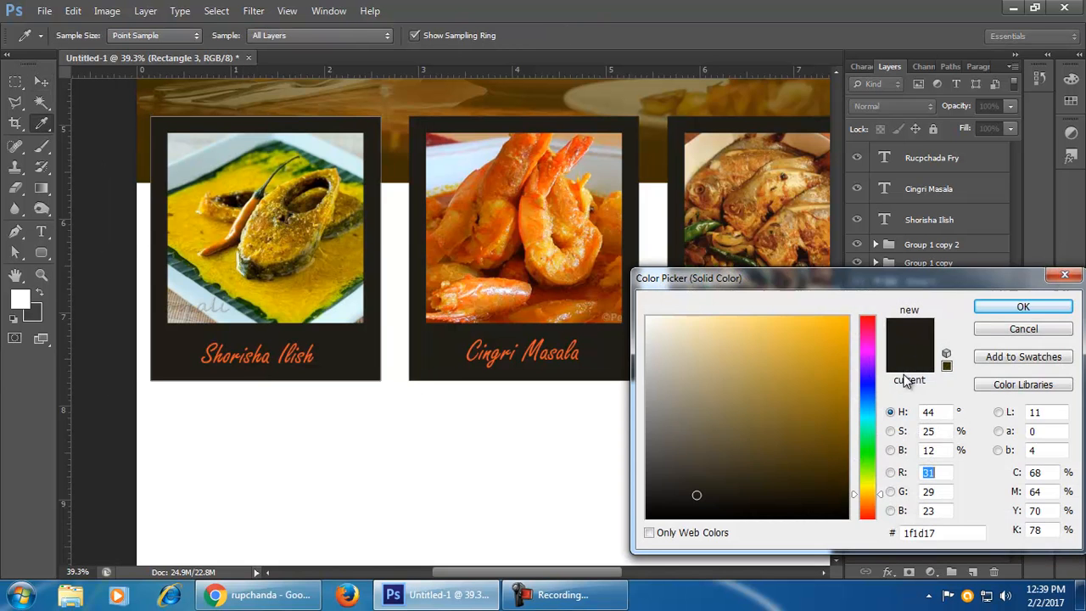
pyautogui.click(1057, 280)
pyautogui.click(436, 419)
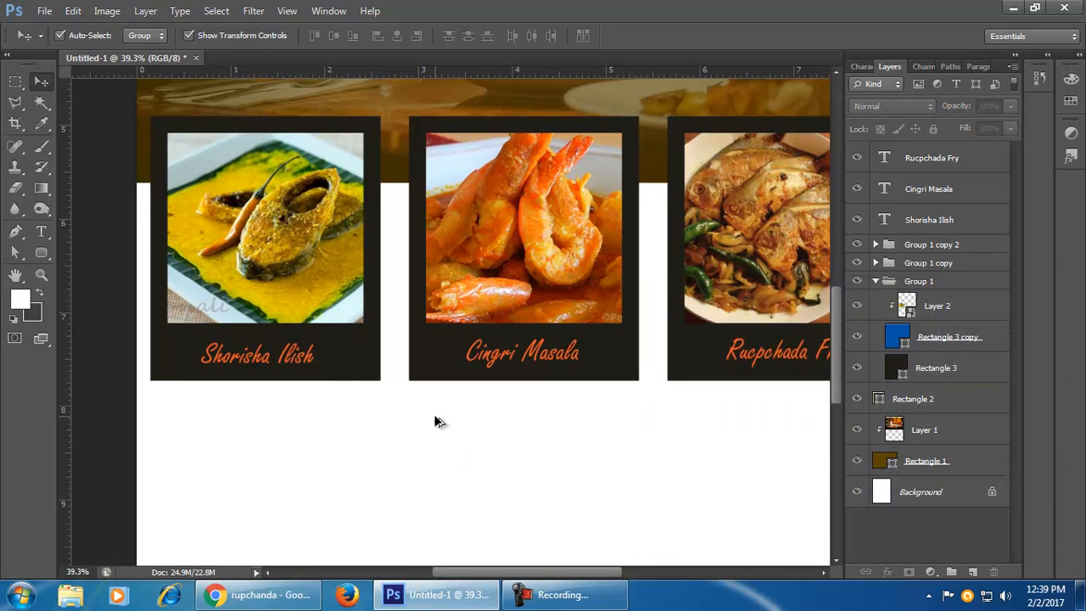
# - Shrink the cream band along the page's upper edge to about half its height
pyautogui.scroll(-4, 442, 416)
pyautogui.scroll(-1, 448, 409)
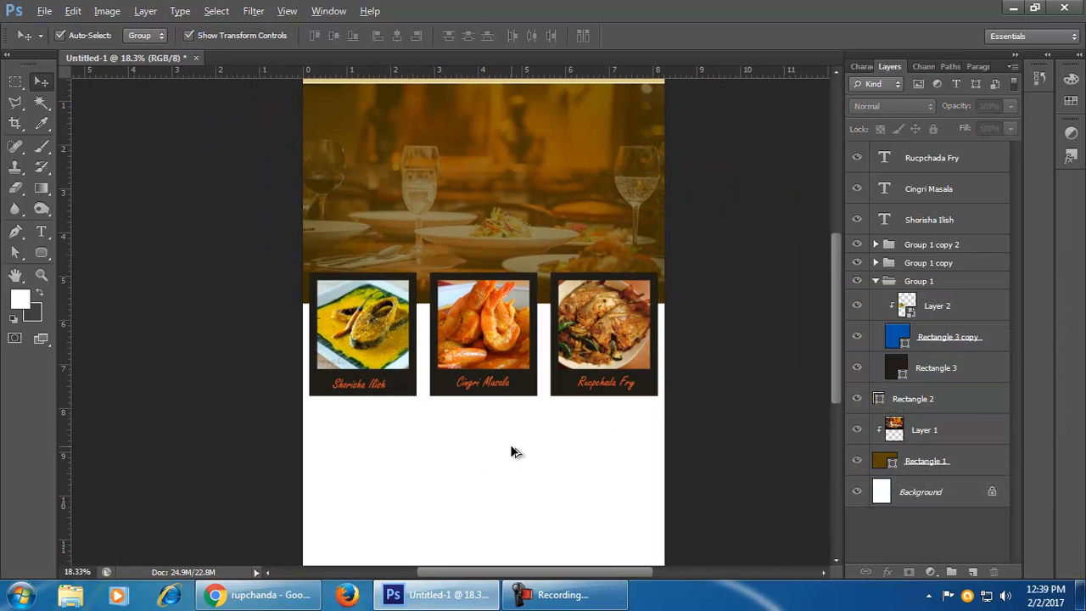
pyautogui.press('alt')
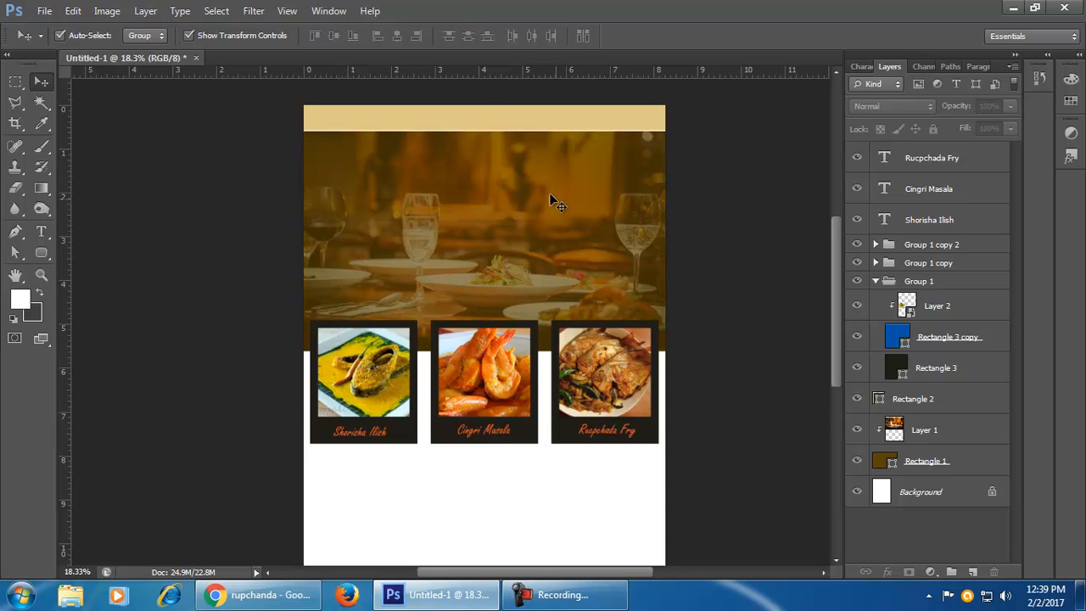
pyautogui.click(532, 116)
pyautogui.hotkey('ctrl', 't')
pyautogui.moveTo(485, 127); pyautogui.dragTo(484, 117)
pyautogui.click(799, 35)
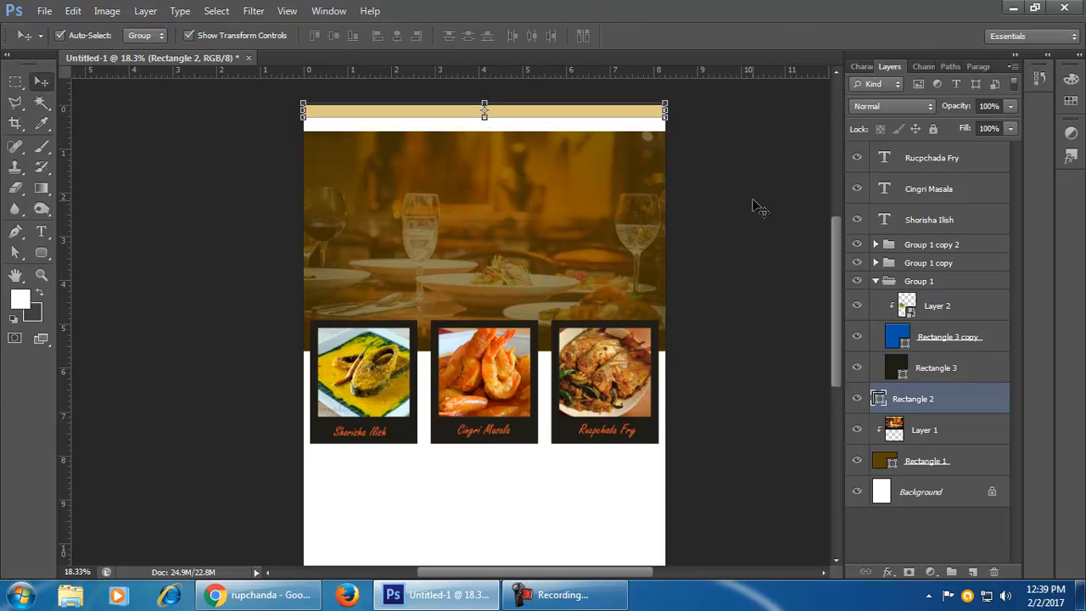
pyautogui.click(752, 206)
pyautogui.click(501, 152)
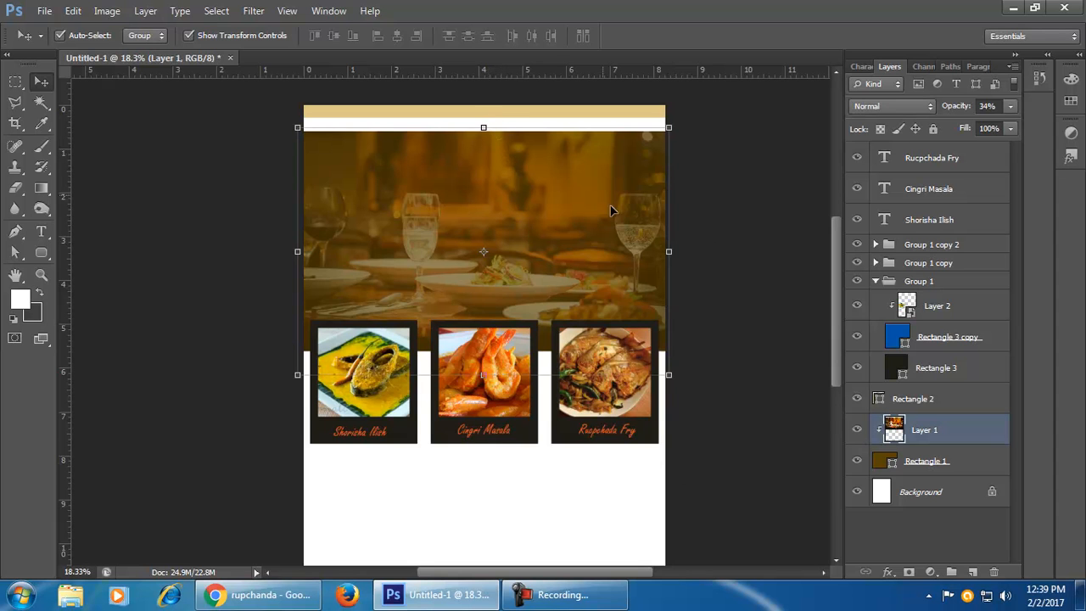
pyautogui.click(764, 248)
# - Stretch the cream band's lower edge down to meet the background photo
pyautogui.click(563, 114)
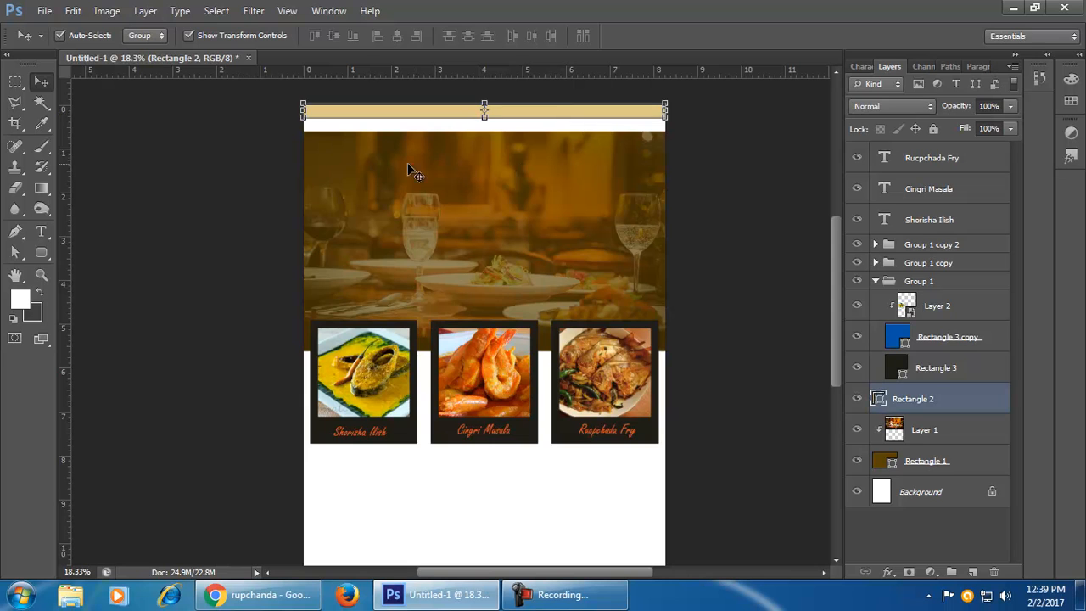
pyautogui.moveTo(486, 118); pyautogui.dragTo(484, 130)
pyautogui.click(796, 36)
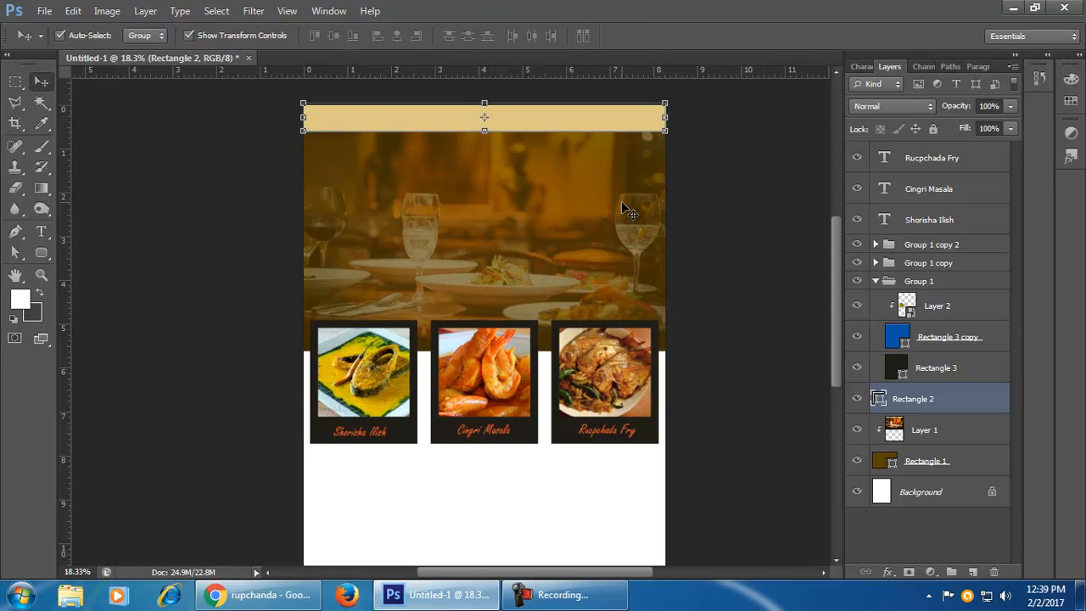
pyautogui.click(715, 250)
# - Reduce the cream band's height to about 53 percent by raising its lower edge
pyautogui.click(530, 118)
pyautogui.moveTo(484, 134); pyautogui.dragTo(485, 117)
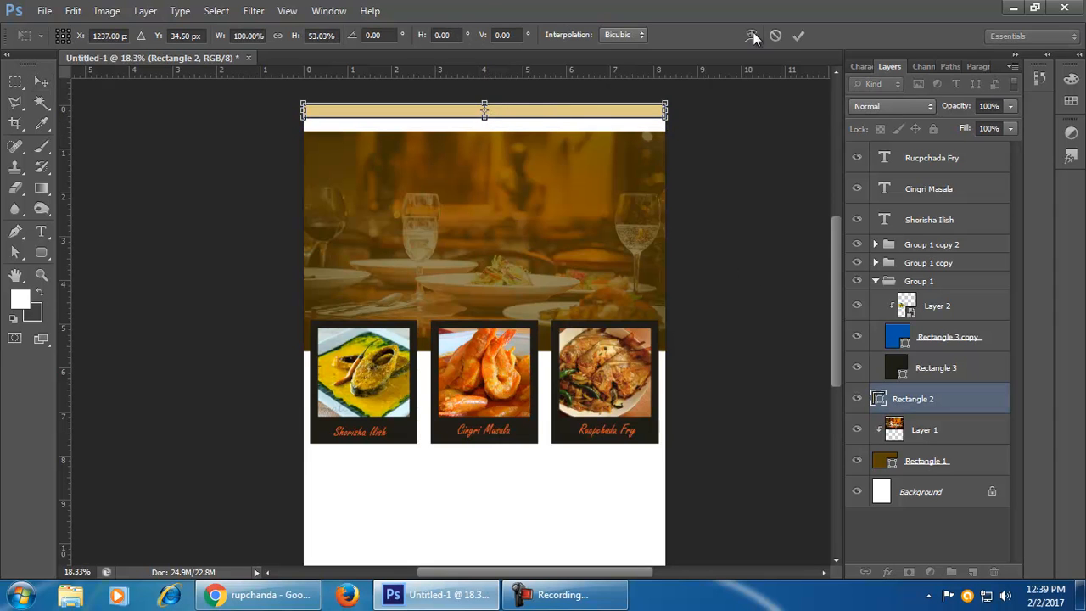
pyautogui.click(799, 37)
# - Try enlarging the restaurant background photo to about 110 percent and shifting it up by about 0.1 in
pyautogui.click(608, 213)
pyautogui.moveTo(670, 376); pyautogui.dragTo(688, 389)
pyautogui.moveTo(627, 290); pyautogui.dragTo(626, 281)
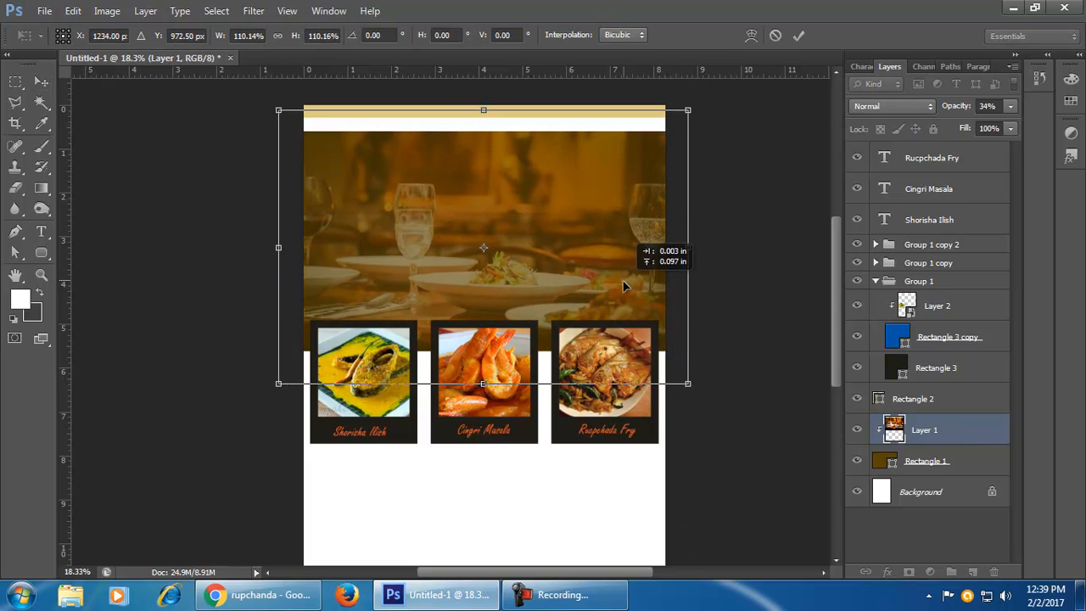
pyautogui.click(775, 35)
pyautogui.click(760, 208)
# - Scale the cream band's height to about 189 percent so its lower edge touches the background photo
pyautogui.click(580, 111)
pyautogui.moveTo(491, 119); pyautogui.dragTo(492, 131)
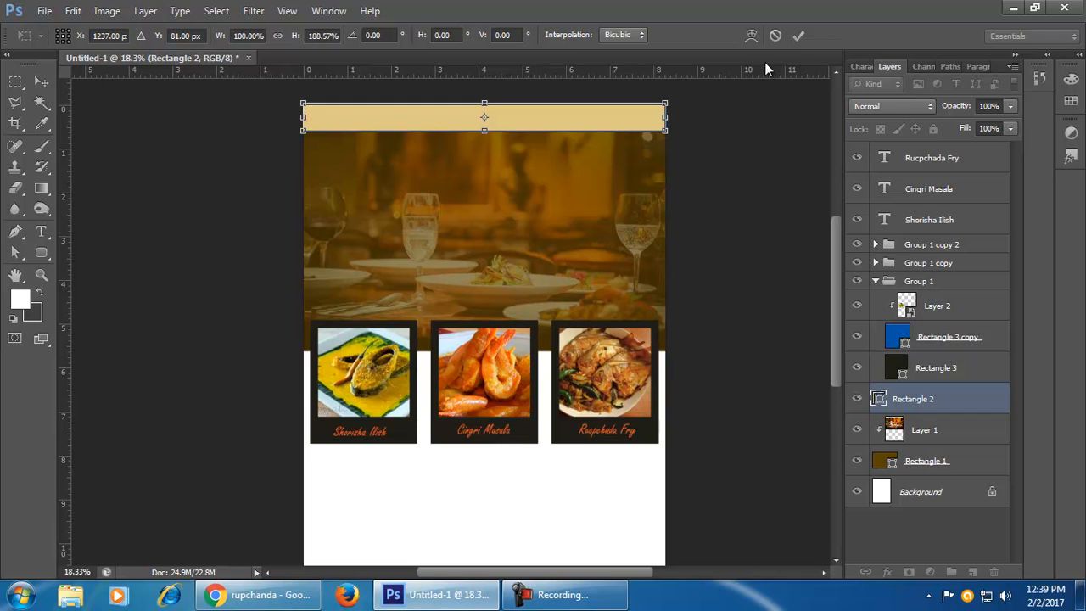
pyautogui.click(799, 35)
pyautogui.click(746, 257)
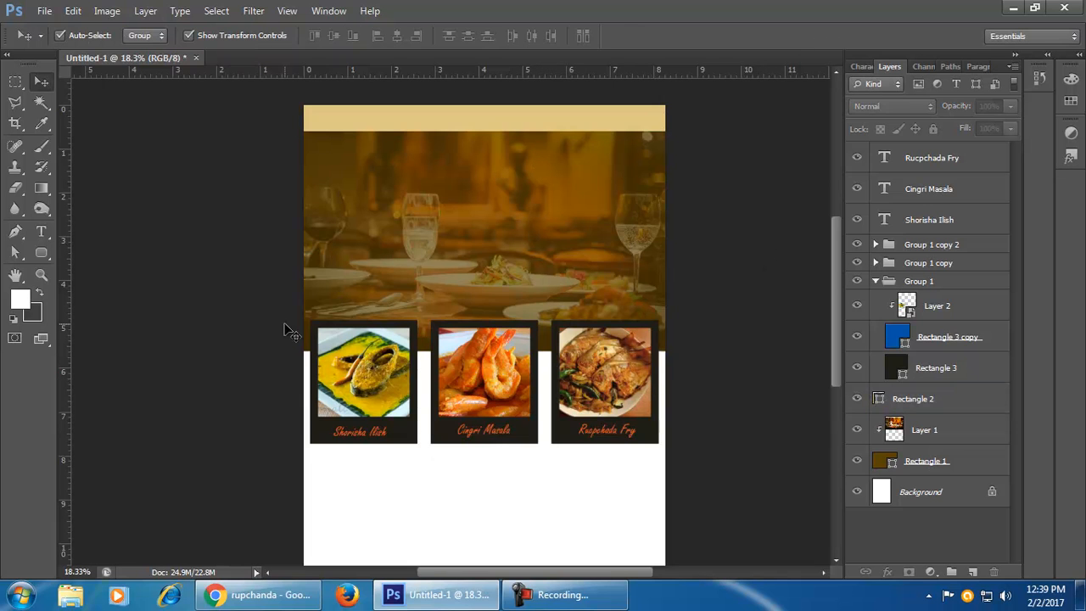
# - Add the title text "S@ifur's Kitchen" in Freestyle Script at 60 pt on the white area below the frames
pyautogui.click(41, 231)
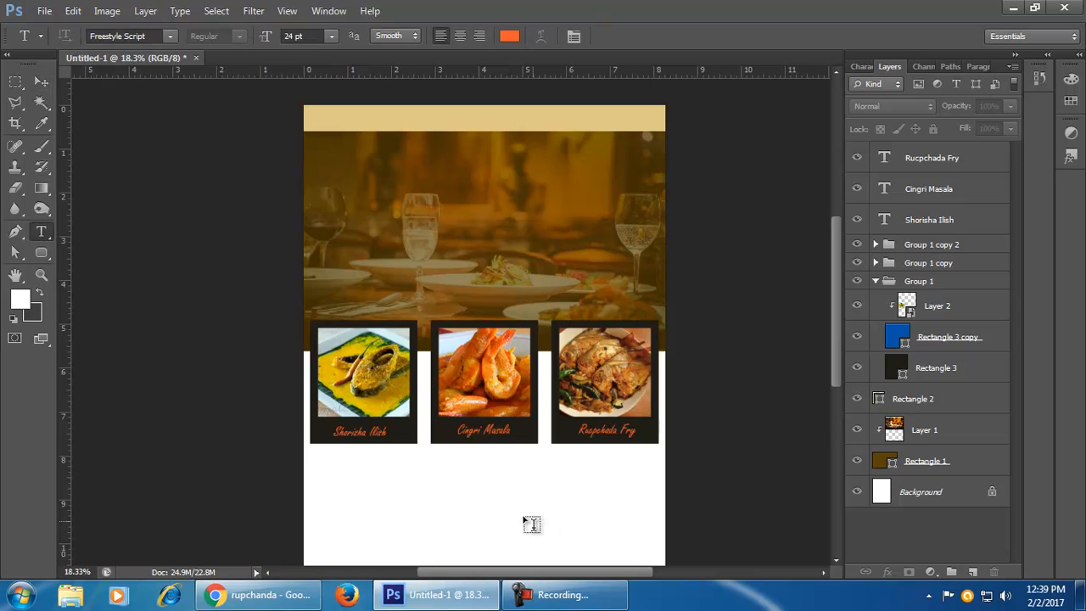
pyautogui.click(432, 506)
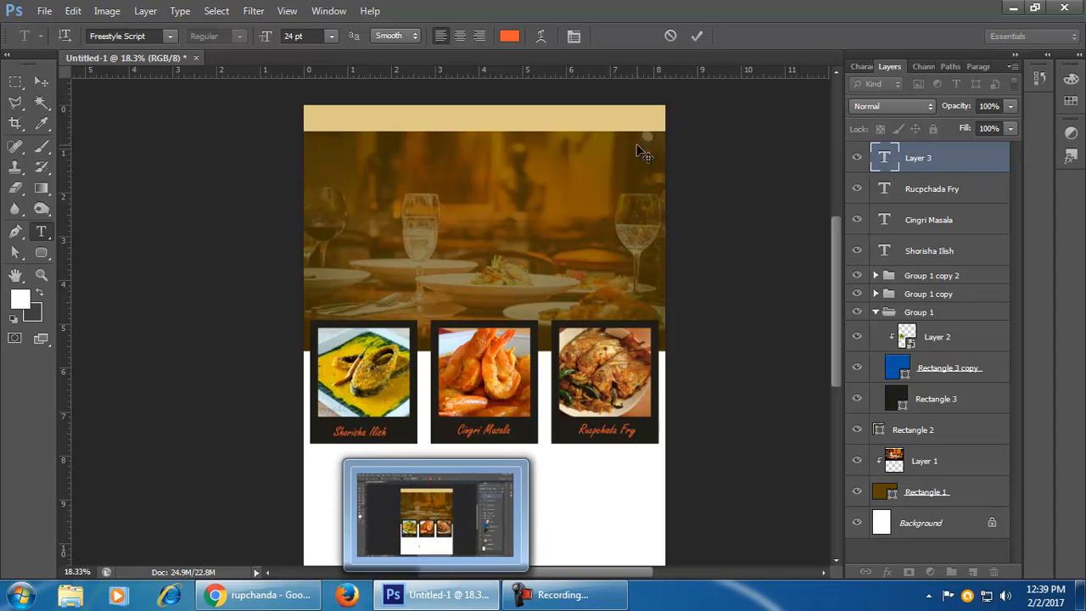
pyautogui.click(332, 36)
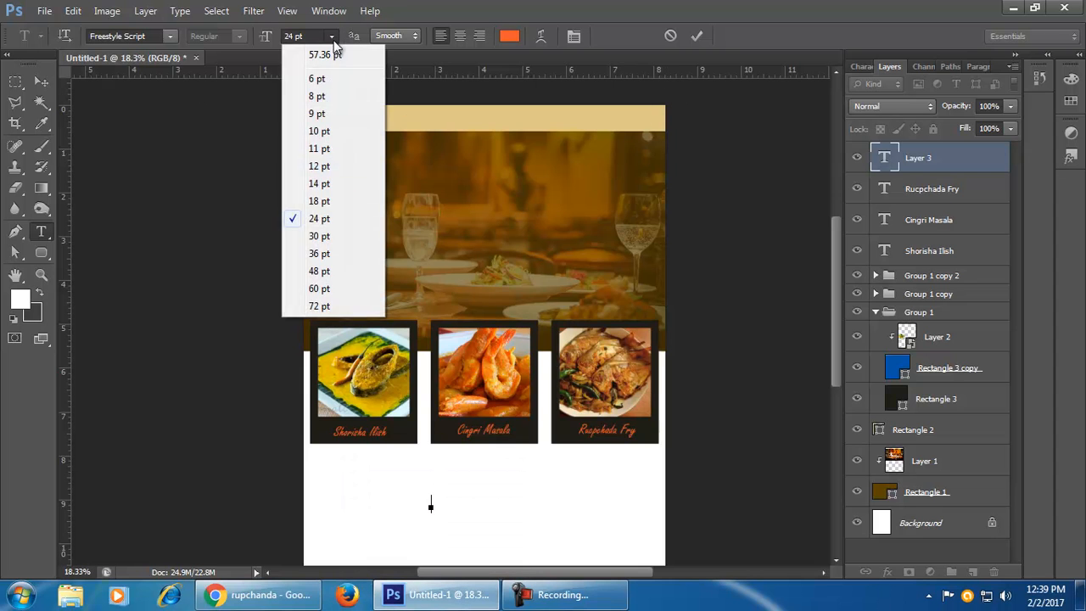
pyautogui.click(343, 289)
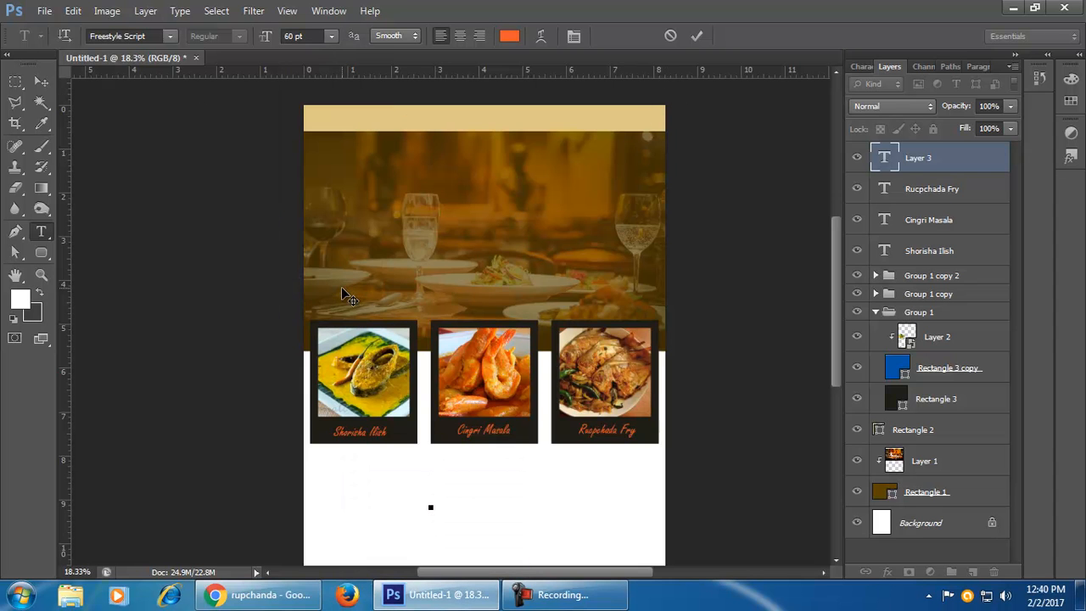
pyautogui.write('S@')
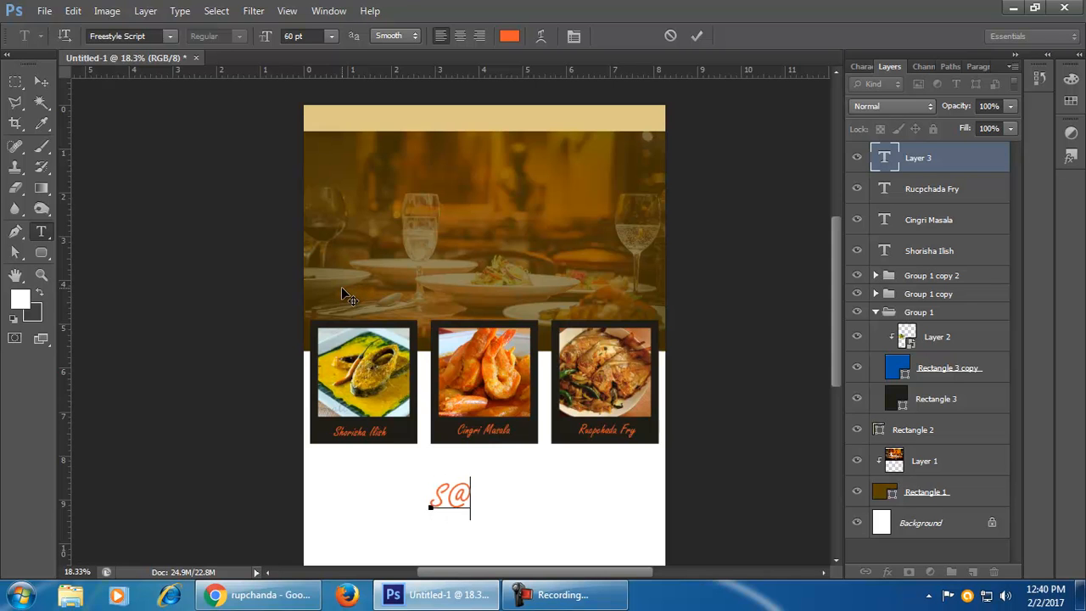
pyautogui.write("ifur's")
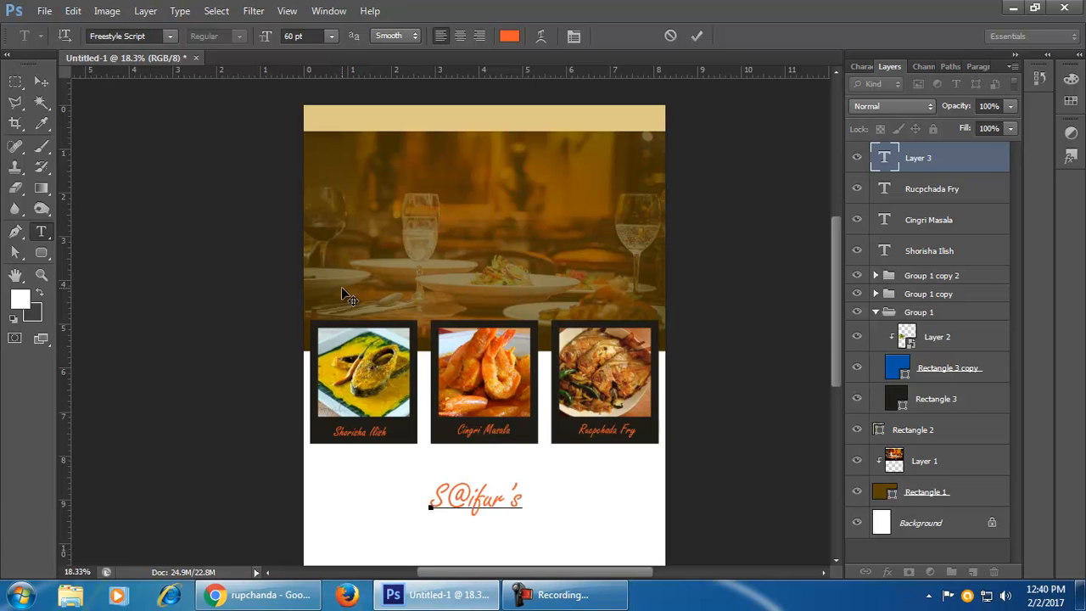
pyautogui.write(' Kitchen')
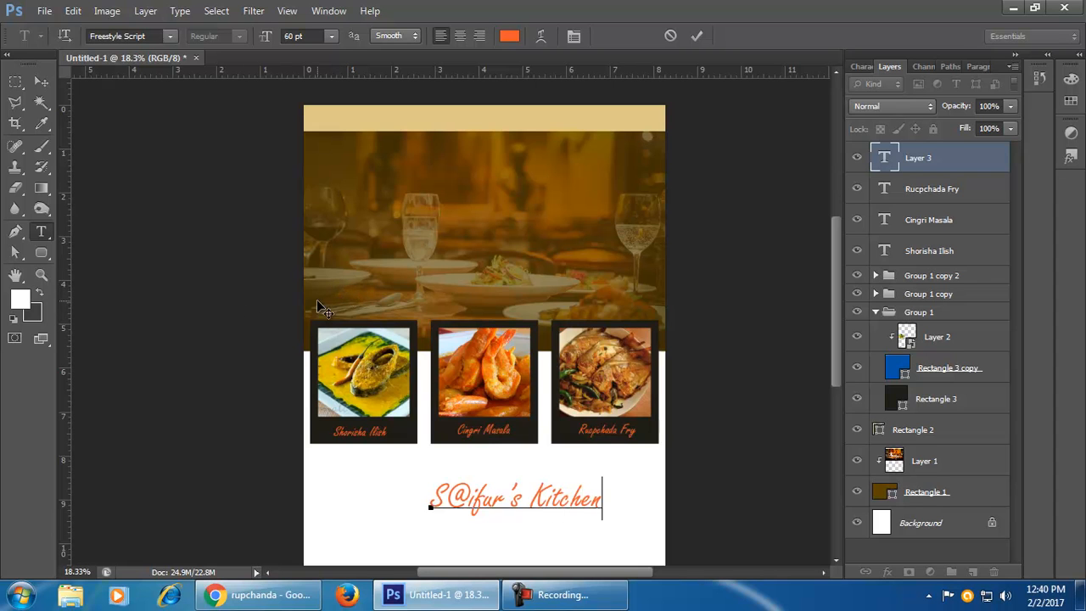
pyautogui.click(41, 81)
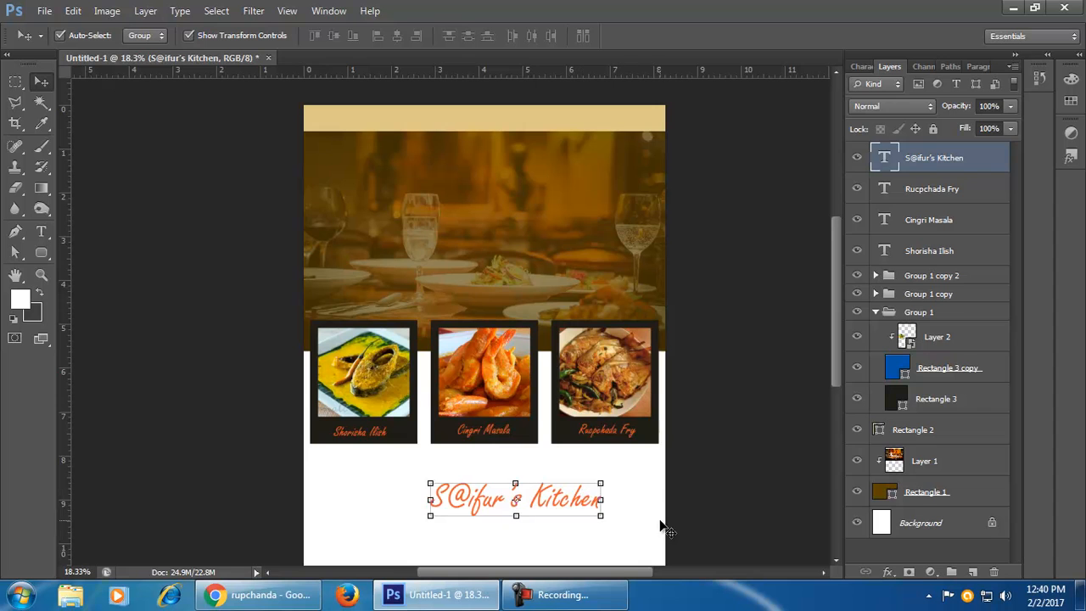
# - Enlarge the "S@ifur's Kitchen" title to about 92 pt and move it onto the upper part of the background photo
pyautogui.click(636, 513)
pyautogui.click(563, 498)
pyautogui.scroll(-2, 737, 513)
pyautogui.moveTo(601, 478); pyautogui.dragTo(643, 509)
pyautogui.click(798, 37)
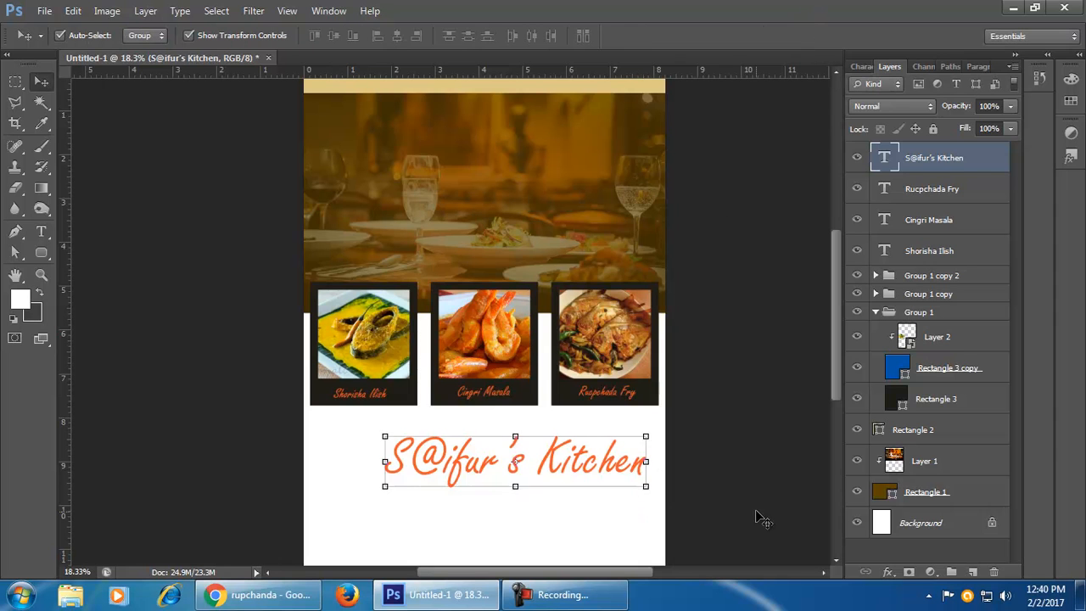
pyautogui.moveTo(594, 473); pyautogui.dragTo(524, 146)
# - Change the "S@ifur's Kitchen" title's text colour to white (ffffff)
pyautogui.doubleClick(888, 157)
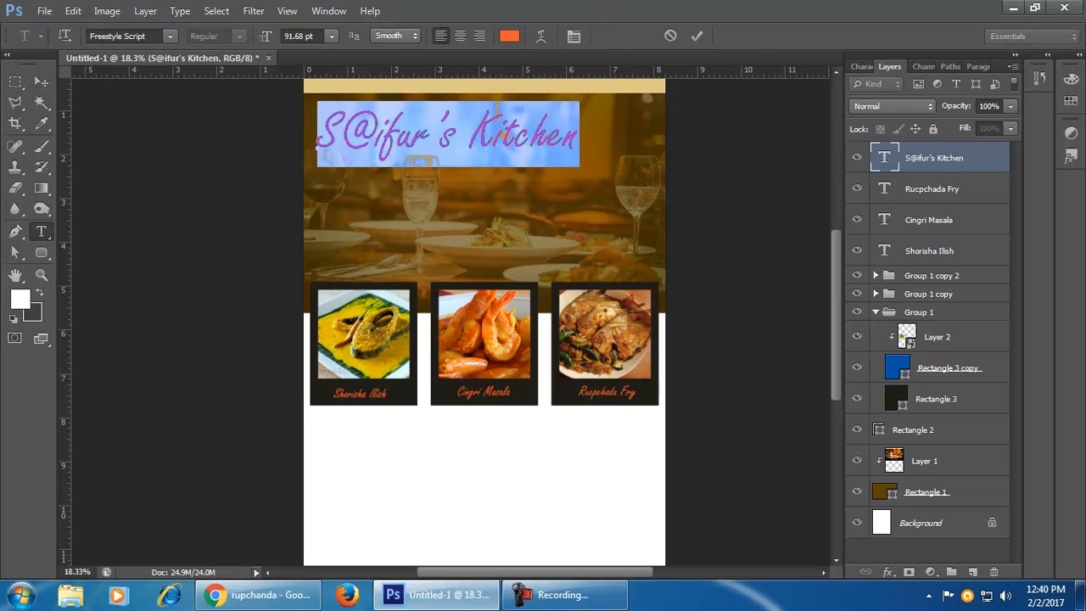
pyautogui.click(509, 36)
pyautogui.moveTo(705, 374); pyautogui.dragTo(647, 318)
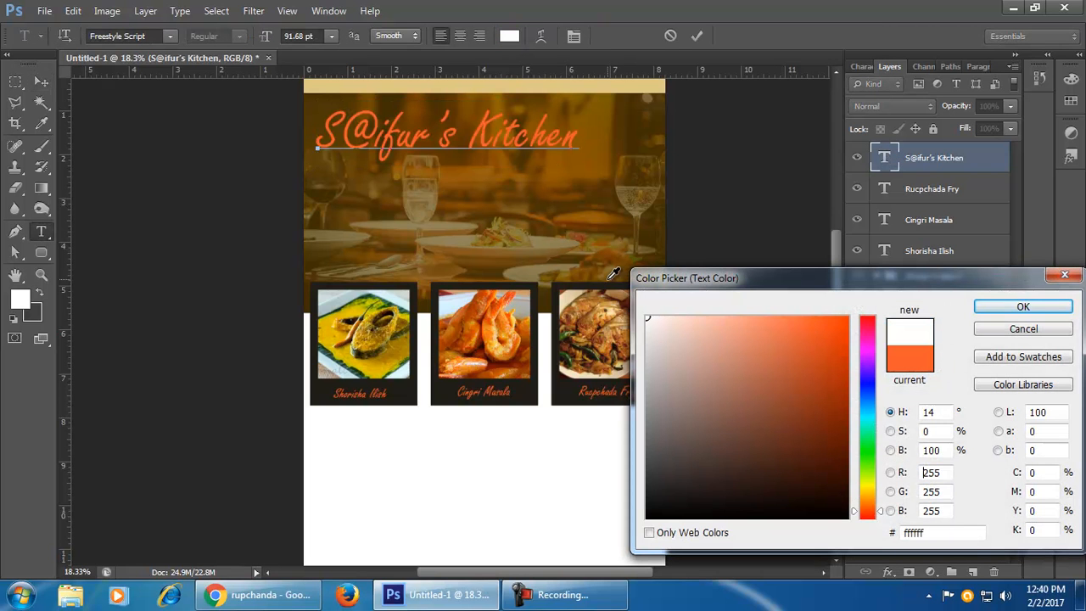
pyautogui.click(1057, 309)
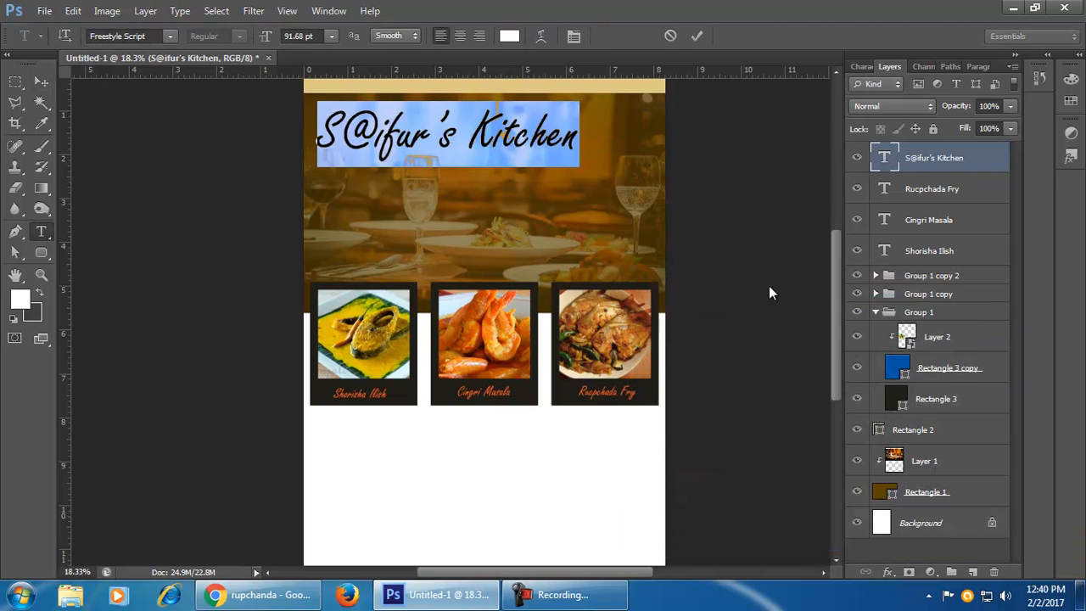
pyautogui.click(696, 35)
pyautogui.press('v')
pyautogui.click(774, 295)
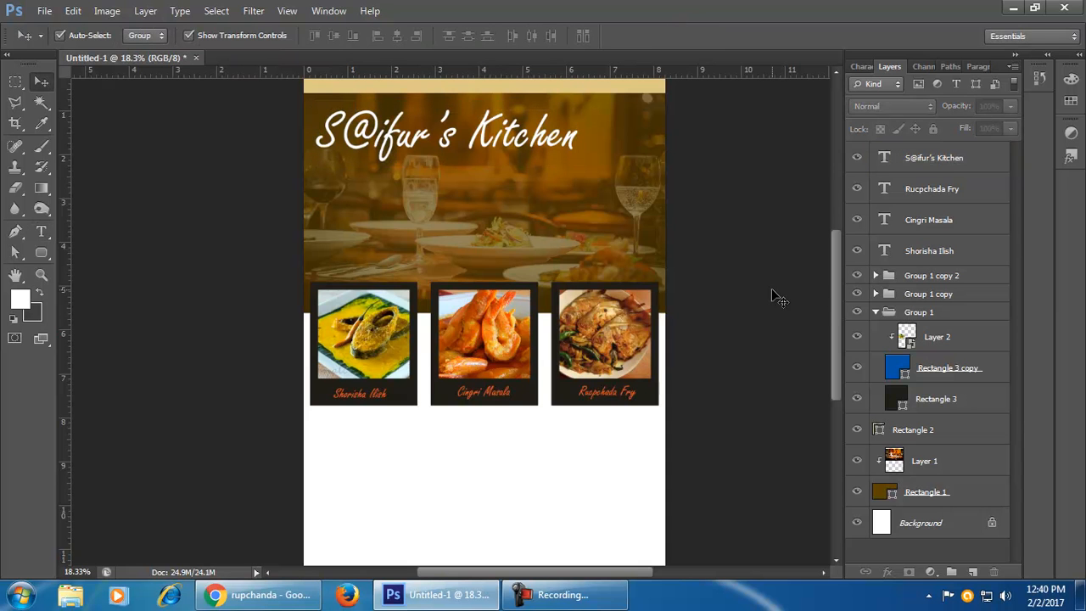
# - Move the "S@ifur's Kitchen" title slightly up and to the left on the background photo
pyautogui.click(526, 138)
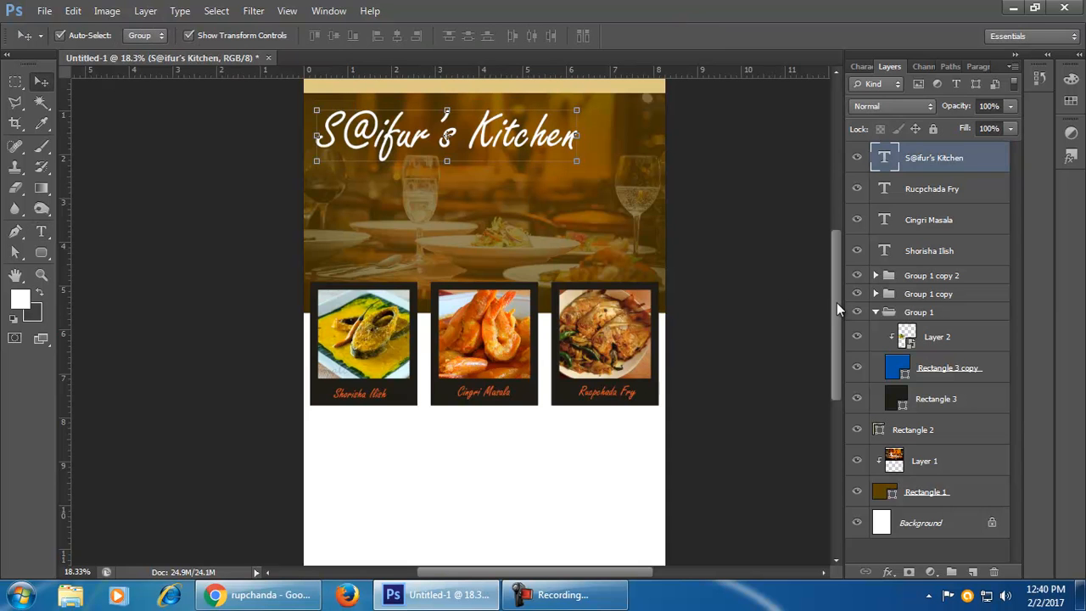
pyautogui.scroll(2, 431, 195)
pyautogui.moveTo(525, 225); pyautogui.dragTo(521, 192)
pyautogui.click(779, 404)
pyautogui.scroll(-5, 735, 417)
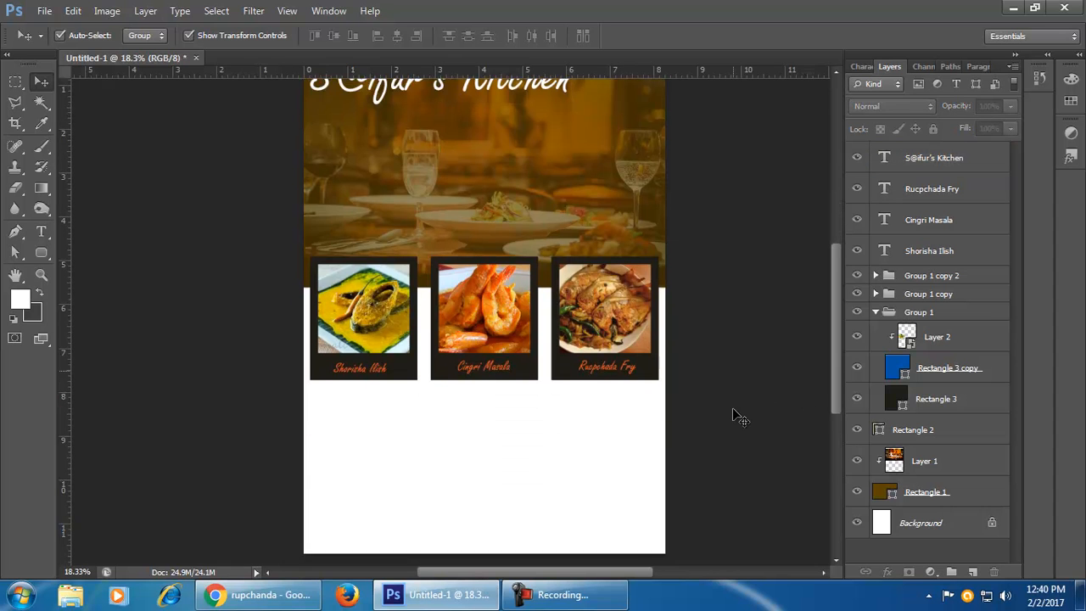
pyautogui.click(649, 361)
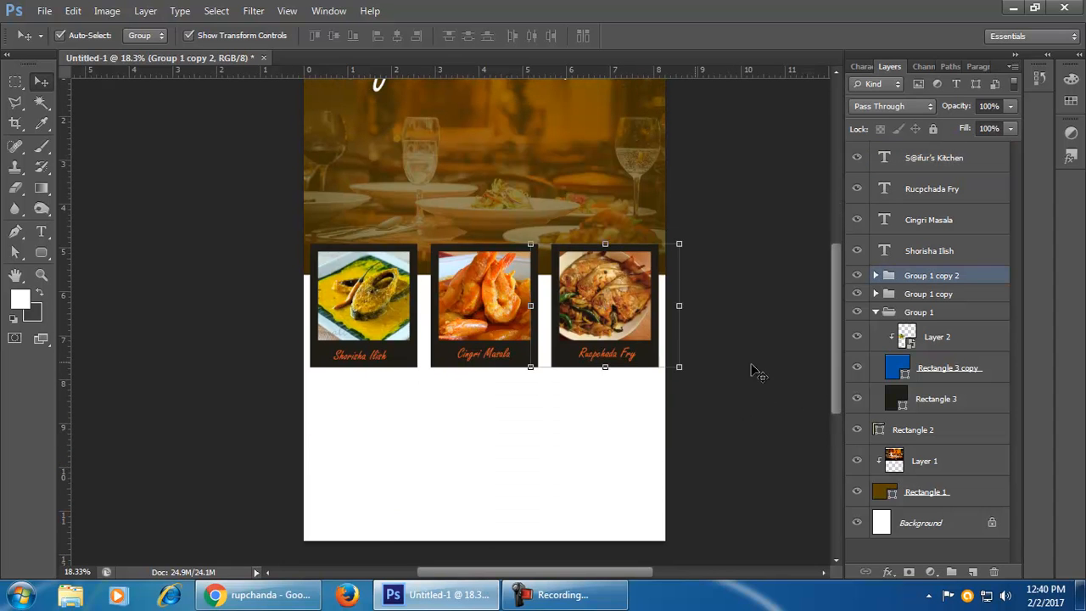
pyautogui.click(989, 106)
pyautogui.write('50')
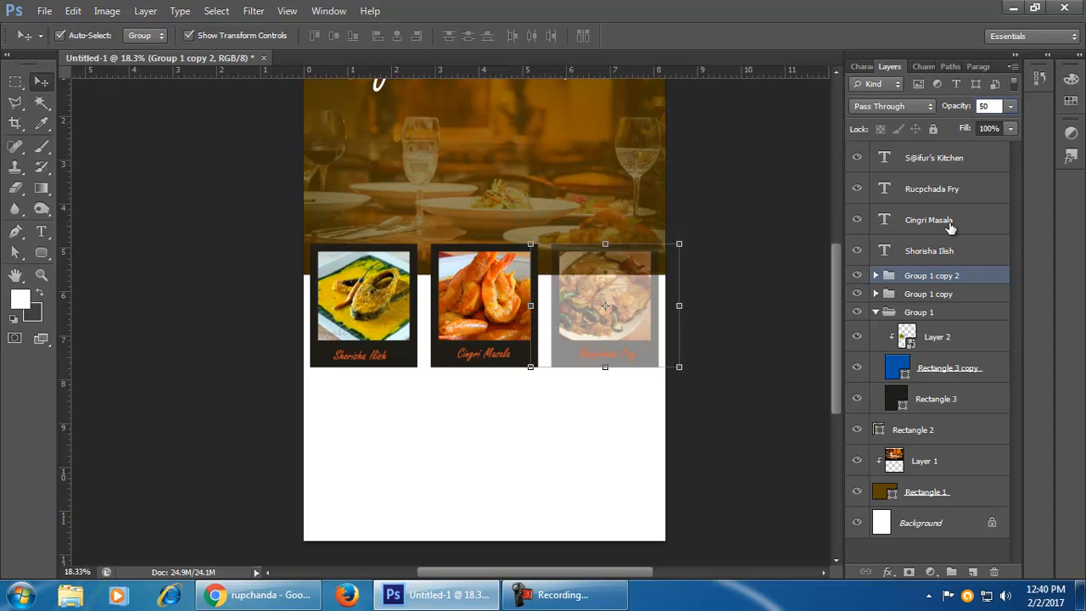
pyautogui.press('Escape')
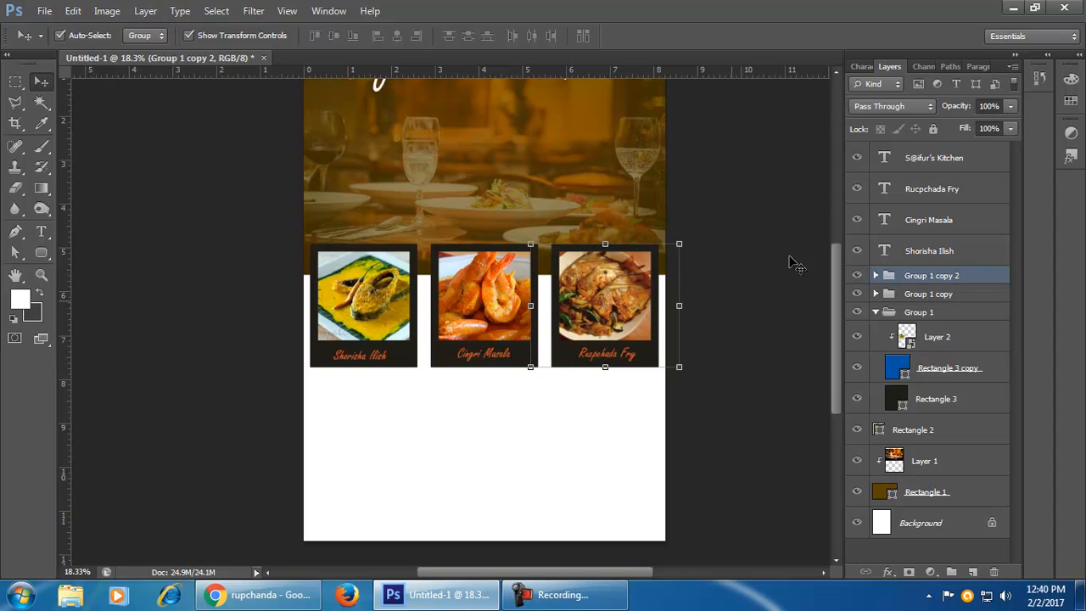
# - Try 50 percent opacity on only the dark frame rectangle behind the third dish photo, inside its group
pyautogui.click(876, 276)
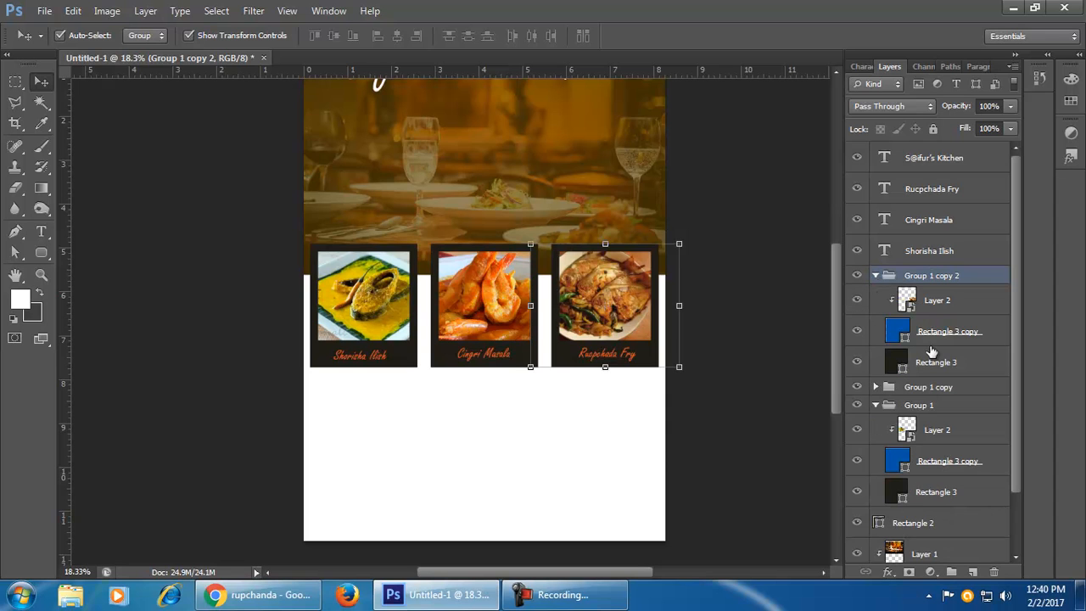
pyautogui.click(955, 364)
pyautogui.click(998, 105)
pyautogui.write('50')
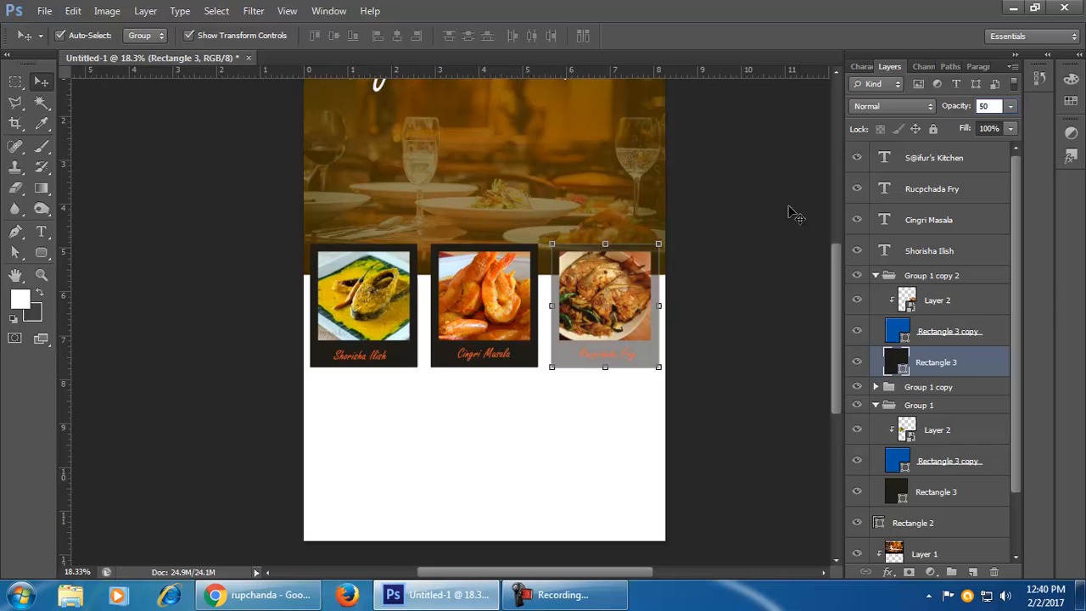
pyautogui.click(739, 480)
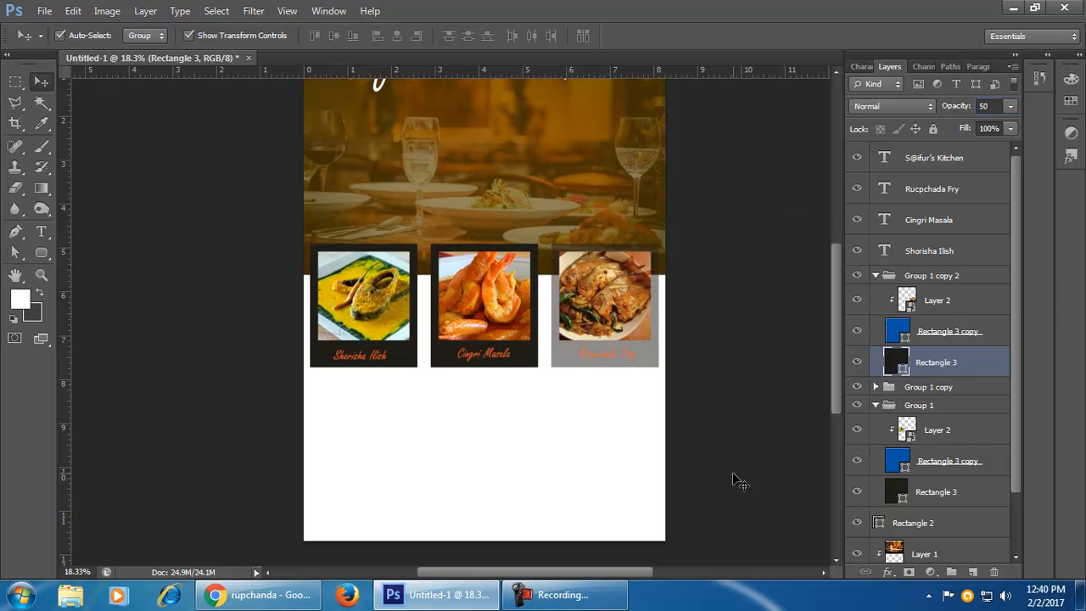
# - Undo the opacity change on the third dish's dark frame rectangle
pyautogui.hotkey('ctrl', 'alt', 'z')
pyautogui.hotkey('ctrl', 'alt', 'z')
pyautogui.hotkey('ctrl', 'alt', 'z')
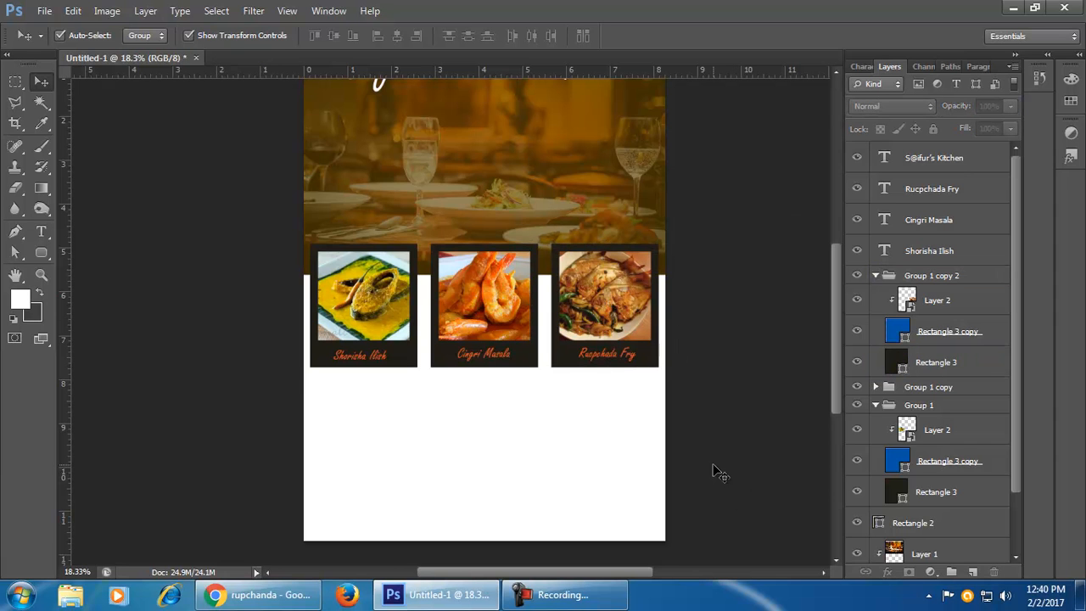
# - Draw a full-width rectangle of about 2491 by 448 px on the white area below the dish frames
pyautogui.scroll(3, 617, 416)
pyautogui.scroll(-2, 620, 418)
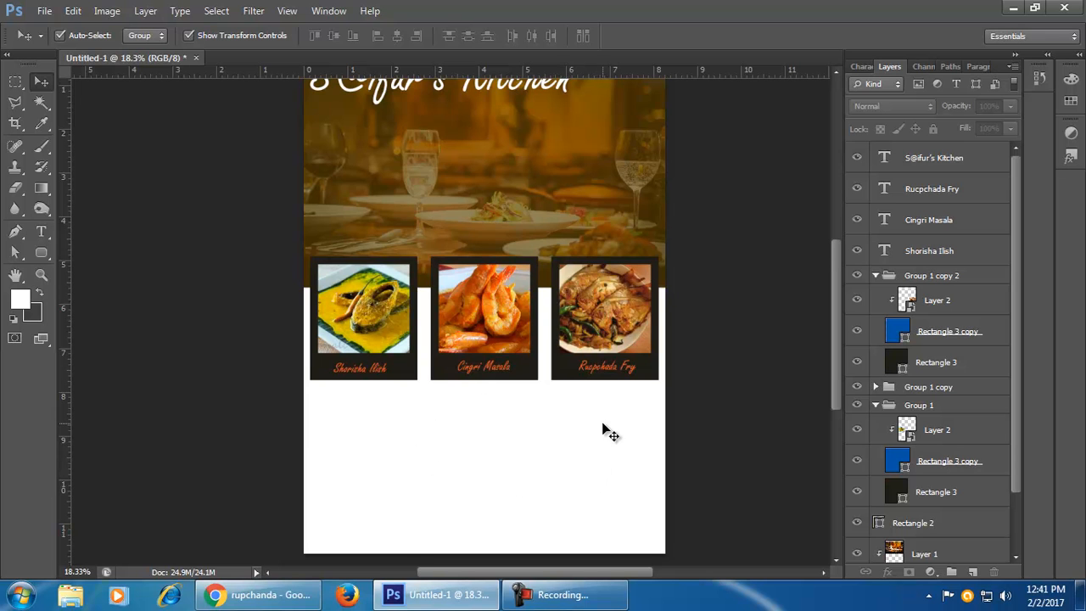
pyautogui.scroll(-1, 568, 391)
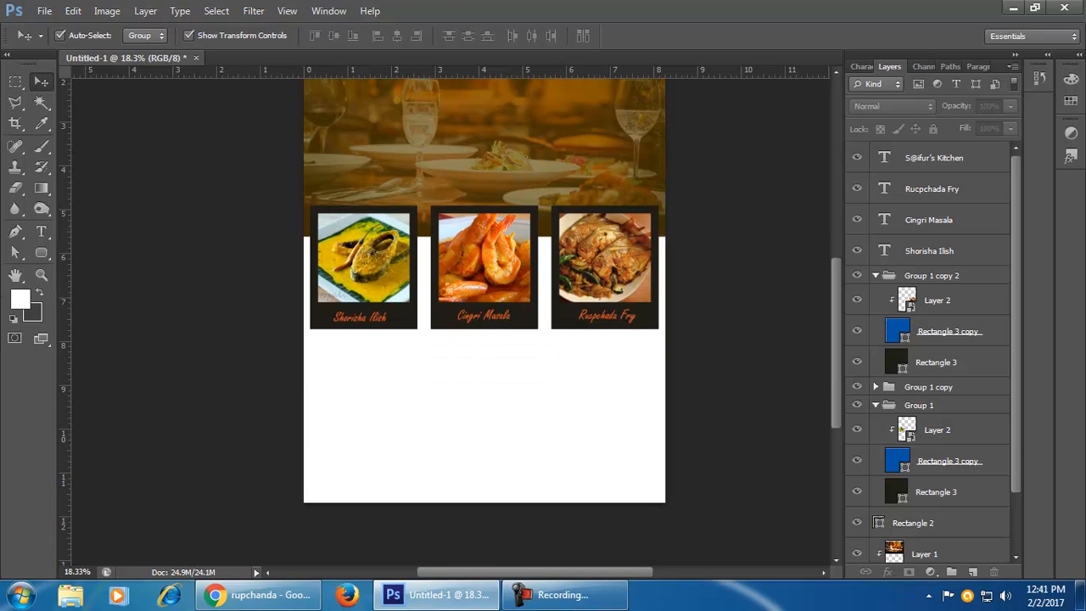
pyautogui.moveTo(41, 252); pyautogui.dragTo(98, 253)
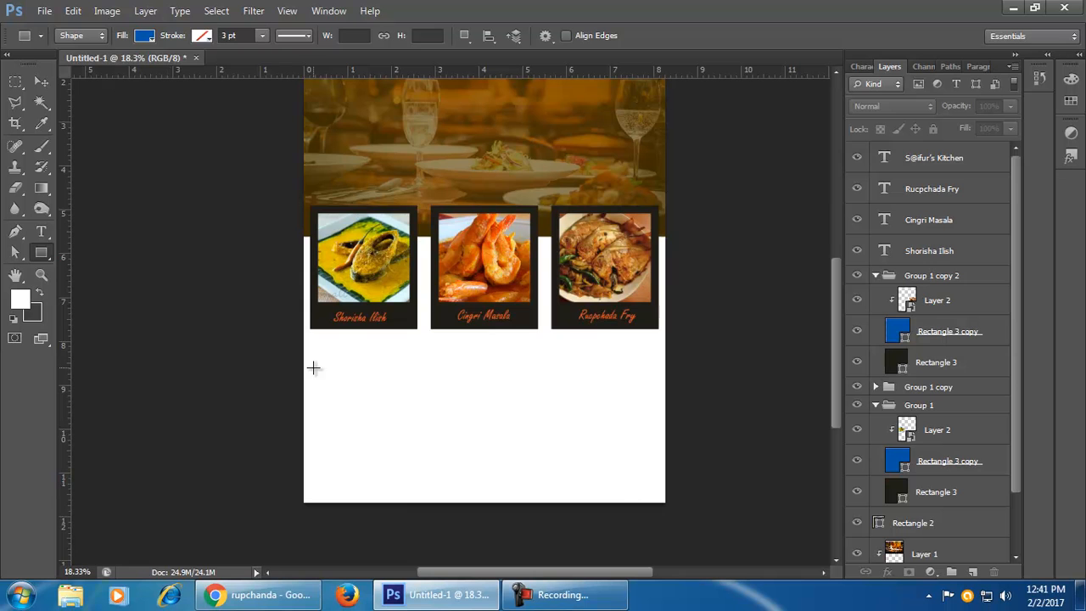
pyautogui.moveTo(303, 366); pyautogui.dragTo(667, 430)
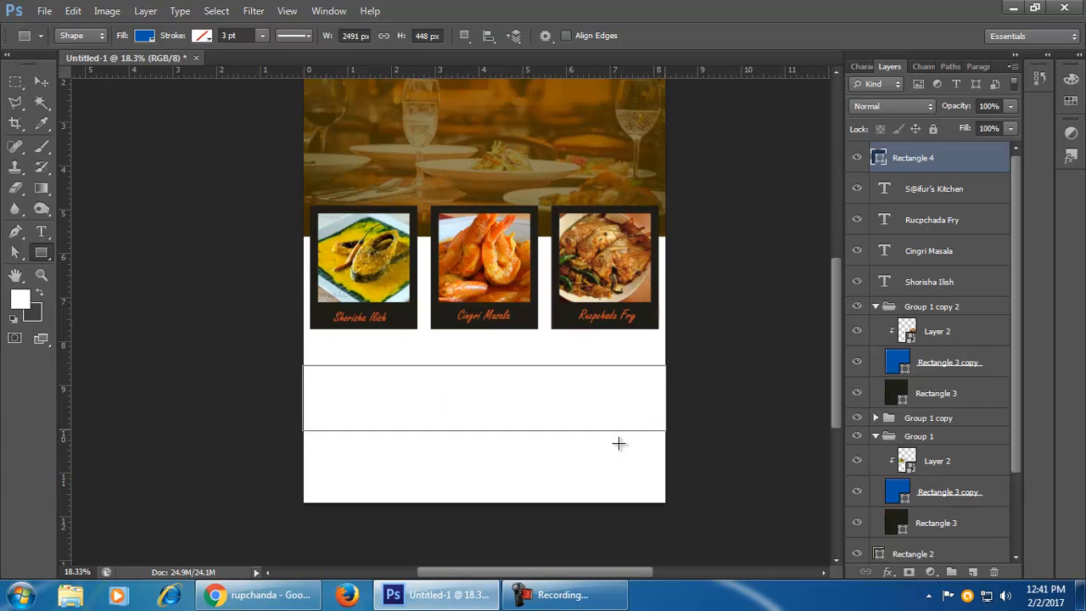
pyautogui.click(41, 81)
pyautogui.click(157, 277)
# - Recolour the new full-width rectangle to the dark tone 1f1d17 sampled from the dish frames
pyautogui.click(587, 413)
pyautogui.doubleClick(879, 157)
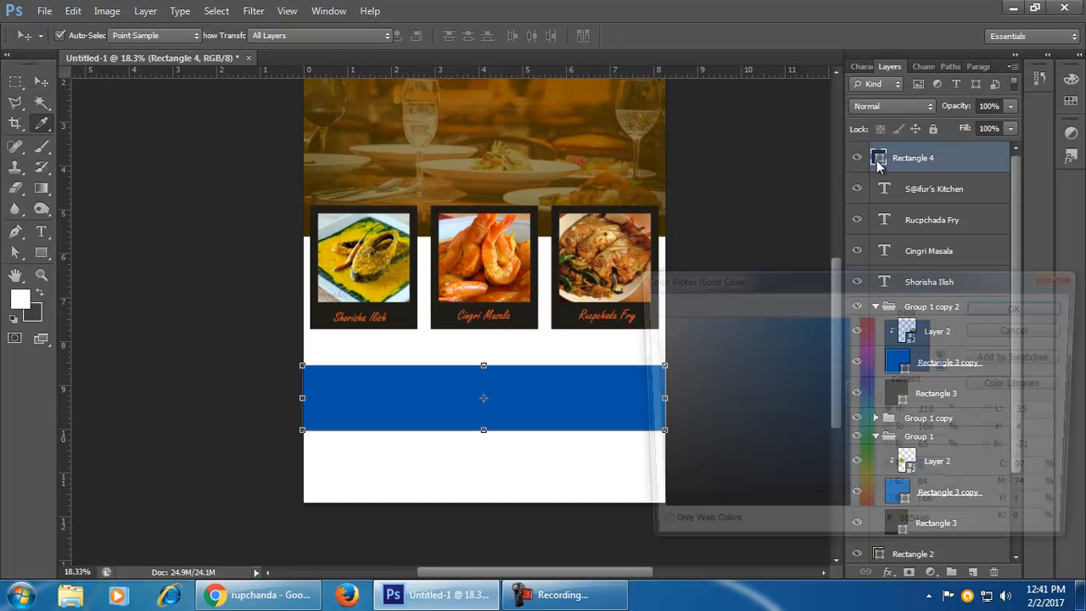
pyautogui.click(533, 316)
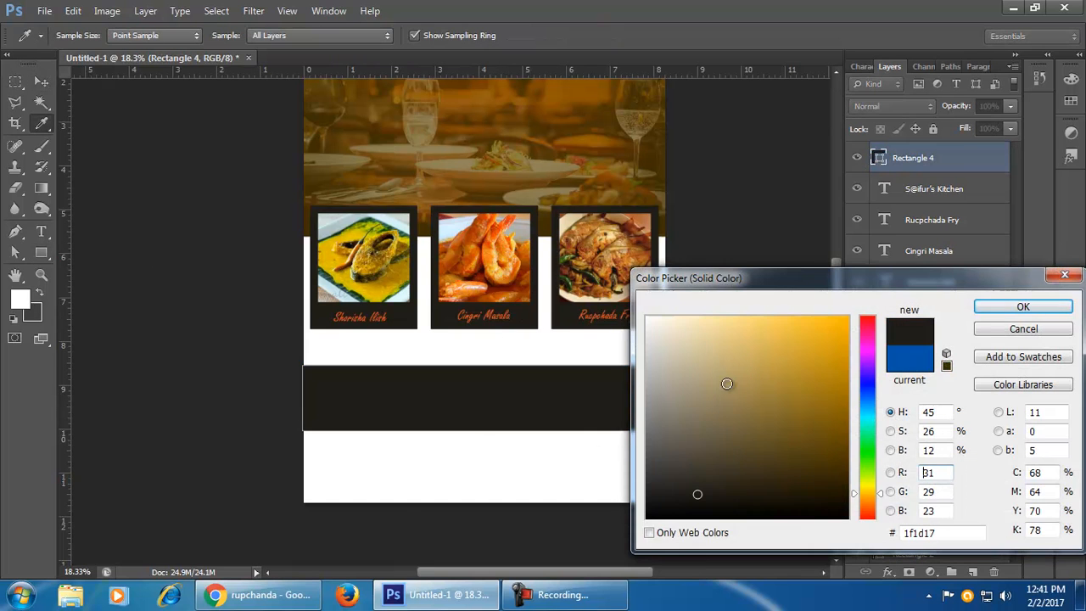
pyautogui.click(1024, 306)
pyautogui.click(149, 242)
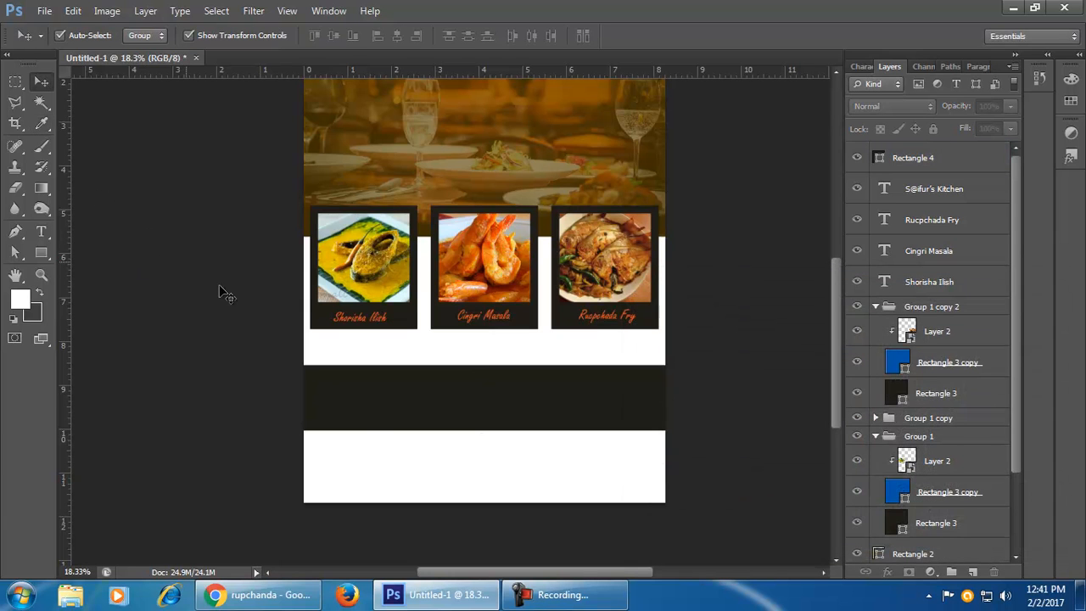
# - Review the flyer layout from the title down to the white area below the dark bar
pyautogui.scroll(2, 371, 420)
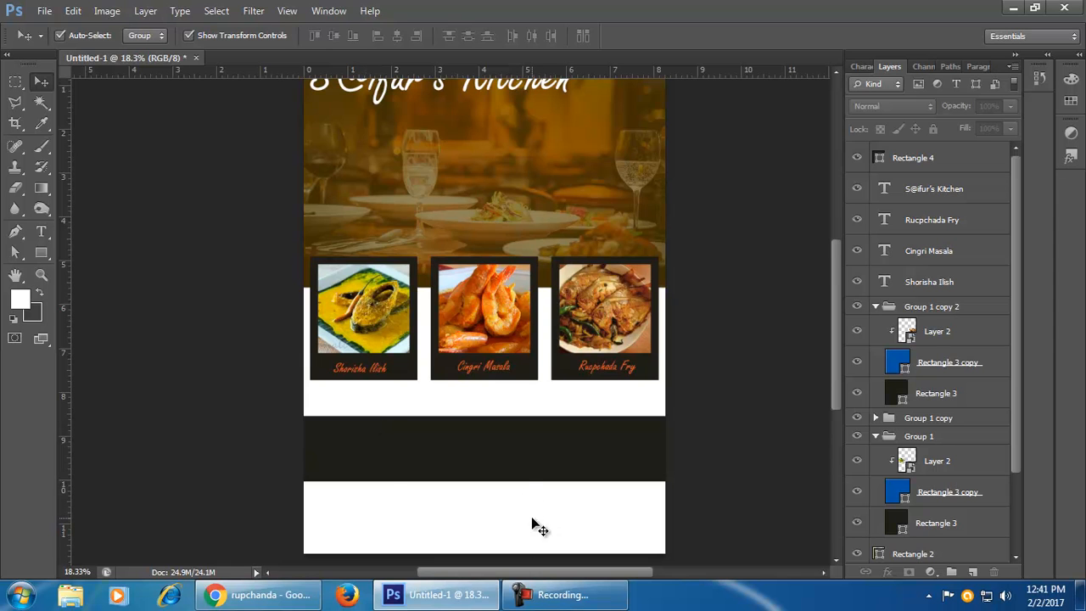
pyautogui.scroll(-2, 718, 432)
pyautogui.scroll(-1, 718, 433)
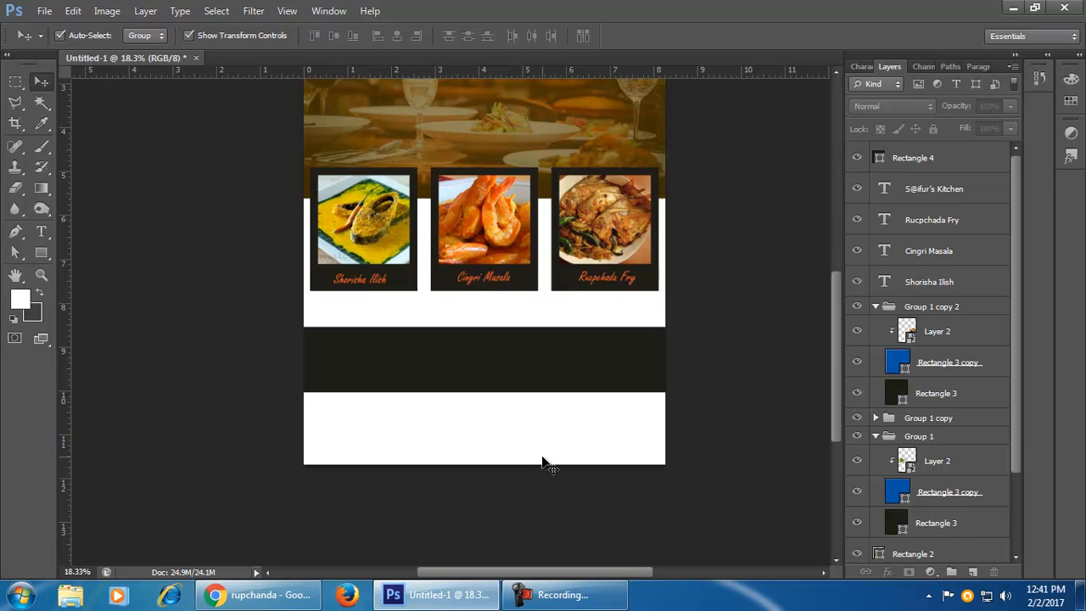
pyautogui.scroll(4, 607, 422)
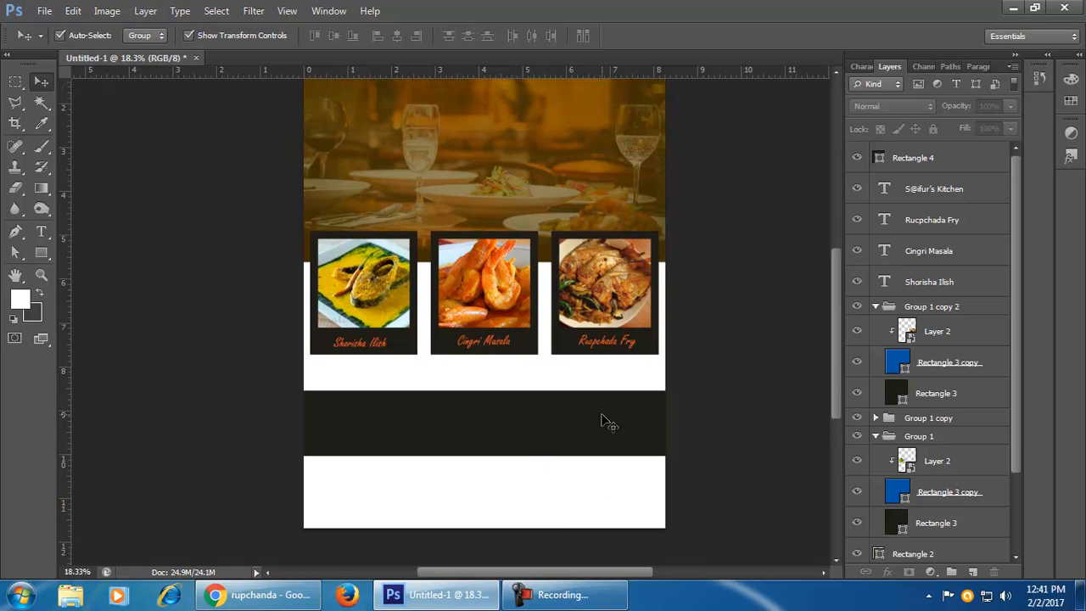
pyautogui.scroll(-2, 607, 424)
pyautogui.scroll(1, 586, 443)
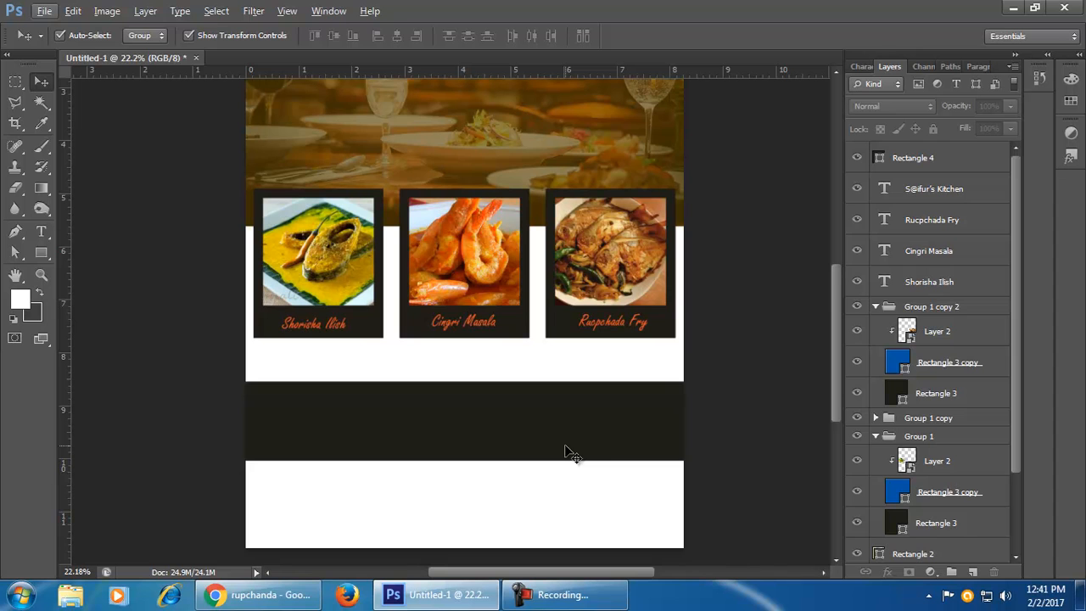
pyautogui.scroll(5, 361, 352)
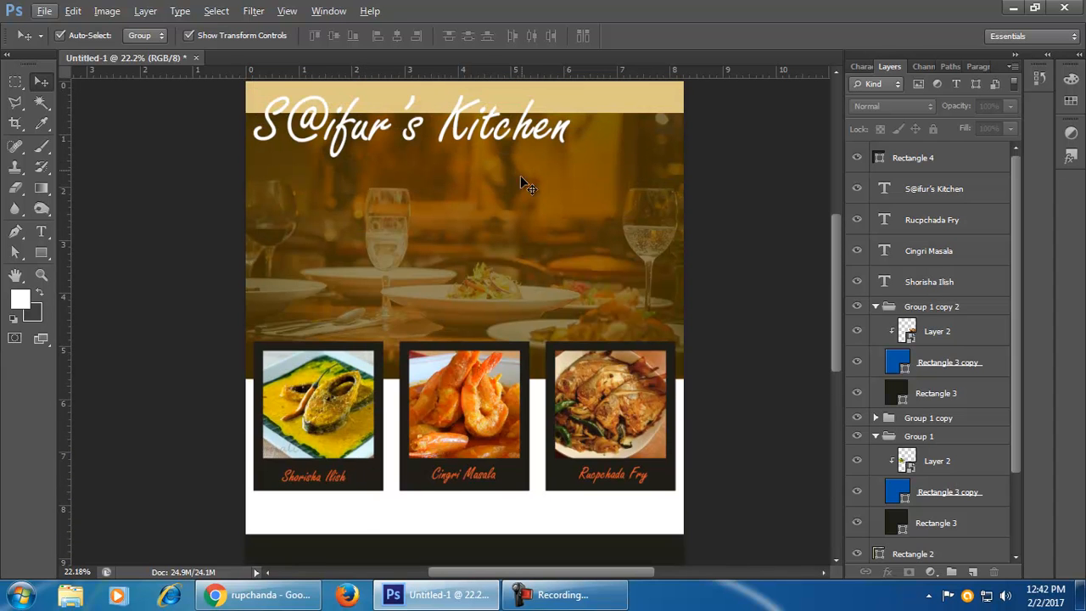
pyautogui.scroll(-6, 729, 381)
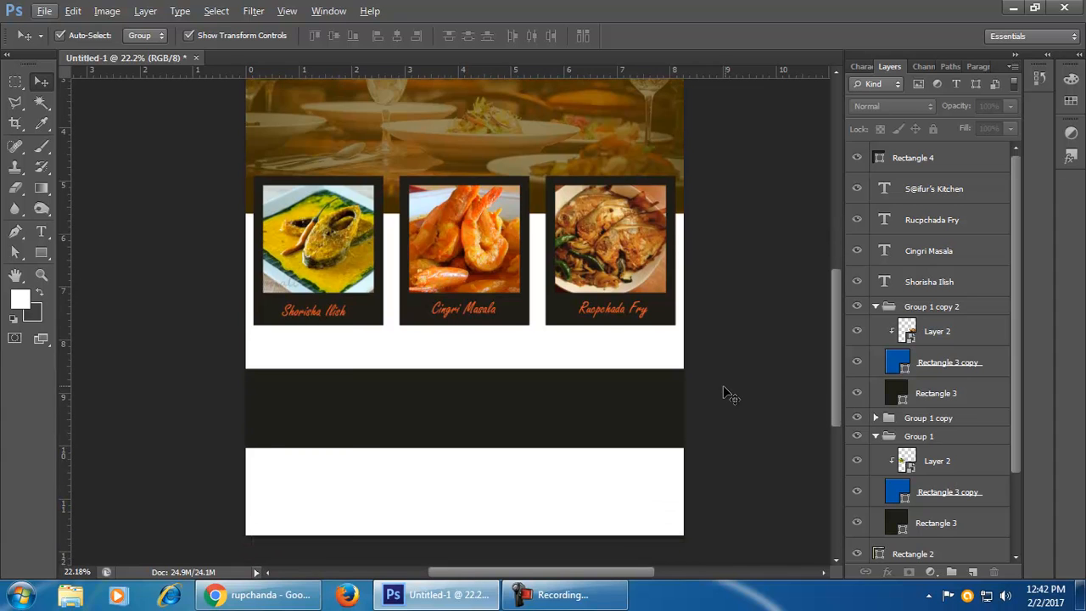
pyautogui.scroll(-2, 729, 395)
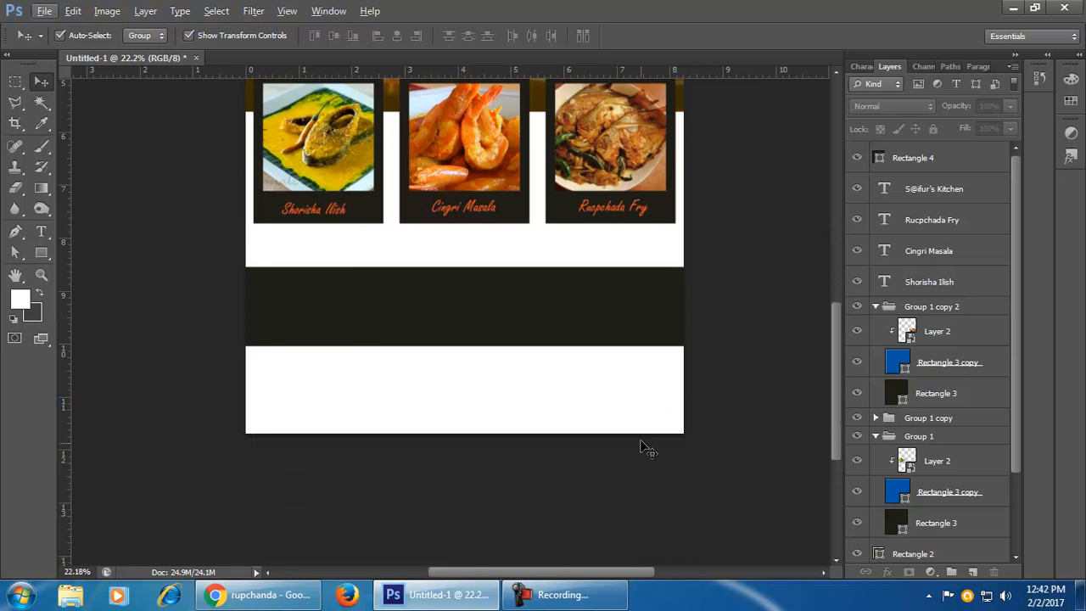
# - Shorten the dark bar from its right end to about 84 percent of its width
pyautogui.click(585, 333)
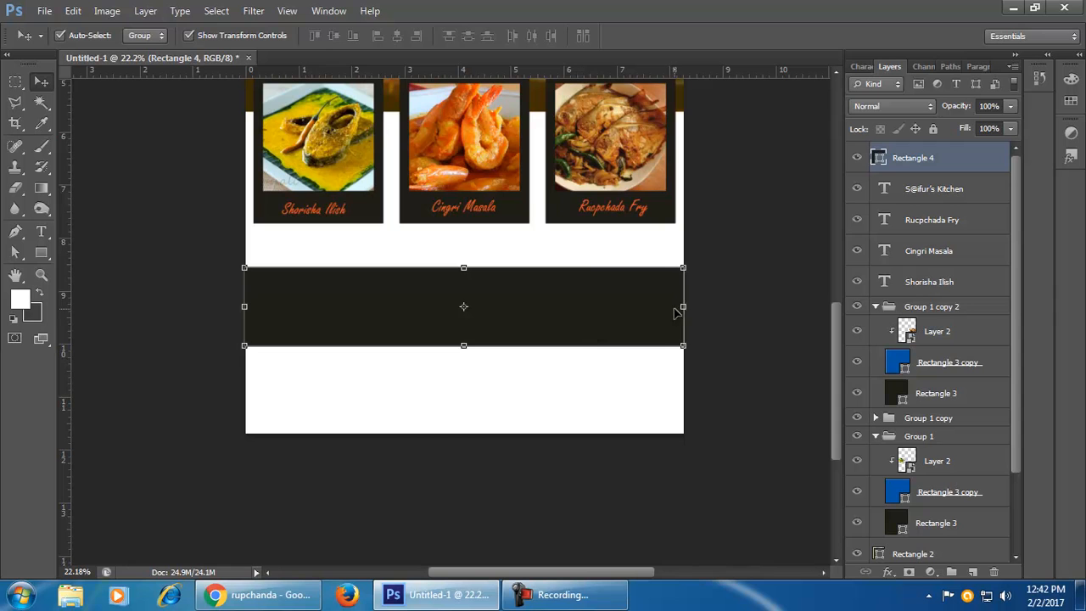
pyautogui.moveTo(681, 307); pyautogui.dragTo(612, 306)
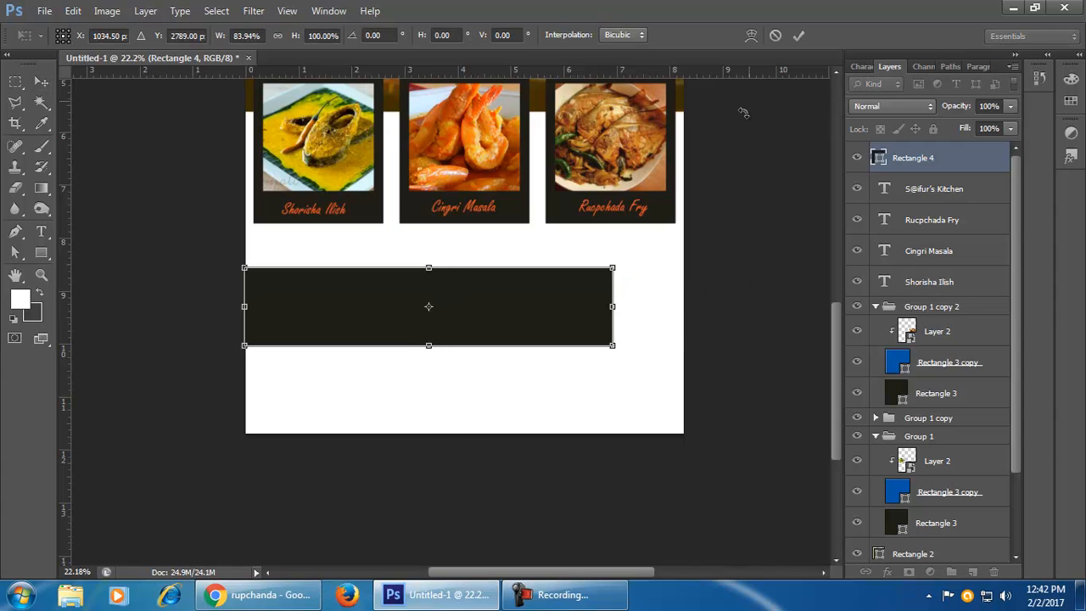
pyautogui.click(797, 35)
pyautogui.click(776, 376)
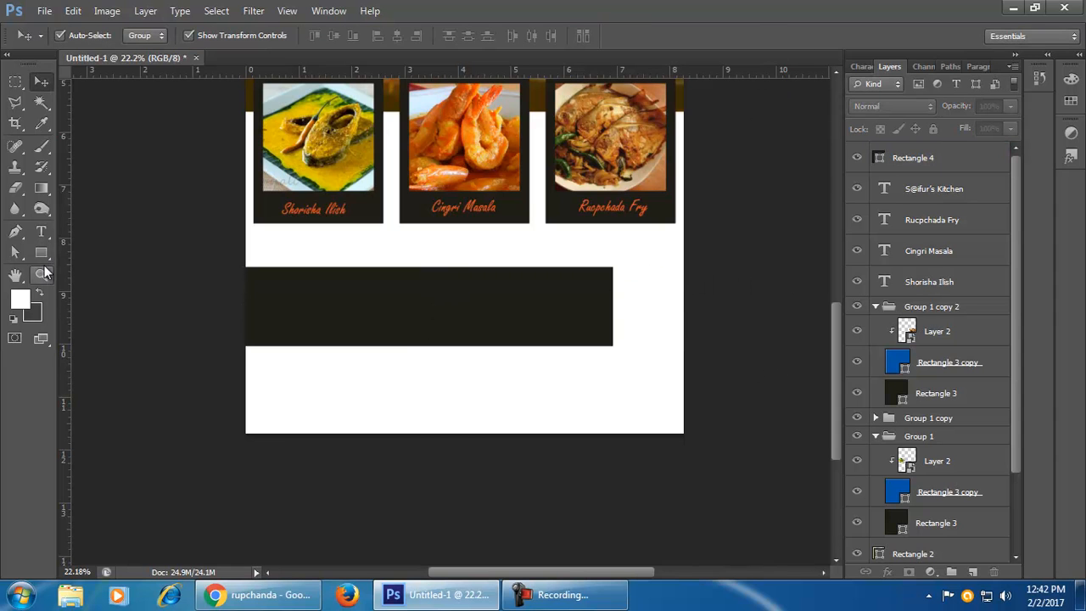
# - Slant the dark bar's right end by moving only its lower-right corner point inward along the bottom edge
pyautogui.click(16, 253)
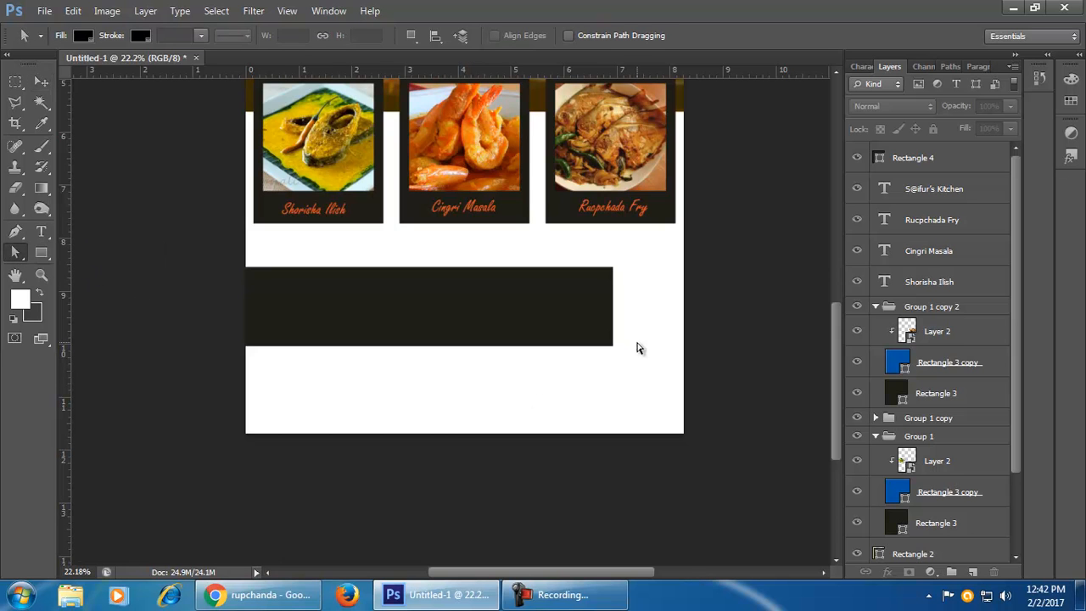
pyautogui.click(599, 361)
pyautogui.click(536, 239)
pyautogui.click(607, 346)
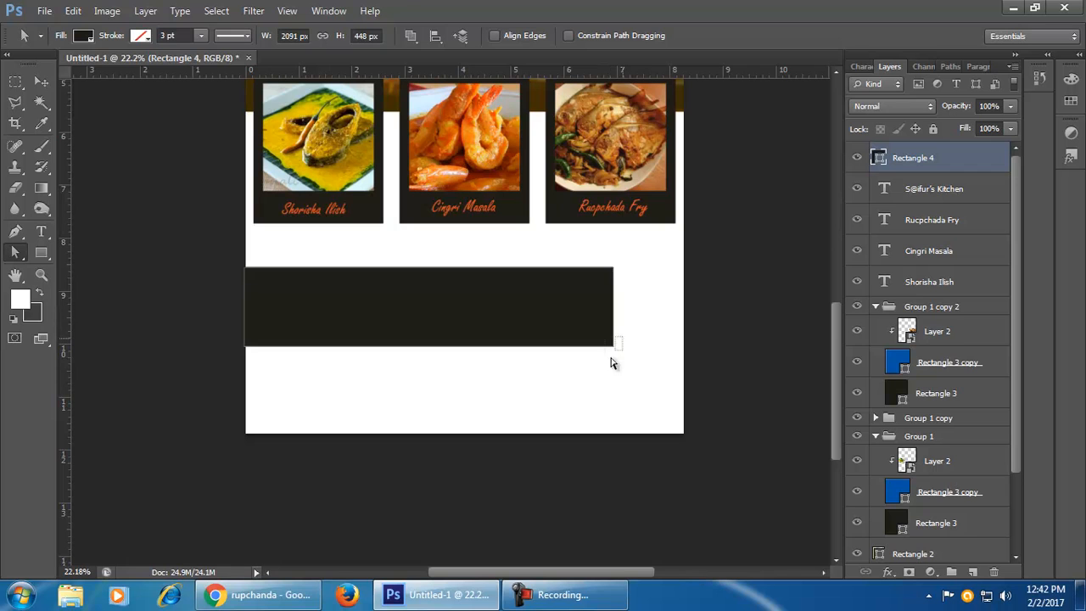
pyautogui.moveTo(614, 350); pyautogui.dragTo(569, 348)
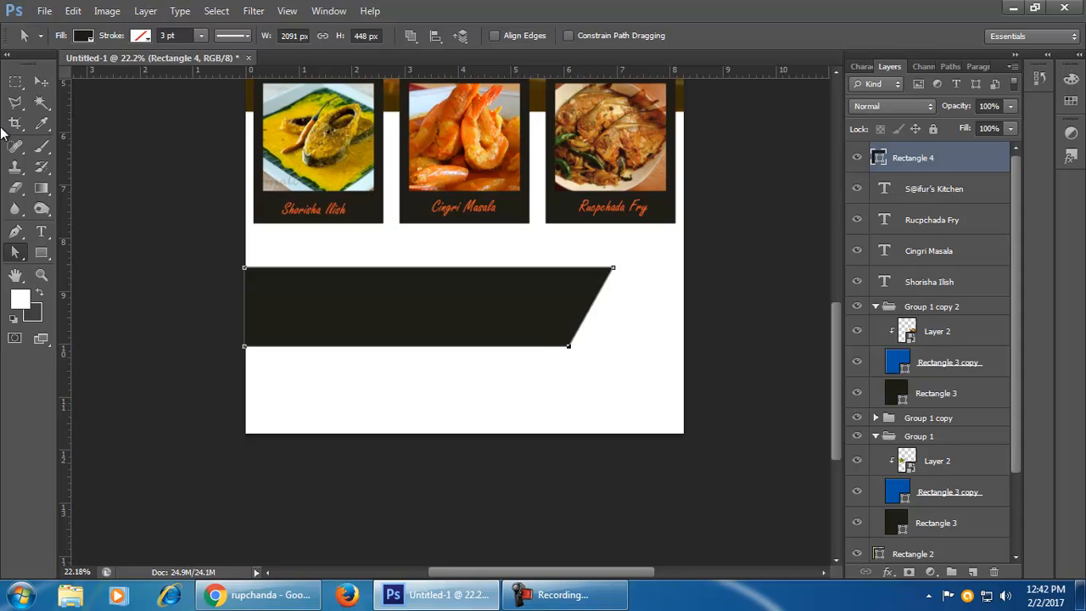
pyautogui.click(41, 80)
pyautogui.click(143, 308)
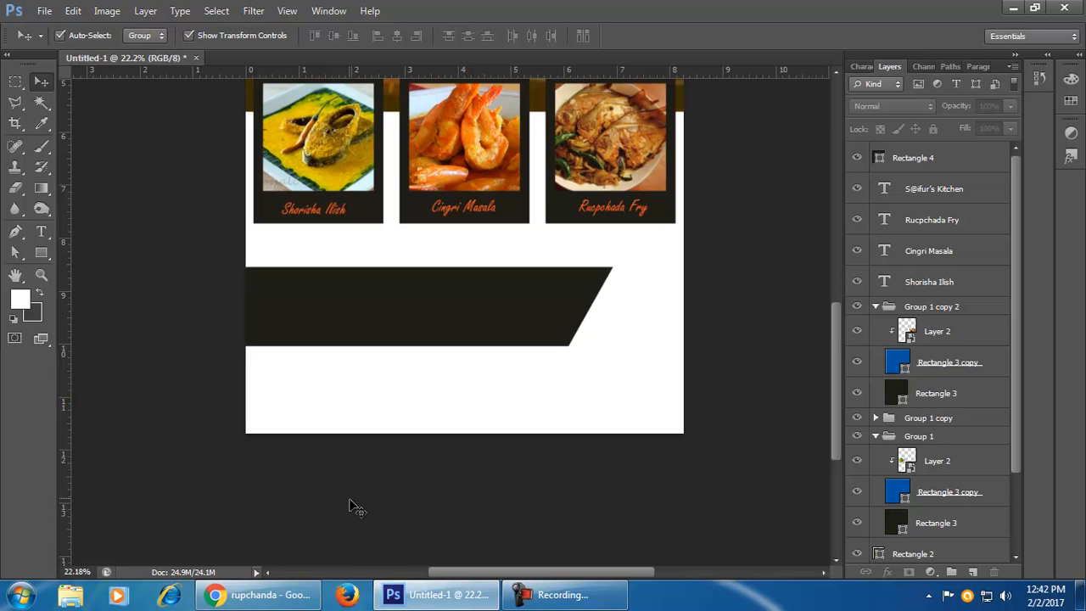
# - Switch to Chrome and search Google for "demo text"
pyautogui.click(259, 595)
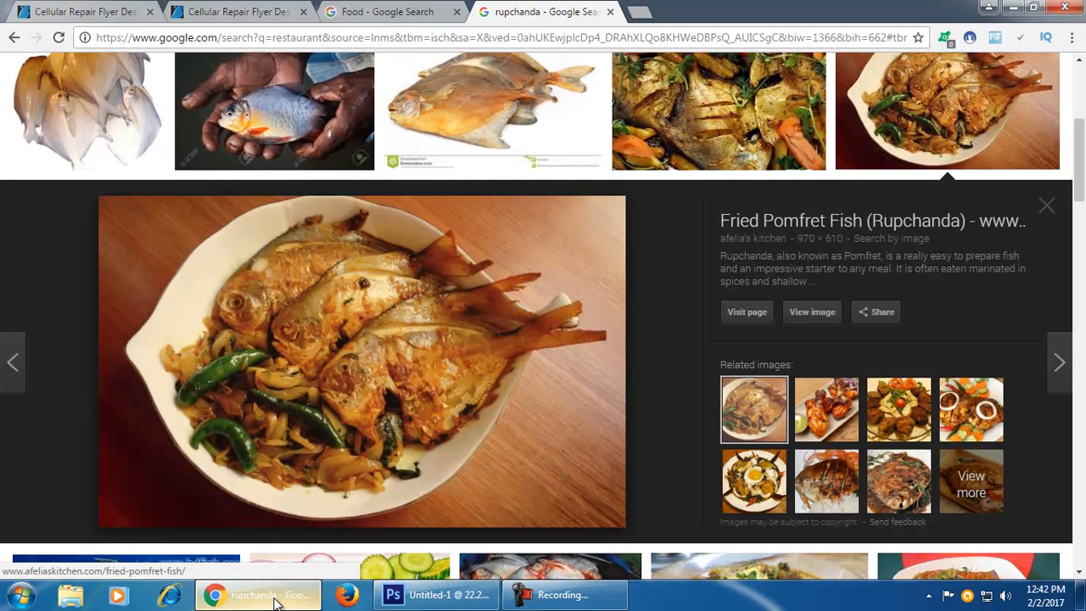
pyautogui.scroll(1, 439, 124)
pyautogui.scroll(4, 439, 120)
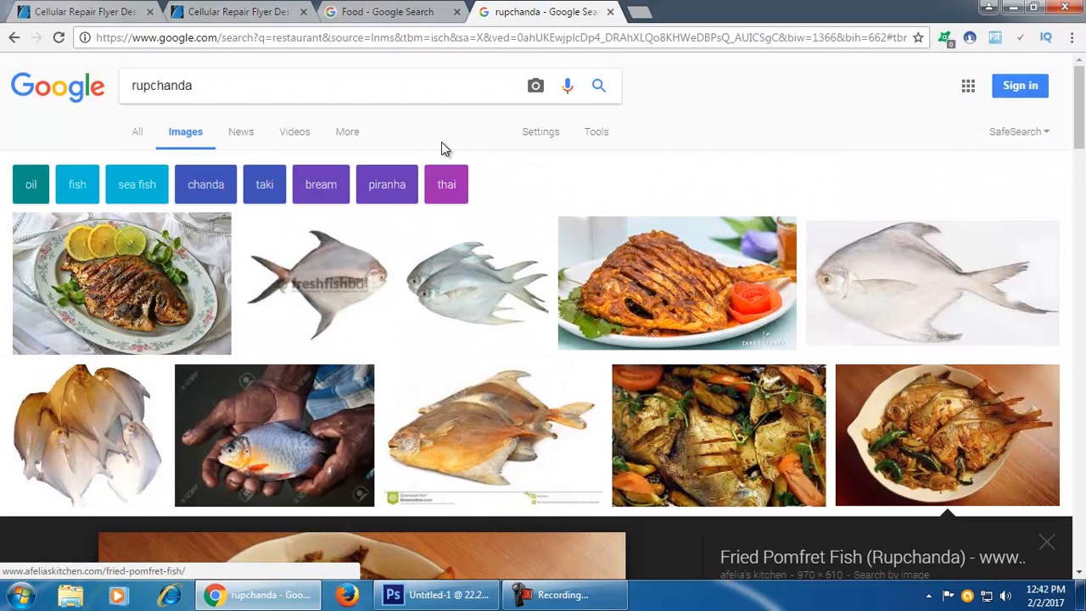
pyautogui.click(348, 43)
pyautogui.press('BackSpace')
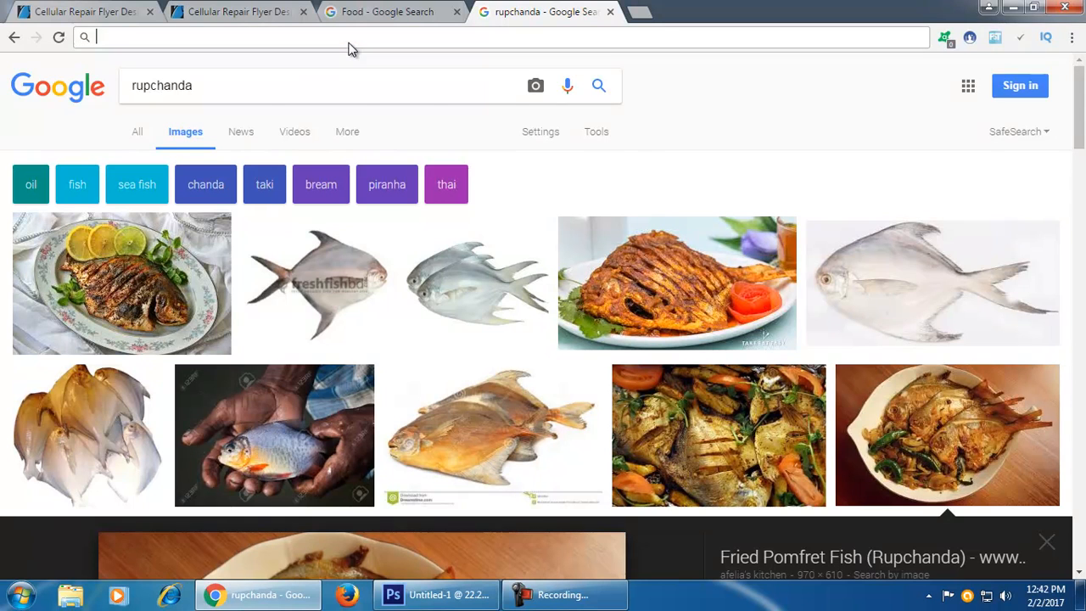
pyautogui.write('demo text')
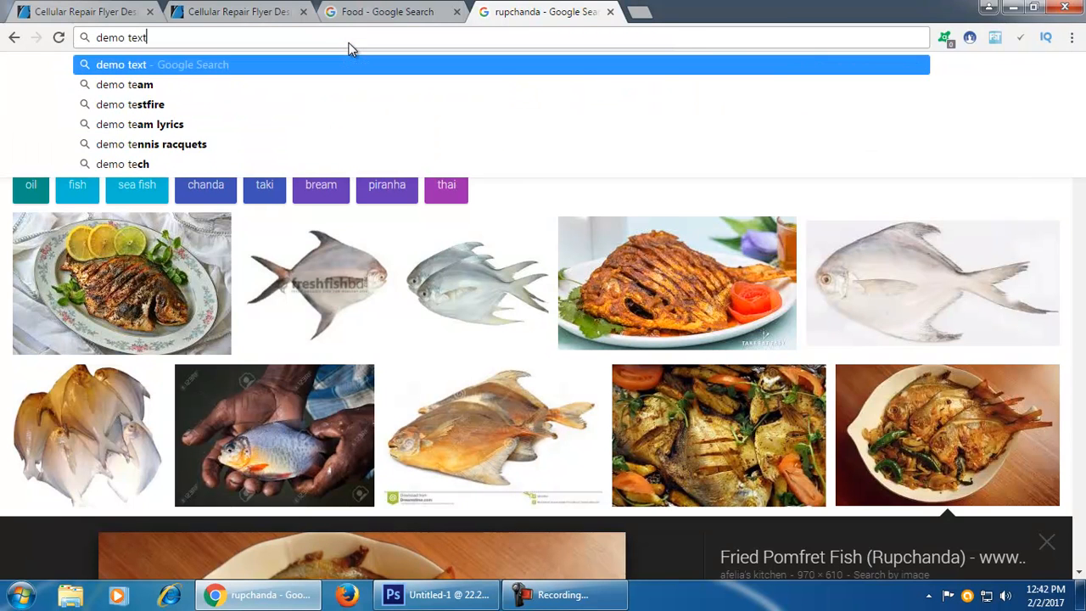
pyautogui.press('Return')
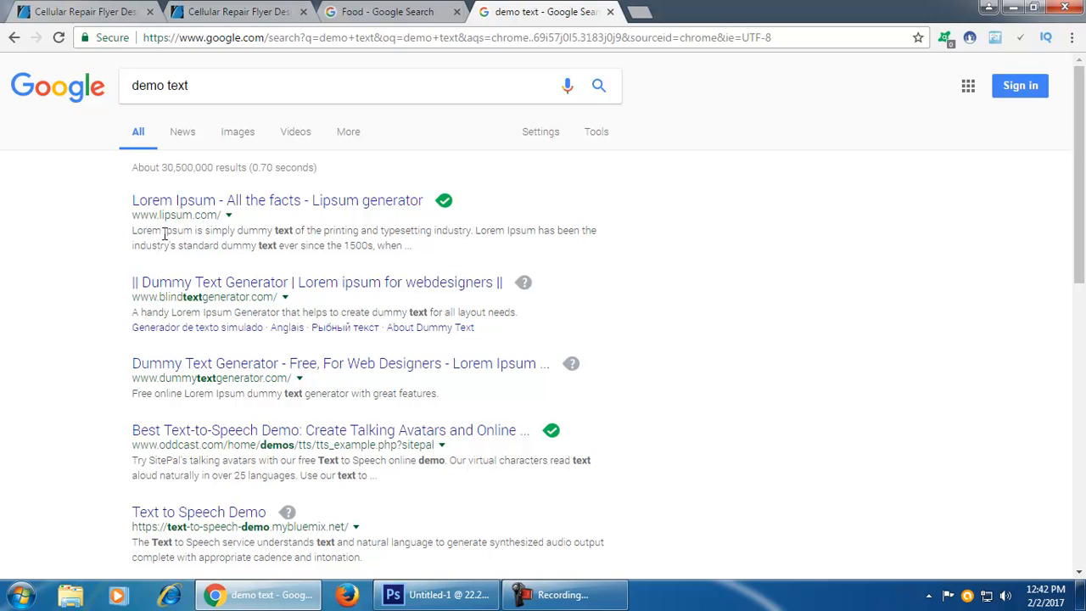
# - Open the lipsum.com result and generate five paragraphs of Lorem Ipsum starting with 'Lorem ipsum dolor sit amet...'
pyautogui.click(276, 208)
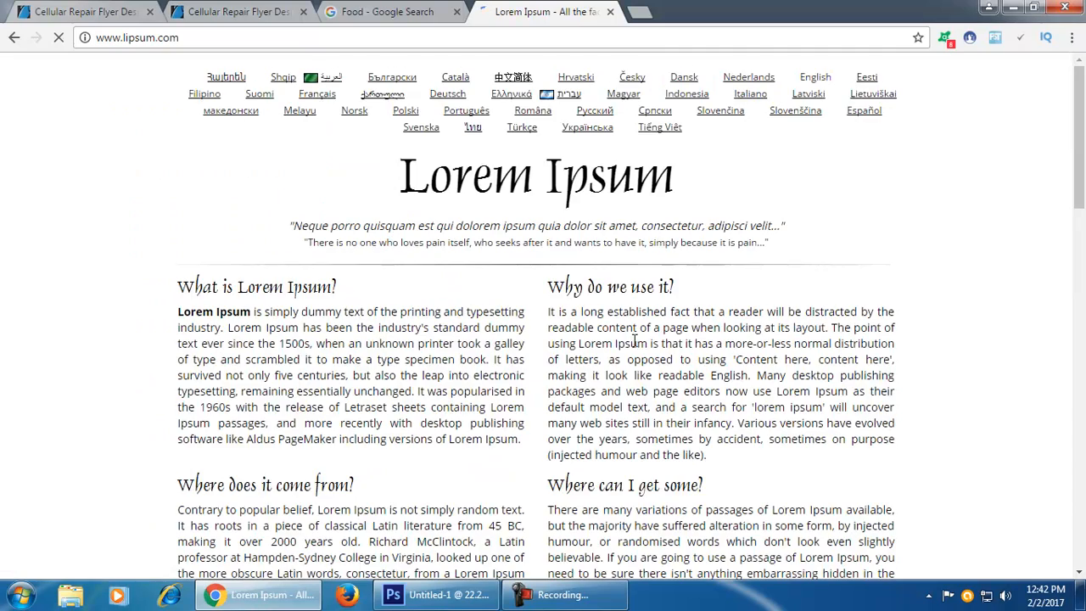
pyautogui.scroll(-9, 635, 342)
pyautogui.scroll(4, 674, 346)
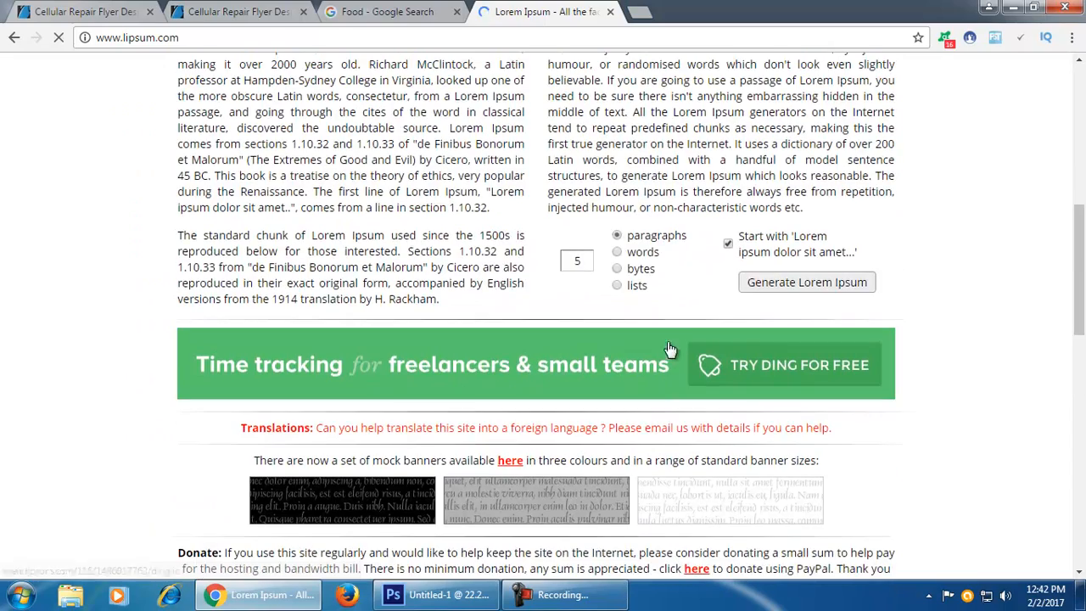
pyautogui.click(853, 286)
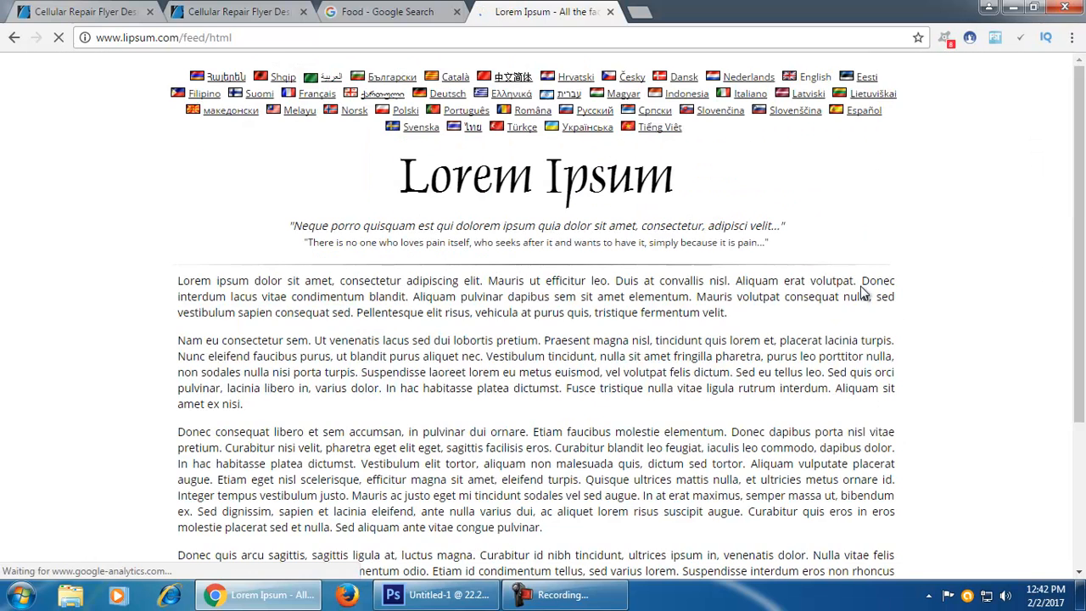
# - Check the flyer's lower area in Photoshop, and look over the generated Lorem Ipsum paragraphs in Chrome
pyautogui.click(437, 597)
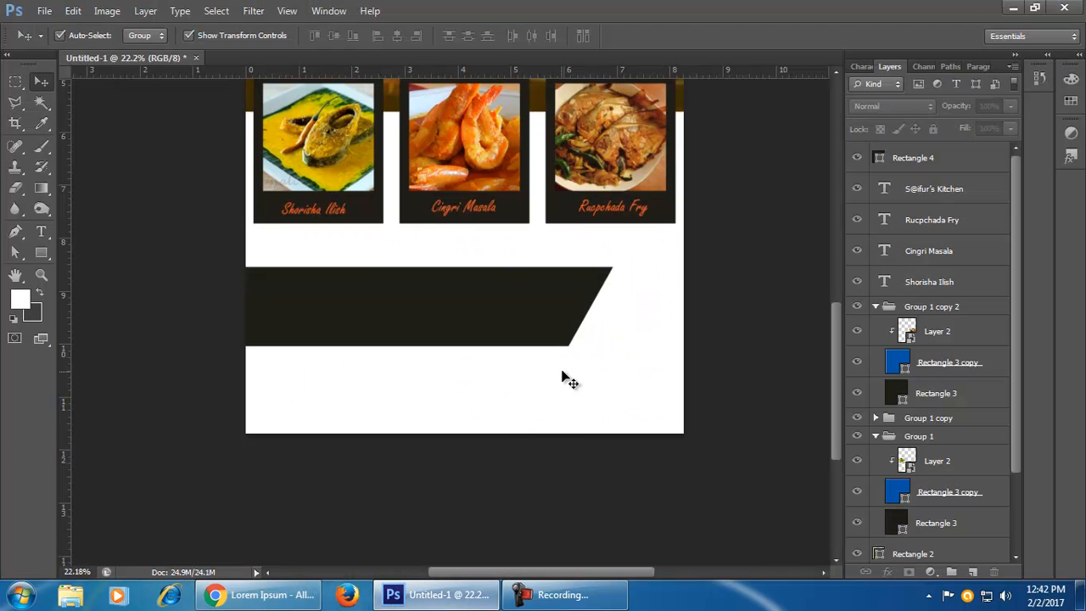
pyautogui.scroll(3, 564, 378)
pyautogui.scroll(-3, 569, 390)
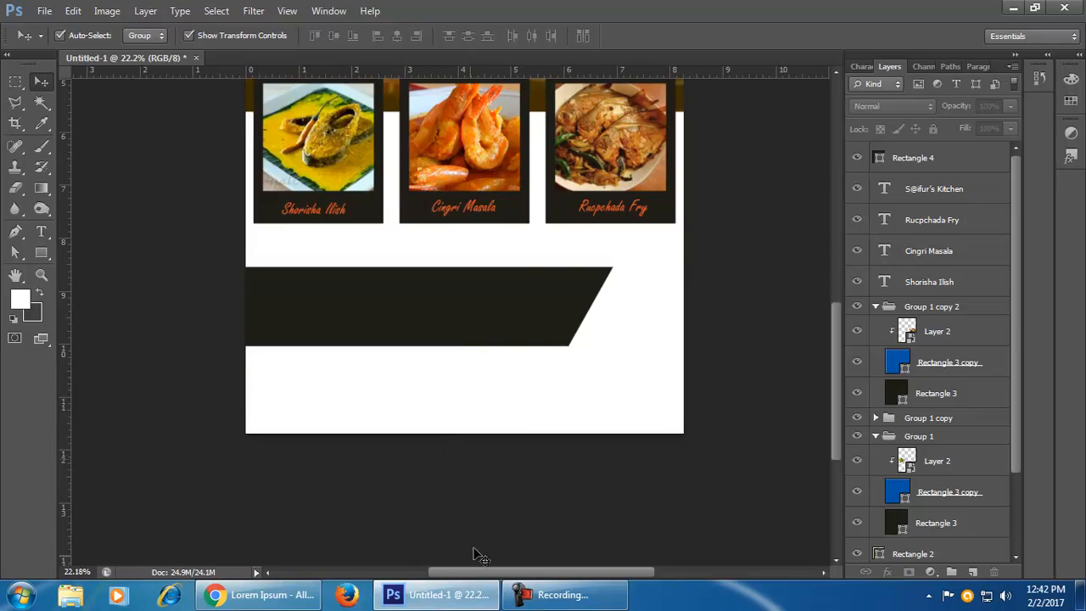
pyautogui.click(450, 597)
pyautogui.click(455, 606)
pyautogui.click(456, 606)
pyautogui.scroll(-5, 492, 485)
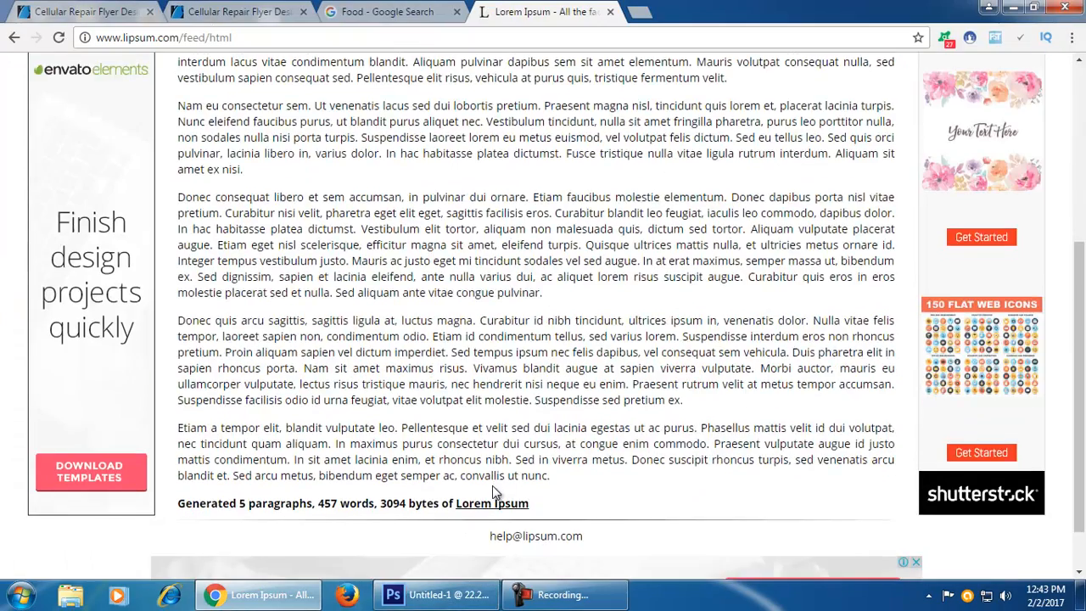
pyautogui.scroll(3, 495, 487)
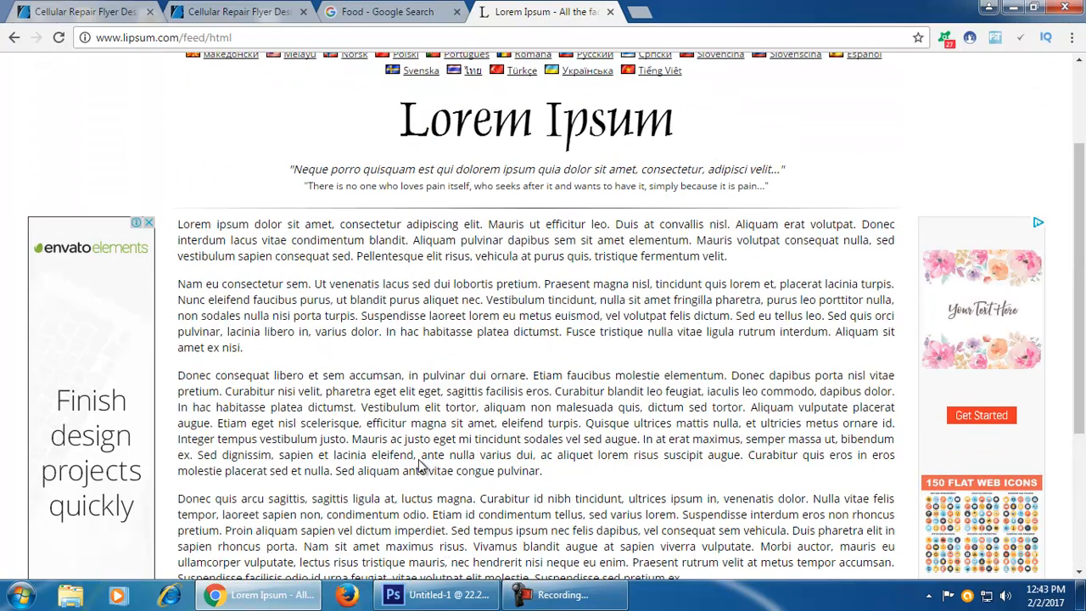
# - Switch to Photoshop and add a black "About Us" text in Freestyle Script on the white area below the dark bar
pyautogui.click(437, 595)
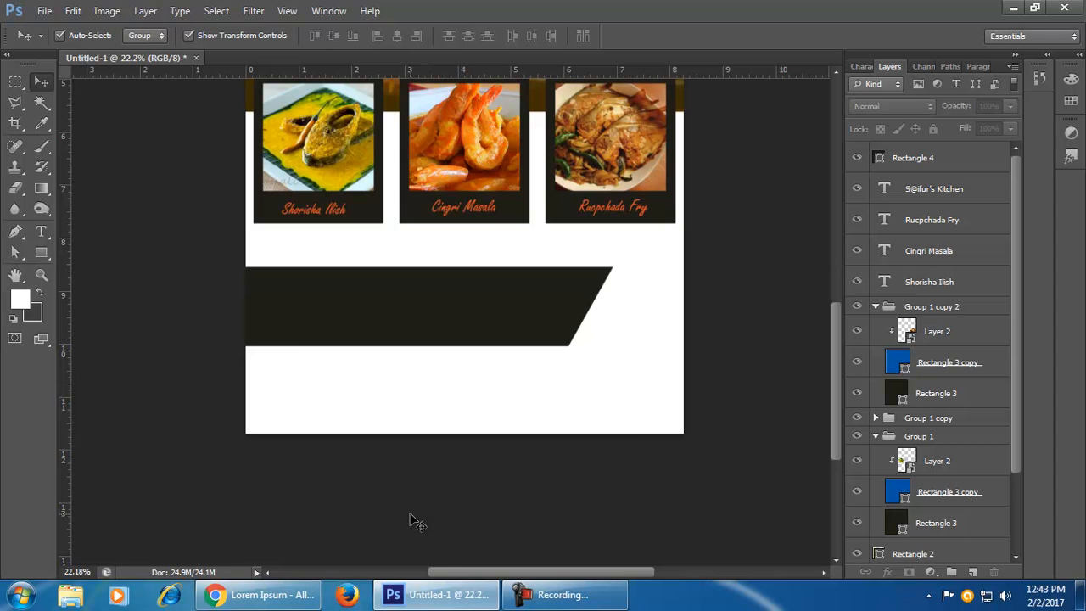
pyautogui.click(42, 231)
pyautogui.click(329, 396)
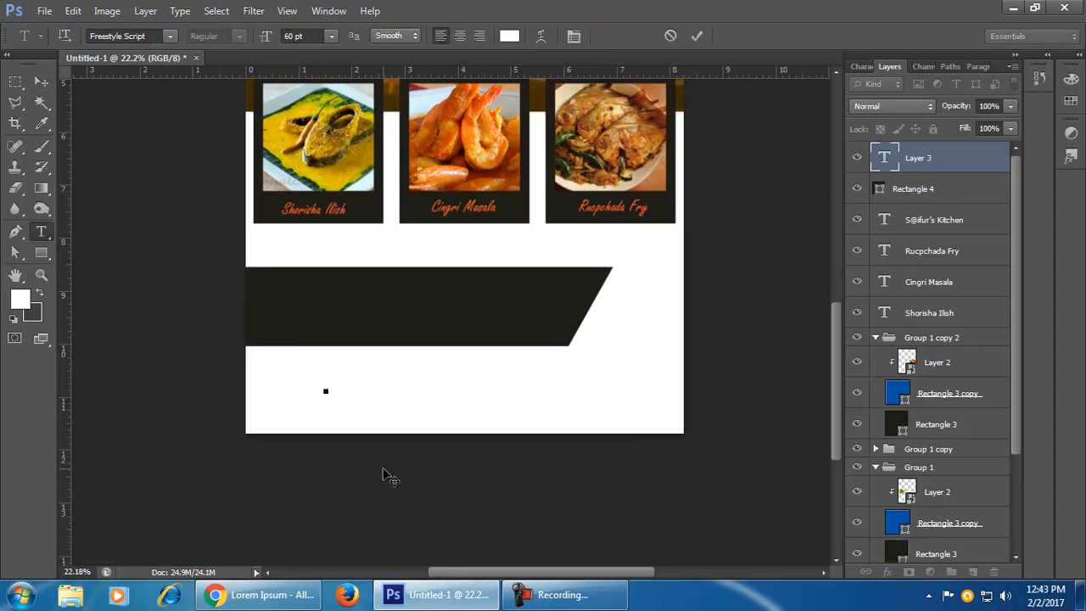
pyautogui.write('A')
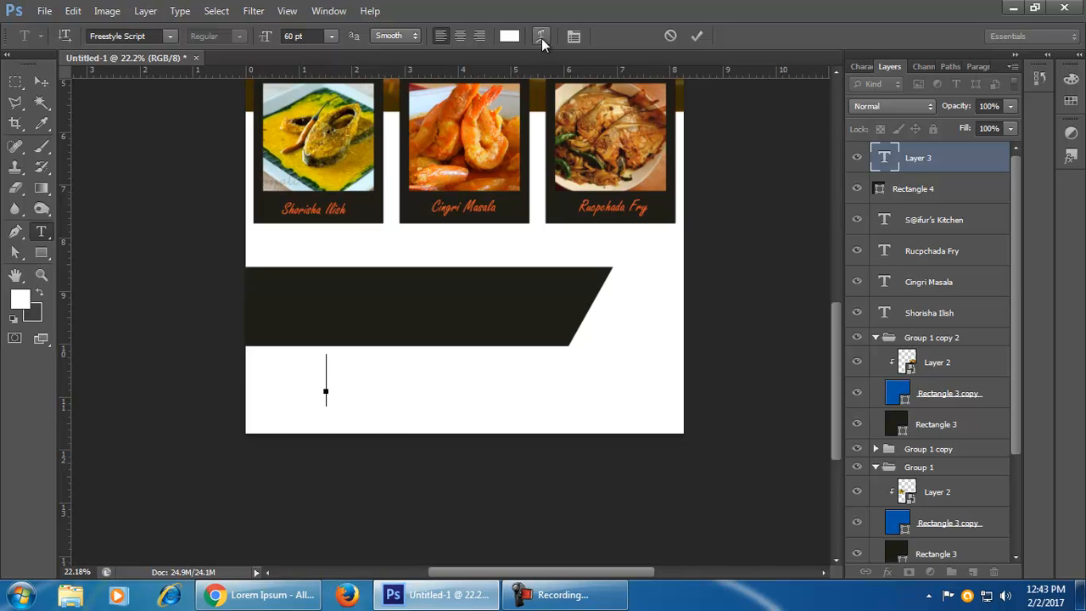
pyautogui.click(510, 37)
pyautogui.click(727, 518)
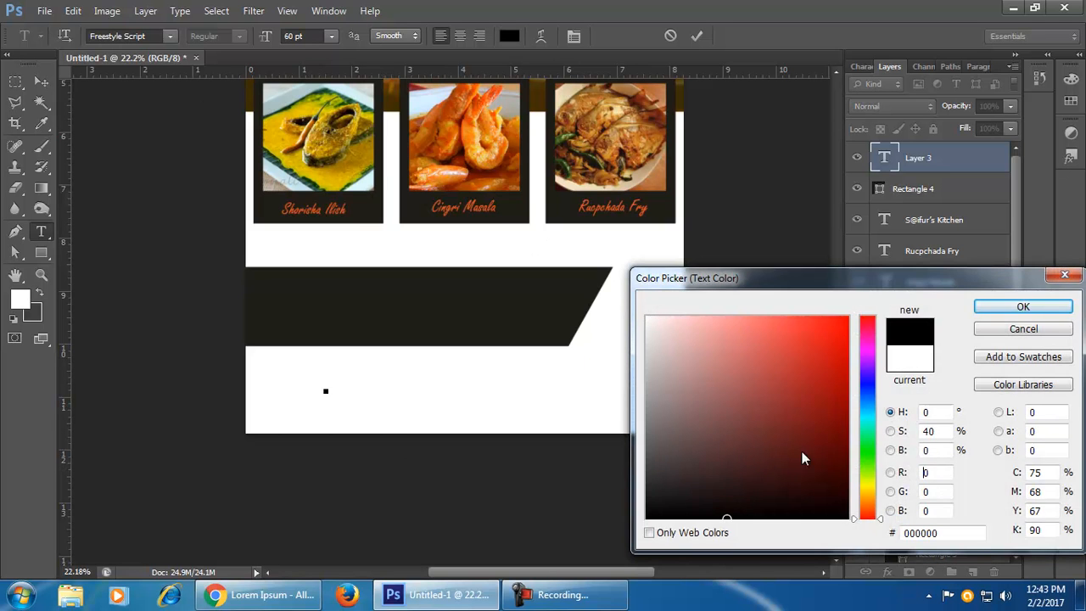
pyautogui.click(1024, 309)
pyautogui.write('About')
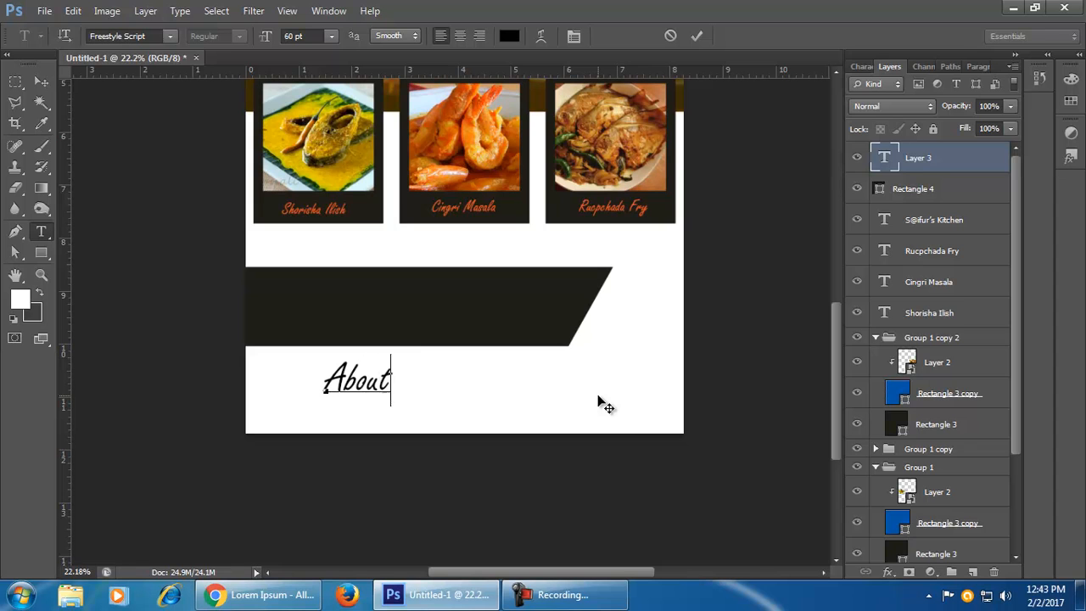
pyautogui.write(' Us')
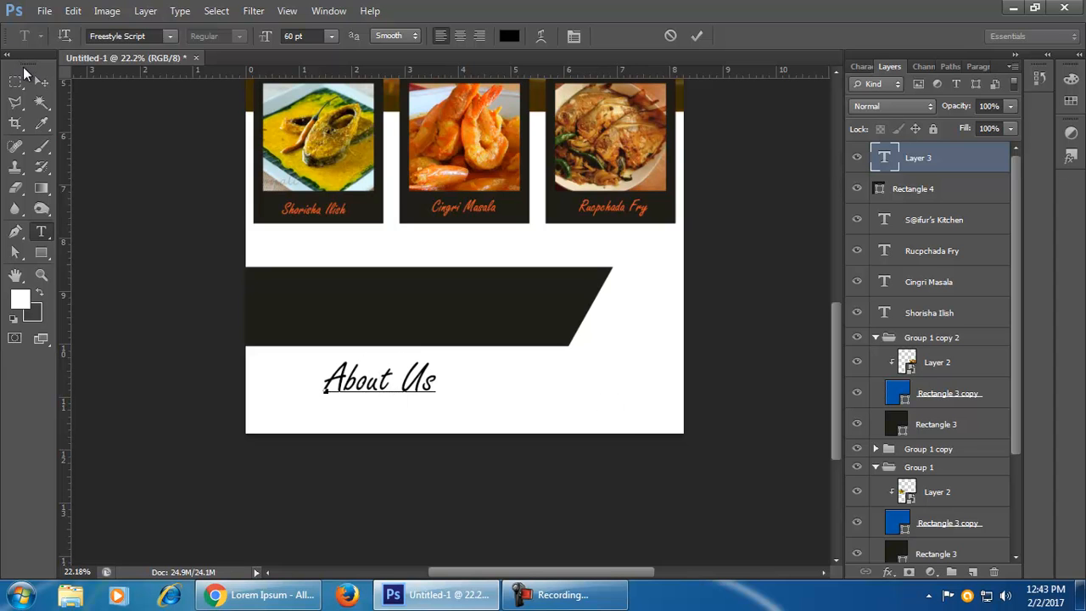
pyautogui.click(41, 81)
# - Set the "About Us" text's font size to 30 pt
pyautogui.doubleClick(885, 158)
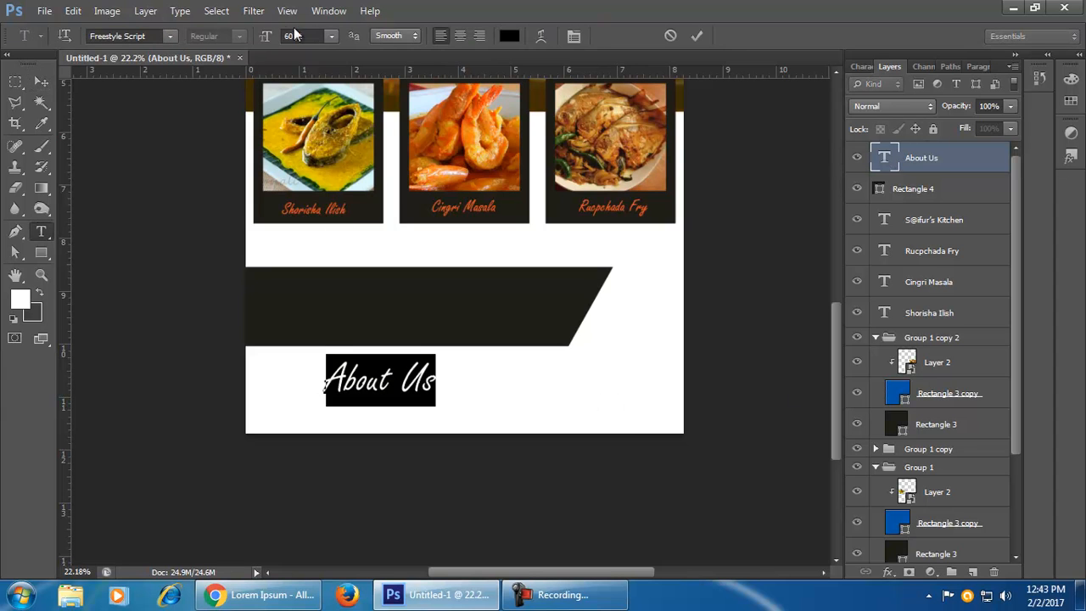
pyautogui.click(331, 35)
pyautogui.click(345, 246)
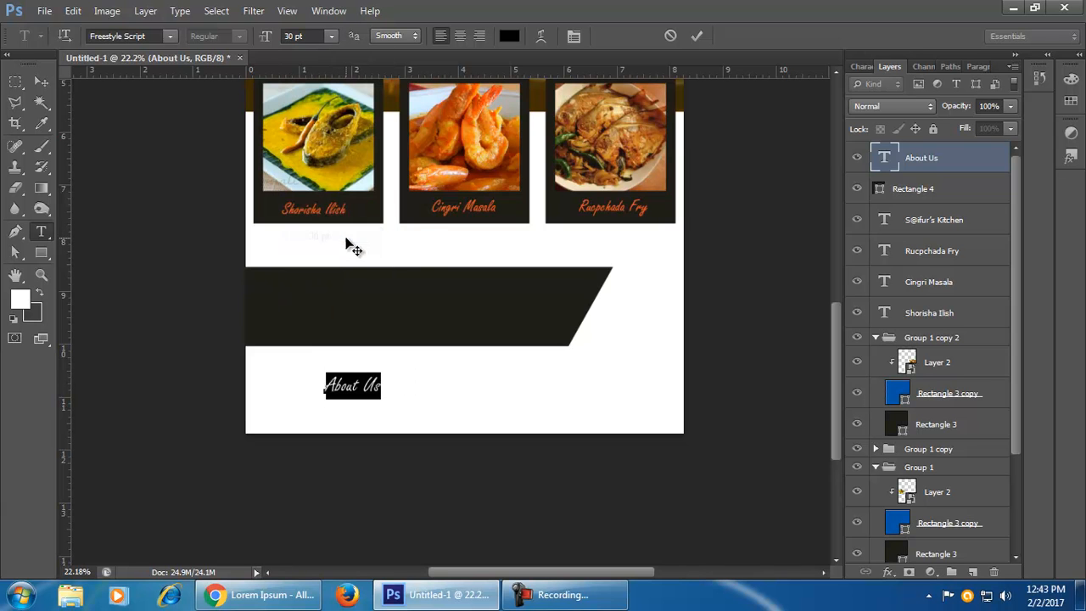
pyautogui.click(40, 81)
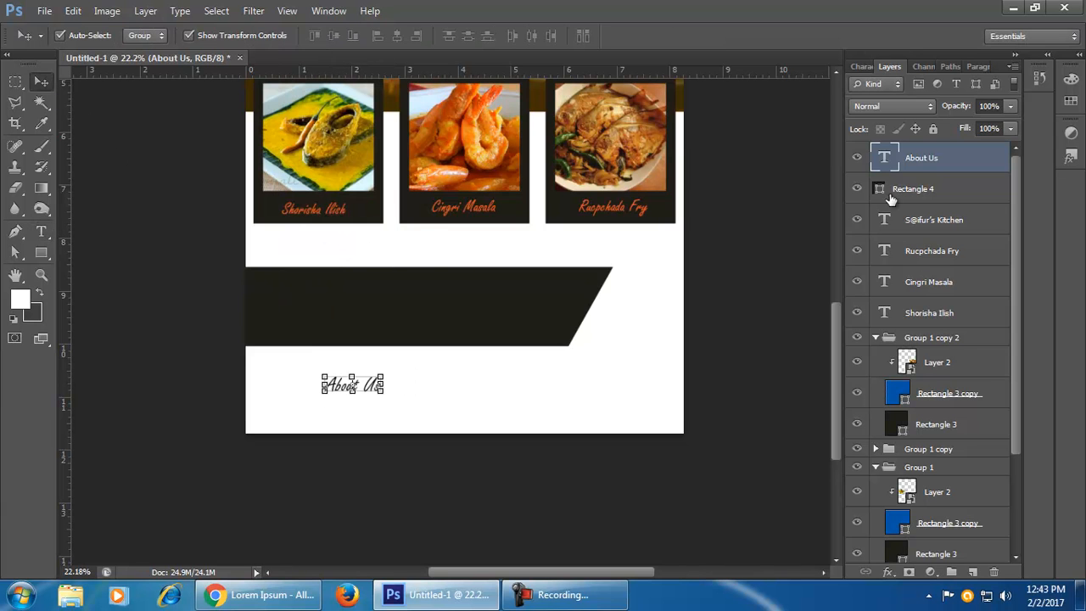
# - Recolor the "About Us" text white and move it onto the upper-left part of the dark bar
pyautogui.doubleClick(885, 159)
pyautogui.click(509, 35)
pyautogui.click(647, 315)
pyautogui.click(1024, 306)
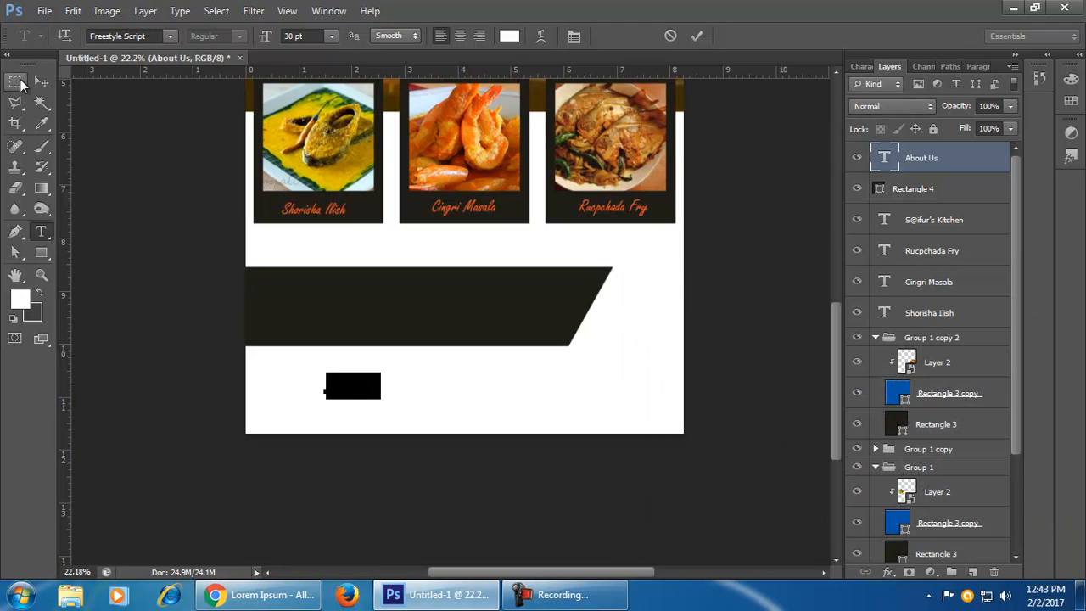
pyautogui.click(41, 81)
pyautogui.moveTo(371, 389); pyautogui.dragTo(296, 290)
# - Examine the flyer layout from the title to the bottom edge, including how "About Us" sits on the dark bar
pyautogui.scroll(4, 543, 325)
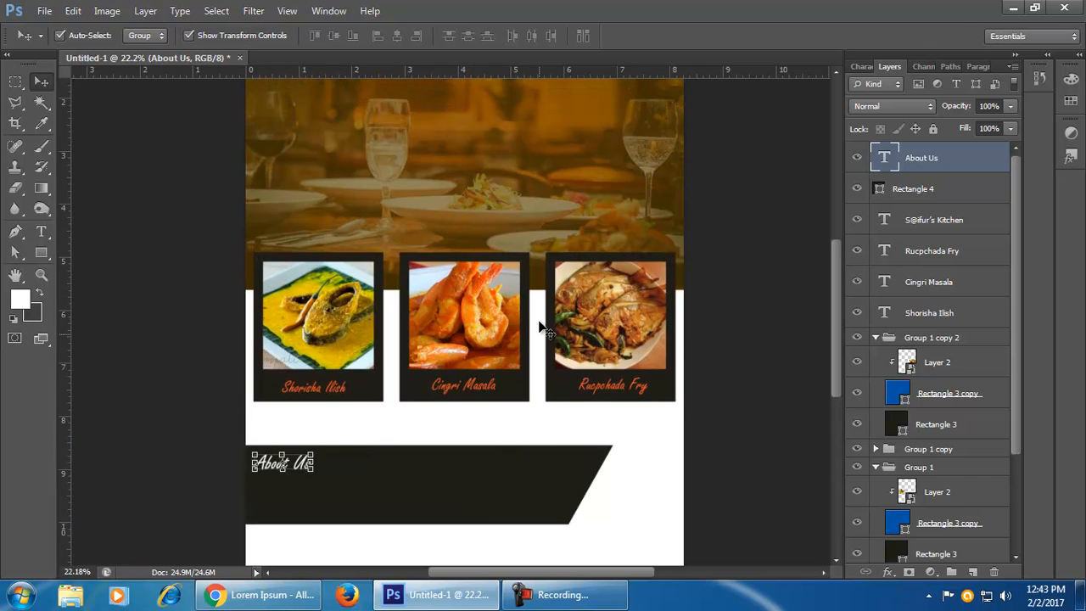
pyautogui.scroll(3, 540, 327)
pyautogui.scroll(-3, 540, 326)
pyautogui.scroll(-1, 348, 525)
pyautogui.scroll(4, 436, 497)
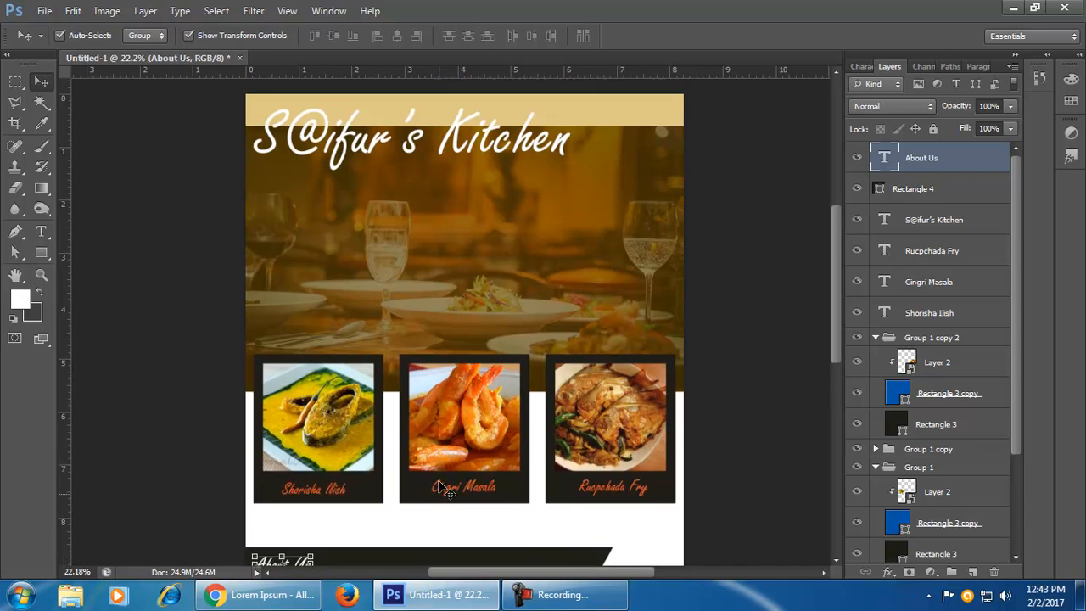
pyautogui.scroll(1, 447, 490)
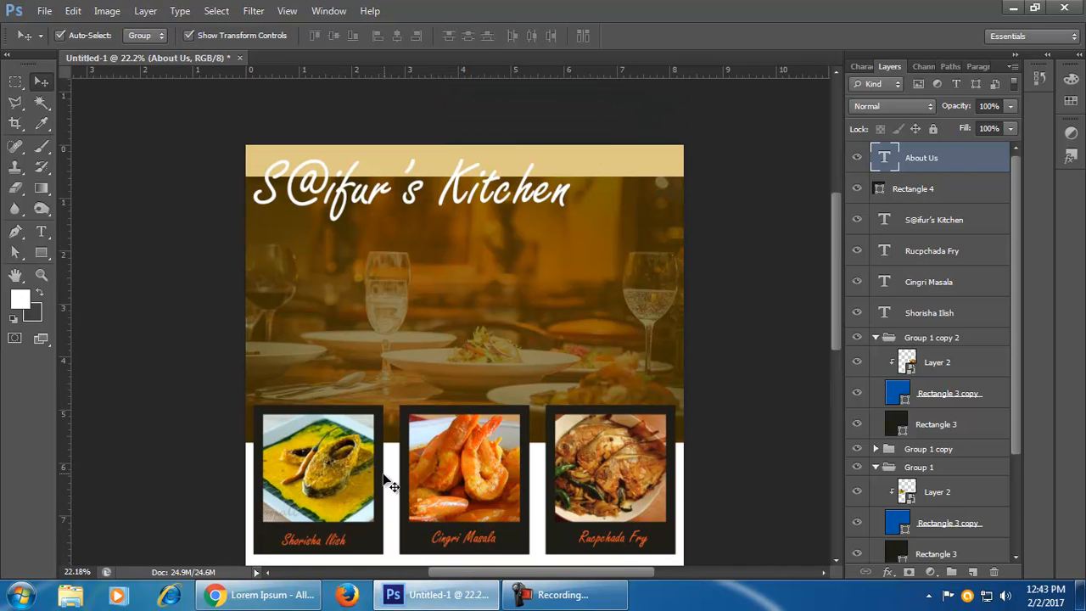
pyautogui.scroll(-5, 444, 444)
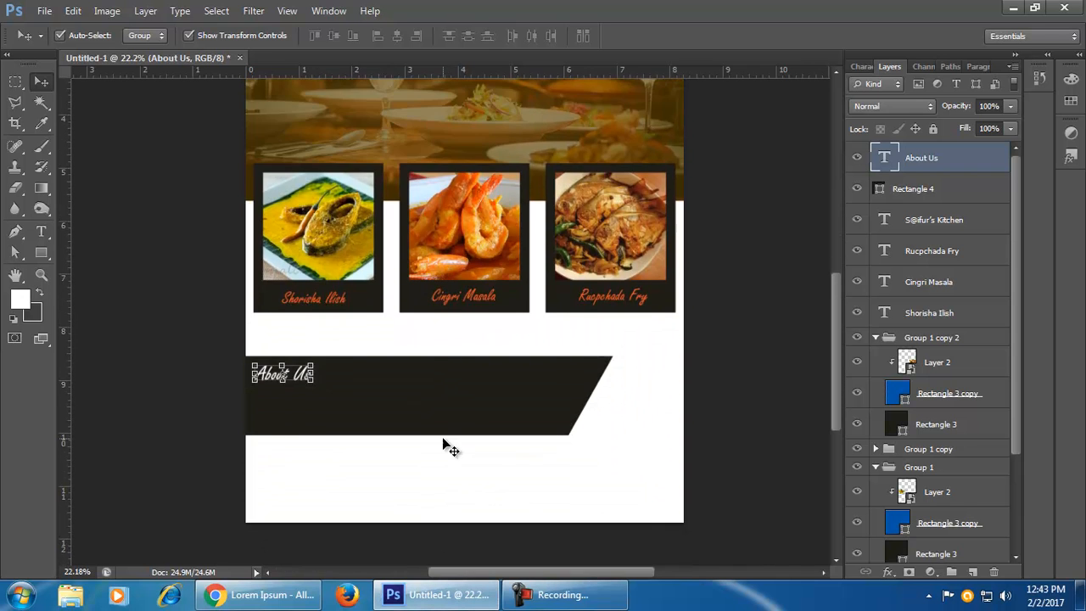
pyautogui.click(439, 477)
pyautogui.click(305, 377)
pyautogui.click(399, 492)
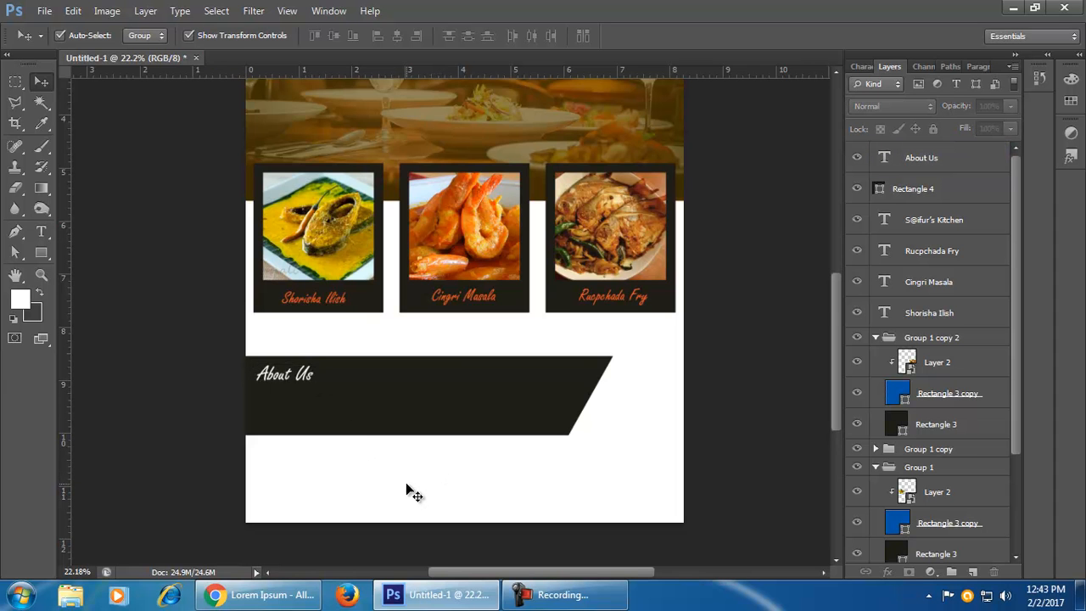
pyautogui.scroll(2, 416, 481)
pyautogui.scroll(1, 416, 481)
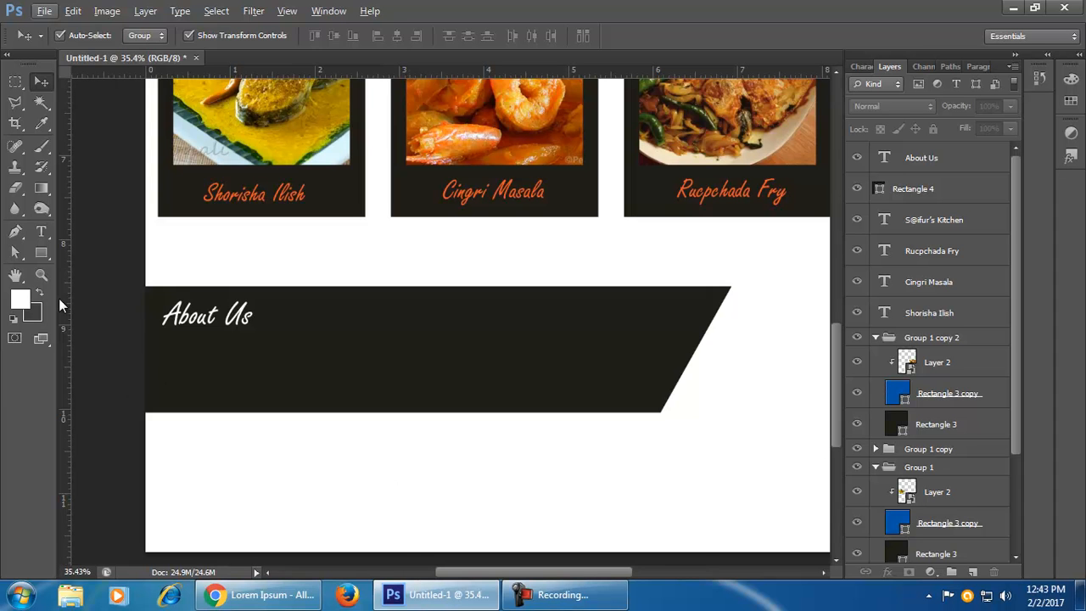
pyautogui.scroll(-1, 370, 427)
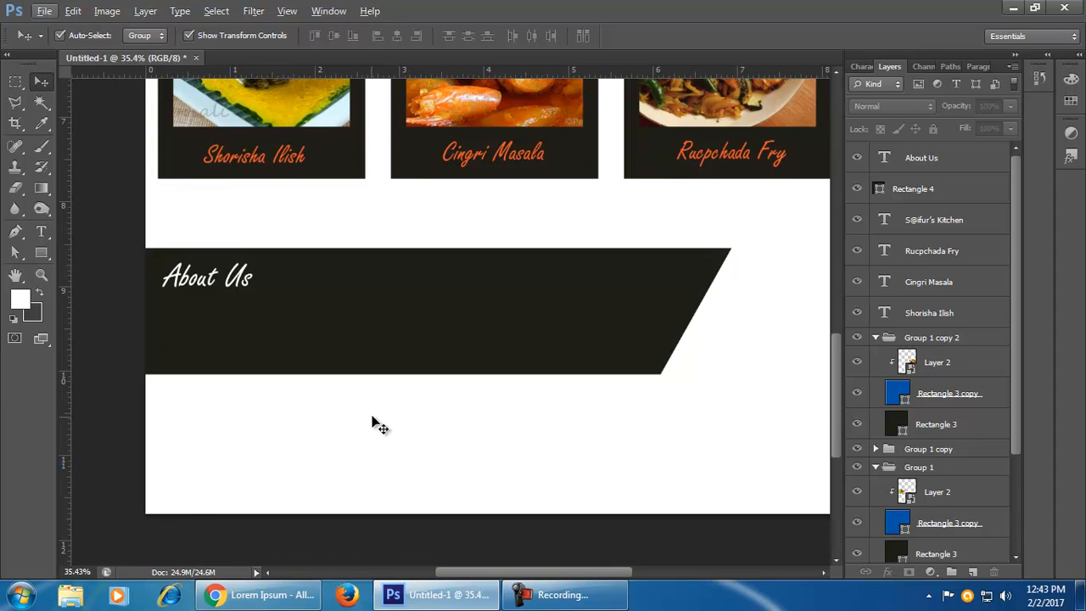
pyautogui.scroll(-1, 377, 425)
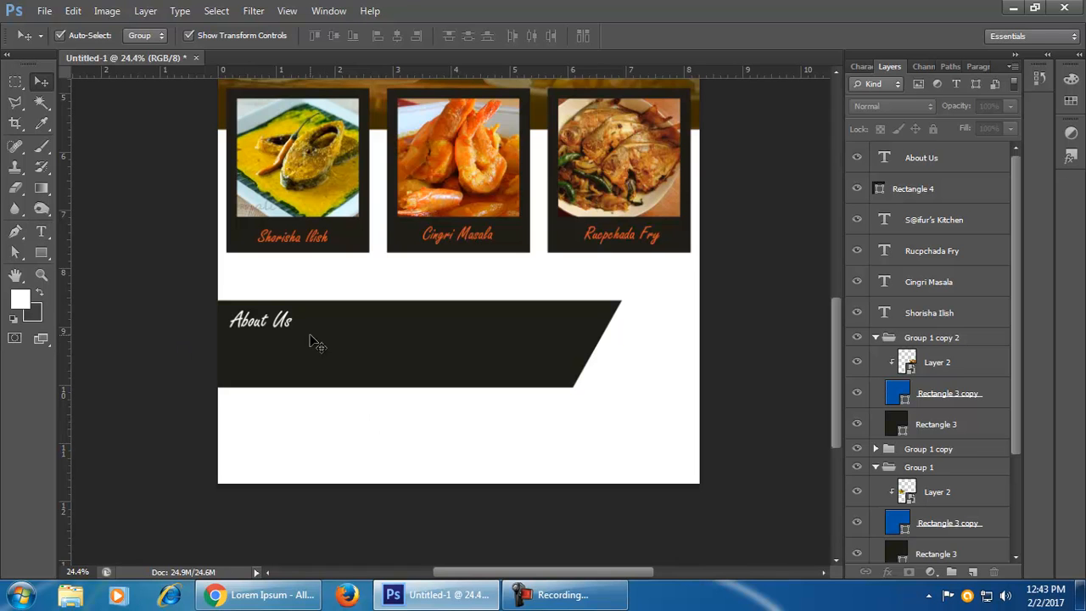
pyautogui.click(520, 377)
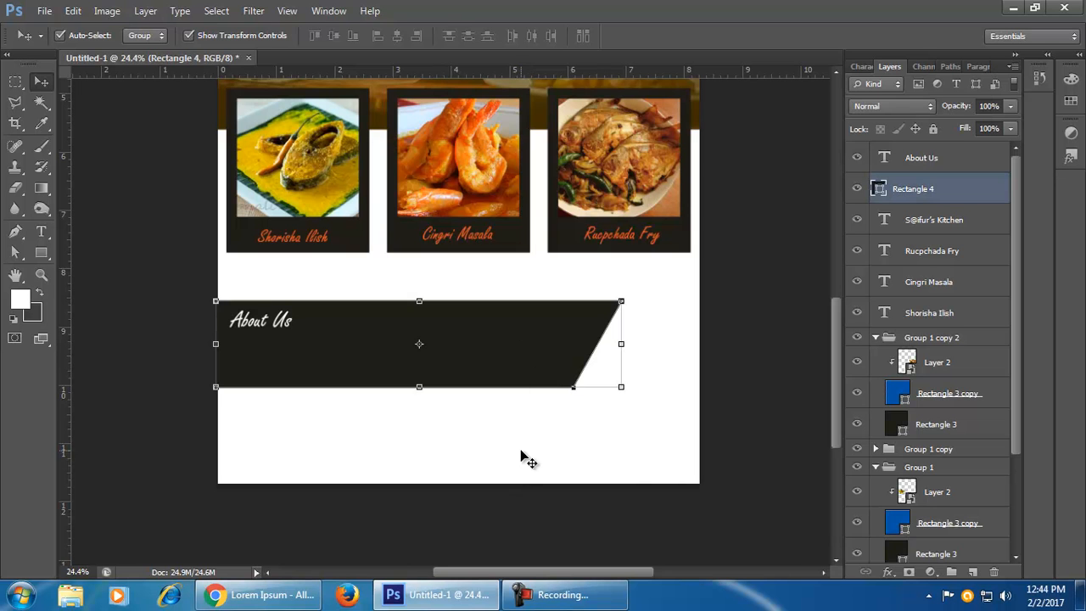
pyautogui.scroll(-1, 521, 456)
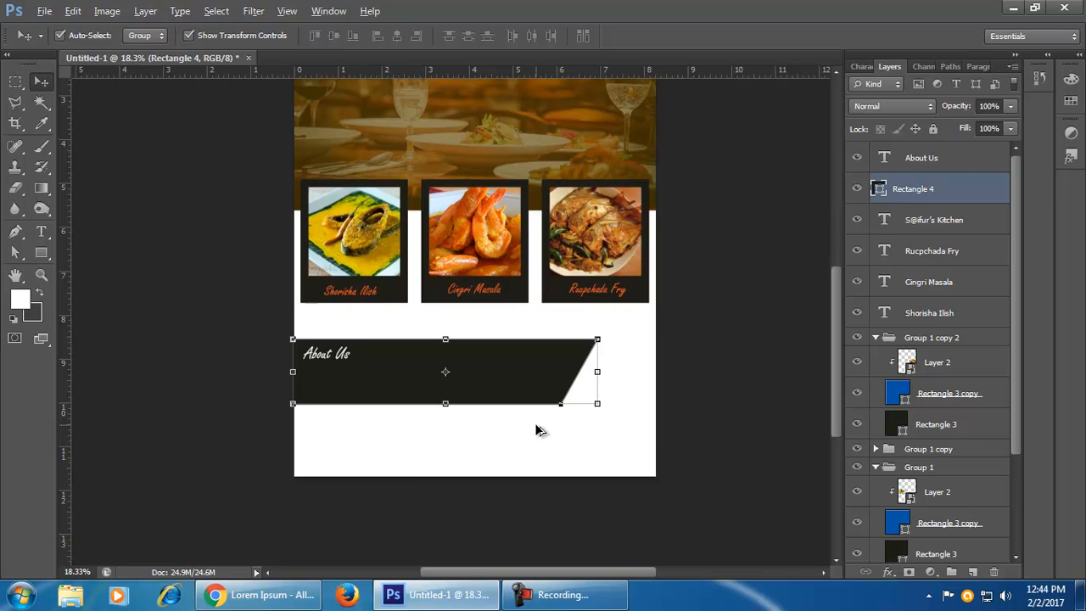
pyautogui.scroll(1, 544, 430)
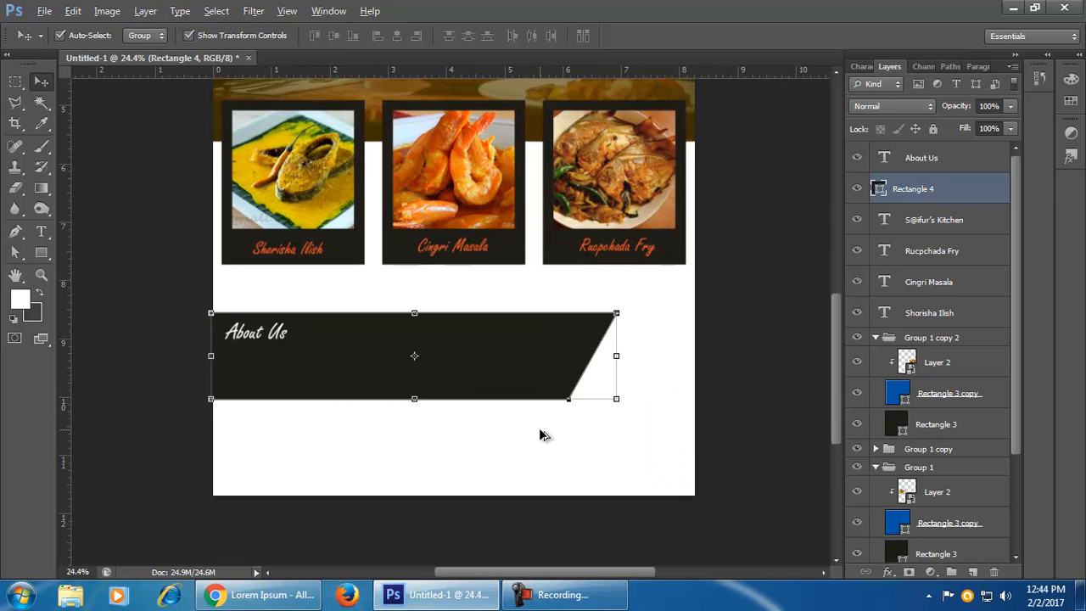
pyautogui.click(544, 434)
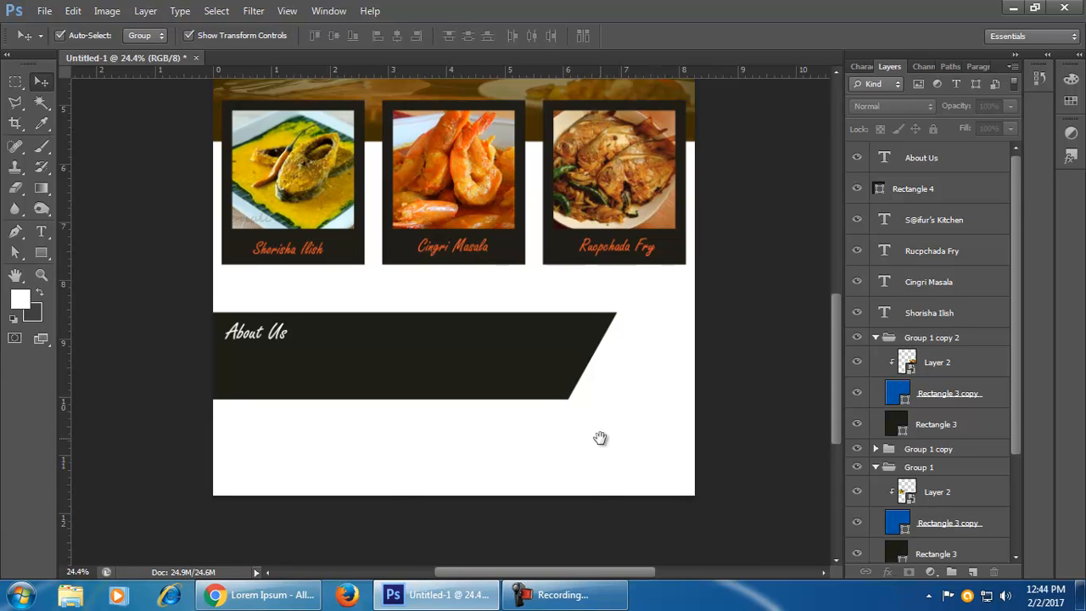
pyautogui.moveTo(599, 438); pyautogui.dragTo(606, 385)
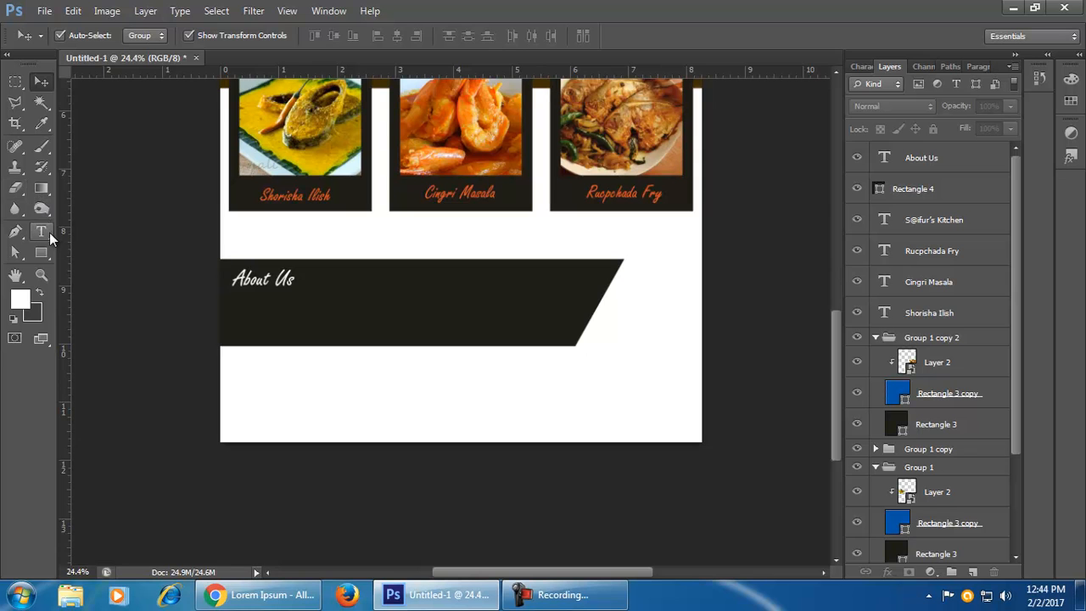
pyautogui.click(40, 231)
pyautogui.moveTo(222, 259); pyautogui.dragTo(516, 344)
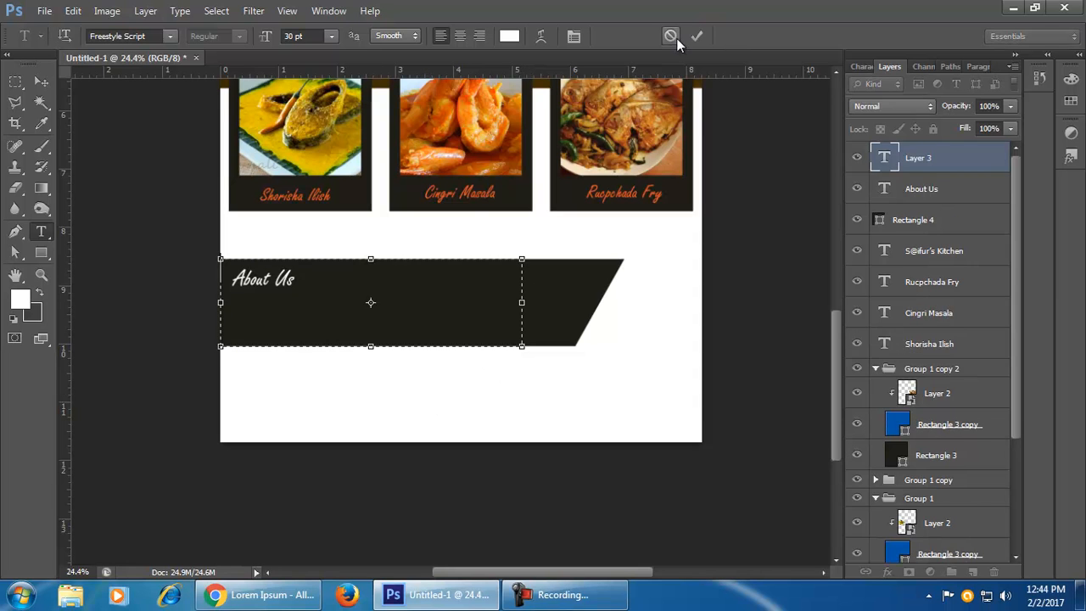
pyautogui.click(675, 36)
pyautogui.click(41, 81)
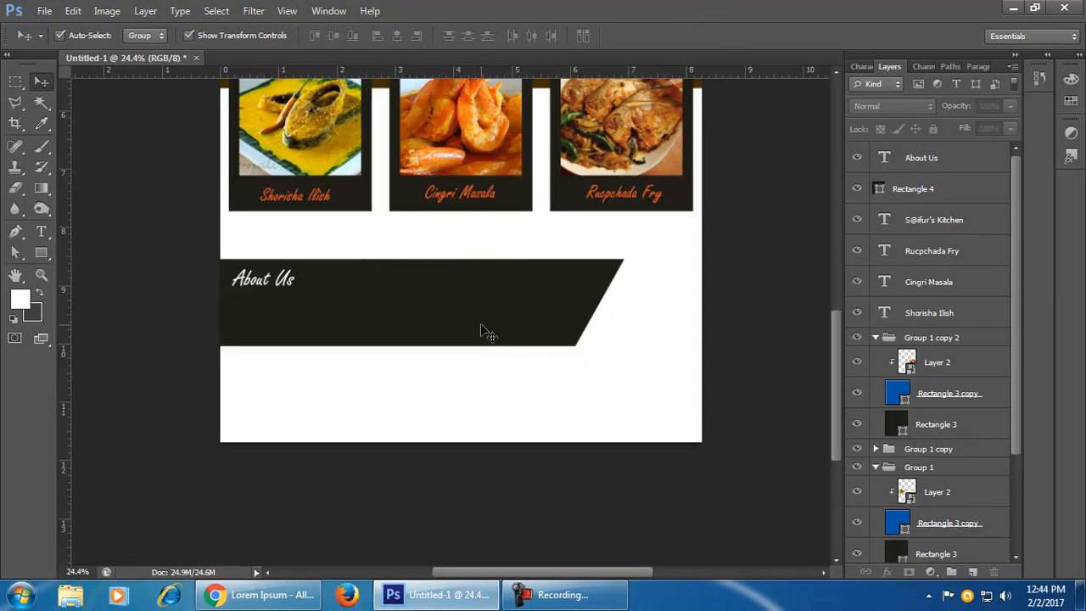
# - Try a duplicate of the slanted dark bar directly below the original, and undo it
pyautogui.moveTo(488, 322); pyautogui.dragTo(489, 407)
pyautogui.click(49, 227)
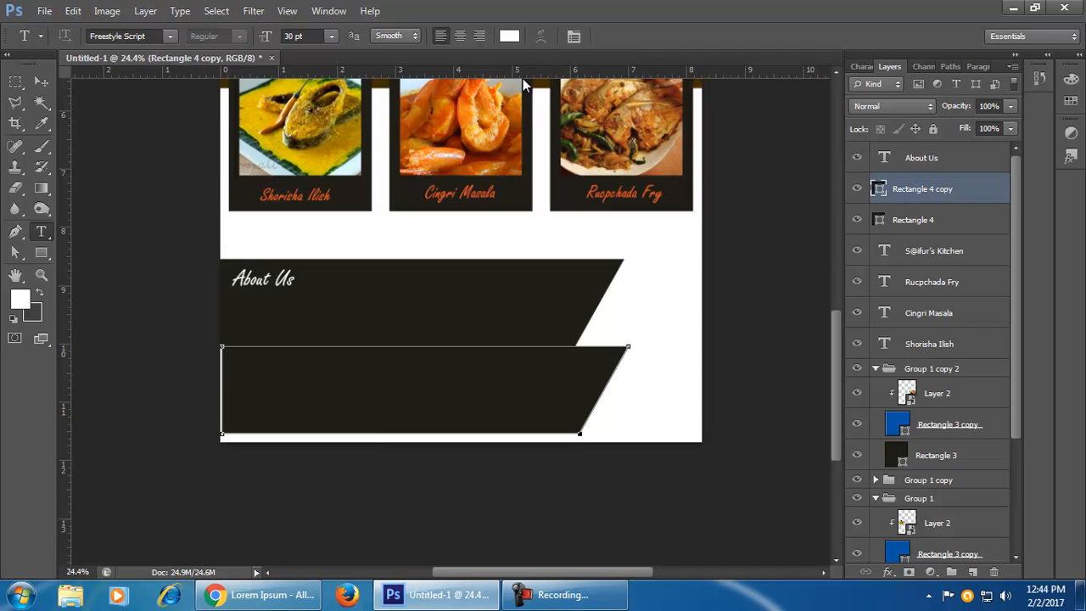
pyautogui.hotkey('ctrl', 'z')
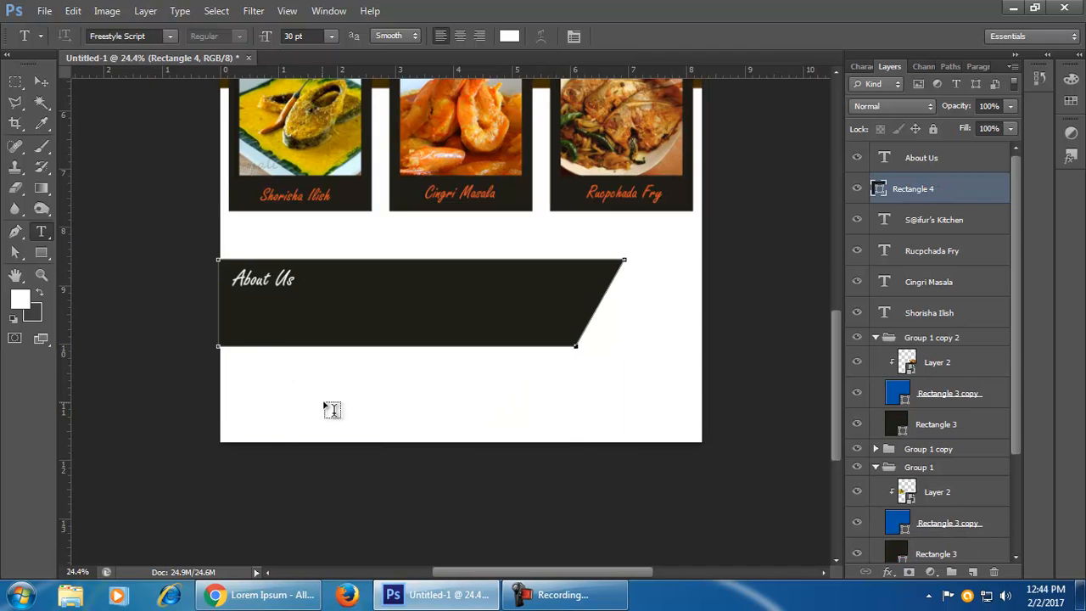
# - Try a line of black filler text in the white area below the dark "About Us" bar
pyautogui.click(290, 384)
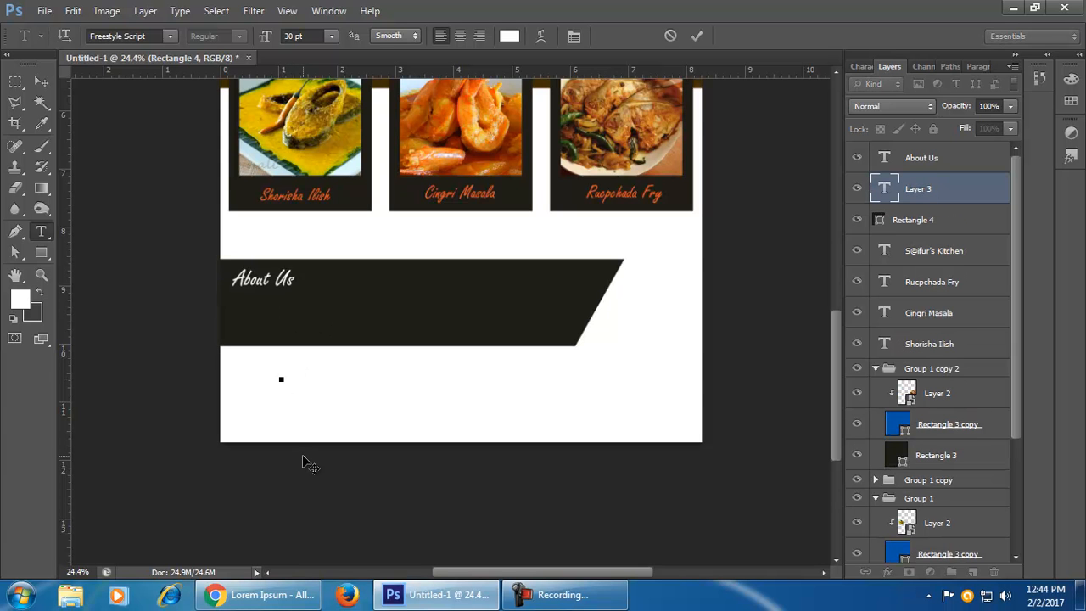
pyautogui.write('df')
pyautogui.click(509, 36)
pyautogui.click(755, 518)
pyautogui.click(1024, 306)
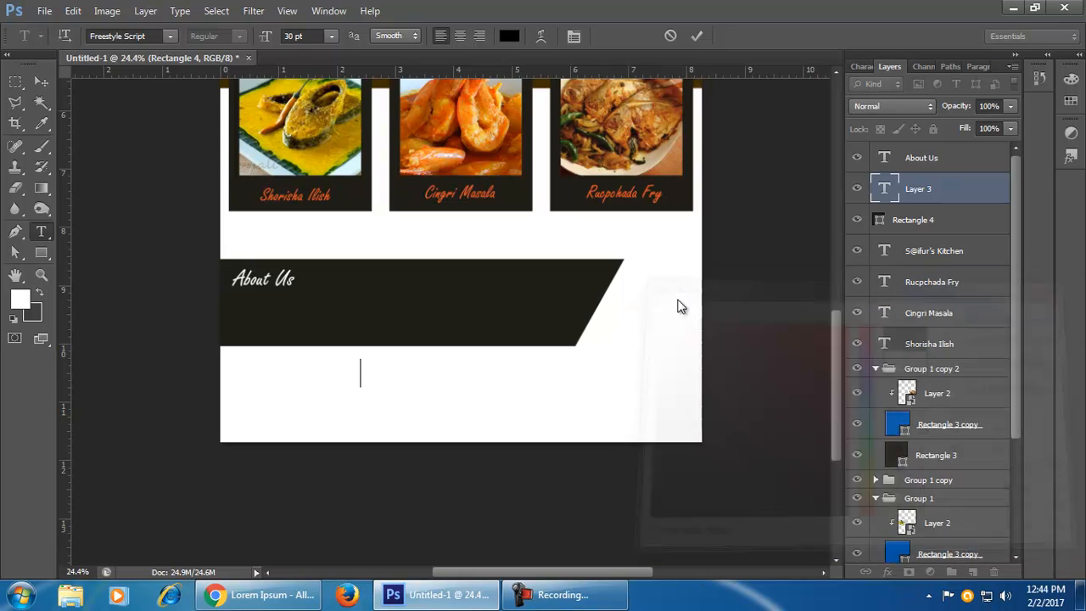
pyautogui.moveTo(363, 373); pyautogui.dragTo(202, 396)
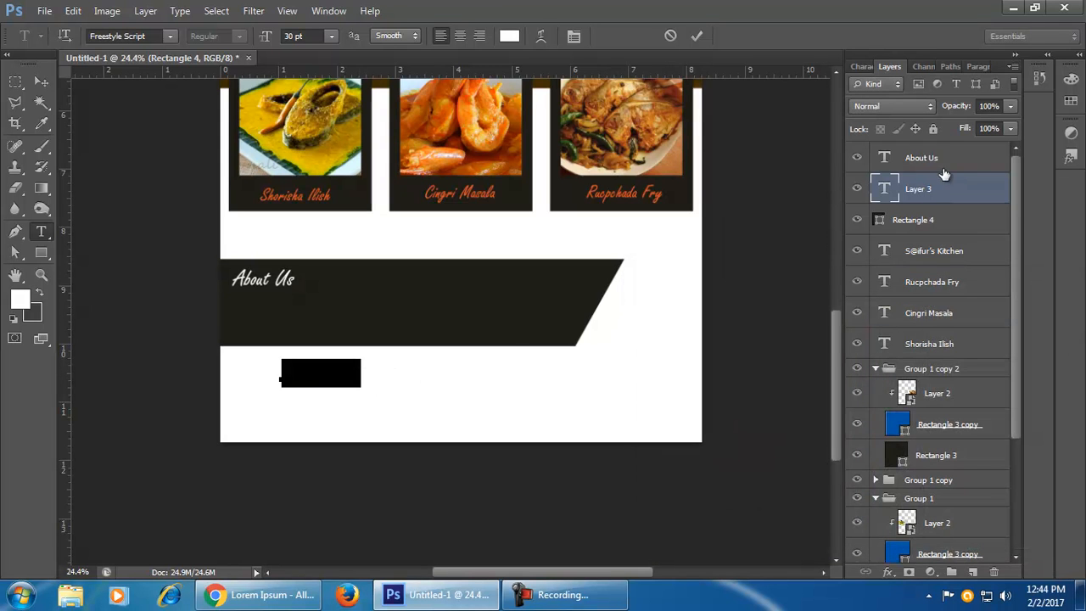
pyautogui.click(509, 37)
pyautogui.click(739, 517)
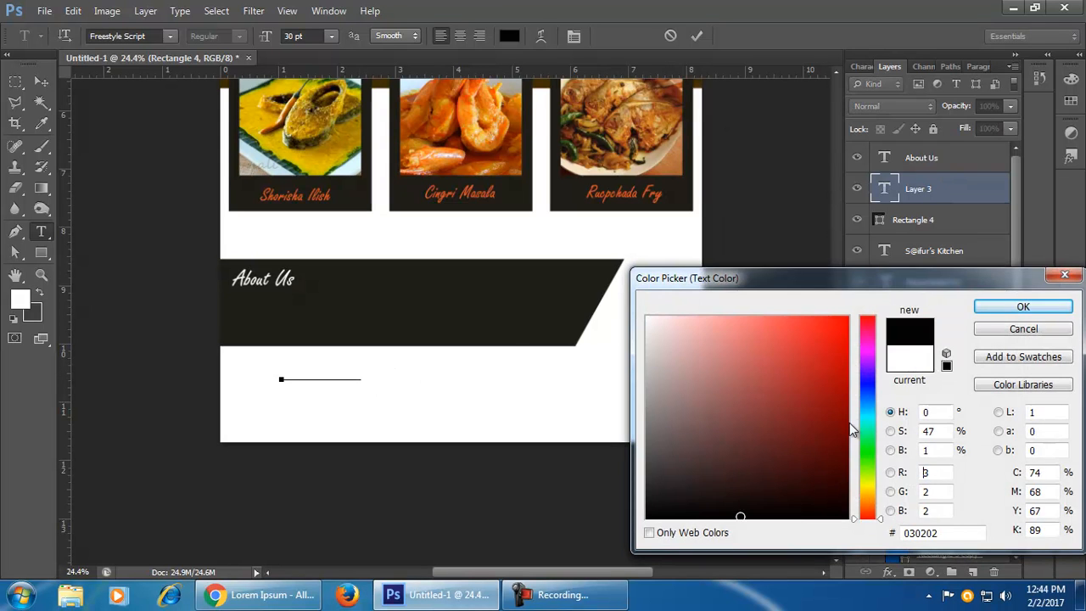
pyautogui.click(975, 307)
pyautogui.write('bdifihdfihdihdfihdihdihdii')
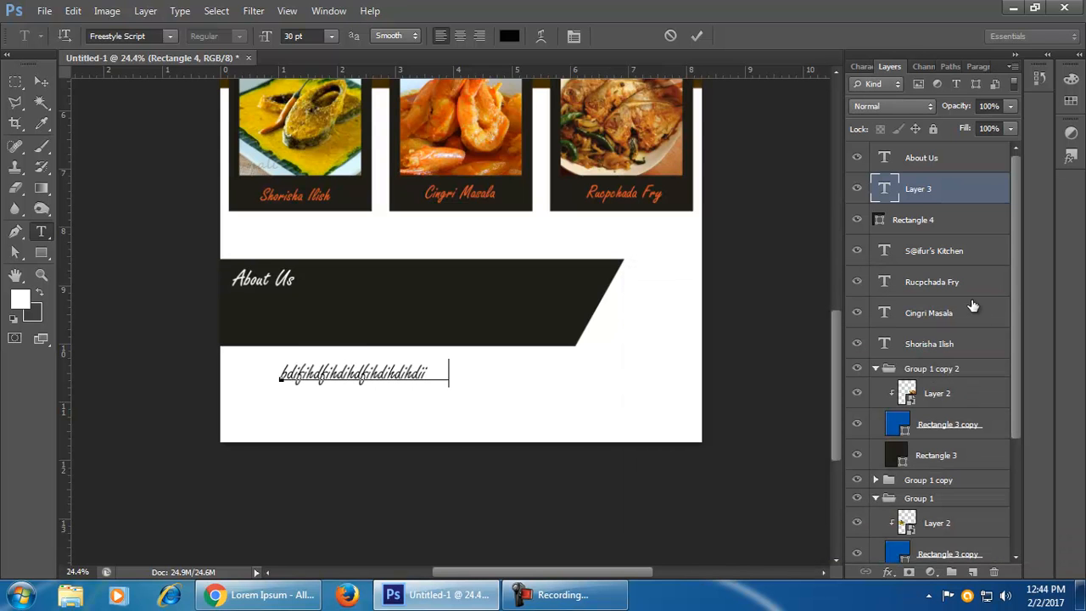
pyautogui.write('hdsihifihihihihidhfifihihidhidhidhidhf')
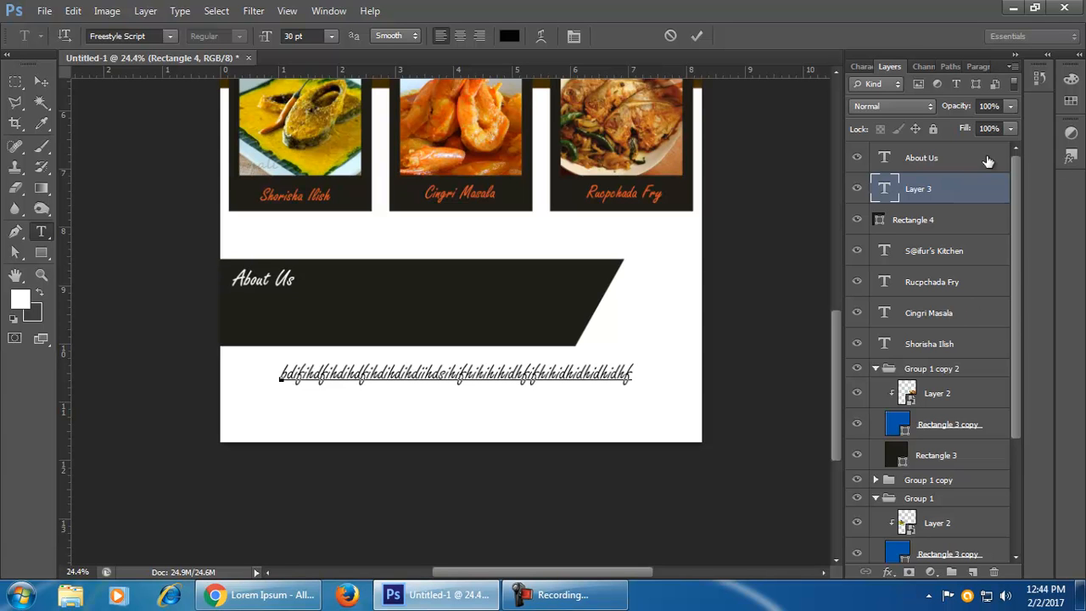
# - Try the filler line in white directly under "About Us" on the dark bar, and delete it
pyautogui.doubleClick(885, 188)
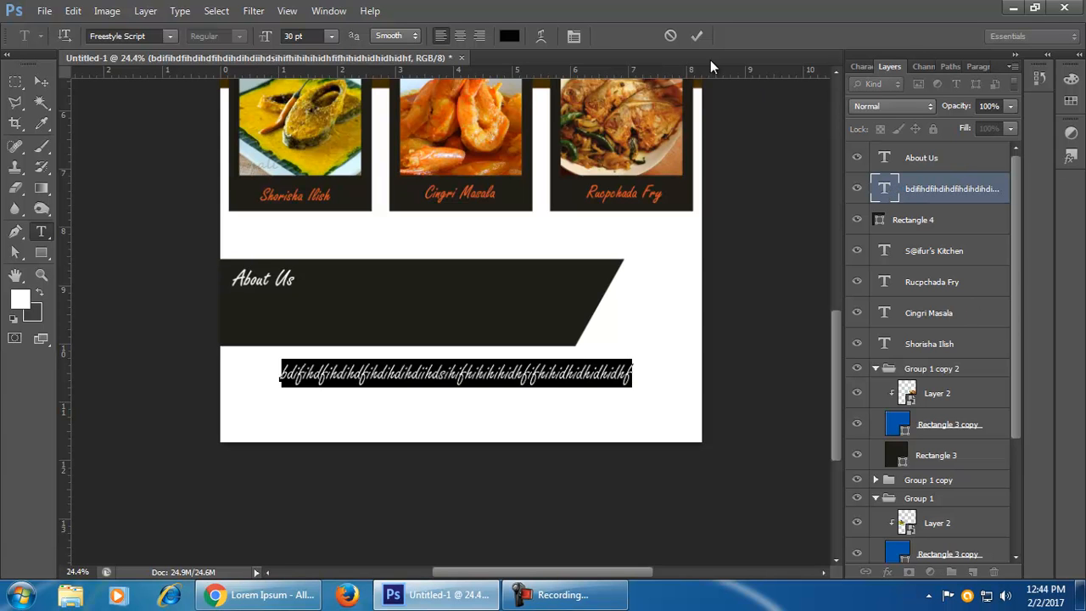
pyautogui.click(508, 37)
pyautogui.moveTo(654, 424); pyautogui.dragTo(647, 317)
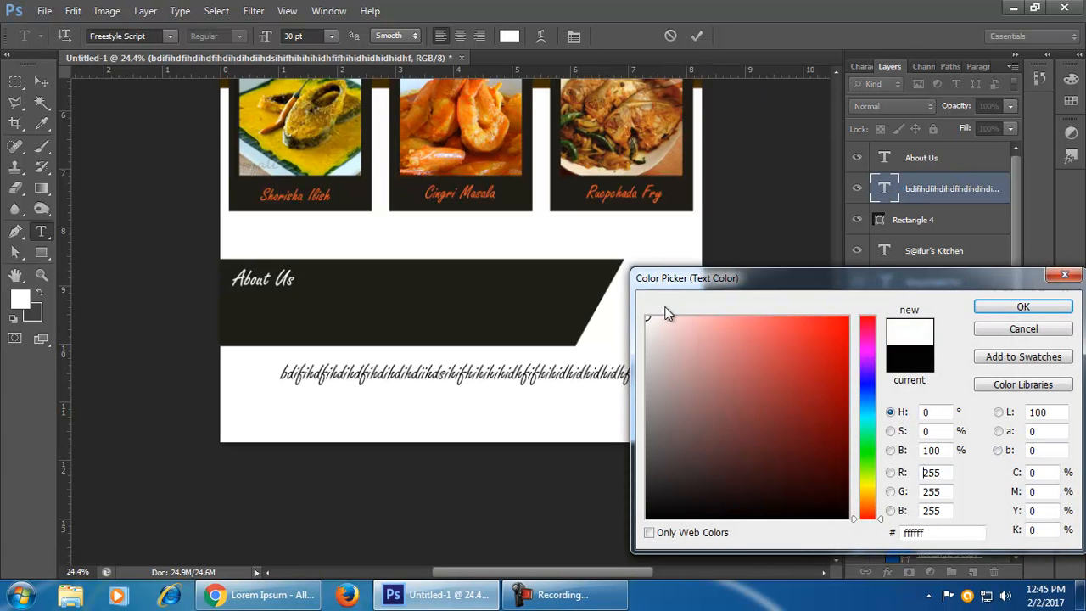
pyautogui.click(1004, 312)
pyautogui.click(41, 81)
pyautogui.moveTo(472, 367); pyautogui.dragTo(446, 309)
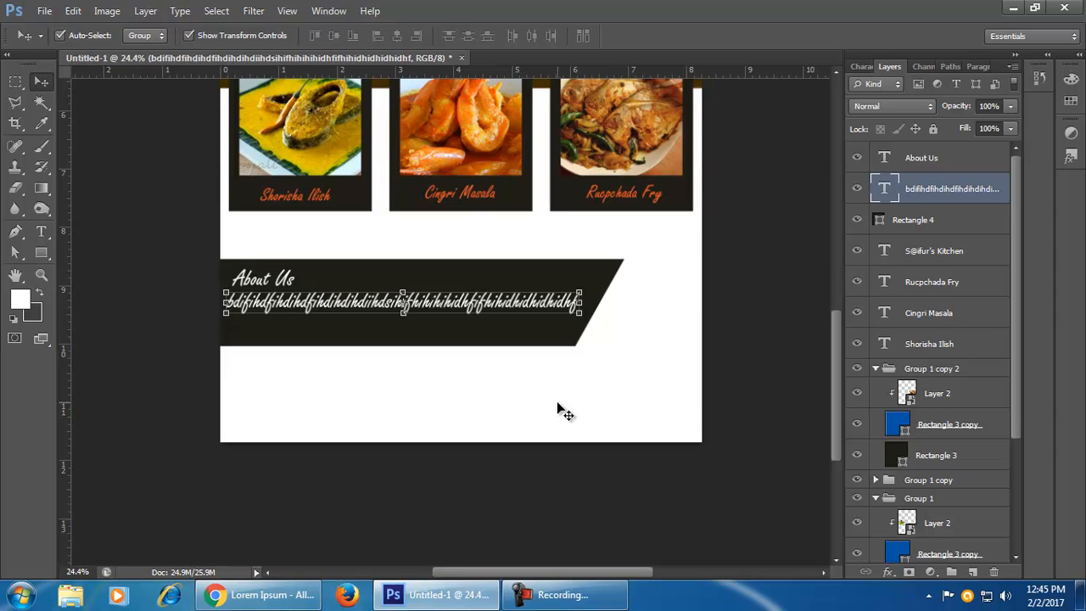
pyautogui.press('Delete')
# - Duplicate the slanted dark bar directly below the original, leaving a narrow gap between them
pyautogui.click(565, 413)
pyautogui.scroll(1, 560, 445)
pyautogui.scroll(-1, 566, 451)
pyautogui.scroll(-1, 565, 453)
pyautogui.moveTo(463, 286); pyautogui.dragTo(470, 378)
pyautogui.press('Up')
pyautogui.click(467, 459)
pyautogui.click(455, 373)
# - Start an empty text area bounded by the outline of the duplicated lower bar
pyautogui.click(44, 231)
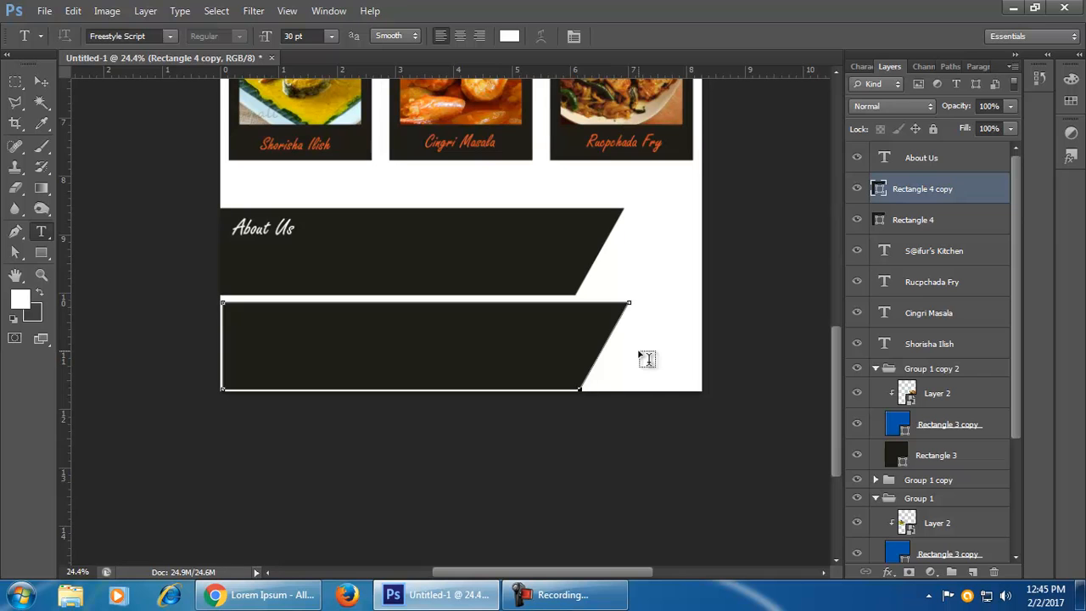
pyautogui.click(396, 343)
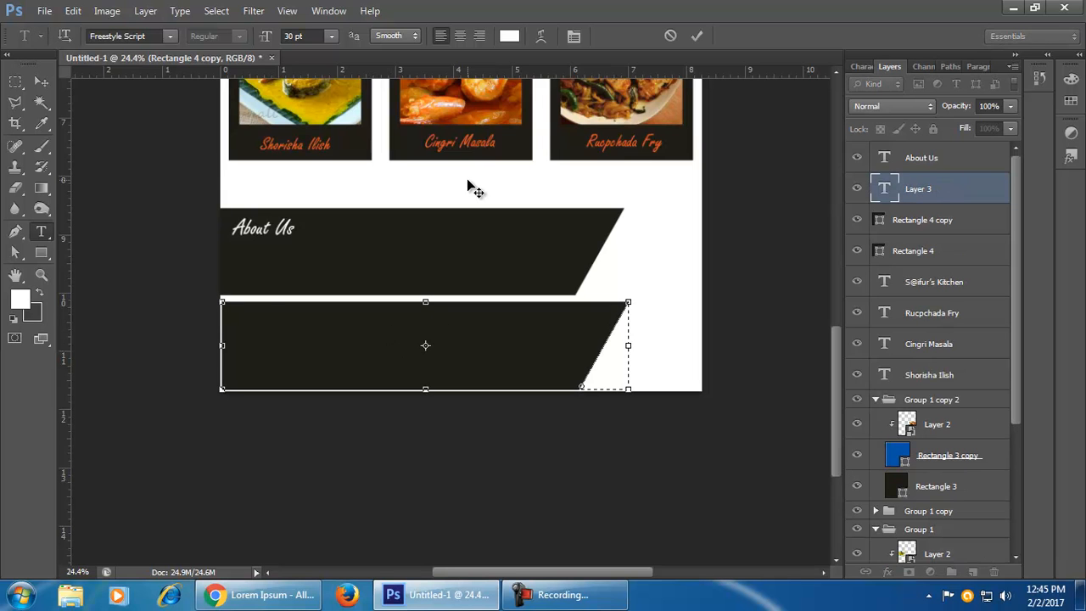
pyautogui.write('lkfhdf')
pyautogui.press('BackSpace')
pyautogui.press('BackSpace')
pyautogui.press('BackSpace')
pyautogui.press('BackSpace')
pyautogui.press('BackSpace')
pyautogui.press('BackSpace')
# - Set the new text area's font to Lato Regular at 14 pt
pyautogui.click(170, 35)
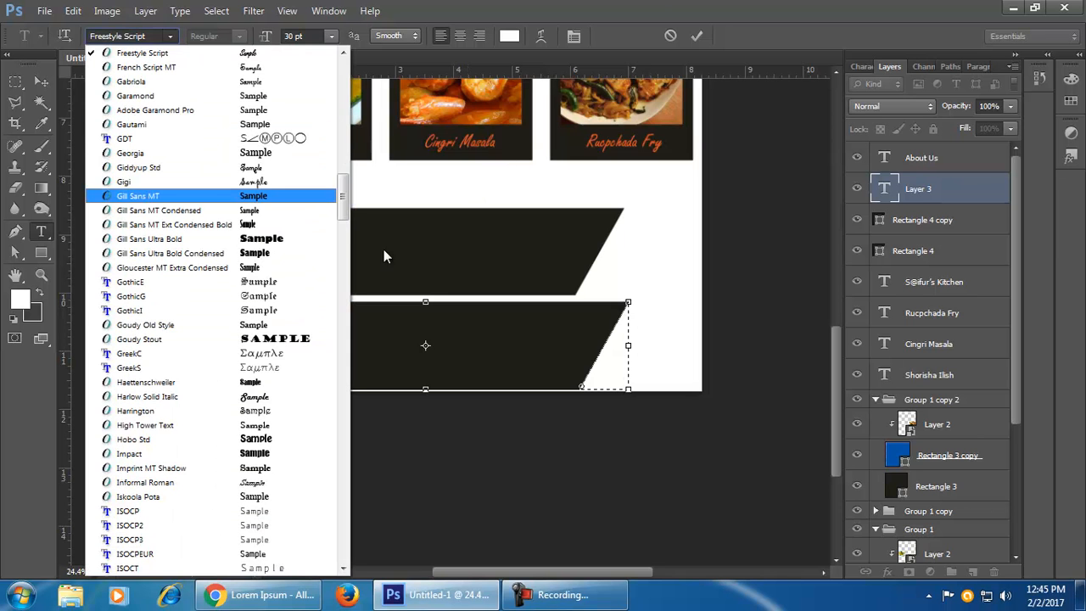
pyautogui.moveTo(343, 197); pyautogui.dragTo(343, 85)
pyautogui.click(145, 36)
pyautogui.click(146, 36)
pyautogui.write('Lato')
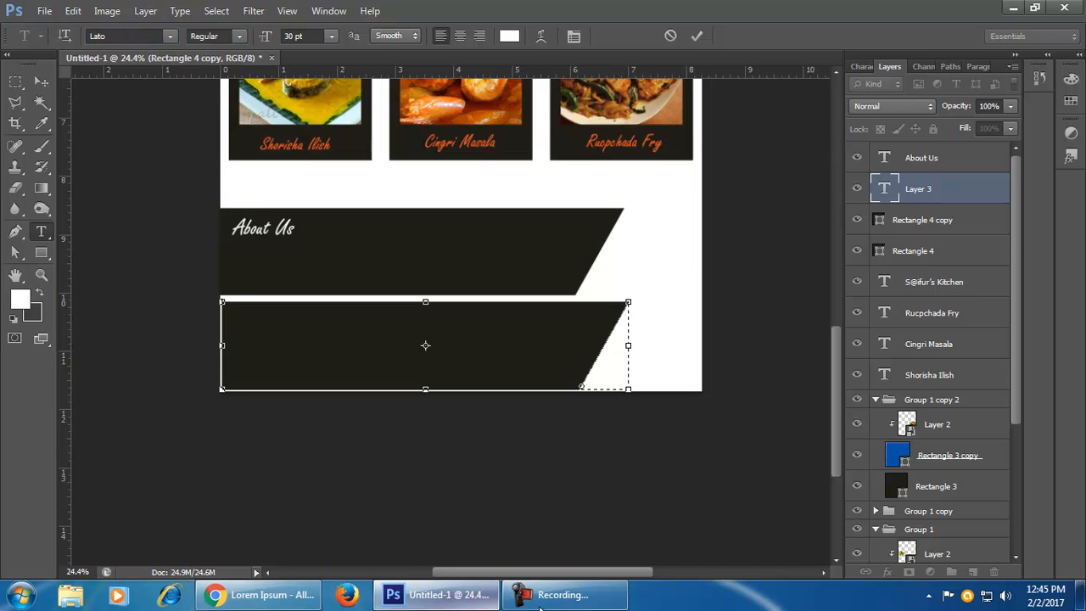
pyautogui.click(331, 36)
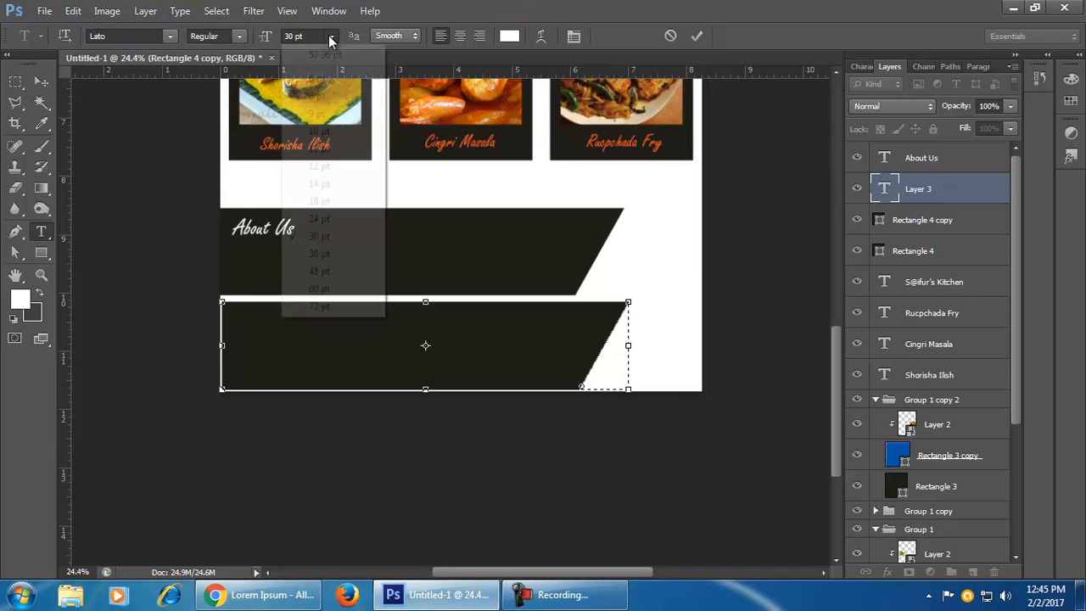
pyautogui.click(347, 190)
# - Copy the "Nam eu consectetur sem." paragraph from the Lorem Ipsum page in Chrome and paste it into the text area in Photoshop
pyautogui.click(259, 595)
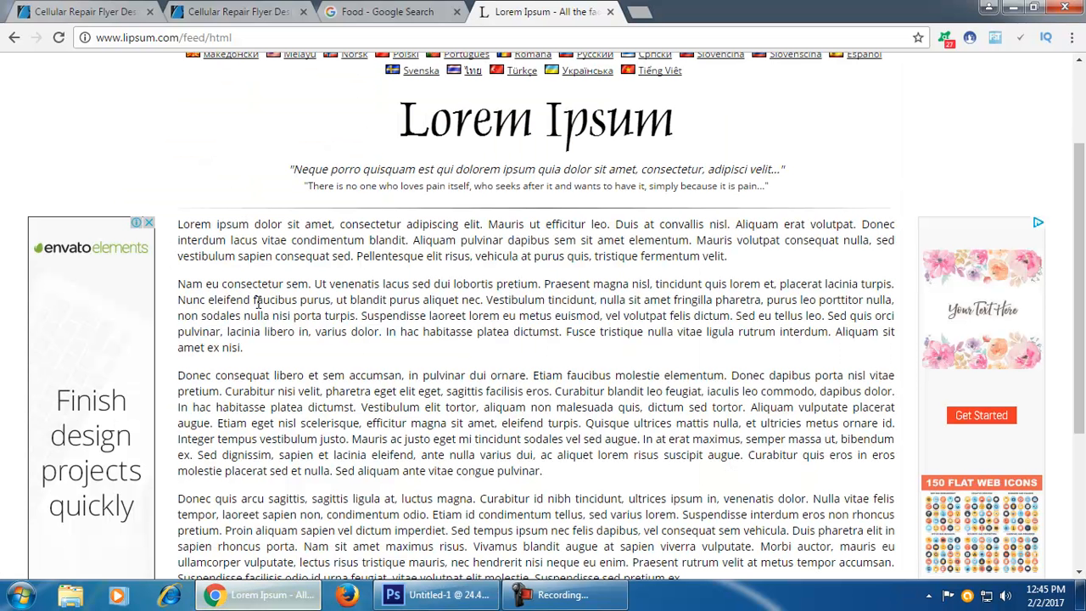
pyautogui.moveTo(180, 283); pyautogui.dragTo(299, 355)
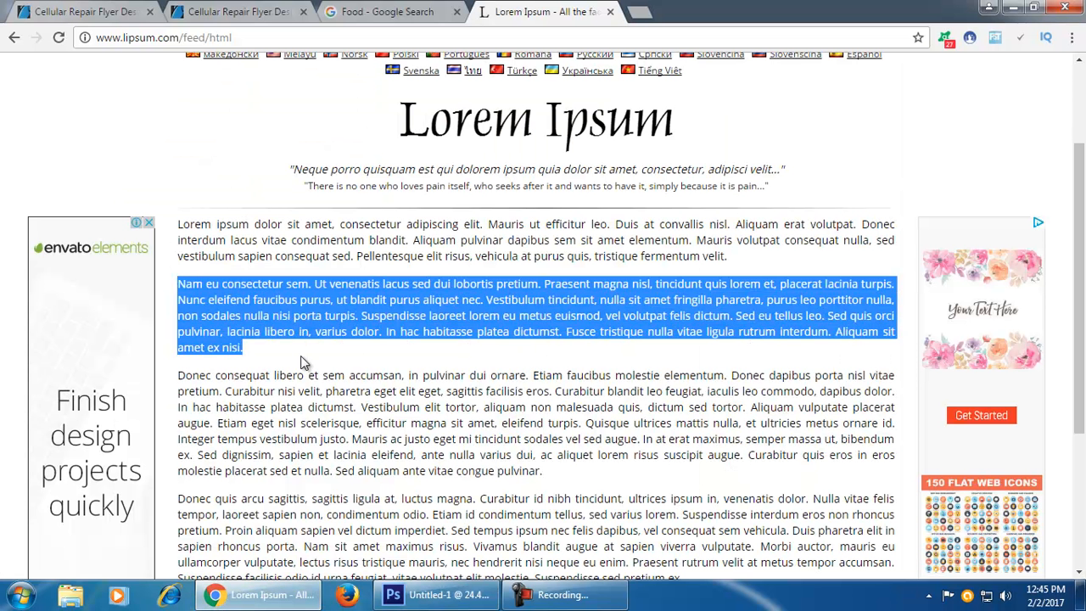
pyautogui.click(431, 595)
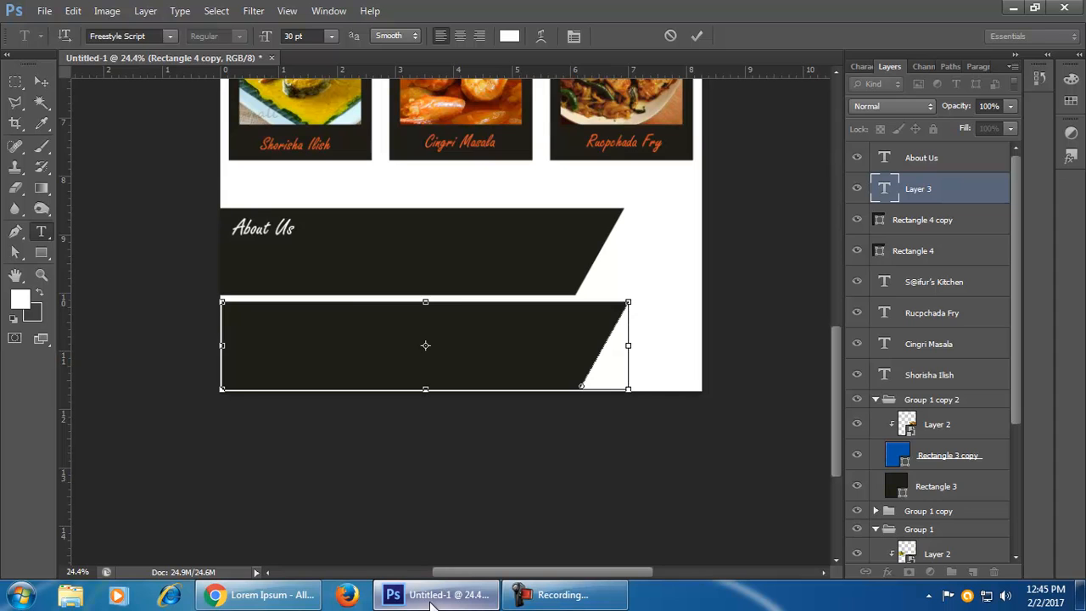
pyautogui.write('Nam eu consectetur sem. Ut venenatis lacus sed dui lobortis pretium. Praesent magna nisl, tincidunt quis lorem et, placerat lacinia turpis. Nunc eleifend faucibus purus, ut blandit purus aliquet nec. Vestibulum tincidunt, nulla sit amet fringilla pharetra, purus leo porttitor nulla, non sodales nulla nisi porta')
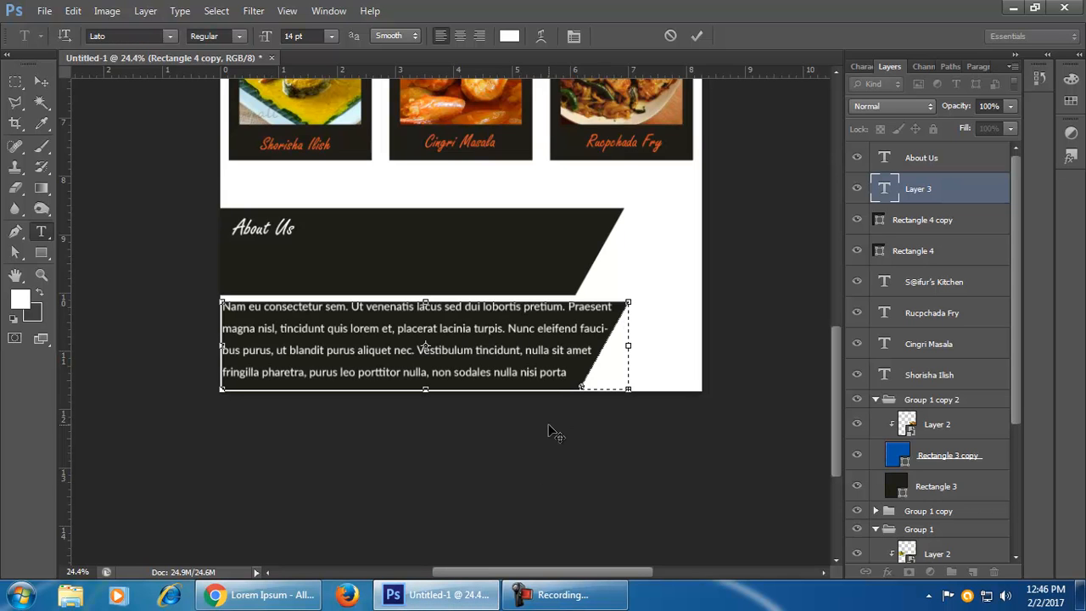
# - Set the whole pasted paragraph to 21 pt leading and a 12 pt font size
pyautogui.hotkey('ctrl', 'a')
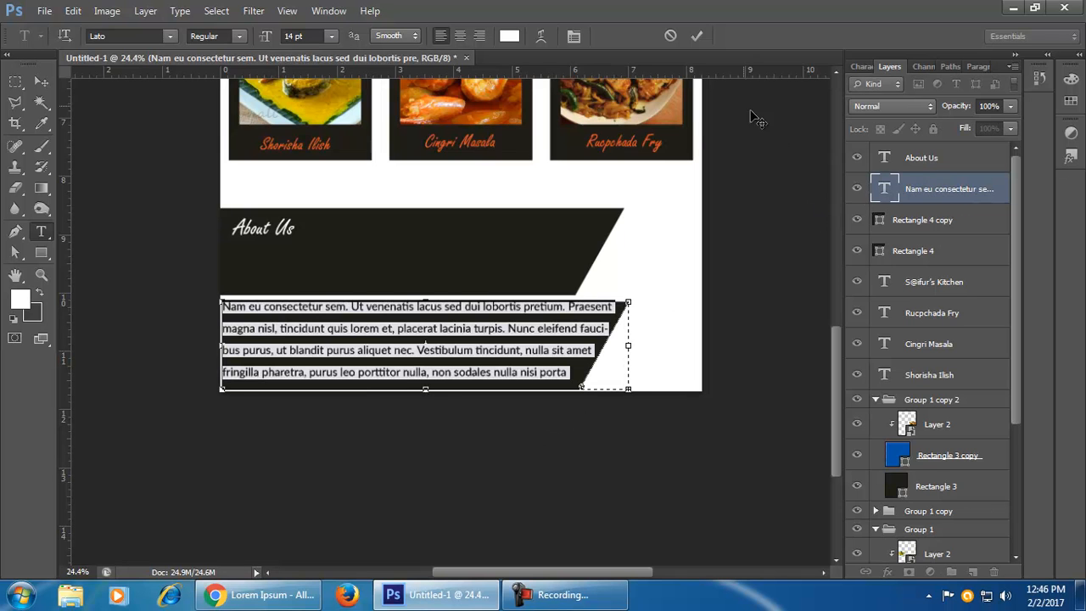
pyautogui.click(573, 36)
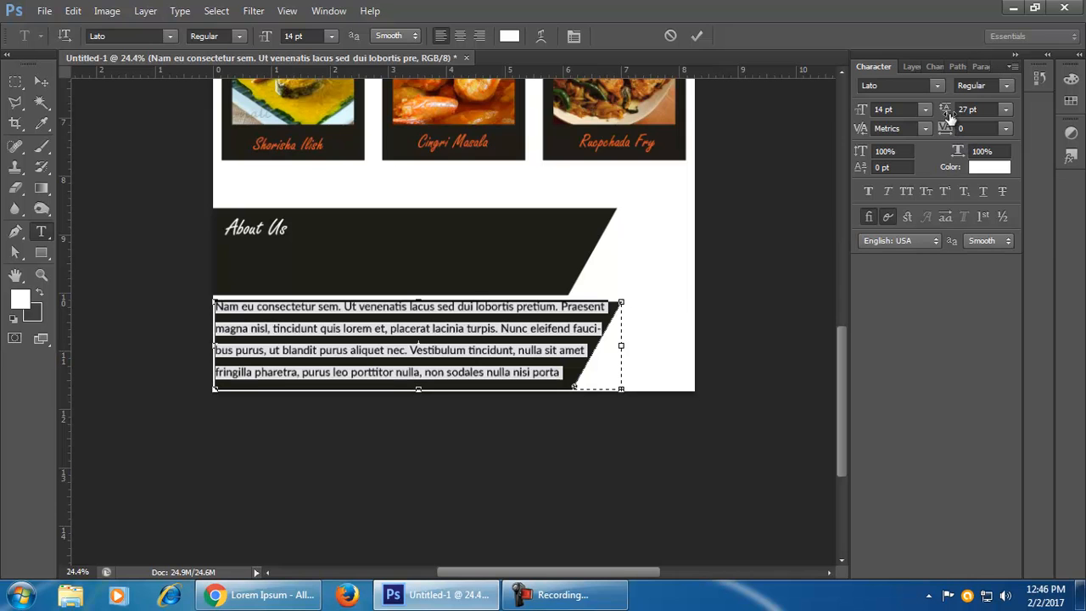
pyautogui.moveTo(946, 113); pyautogui.dragTo(943, 113)
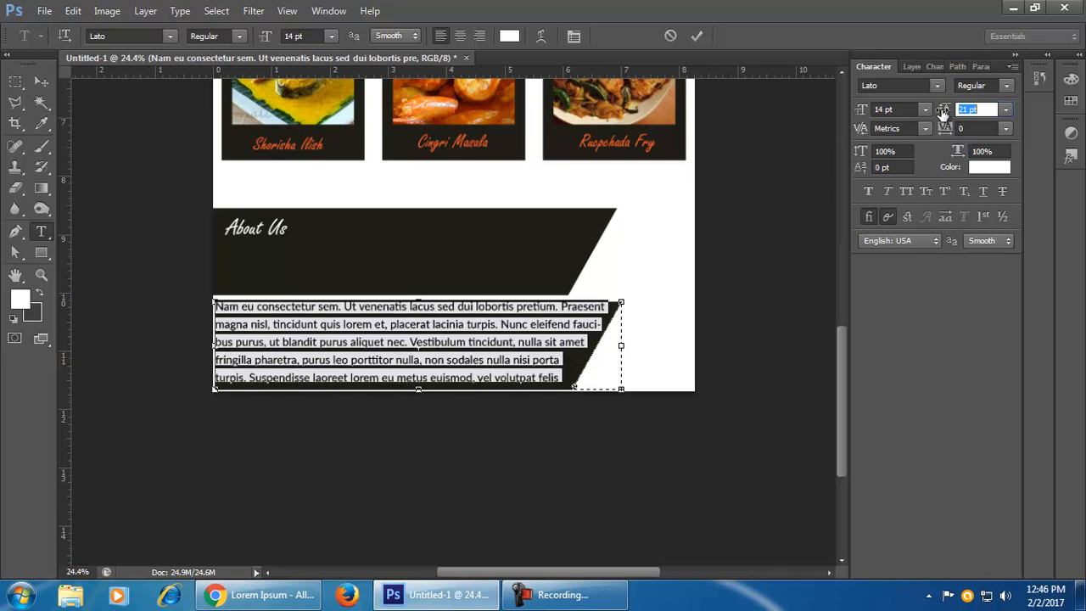
pyautogui.click(926, 111)
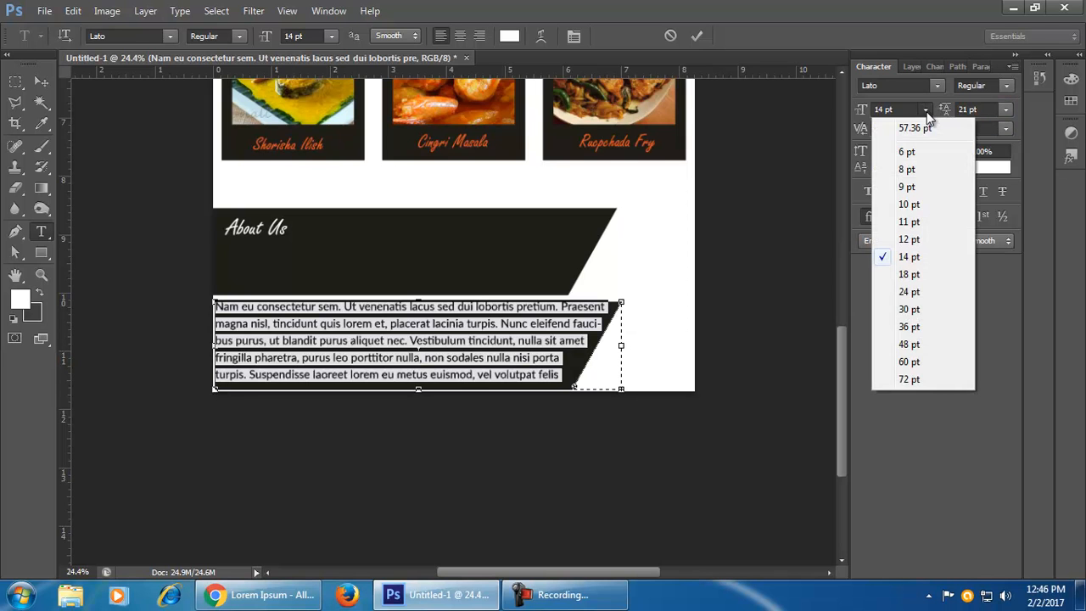
pyautogui.click(926, 239)
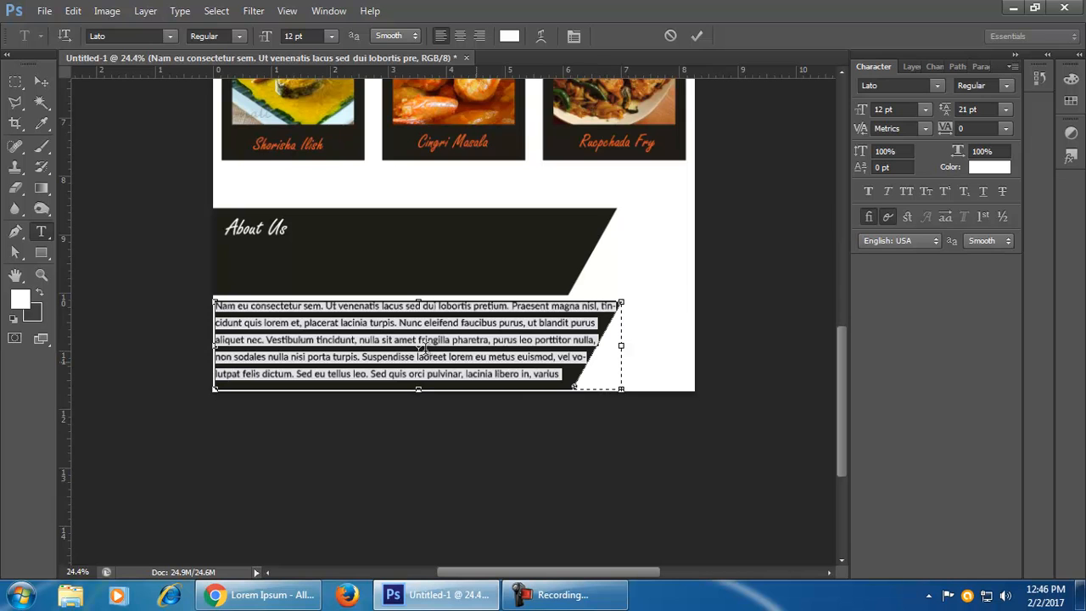
pyautogui.click(48, 83)
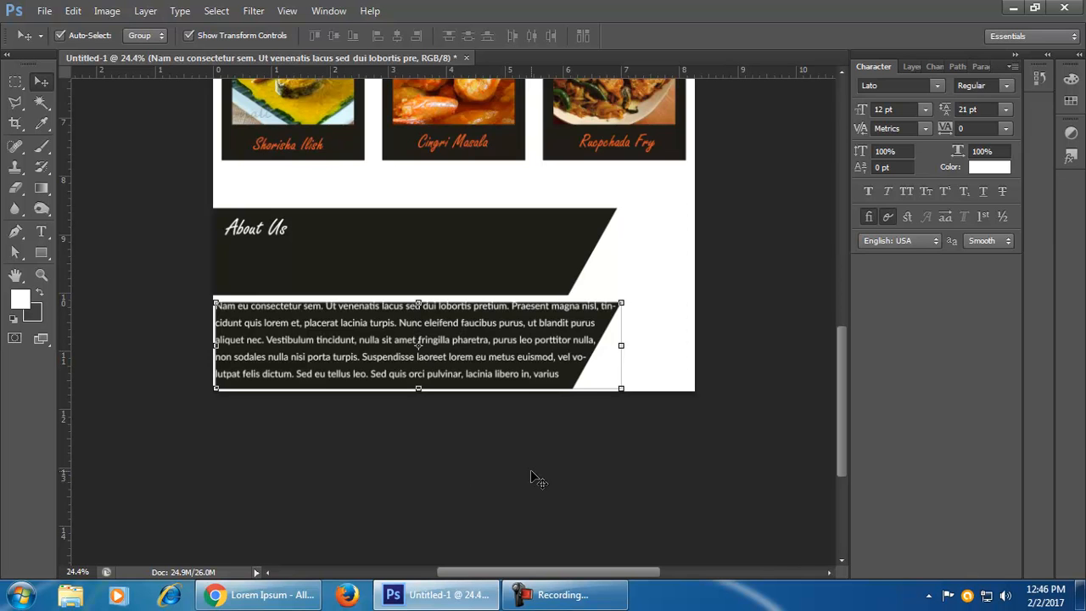
# - Move the paragraph up onto the original "About Us" bar and delete the empty duplicate bar
pyautogui.hotkey('ctrl', 't')
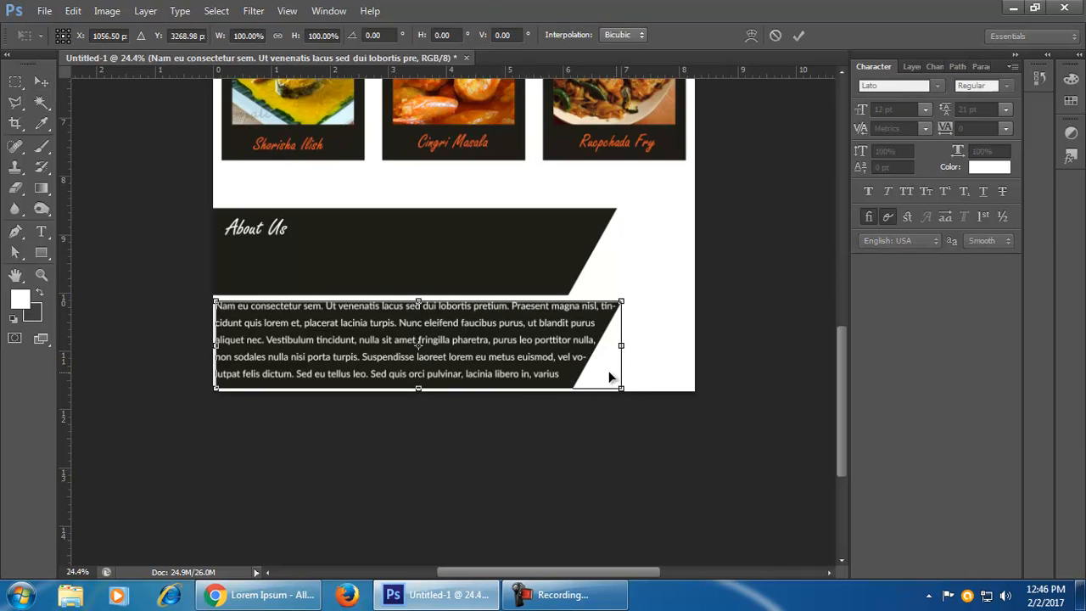
pyautogui.click(798, 34)
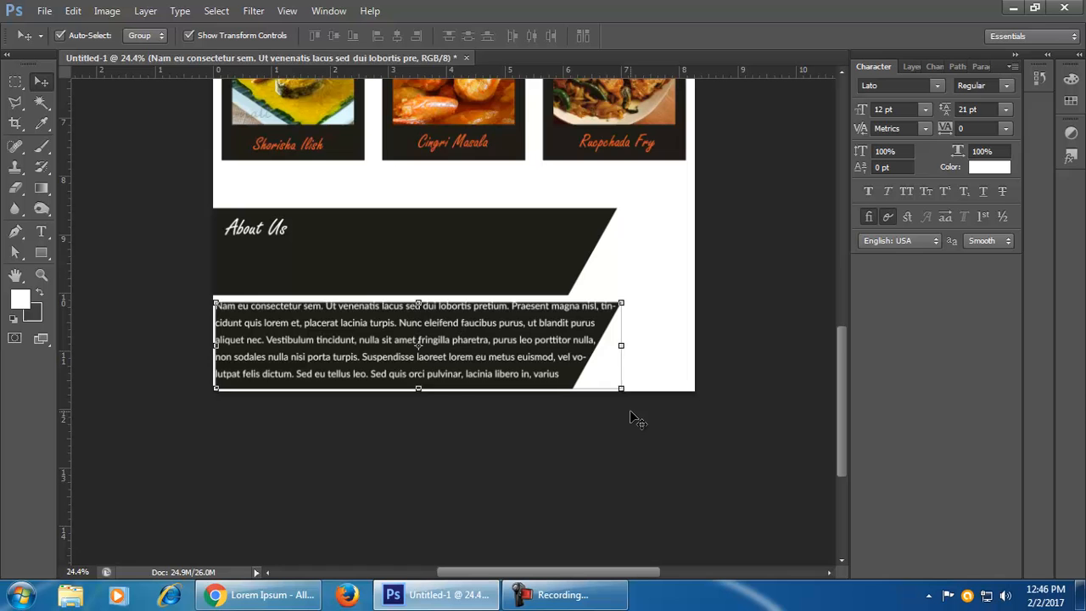
pyautogui.moveTo(395, 349); pyautogui.dragTo(410, 257)
pyautogui.click(463, 365)
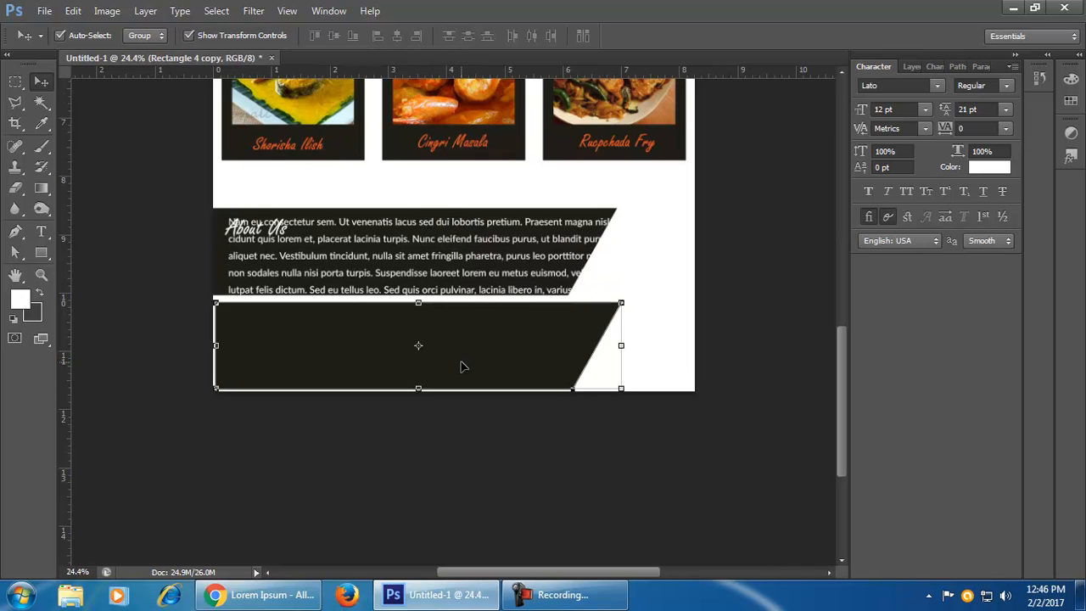
pyautogui.press('Delete')
pyautogui.moveTo(479, 278); pyautogui.dragTo(467, 270)
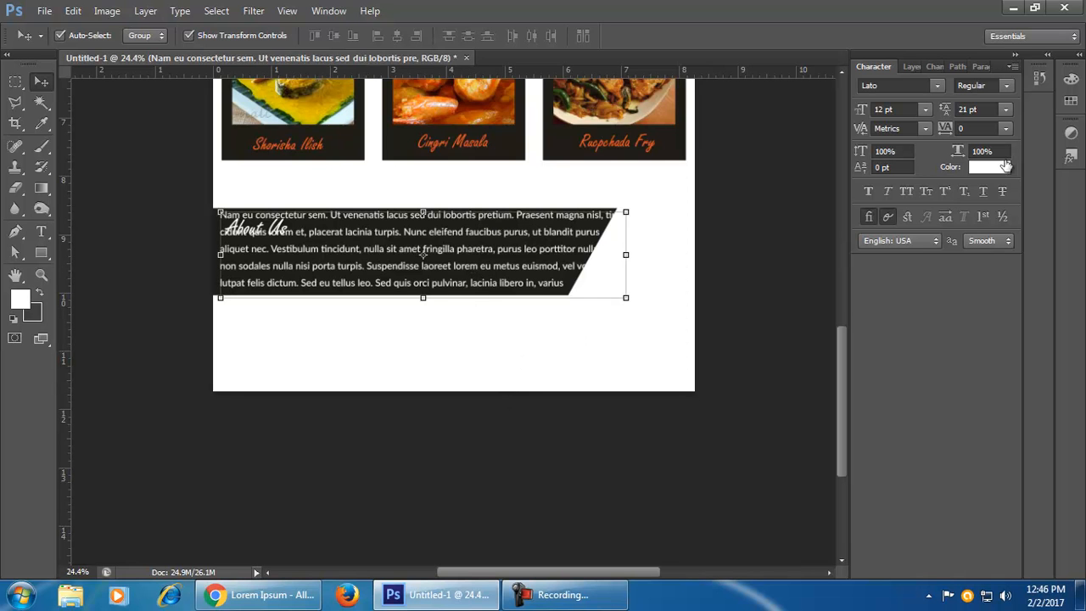
# - Place the paragraph below the "About Us" heading and enlarge the dark bar to 109.28% width and 141.74% height around it
pyautogui.moveTo(438, 236); pyautogui.dragTo(416, 330)
pyautogui.click(563, 230)
pyautogui.moveTo(617, 270); pyautogui.dragTo(655, 270)
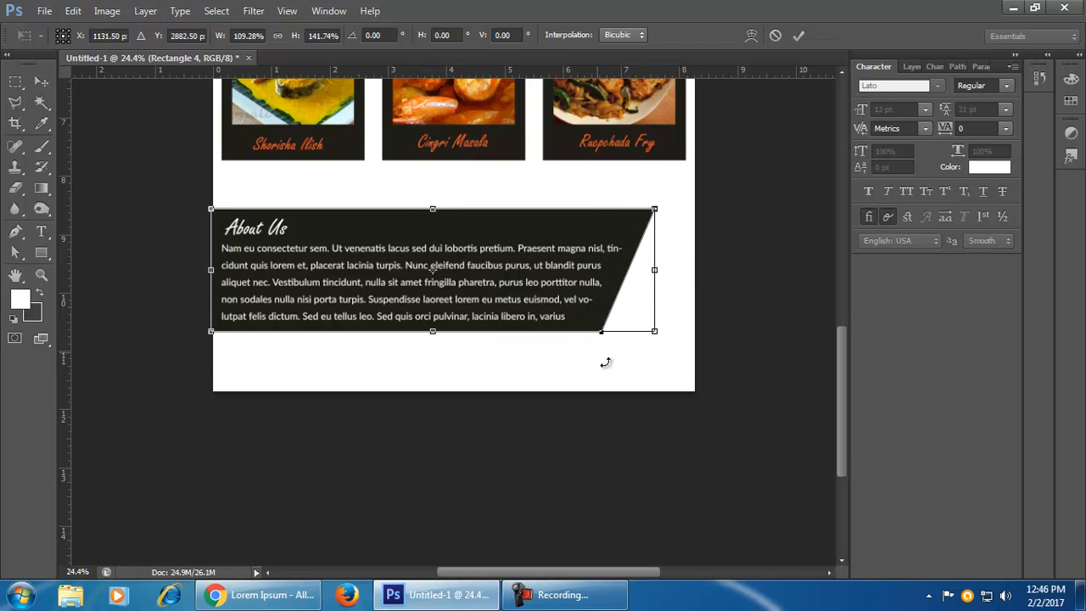
pyautogui.click(798, 36)
# - Nudge the "About Us" heading and its paragraph slightly up and to the left within the dark bar
pyautogui.click(436, 334)
pyautogui.click(467, 295)
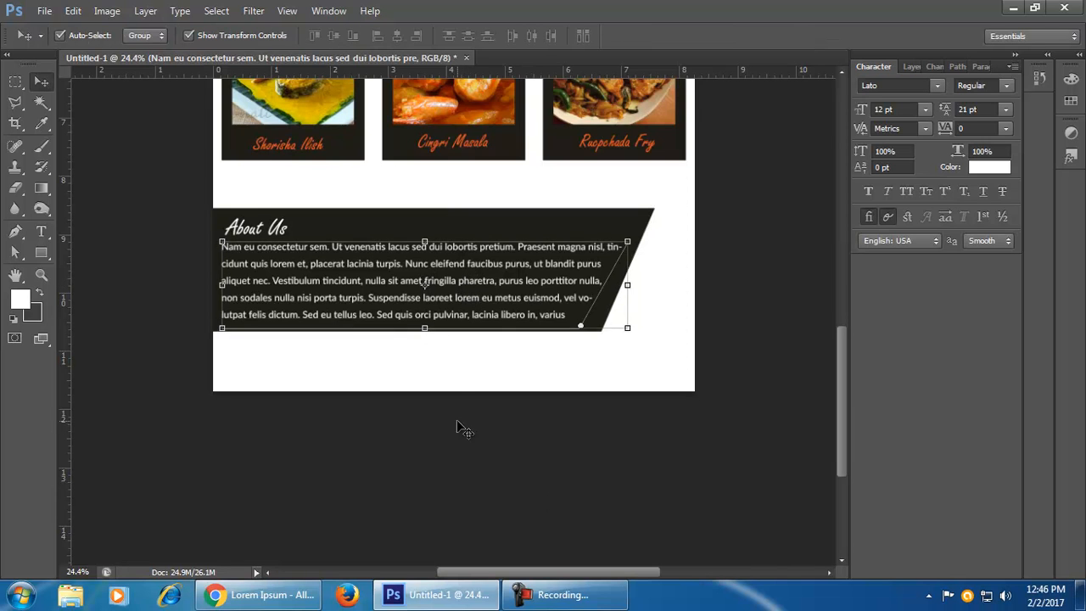
pyautogui.click(276, 230)
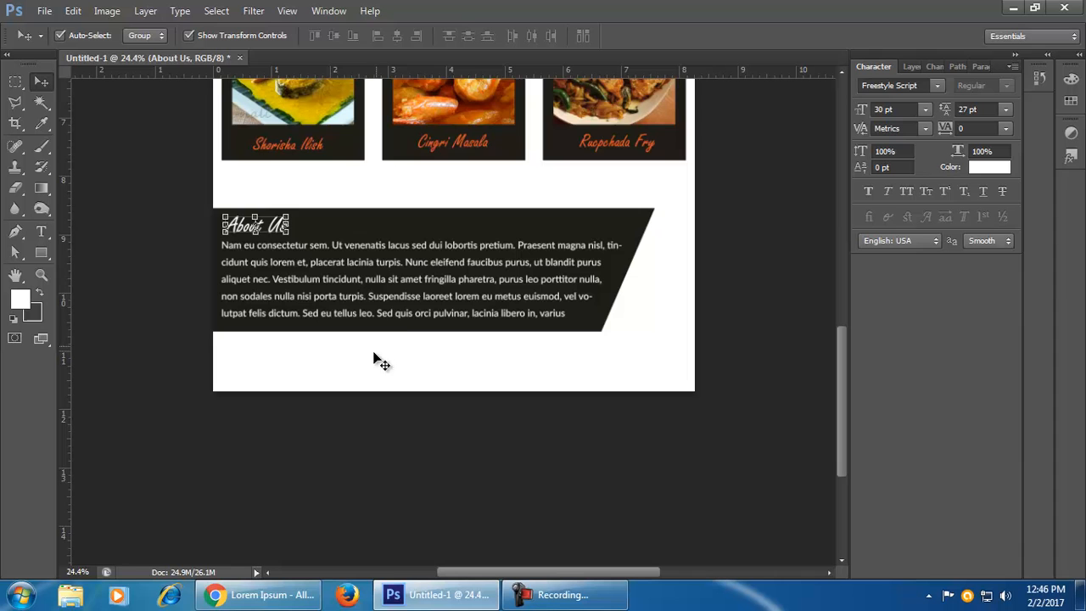
pyautogui.click(404, 305)
pyautogui.press('Up')
pyautogui.press('Up')
pyautogui.click(448, 356)
pyautogui.click(411, 296)
pyautogui.press('Left')
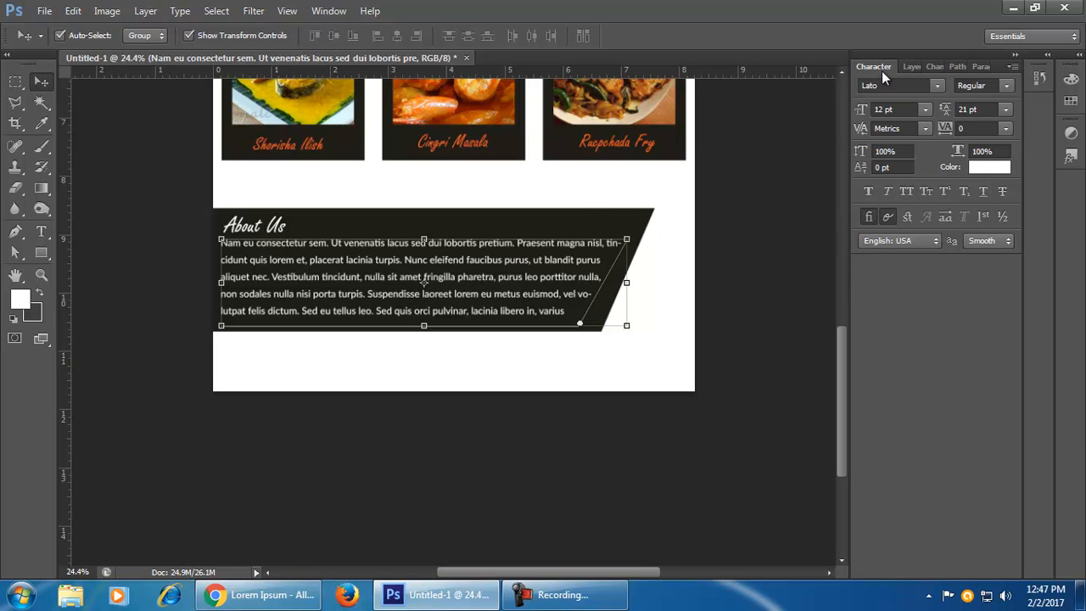
# - Set the tracking of the whole "About Us" paragraph to 60
pyautogui.click(912, 66)
pyautogui.doubleClick(884, 191)
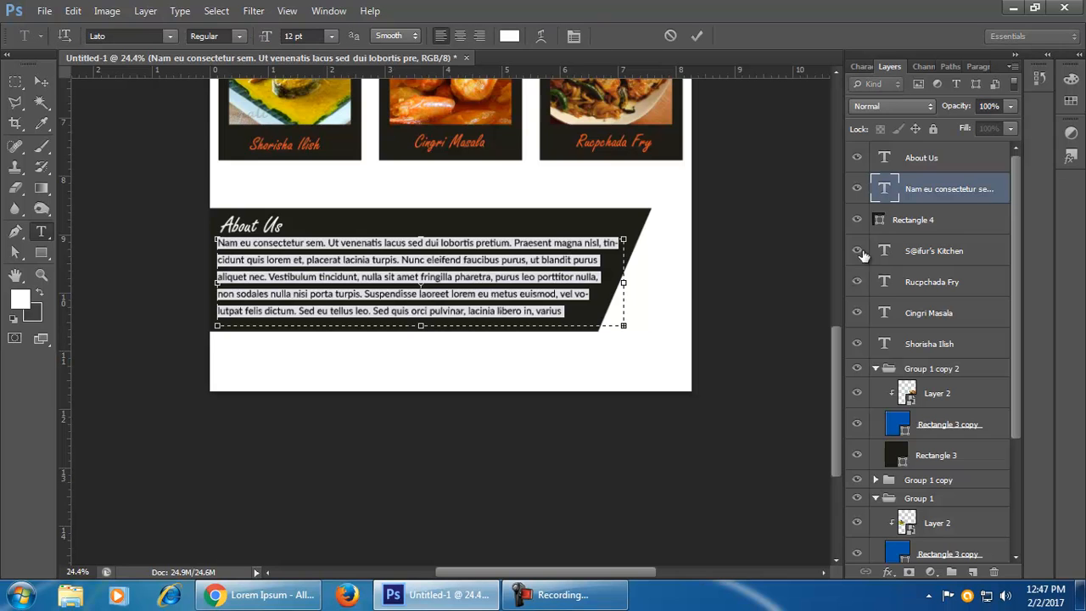
pyautogui.click(859, 66)
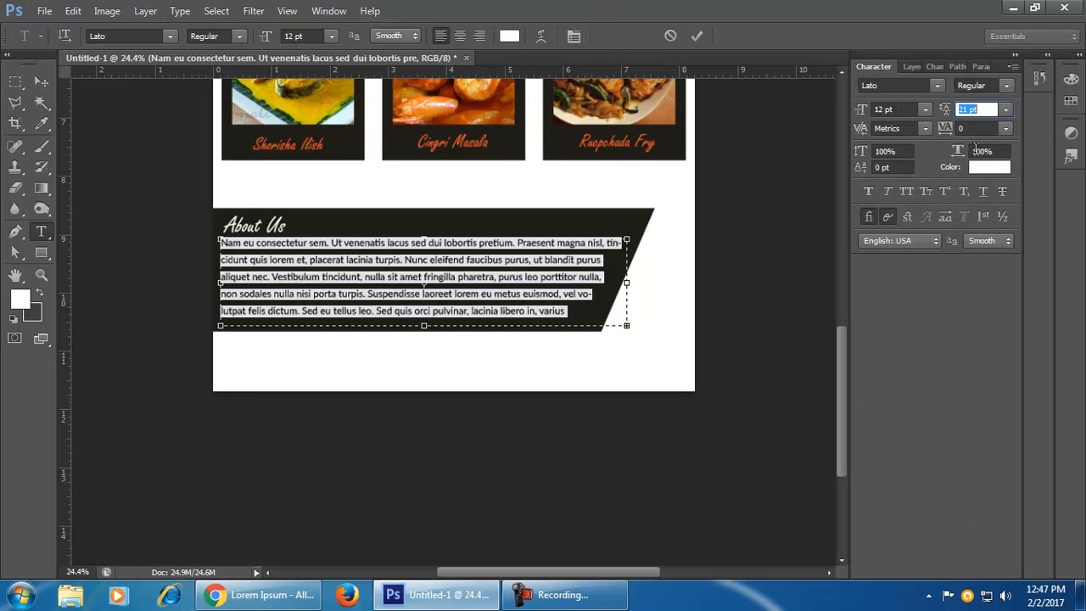
pyautogui.moveTo(948, 128); pyautogui.dragTo(926, 136)
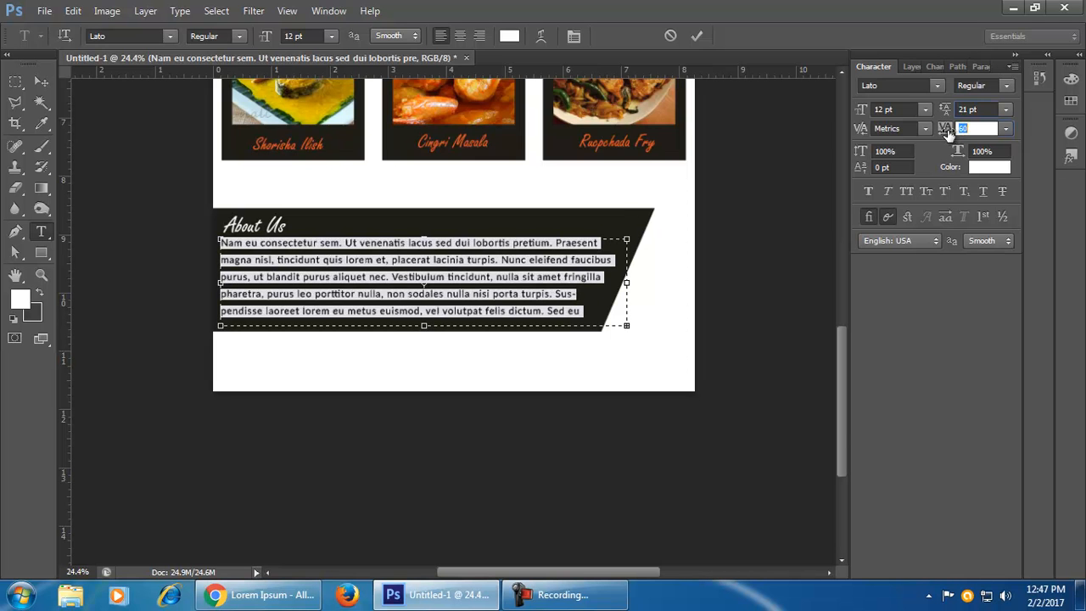
# - Recolour the "About Us" heading with the dark orange #843920 sampled from the "Rucpchada Fry" caption
pyautogui.click(41, 82)
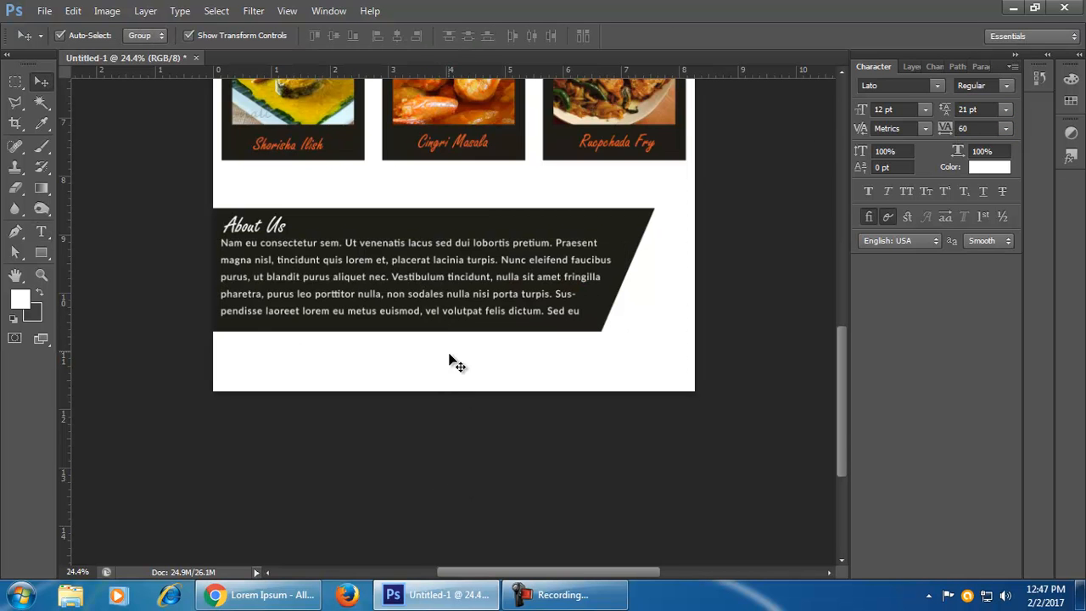
pyautogui.scroll(-2, 449, 363)
pyautogui.moveTo(338, 280); pyautogui.dragTo(338, 282)
pyautogui.click(297, 264)
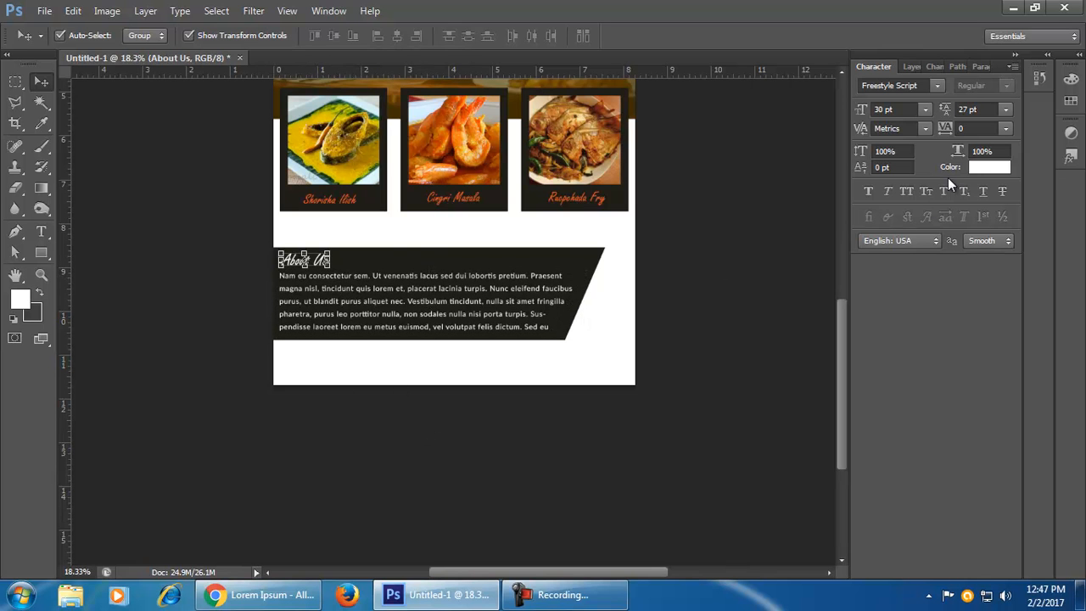
pyautogui.click(996, 170)
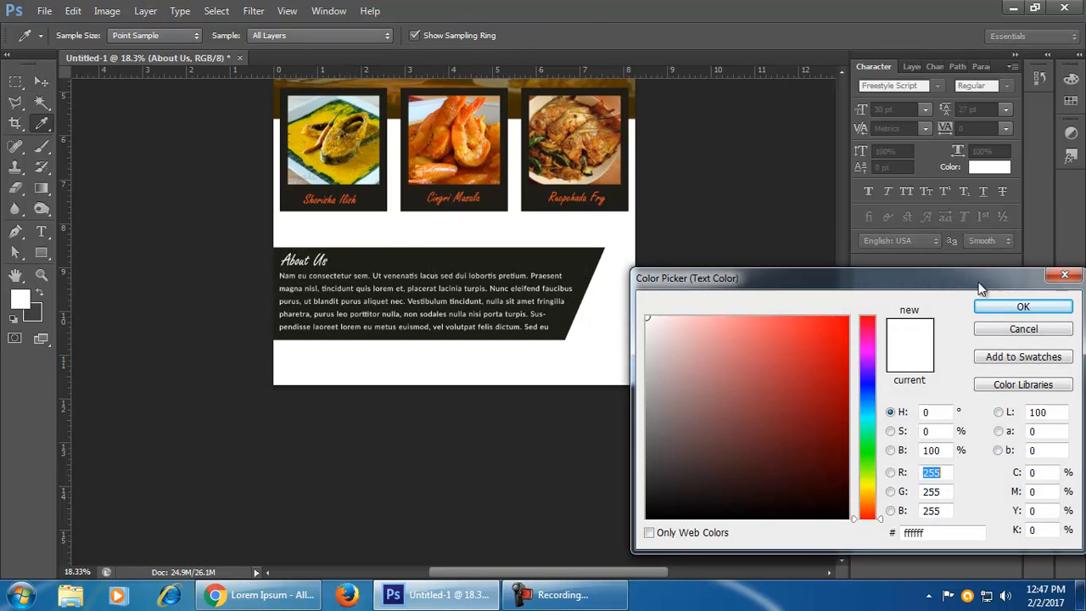
pyautogui.click(572, 200)
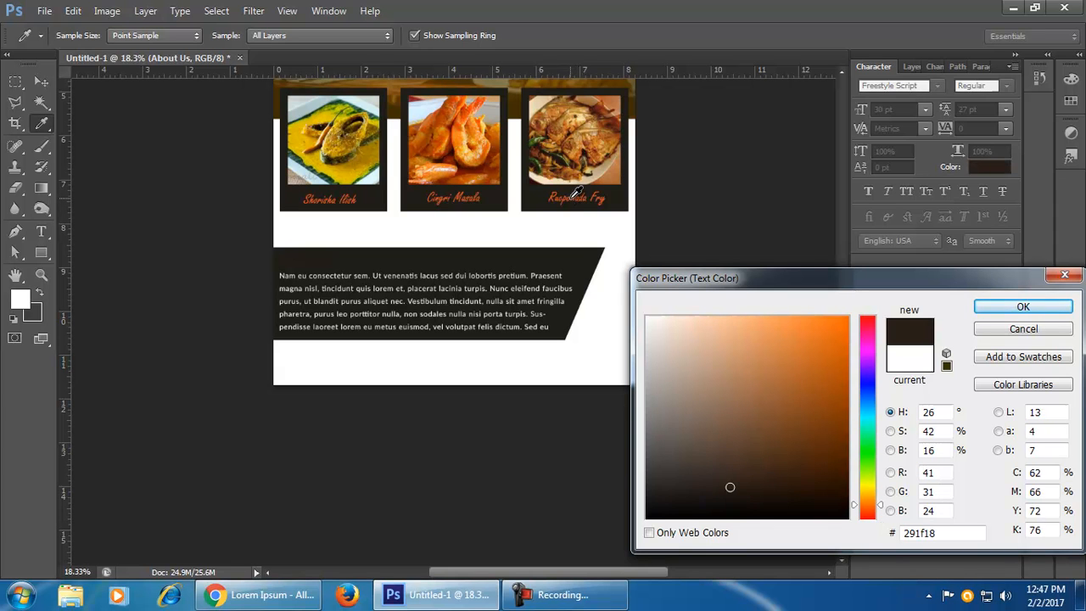
pyautogui.click(572, 197)
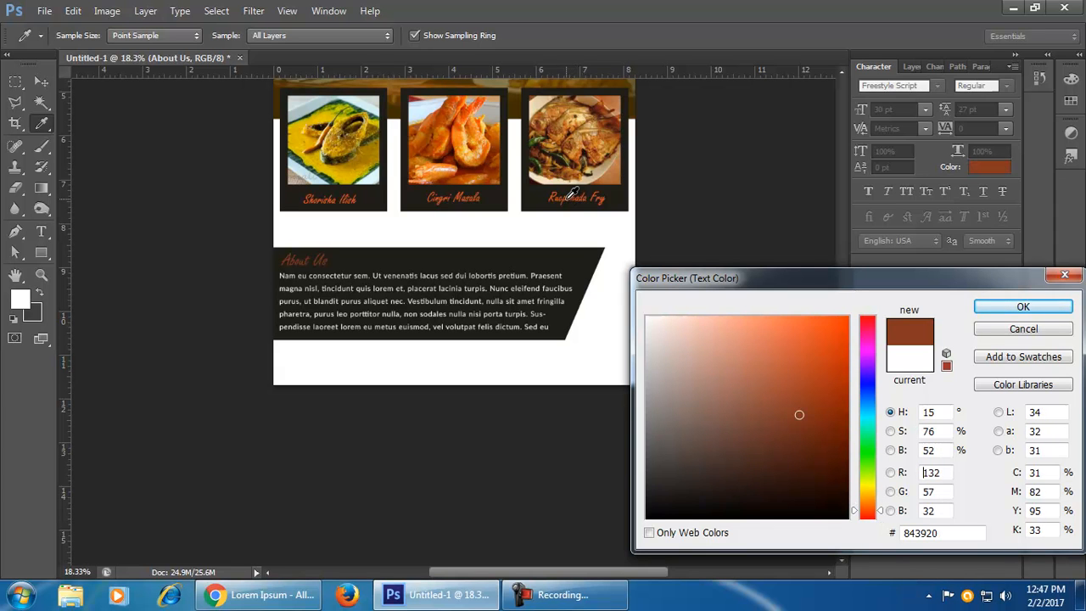
pyautogui.click(1023, 306)
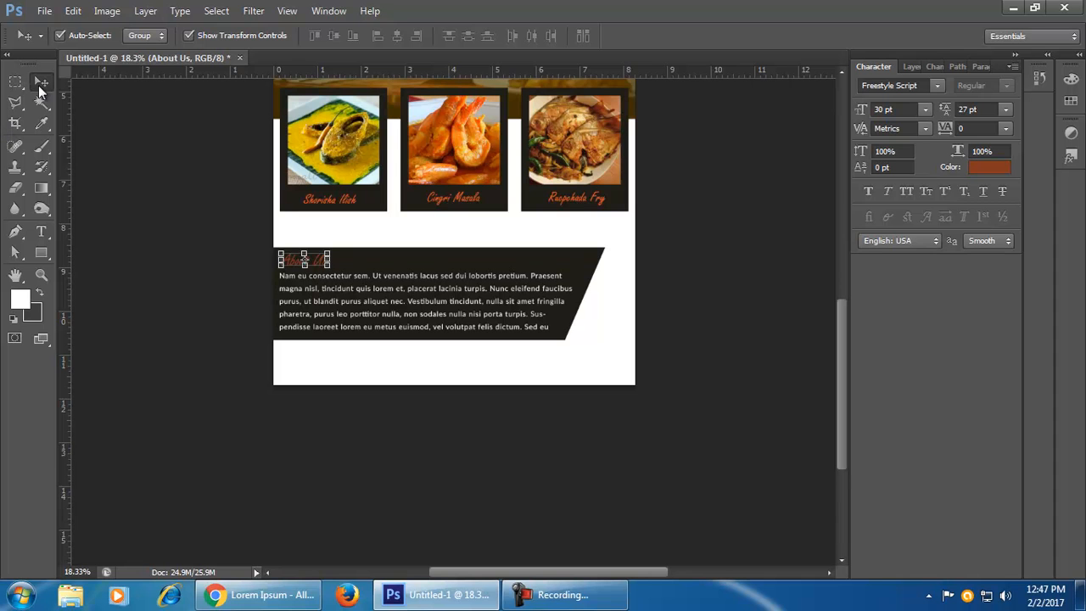
pyautogui.click(181, 288)
pyautogui.scroll(1, 384, 429)
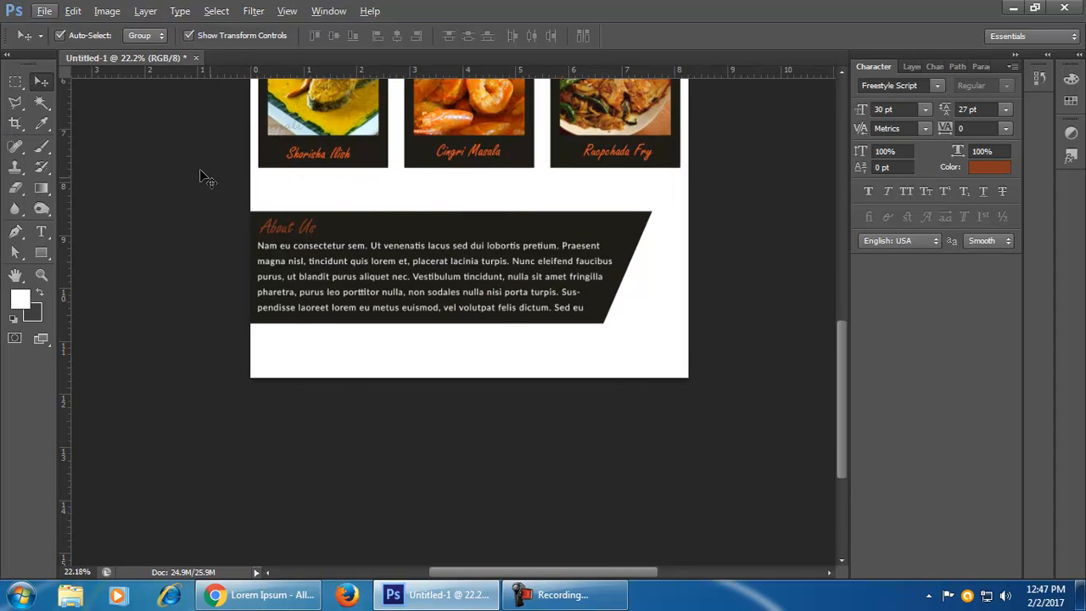
# - Brighten the "About Us" heading's text colour to the stronger orange #bb390d
pyautogui.click(282, 228)
pyautogui.press('i')
pyautogui.click(990, 167)
pyautogui.moveTo(797, 413); pyautogui.dragTo(834, 370)
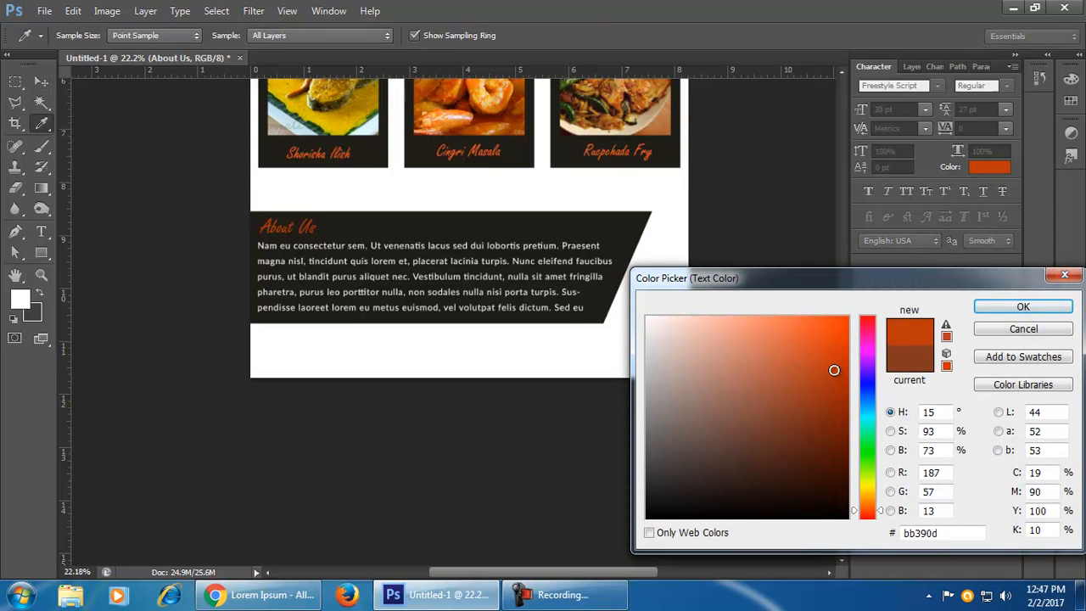
pyautogui.click(997, 312)
pyautogui.press('v')
# - Move the dark bar together with its "About Us" heading and paragraph up closer to the dish photos
pyautogui.scroll(1, 526, 383)
pyautogui.moveTo(692, 183); pyautogui.dragTo(274, 345)
pyautogui.hotkey('shift', 'Up')
pyautogui.hotkey('shift', 'Up')
pyautogui.hotkey('shift', 'Up')
pyautogui.hotkey('shift', 'Up')
pyautogui.hotkey('shift', 'Up')
pyautogui.hotkey('shift', 'Up')
pyautogui.hotkey('shift', 'Up')
pyautogui.hotkey('shift', 'Up')
pyautogui.hotkey('shift', 'Up')
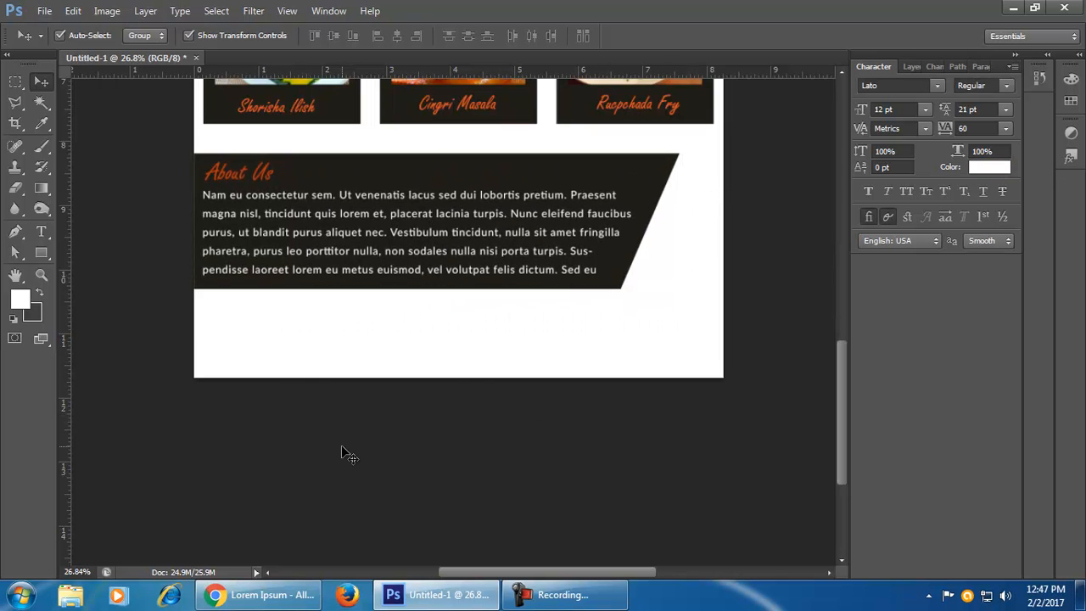
# - Switch to Chrome and examine the lower part of the Cellular Repair flyer in its enlarged preview, then return to Photoshop
pyautogui.scroll(-2, 306, 388)
pyautogui.press('alt')
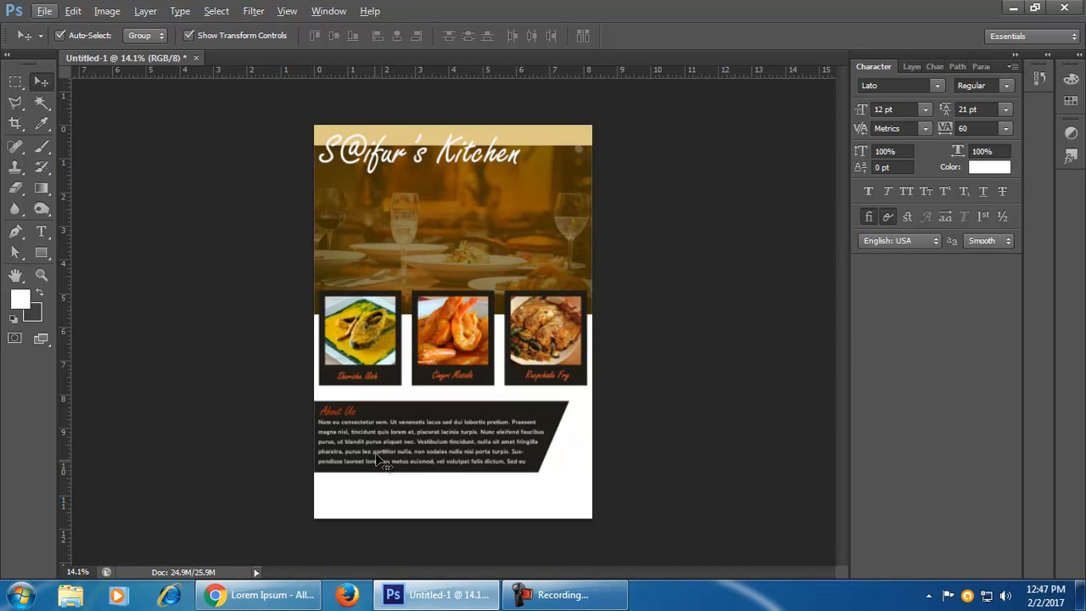
pyautogui.scroll(1, 475, 478)
pyautogui.click(304, 597)
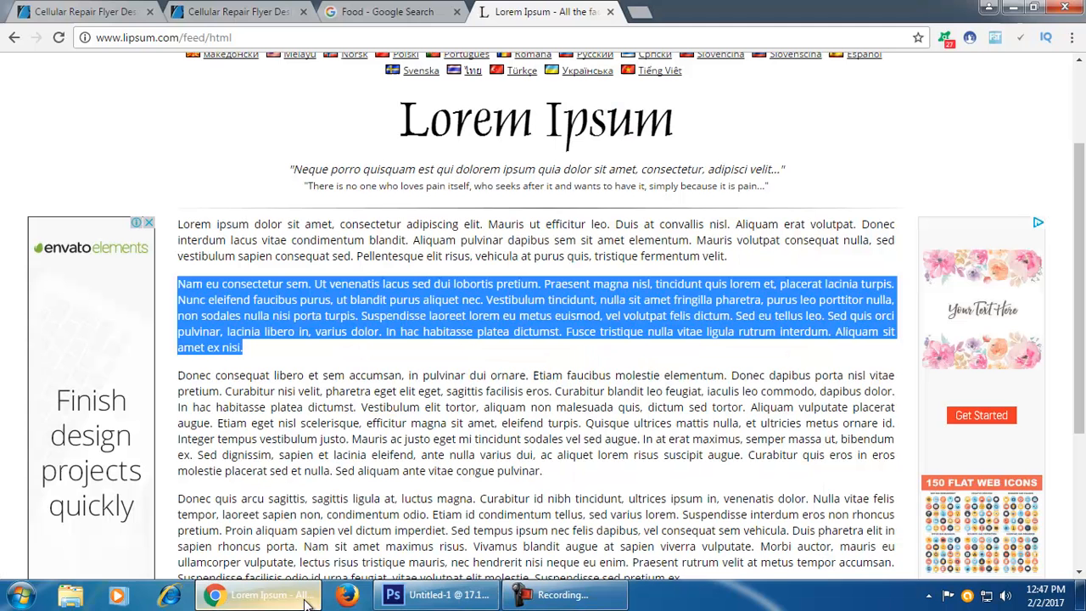
pyautogui.click(68, 19)
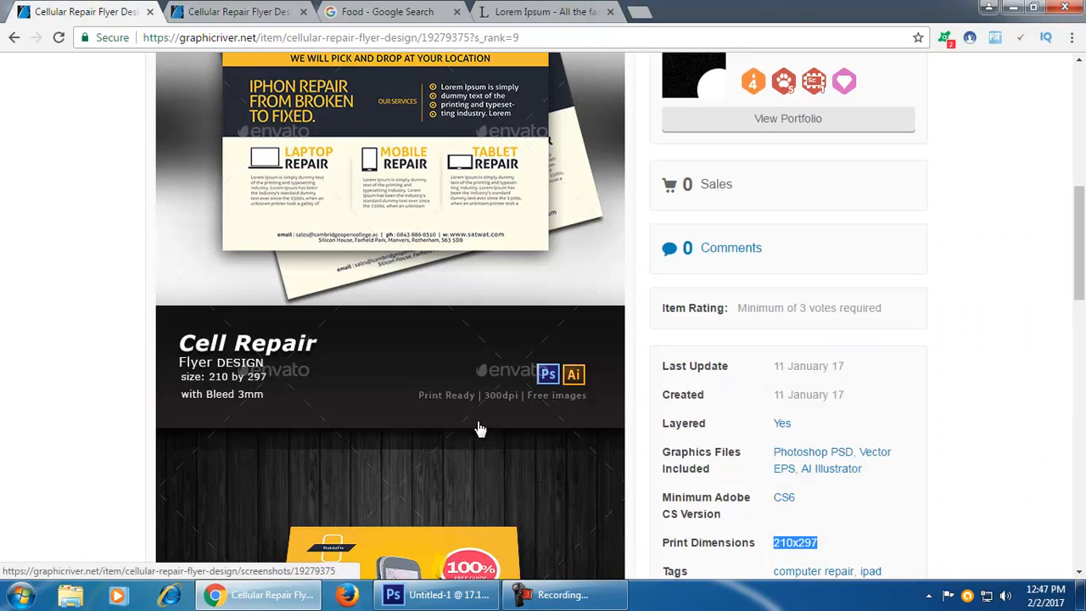
pyautogui.click(422, 229)
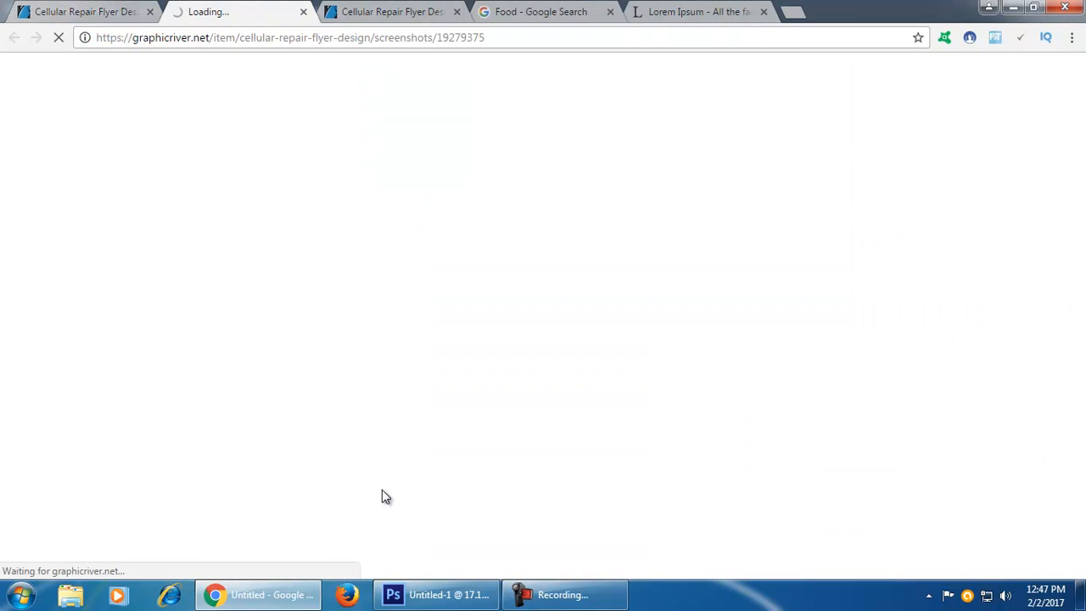
pyautogui.scroll(-3, 419, 415)
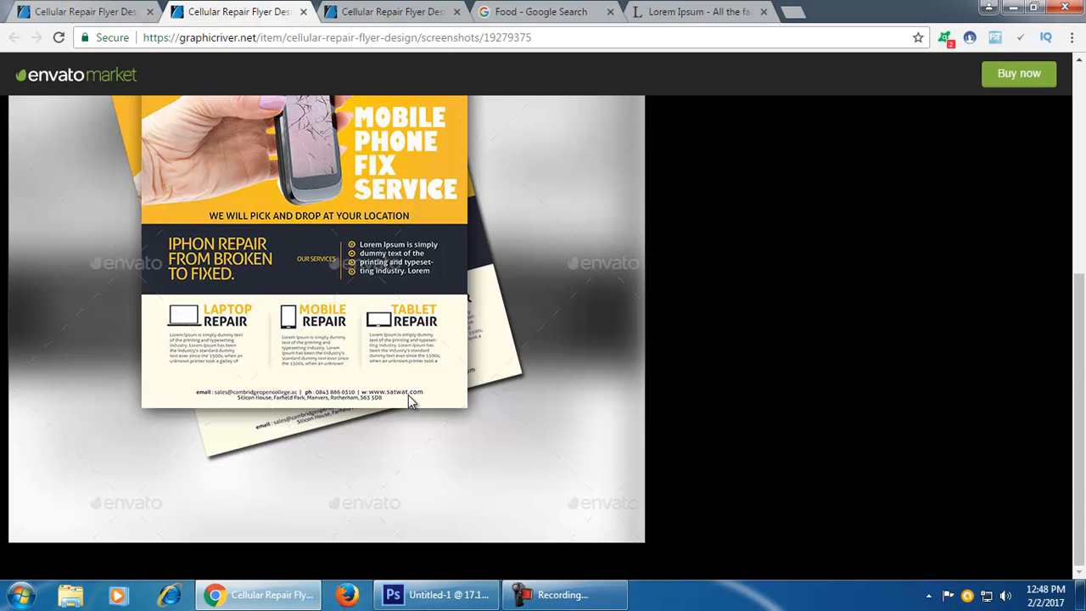
pyautogui.click(475, 593)
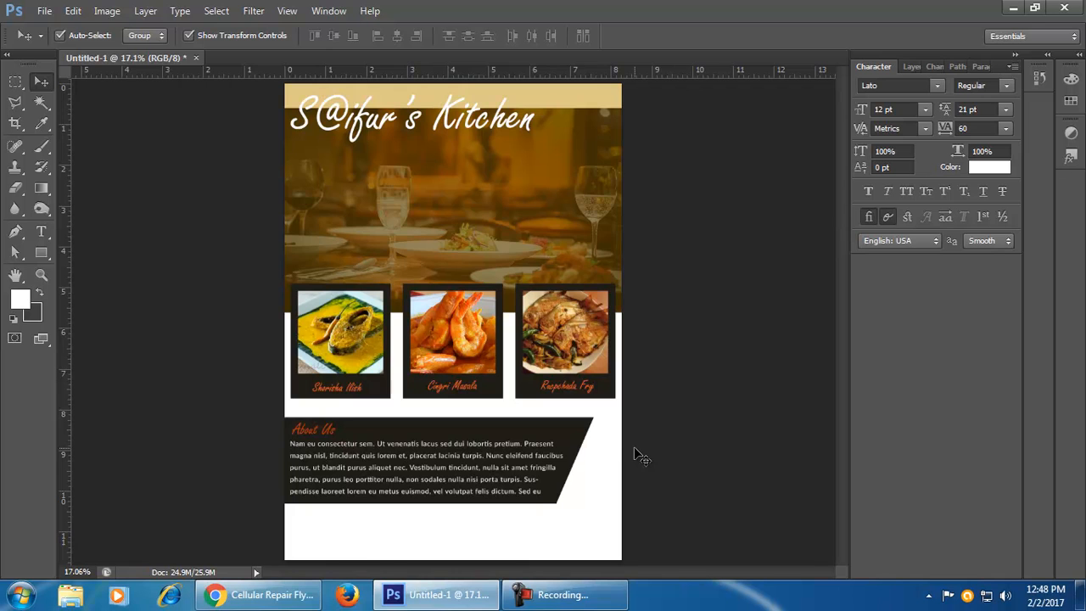
# - Close the enlarged Cellular Repair flyer preview tab in Chrome and switch back to Photoshop
pyautogui.scroll(-3, 650, 330)
pyautogui.scroll(2, 650, 330)
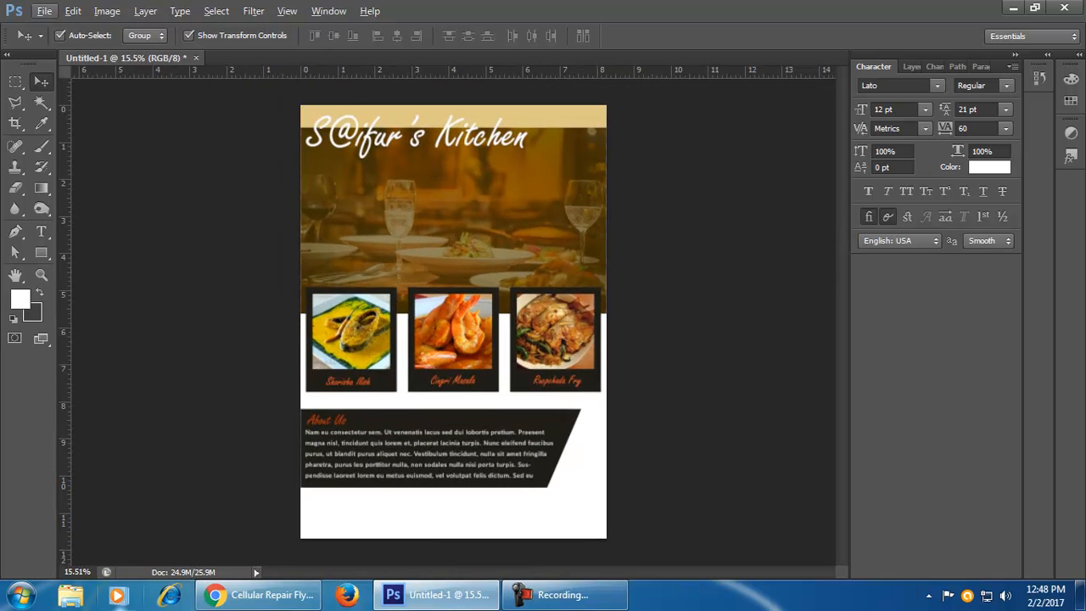
pyautogui.click(258, 594)
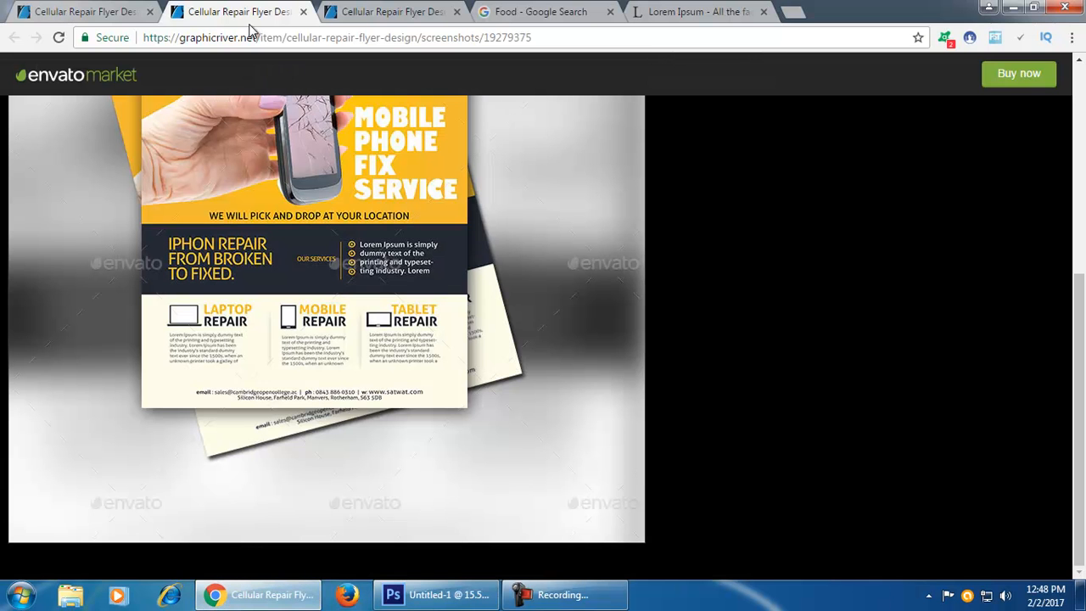
pyautogui.click(303, 12)
pyautogui.scroll(-5, 644, 380)
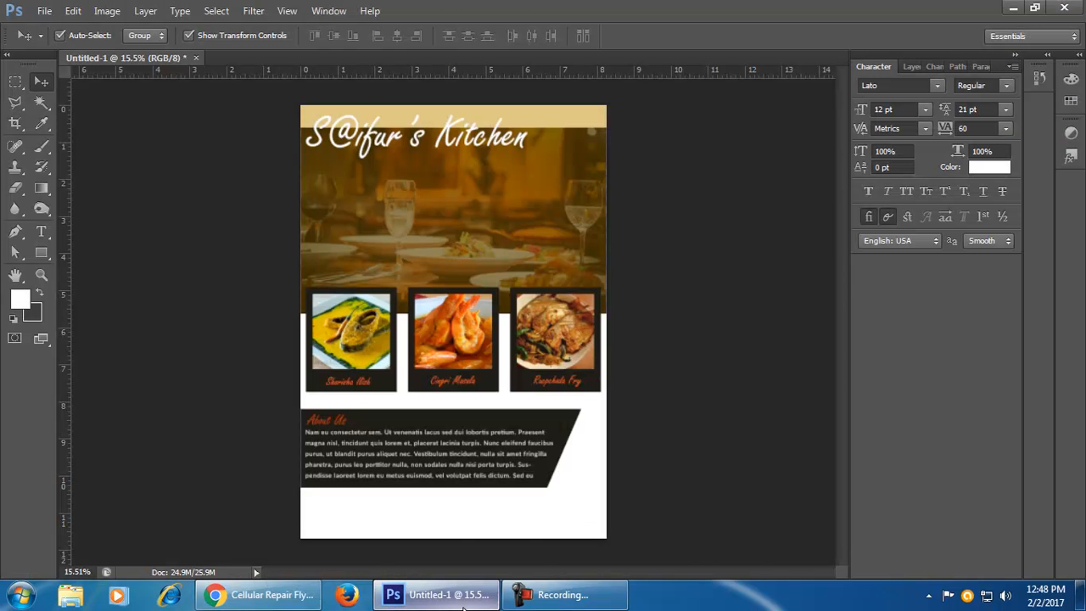
pyautogui.click(481, 585)
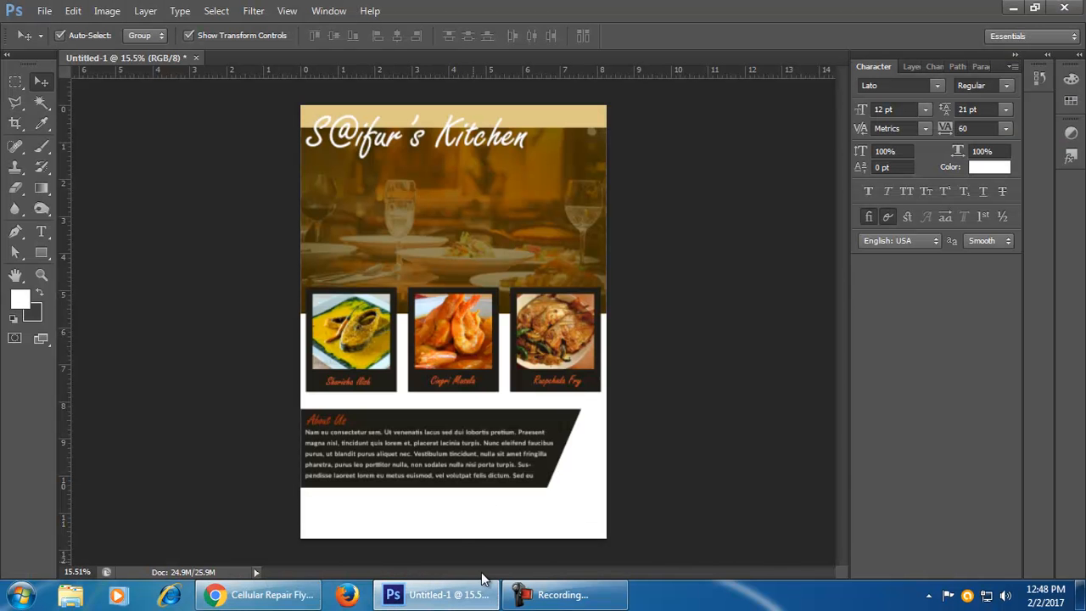
pyautogui.scroll(3, 560, 493)
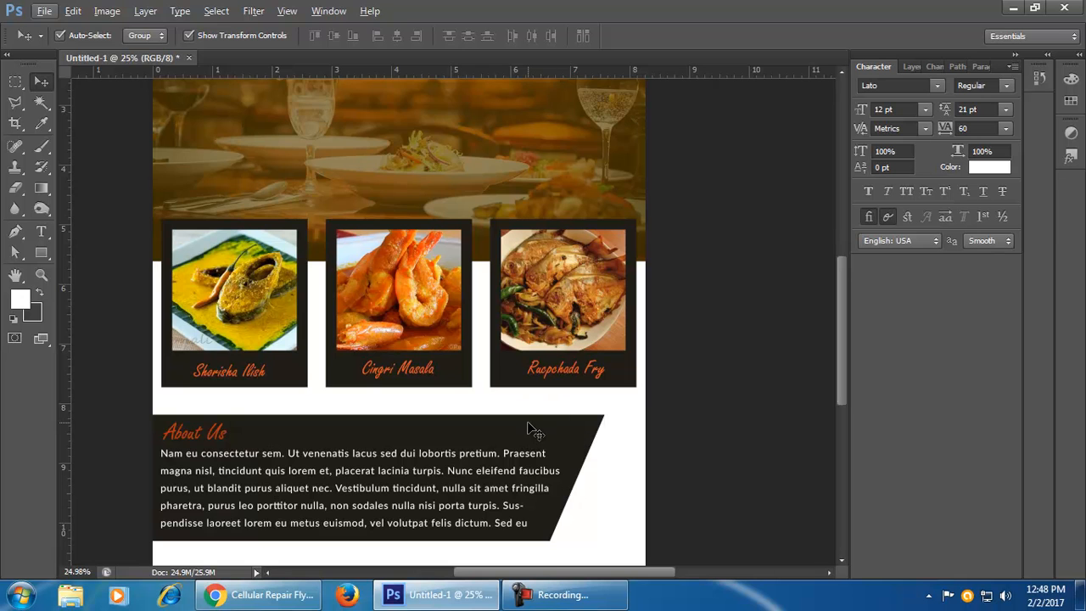
pyautogui.scroll(1, 534, 428)
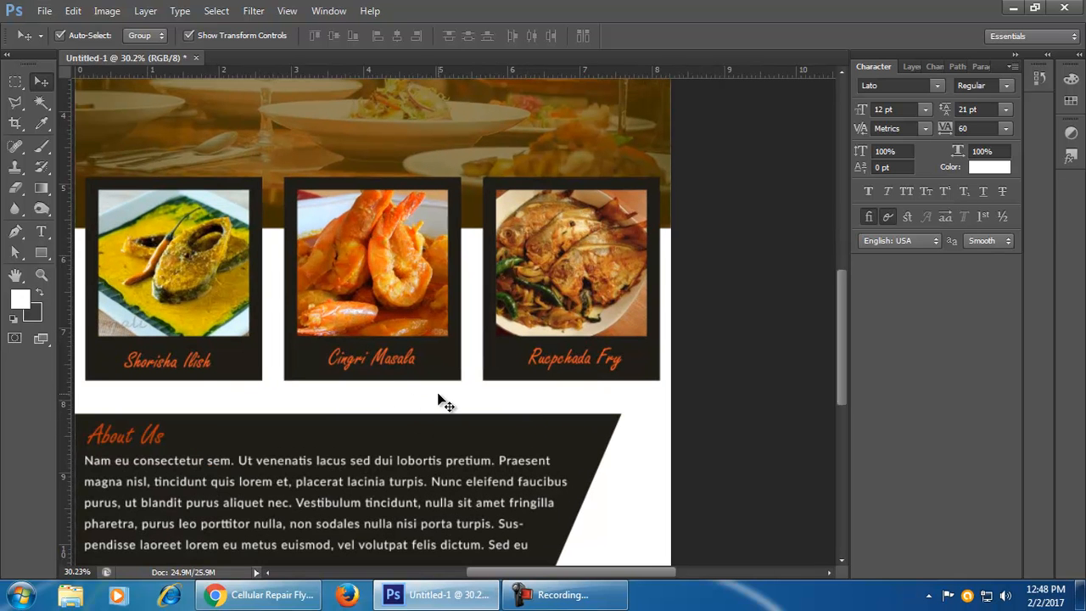
pyautogui.moveTo(386, 406); pyautogui.dragTo(475, 310)
pyautogui.moveTo(158, 325); pyautogui.dragTo(280, 423)
pyautogui.hotkey('ctrl', 't')
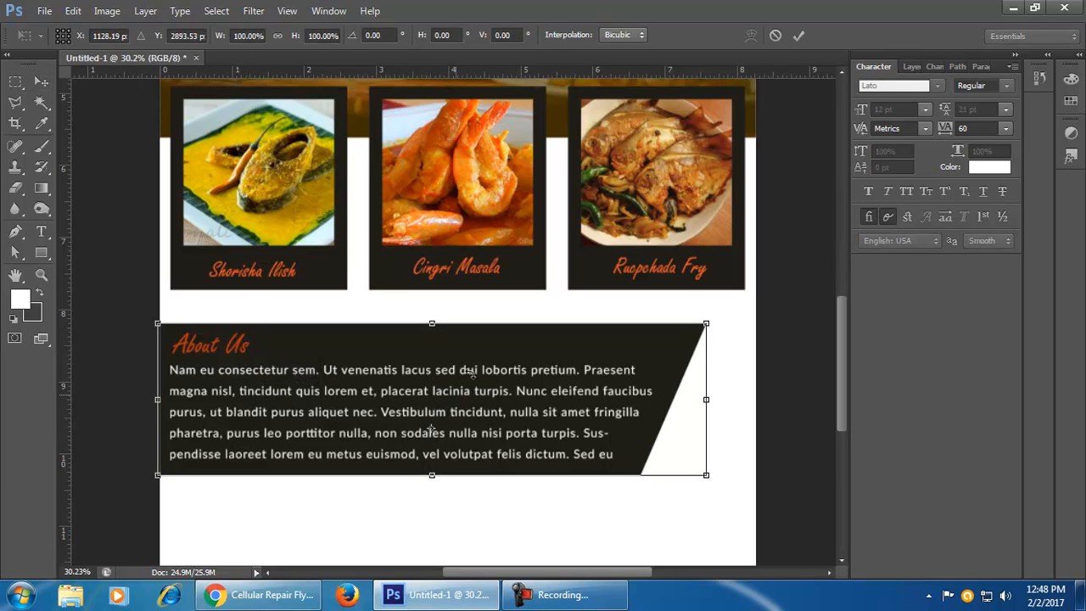
pyautogui.click(776, 36)
# - Move the dark bar, its paragraph and the "About Us" heading down to widen the gap below the dish photos
pyautogui.moveTo(161, 370); pyautogui.dragTo(346, 478)
pyautogui.moveTo(385, 441); pyautogui.dragTo(384, 493)
pyautogui.moveTo(231, 353); pyautogui.dragTo(235, 404)
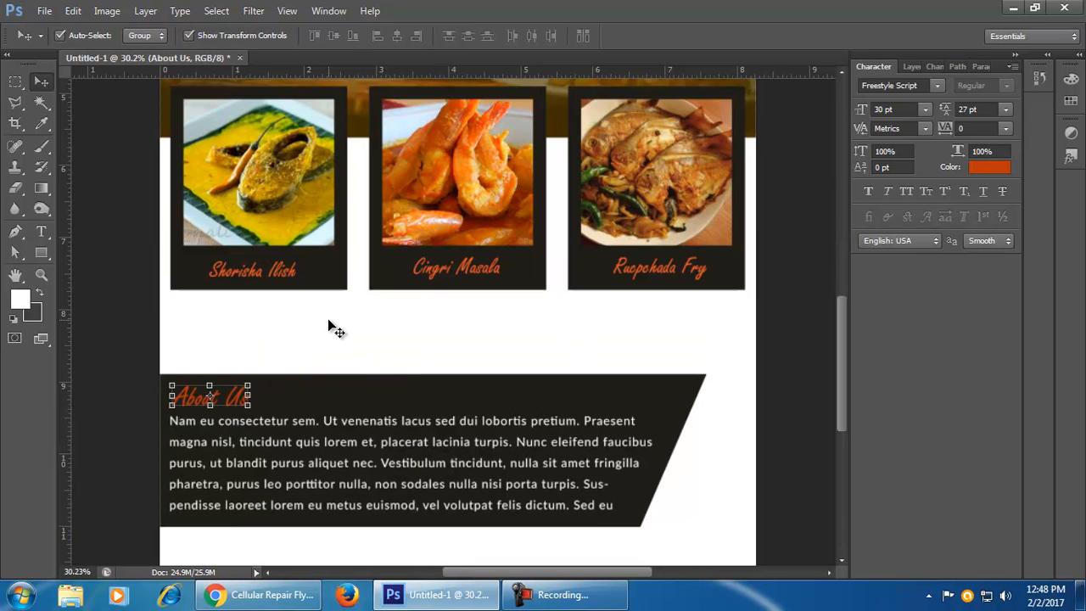
# - Add a new empty layer directly above the "About Us" text layer
pyautogui.moveTo(40, 254); pyautogui.dragTo(114, 268)
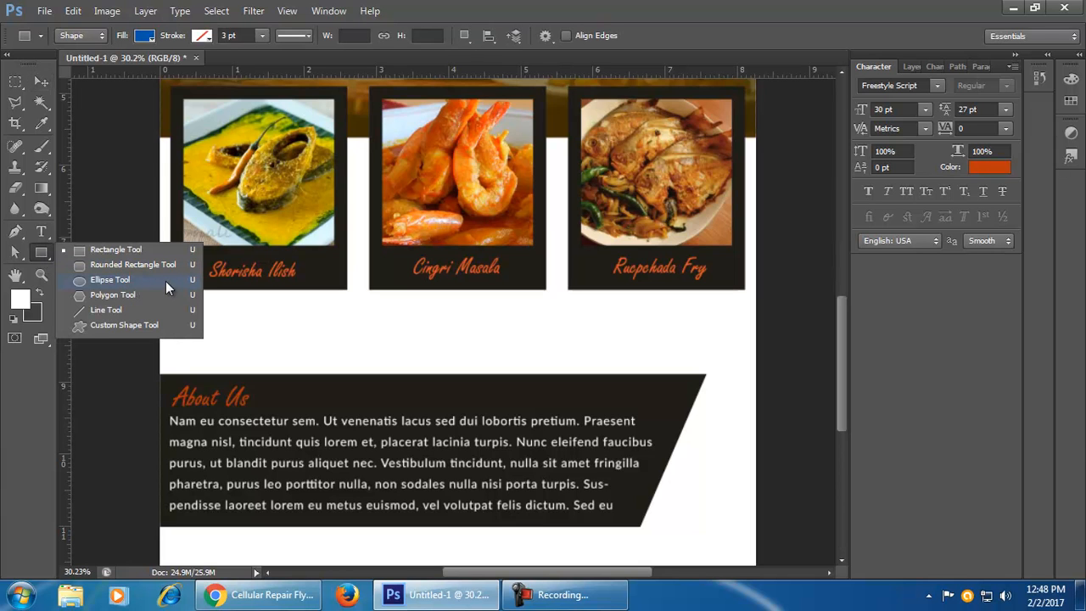
pyautogui.click(349, 281)
pyautogui.click(874, 65)
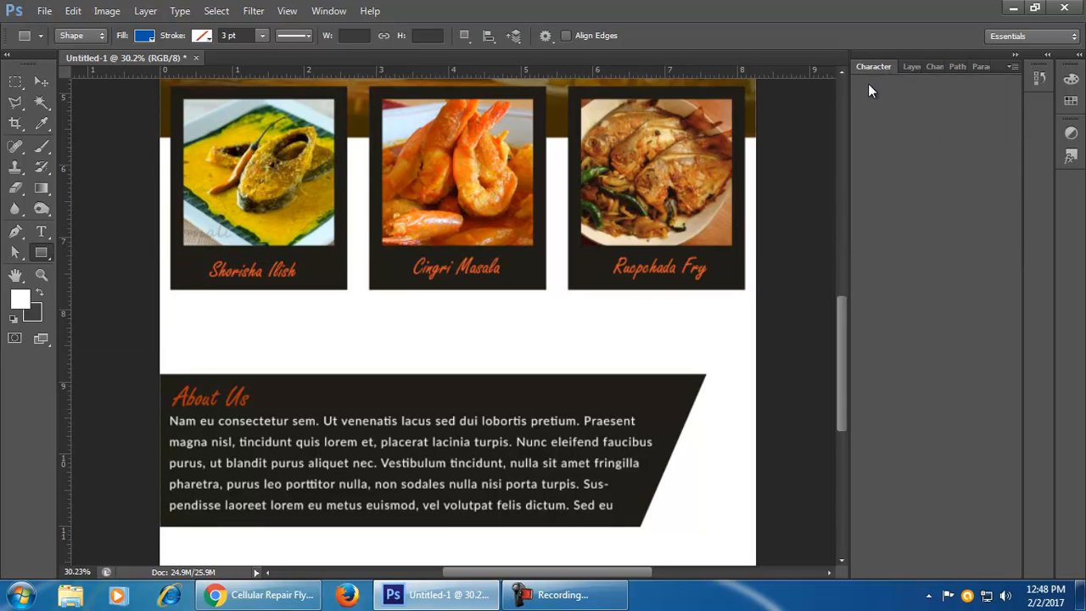
pyautogui.click(911, 66)
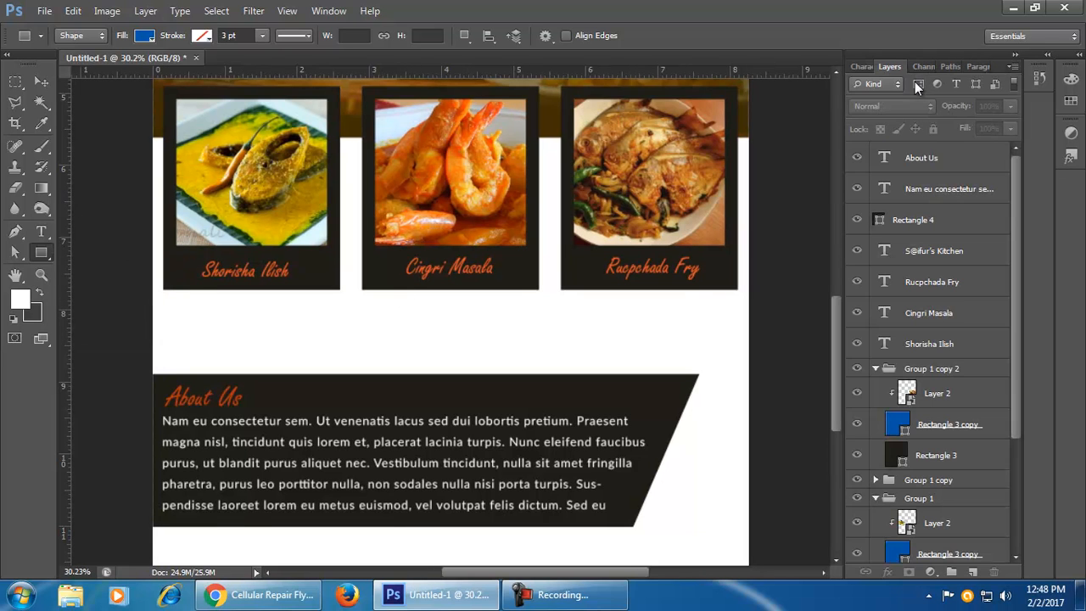
pyautogui.click(944, 166)
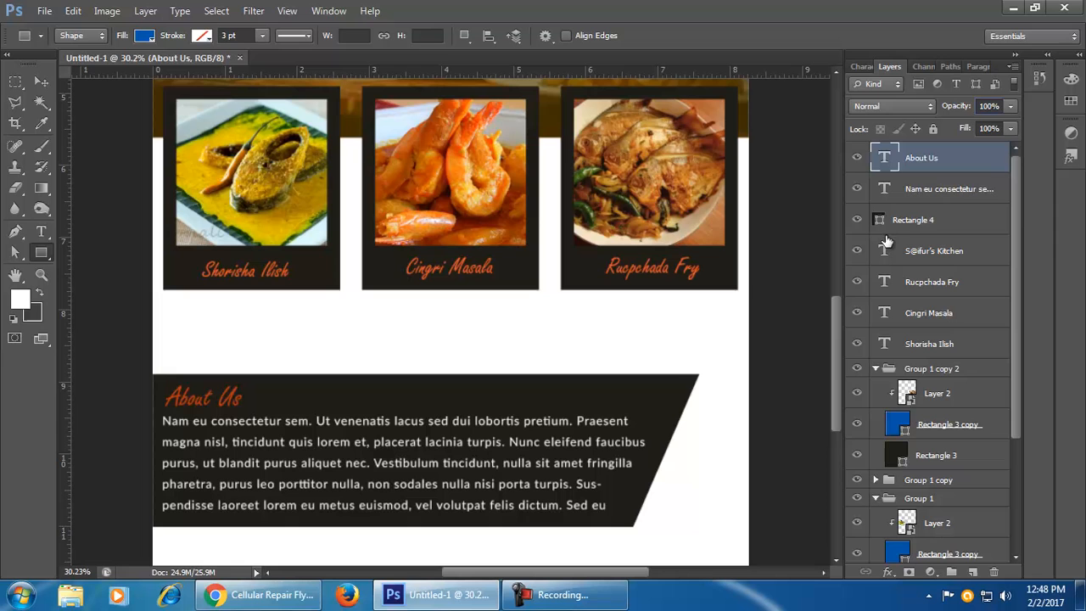
pyautogui.click(973, 573)
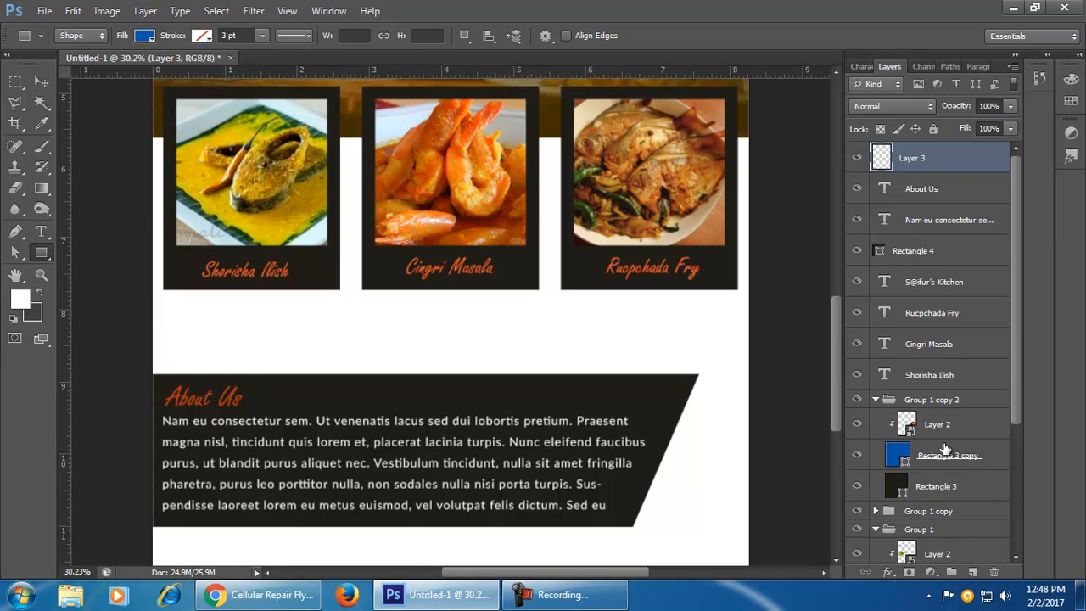
# - Paint one black dab in the white gap below the "Cingri Masala" card with a soft round 400 px brush at 0% hardness
pyautogui.click(41, 146)
pyautogui.press(']')
pyautogui.click(80, 35)
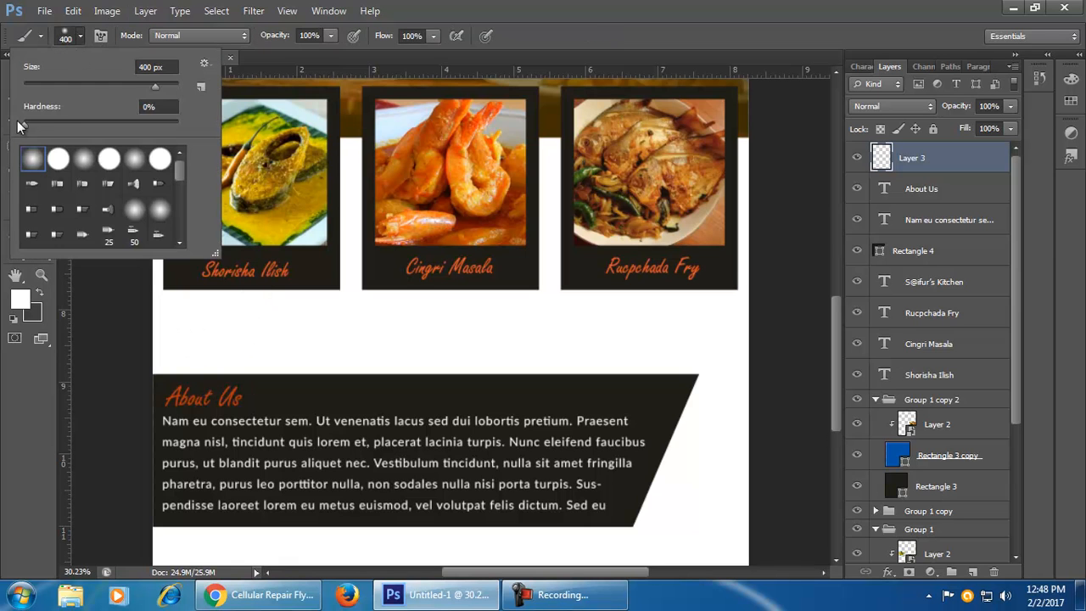
pyautogui.click(478, 26)
pyautogui.click(21, 302)
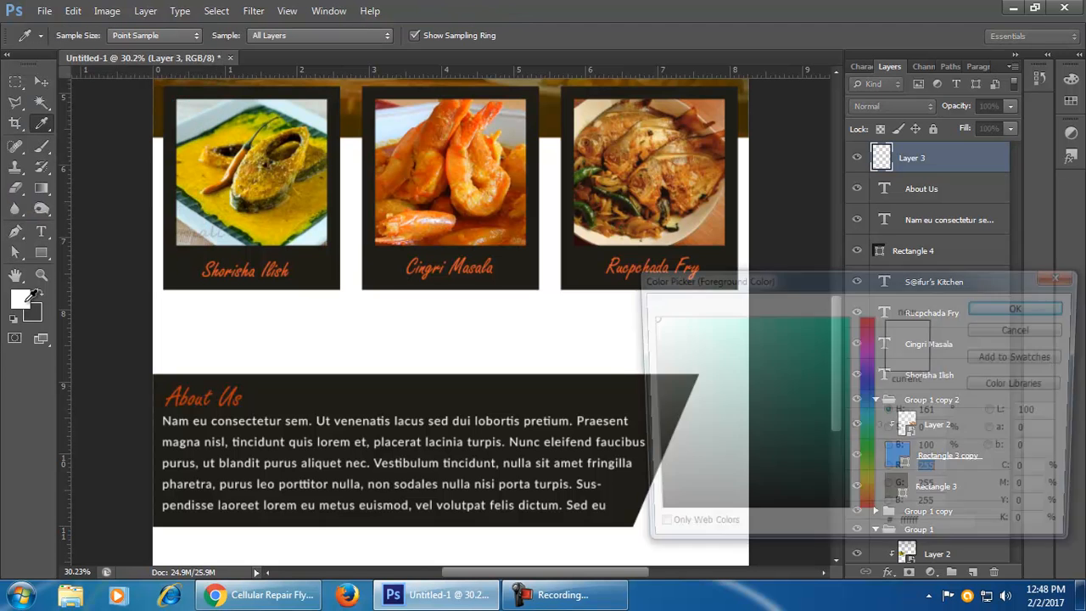
pyautogui.click(808, 513)
pyautogui.click(1034, 311)
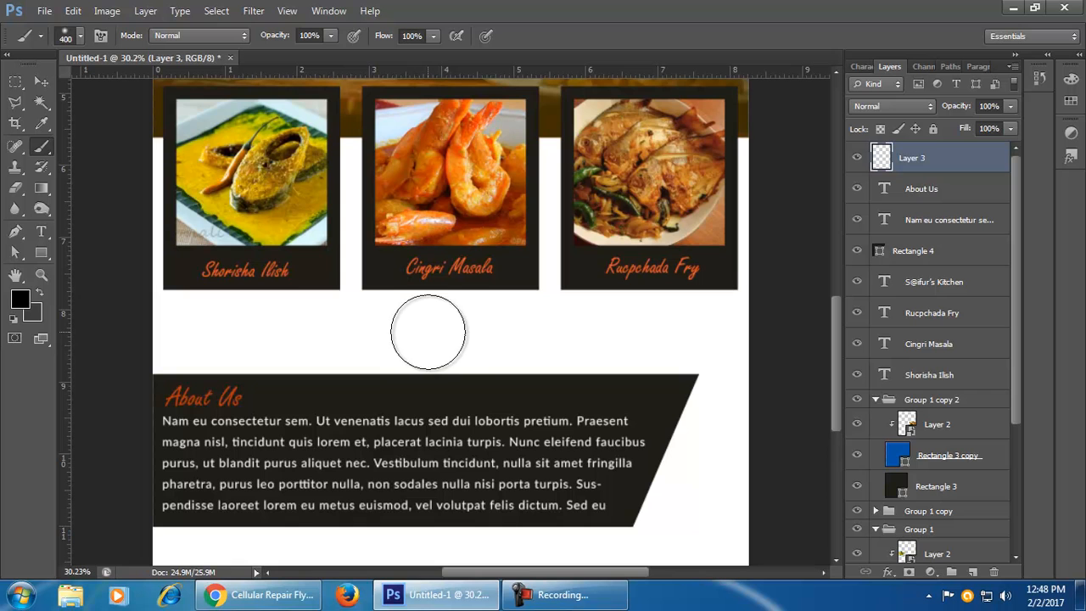
pyautogui.click(428, 332)
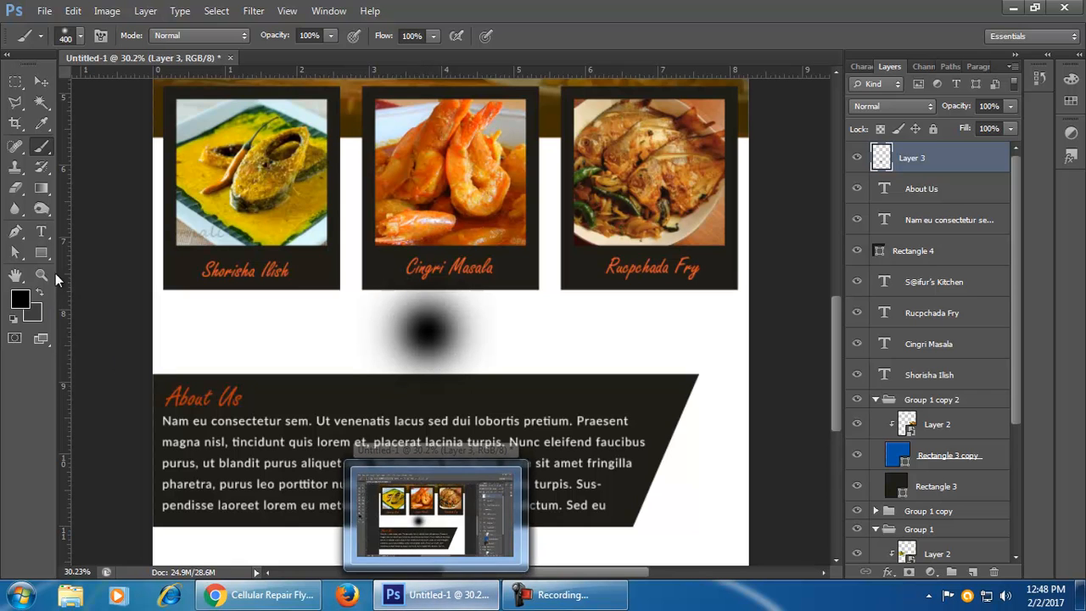
# - Squash the black dab vertically into a thin flat ellipse and lower its layer opacity to 45%
pyautogui.click(41, 85)
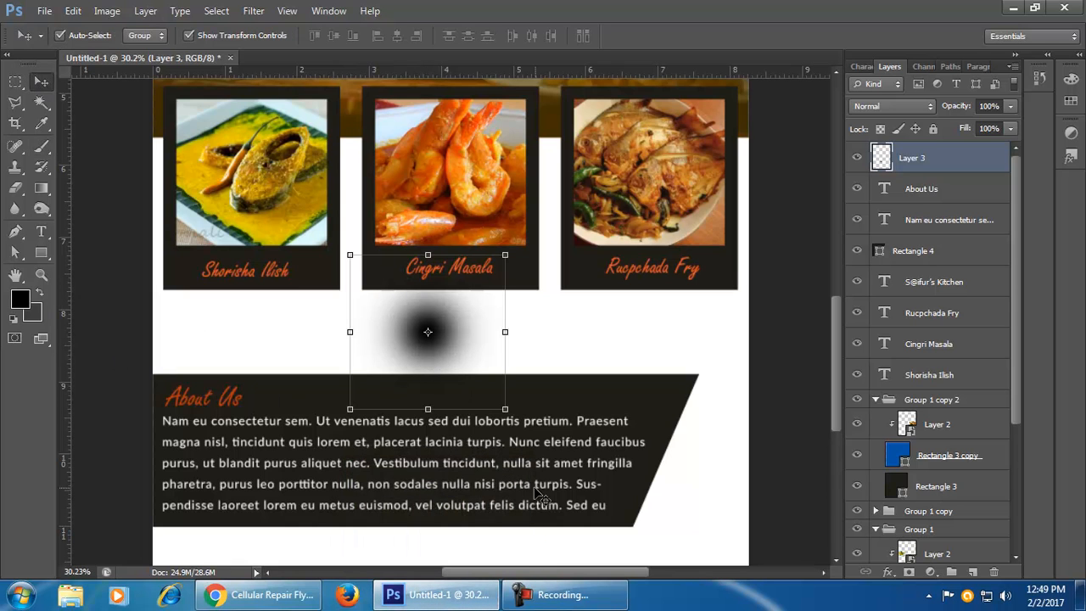
pyautogui.moveTo(428, 409); pyautogui.dragTo(427, 330)
pyautogui.moveTo(428, 254); pyautogui.dragTo(428, 303)
pyautogui.click(798, 36)
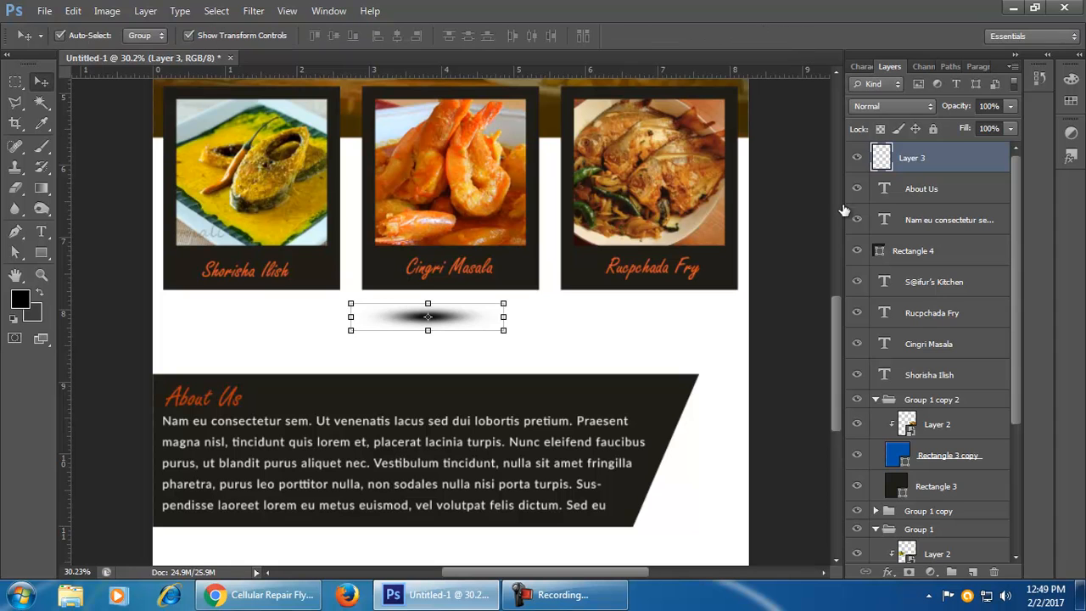
pyautogui.click(1010, 107)
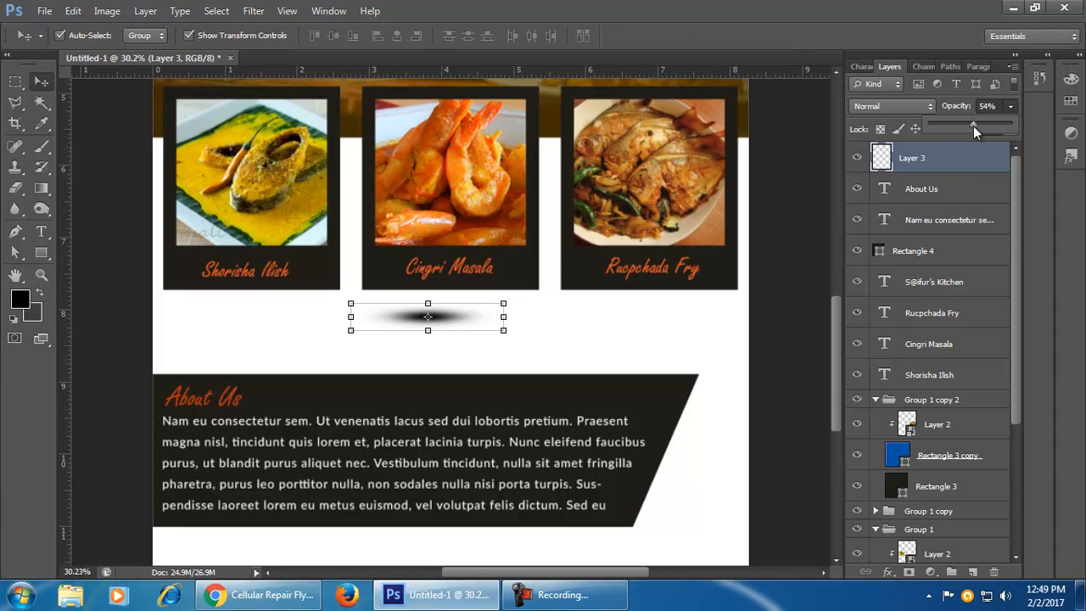
pyautogui.click(607, 342)
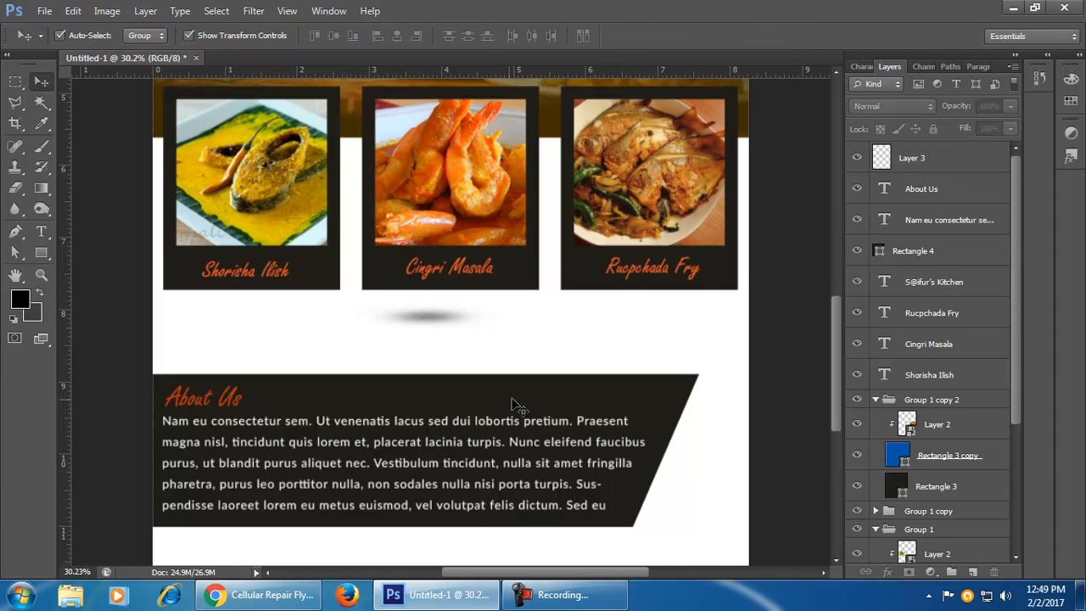
# - Move the ellipse shadow just beneath the "Shorisha Ilish" card and place copies beneath the "Cingri Masala" and "Rucpchada Fry" cards
pyautogui.moveTo(448, 326); pyautogui.dragTo(270, 312)
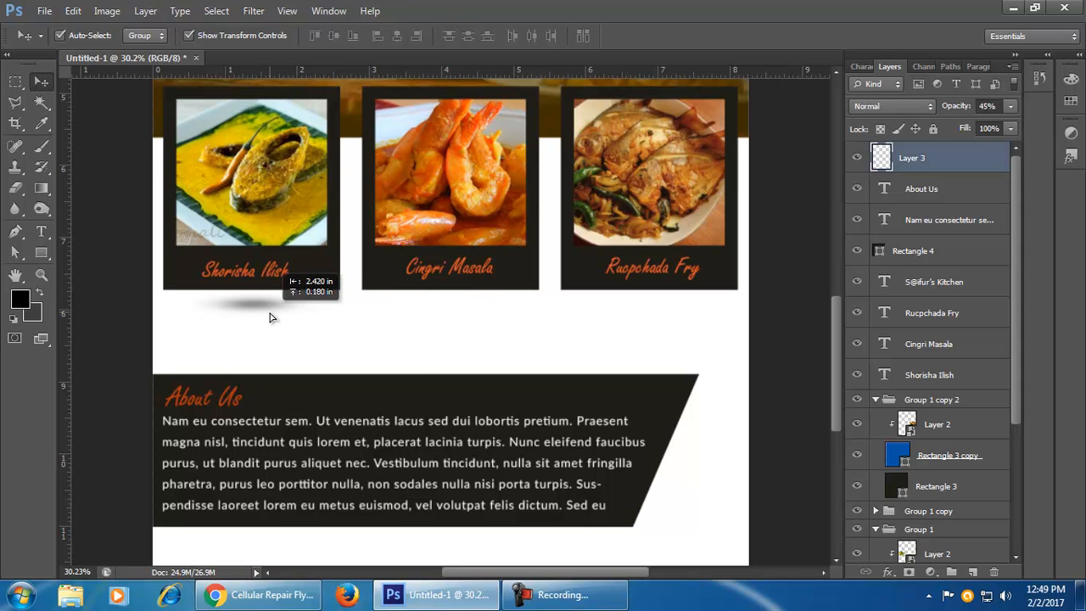
pyautogui.click(393, 348)
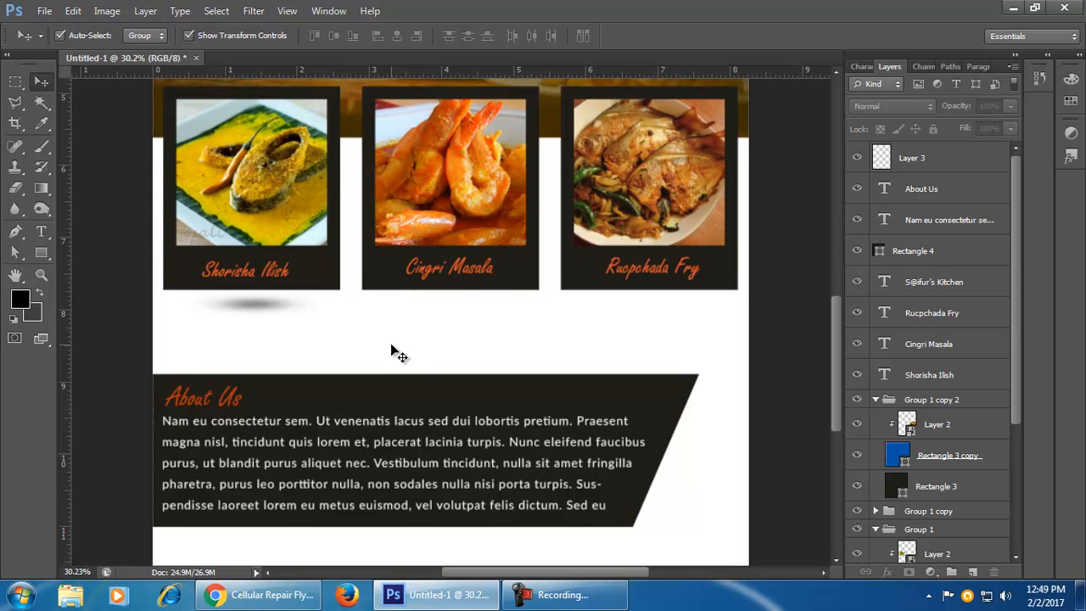
pyautogui.scroll(-1, 390, 348)
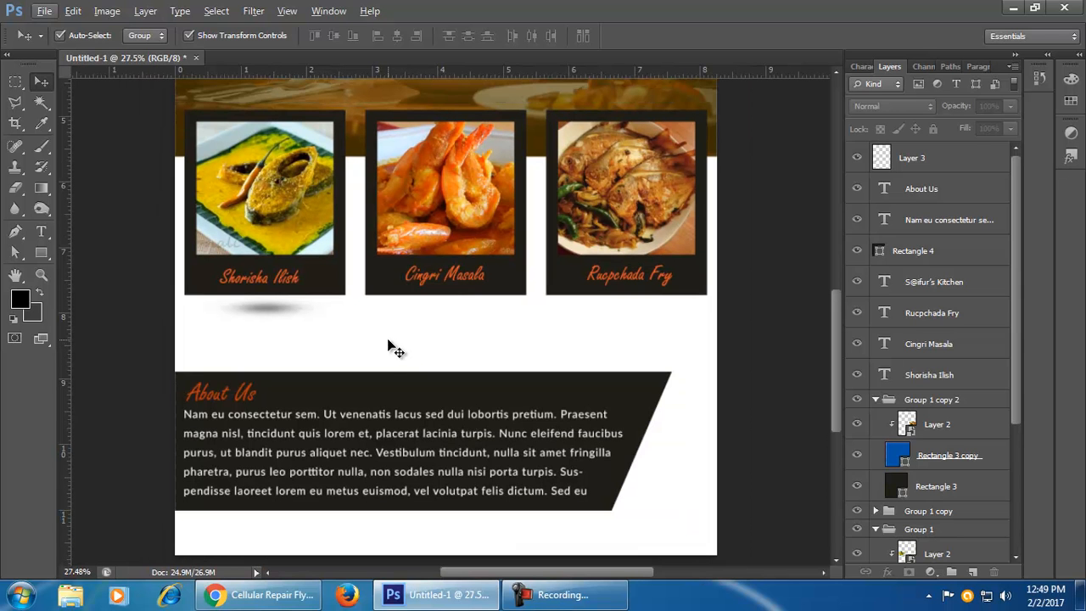
pyautogui.moveTo(283, 315); pyautogui.dragTo(642, 317)
pyautogui.click(552, 351)
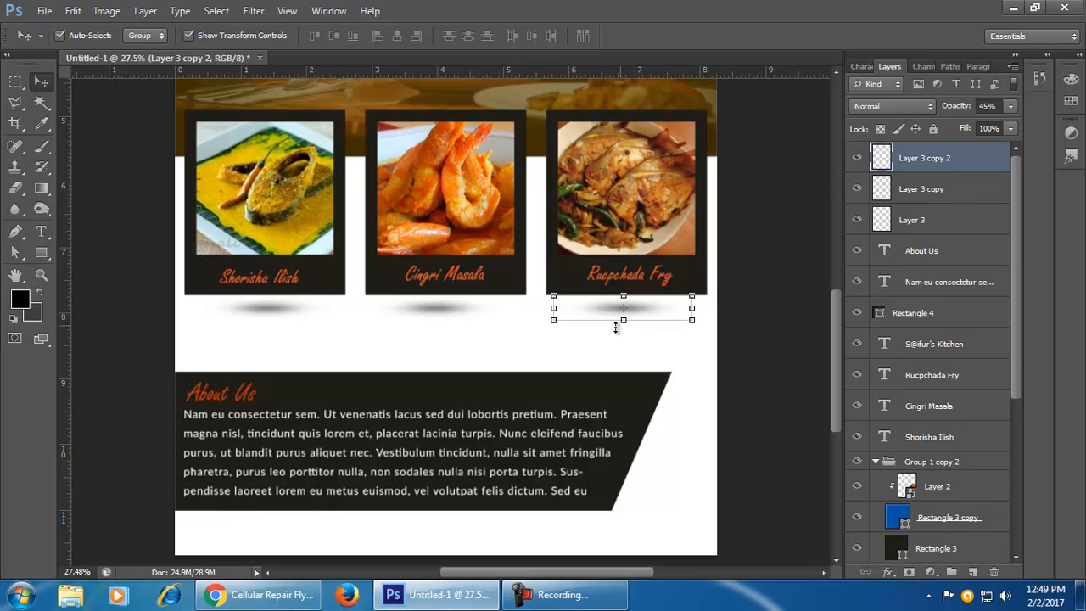
pyautogui.hotkey('ctrl', 't')
pyautogui.click(775, 35)
pyautogui.click(618, 416)
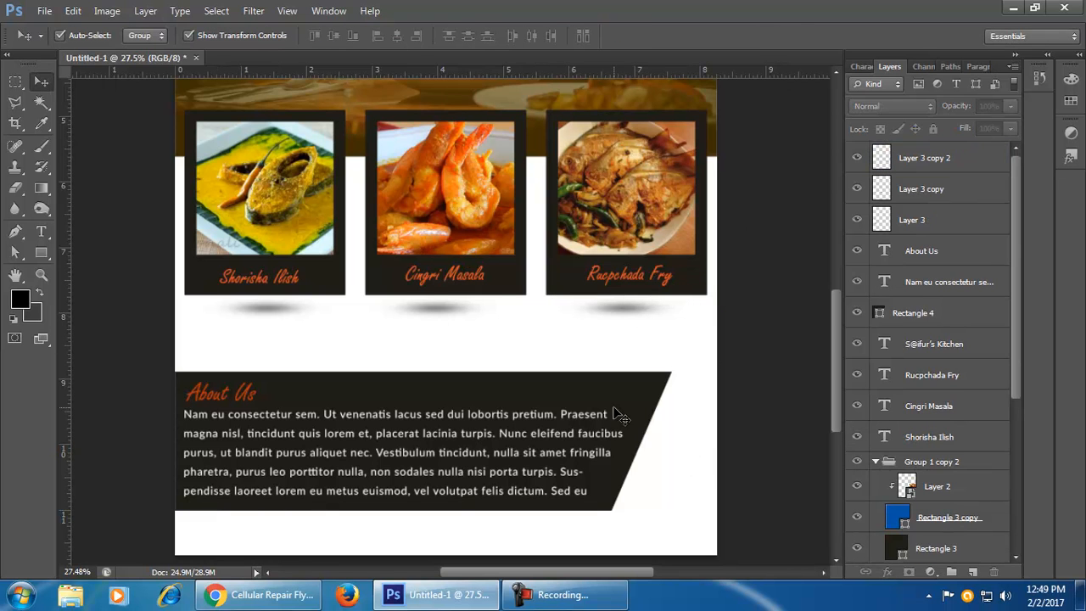
pyautogui.click(432, 312)
pyautogui.click(694, 480)
# - Delete the upper half of the shadow under the "Shorisha Ilish" card with a rectangular marquee selection, then deselect
pyautogui.scroll(3, 577, 387)
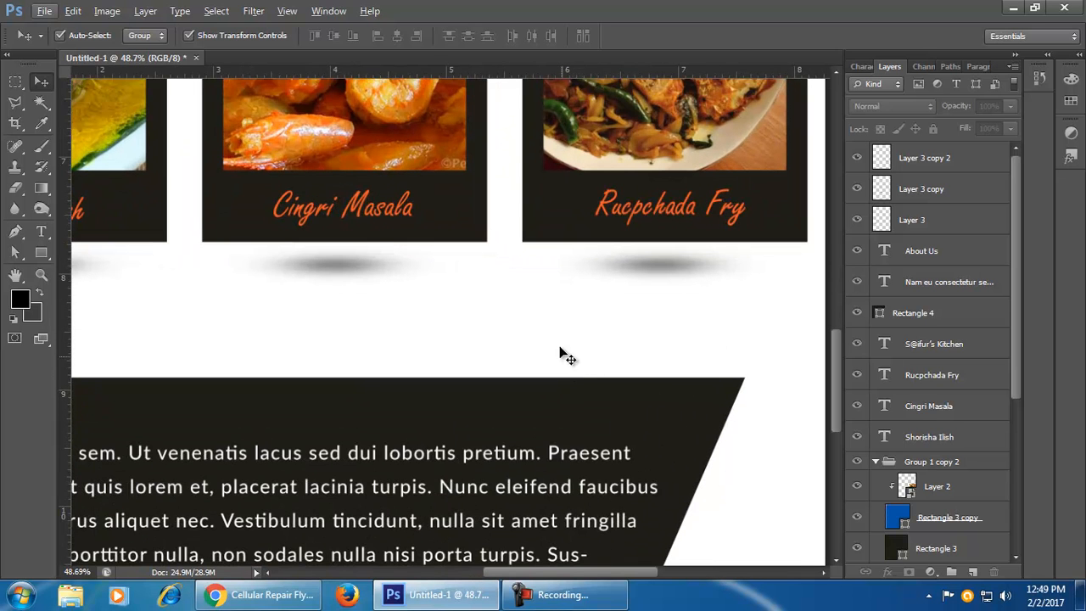
pyautogui.moveTo(284, 333); pyautogui.dragTo(531, 402)
pyautogui.scroll(1, 400, 364)
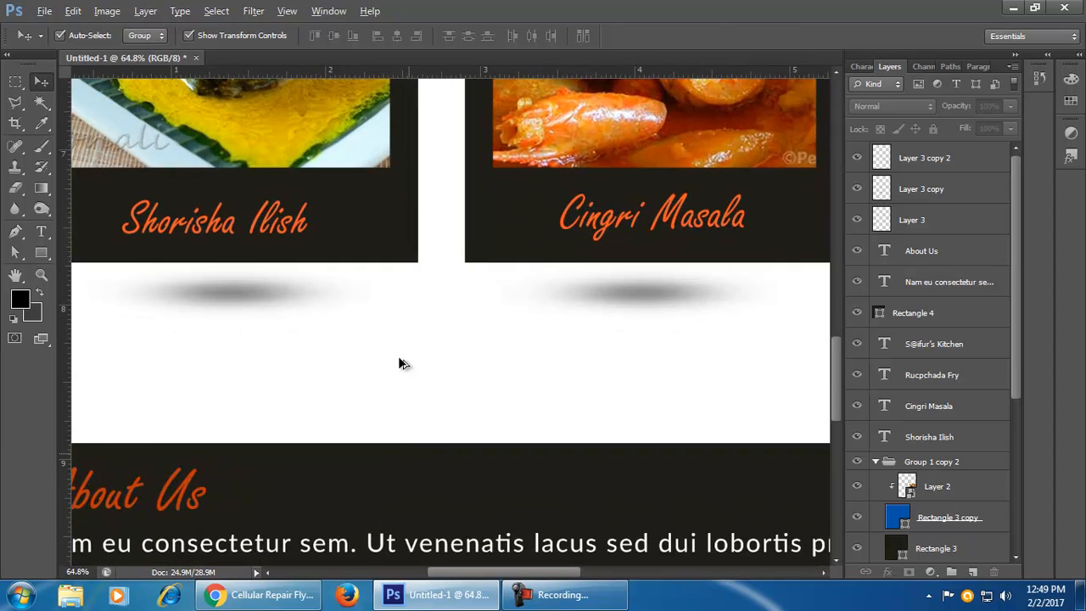
pyautogui.scroll(1, 365, 331)
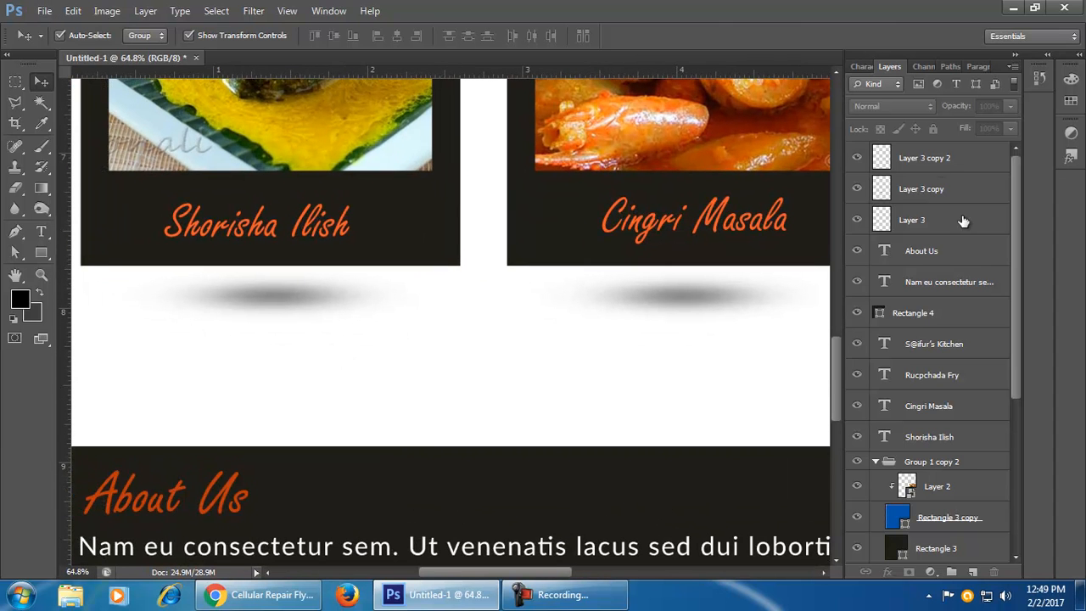
pyautogui.click(940, 164)
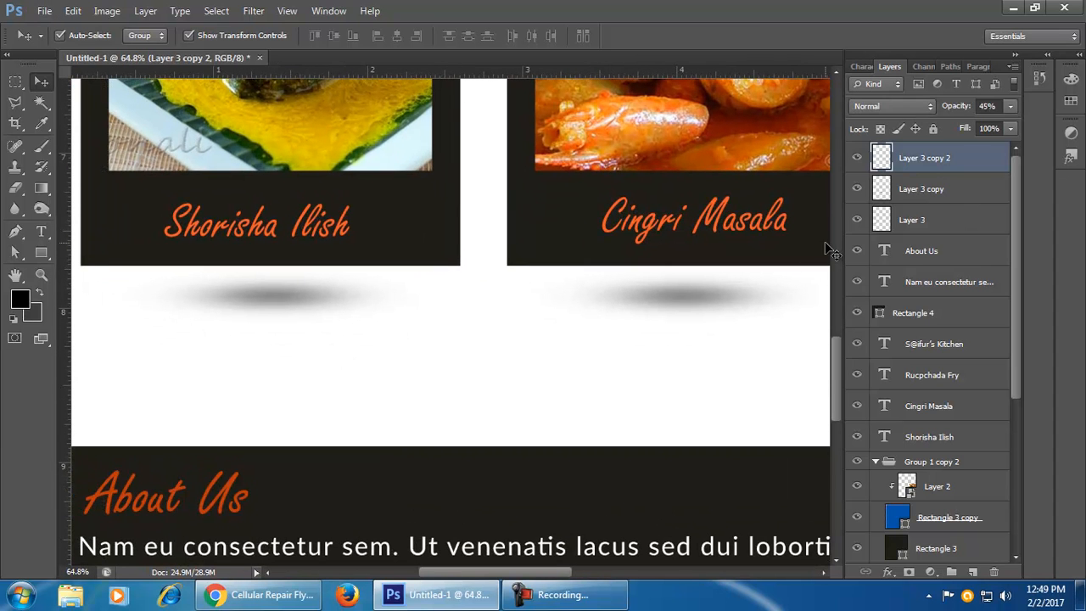
pyautogui.click(915, 223)
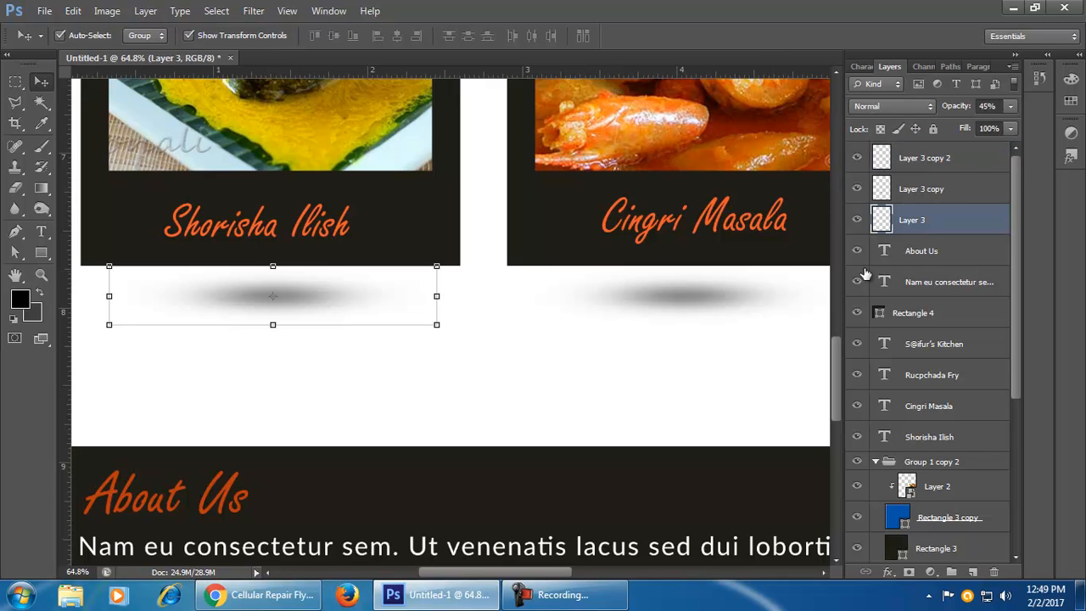
pyautogui.click(21, 85)
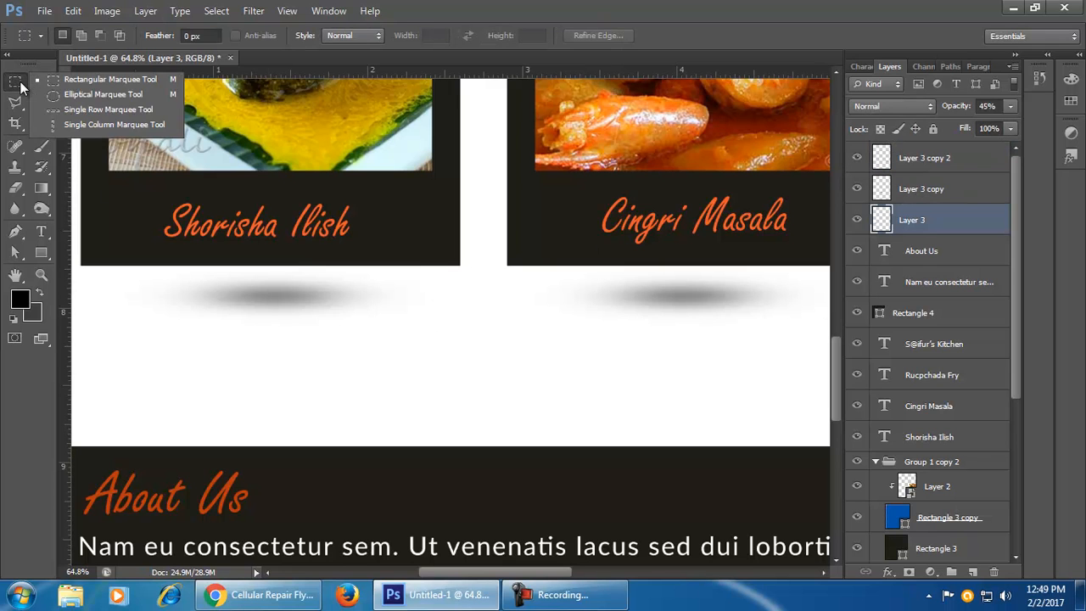
pyautogui.click(72, 79)
pyautogui.moveTo(166, 274); pyautogui.dragTo(420, 293)
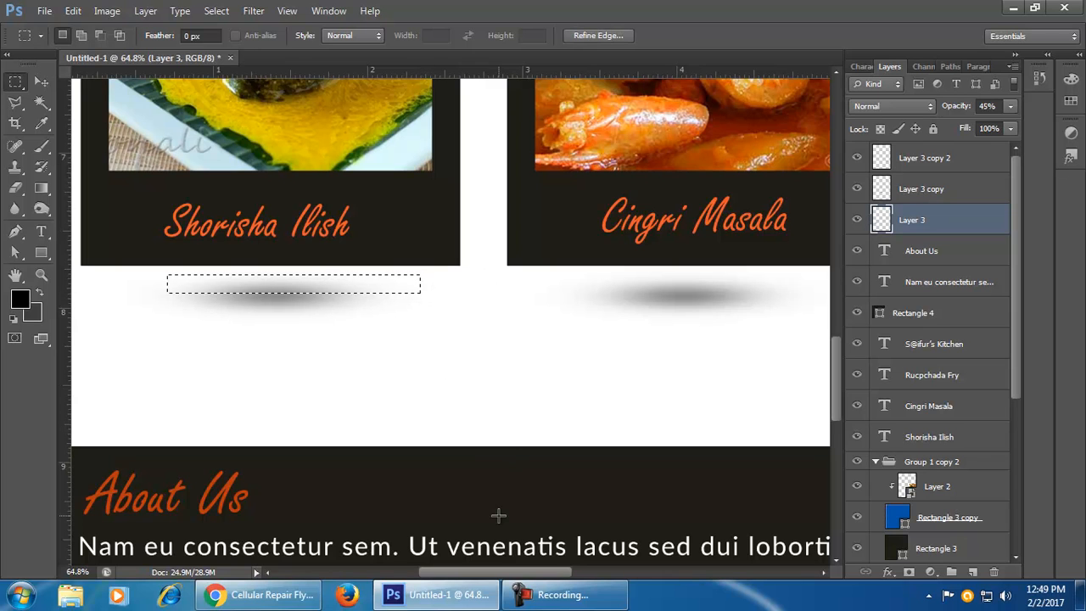
pyautogui.press('Delete')
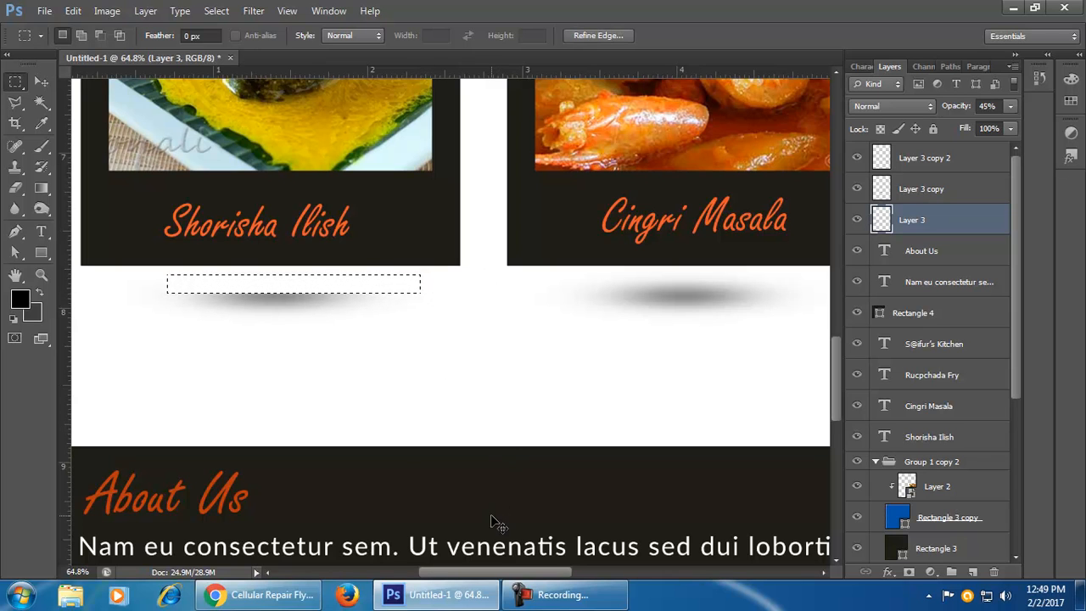
pyautogui.hotkey('ctrl', 'd')
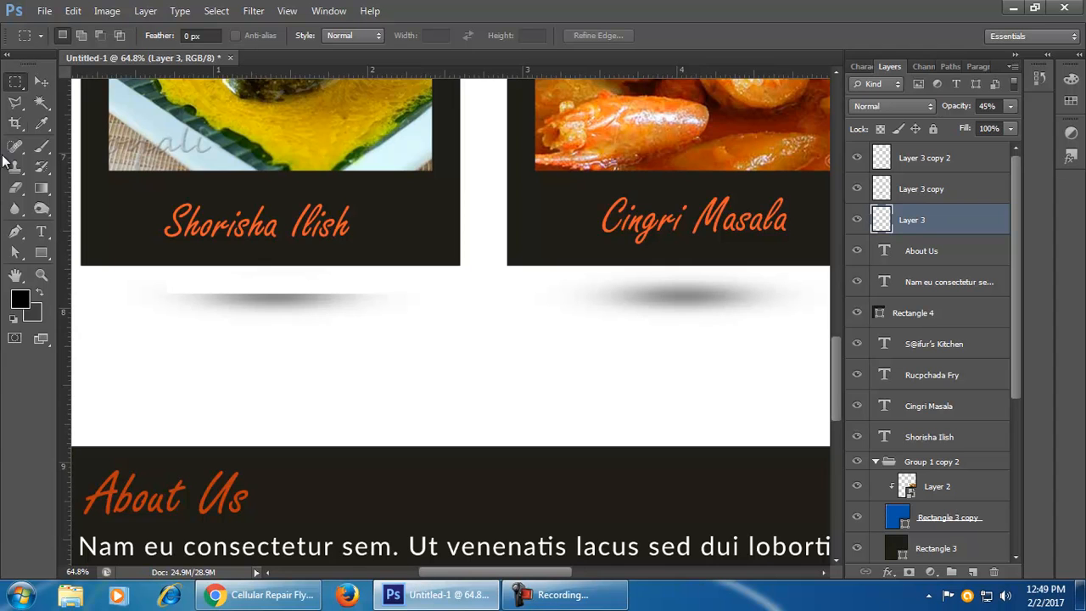
# - Move the trimmed shadow up against the bottom edge of the "Shorisha Ilish" card
pyautogui.click(40, 80)
pyautogui.moveTo(303, 308); pyautogui.dragTo(303, 284)
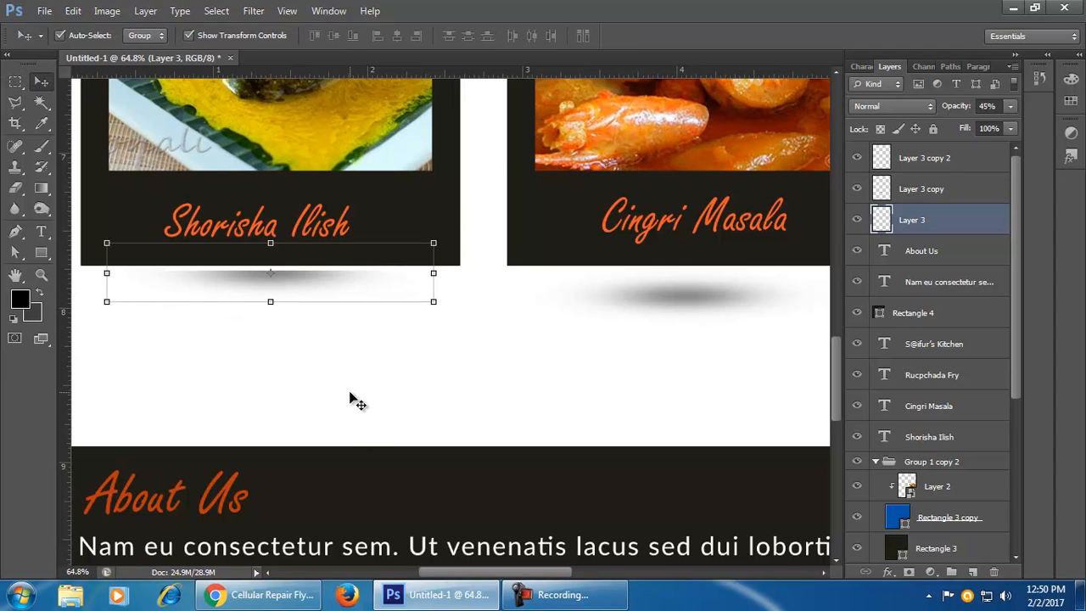
pyautogui.click(355, 400)
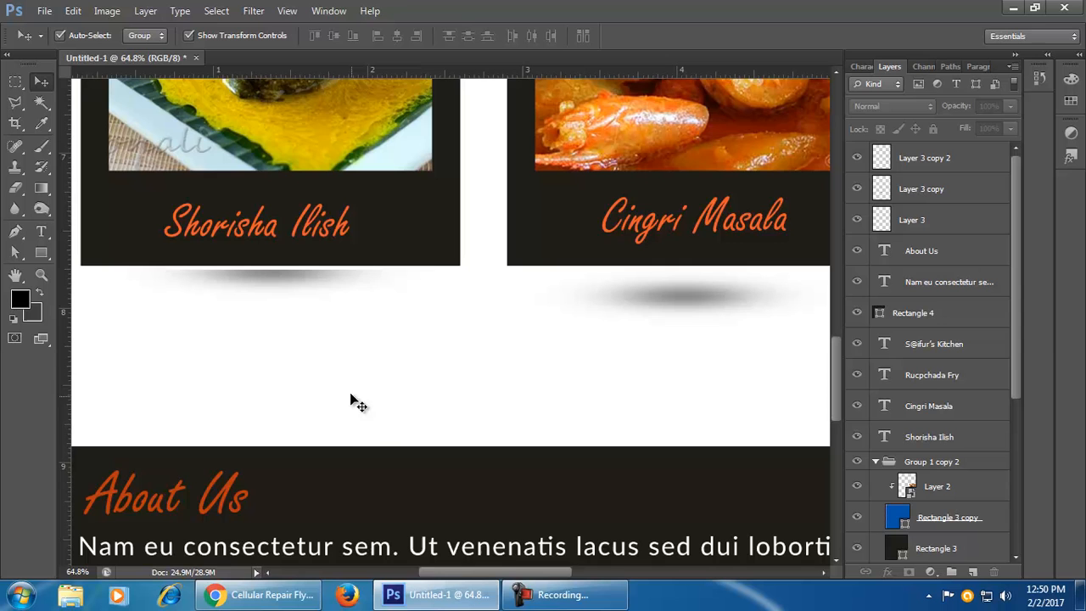
pyautogui.click(279, 282)
pyautogui.click(310, 369)
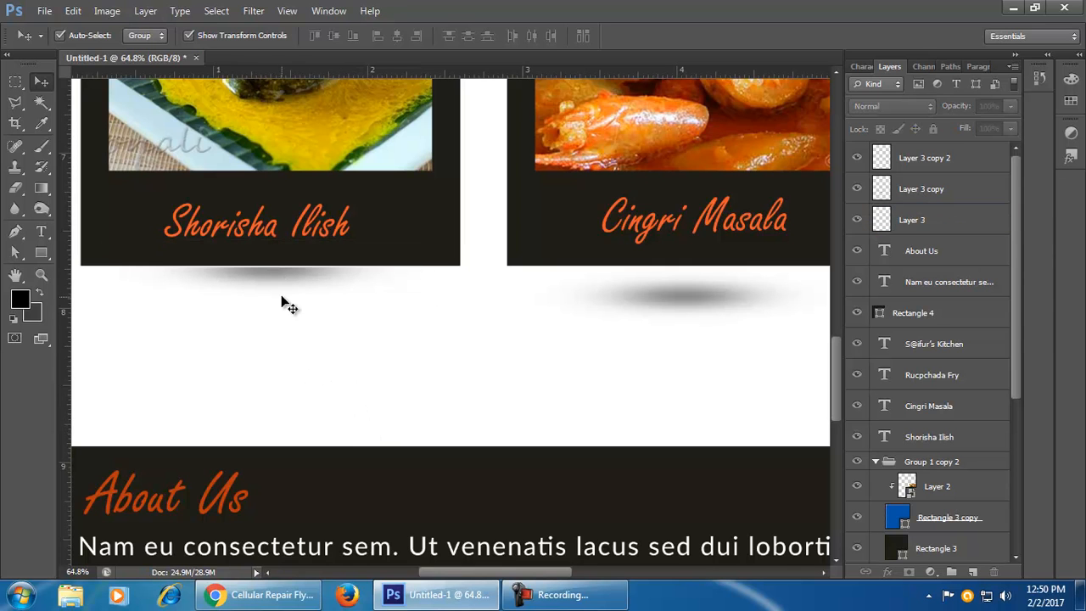
# - Stretch the trimmed shadow horizontally on both sides to about 183% width so it spans the "Shorisha Ilish" card
pyautogui.click(316, 292)
pyautogui.moveTo(434, 270); pyautogui.dragTo(479, 270)
pyautogui.moveTo(100, 271); pyautogui.dragTo(43, 266)
pyautogui.moveTo(533, 282)
pyautogui.mouseDown()
pyautogui.moveTo(521, 294)
pyautogui.moveTo(537, 281)
pyautogui.mouseUp()
pyautogui.moveTo(698, 273); pyautogui.dragTo(720, 273)
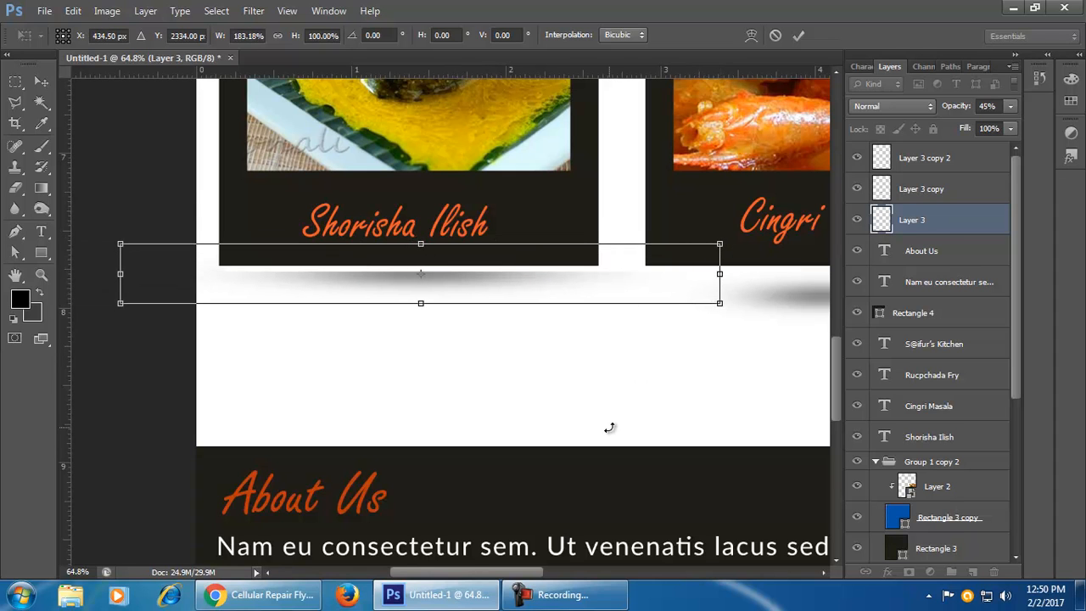
pyautogui.click(800, 36)
pyautogui.click(759, 376)
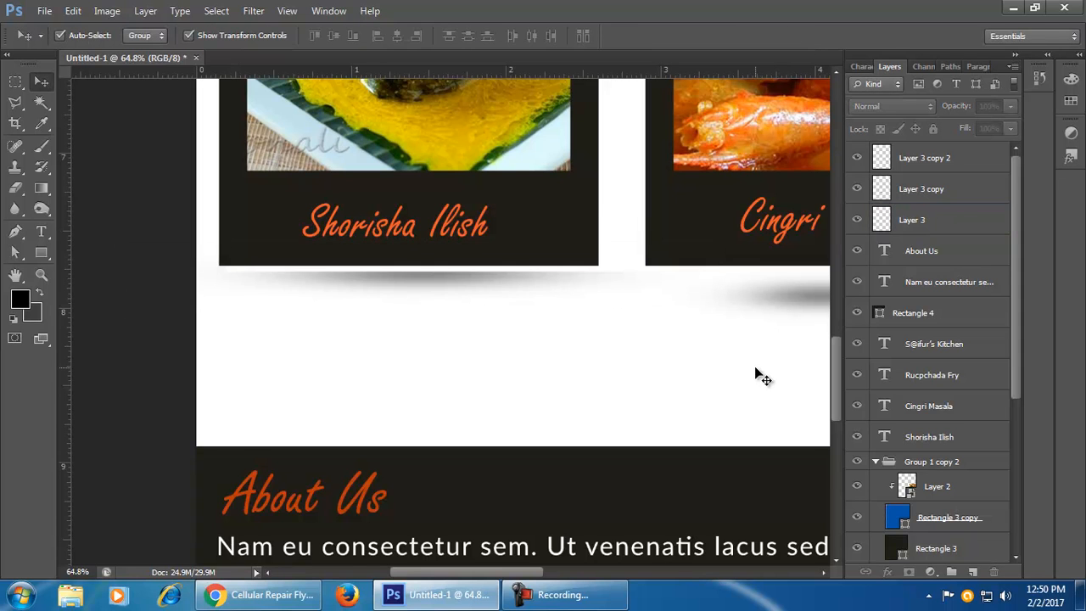
# - Nudge the widened shadow upward until its flat edge touches the bottom of the "Shorisha Ilish" card
pyautogui.click(444, 284)
pyautogui.hotkey('shift', 'Up')
pyautogui.click(513, 373)
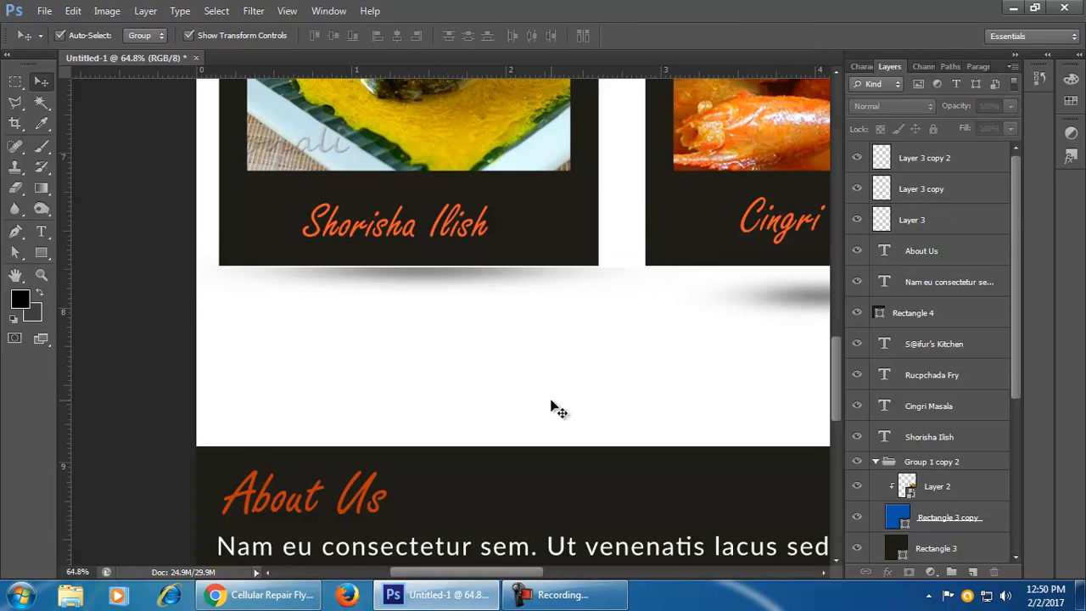
pyautogui.click(403, 286)
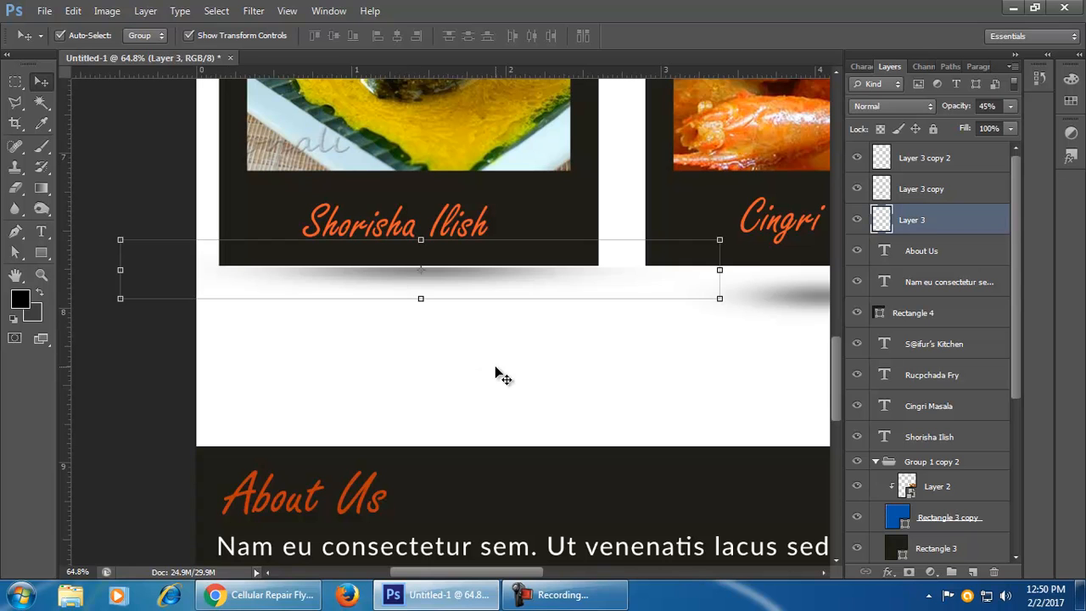
pyautogui.click(562, 400)
pyautogui.scroll(-3, 551, 337)
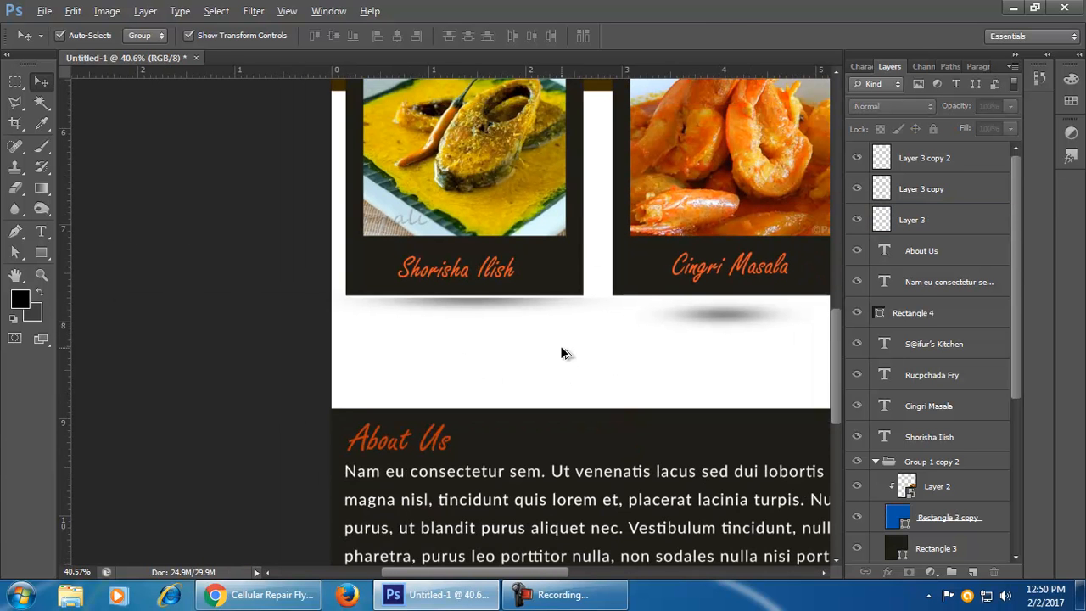
pyautogui.scroll(-2, 562, 353)
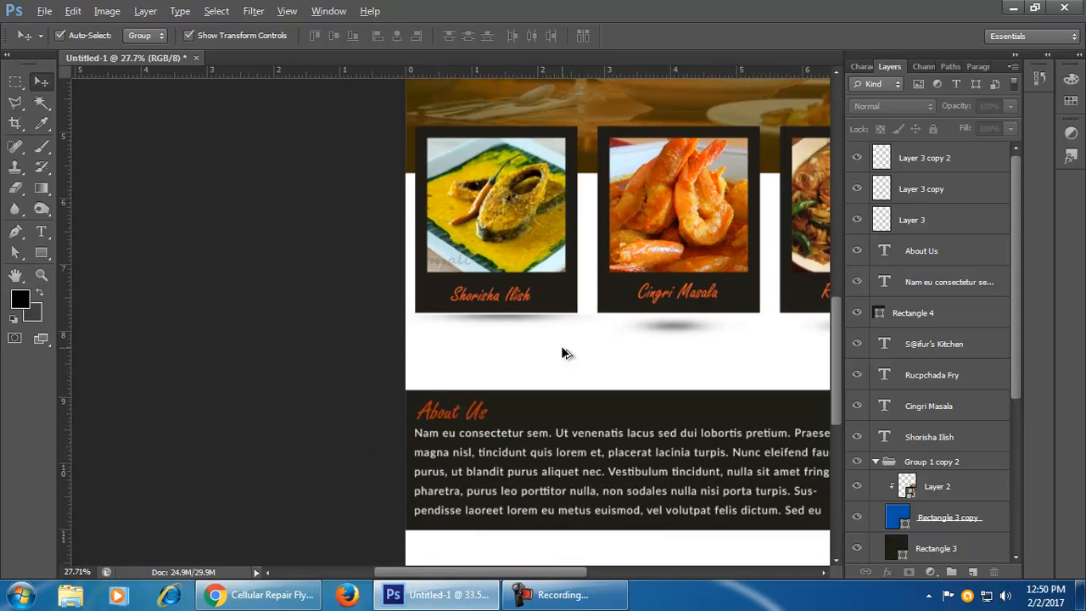
pyautogui.scroll(4, 562, 353)
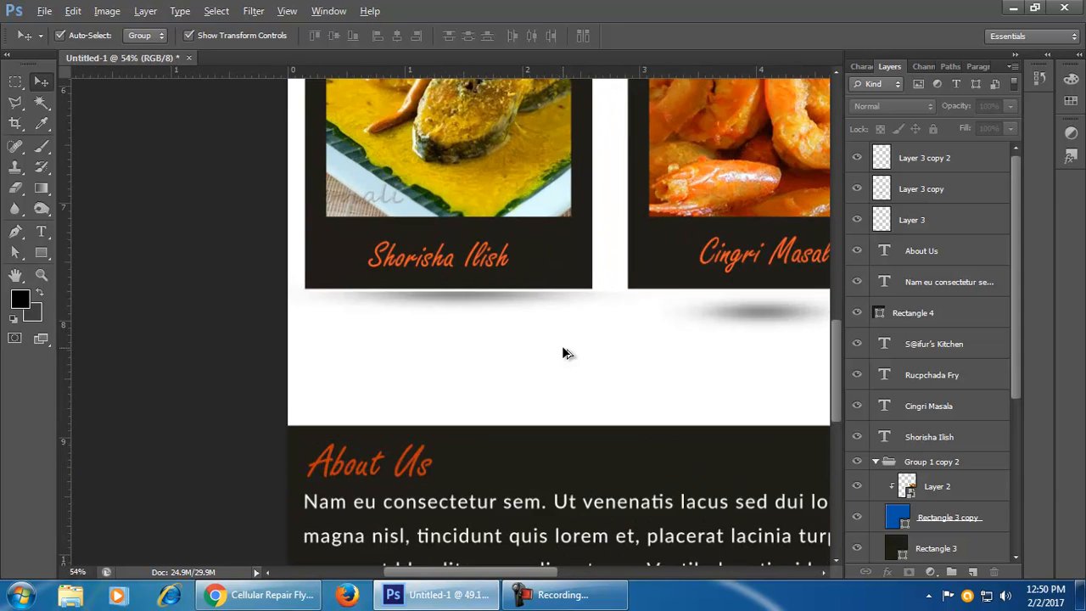
pyautogui.click(436, 296)
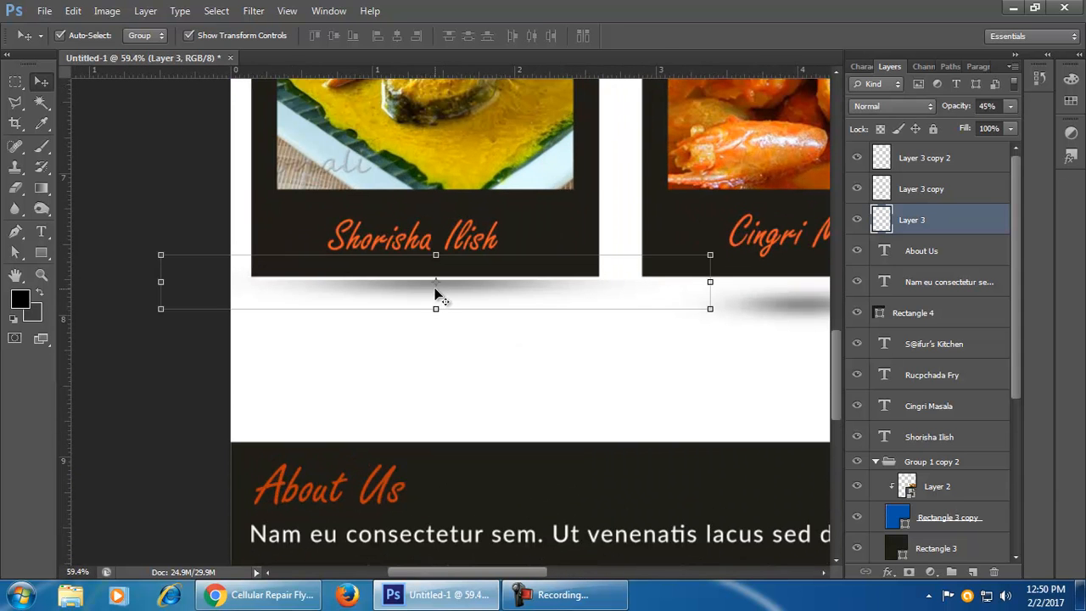
pyautogui.click(509, 378)
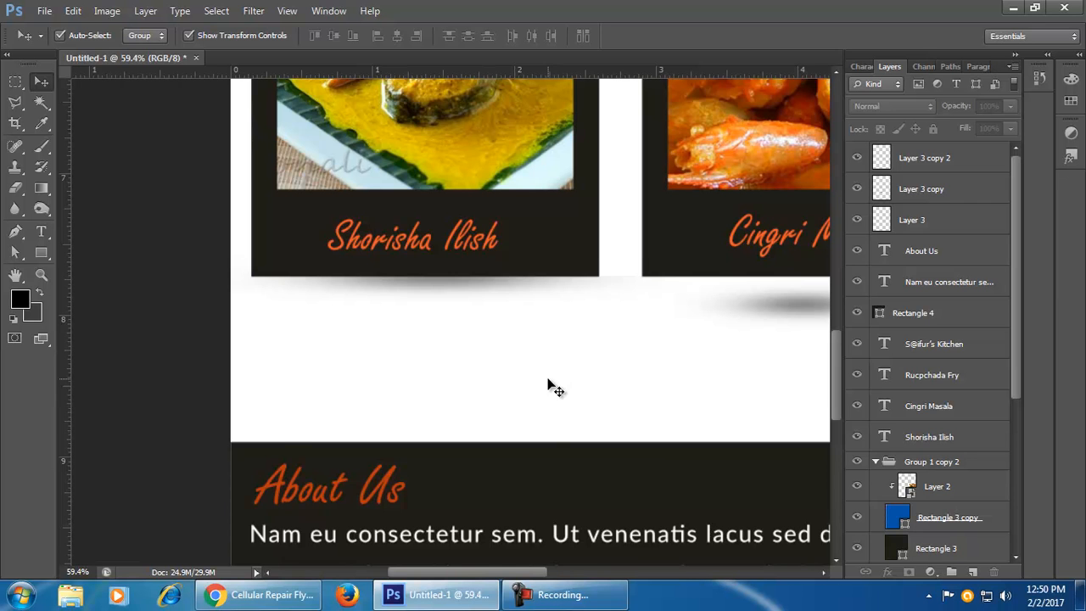
pyautogui.scroll(-3, 550, 380)
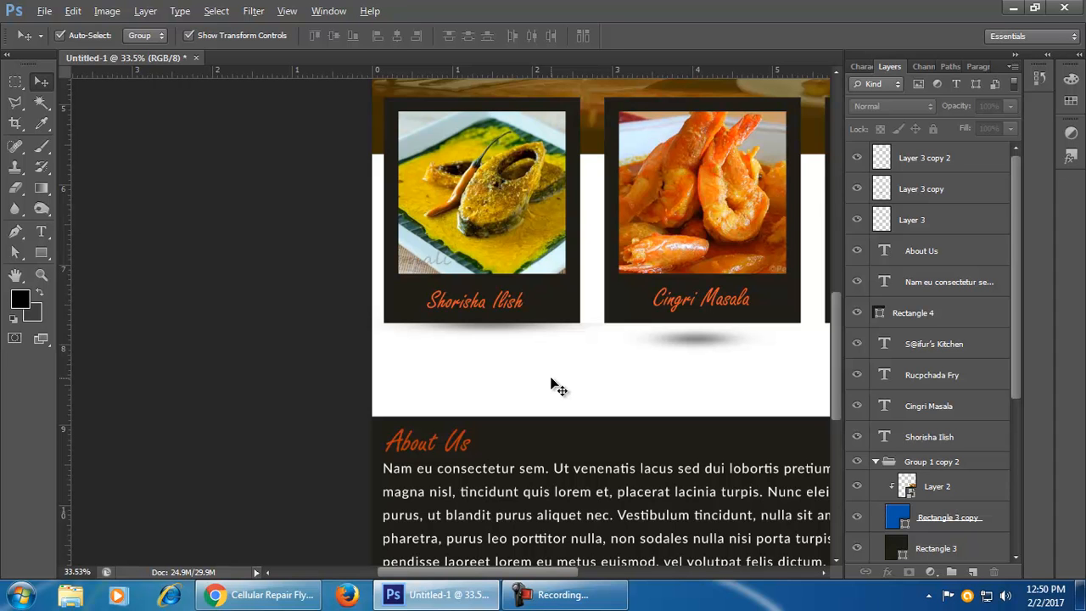
# - Undo the trimming, moving and widening of the shadow under the "Shorisha Ilish" card
pyautogui.hotkey('ctrl', 'z')
pyautogui.hotkey('ctrl', 'alt', 'z')
pyautogui.hotkey('ctrl', 'alt', 'z')
pyautogui.hotkey('ctrl', 'alt', 'z')
pyautogui.hotkey('ctrl', 'alt', 'z')
pyautogui.hotkey('ctrl', 'alt', 'z')
pyautogui.hotkey('ctrl', 'alt', 'z')
pyautogui.hotkey('ctrl', 'alt', 'z')
pyautogui.hotkey('ctrl', 'alt', 'z')
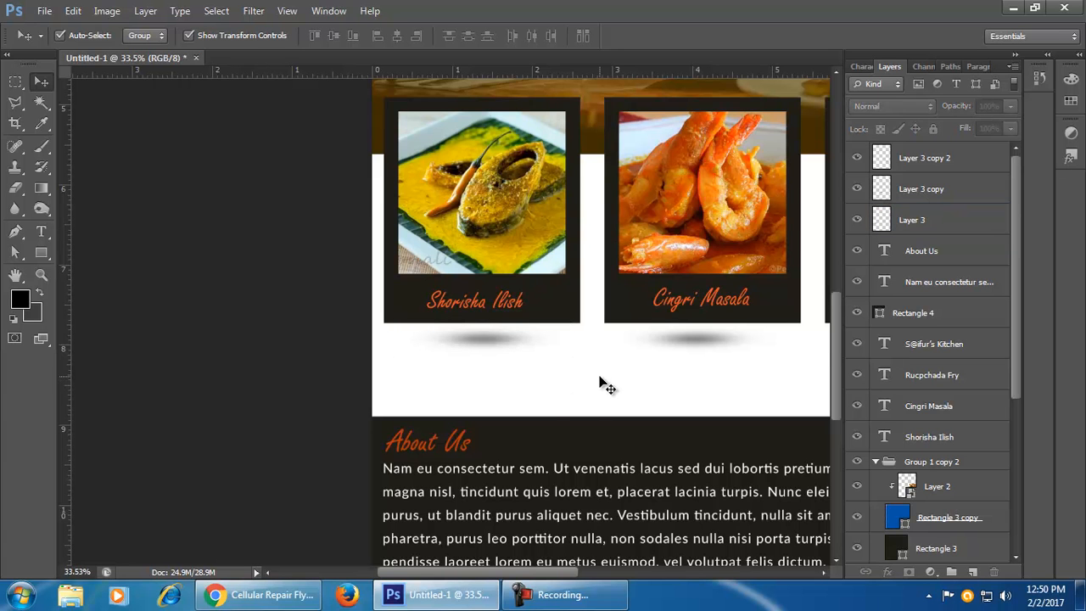
# - Lower the opacity of the shadow under the "Shorisha Ilish" card to about 26%
pyautogui.scroll(-4, 599, 383)
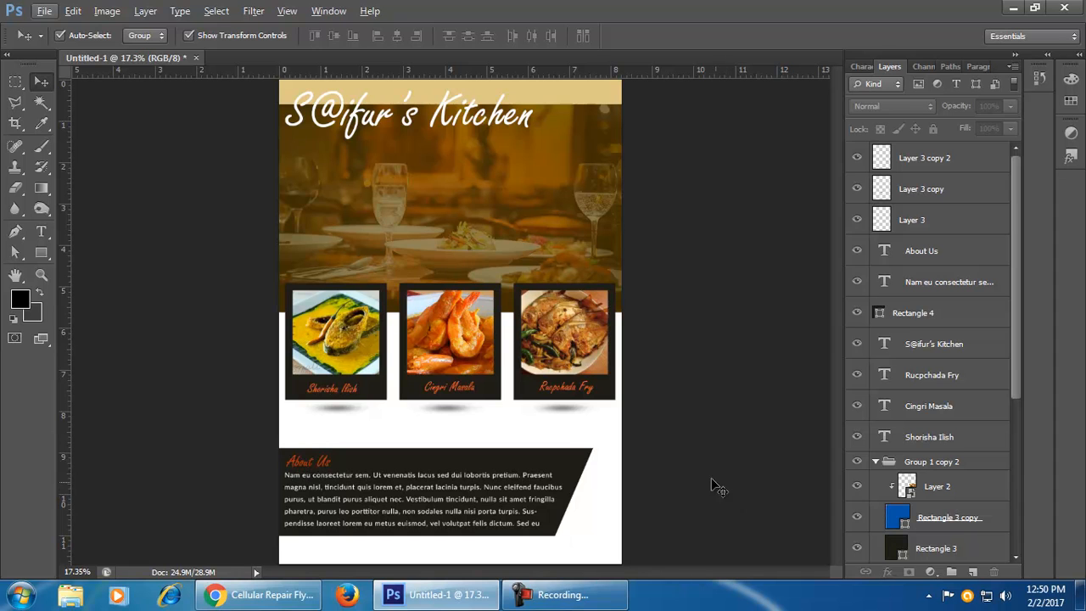
pyautogui.click(343, 408)
pyautogui.click(1010, 106)
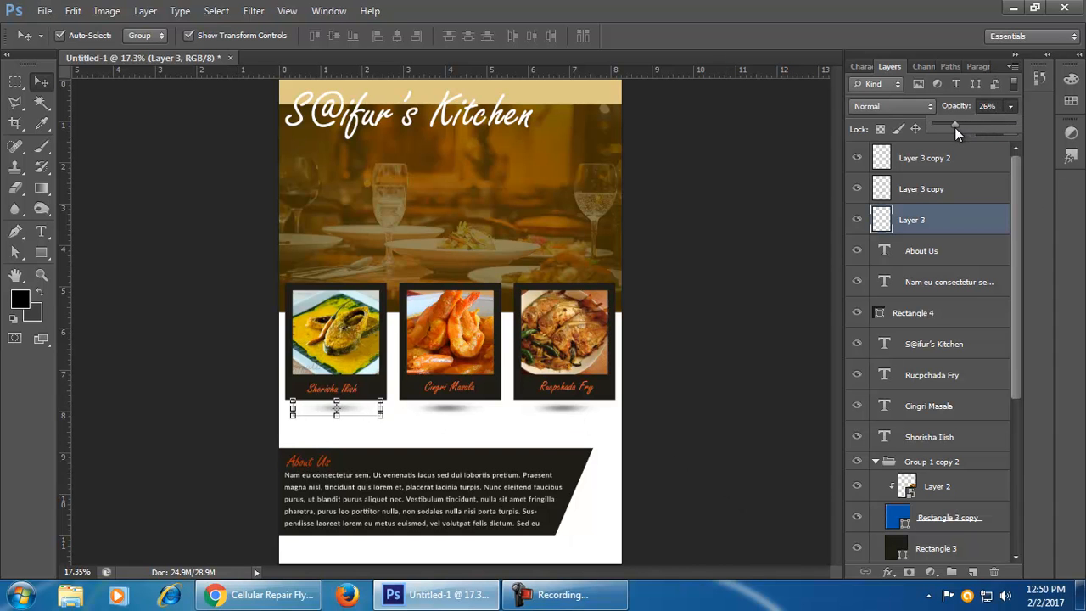
pyautogui.click(722, 393)
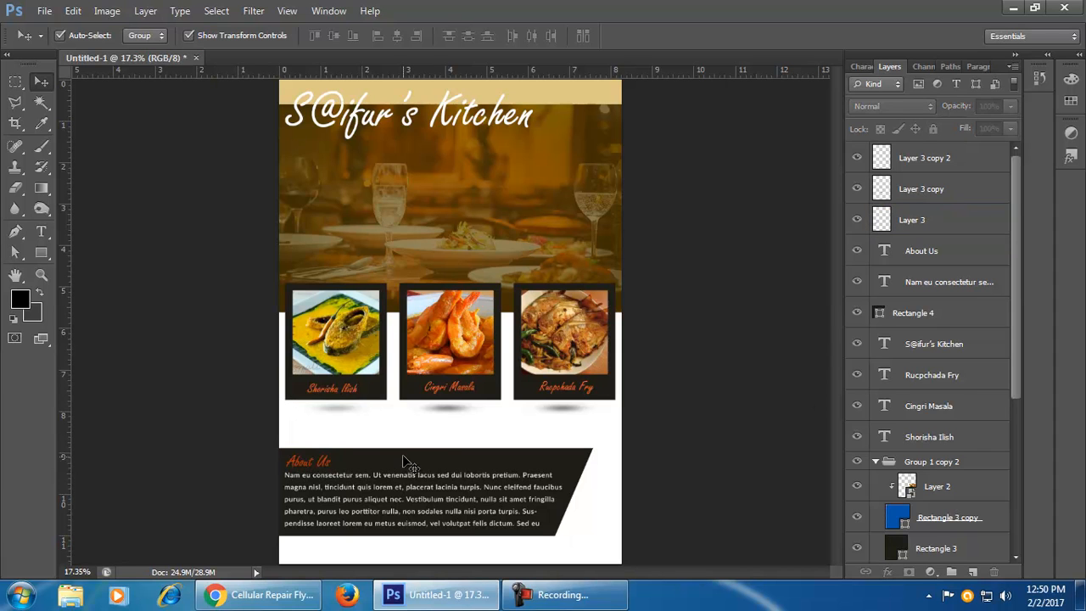
# - Set the opacity of the shadows under the "Cingri Masala" and "Rucpchada Fry" cards to 25%
pyautogui.click(448, 414)
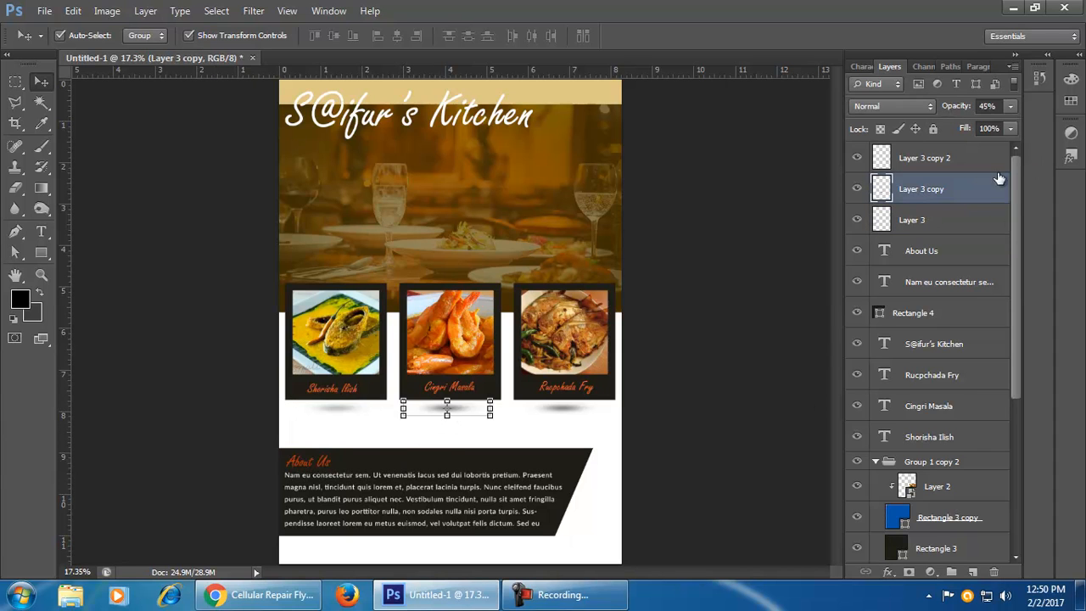
pyautogui.click(339, 409)
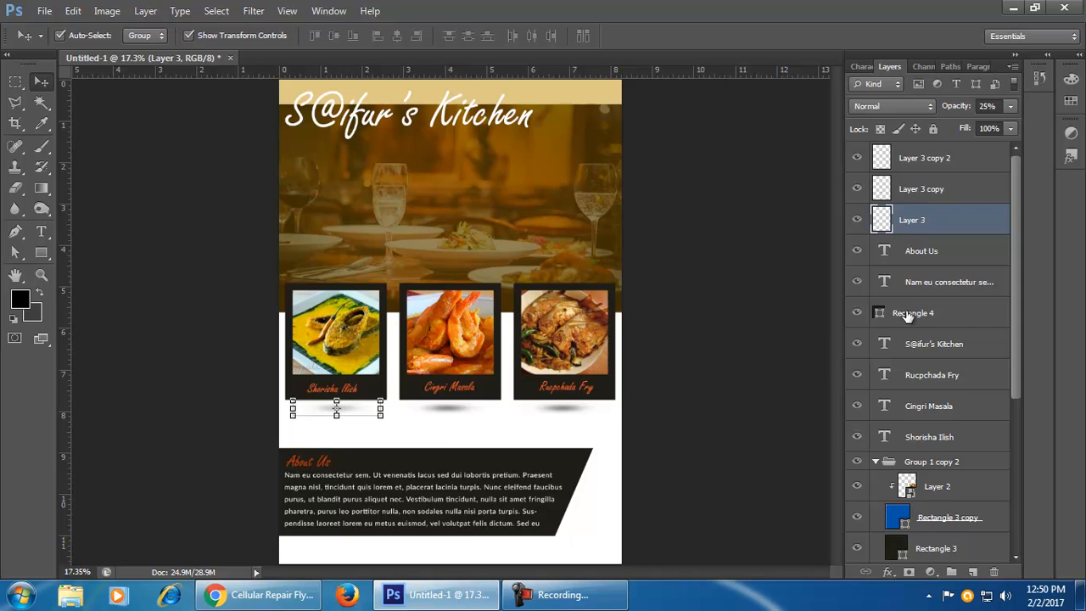
pyautogui.click(430, 438)
pyautogui.click(449, 411)
pyautogui.click(454, 419)
pyautogui.click(989, 106)
pyautogui.write('2')
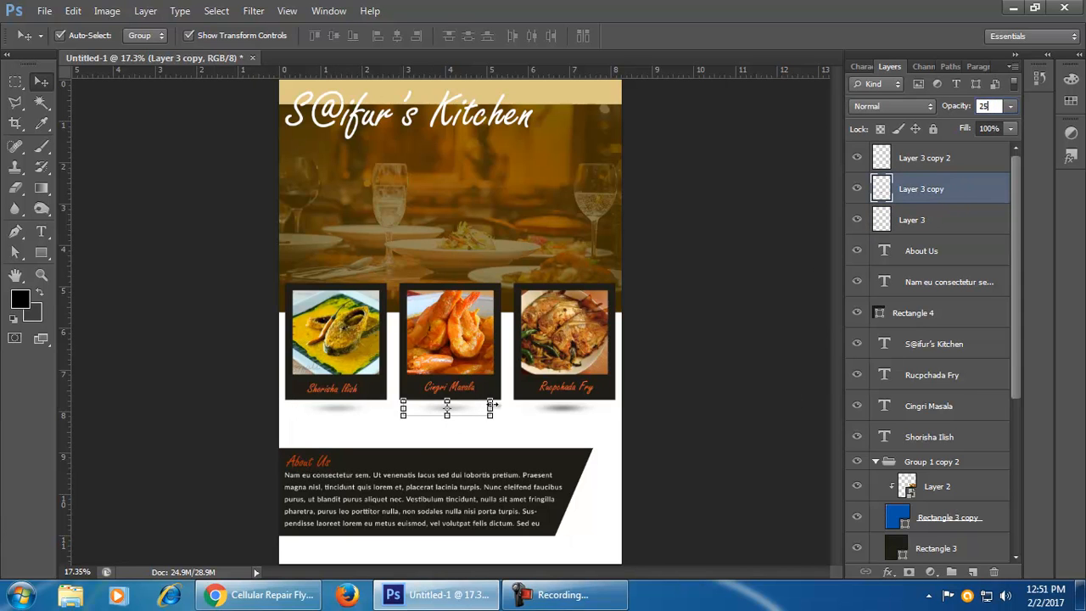
pyautogui.click(564, 411)
pyautogui.click(988, 106)
pyautogui.write('25')
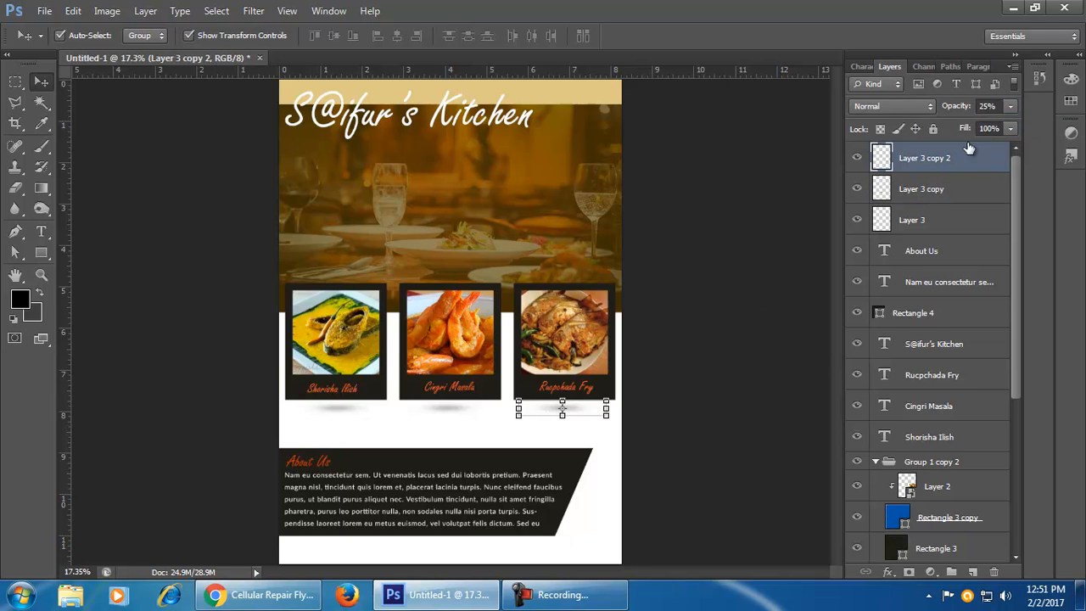
# - Save the flyer to the Desktop as Untitled-1.psd in Photoshop format, accepting the default compatibility option
pyautogui.click(734, 416)
pyautogui.hotkey('ctrl', 's')
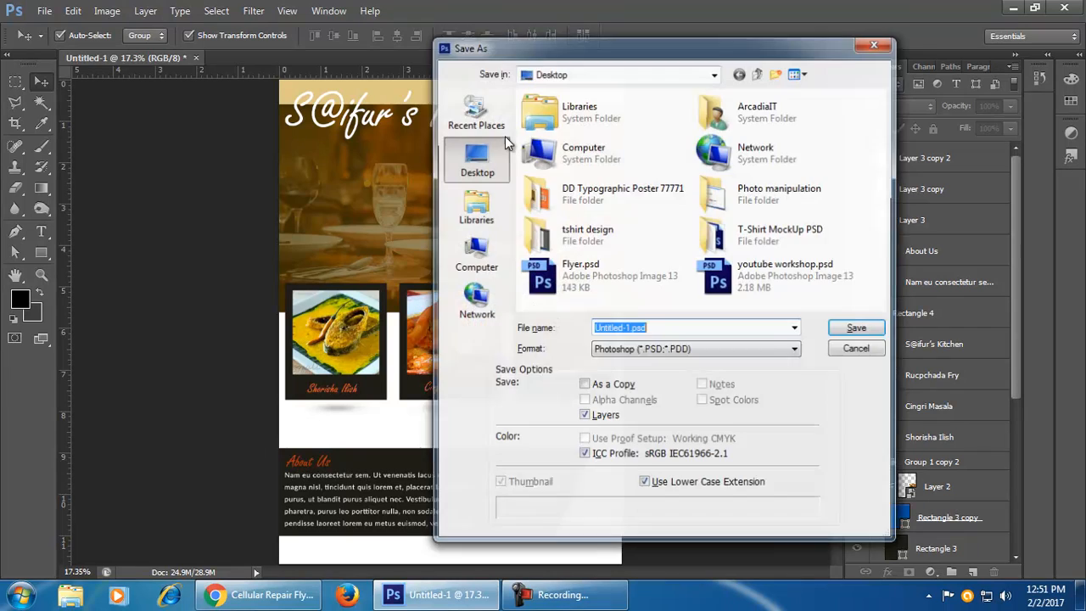
pyautogui.click(840, 329)
pyautogui.click(716, 178)
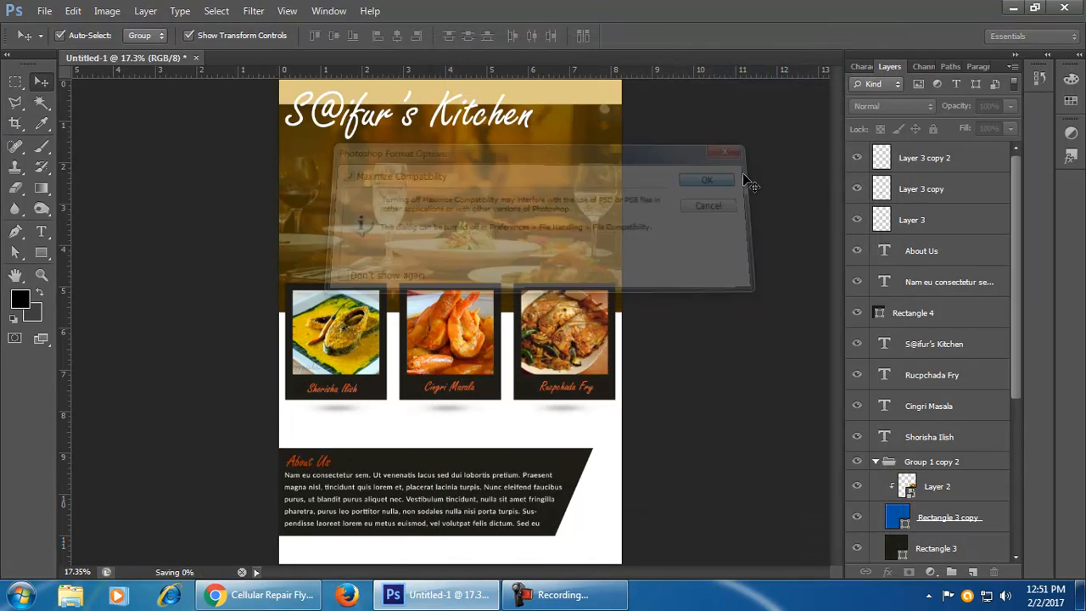
# - Create a new A4 document, 210 × 297 mm at 300 pixels/inch, in RGB Color with a white background
pyautogui.click(44, 10)
pyautogui.click(60, 28)
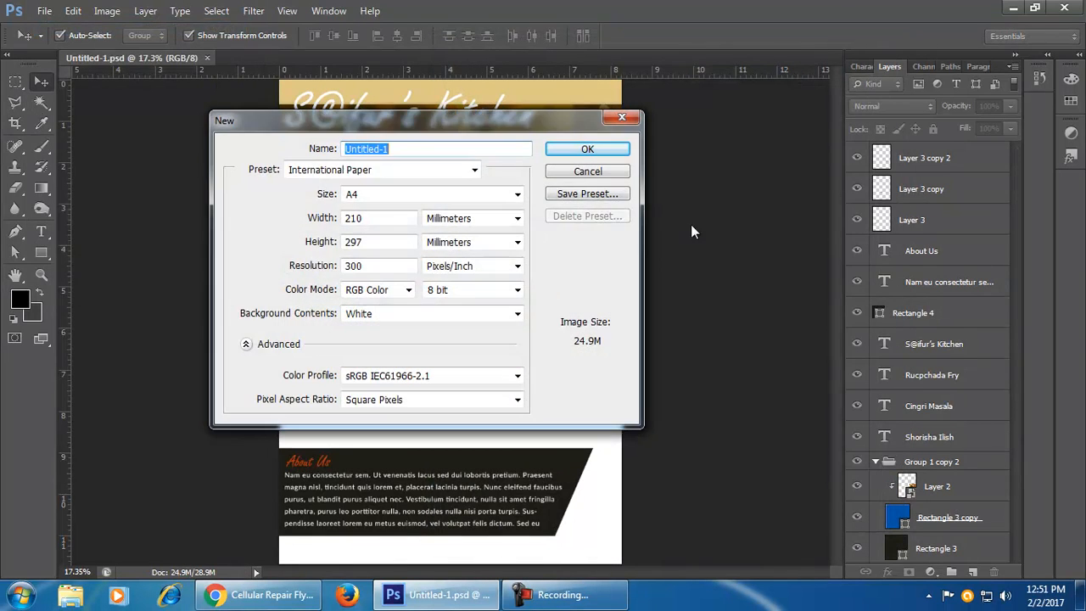
pyautogui.click(588, 150)
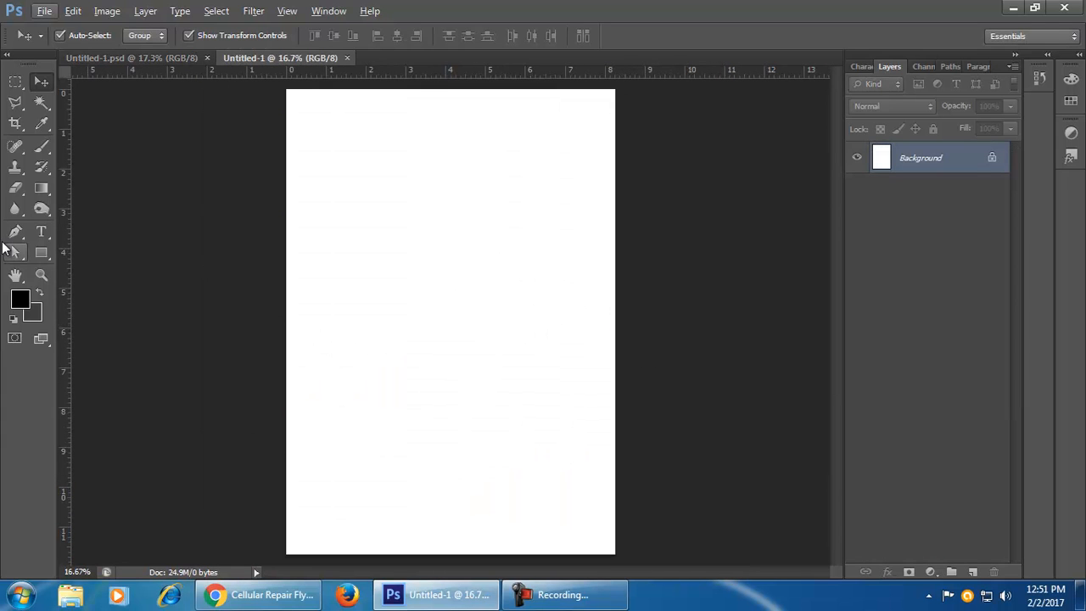
# - Draw a rectangle about 1601 × 409 px in the page's upper half and fill it with green 008e5e
pyautogui.click(41, 252)
pyautogui.moveTo(382, 225); pyautogui.dragTo(595, 280)
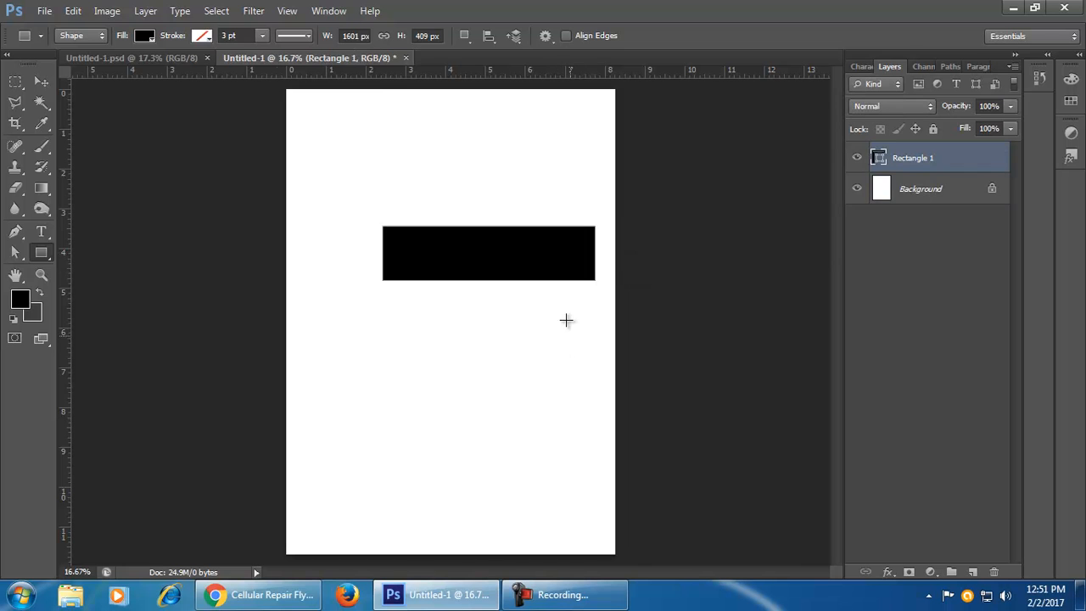
pyautogui.doubleClick(880, 160)
pyautogui.click(835, 451)
pyautogui.click(836, 466)
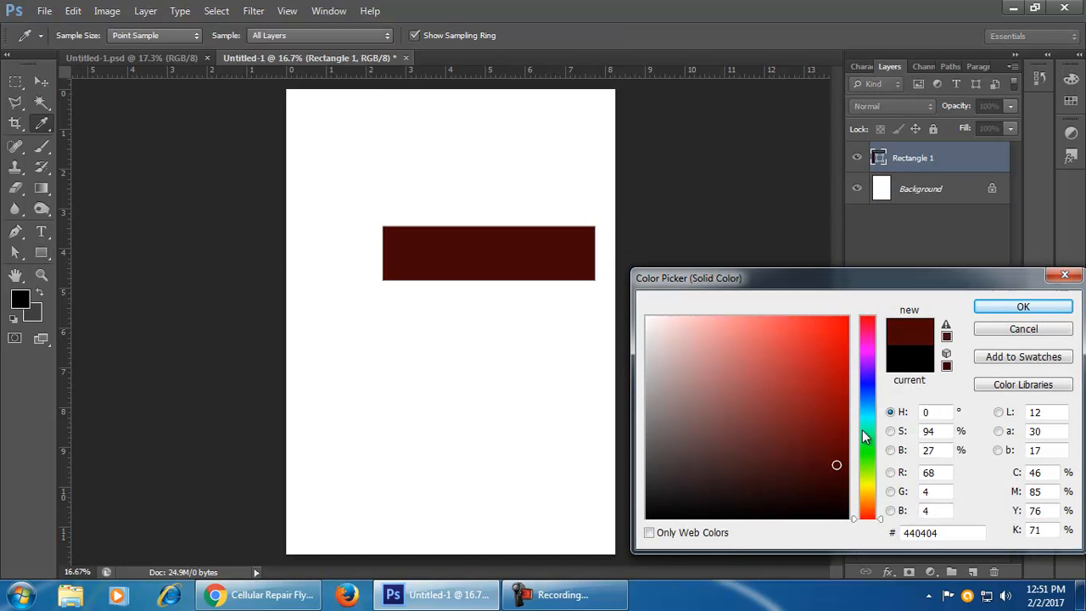
pyautogui.click(862, 429)
pyautogui.moveTo(838, 436); pyautogui.dragTo(846, 405)
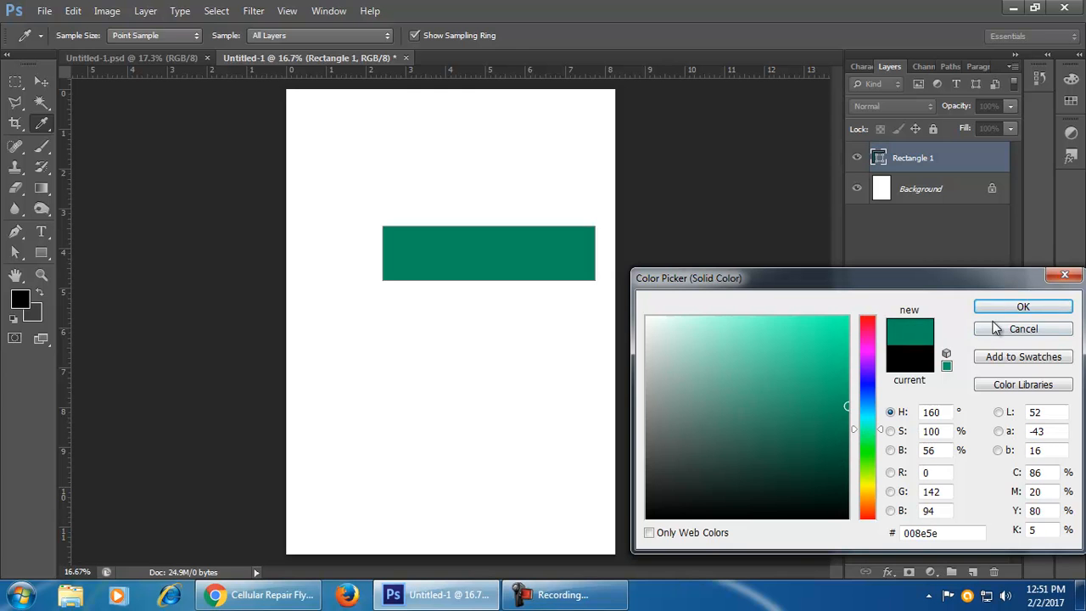
pyautogui.click(1023, 307)
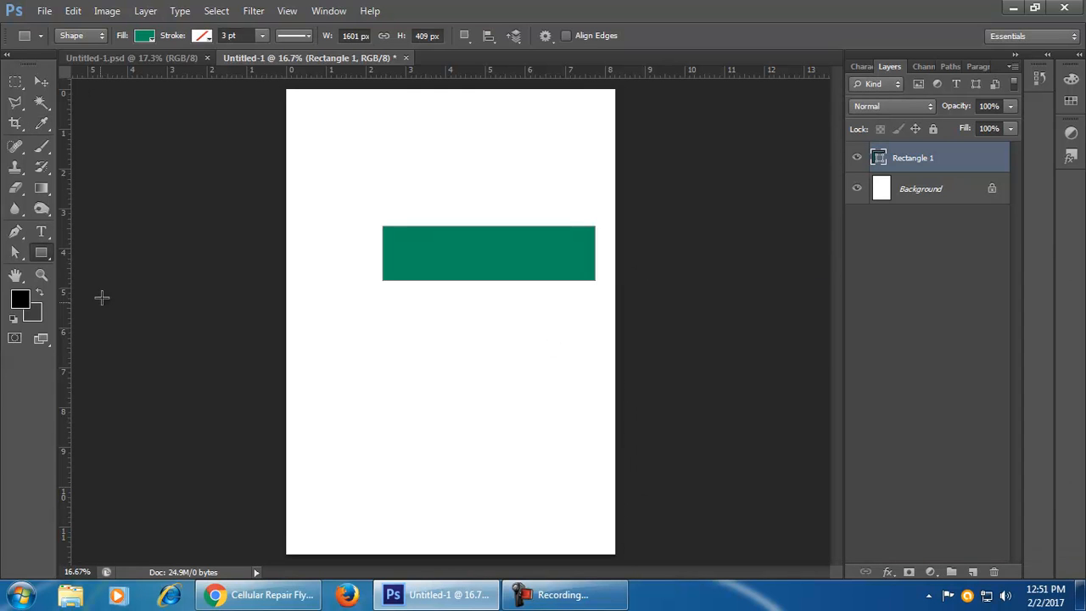
# - Slant the green rectangle's right end by pulling its upper-right corner inward, and move the shape up against the page's right edge
pyautogui.click(15, 252)
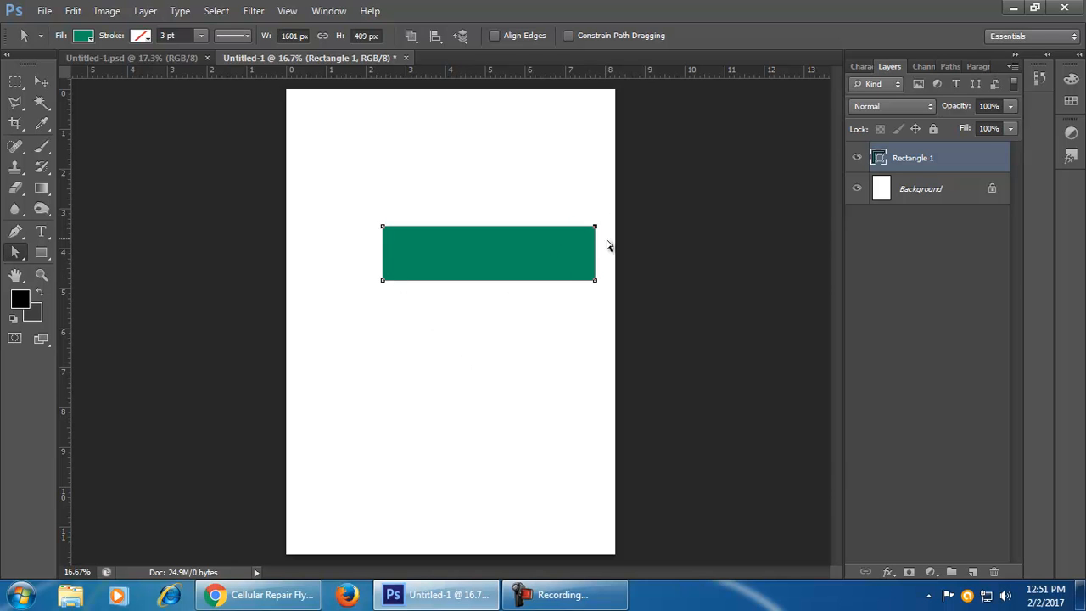
pyautogui.moveTo(595, 227); pyautogui.dragTo(547, 230)
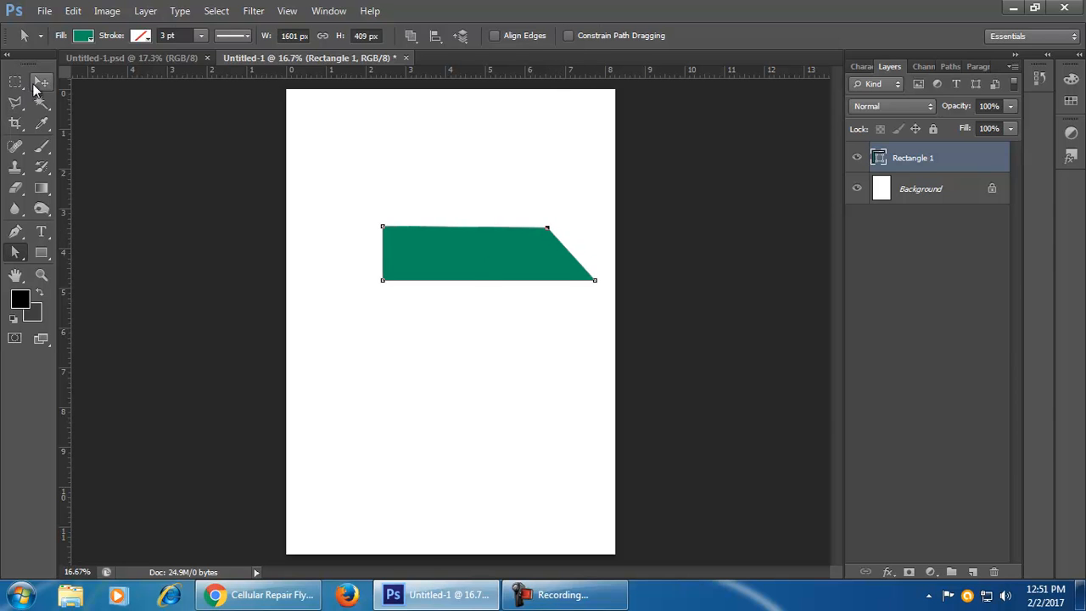
pyautogui.click(41, 81)
pyautogui.moveTo(467, 271); pyautogui.dragTo(488, 220)
pyautogui.click(447, 415)
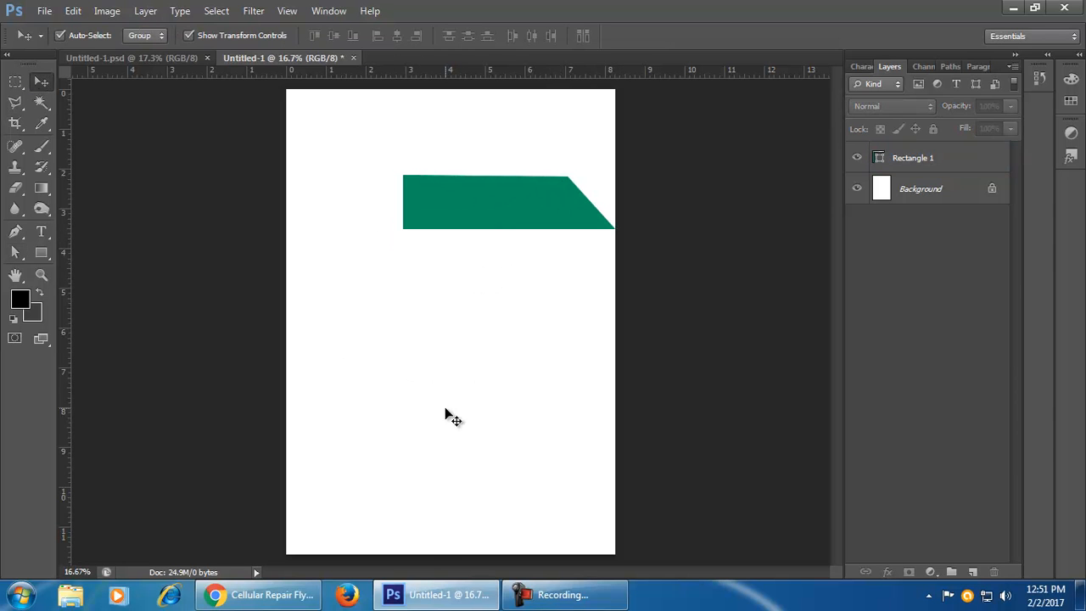
pyautogui.click(41, 146)
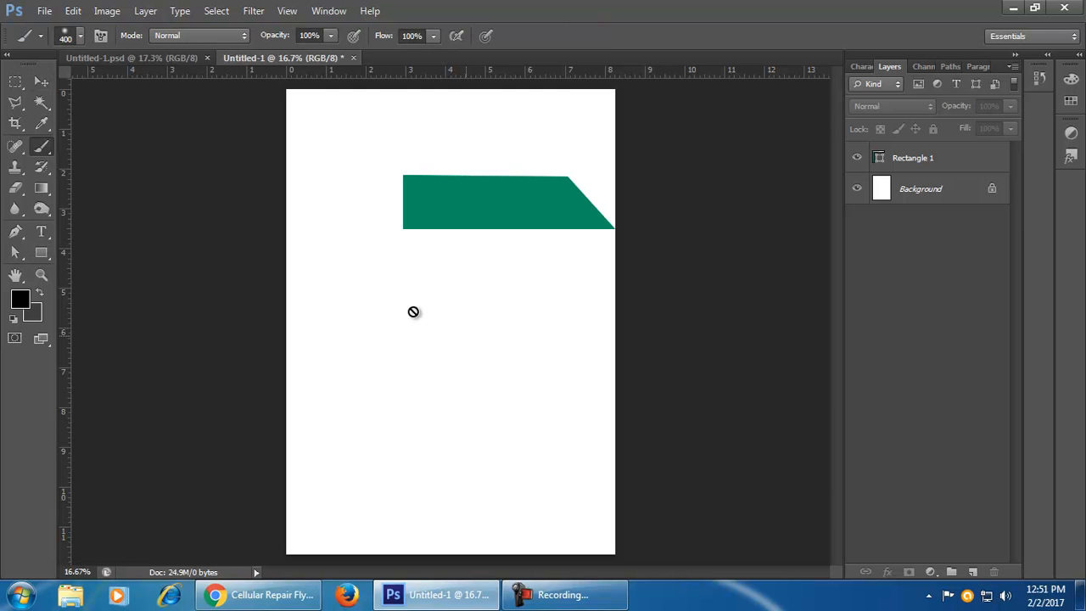
pyautogui.click(974, 574)
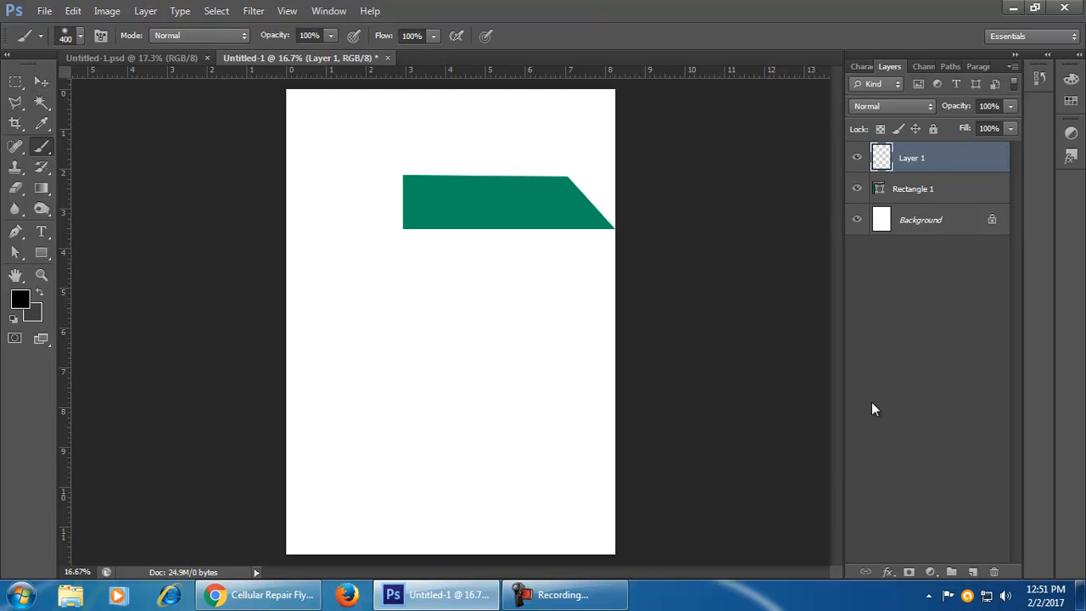
pyautogui.hotkey('ctrl', 'z')
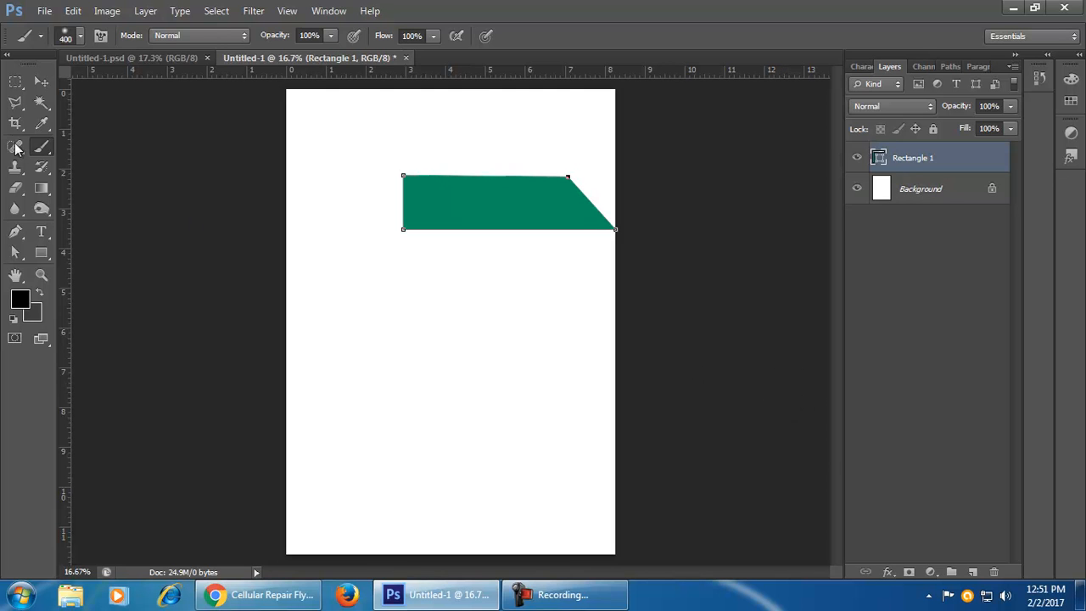
pyautogui.click(41, 81)
pyautogui.click(422, 347)
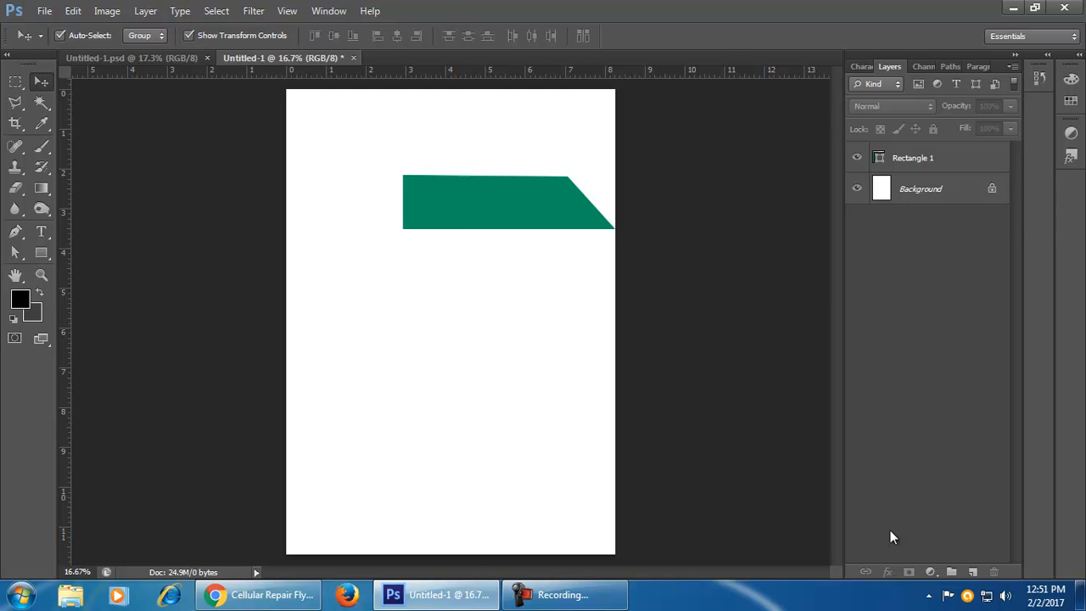
# - Paint a single soft black dab with a 700 px brush on a new layer in the page's lower half
pyautogui.click(972, 576)
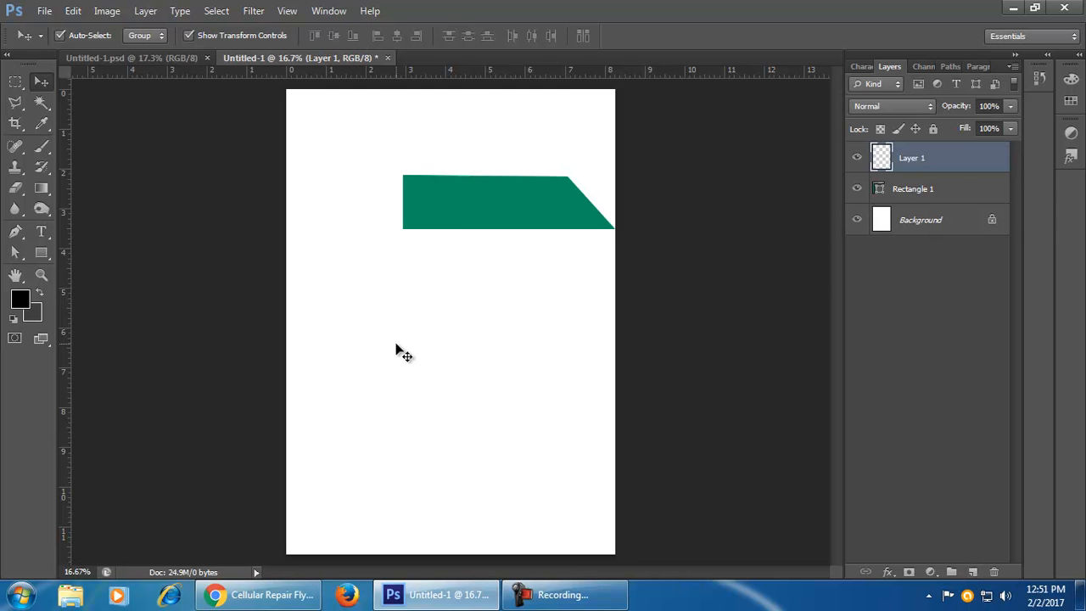
pyautogui.click(42, 146)
pyautogui.press(']')
pyautogui.press(']')
pyautogui.press(']')
pyautogui.press(']')
pyautogui.click(419, 416)
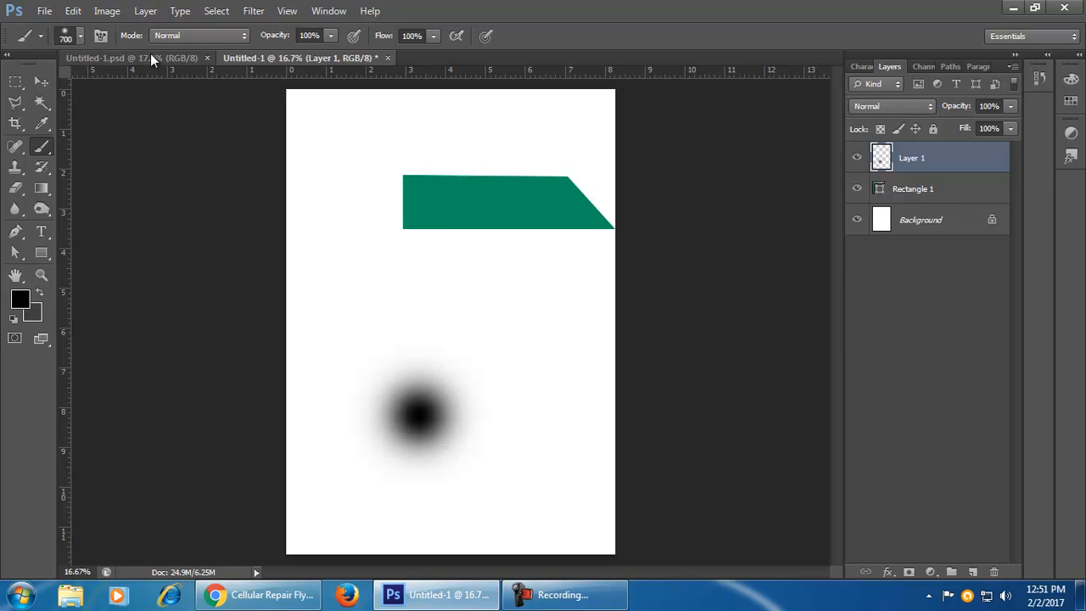
# - Reshape the black dab into a flat shadow about 167% wide and 16% high, and delete it
pyautogui.click(42, 80)
pyautogui.moveTo(420, 499); pyautogui.dragTo(421, 390)
pyautogui.moveTo(497, 360); pyautogui.dragTo(552, 360)
pyautogui.moveTo(346, 361); pyautogui.dragTo(300, 361)
pyautogui.moveTo(427, 341); pyautogui.dragTo(430, 360)
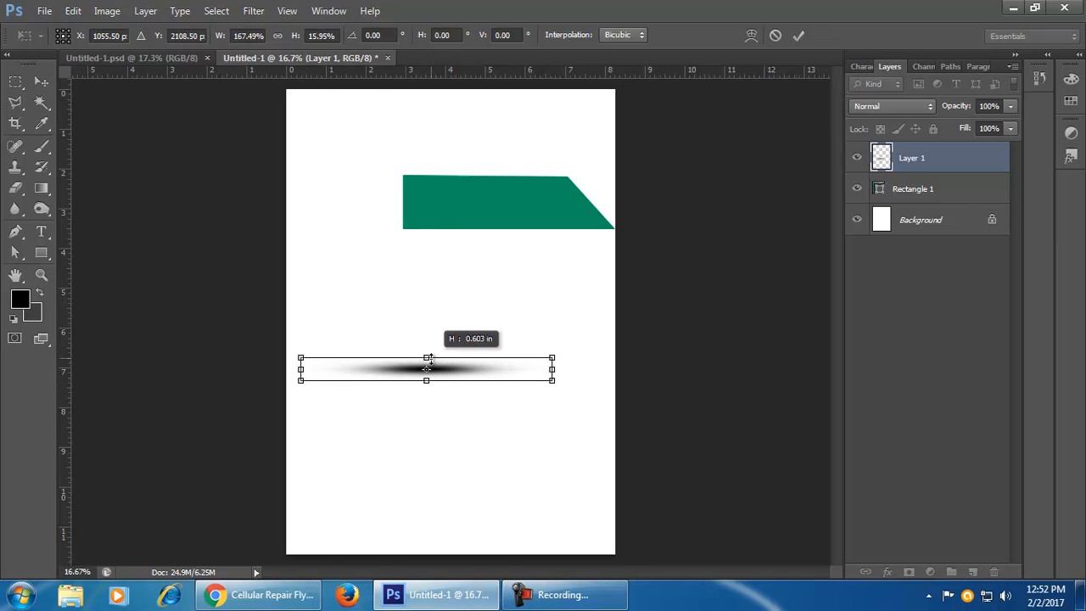
pyautogui.click(803, 35)
pyautogui.press('Delete')
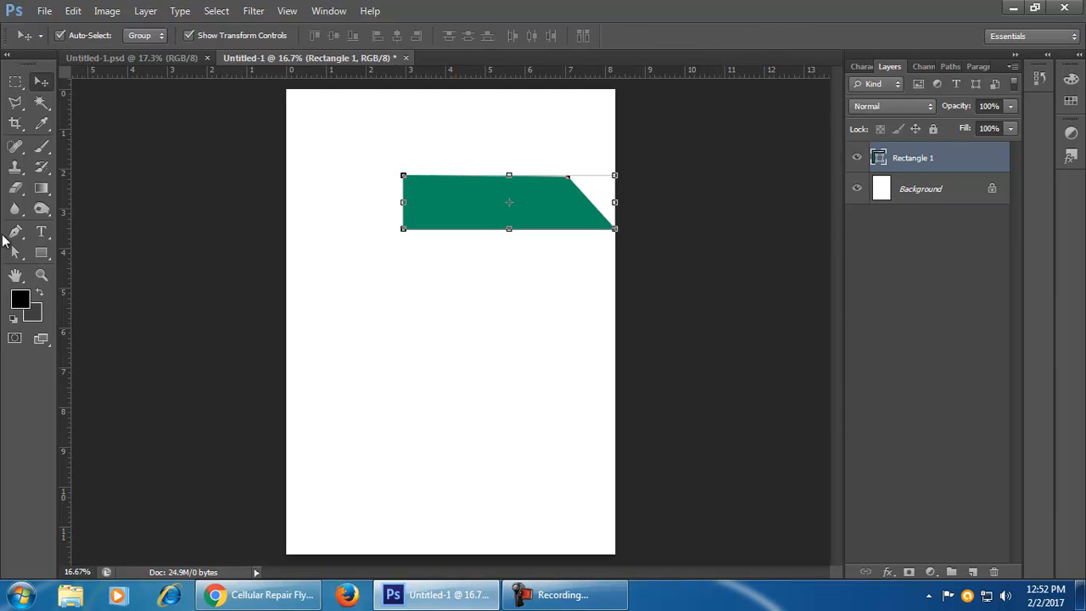
# - Paint a larger soft black dab on a new layer below the green shape with an 1100 px brush
pyautogui.click(40, 148)
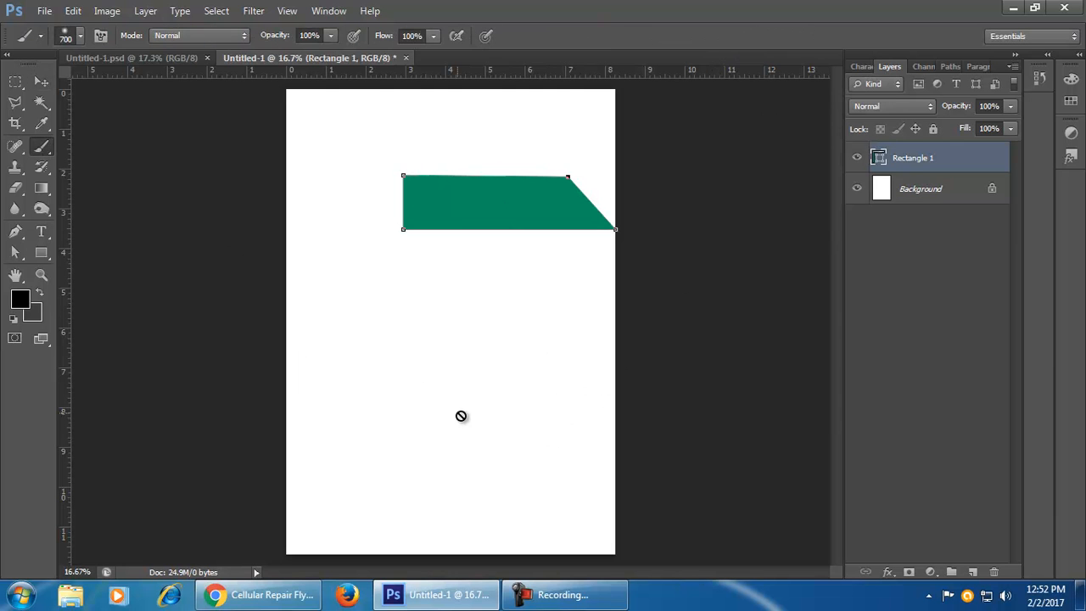
pyautogui.click(974, 572)
pyautogui.press(']')
pyautogui.press(']')
pyautogui.press(']')
pyautogui.press(']')
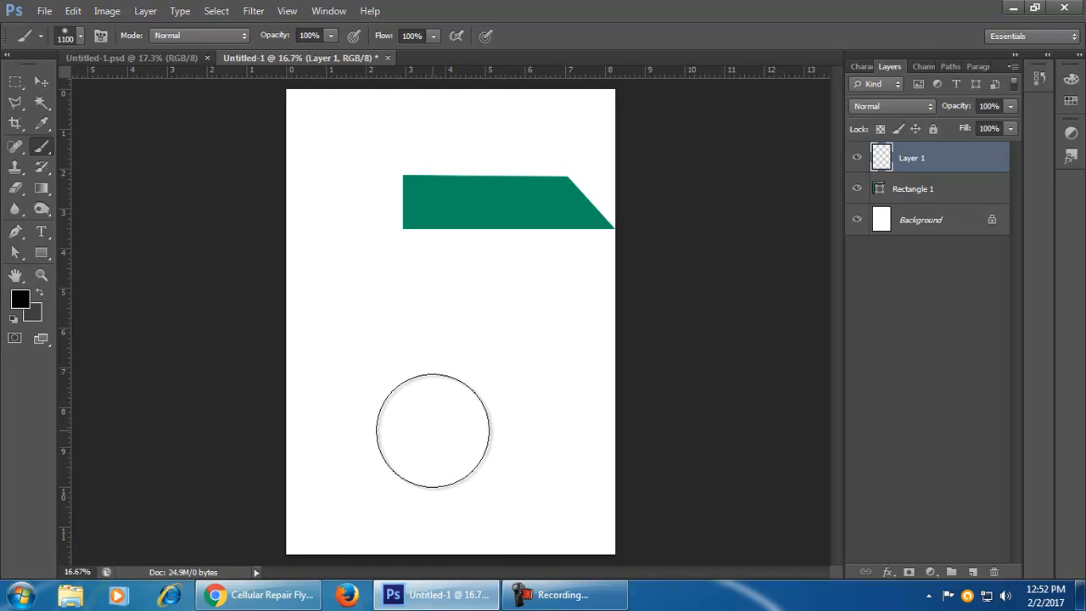
pyautogui.click(432, 429)
# - Move the large black dab slightly upward and delete its layer
pyautogui.moveTo(581, 605)
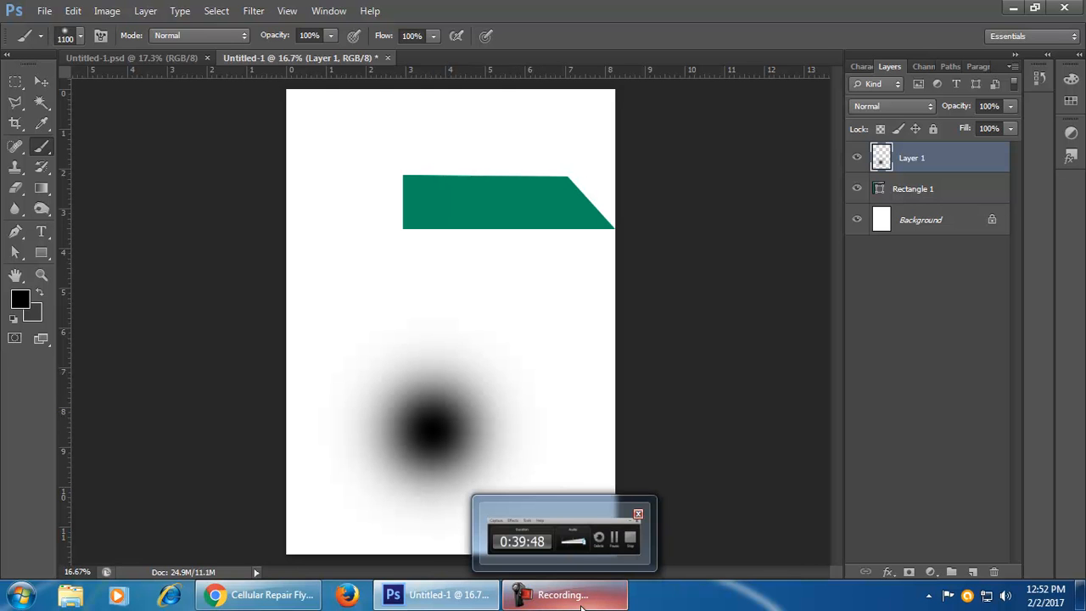
pyautogui.press('v')
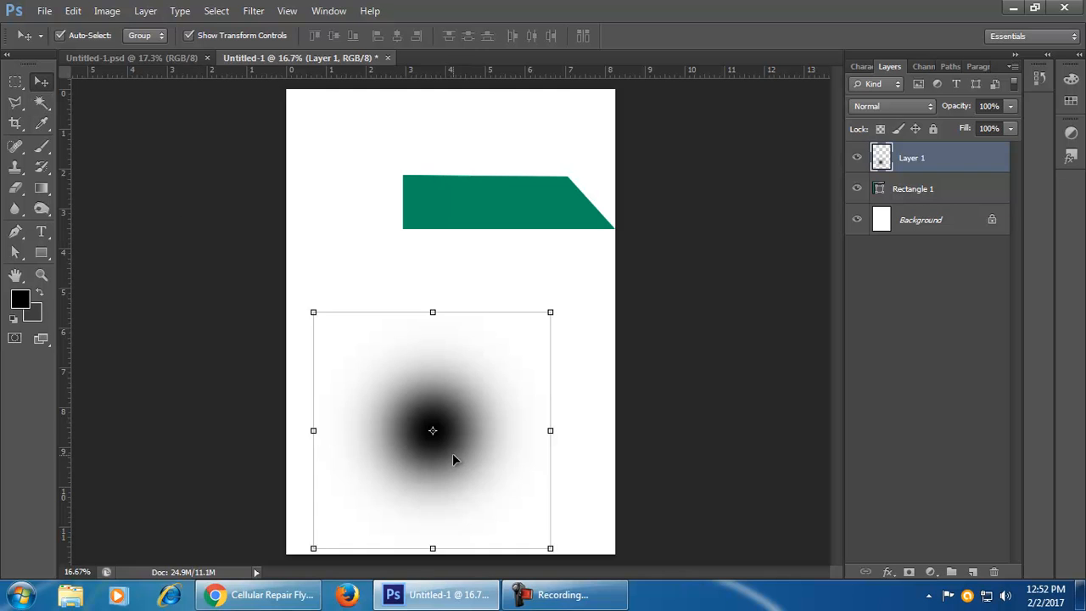
pyautogui.moveTo(452, 453); pyautogui.dragTo(460, 409)
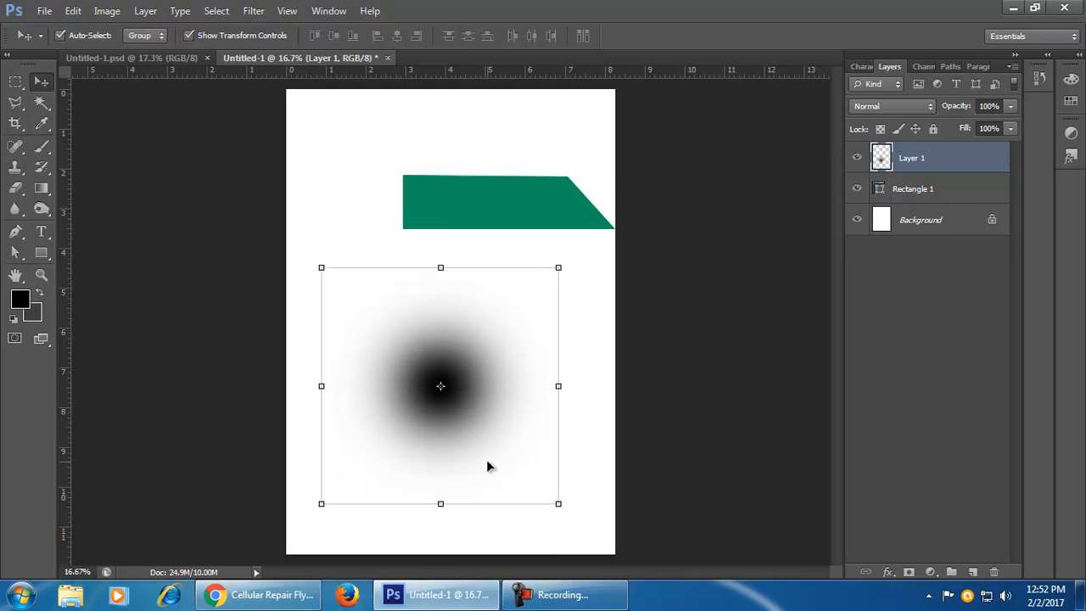
pyautogui.press('Delete')
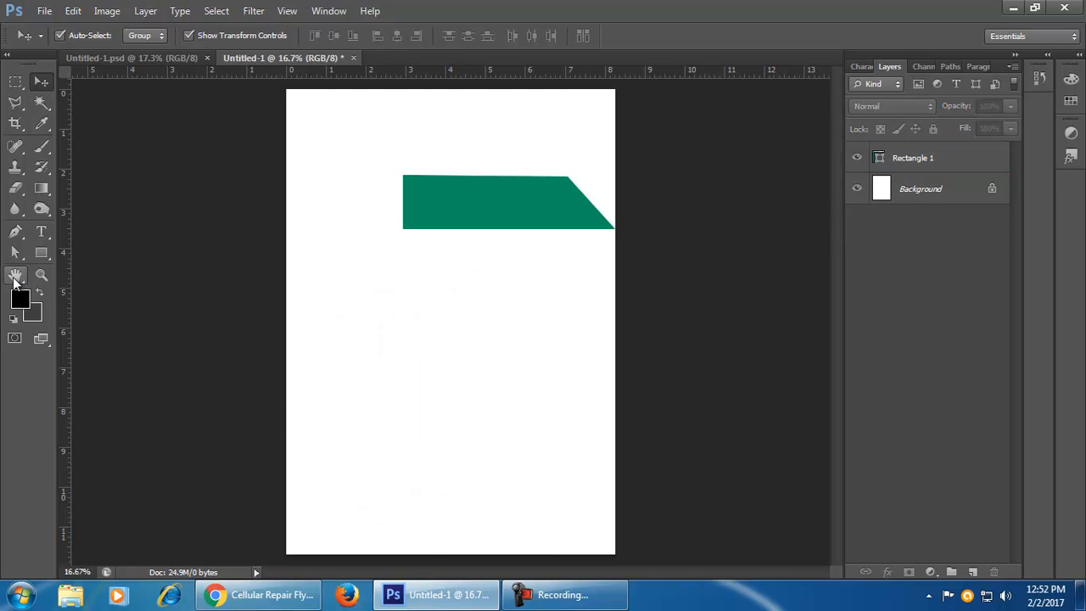
# - Try a circle and a thin ellipse about 1672 × 37 px below the green shape, and undo both
pyautogui.click(42, 253)
pyautogui.click(153, 281)
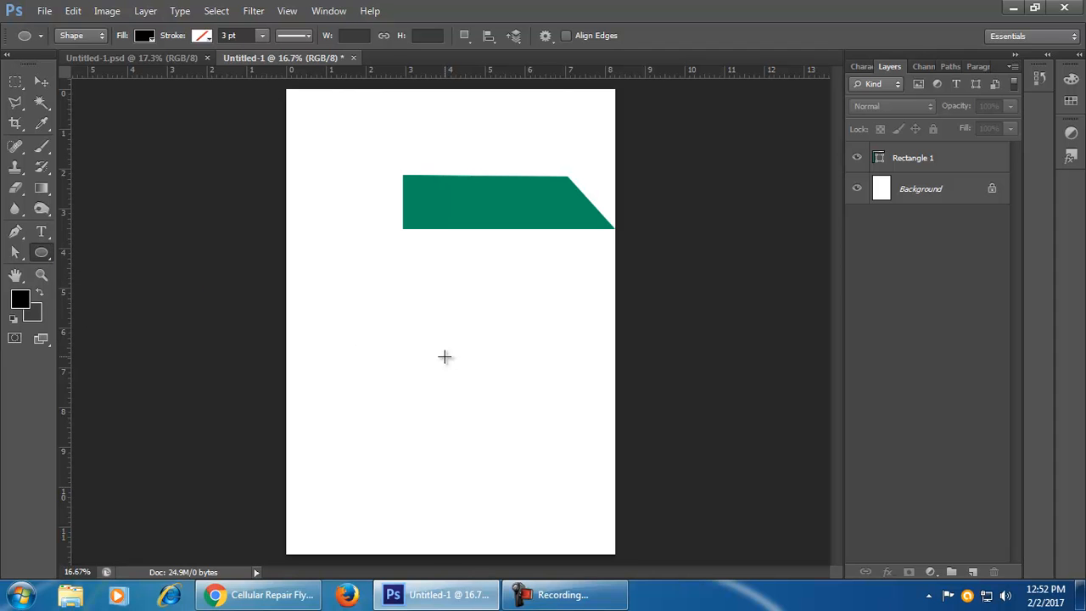
pyautogui.moveTo(375, 350); pyautogui.dragTo(493, 465)
pyautogui.hotkey('ctrl', 'z')
pyautogui.moveTo(358, 340); pyautogui.dragTo(578, 340)
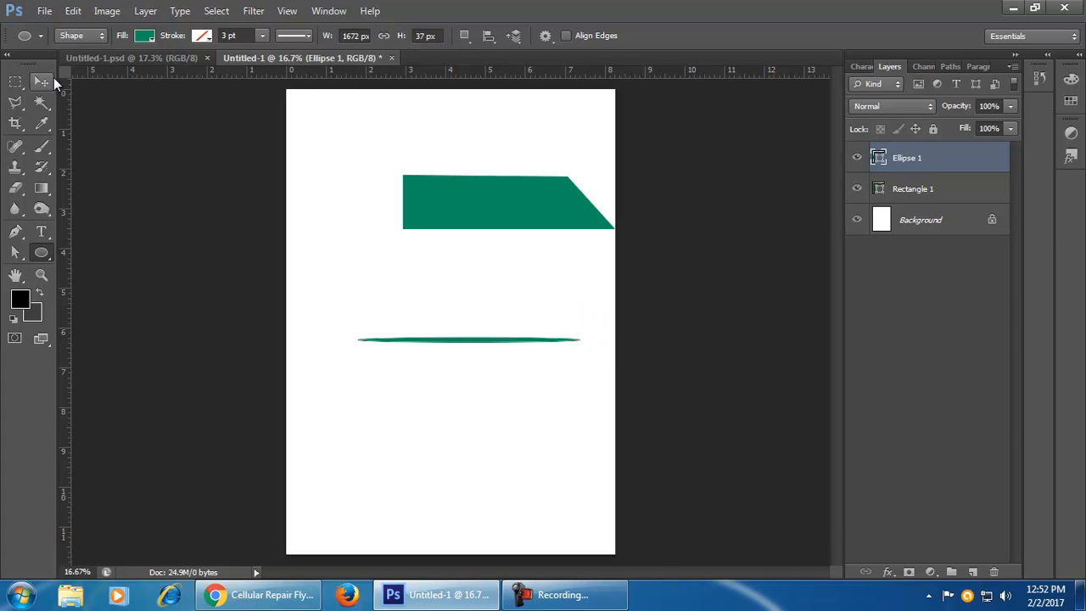
pyautogui.hotkey('ctrl', 'z')
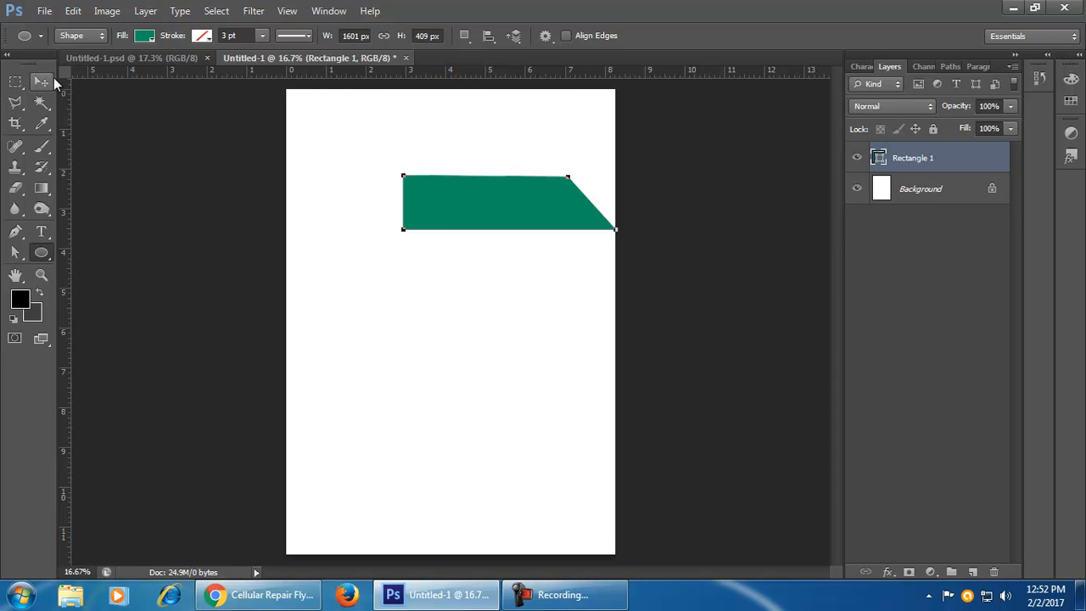
pyautogui.press('v')
pyautogui.click(416, 397)
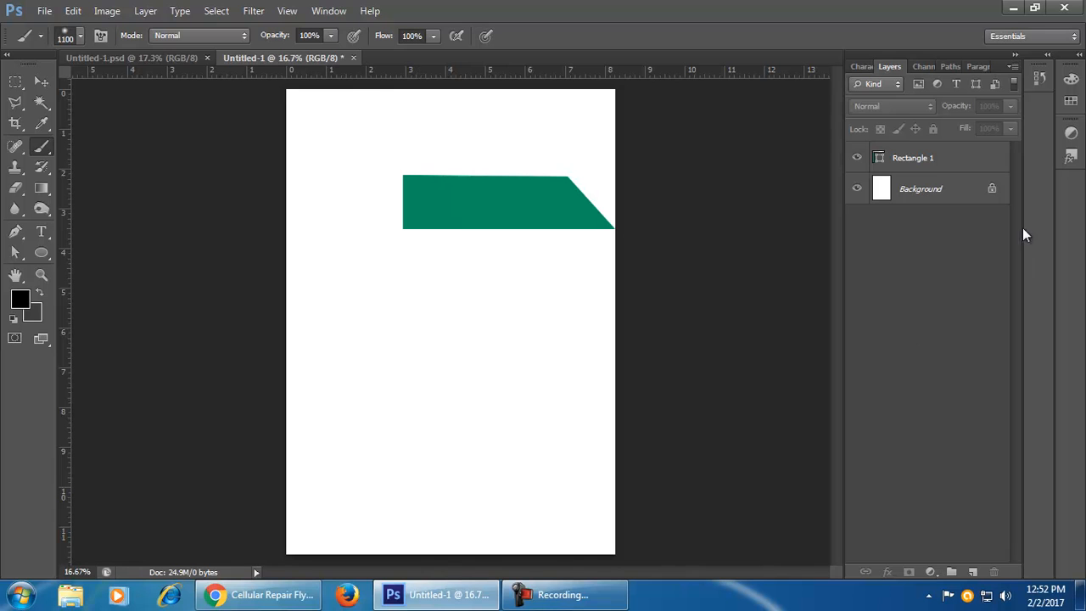
# - Add a layer above the green shape and stamp one soft black 1100 px brush dab below that shape
pyautogui.click(962, 163)
pyautogui.click(974, 572)
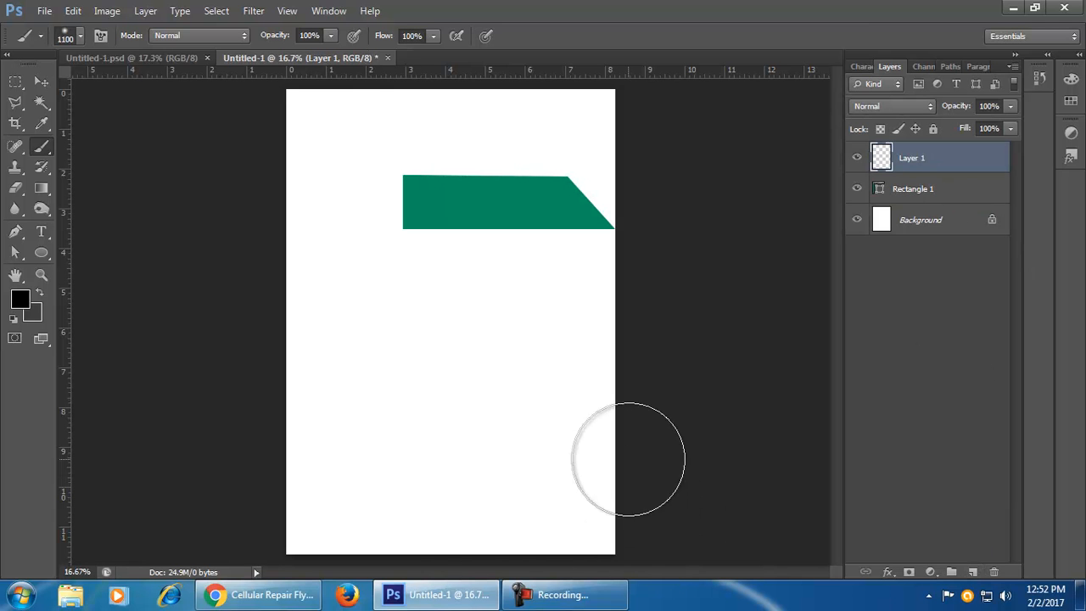
pyautogui.click(434, 417)
pyautogui.click(41, 81)
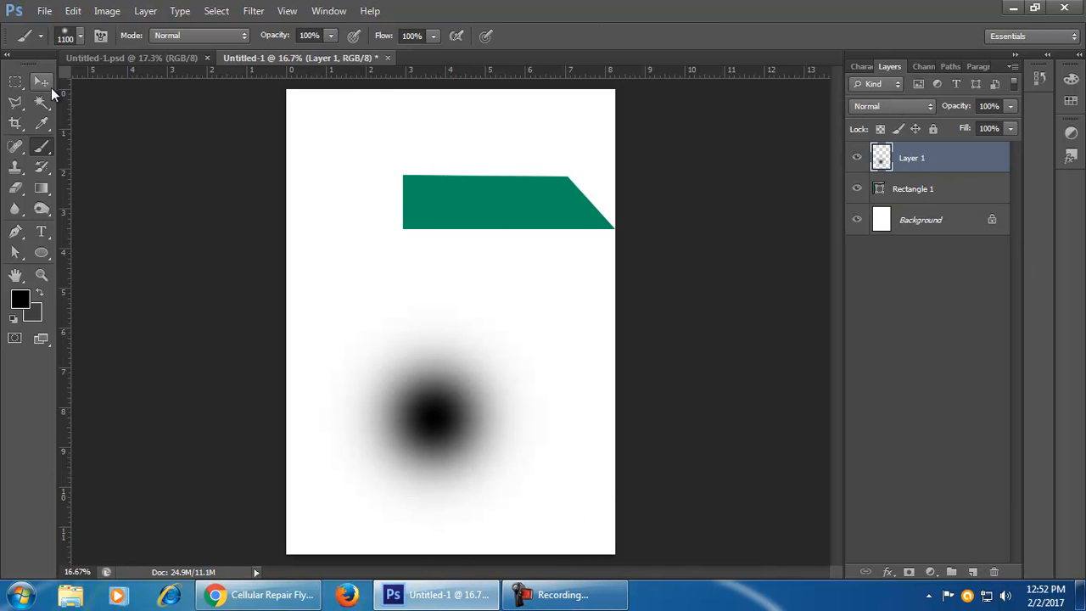
# - Squash the soft black dab to about 7.4% of its height, forming a thin horizontal streak below the green shape
pyautogui.moveTo(434, 536); pyautogui.dragTo(440, 315)
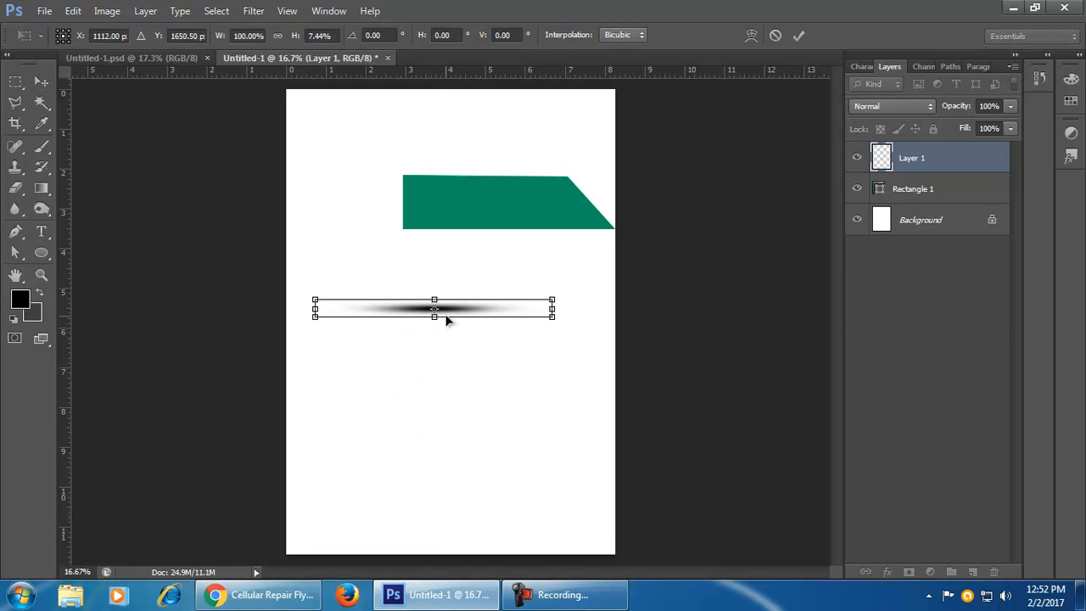
pyautogui.click(798, 35)
pyautogui.click(521, 436)
pyautogui.scroll(5, 536, 378)
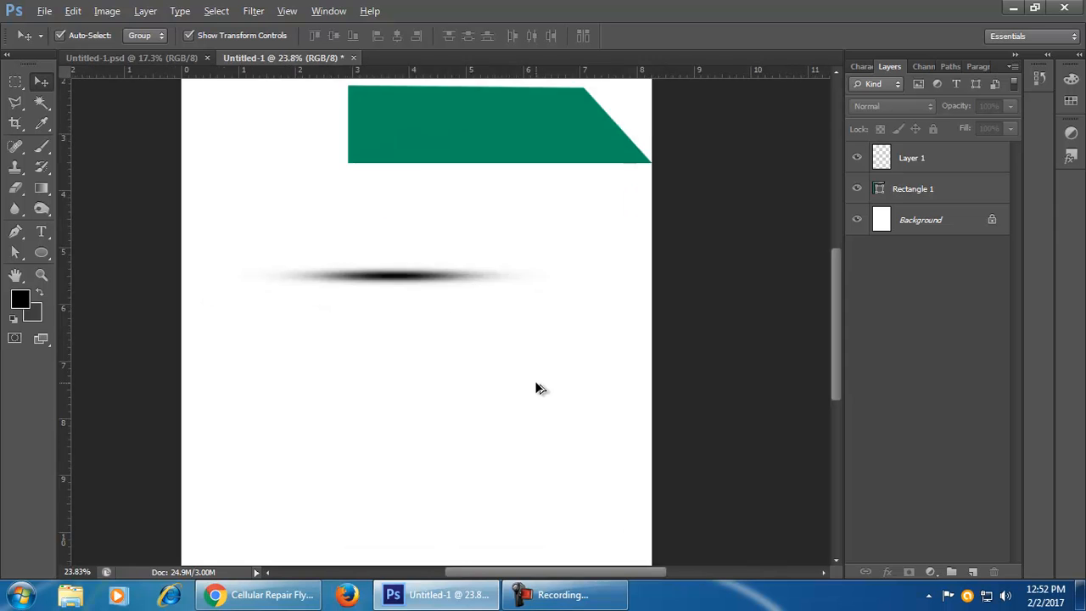
pyautogui.moveTo(408, 320); pyautogui.dragTo(521, 422)
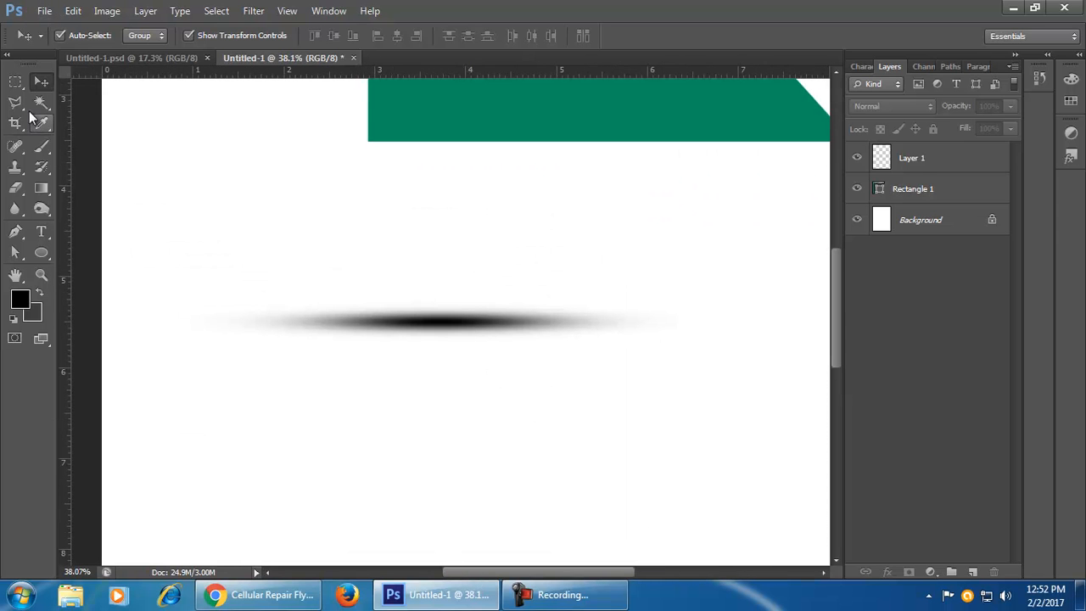
pyautogui.press('m')
pyautogui.moveTo(228, 263); pyautogui.dragTo(654, 319)
pyautogui.click(213, 211)
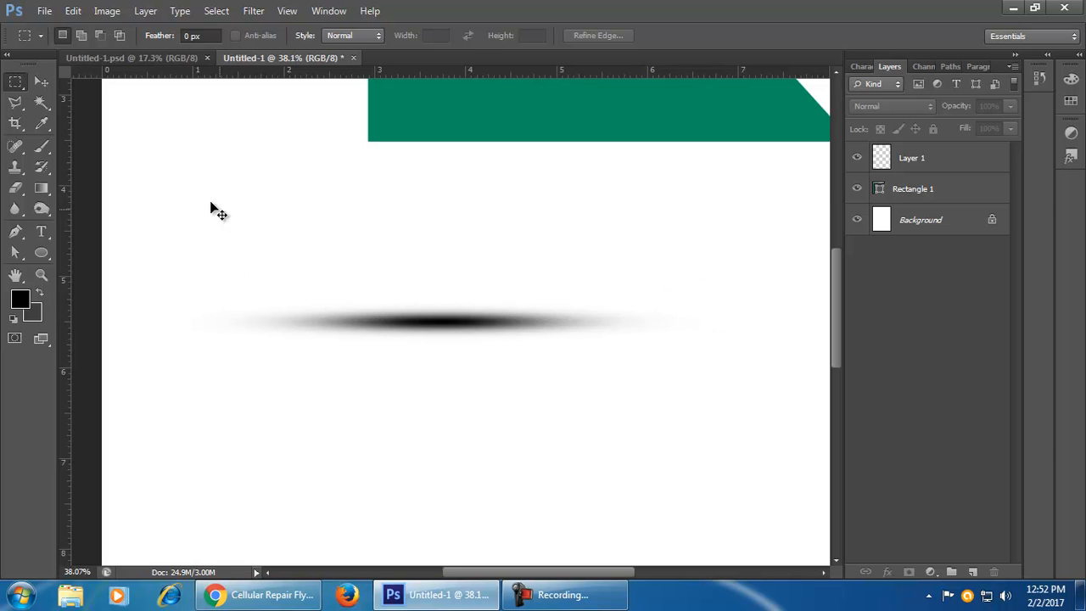
# - Rotate the black streak 90° and place it upright just left of the green shape
pyautogui.click(41, 81)
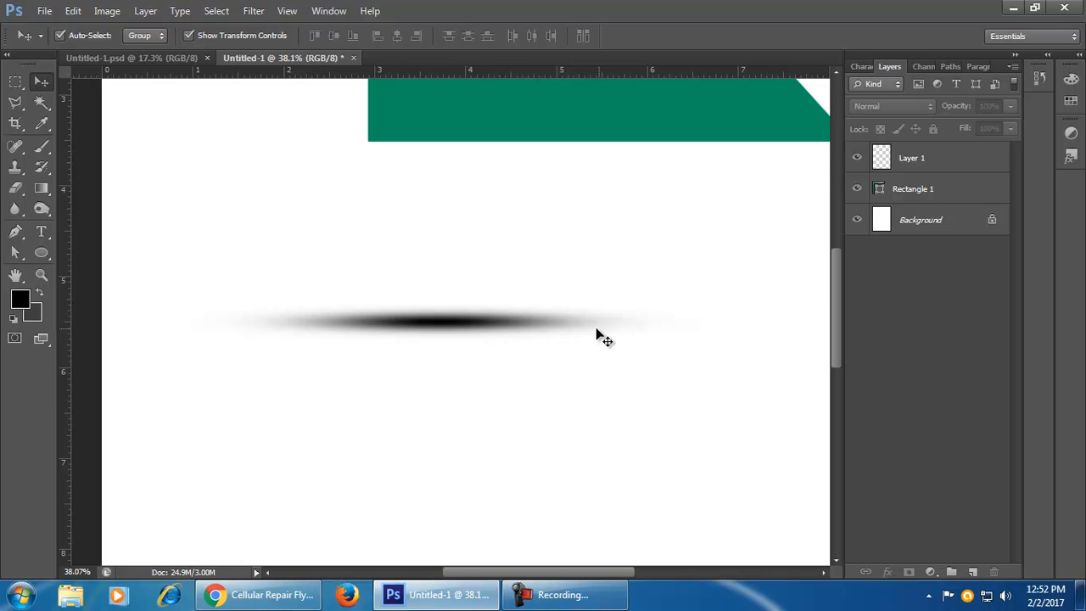
pyautogui.click(473, 325)
pyautogui.click(703, 342)
pyautogui.moveTo(720, 315); pyautogui.dragTo(450, 517)
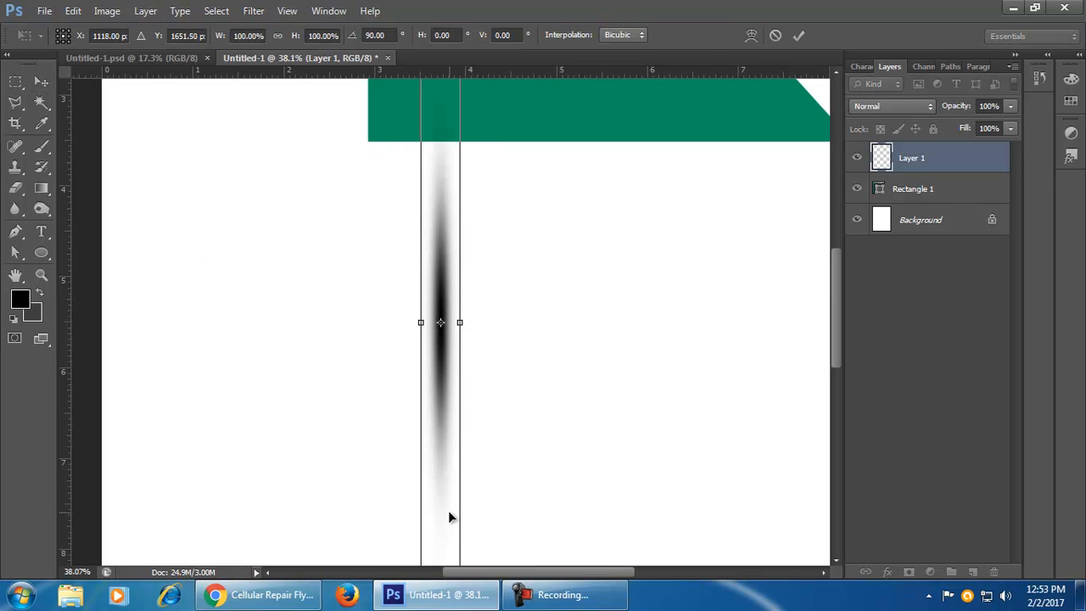
pyautogui.moveTo(449, 400); pyautogui.dragTo(290, 338)
pyautogui.scroll(-1, 474, 343)
pyautogui.hotkey('alt', 'space')
pyautogui.moveTo(533, 173); pyautogui.dragTo(543, 337)
pyautogui.moveTo(331, 481); pyautogui.dragTo(361, 347)
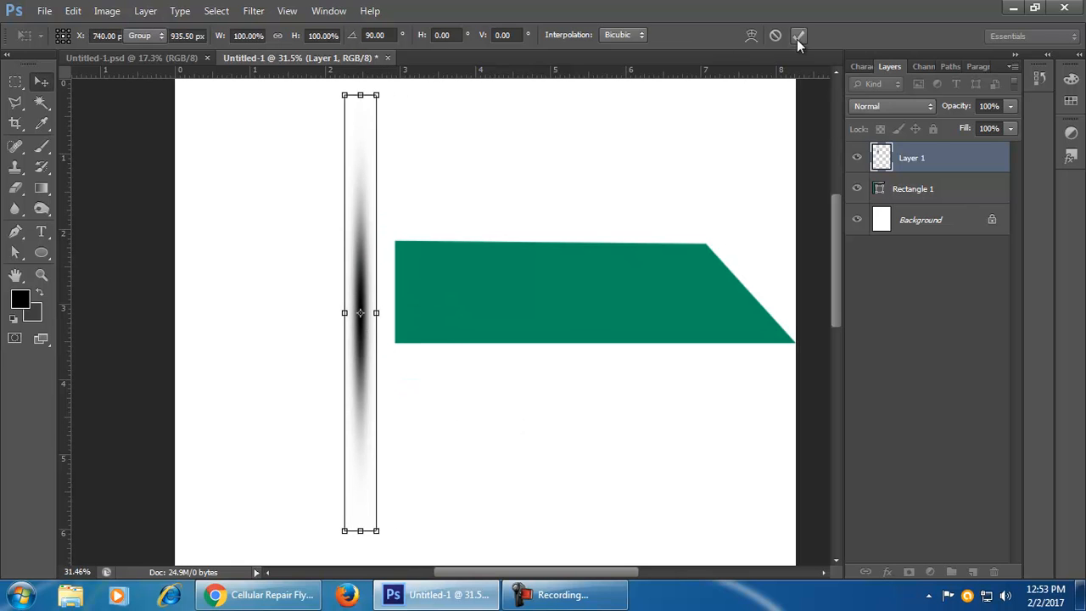
pyautogui.click(798, 37)
# - Select the right half of the vertical streak with a rectangular marquee, delete it from Layer 1 and deselect
pyautogui.click(15, 83)
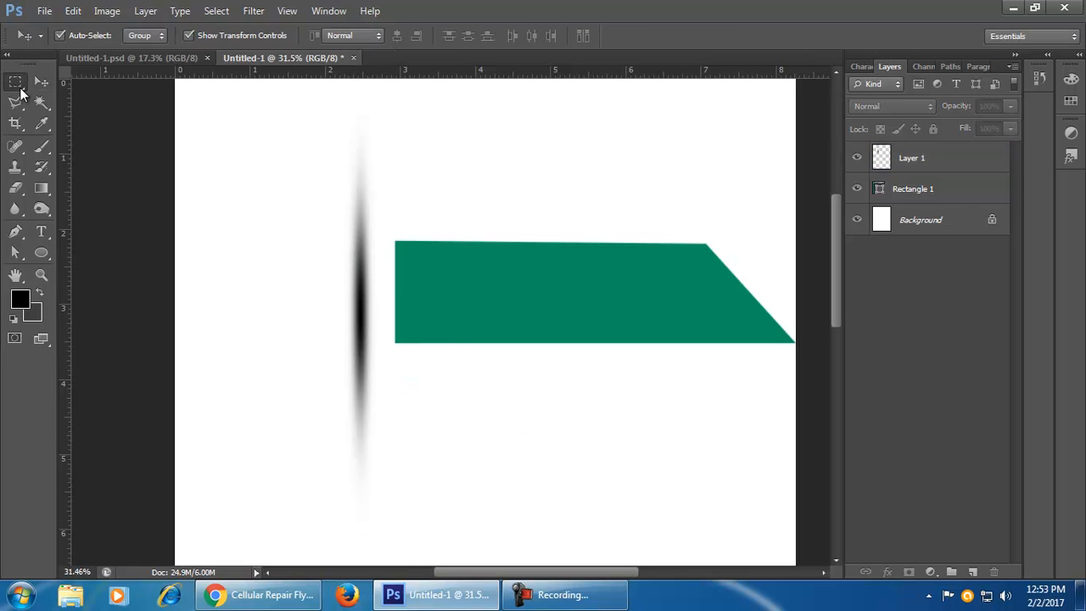
pyautogui.moveTo(381, 138); pyautogui.dragTo(362, 504)
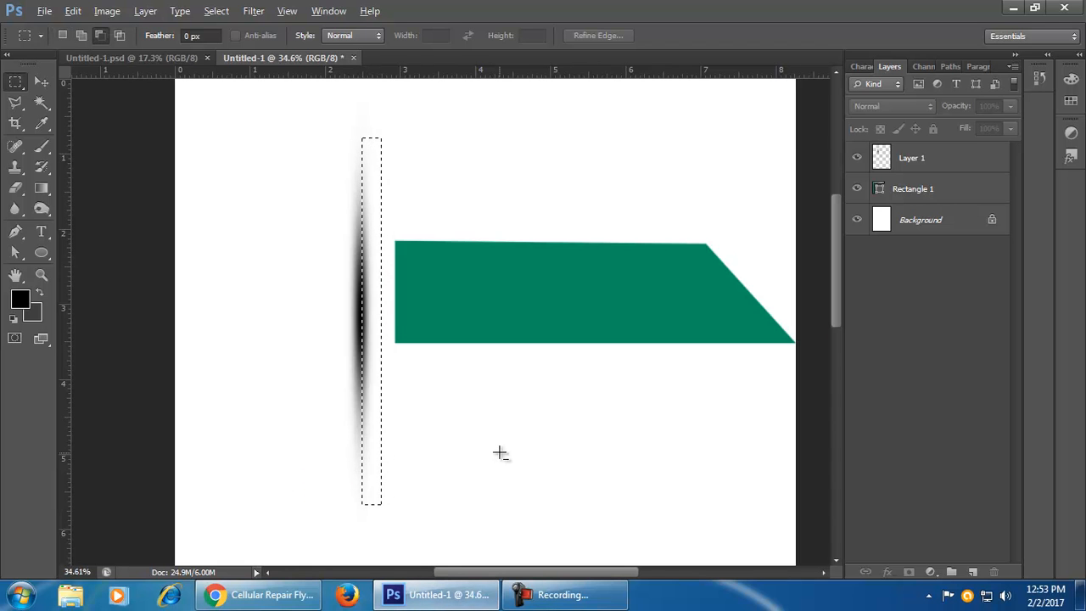
pyautogui.scroll(1, 500, 451)
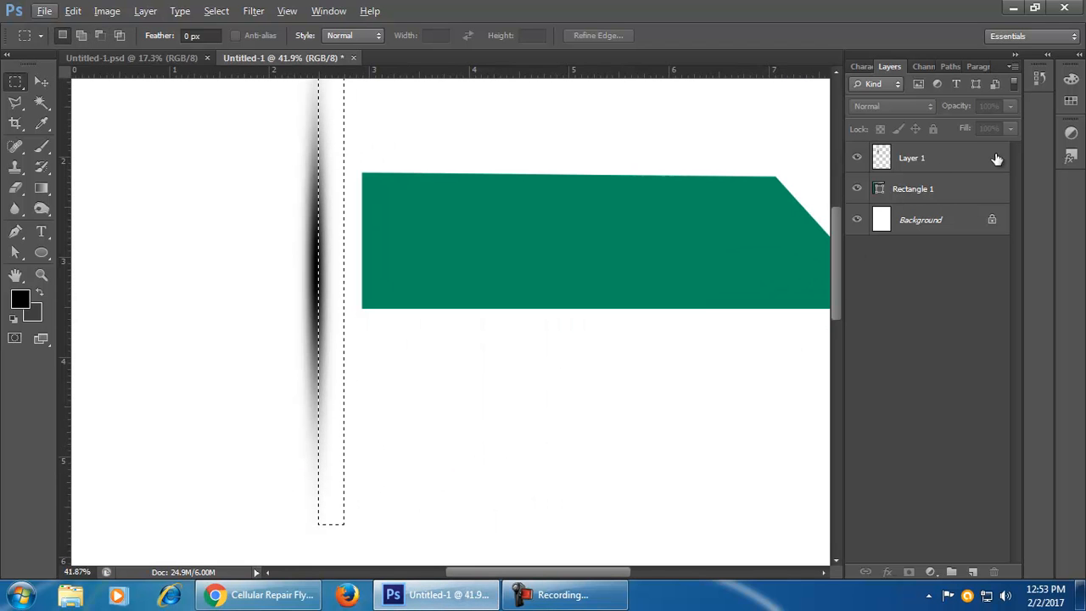
pyautogui.click(960, 166)
pyautogui.press('Delete')
pyautogui.hotkey('ctrl', 'd')
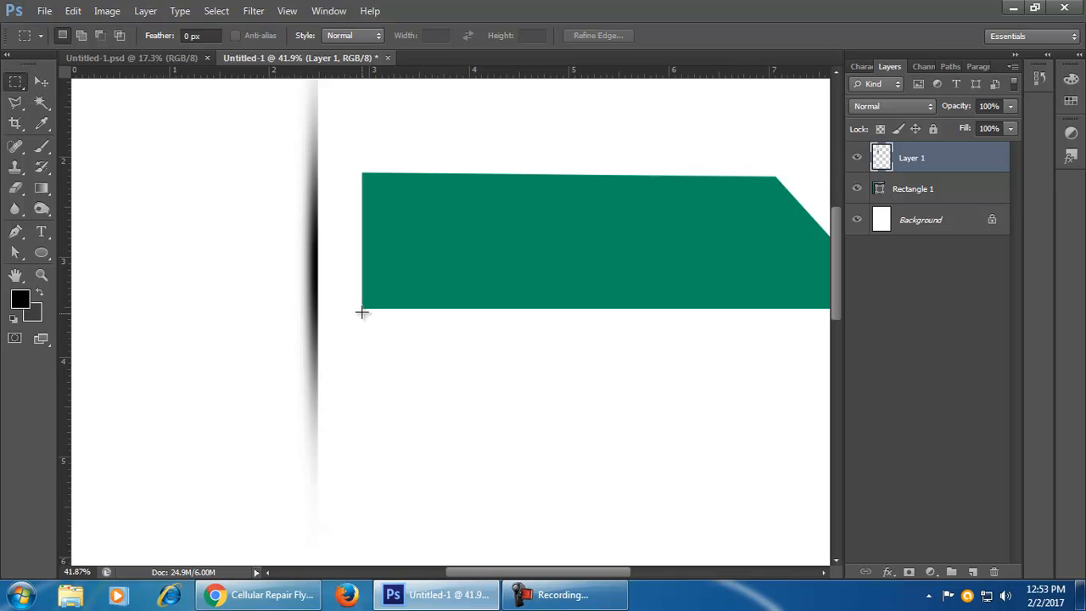
# - Undo the deletion of the vertical streak's right half
pyautogui.hotkey('ctrl', 'alt', 'z')
pyautogui.hotkey('ctrl', 'alt', 'z')
pyautogui.hotkey('ctrl', 'alt', 'z')
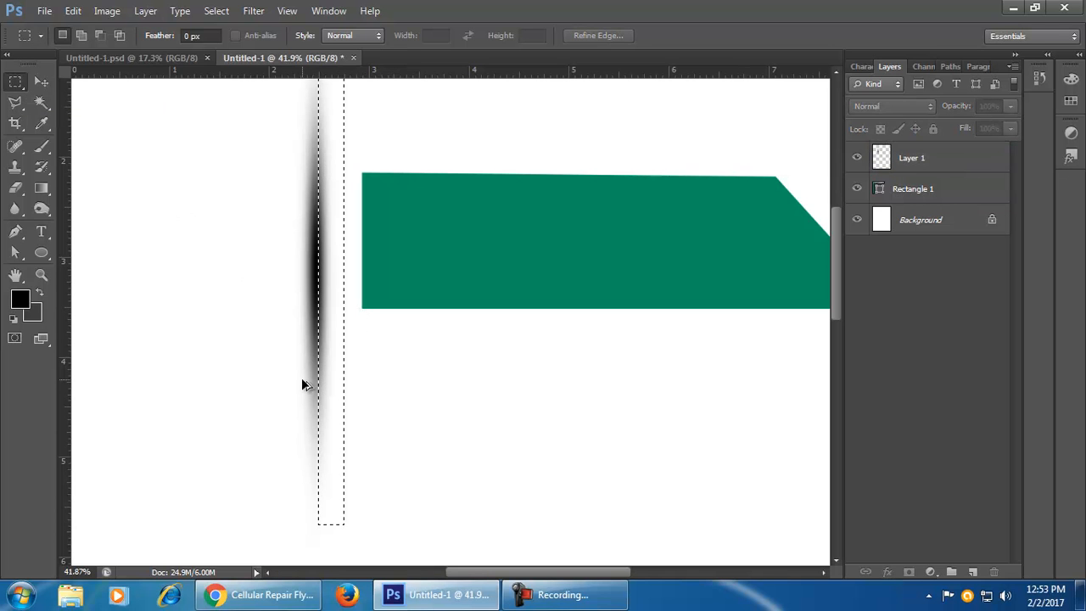
# - Select the left half of the vertical streak with a rectangular marquee, delete it from Layer 1 and deselect
pyautogui.scroll(-1, 274, 231)
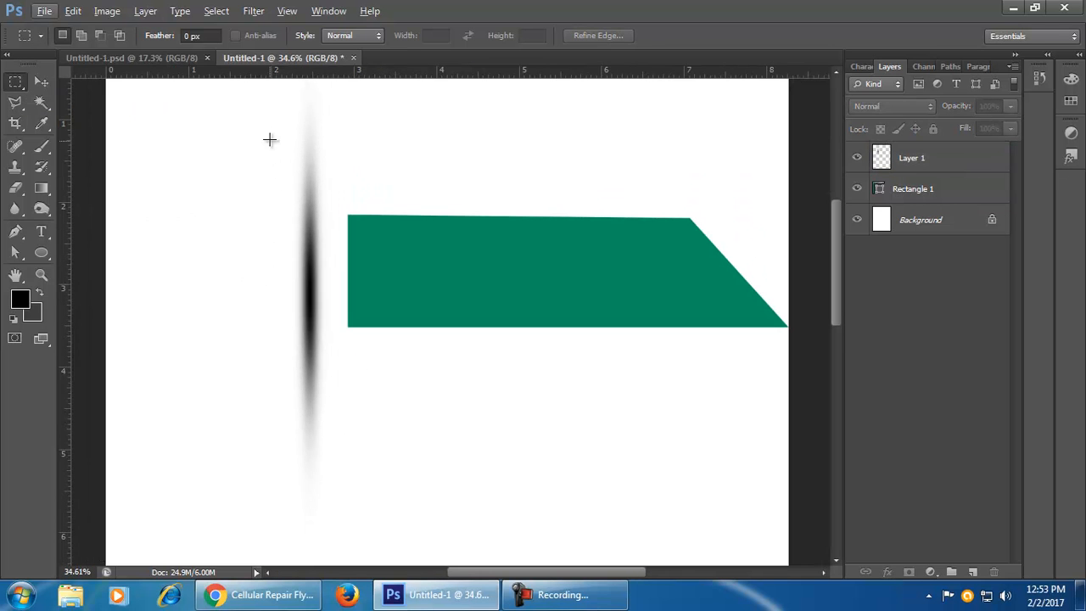
pyautogui.moveTo(262, 110)
pyautogui.mouseDown()
pyautogui.moveTo(305, 419)
pyautogui.moveTo(309, 535)
pyautogui.mouseUp()
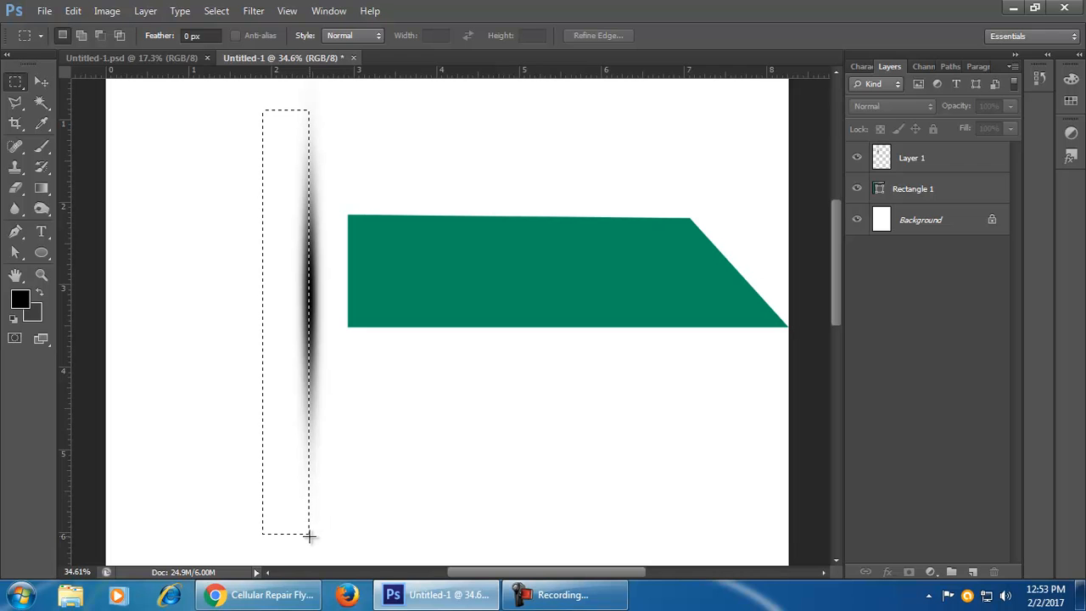
pyautogui.click(938, 168)
pyautogui.press('Delete')
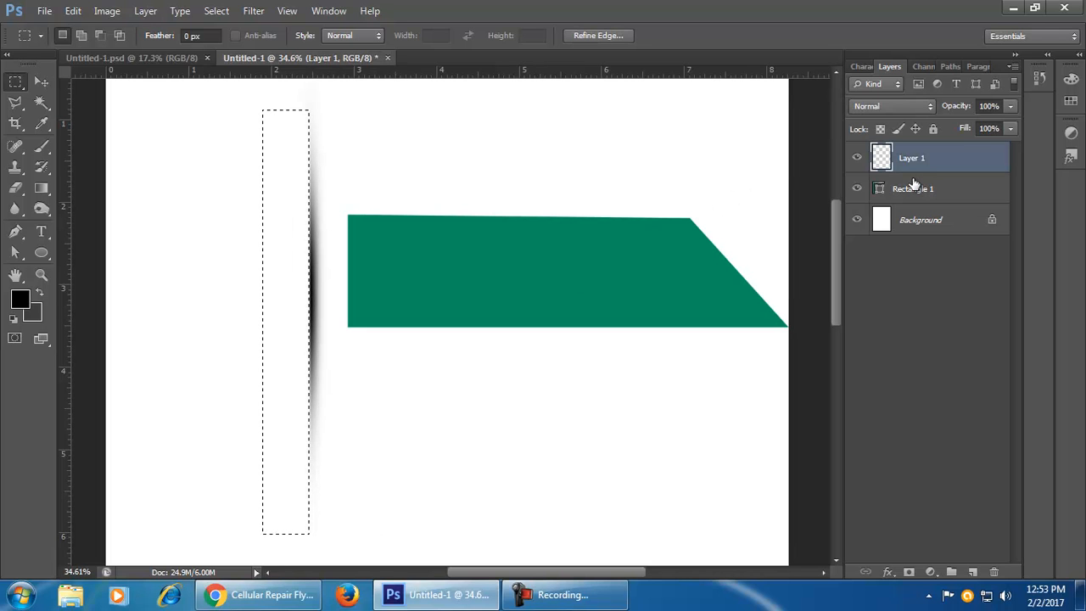
pyautogui.click(522, 254)
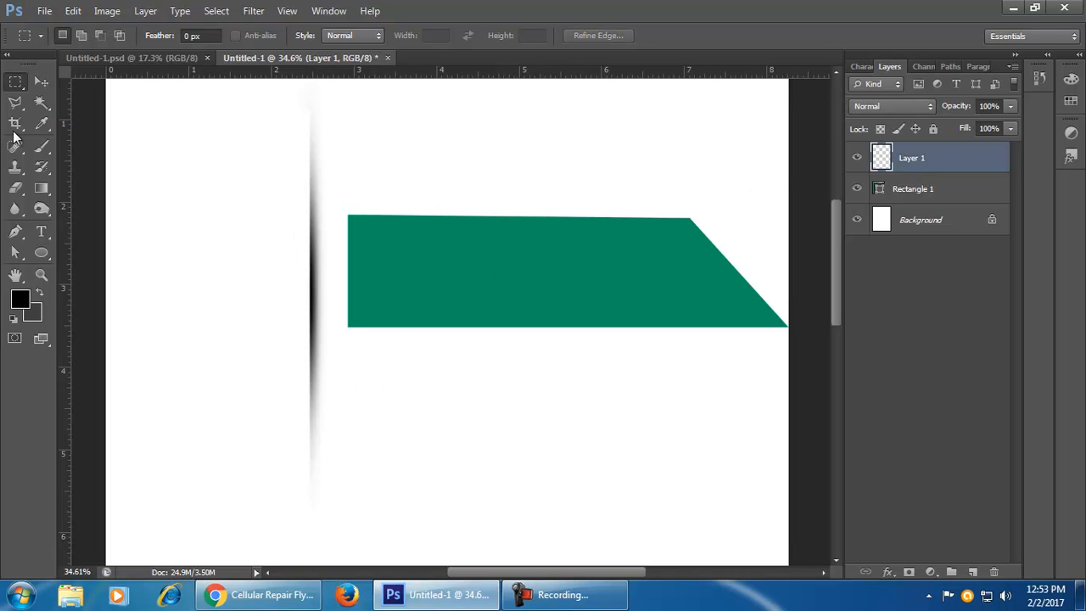
# - Move the green shape left until its straight edge meets the cut edge of the shadow streak
pyautogui.click(41, 82)
pyautogui.click(473, 429)
pyautogui.moveTo(482, 312); pyautogui.dragTo(447, 311)
pyautogui.click(479, 425)
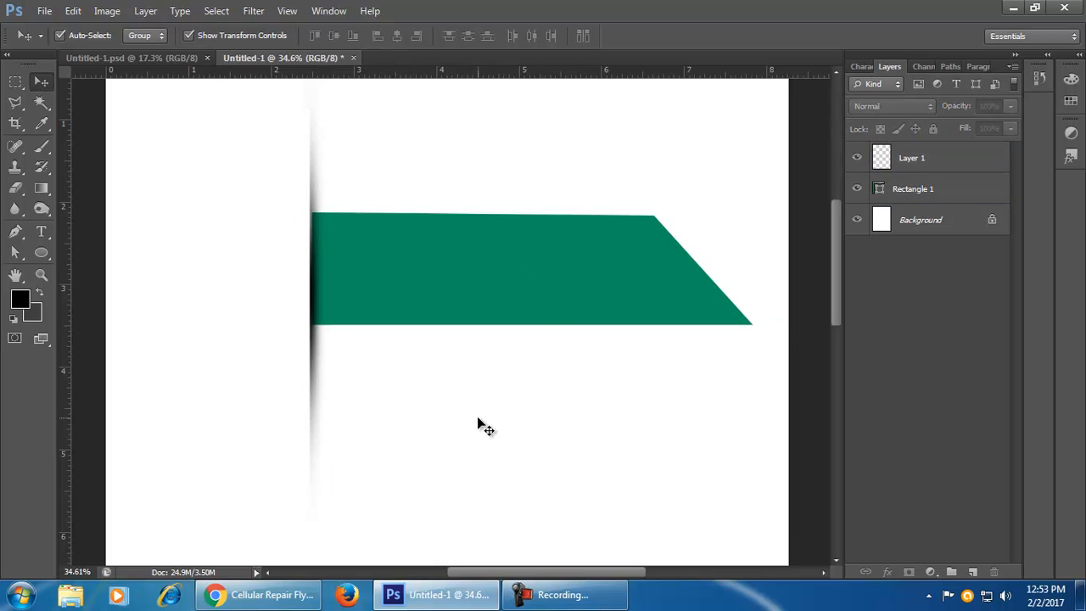
pyautogui.moveTo(444, 286); pyautogui.dragTo(443, 288)
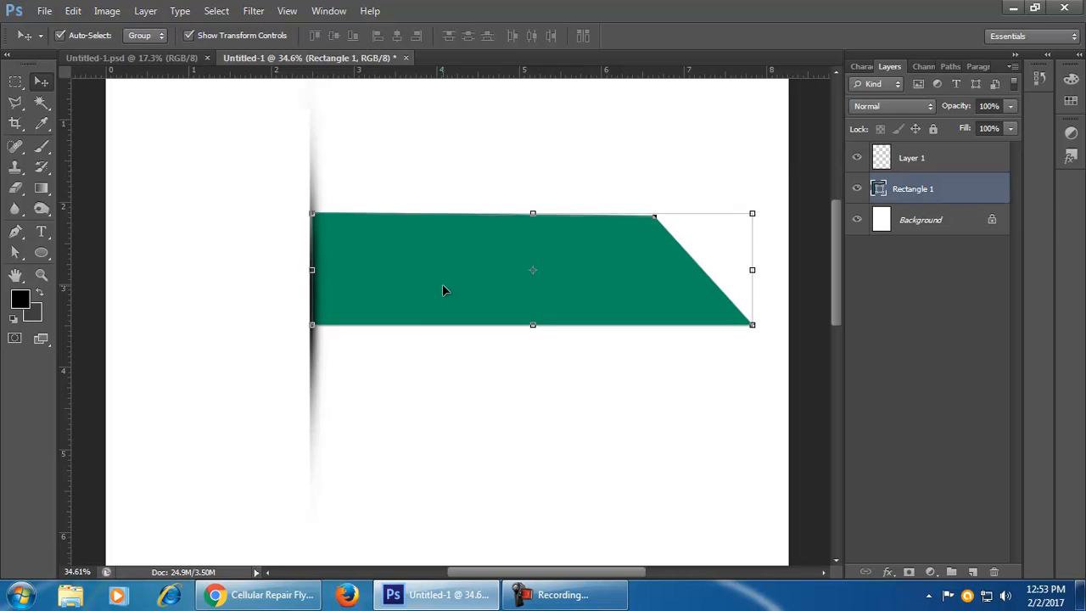
pyautogui.click(475, 484)
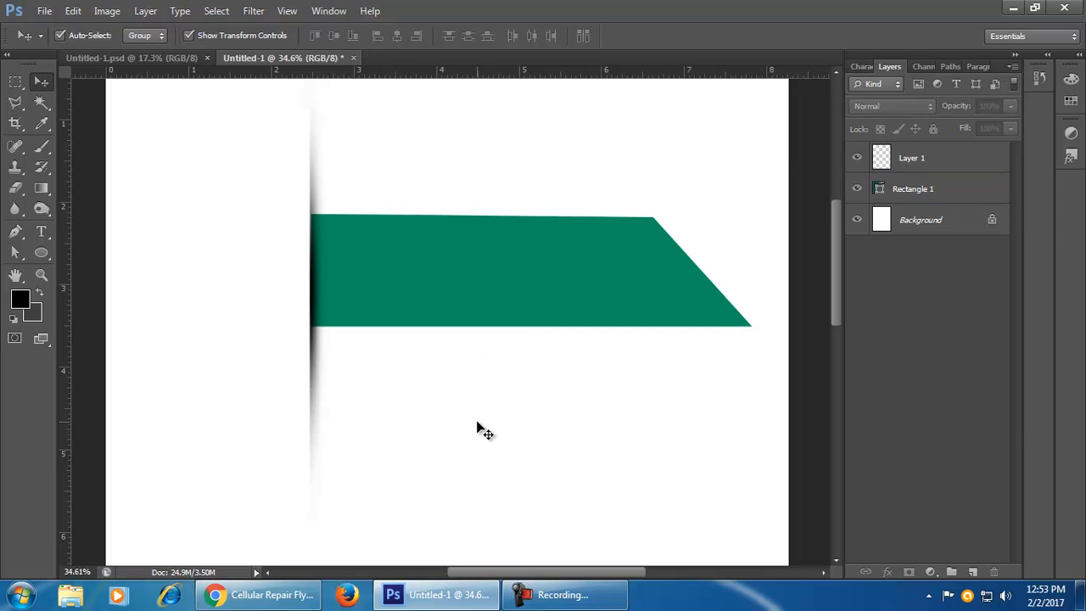
pyautogui.scroll(2, 480, 429)
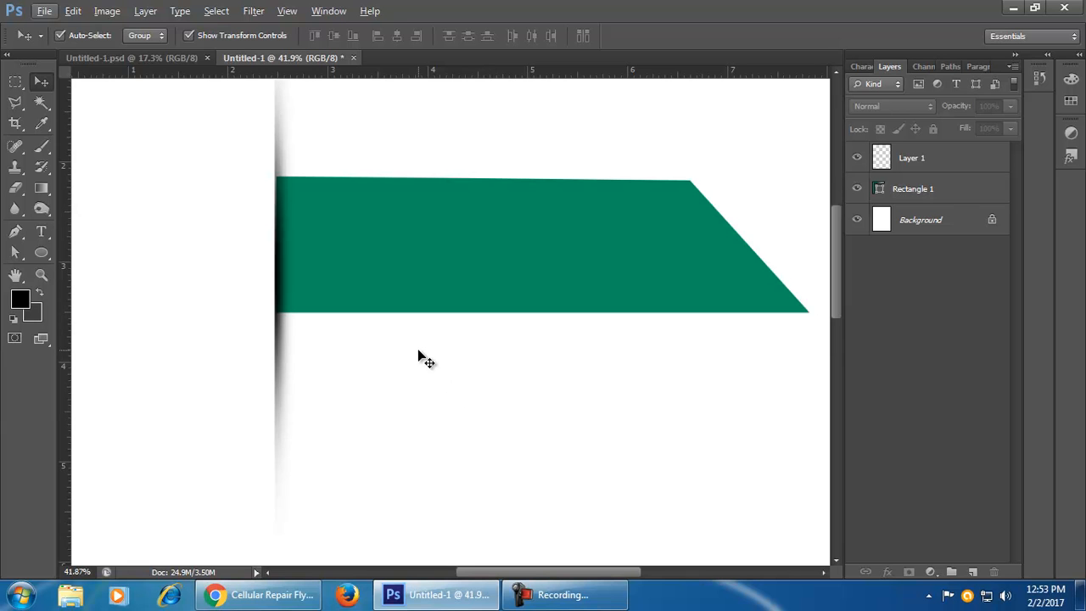
# - Lower the opacity of the shadow streak's layer to 64%
pyautogui.click(277, 301)
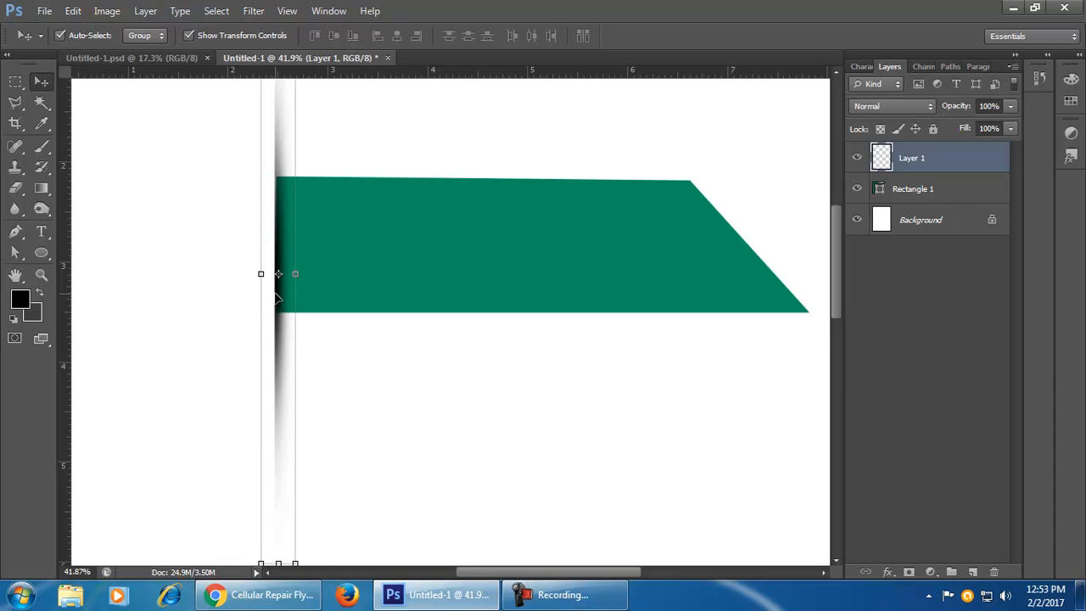
pyautogui.click(1011, 107)
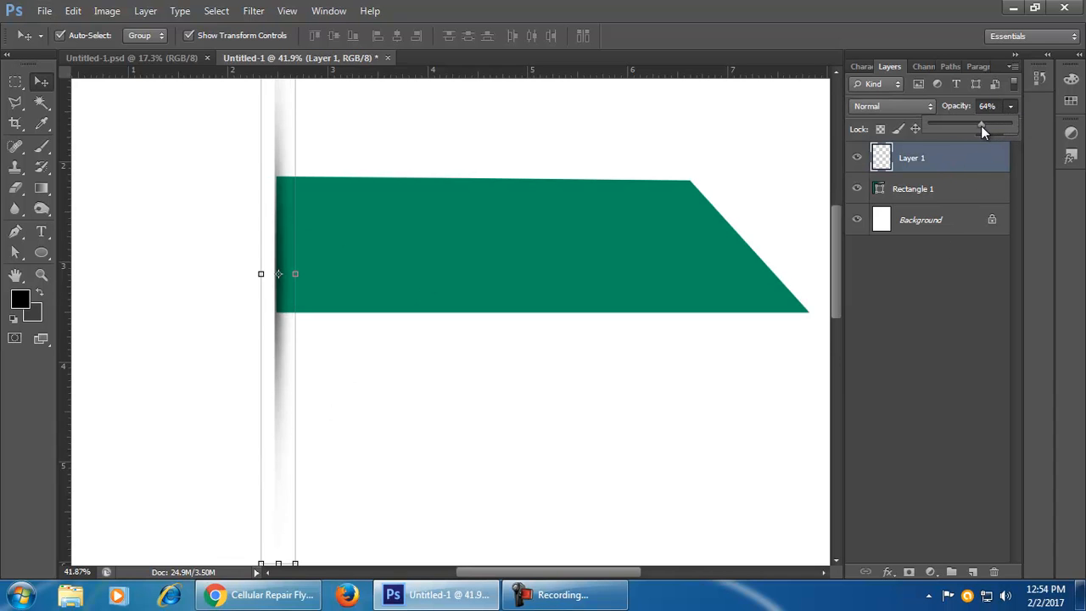
pyautogui.click(613, 374)
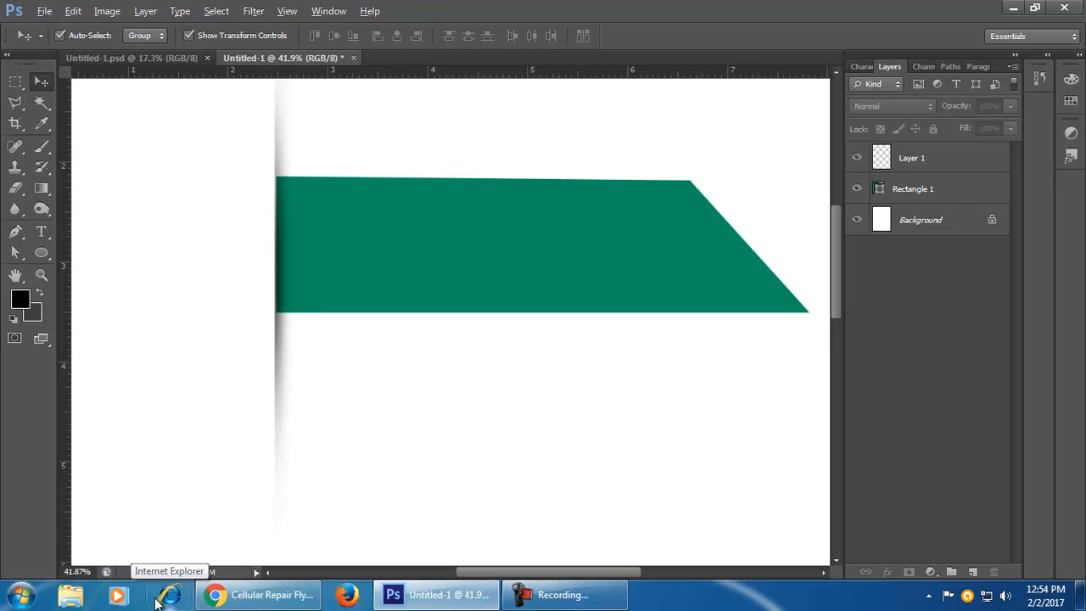
# - Undo the opacity, shape move, half deletion and rotation back to the uncut horizontal streak
pyautogui.scroll(-3, 412, 429)
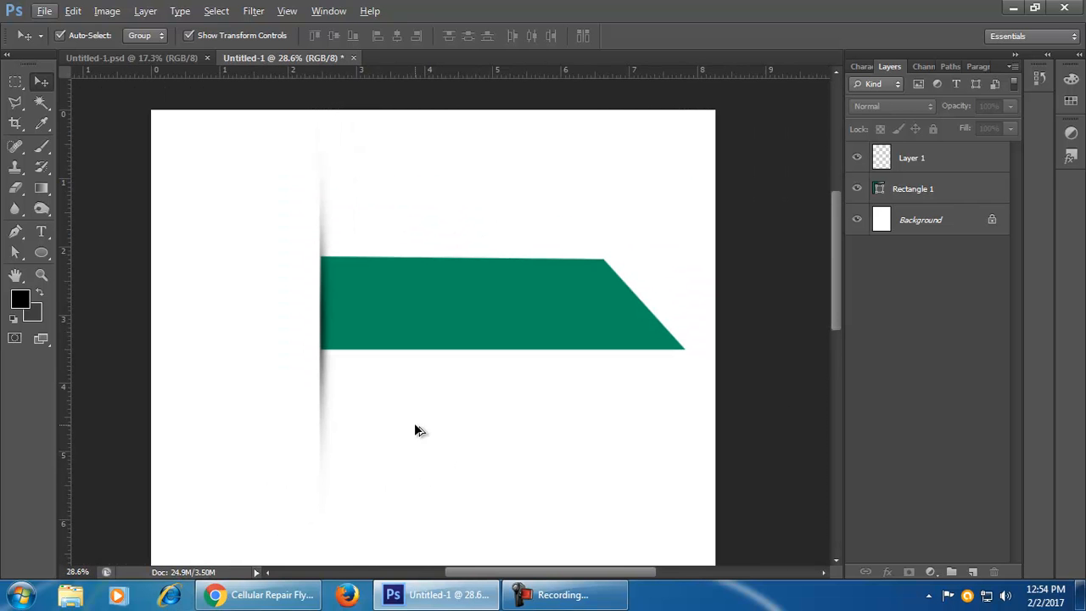
pyautogui.hotkey('ctrl', 'alt', 'z')
pyautogui.hotkey('ctrl', 'alt', 'z')
pyautogui.hotkey('ctrl', 'alt', 'z')
pyautogui.hotkey('ctrl', 'alt', 'z')
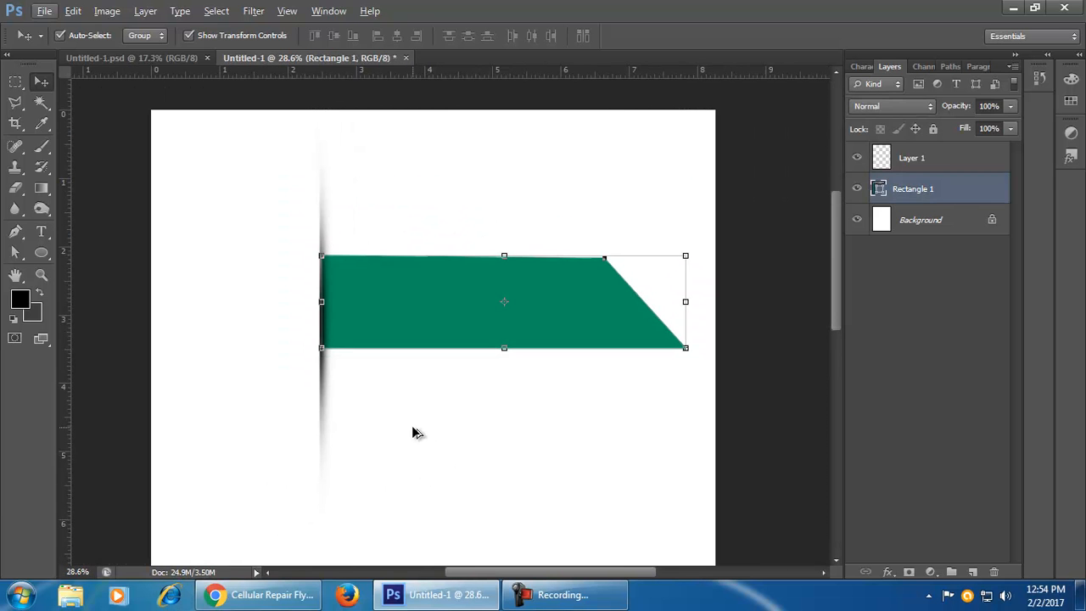
pyautogui.hotkey('ctrl', 'alt', 'z')
pyautogui.hotkey('ctrl', 'alt', 'z')
pyautogui.hotkey('ctrl', 'alt', 'z')
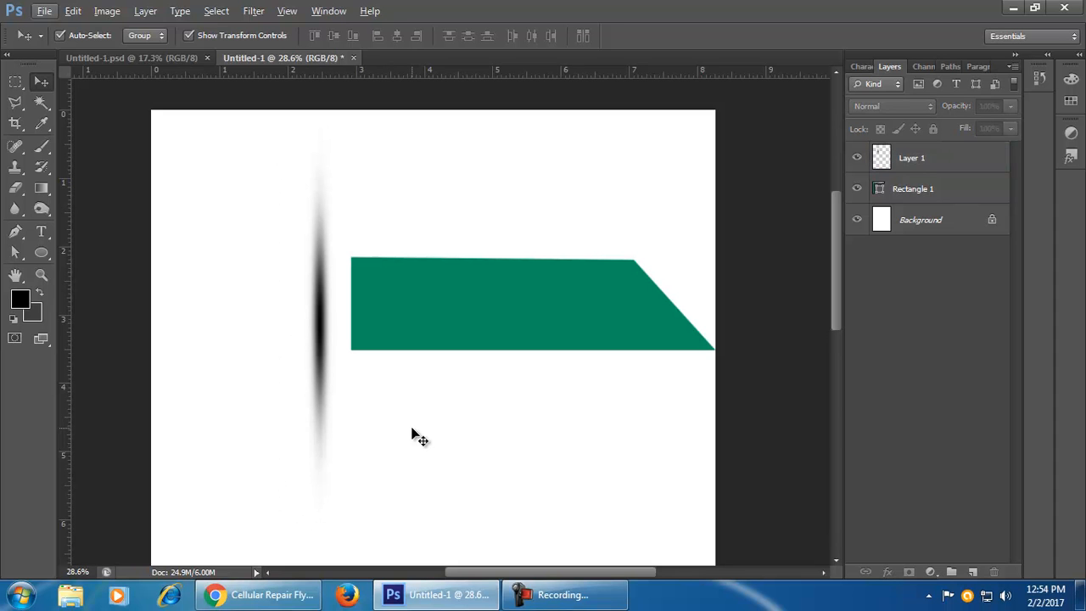
pyautogui.hotkey('ctrl', 'alt', 'z')
pyautogui.hotkey('ctrl', 'alt', 'z')
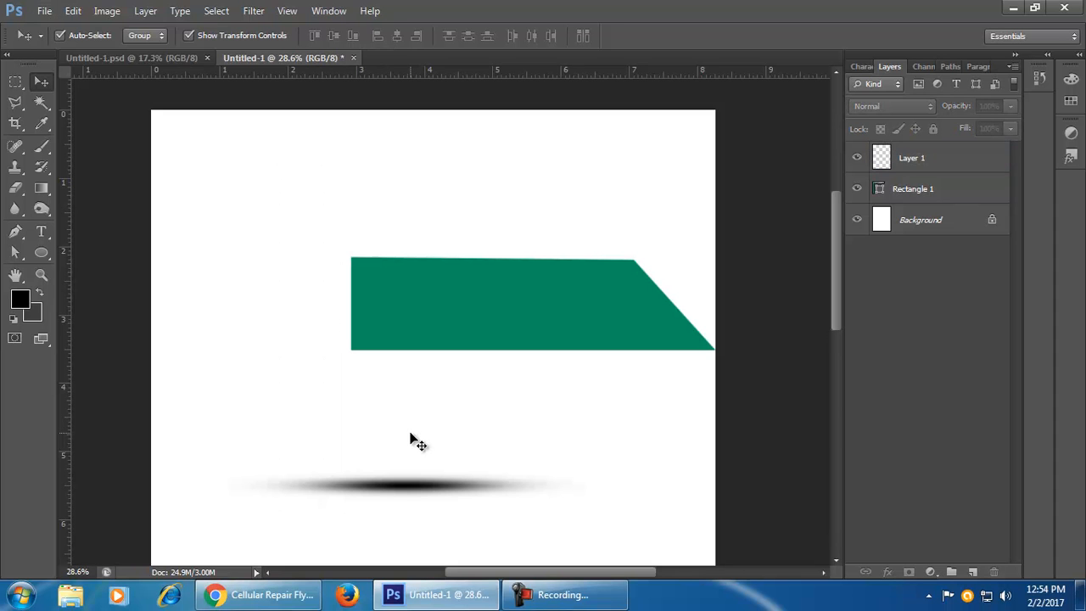
# - Move the horizontal streak slightly upward and try rotating it freely to about -86°
pyautogui.moveTo(416, 488); pyautogui.dragTo(416, 454)
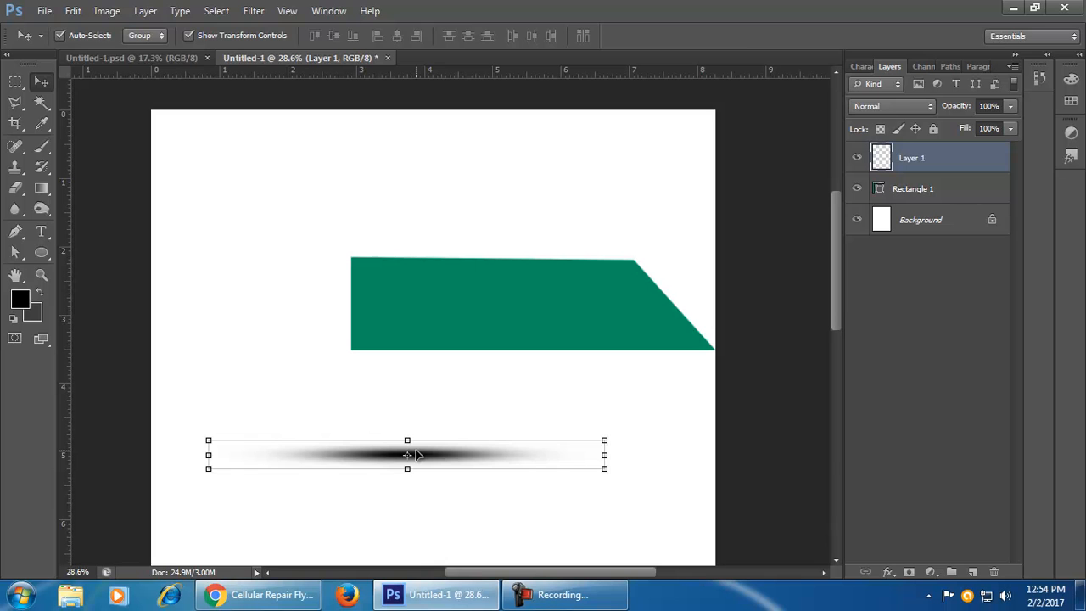
pyautogui.hotkey('ctrl', 't')
pyautogui.moveTo(620, 452)
pyautogui.mouseDown()
pyautogui.moveTo(598, 373)
pyautogui.moveTo(512, 267)
pyautogui.moveTo(420, 231)
pyautogui.mouseUp()
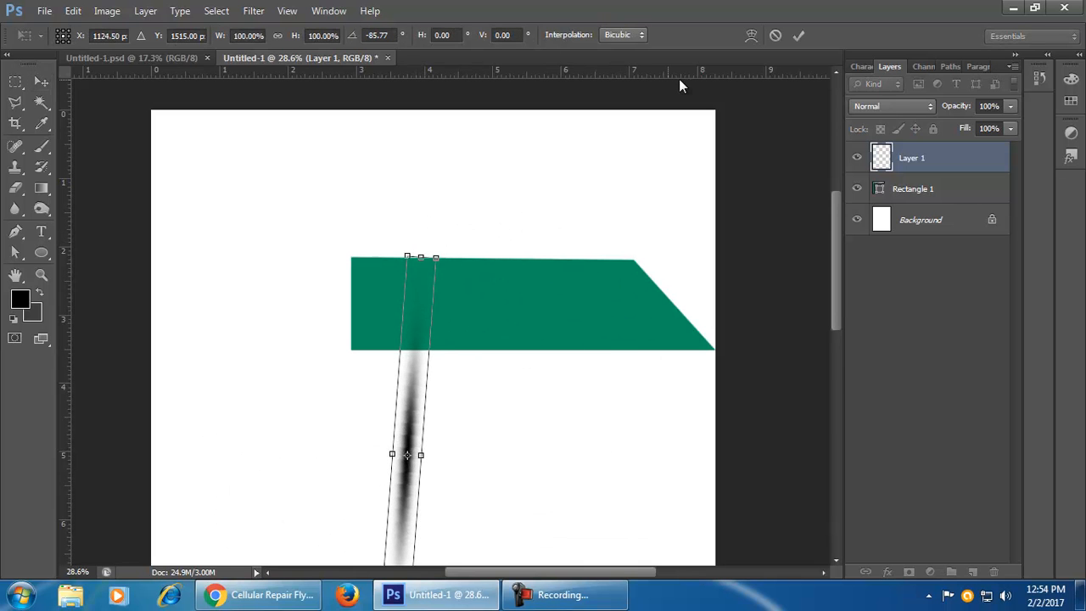
pyautogui.click(775, 36)
# - Rotate the streak to -90° and place it centred over the green shape's left edge
pyautogui.hotkey('ctrl', 't')
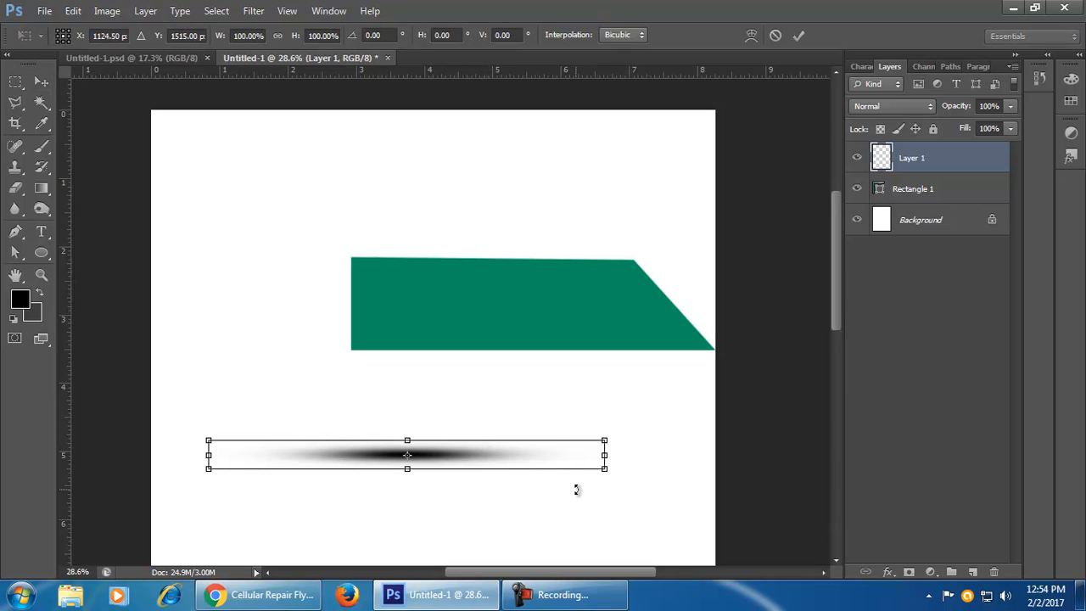
pyautogui.moveTo(634, 460)
pyautogui.mouseDown()
pyautogui.moveTo(621, 334)
pyautogui.moveTo(603, 287)
pyautogui.moveTo(478, 206)
pyautogui.moveTo(359, 172)
pyautogui.moveTo(401, 187)
pyautogui.mouseUp()
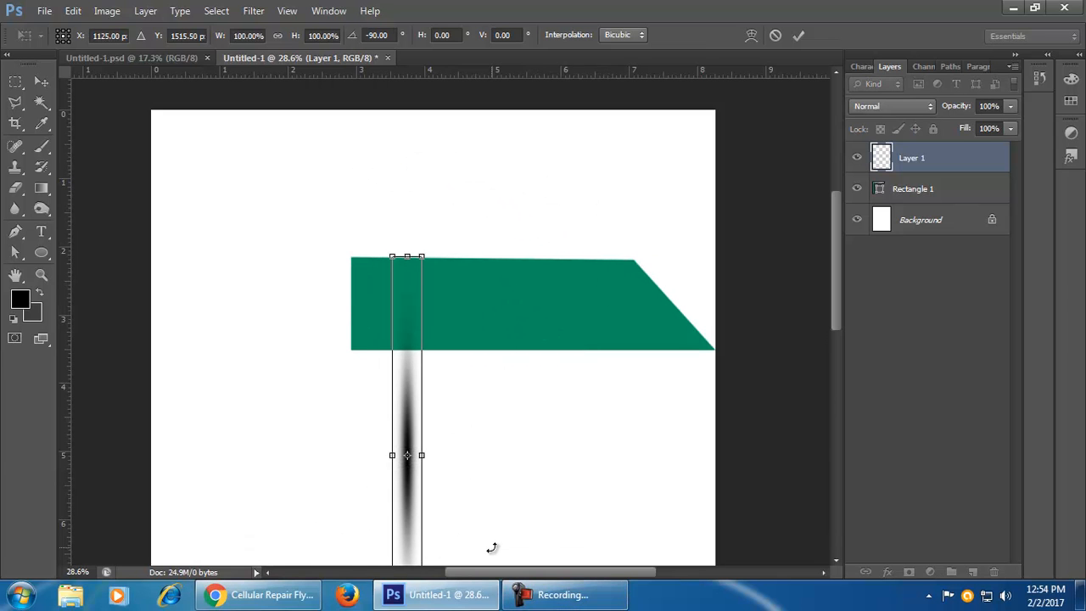
pyautogui.moveTo(412, 501); pyautogui.dragTo(348, 324)
pyautogui.click(798, 36)
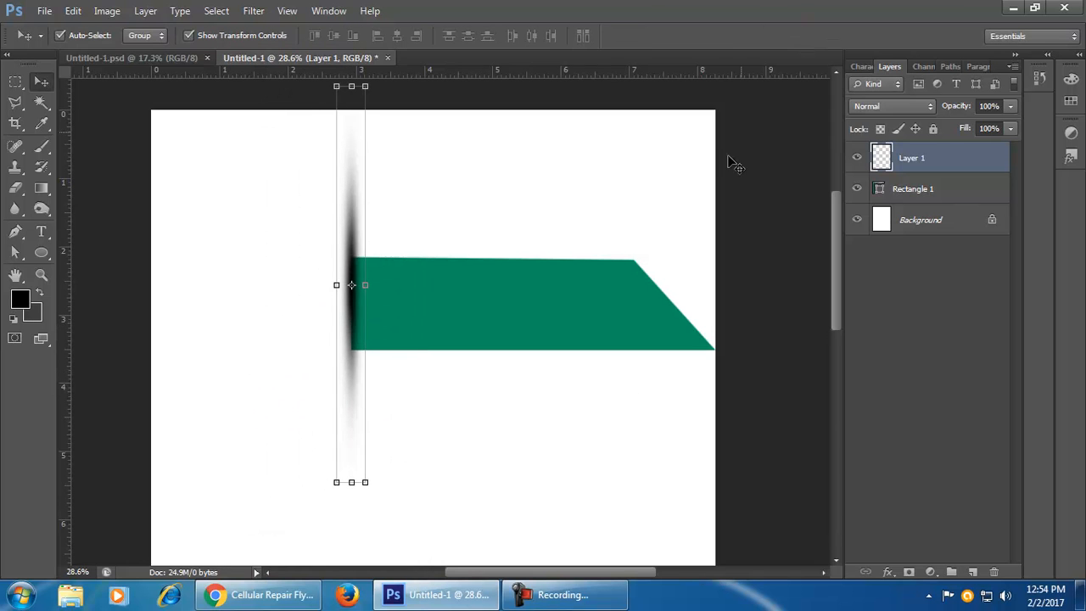
pyautogui.click(733, 165)
# - Switch to Chrome, open the Cellular Repair flyer's screenshot preview for reference, and return to Photoshop
pyautogui.click(575, 590)
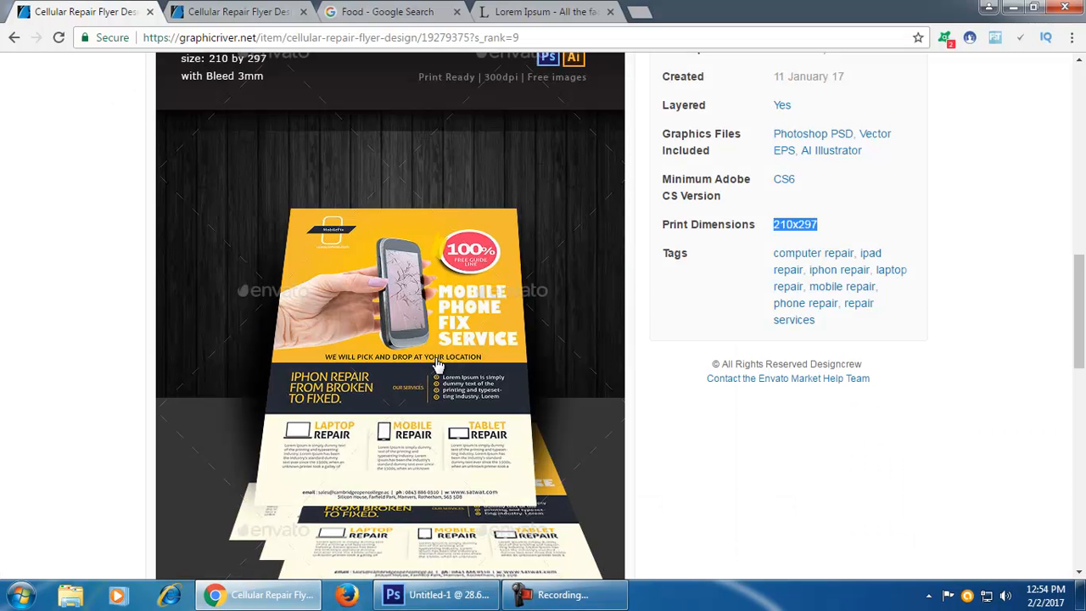
pyautogui.click(477, 303)
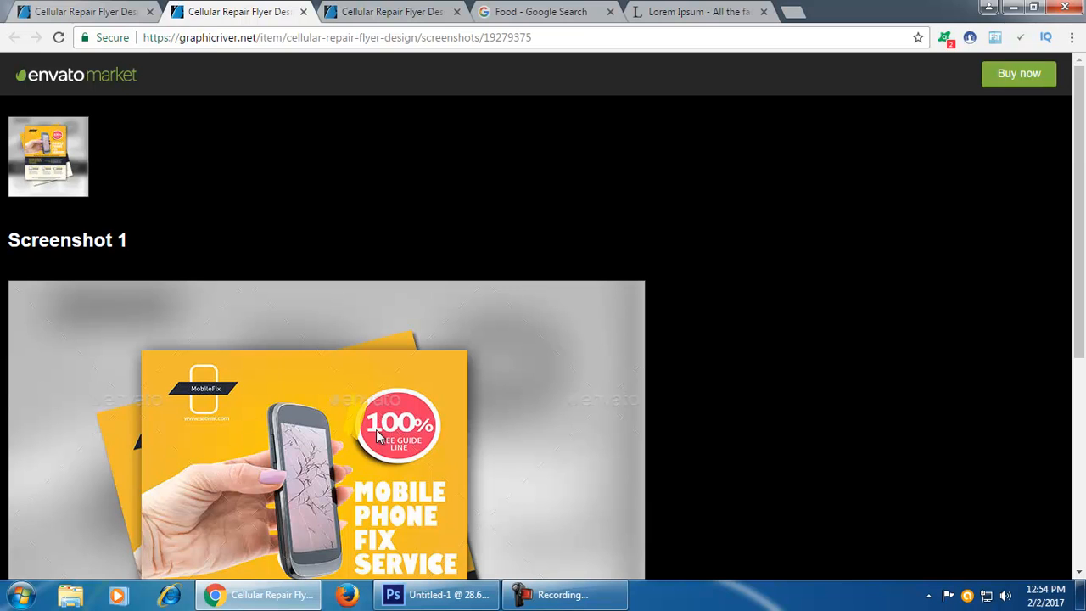
pyautogui.click(438, 595)
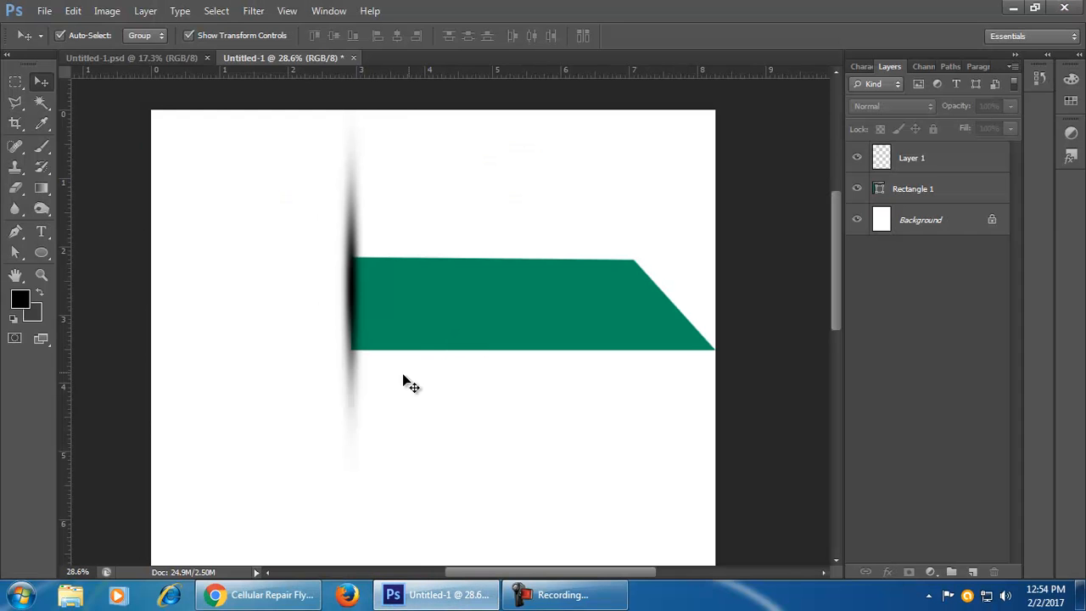
# - Delete the part of the vertical streak on Layer 1 left of the green shape's edge using a rectangular selection, and clear the selection
pyautogui.scroll(2, 400, 347)
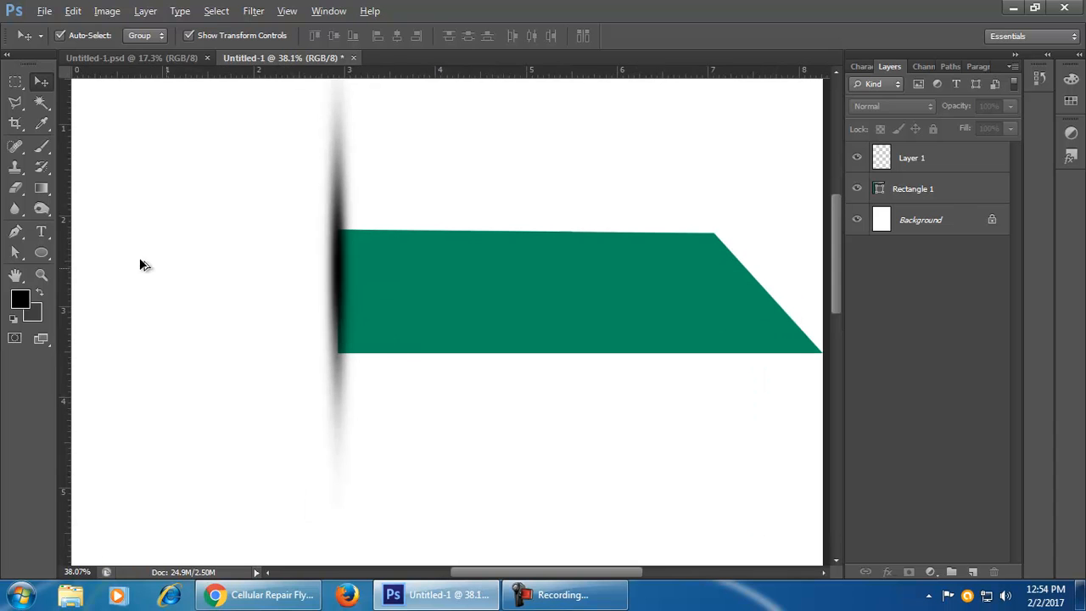
pyautogui.click(950, 158)
pyautogui.click(15, 82)
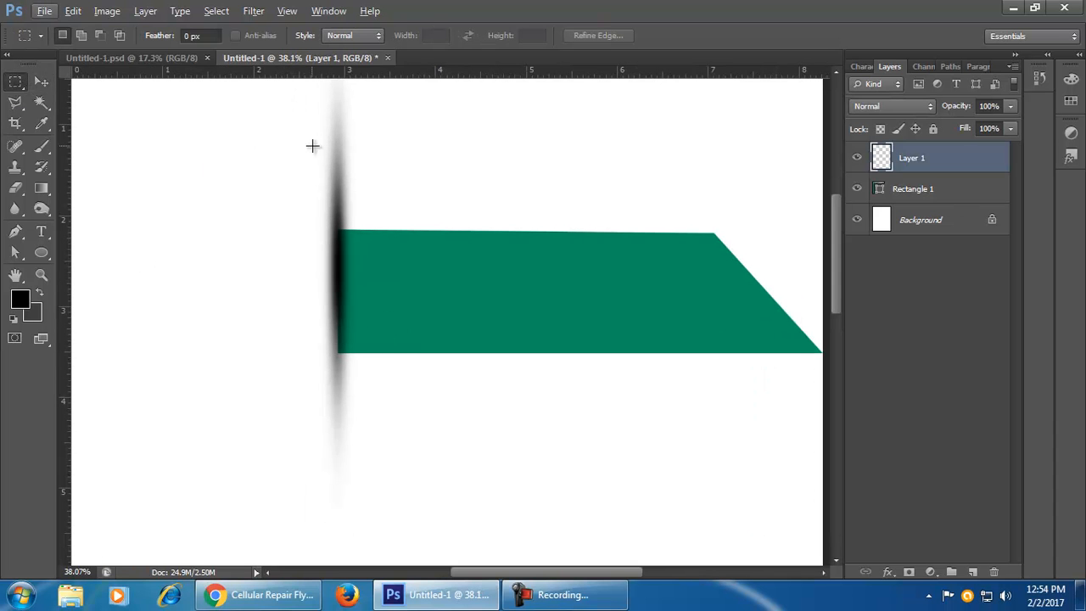
pyautogui.scroll(1, 327, 166)
pyautogui.moveTo(261, 142)
pyautogui.mouseDown()
pyautogui.moveTo(321, 322)
pyautogui.moveTo(333, 556)
pyautogui.mouseUp()
pyautogui.press('Delete')
pyautogui.hotkey('ctrl', 'd')
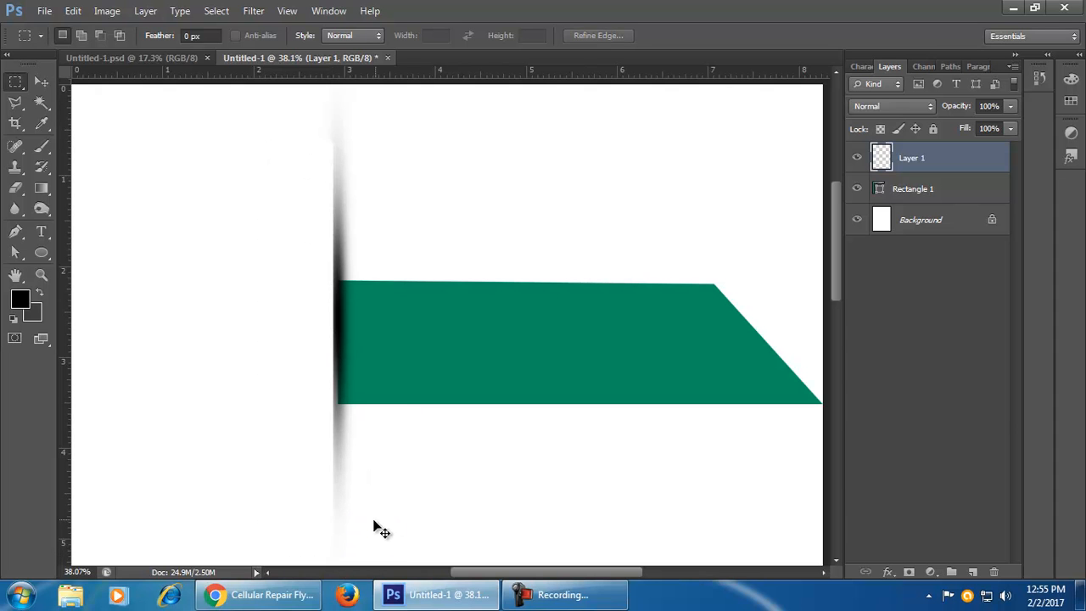
# - Move the green shape slightly upward until it is vertically centred on the cut streak
pyautogui.press('v')
pyautogui.moveTo(468, 345)
pyautogui.mouseDown()
pyautogui.moveTo(496, 378)
pyautogui.moveTo(463, 359)
pyautogui.mouseUp()
pyautogui.click(544, 486)
pyautogui.moveTo(526, 384); pyautogui.dragTo(529, 371)
pyautogui.click(532, 426)
pyautogui.moveTo(424, 363); pyautogui.dragTo(427, 357)
pyautogui.click(472, 465)
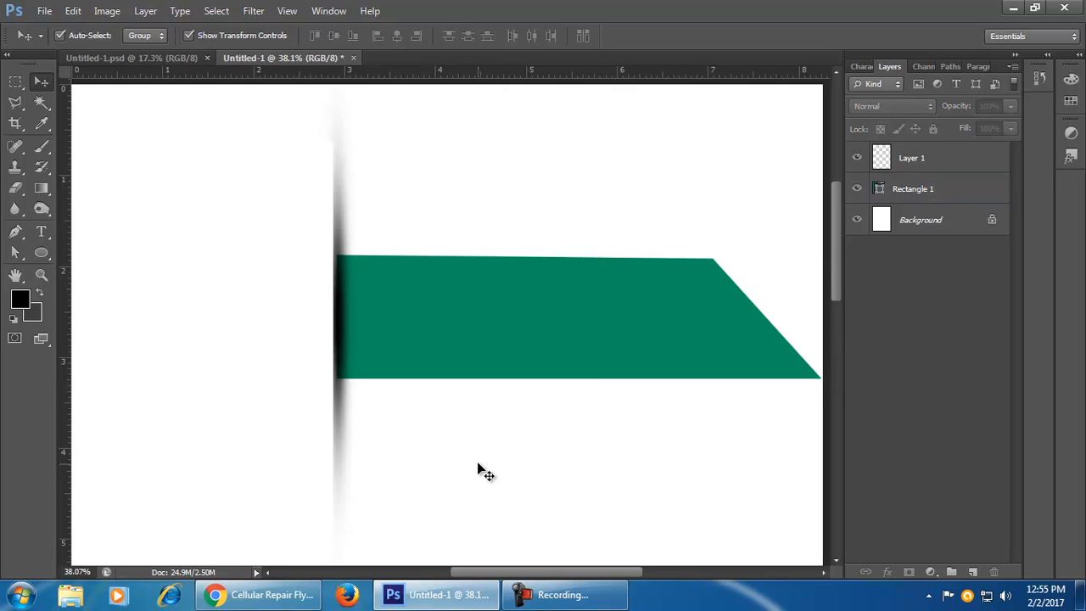
# - Shift the green shape slightly sideways to adjust its left edge against the streak
pyautogui.click(413, 363)
pyautogui.click(485, 450)
pyautogui.scroll(-2, 485, 451)
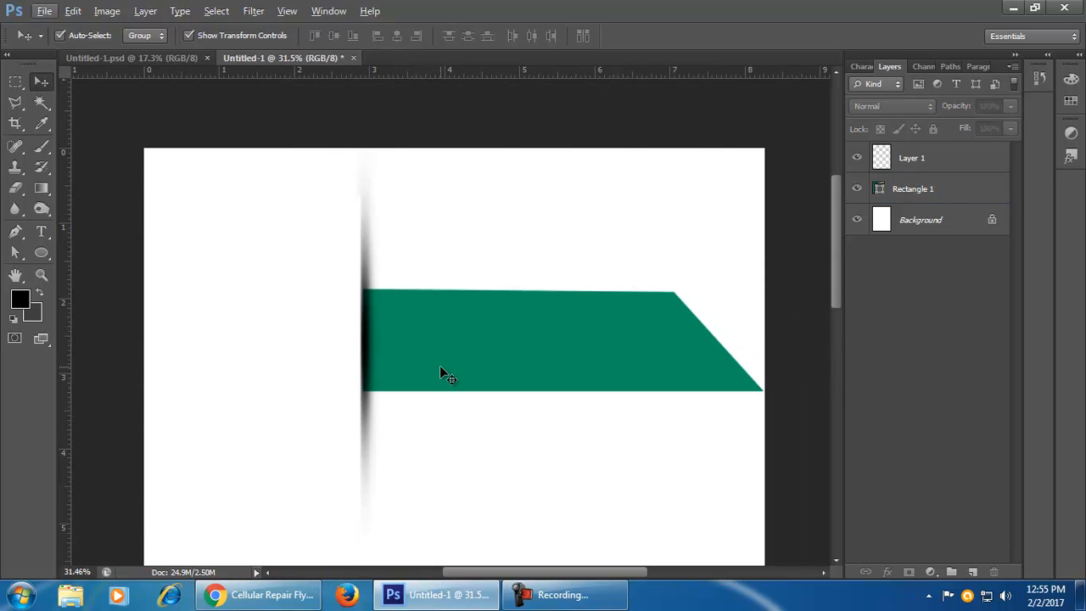
pyautogui.click(441, 371)
pyautogui.click(472, 466)
pyautogui.click(442, 373)
pyautogui.click(508, 490)
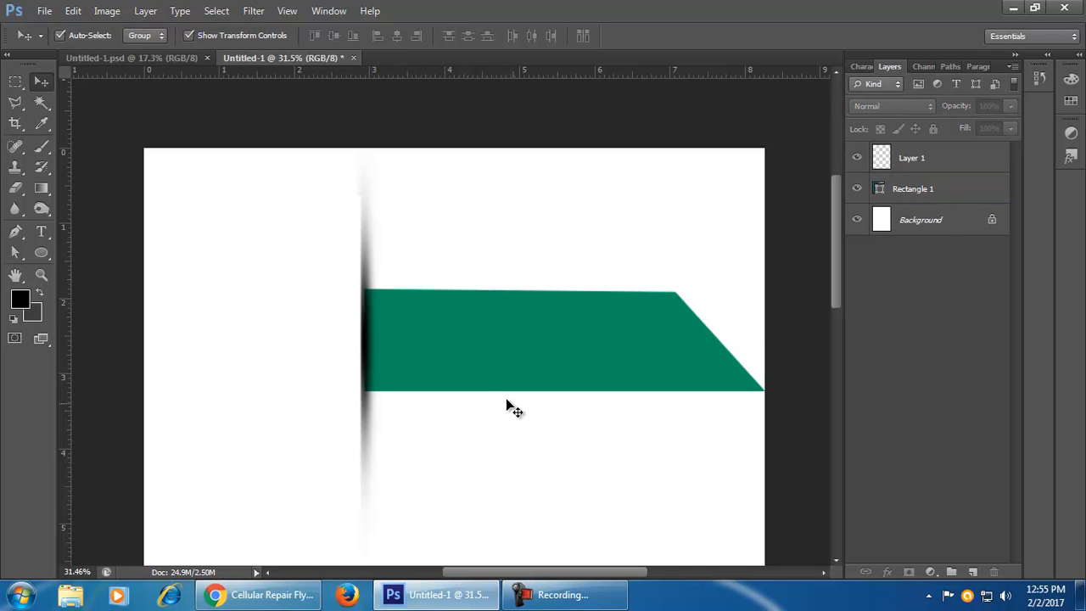
pyautogui.click(576, 374)
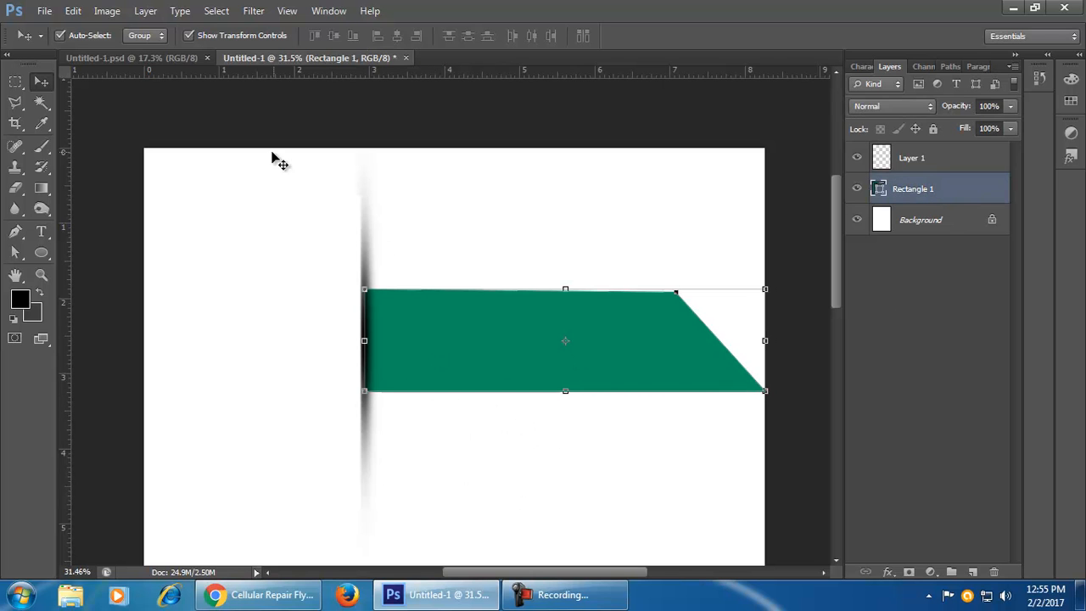
# - Make Layer 1 active, choose the standard Eraser tool and set its opacity to 33%
pyautogui.click(948, 160)
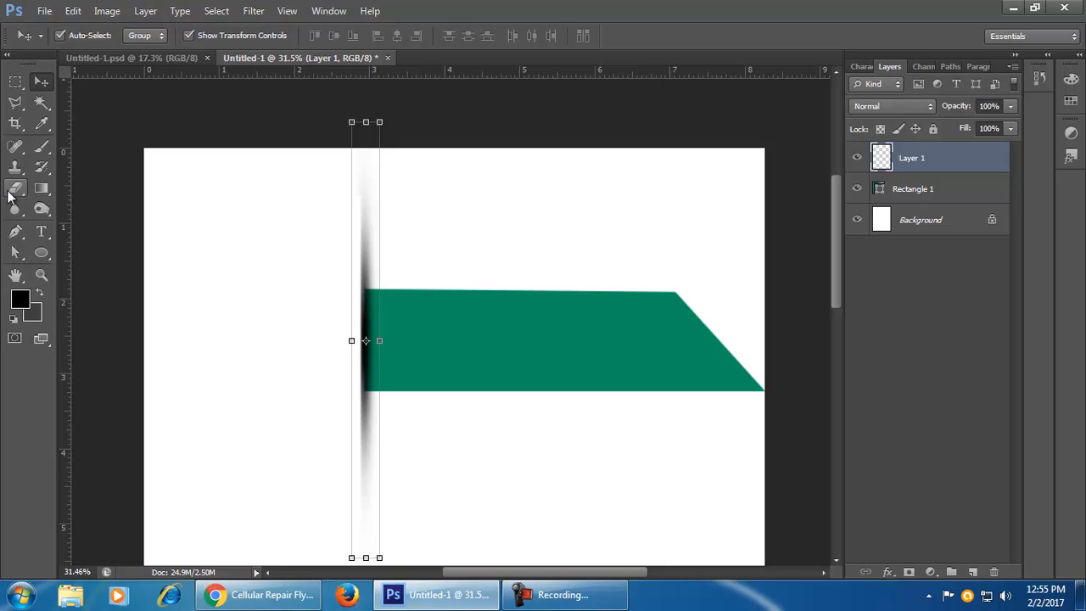
pyautogui.click(540, 488)
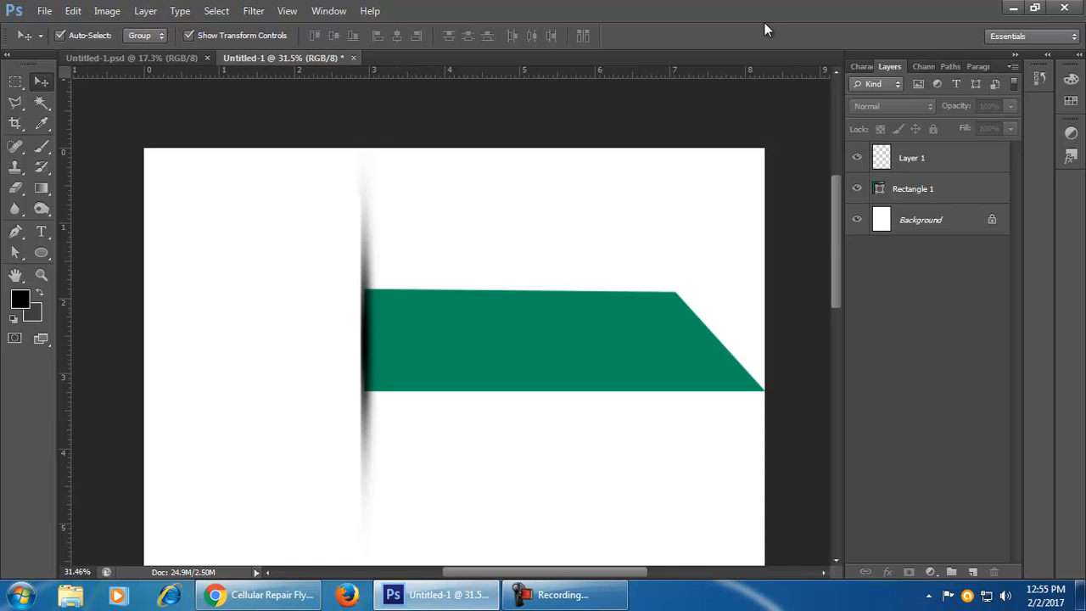
pyautogui.click(964, 174)
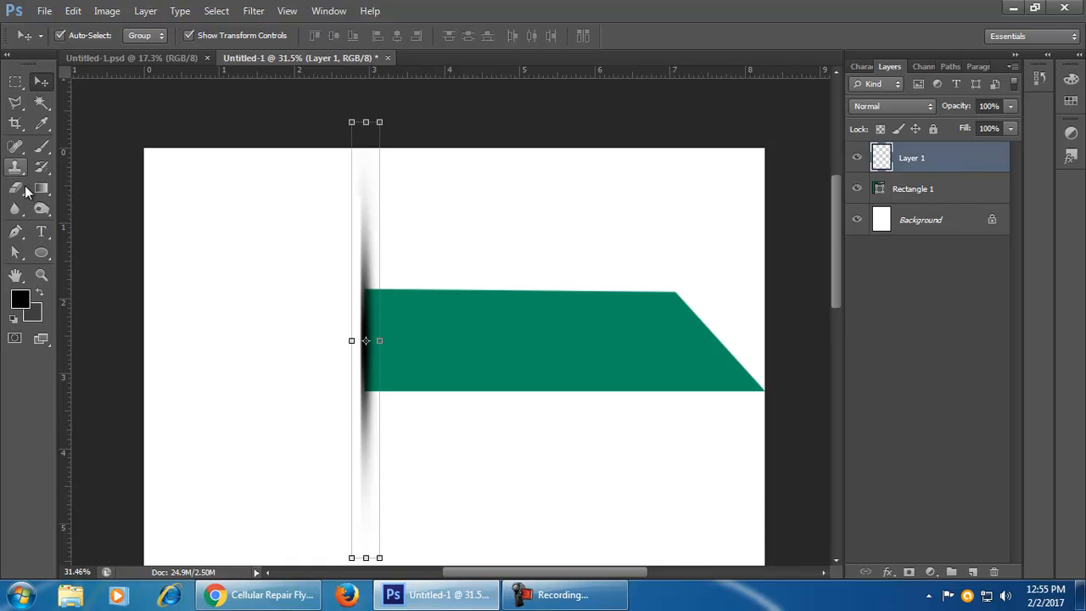
pyautogui.click(16, 190)
pyautogui.rightClick(15, 190)
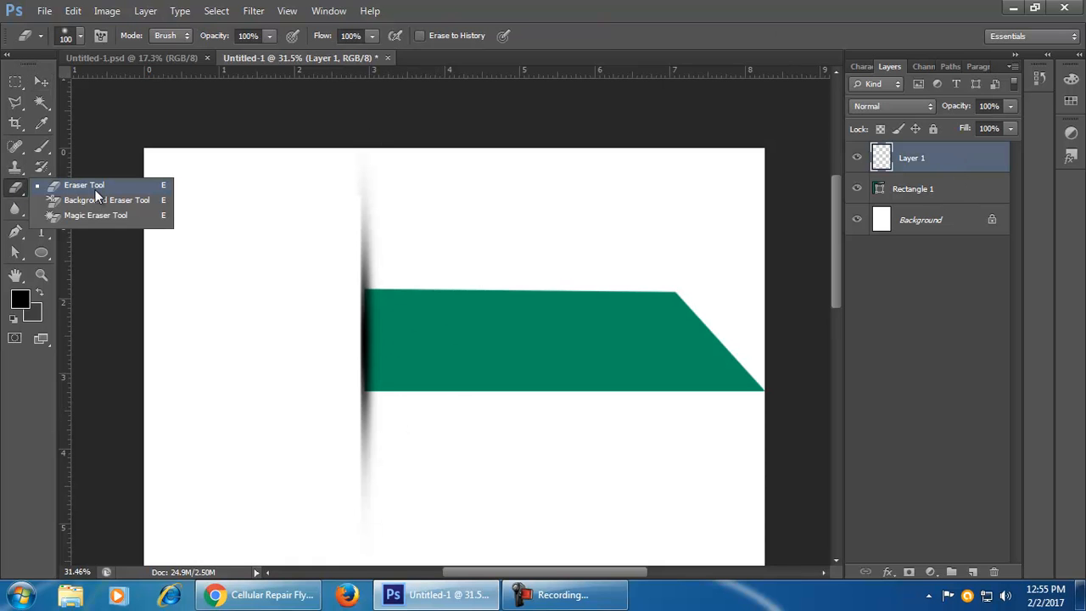
pyautogui.click(120, 188)
pyautogui.click(269, 35)
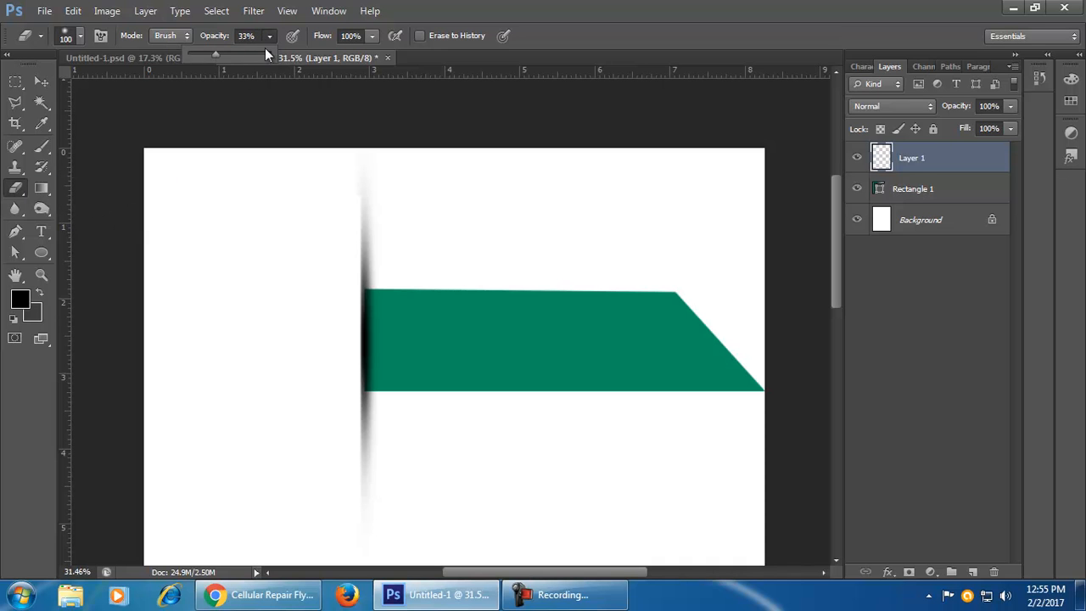
pyautogui.click(270, 39)
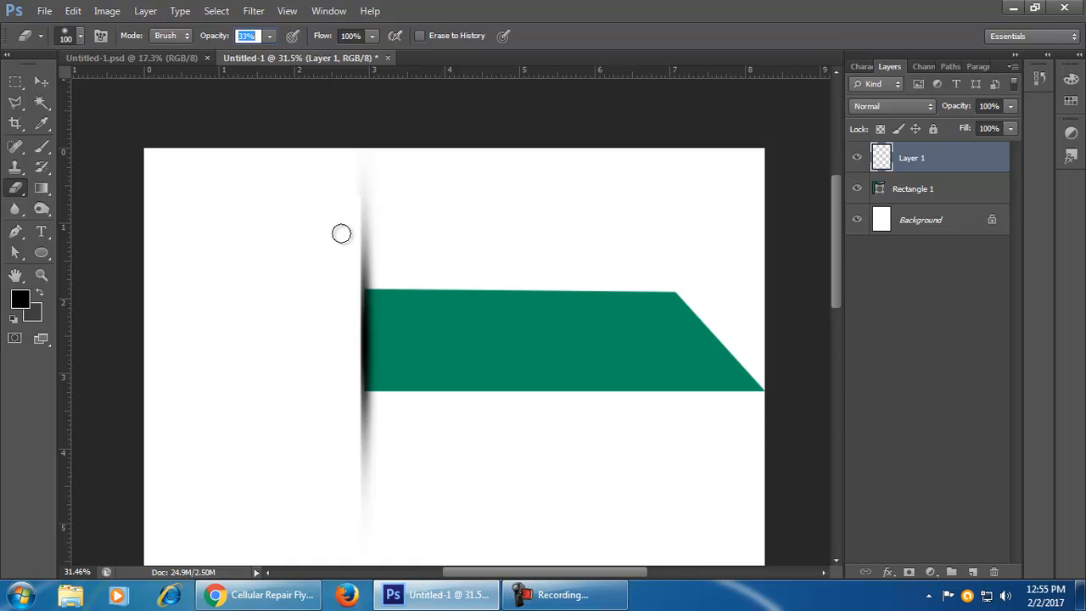
# - Enlarge the eraser brush to 400 px
pyautogui.press('Return')
pyautogui.press(']')
pyautogui.press(']')
pyautogui.press(']')
pyautogui.press(']')
pyautogui.press(']')
pyautogui.press(']')
pyautogui.press(']')
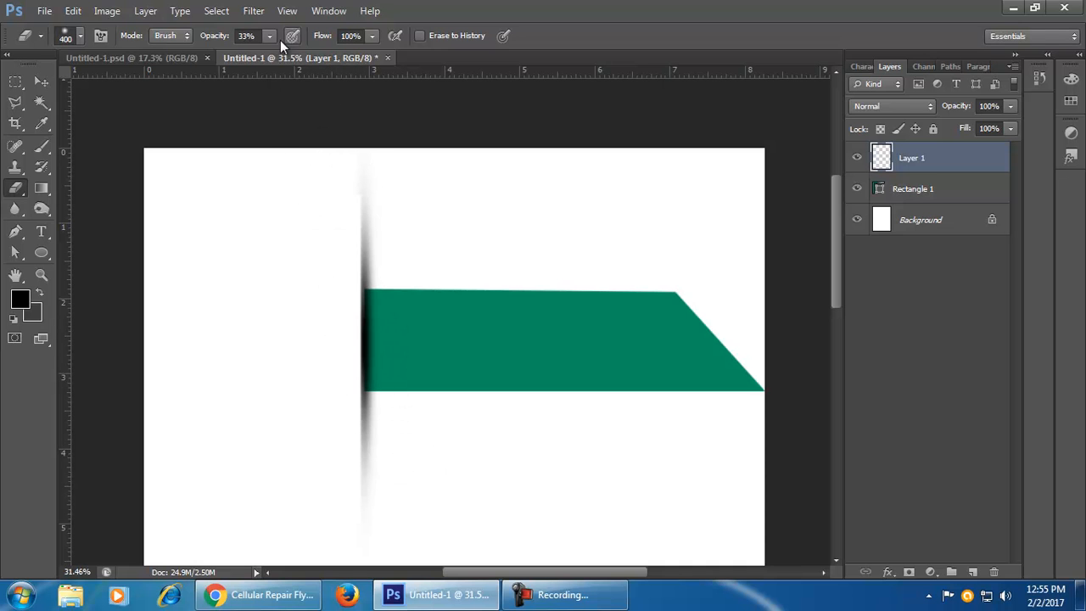
# - Reduce the eraser's opacity to 17% and further to 9%
pyautogui.moveTo(262, 56); pyautogui.dragTo(256, 55)
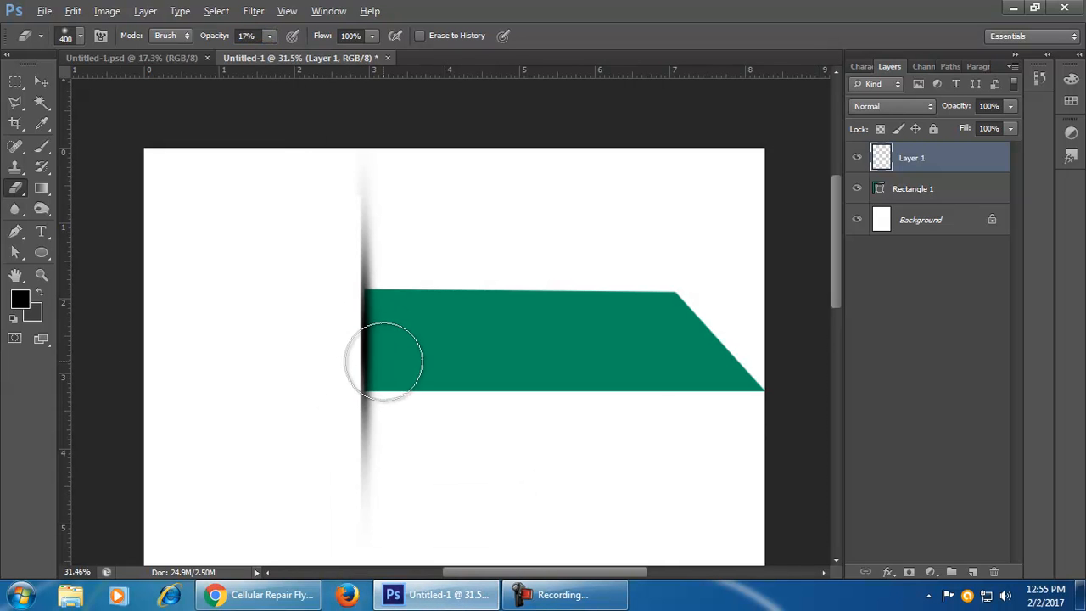
pyautogui.scroll(2, 388, 351)
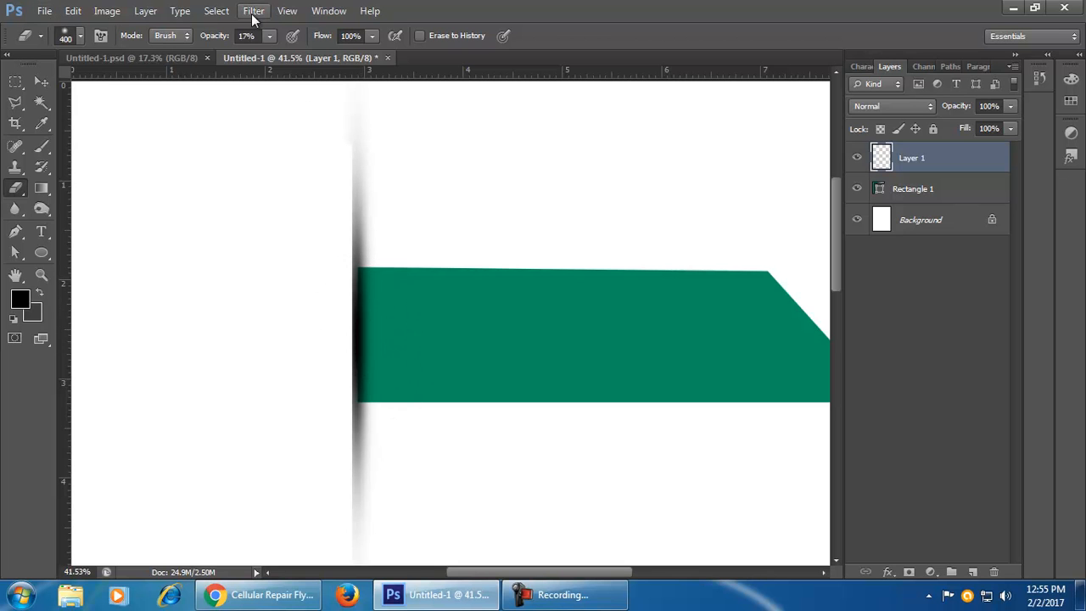
pyautogui.click(269, 36)
pyautogui.click(578, 1)
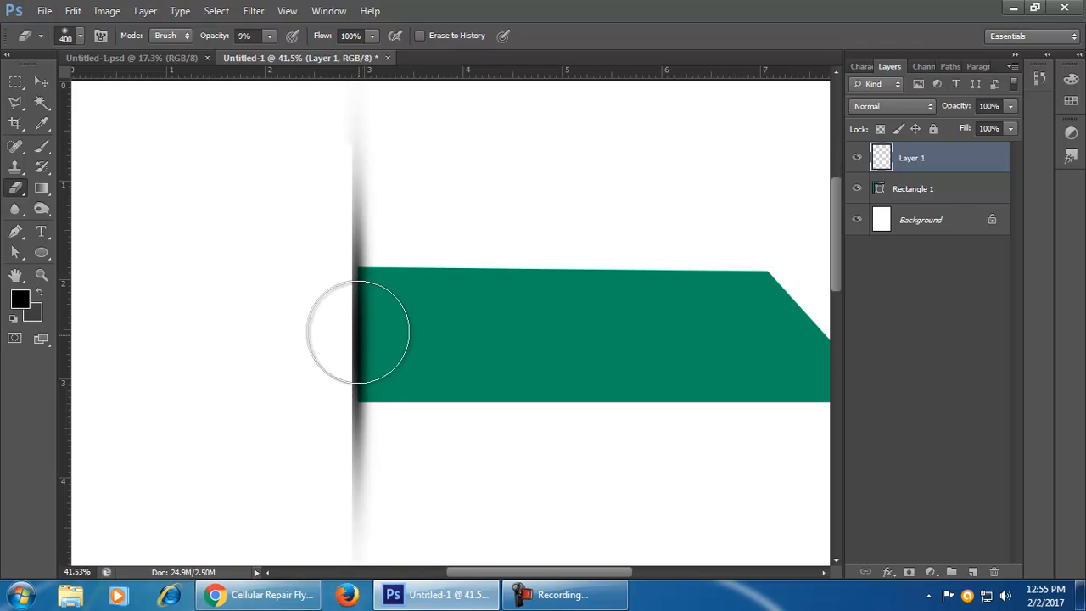
# - Move the green shape slightly left so its edge lines up with the streak's cut edge
pyautogui.click(40, 81)
pyautogui.moveTo(504, 338); pyautogui.dragTo(497, 357)
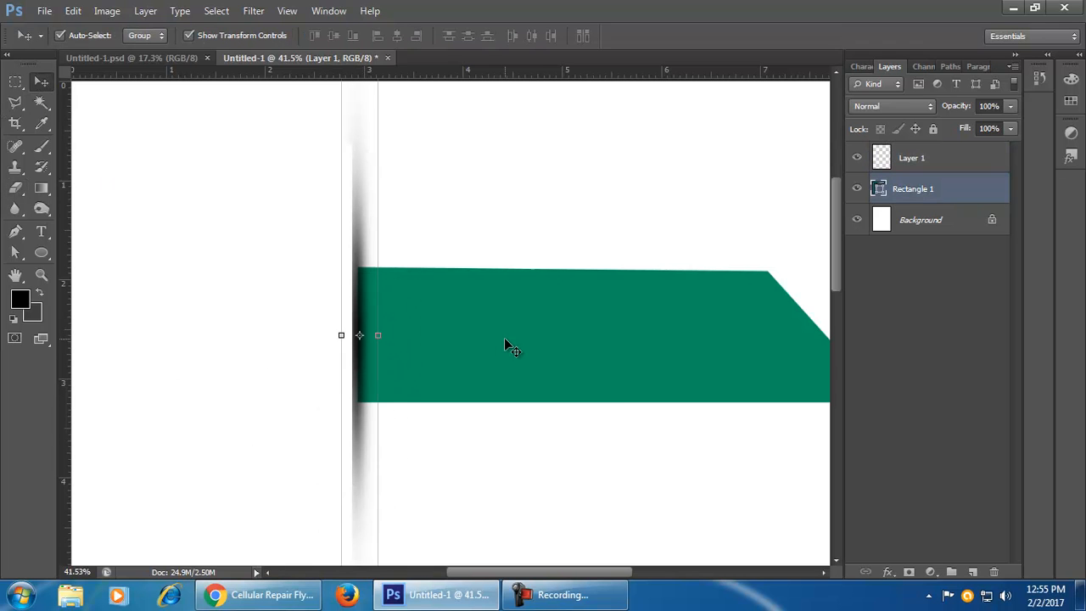
pyautogui.click(524, 501)
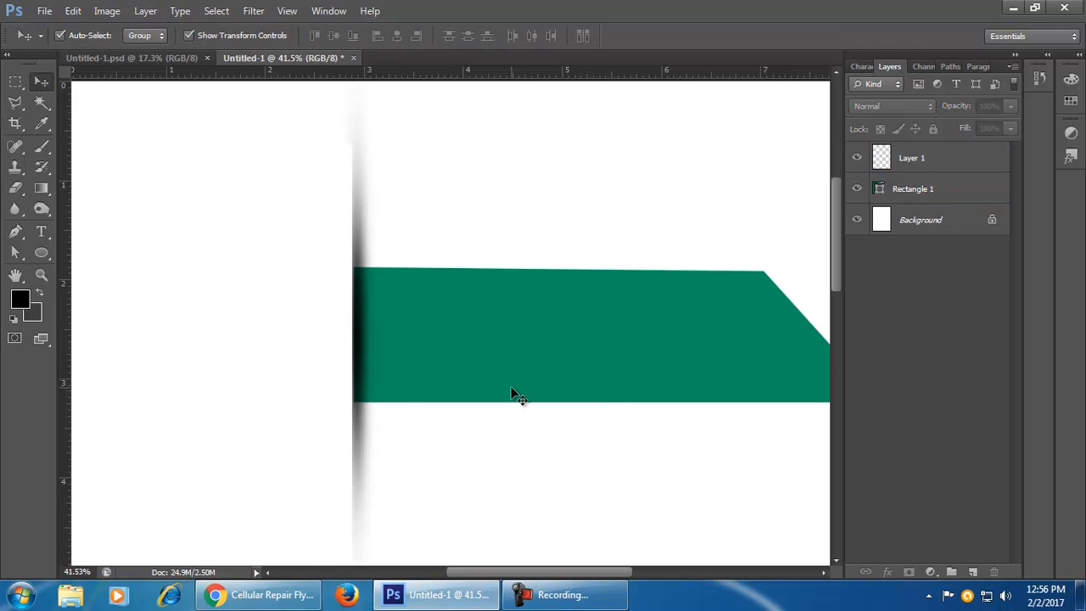
# - Shorten the streak on Layer 1 from both ends to a height of about 3.8 in and apply the transformation
pyautogui.scroll(-4, 516, 404)
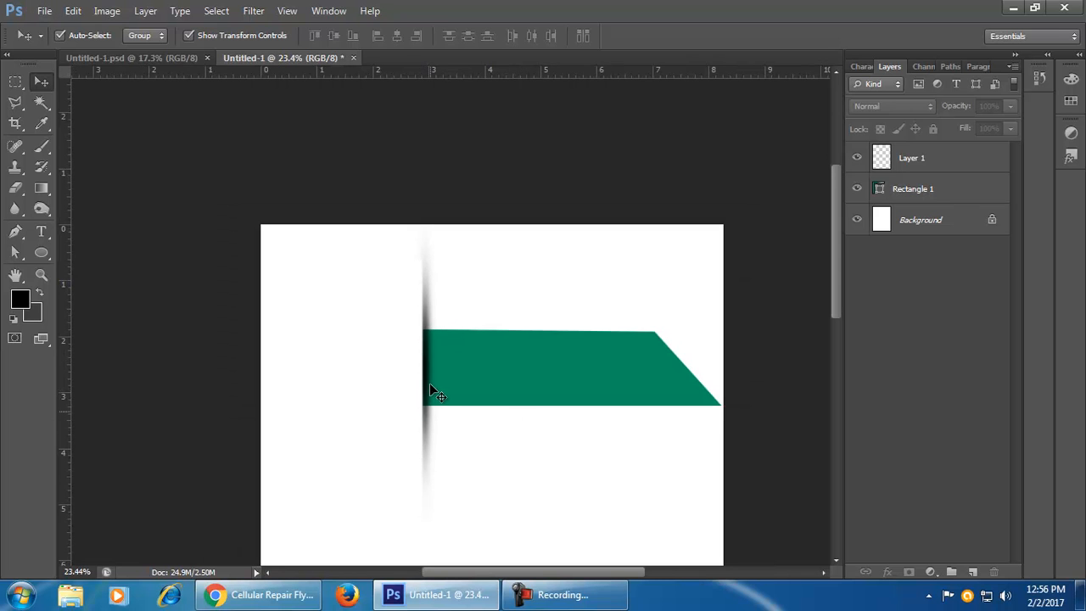
pyautogui.click(879, 163)
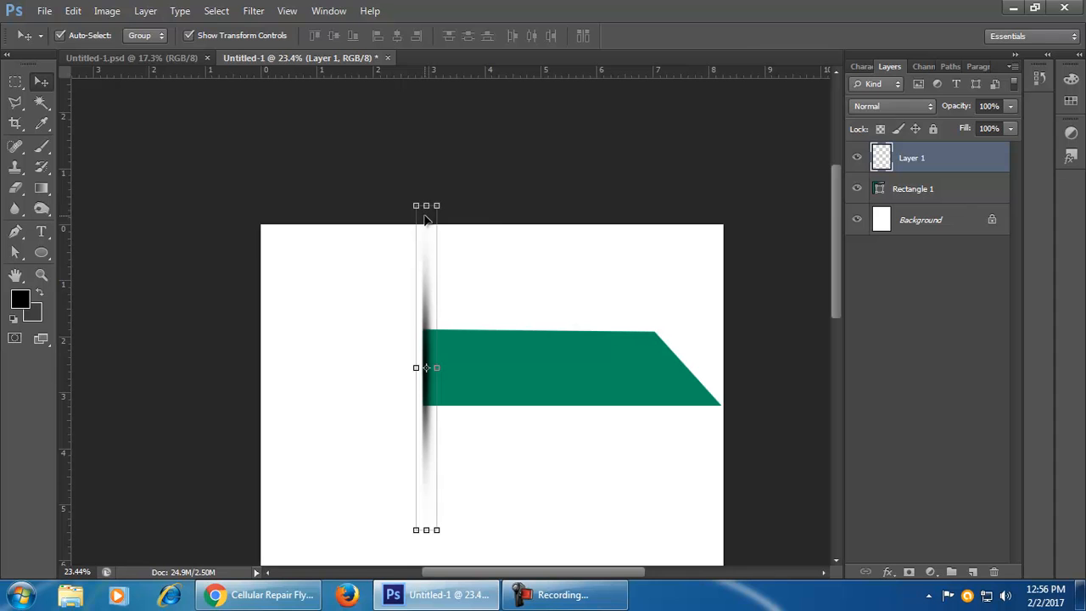
pyautogui.moveTo(426, 205); pyautogui.dragTo(426, 248)
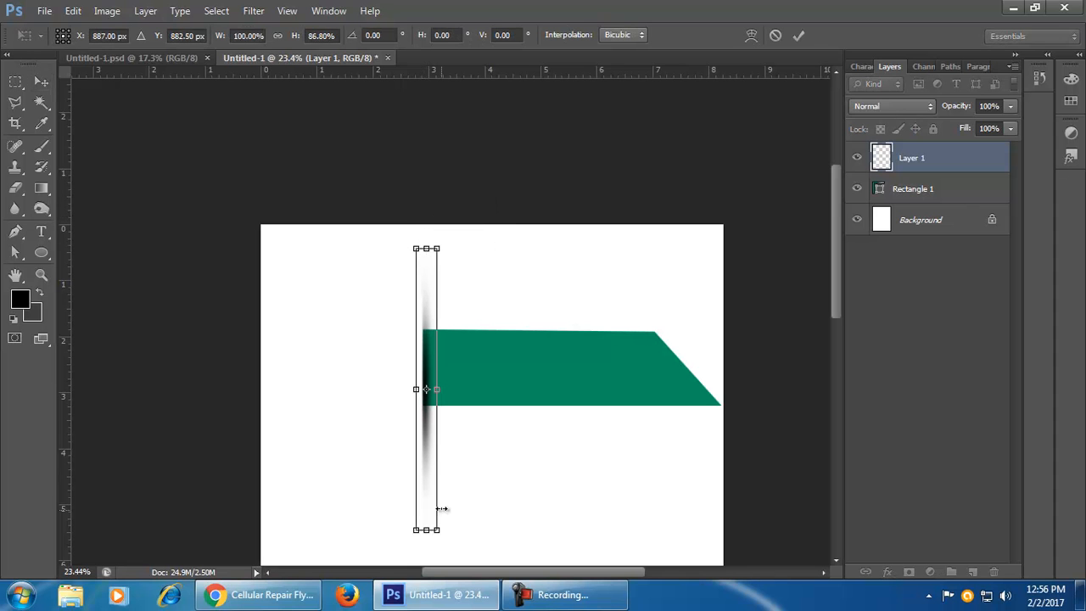
pyautogui.moveTo(426, 531); pyautogui.dragTo(426, 475)
pyautogui.moveTo(426, 249); pyautogui.dragTo(426, 264)
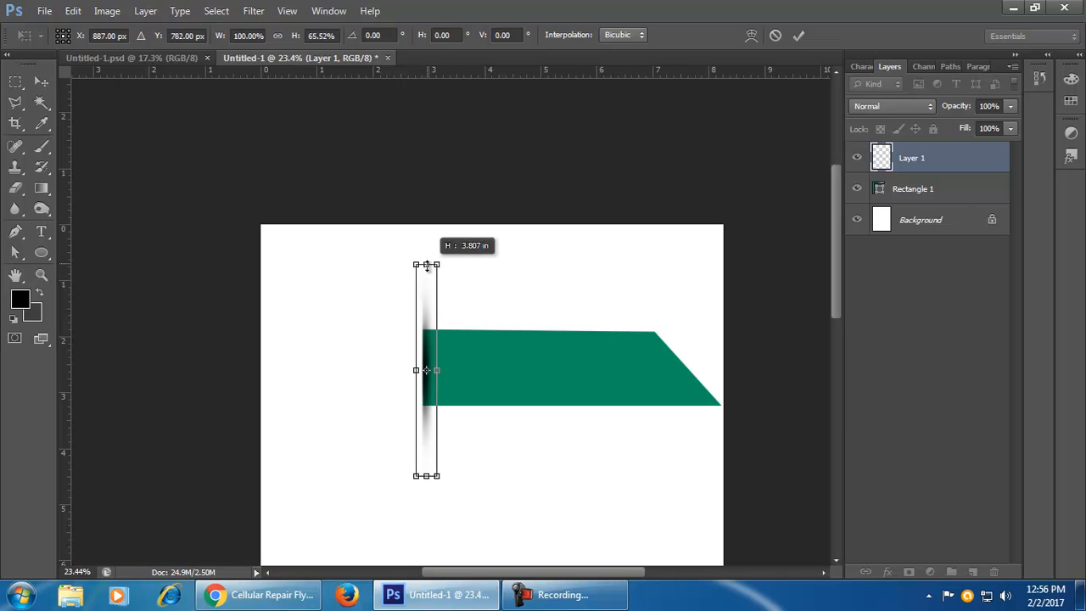
pyautogui.click(799, 36)
pyautogui.click(761, 88)
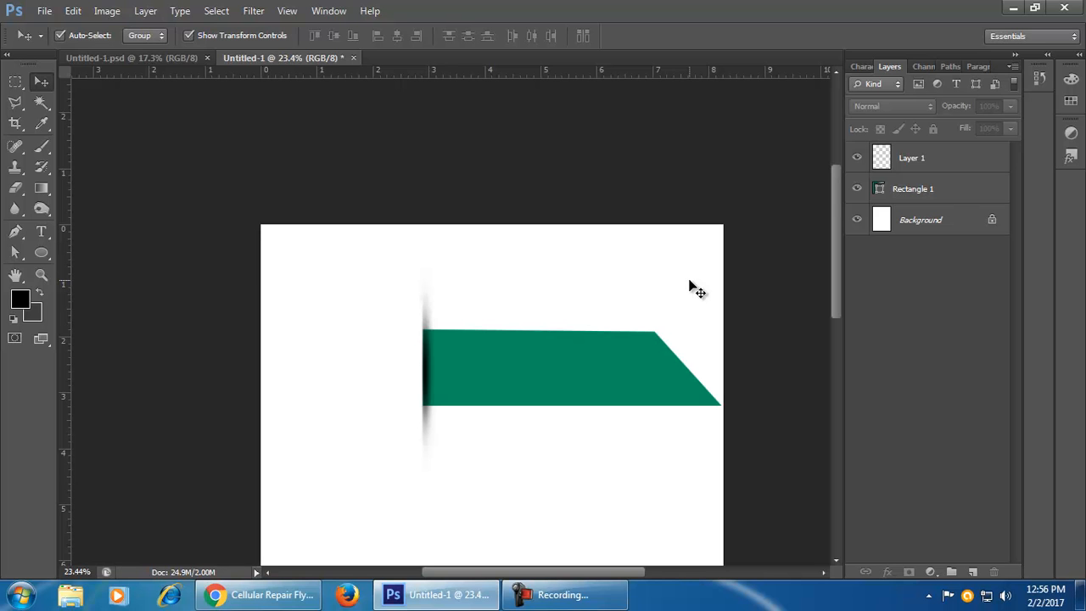
pyautogui.moveTo(604, 468); pyautogui.dragTo(619, 347)
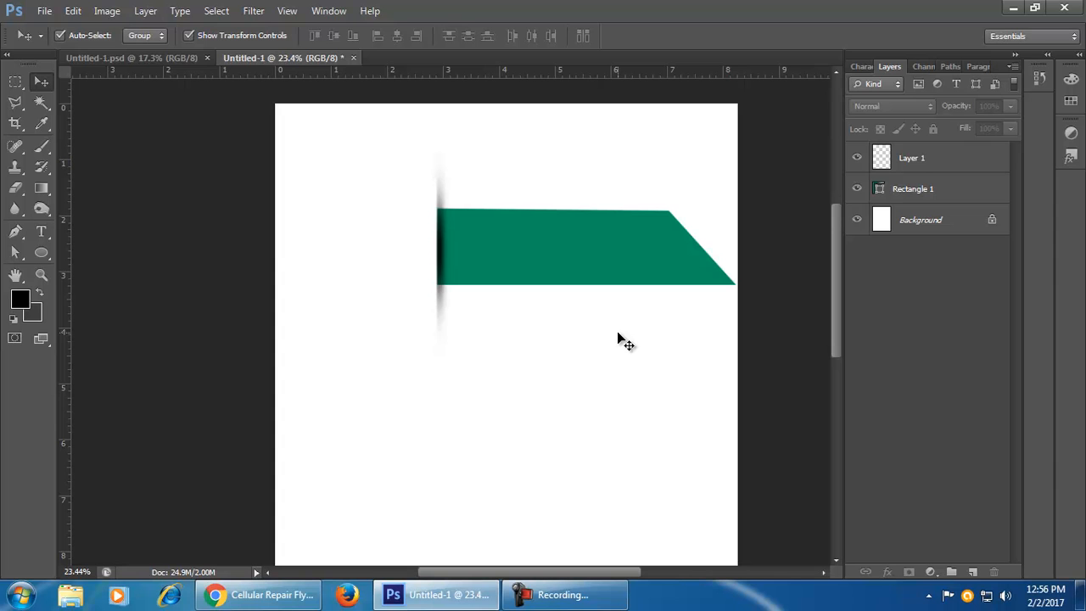
pyautogui.click(539, 598)
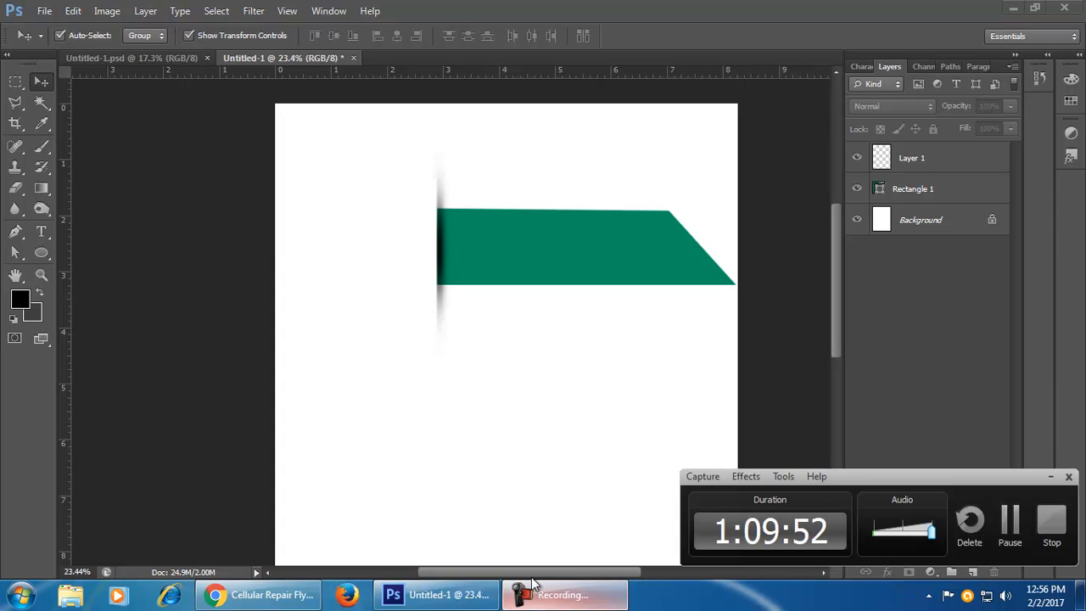